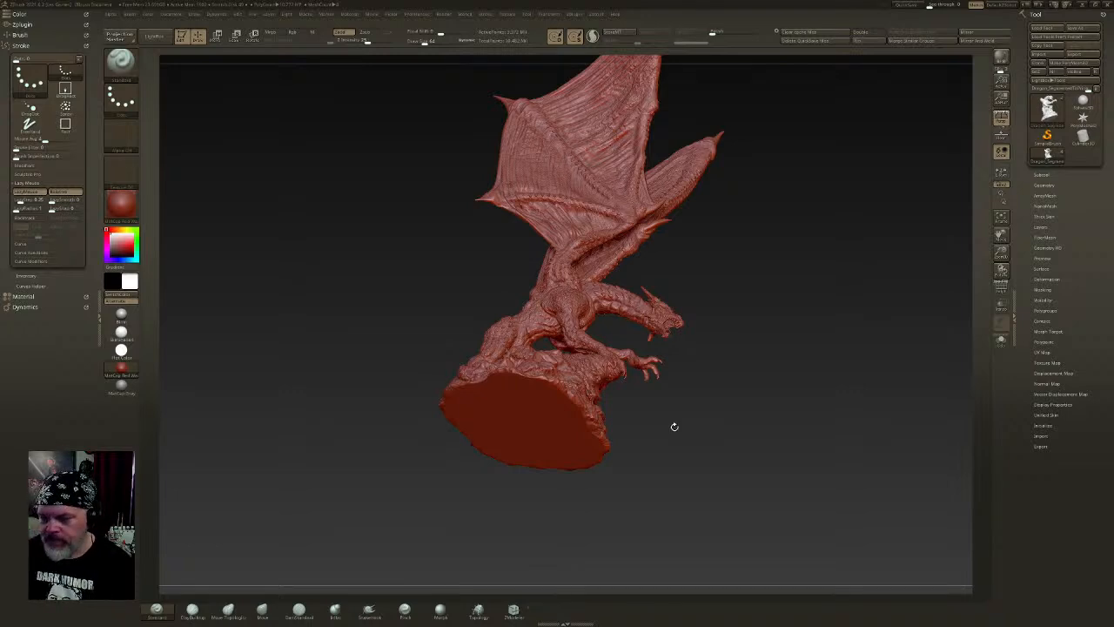
- Replace the dragon model's red wax material with the plain grey Basic material
drag(673, 426, 656, 280)
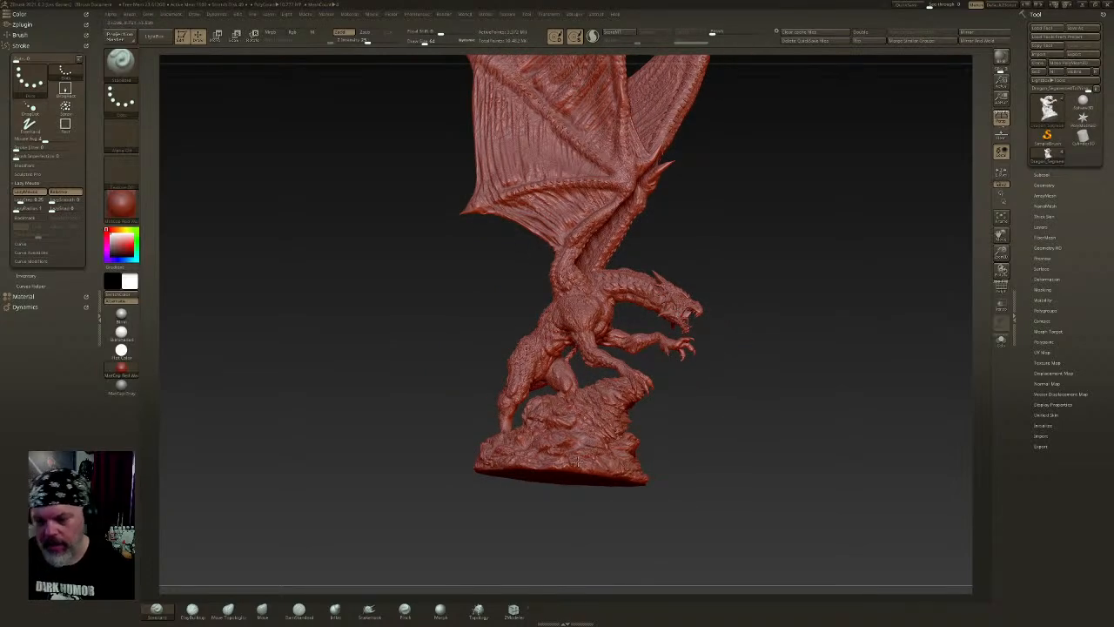
drag(558, 354, 609, 392)
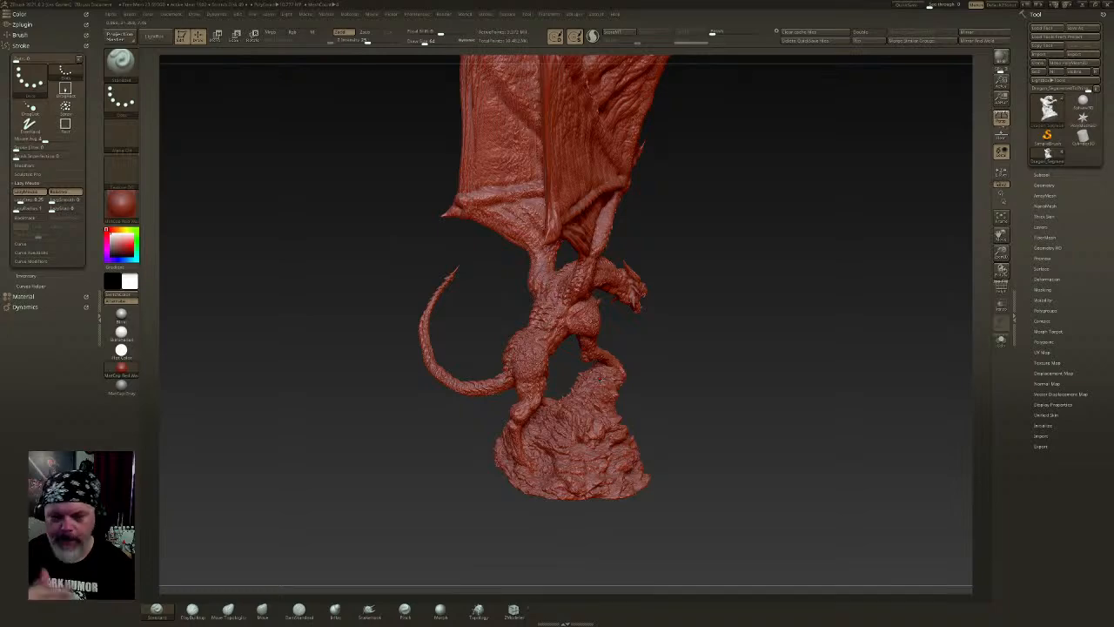
click(122, 316)
drag(696, 439, 664, 428)
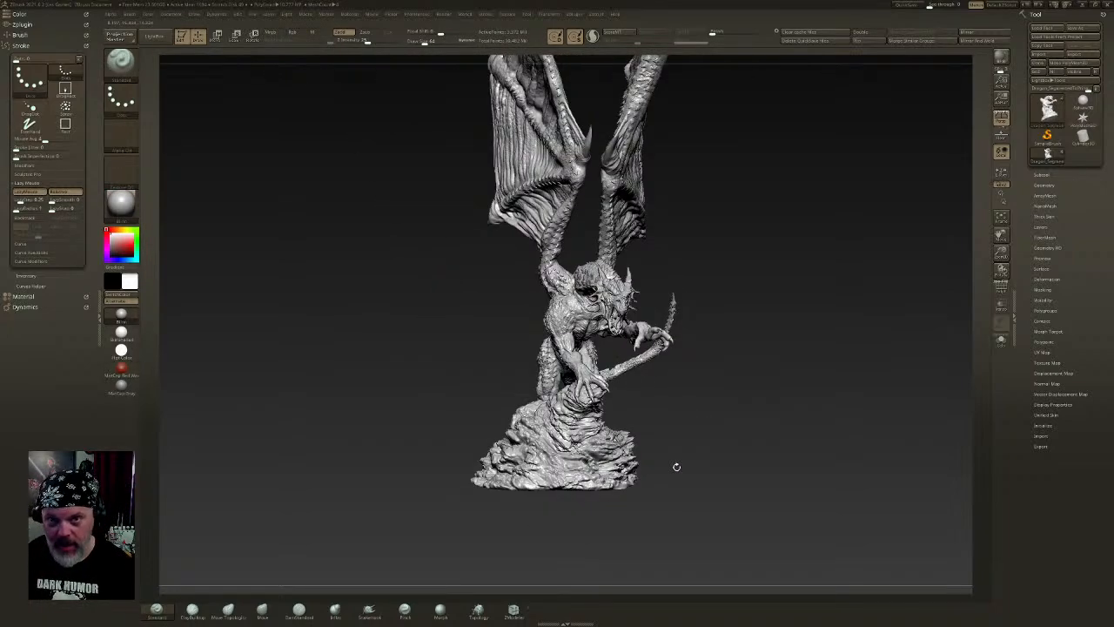
- Examine the dragon statue from all sides, including the flat underside of its rock base
drag(677, 467, 595, 422)
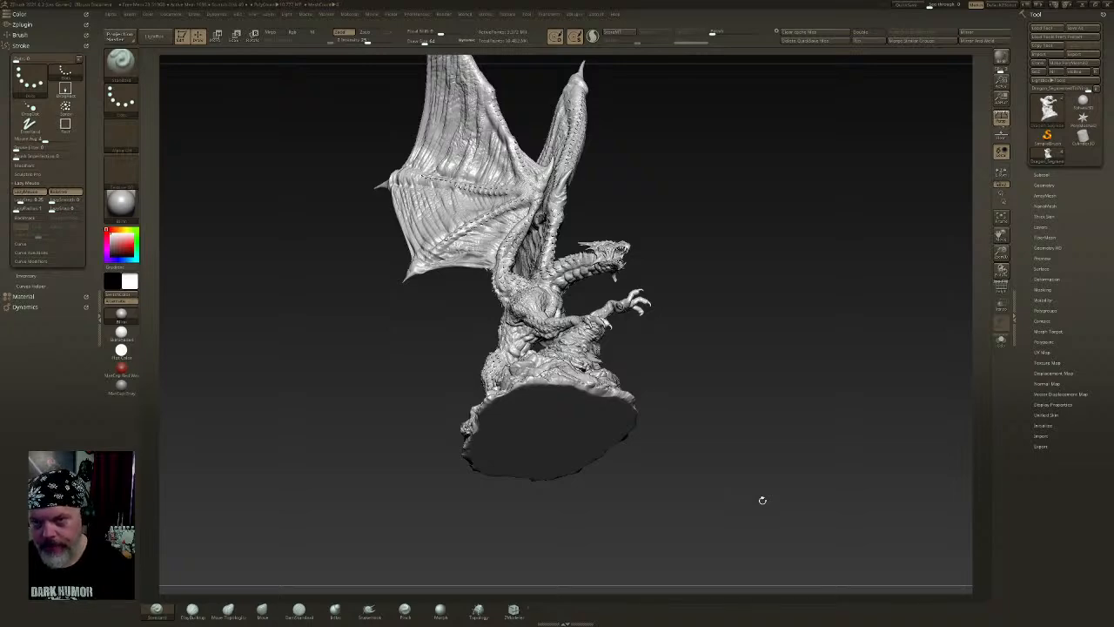
mouse_move(757, 507)
mouse_down()
mouse_move(766, 511)
mouse_move(770, 493)
mouse_up()
alt+drag(621, 364, 608, 483)
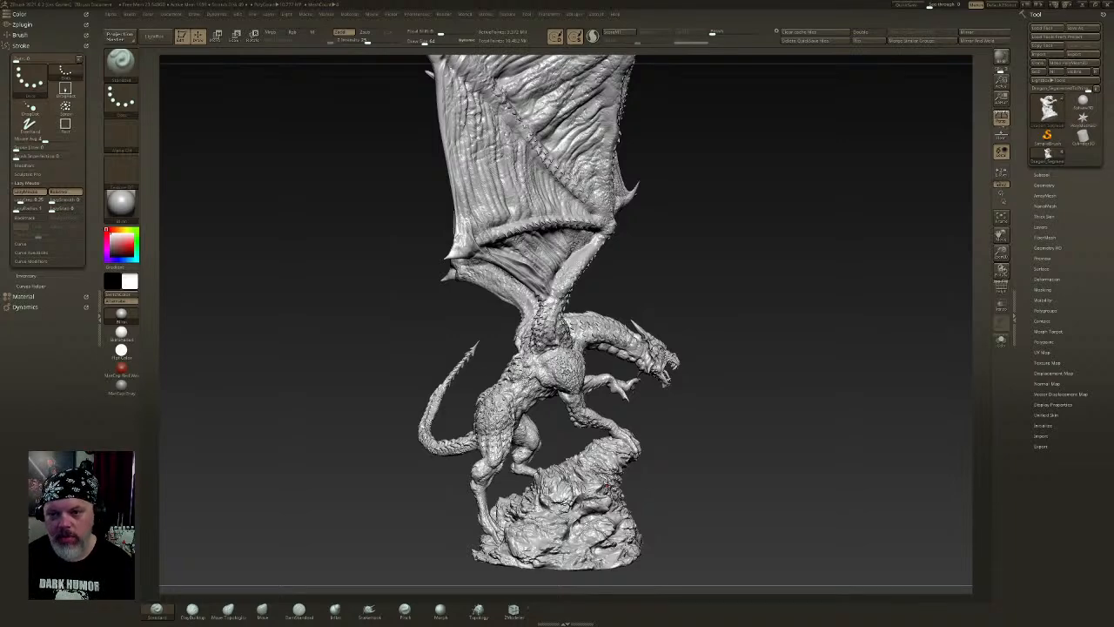
mouse_move(795, 405)
right_down()
mouse_move(722, 443)
mouse_move(633, 369)
mouse_move(590, 406)
mouse_move(583, 452)
right_up()
right_drag(583, 519, 618, 369)
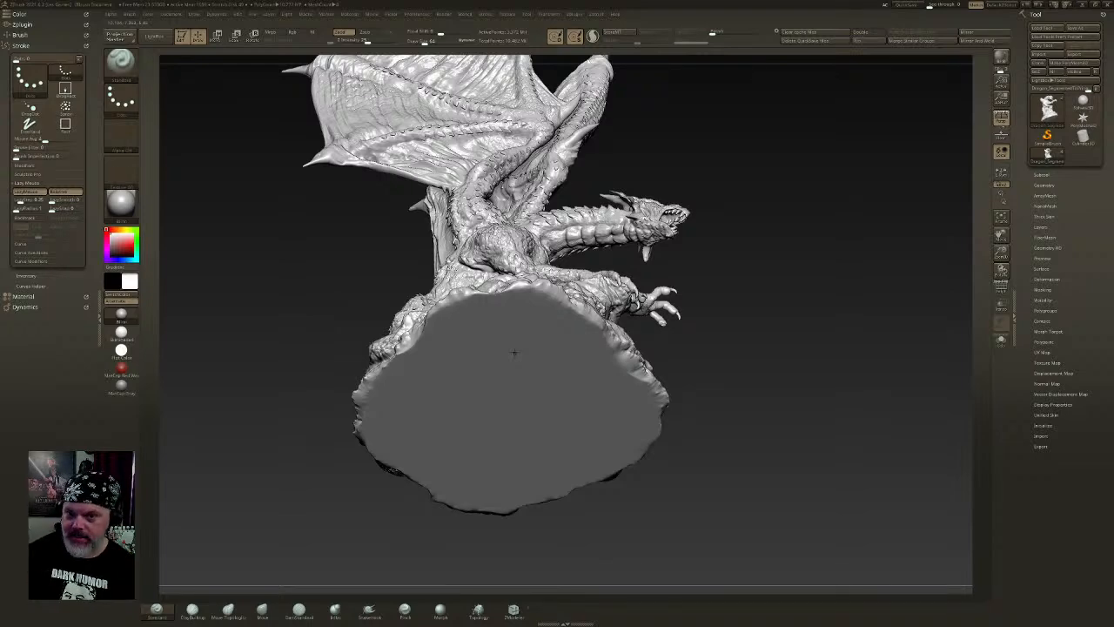
right_drag(523, 356, 568, 393)
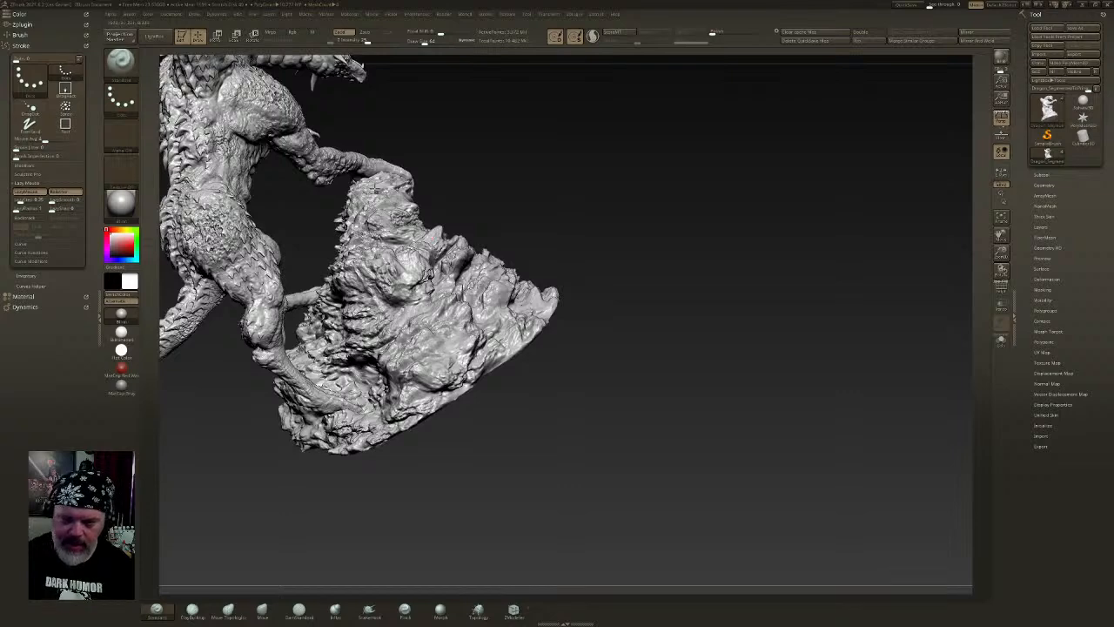
right_drag(521, 304, 635, 257)
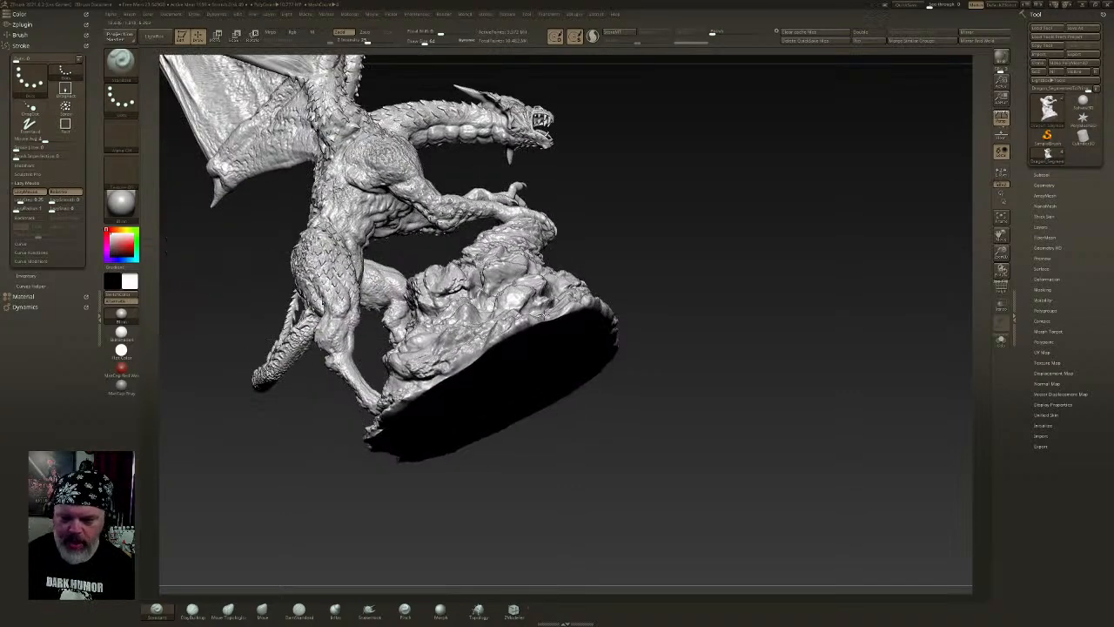
mouse_move(585, 329)
right_down()
mouse_move(600, 333)
mouse_move(597, 322)
right_up()
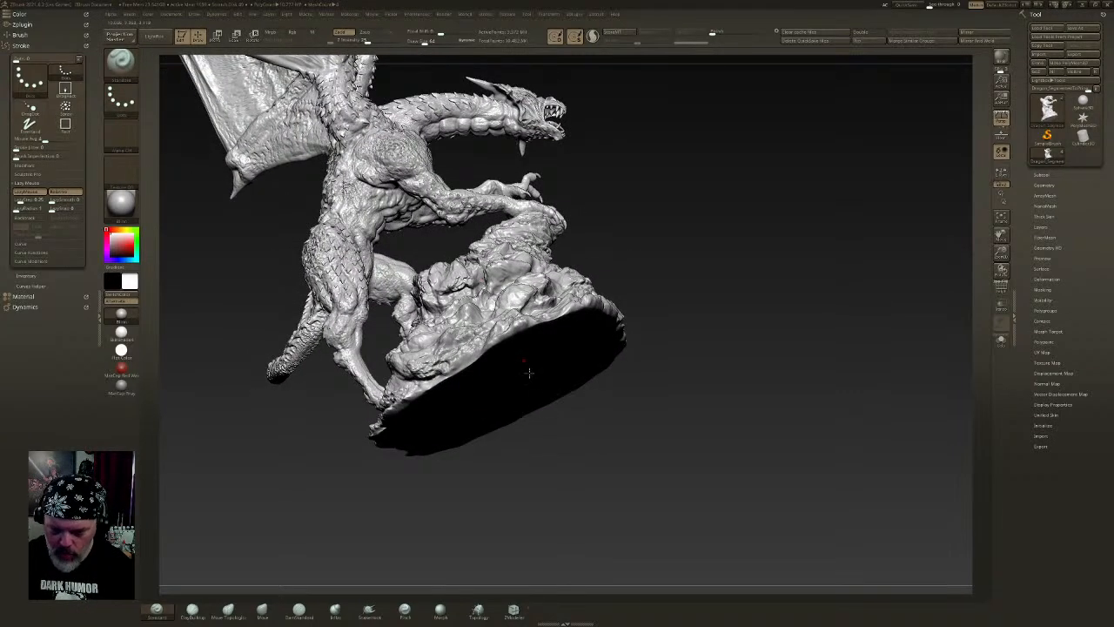
right_drag(566, 421, 469, 381)
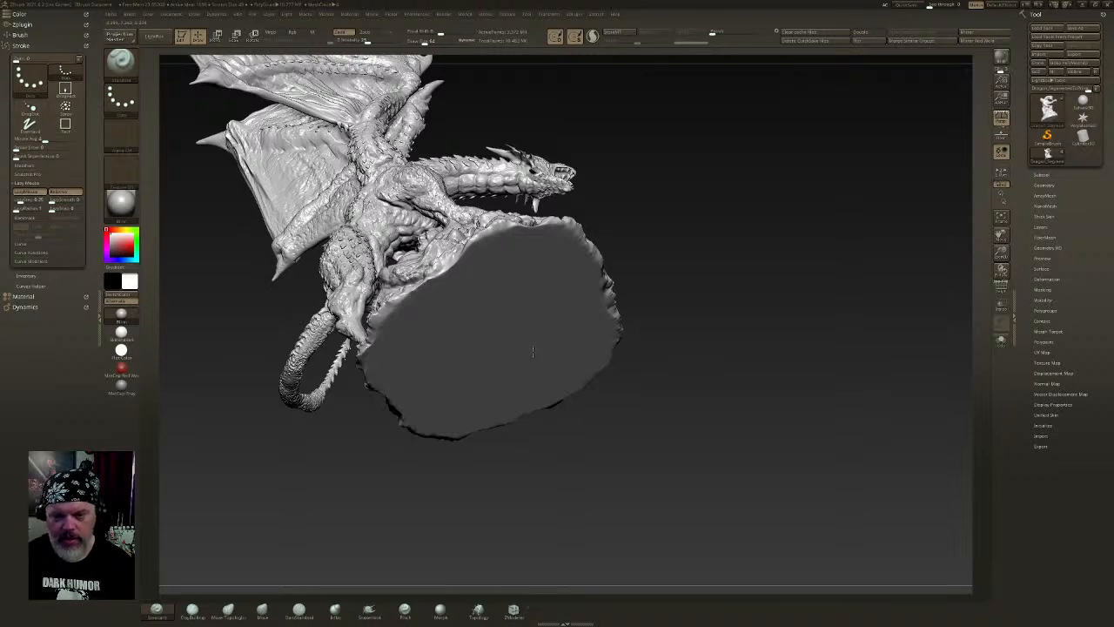
right_drag(549, 346, 485, 328)
mouse_move(771, 386)
right_down()
mouse_move(776, 342)
mouse_move(774, 395)
right_up()
mouse_move(775, 343)
right_down()
mouse_move(746, 441)
mouse_move(723, 435)
right_up()
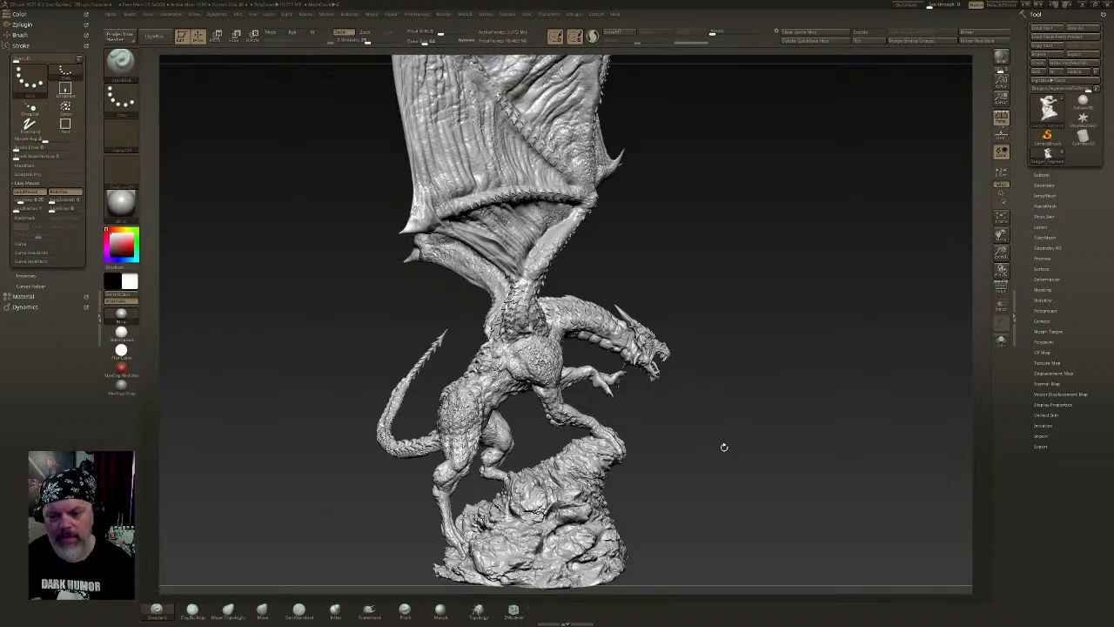
mouse_move(775, 337)
mouse_down()
mouse_move(741, 333)
mouse_move(728, 418)
mouse_move(729, 381)
mouse_move(708, 392)
mouse_move(617, 338)
mouse_up()
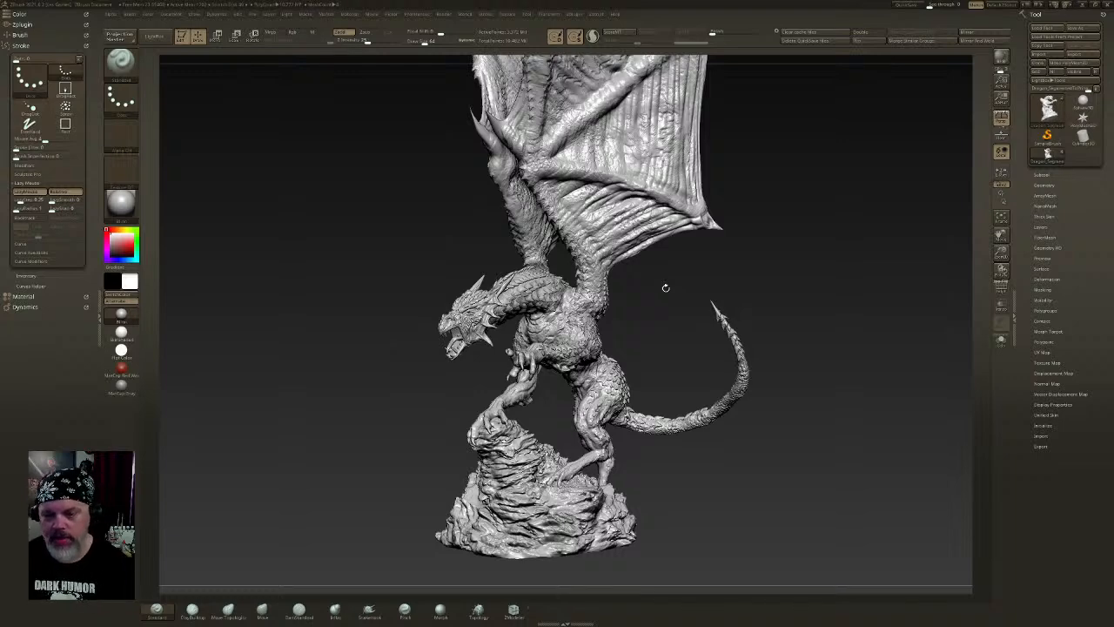
drag(665, 287, 807, 244)
- Show the dragon's subtool list and isolate the body subtool with Solo
drag(1077, 175, 1077, 173)
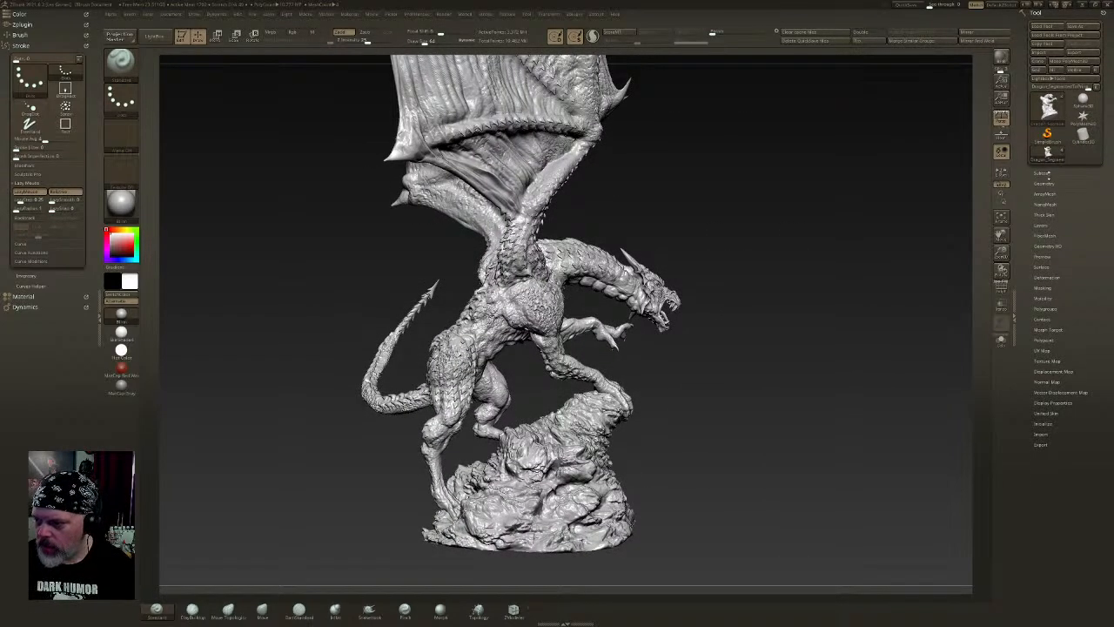
click(1049, 175)
mouse_move(775, 408)
mouse_down()
mouse_move(799, 406)
mouse_move(814, 422)
mouse_move(773, 422)
mouse_up()
click(1002, 344)
ctrl+right_drag(773, 427, 729, 574)
right_drag(626, 327, 738, 356)
mouse_move(702, 262)
right_down()
mouse_move(599, 225)
mouse_move(616, 338)
right_up()
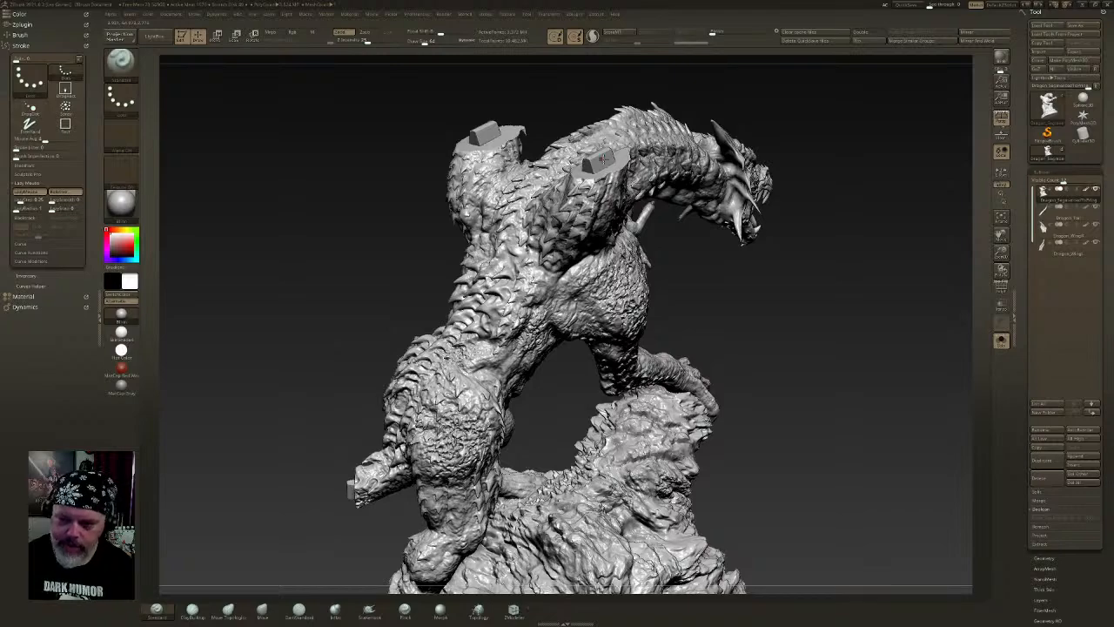
- Examine the cut surfaces and connector keys at the isolated body's wing stubs and tail stub
click(1001, 285)
click(1001, 284)
mouse_move(601, 155)
right_down()
mouse_move(588, 206)
mouse_move(607, 127)
mouse_move(591, 162)
mouse_move(597, 176)
right_up()
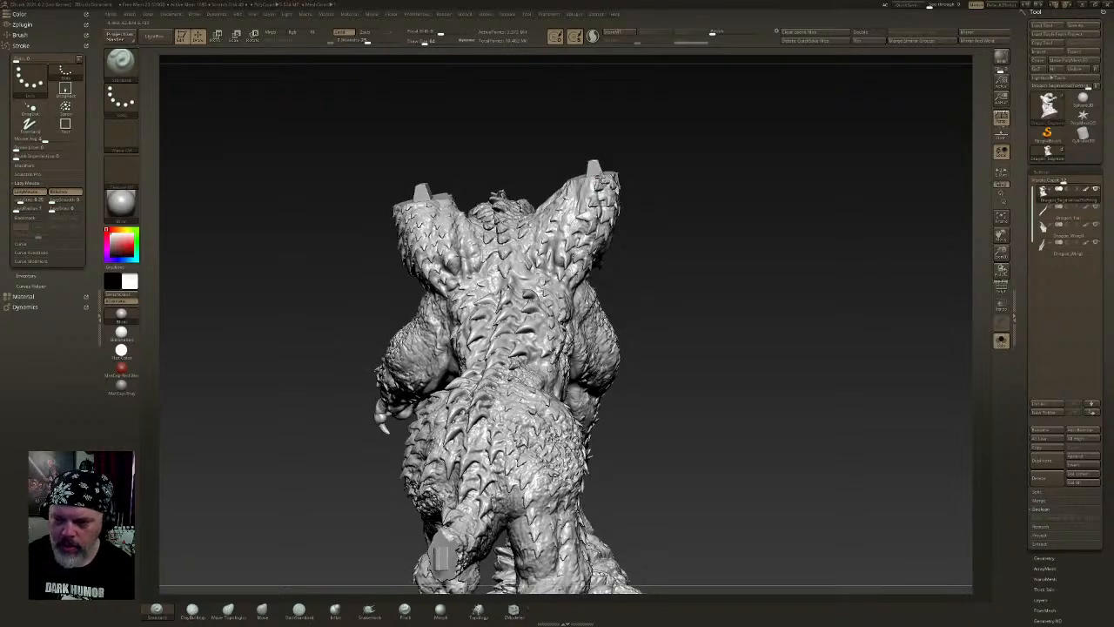
right_drag(420, 222, 446, 475)
right_drag(704, 422, 557, 442)
right_drag(744, 358, 562, 446)
right_drag(970, 460, 722, 287)
right_drag(889, 265, 544, 174)
alt+right_drag(744, 230, 659, 165)
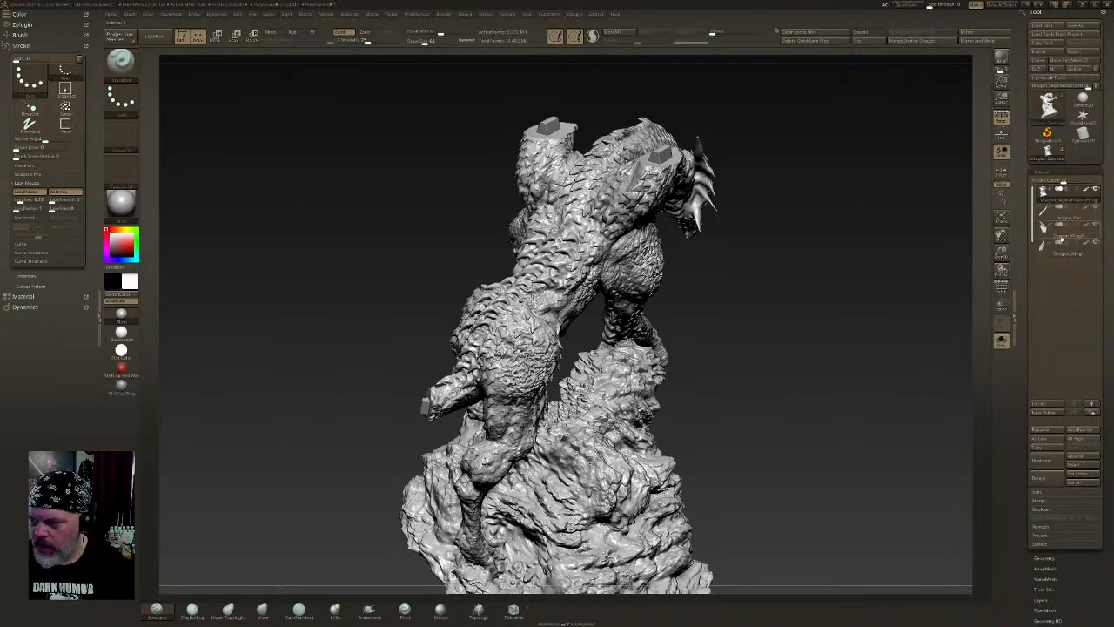
- Select the Dragon_Wing2 subtool and inspect the key socket on its cut face
click(1064, 248)
mouse_move(692, 219)
mouse_down()
mouse_move(638, 261)
mouse_move(632, 312)
mouse_up()
mouse_move(632, 311)
ctrl+right_down()
mouse_move(633, 379)
mouse_move(541, 438)
ctrl+right_up()
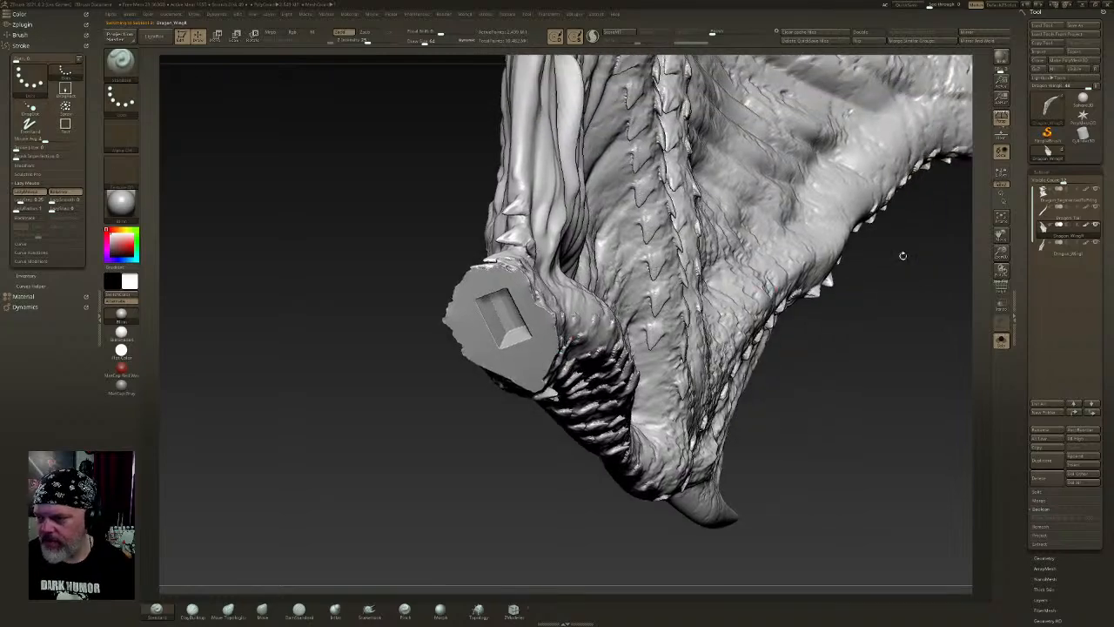
drag(348, 366, 514, 309)
drag(609, 487, 540, 368)
- Inspect the cut ends of the Dragon_Wing1 and Dragon_Tail subtools in isolation
click(1053, 254)
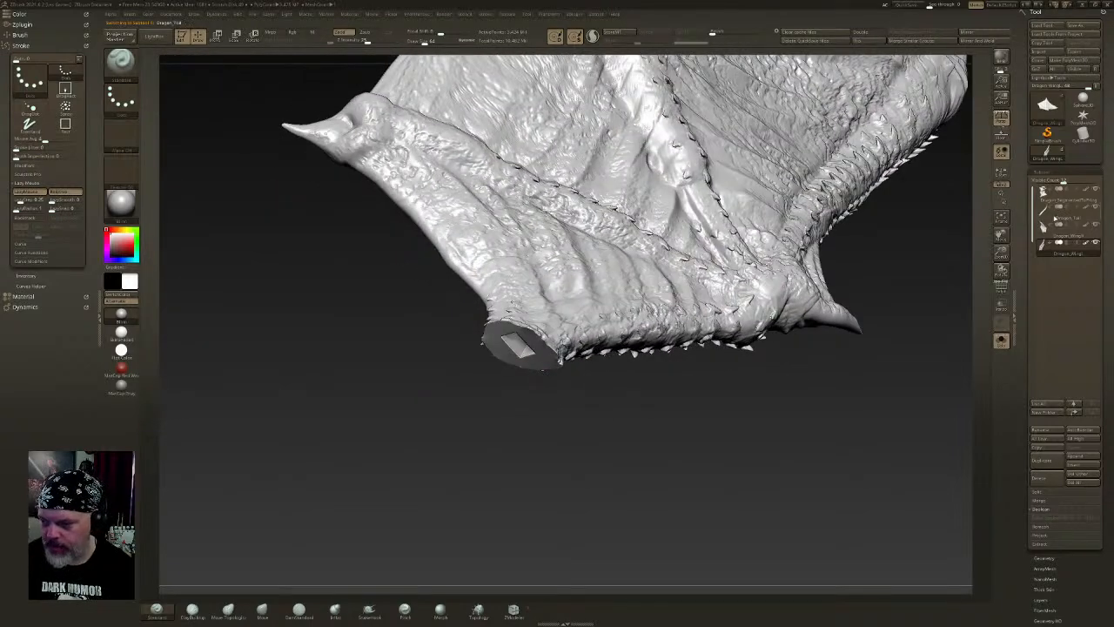
click(1056, 225)
click(1057, 213)
drag(426, 279, 757, 274)
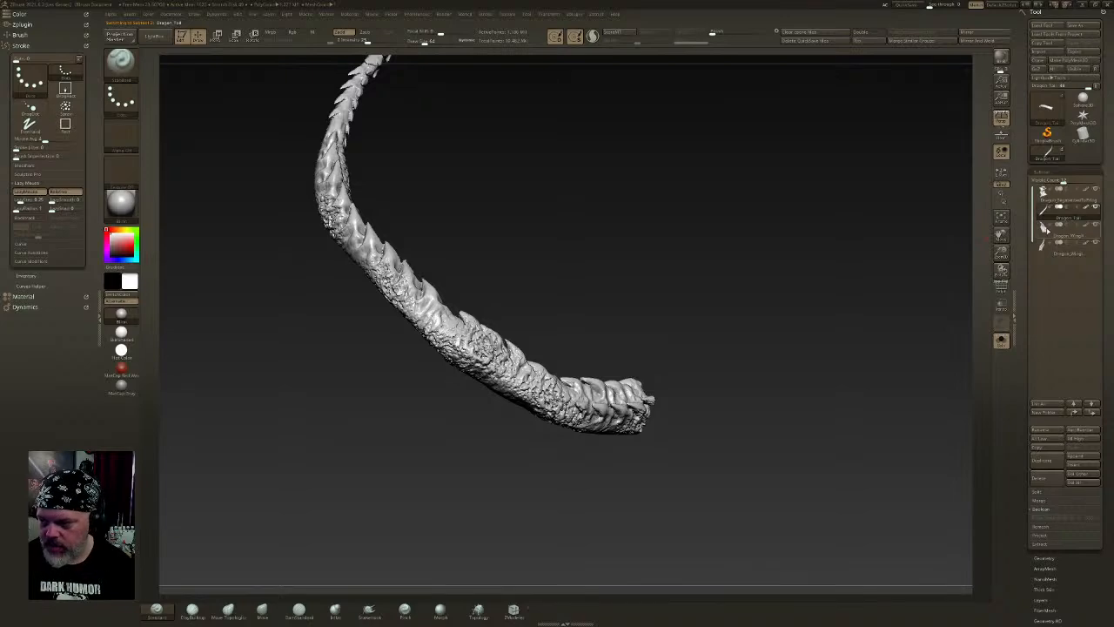
- Turn Solo off to show all subtools and check the seam where the tail meets the body
click(1003, 345)
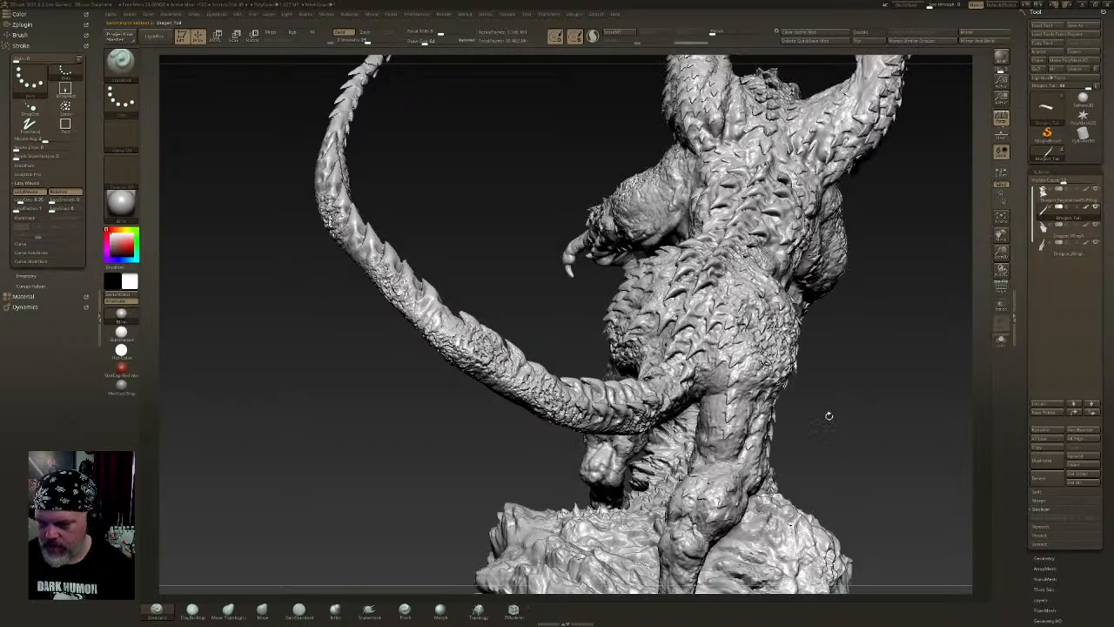
mouse_move(811, 408)
mouse_down()
mouse_move(780, 373)
mouse_move(946, 370)
mouse_up()
alt+right_drag(946, 370, 670, 231)
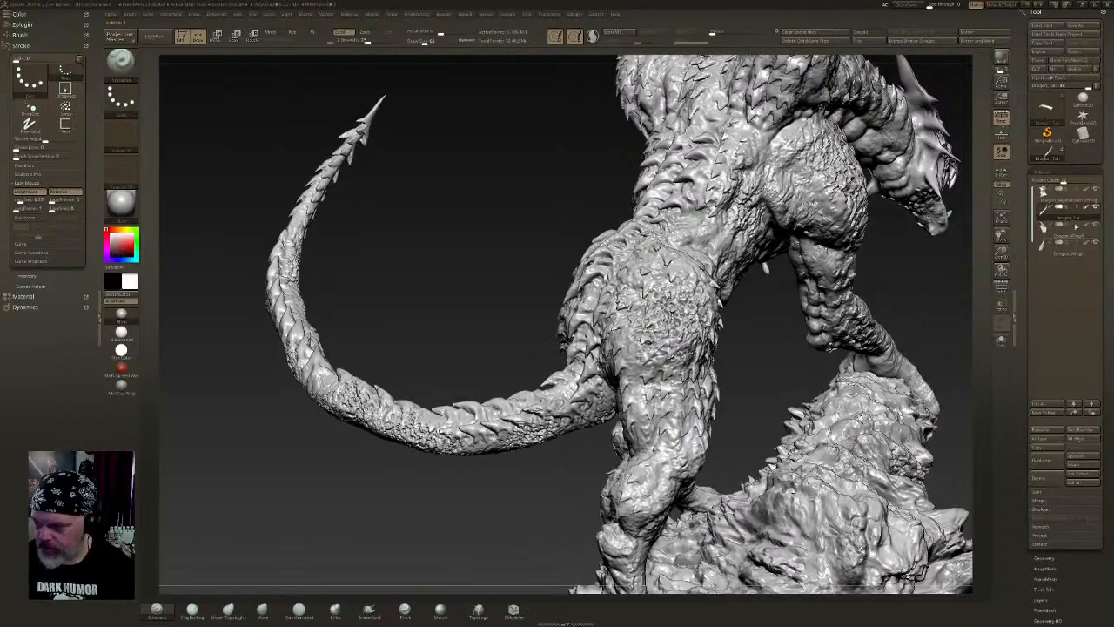
- Move the body subtool away from the tail to expose the keyed joint, and undo the moves
key(w)
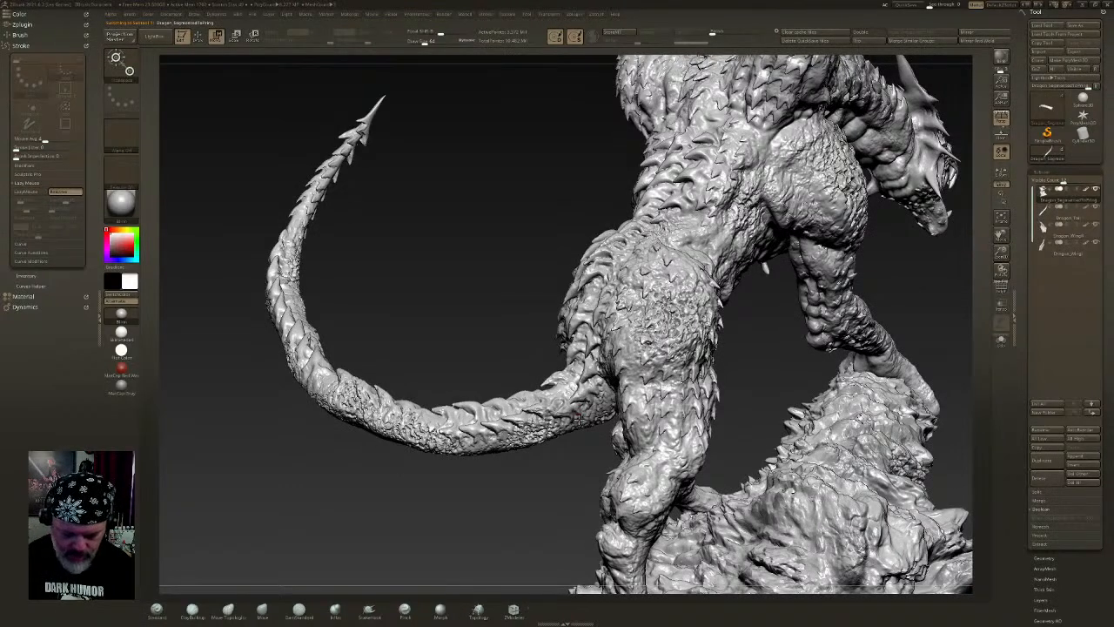
click(572, 403)
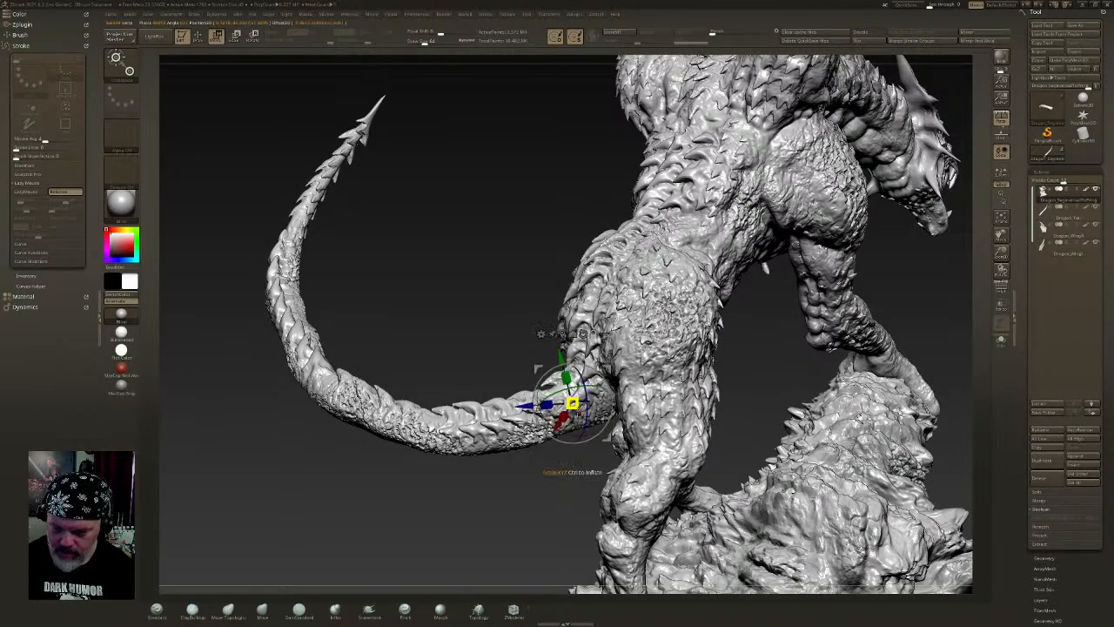
ctrl+right_drag(641, 398, 633, 418)
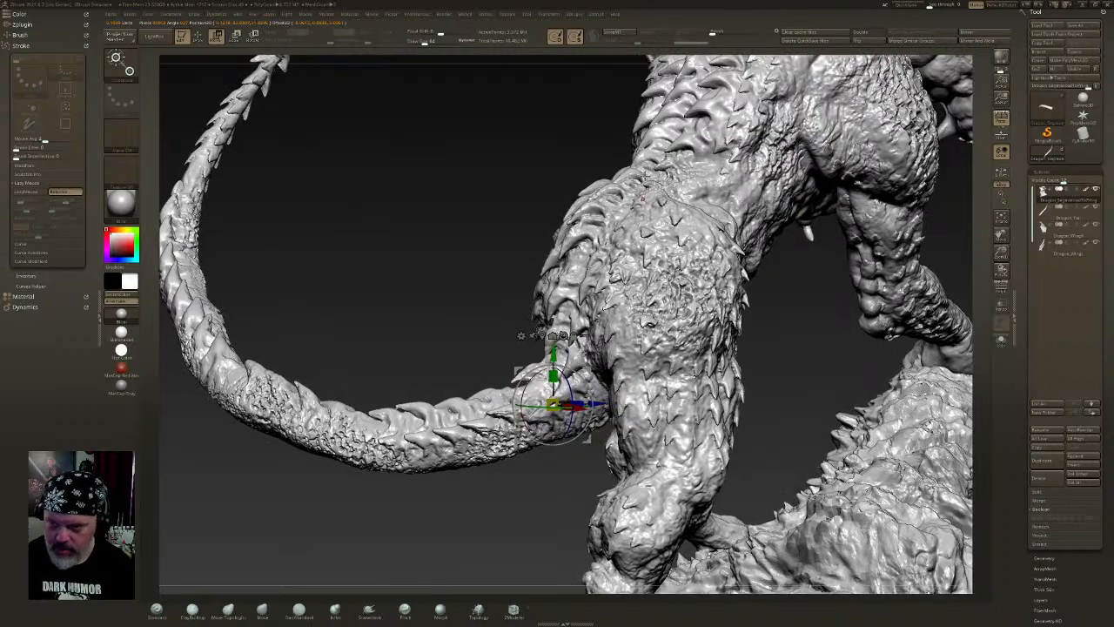
right_drag(627, 304, 603, 346)
drag(612, 356, 700, 333)
mouse_move(740, 293)
right_down()
mouse_move(707, 297)
mouse_move(733, 313)
right_up()
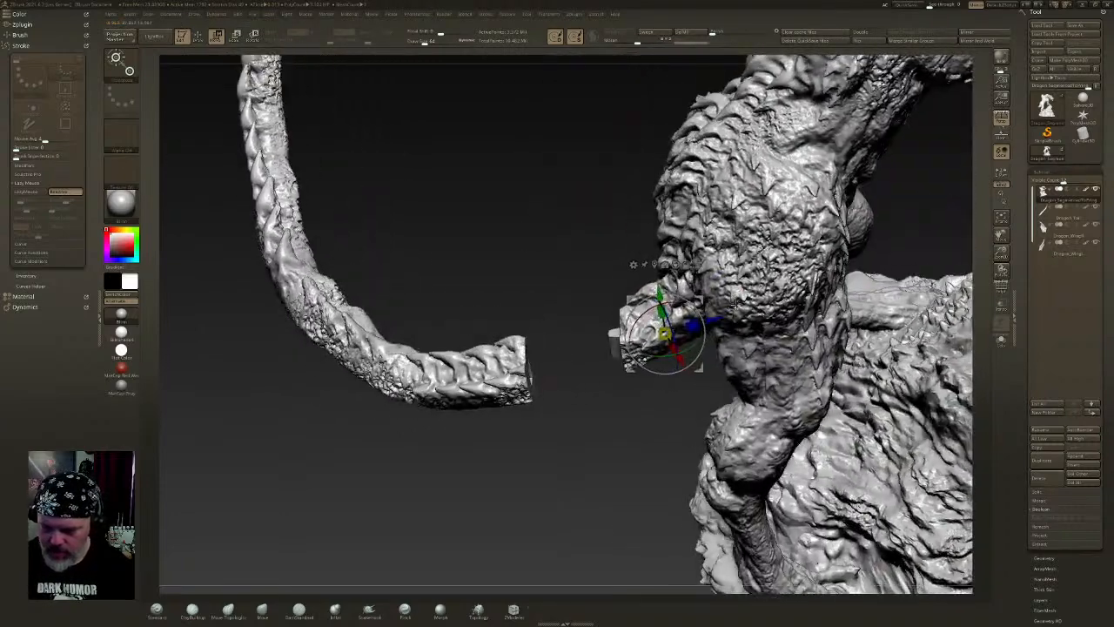
key(ctrl+z)
drag(614, 350, 640, 342)
key(ctrl+z)
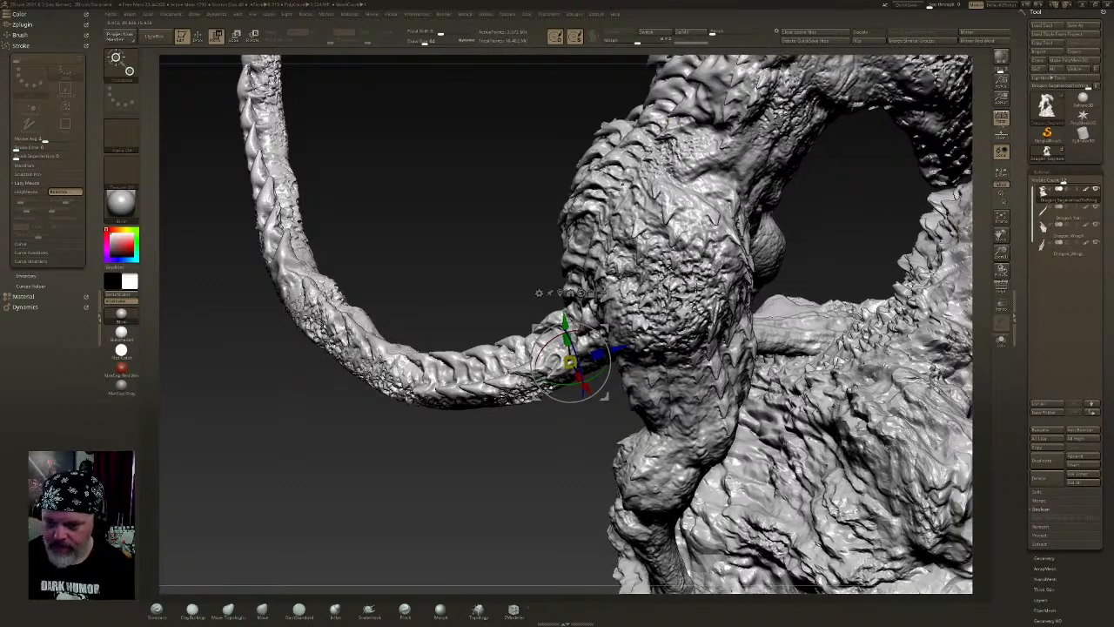
key(q)
- Frame the whole assembled dragon and view it from the front and side
key(f)
mouse_move(741, 341)
mouse_down()
mouse_move(740, 378)
mouse_move(731, 364)
mouse_move(648, 367)
mouse_move(665, 365)
mouse_move(664, 388)
mouse_move(654, 381)
mouse_move(706, 375)
mouse_move(672, 385)
mouse_up()
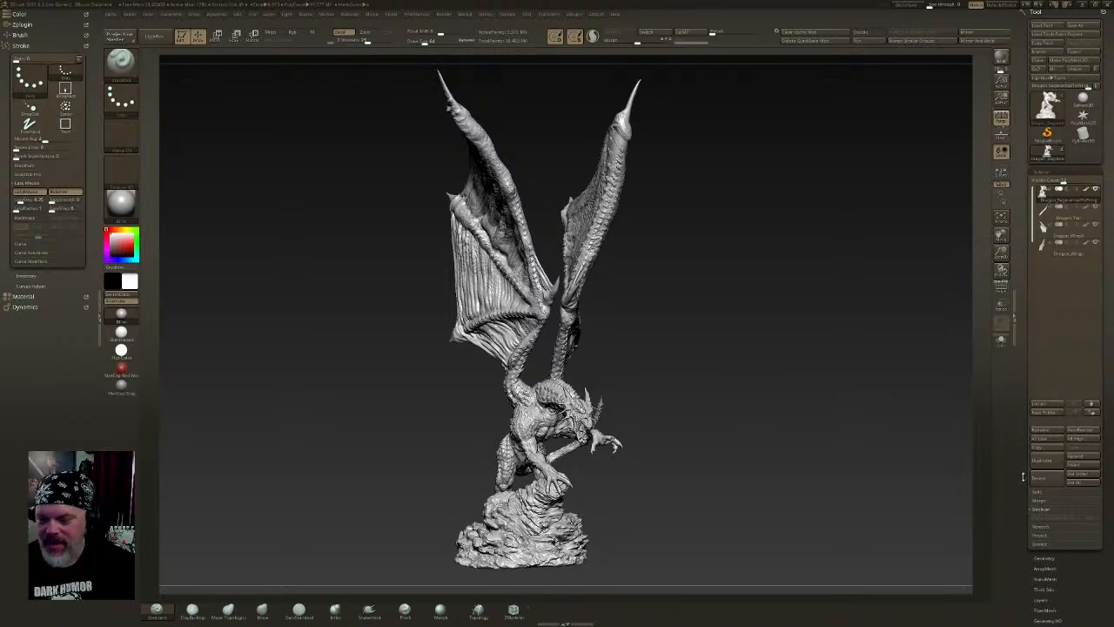
drag(679, 241, 690, 313)
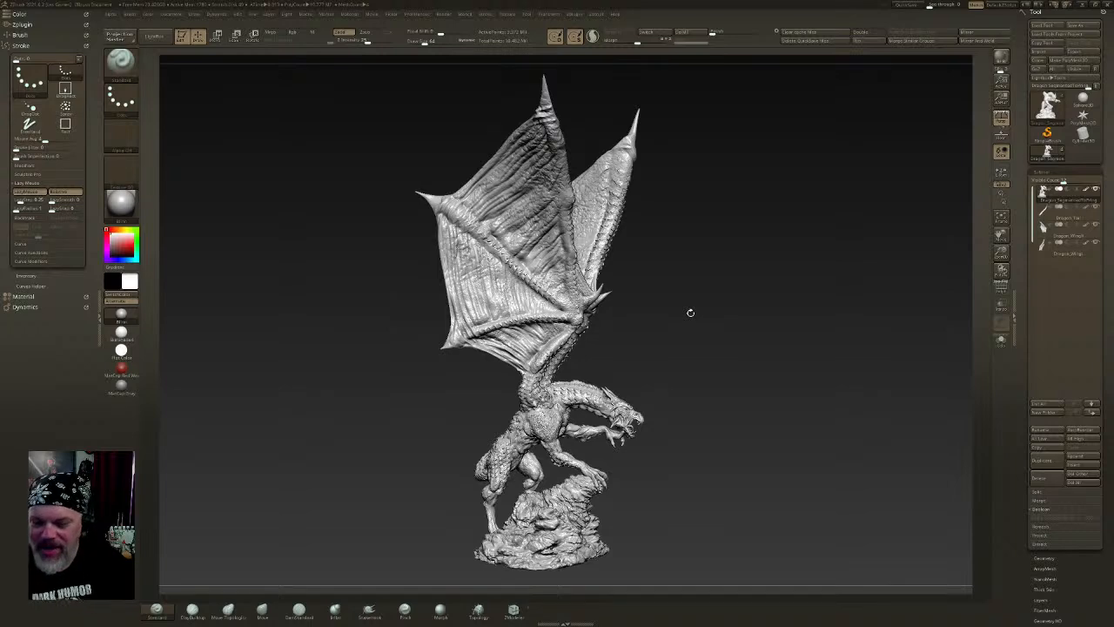
drag(776, 209, 790, 230)
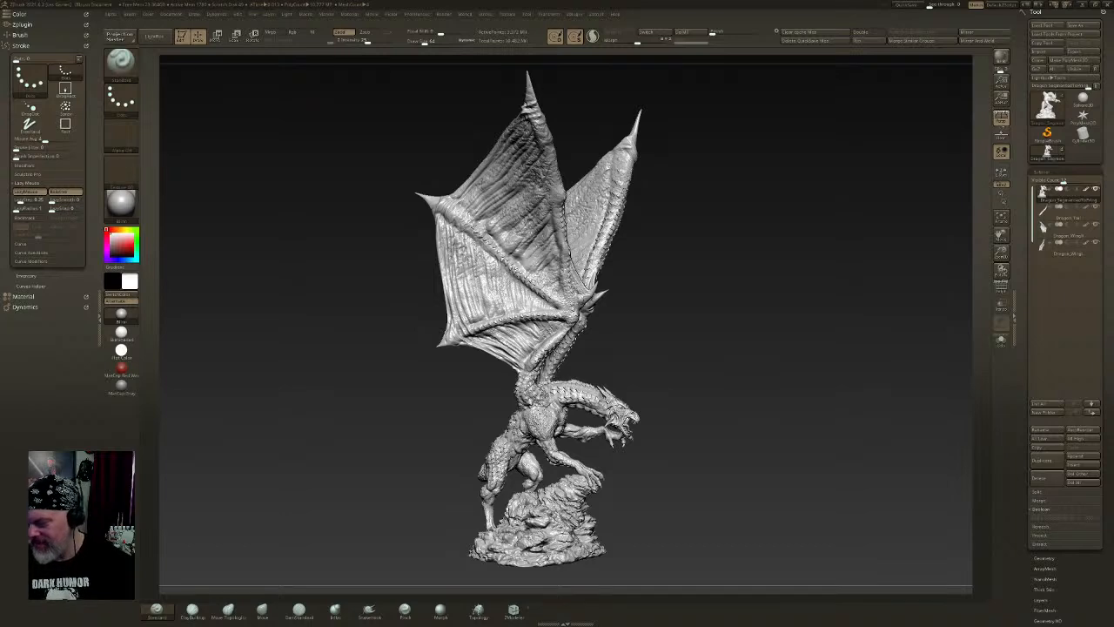
- Load the Sphere3D primitive and convert it to a PolyMesh3D
click(1083, 98)
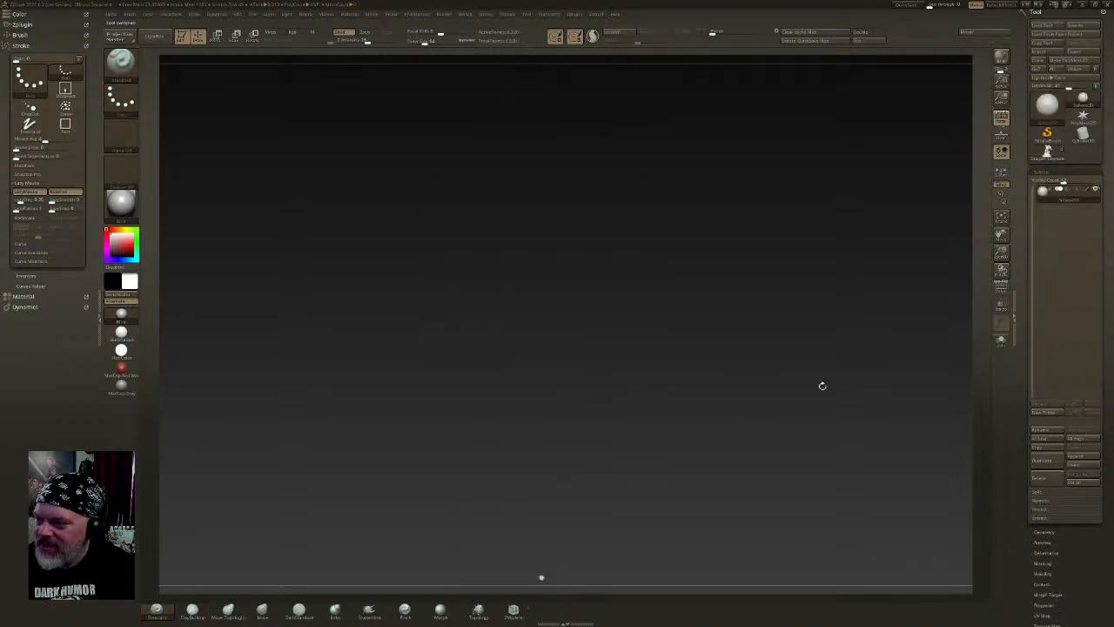
click(1085, 57)
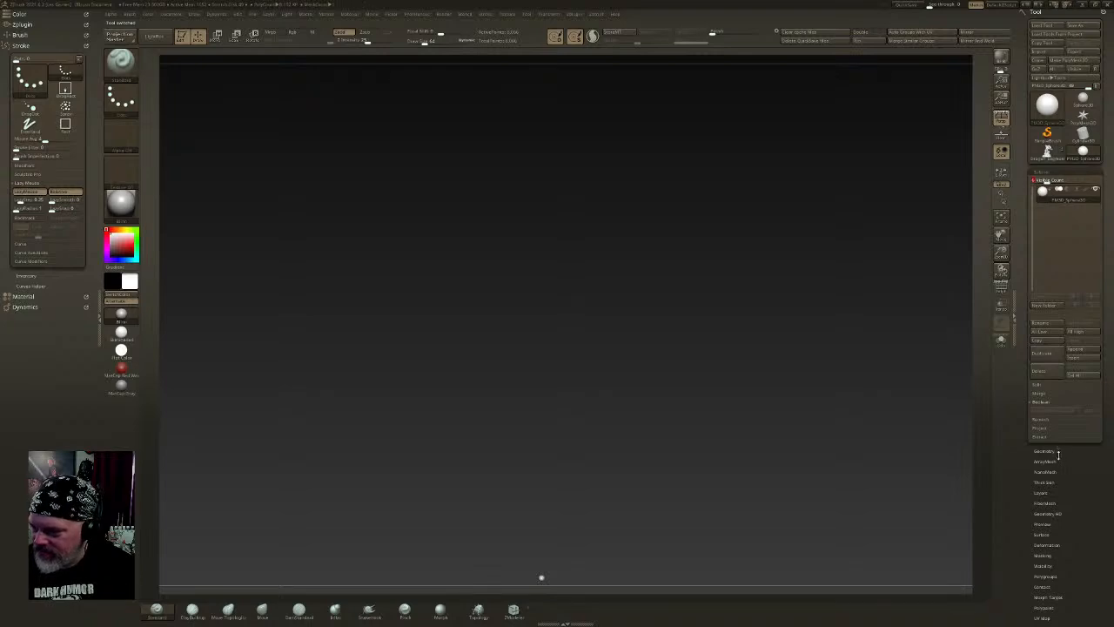
- Open the DynaMesh geometry settings for the sphere and frame the sphere in the canvas
click(1045, 451)
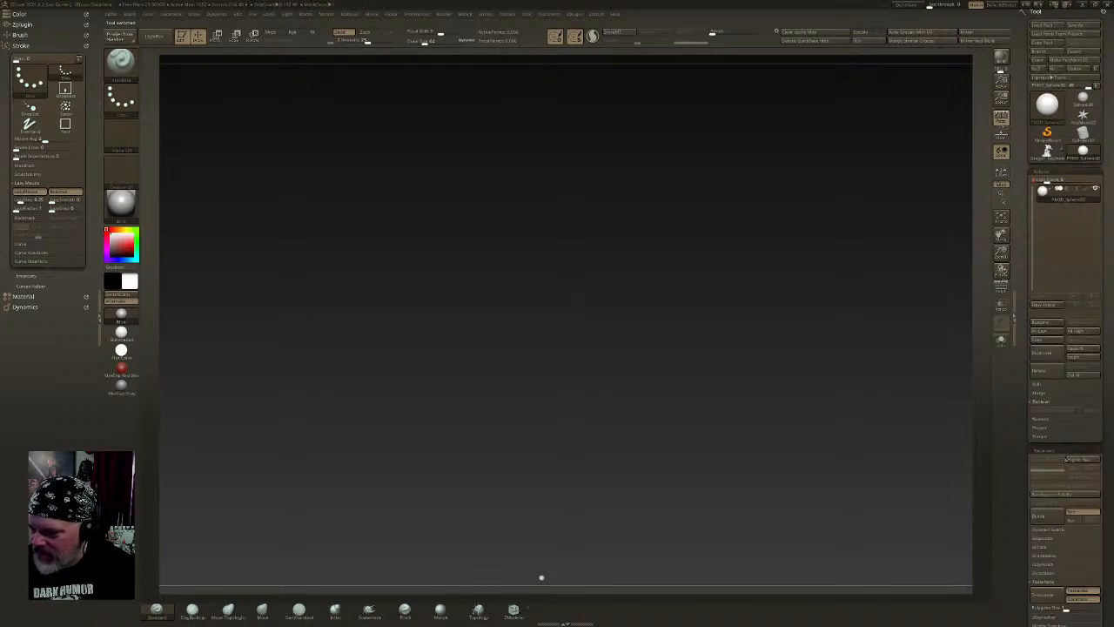
scroll(1066, 392, down, 5)
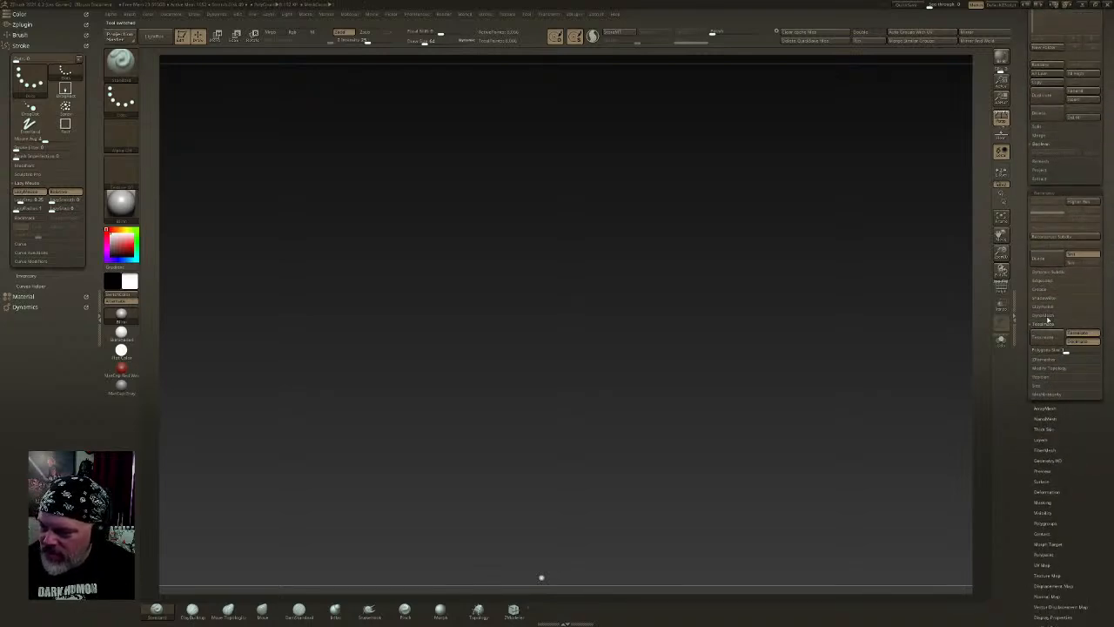
click(1047, 317)
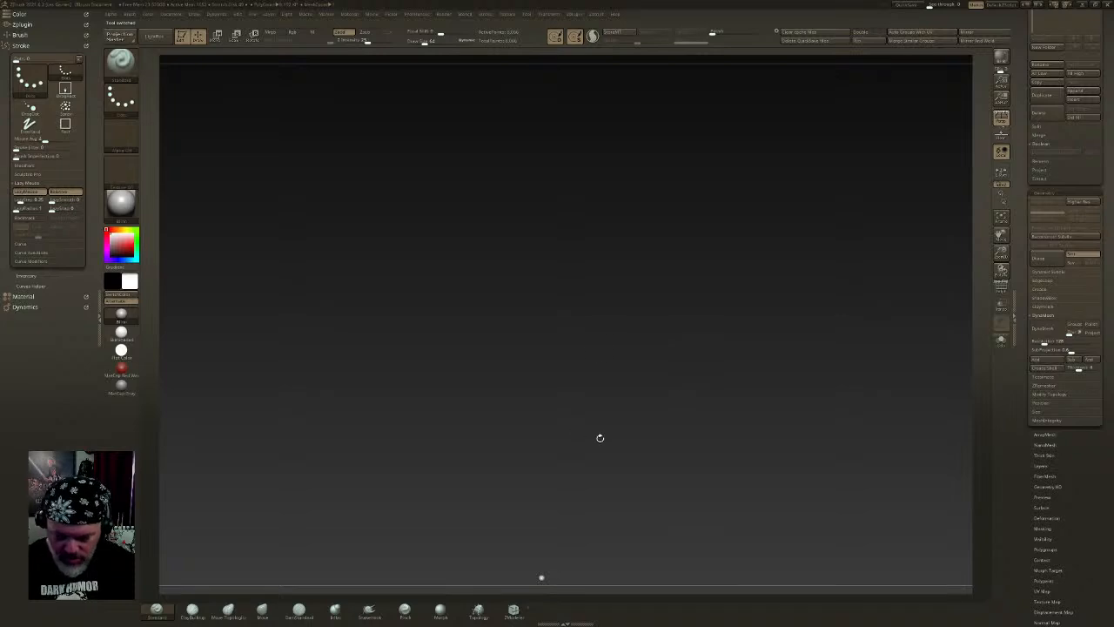
key(f)
ctrl+right_drag(632, 458, 631, 336)
alt+right_drag(631, 336, 552, 343)
right_drag(712, 488, 769, 497)
right_drag(566, 405, 608, 410)
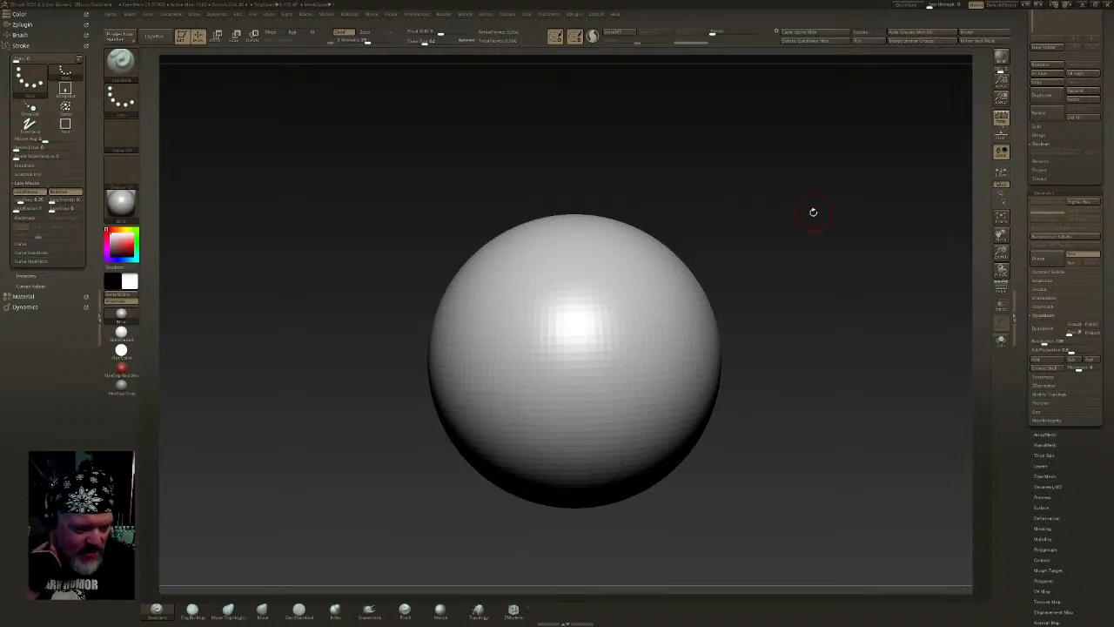
- Display the floor grid beneath the sphere and frame the two together with space around them
alt+right_drag(655, 362, 801, 376)
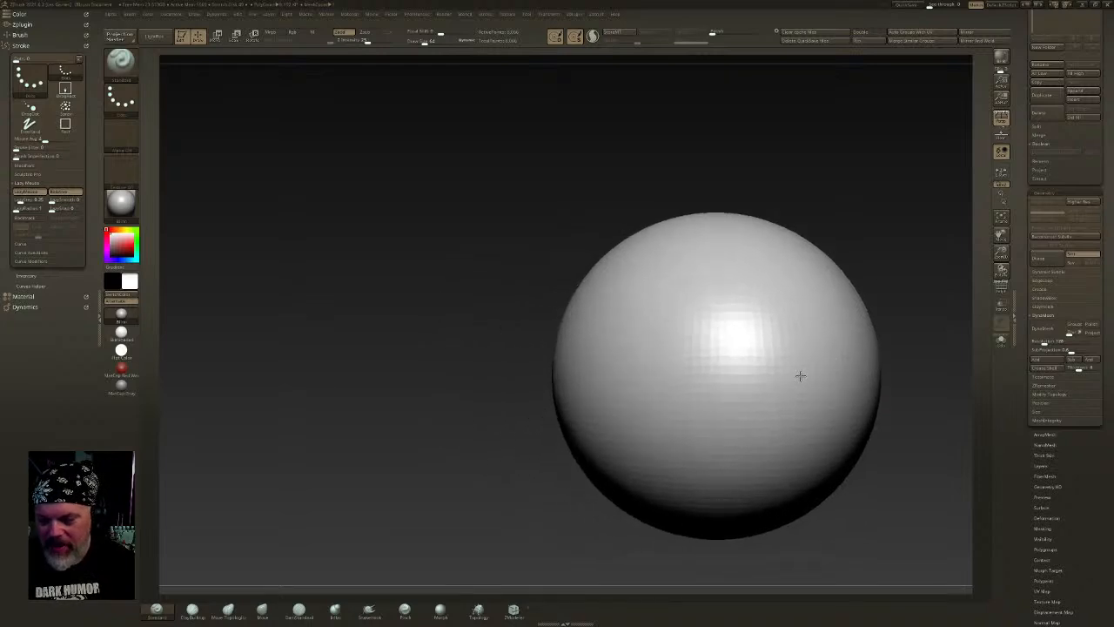
ctrl+right_drag(763, 419, 757, 362)
click(1001, 138)
alt+right_drag(786, 433, 768, 357)
ctrl+right_drag(768, 357, 694, 335)
alt+right_drag(694, 335, 717, 383)
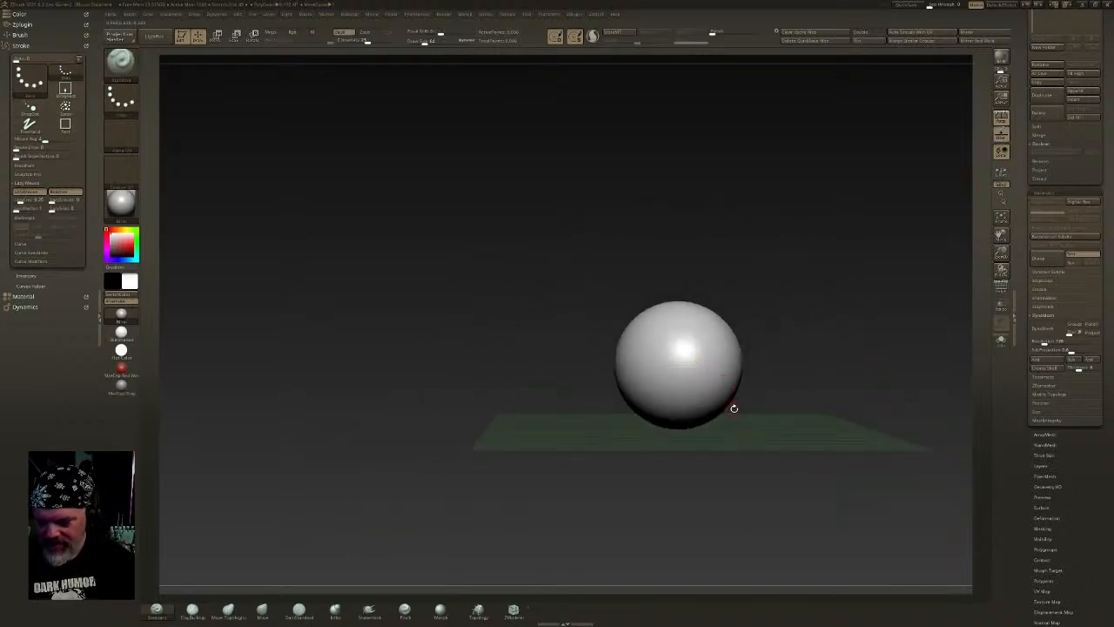
right_drag(805, 340, 806, 357)
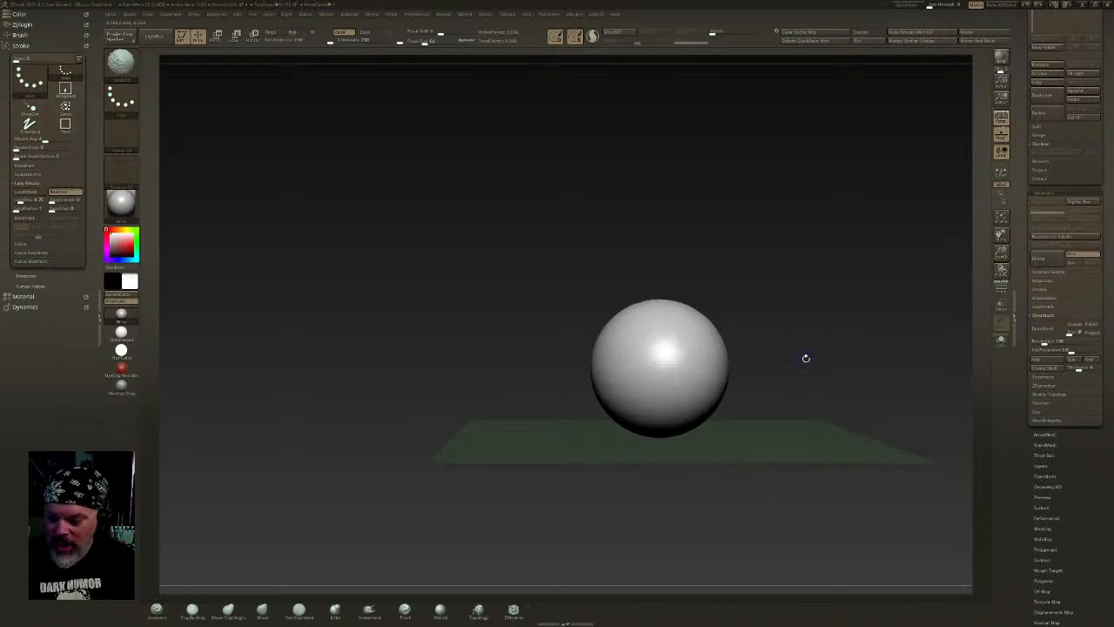
- Turn off perspective, flatten the sphere's lower half to make a flat-bottomed dome, and enlarge it
key(p)
alt+right_drag(786, 406, 725, 391)
key(w)
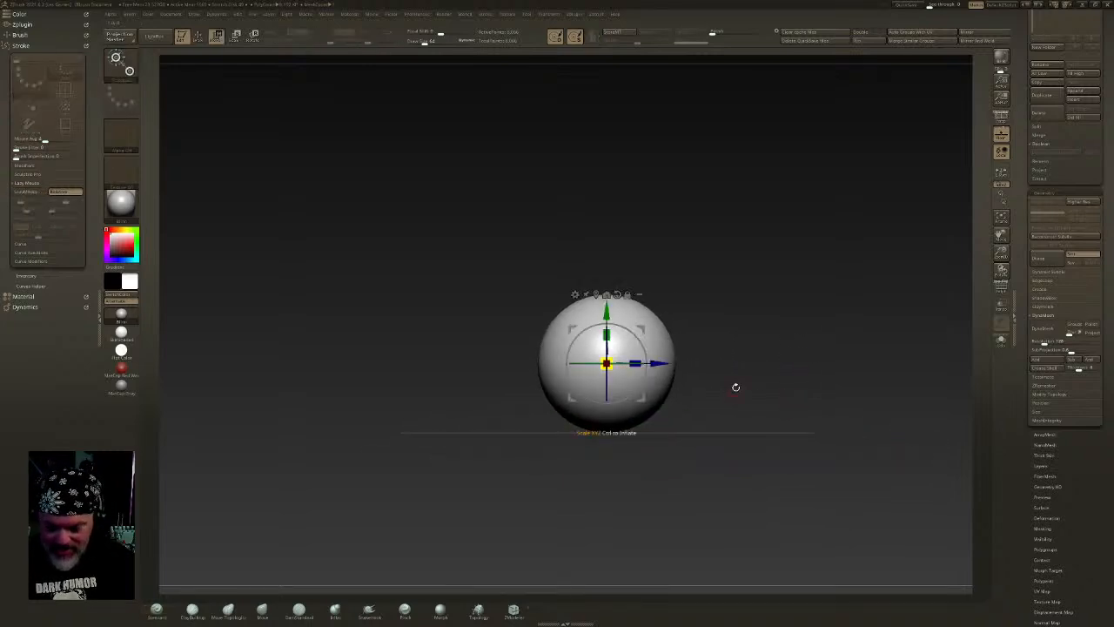
ctrl+drag(607, 335, 609, 142)
mouse_move(601, 309)
mouse_down()
mouse_move(601, 361)
mouse_move(600, 310)
mouse_up()
key(q)
right_drag(624, 327, 640, 395)
key(e)
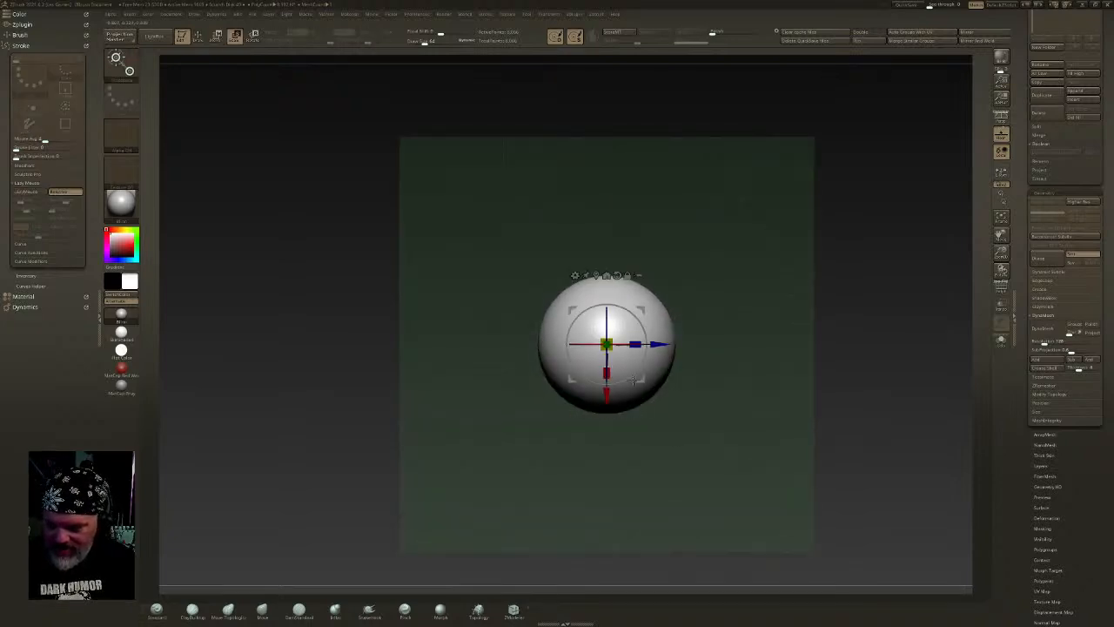
key(q)
shift+right_drag(609, 340, 664, 339)
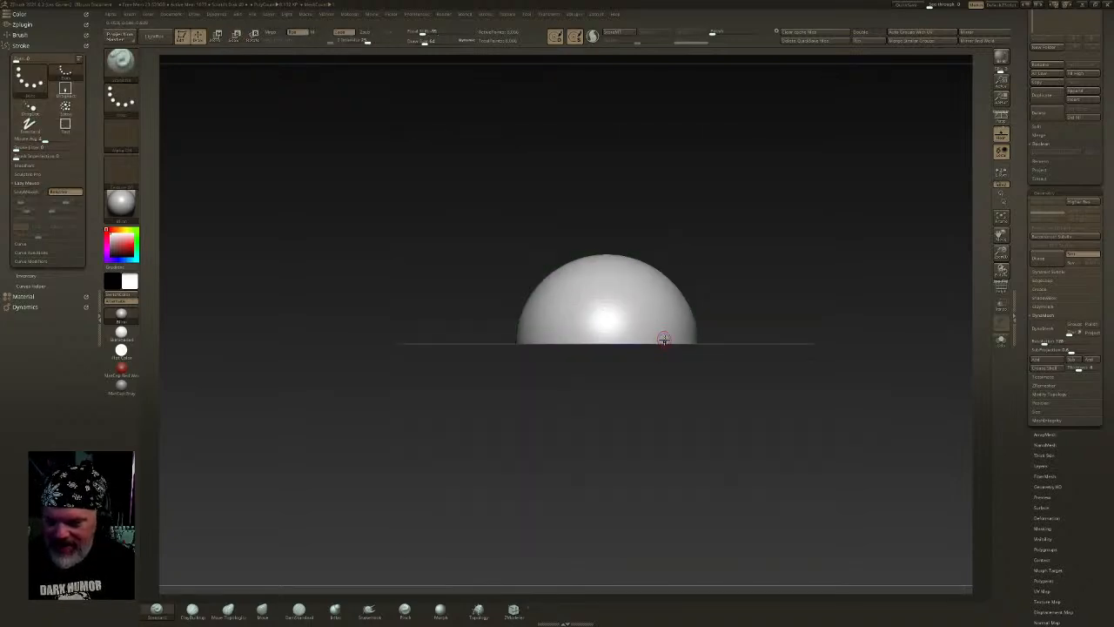
- Mask the tip of the dome and flatten the dome vertically into a thin round disc
alt+right_drag(699, 375, 677, 444)
key(w)
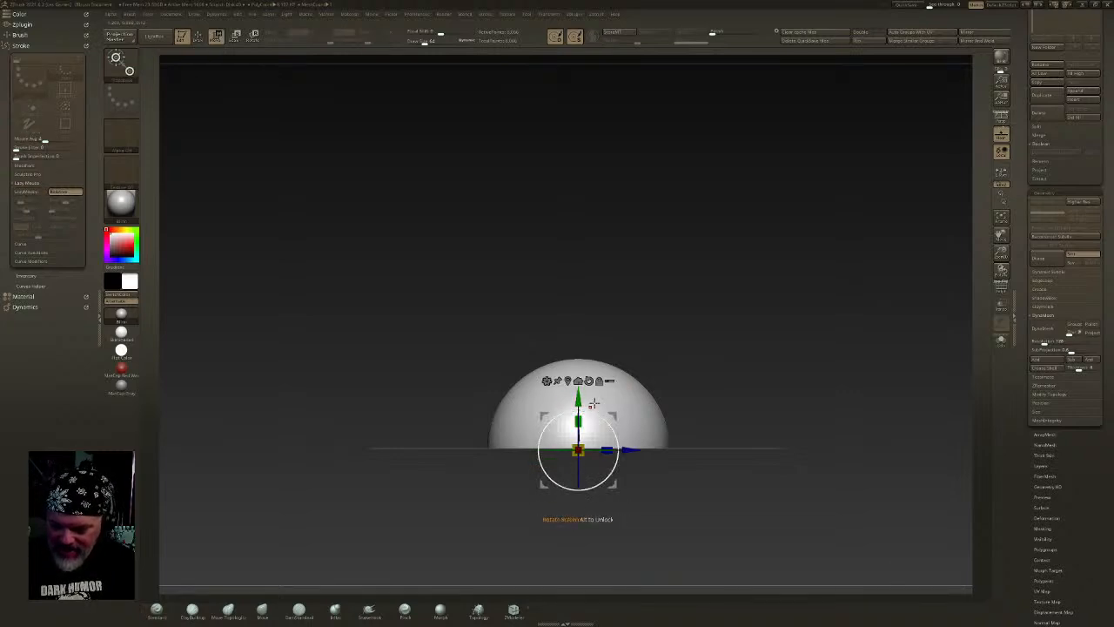
key(q)
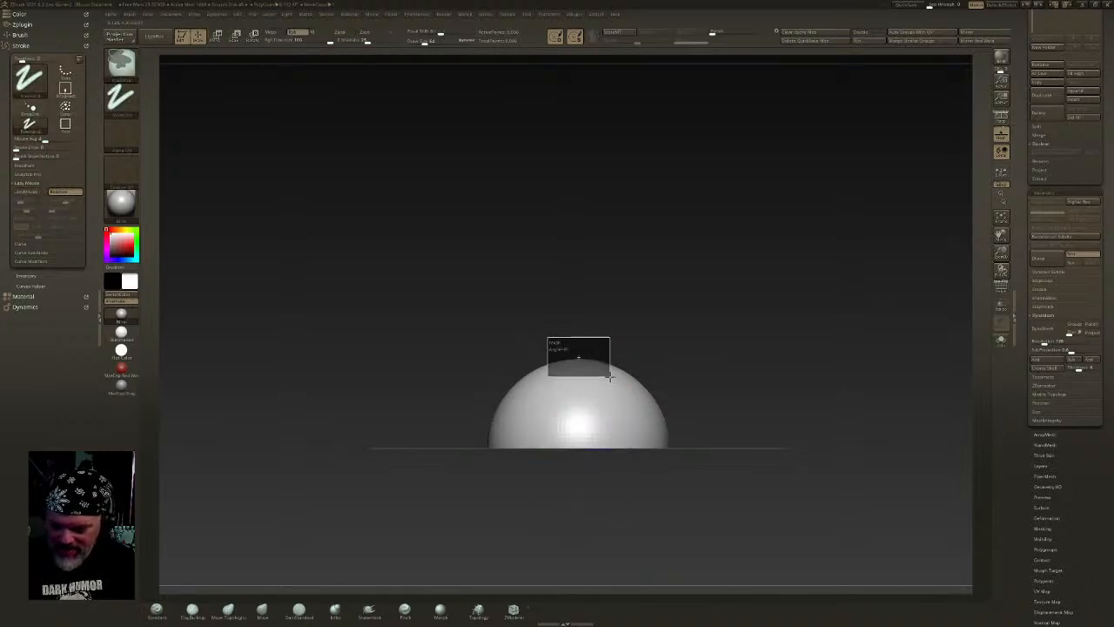
key(w)
ctrl+drag(578, 421, 585, 481)
key(q)
mouse_move(666, 387)
mouse_down()
mouse_move(702, 458)
mouse_move(750, 346)
mouse_up()
ctrl+drag(741, 402, 765, 441)
shift+drag(755, 369, 617, 424)
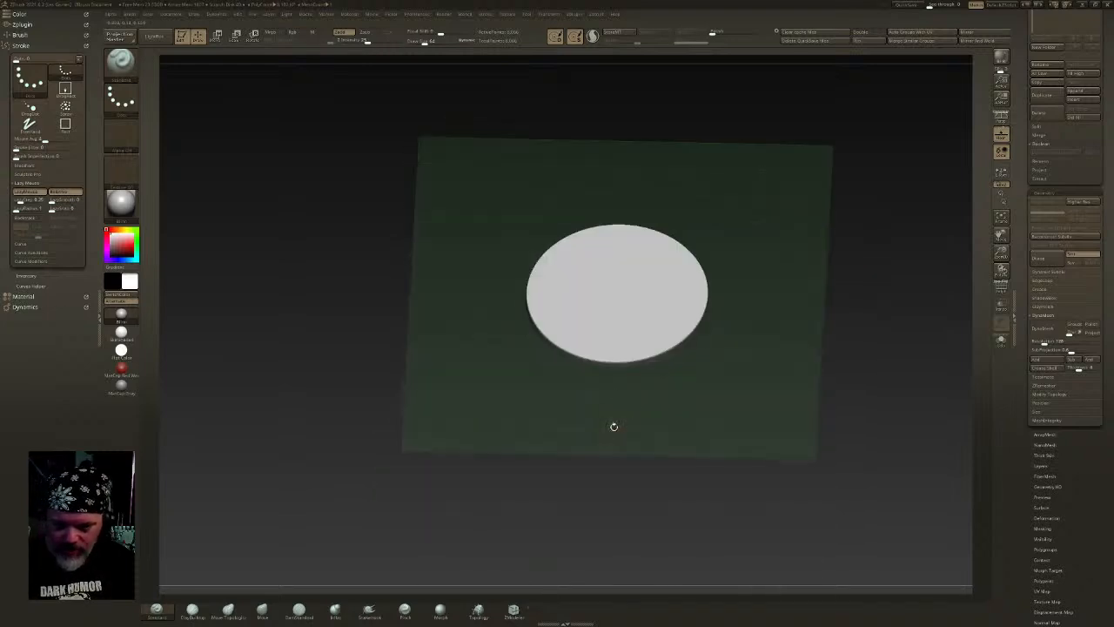
- Enlarge the brush and display the disc's wireframe
click(435, 42)
mouse_move(700, 409)
shift+mouse_down()
mouse_move(703, 358)
mouse_move(700, 372)
shift+mouse_up()
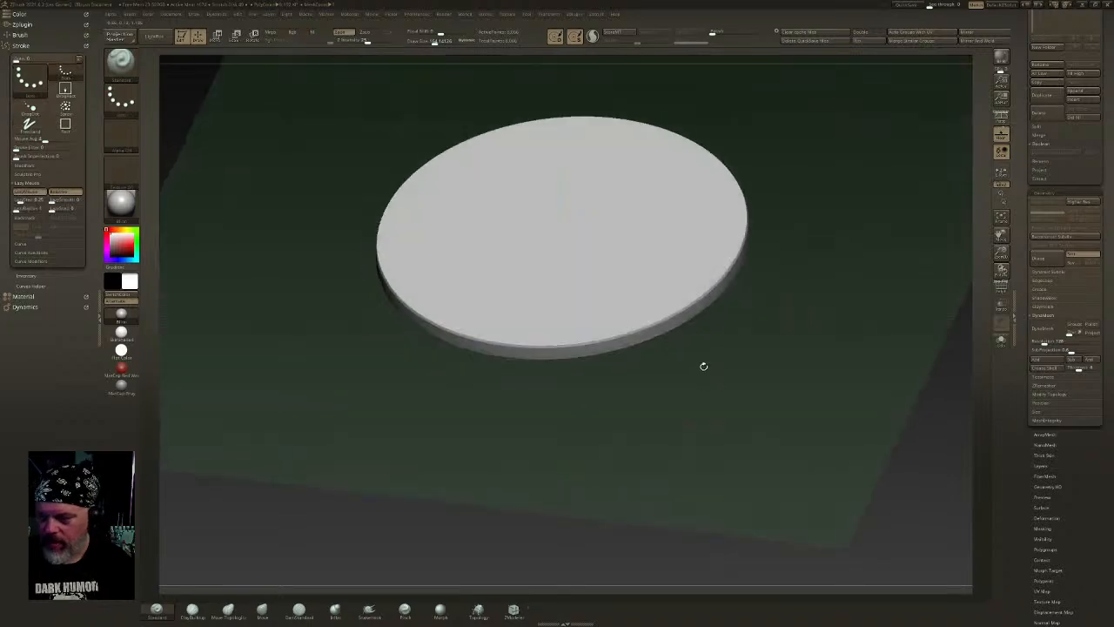
click(1001, 289)
alt+right_drag(762, 341, 817, 463)
ctrl+right_drag(817, 463, 801, 426)
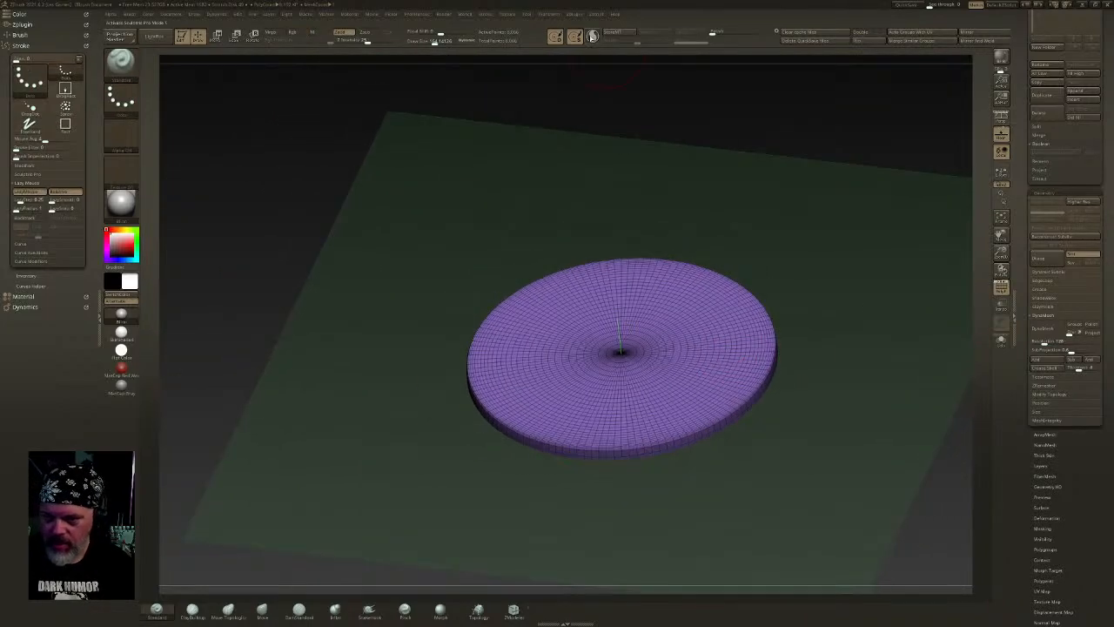
- Set up the Standard brush with a spray stroke and a speckled alpha
click(164, 610)
click(120, 100)
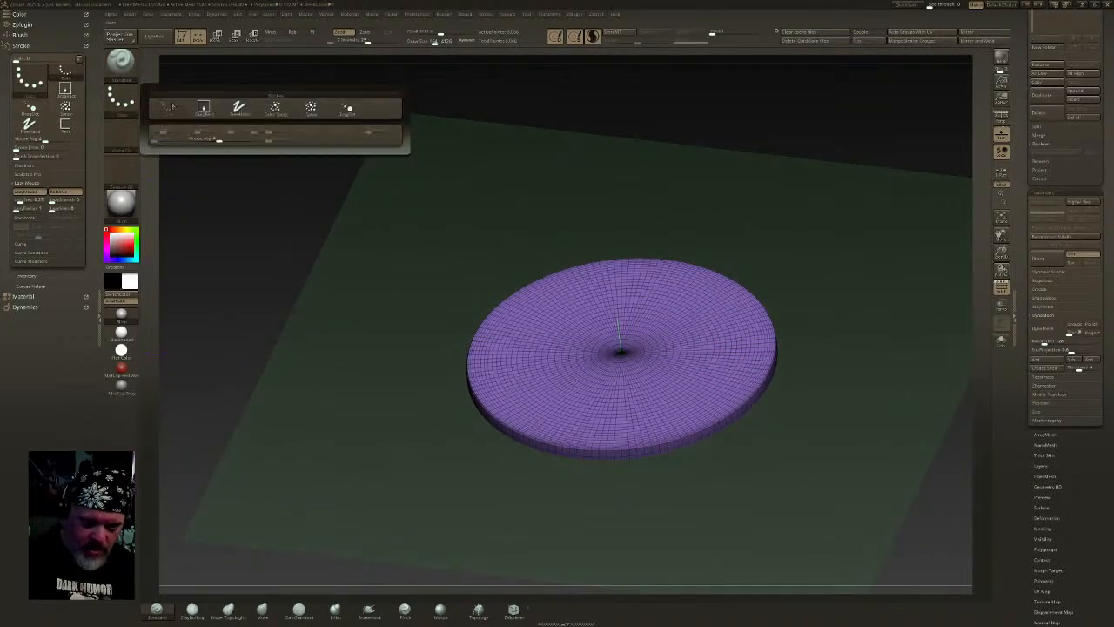
click(310, 106)
click(121, 132)
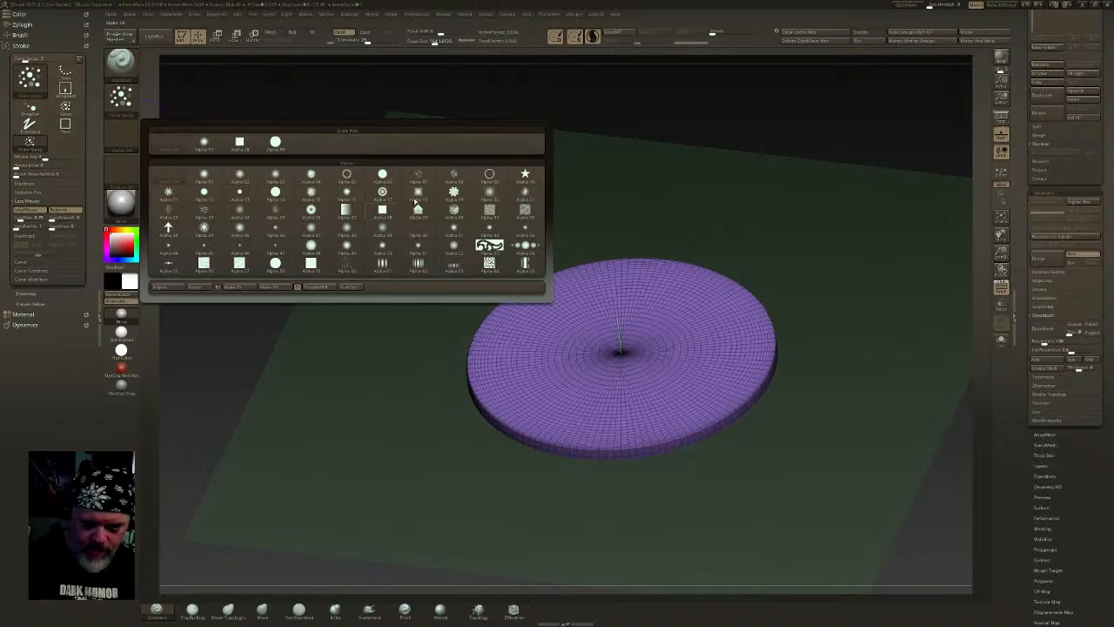
click(421, 180)
- Remesh the disc with DynaMesh and hide its wireframe
shift+right_drag(696, 248, 724, 281)
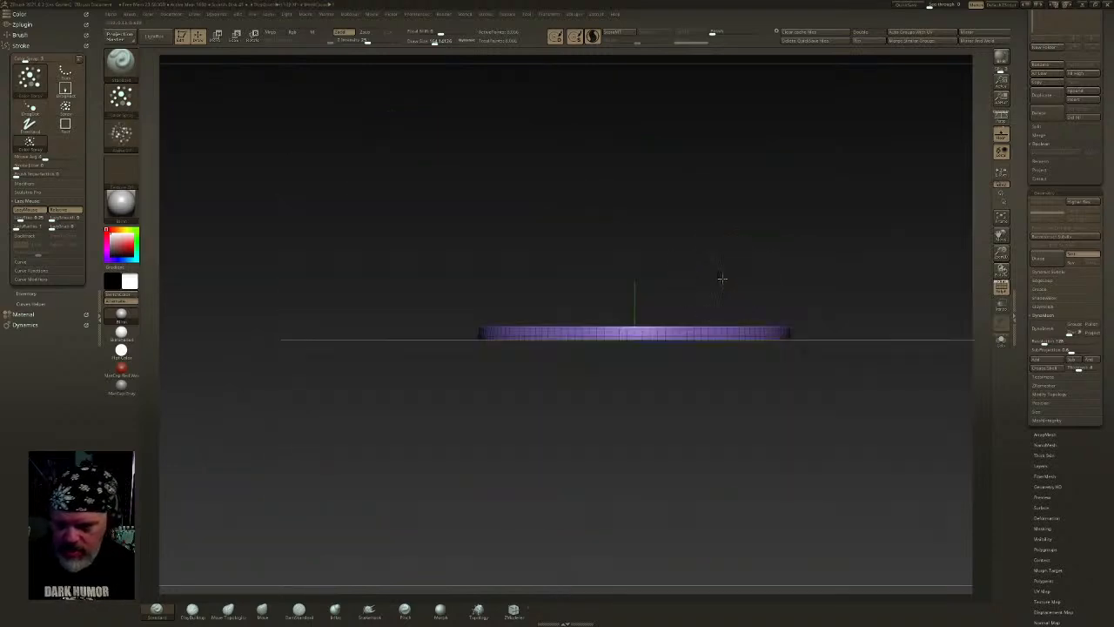
ctrl+drag(813, 332, 338, 493)
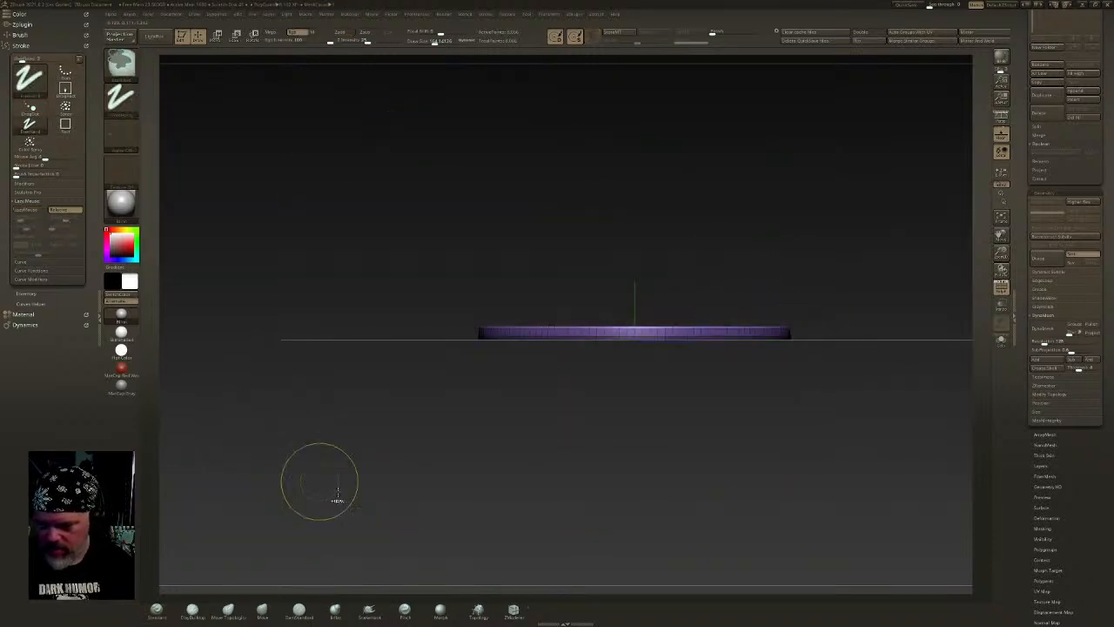
click(1003, 289)
- Spray rough stone texture over the disc's top face, remesh and polish it, and add finer surface detail
right_drag(835, 288, 740, 383)
mouse_move(706, 361)
mouse_down()
mouse_move(698, 283)
mouse_move(487, 352)
mouse_move(660, 349)
mouse_move(507, 329)
mouse_move(585, 383)
mouse_move(716, 300)
mouse_move(697, 400)
mouse_move(732, 340)
mouse_move(591, 446)
mouse_move(514, 315)
mouse_move(631, 252)
mouse_move(710, 399)
mouse_up()
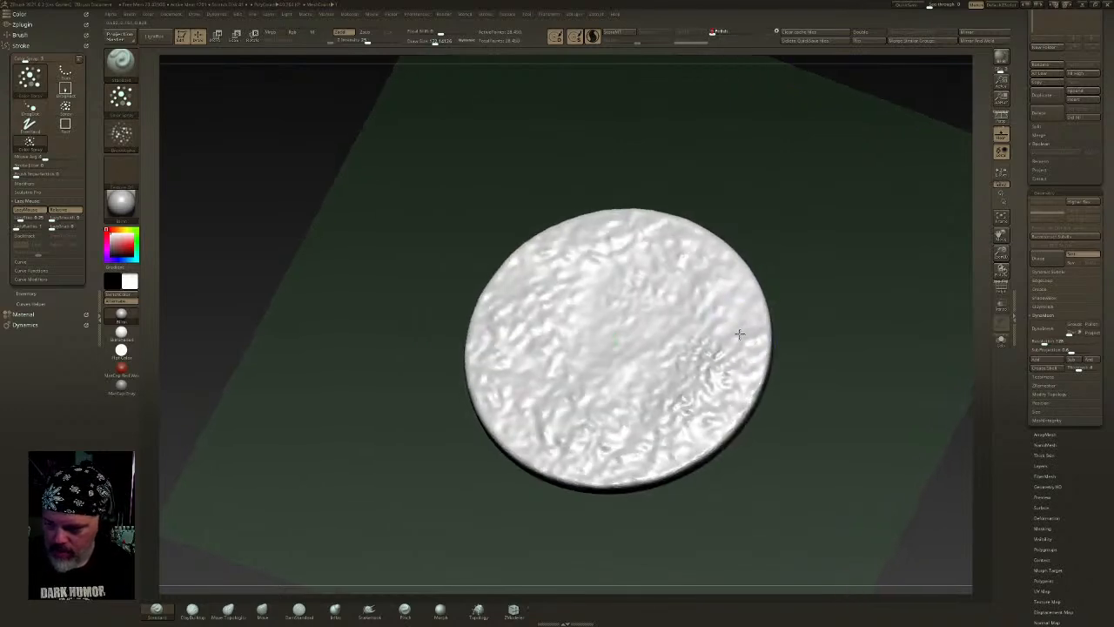
mouse_move(731, 314)
mouse_down()
mouse_move(666, 236)
mouse_move(544, 248)
mouse_move(510, 318)
mouse_move(610, 453)
mouse_move(740, 305)
mouse_move(679, 235)
mouse_move(515, 389)
mouse_move(627, 262)
mouse_move(557, 383)
mouse_move(688, 365)
mouse_move(677, 279)
mouse_move(544, 431)
mouse_move(609, 449)
mouse_move(736, 309)
mouse_up()
ctrl+drag(801, 174, 827, 205)
click(724, 34)
mouse_move(751, 323)
mouse_down()
mouse_move(736, 344)
mouse_move(693, 242)
mouse_move(547, 266)
mouse_move(505, 287)
mouse_move(522, 383)
mouse_move(609, 444)
mouse_move(592, 405)
mouse_move(606, 269)
mouse_move(612, 360)
mouse_move(708, 374)
mouse_move(663, 376)
mouse_move(723, 370)
mouse_move(610, 440)
mouse_move(714, 376)
mouse_move(753, 372)
mouse_move(745, 384)
mouse_move(530, 408)
mouse_move(528, 361)
mouse_up()
mouse_move(654, 395)
right_down()
mouse_move(707, 378)
mouse_move(701, 371)
right_up()
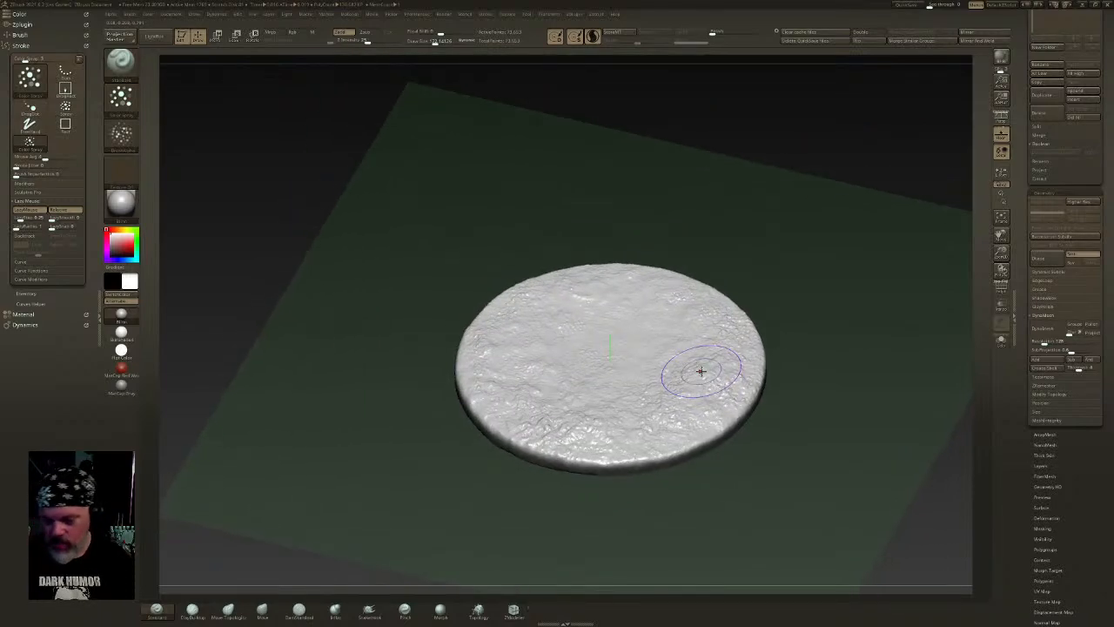
shift+right_drag(582, 366, 627, 377)
right_drag(790, 351, 791, 299)
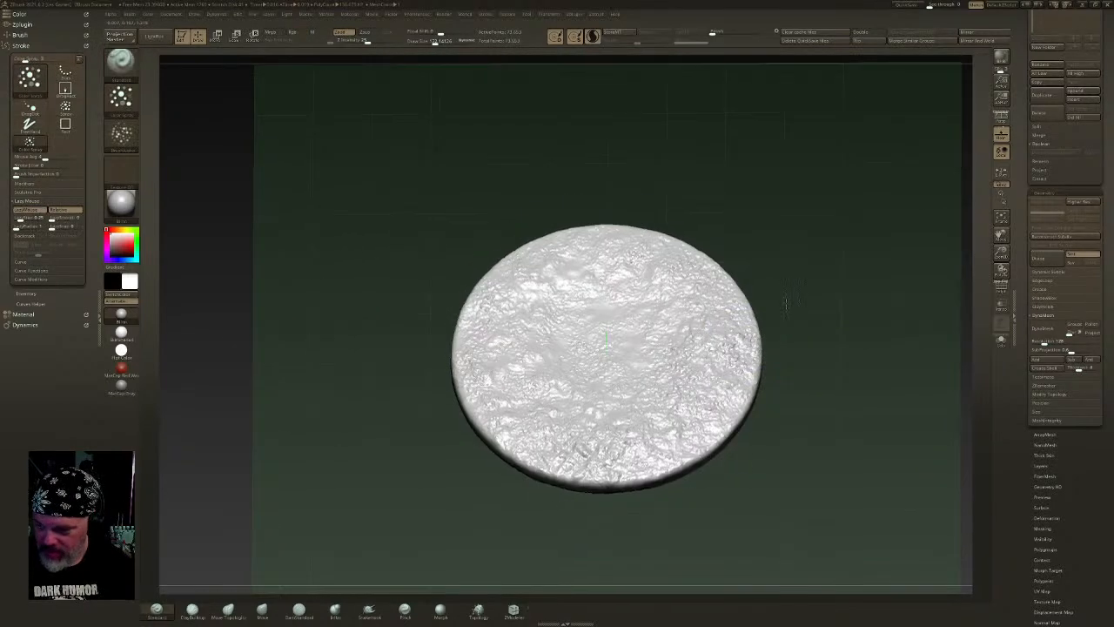
mouse_move(690, 357)
right_down()
mouse_move(691, 319)
mouse_move(609, 319)
right_up()
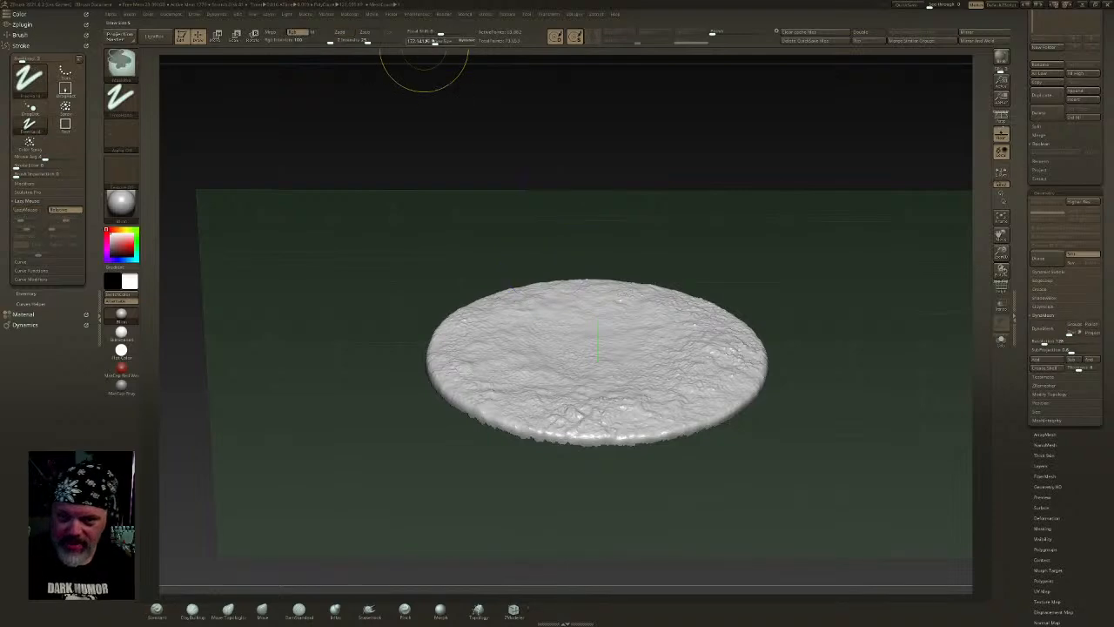
- Reduce the masking brush's draw size and lower its focal shift for a harder edge
click(427, 42)
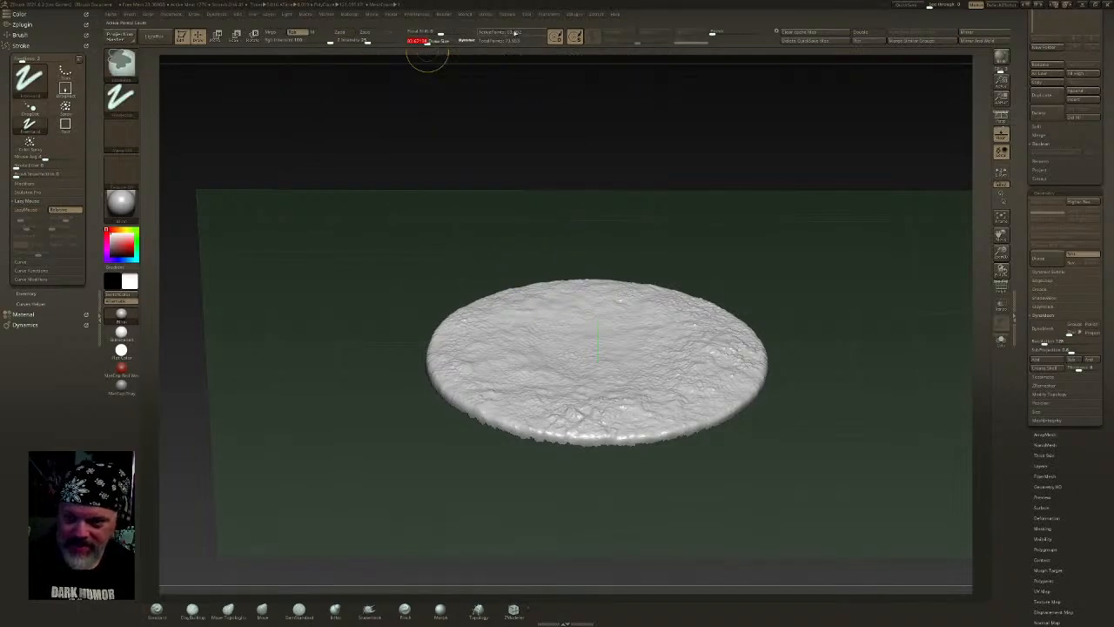
drag(441, 33, 418, 33)
click(427, 42)
right_drag(640, 304, 684, 373)
ctrl+drag(672, 365, 673, 426)
ctrl+drag(650, 334, 664, 330)
key(ctrl+z)
key(ctrl+z)
key(ctrl+z)
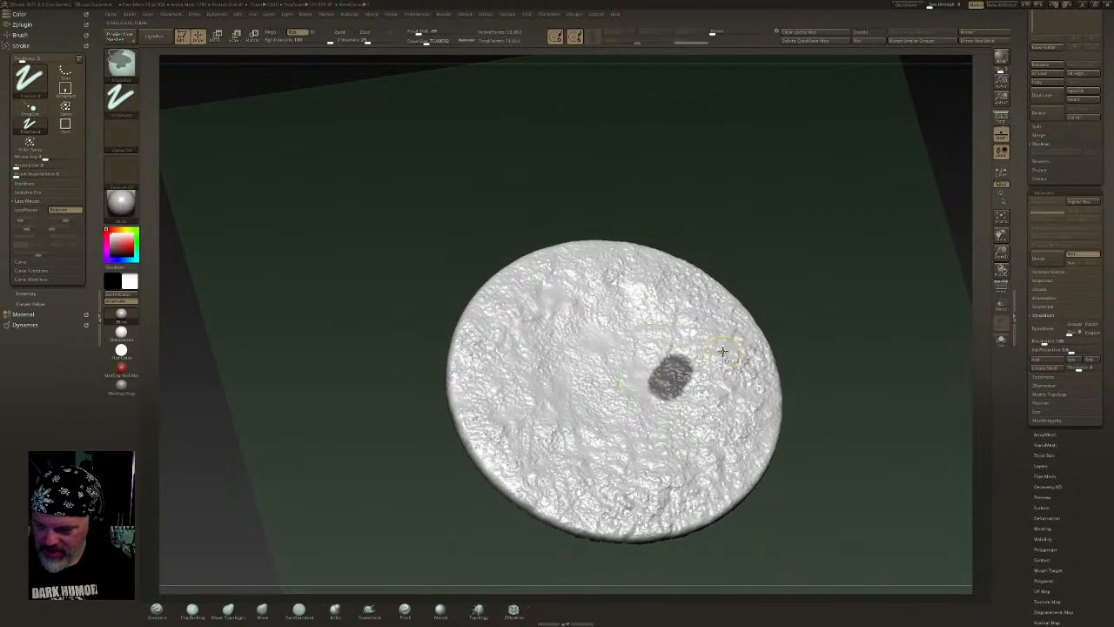
- Paint a ring of ten rounded, separate stone-shaped masks on the disc's top face
right_drag(717, 351, 697, 351)
ctrl+drag(672, 328, 688, 316)
ctrl+drag(689, 371, 702, 383)
ctrl+drag(684, 422, 693, 432)
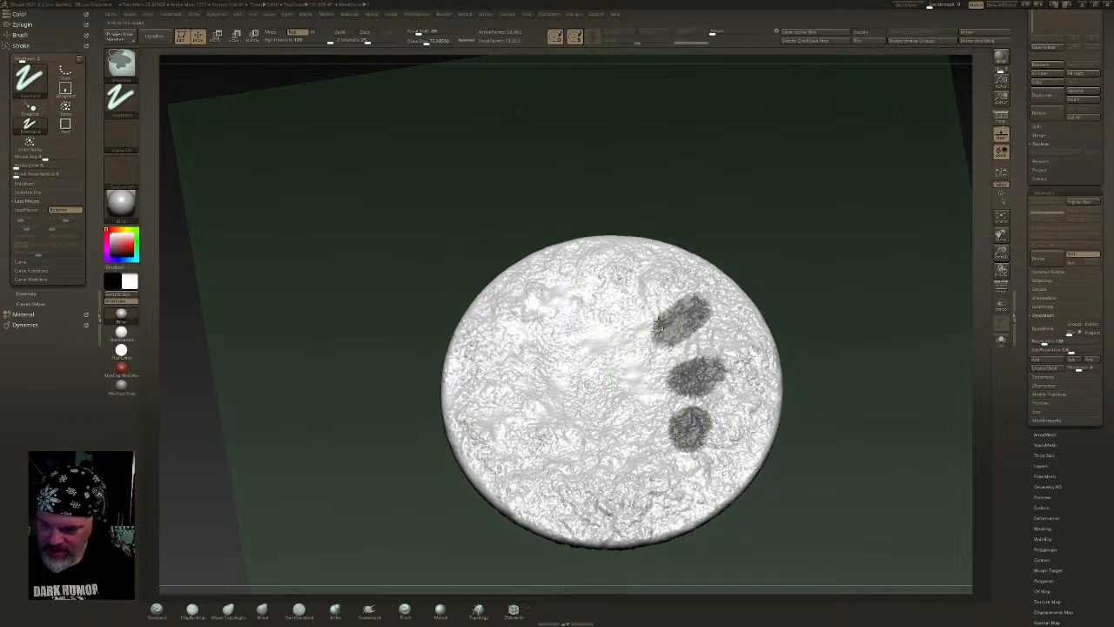
ctrl+drag(635, 295, 648, 280)
mouse_move(576, 282)
ctrl+mouse_down()
mouse_move(545, 292)
mouse_move(578, 304)
ctrl+mouse_up()
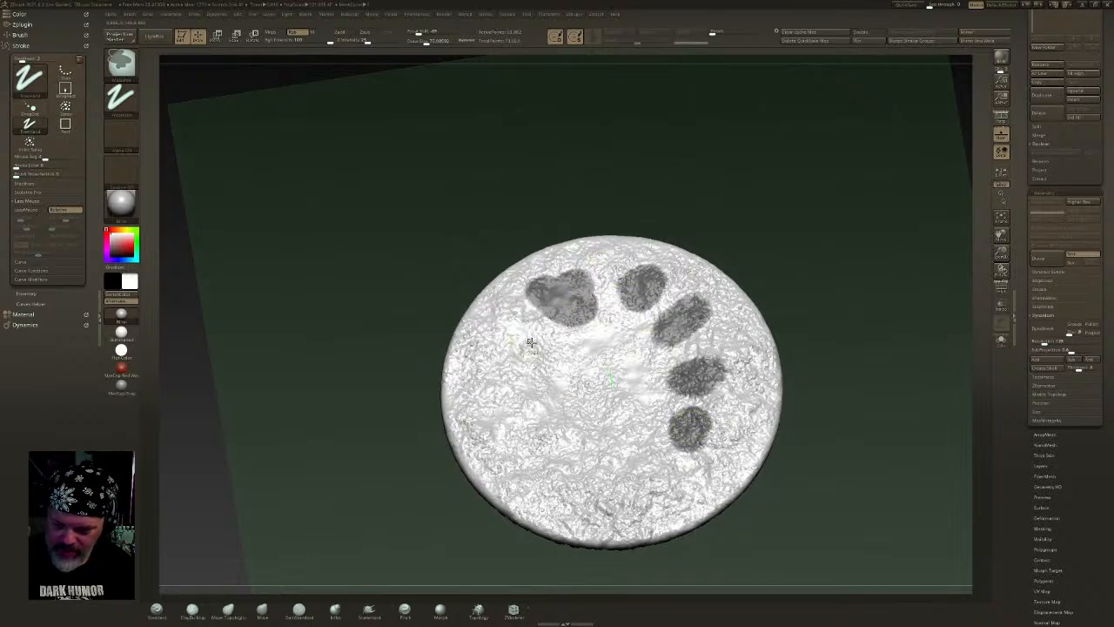
ctrl+drag(526, 340, 538, 331)
mouse_move(484, 393)
ctrl+mouse_down()
mouse_move(532, 374)
mouse_move(499, 394)
mouse_move(597, 458)
mouse_move(634, 455)
mouse_move(644, 484)
ctrl+mouse_up()
mouse_move(834, 304)
mouse_down()
mouse_move(879, 223)
mouse_move(866, 211)
mouse_up()
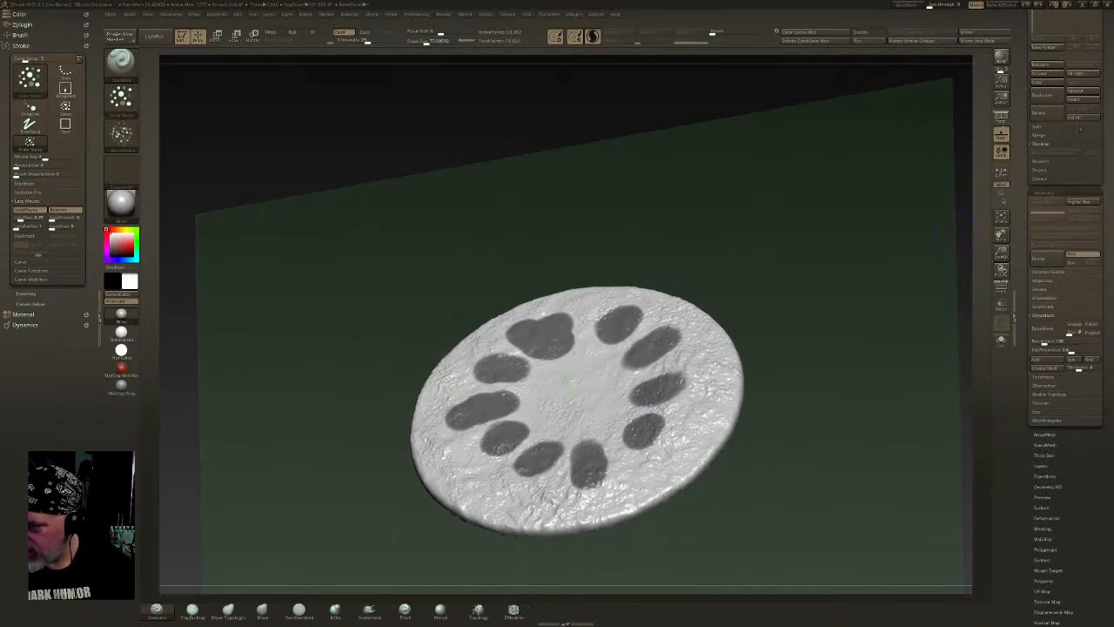
- Extract the masked shapes with thickness and accept the result as a new subtool
click(1040, 177)
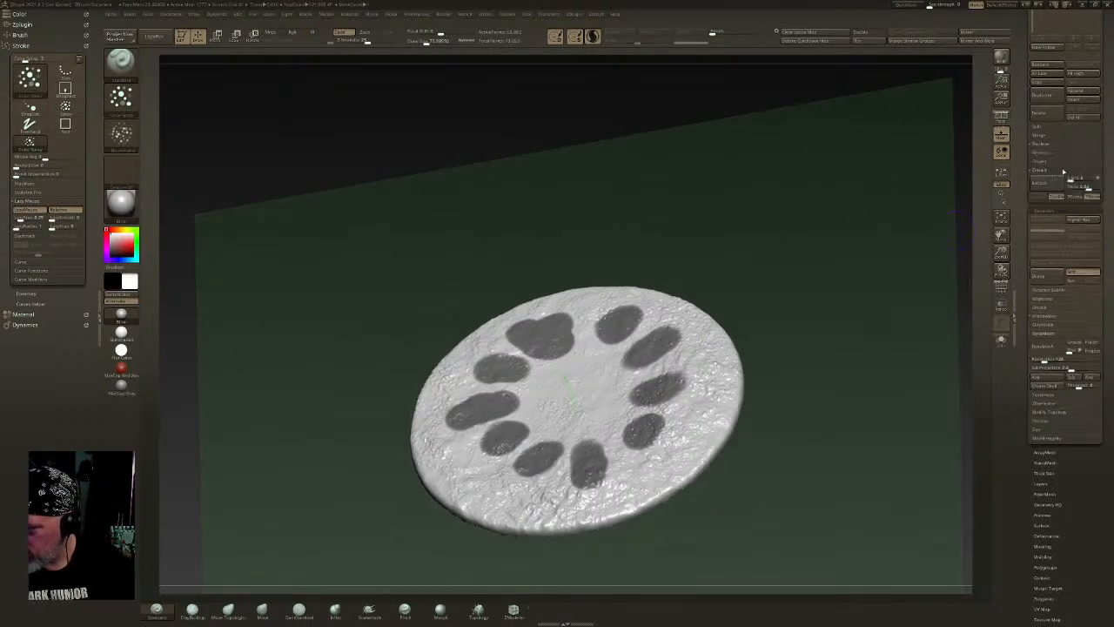
click(1050, 185)
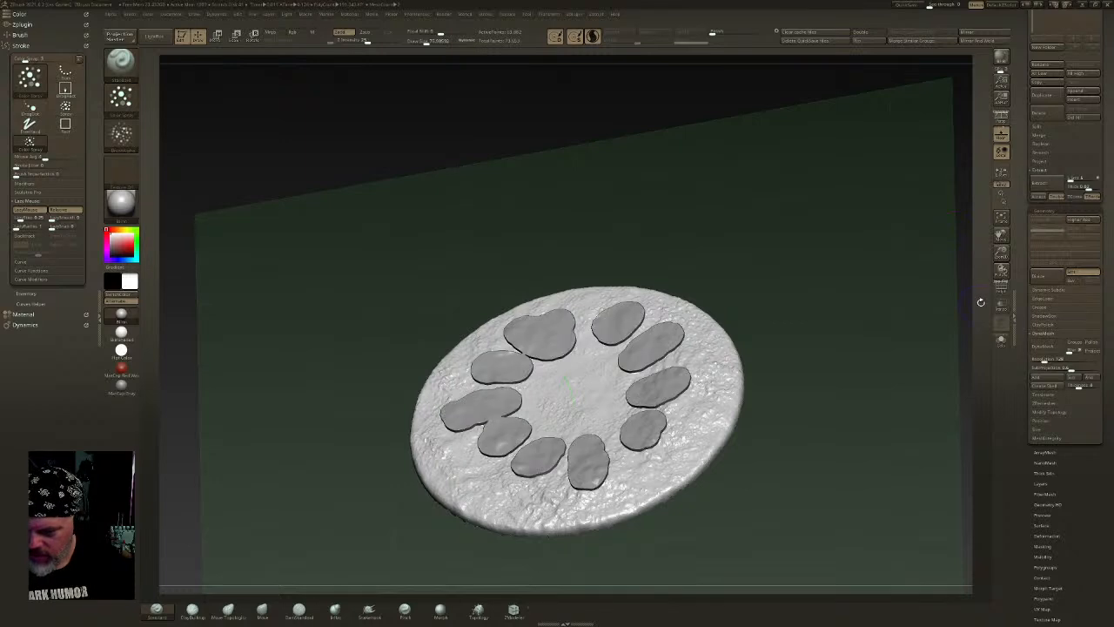
click(1042, 199)
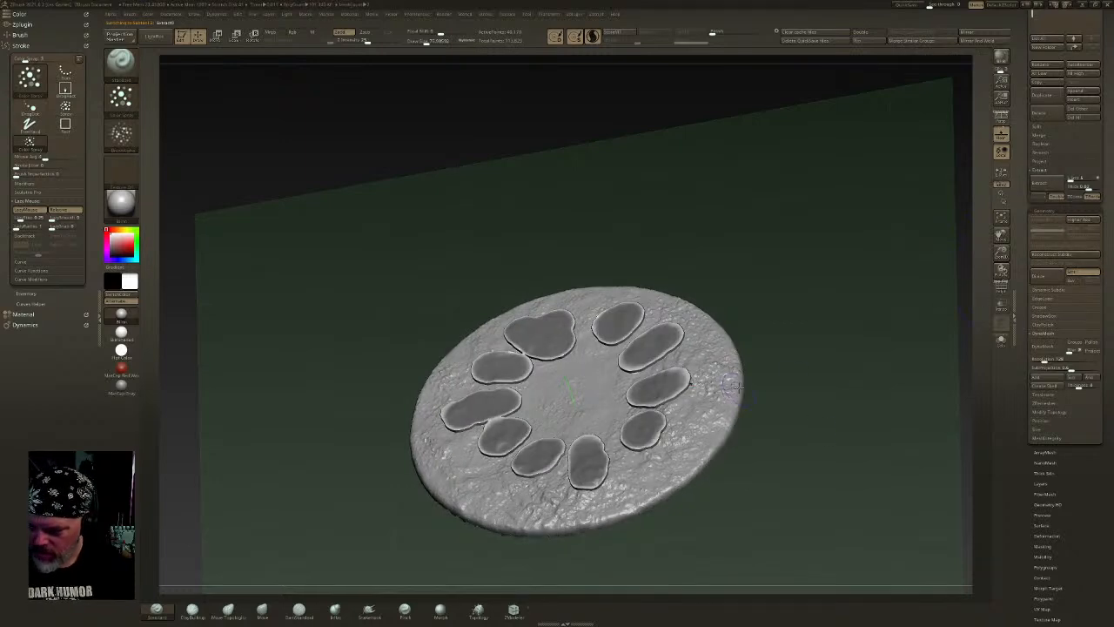
- Select the disc subtool and clear its mask
alt+click(736, 390)
ctrl+shift+click(833, 346)
mouse_move(833, 347)
mouse_down()
mouse_move(824, 379)
mouse_move(810, 380)
mouse_up()
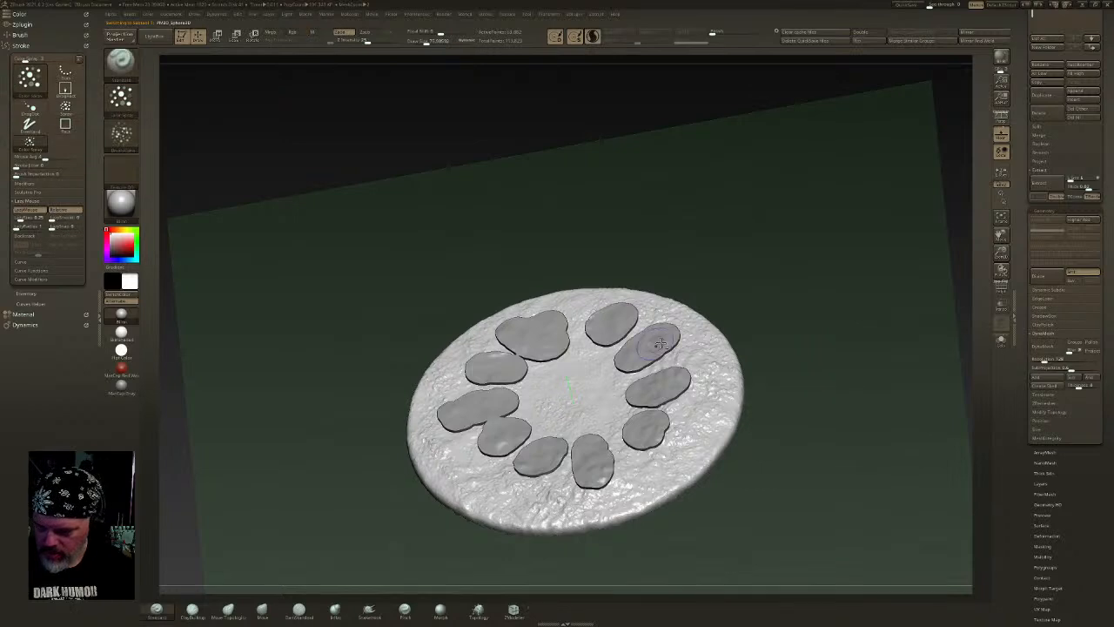
- Isolate the extracted stones, clear their mask, inspect their wireframe, and show the disc again
alt+click(662, 338)
click(1002, 341)
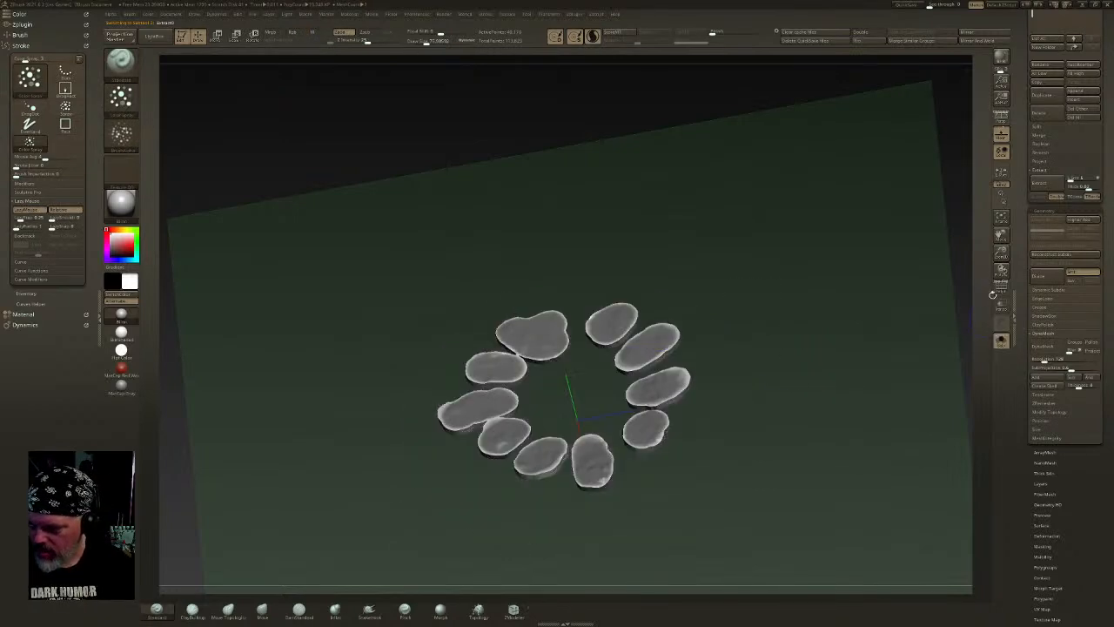
click(1001, 288)
drag(746, 413, 728, 77)
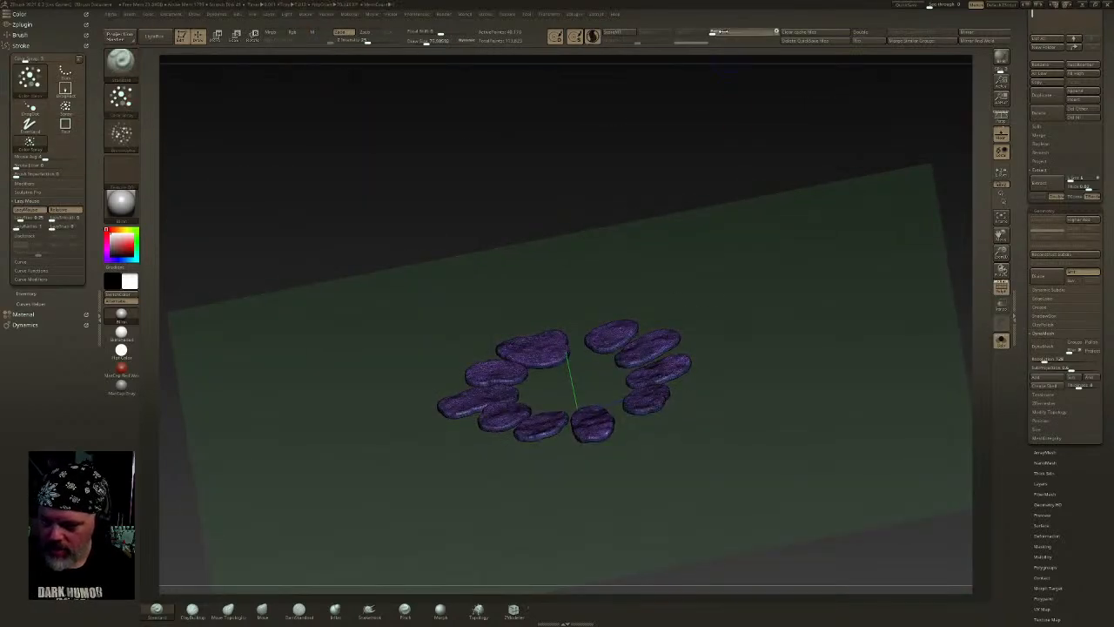
click(1001, 339)
- Stretch the stones vertically with the gizmo, lower them slightly onto the disc, and hide their wireframe
key(w)
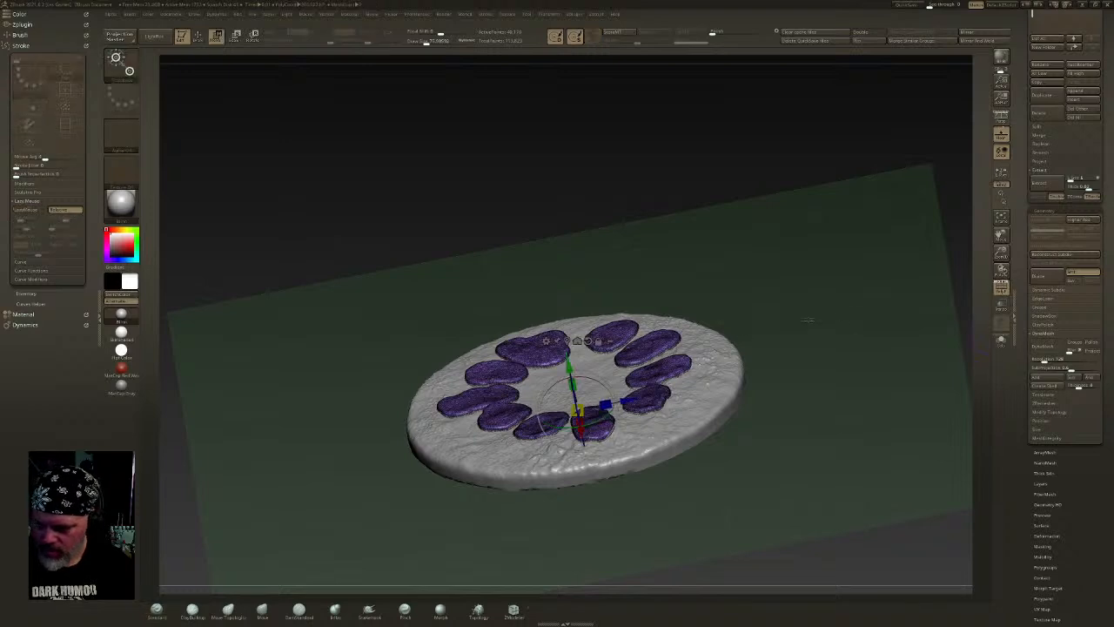
drag(572, 383, 543, 186)
drag(568, 358, 576, 394)
key(q)
click(1001, 288)
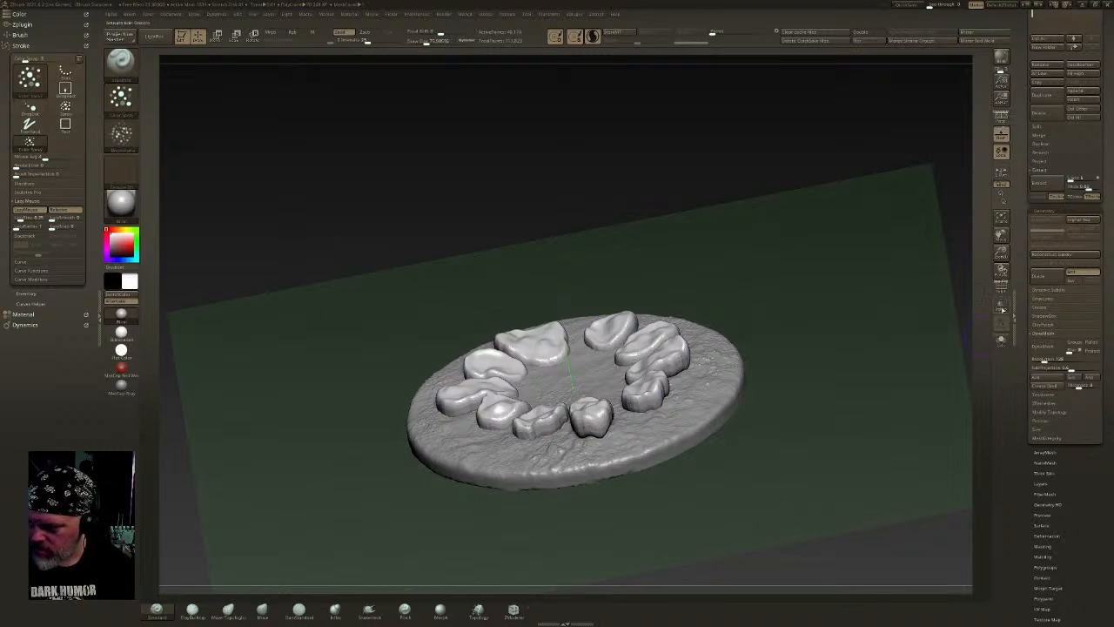
- Check the stones in isolation, restore the disc, hide the floor grid, and polish the stones' surfaces
click(999, 341)
drag(803, 342, 792, 400)
click(1003, 343)
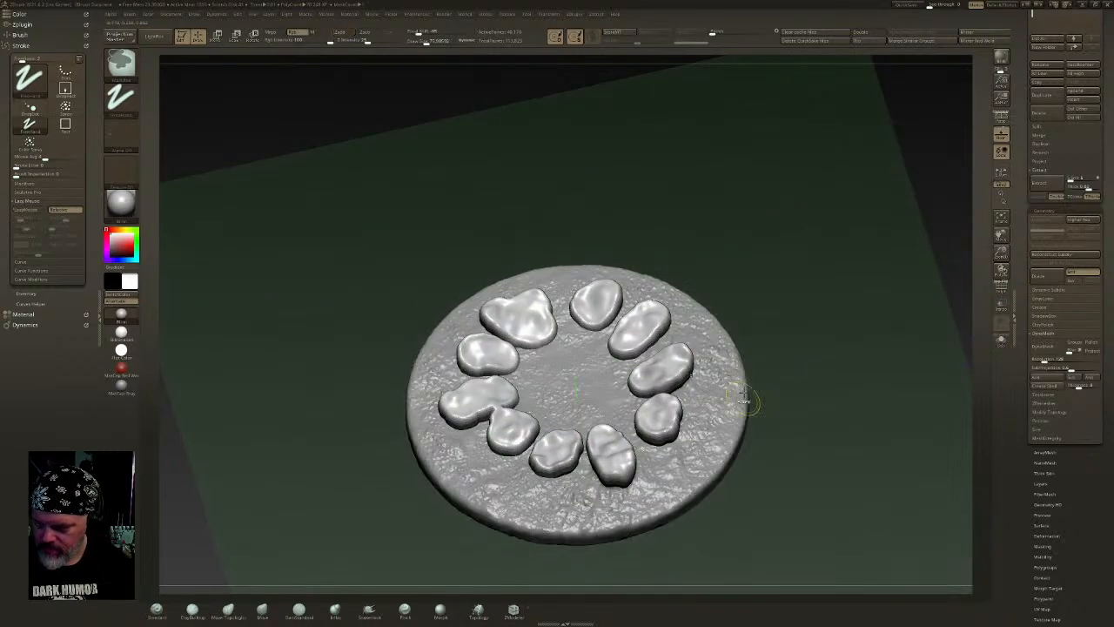
ctrl+right_drag(749, 410, 747, 435)
key(shift+p)
right_drag(664, 371, 649, 321)
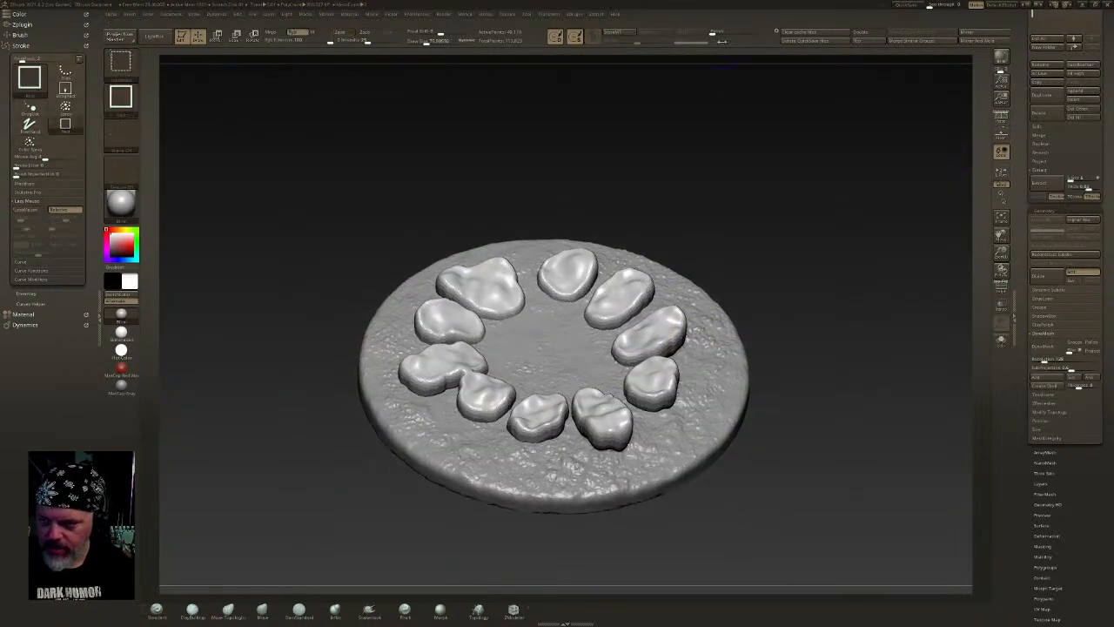
click(723, 36)
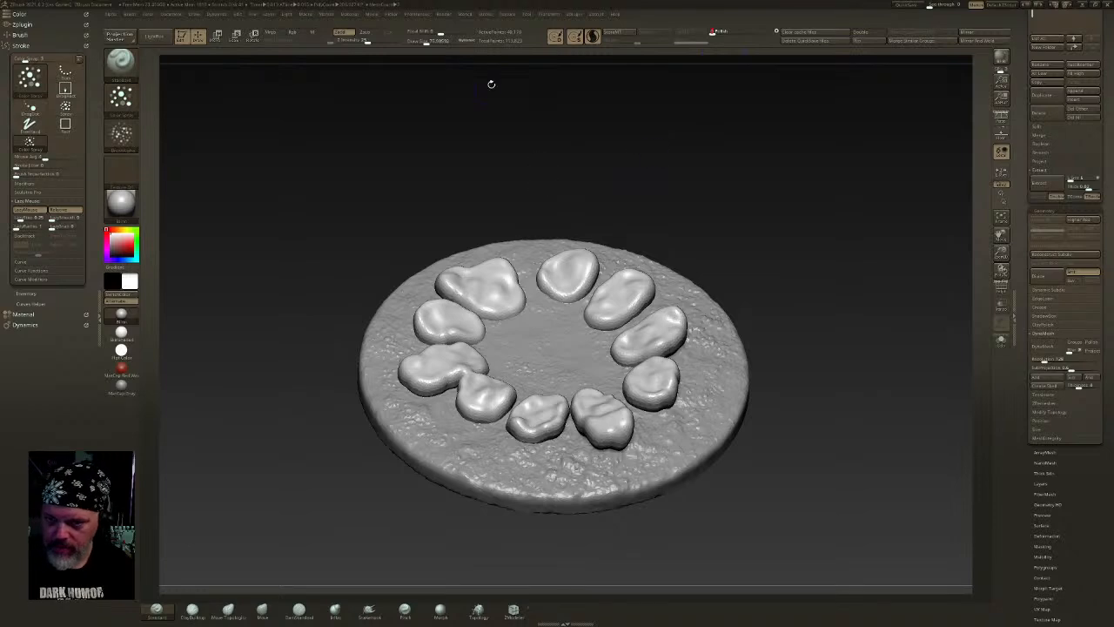
- Smooth the ring of stones and fill the notch between the two touching stones
drag(427, 42, 430, 42)
mouse_move(600, 222)
shift+right_down()
mouse_move(639, 304)
mouse_move(628, 279)
mouse_move(659, 424)
shift+right_up()
mouse_move(633, 405)
shift+mouse_down()
mouse_move(622, 392)
mouse_move(640, 338)
mouse_move(566, 267)
mouse_move(475, 254)
mouse_move(420, 309)
mouse_move(444, 399)
mouse_move(509, 407)
mouse_move(610, 390)
mouse_move(450, 360)
shift+mouse_up()
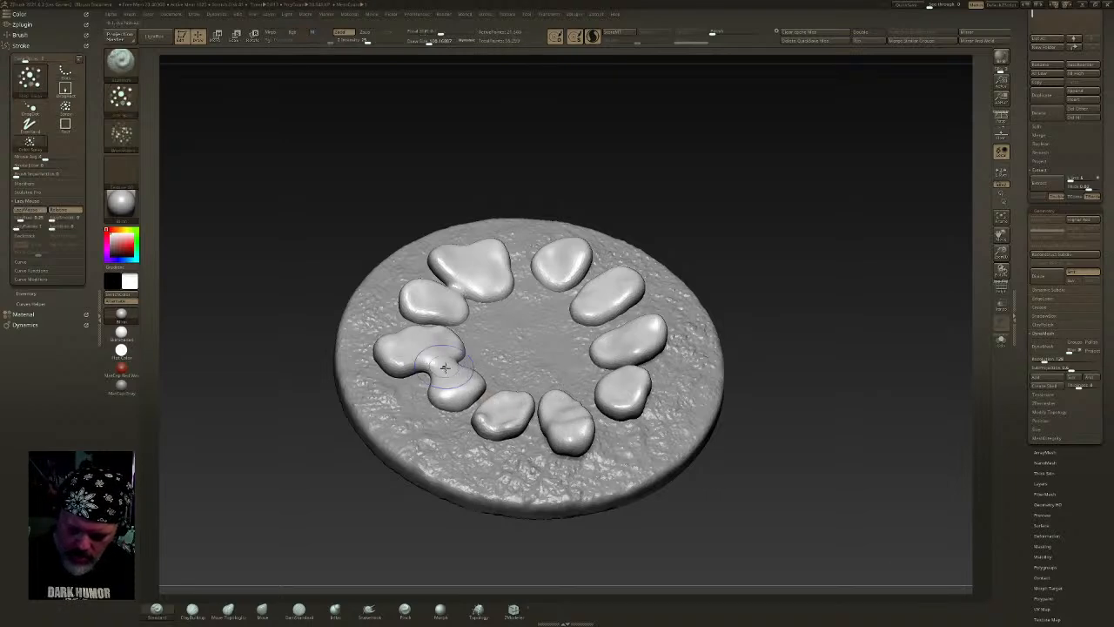
mouse_move(442, 368)
mouse_down()
mouse_move(425, 362)
mouse_move(453, 388)
mouse_move(408, 369)
mouse_move(424, 366)
mouse_move(426, 380)
mouse_move(460, 361)
mouse_move(417, 350)
mouse_move(413, 380)
mouse_move(453, 380)
mouse_move(435, 392)
mouse_move(459, 385)
mouse_move(461, 355)
mouse_up()
- Merge the next pair of neighbouring stones with the Inflate brush and a DynaMesh update, and smooth the ring
click(335, 611)
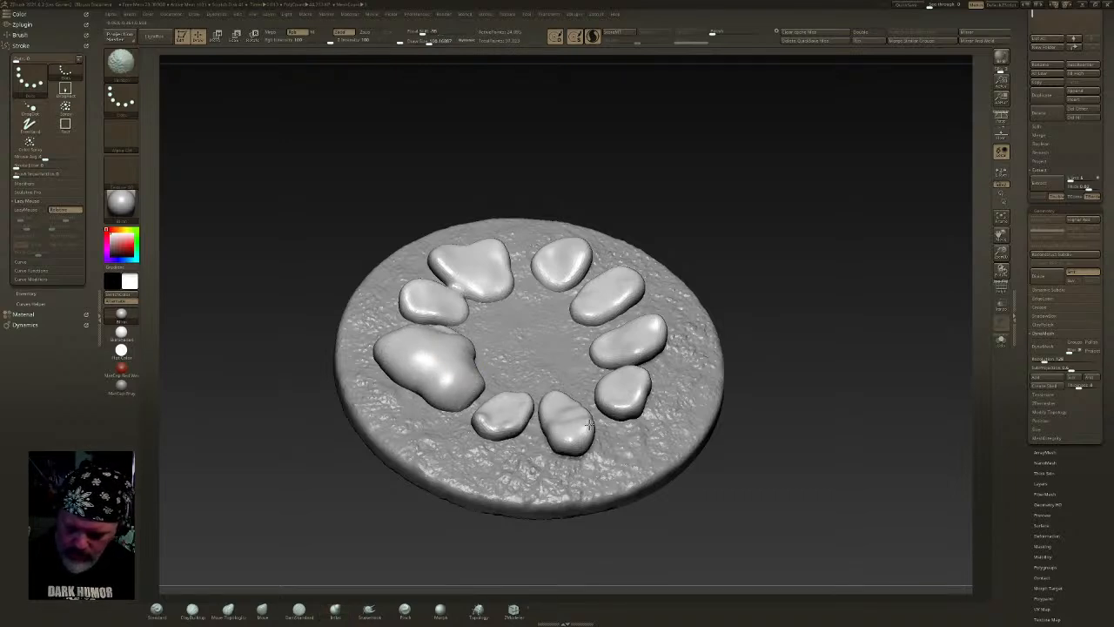
mouse_move(487, 288)
mouse_down()
mouse_move(470, 275)
mouse_move(431, 279)
mouse_move(459, 288)
mouse_up()
ctrl+drag(408, 92, 372, 59)
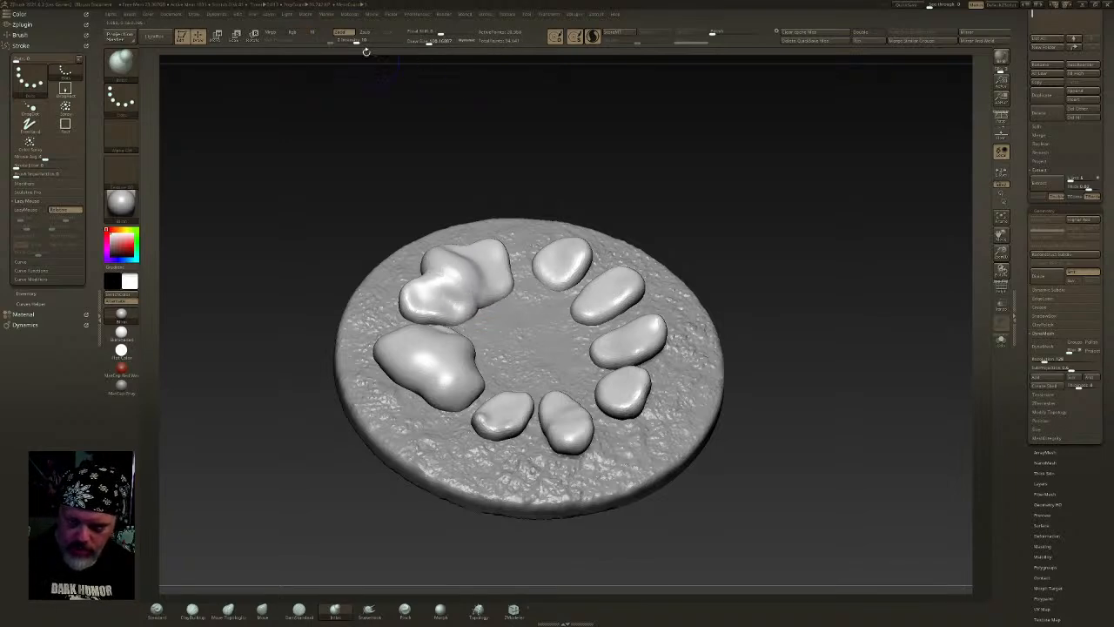
shift+drag(471, 298, 432, 271)
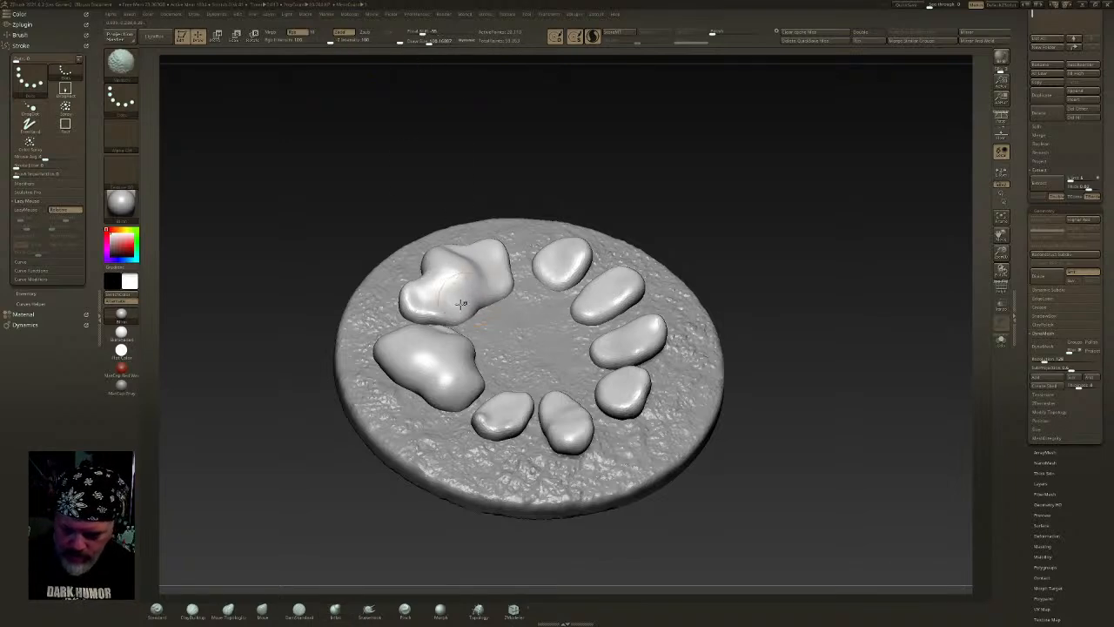
mouse_move(499, 426)
shift+mouse_down()
mouse_move(537, 457)
mouse_move(633, 397)
mouse_move(643, 350)
mouse_move(620, 351)
mouse_move(664, 326)
shift+mouse_up()
drag(638, 375, 611, 397)
- Pull the tops of the stones upward into peaks with the Move Topological brush, working around the ring
drag(357, 515, 522, 366)
click(237, 610)
drag(268, 577, 305, 586)
mouse_move(592, 408)
mouse_down()
mouse_move(609, 352)
mouse_move(595, 378)
mouse_move(580, 359)
mouse_up()
drag(524, 411, 512, 390)
drag(448, 414, 430, 383)
drag(365, 500, 388, 519)
drag(324, 358, 742, 313)
drag(692, 329, 702, 305)
drag(575, 336, 571, 311)
drag(488, 453, 601, 479)
drag(590, 308, 606, 302)
- Reshape the remaining stones into taller, uneven pointed rocks with the Move Topological brush
drag(487, 426, 348, 427)
drag(514, 321, 532, 310)
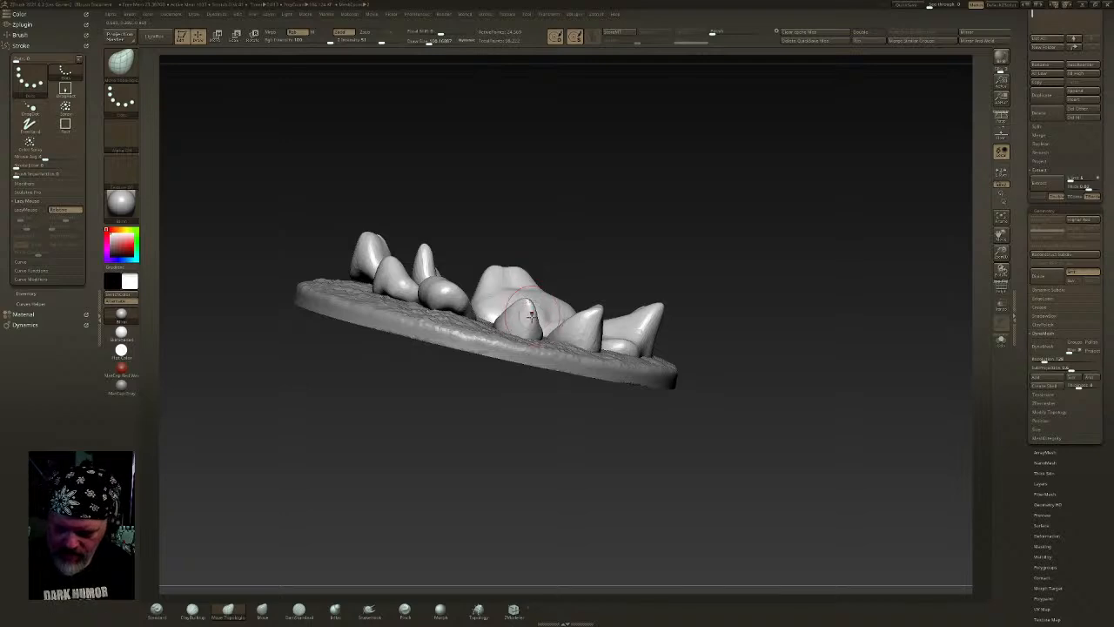
drag(457, 298, 451, 284)
drag(435, 187, 415, 235)
drag(351, 281, 346, 251)
drag(352, 316, 348, 302)
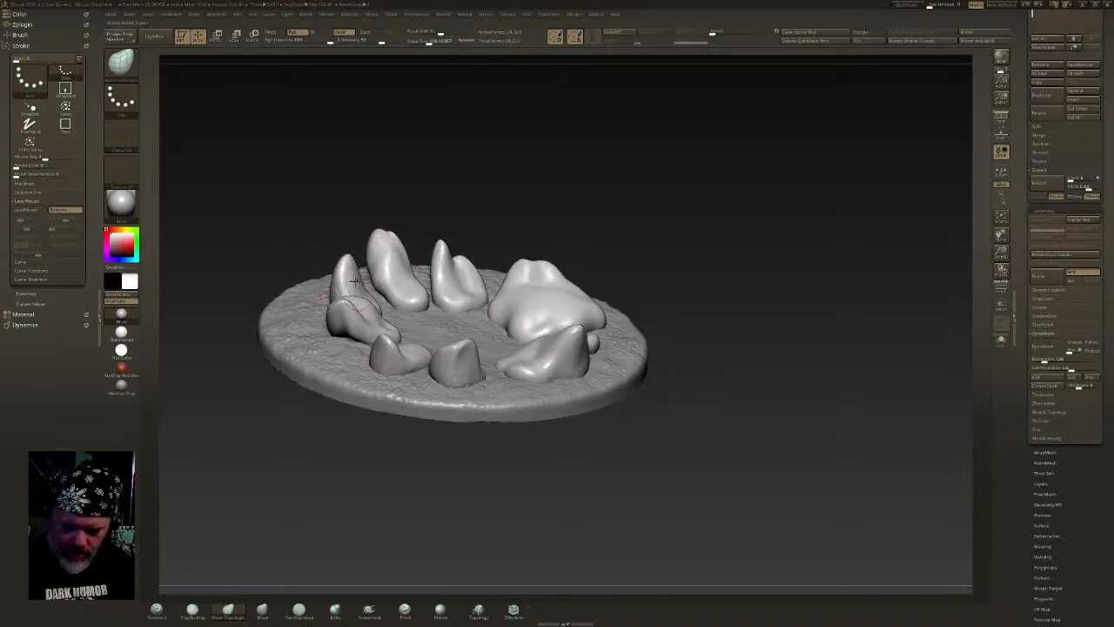
drag(287, 222, 340, 248)
drag(288, 317, 292, 301)
- Apply ClayPolish repeatedly to the stones to give them flat, hard-edged facets
alt+drag(366, 227, 569, 158)
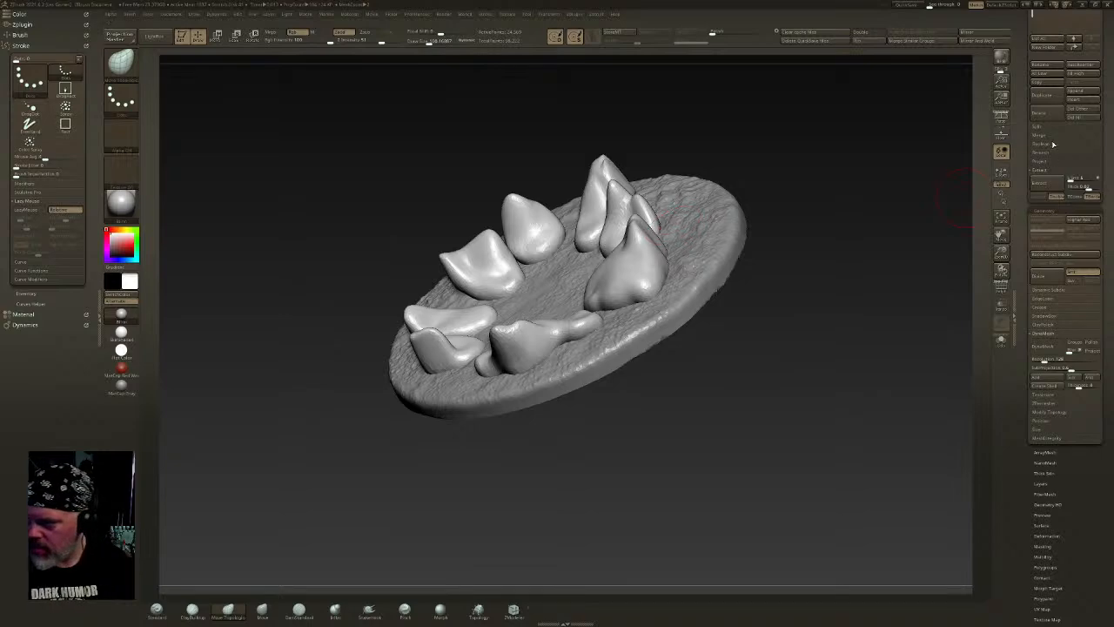
click(1045, 324)
click(1042, 343)
click(1042, 343)
click(1042, 344)
mouse_move(801, 346)
mouse_down()
mouse_move(818, 351)
mouse_move(808, 323)
mouse_move(757, 381)
mouse_move(773, 360)
mouse_move(715, 350)
mouse_up()
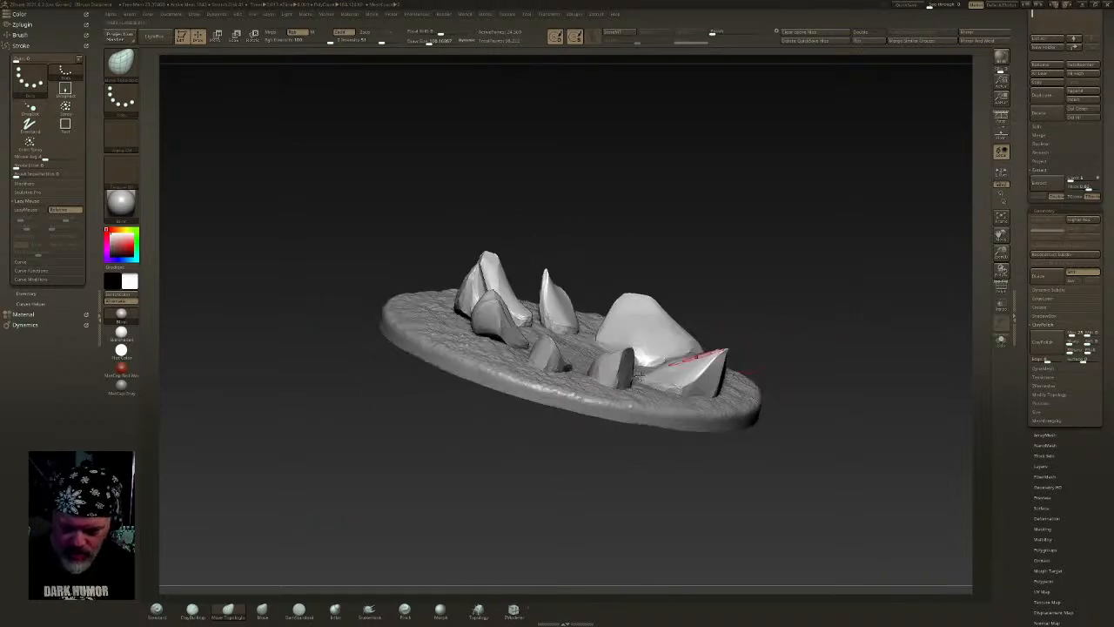
- Check the faceted stones from the side and above, and apply another ClayPolish pass
drag(464, 236, 520, 241)
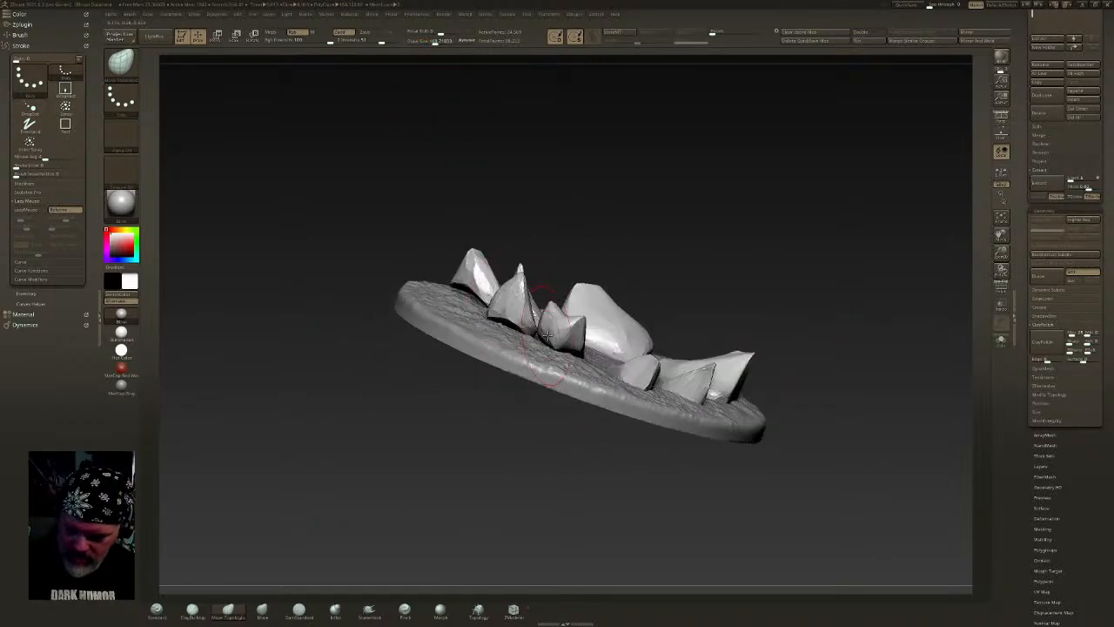
mouse_move(505, 319)
right_down()
mouse_move(453, 270)
mouse_move(557, 300)
right_up()
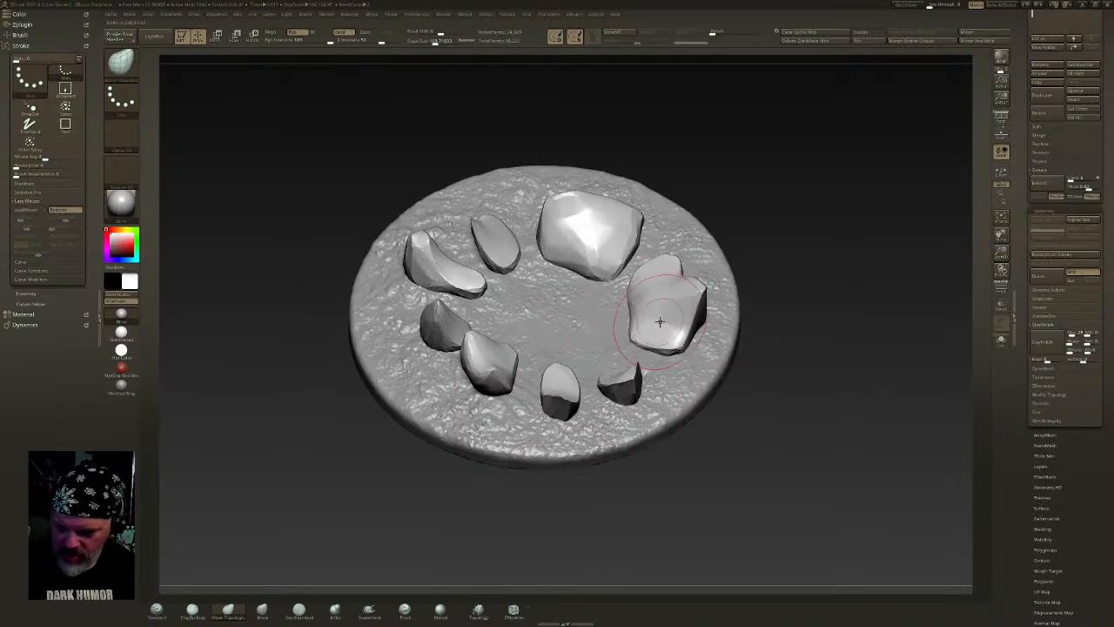
mouse_move(488, 253)
right_down()
mouse_move(481, 270)
mouse_move(479, 253)
mouse_move(792, 206)
right_up()
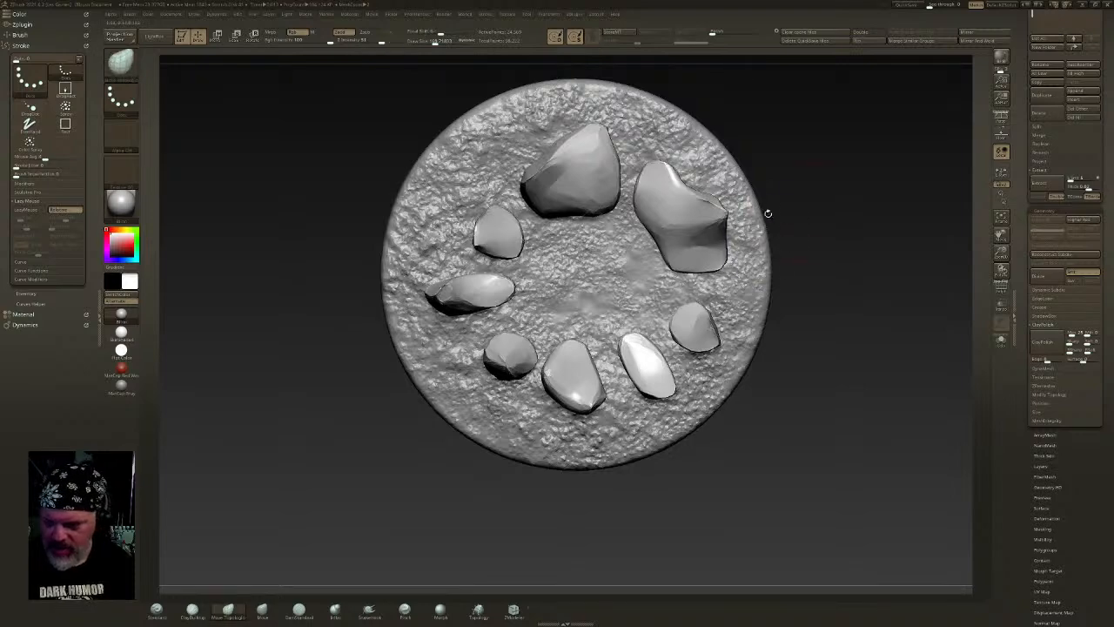
click(710, 31)
right_drag(800, 313, 831, 327)
click(1046, 340)
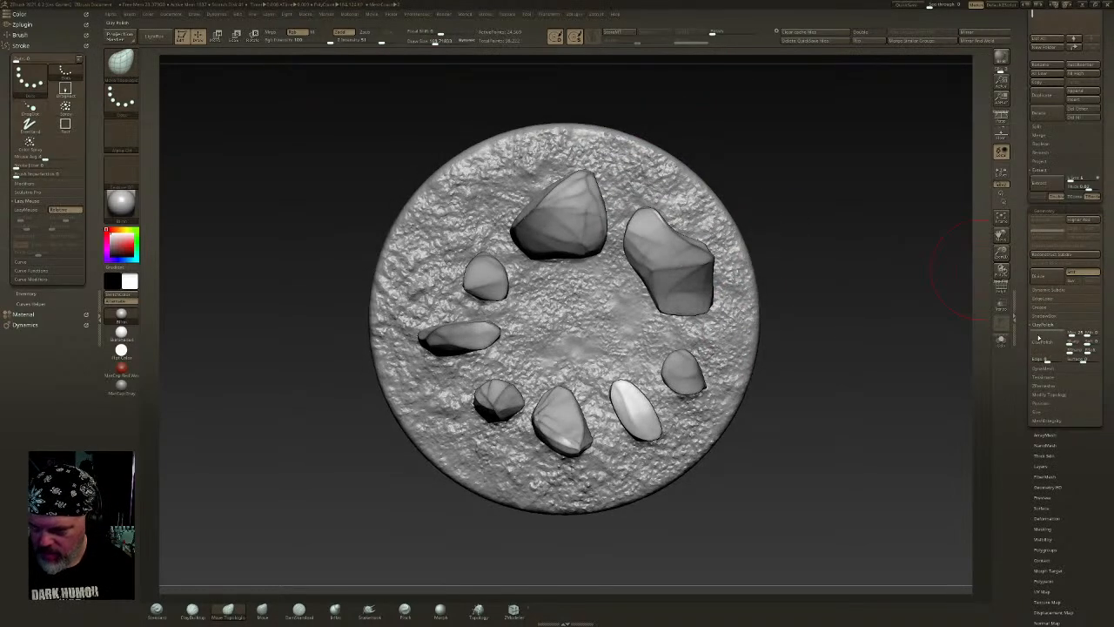
mouse_move(871, 354)
right_down()
mouse_move(871, 336)
mouse_move(950, 386)
mouse_move(902, 427)
mouse_move(882, 424)
right_up()
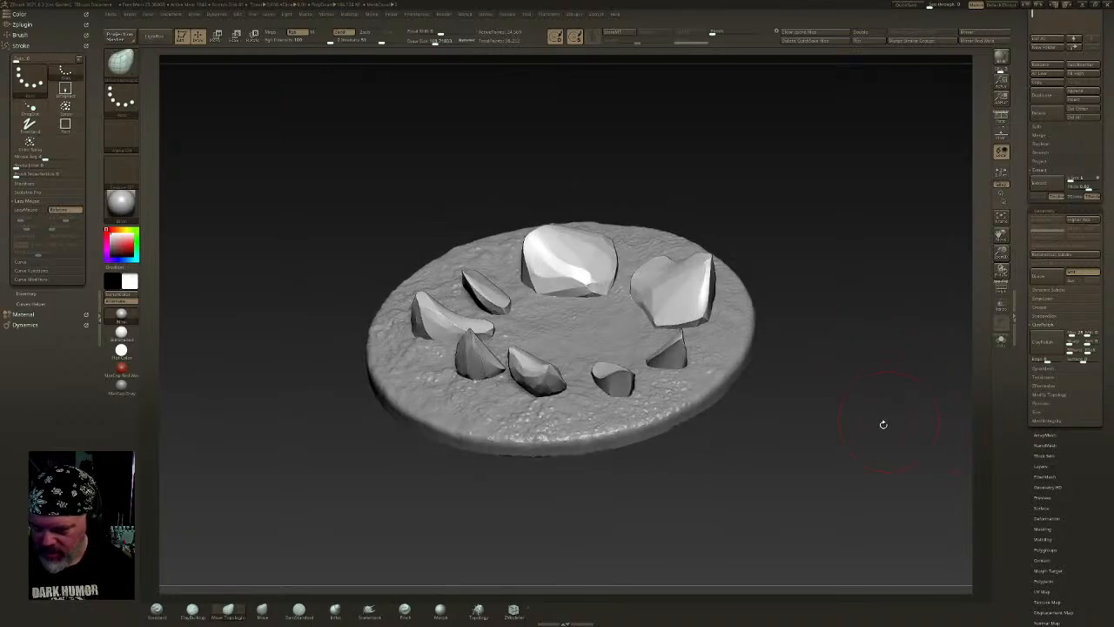
- Roughen the stones' surfaces with sprayed strokes of the Standard brush, undoing and redoing the pass on the largest stone
click(156, 610)
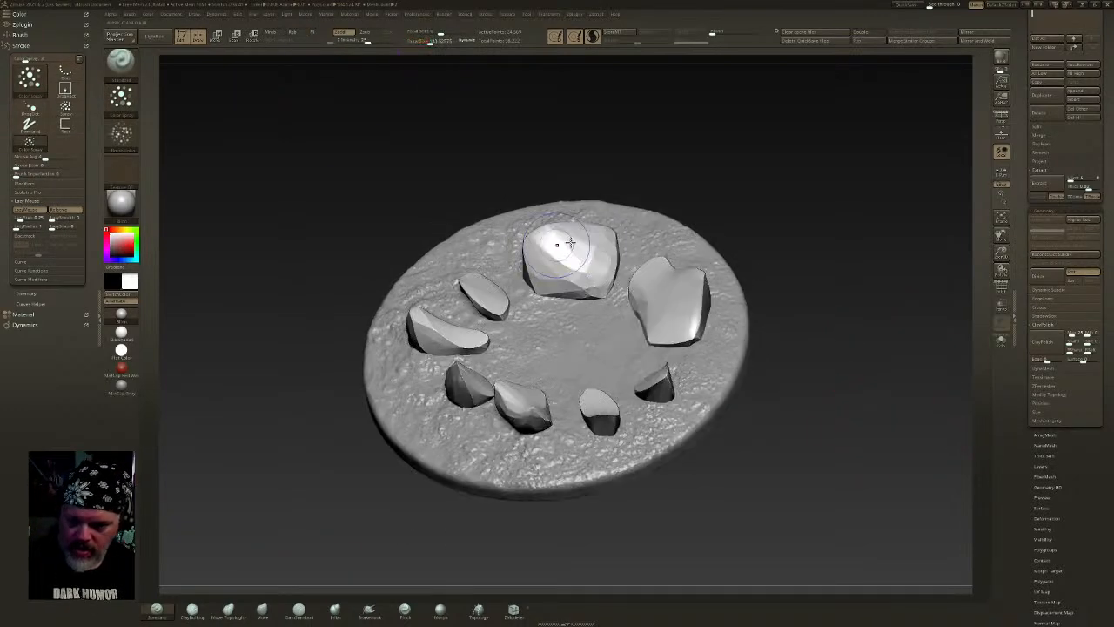
mouse_move(567, 243)
mouse_down()
mouse_move(558, 253)
mouse_move(577, 259)
mouse_up()
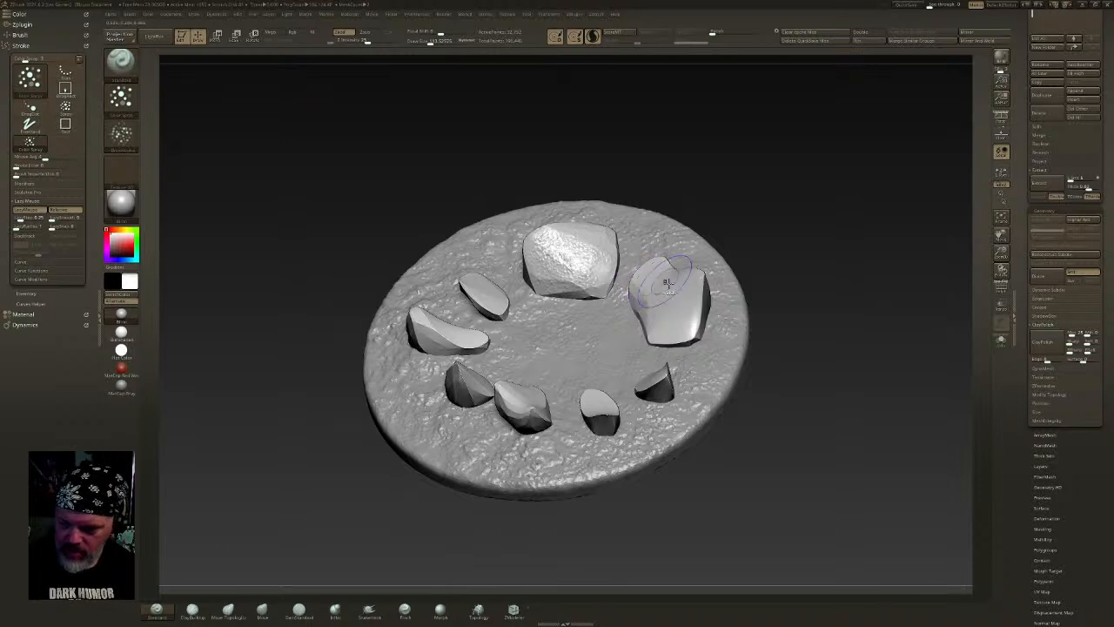
key(ctrl+z)
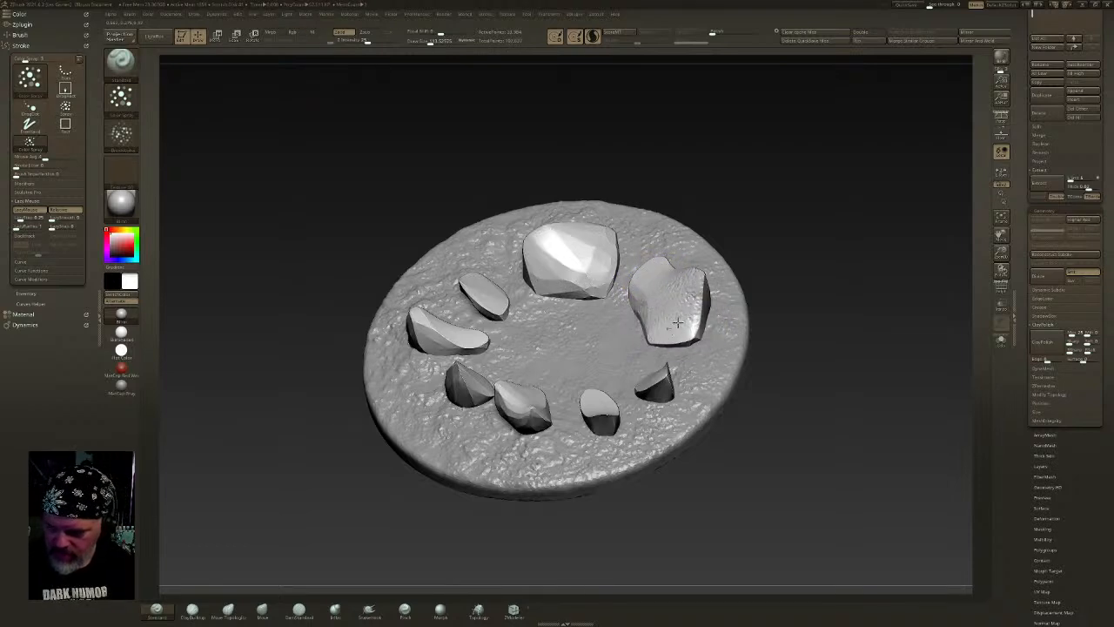
drag(569, 251, 593, 283)
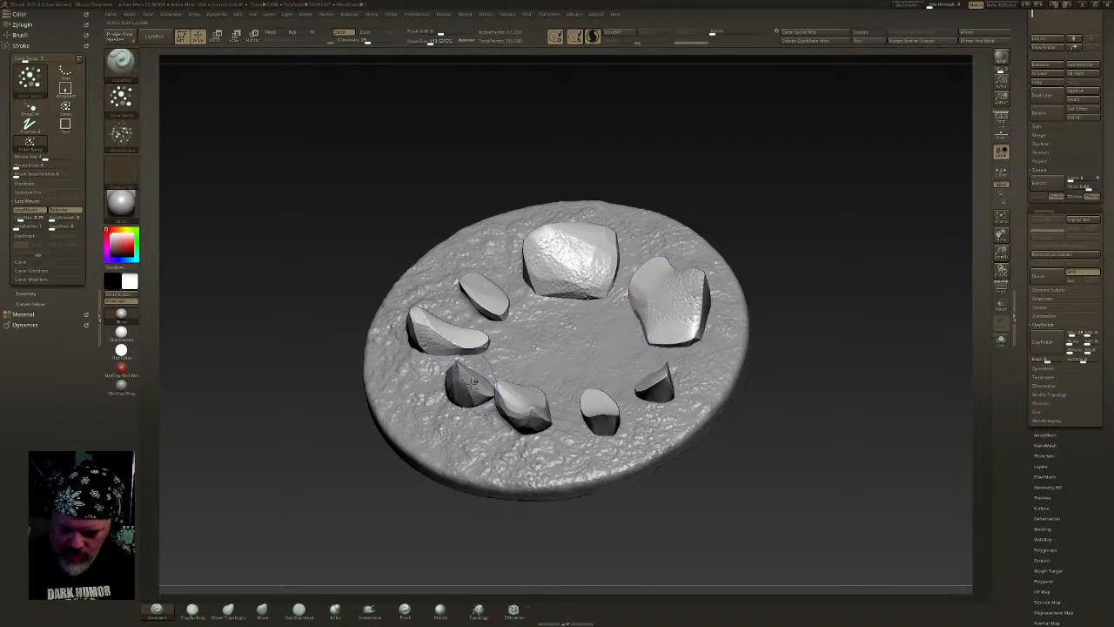
drag(544, 248, 588, 265)
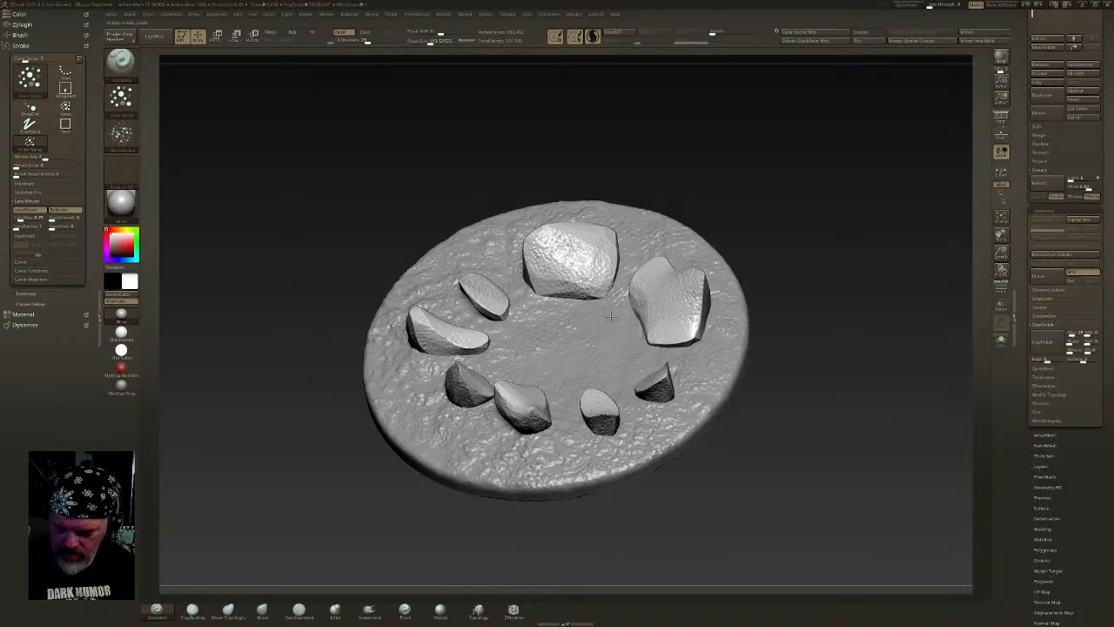
- Try a ClayPolish pass on the roughened stones and undo it
click(1043, 342)
drag(841, 375, 838, 376)
key(ctrl+z)
key(ctrl+z)
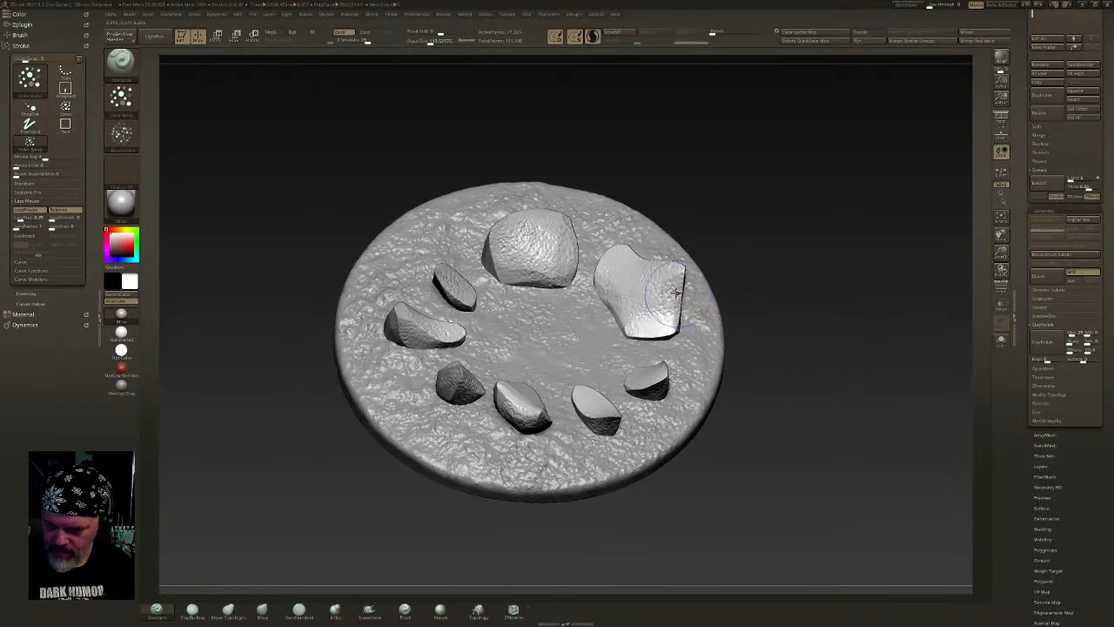
- Spray more rough texture onto the stones from several sides and soften it with ClayPolish
mouse_move(624, 284)
mouse_down()
mouse_move(521, 243)
mouse_move(446, 280)
mouse_move(513, 403)
mouse_move(657, 377)
mouse_up()
drag(751, 374, 841, 369)
drag(574, 275, 549, 346)
mouse_move(835, 340)
mouse_down()
mouse_move(718, 328)
mouse_move(635, 296)
mouse_move(630, 247)
mouse_up()
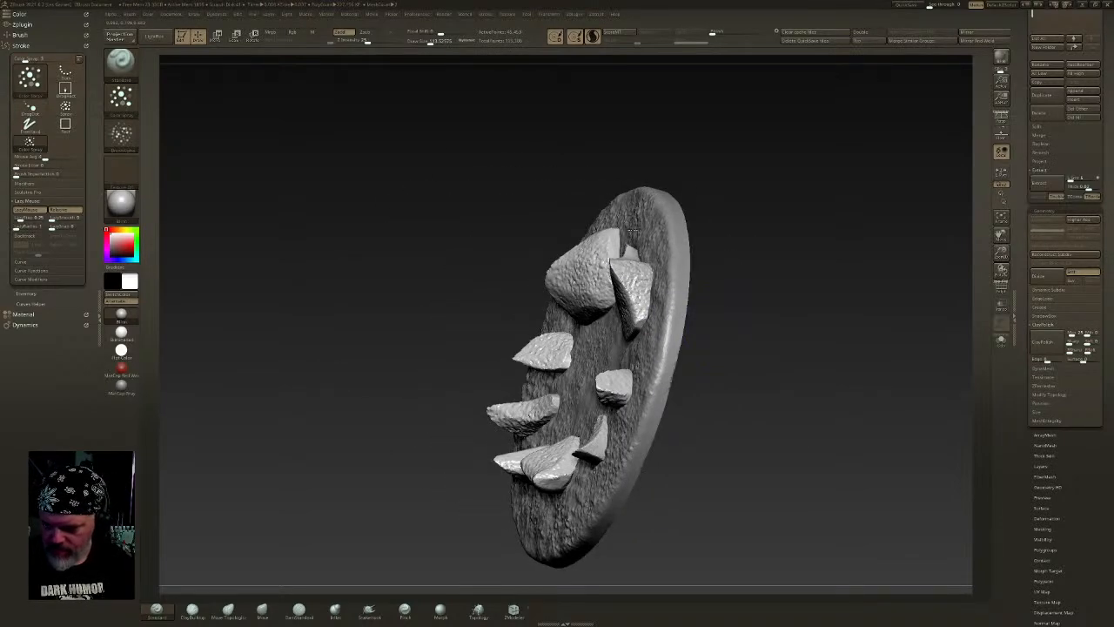
click(1036, 337)
drag(747, 318, 822, 336)
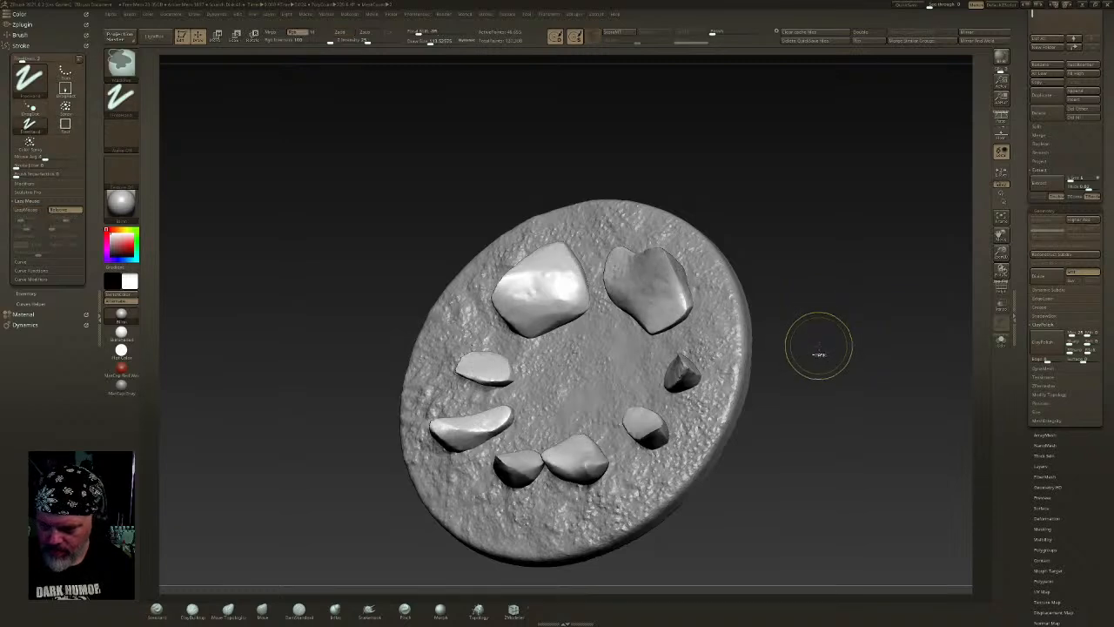
- Show the stones' wireframe and remesh them with DynaMesh at a higher resolution
click(1045, 368)
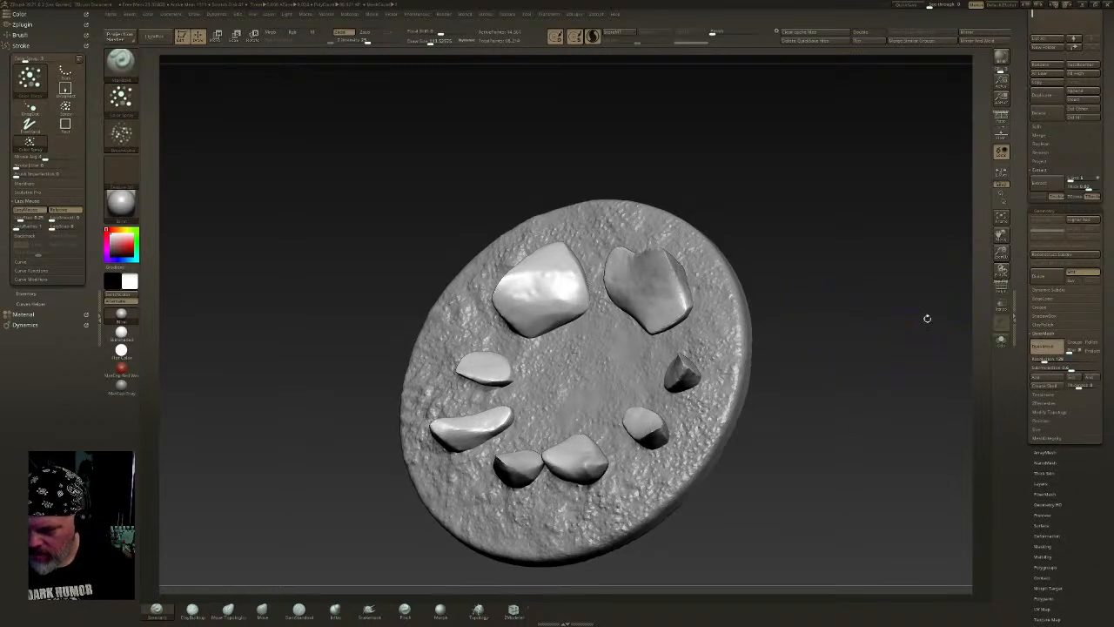
key(shift+f)
click(1048, 347)
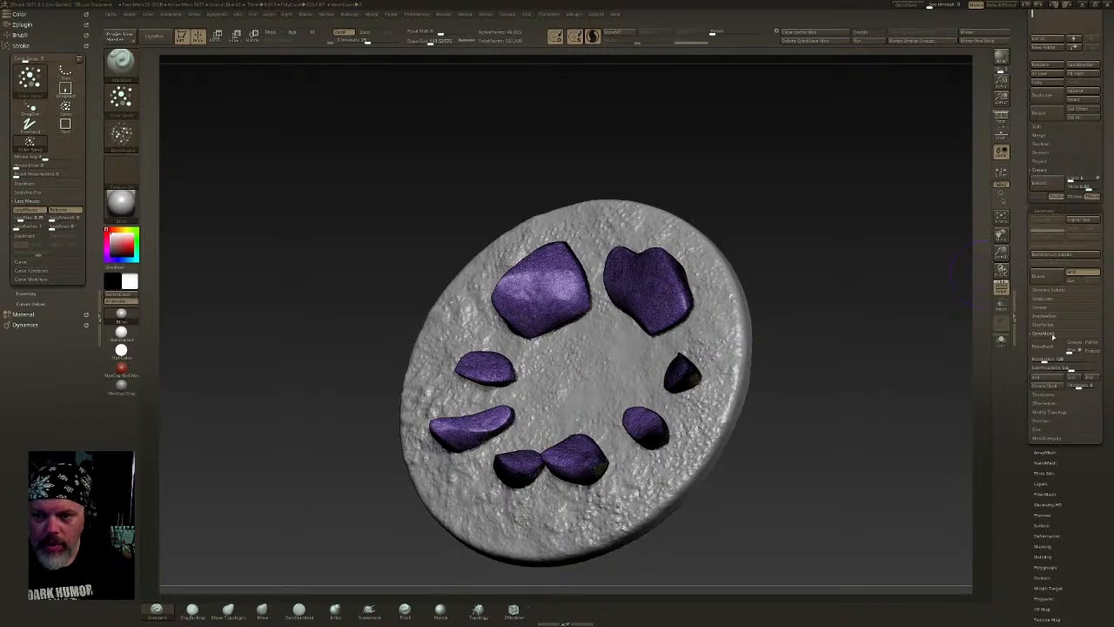
click(1041, 360)
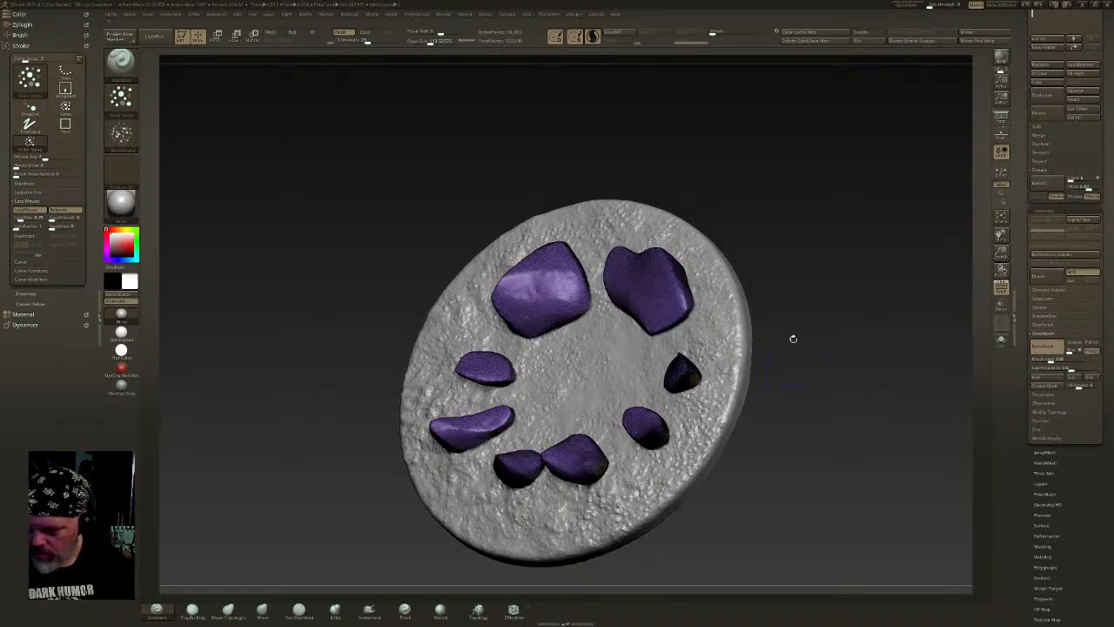
drag(760, 232, 759, 226)
- Hide the wireframe and spray fresh rough texture over the remeshed stones
click(1004, 291)
right_drag(695, 285, 683, 292)
mouse_move(682, 259)
mouse_down()
mouse_move(672, 277)
mouse_move(614, 277)
mouse_move(710, 364)
mouse_move(544, 295)
mouse_move(481, 369)
mouse_move(536, 322)
mouse_up()
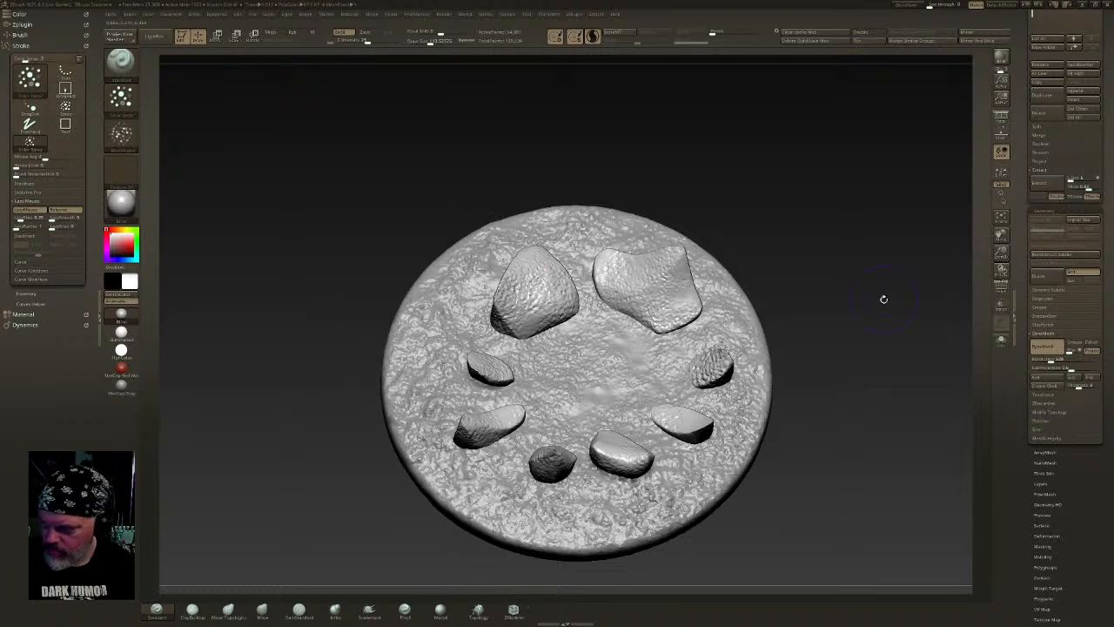
- Try ClayPolish on the freshly textured stones and undo it
click(1043, 325)
click(1047, 343)
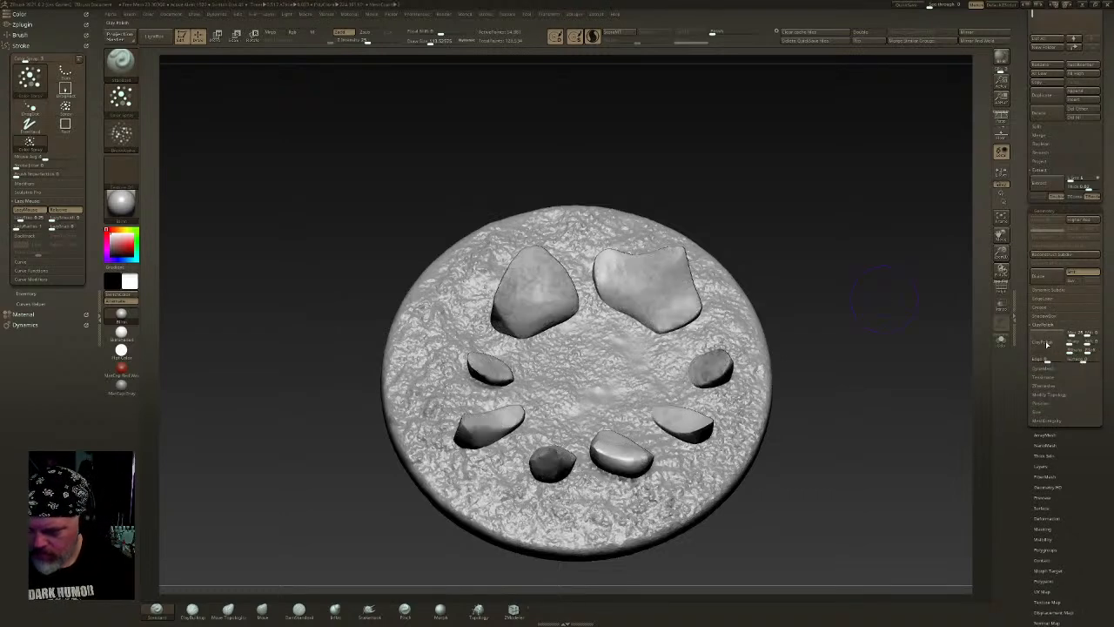
key(ctrl+z)
- Polish the textured stones with two ClayPolish passes to get chipped rock surfaces
drag(947, 300, 812, 305)
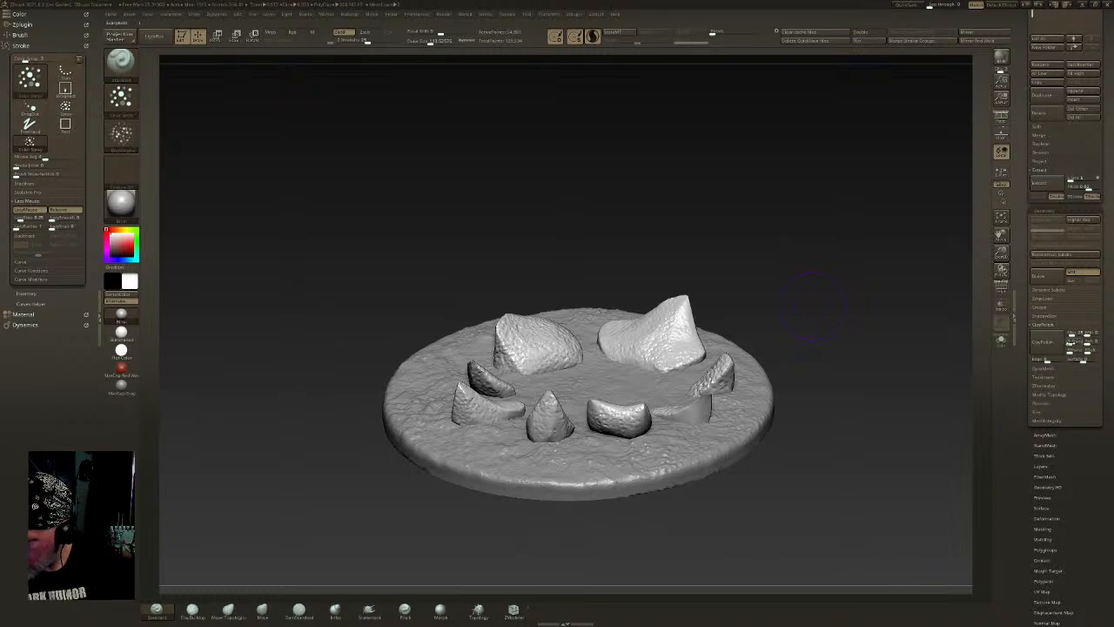
click(1045, 343)
drag(849, 336, 849, 427)
click(1046, 346)
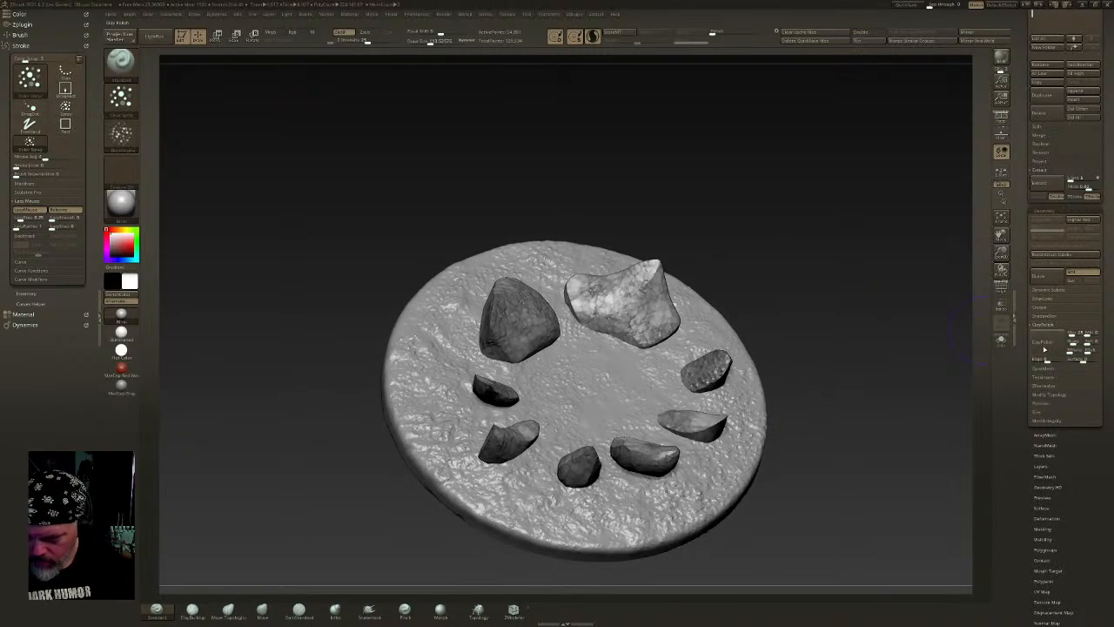
drag(858, 331, 769, 362)
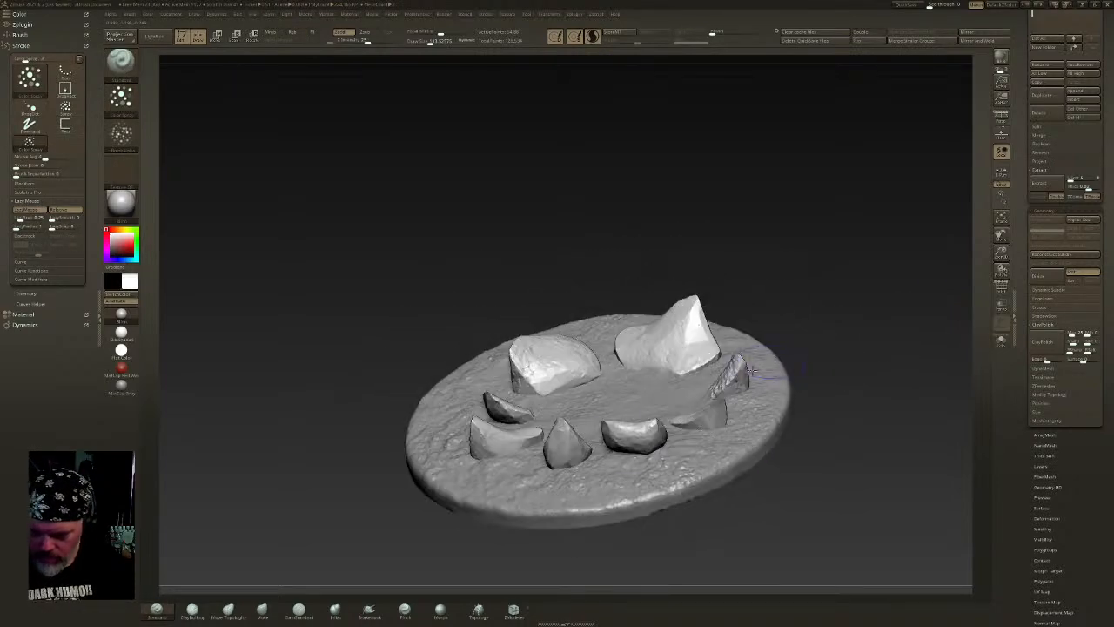
- Carve cracks and grooves into the largest stone with the DamStandard brush
click(297, 607)
mouse_move(601, 252)
ctrl+right_down()
mouse_move(612, 326)
mouse_move(589, 398)
ctrl+right_up()
mouse_move(357, 346)
mouse_down()
mouse_move(209, 399)
mouse_move(366, 373)
mouse_up()
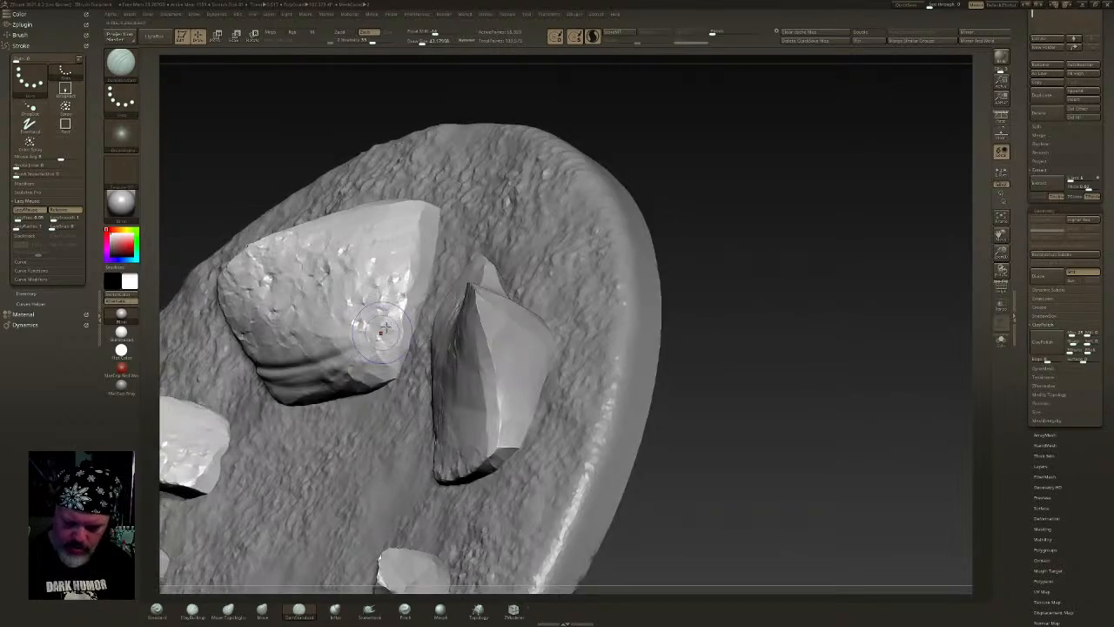
drag(374, 353, 404, 263)
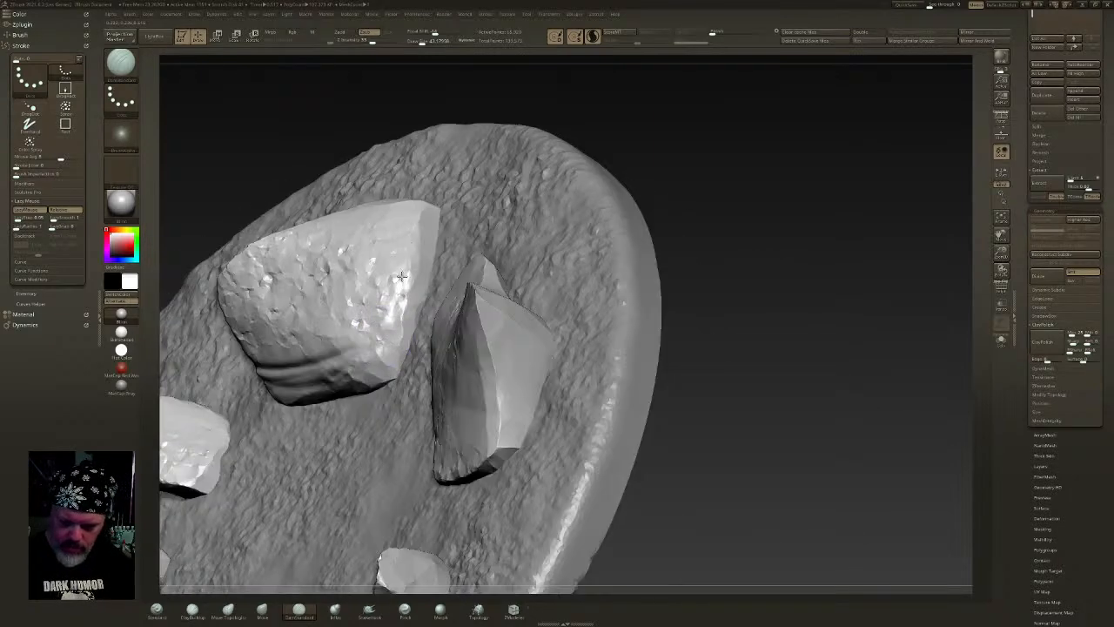
right_drag(404, 263, 470, 287)
drag(414, 191, 418, 261)
mouse_move(557, 348)
right_down()
mouse_move(567, 229)
mouse_move(553, 208)
right_up()
drag(419, 185, 299, 110)
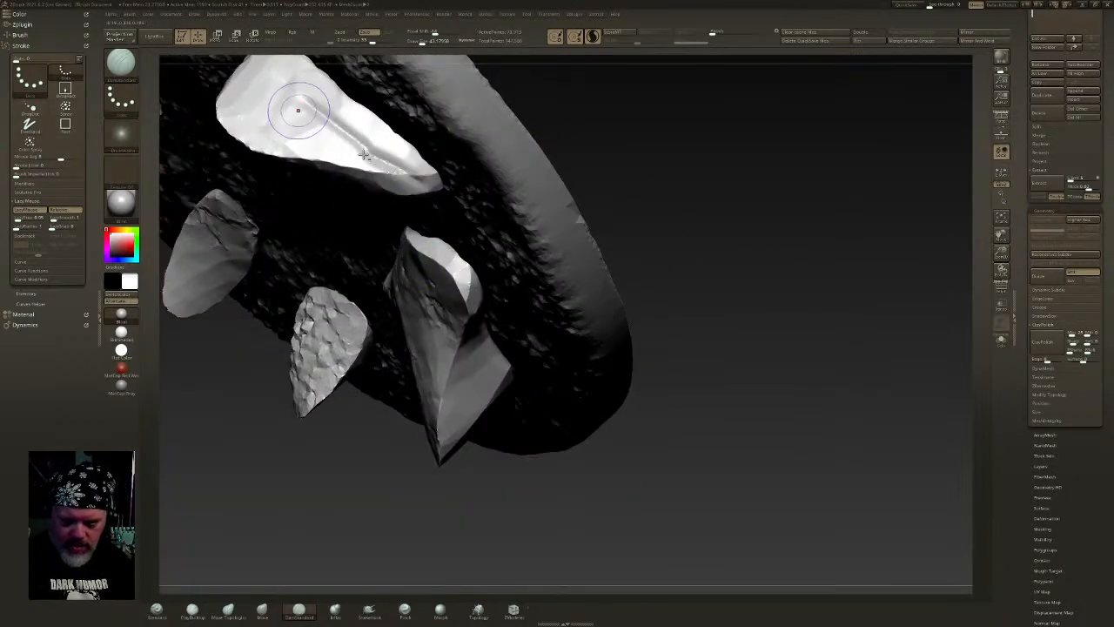
- Add DamStandard strokes to the edges and faces of the stones from other angles
alt+right_drag(299, 111, 538, 255)
drag(647, 347, 501, 233)
alt+right_drag(501, 234, 679, 355)
alt+click(530, 345)
alt+click(408, 152)
right_drag(408, 151, 451, 296)
right_drag(888, 470, 662, 353)
alt+click(622, 376)
mouse_move(640, 392)
mouse_down()
mouse_move(794, 399)
mouse_move(573, 374)
mouse_up()
alt+click(470, 336)
drag(471, 338, 410, 325)
- Isolate the stones from the disc and polish their carved surfaces with ClayPolish
right_drag(359, 273, 834, 284)
click(1006, 347)
right_drag(827, 357, 641, 448)
ctrl+right_drag(565, 399, 530, 321)
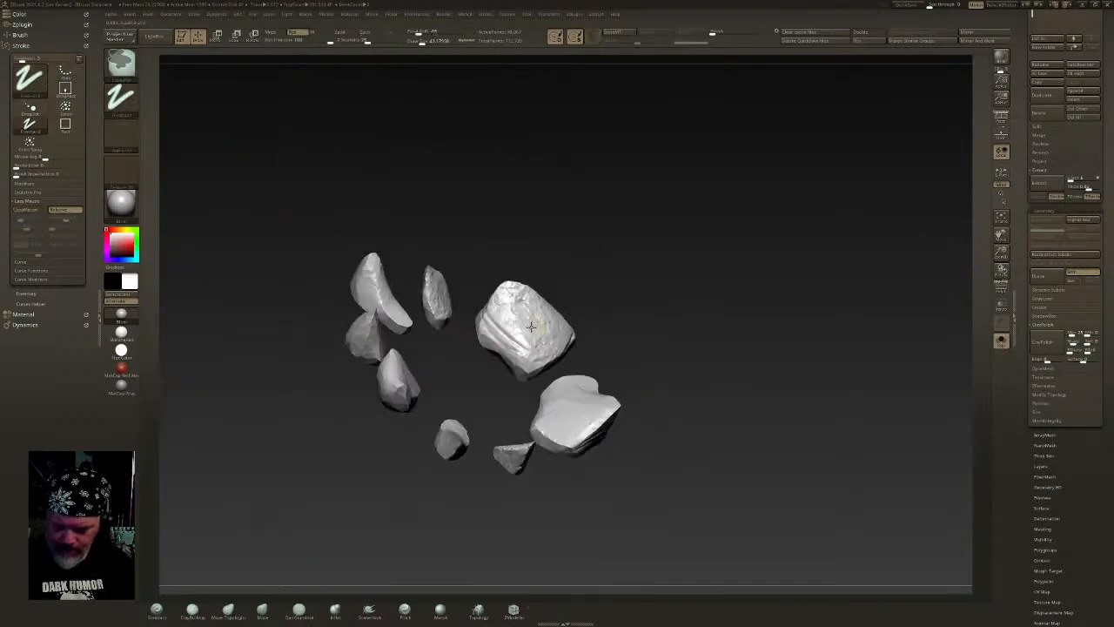
alt+right_drag(448, 402, 519, 396)
right_drag(462, 371, 505, 284)
right_drag(460, 245, 470, 266)
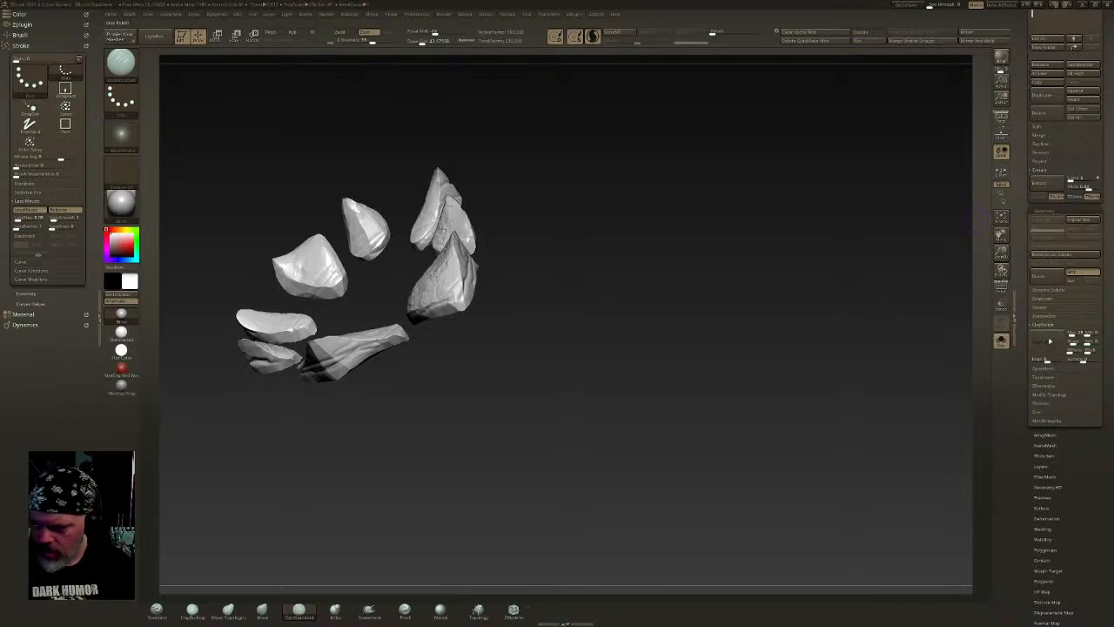
click(1049, 342)
alt+right_drag(756, 327, 893, 369)
right_drag(893, 369, 813, 344)
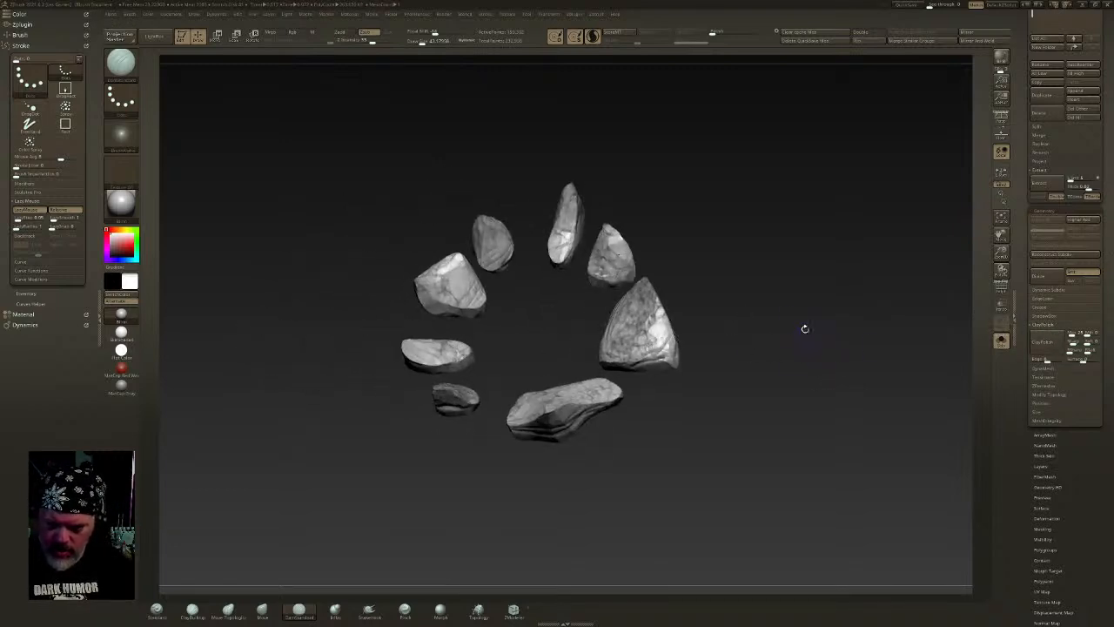
- Turn on the polyframe display to inspect the stones' polygroups, and bring the textured disc back into view
right_drag(496, 281, 702, 365)
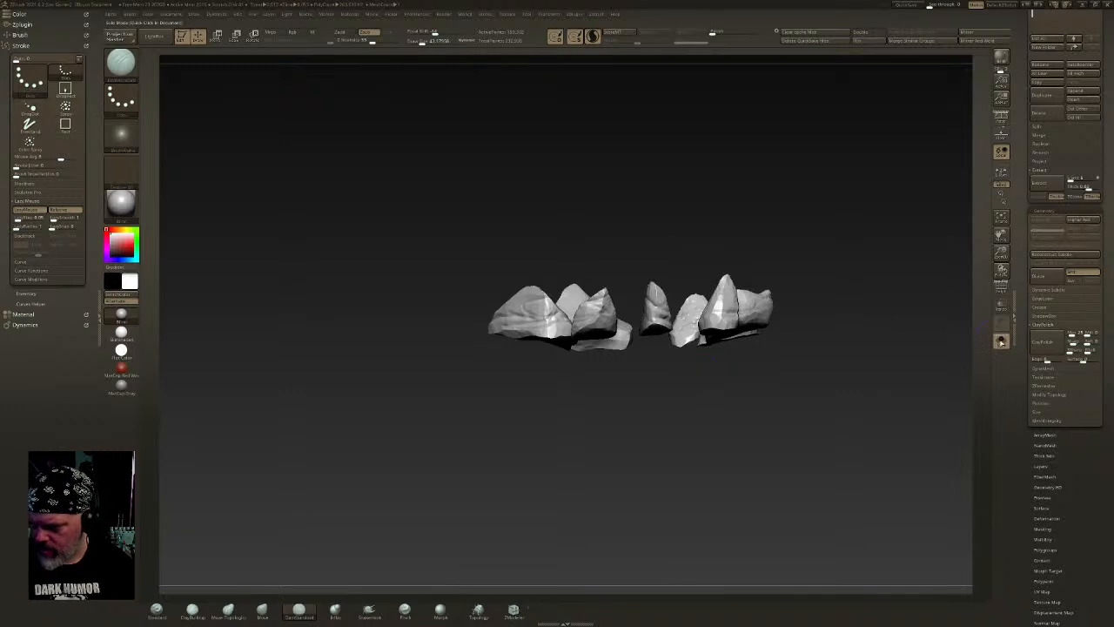
click(1001, 288)
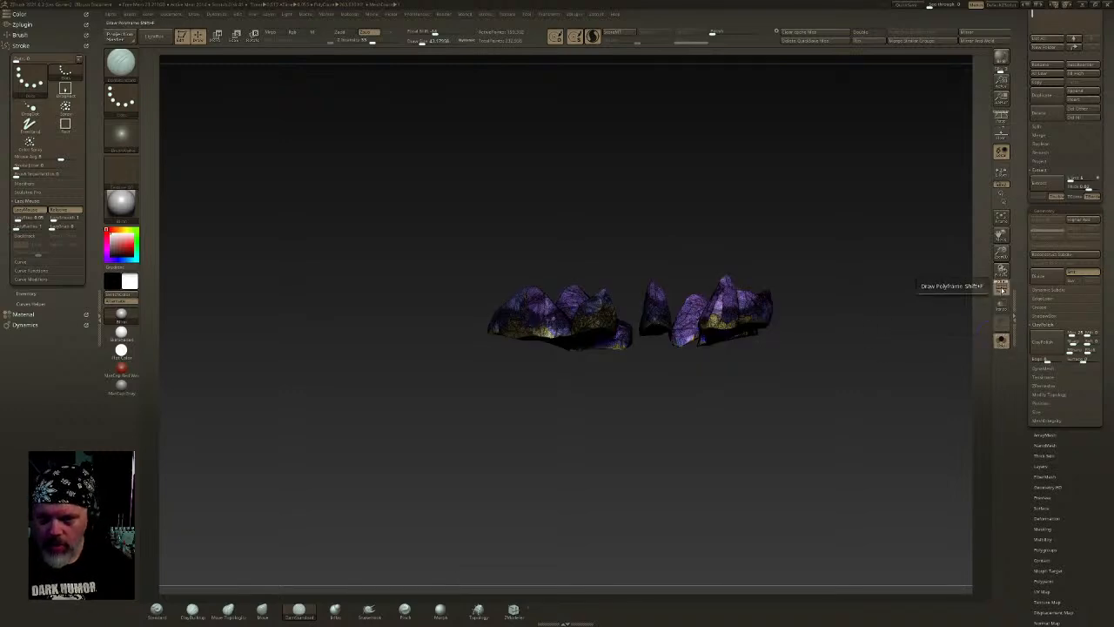
right_drag(900, 323, 956, 281)
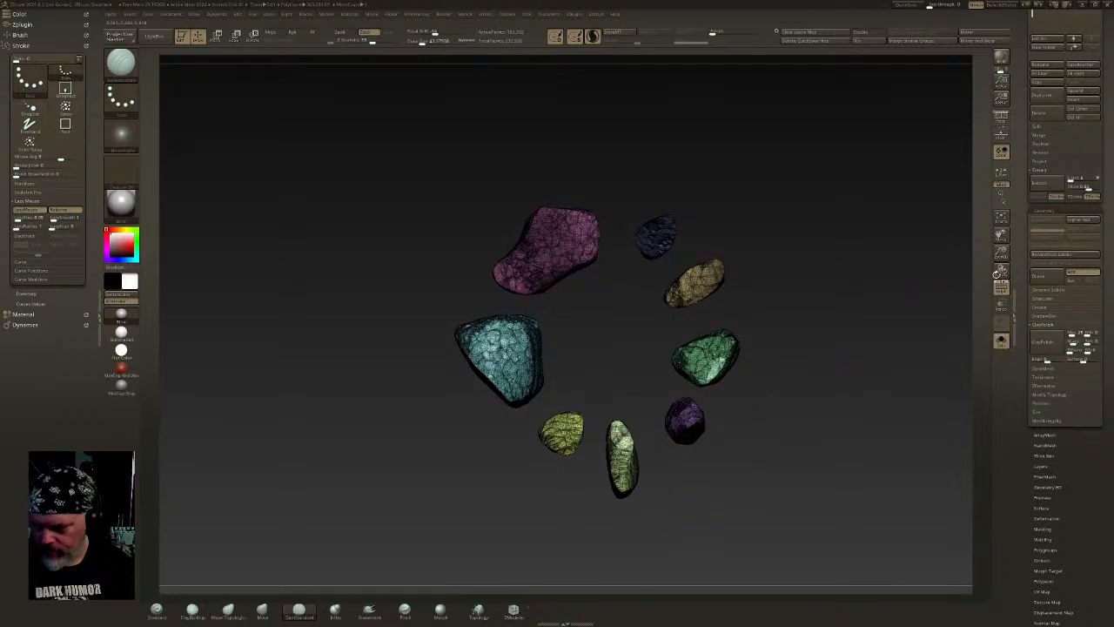
click(1001, 342)
- Set Mask By Polygroups to 100 in the auto masking settings of the current brush and dismiss the notice
key(w)
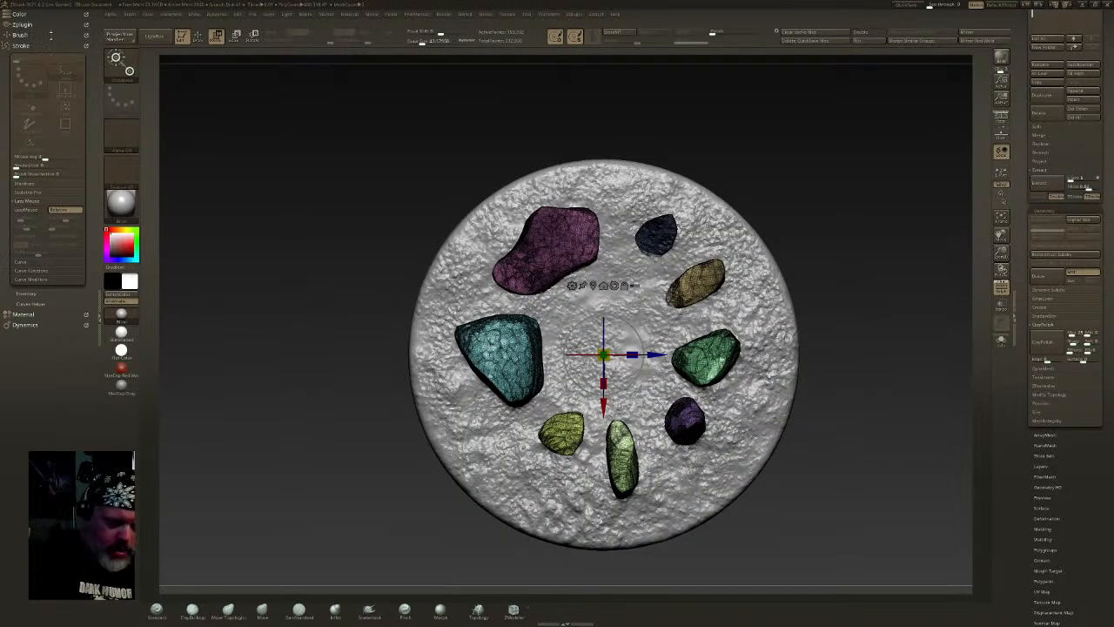
click(28, 35)
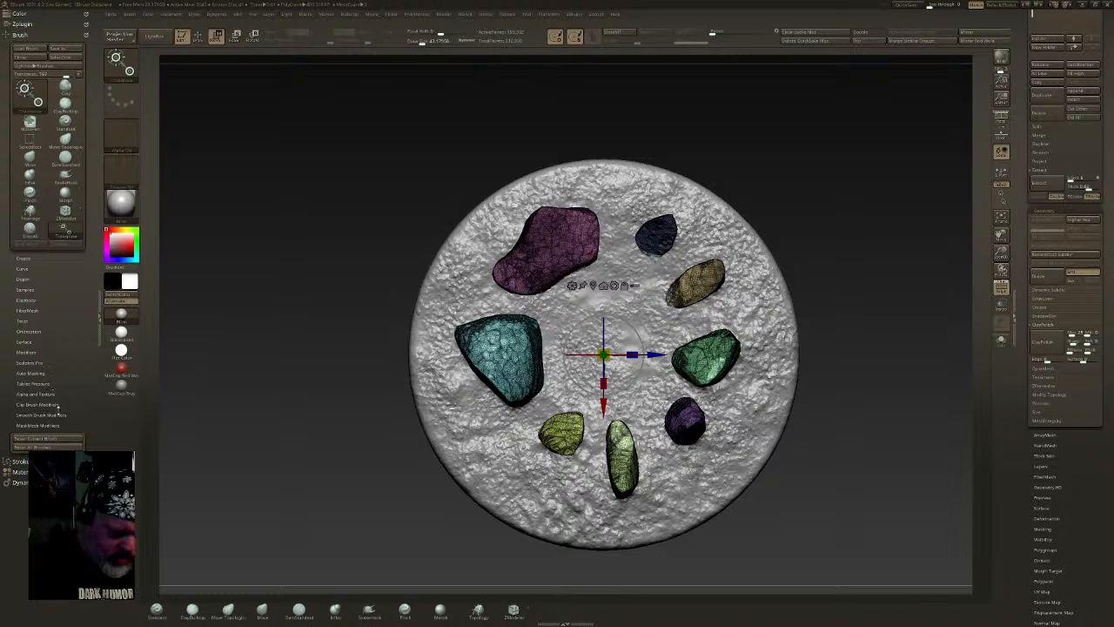
click(33, 372)
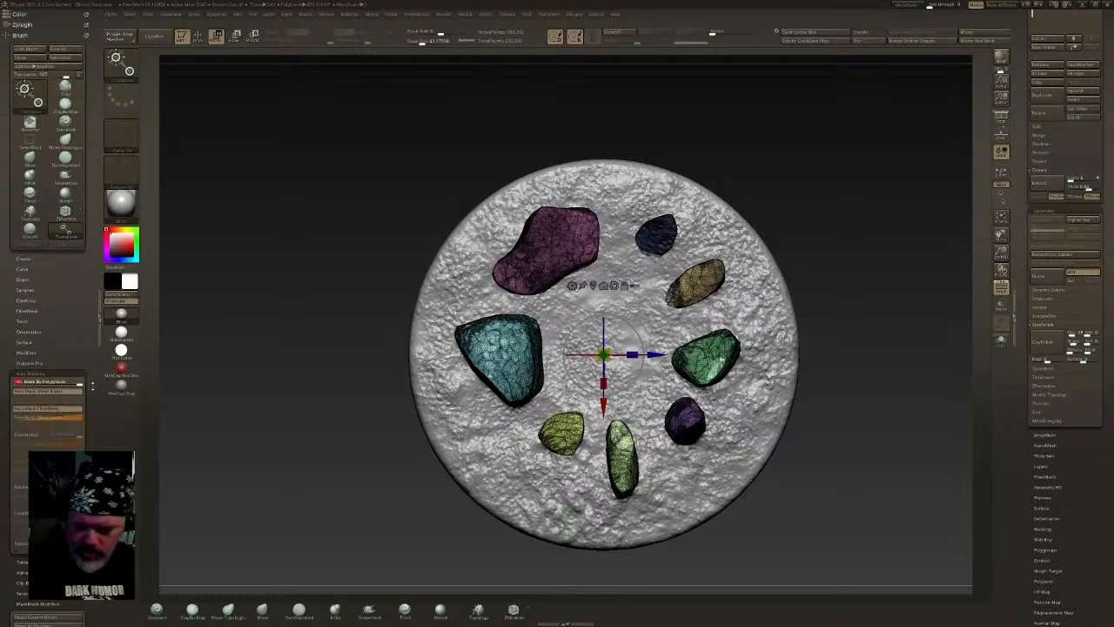
key(q)
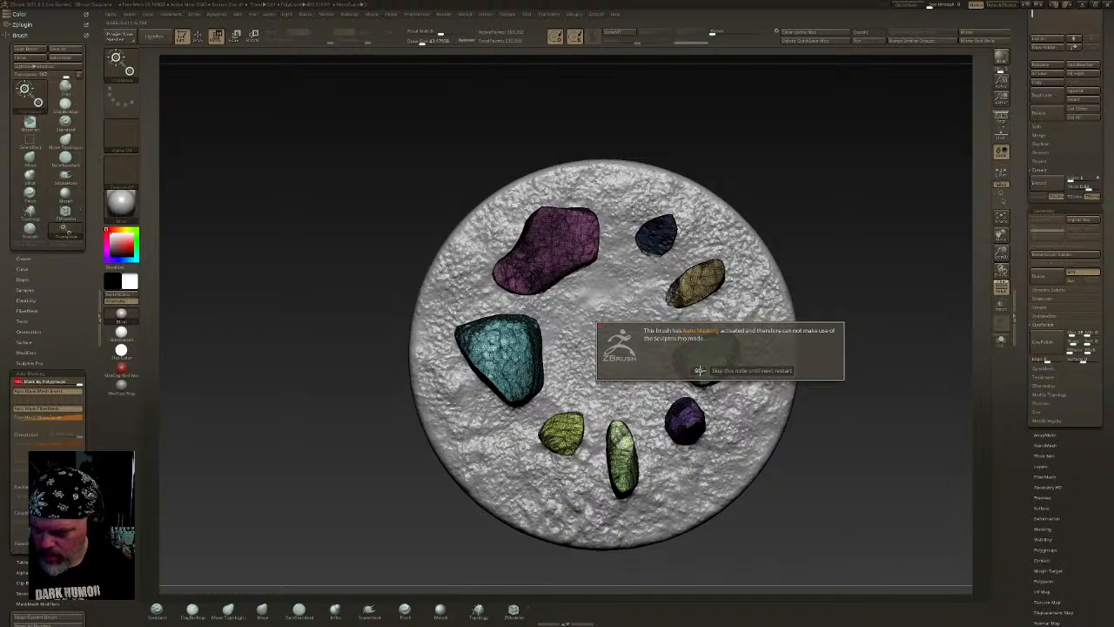
click(700, 370)
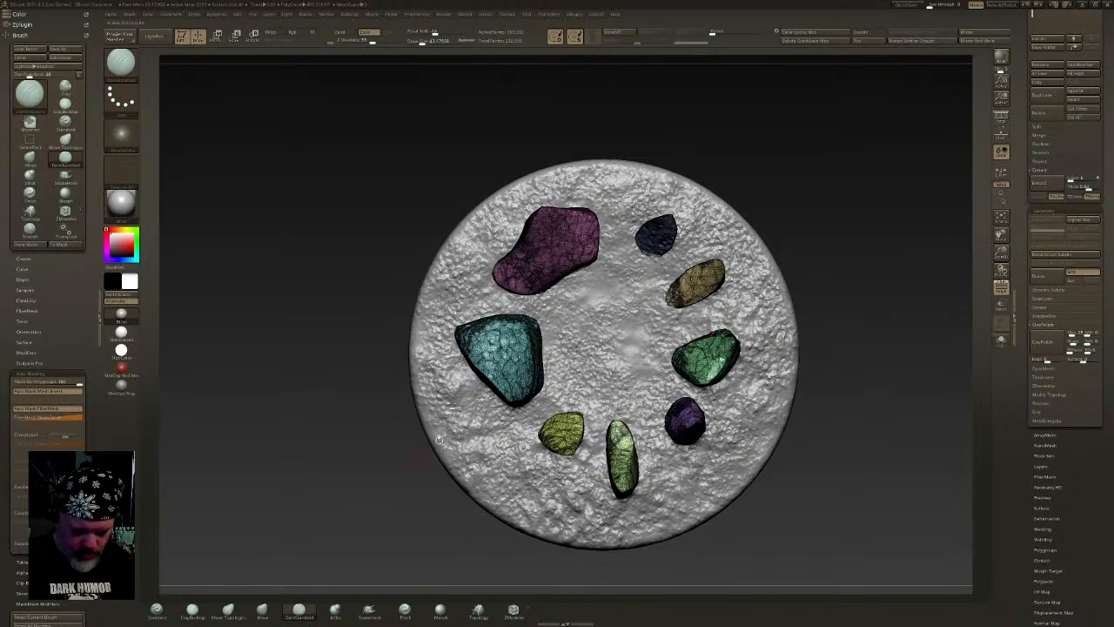
- Set Mask By Polygroups to 100 for the Standard brush as well
click(157, 610)
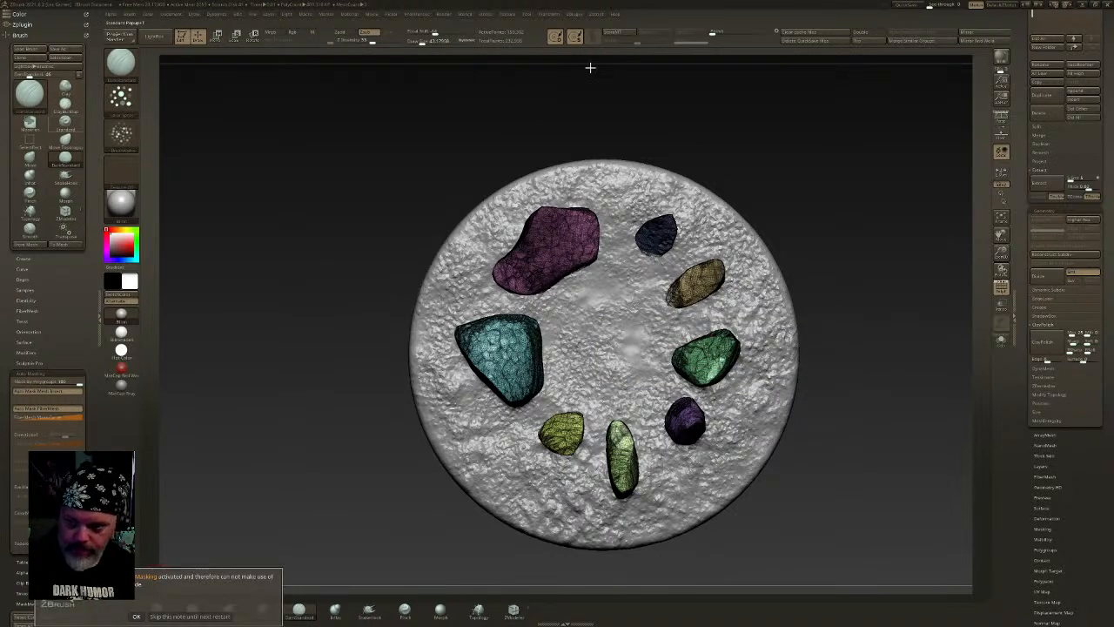
click(138, 616)
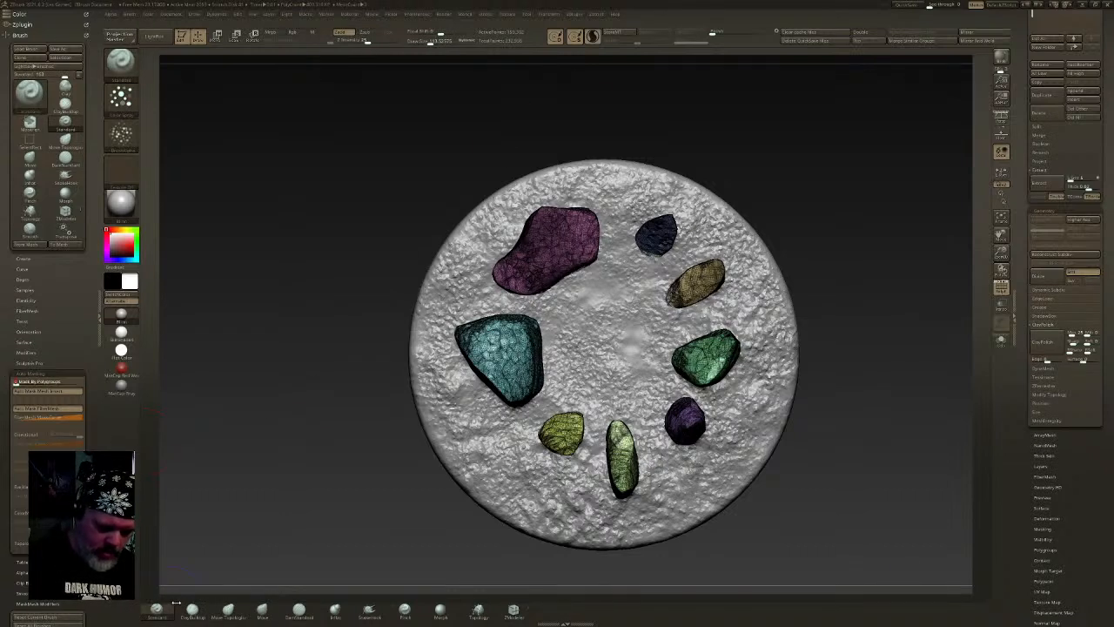
drag(57, 384, 85, 384)
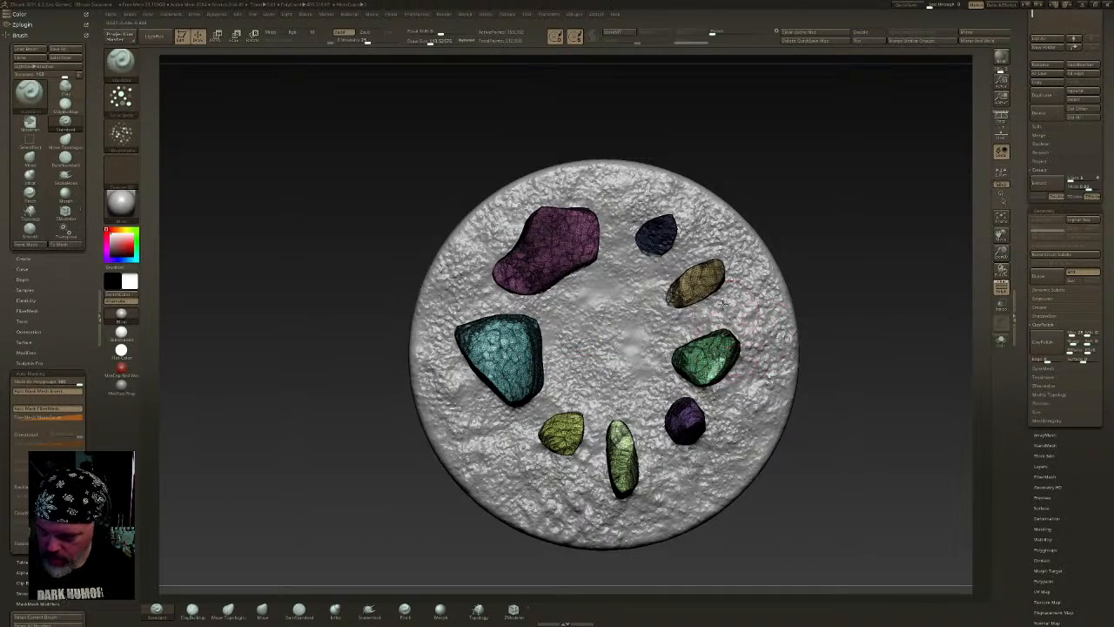
- Pull each of the stones to the disc's centre with the Move brush so that they overlap in one pile
key(w)
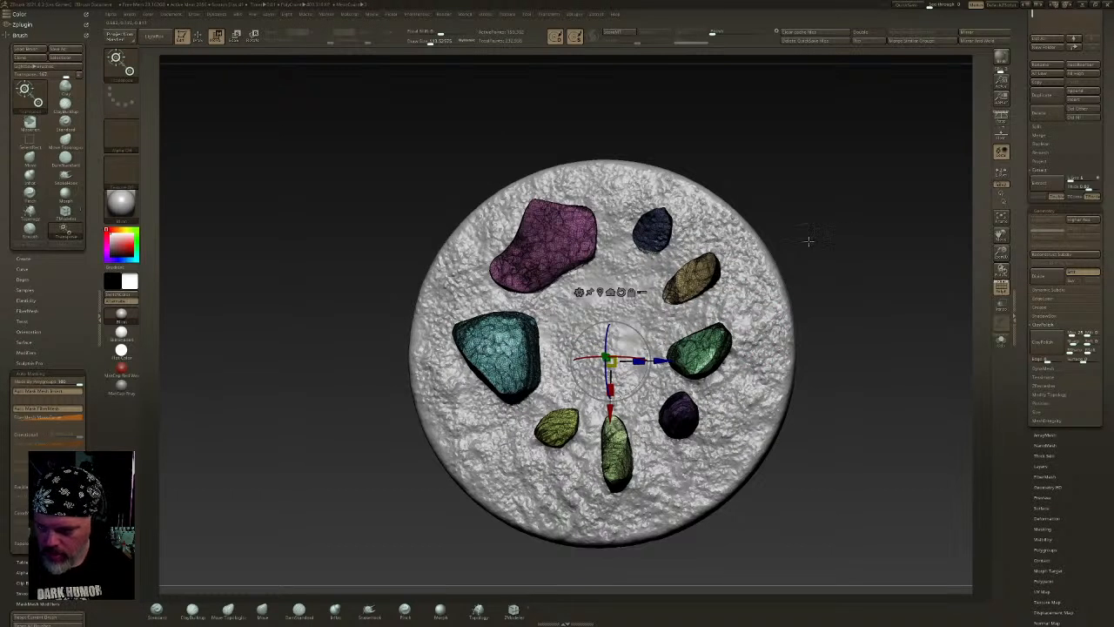
click(1002, 340)
click(701, 274)
drag(771, 279, 747, 247)
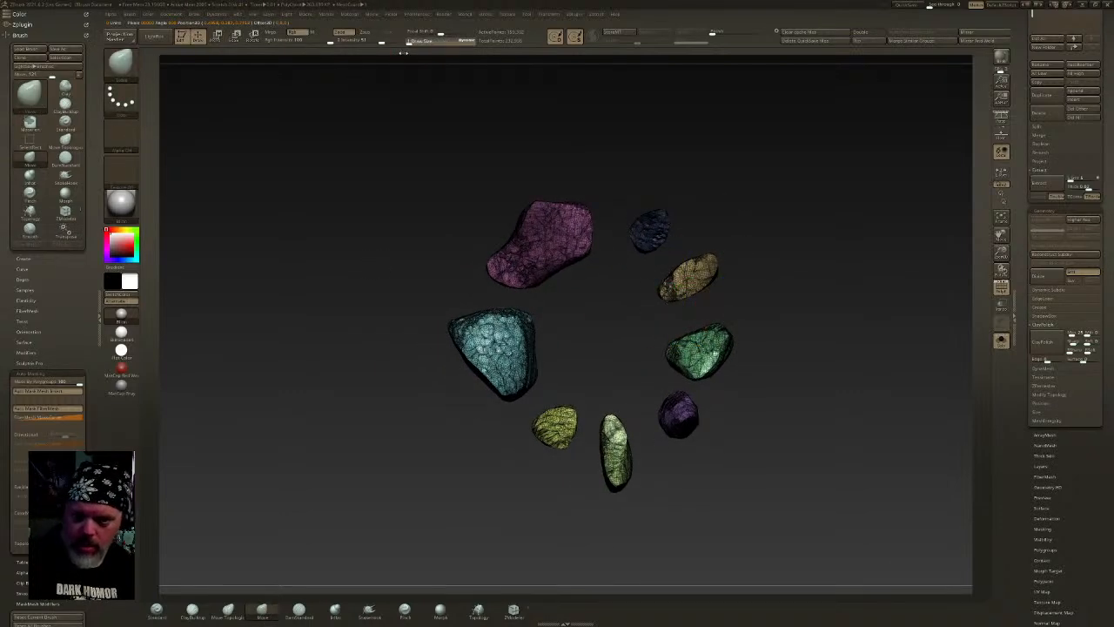
click(1004, 338)
drag(698, 268, 548, 386)
drag(699, 350, 602, 343)
drag(660, 232, 620, 322)
drag(540, 246, 609, 341)
drag(492, 353, 592, 336)
drag(679, 416, 608, 347)
drag(555, 427, 611, 357)
drag(615, 453, 601, 300)
mouse_move(606, 263)
right_down()
mouse_move(609, 348)
mouse_move(634, 204)
mouse_move(614, 261)
right_up()
- Open the subtool Split options, then isolate the piled stones and frame them
drag(1040, 275, 1011, 413)
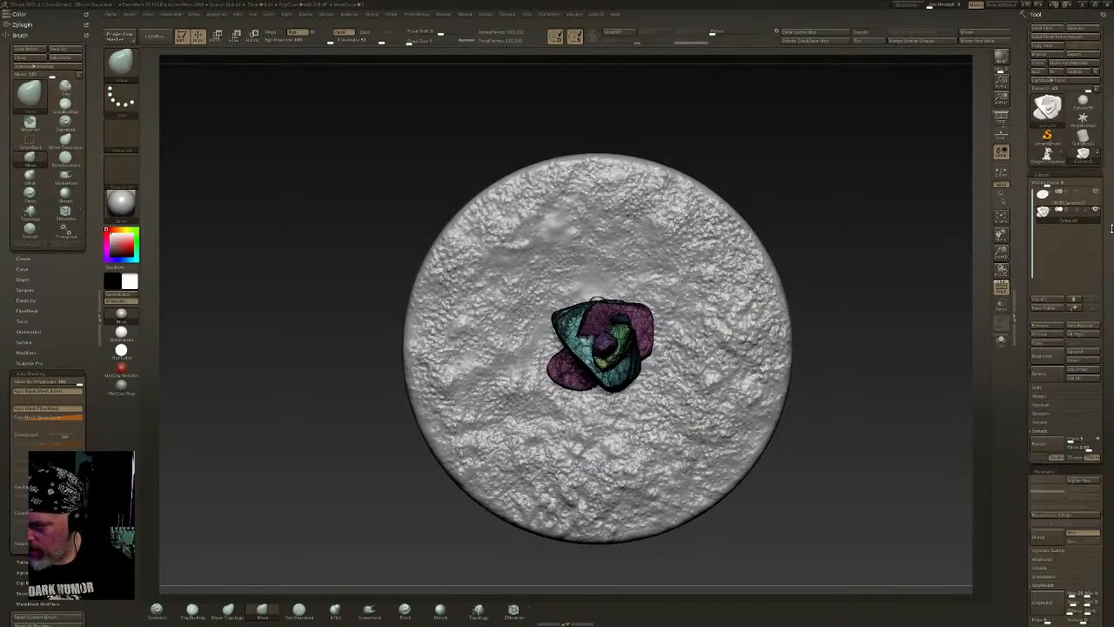
click(1067, 388)
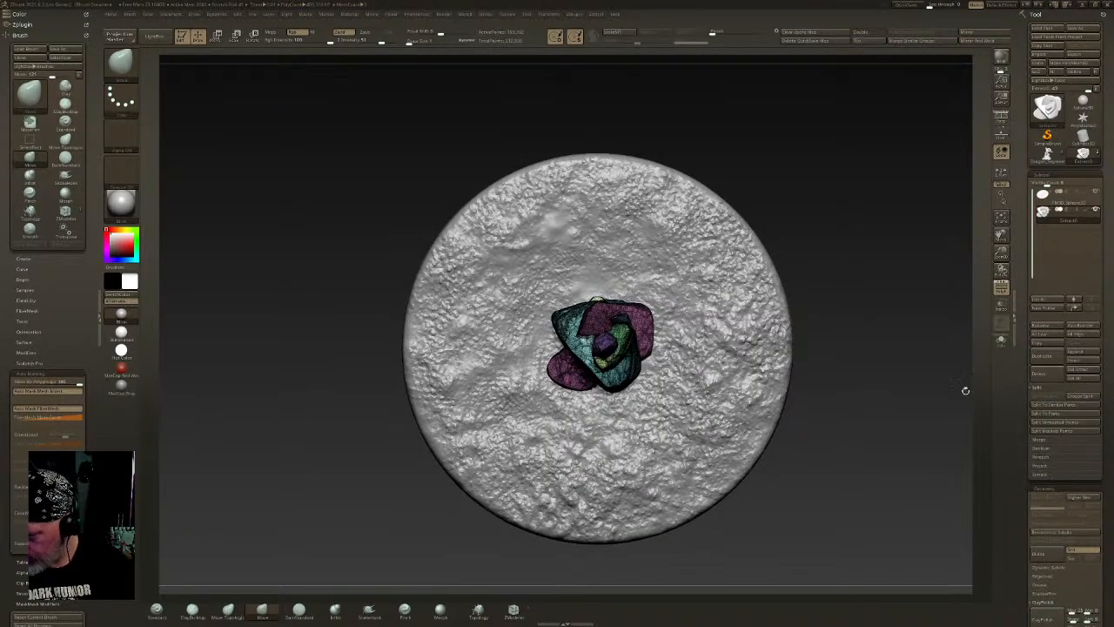
drag(1027, 410, 1028, 374)
click(1001, 340)
drag(670, 453, 638, 398)
key(f)
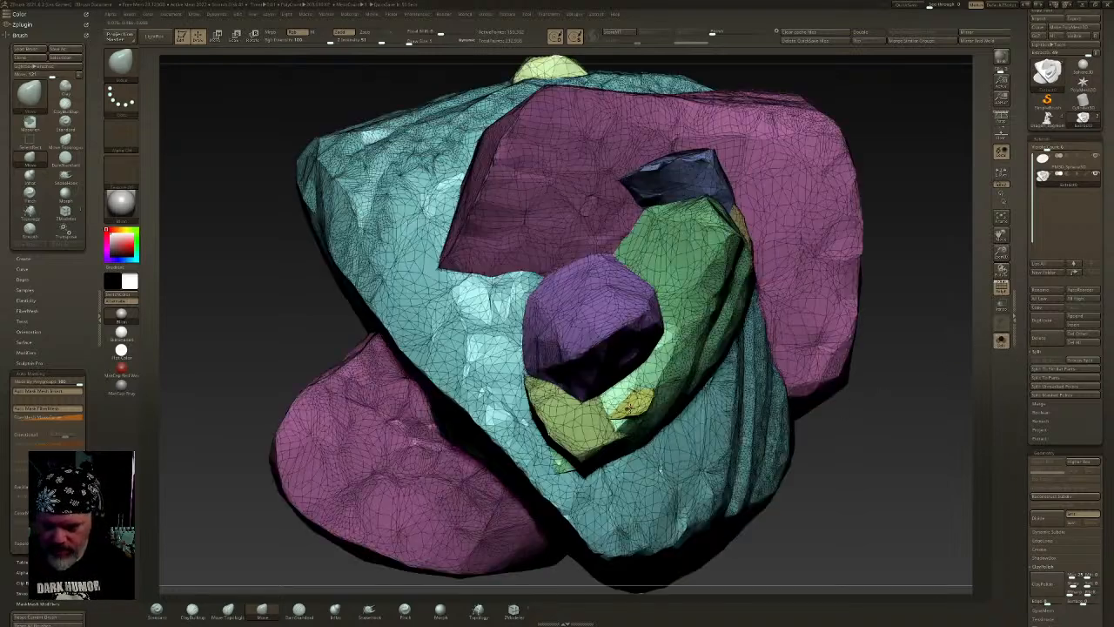
- Split the piled stones into separate subtools by polygroup with Groups Split
mouse_move(633, 406)
ctrl+right_down()
mouse_move(666, 402)
mouse_move(623, 397)
mouse_move(626, 407)
ctrl+right_up()
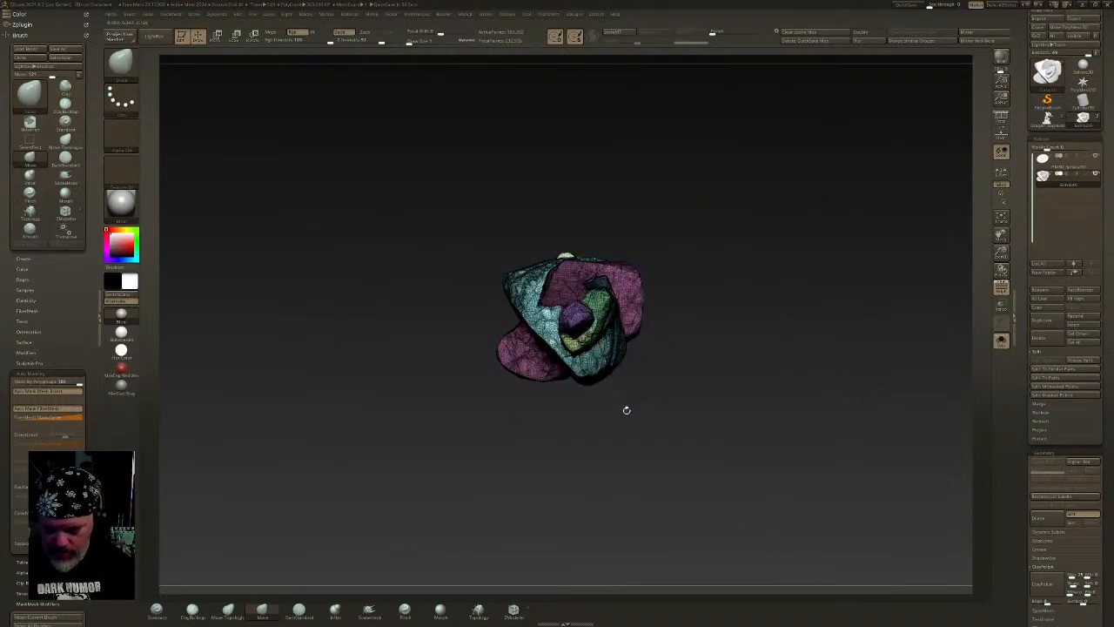
key(f)
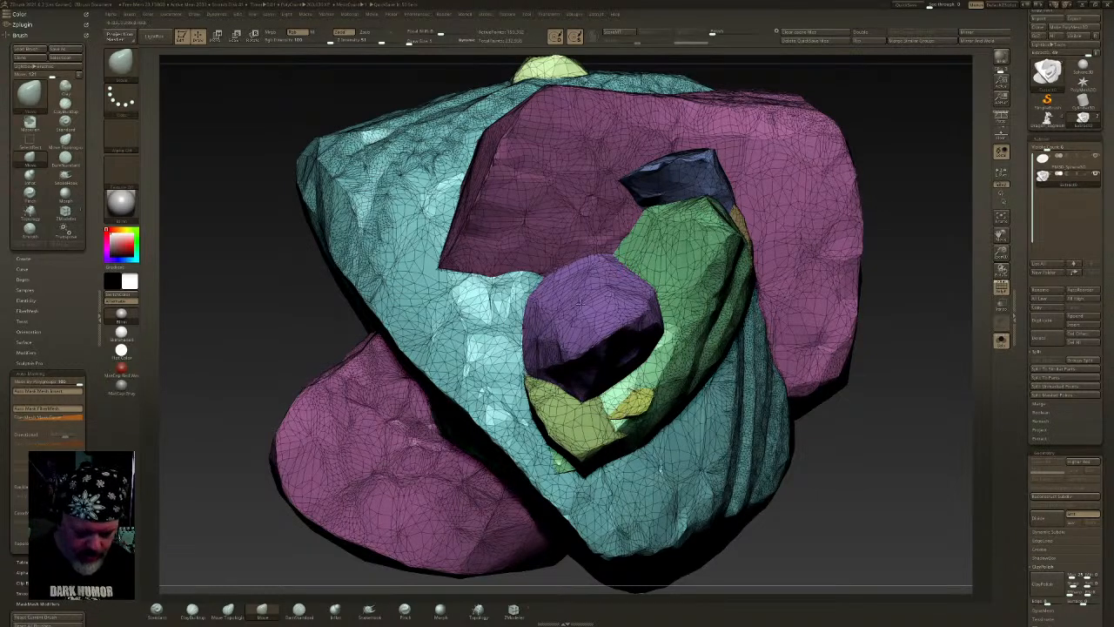
key(b)
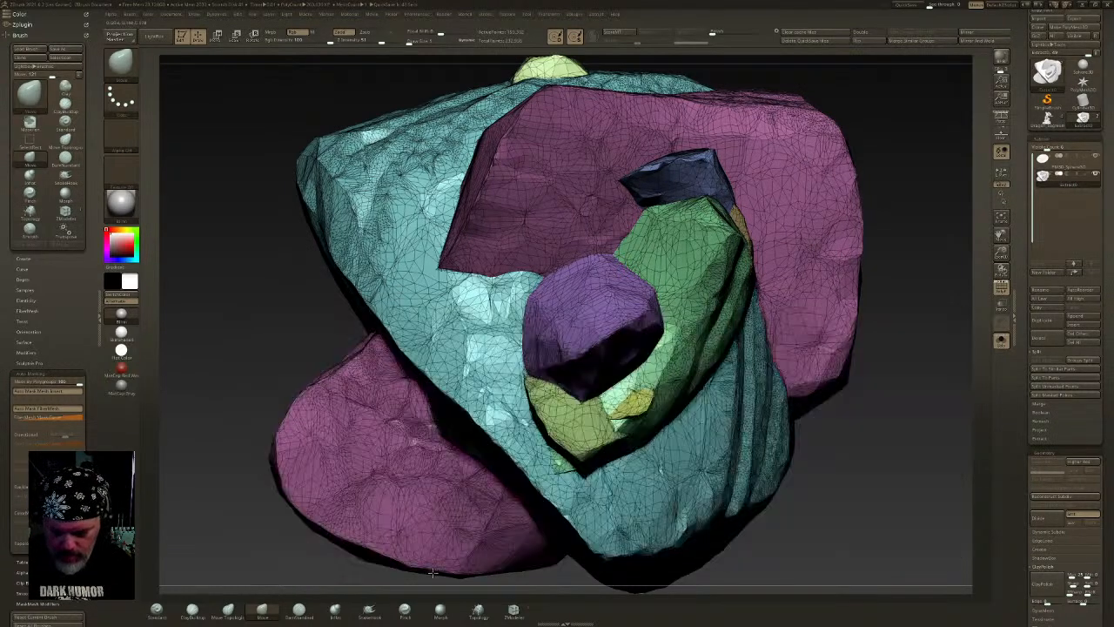
key(b)
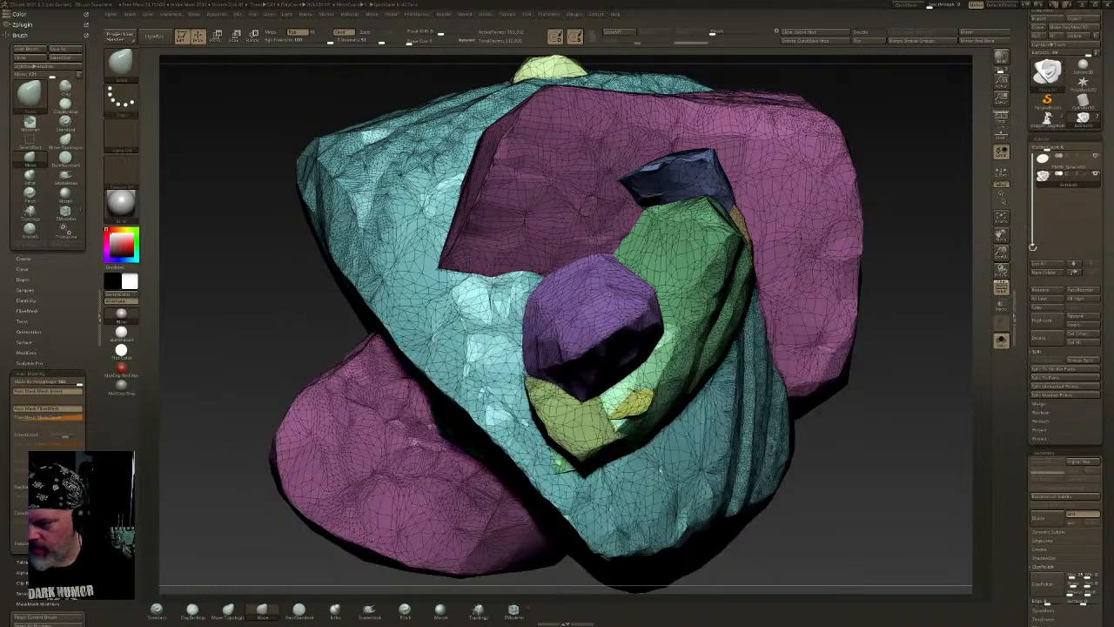
click(1080, 360)
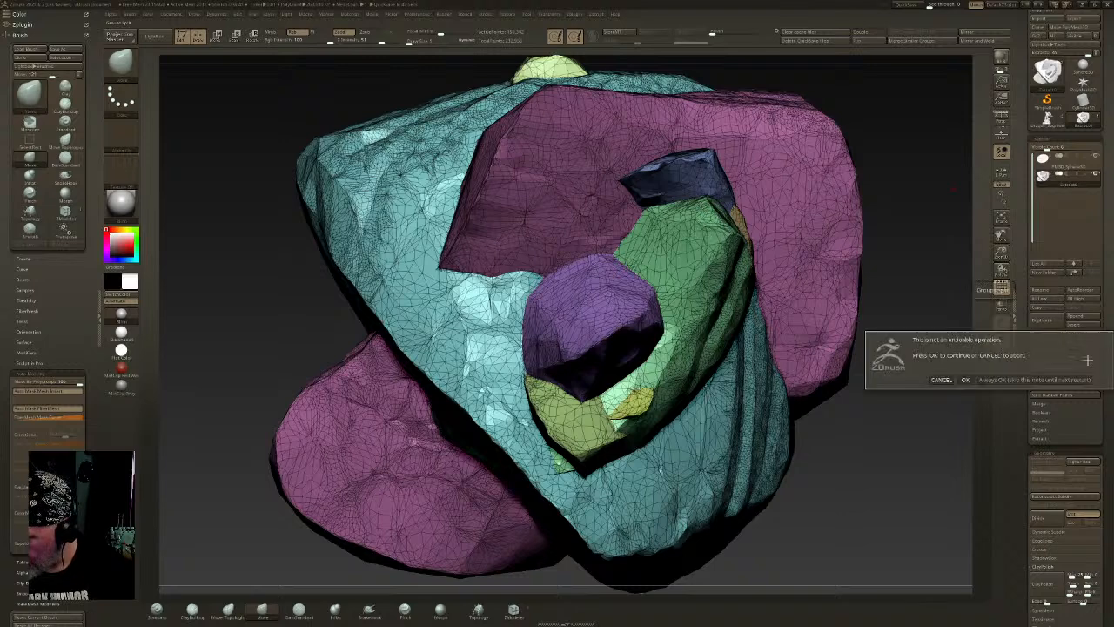
click(965, 379)
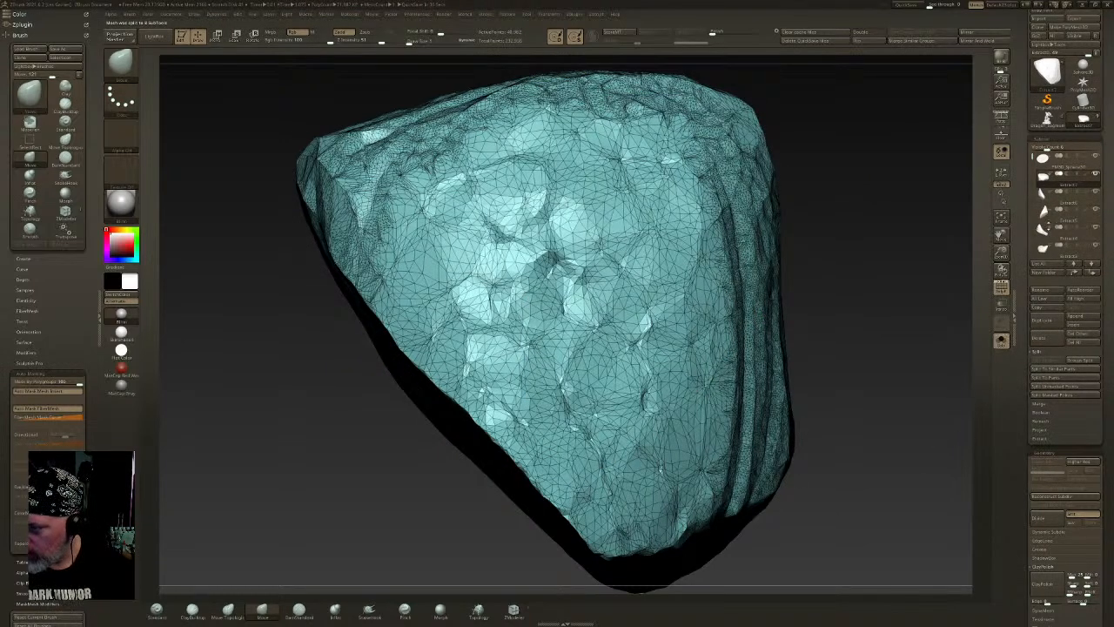
- Clone the textured disc as a separate tool and delete it from the stones' subtool list
click(1066, 157)
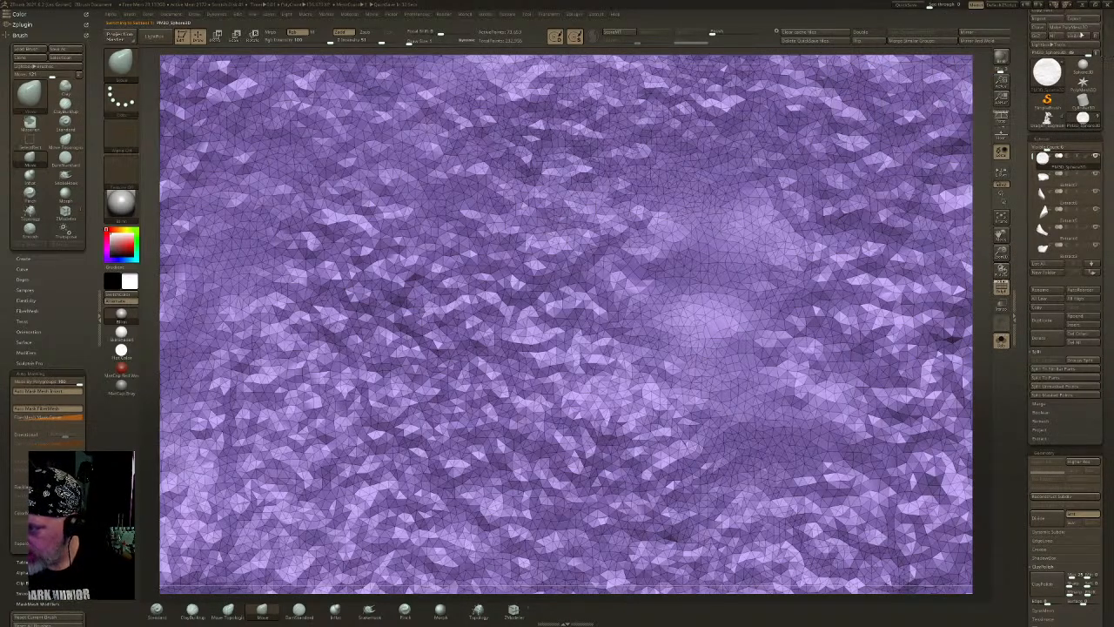
click(1066, 30)
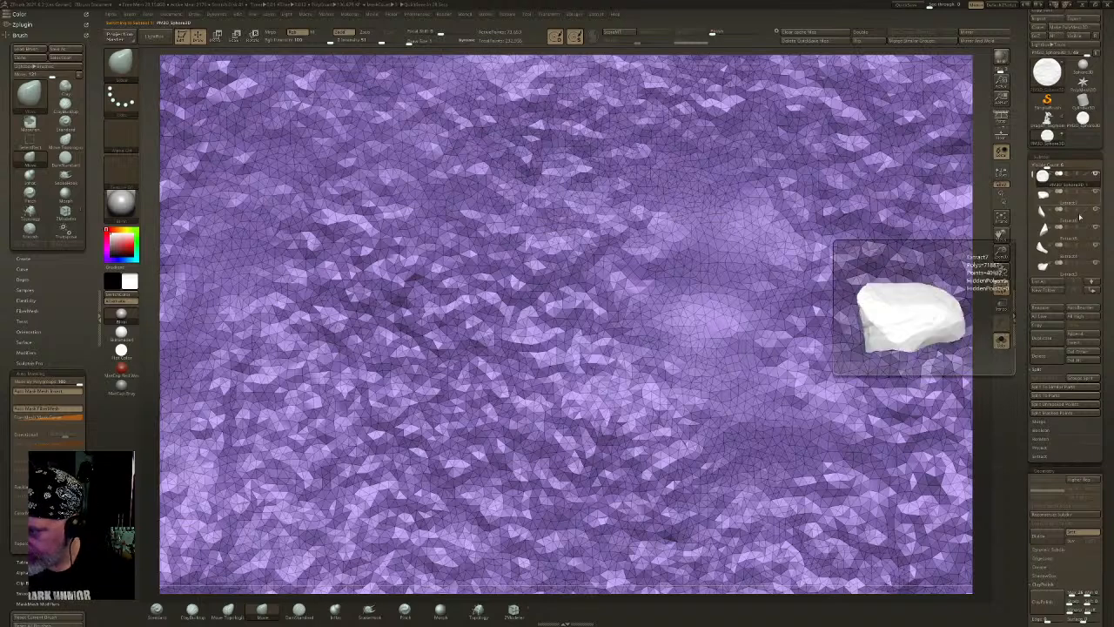
click(1051, 359)
click(1052, 376)
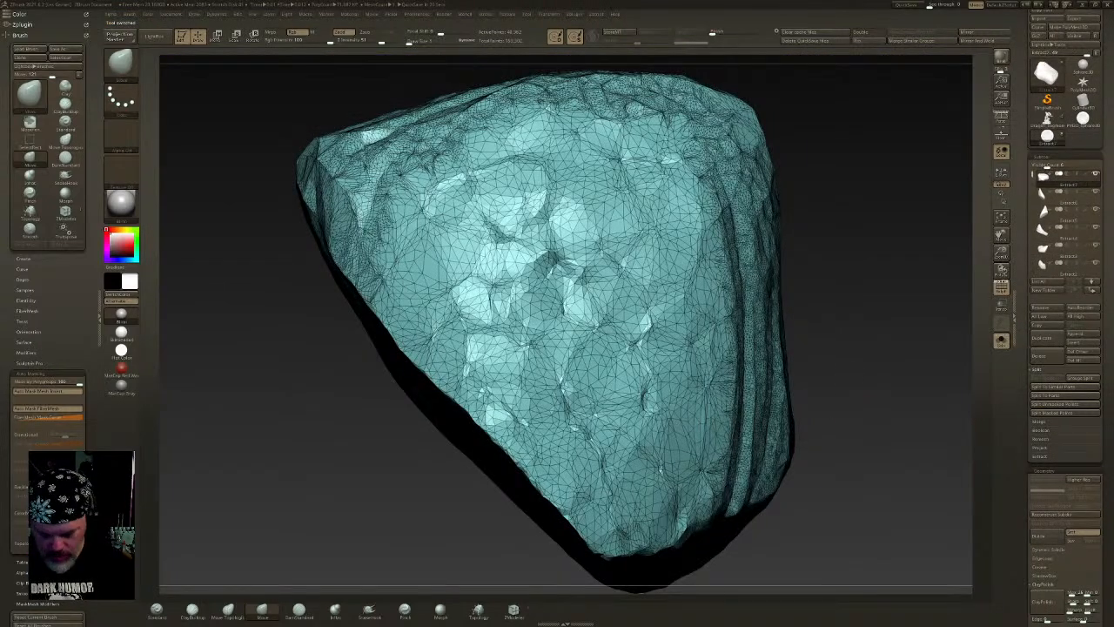
- Create an insert multi-mesh brush from the stone subtools, then switch to the cloned disc and frame it
key(b)
click(528, 576)
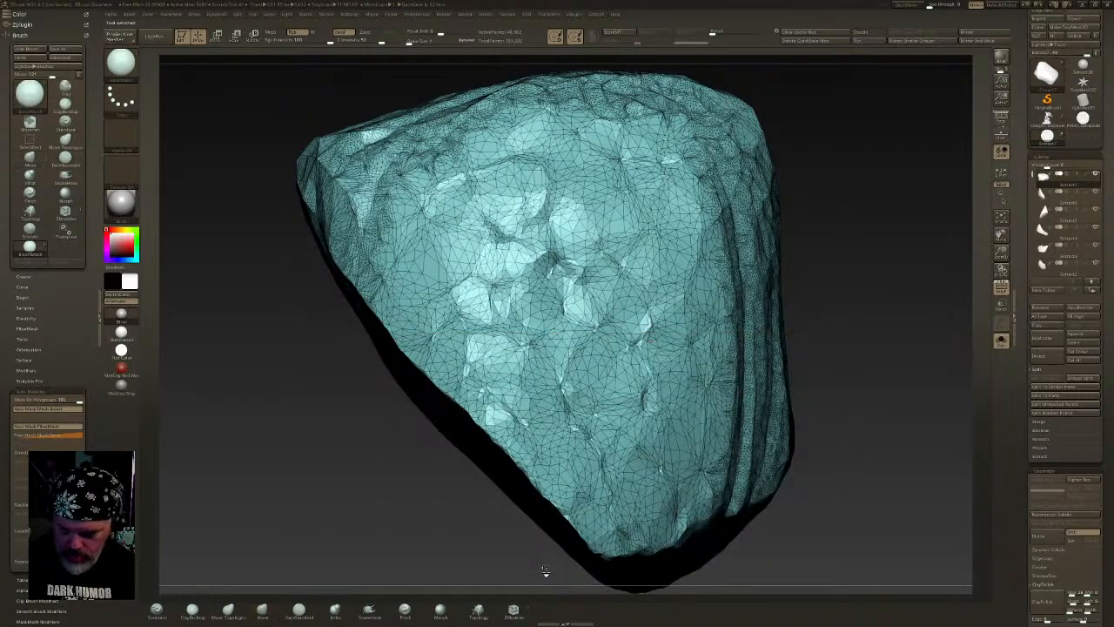
click(1083, 119)
key(f)
- Test the new insert brush with stones on the disc, check its stored meshes, and undo the insertions
shift+right_drag(780, 377, 715, 377)
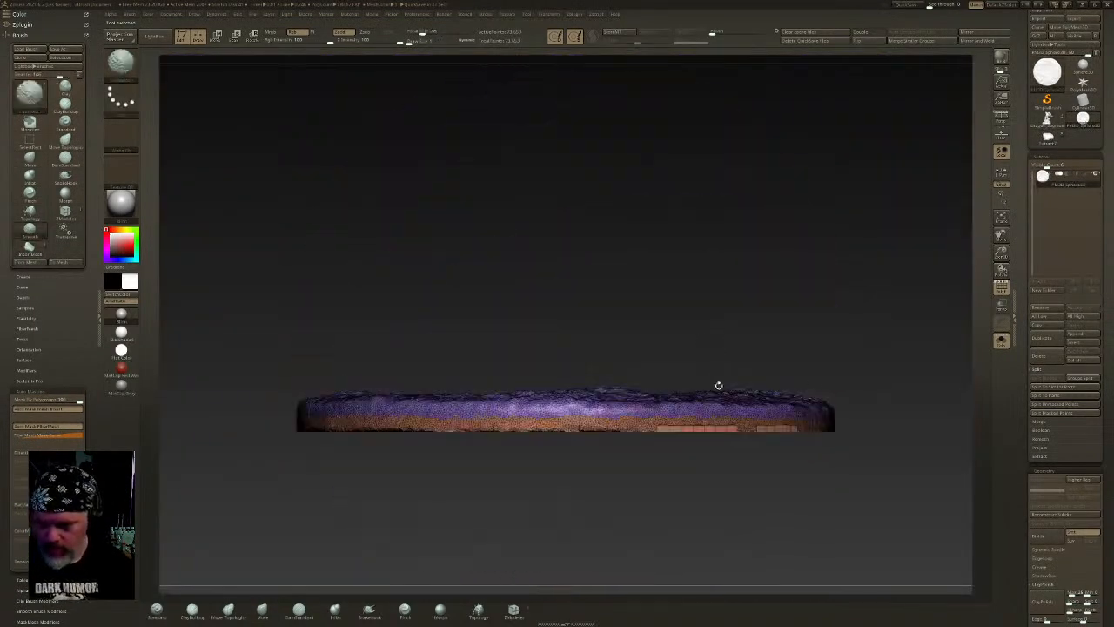
drag(780, 340, 783, 425)
drag(565, 252, 697, 306)
key(ctrl+z)
key(ctrl+z)
key(ctrl+z)
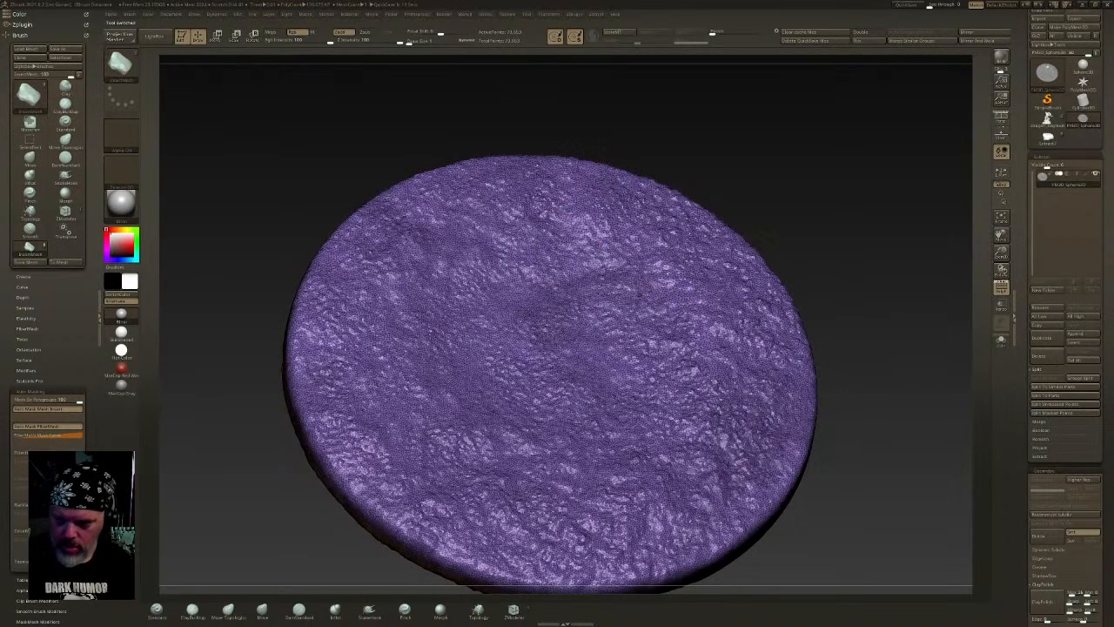
alt+right_drag(578, 308, 558, 266)
drag(562, 264, 583, 280)
key(m)
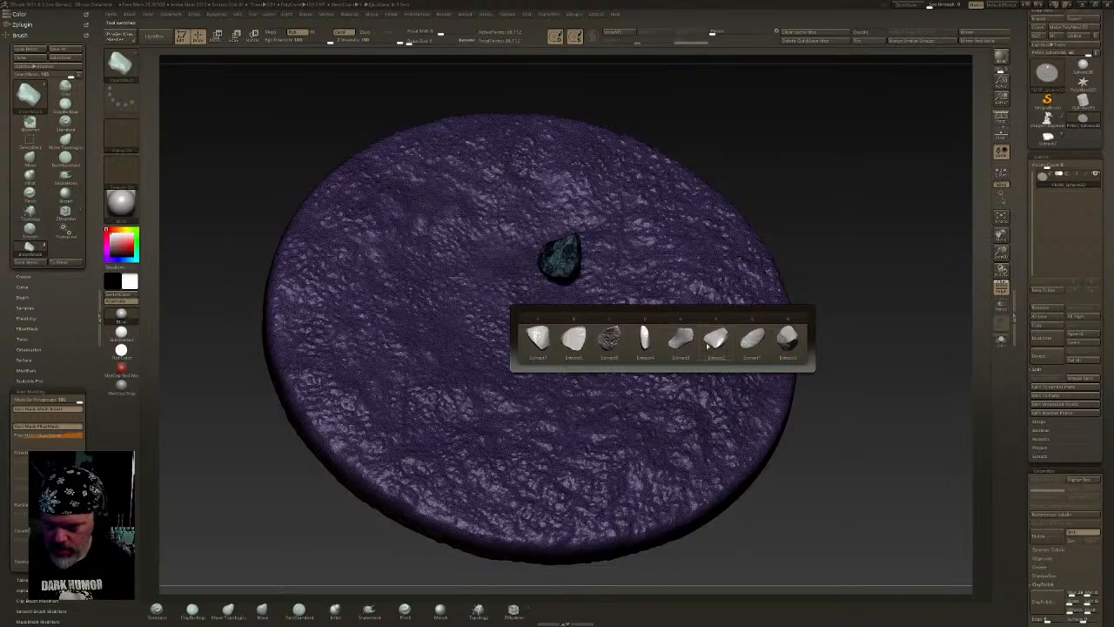
key(ctrl+z)
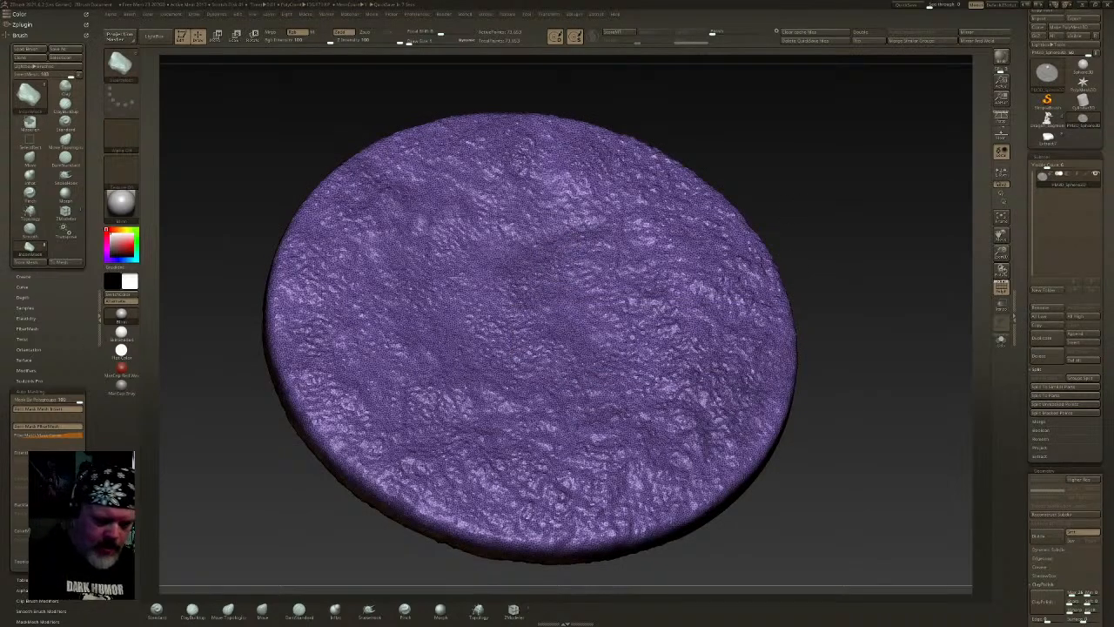
- Turn on Curve Mode in the stone insert brush's stroke settings
scroll(49, 316, down, 5)
drag(73, 262, 7, 258)
scroll(43, 438, down, 2)
scroll(81, 297, down, 8)
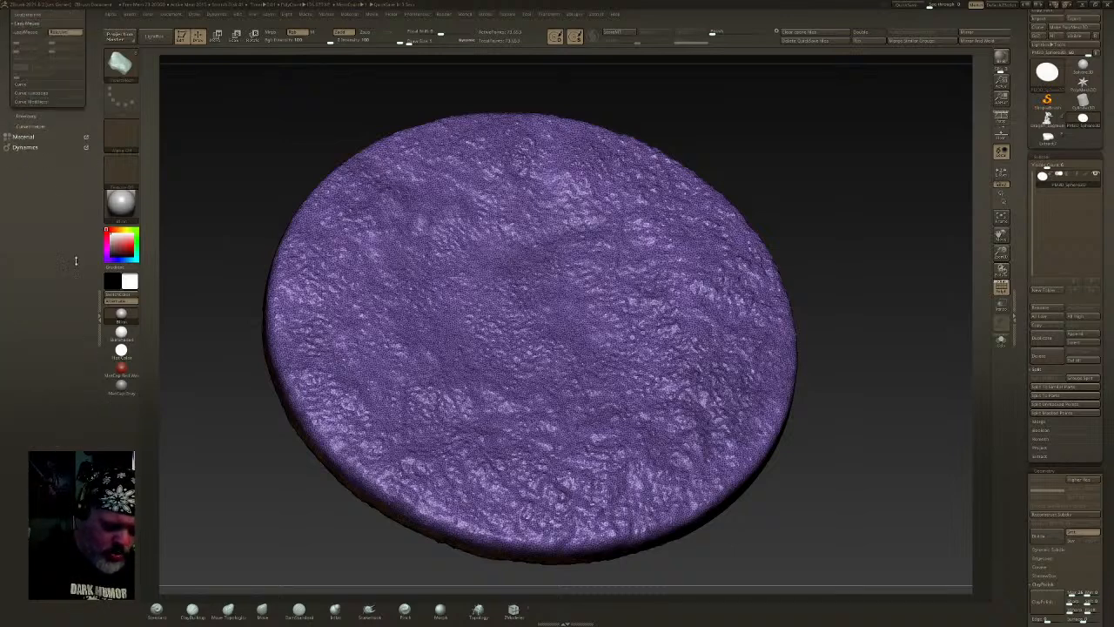
scroll(51, 146, up, 5)
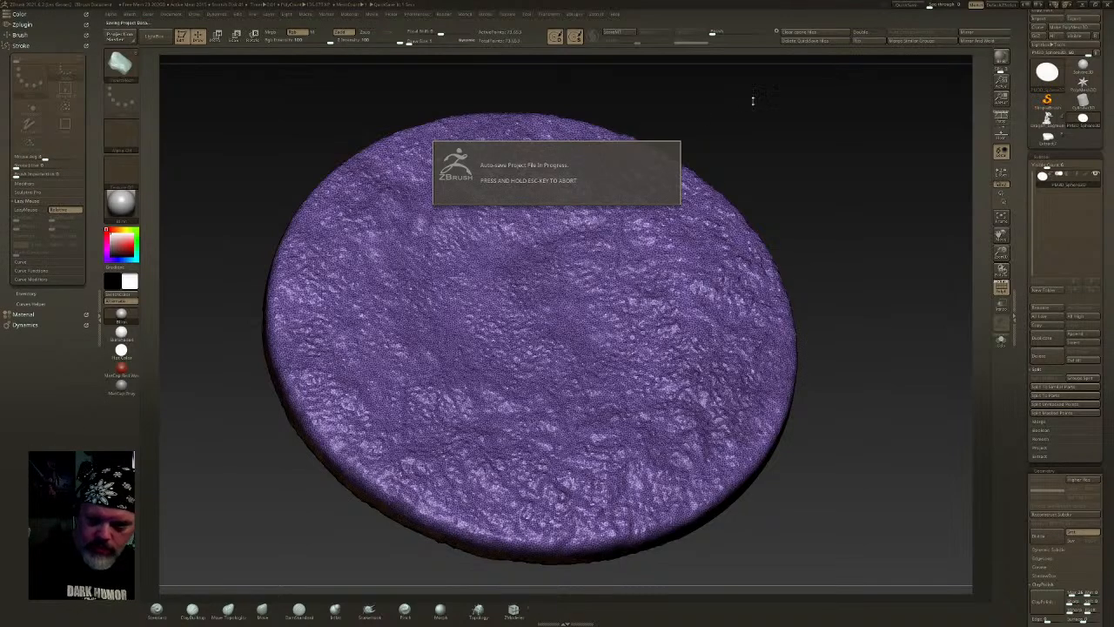
click(32, 211)
click(33, 213)
click(21, 262)
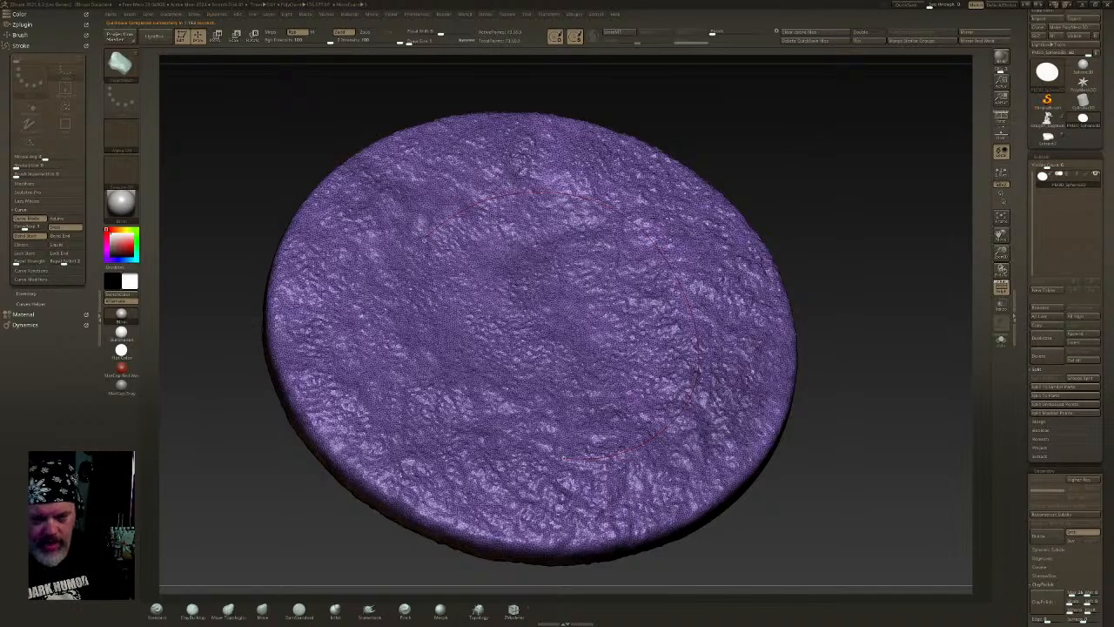
- Adjust the draw size and insert a row of stones along a curved arc across the disc
drag(803, 206, 793, 214)
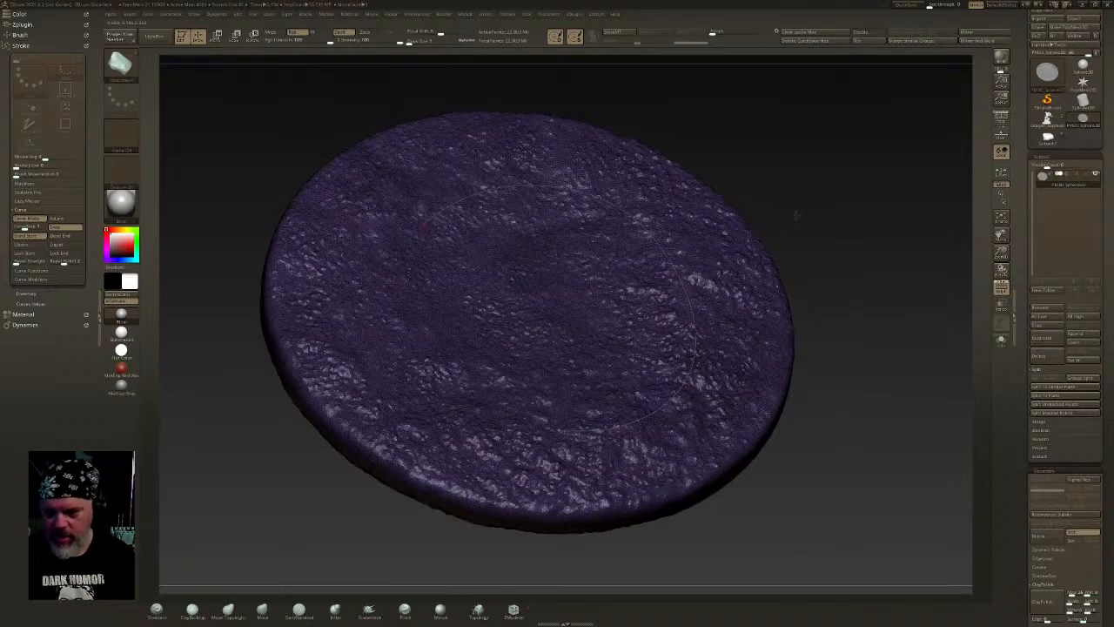
drag(412, 41, 424, 44)
mouse_move(385, 201)
mouse_down()
mouse_move(474, 175)
mouse_move(639, 233)
mouse_move(668, 381)
mouse_up()
drag(838, 245, 752, 269)
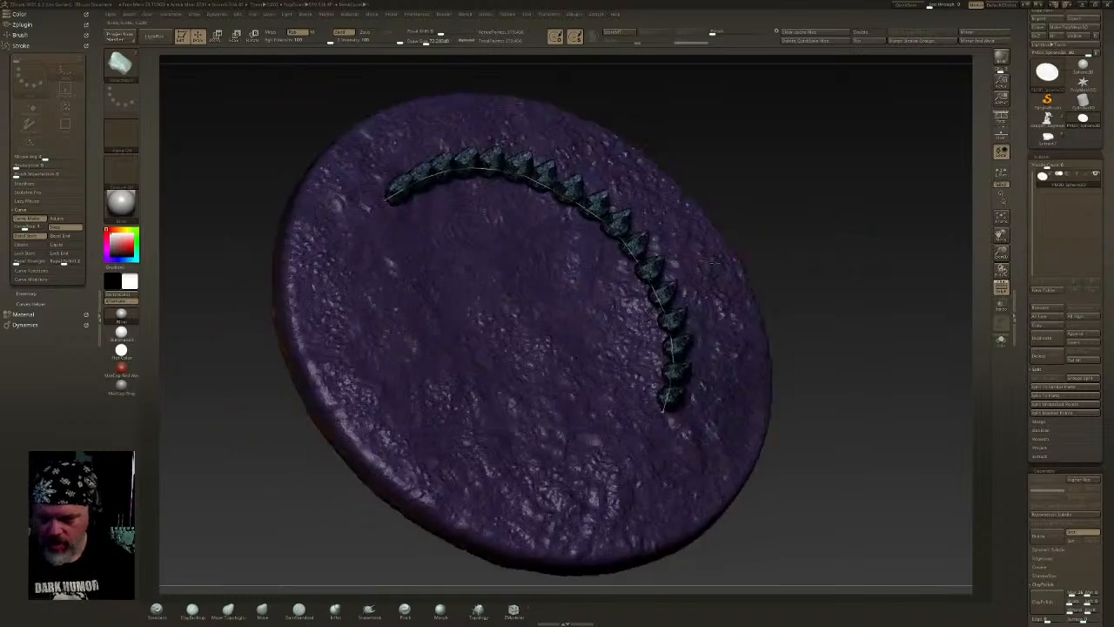
- Undo the arc of stones, then test another stone curve using the insert brush's MultiMesh modifiers and undo it
key(ctrl+z)
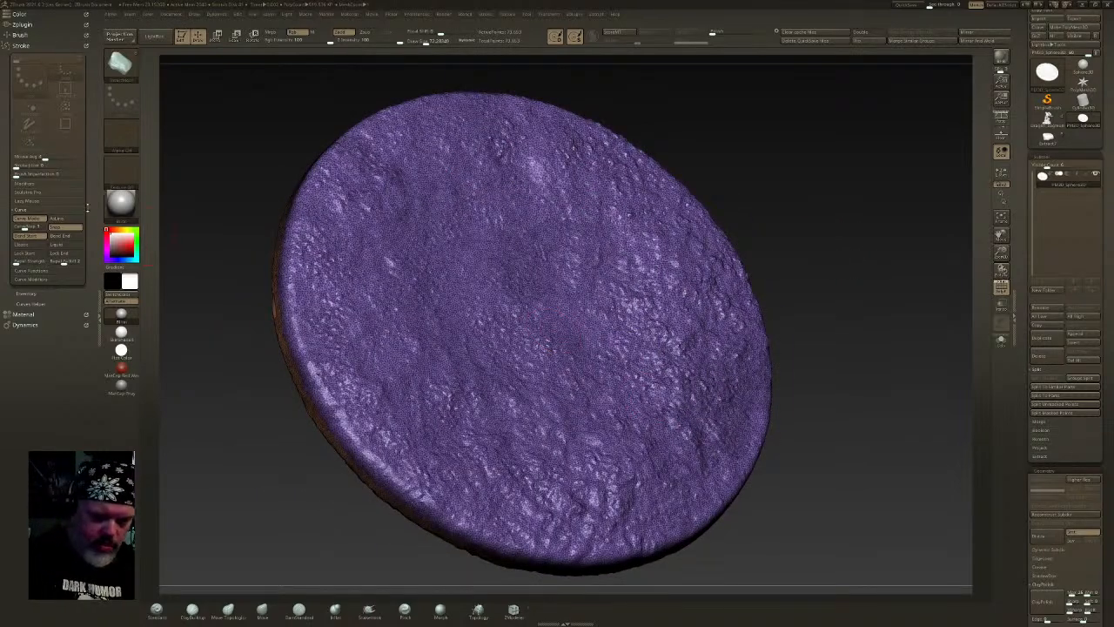
click(21, 34)
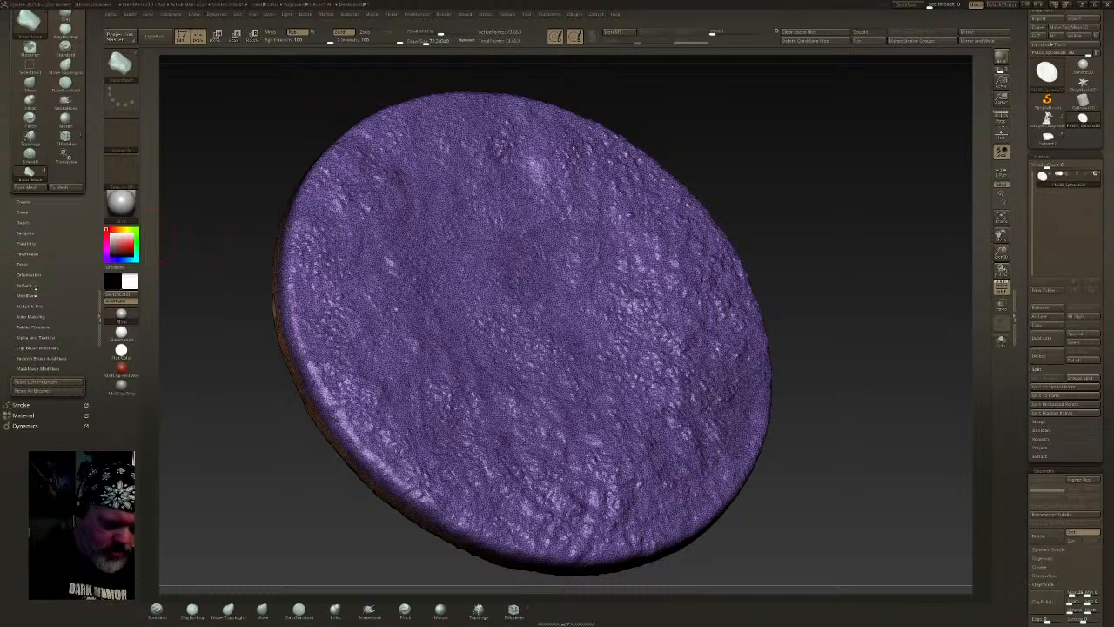
click(36, 295)
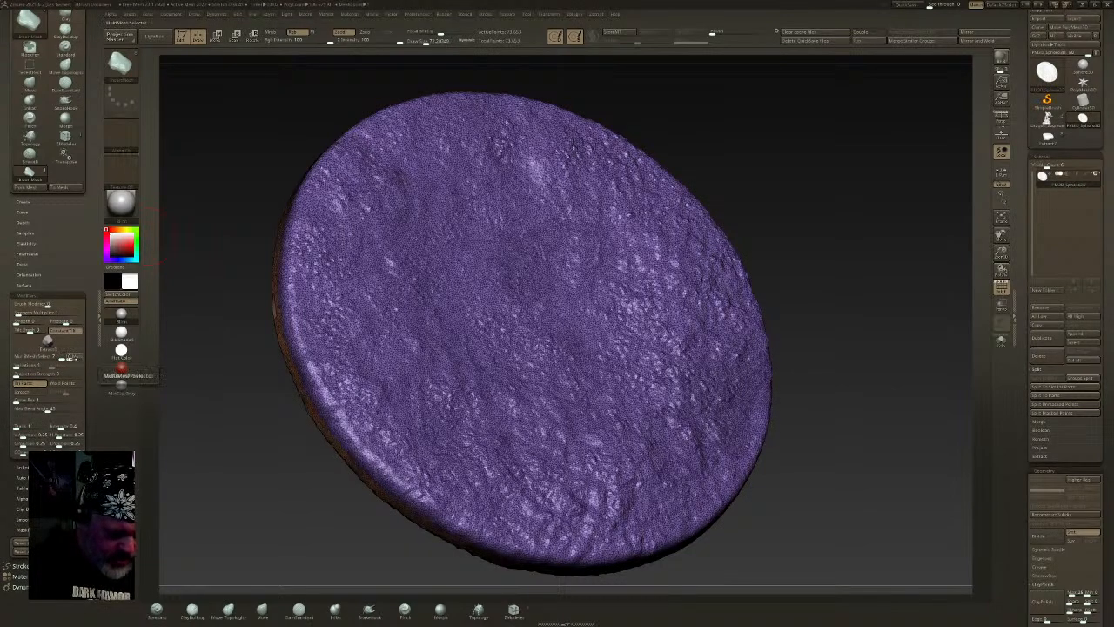
mouse_move(383, 254)
mouse_down()
mouse_move(535, 174)
mouse_move(644, 375)
mouse_up()
key(ctrl+z)
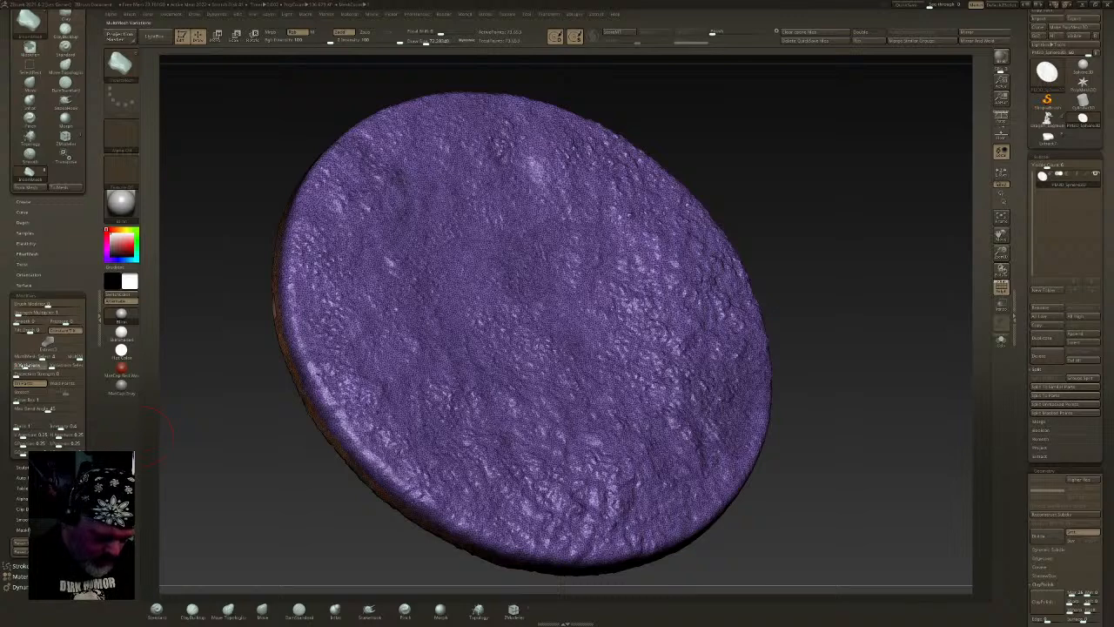
- Try different MultiMesh modifier settings by inserting curved rows of stones on the disc, undoing each test row
mouse_move(426, 286)
mouse_down()
mouse_move(607, 271)
mouse_move(581, 421)
mouse_up()
drag(794, 289, 791, 339)
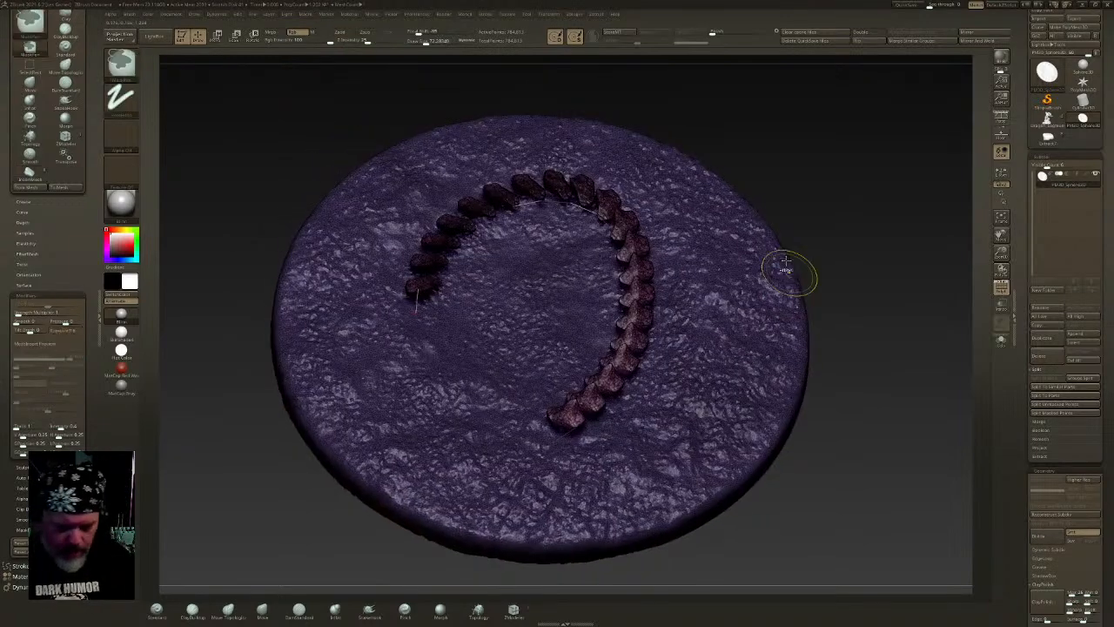
key(ctrl+z)
drag(78, 358, 70, 358)
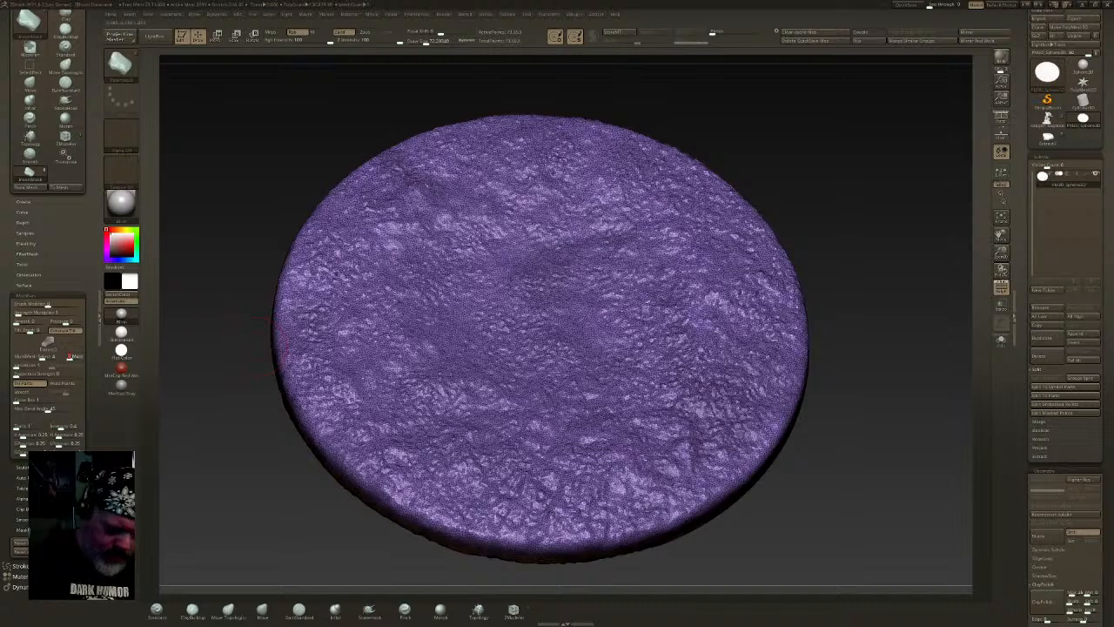
mouse_move(387, 260)
mouse_down()
mouse_move(693, 344)
mouse_move(570, 431)
mouse_up()
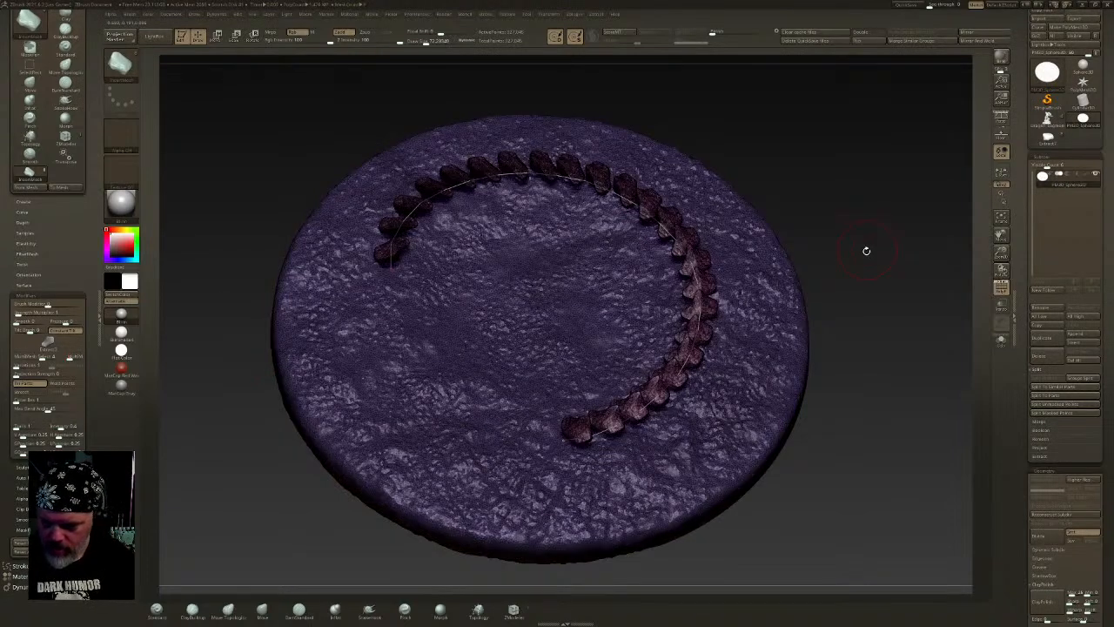
key(ctrl+z)
drag(22, 354, 16, 354)
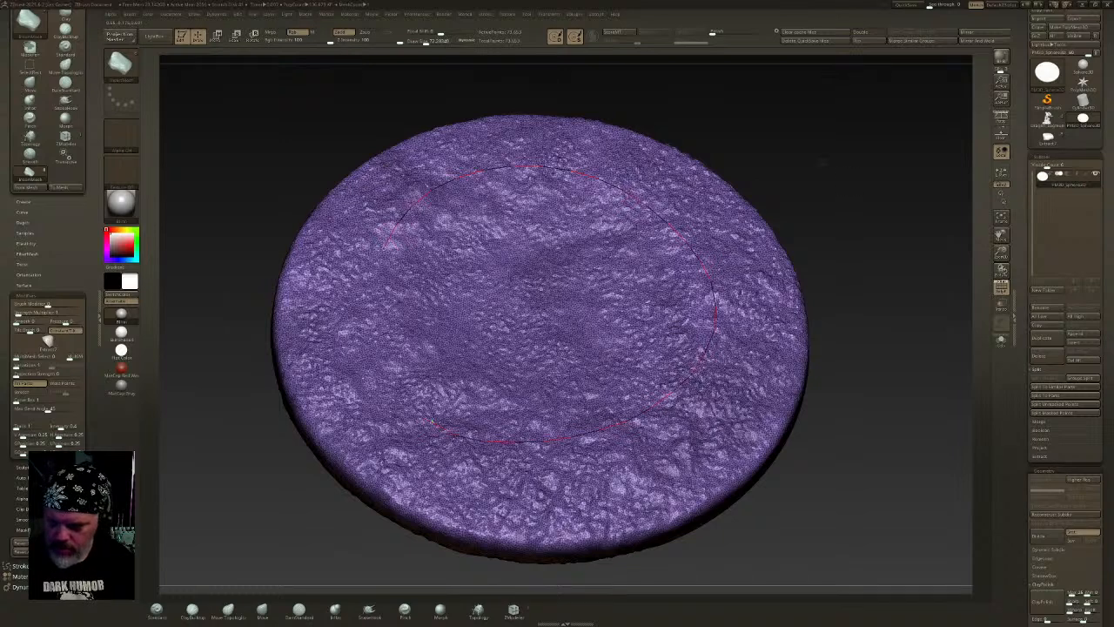
drag(845, 189, 845, 191)
key(ctrl+z)
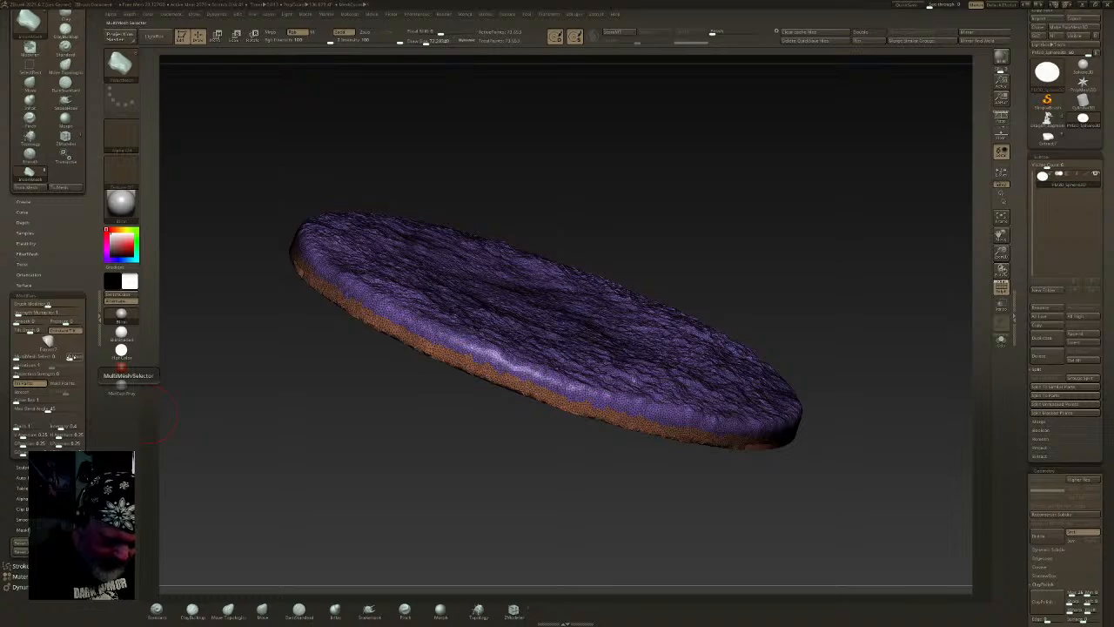
- Switch to the stone tool and merge all its subtools down into a single subtool
mouse_move(316, 497)
mouse_down()
mouse_move(710, 331)
mouse_move(871, 321)
mouse_up()
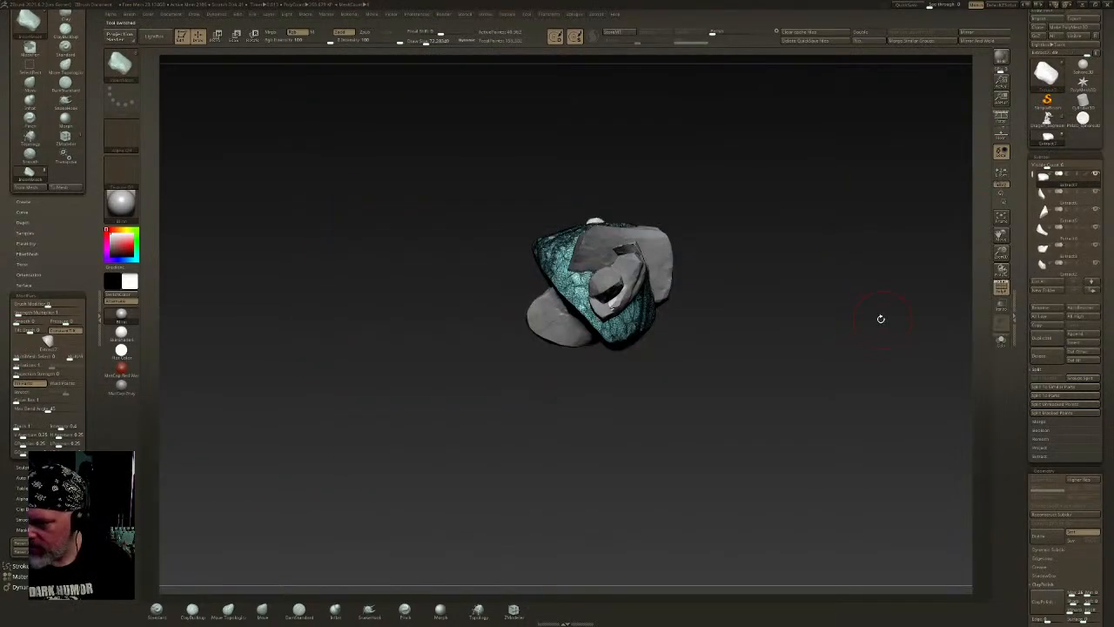
alt+drag(881, 319, 886, 385)
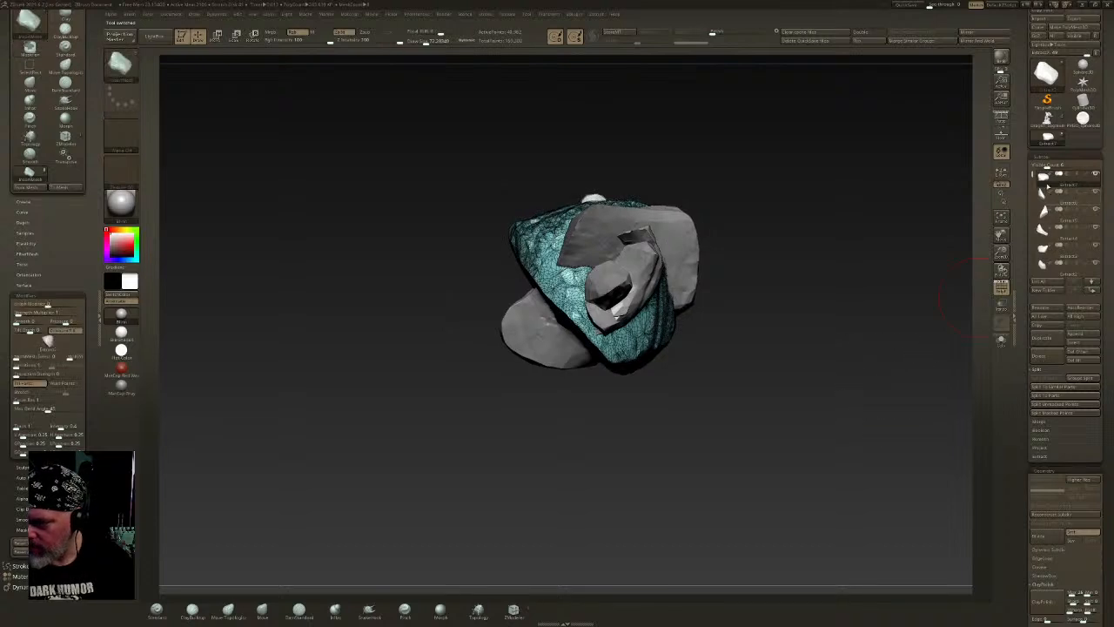
scroll(1113, 155, down, 1)
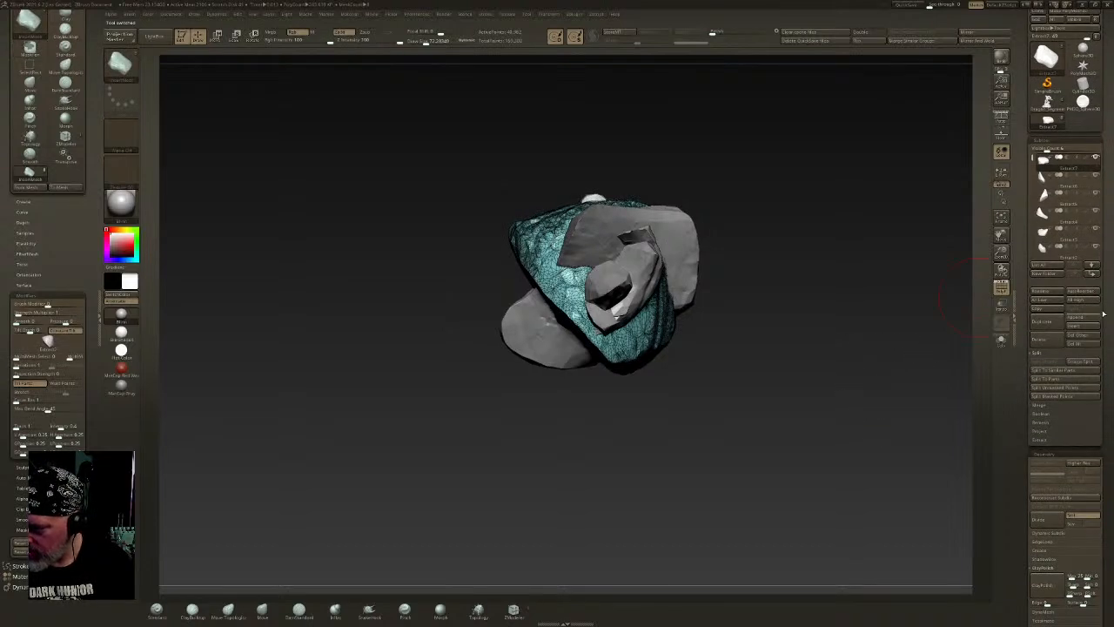
click(1043, 407)
click(1046, 370)
click(1044, 370)
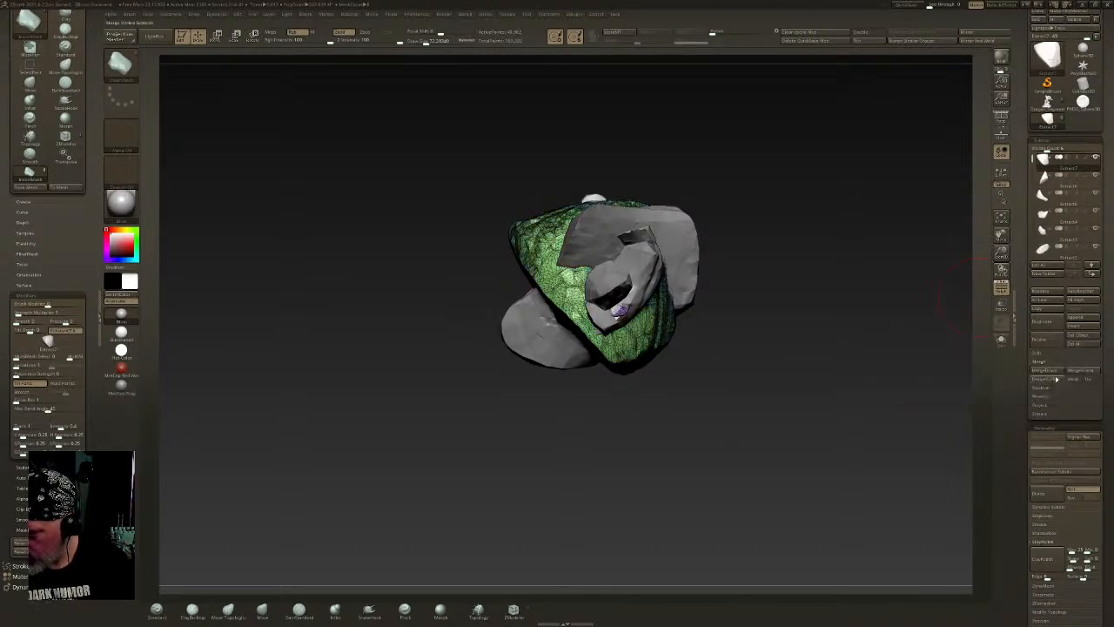
click(1048, 372)
click(1048, 372)
click(1049, 373)
click(1048, 373)
click(1049, 373)
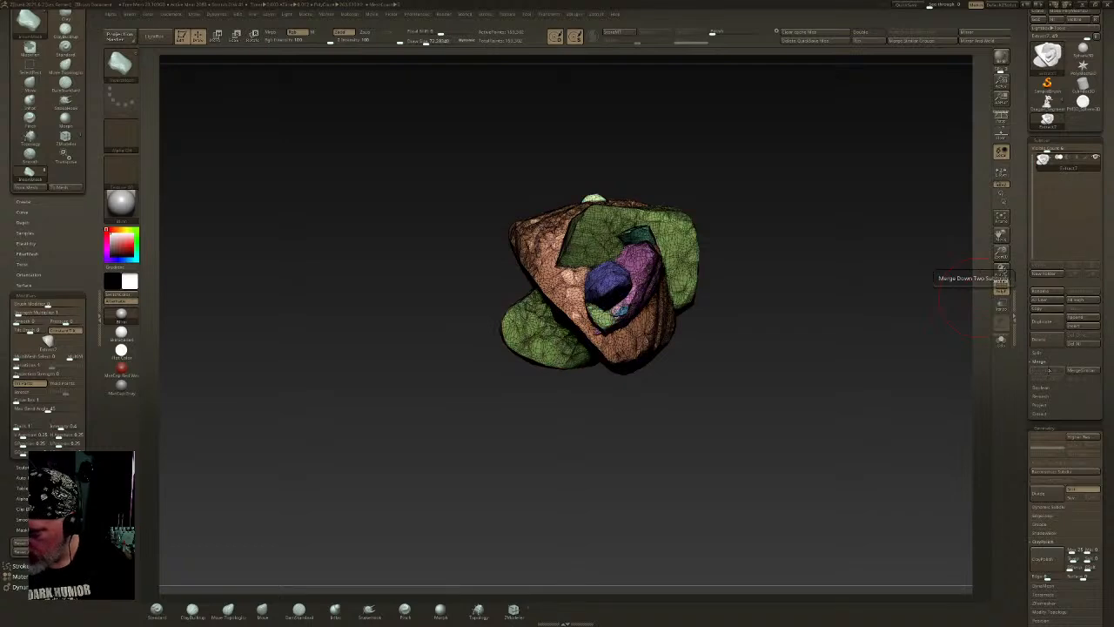
- Create a new InsertMesh brush from the merged stone cluster instead of appending it to the current brush
key(b)
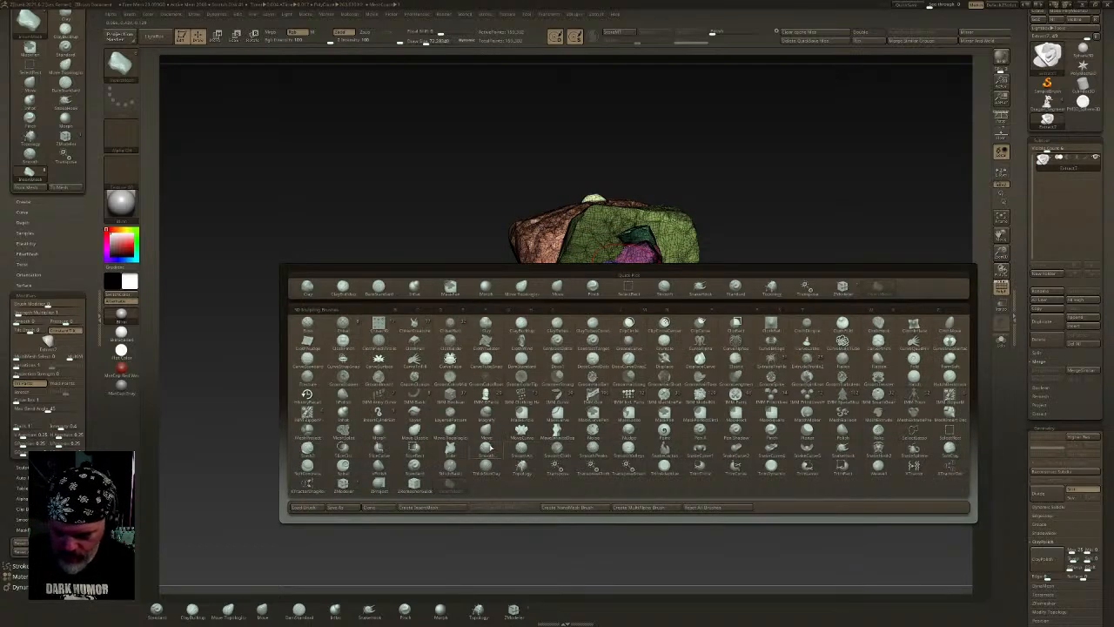
click(425, 507)
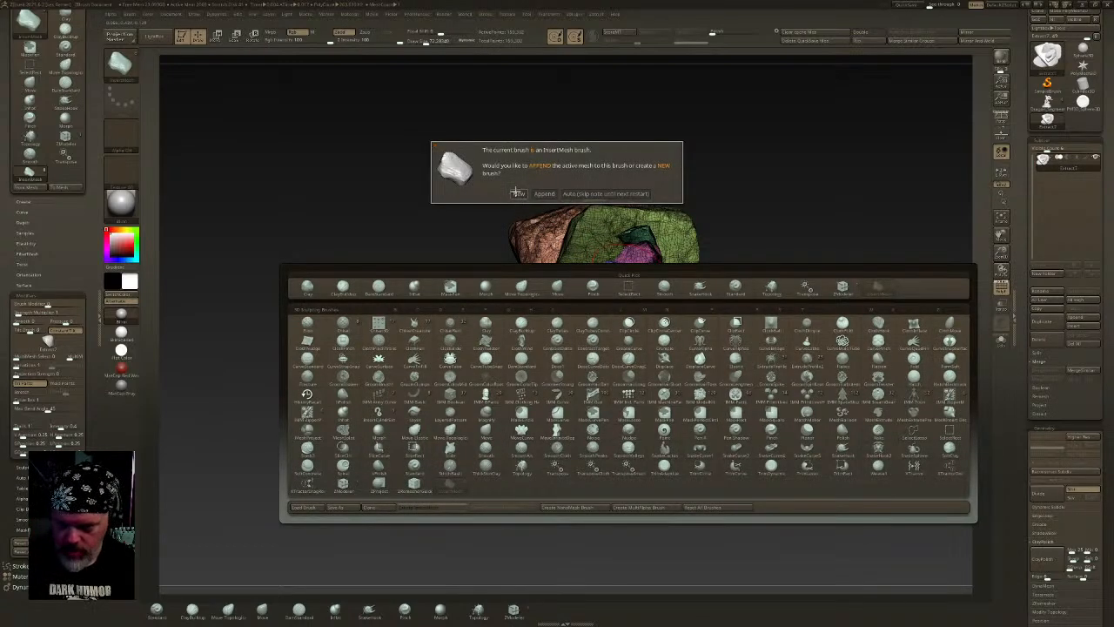
click(517, 193)
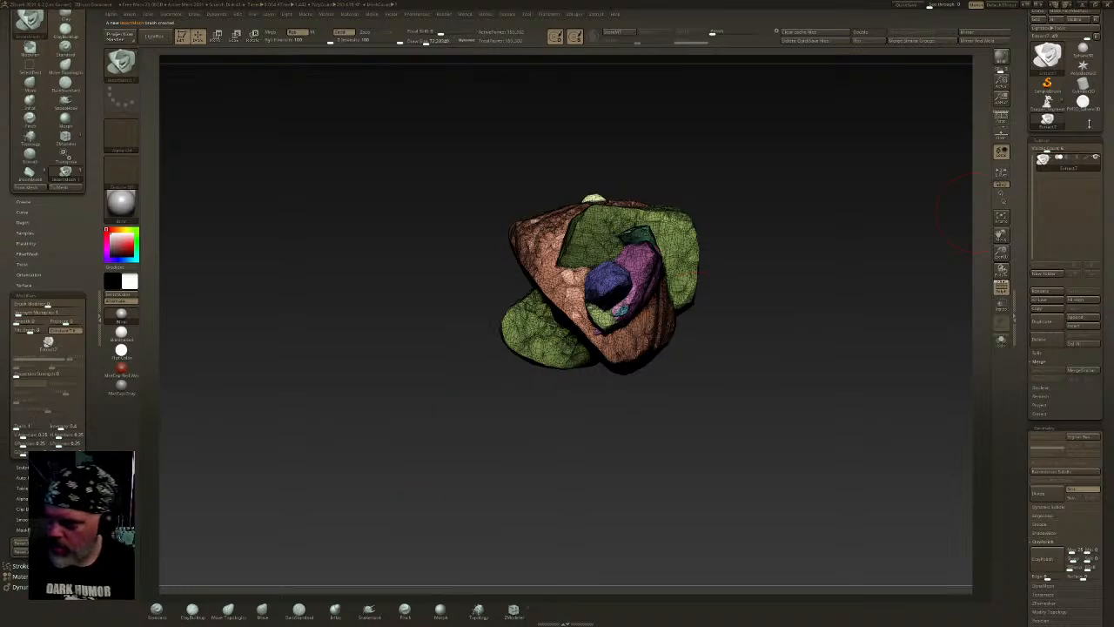
- Turn on Curve Mode for the cluster brush and test it with an arc across the disc, then undo the arc
click(1083, 103)
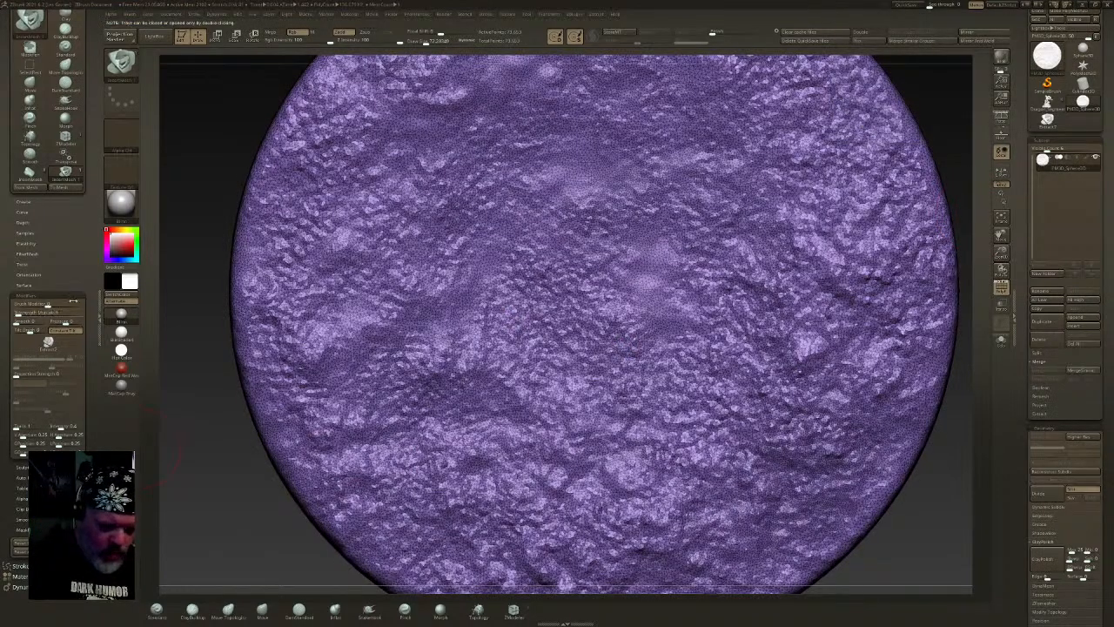
mouse_move(89, 614)
mouse_down()
mouse_move(86, 410)
mouse_move(84, 454)
mouse_up()
click(21, 356)
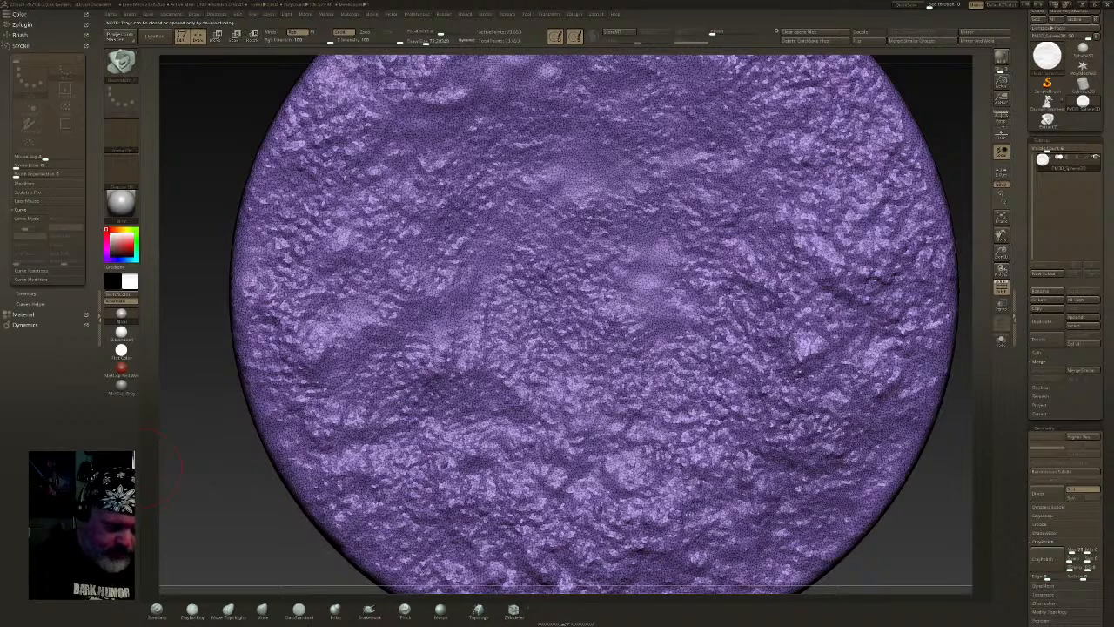
click(30, 219)
drag(429, 253, 709, 266)
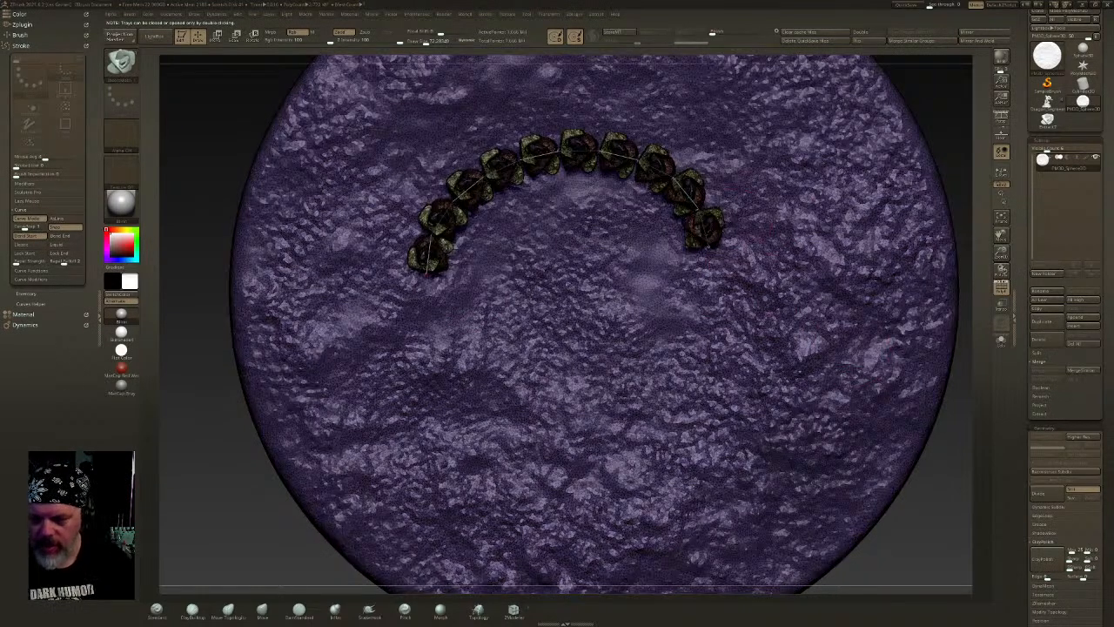
mouse_move(709, 247)
right_down()
mouse_move(724, 241)
mouse_move(721, 303)
mouse_move(705, 302)
right_up()
key(ctrl+z)
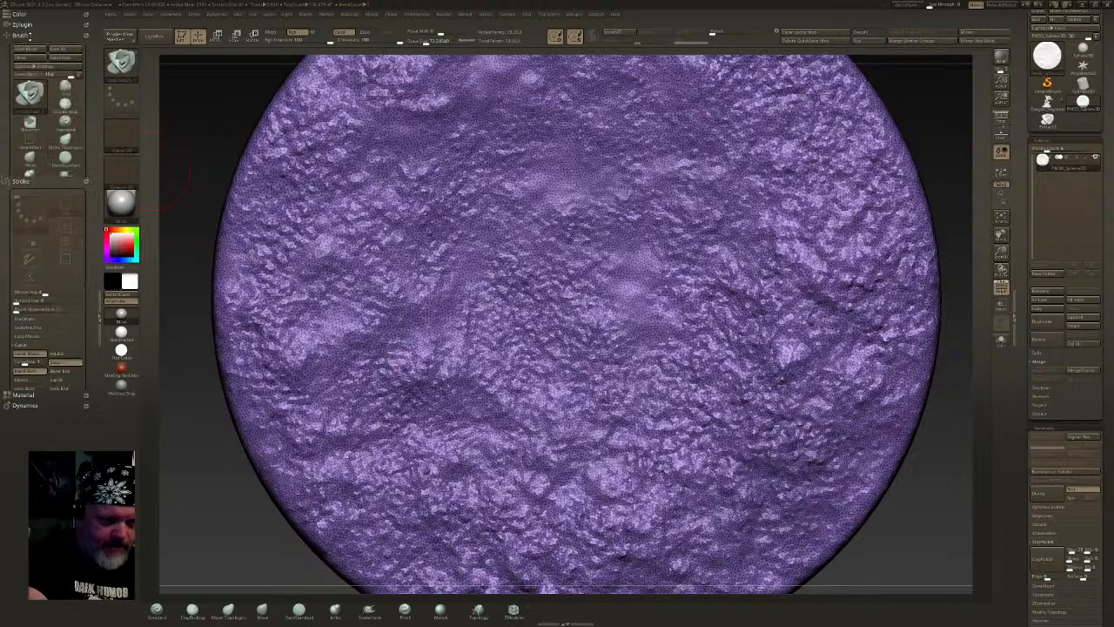
- Check the cluster brush's modifiers, then return to the merged stones and split them into separate subtools by polygroup
click(21, 34)
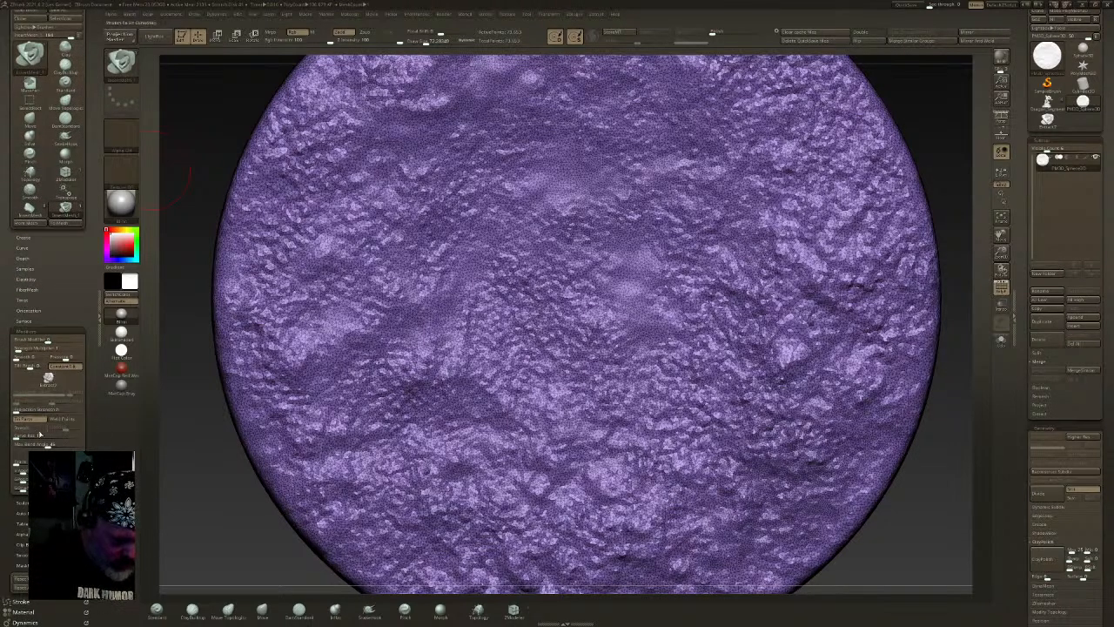
mouse_move(61, 380)
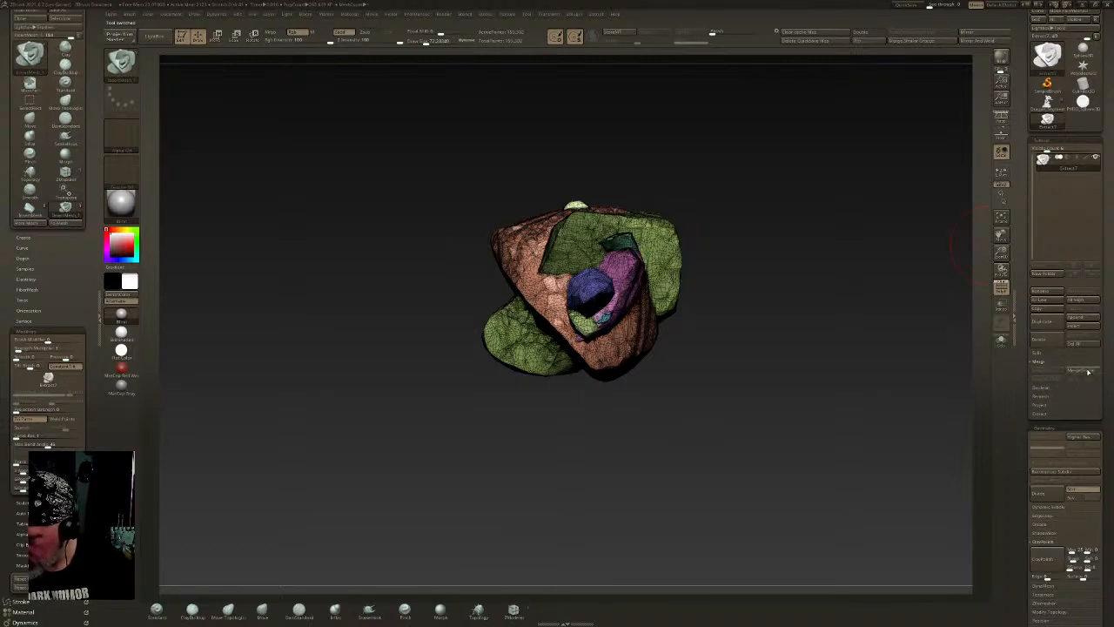
mouse_move(1044, 163)
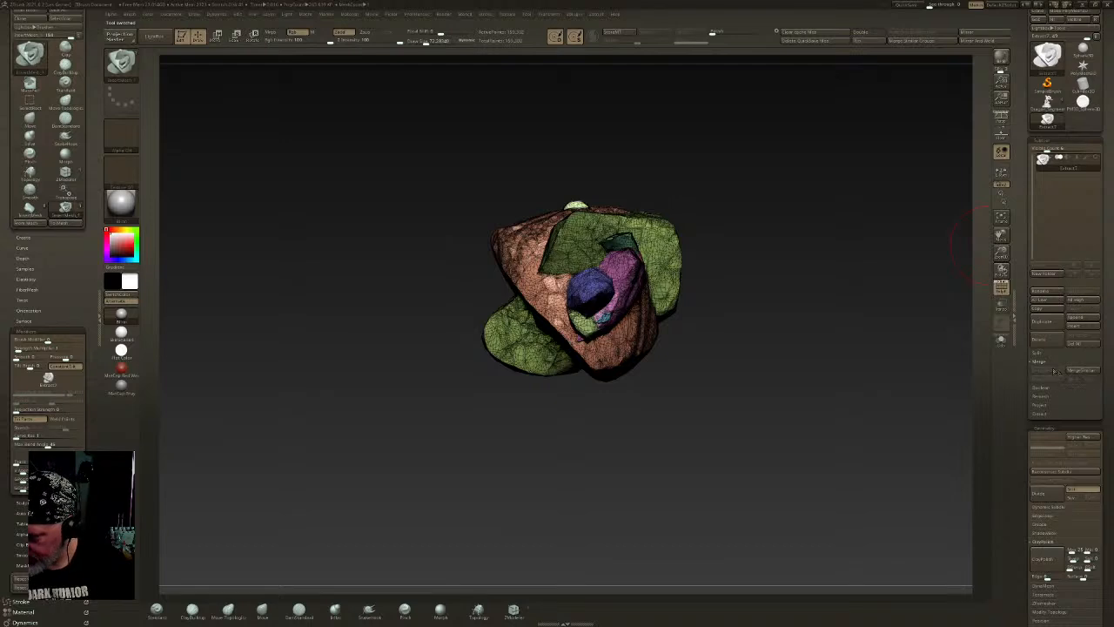
click(1076, 353)
click(1085, 366)
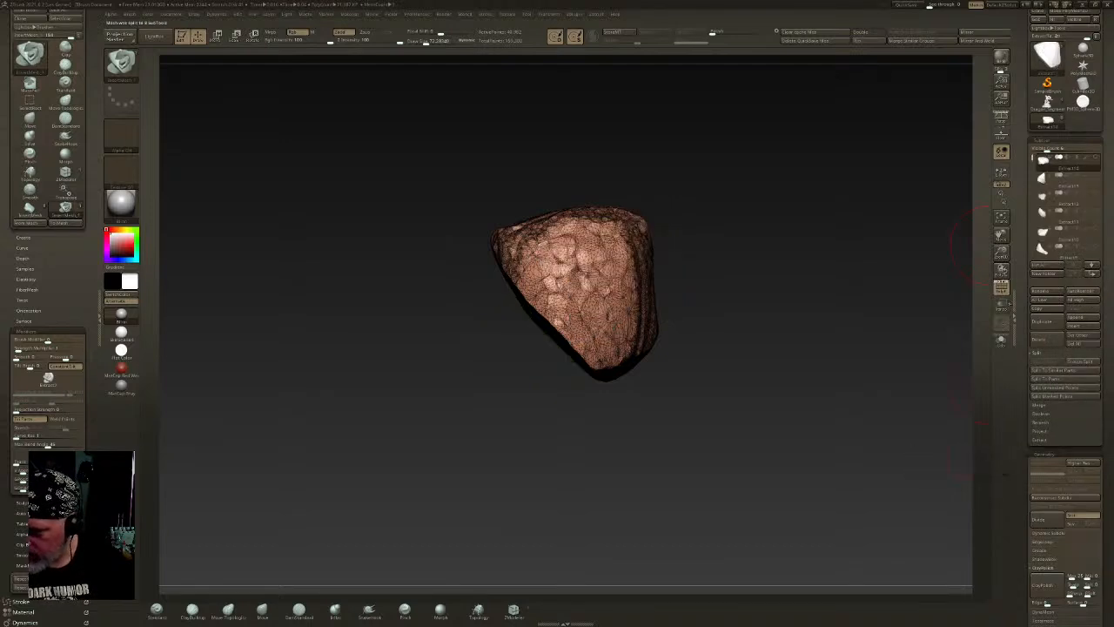
- Create a new InsertMultiMesh brush from the separated stone subtools
key(b)
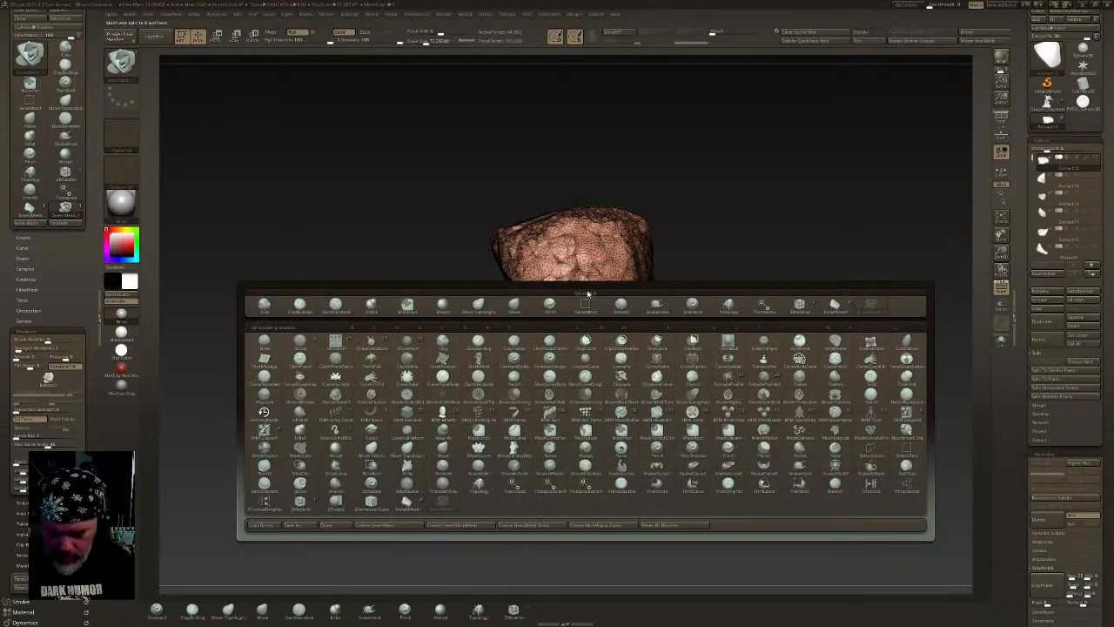
click(485, 524)
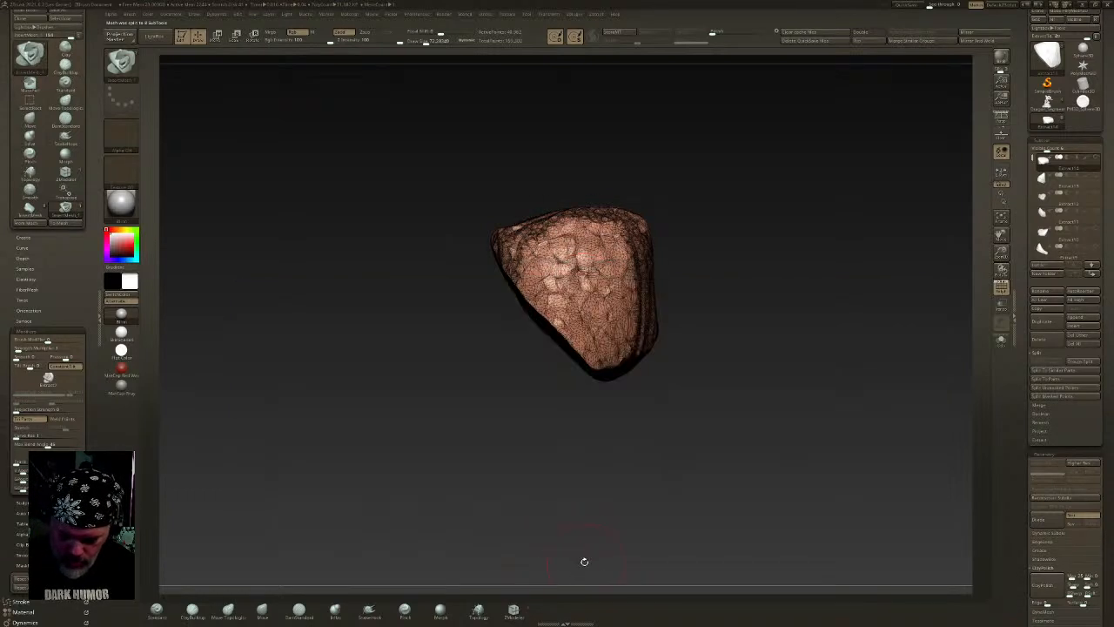
key(b)
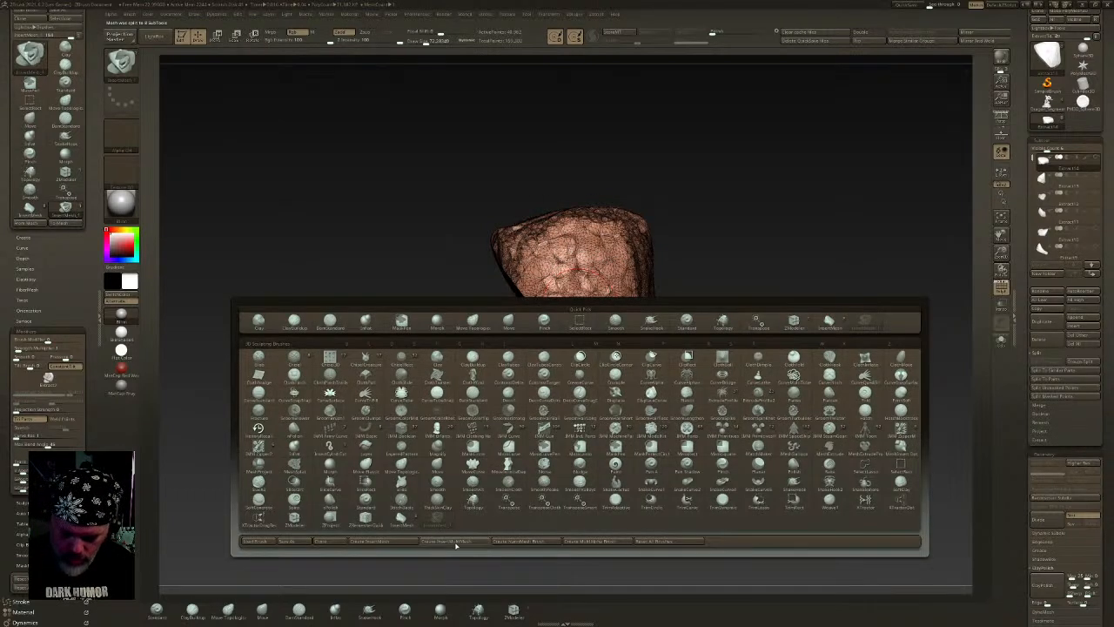
click(457, 542)
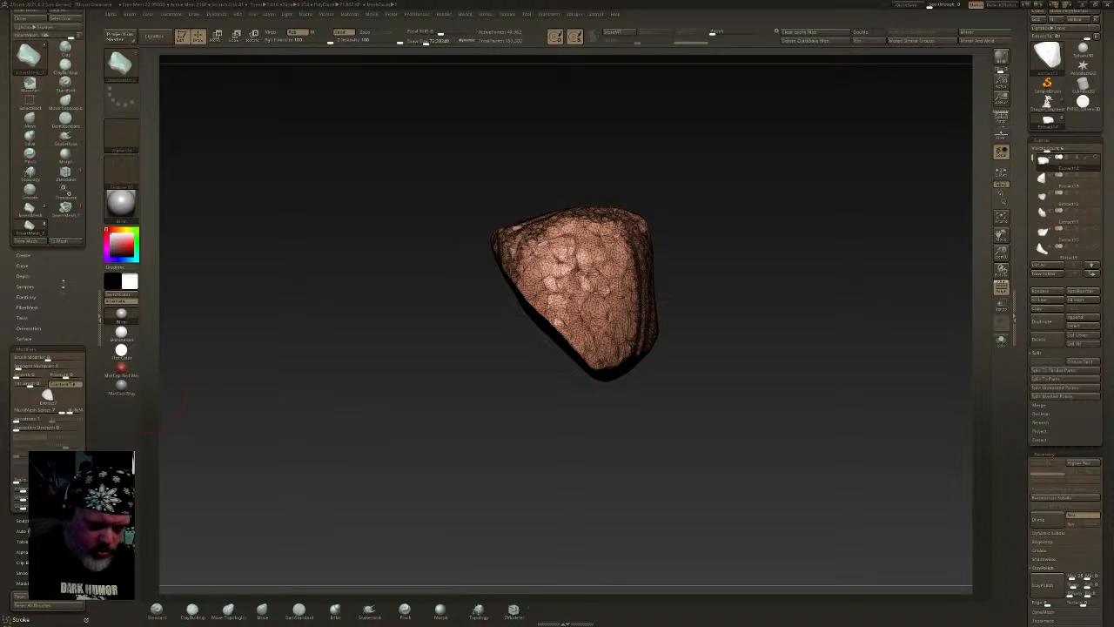
- Turn on Curve Mode in the new multi-mesh brush's stroke settings and open its Curve Modifiers
scroll(72, 275, down, 5)
drag(598, 240, 745, 368)
key(ctrl+z)
click(21, 394)
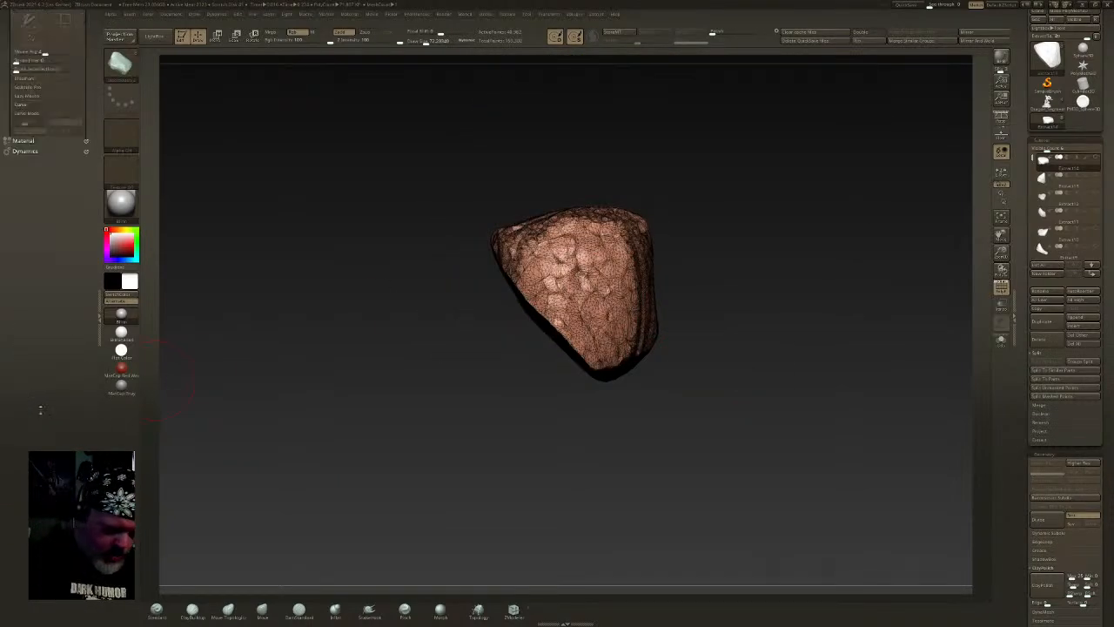
click(29, 218)
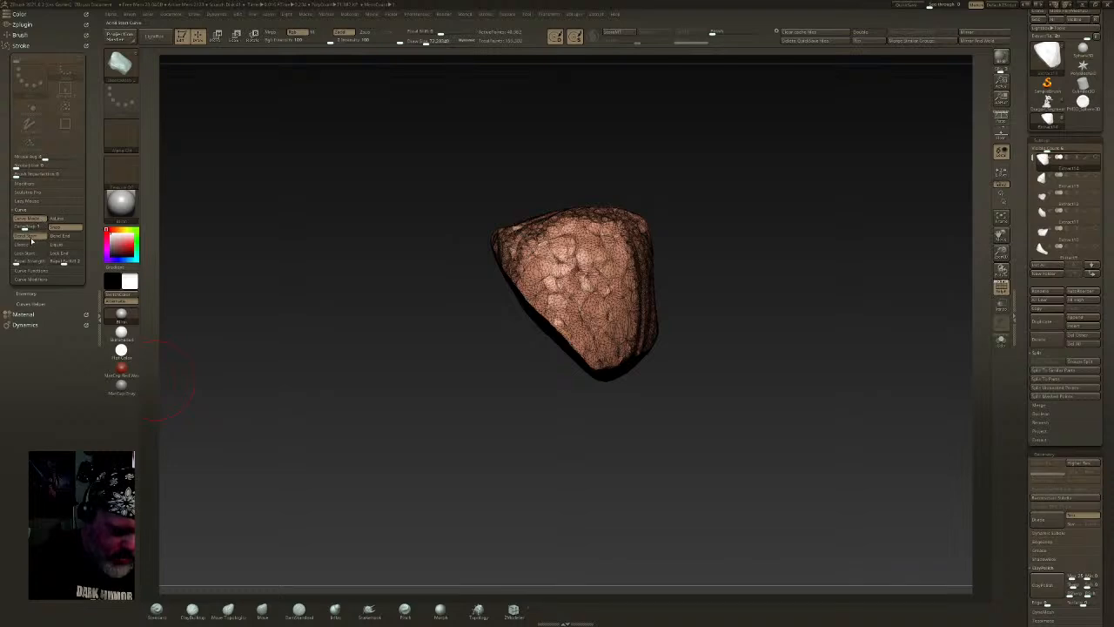
click(35, 279)
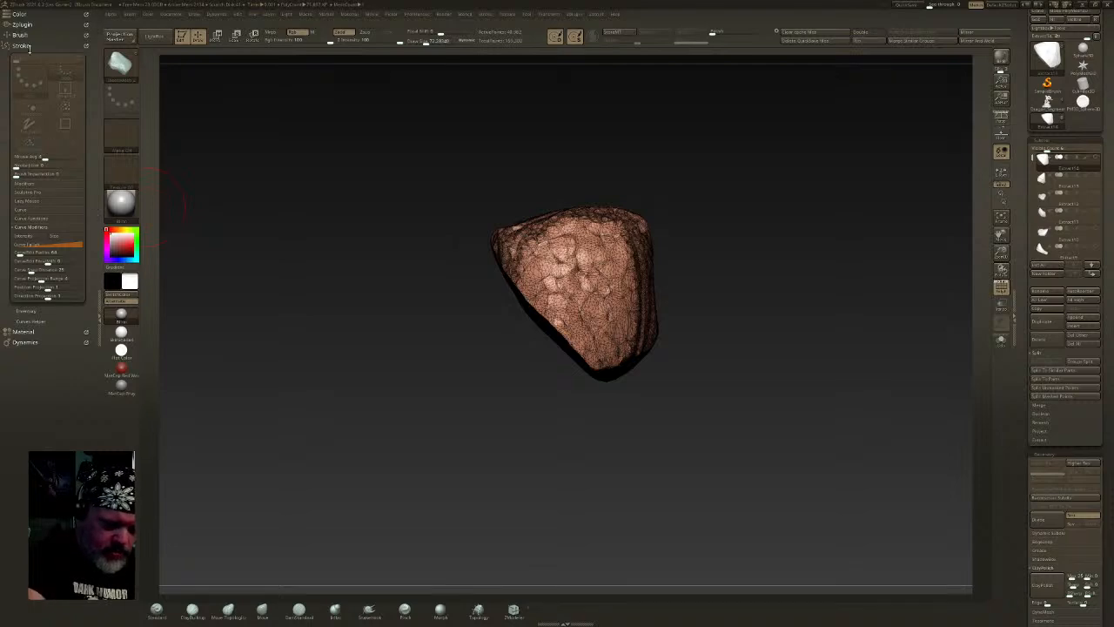
- Adjust the new brush's MultiMesh modifiers, testing them with a curved row of stones beside the stone and undoing the row
click(21, 36)
drag(74, 347, 71, 305)
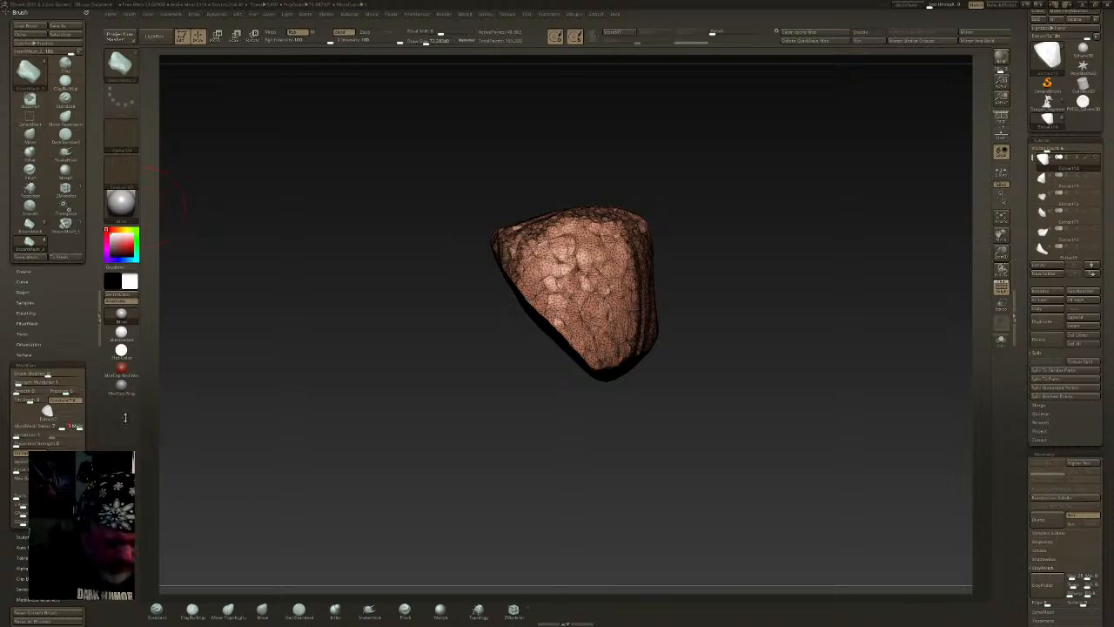
drag(697, 501, 678, 504)
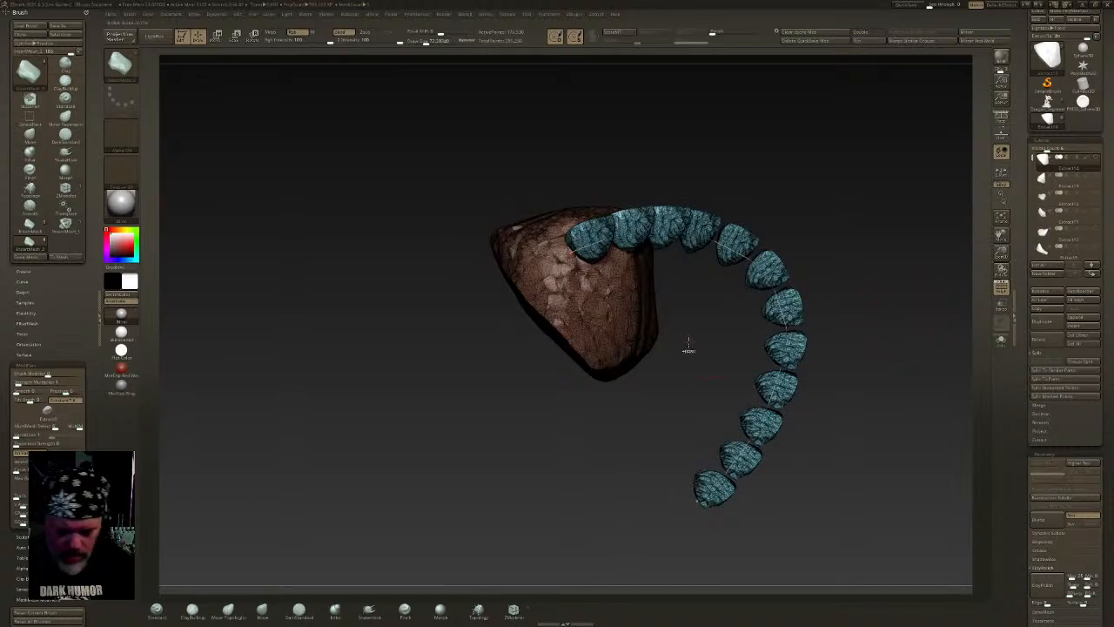
key(ctrl+z)
click(54, 427)
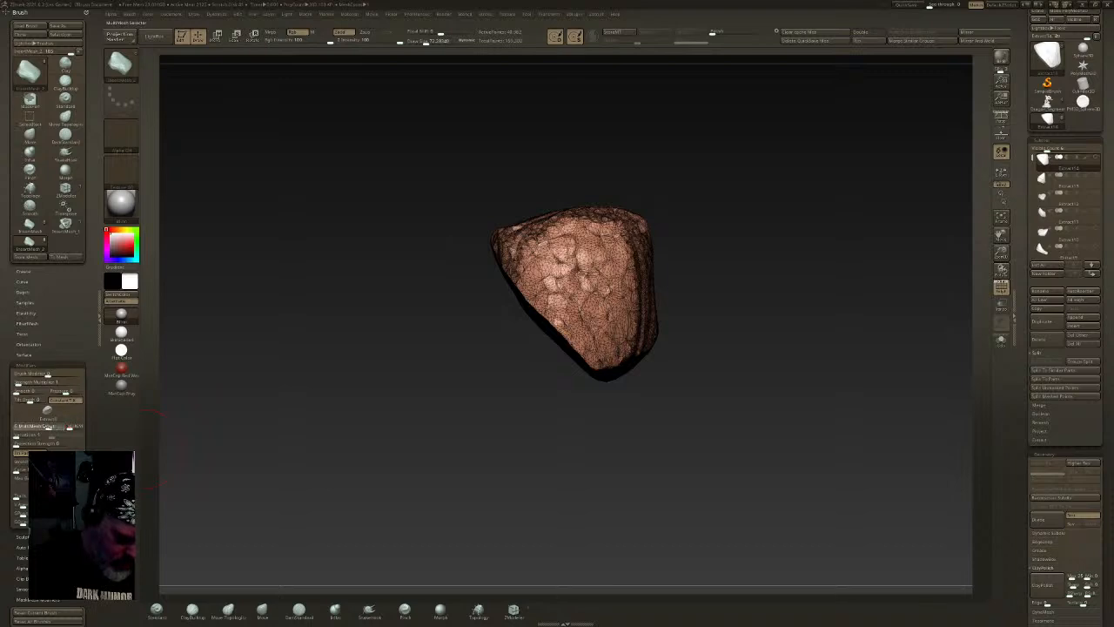
- Change the MultiMesh Select setting, try a long curved row of stones around the stone, and undo the row
click(35, 425)
drag(871, 259, 618, 496)
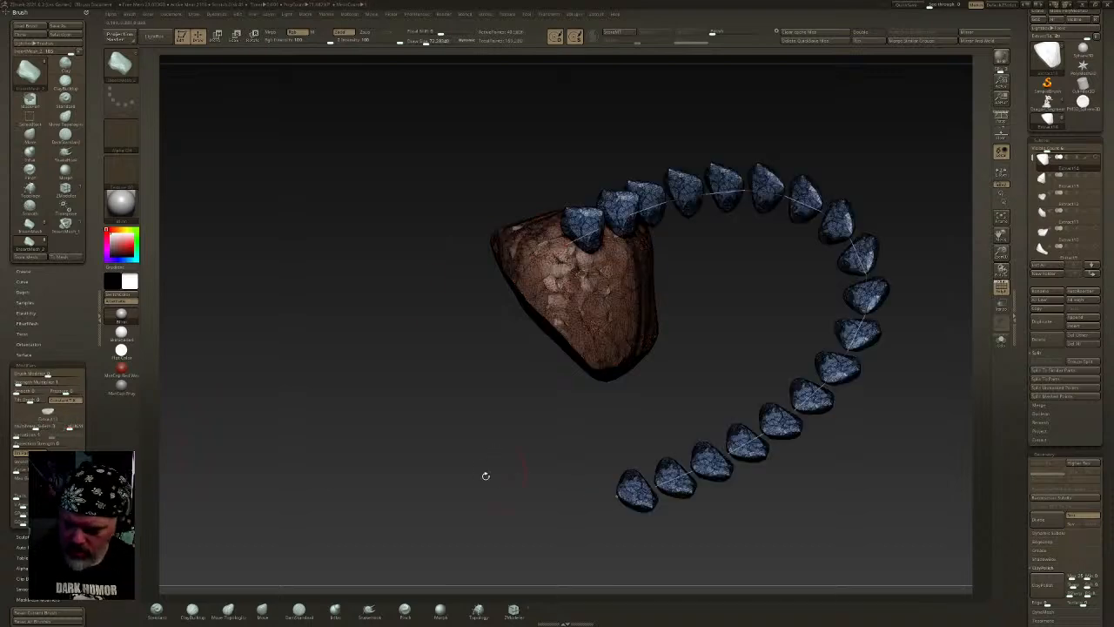
key(ctrl+z)
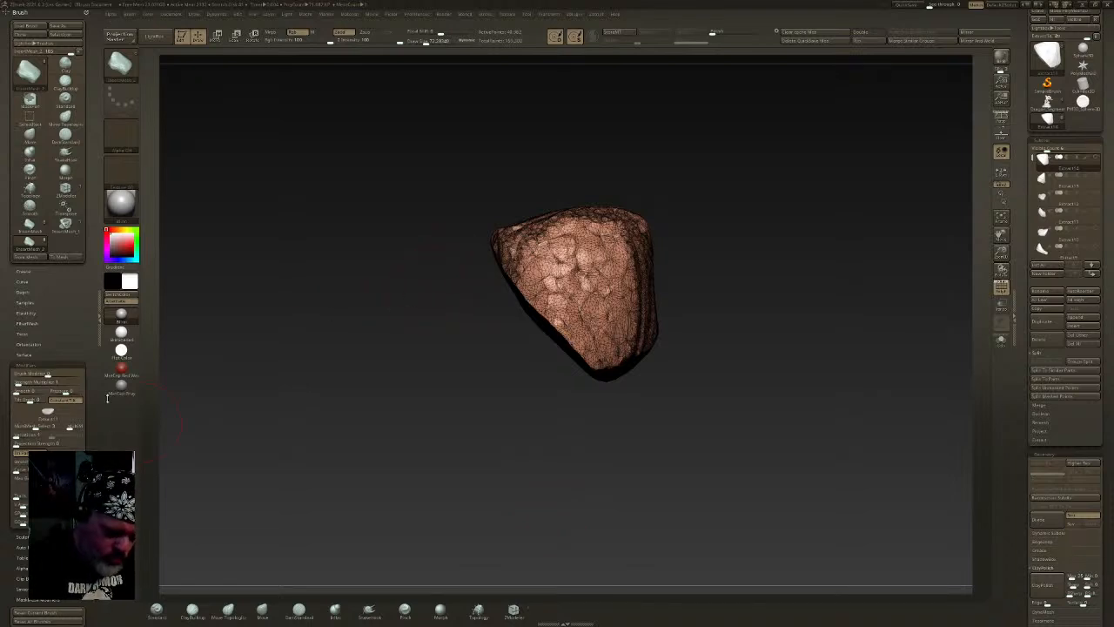
- Turn off Tri Parts in the brush modifiers and Curve Mode in the stroke settings, and return to the round base
scroll(89, 422, down, 5)
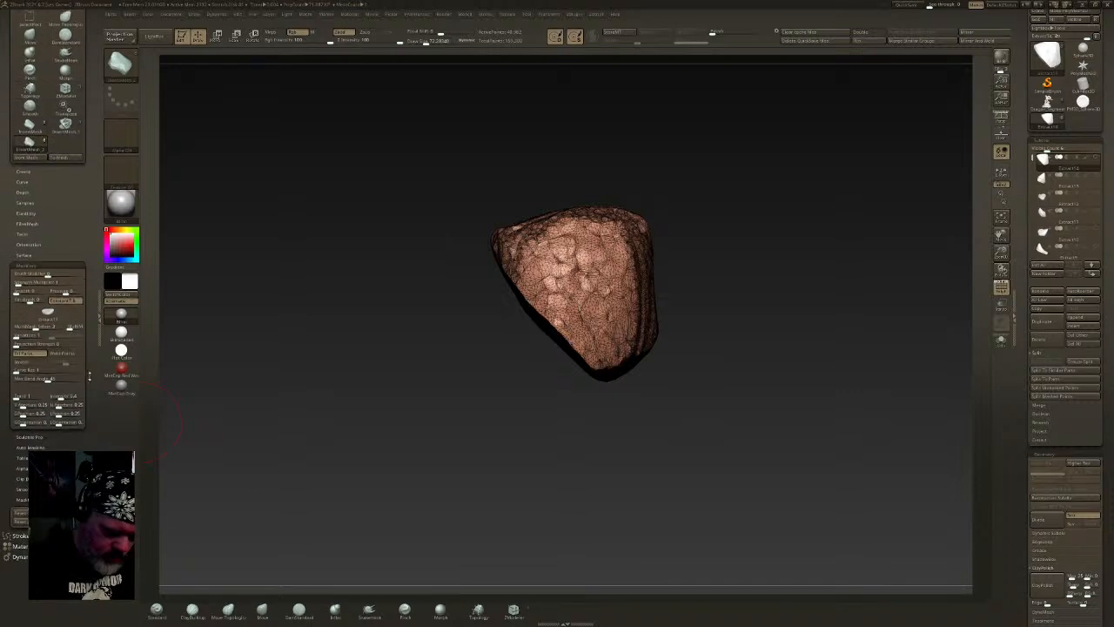
scroll(88, 428, down, 1)
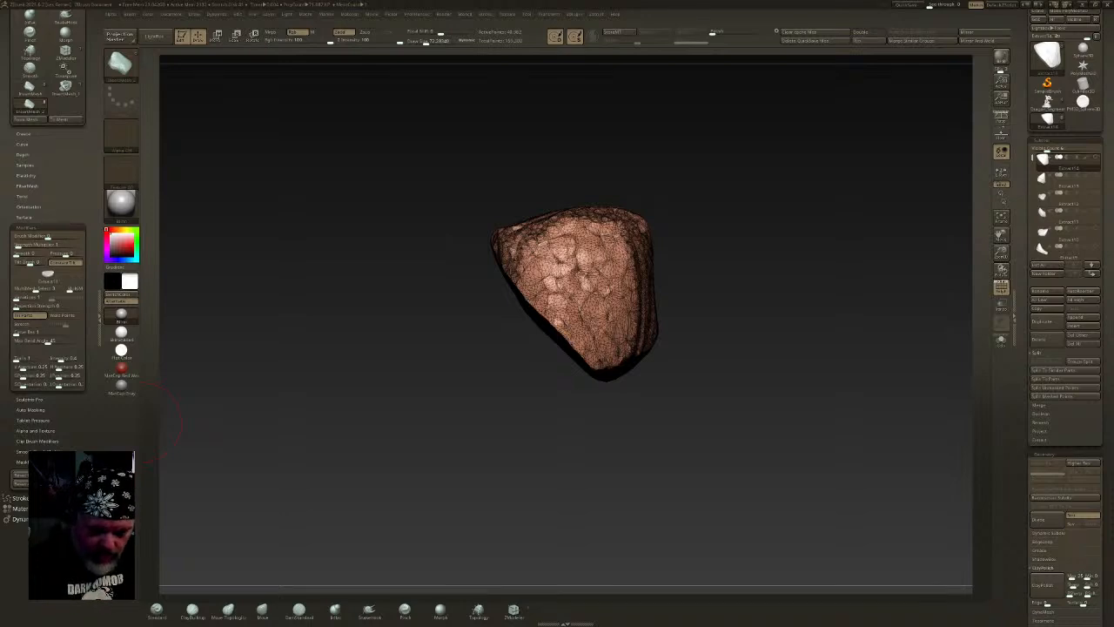
click(34, 318)
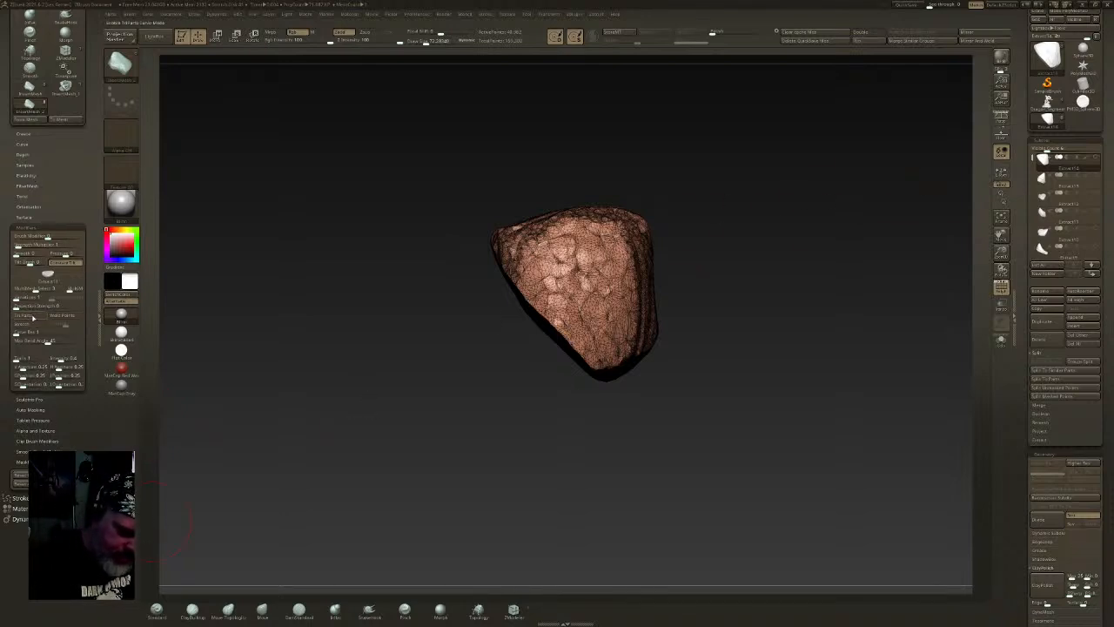
drag(75, 424, 47, 361)
click(40, 373)
drag(54, 154, 60, 229)
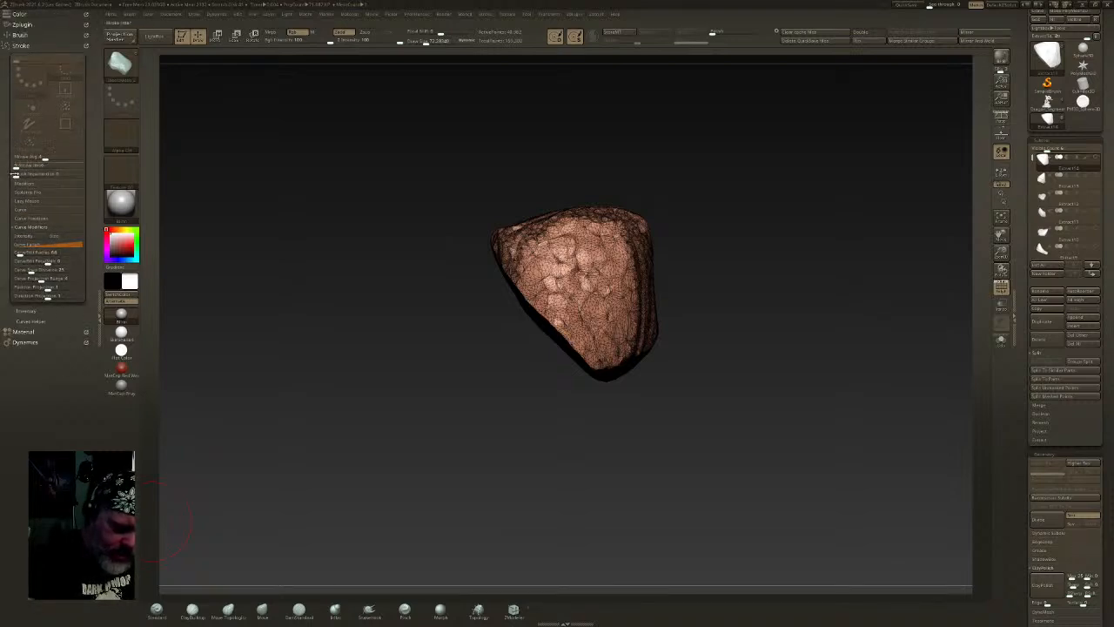
click(31, 218)
click(24, 210)
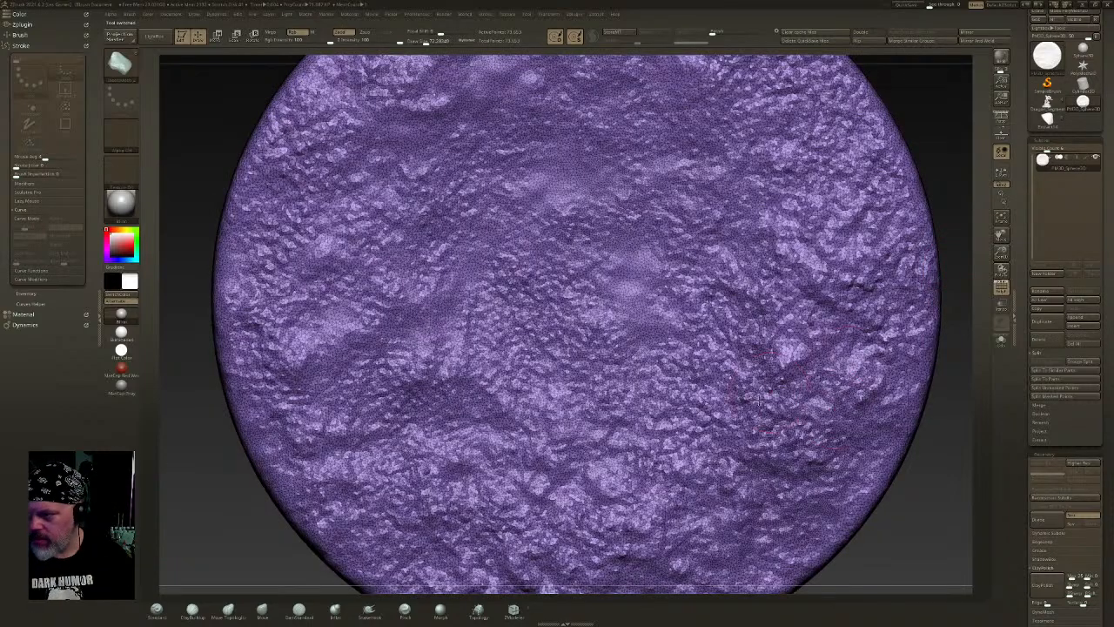
- Insert two large upright stones at the back of the round base and one near its front, undoing misplaced attempts
mouse_move(759, 398)
ctrl+right_down()
mouse_move(781, 345)
mouse_move(705, 363)
mouse_move(684, 390)
ctrl+right_up()
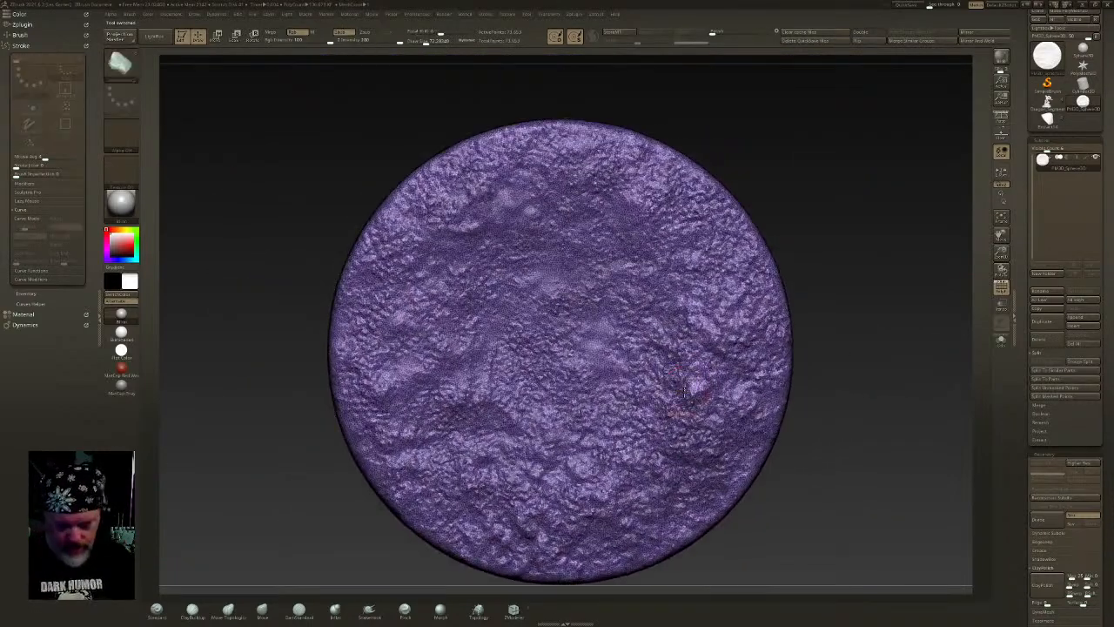
drag(531, 210, 594, 253)
right_drag(627, 339, 622, 227)
drag(566, 211, 612, 272)
key(ctrl+z)
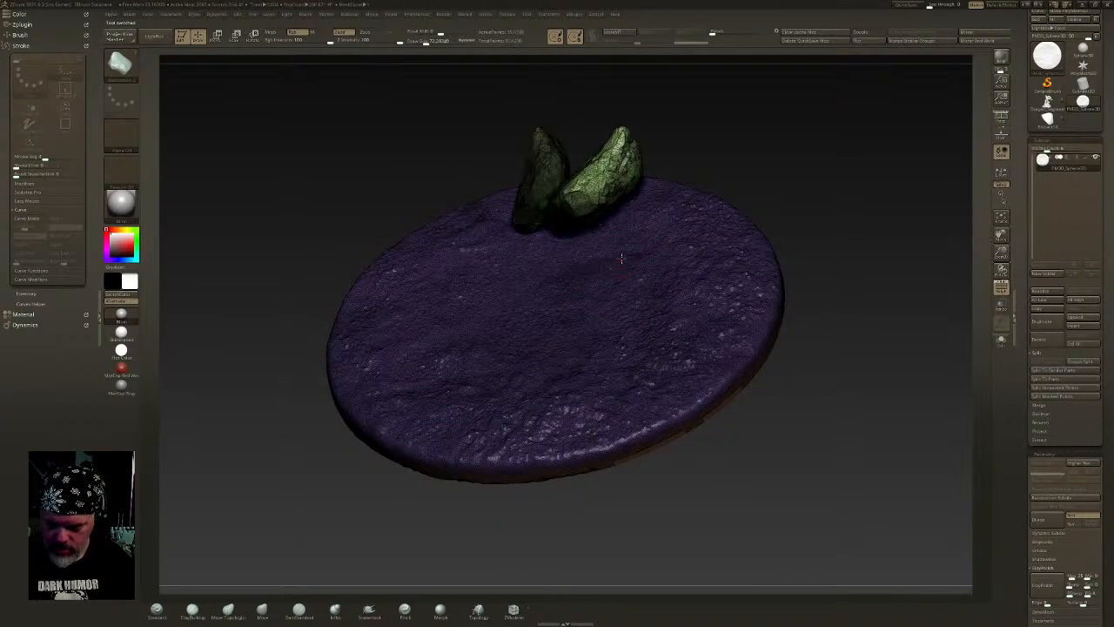
right_drag(615, 268, 652, 223)
drag(652, 223, 640, 252)
key(ctrl+z)
drag(610, 403, 664, 372)
- Pick another stone from the multi-mesh brush and insert small copies around the feet of the large back stones
key(m)
click(695, 355)
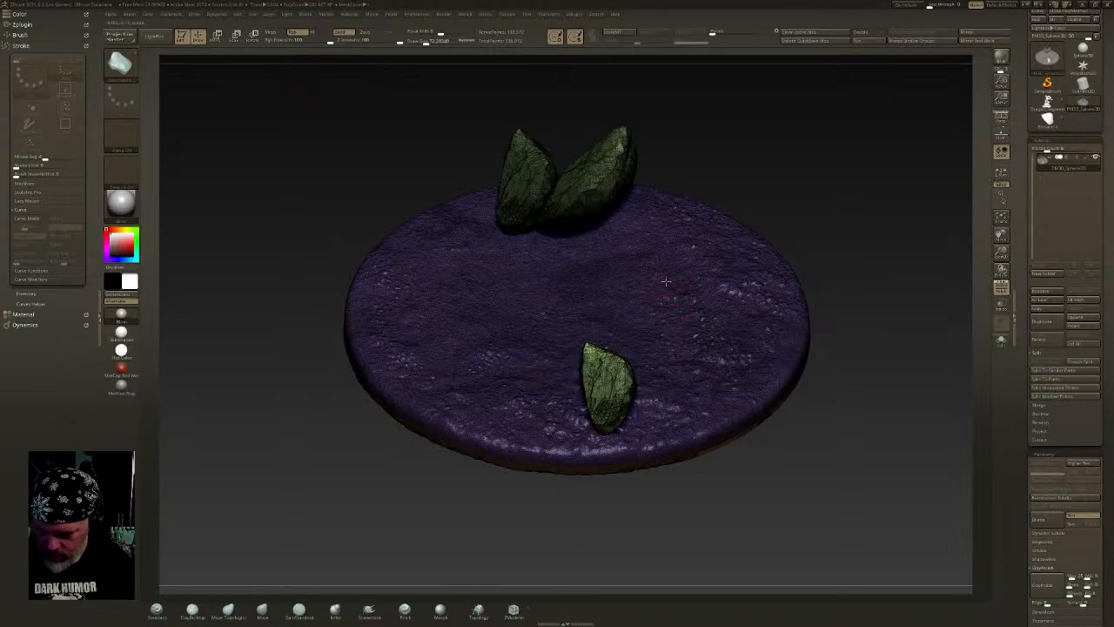
drag(627, 244, 591, 245)
drag(528, 227, 501, 240)
drag(489, 193, 502, 209)
right_drag(509, 203, 594, 292)
drag(478, 251, 490, 270)
- Insert a flat stone above the back stones, lower it to rest on them, and clear the mask
right_drag(731, 239, 671, 209)
drag(606, 183, 617, 192)
key(w)
right_drag(625, 180, 601, 175)
alt+click(587, 88)
drag(584, 182, 584, 215)
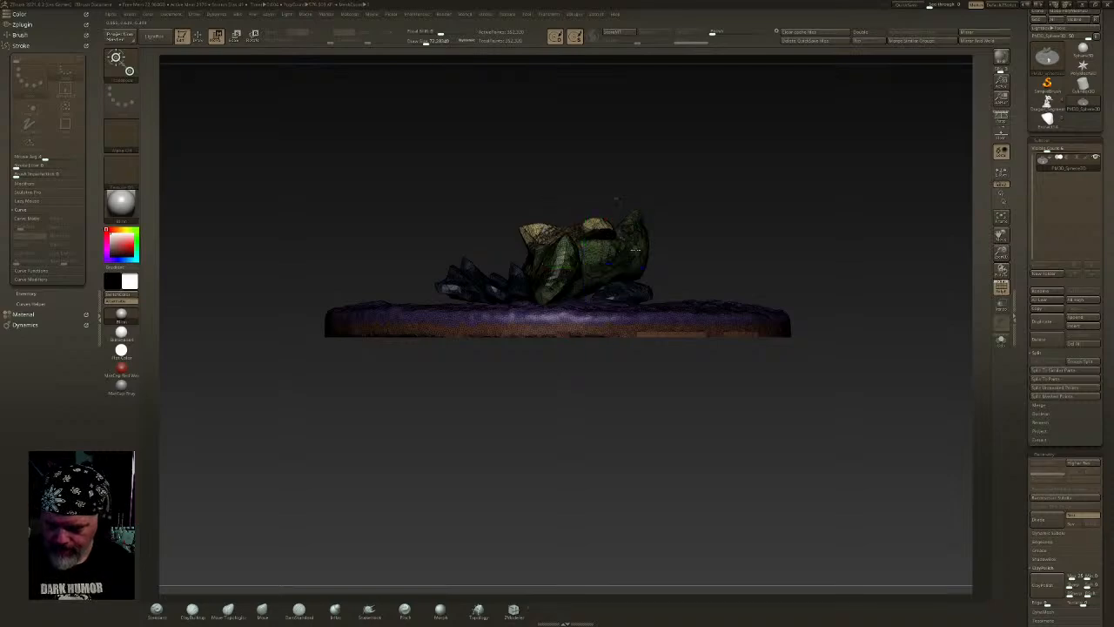
right_drag(634, 232, 642, 306)
drag(631, 316, 601, 286)
key(q)
right_drag(698, 296, 670, 287)
alt+right_drag(670, 288, 625, 265)
ctrl+drag(805, 235, 823, 251)
- Insert a stone to the right of the back cluster, and pick another shape for large stones on both sides
drag(646, 248, 713, 291)
key(m)
click(688, 329)
drag(407, 344, 427, 306)
key(ctrl+z)
key(ctrl+z)
right_drag(424, 306, 435, 320)
drag(493, 327, 484, 321)
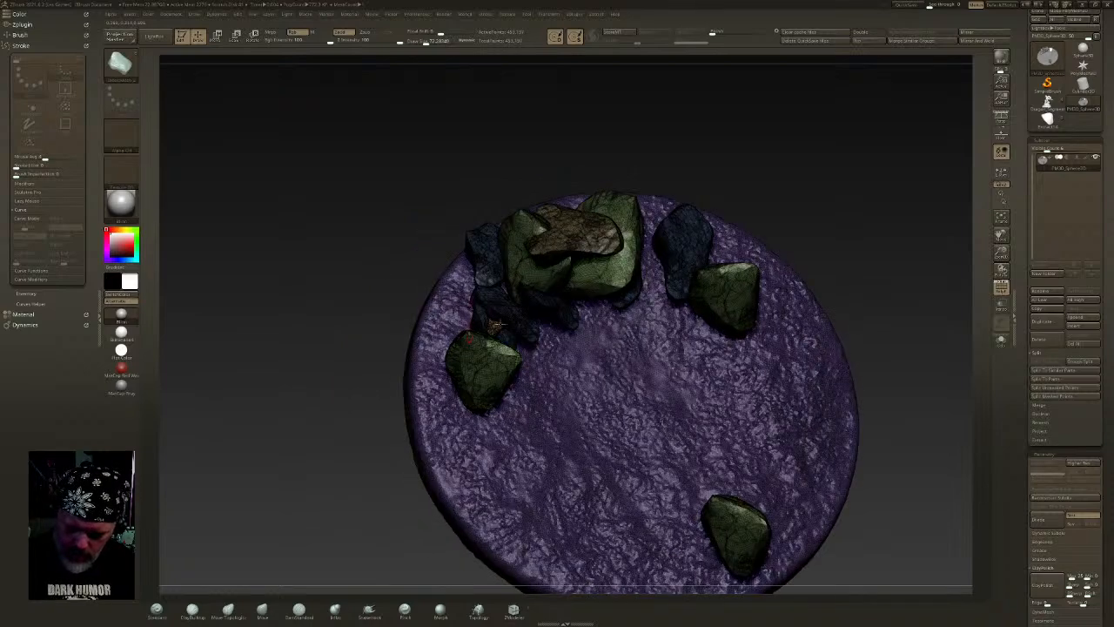
- Insert a second large stone next to the ones on the base's left and right sides
right_drag(484, 320, 495, 325)
drag(447, 318, 519, 332)
right_drag(472, 317, 629, 289)
drag(757, 340, 792, 381)
right_drag(801, 379, 780, 365)
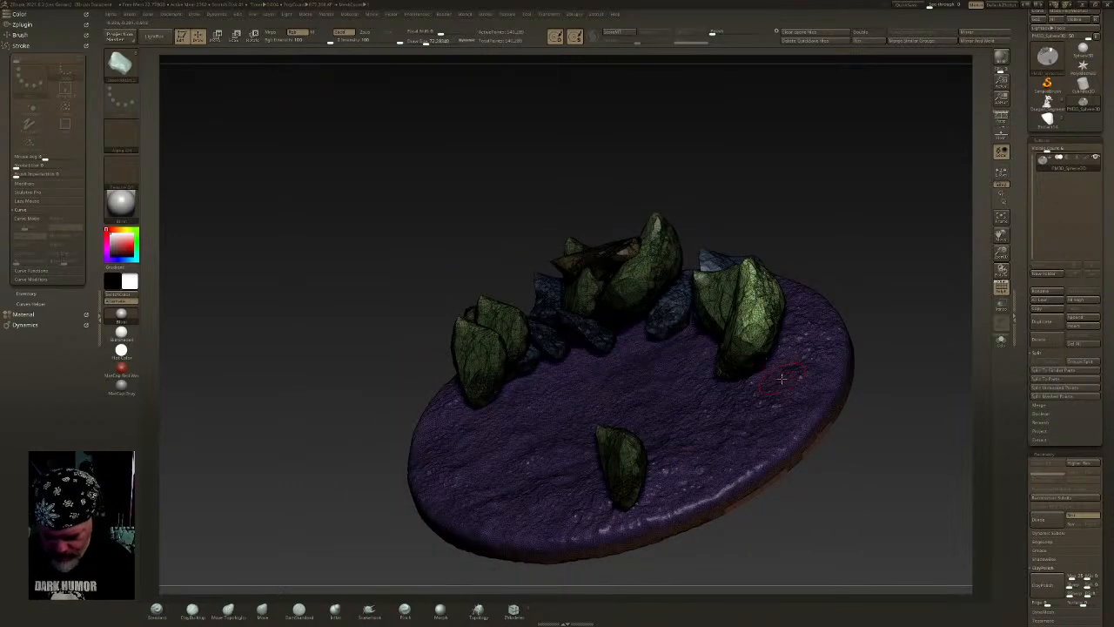
- Pick further stone shapes and insert a cluster of smaller stones along the right edge of the base
key(m)
click(800, 406)
drag(771, 388, 737, 434)
key(m)
click(873, 402)
right_drag(738, 433, 810, 434)
drag(766, 402, 742, 457)
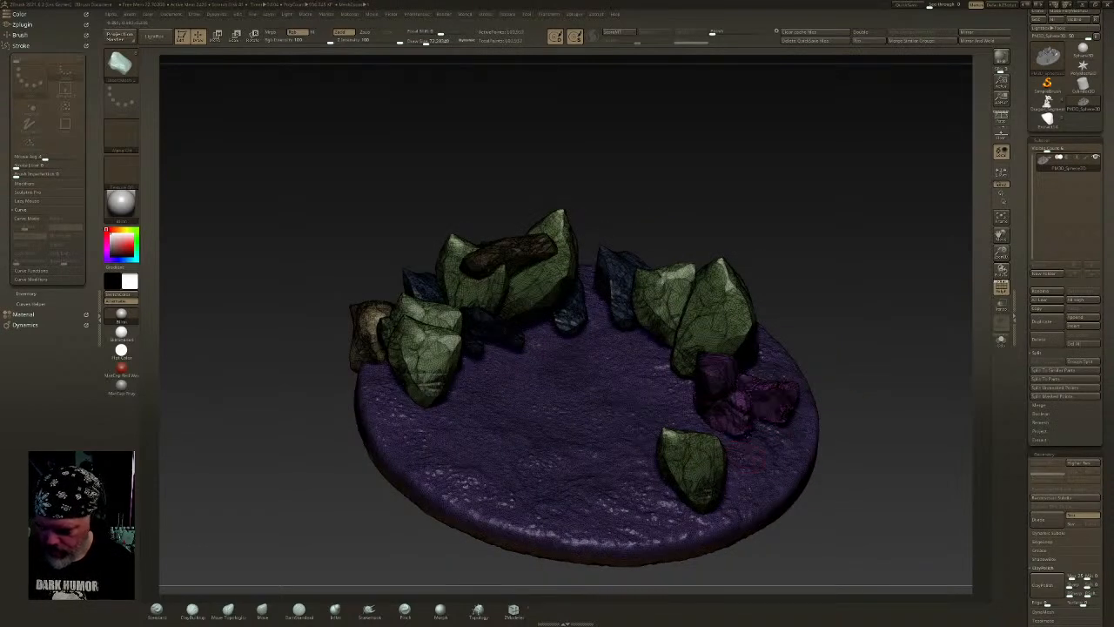
- Insert stones beside the lone front stone and along the base's left edge, picking a smaller shape for the last one
drag(651, 477, 694, 506)
drag(418, 409, 447, 437)
drag(389, 375, 508, 441)
key(m)
click(427, 482)
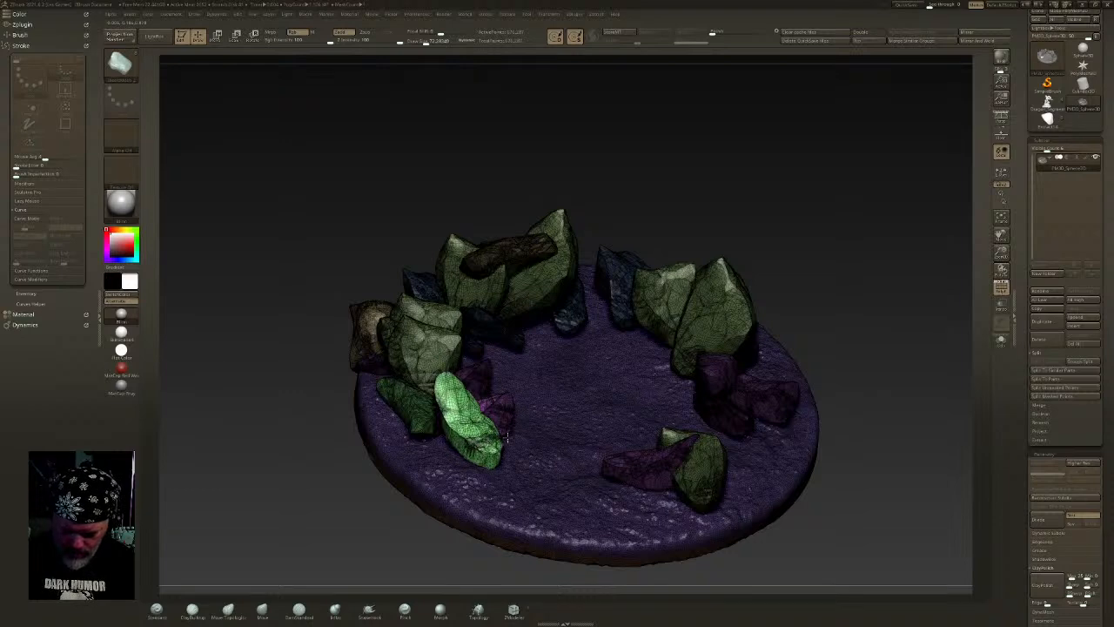
drag(439, 443, 452, 472)
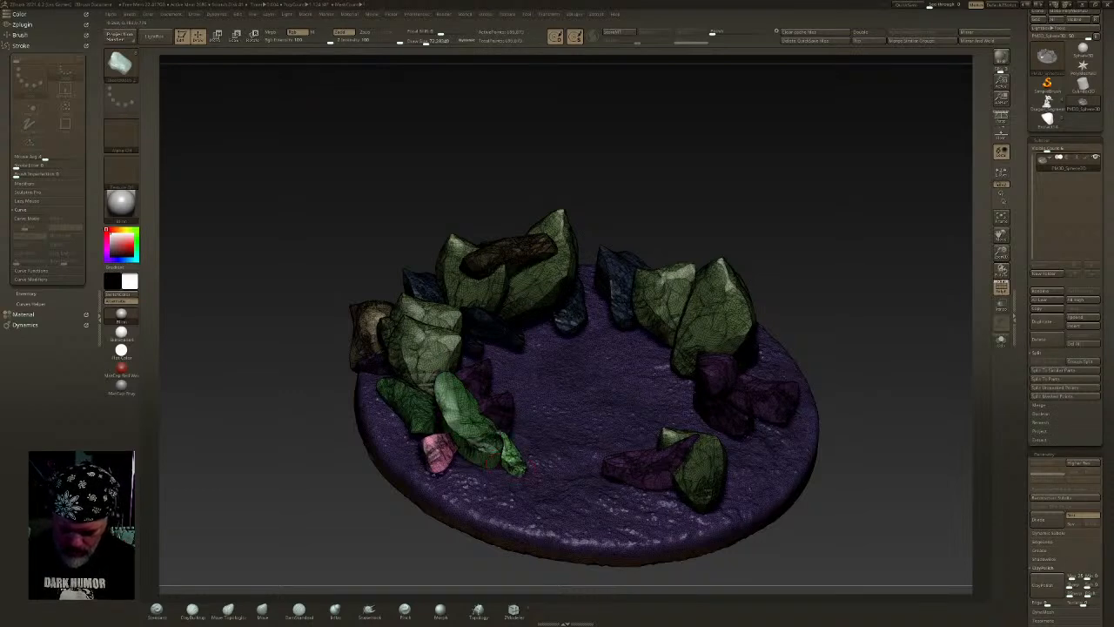
- Fill the front gap with more stones, picking another shape for tall stones at the right and front
drag(529, 464, 533, 484)
drag(470, 457, 486, 486)
drag(619, 483, 643, 526)
key(m)
key(m)
click(732, 508)
drag(737, 442, 764, 477)
drag(572, 479, 628, 513)
- Adjust the tall front stone with the rotate gizmo and turn off the polyframe display
key(r)
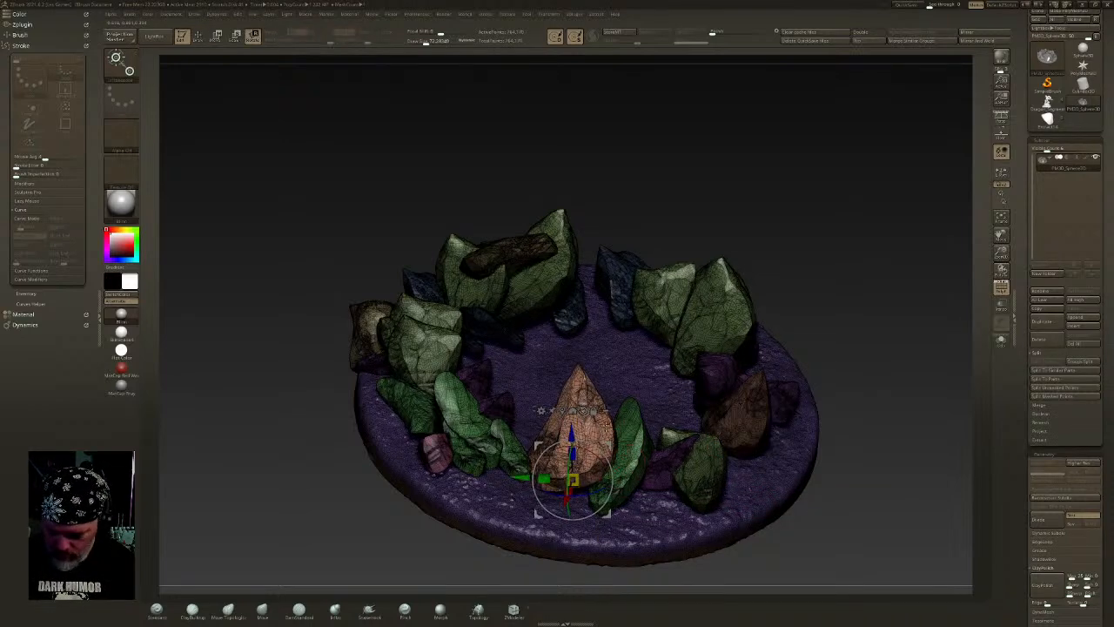
drag(571, 454, 610, 476)
key(w)
right_drag(753, 426, 756, 489)
key(shift+f)
mouse_move(810, 414)
ctrl+right_down()
mouse_move(809, 372)
mouse_move(840, 335)
mouse_move(759, 434)
ctrl+right_up()
- Clear the mask, isolate the base by its polygroup to mask it, and show the stones again
key(q)
ctrl+drag(780, 414, 769, 417)
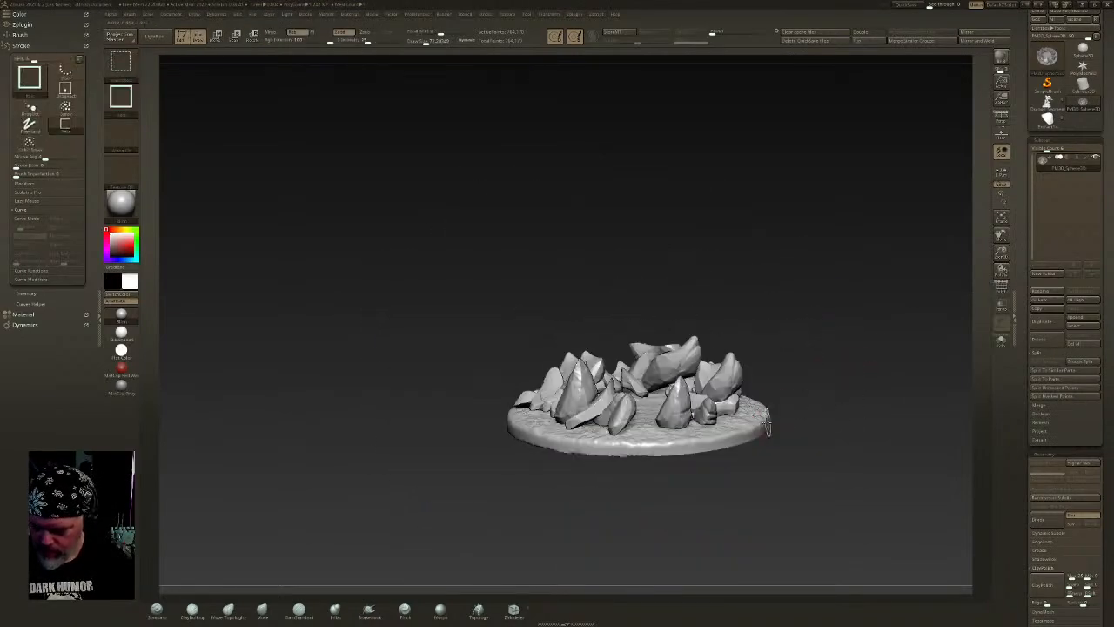
ctrl+shift+click(759, 424)
ctrl+click(814, 403)
ctrl+shift+click(811, 403)
right_drag(810, 403, 811, 365)
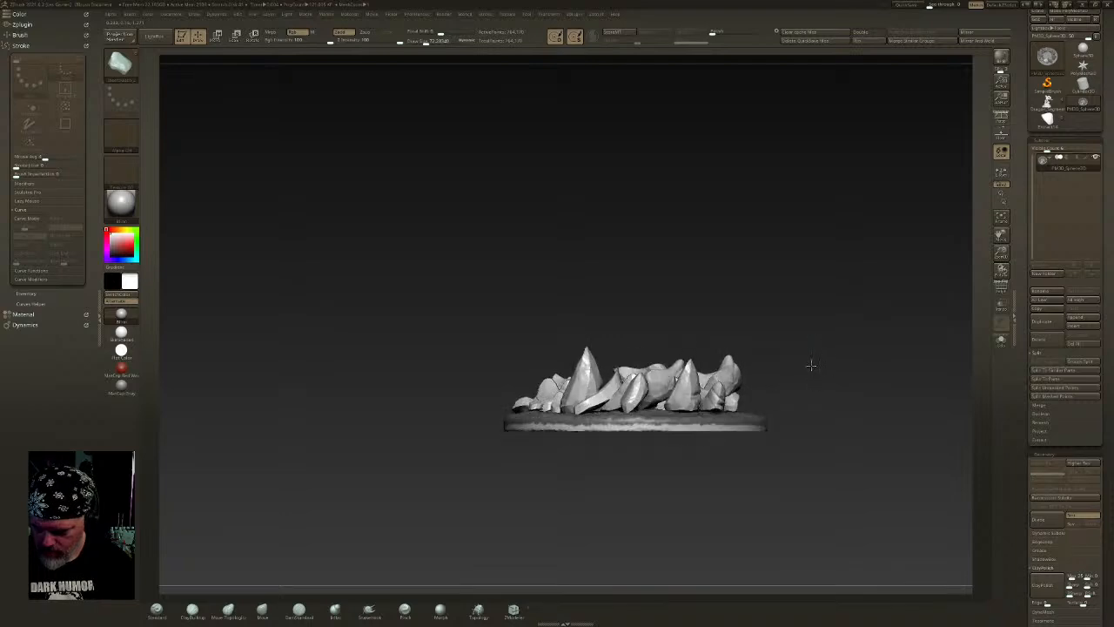
- Isolate the base once more, mask all of it, and unhide the stones, leaving only them editable
ctrl+shift+click(741, 428)
ctrl+shift+click(807, 415)
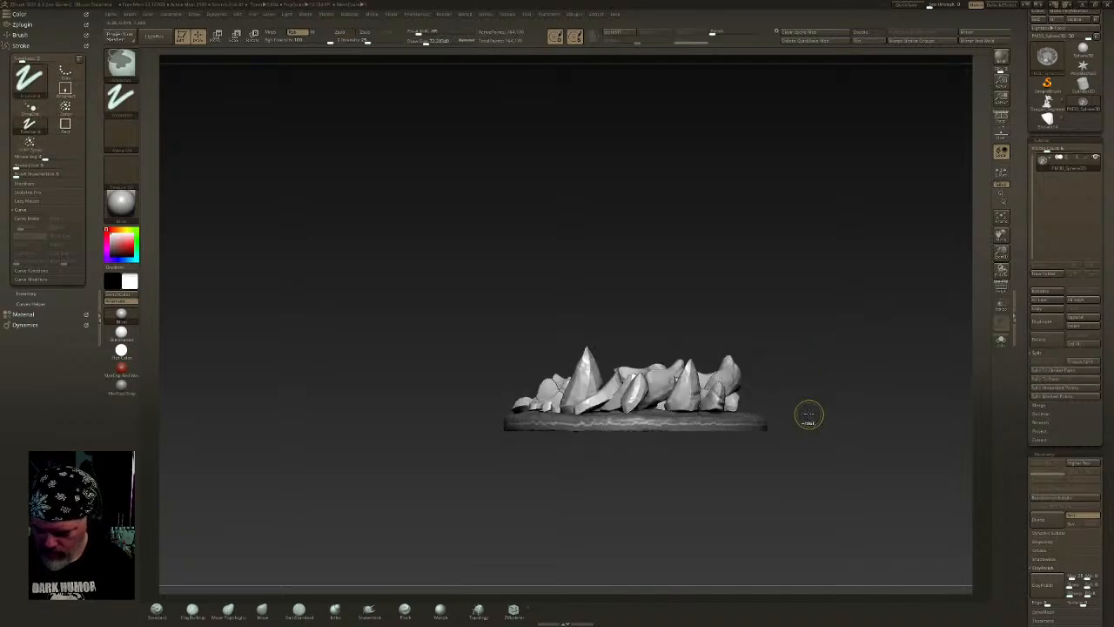
key(ctrl+shift+a)
ctrl+shift+click(752, 420)
ctrl+shift+drag(787, 418, 802, 390)
ctrl+shift+click(751, 427)
ctrl+click(817, 392)
ctrl+shift+click(818, 392)
ctrl+click(822, 388)
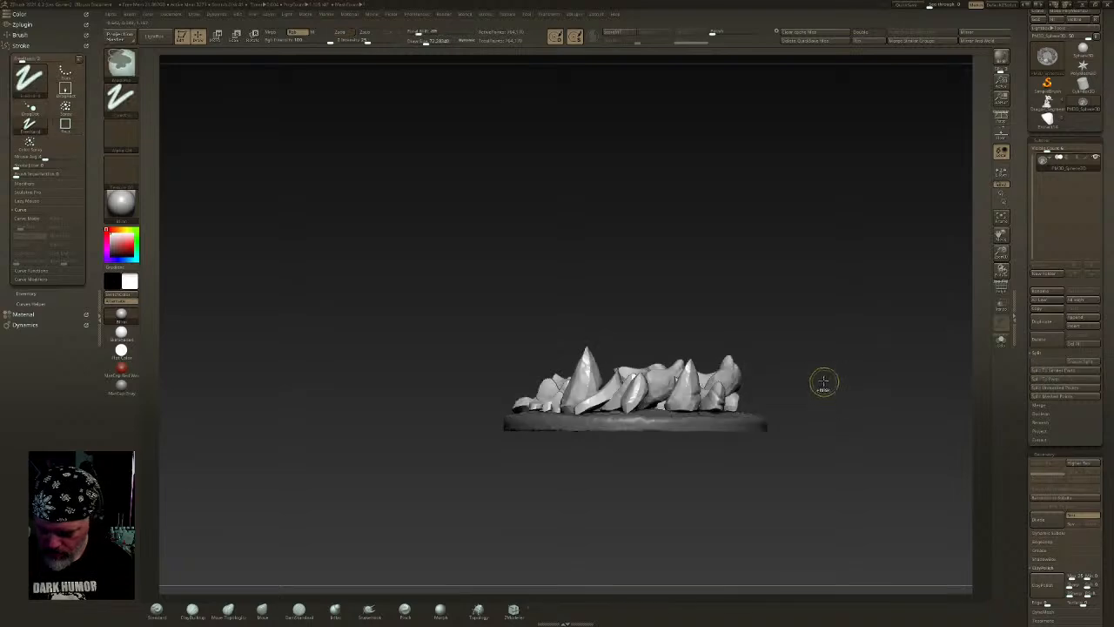
- Move the unmasked stones slightly downward into the base with the gizmo
key(w)
alt+click(593, 346)
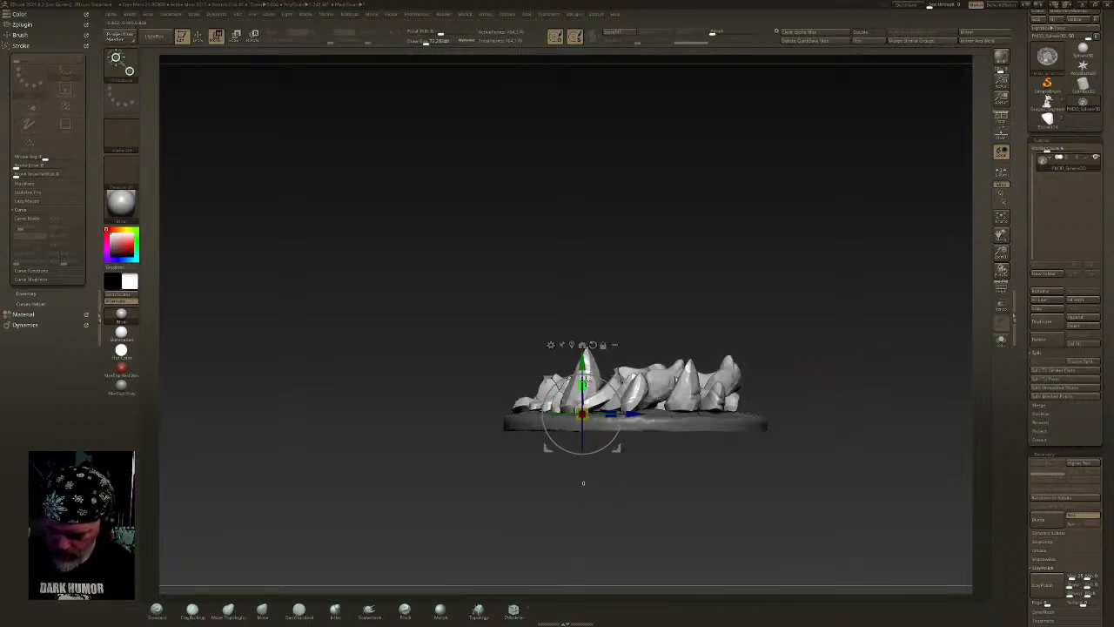
mouse_move(582, 363)
mouse_down()
mouse_move(582, 399)
mouse_move(583, 375)
mouse_up()
- Pull the stones outward and into taller, more pointed shapes around the base with the Move Topological brush
drag(746, 315, 688, 437)
key(q)
click(229, 609)
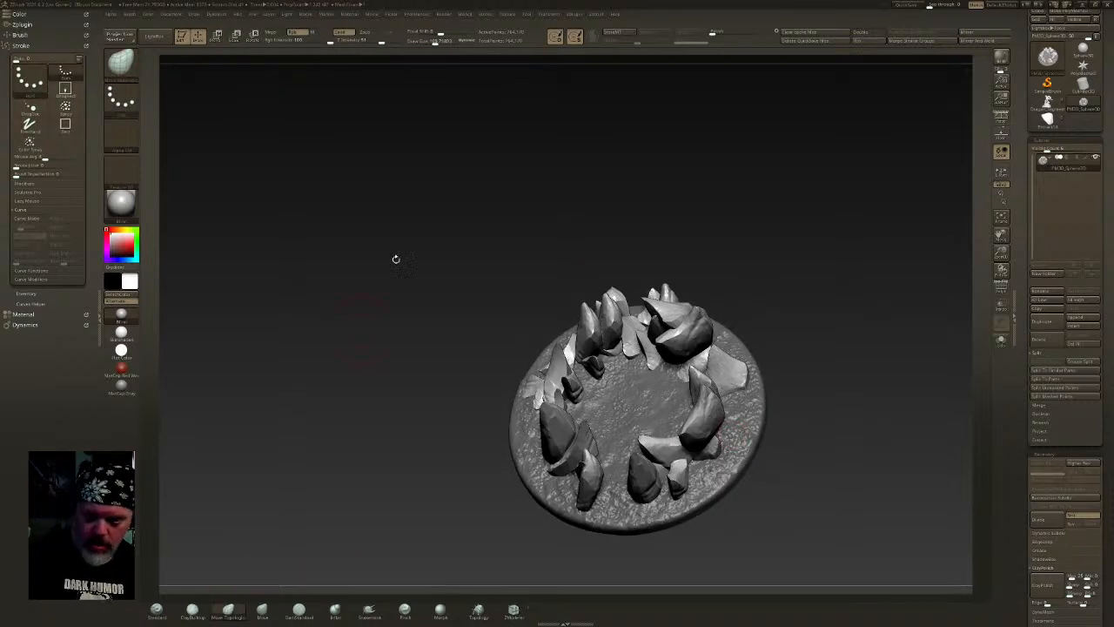
drag(777, 294, 794, 274)
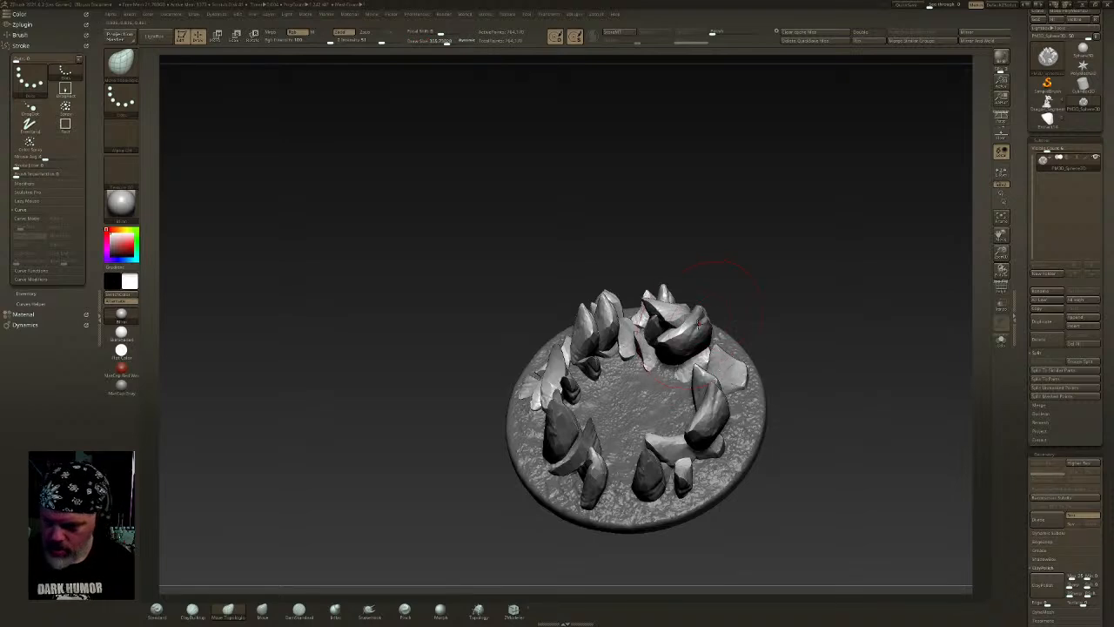
drag(701, 317, 717, 307)
drag(719, 352, 737, 322)
mouse_move(719, 384)
mouse_down()
mouse_move(733, 415)
mouse_move(706, 412)
mouse_move(697, 394)
mouse_up()
right_drag(698, 429, 714, 397)
drag(726, 394, 711, 436)
right_drag(565, 396, 585, 404)
drag(560, 399, 549, 409)
right_drag(554, 425, 532, 435)
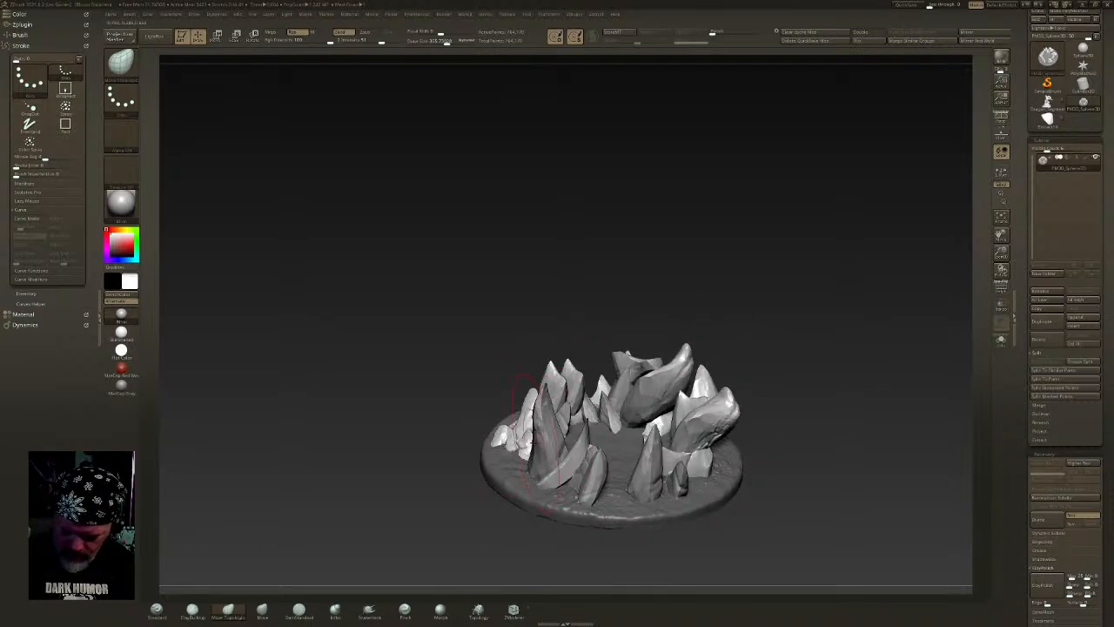
- Reduce the brush size and nudge individual stones along the left side of the base
drag(446, 42, 409, 41)
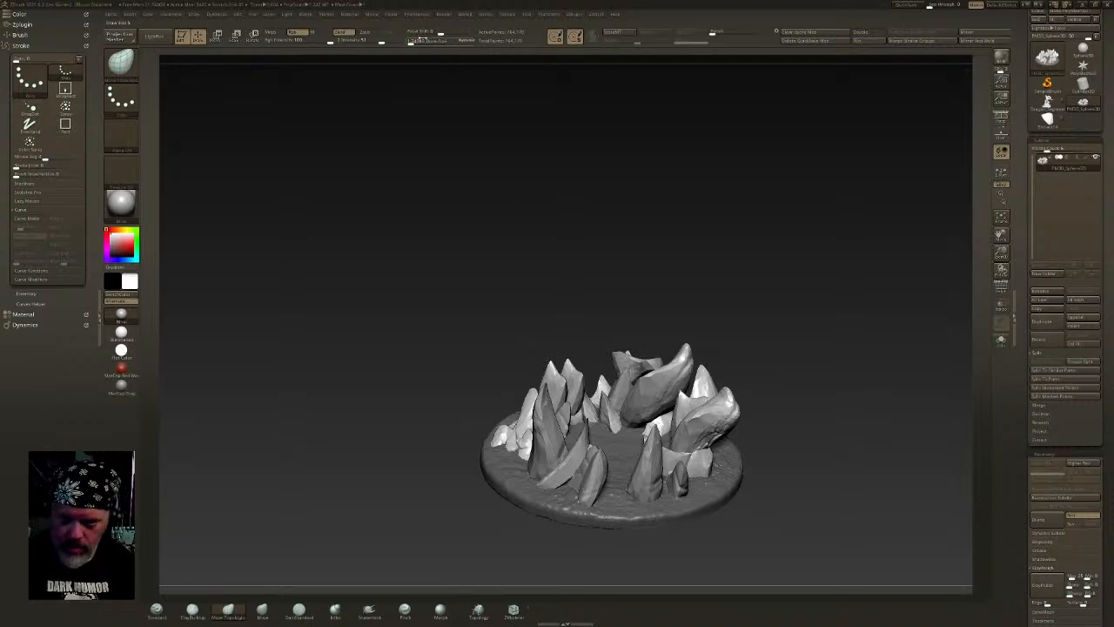
drag(551, 418, 541, 421)
right_drag(542, 421, 544, 473)
drag(513, 369, 497, 365)
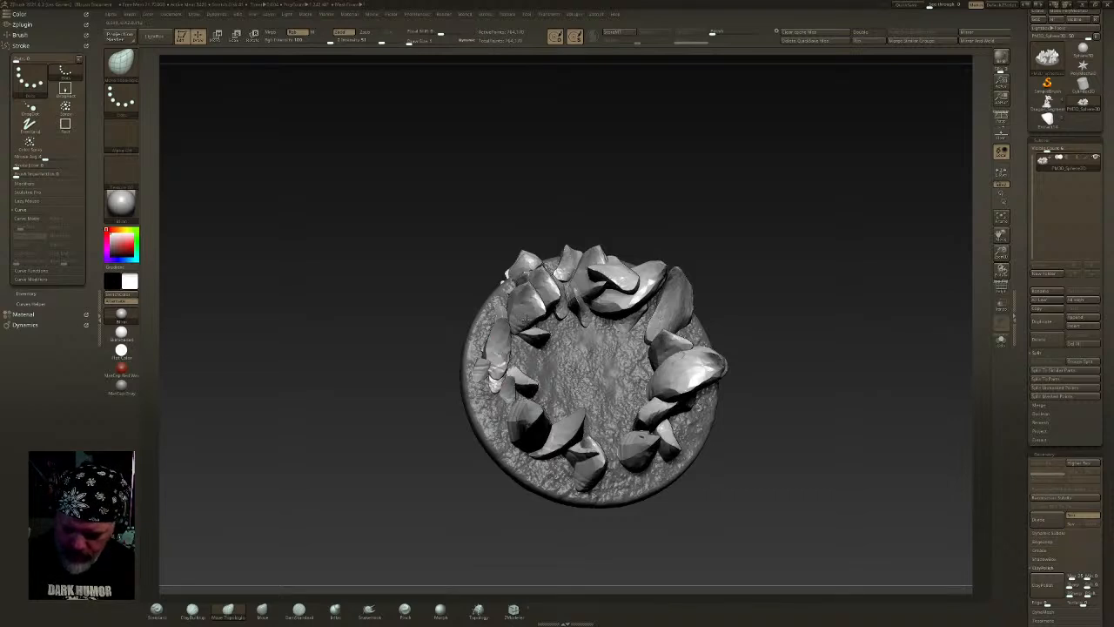
right_drag(526, 392, 523, 335)
drag(518, 320, 523, 297)
- Enlarge the brush and pull the stones further outward and upward from several angles
drag(408, 42, 443, 44)
mouse_move(499, 229)
right_down()
mouse_move(505, 330)
mouse_move(491, 331)
mouse_move(514, 368)
right_up()
drag(454, 277, 429, 288)
right_drag(447, 266, 499, 263)
mouse_move(439, 260)
mouse_down()
mouse_move(455, 254)
mouse_move(423, 256)
mouse_move(453, 221)
mouse_up()
right_drag(492, 233, 409, 303)
mouse_move(425, 396)
right_down()
mouse_move(431, 452)
mouse_move(420, 463)
mouse_move(394, 440)
mouse_move(431, 407)
mouse_move(448, 369)
mouse_move(363, 360)
mouse_move(364, 396)
right_up()
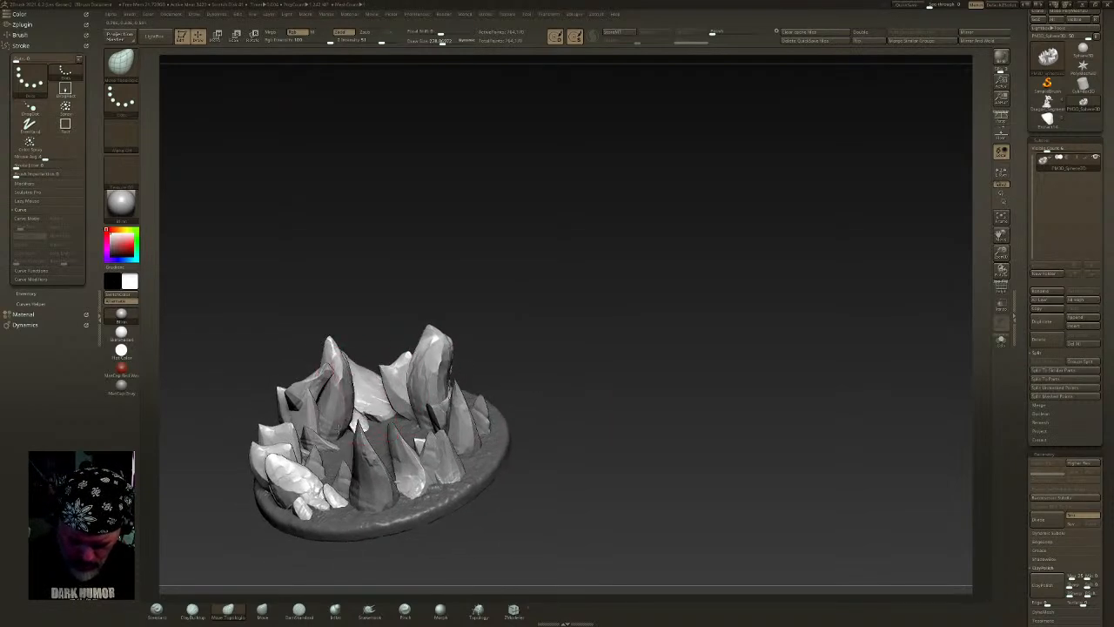
- Invert the mask, isolate the base, and build up a raised ring around its surface with the ClayBuildup brush
right_drag(377, 415, 313, 414)
alt+right_drag(475, 430, 655, 383)
mouse_move(701, 346)
right_down()
mouse_move(732, 381)
mouse_move(766, 383)
mouse_move(841, 356)
mouse_move(794, 349)
mouse_move(703, 386)
mouse_move(696, 379)
mouse_move(788, 319)
mouse_move(778, 360)
mouse_move(738, 333)
right_up()
ctrl+click(736, 331)
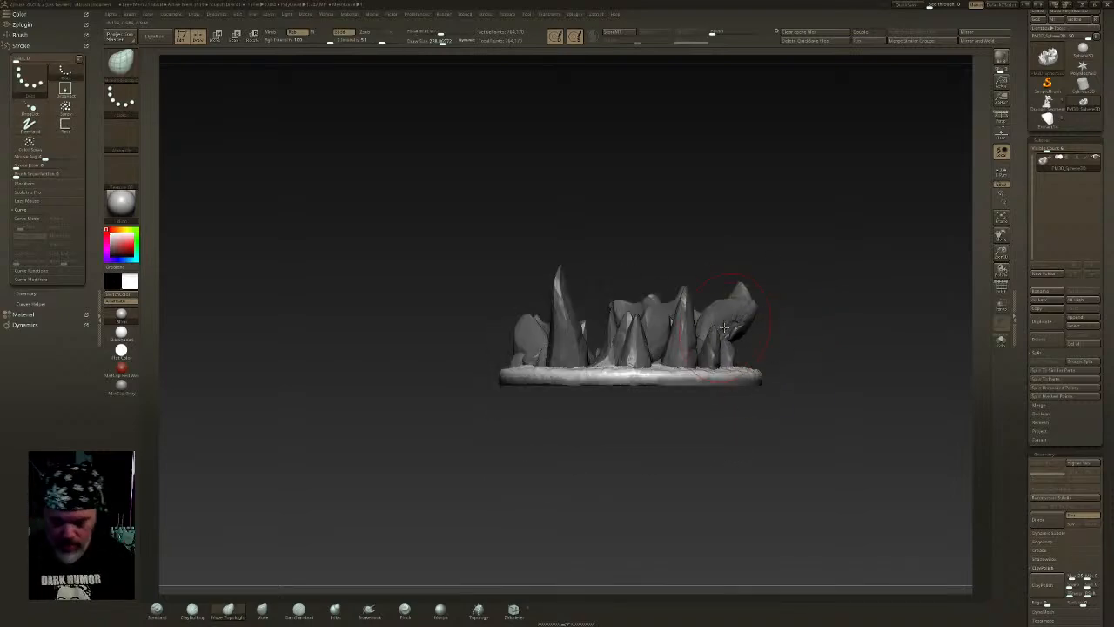
click(192, 611)
right_drag(609, 252, 646, 366)
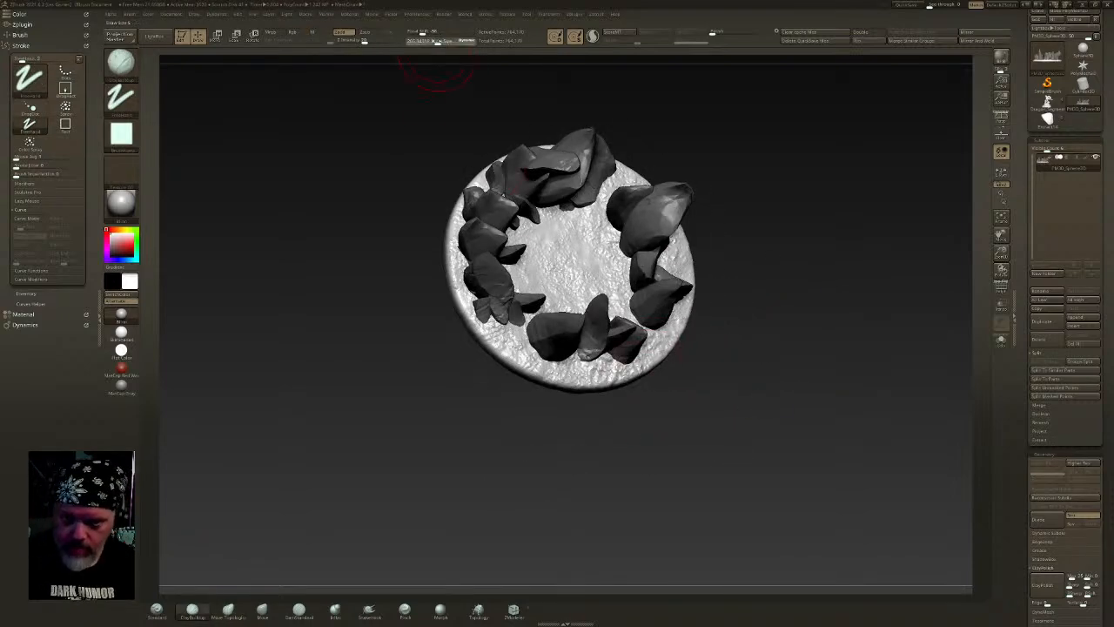
alt+right_drag(601, 191, 637, 275)
ctrl+shift+click(635, 277)
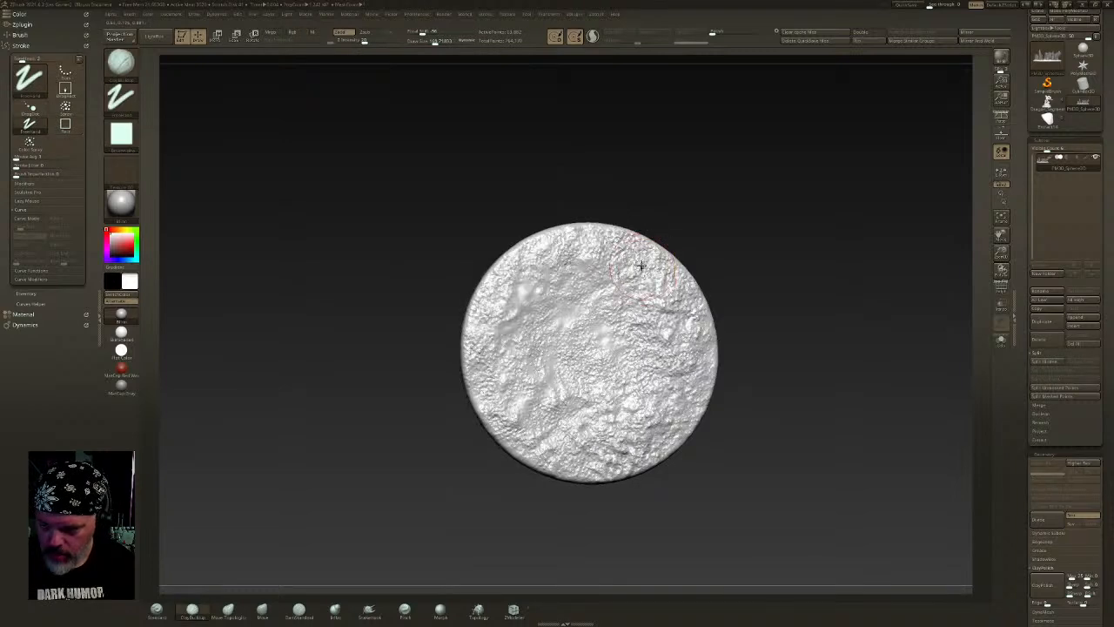
mouse_move(622, 253)
mouse_down()
mouse_move(527, 287)
mouse_move(503, 311)
mouse_move(477, 372)
mouse_move(527, 446)
mouse_move(635, 440)
mouse_move(659, 297)
mouse_up()
- Set the ClayBuildup stroke to Spray and roughen the raised ring on the base
click(121, 96)
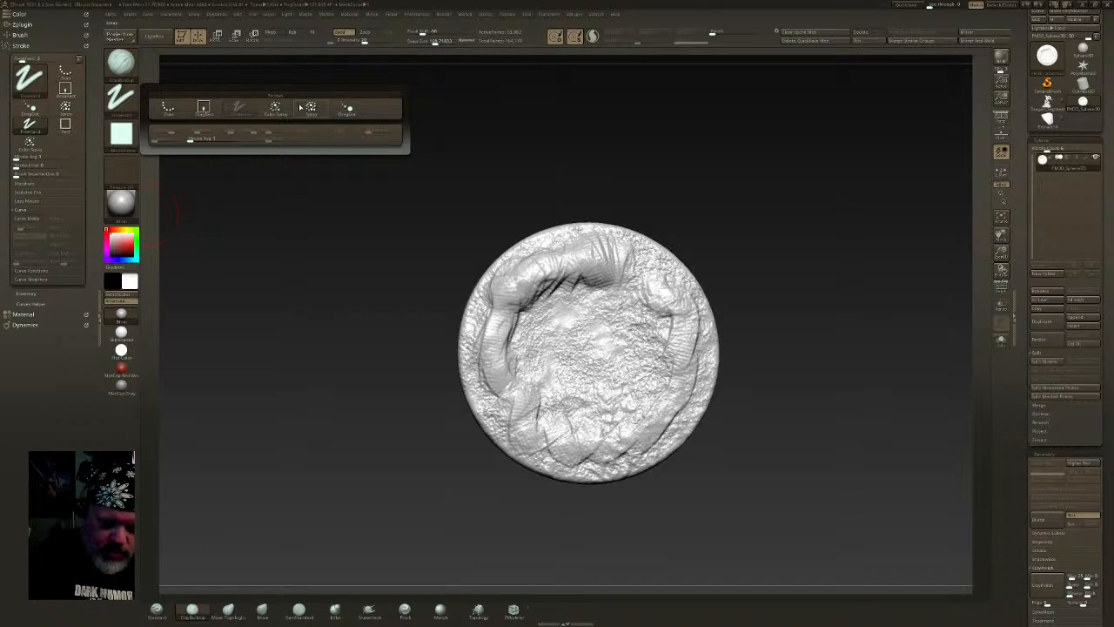
click(121, 96)
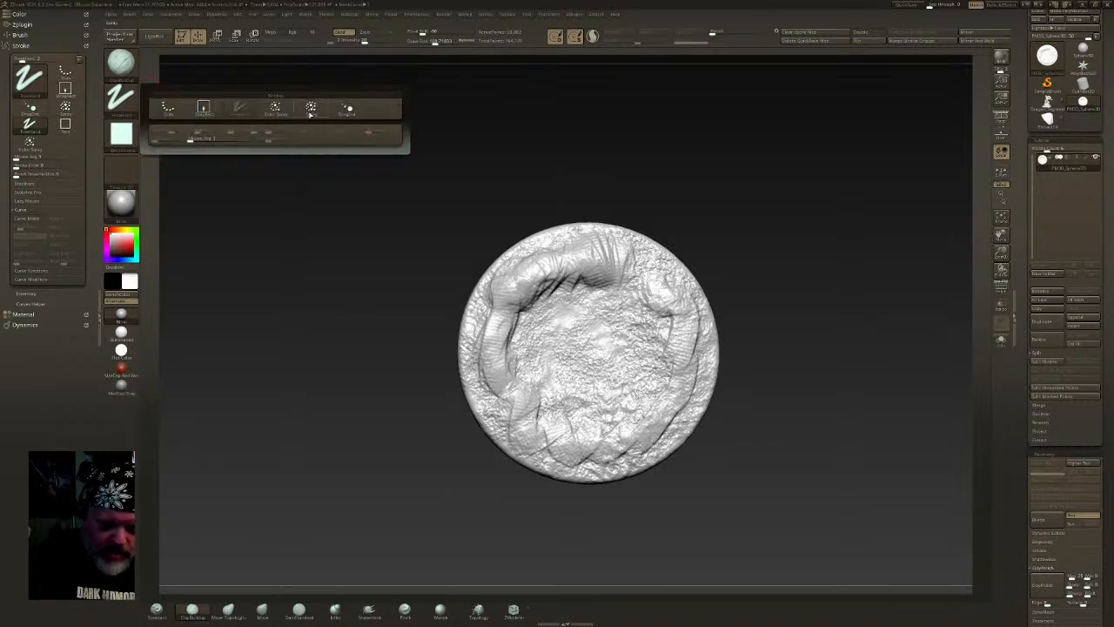
click(307, 113)
mouse_move(599, 261)
mouse_down()
mouse_move(557, 257)
mouse_move(503, 296)
mouse_move(492, 384)
mouse_move(551, 437)
mouse_move(649, 427)
mouse_move(693, 344)
mouse_move(662, 252)
mouse_move(505, 396)
mouse_move(675, 401)
mouse_move(623, 444)
mouse_move(657, 443)
mouse_up()
- Unhide the stones, invert the mask to protect the base, and reshape the stones with the Move Topological brush
ctrl+shift+click(788, 352)
mouse_move(789, 352)
mouse_down()
mouse_move(724, 281)
mouse_move(676, 389)
mouse_move(558, 408)
mouse_move(617, 473)
mouse_move(659, 377)
mouse_move(676, 295)
mouse_move(718, 309)
mouse_move(570, 213)
mouse_move(588, 214)
mouse_move(608, 348)
mouse_move(655, 281)
mouse_move(725, 305)
mouse_move(707, 302)
mouse_up()
ctrl+click(737, 303)
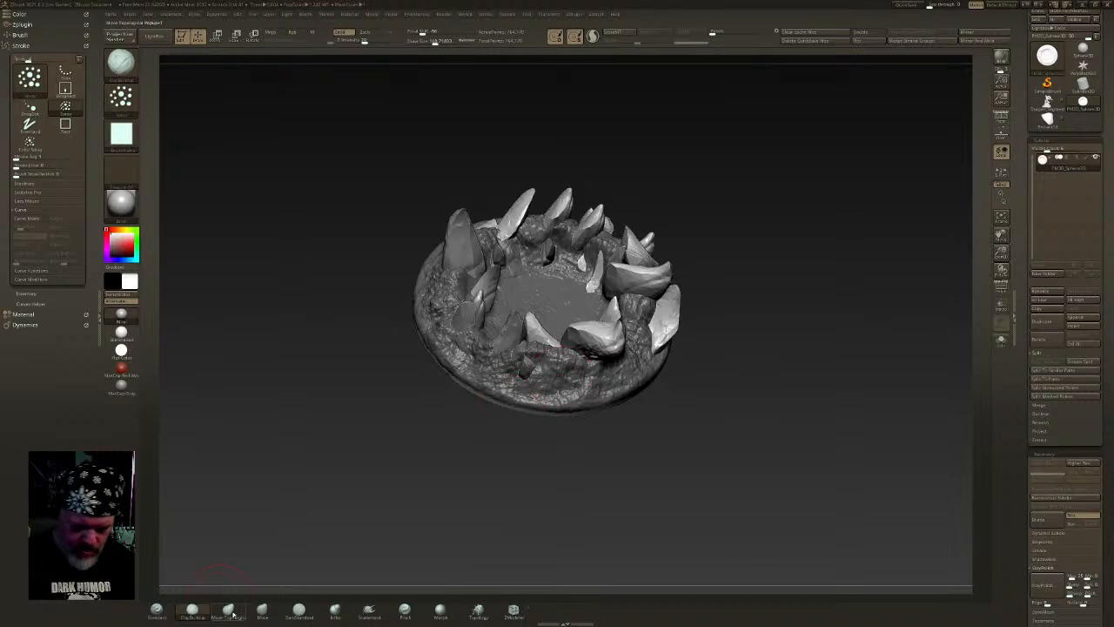
click(229, 613)
mouse_move(457, 109)
mouse_down()
mouse_move(580, 145)
mouse_move(592, 268)
mouse_up()
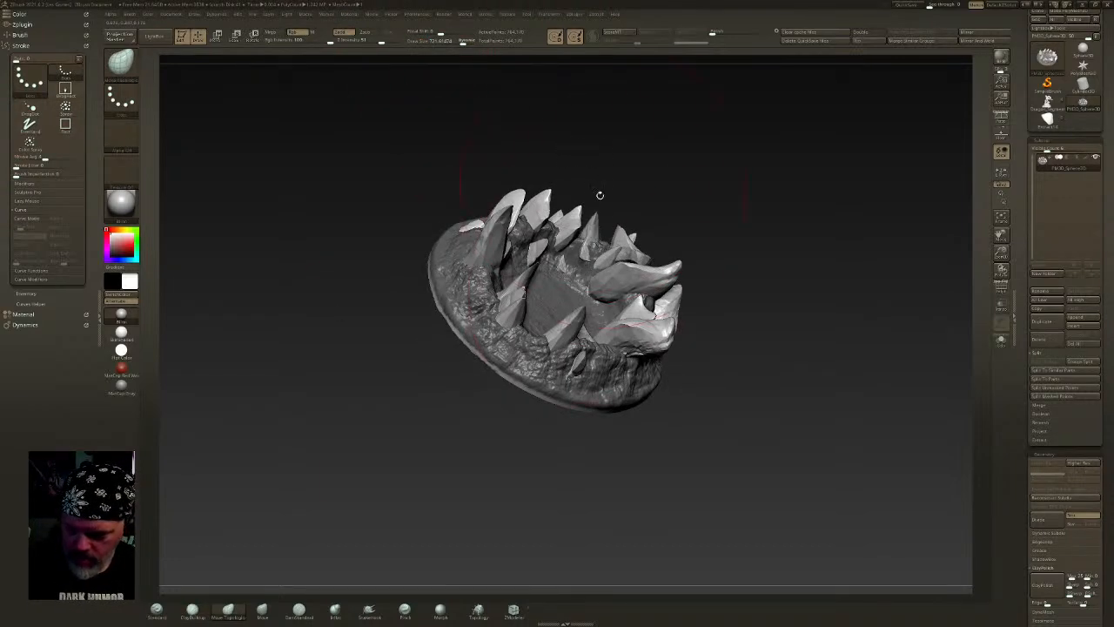
- Bend and reposition the stones around the ring with the Move Topological brush, working from several angles
drag(603, 184, 579, 270)
drag(600, 370, 559, 312)
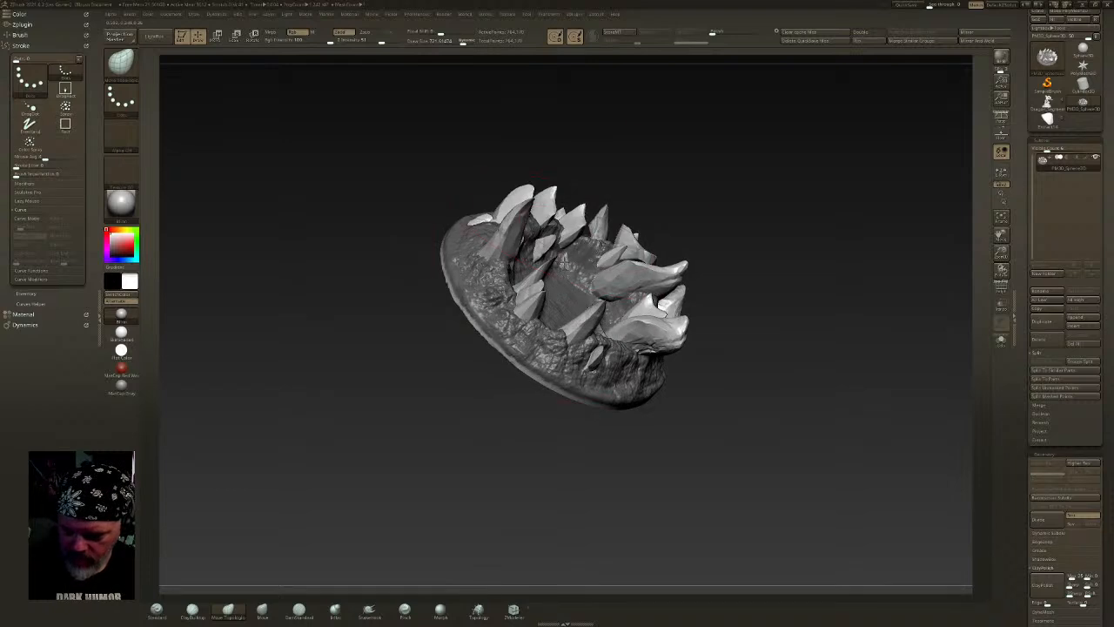
mouse_move(576, 166)
mouse_down()
mouse_move(589, 231)
mouse_move(577, 202)
mouse_move(575, 215)
mouse_up()
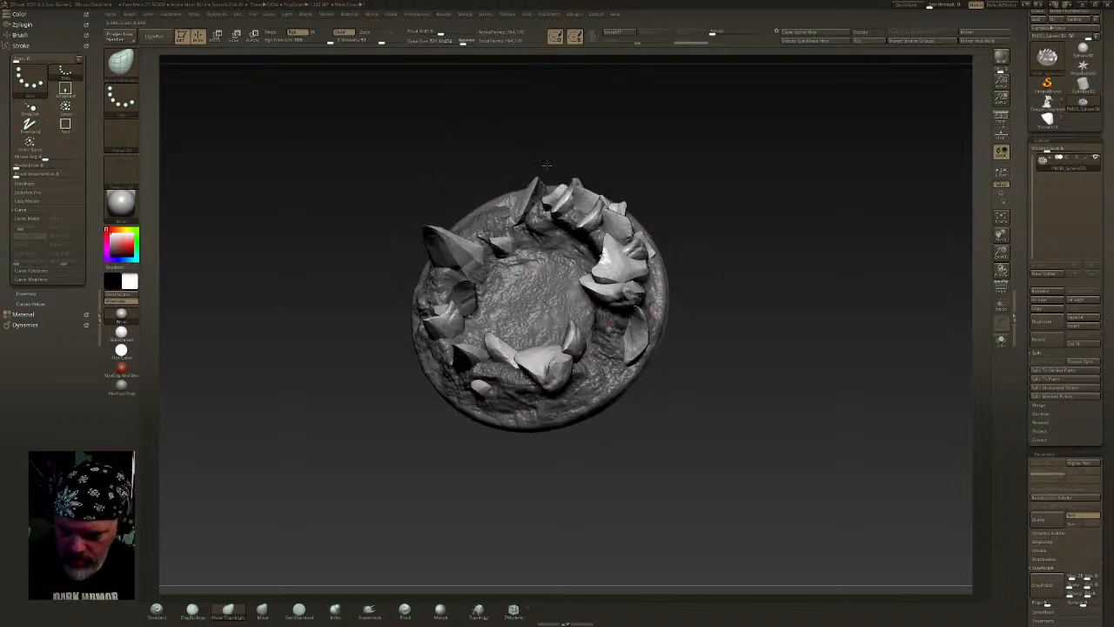
mouse_move(477, 186)
mouse_down()
mouse_move(499, 224)
mouse_move(442, 287)
mouse_up()
mouse_move(424, 285)
right_down()
mouse_move(441, 302)
mouse_move(388, 278)
right_up()
drag(392, 278, 377, 272)
drag(412, 315, 403, 314)
mouse_move(396, 315)
right_down()
mouse_move(446, 337)
mouse_move(430, 357)
right_up()
drag(435, 358, 431, 377)
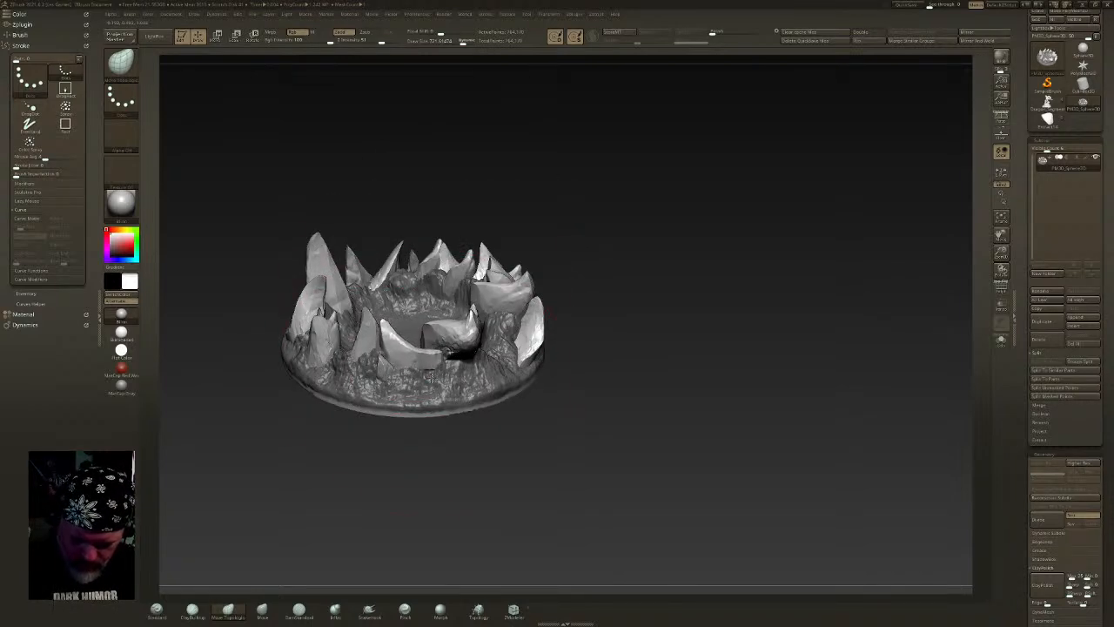
- Pull the stones along the base's front edge and neighbouring sides into taller, sharper spikes
mouse_move(463, 339)
mouse_down()
mouse_move(412, 362)
mouse_move(449, 346)
mouse_move(465, 365)
mouse_up()
right_drag(487, 296, 492, 341)
drag(476, 343, 496, 338)
drag(460, 376, 469, 350)
right_drag(501, 339, 481, 273)
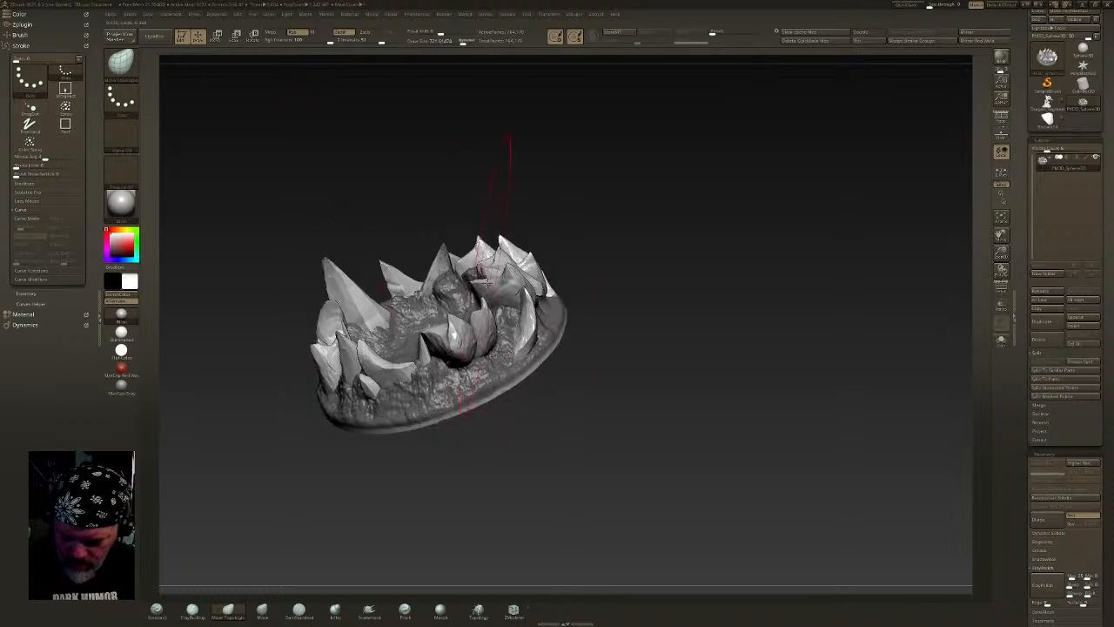
drag(395, 346, 397, 317)
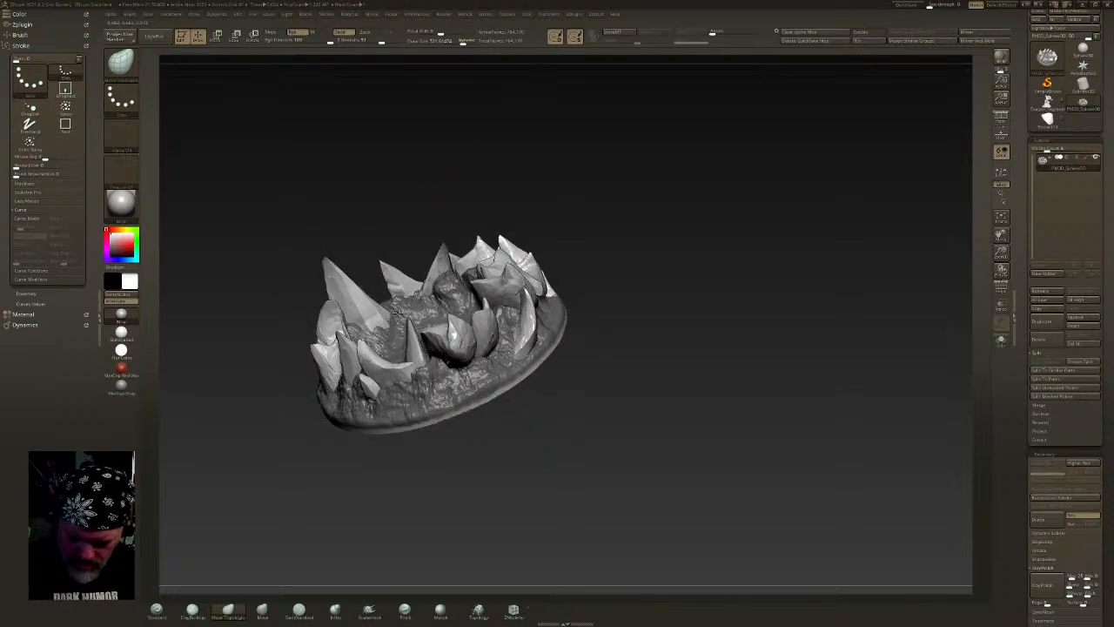
mouse_move(394, 307)
right_down()
mouse_move(583, 246)
mouse_move(574, 254)
mouse_move(612, 253)
mouse_move(597, 262)
right_up()
drag(571, 223, 582, 218)
mouse_move(592, 220)
right_down()
mouse_move(680, 230)
mouse_move(660, 268)
mouse_move(703, 166)
mouse_move(733, 188)
mouse_move(726, 145)
mouse_move(652, 296)
mouse_move(662, 398)
mouse_move(688, 391)
mouse_move(667, 411)
mouse_move(717, 411)
right_up()
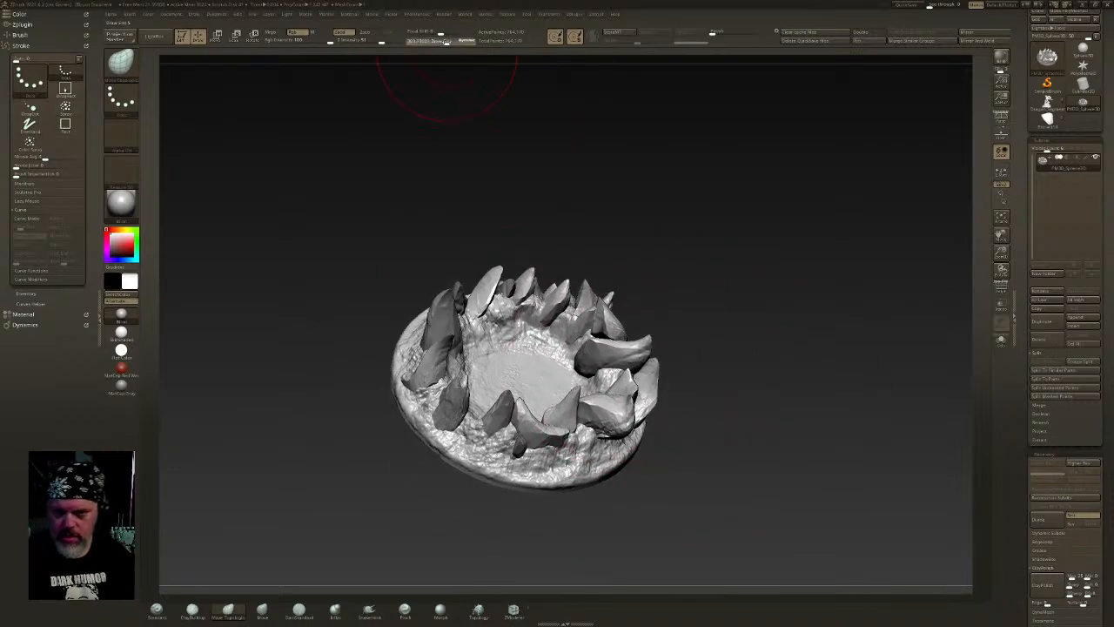
- Adjust the brush size and refine the placement and tips of individual stones around the unmasked base
mouse_move(664, 331)
right_down()
mouse_move(689, 308)
mouse_move(677, 324)
mouse_move(725, 383)
mouse_move(686, 317)
right_up()
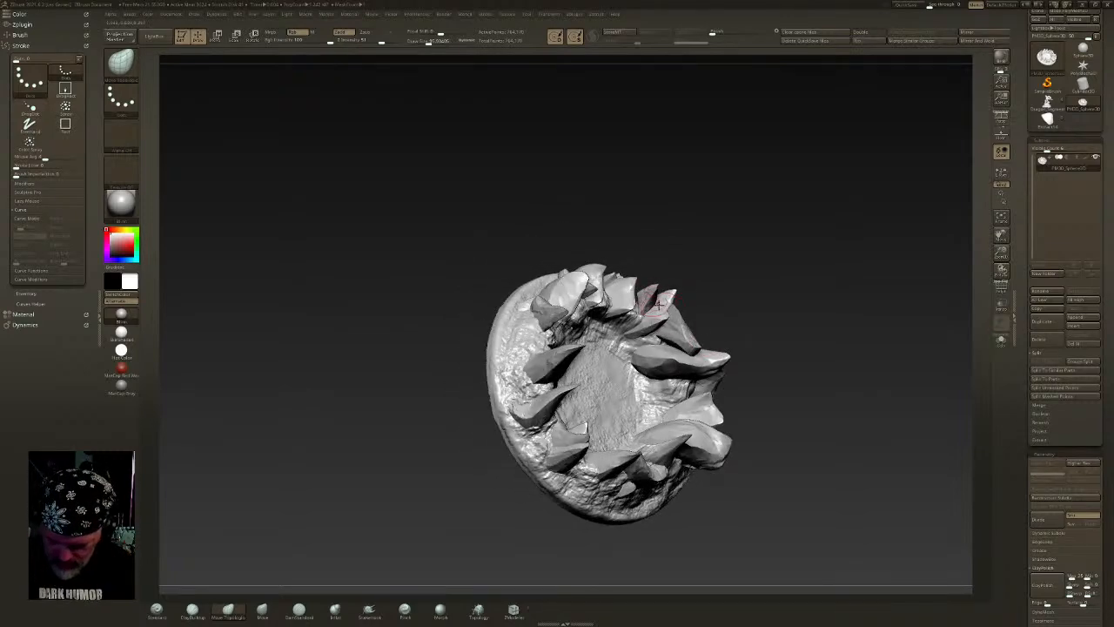
mouse_move(682, 323)
right_down()
mouse_move(696, 313)
mouse_move(659, 437)
right_up()
right_drag(535, 436, 527, 445)
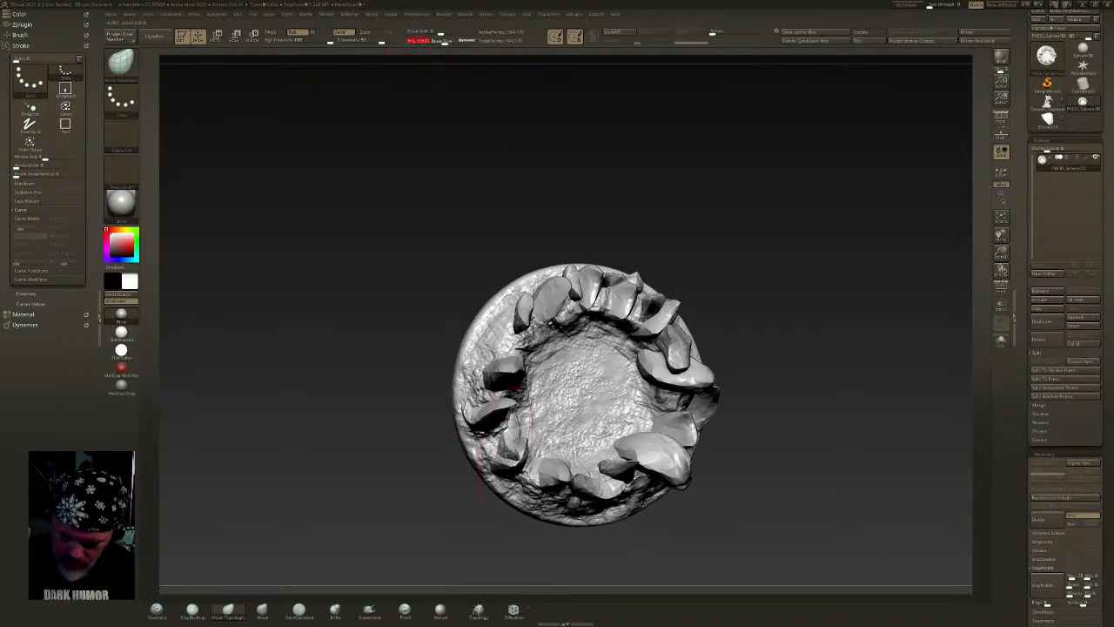
right_drag(509, 439, 505, 428)
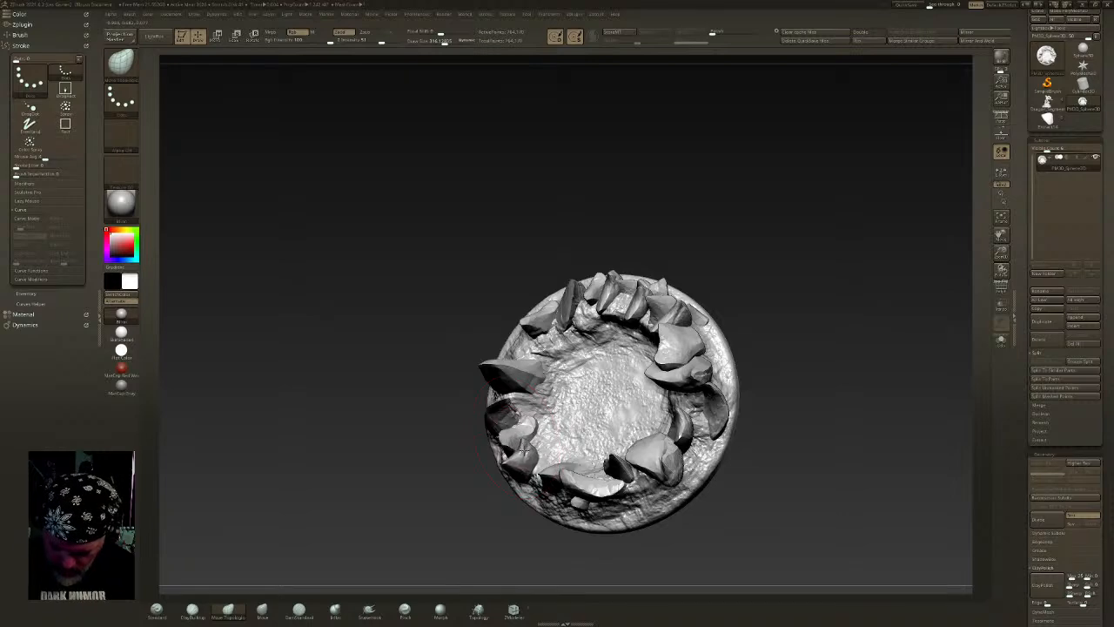
mouse_move(561, 401)
right_down()
mouse_move(607, 316)
mouse_move(624, 397)
mouse_move(640, 365)
mouse_move(665, 475)
mouse_move(676, 472)
mouse_move(649, 387)
mouse_move(670, 421)
mouse_move(695, 422)
mouse_move(665, 406)
right_up()
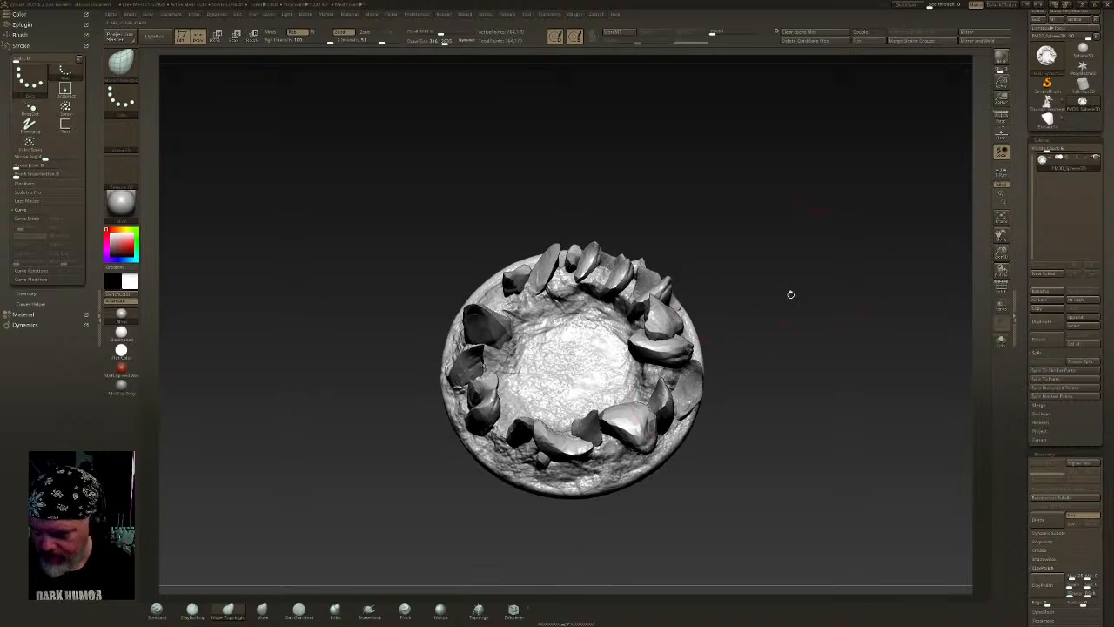
mouse_move(694, 364)
right_down()
mouse_move(743, 364)
mouse_move(798, 288)
right_up()
ctrl+shift+click(598, 324)
ctrl+click(763, 319)
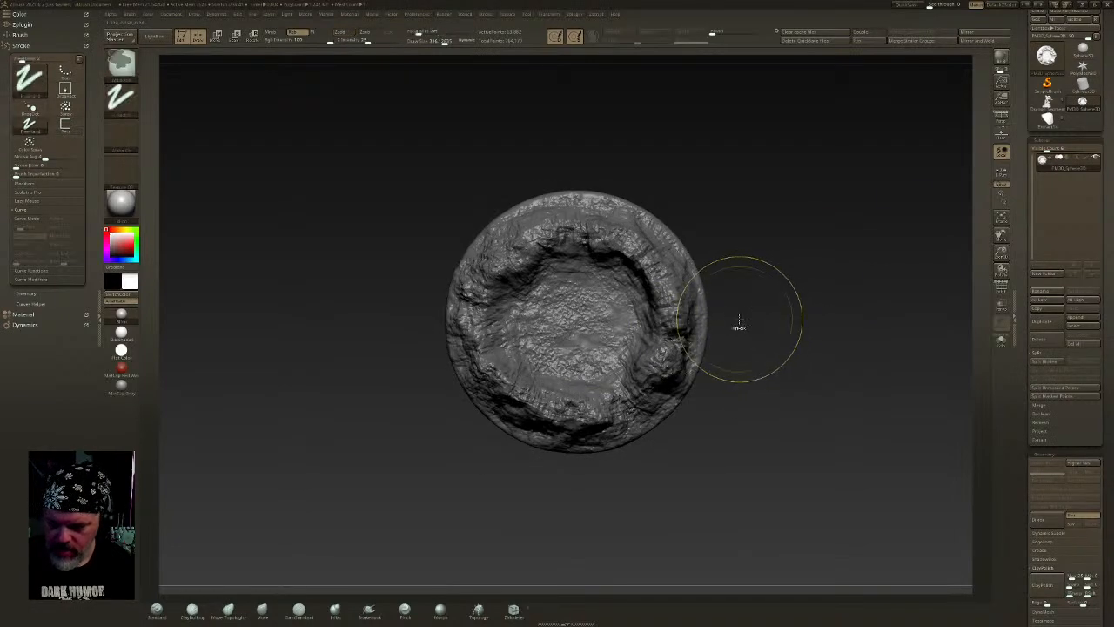
ctrl+click(740, 321)
ctrl+shift+click(759, 242)
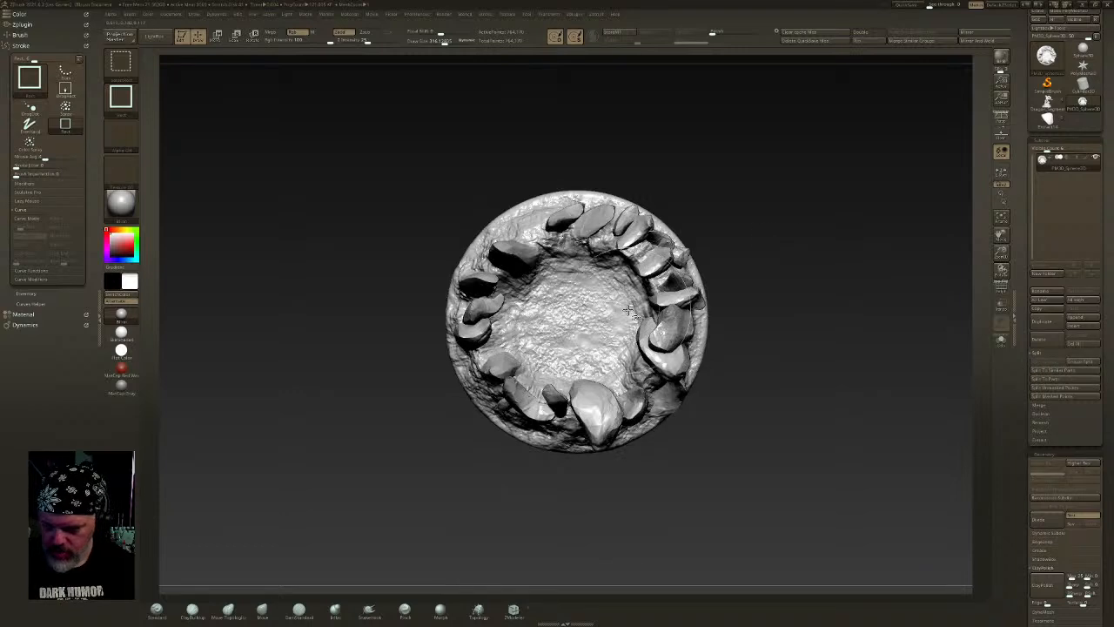
- Isolate the base, mask a round area at its centre, unhide the stones, and invert the mask
ctrl+shift+click(616, 312)
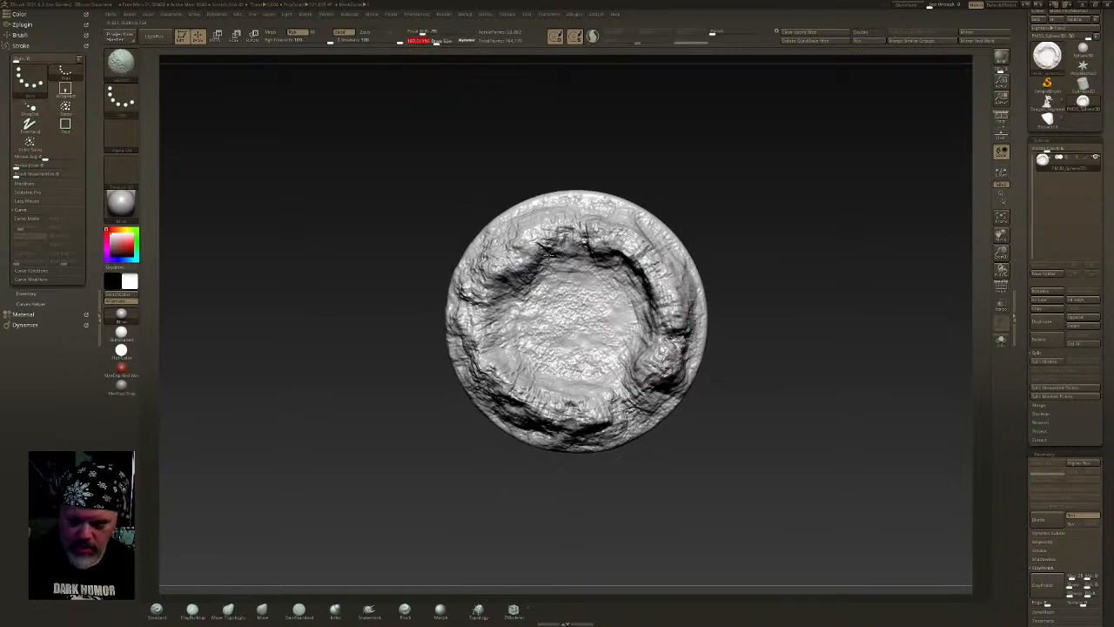
alt+right_drag(583, 296, 570, 347)
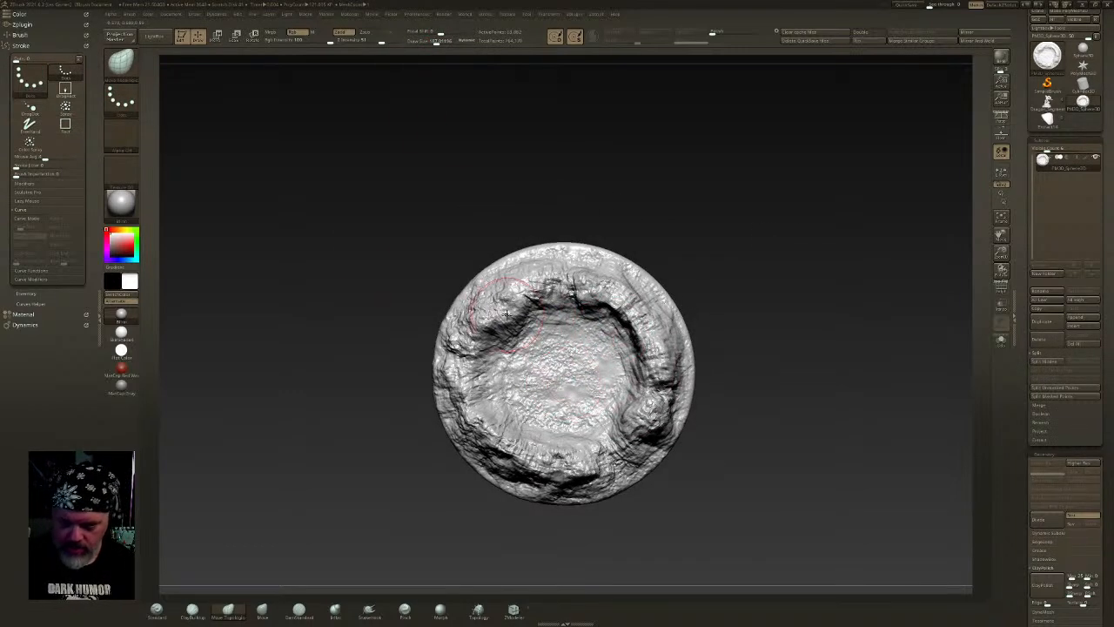
click(551, 15)
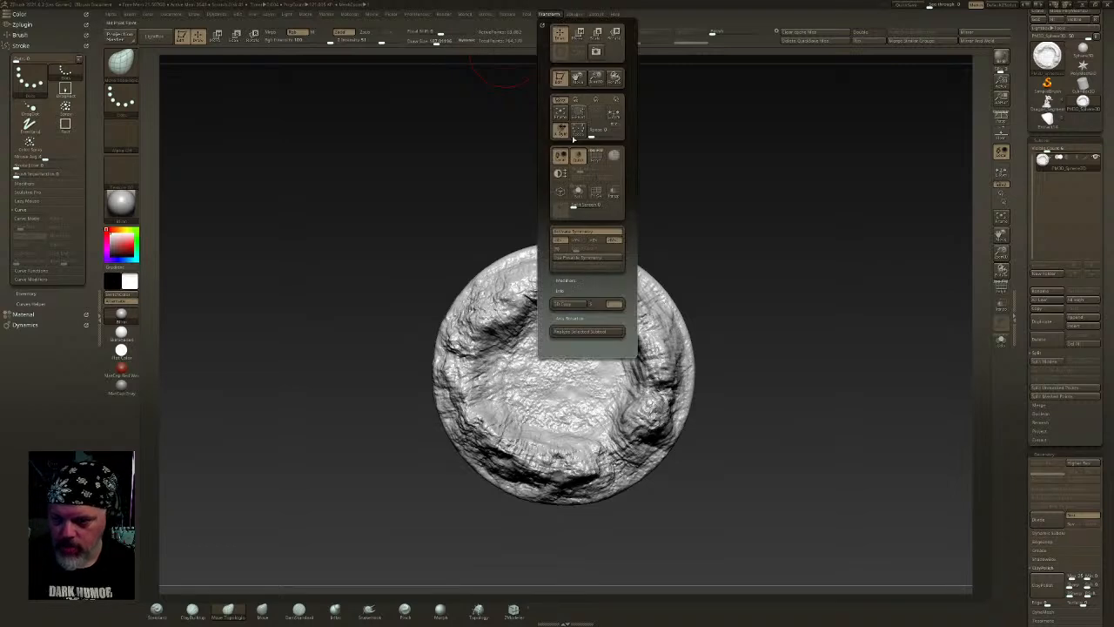
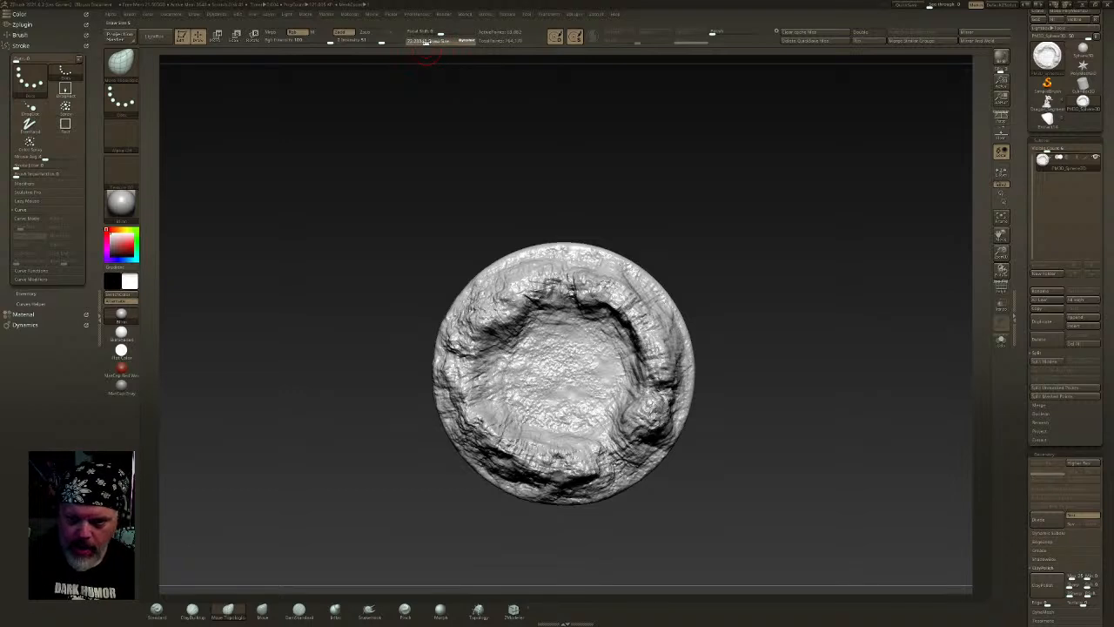
mouse_move(577, 371)
ctrl+mouse_down()
mouse_move(564, 365)
mouse_move(547, 383)
mouse_move(566, 335)
mouse_move(610, 374)
mouse_move(571, 341)
mouse_move(552, 364)
ctrl+mouse_up()
mouse_move(649, 252)
mouse_down()
mouse_move(650, 325)
mouse_move(743, 340)
mouse_up()
ctrl+shift+click(751, 339)
ctrl+click(766, 340)
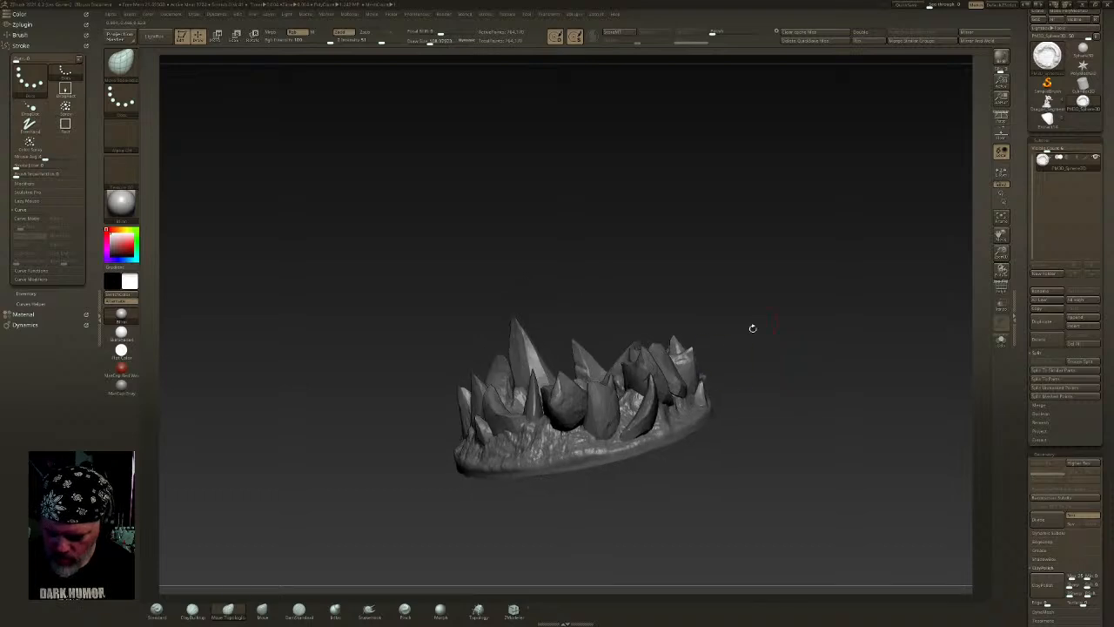
- Raise the unmasked centre of the base with the Gizmo to form a cylindrical platform inside the stone ring
drag(704, 405, 721, 428)
key(w)
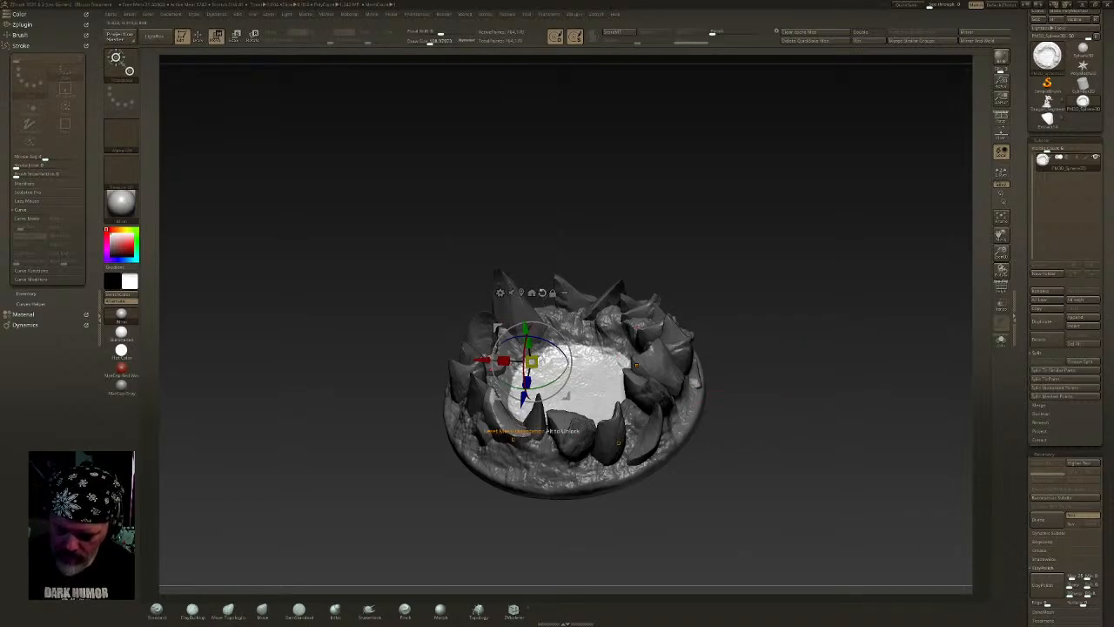
right_drag(541, 294, 545, 326)
drag(522, 197, 523, 151)
right_drag(611, 229, 603, 272)
key(q)
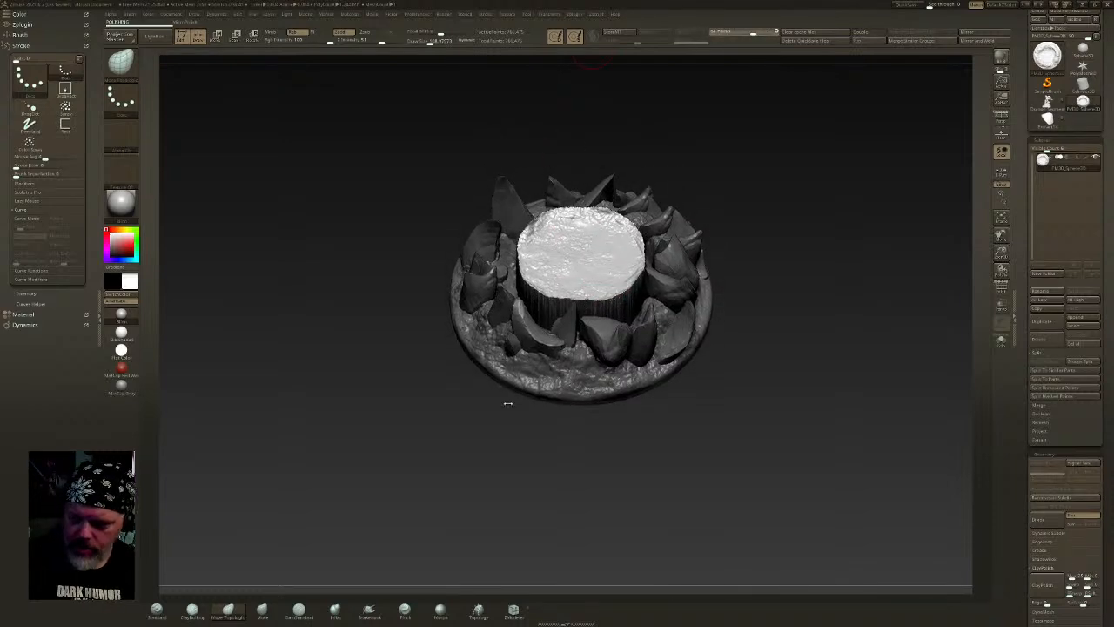
- Smooth the top and walls of the raised centre into a rounded platform
alt+right_drag(617, 235, 617, 318)
right_drag(603, 347, 616, 355)
mouse_move(634, 365)
shift+mouse_down()
mouse_move(552, 383)
mouse_move(634, 346)
mouse_move(533, 353)
shift+mouse_up()
right_drag(540, 348, 582, 357)
shift+drag(581, 357, 529, 380)
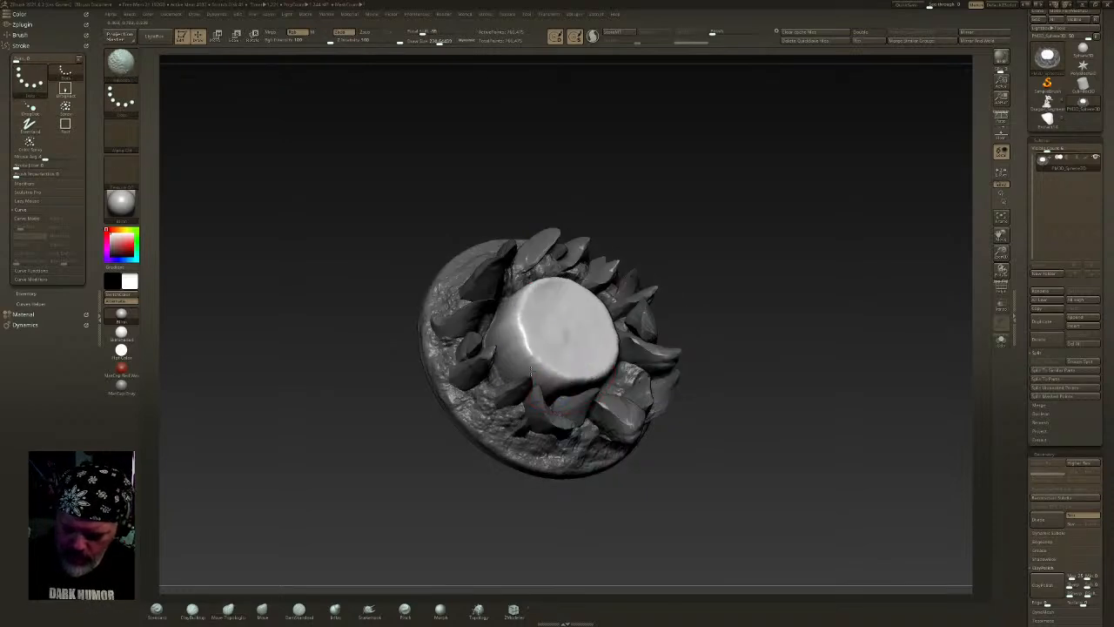
mouse_move(562, 339)
right_down()
mouse_move(552, 348)
mouse_move(589, 328)
mouse_move(618, 250)
mouse_move(584, 311)
right_up()
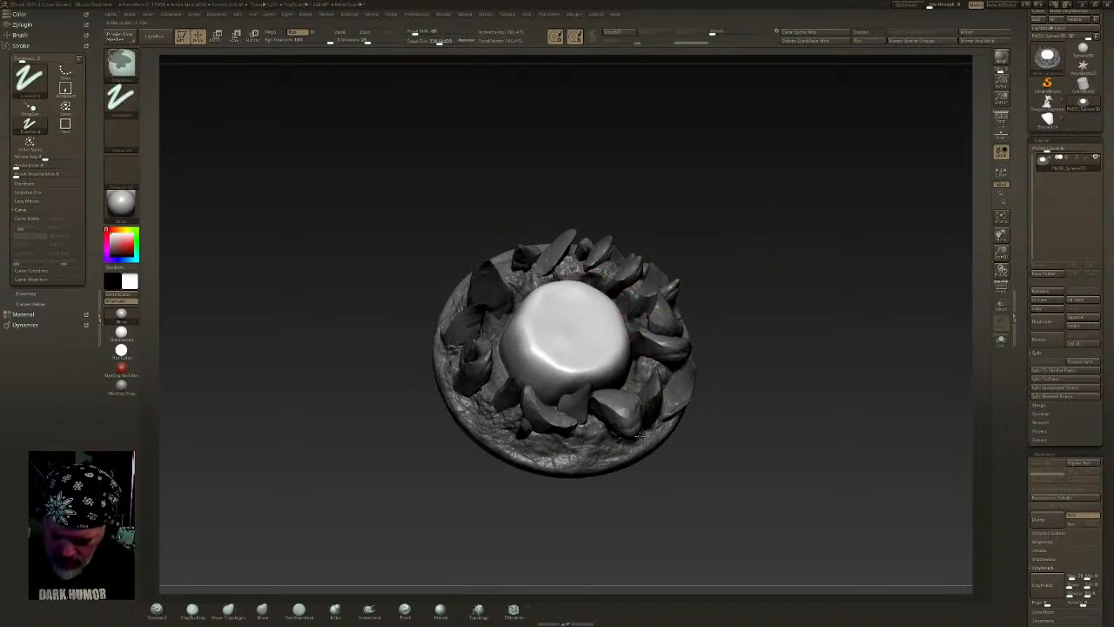
- Turn the raised platform into its own polygroup and isolate it from the stones and base
ctrl+click(817, 270)
key(ctrl+w)
ctrl+shift+click(581, 344)
right_drag(595, 348, 653, 295)
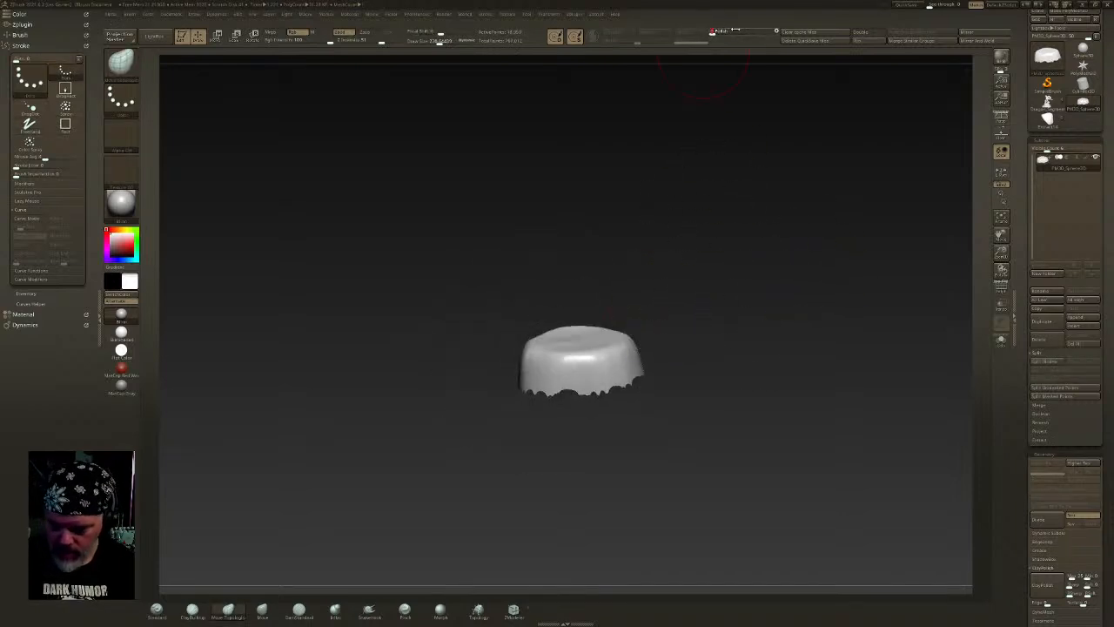
mouse_move(697, 324)
shift+mouse_down()
mouse_move(694, 301)
mouse_move(666, 374)
shift+mouse_up()
- Centre the Gizmo on the platform, unhide and mask the surrounding geometry, and adjust the platform's height
key(w)
alt+click(574, 320)
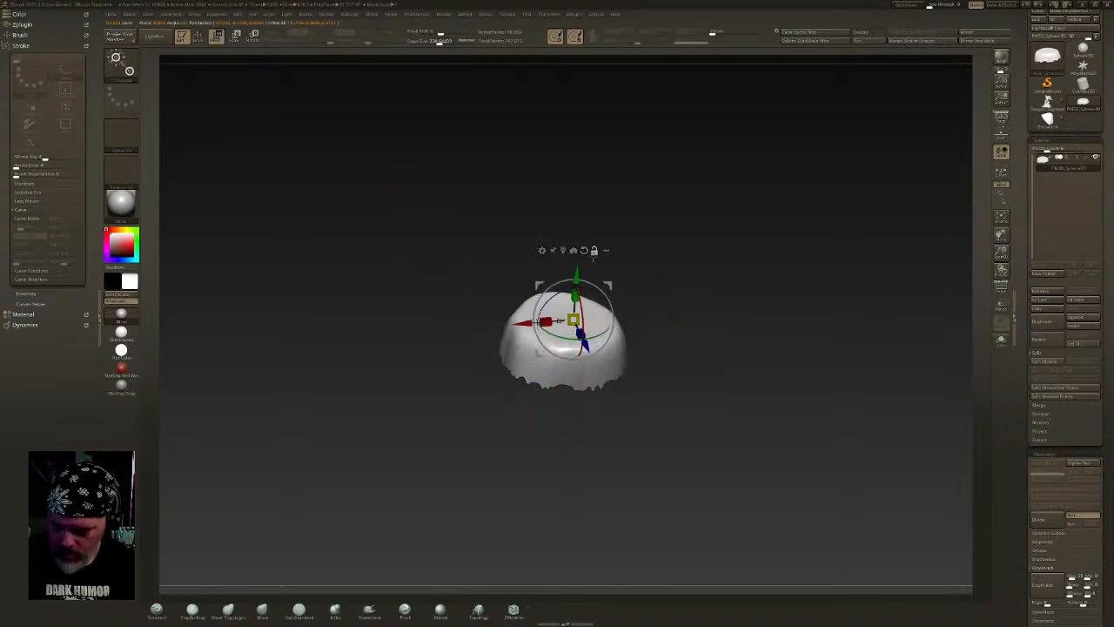
ctrl+drag(575, 292, 573, 258)
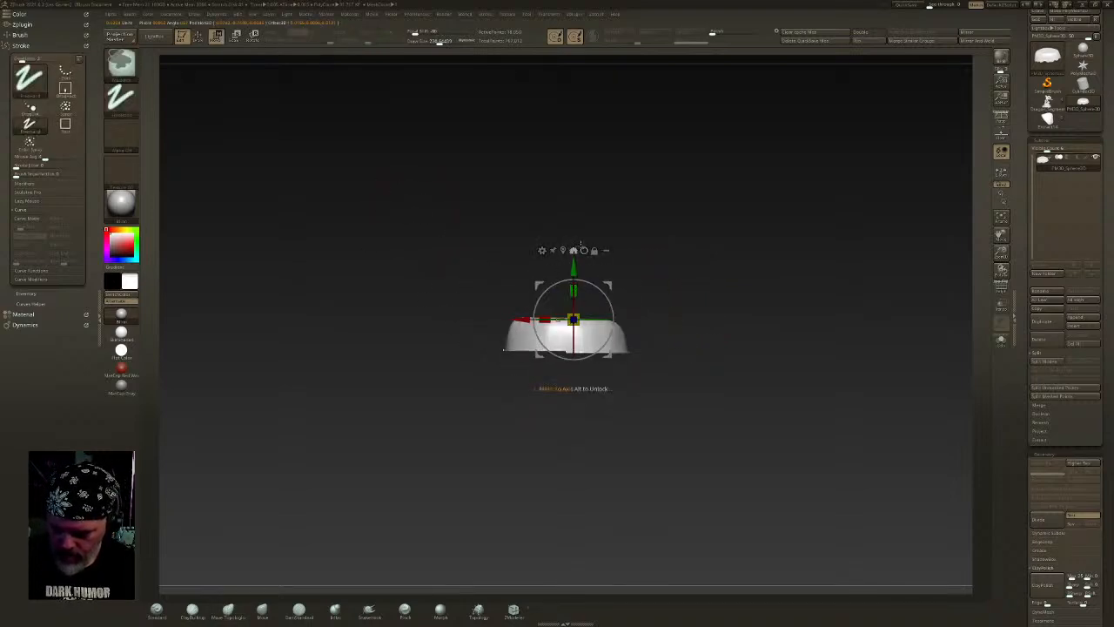
drag(642, 247, 644, 276)
ctrl+shift+click(697, 233)
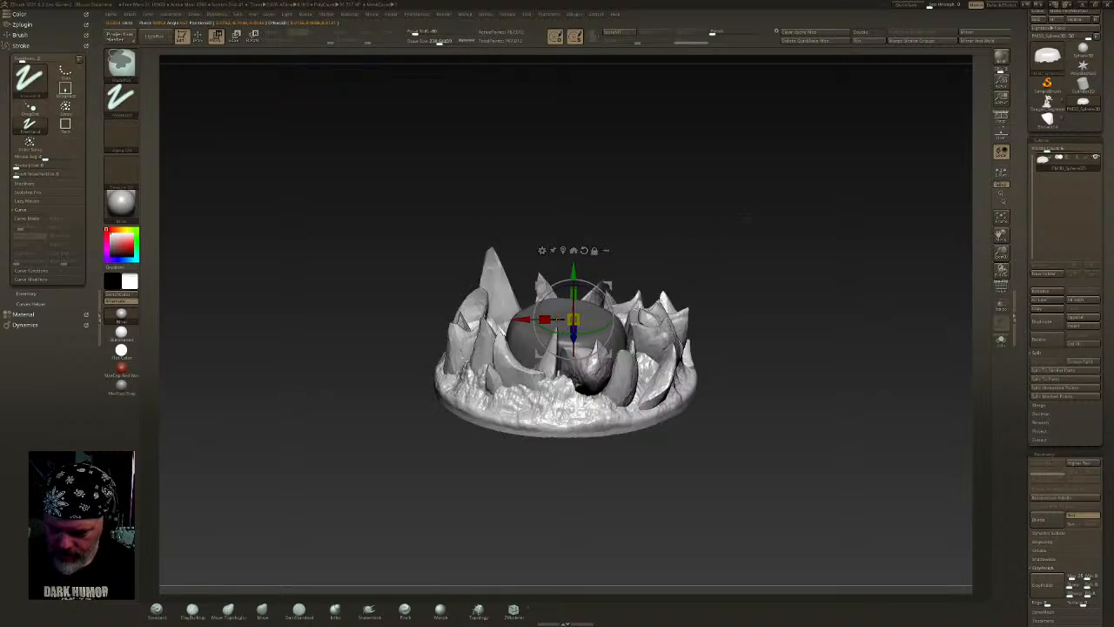
drag(606, 265, 553, 383)
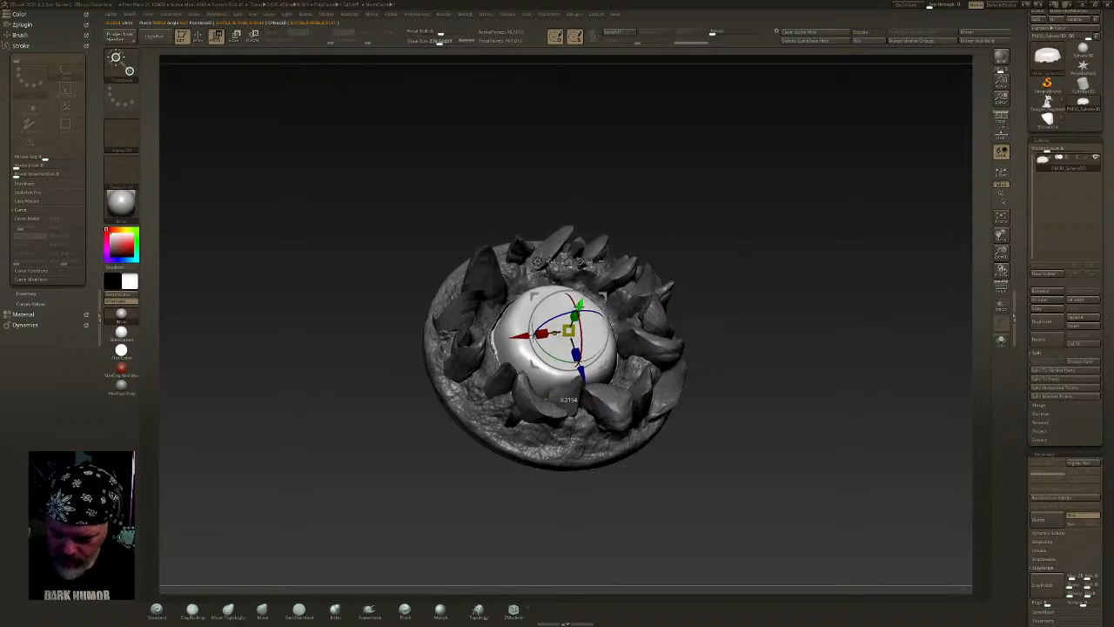
- Smooth the platform's surface and its edge inside the stone ring
key(q)
right_drag(570, 308, 578, 356)
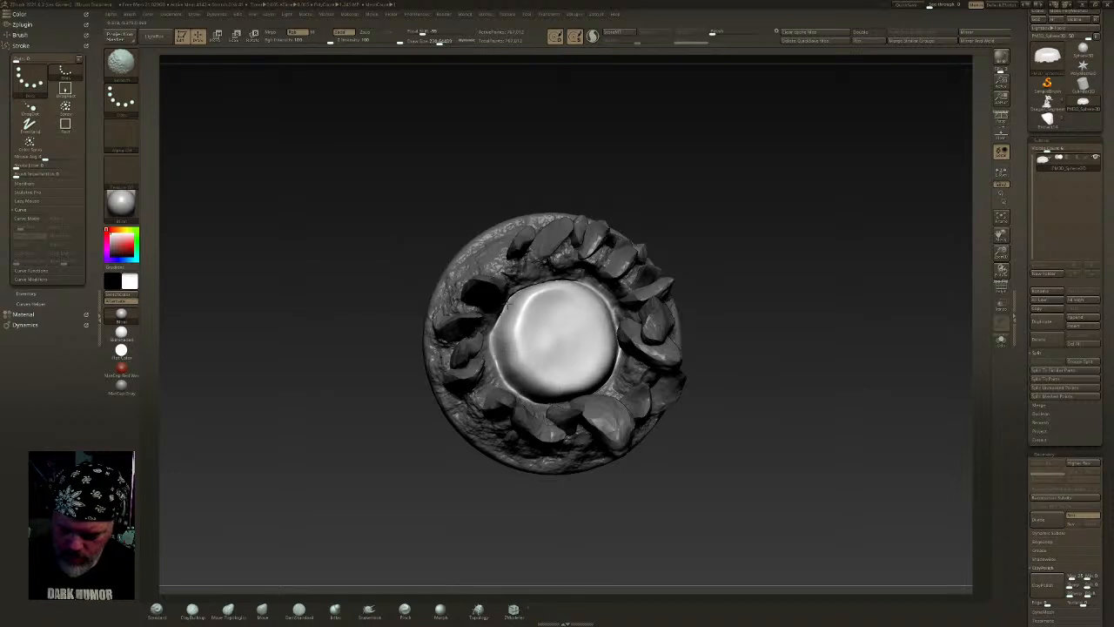
right_drag(592, 287, 564, 345)
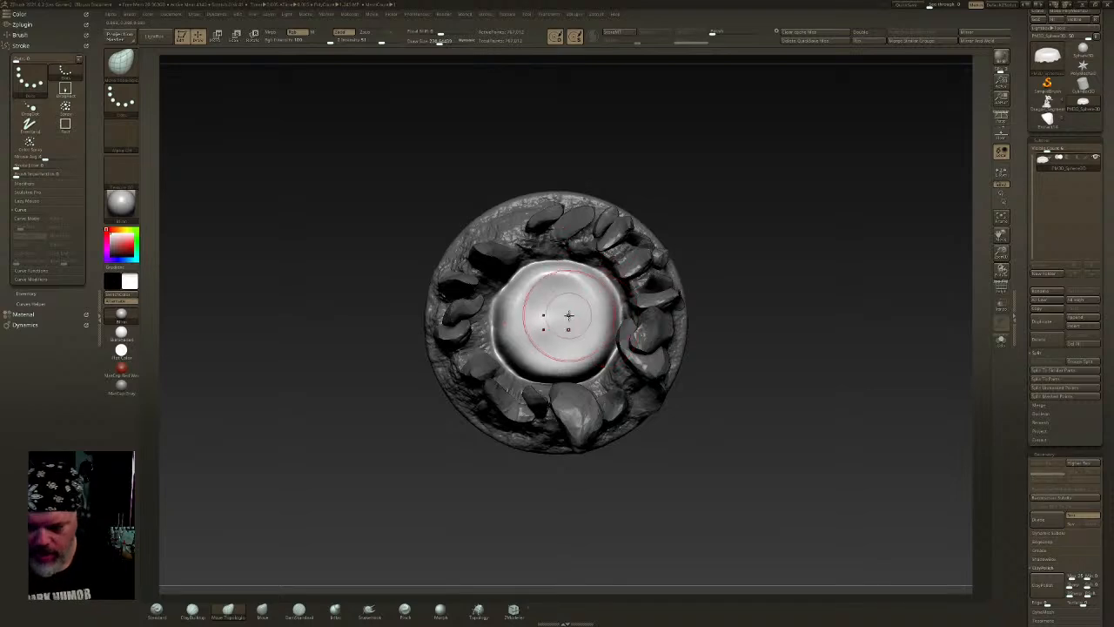
- Invert the mask so it covers the central platform, and extract it as a new subtool
ctrl+shift+click(584, 312)
right_drag(750, 373, 749, 325)
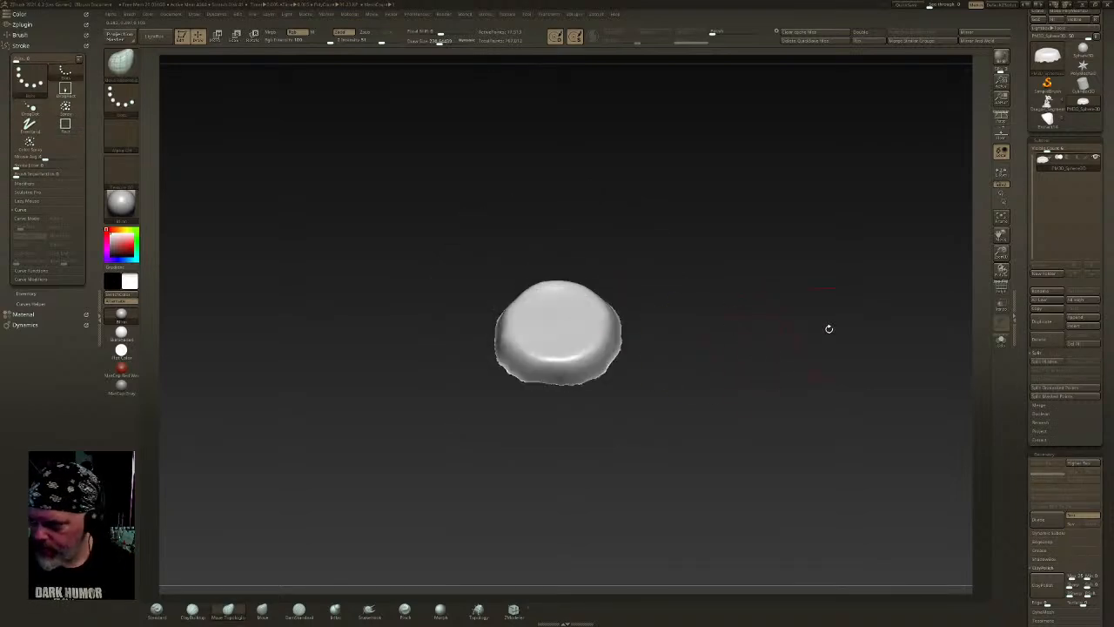
ctrl+shift+click(796, 372)
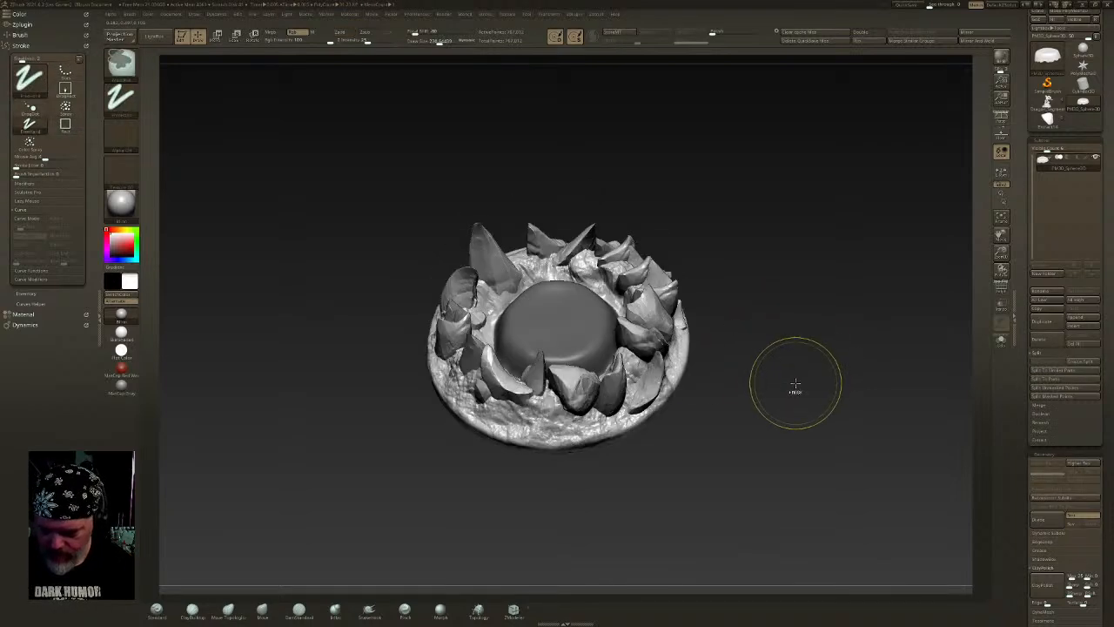
ctrl+click(911, 365)
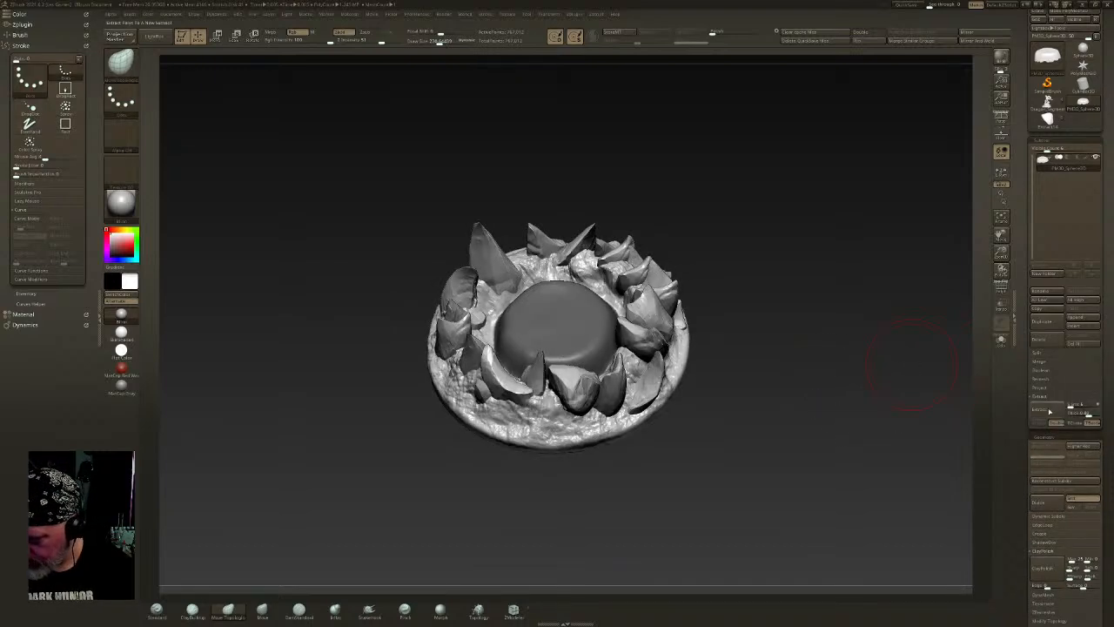
click(1049, 409)
click(1043, 427)
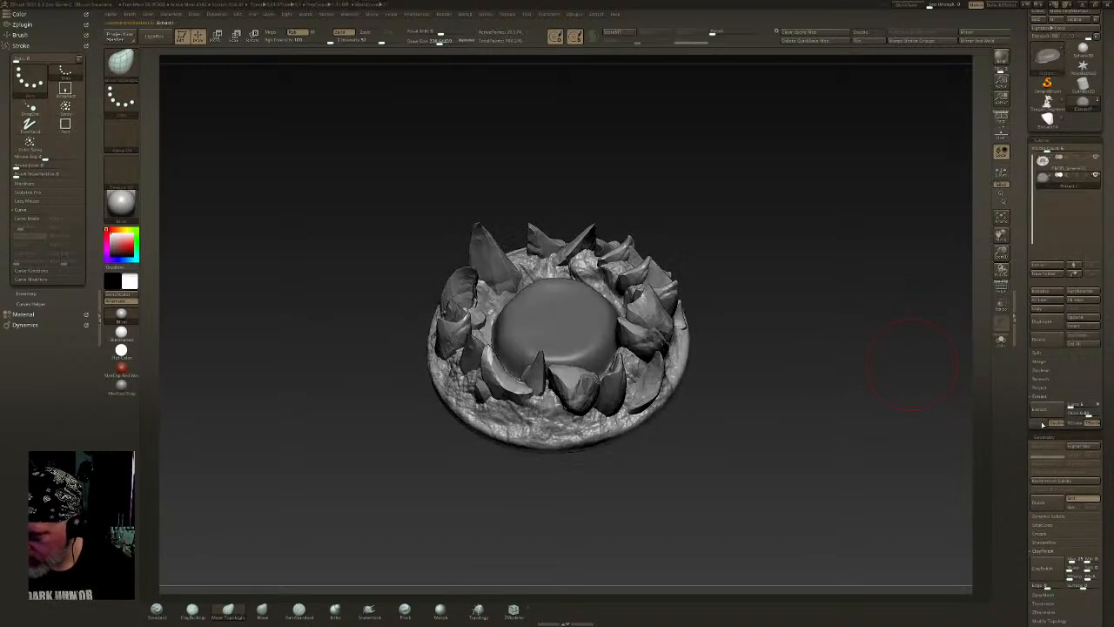
- Solo the extracted cap and inspect its shape and lower edge from several angles
click(1002, 340)
drag(627, 383, 626, 294)
drag(629, 348, 610, 365)
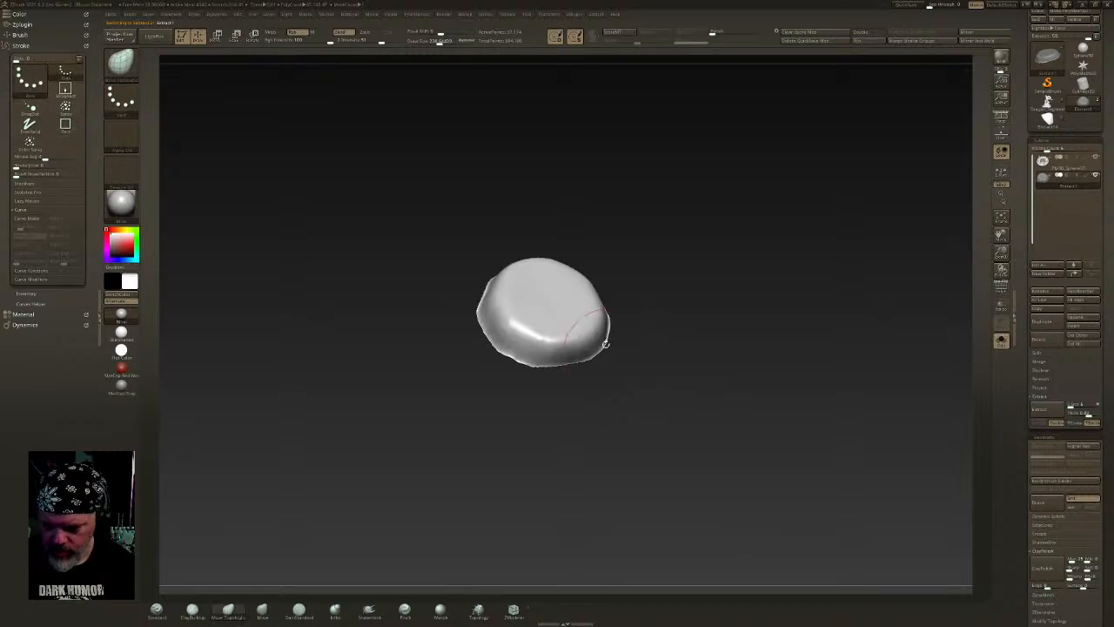
drag(627, 328, 630, 299)
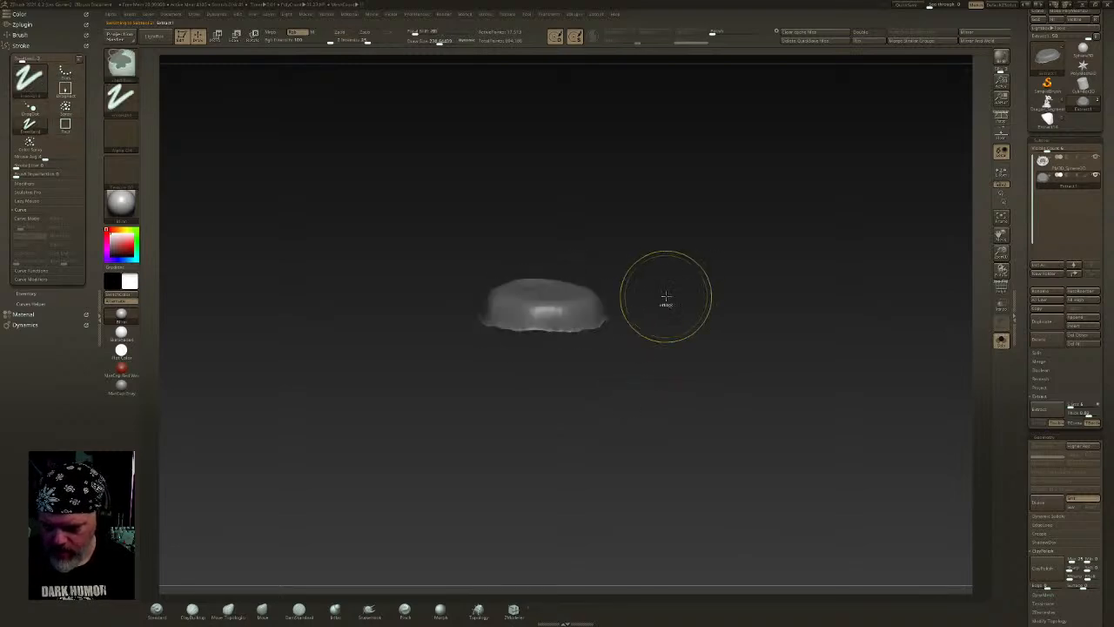
drag(711, 304, 966, 329)
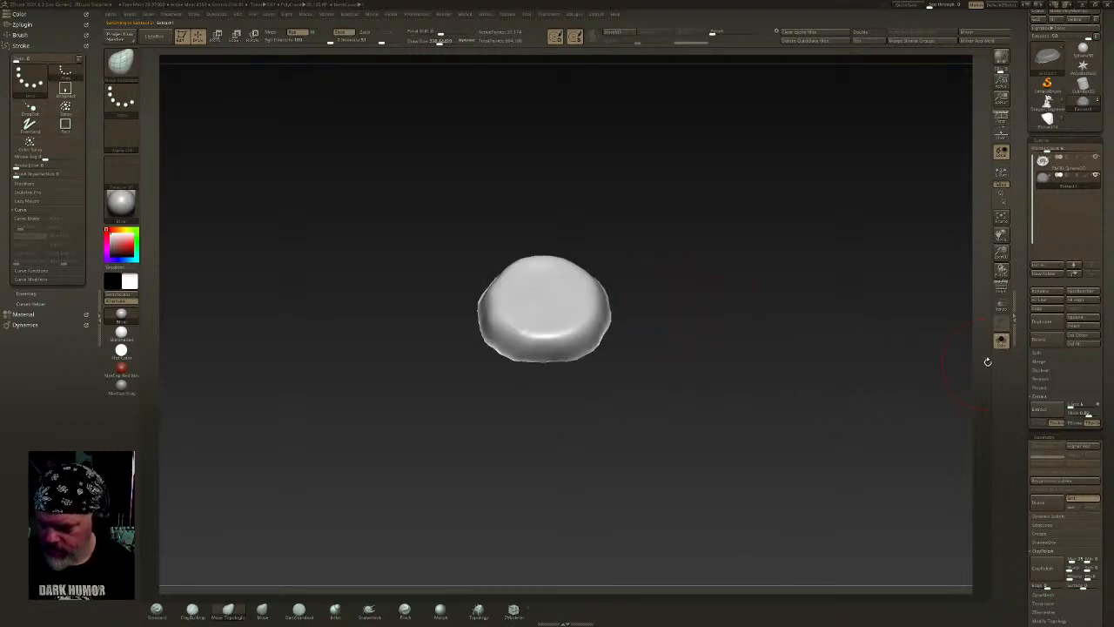
- Unsolo the cap and pull its top up with the Gizmo to form a tall column above the stone ring
click(1001, 342)
key(w)
drag(830, 367, 701, 481)
drag(554, 415, 556, 151)
key(q)
mouse_move(682, 326)
mouse_down()
mouse_move(704, 365)
mouse_move(684, 369)
mouse_up()
ctrl+right_drag(686, 329, 675, 326)
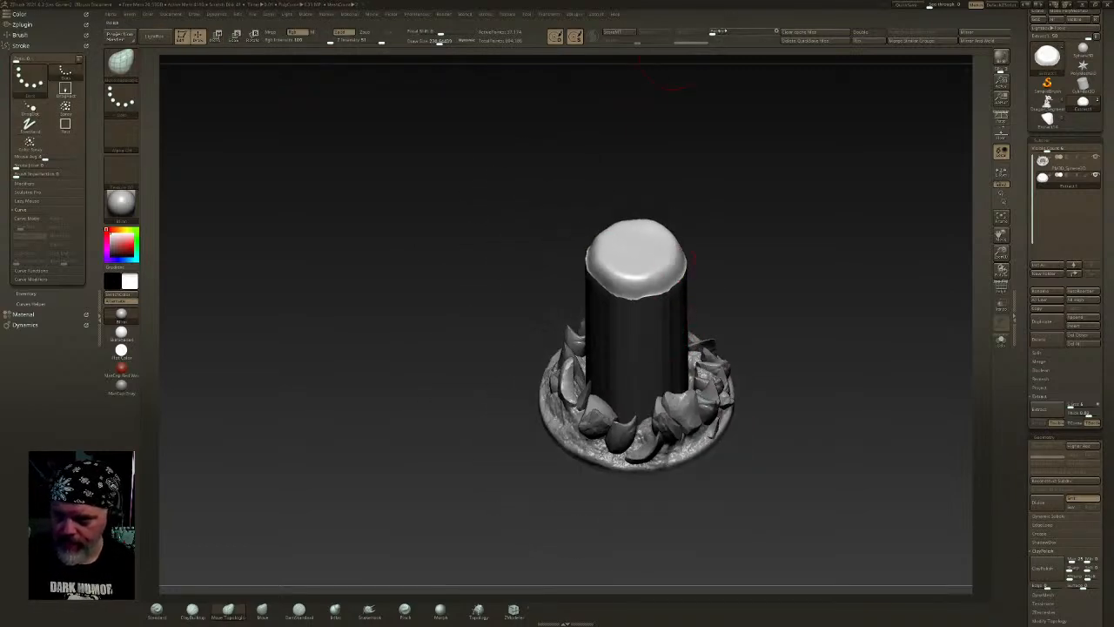
- Increase the brush size and clear the mask on the stretched column
drag(724, 32, 731, 31)
key(ctrl+z)
drag(440, 40, 445, 41)
mouse_move(745, 235)
ctrl+mouse_down()
mouse_move(760, 255)
mouse_move(726, 291)
ctrl+mouse_up()
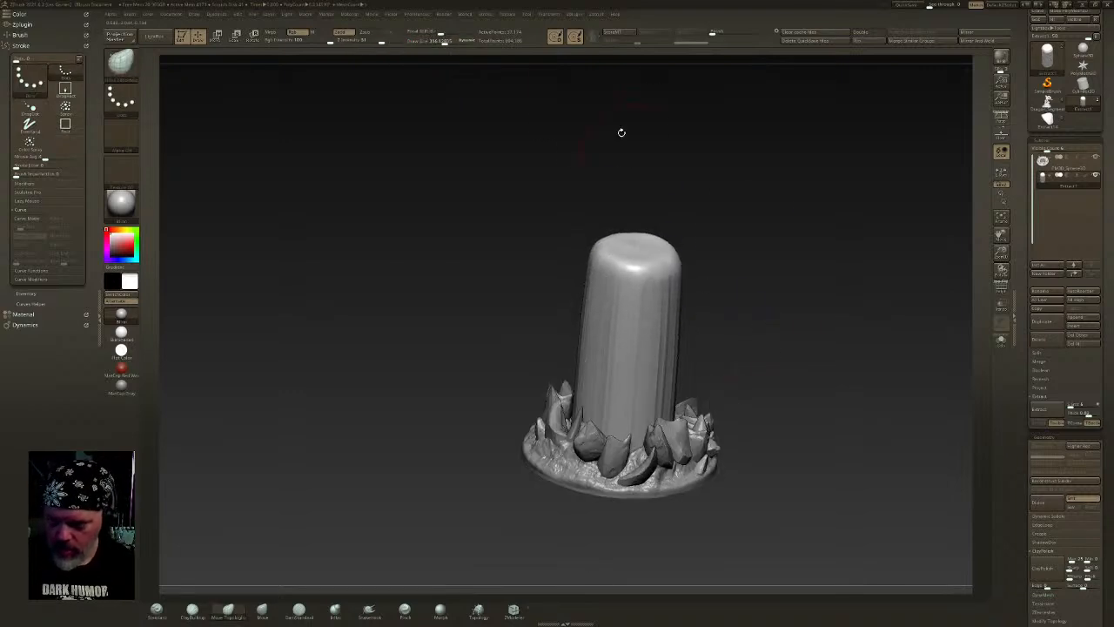
- Enable Sculptris Pro and smooth away the facets on the column's sides and top edge
click(161, 608)
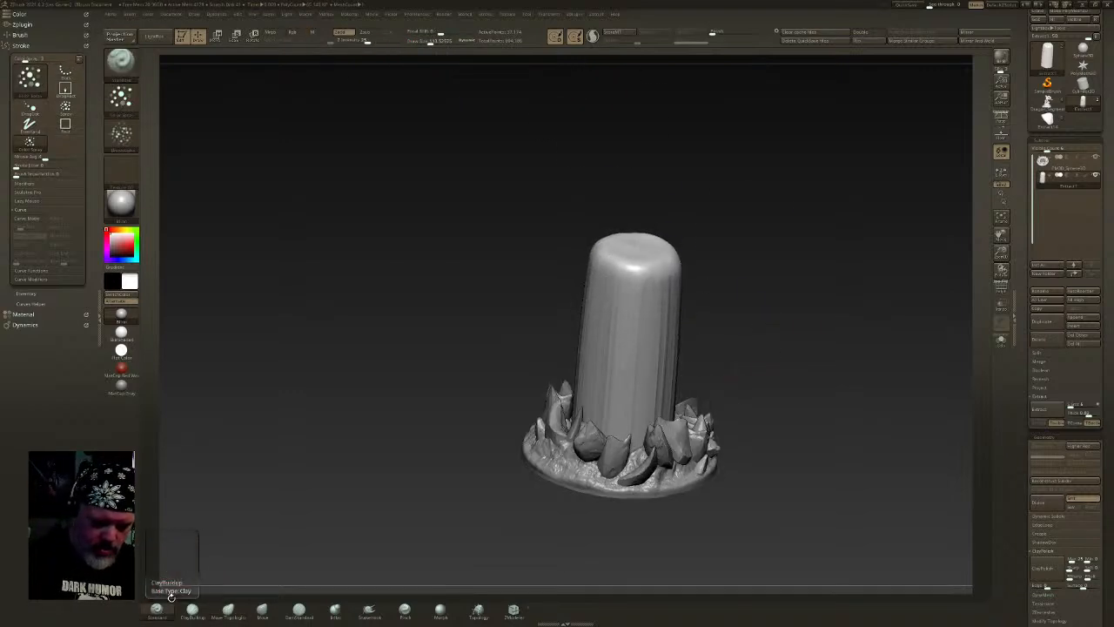
click(594, 35)
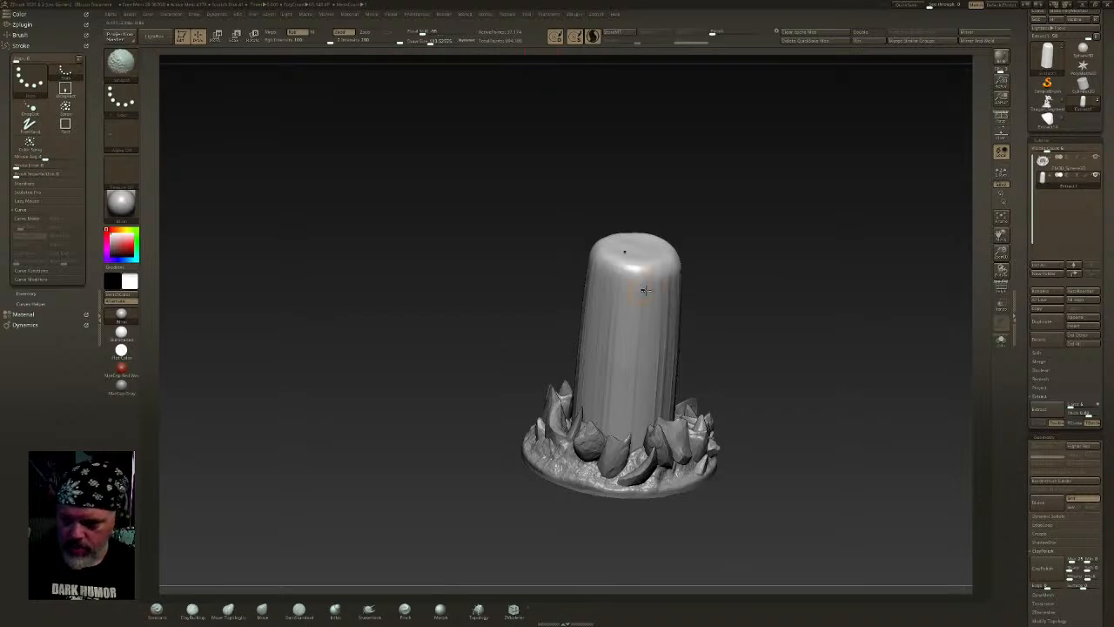
mouse_move(616, 326)
shift+mouse_down()
mouse_move(619, 269)
mouse_move(640, 371)
shift+mouse_up()
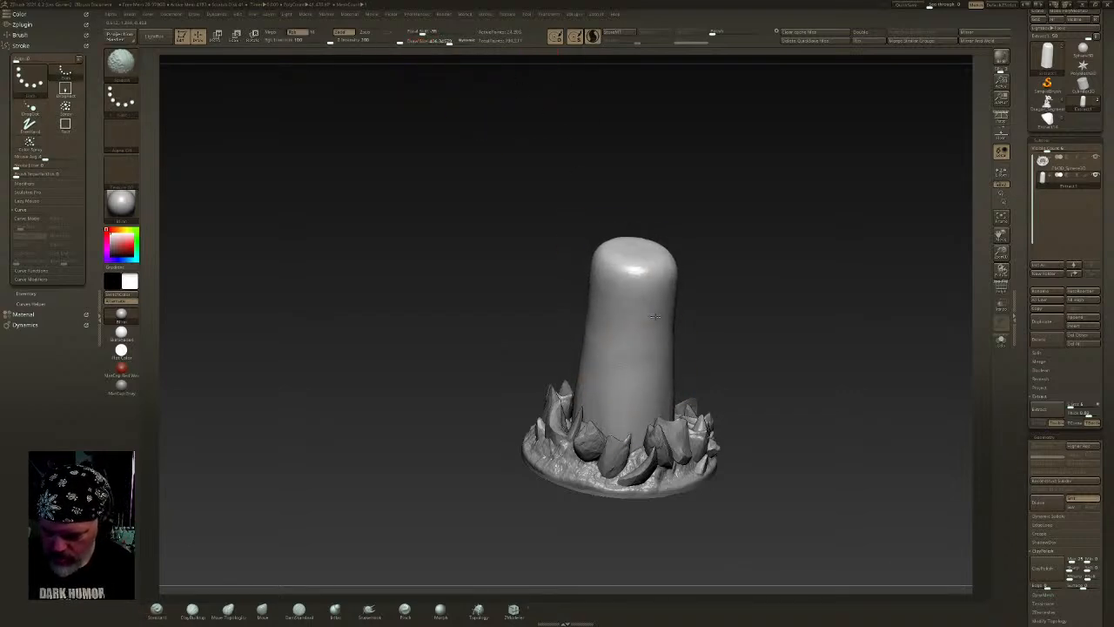
mouse_move(645, 380)
right_down()
mouse_move(570, 374)
mouse_move(646, 344)
mouse_move(677, 400)
right_up()
- Mask the column's lower end, invert and soften the mask, and smooth the column's surface
ctrl+drag(801, 460, 610, 579)
ctrl+click(801, 485)
key(ctrl+z)
ctrl+drag(825, 501, 766, 509)
ctrl+drag(824, 480, 607, 566)
ctrl+click(842, 497)
ctrl+click(696, 426)
ctrl+click(756, 386)
mouse_move(758, 386)
right_down()
mouse_move(758, 408)
mouse_move(740, 392)
right_up()
shift+drag(678, 323, 669, 341)
shift+right_drag(670, 340, 694, 355)
mouse_move(737, 391)
alt+right_down()
mouse_move(695, 318)
mouse_move(674, 346)
mouse_move(686, 357)
alt+right_up()
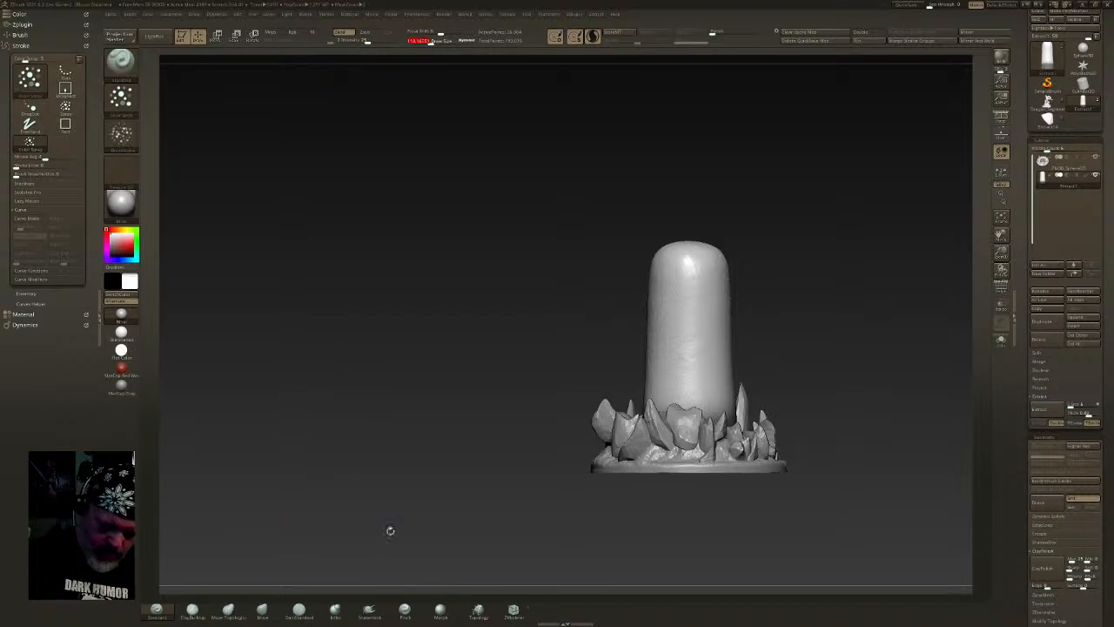
- Select the DamStandard brush, adjust its draw size, and face the column from the side
click(304, 612)
drag(424, 42, 426, 42)
mouse_move(717, 256)
ctrl+right_down()
mouse_move(720, 283)
mouse_move(724, 271)
ctrl+right_up()
click(1001, 134)
mouse_move(940, 165)
ctrl+right_down()
mouse_move(879, 226)
mouse_move(870, 104)
ctrl+right_up()
mouse_move(796, 192)
right_down()
mouse_move(779, 383)
mouse_move(761, 365)
right_up()
click(1004, 141)
ctrl+right_drag(717, 261, 698, 318)
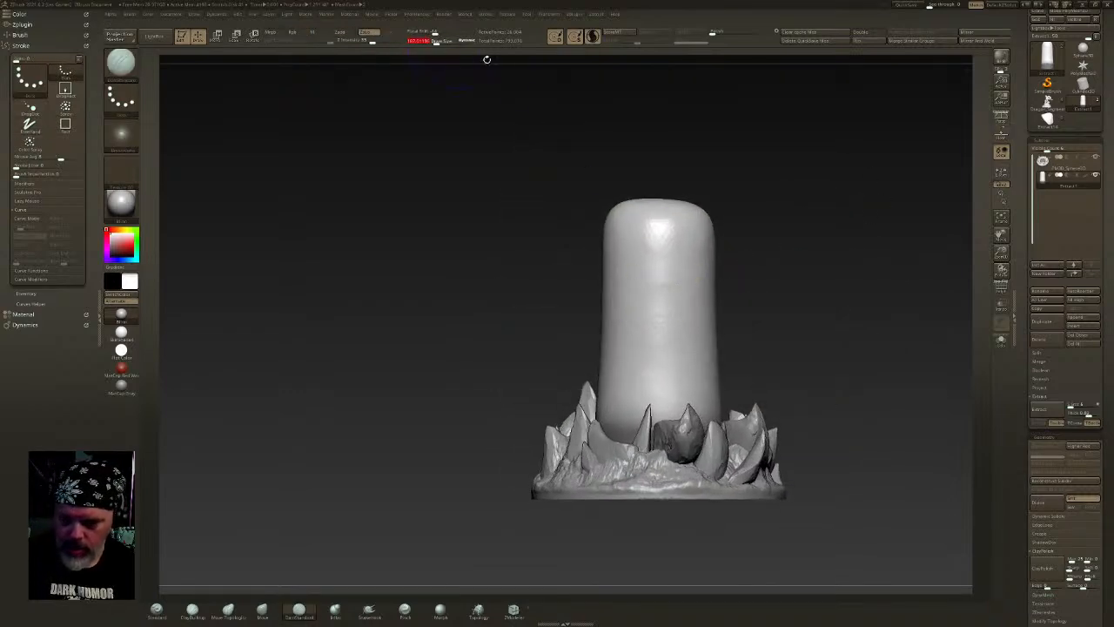
drag(695, 229, 686, 329)
mouse_move(672, 374)
right_down()
mouse_move(731, 383)
mouse_move(754, 322)
mouse_move(792, 313)
right_up()
key(ctrl+z)
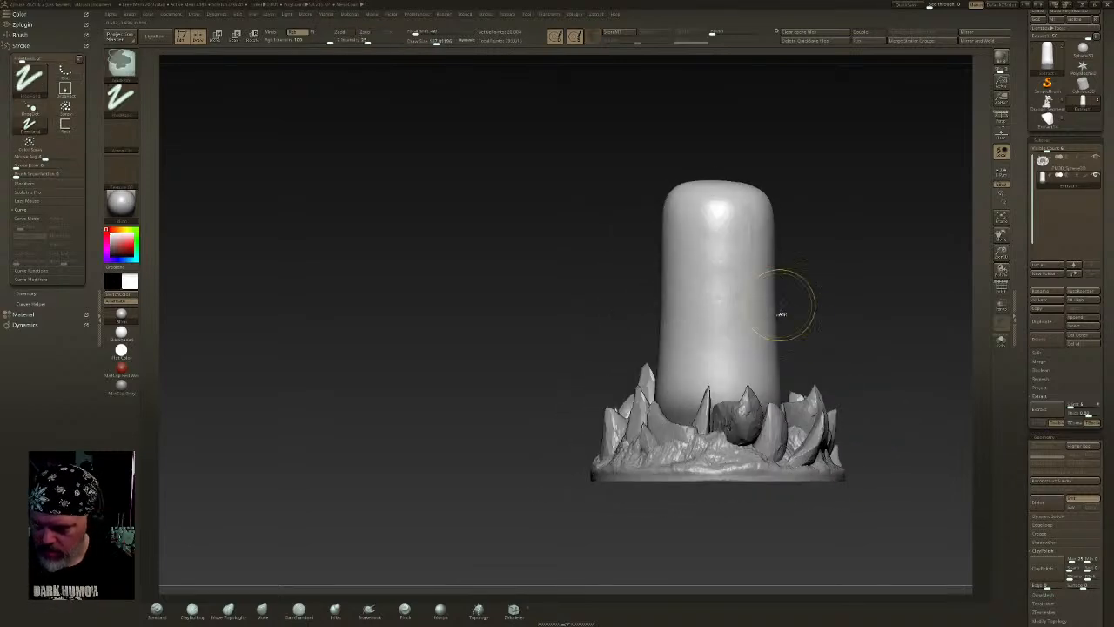
- Frame the column and change the symmetry axis so strokes mirror across its visible face
key(f)
click(509, 15)
click(550, 15)
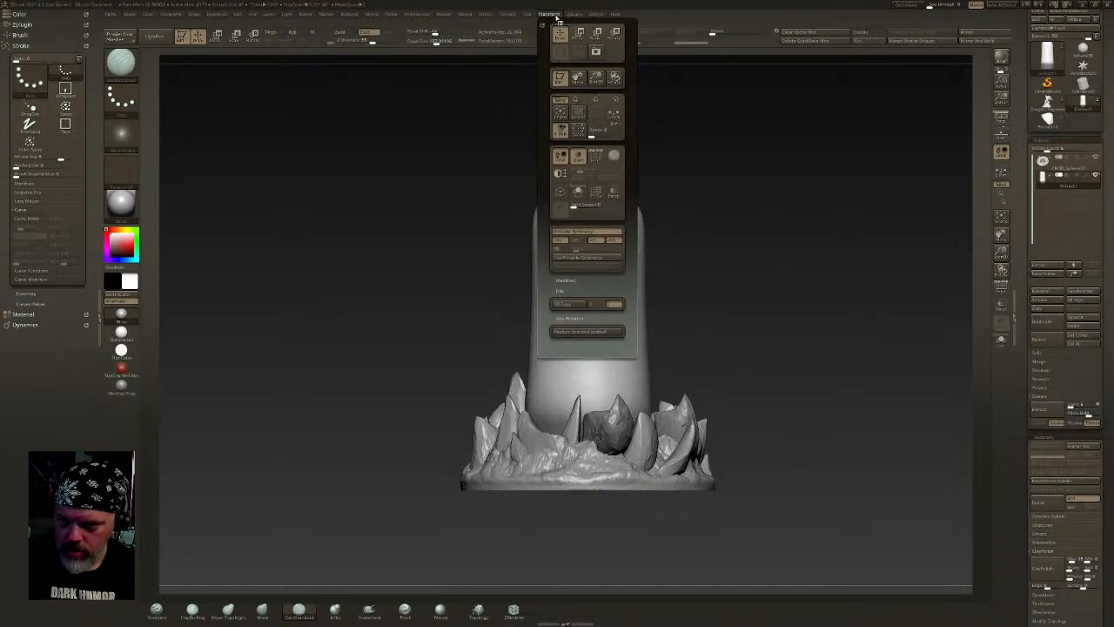
click(596, 240)
drag(615, 209, 616, 272)
key(ctrl+z)
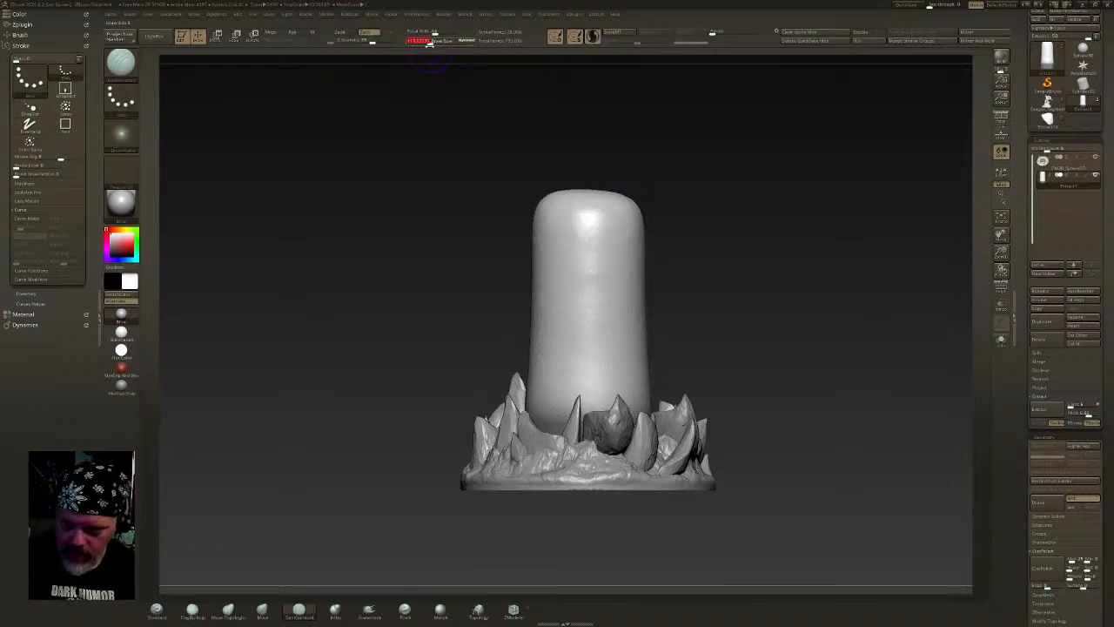
- Solo the column and carve mirrored vertical grooves along its full height on the front and adjoining sides
drag(627, 212, 627, 470)
click(1001, 341)
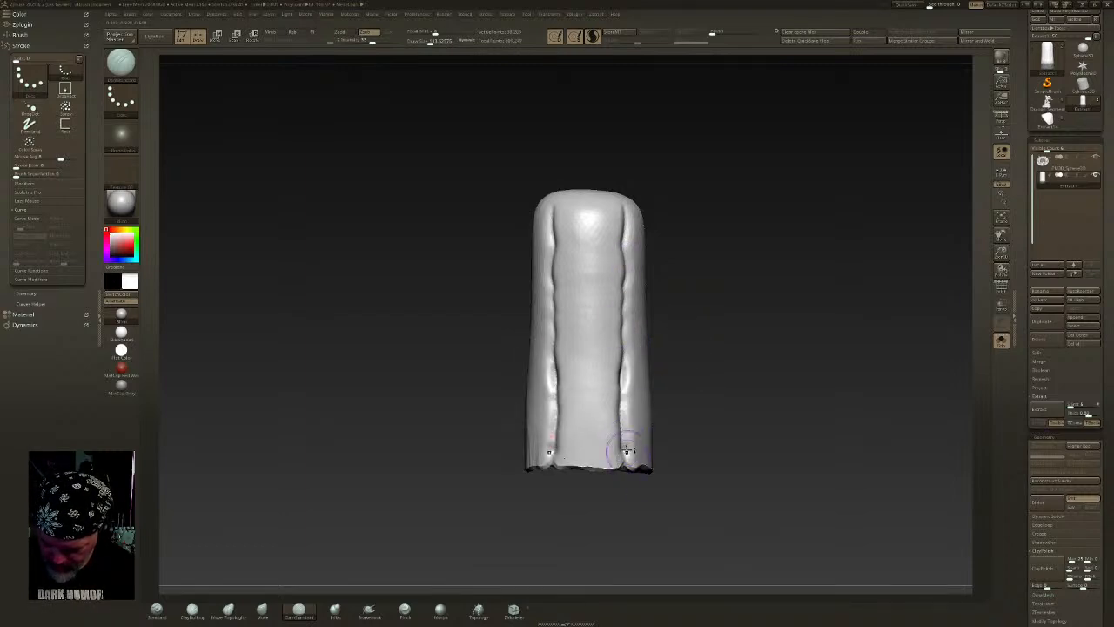
drag(620, 413, 622, 213)
mouse_move(688, 248)
mouse_down()
mouse_move(613, 235)
mouse_move(659, 271)
mouse_move(709, 253)
mouse_up()
drag(686, 193, 740, 458)
mouse_move(729, 435)
right_down()
mouse_move(756, 426)
mouse_move(709, 430)
right_up()
right_drag(655, 452, 589, 444)
mouse_move(660, 437)
right_down()
mouse_move(527, 452)
mouse_move(516, 490)
mouse_move(592, 452)
mouse_move(641, 386)
mouse_move(632, 421)
right_up()
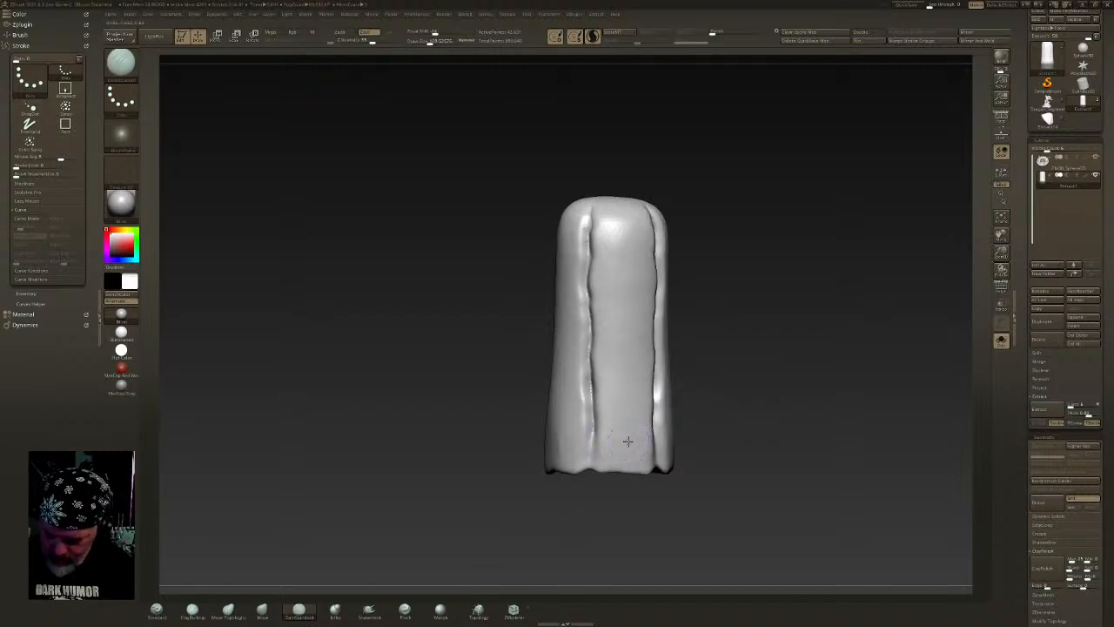
- Carve evenly spaced horizontal grooves between the vertical ones to divide the strip into stacked segments
drag(594, 445, 654, 448)
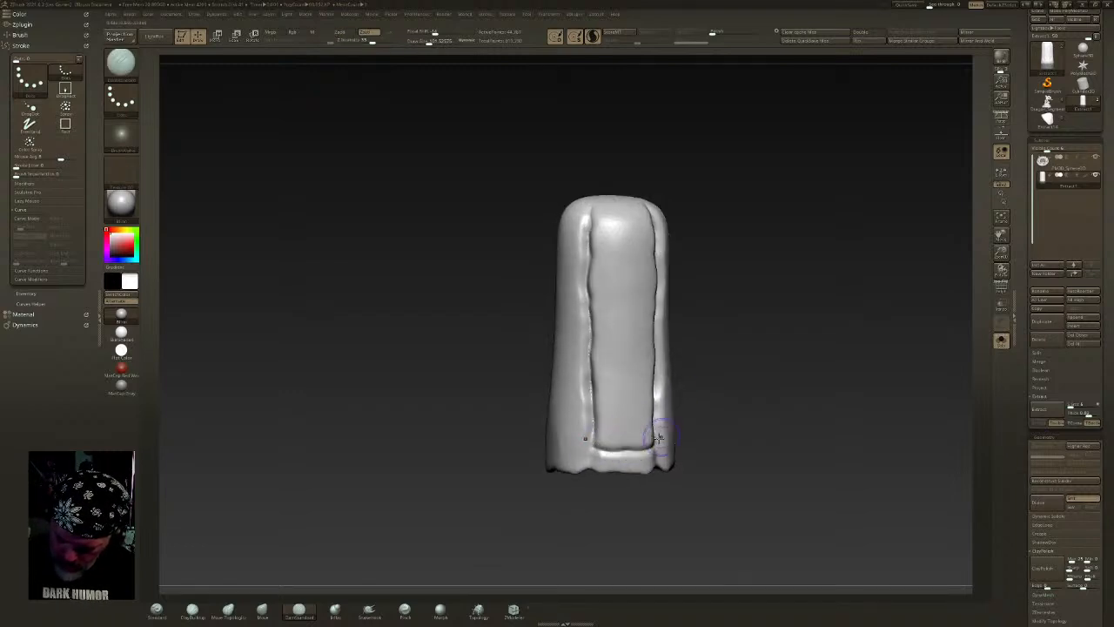
drag(602, 423, 652, 416)
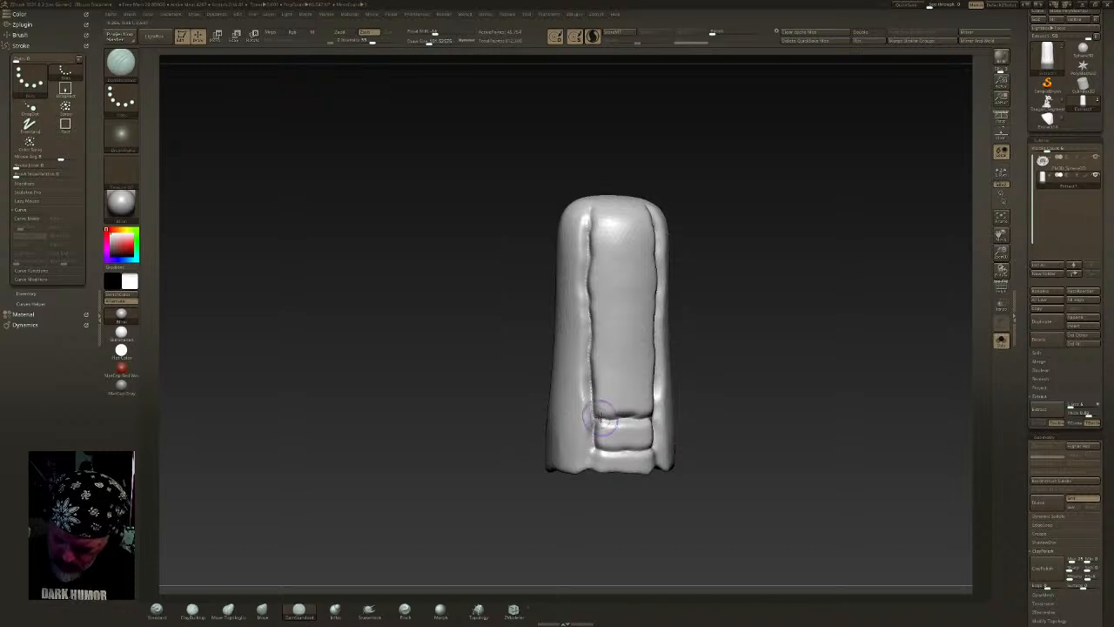
drag(593, 383, 652, 383)
drag(594, 352, 651, 352)
mouse_move(597, 323)
mouse_down()
mouse_move(651, 320)
mouse_move(586, 291)
mouse_move(658, 256)
mouse_move(592, 225)
mouse_up()
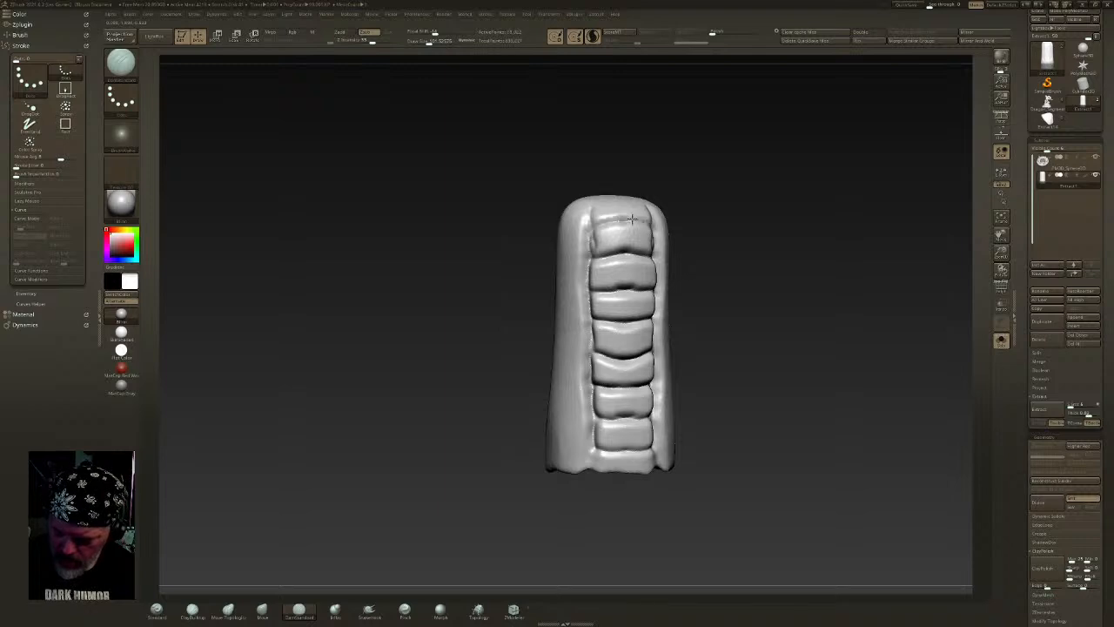
- Carve curved grooves on the adjacent face of the column to outline a stack of shield-shaped plates
mouse_move(594, 262)
right_down()
mouse_move(607, 252)
mouse_move(629, 271)
mouse_move(593, 250)
right_up()
drag(605, 225, 539, 311)
mouse_move(567, 360)
mouse_down()
mouse_move(556, 366)
mouse_move(560, 406)
mouse_up()
mouse_move(521, 465)
shift+mouse_down()
mouse_move(568, 398)
mouse_move(555, 410)
shift+mouse_up()
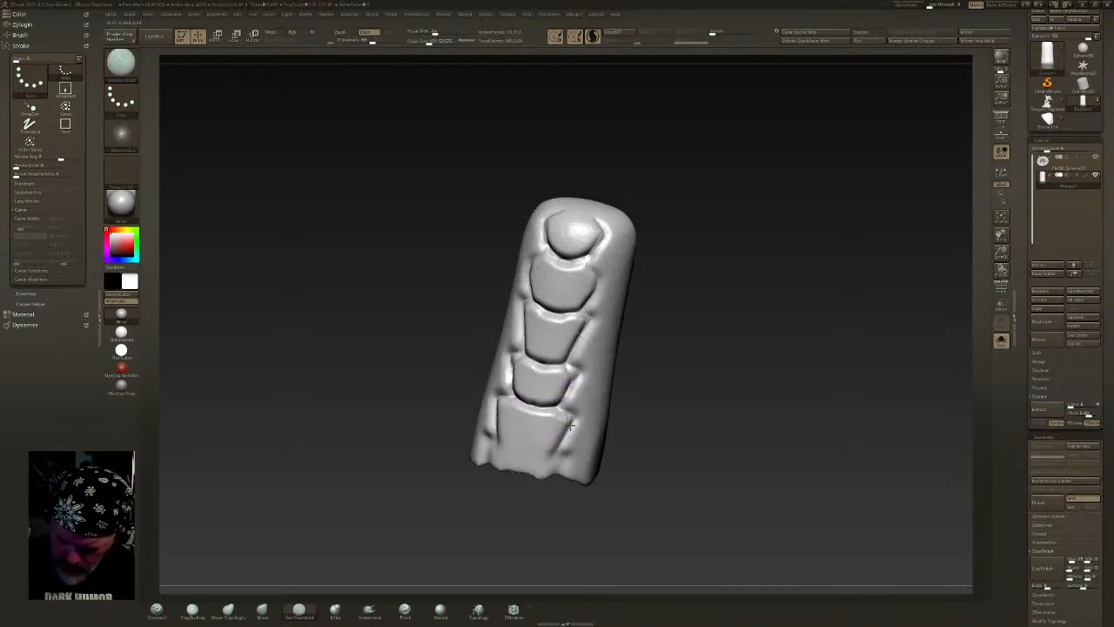
drag(498, 431, 559, 451)
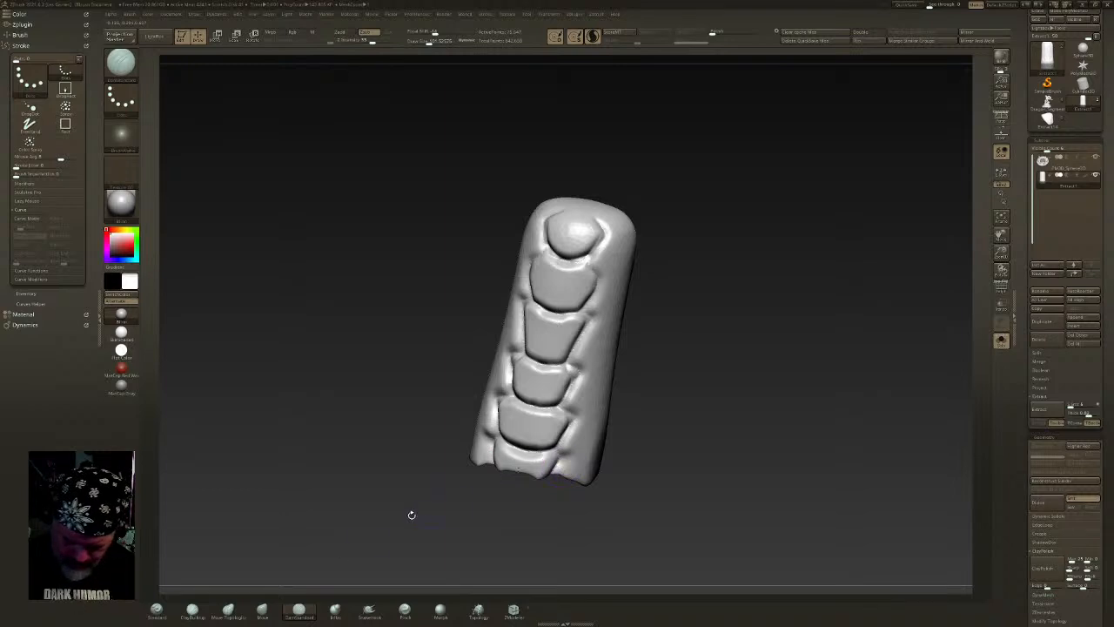
- Select the ClayBuildup brush and change its stroke type to Dots
click(192, 611)
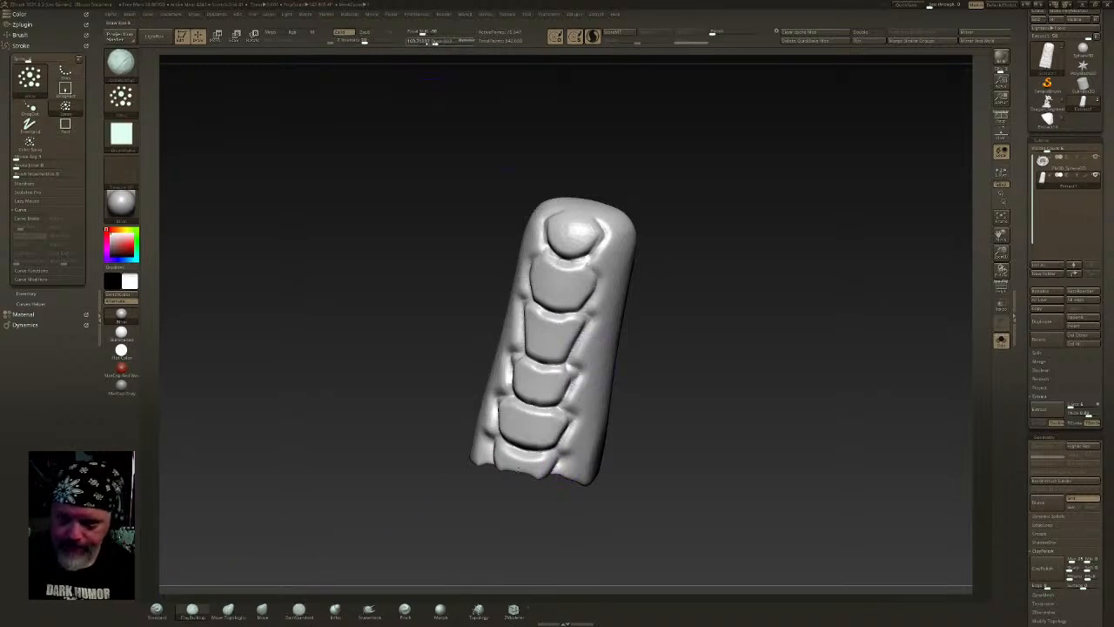
mouse_move(574, 223)
mouse_down()
mouse_move(567, 229)
mouse_move(581, 222)
mouse_up()
key(ctrl+z)
click(122, 99)
click(162, 108)
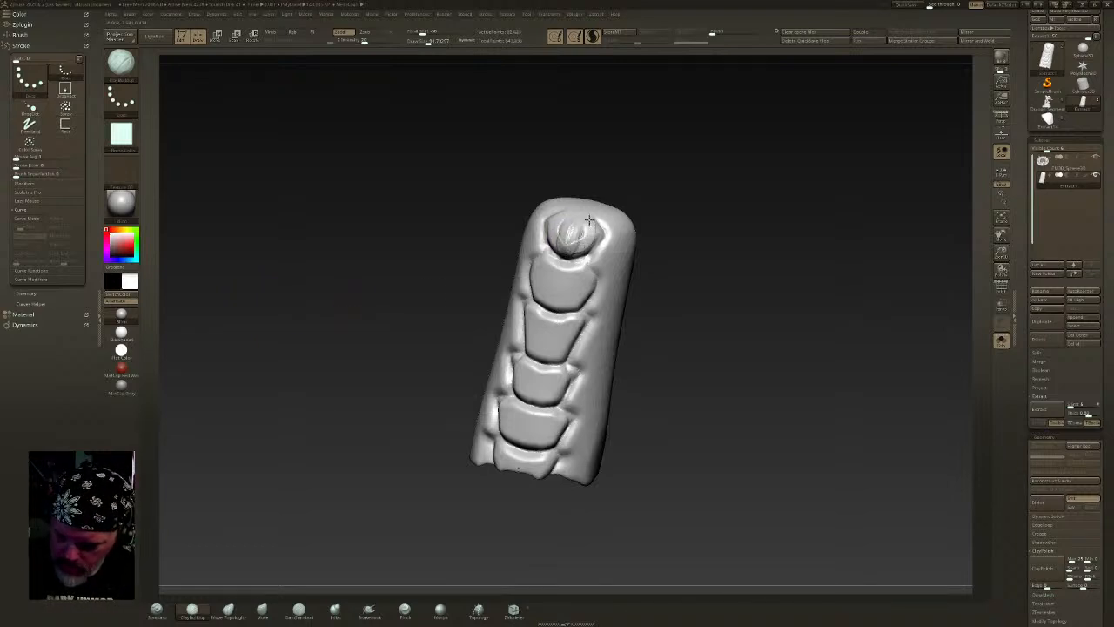
- Build up bulging volume on the shield-shaped plates from the upper part of the column to its base
mouse_move(560, 264)
mouse_down()
mouse_move(552, 303)
mouse_move(580, 303)
mouse_move(550, 356)
mouse_up()
mouse_move(561, 319)
mouse_down()
mouse_move(560, 361)
mouse_move(527, 391)
mouse_move(536, 404)
mouse_up()
drag(561, 364, 550, 405)
mouse_move(547, 407)
mouse_down()
mouse_move(540, 436)
mouse_move(526, 441)
mouse_move(555, 447)
mouse_up()
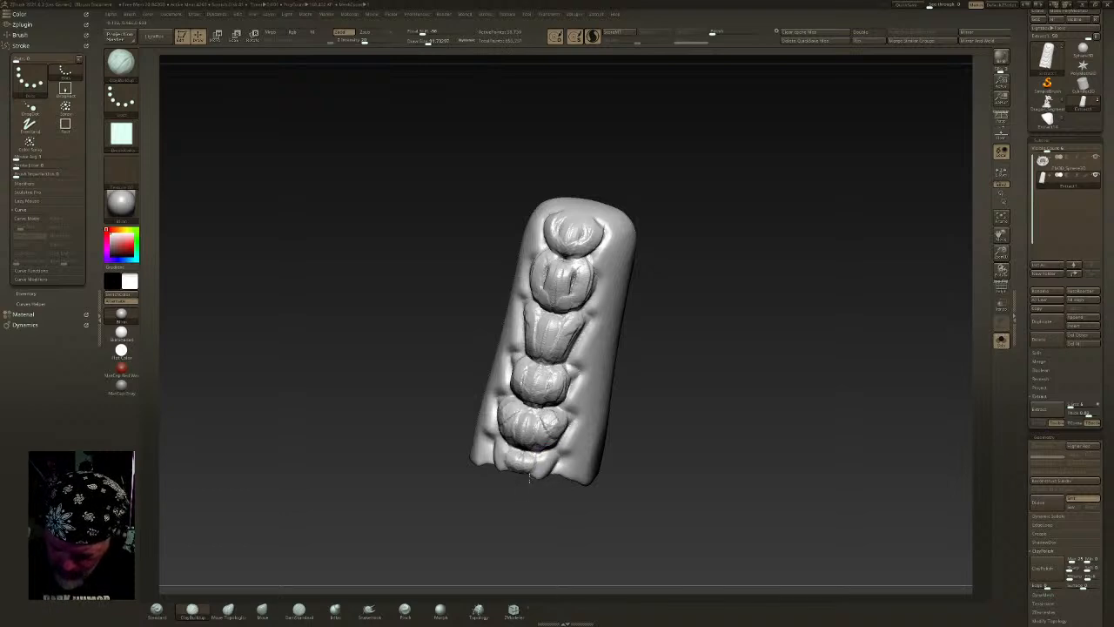
- Build up stacked horizontal ridges down the column's remaining smooth face, from the top edge to the base
mouse_move(543, 461)
right_down()
mouse_move(632, 252)
mouse_move(581, 240)
right_up()
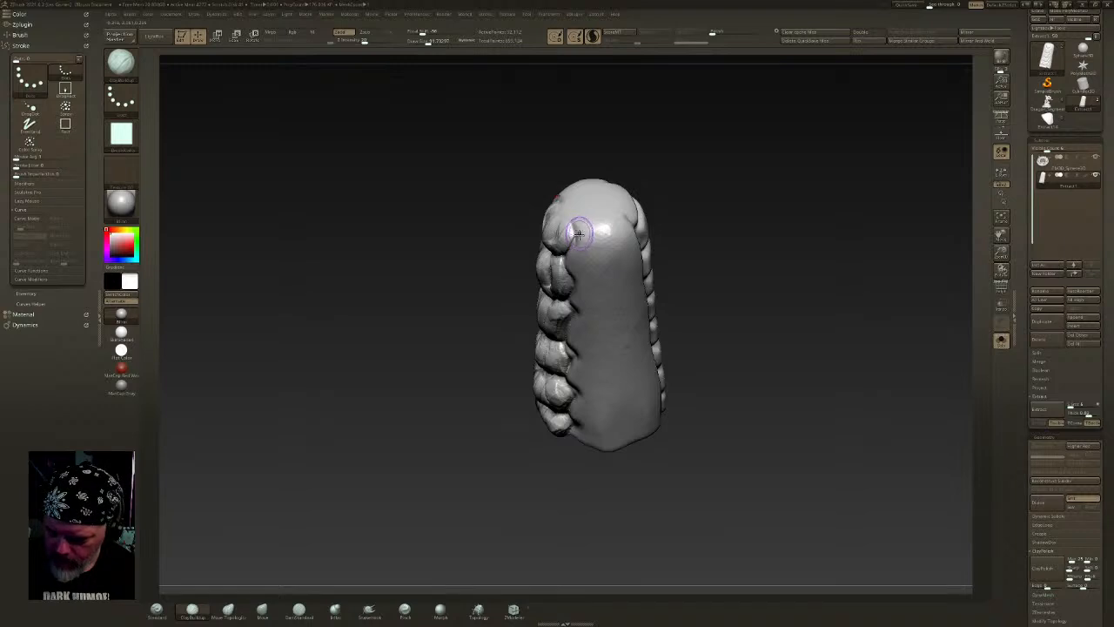
mouse_move(634, 228)
right_down()
mouse_move(621, 199)
mouse_move(707, 281)
mouse_move(753, 287)
mouse_move(747, 316)
mouse_move(797, 310)
right_up()
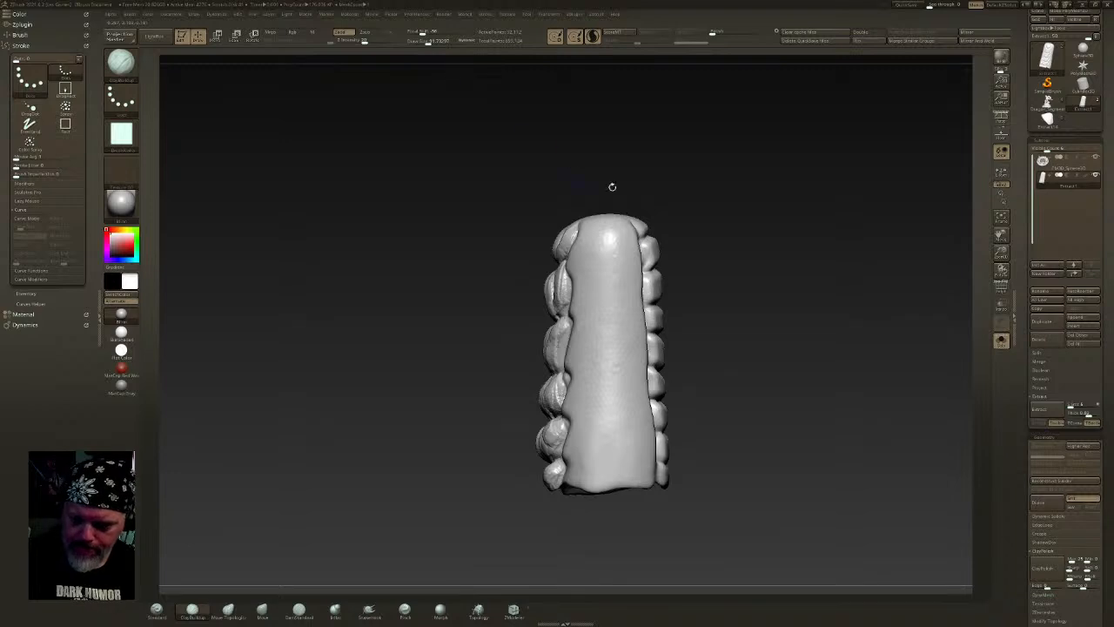
right_drag(573, 162, 650, 258)
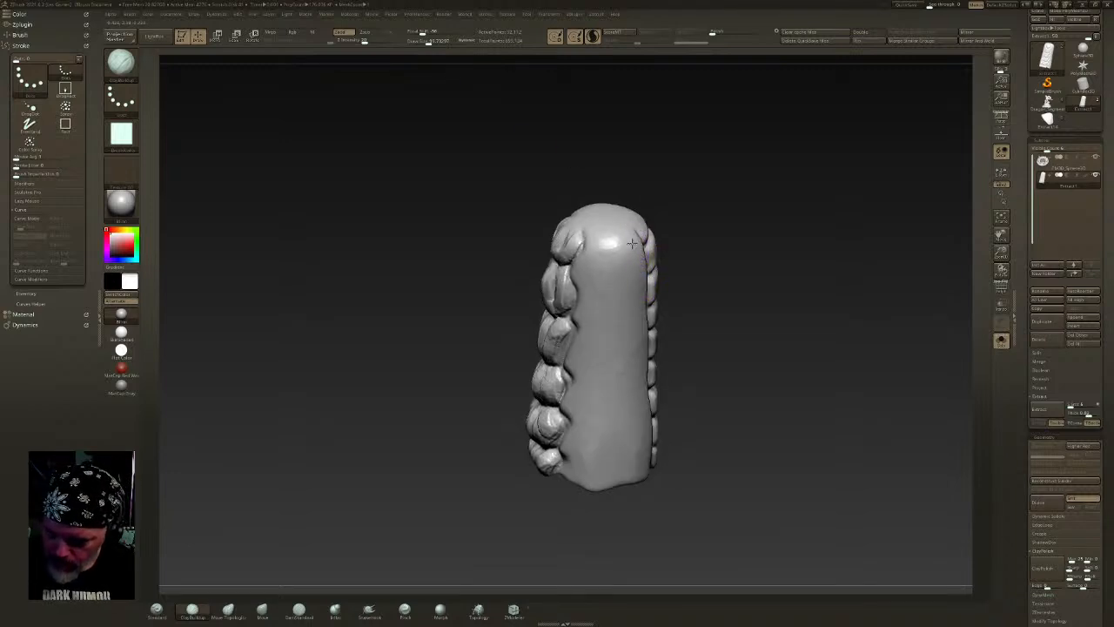
mouse_move(599, 245)
mouse_down()
mouse_move(643, 235)
mouse_move(634, 262)
mouse_up()
mouse_move(595, 294)
mouse_down()
mouse_move(648, 288)
mouse_move(578, 312)
mouse_move(646, 314)
mouse_move(644, 341)
mouse_move(573, 361)
mouse_move(649, 355)
mouse_up()
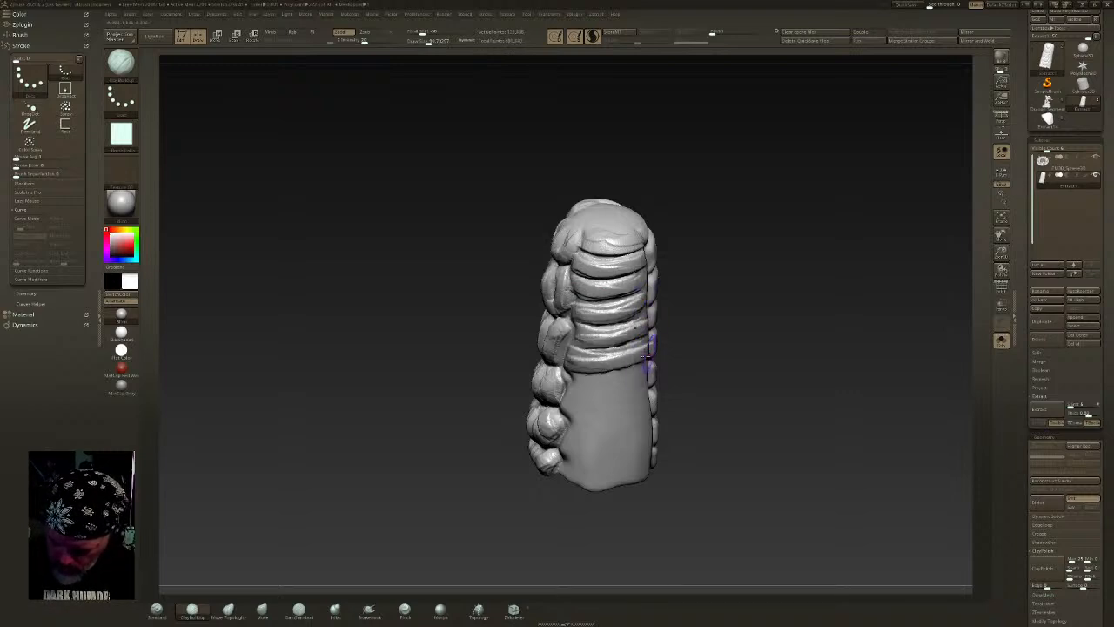
mouse_move(589, 382)
mouse_down()
mouse_move(646, 377)
mouse_move(645, 388)
mouse_move(571, 404)
mouse_move(665, 414)
mouse_move(577, 432)
mouse_move(655, 421)
mouse_up()
mouse_move(655, 422)
mouse_down()
mouse_move(575, 445)
mouse_move(657, 420)
mouse_up()
drag(656, 420, 582, 436)
drag(653, 442, 569, 461)
mouse_move(569, 461)
mouse_down()
mouse_move(650, 450)
mouse_move(571, 461)
mouse_up()
mouse_move(571, 462)
mouse_down()
mouse_move(652, 451)
mouse_move(577, 481)
mouse_up()
mouse_move(576, 481)
mouse_down()
mouse_move(655, 471)
mouse_move(601, 300)
mouse_move(589, 464)
mouse_up()
- Build up small lumps along the seams beside the block-segmented face and soften them
drag(693, 374, 762, 358)
shift+drag(524, 428, 548, 381)
drag(662, 358, 558, 338)
drag(726, 324, 713, 336)
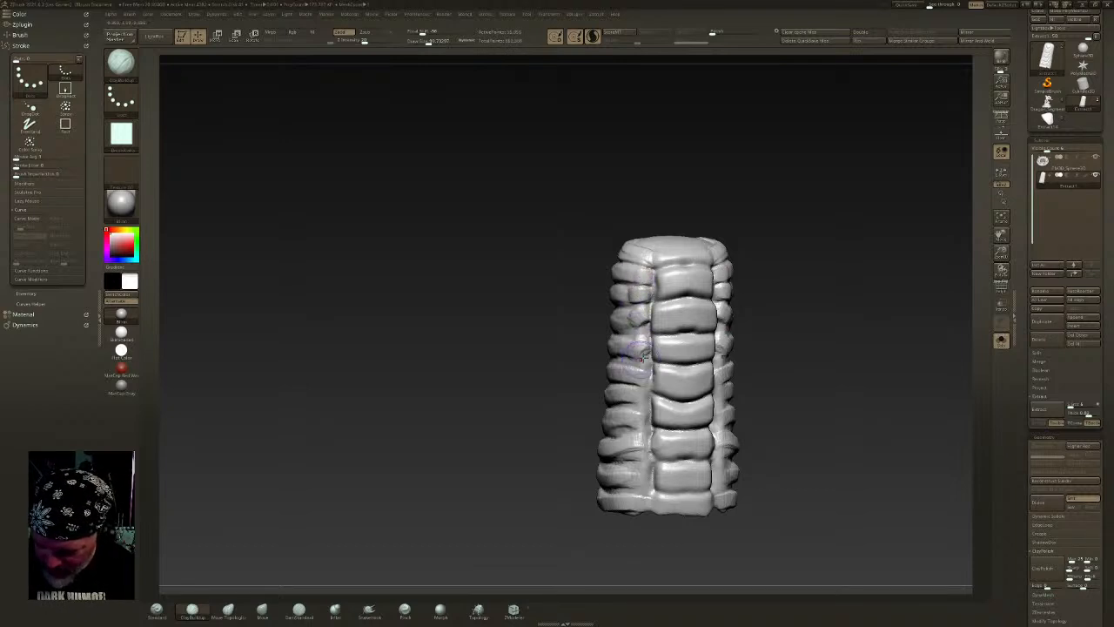
drag(648, 373, 637, 496)
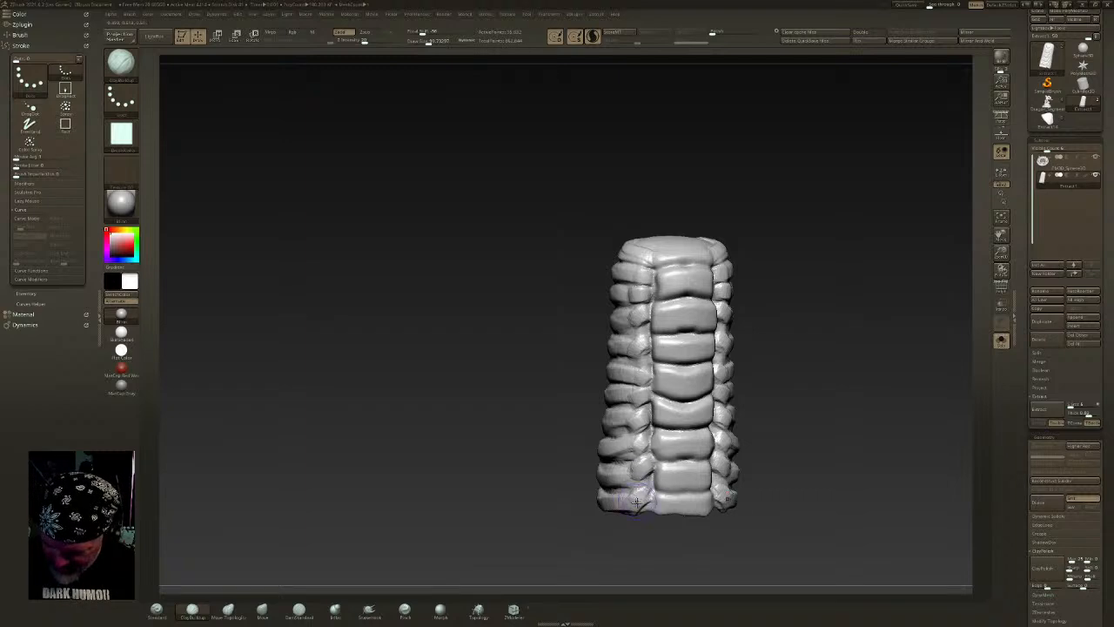
shift+drag(632, 247, 640, 274)
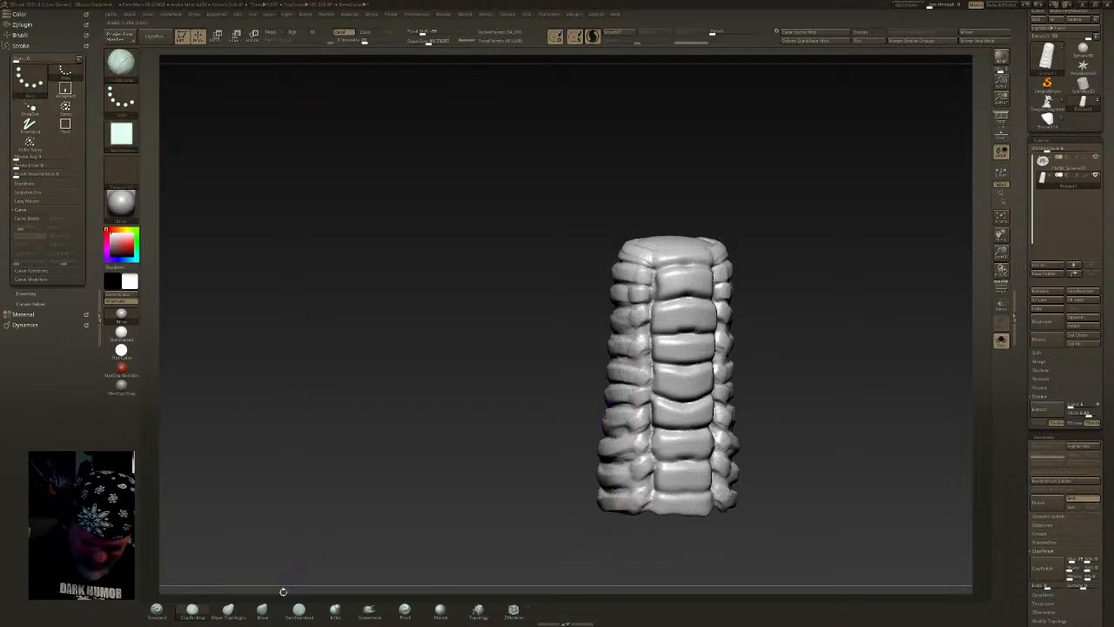
- Reshape the edges of the column's ridges with the Move brush at an adjusted draw size
click(262, 611)
mouse_move(453, 414)
mouse_down()
mouse_move(557, 379)
mouse_move(701, 359)
mouse_up()
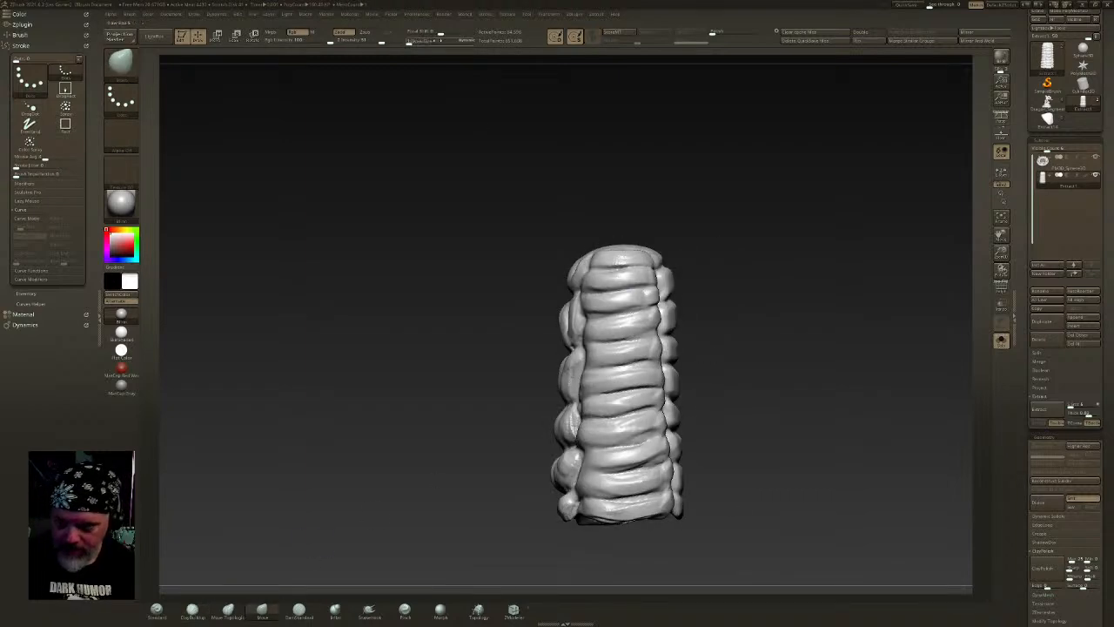
mouse_move(766, 338)
mouse_down()
mouse_move(666, 326)
mouse_move(651, 311)
mouse_up()
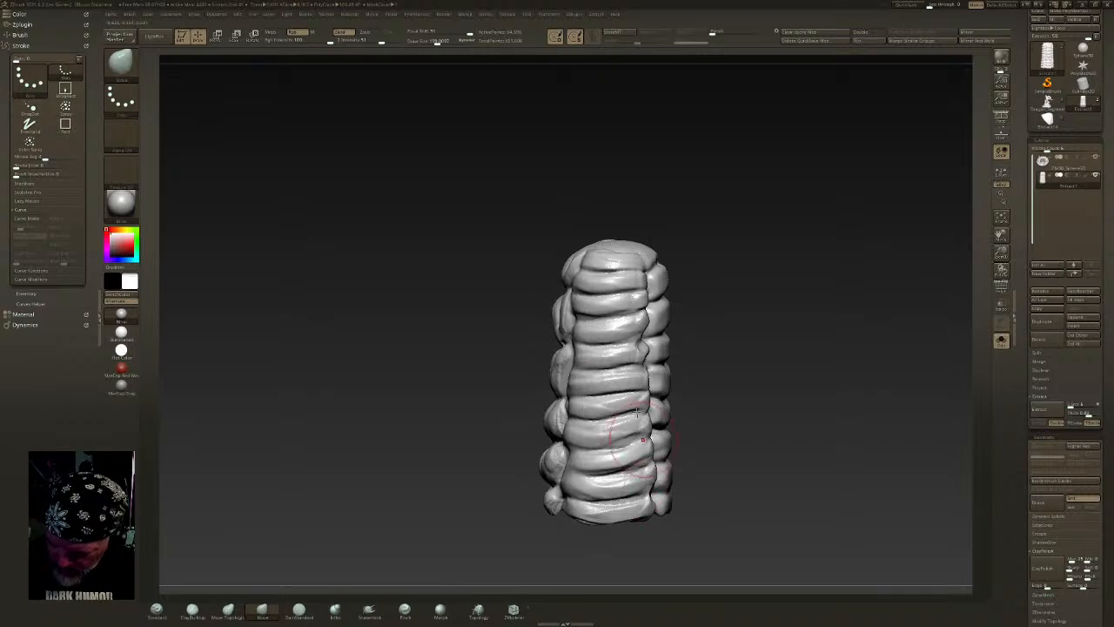
drag(438, 42, 447, 44)
drag(643, 353, 651, 341)
key(ctrl+z)
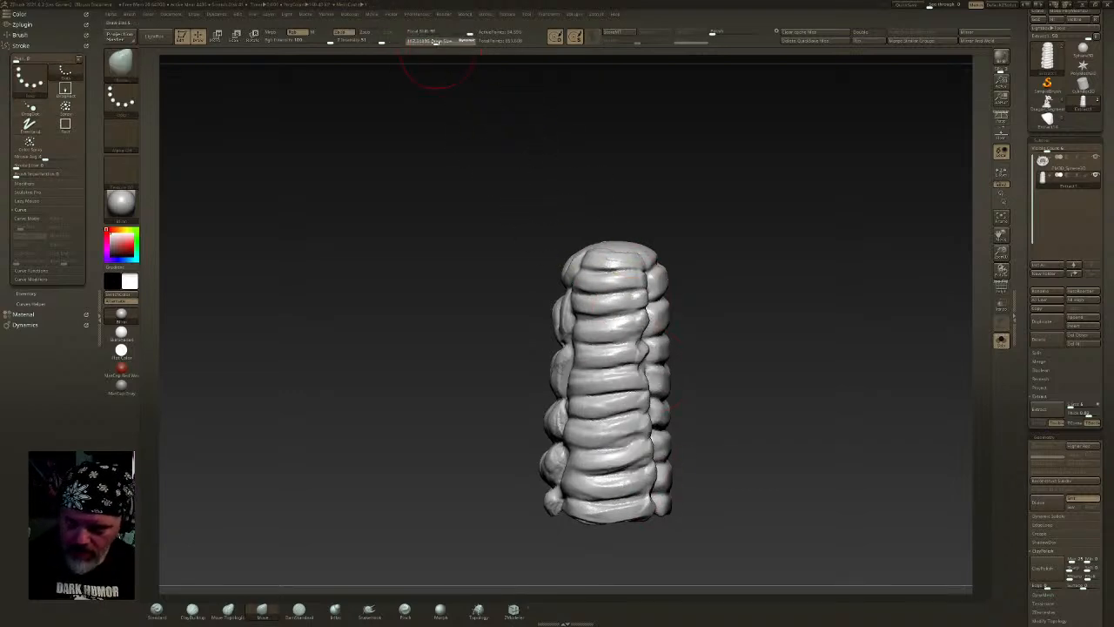
drag(441, 96, 514, 187)
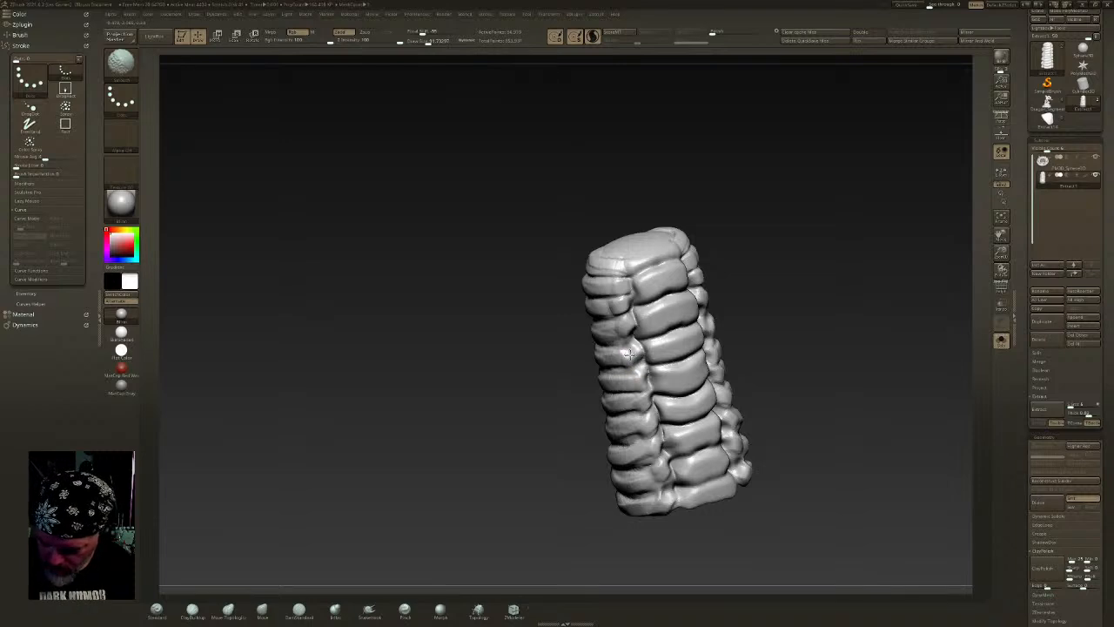
- Try to apply ClayPolish to the segmented column
mouse_move(766, 348)
mouse_down()
mouse_move(684, 373)
mouse_move(749, 348)
mouse_up()
ctrl+drag(836, 262, 922, 296)
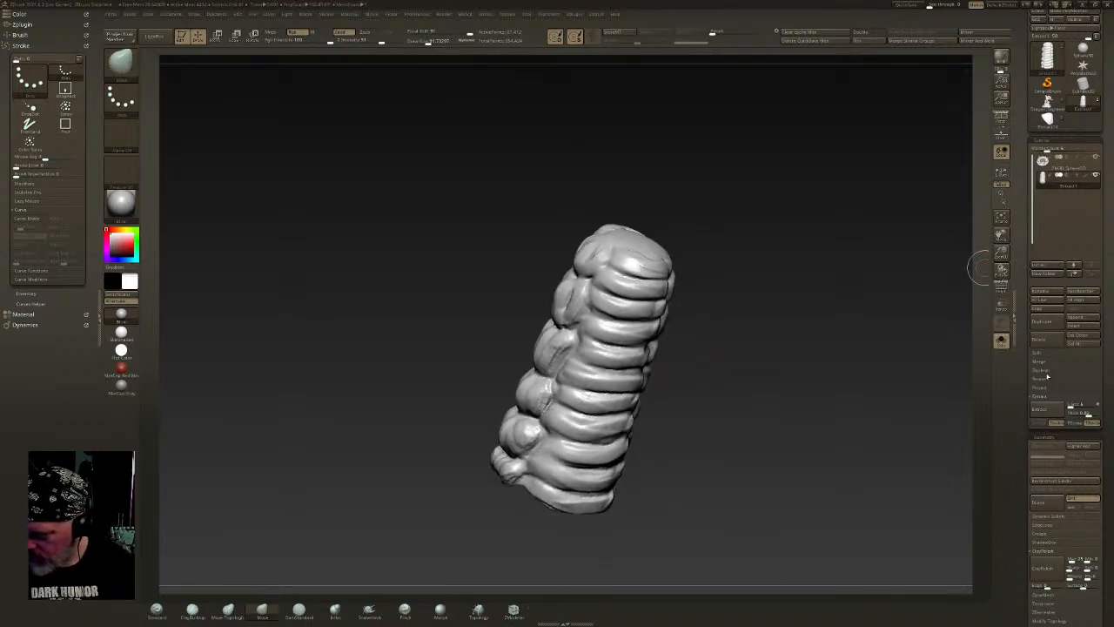
scroll(1046, 423, down, 3)
click(1047, 409)
drag(836, 401, 764, 350)
key(ctrl+z)
- Unsolo the column and view it front-on together with the stone base
mouse_move(784, 309)
mouse_down()
mouse_move(733, 323)
mouse_move(719, 298)
mouse_move(740, 277)
mouse_up()
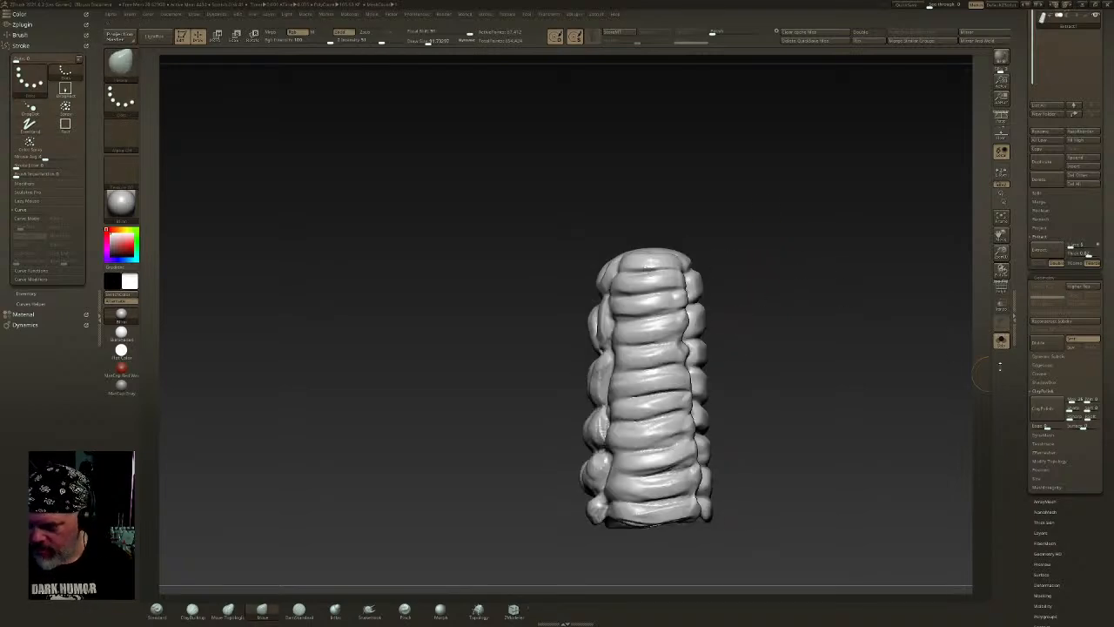
click(1001, 340)
mouse_move(803, 365)
mouse_down()
mouse_move(763, 378)
mouse_move(784, 415)
mouse_move(640, 380)
mouse_move(731, 238)
mouse_move(758, 247)
mouse_move(739, 239)
mouse_move(714, 308)
mouse_up()
drag(698, 313, 744, 310)
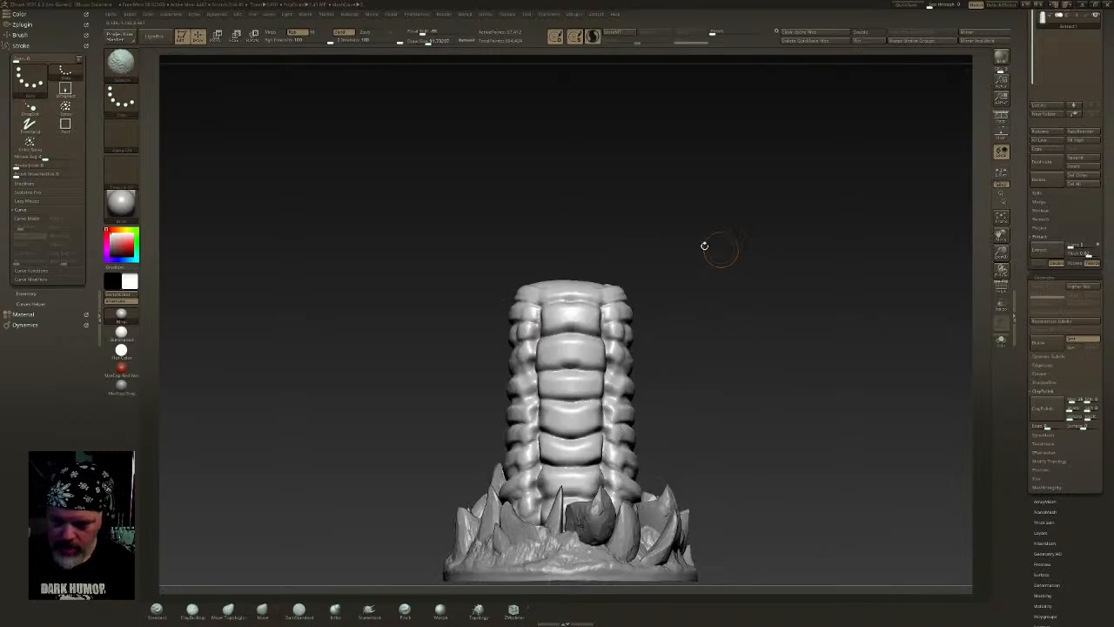
- Add a mirrored pair of upright, pointed teardrop forms on top of the column and shape them with the Move brush
ctrl+click(121, 65)
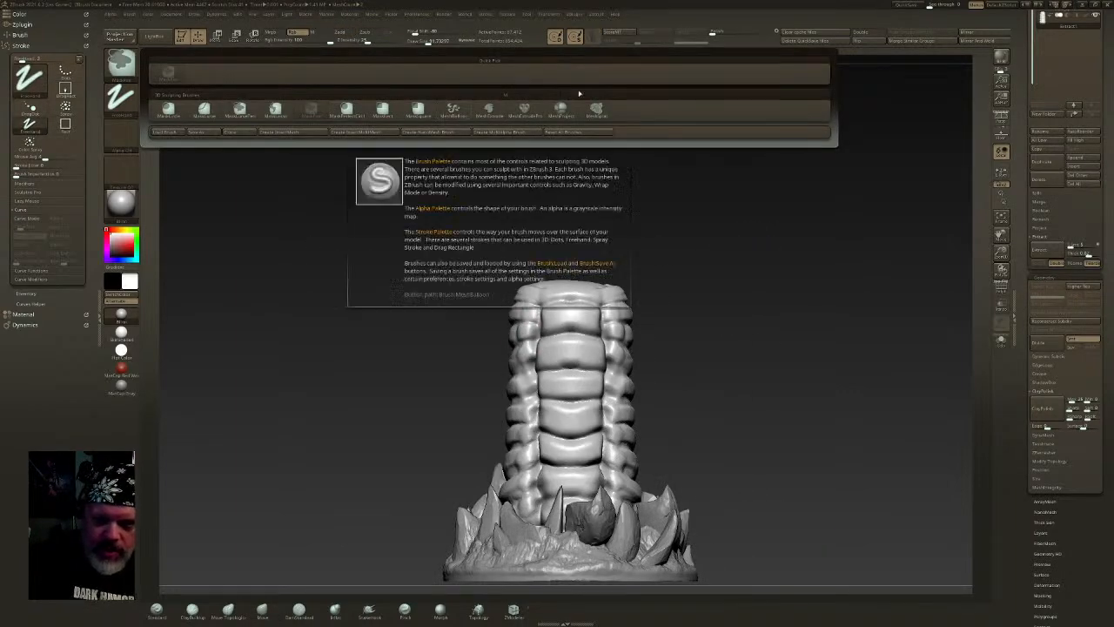
click(453, 110)
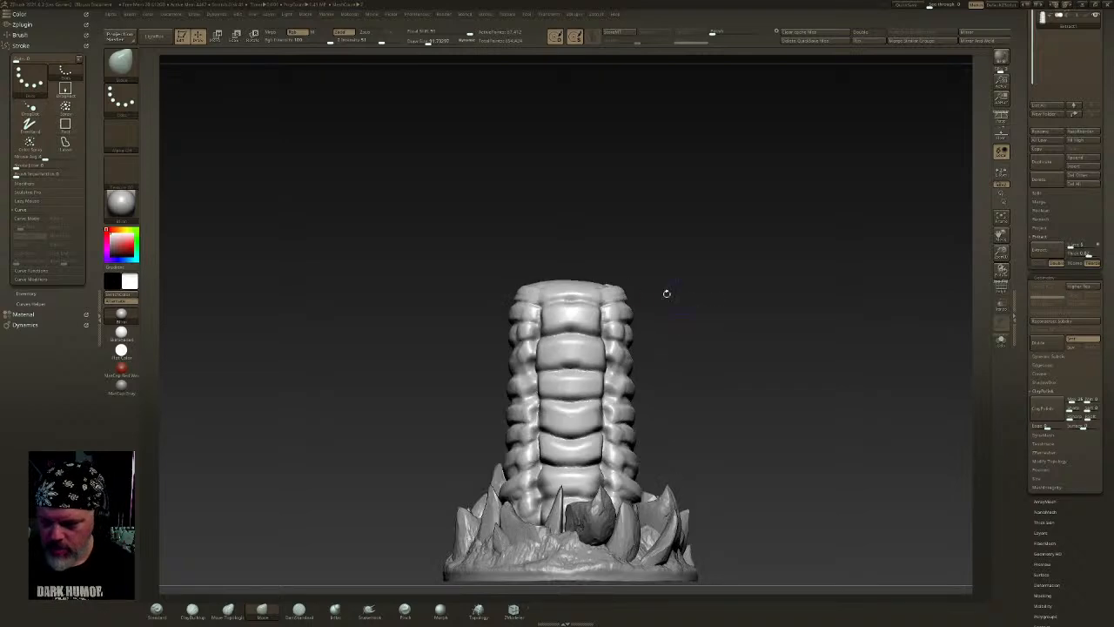
mouse_move(652, 276)
mouse_down()
mouse_move(621, 222)
mouse_move(610, 162)
mouse_move(649, 162)
mouse_move(684, 294)
mouse_move(674, 322)
mouse_move(769, 274)
mouse_up()
key(ctrl+i)
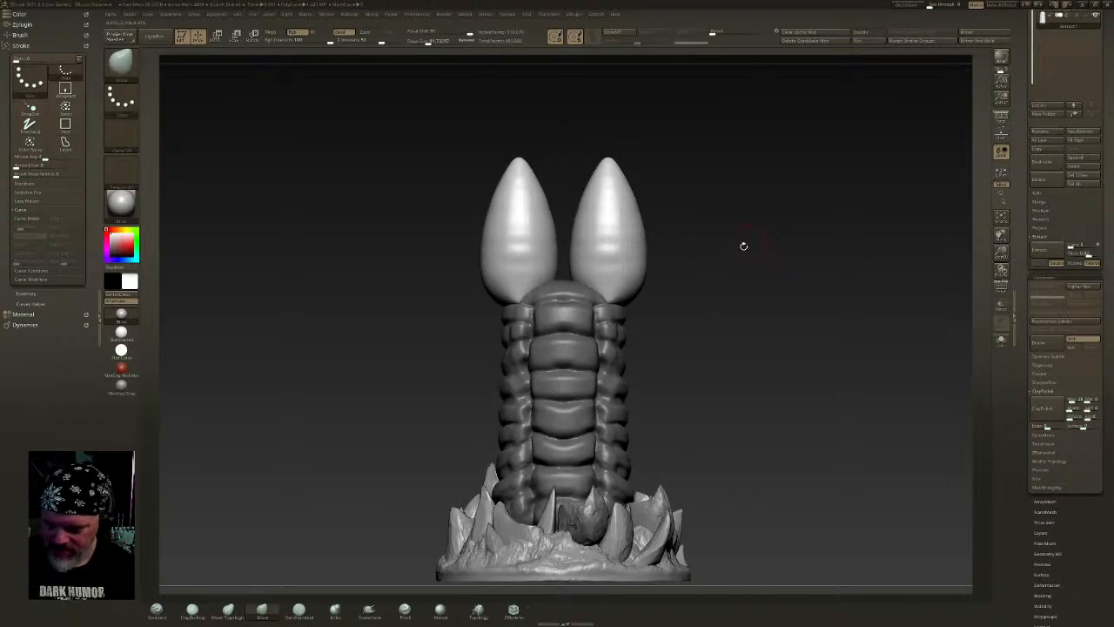
key(w)
key(q)
key(w)
drag(716, 192, 697, 305)
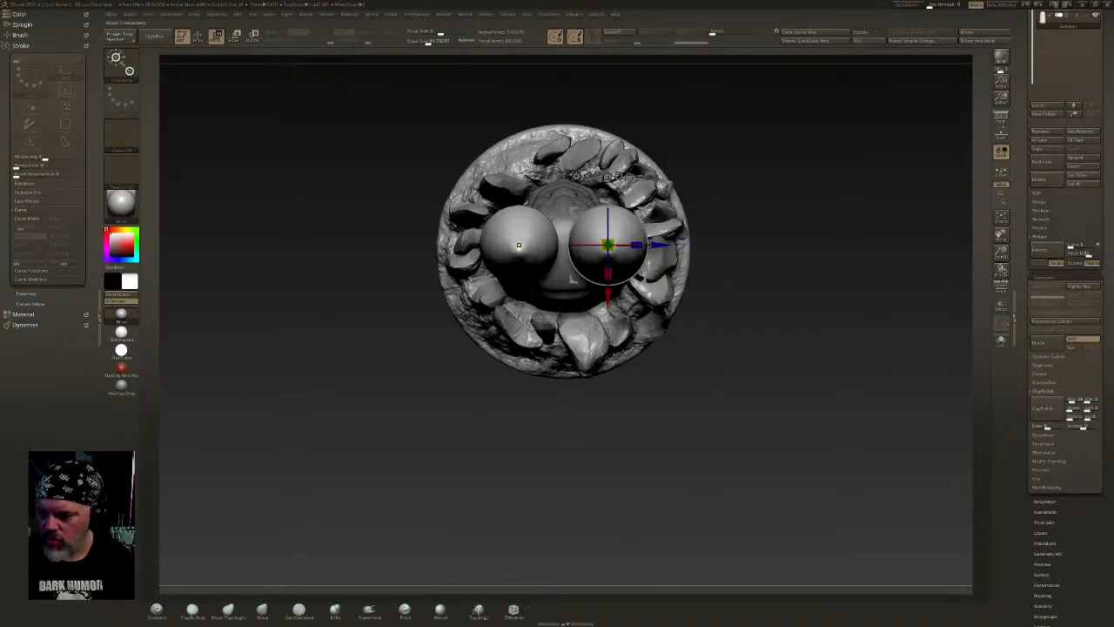
- Solo the column and remove one mirrored half of it with Delete By Symmetry
click(1002, 341)
drag(1055, 470, 1055, 441)
click(1061, 433)
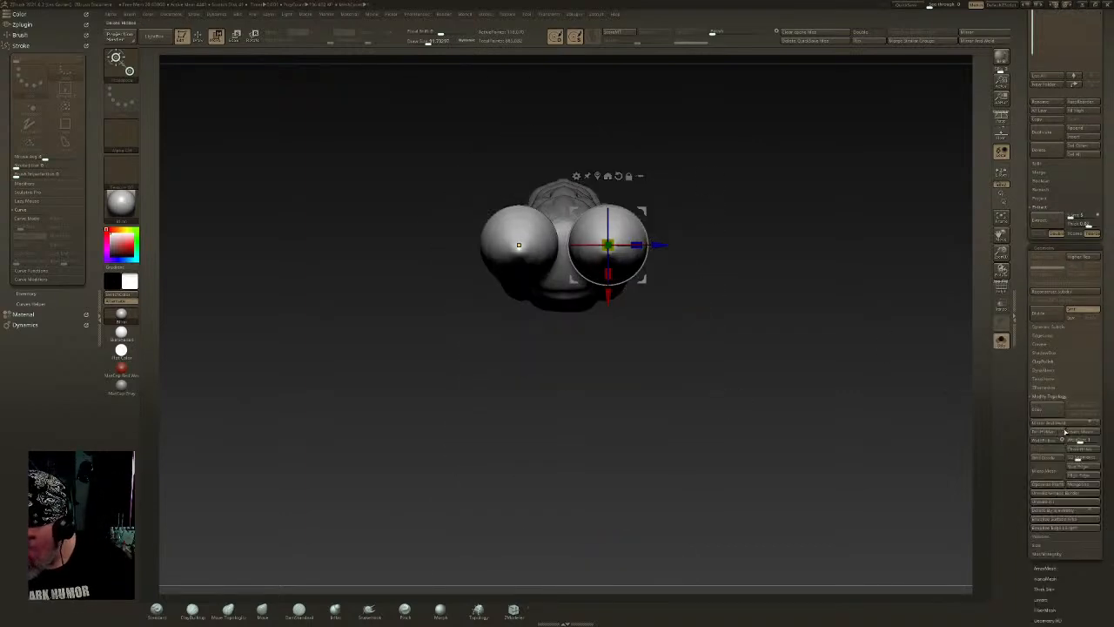
click(1063, 511)
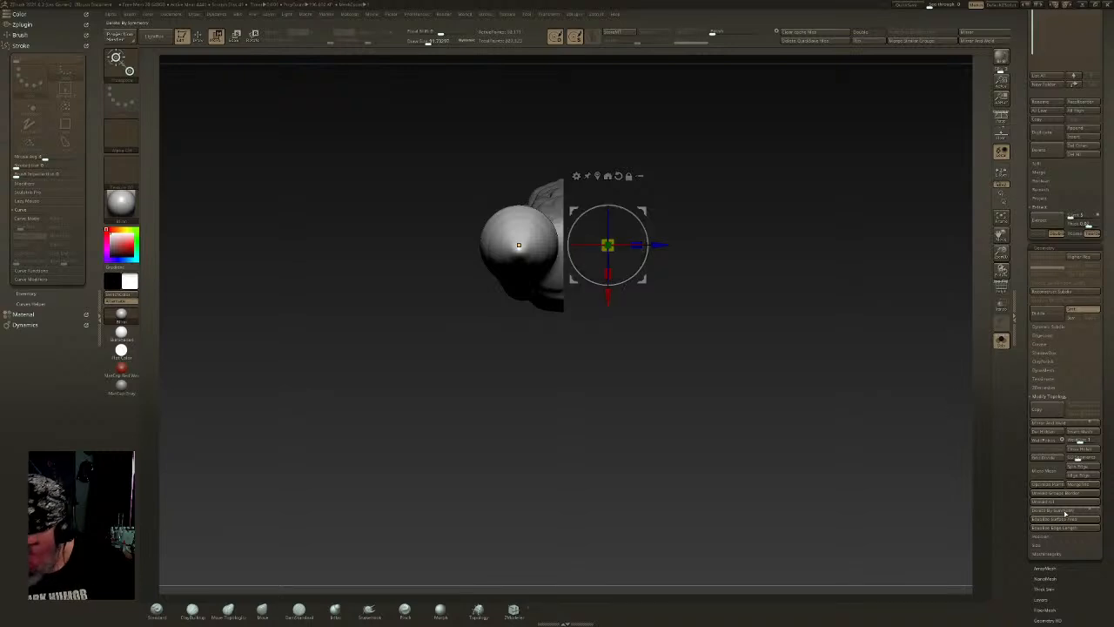
drag(647, 326, 571, 289)
key(q)
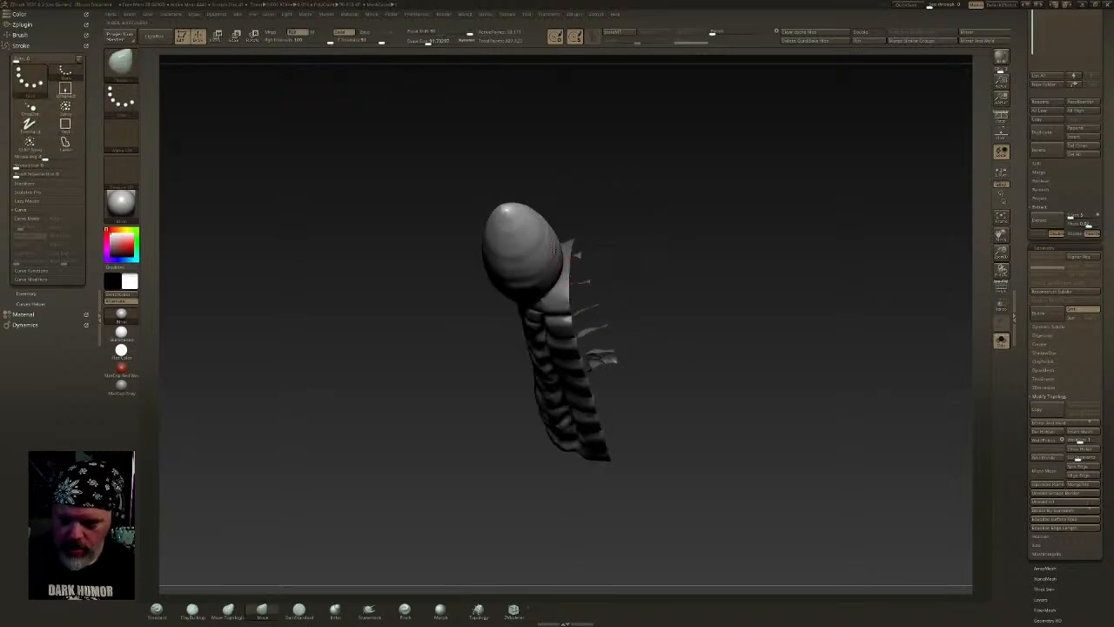
- Cut the inner side of the remaining teardrop along a curve with the ClipCurve brush
shift+drag(436, 222, 401, 209)
ctrl+shift+click(137, 62)
ctrl+shift+click(135, 63)
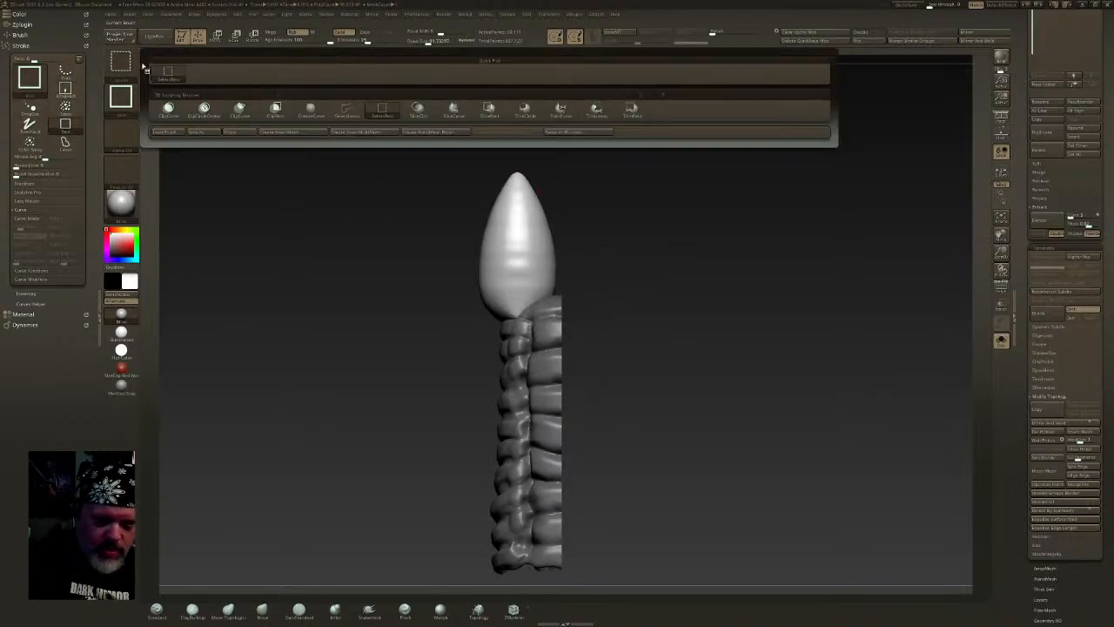
click(248, 109)
mouse_move(523, 139)
ctrl+shift+mouse_down()
mouse_move(533, 309)
mouse_move(570, 359)
ctrl+shift+mouse_up()
drag(654, 315, 657, 289)
- Bend and taper the clipped teardrop into a slender horn curving inward over the column with the Move brush
mouse_move(562, 104)
mouse_down()
mouse_move(587, 192)
mouse_move(552, 187)
mouse_move(535, 252)
mouse_up()
mouse_move(640, 219)
mouse_down()
mouse_move(536, 212)
mouse_move(581, 216)
mouse_up()
shift+drag(512, 203, 488, 238)
drag(643, 261, 575, 264)
shift+drag(533, 258, 545, 280)
drag(653, 283, 553, 280)
key(w)
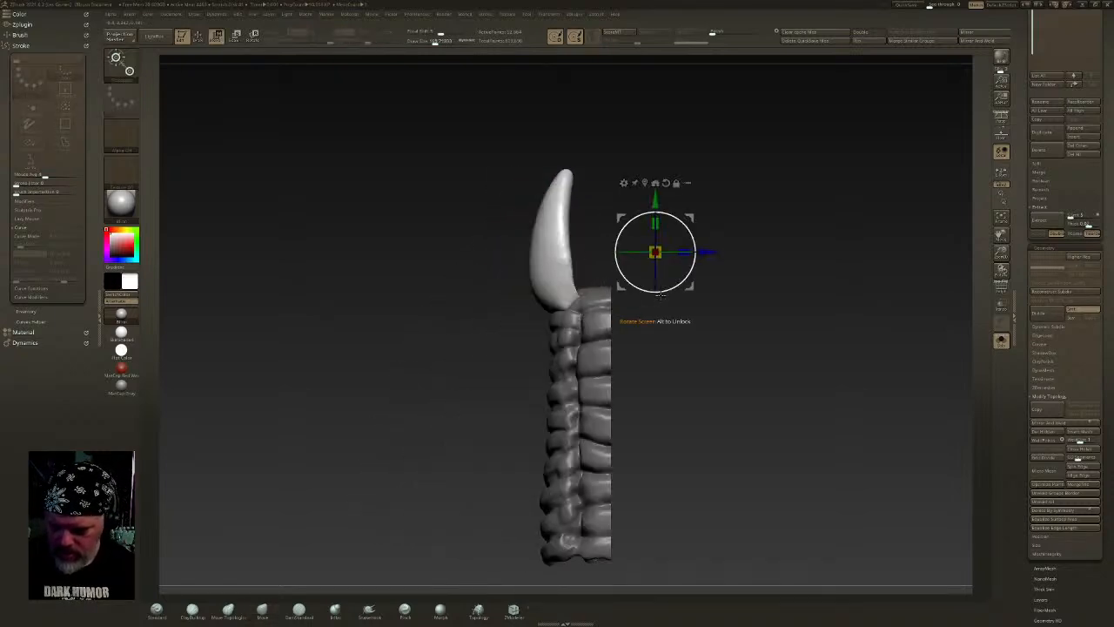
mouse_move(701, 288)
mouse_down()
mouse_move(710, 351)
mouse_move(609, 324)
mouse_up()
key(q)
shift+drag(636, 269, 592, 259)
- Carve a hollow into the horn's flat inner face with the ClayBuildup brush at an adjusted draw size
mouse_move(667, 331)
mouse_down()
mouse_move(675, 267)
mouse_move(651, 251)
mouse_move(687, 305)
mouse_move(685, 274)
mouse_move(713, 256)
mouse_move(697, 305)
mouse_move(716, 211)
mouse_up()
key(b)
key(c)
key(b)
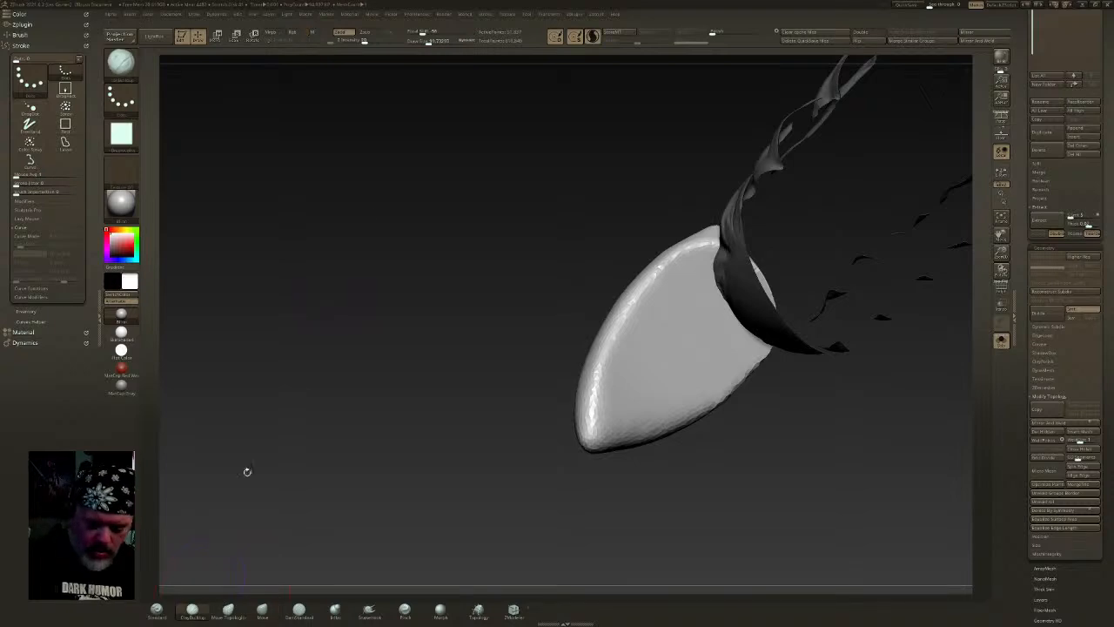
click(424, 41)
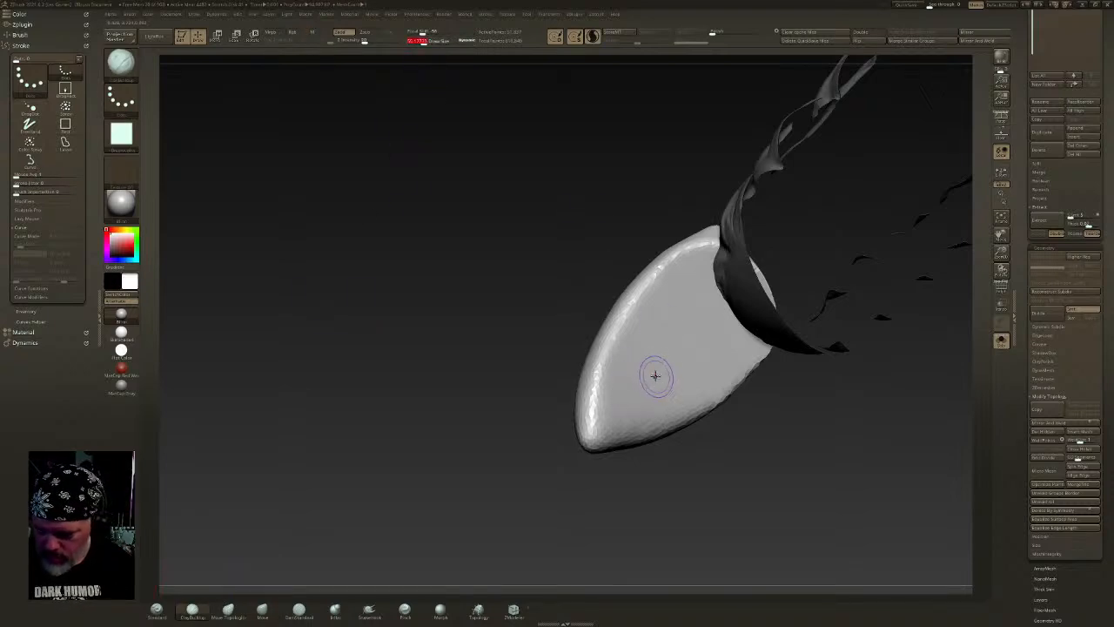
mouse_move(605, 406)
mouse_down()
mouse_move(683, 291)
mouse_move(721, 266)
mouse_move(649, 329)
mouse_move(616, 383)
mouse_move(629, 407)
mouse_move(738, 337)
mouse_up()
mouse_move(646, 384)
mouse_down()
mouse_move(710, 318)
mouse_move(700, 361)
mouse_move(635, 348)
mouse_move(680, 257)
mouse_move(647, 407)
mouse_up()
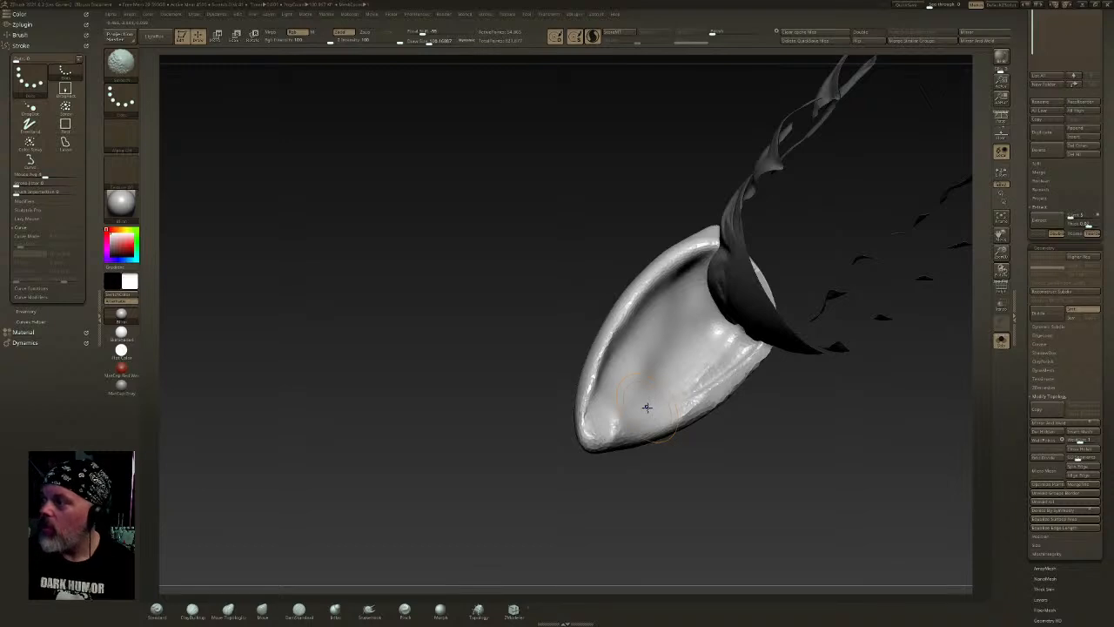
- Deepen the hollow of the horn's inner face near its rim and base and smooth the carved surface
mouse_move(688, 351)
shift+mouse_down()
mouse_move(725, 375)
mouse_move(613, 412)
mouse_move(670, 378)
mouse_move(648, 335)
mouse_move(627, 374)
shift+mouse_up()
mouse_move(688, 314)
mouse_down()
mouse_move(628, 353)
mouse_move(601, 431)
mouse_move(686, 395)
mouse_move(718, 352)
mouse_up()
mouse_move(706, 272)
mouse_down()
mouse_move(642, 337)
mouse_move(622, 380)
mouse_move(629, 338)
mouse_move(596, 396)
mouse_move(641, 391)
mouse_up()
shift+drag(738, 366, 745, 329)
mouse_move(719, 389)
right_down()
mouse_move(714, 348)
mouse_move(688, 329)
right_up()
mouse_move(687, 329)
alt+mouse_down()
mouse_move(708, 383)
mouse_move(646, 410)
alt+mouse_up()
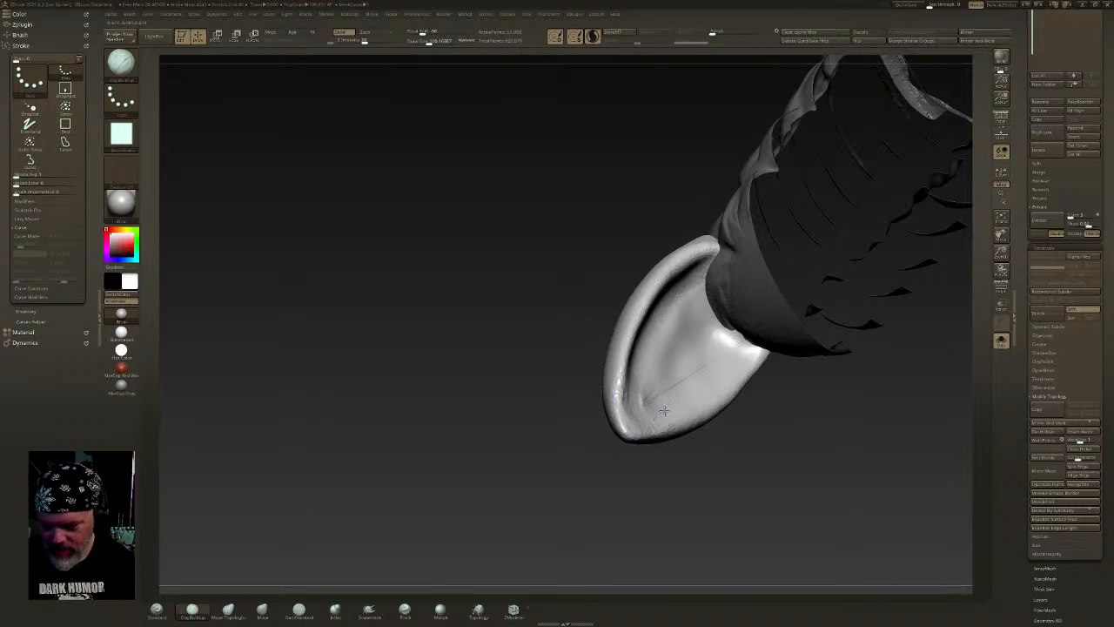
alt+drag(640, 409, 640, 353)
shift+drag(653, 406, 657, 366)
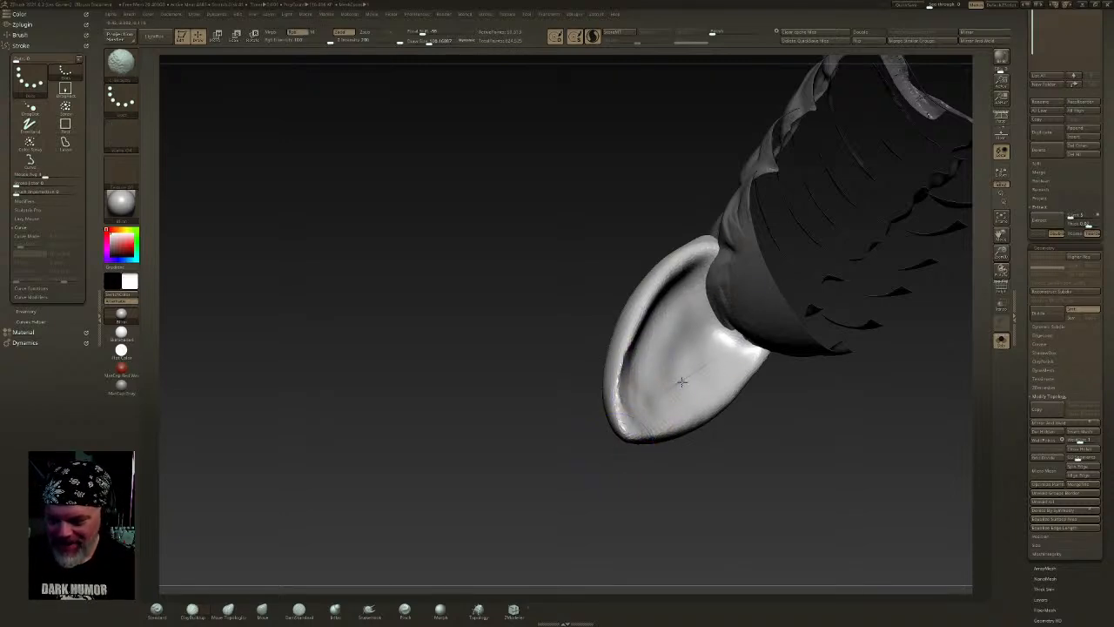
mouse_move(724, 337)
right_down()
mouse_move(701, 318)
mouse_move(704, 371)
mouse_move(723, 409)
mouse_move(707, 371)
mouse_move(725, 333)
mouse_move(739, 346)
right_up()
key(shift)
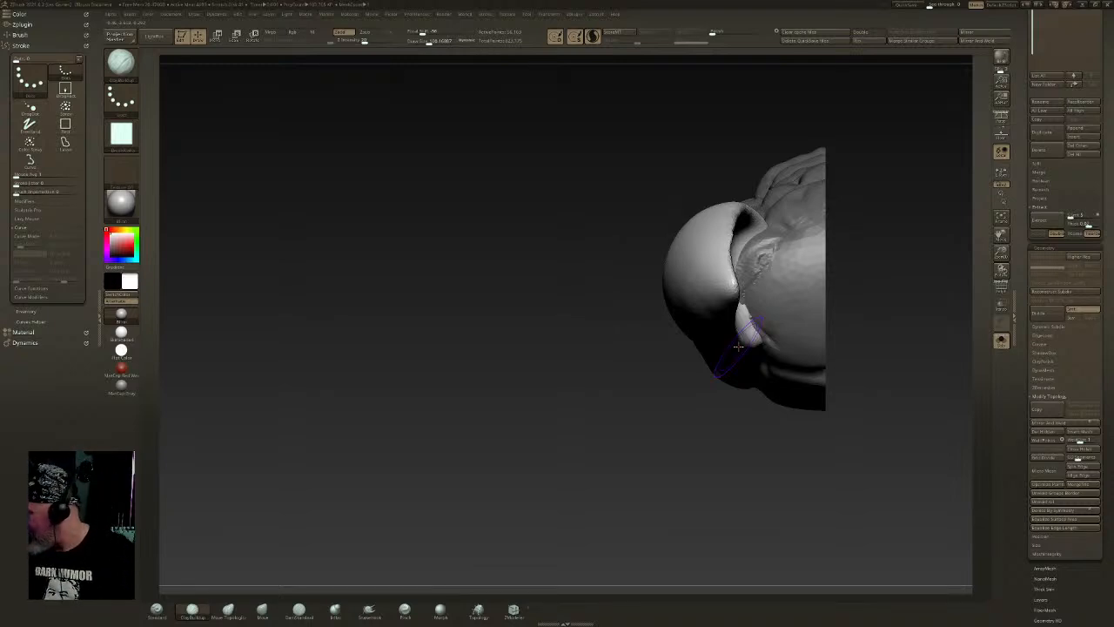
- Isolate the horn and trim its inner side along a curve with the ClipCurve brush
alt+right_drag(780, 265, 726, 333)
mouse_move(726, 333)
right_down()
mouse_move(694, 267)
mouse_move(625, 364)
right_up()
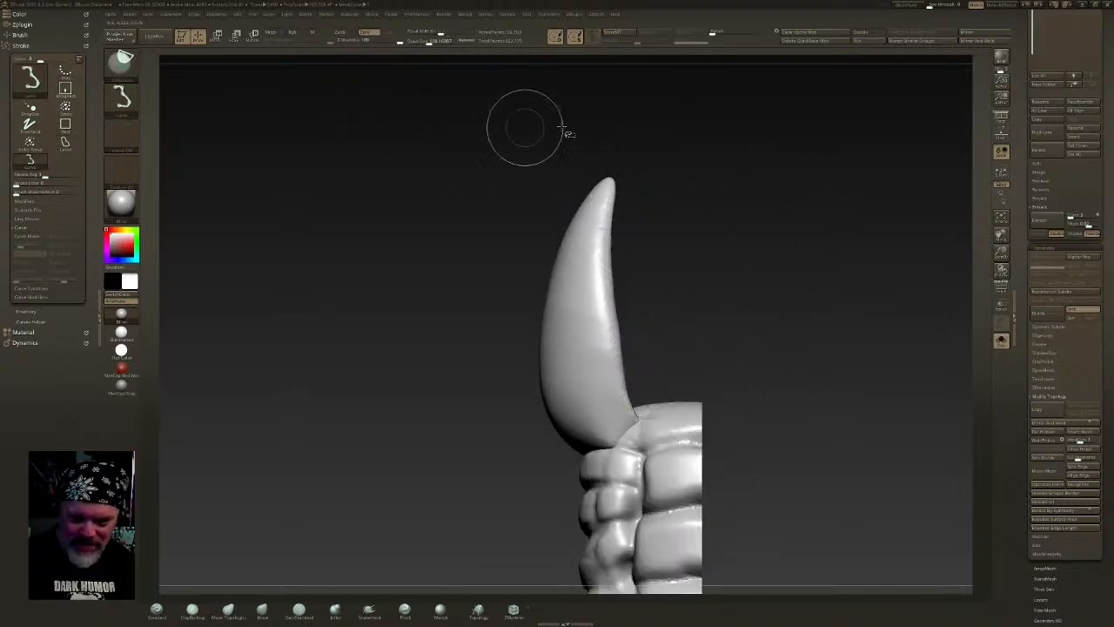
mouse_move(616, 154)
ctrl+shift+mouse_down()
mouse_move(600, 249)
mouse_move(637, 416)
mouse_move(676, 485)
ctrl+shift+mouse_up()
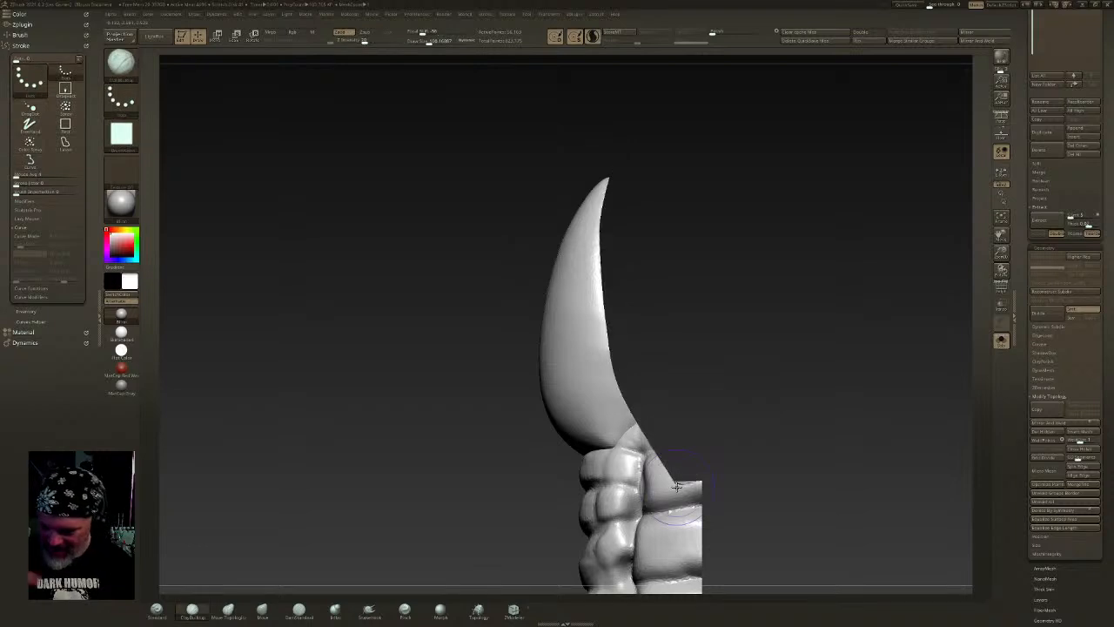
key(ctrl+z)
ctrl+shift+click(597, 314)
ctrl+shift+drag(624, 131, 706, 470)
key(ctrl+z)
ctrl+shift+drag(620, 139, 697, 323)
mouse_move(757, 278)
mouse_down()
mouse_move(759, 269)
mouse_move(667, 236)
mouse_move(683, 233)
mouse_up()
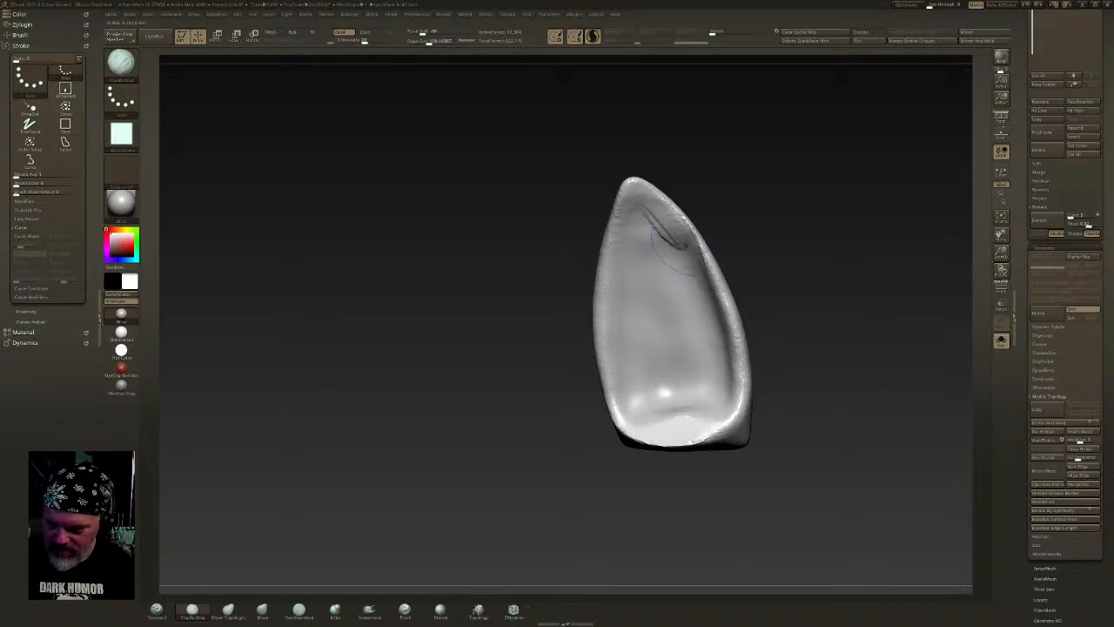
- Unhide the rest of the column and carve the horn's hollow up toward the tip, smoothing the inner surface
key(ctrl+z)
ctrl+shift+click(752, 222)
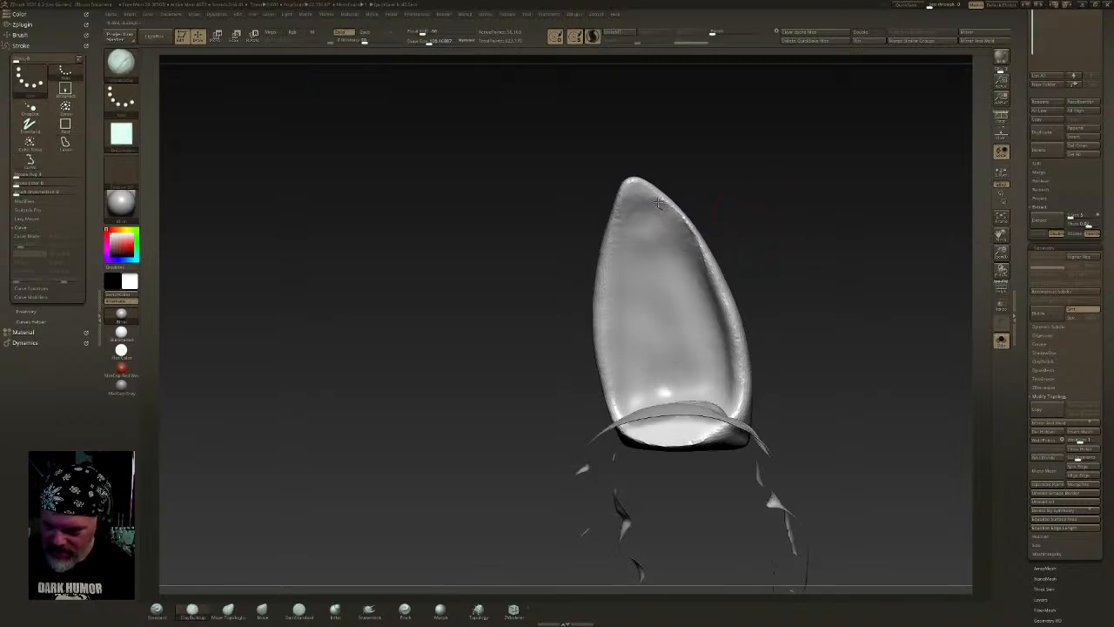
drag(703, 272, 646, 202)
mouse_move(723, 209)
mouse_down()
mouse_move(666, 200)
mouse_move(611, 227)
mouse_move(594, 379)
mouse_move(622, 412)
mouse_up()
mouse_move(649, 209)
mouse_down()
mouse_move(703, 289)
mouse_move(707, 360)
mouse_up()
drag(747, 291, 649, 292)
mouse_move(648, 228)
shift+mouse_down()
mouse_move(680, 256)
mouse_move(640, 223)
shift+mouse_up()
mouse_move(549, 207)
mouse_down()
mouse_move(637, 209)
mouse_move(582, 270)
mouse_up()
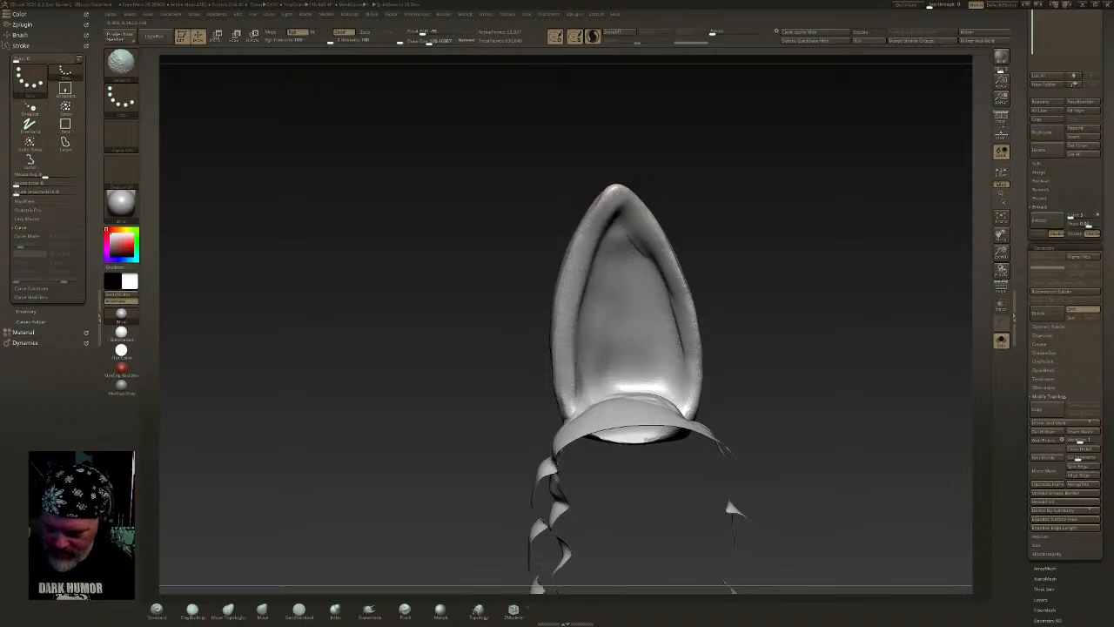
shift+drag(598, 389, 582, 383)
mouse_move(520, 384)
mouse_down()
mouse_move(531, 435)
mouse_move(686, 378)
mouse_move(647, 364)
mouse_move(642, 311)
mouse_move(740, 331)
mouse_move(724, 301)
mouse_move(617, 278)
mouse_up()
- Try Mirror And Weld on the half column to preview both horns
click(979, 42)
mouse_move(691, 284)
mouse_down()
mouse_move(683, 331)
mouse_move(668, 341)
mouse_move(682, 335)
mouse_up()
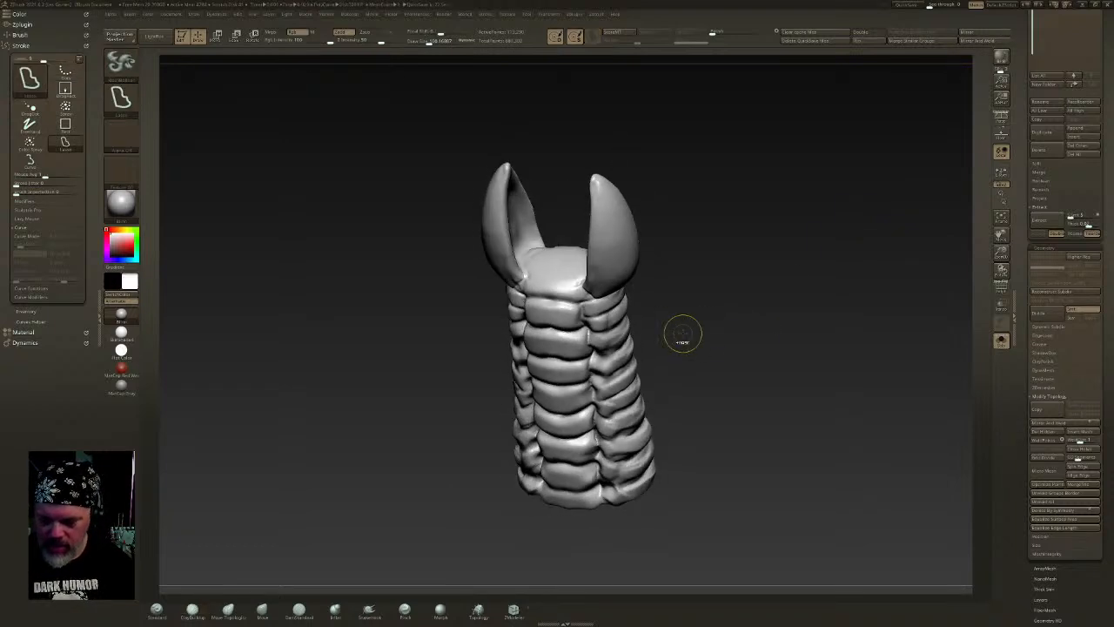
key(ctrl+z)
- Refine and smooth the horn's hollow and its tip with the ClayBuildup brush at an adjusted draw size
ctrl+shift+click(532, 248)
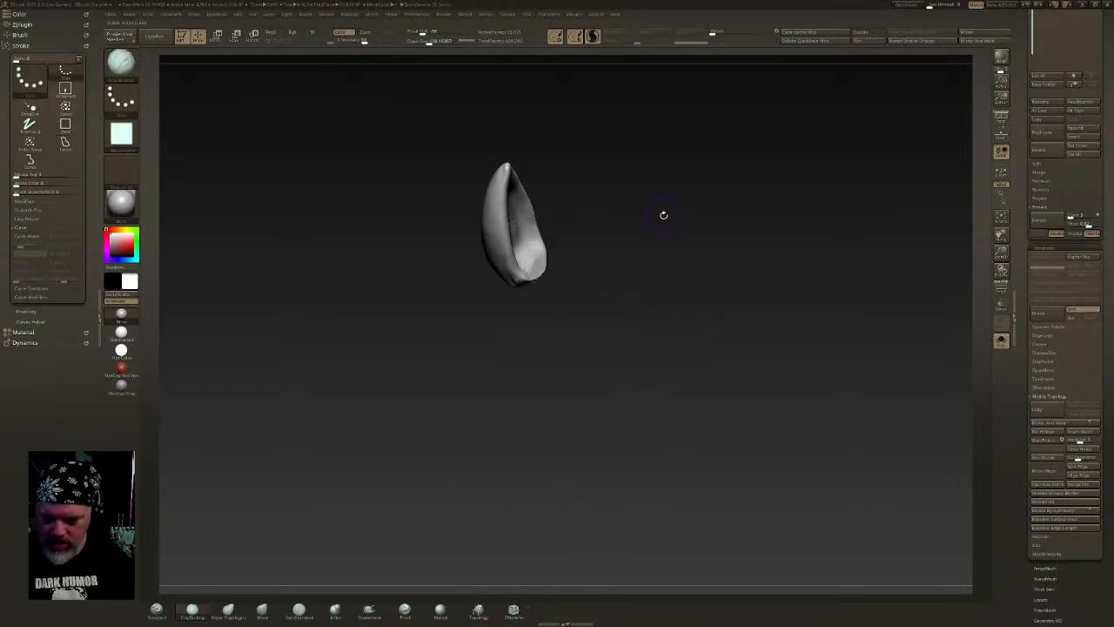
mouse_move(649, 216)
ctrl+right_down()
mouse_move(542, 271)
mouse_move(570, 316)
mouse_move(594, 308)
ctrl+right_up()
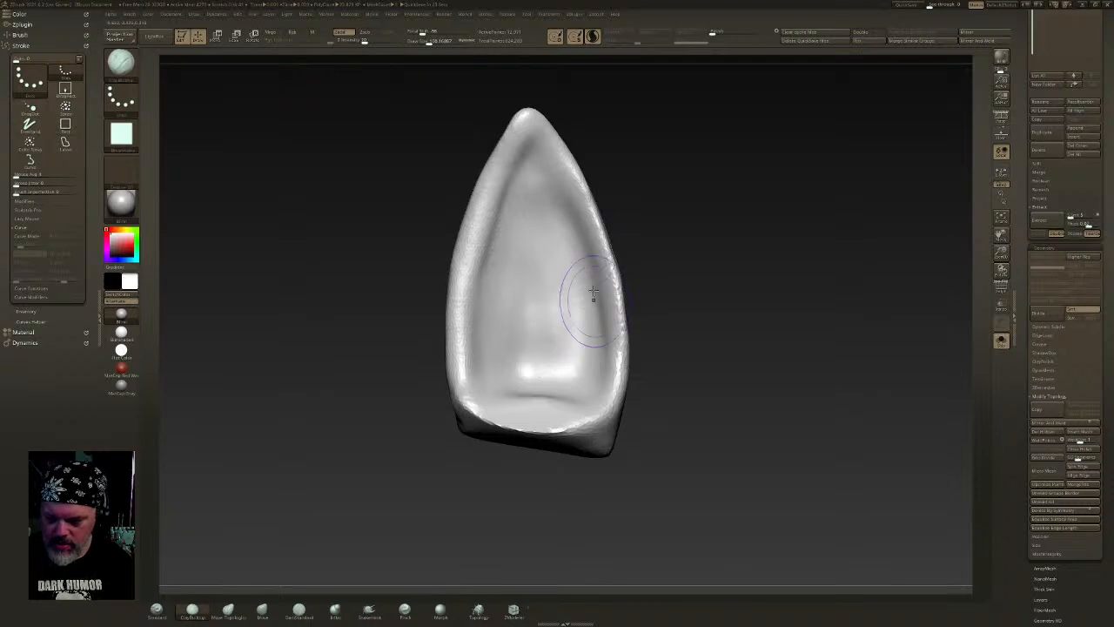
ctrl+shift+click(473, 131)
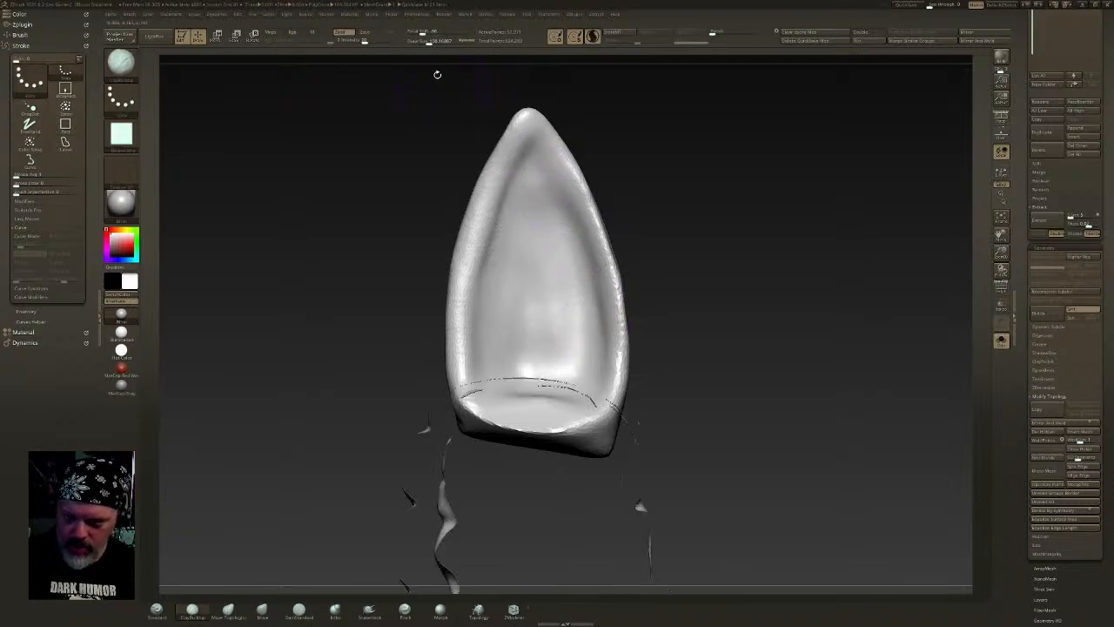
right_drag(531, 172, 534, 199)
drag(423, 43, 426, 44)
mouse_move(531, 148)
mouse_down()
mouse_move(484, 254)
mouse_move(468, 388)
mouse_move(601, 296)
mouse_move(611, 369)
mouse_move(600, 277)
mouse_move(523, 159)
mouse_move(517, 171)
mouse_up()
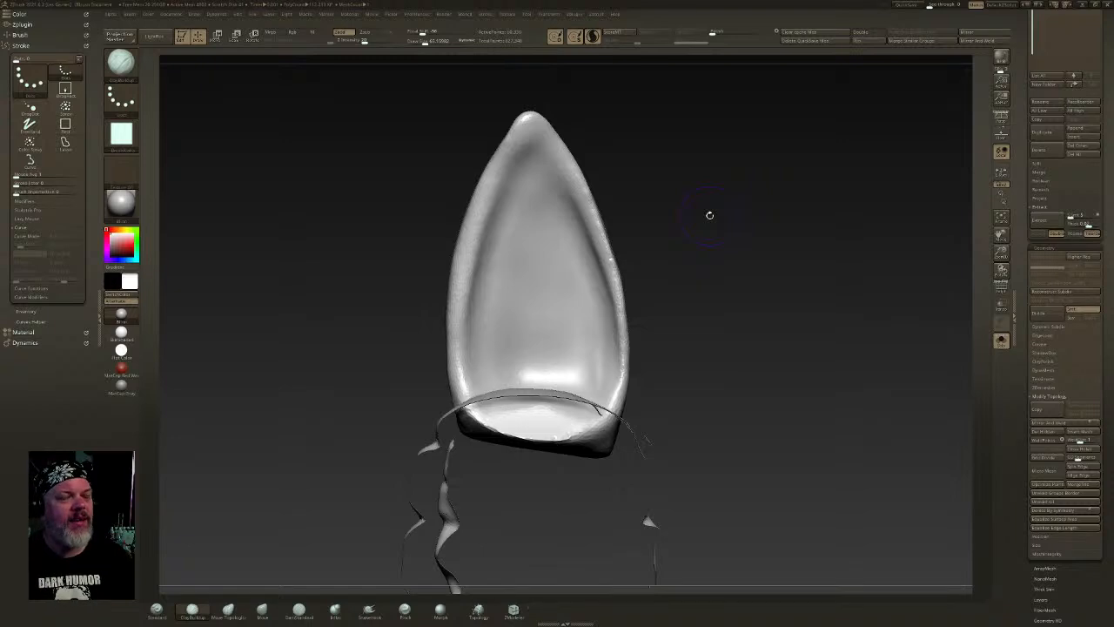
drag(681, 236, 699, 242)
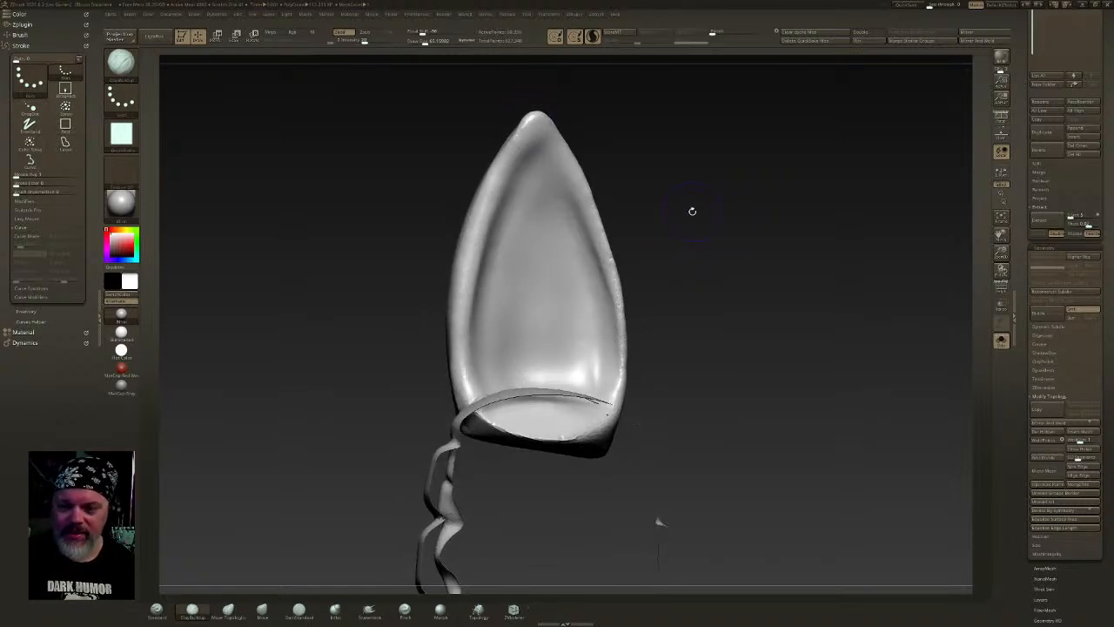
shift+drag(535, 116, 526, 122)
mouse_move(485, 366)
right_down()
mouse_move(659, 309)
mouse_move(597, 297)
mouse_move(541, 250)
right_up()
- Build up a raised rim along both edges of the horn's hollow with a smaller ClayBuildup brush
click(423, 42)
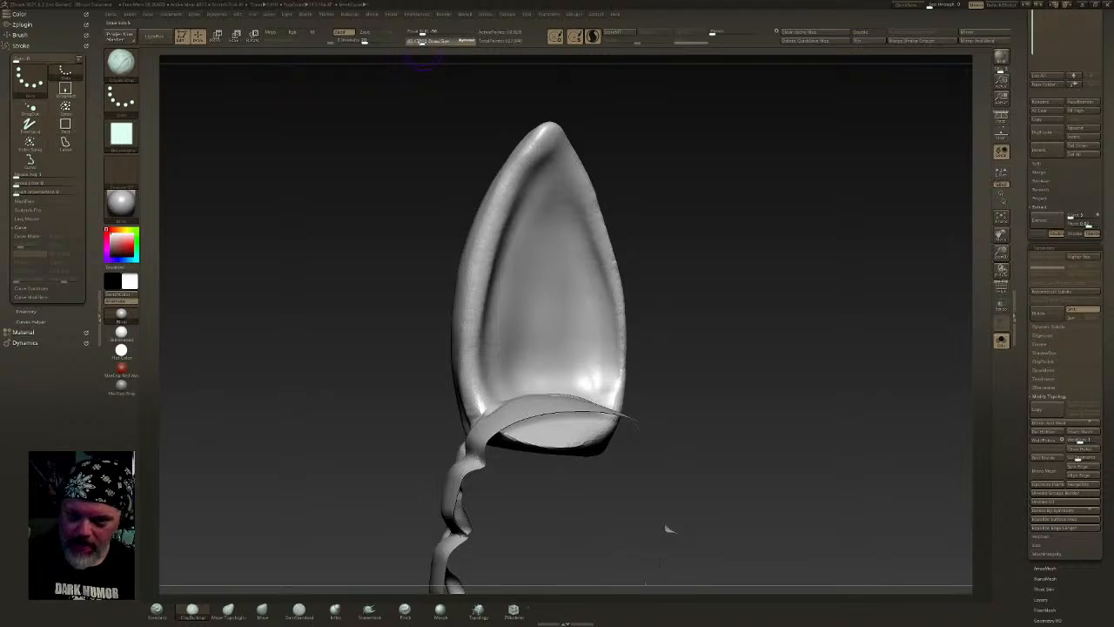
mouse_move(545, 139)
mouse_down()
mouse_move(475, 270)
mouse_move(482, 397)
mouse_move(474, 374)
mouse_move(498, 208)
mouse_up()
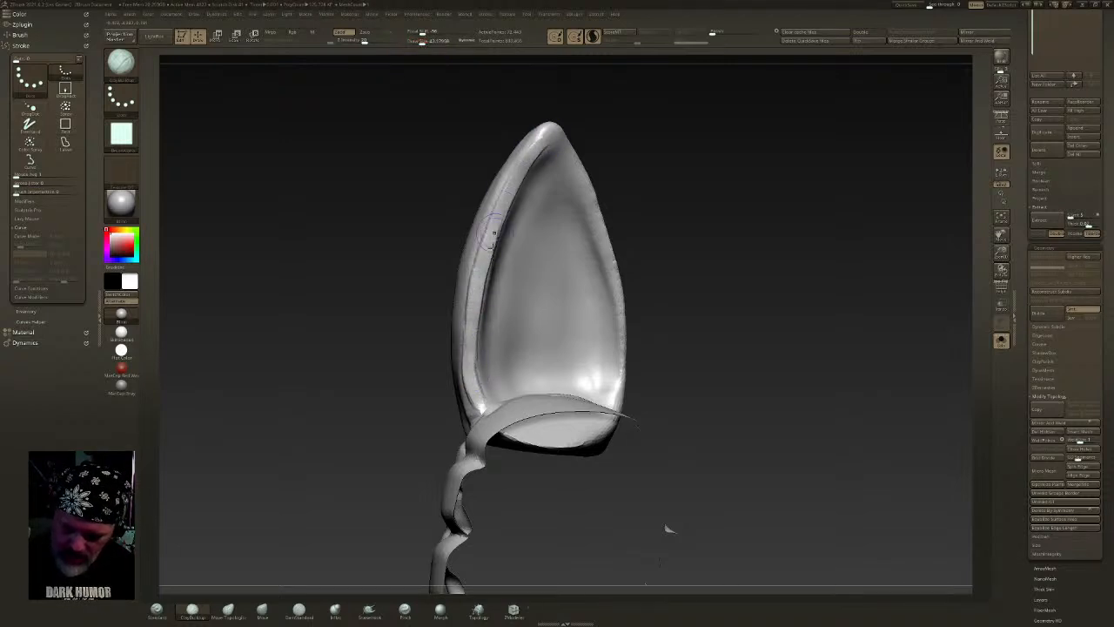
mouse_move(551, 133)
mouse_down()
mouse_move(605, 261)
mouse_move(618, 328)
mouse_move(611, 387)
mouse_move(614, 355)
mouse_up()
right_drag(615, 355, 615, 380)
drag(615, 380, 609, 329)
right_drag(579, 235, 583, 266)
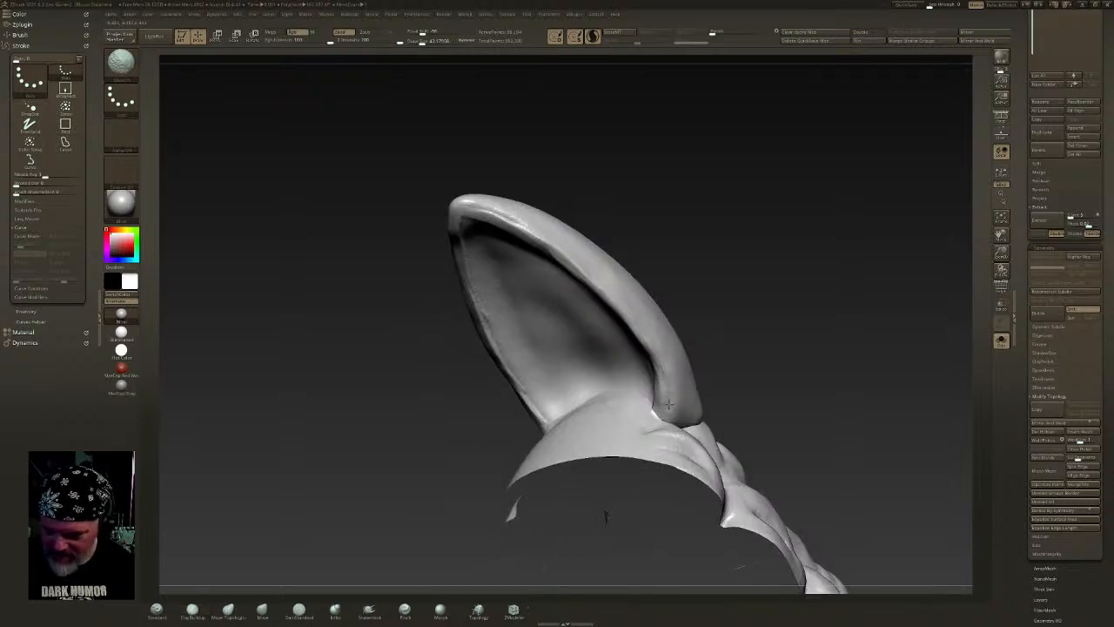
- Thicken the rim along the horn's outer edge from tip to base and smooth it
right_drag(626, 295, 646, 300)
right_drag(647, 339, 652, 348)
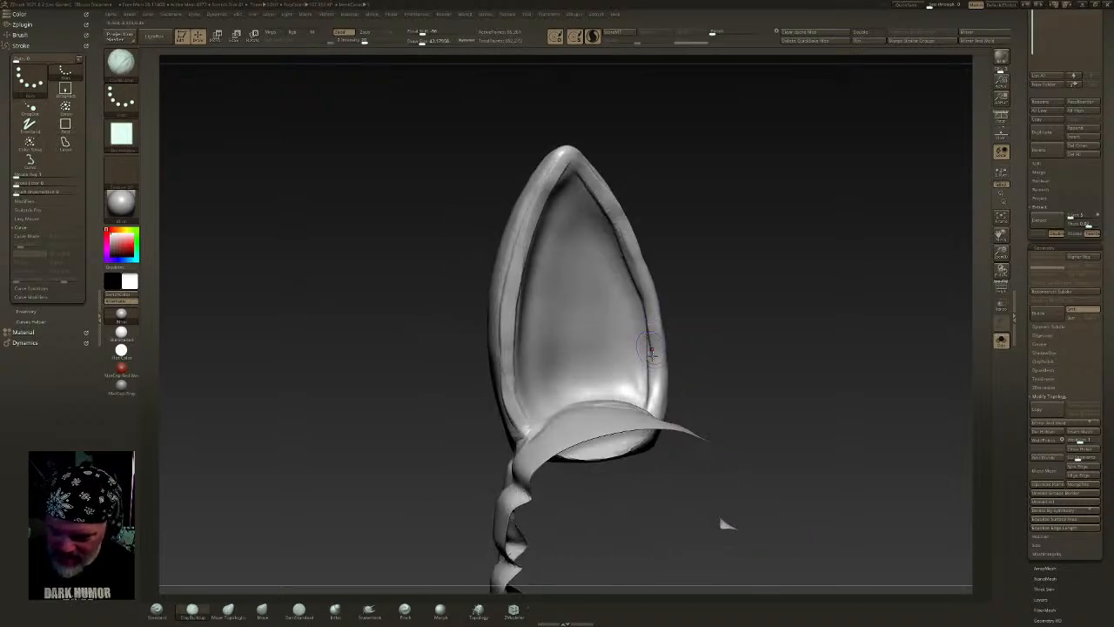
drag(651, 349, 640, 283)
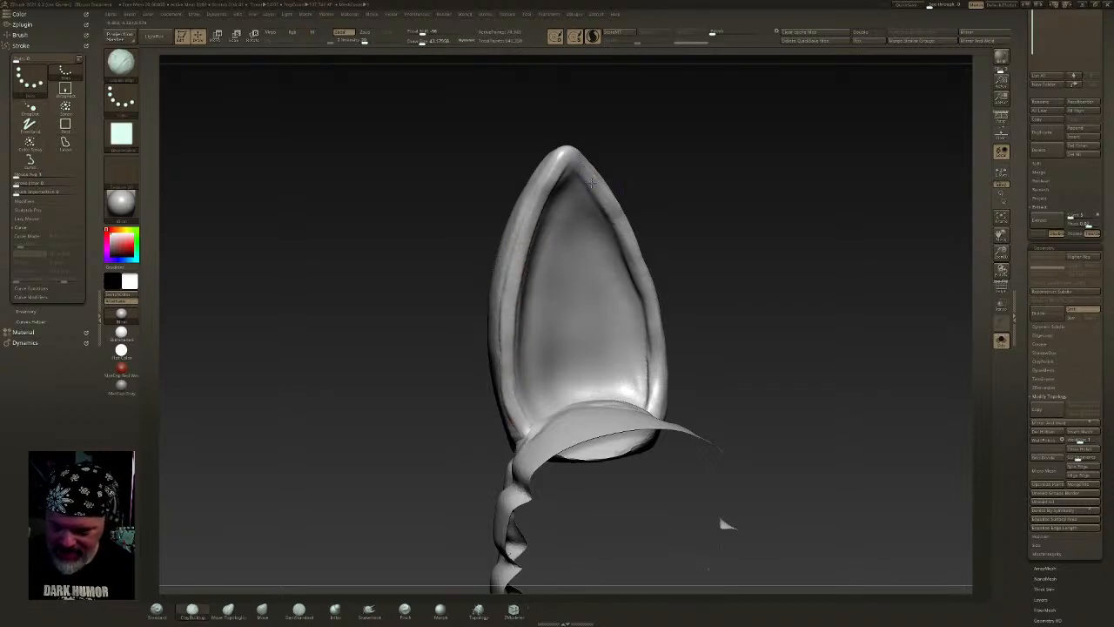
mouse_move(587, 172)
mouse_down()
mouse_move(627, 242)
mouse_move(658, 377)
mouse_move(655, 317)
mouse_up()
shift+drag(656, 370, 659, 347)
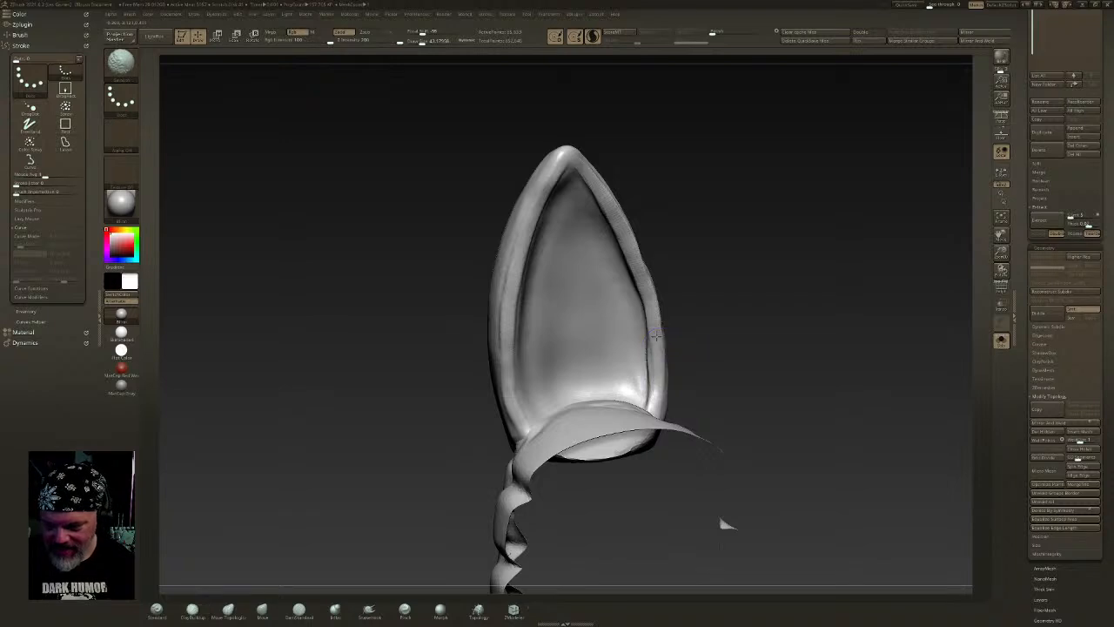
- Even out the rim near the horn's tip and along its sides by smoothing and touching up the clay
drag(651, 261, 631, 307)
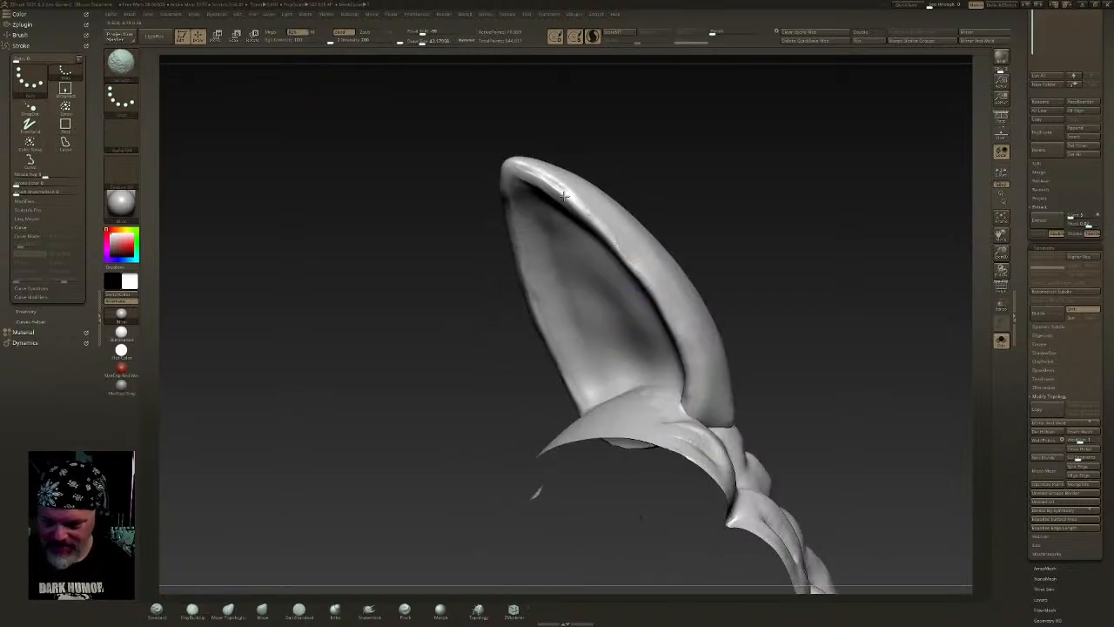
shift+drag(585, 213, 550, 186)
drag(617, 239, 641, 266)
right_drag(641, 266, 677, 246)
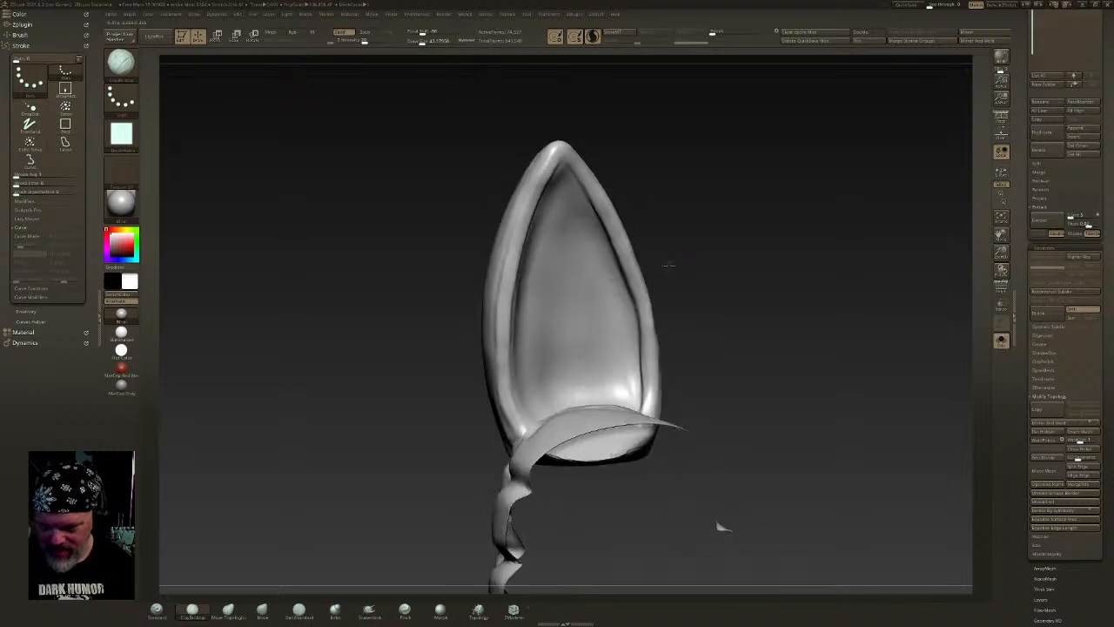
drag(669, 265, 634, 262)
mouse_move(505, 218)
shift+mouse_down()
mouse_move(497, 340)
mouse_move(436, 336)
shift+mouse_up()
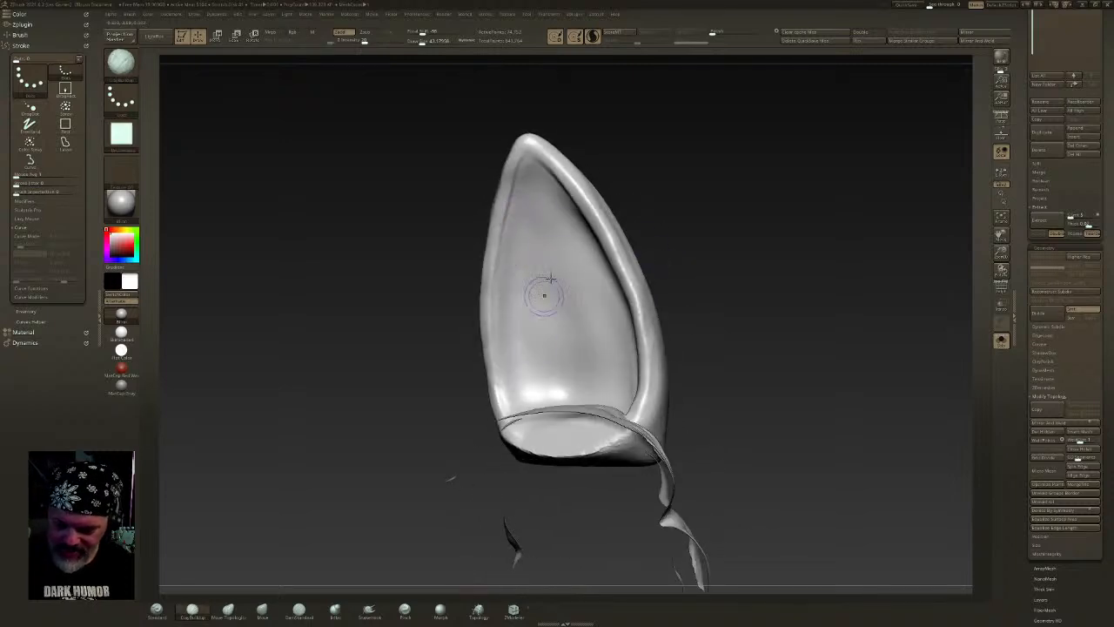
- Build up a stack of horizontal ridges across the horn's hollow from base to tip with the ClayBuildup brush
right_drag(541, 307, 569, 252)
right_drag(626, 333, 648, 391)
drag(649, 392, 550, 428)
drag(646, 374, 542, 409)
mouse_move(645, 350)
mouse_down()
mouse_move(594, 357)
mouse_move(544, 384)
mouse_up()
drag(641, 324, 545, 365)
mouse_move(639, 301)
mouse_down()
mouse_move(531, 349)
mouse_move(534, 324)
mouse_up()
drag(627, 258, 539, 298)
drag(615, 237, 558, 273)
drag(609, 219, 581, 230)
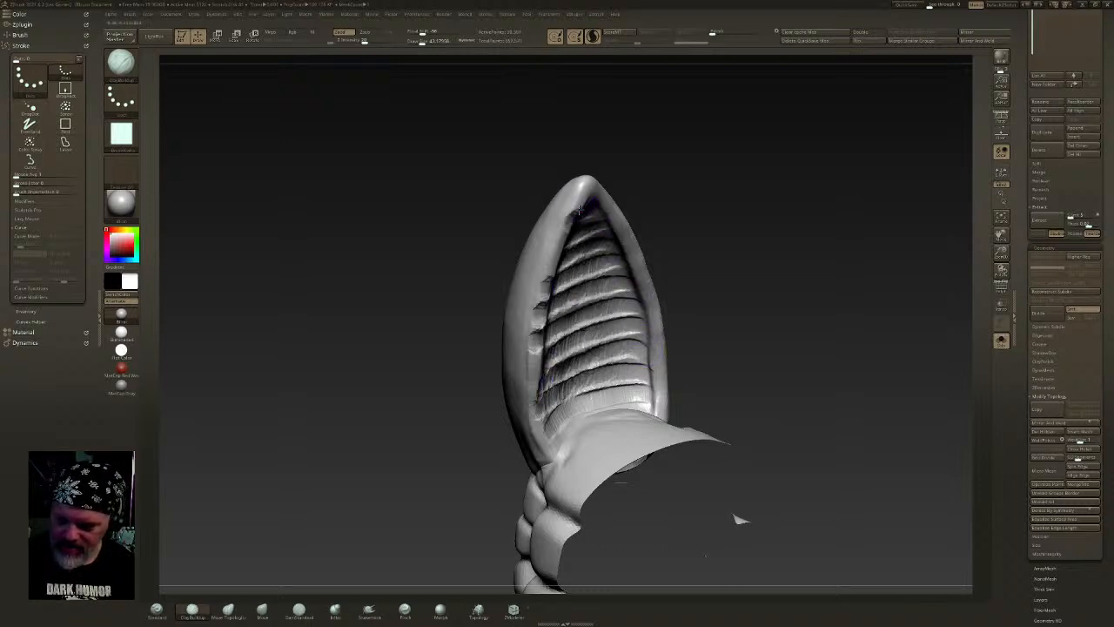
- Smooth the horn's rim beside the ridges and sculpt matching segments along both sides of the rim
shift+drag(539, 303, 531, 357)
mouse_move(651, 236)
mouse_down()
mouse_move(661, 236)
mouse_move(623, 262)
mouse_up()
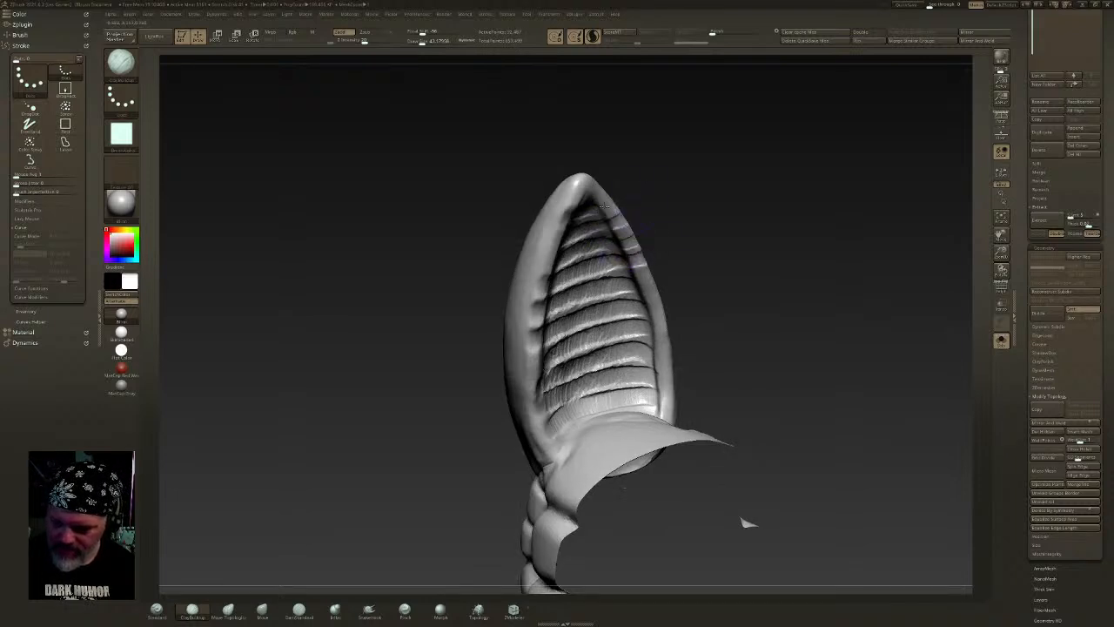
right_drag(570, 233, 533, 223)
mouse_move(575, 241)
mouse_down()
mouse_move(538, 260)
mouse_move(534, 350)
mouse_up()
mouse_move(578, 374)
mouse_down()
mouse_move(535, 384)
mouse_move(543, 416)
mouse_up()
drag(590, 426, 561, 444)
- Extend the ridge segments over the rest of the rim and smooth where they fade into the horn's outer surface
right_drag(570, 452, 686, 418)
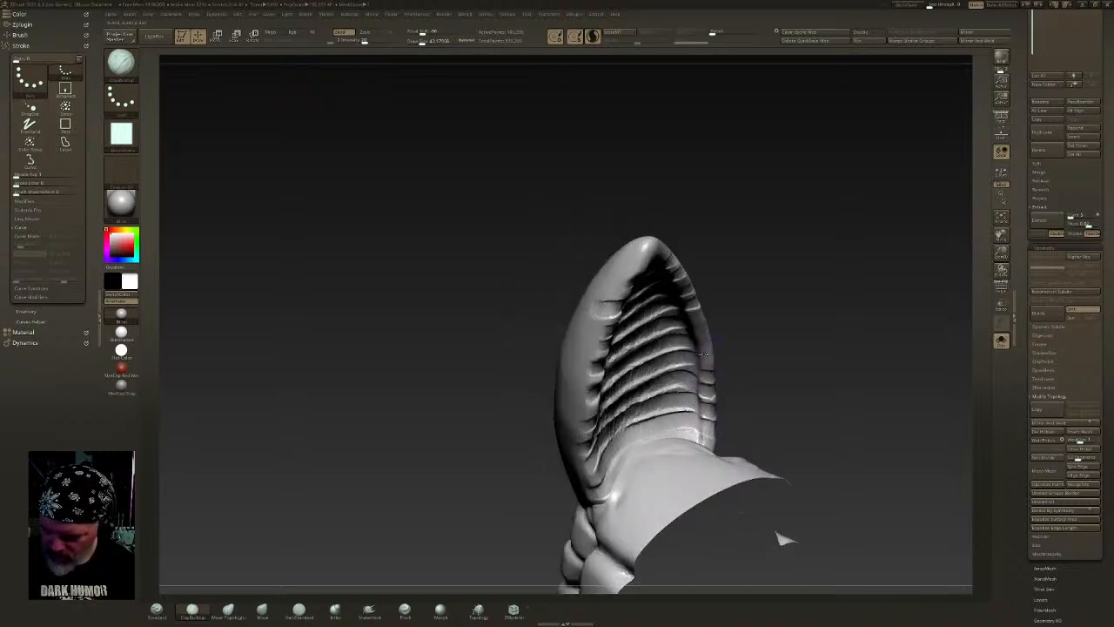
right_drag(707, 349, 686, 326)
mouse_move(682, 354)
mouse_down()
mouse_move(716, 342)
mouse_move(705, 322)
mouse_up()
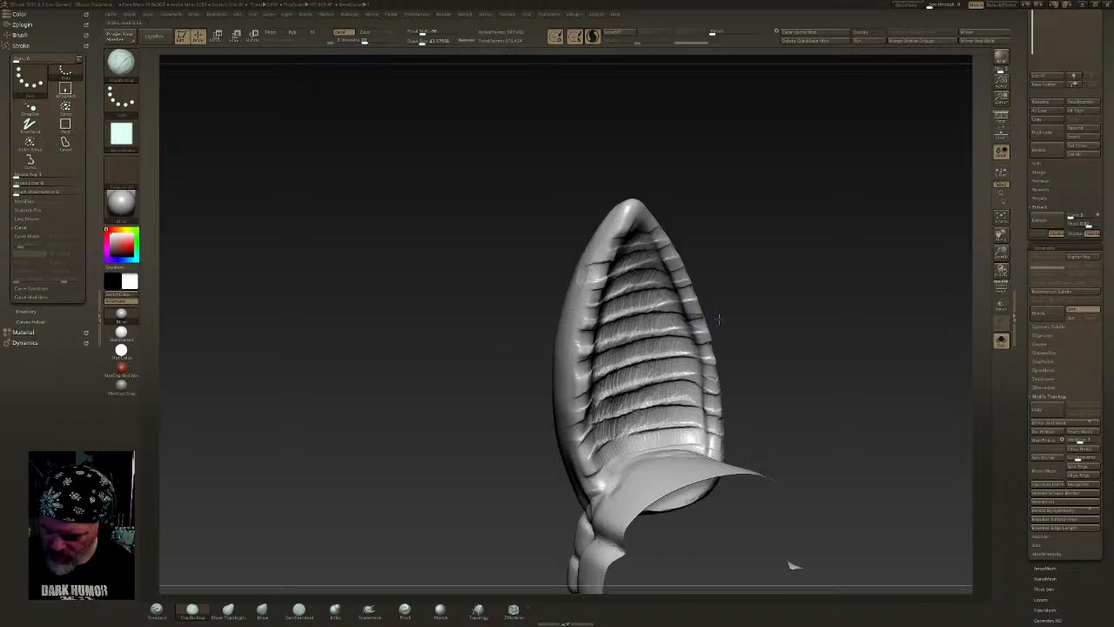
right_drag(692, 290, 708, 280)
shift+drag(667, 268, 654, 280)
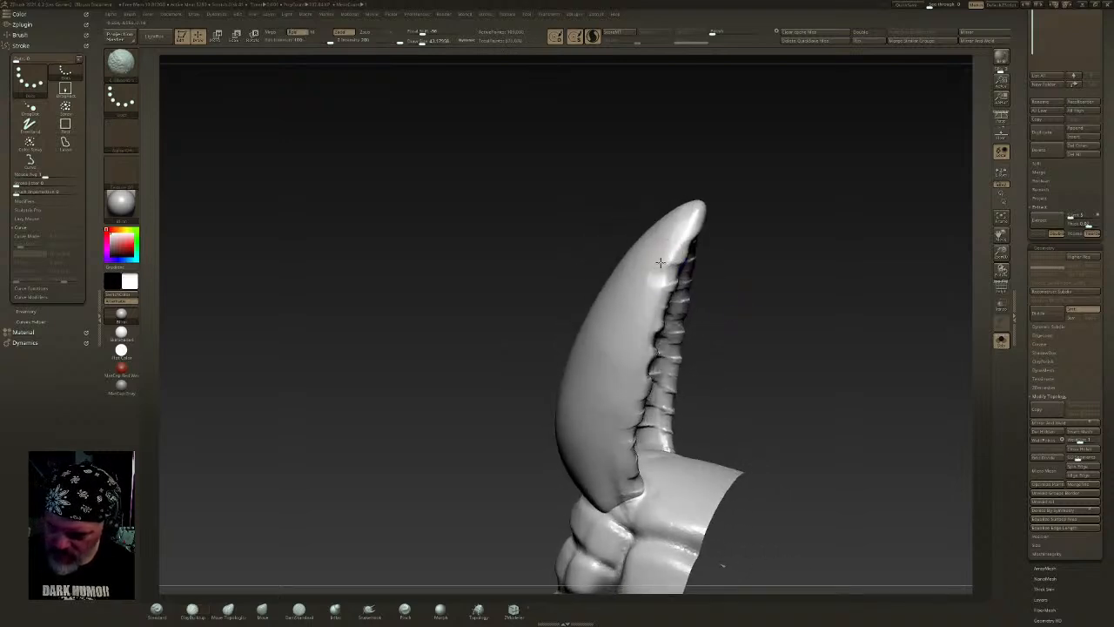
right_drag(655, 280, 677, 306)
mouse_move(728, 259)
right_down()
mouse_move(640, 339)
mouse_move(622, 339)
right_up()
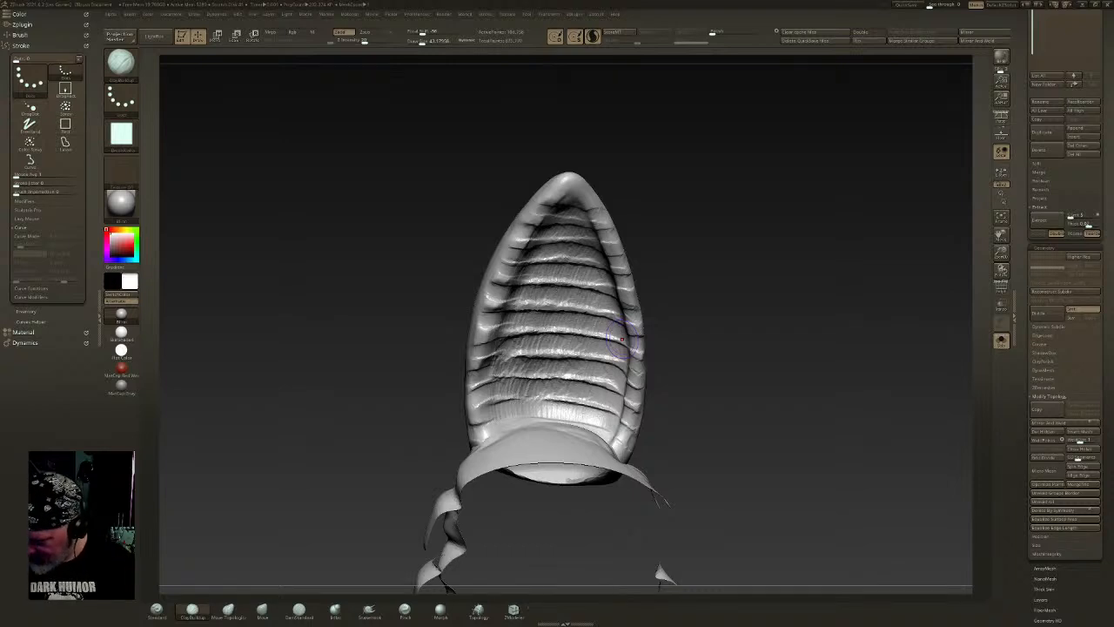
- Add raised strips of clay along both inner edges of the horn's ridged hollow and smooth them
mouse_move(810, 189)
mouse_down()
mouse_move(580, 266)
mouse_move(505, 209)
mouse_move(498, 441)
mouse_move(489, 379)
mouse_move(500, 272)
mouse_move(523, 208)
mouse_up()
right_drag(523, 208, 525, 206)
mouse_move(528, 209)
mouse_down()
mouse_move(562, 268)
mouse_move(598, 434)
mouse_up()
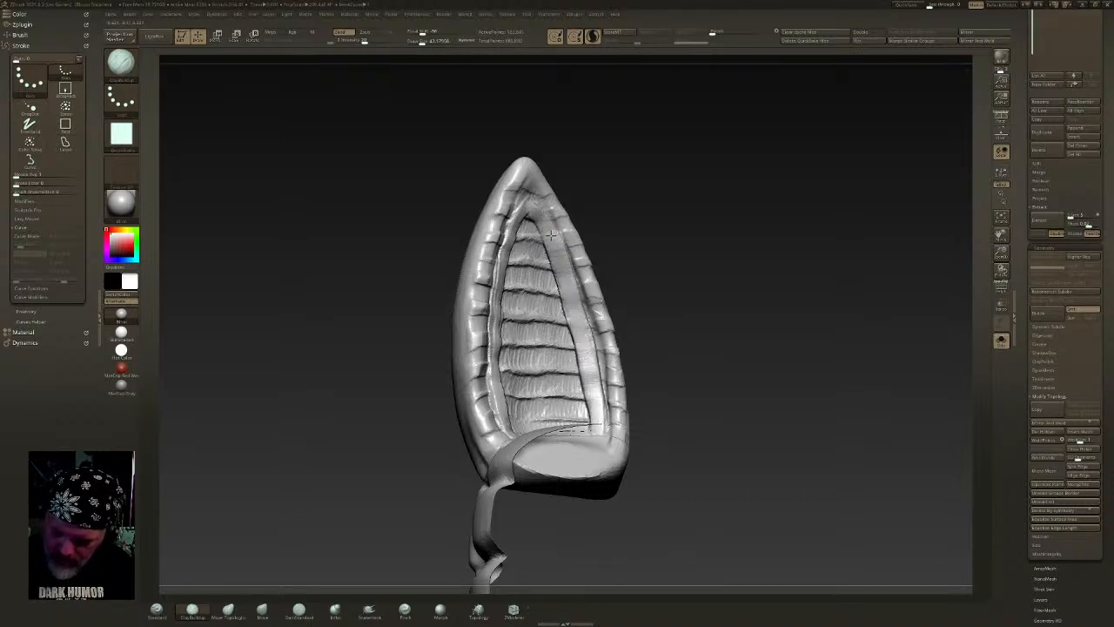
mouse_move(525, 207)
mouse_down()
mouse_move(493, 364)
mouse_move(505, 433)
mouse_up()
mouse_move(519, 210)
shift+mouse_down()
mouse_move(562, 254)
mouse_move(597, 429)
shift+mouse_up()
mouse_move(585, 383)
right_down()
mouse_move(549, 357)
mouse_move(630, 336)
mouse_move(607, 340)
mouse_move(644, 317)
mouse_move(601, 409)
right_up()
mouse_move(601, 409)
alt+right_down()
mouse_move(612, 342)
mouse_move(641, 323)
mouse_move(621, 339)
alt+right_up()
- Carve curved grooves around the lower and middle back of the horn with the DamStandard brush
click(305, 614)
mouse_move(453, 375)
right_down()
mouse_move(515, 333)
mouse_move(500, 319)
mouse_move(575, 329)
mouse_move(565, 324)
right_up()
drag(514, 337, 586, 342)
right_drag(615, 324, 594, 315)
mouse_move(556, 349)
mouse_down()
mouse_move(584, 340)
mouse_move(667, 423)
mouse_move(594, 342)
mouse_up()
mouse_move(642, 303)
right_down()
mouse_move(604, 291)
mouse_move(597, 308)
mouse_move(557, 301)
mouse_move(522, 266)
right_up()
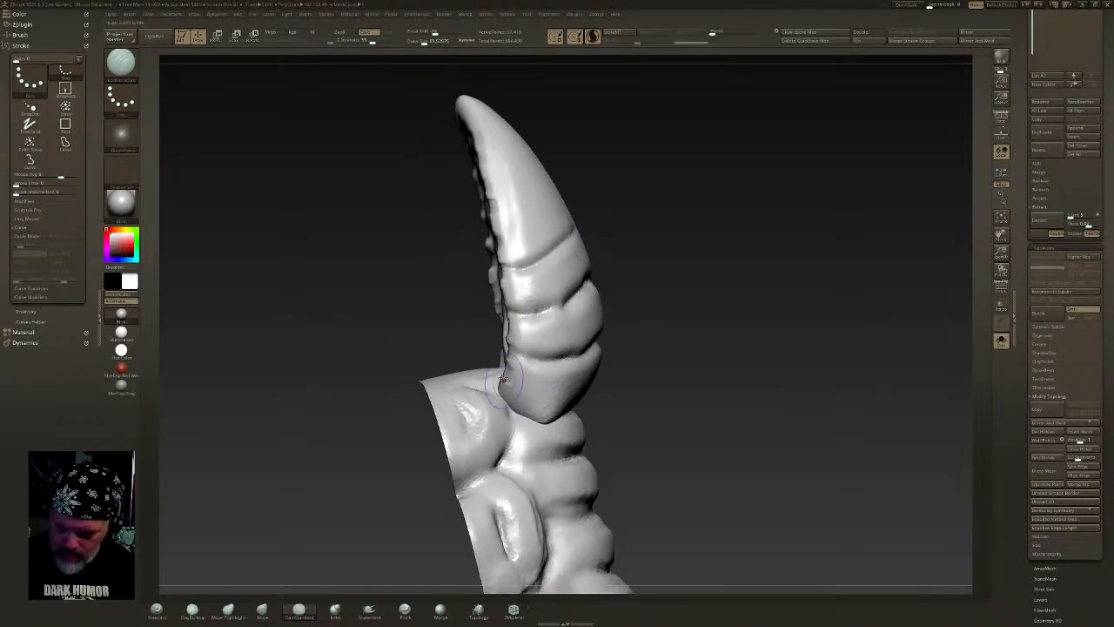
drag(505, 372, 602, 368)
drag(500, 237, 567, 197)
mouse_move(496, 206)
mouse_down()
mouse_move(550, 173)
mouse_move(498, 117)
mouse_up()
- Continue the curved grooves around the horn's back up to its tip
right_drag(609, 176, 597, 215)
mouse_move(439, 257)
mouse_down()
mouse_move(507, 251)
mouse_move(595, 218)
mouse_up()
right_drag(595, 219, 472, 218)
drag(487, 216, 575, 228)
drag(463, 182, 563, 190)
drag(475, 143, 549, 147)
drag(477, 115, 545, 113)
- Carve additional grooves around the horn's base to complete the ringed back
right_drag(575, 101, 619, 369)
mouse_move(599, 371)
mouse_down()
mouse_move(541, 364)
mouse_move(481, 380)
mouse_up()
right_drag(477, 381, 555, 290)
mouse_move(430, 329)
mouse_down()
mouse_move(503, 314)
mouse_move(426, 361)
mouse_up()
drag(517, 399, 433, 414)
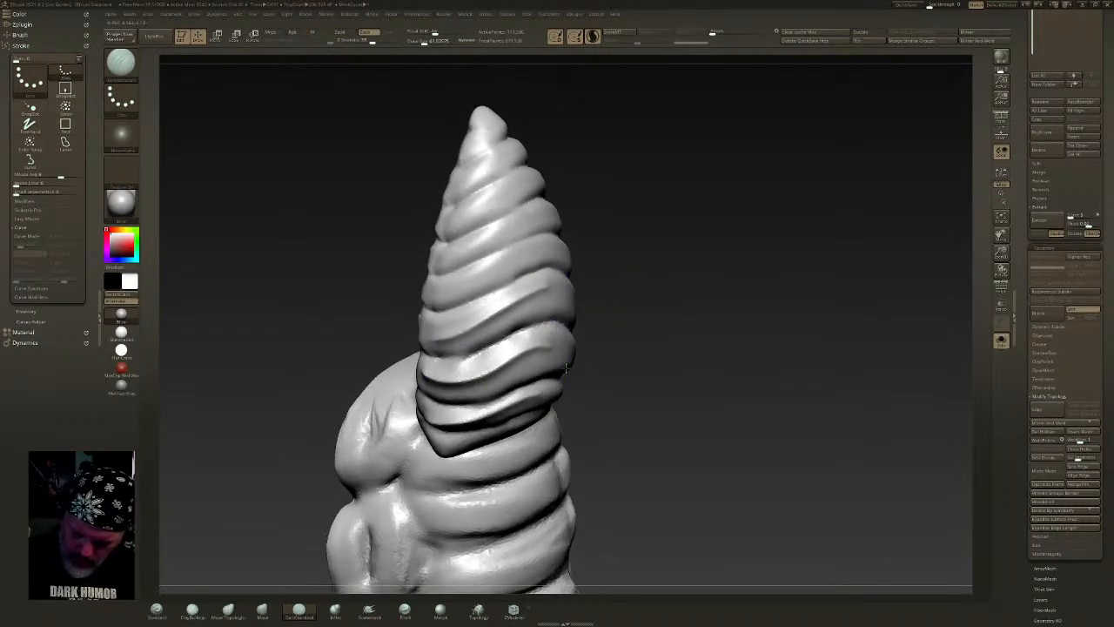
- Pull sharp crests along the rings on the middle and lower back of the horn
right_drag(571, 366, 532, 343)
mouse_move(525, 346)
mouse_down()
mouse_move(653, 351)
mouse_move(542, 399)
mouse_up()
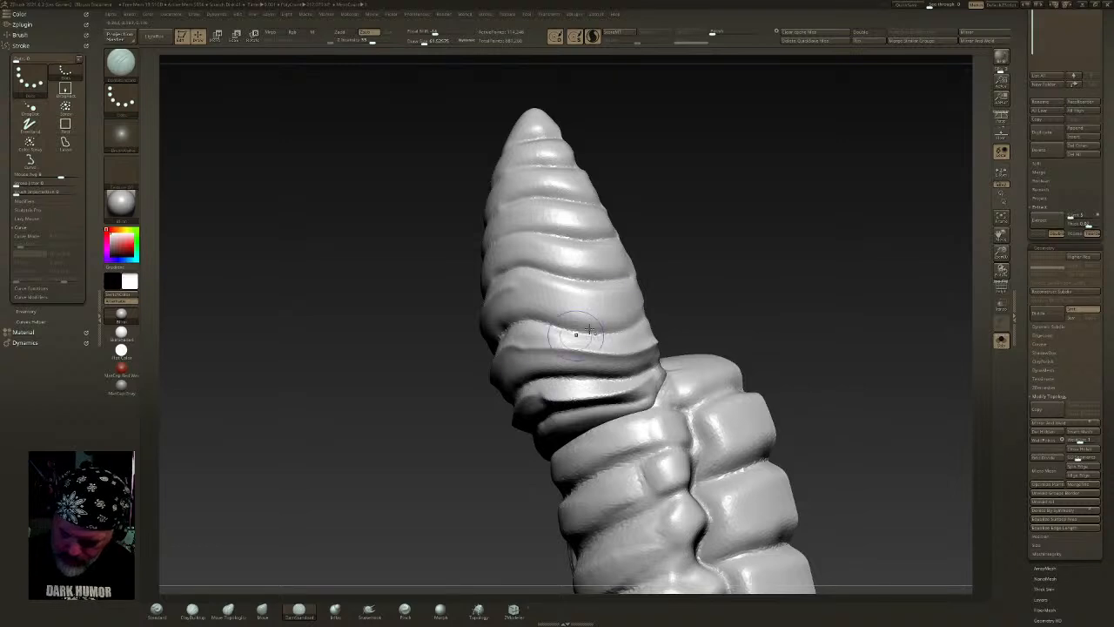
drag(516, 292, 646, 303)
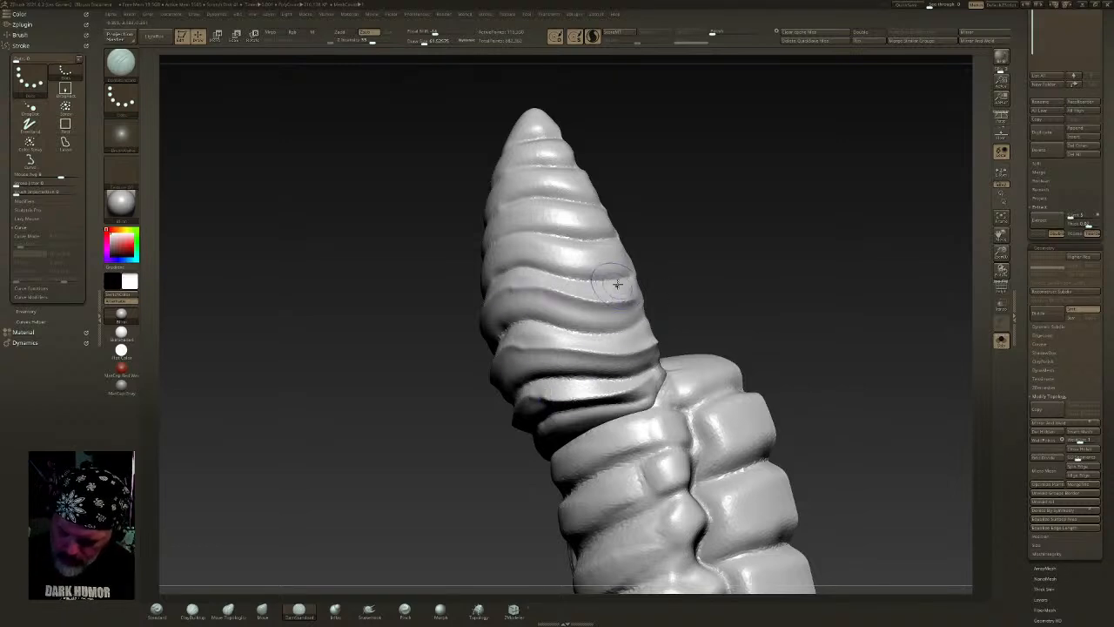
drag(599, 255, 501, 261)
drag(589, 219, 483, 224)
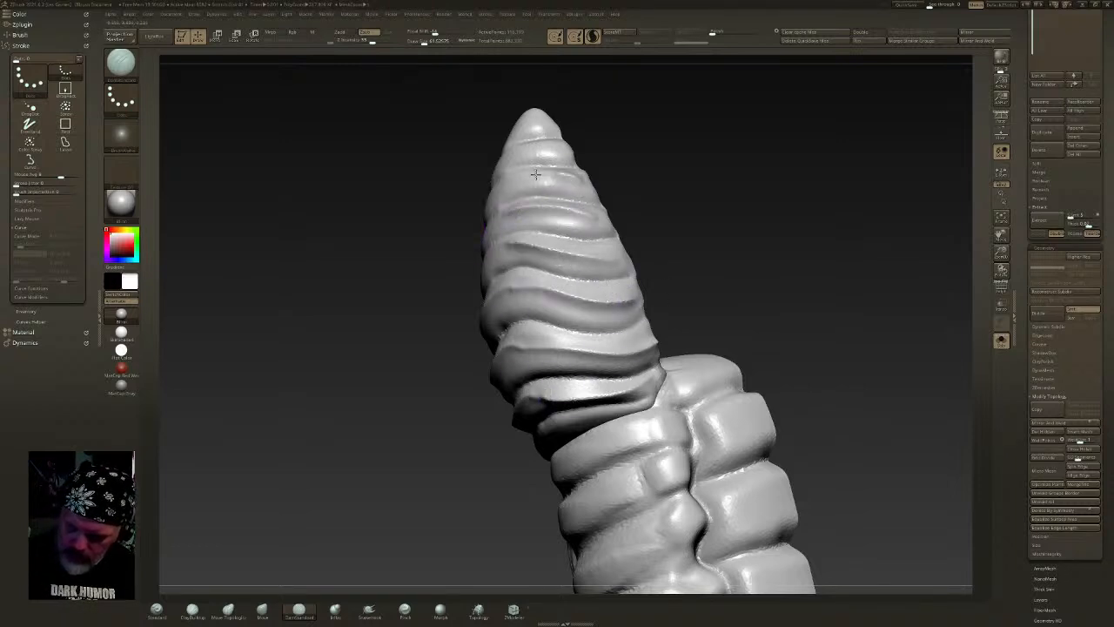
- Sharpen the crests of the upper rings on the horn's back up to the tip
right_drag(557, 153, 572, 179)
drag(515, 213, 447, 246)
drag(526, 177, 444, 226)
right_drag(457, 208, 513, 163)
drag(521, 143, 442, 185)
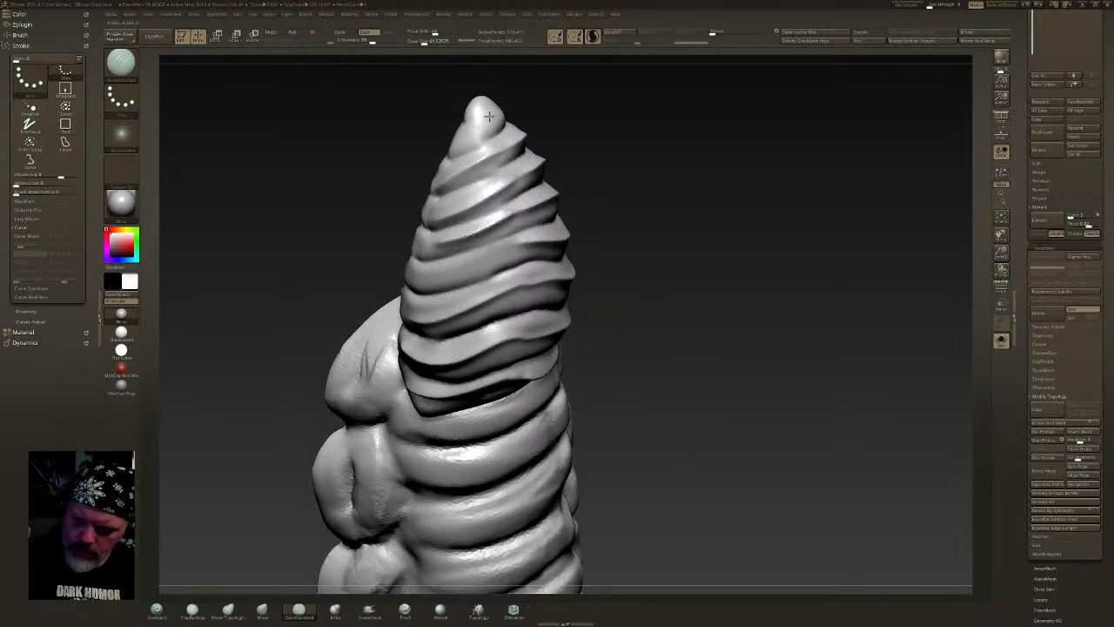
drag(500, 120, 458, 150)
right_drag(461, 150, 521, 120)
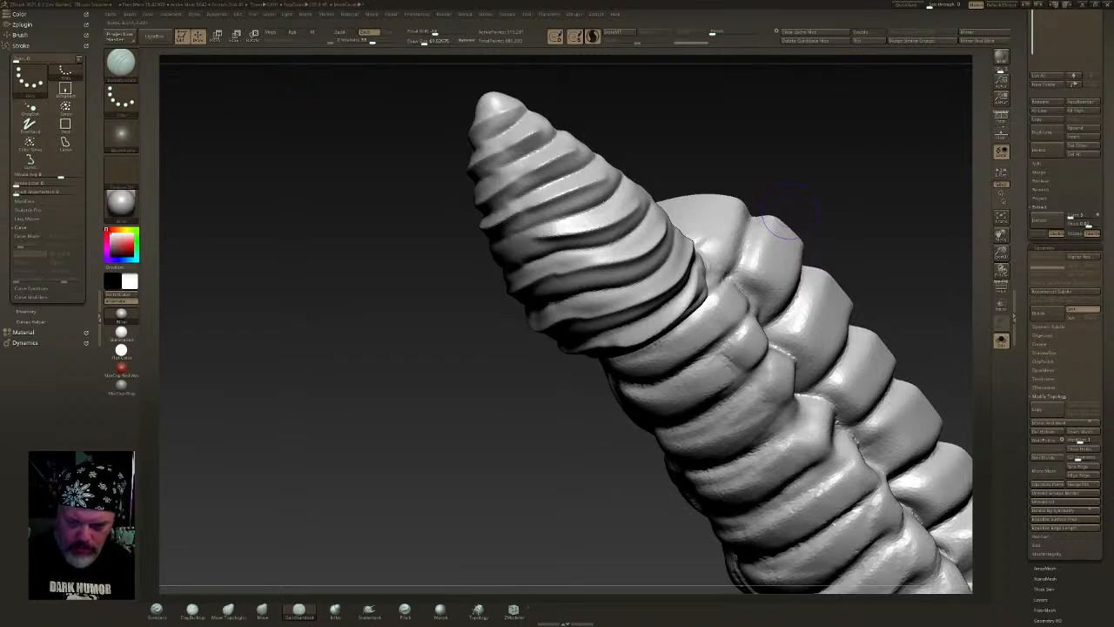
- Reduce the draw size and mask a small spot on the horn's edge near its tip
mouse_move(722, 322)
right_down()
mouse_move(741, 276)
mouse_move(771, 249)
mouse_move(698, 206)
right_up()
mouse_move(585, 253)
right_down()
mouse_move(796, 253)
mouse_move(720, 259)
mouse_move(655, 160)
right_up()
drag(424, 42, 419, 42)
right_drag(609, 156, 579, 150)
ctrl+click(121, 65)
mouse_move(632, 211)
right_down()
mouse_move(710, 207)
mouse_move(679, 226)
right_up()
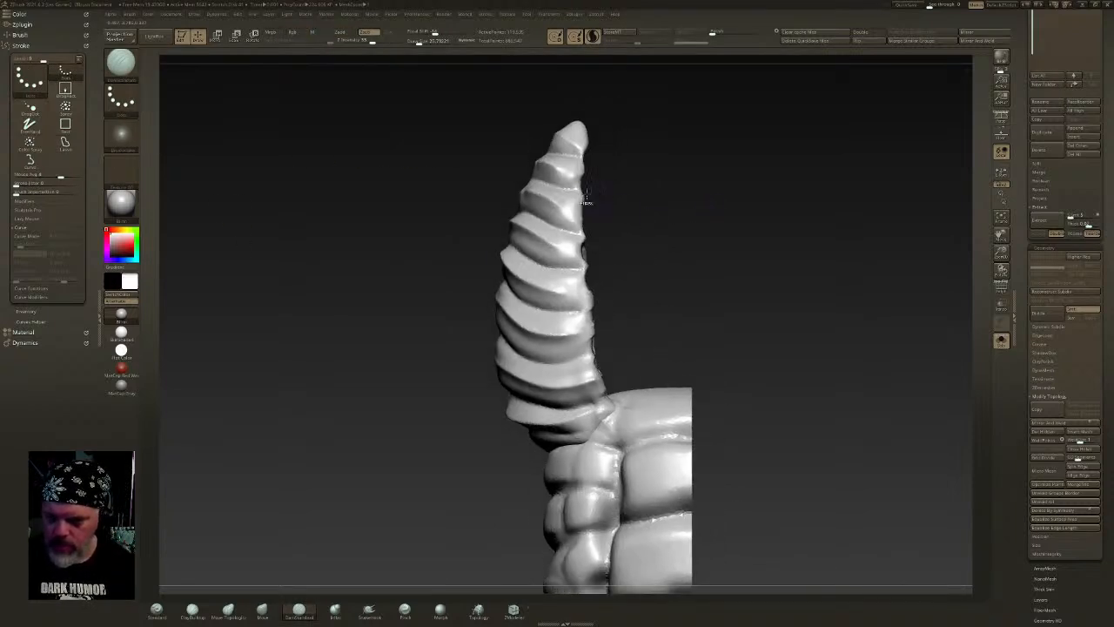
ctrl+drag(594, 188, 567, 183)
- Pull a slender pointed spike out of the small spot near the horn's tip and refine its shape
right_drag(742, 228, 709, 233)
drag(418, 43, 424, 43)
right_drag(620, 143, 664, 165)
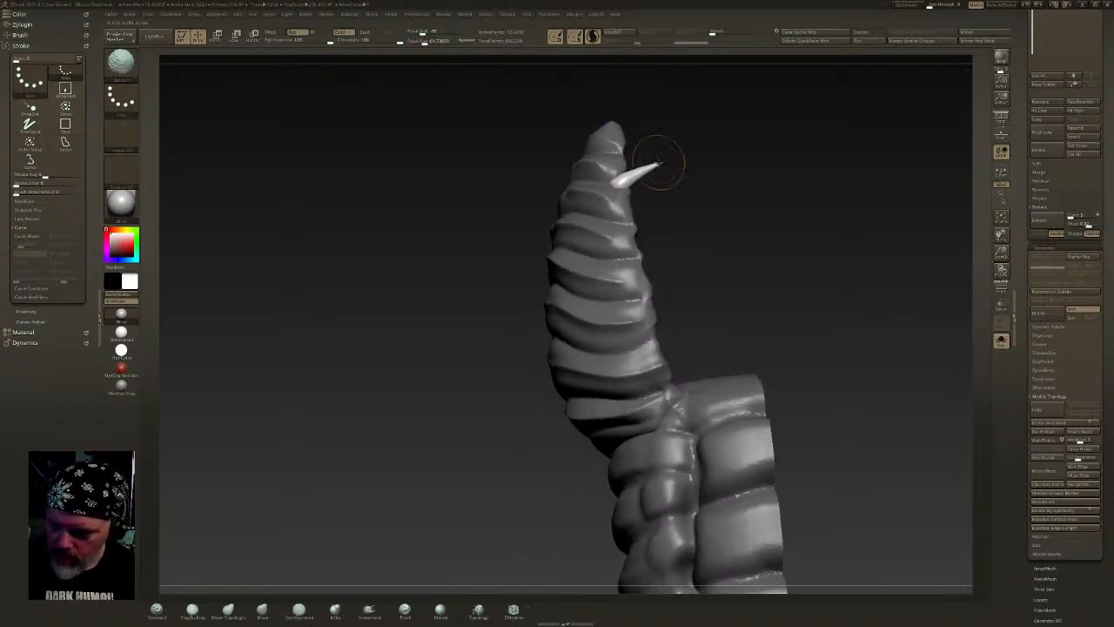
mouse_move(751, 148)
mouse_down()
mouse_move(766, 196)
mouse_move(752, 155)
mouse_up()
click(726, 32)
drag(669, 226, 667, 254)
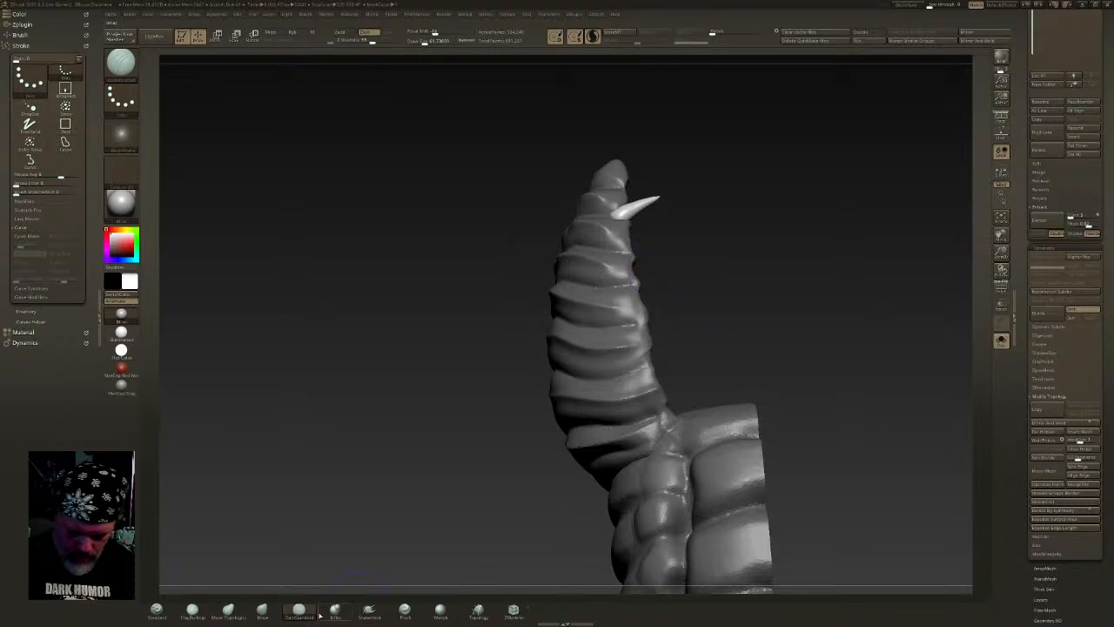
- Polish the spike's sides with the hPolish brush and clear the mask from the horn
click(369, 610)
key(b)
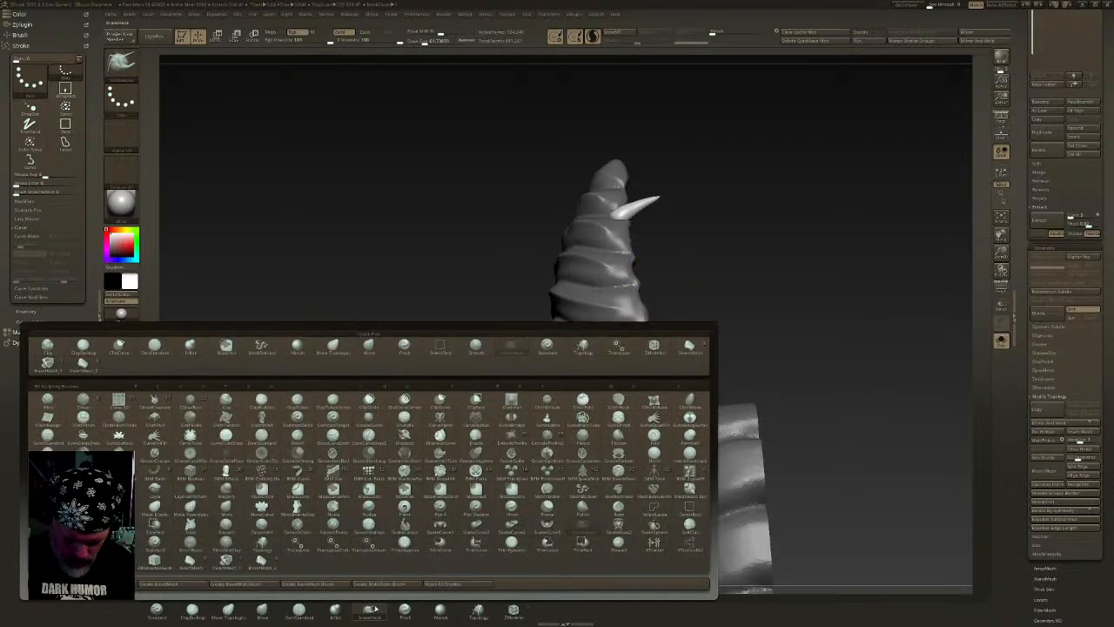
key(h)
key(p)
mouse_move(397, 328)
mouse_down()
mouse_move(645, 232)
mouse_move(529, 102)
mouse_up()
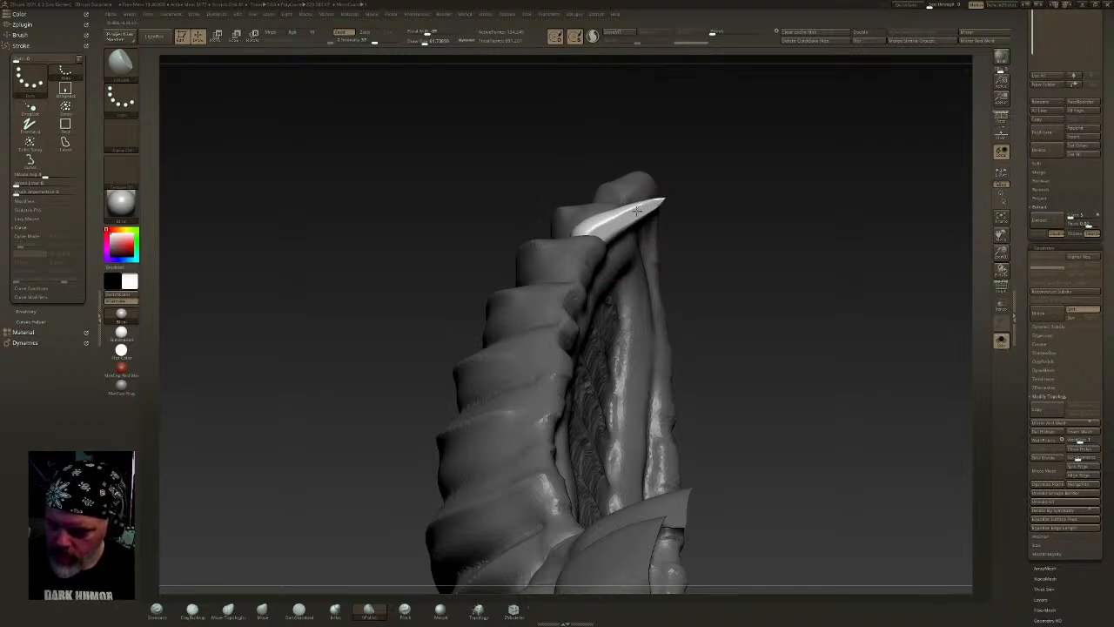
mouse_move(624, 222)
mouse_down()
mouse_move(654, 241)
mouse_move(646, 211)
mouse_move(596, 218)
mouse_move(667, 229)
mouse_move(611, 220)
mouse_move(561, 278)
mouse_up()
key(ctrl+z)
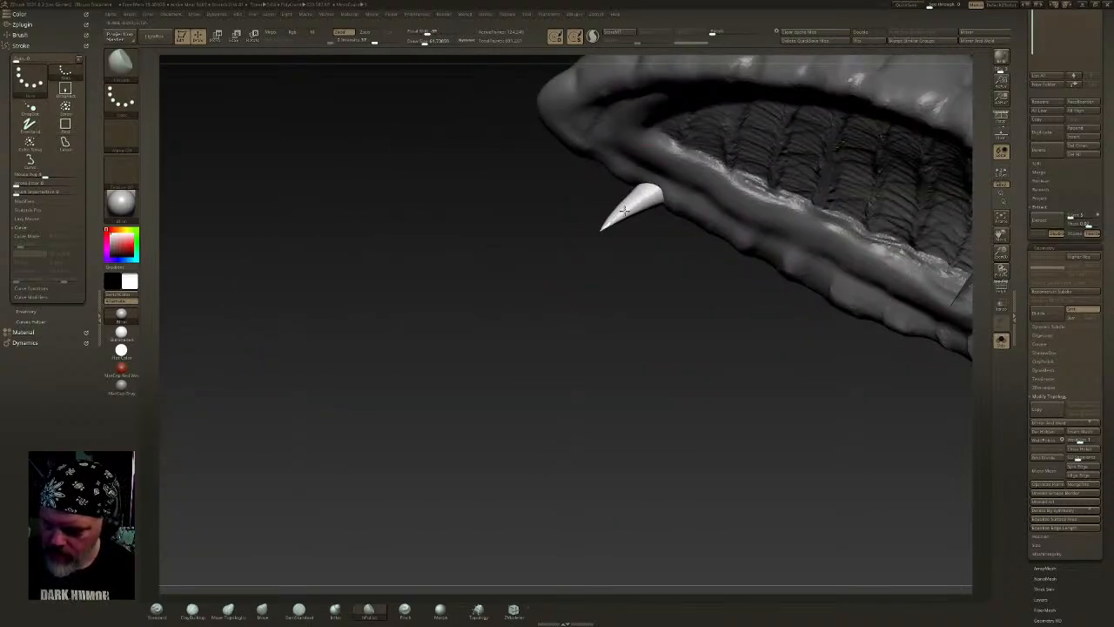
drag(633, 209, 719, 133)
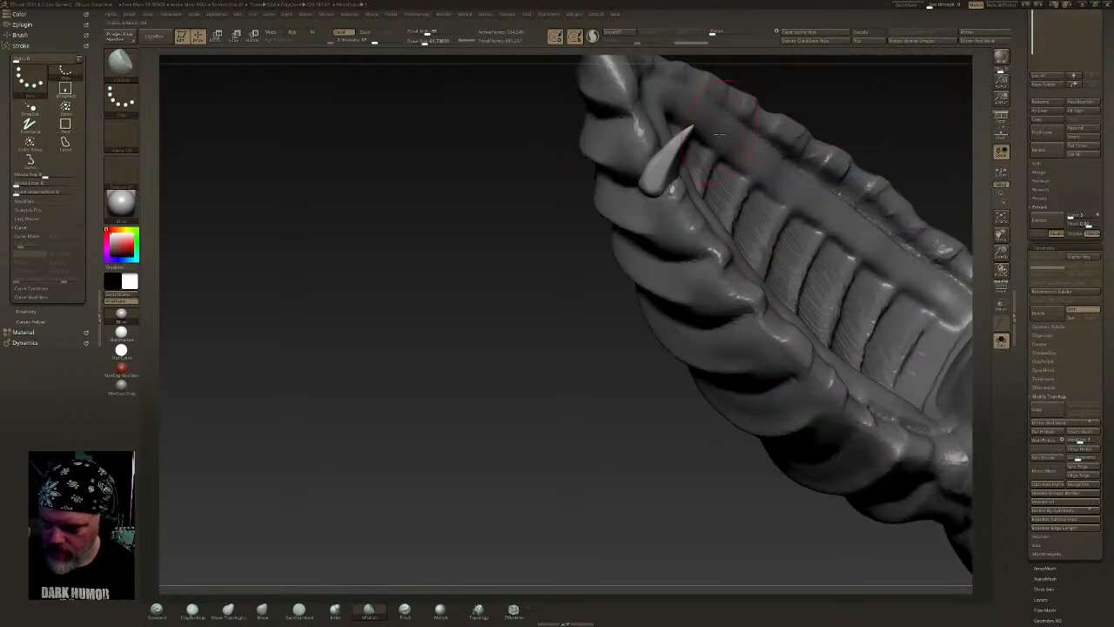
click(1045, 364)
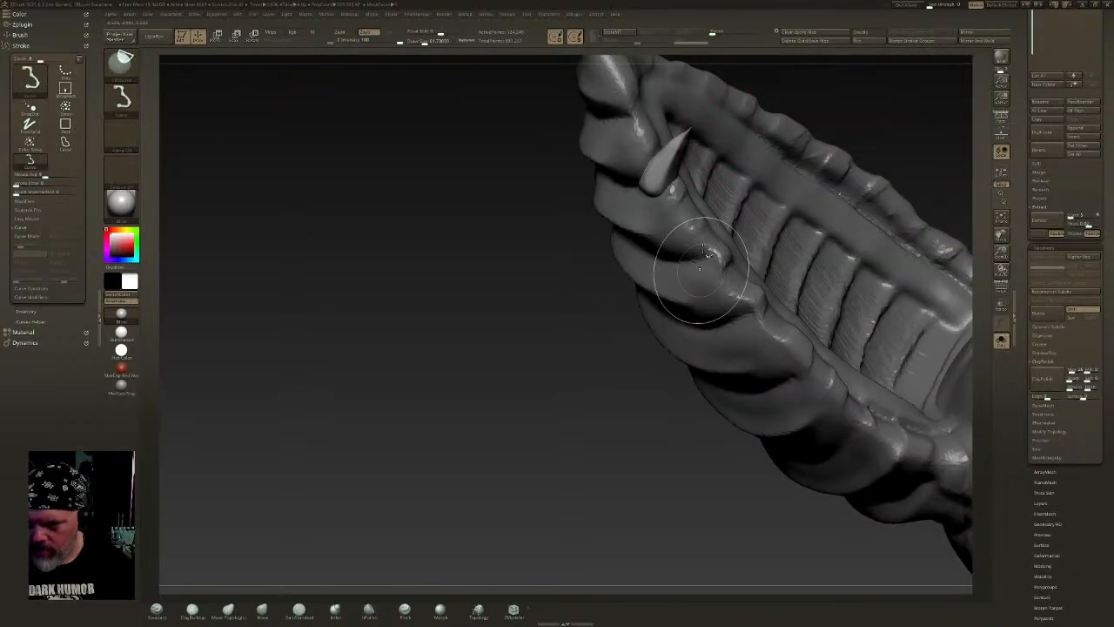
alt+click(687, 215)
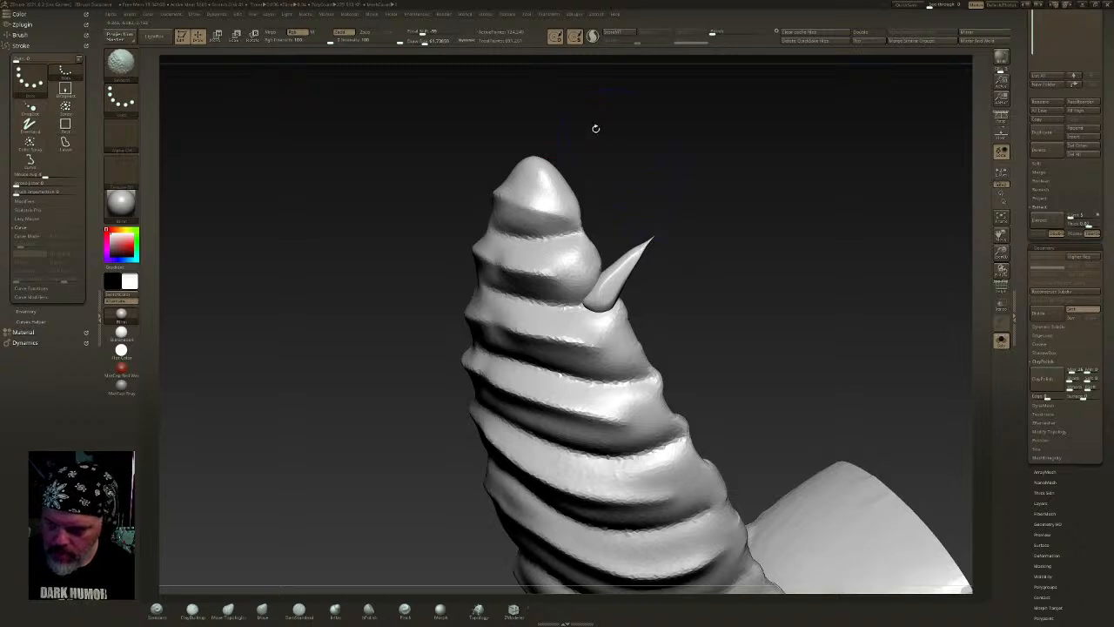
- Touch up the spike's point at an adjusted draw size and switch to the Inflate brush
click(420, 41)
drag(657, 235, 662, 230)
click(336, 612)
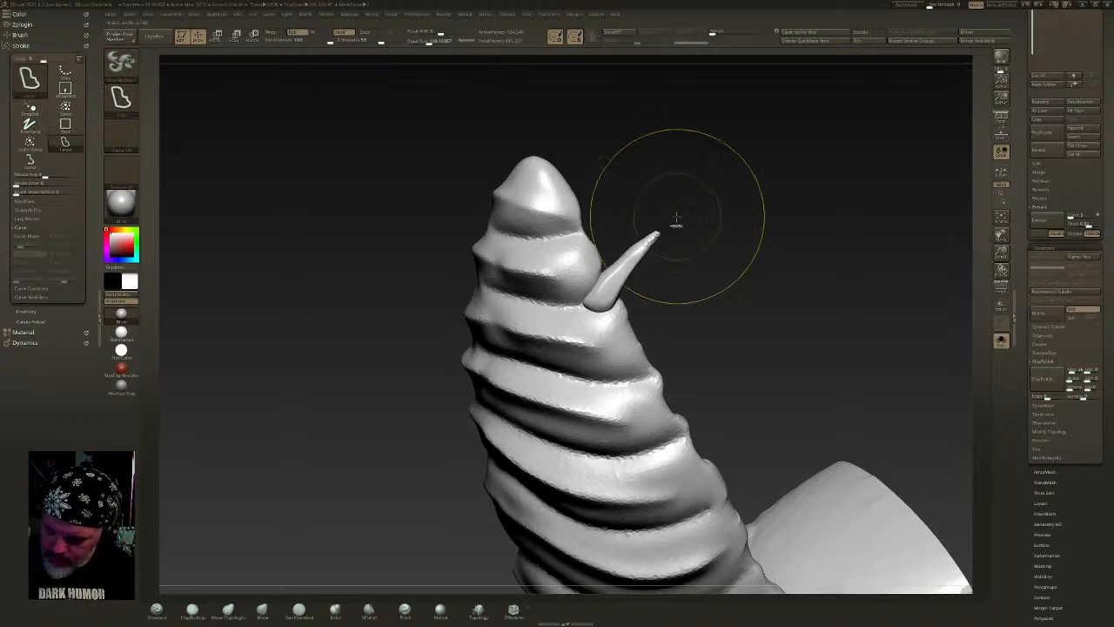
- Isolate the spike, remesh it with ZRemesher and show the whole horn again
ctrl+shift+click(649, 254)
drag(701, 329, 742, 345)
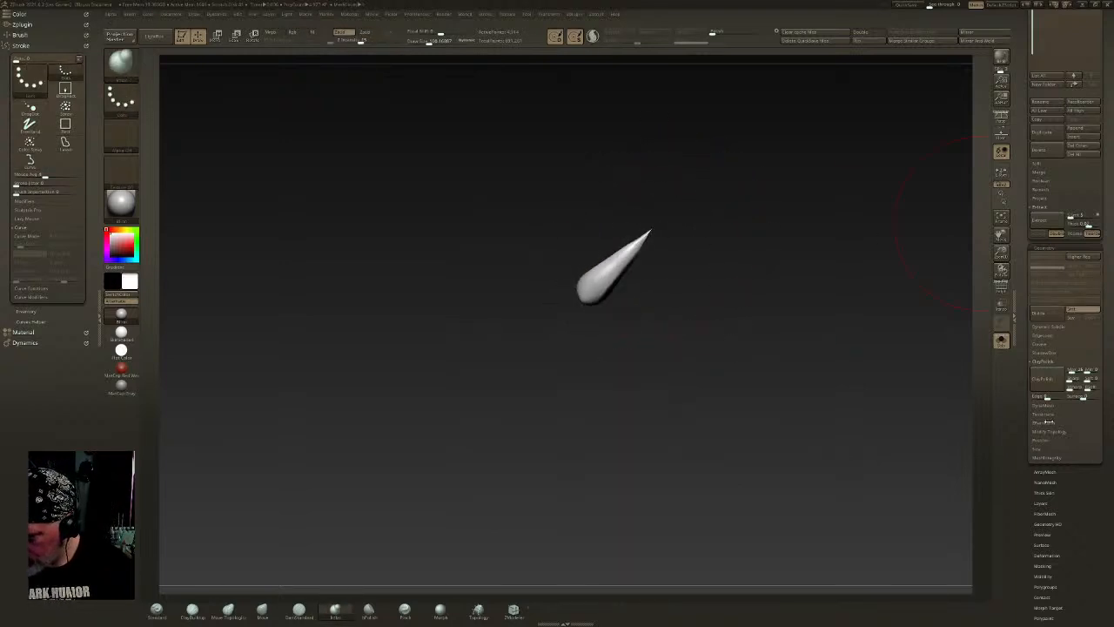
click(1045, 422)
click(1090, 451)
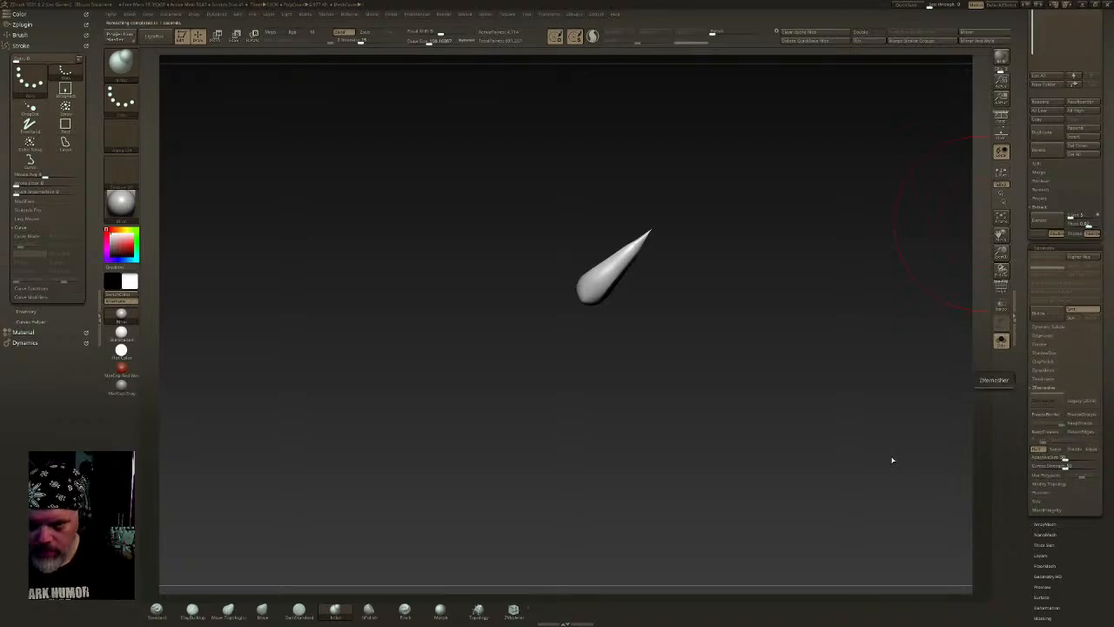
ctrl+shift+click(893, 460)
- Turn on the polygon wireframe display and remesh the isolated spike a second time
click(1001, 287)
drag(932, 283, 624, 274)
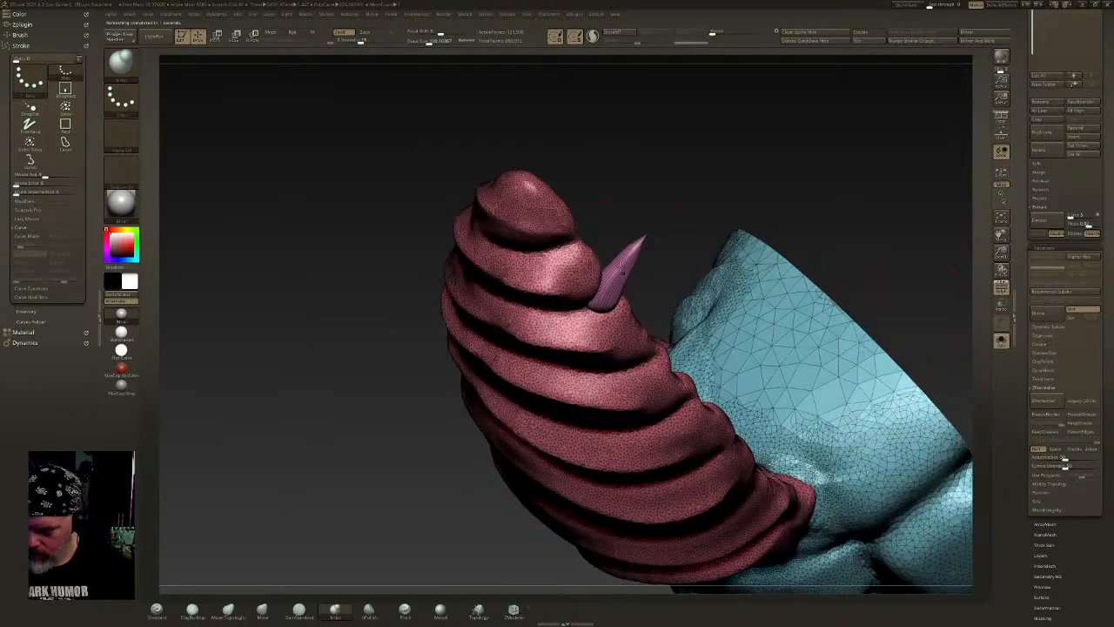
ctrl+shift+click(624, 273)
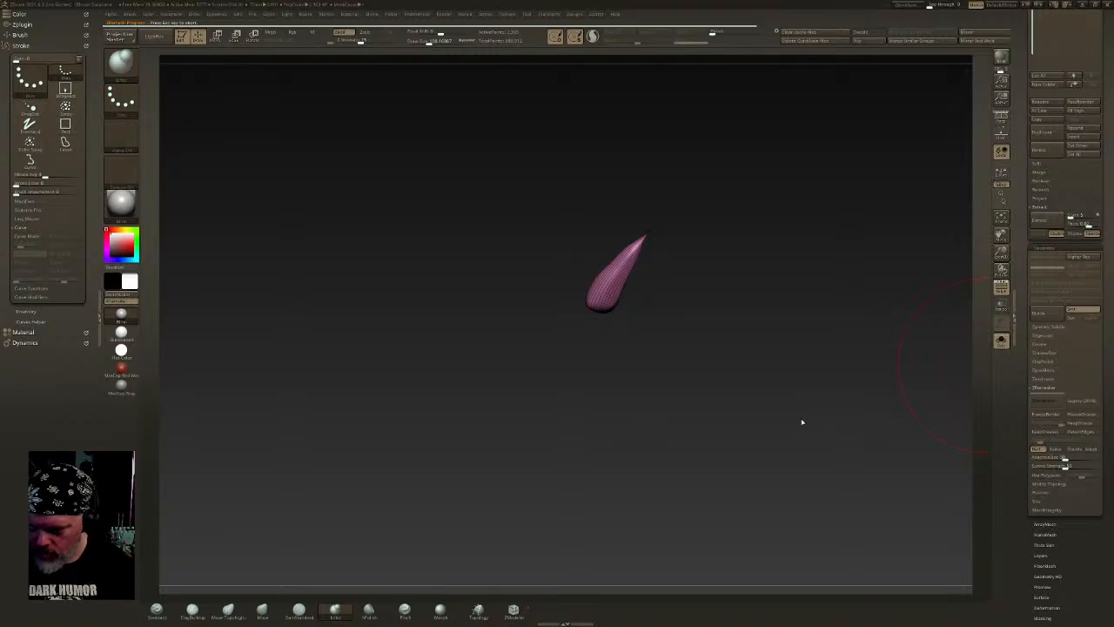
ctrl+shift+click(805, 420)
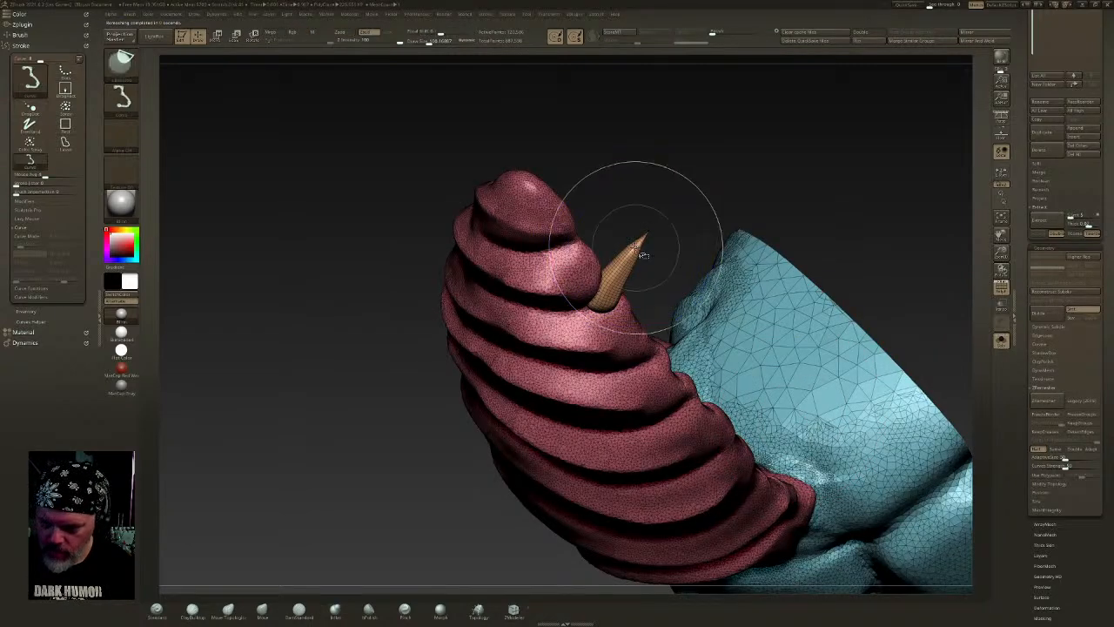
- Frame the spike on its own and remesh it once more to a coarser mesh, leaving it isolated
ctrl+shift+click(640, 246)
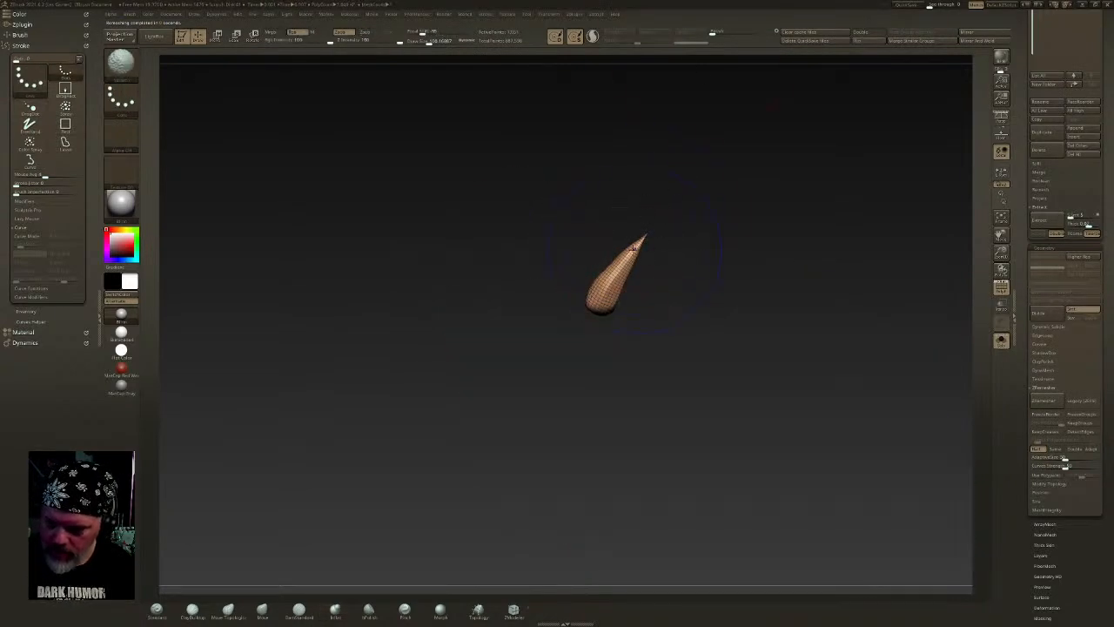
key(f)
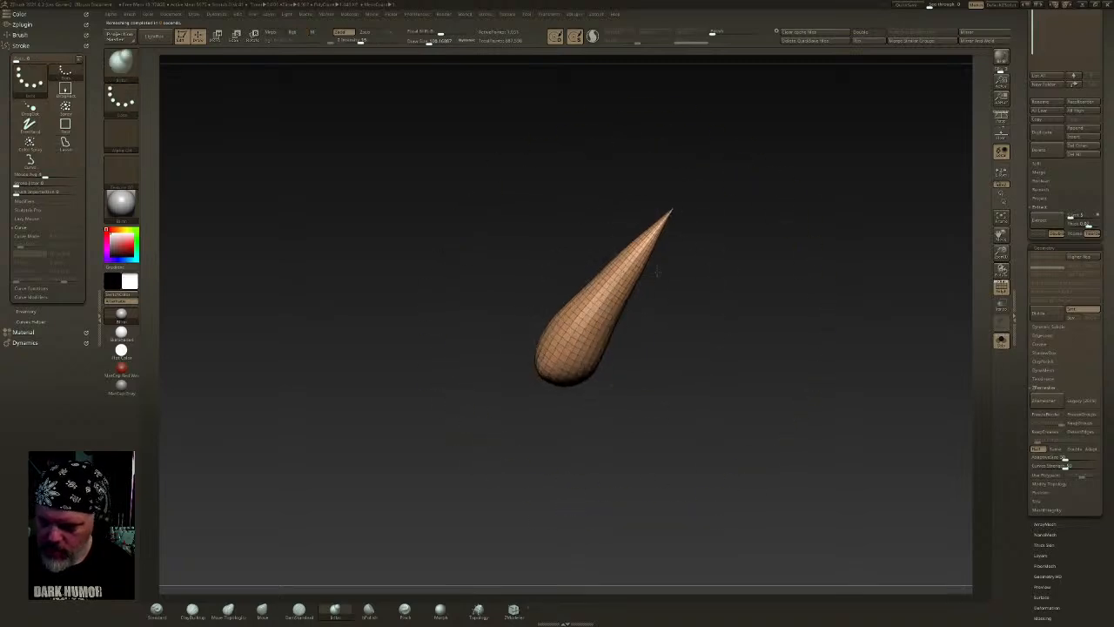
drag(659, 224, 675, 267)
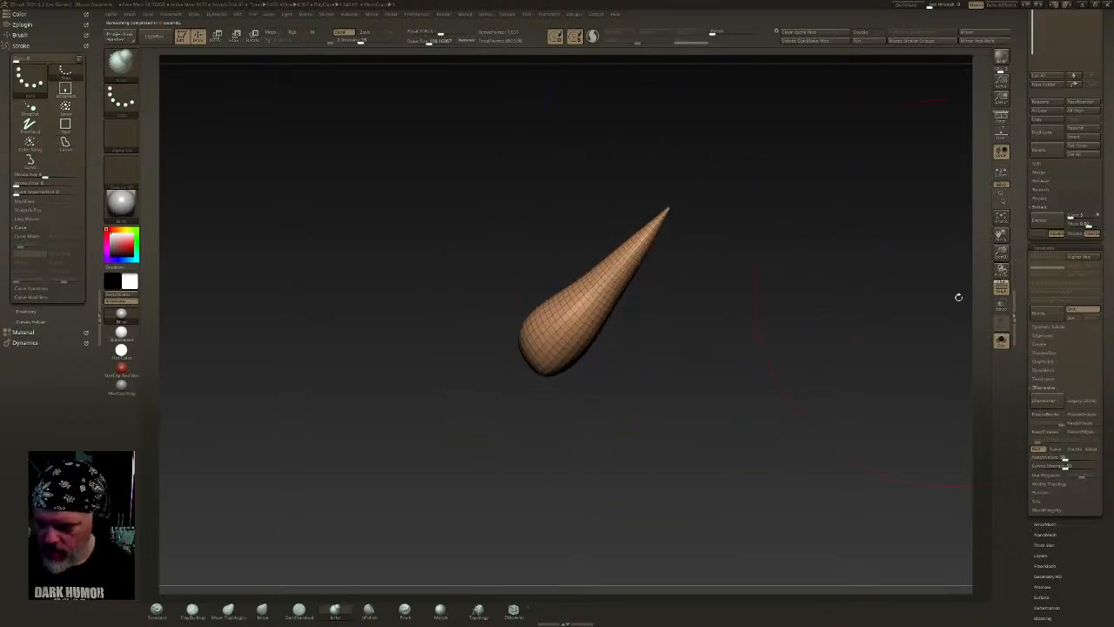
ctrl+shift+click(734, 260)
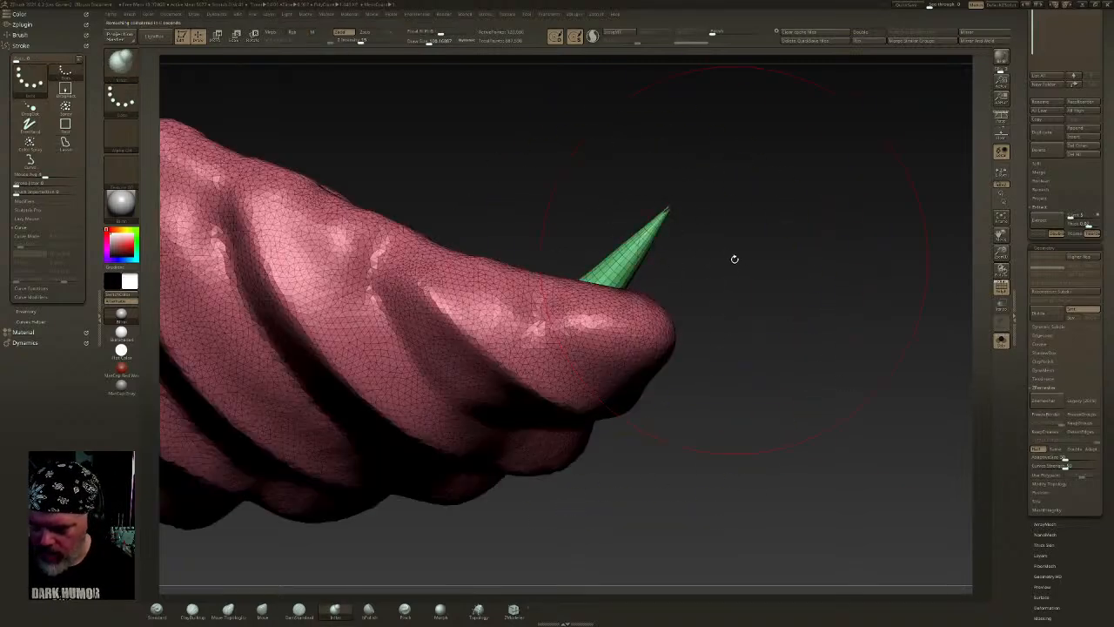
ctrl+shift+click(669, 206)
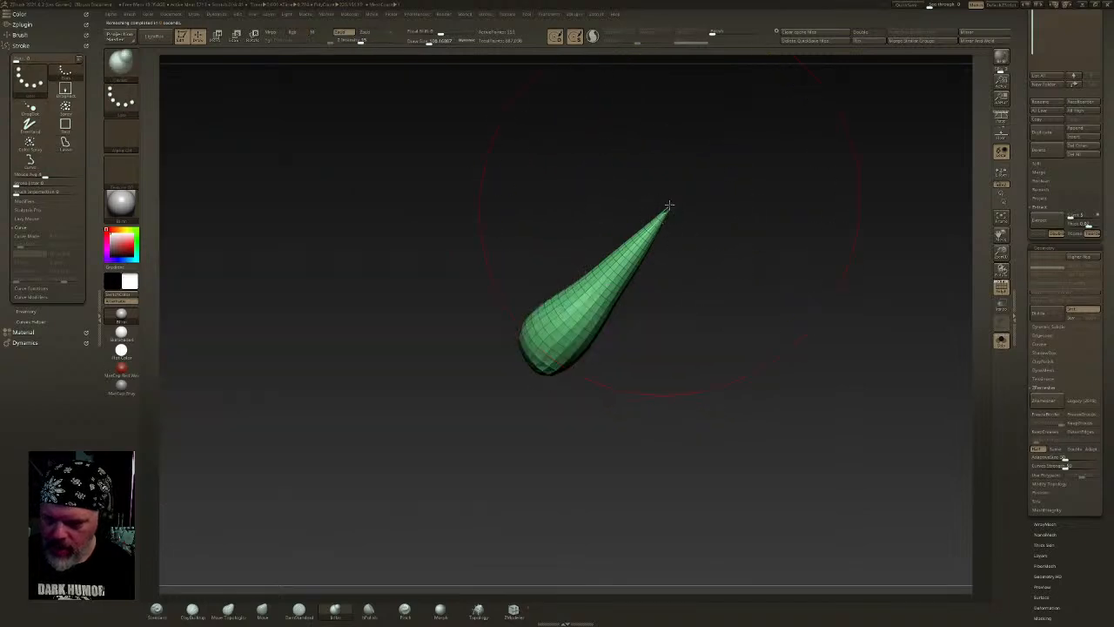
- Mask the isolated spike with the MaskPen brush so that only its tip stays unmasked
click(428, 42)
ctrl+click(729, 206)
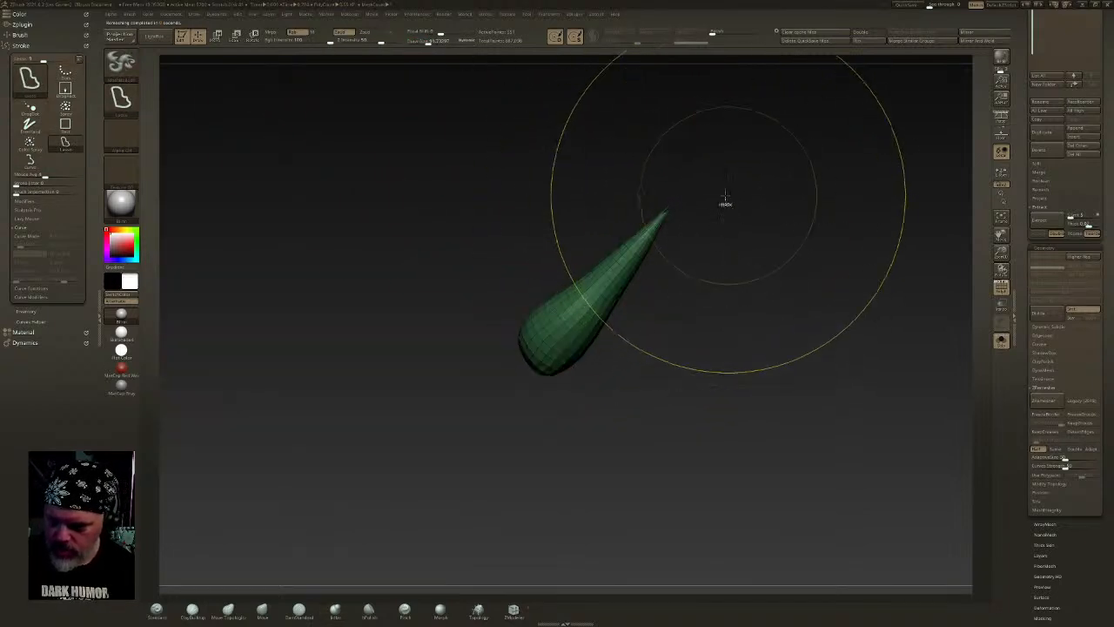
ctrl+click(687, 209)
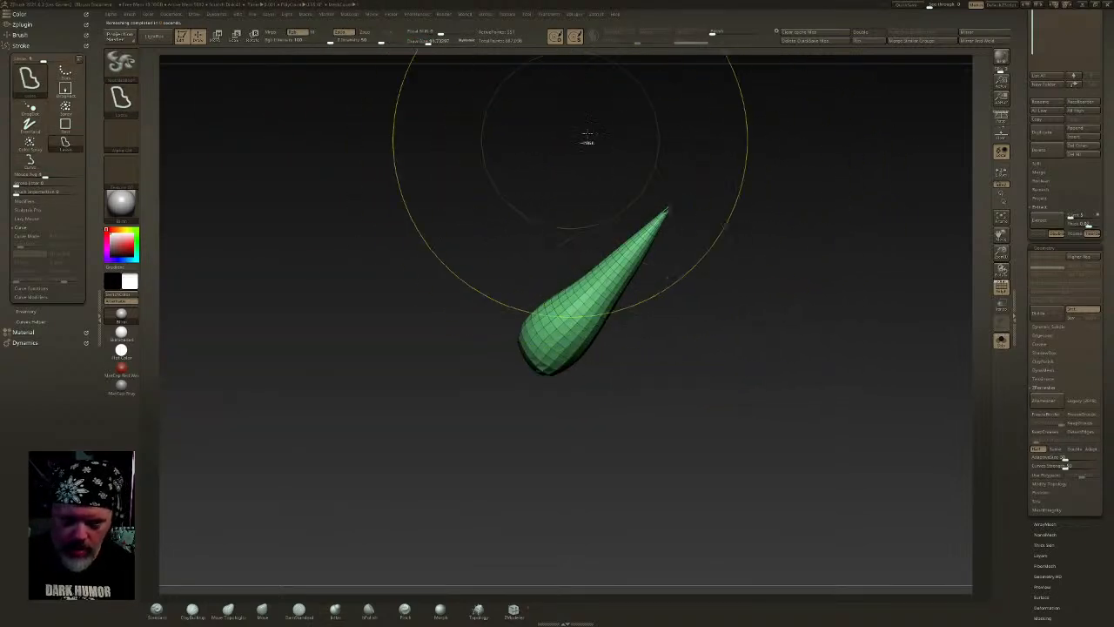
click(121, 61)
ctrl+click(168, 73)
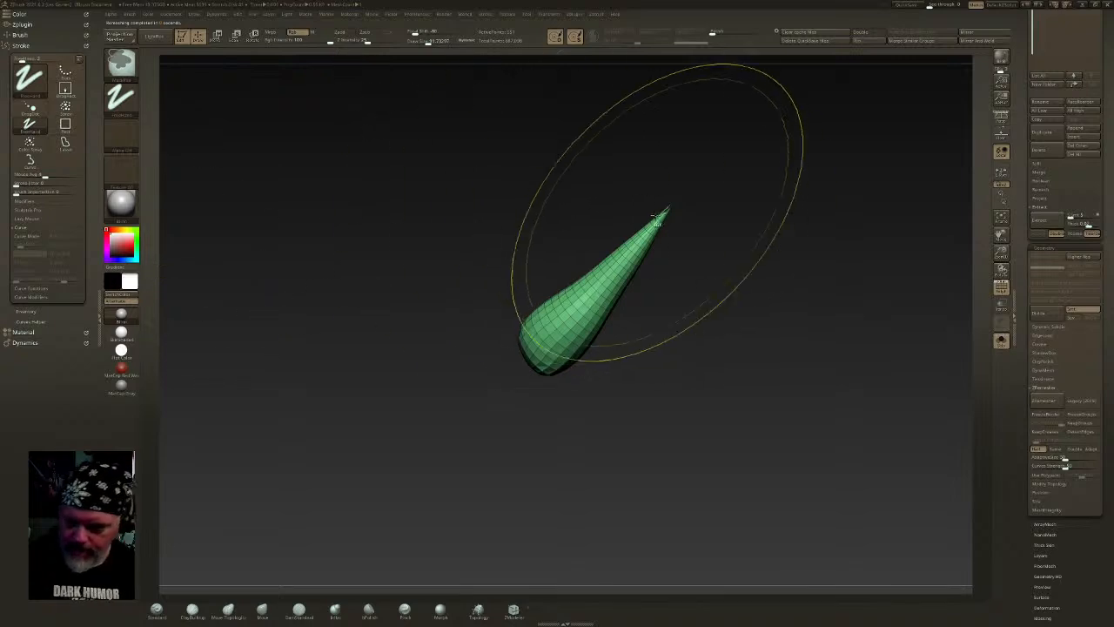
ctrl+click(728, 197)
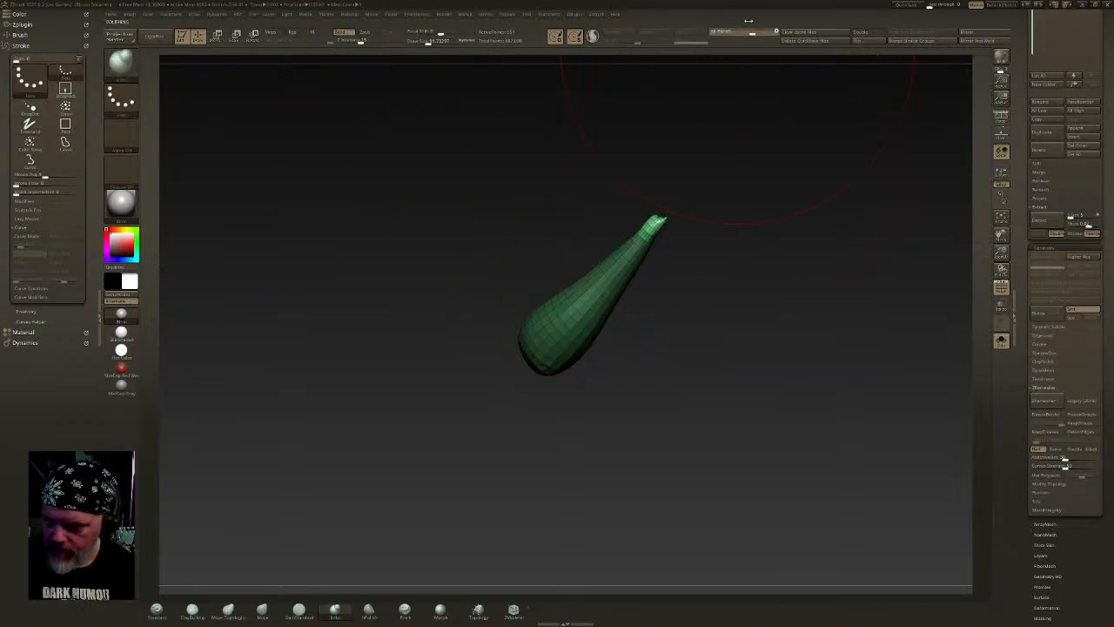
- Smooth the unmasked tip of the spike at a smaller draw size
drag(694, 104, 579, 139)
drag(429, 42, 419, 42)
drag(668, 235, 700, 191)
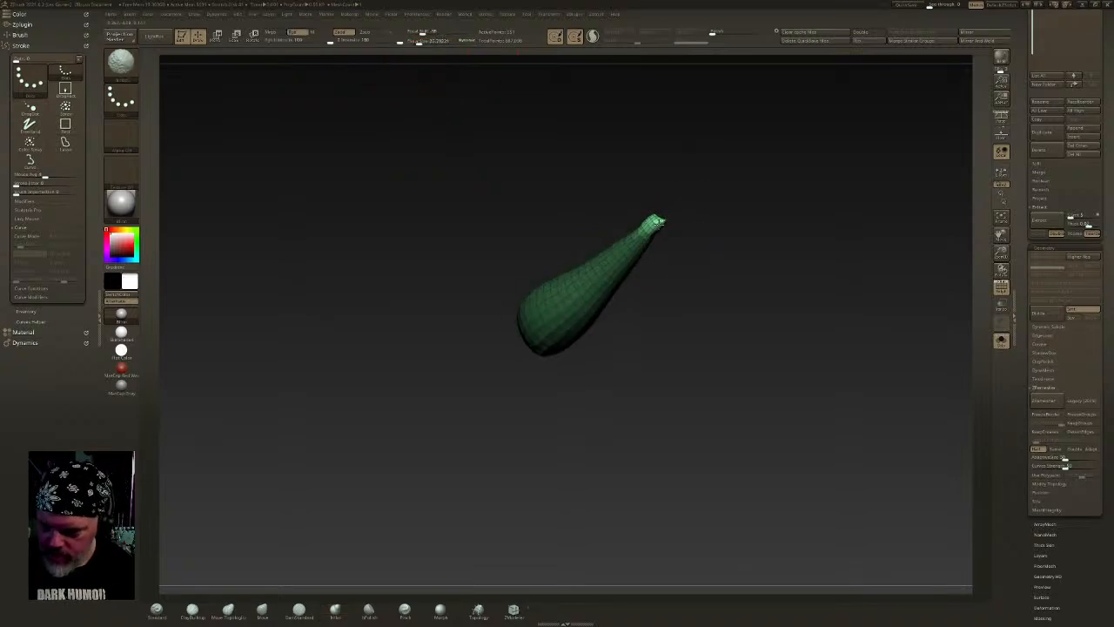
- Remesh the green spike with ZRemesher and bring the hidden parts of the model back into view
ctrl+click(609, 100)
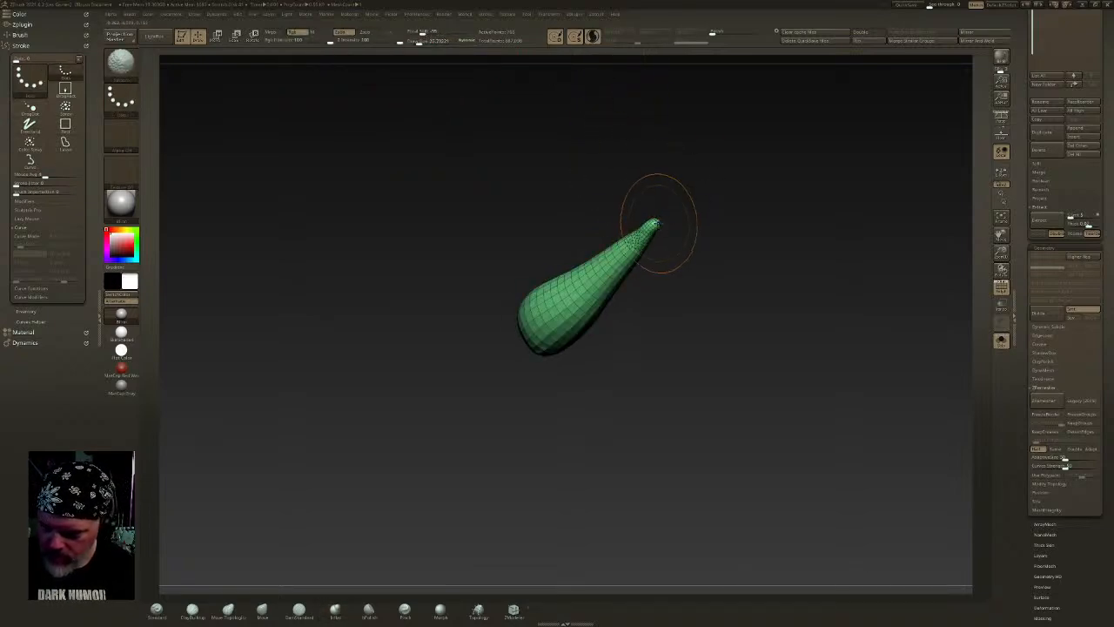
drag(693, 249, 776, 238)
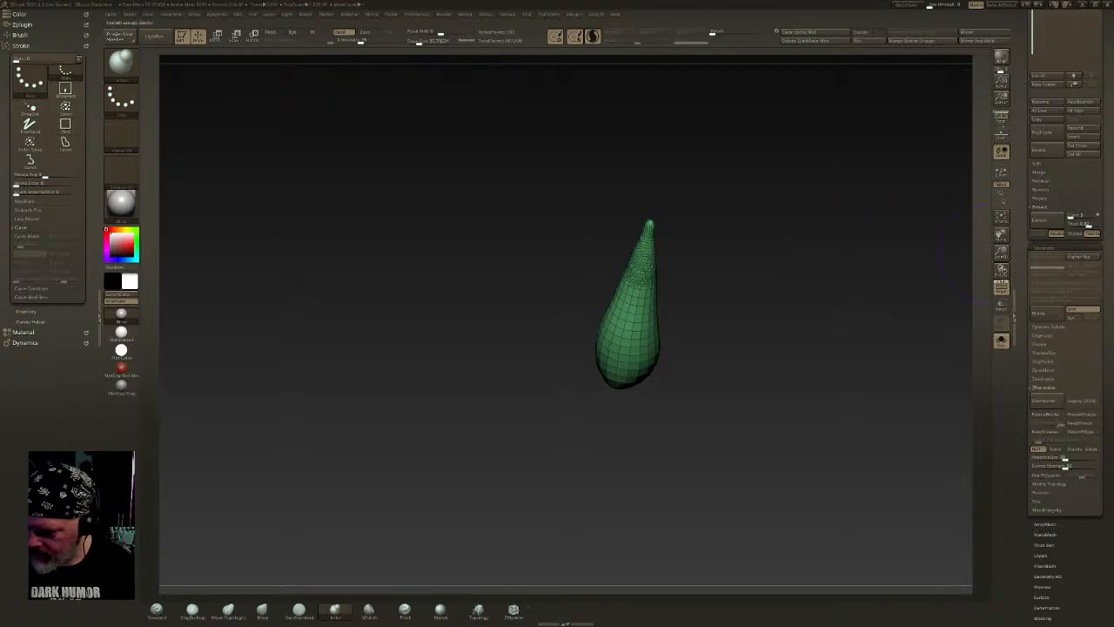
click(1048, 405)
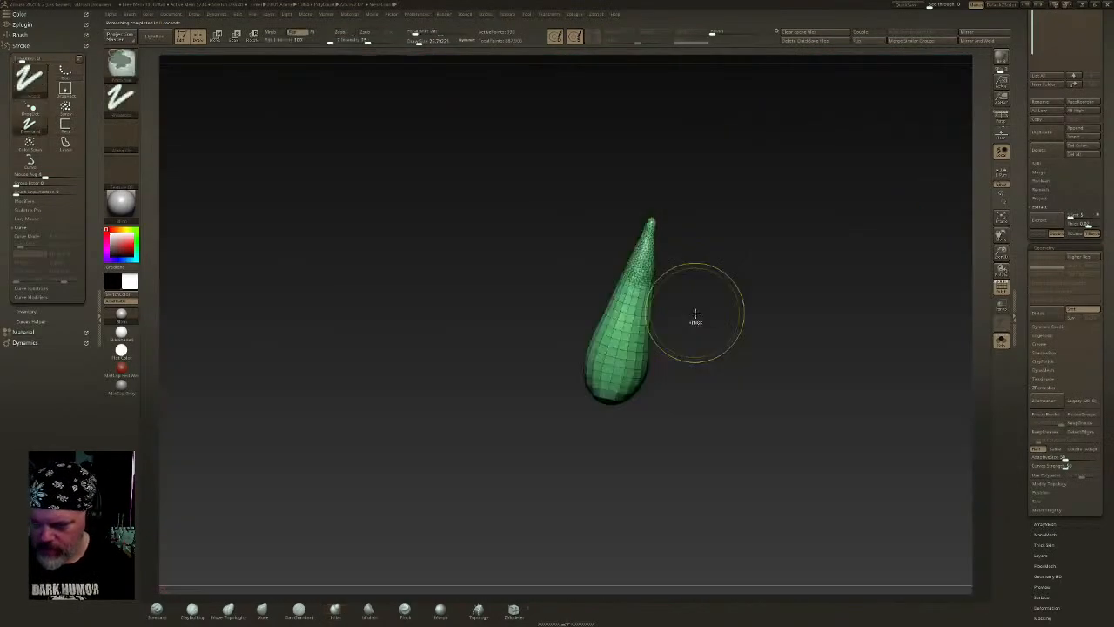
drag(691, 316, 690, 241)
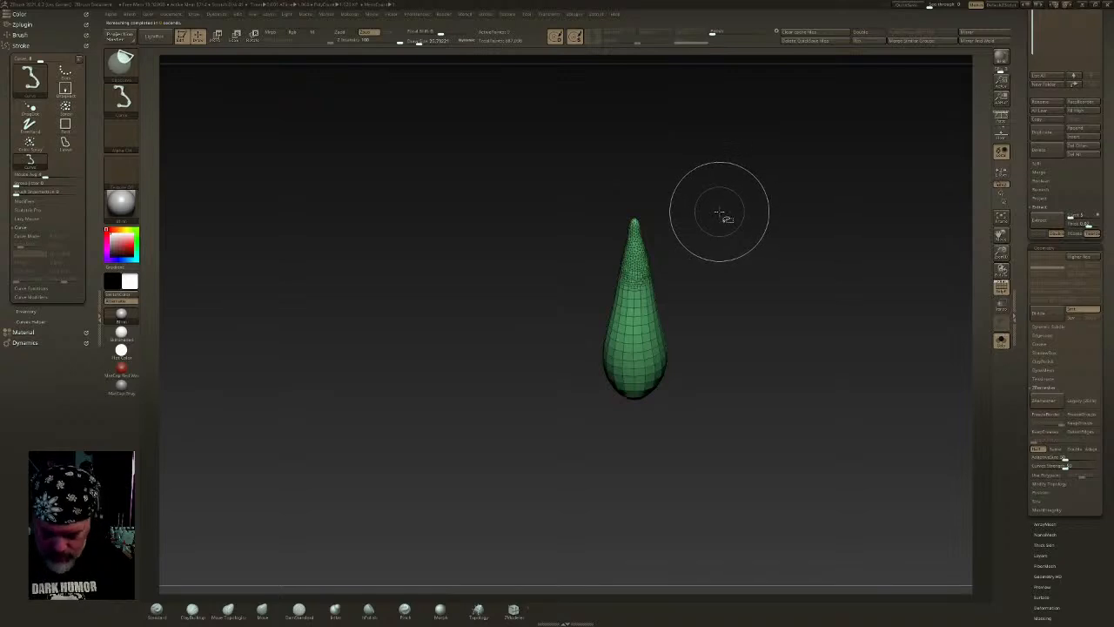
ctrl+shift+click(720, 216)
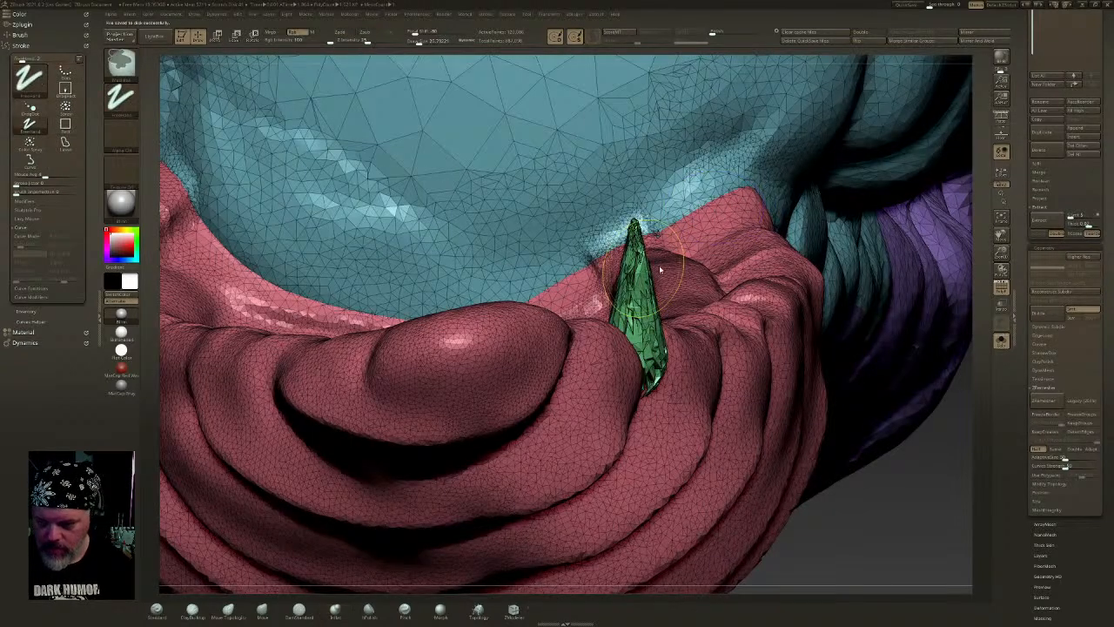
key(ctrl+s)
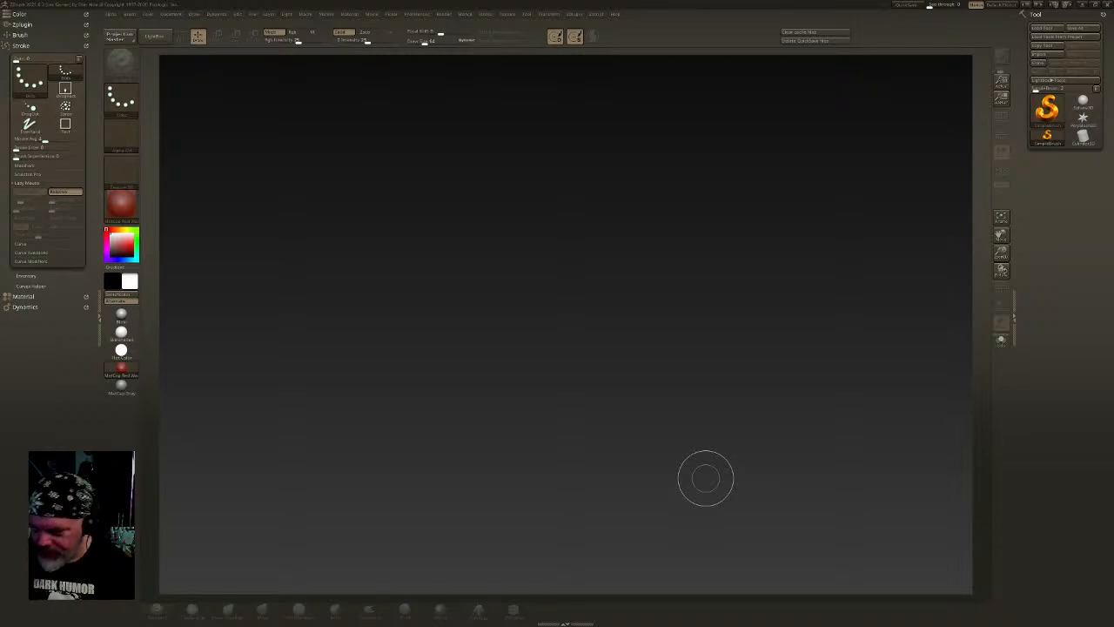
- Open the QuickSave project whose thumbnail shows the hollow claw-shaped horn
key(comma)
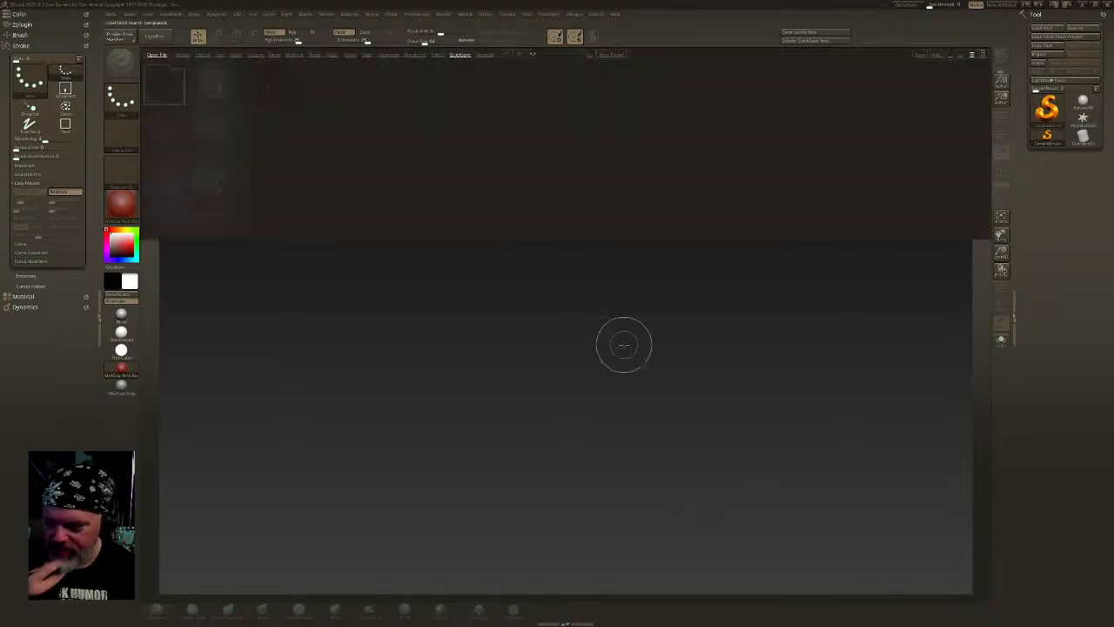
double_click(260, 90)
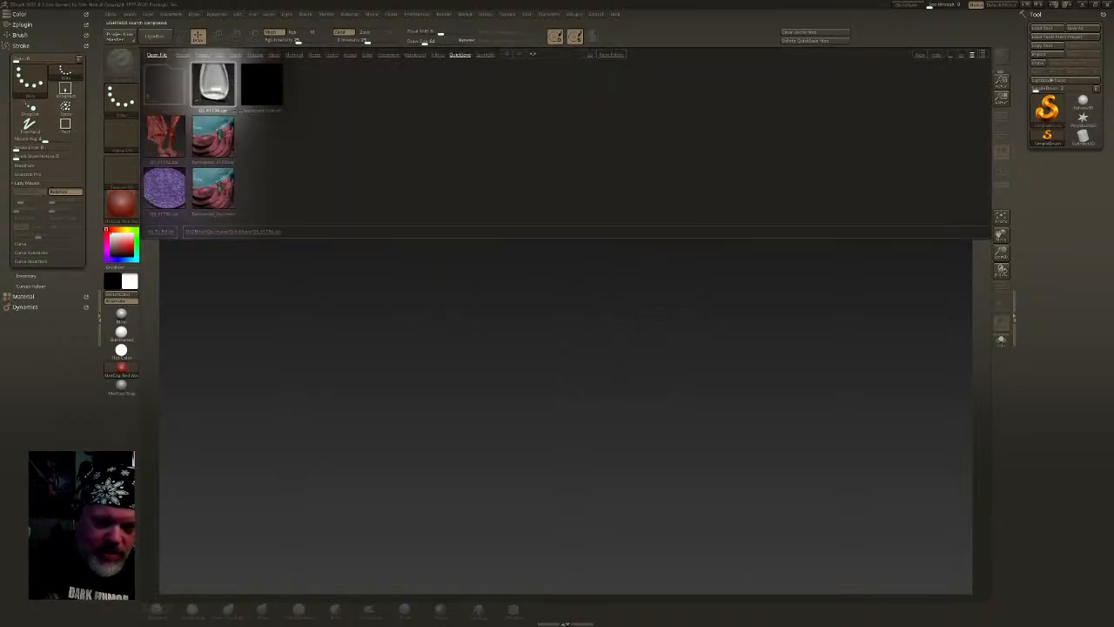
double_click(214, 90)
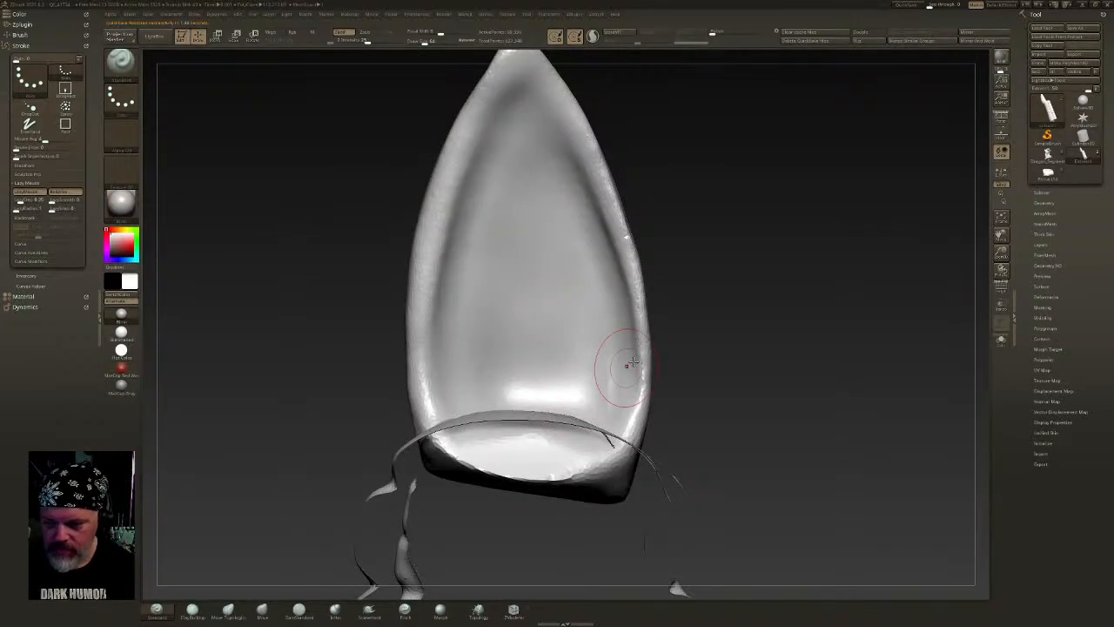
right_drag(627, 366, 655, 335)
- Clear the leftover image from the canvas and put the loaded model back into edit mode, facing the horn's hollow side
key(comma)
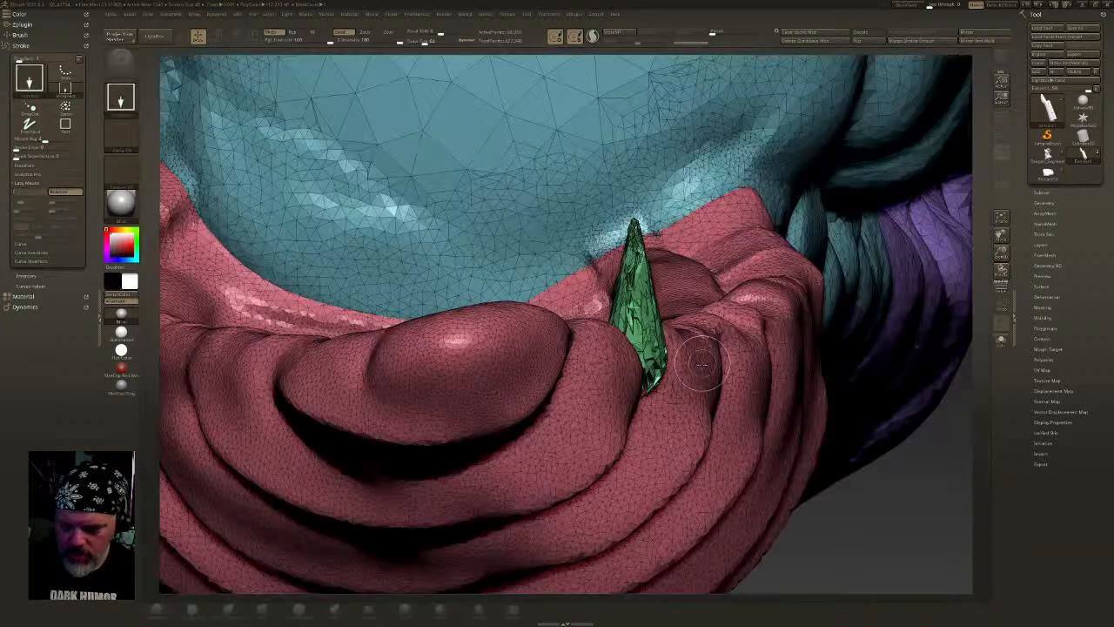
key(ctrl+z)
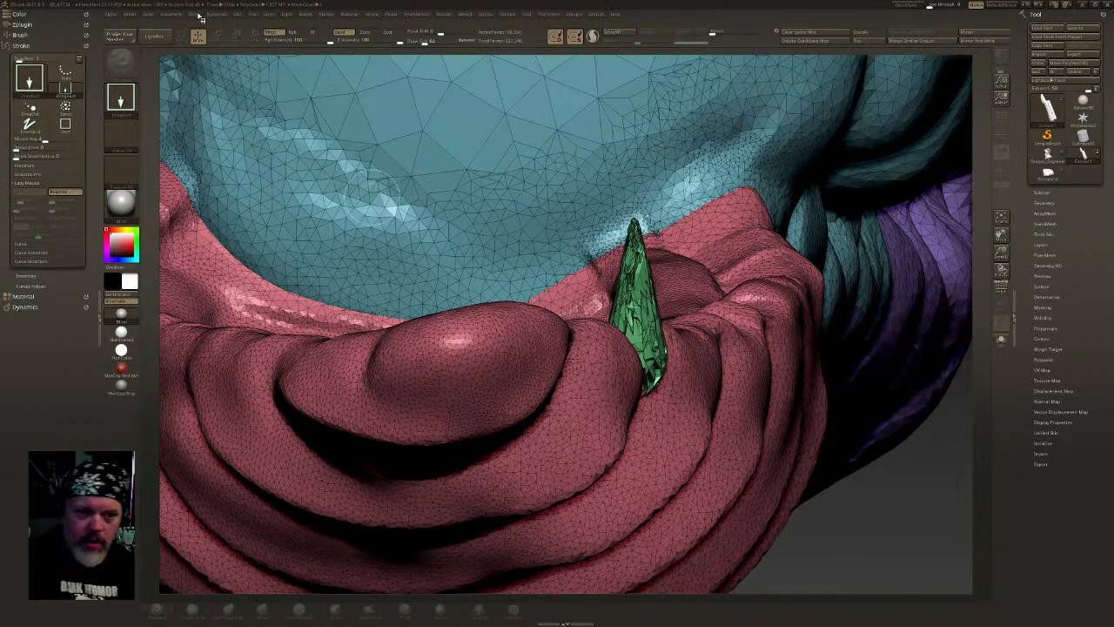
click(287, 15)
click(268, 14)
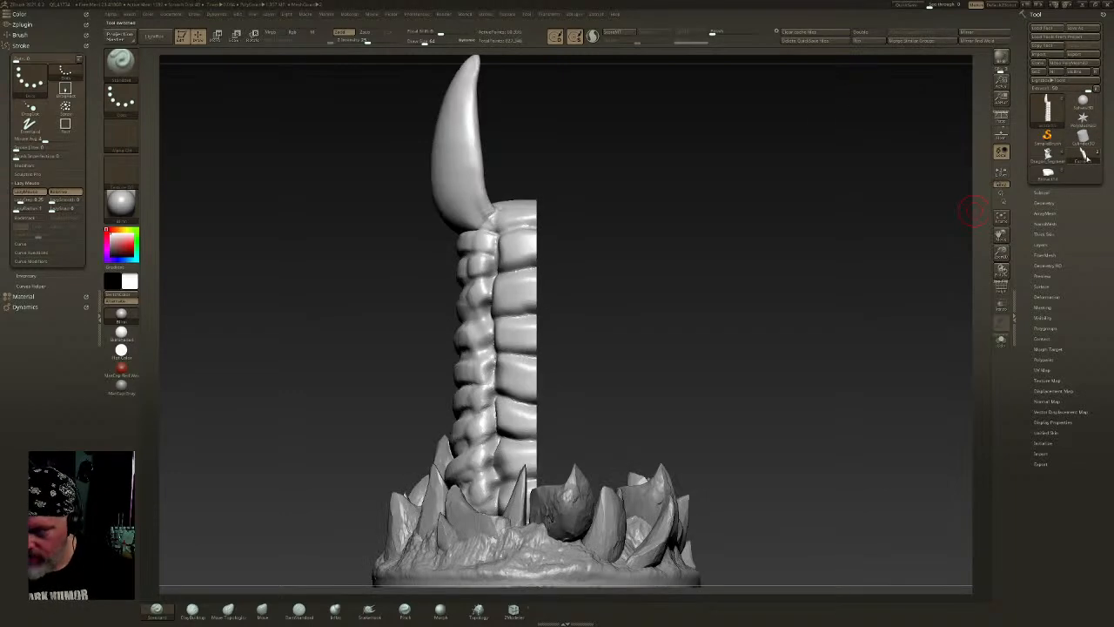
alt+drag(704, 258, 740, 401)
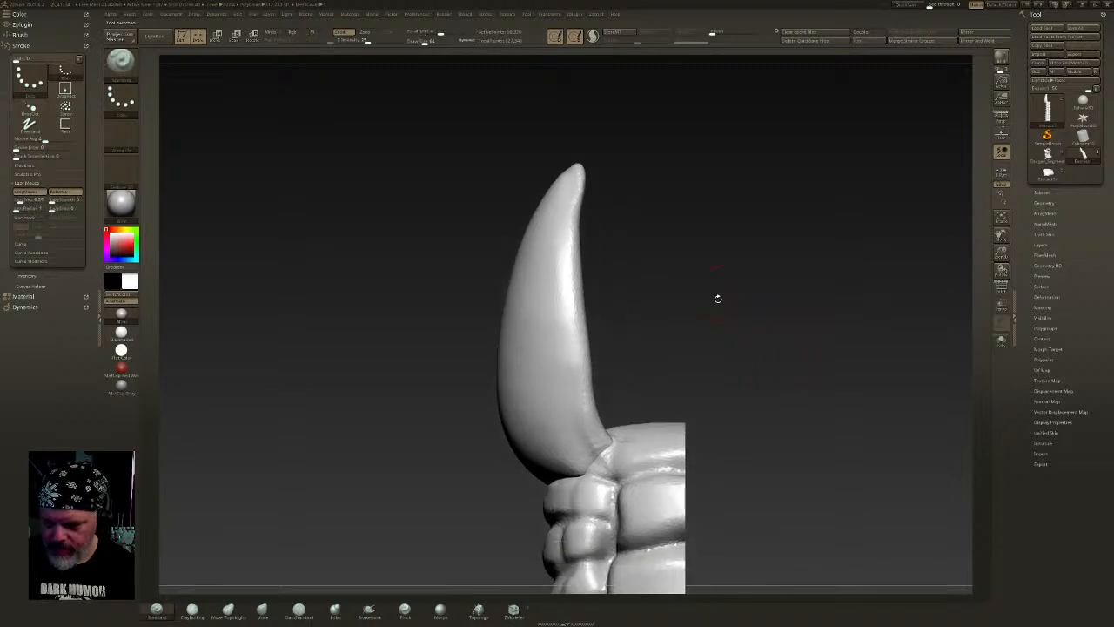
drag(722, 293, 791, 299)
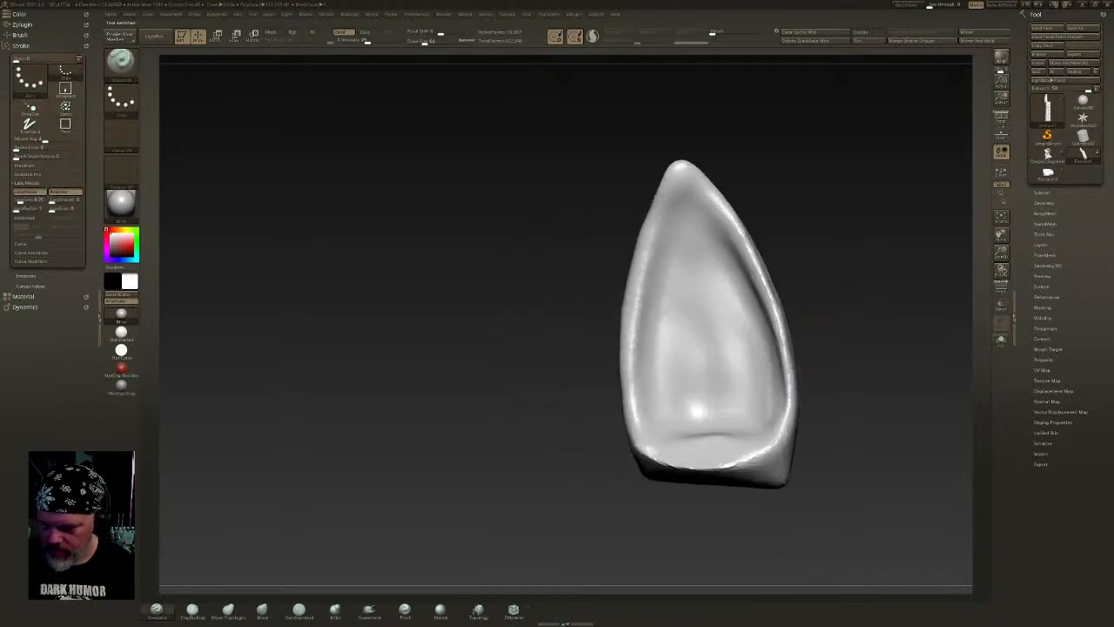
alt+drag(845, 360, 740, 334)
click(132, 68)
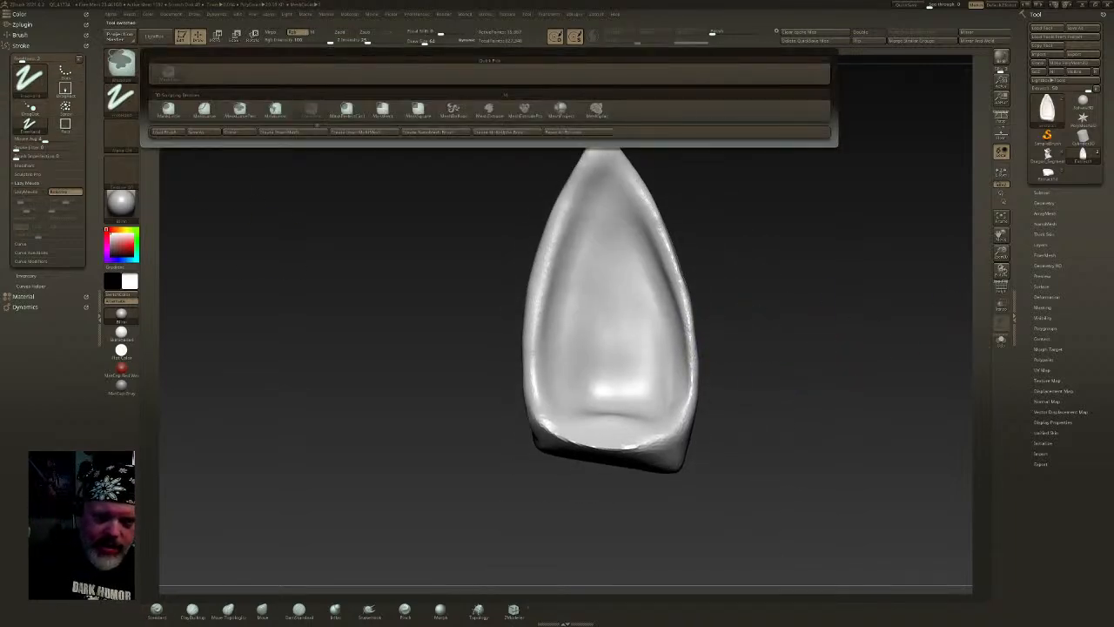
click(279, 116)
mouse_move(552, 167)
ctrl+mouse_down()
mouse_move(671, 195)
mouse_move(652, 182)
mouse_move(702, 179)
ctrl+mouse_up()
ctrl+drag(478, 209, 771, 256)
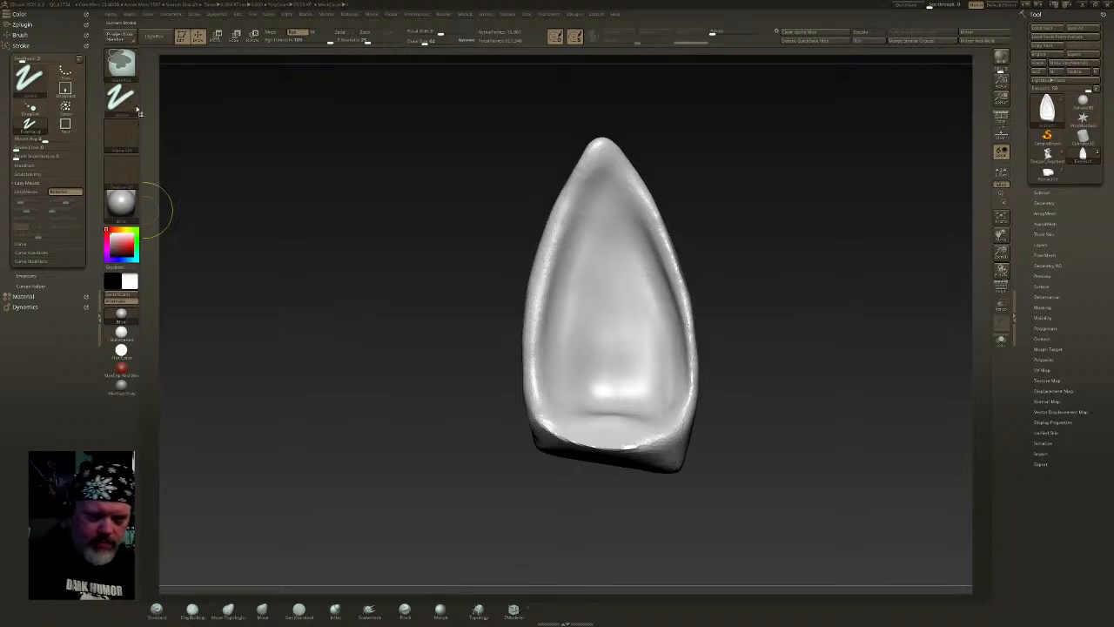
click(131, 137)
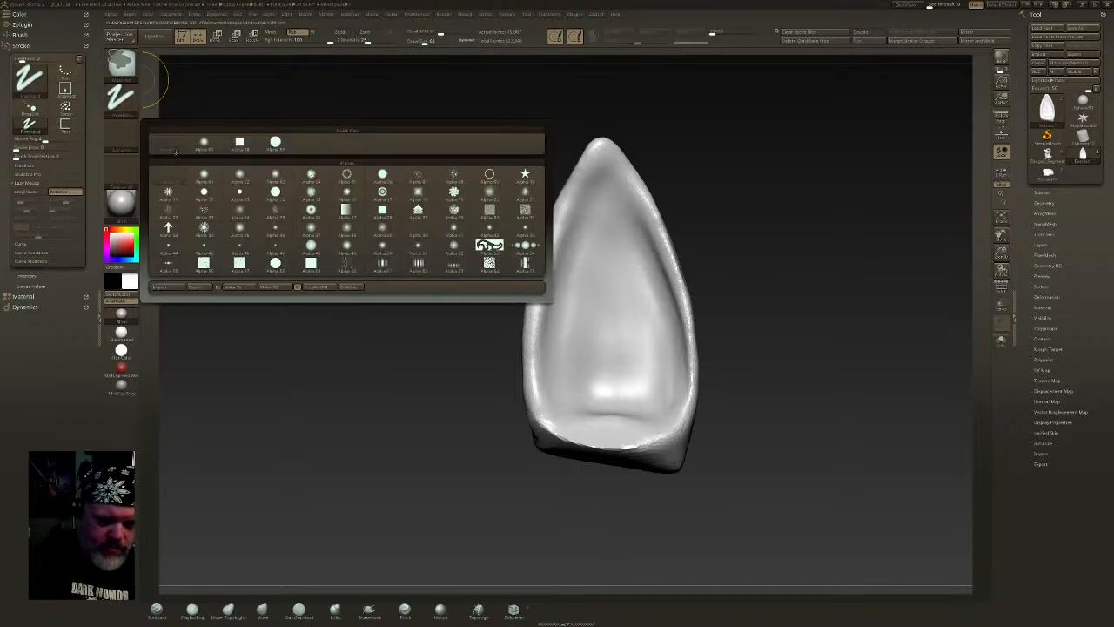
click(383, 264)
ctrl+drag(369, 164, 838, 388)
click(127, 136)
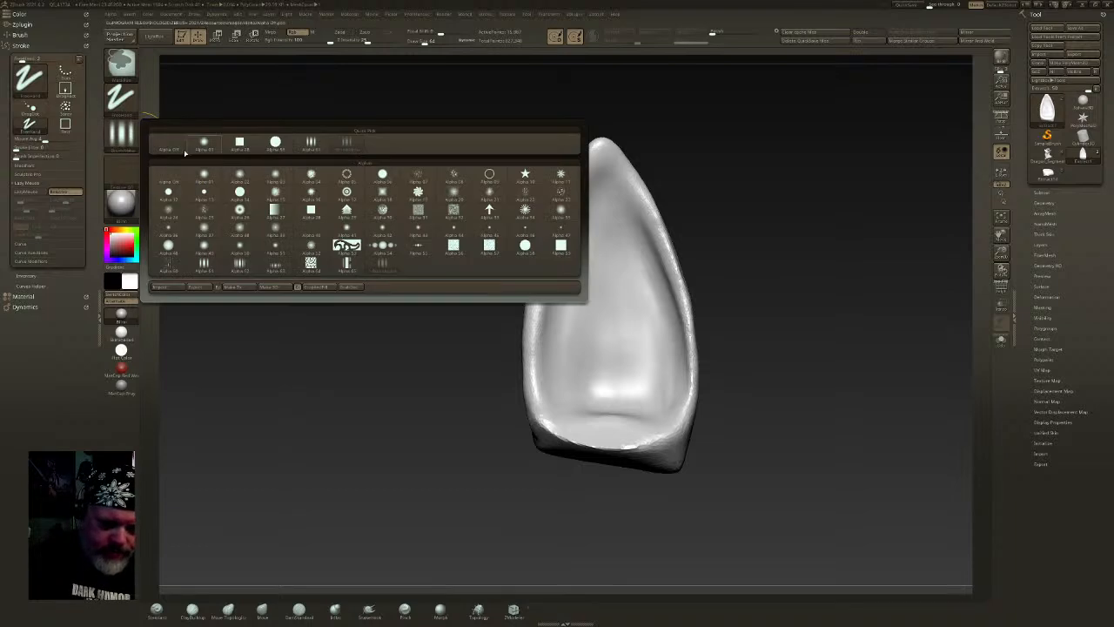
click(181, 137)
click(130, 138)
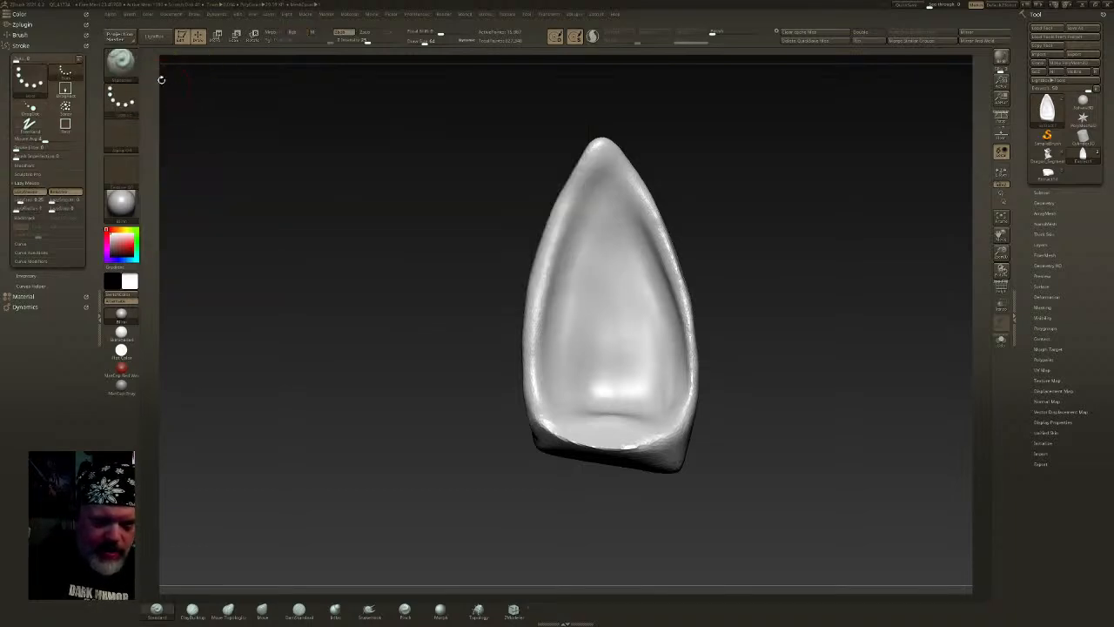
- Mask a series of horizontal bands across the horn's hollow face, from the tip down to the base
ctrl+drag(514, 162, 731, 191)
ctrl+drag(474, 210, 775, 253)
mouse_move(474, 256)
ctrl+mouse_down()
mouse_move(724, 316)
mouse_move(726, 329)
ctrl+mouse_up()
mouse_move(467, 343)
ctrl+mouse_down()
mouse_move(775, 395)
mouse_move(378, 368)
ctrl+mouse_up()
ctrl+drag(488, 296, 726, 300)
ctrl+drag(505, 228, 698, 233)
ctrl+drag(547, 170, 660, 172)
ctrl+drag(528, 190, 702, 196)
- Convert the masked bands on the horn into their own polygroup and turn on the polyframe display
mouse_move(709, 279)
mouse_down()
mouse_move(734, 346)
mouse_move(723, 346)
mouse_move(735, 338)
mouse_up()
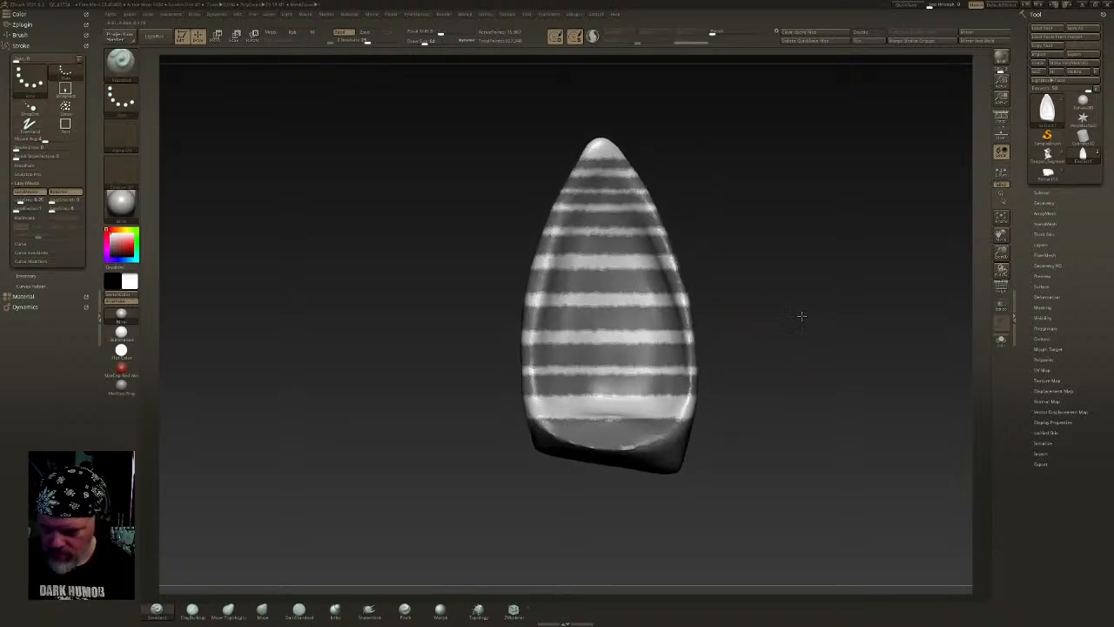
drag(803, 311, 754, 326)
key(ctrl+z)
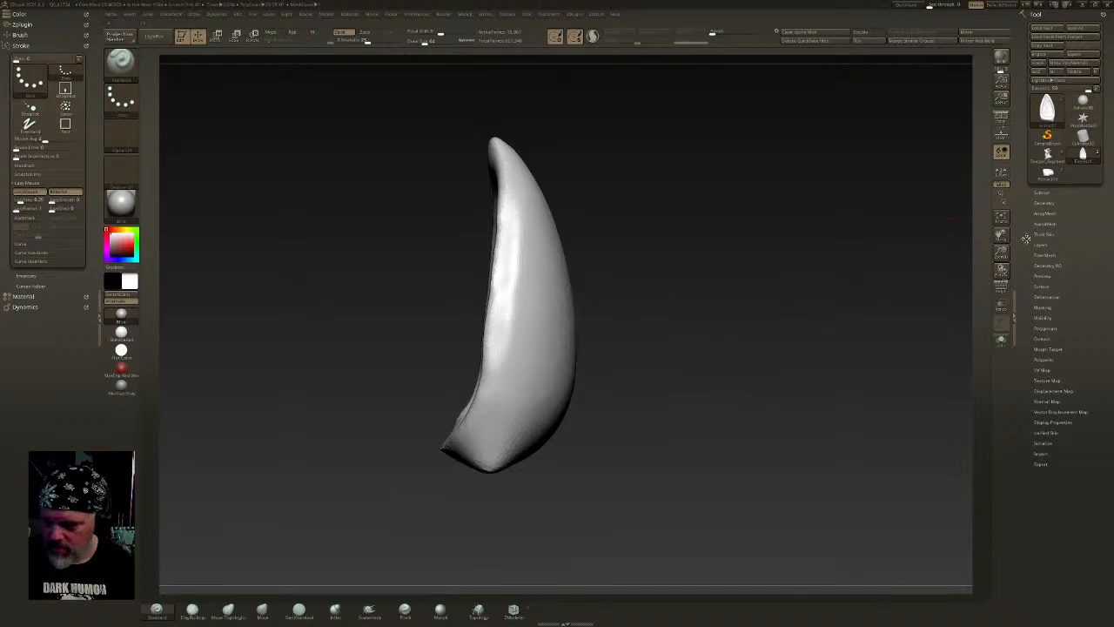
click(1001, 290)
drag(679, 336, 642, 344)
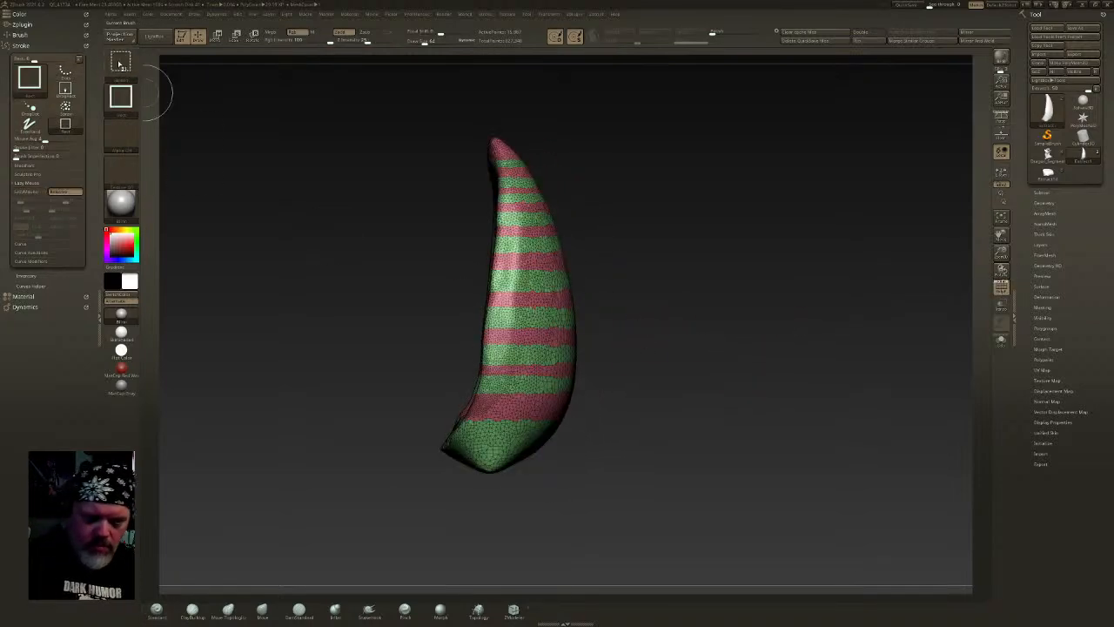
- Use the SelectLasso brush to isolate the horn's outer side, assign it a separate polygroup, and show the whole mesh again
ctrl+shift+click(120, 65)
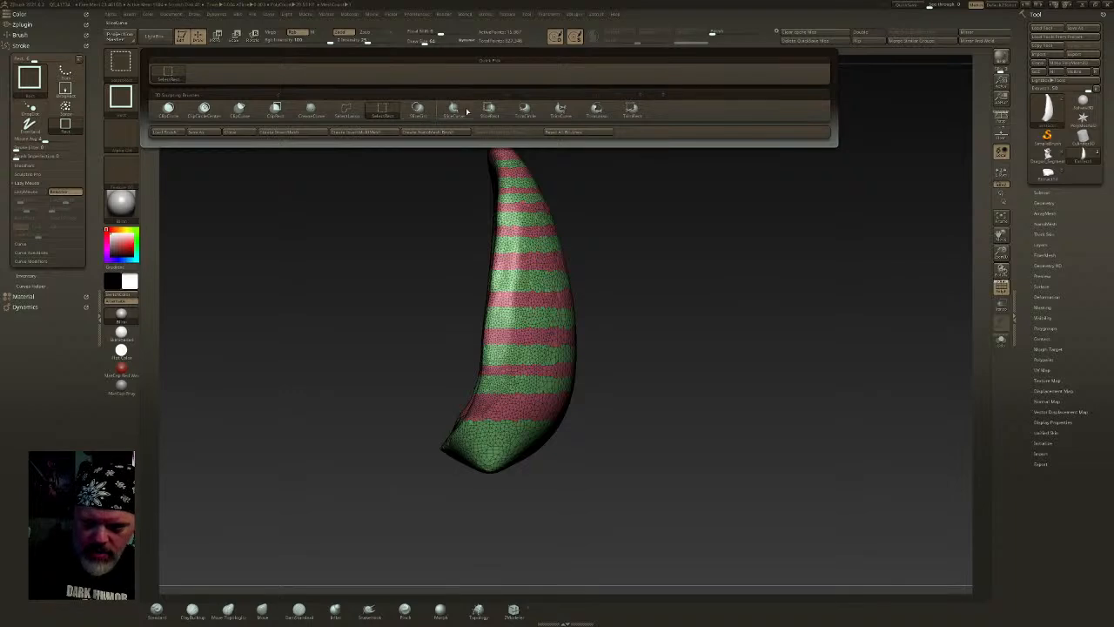
click(346, 109)
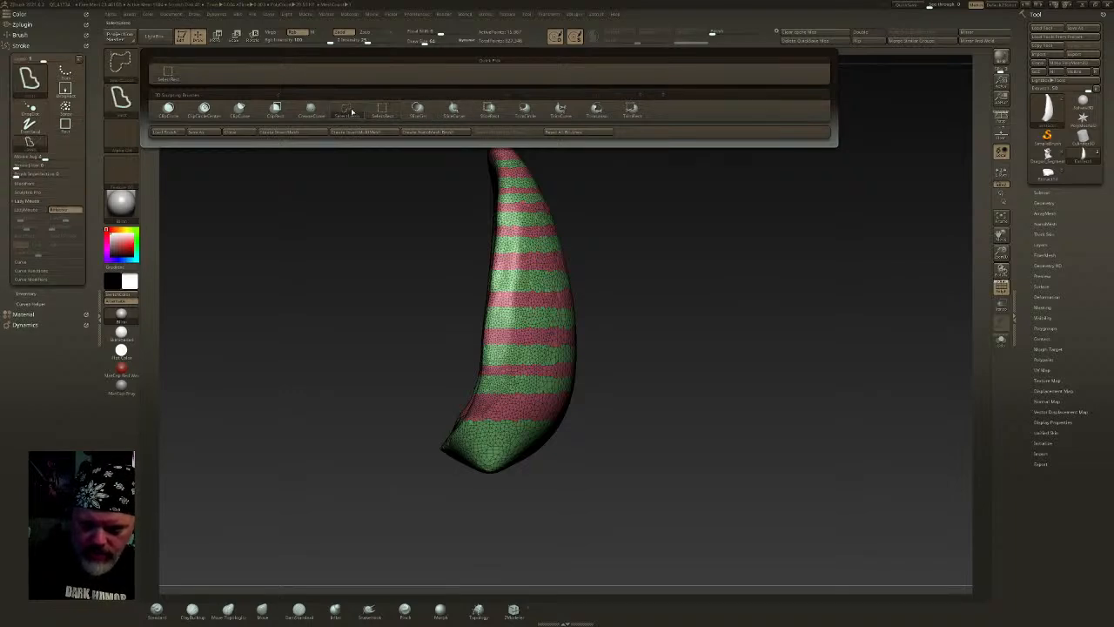
mouse_move(494, 139)
ctrl+shift+mouse_down()
mouse_move(447, 461)
mouse_move(292, 414)
mouse_move(675, 331)
mouse_move(604, 310)
ctrl+shift+mouse_up()
key(ctrl+w)
ctrl+shift+click(674, 327)
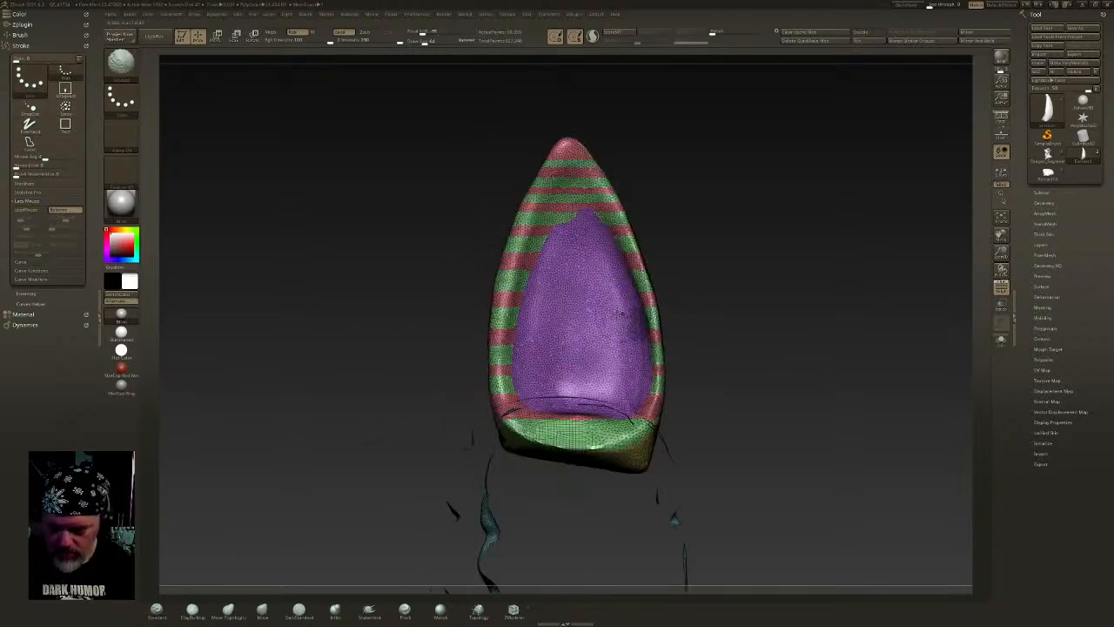
- Undo the polygroup changes on the horn, going back to the masked bands
drag(674, 234, 645, 257)
key(ctrl+z)
ctrl+shift+click(670, 253)
key(ctrl+z)
key(ctrl+z)
mouse_move(735, 248)
mouse_down()
mouse_move(723, 237)
mouse_move(732, 241)
mouse_up()
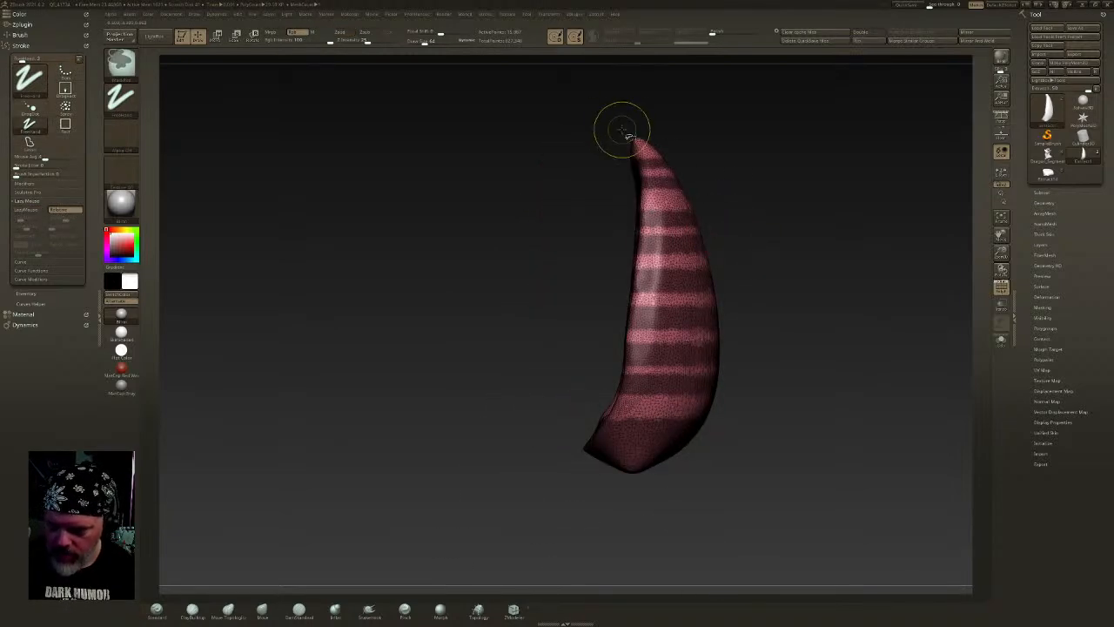
- Separate the horn's hollow face and rim from its outer side with lasso selections and give them their own polygroup
key(ctrl+shift)
mouse_move(647, 224)
ctrl+shift+mouse_down()
mouse_move(590, 458)
mouse_move(652, 547)
mouse_move(626, 77)
mouse_move(640, 70)
ctrl+shift+mouse_up()
drag(696, 224, 721, 290)
key(ctrl+shift)
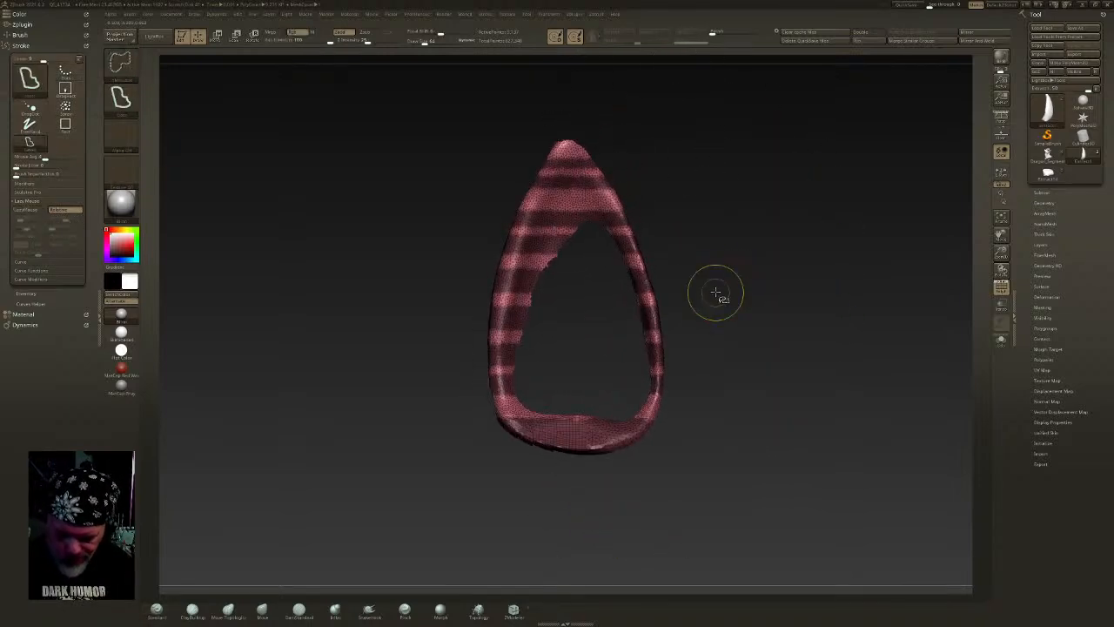
ctrl+shift+click(721, 278)
drag(722, 276, 667, 275)
ctrl+shift+click(683, 261)
key(ctrl+z)
ctrl+shift+click(754, 262)
drag(754, 262, 707, 263)
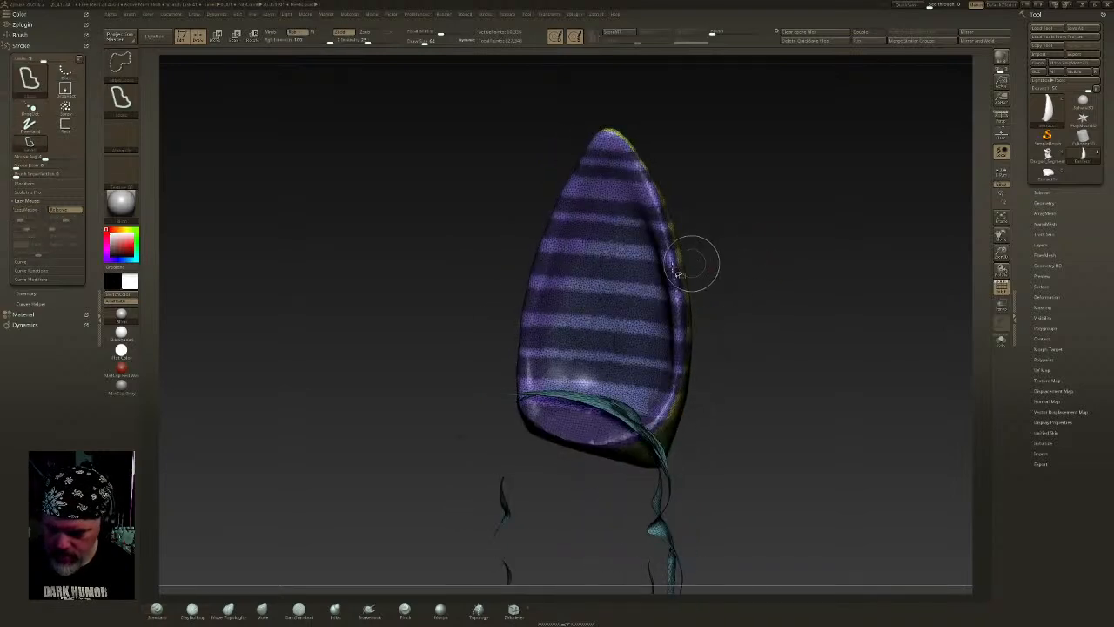
- Isolate the hollow-face polygroup and shrink the visible area several steps in from its rim
ctrl+shift+click(630, 251)
ctrl+shift+click(746, 192)
ctrl+shift+click(617, 187)
ctrl+shift+click(759, 197)
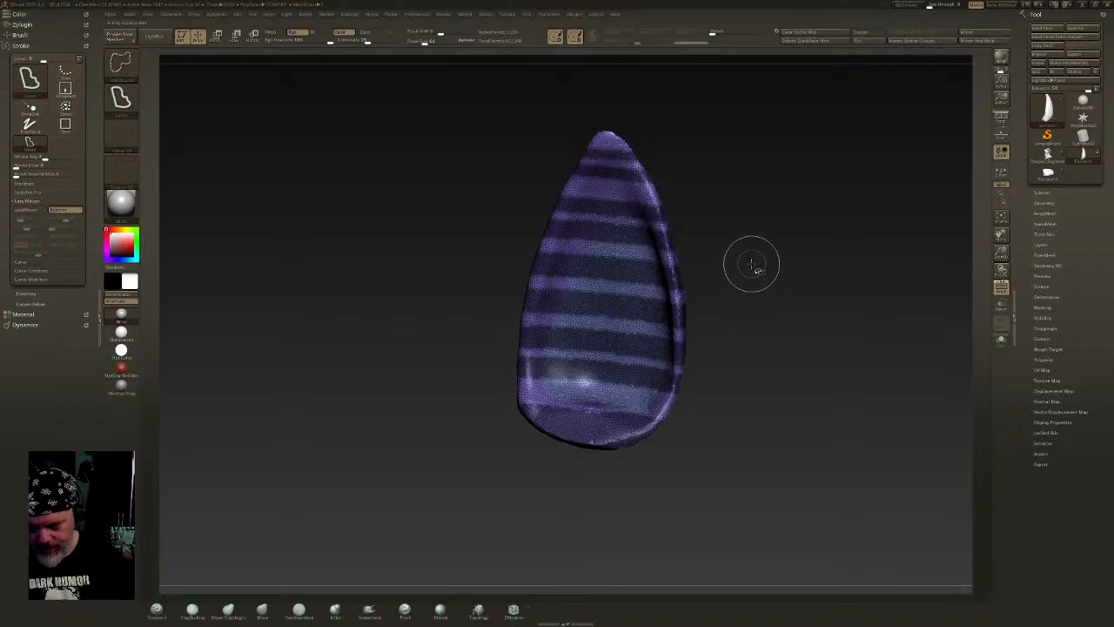
drag(754, 266, 746, 258)
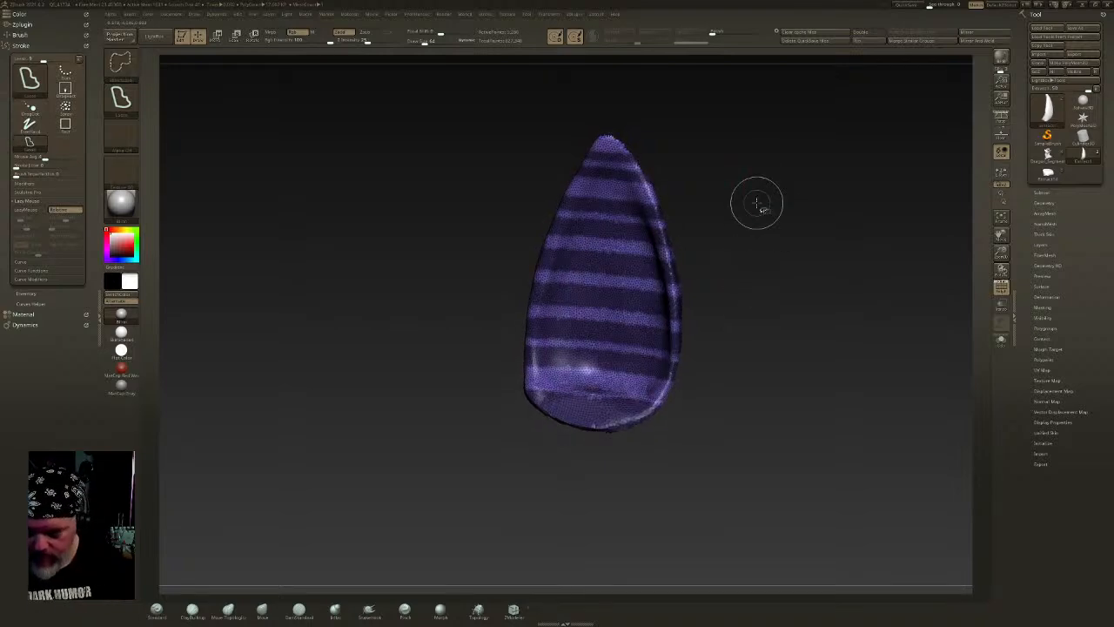
key(ctrl+shift+s)
key(ctrl+shift+s)
key(ctrl+shift+s)
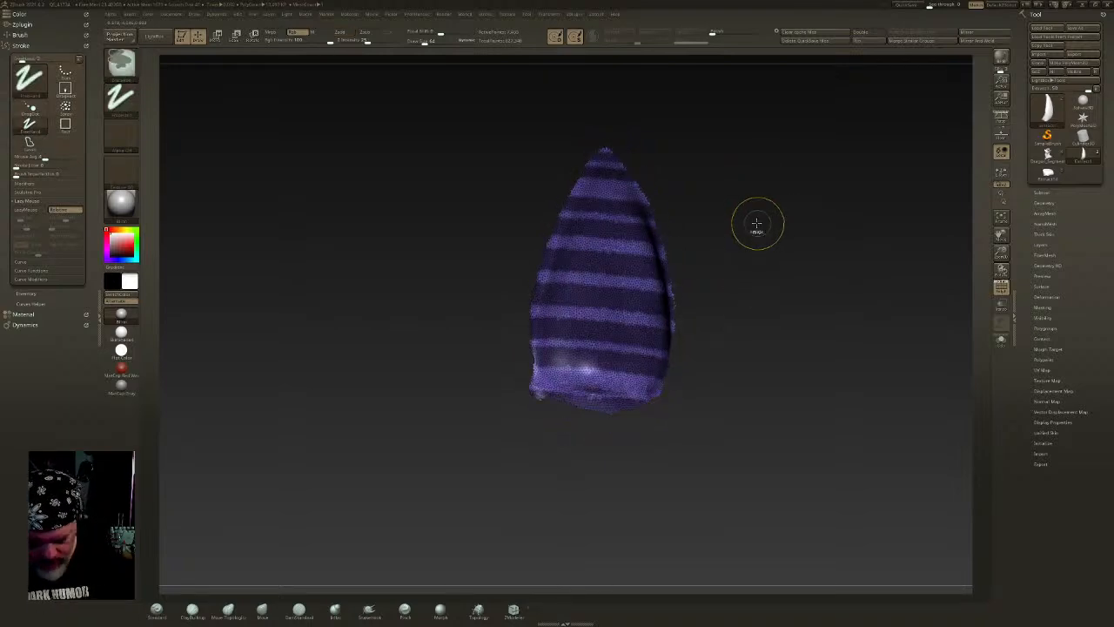
- Assign the visible hollow face a new polygroup and polish its surface and borders
key(ctrl+w)
key(ctrl+w)
click(723, 33)
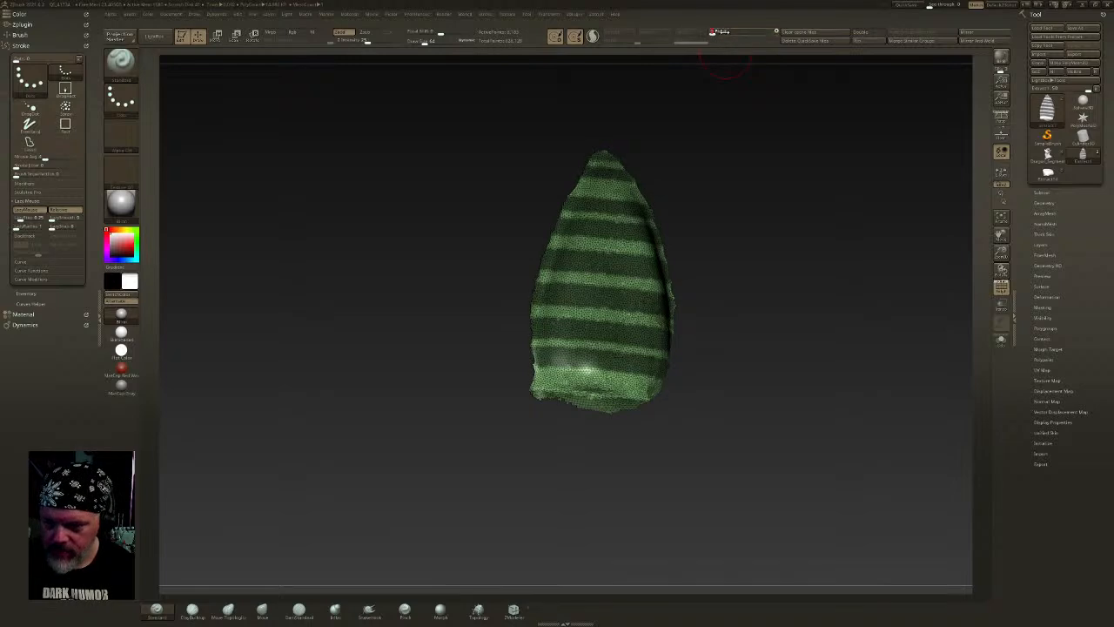
key(ctrl+w)
drag(737, 288, 738, 273)
click(722, 32)
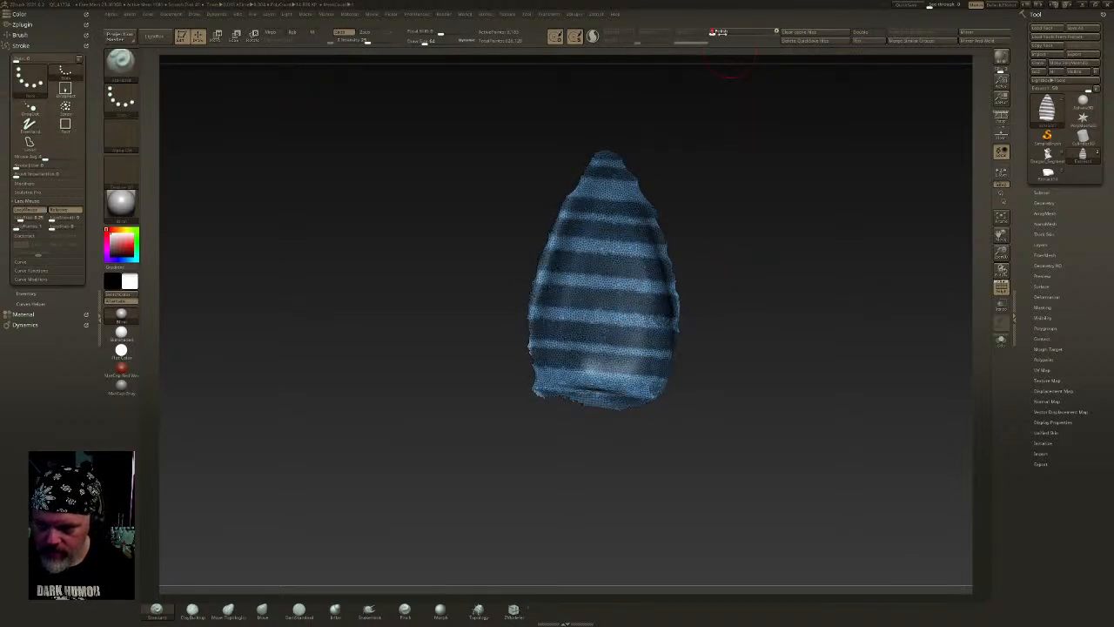
- Convert the masked bands on the isolated hollow face into a separate polygroup
key(ctrl)
key(ctrl+w)
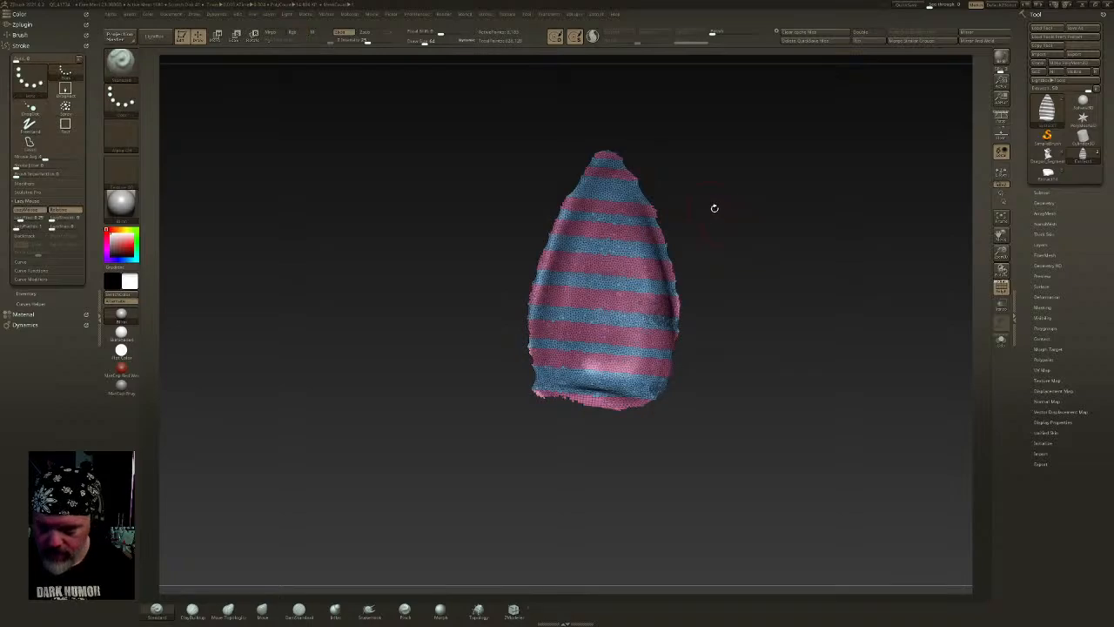
drag(716, 209, 716, 184)
mouse_move(704, 277)
right_down()
mouse_move(697, 311)
mouse_move(697, 285)
mouse_move(647, 327)
mouse_move(663, 319)
mouse_move(647, 345)
right_up()
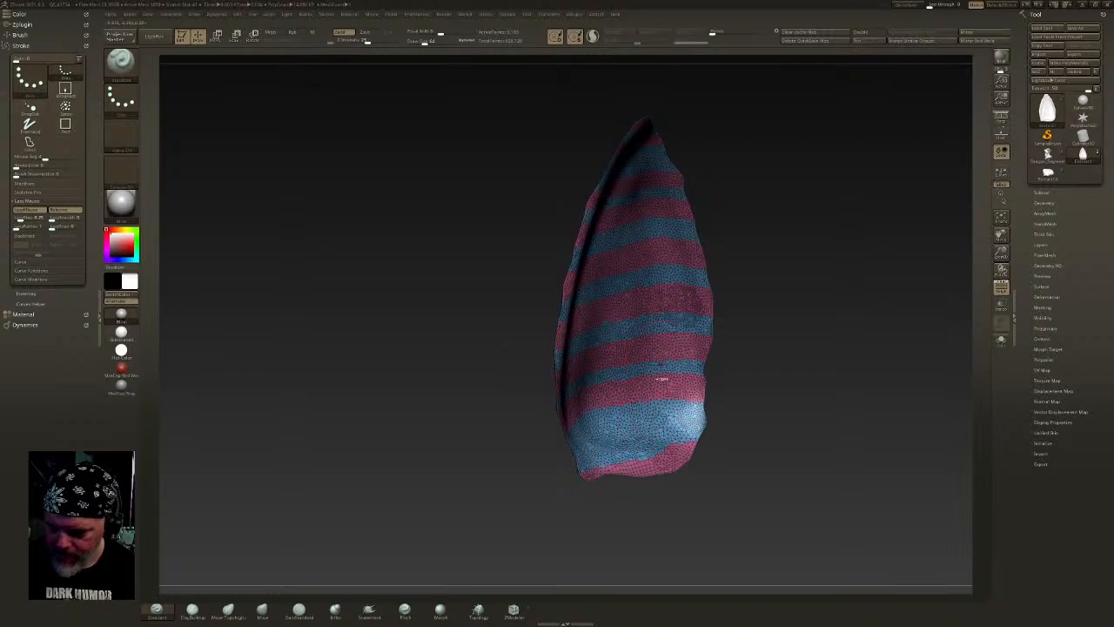
- Set the ZModeler polygon action to Extrude and bring back the hidden rim and outer side of the horn
click(514, 610)
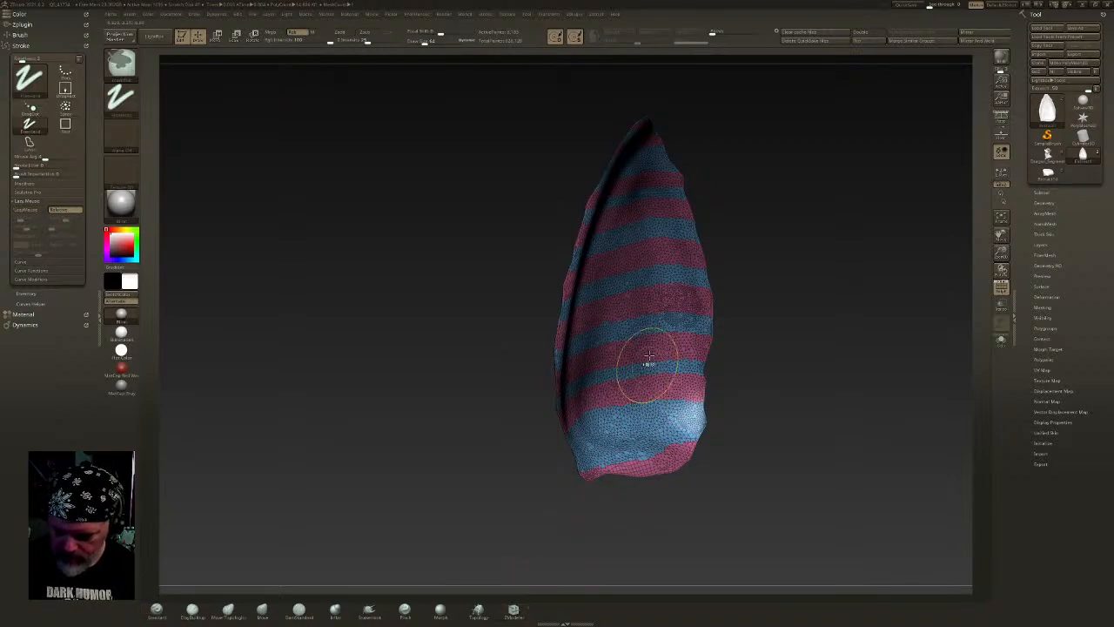
ctrl+right_drag(641, 382, 664, 345)
key(space)
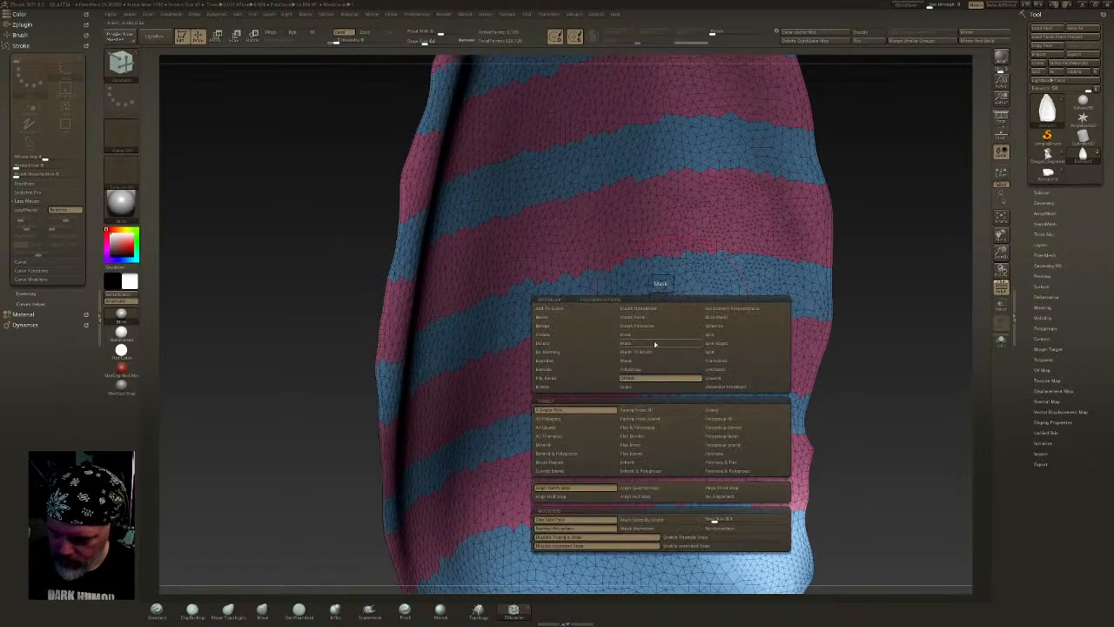
click(548, 371)
drag(883, 286, 696, 353)
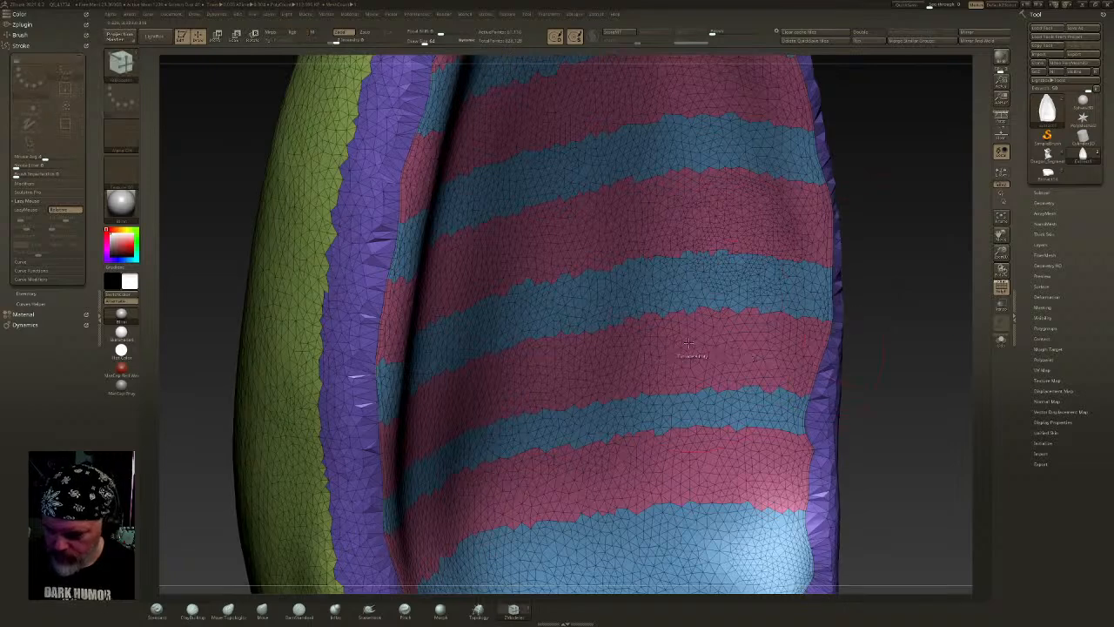
- Extrude the alternating bands of the hollow face into raised ridges, using a polygroup target for the extrusion
key(space)
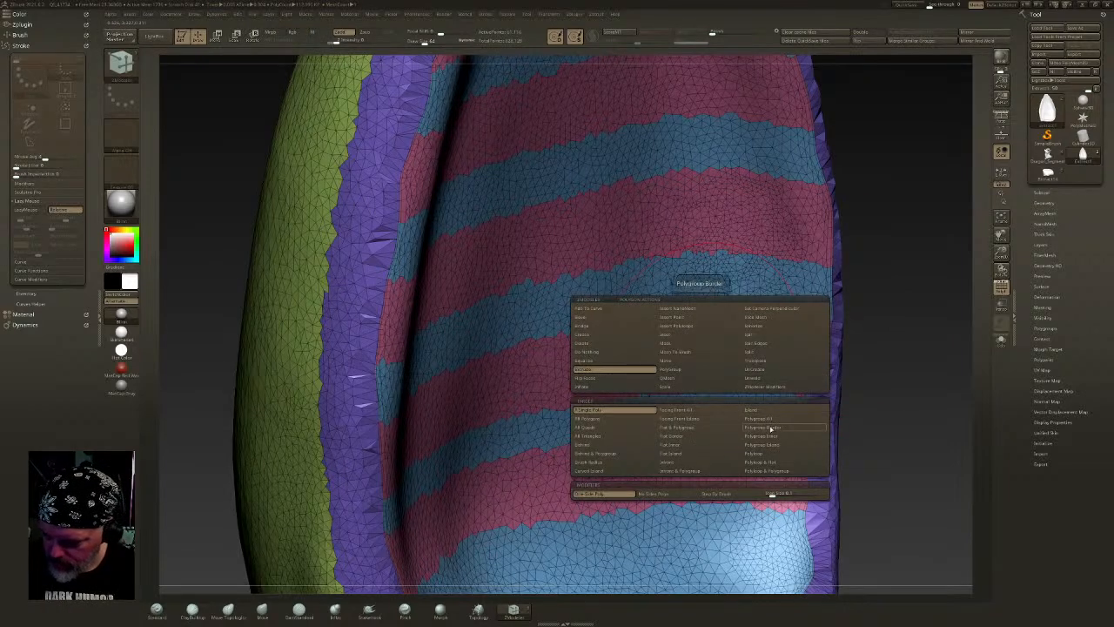
click(773, 428)
click(777, 369)
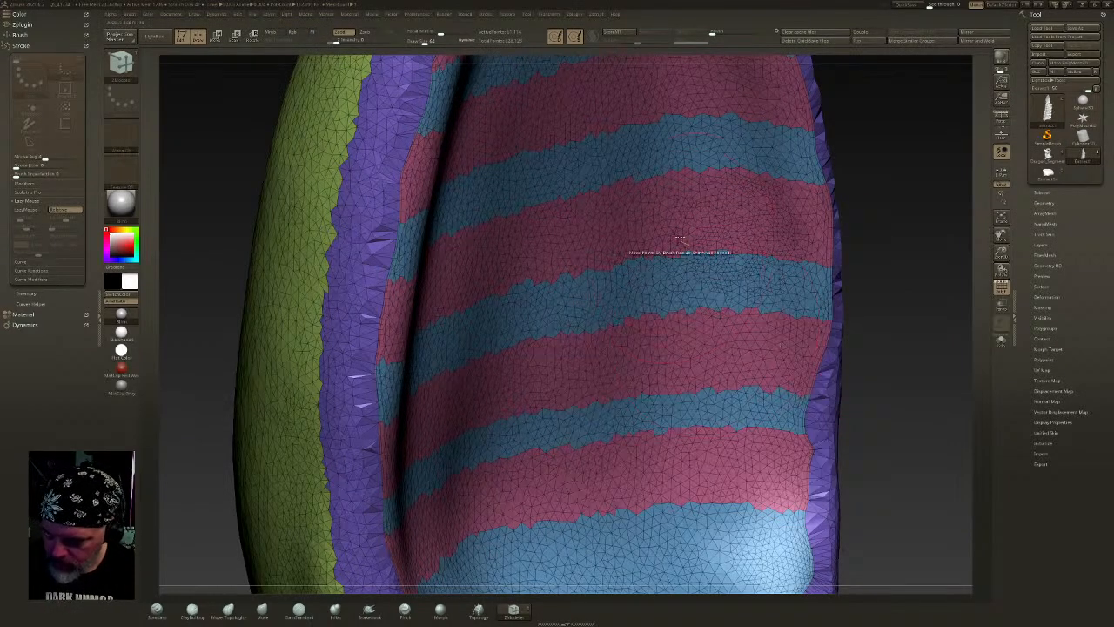
mouse_move(696, 219)
mouse_down()
mouse_move(643, 205)
mouse_move(666, 240)
mouse_up()
mouse_move(662, 348)
ctrl+right_down()
mouse_move(657, 283)
mouse_move(651, 391)
ctrl+right_up()
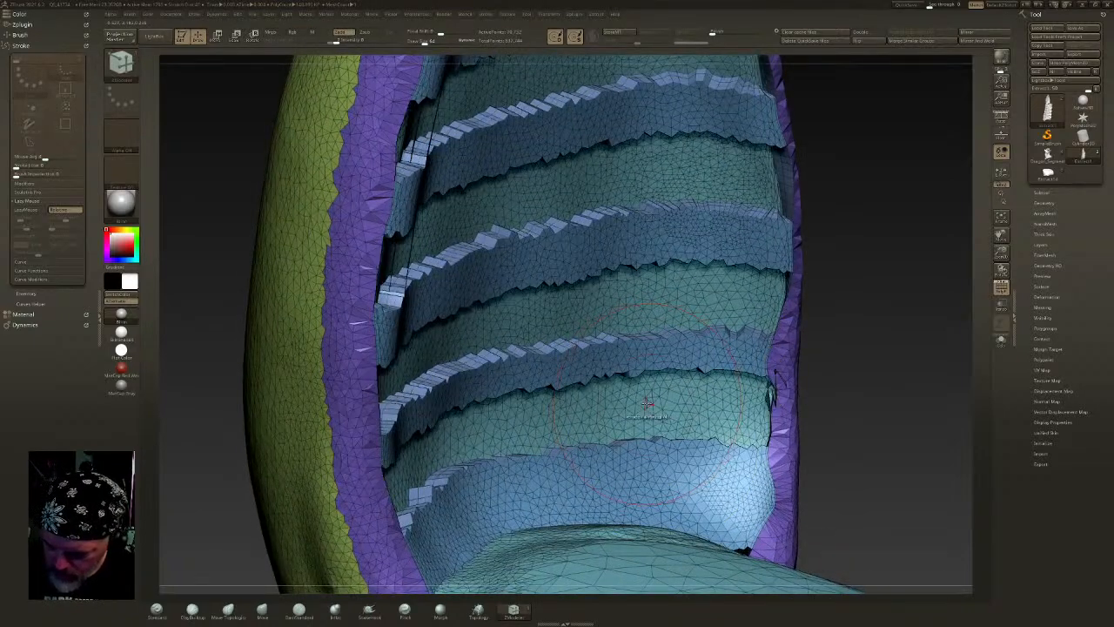
drag(648, 403, 645, 406)
right_drag(651, 398, 701, 354)
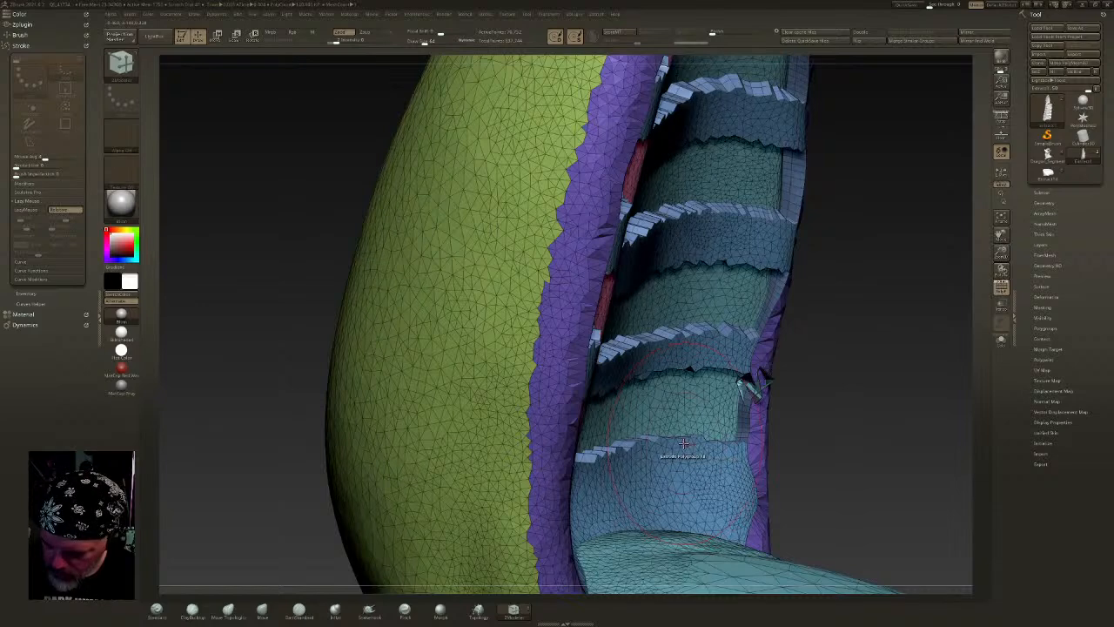
drag(684, 443, 680, 449)
ctrl+right_drag(680, 450, 672, 303)
mouse_move(688, 341)
ctrl+right_down()
mouse_move(662, 366)
mouse_move(686, 366)
ctrl+right_up()
- Isolate the horn with the rectangular selection brush and turn off the polygroup wireframe display
ctrl+shift+click(123, 70)
ctrl+shift+click(207, 76)
ctrl+shift+click(688, 372)
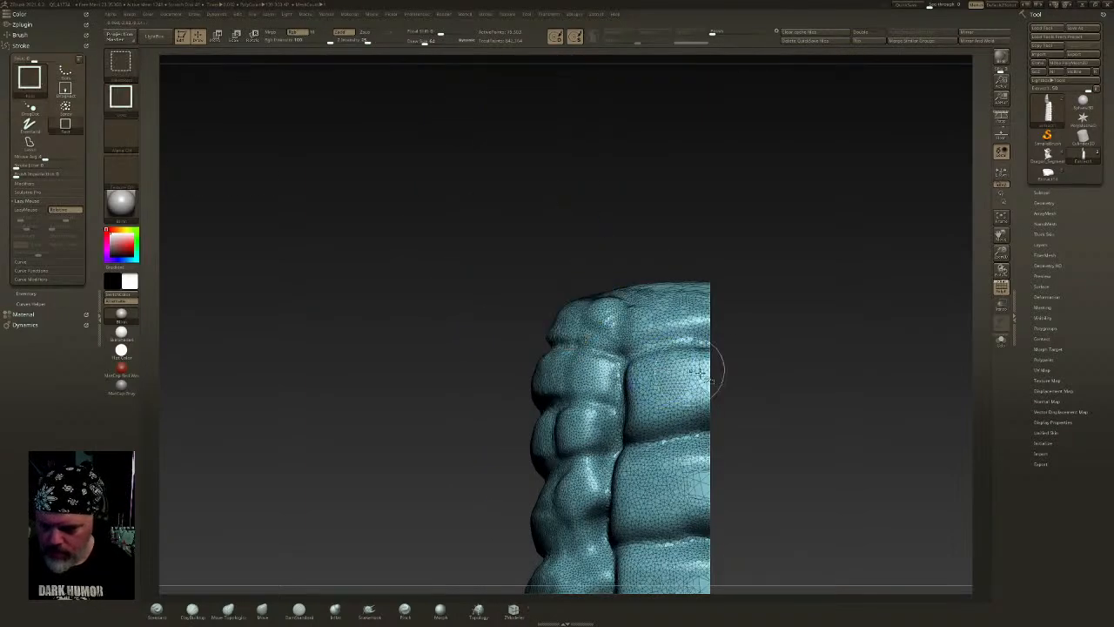
ctrl+shift+drag(796, 382, 789, 299)
right_drag(789, 299, 765, 93)
ctrl+shift+click(729, 135)
right_drag(728, 136, 620, 212)
alt+right_drag(862, 221, 751, 271)
click(1008, 288)
right_drag(800, 345, 726, 328)
mouse_move(706, 172)
right_down()
mouse_move(442, 77)
mouse_move(564, 158)
right_up()
- Smooth the extruded ridges across the horn's hollow face after adjusting the brush size
click(429, 42)
mouse_move(575, 228)
shift+mouse_down()
mouse_move(561, 287)
mouse_move(677, 460)
mouse_move(671, 492)
mouse_move(610, 524)
mouse_move(666, 521)
shift+mouse_up()
alt+right_drag(607, 365, 572, 324)
ctrl+drag(610, 132, 613, 130)
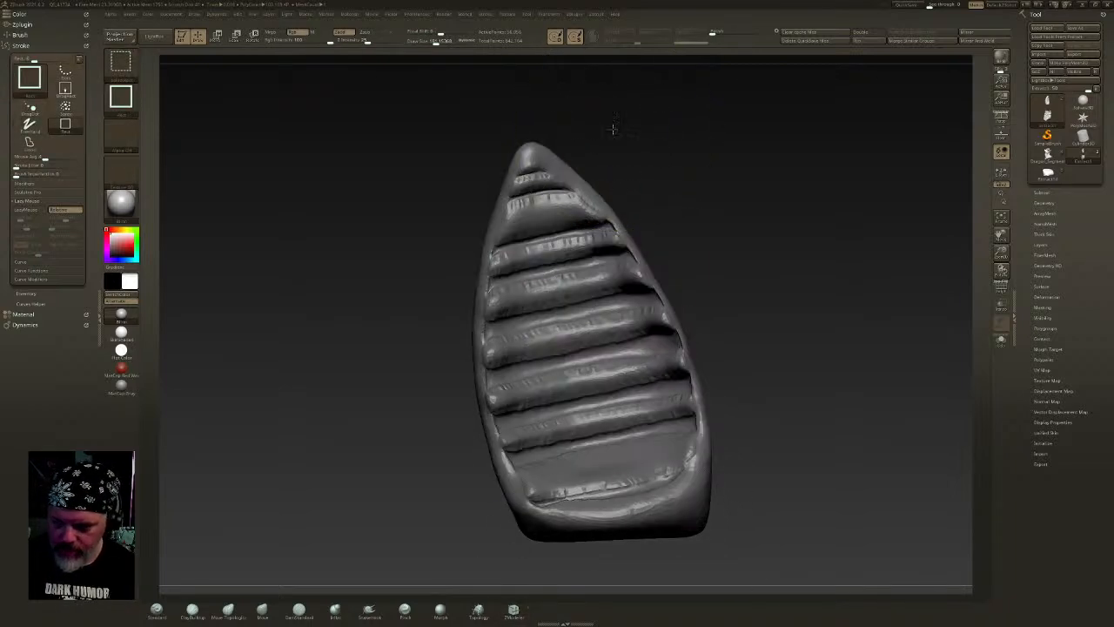
right_drag(641, 122, 600, 54)
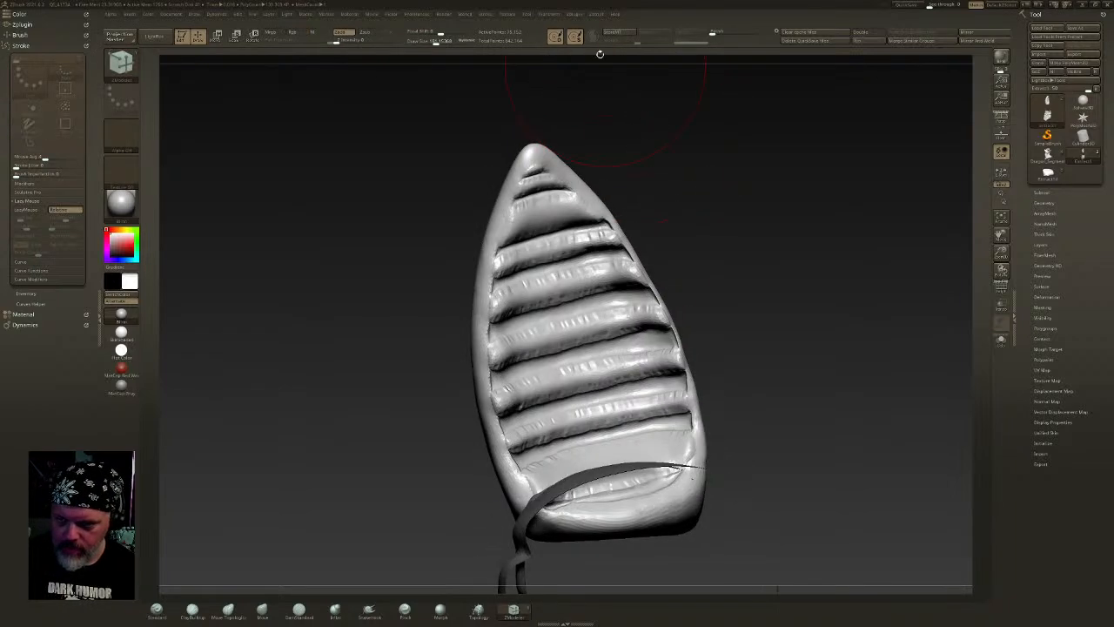
- Try to smooth the uppermost ridges near the horn's tip
click(158, 611)
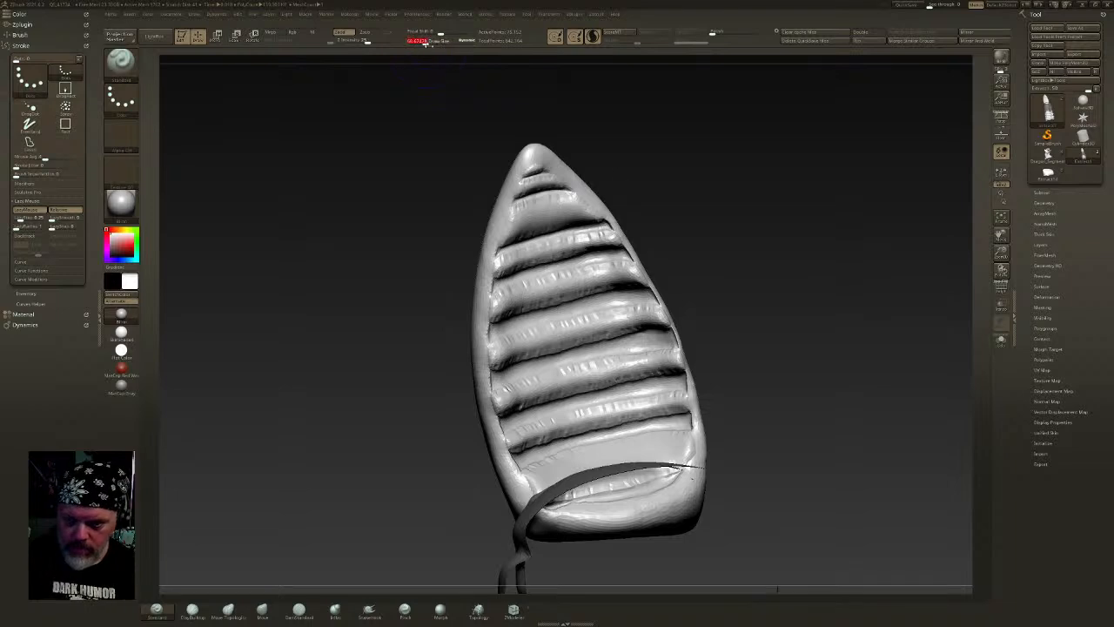
shift+drag(561, 185, 525, 197)
key(ctrl+z)
ctrl+click(591, 138)
- Close the holes in the horn piece using the topology tools and show the piece in Solo mode
right_drag(681, 177, 739, 266)
ctrl+drag(739, 266, 757, 321)
ctrl+right_drag(757, 321, 731, 296)
right_drag(732, 296, 700, 307)
mouse_move(725, 374)
ctrl+right_down()
mouse_move(721, 348)
mouse_move(738, 362)
ctrl+right_up()
right_drag(738, 362, 767, 353)
alt+right_drag(698, 269, 708, 452)
right_drag(696, 346, 641, 367)
ctrl+right_drag(620, 311, 734, 308)
click(1048, 202)
click(1062, 377)
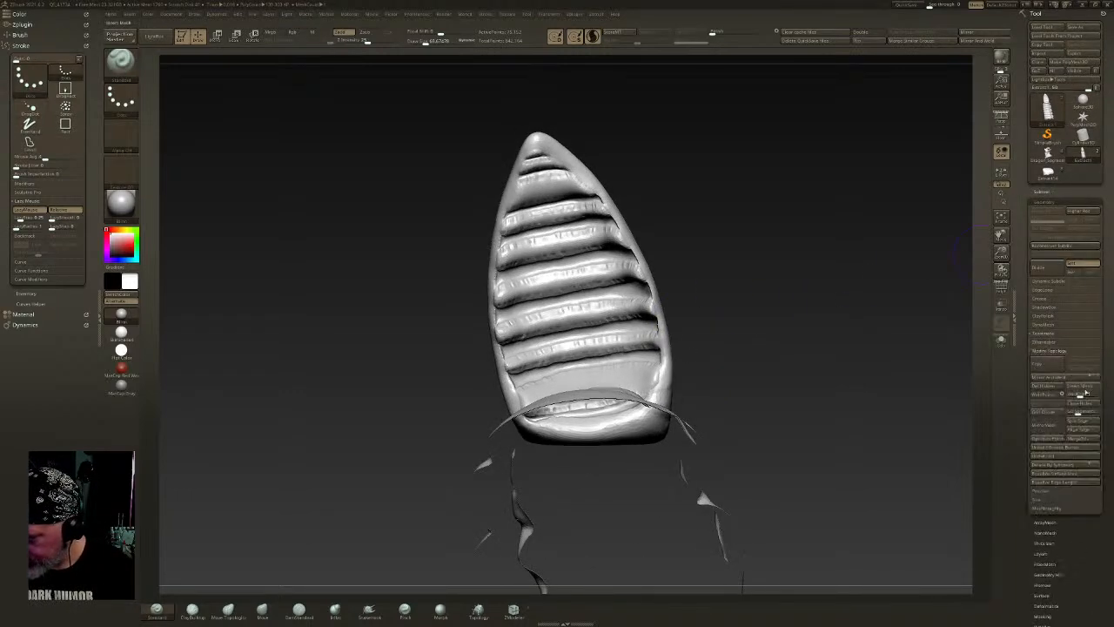
drag(782, 353, 764, 332)
click(1002, 342)
drag(841, 353, 681, 303)
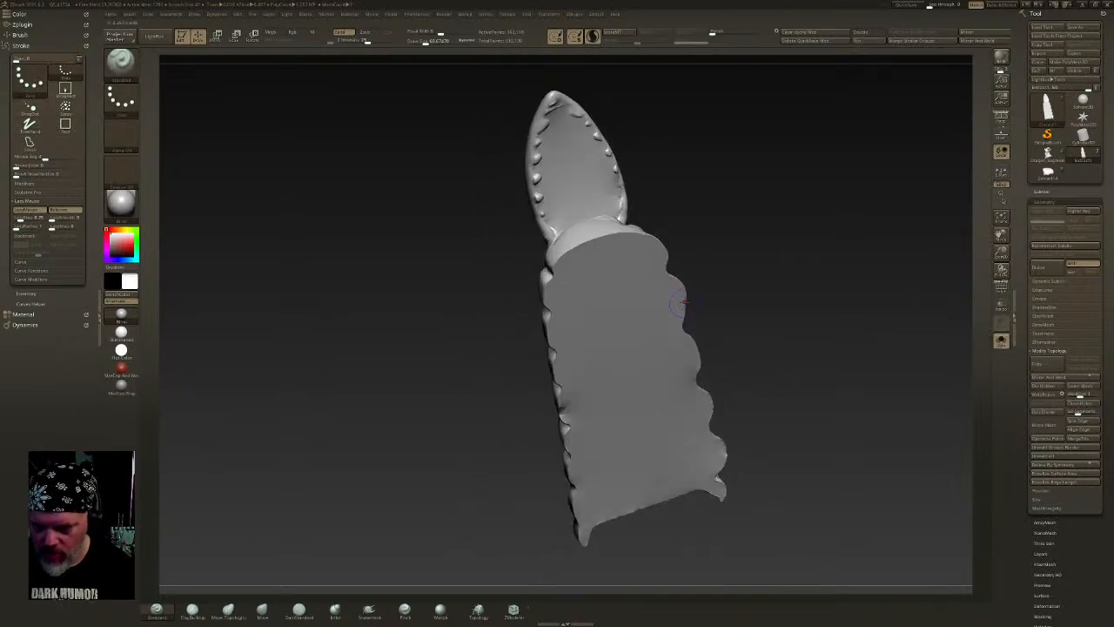
- Hide the flat cap faces spanning the open side of the piece and delete the hidden geometry
ctrl+shift+click(598, 181)
ctrl+shift+drag(740, 156, 734, 200)
drag(756, 245, 513, 496)
drag(859, 272, 851, 396)
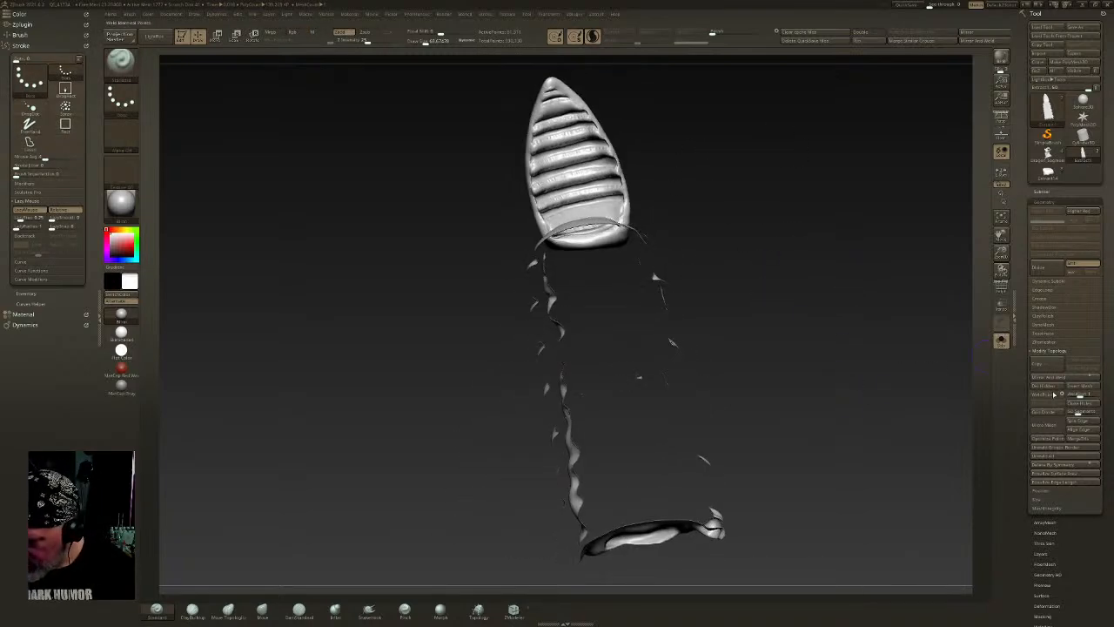
click(1049, 385)
alt+right_drag(774, 331, 735, 423)
- Swell the ridges on the horn's hollow face with the Inflat brush
click(335, 612)
ctrl+right_drag(600, 237, 605, 322)
drag(606, 269, 601, 274)
drag(582, 190, 559, 154)
mouse_move(648, 196)
mouse_down()
mouse_move(604, 243)
mouse_move(657, 244)
mouse_move(647, 282)
mouse_move(677, 348)
mouse_up()
ctrl+right_drag(678, 350, 685, 351)
- Restore the piece's full visibility and use Mirror And Weld to create the opposite horn and neck half
ctrl+shift+click(689, 350)
right_drag(754, 356, 681, 338)
ctrl+shift+click(805, 340)
click(1061, 380)
- Shift one half of the piece sideways with the other half masked, clear the mask, and mirror and weld again
ctrl+drag(767, 157, 635, 549)
ctrl+click(747, 434)
key(w)
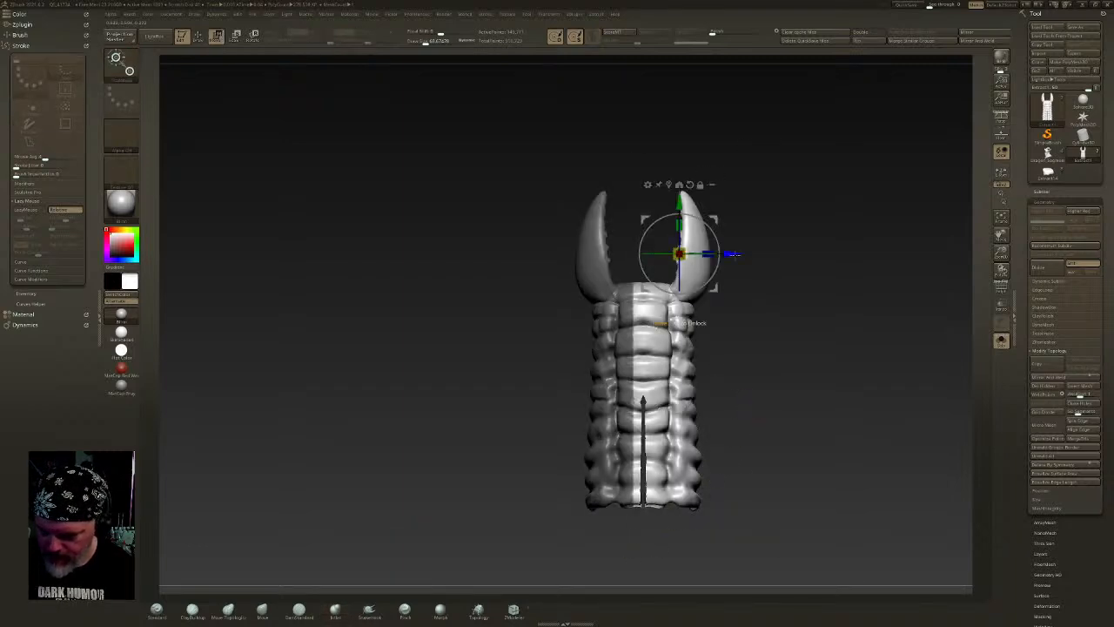
drag(734, 253, 756, 253)
key(q)
ctrl+drag(636, 540, 643, 530)
click(1076, 378)
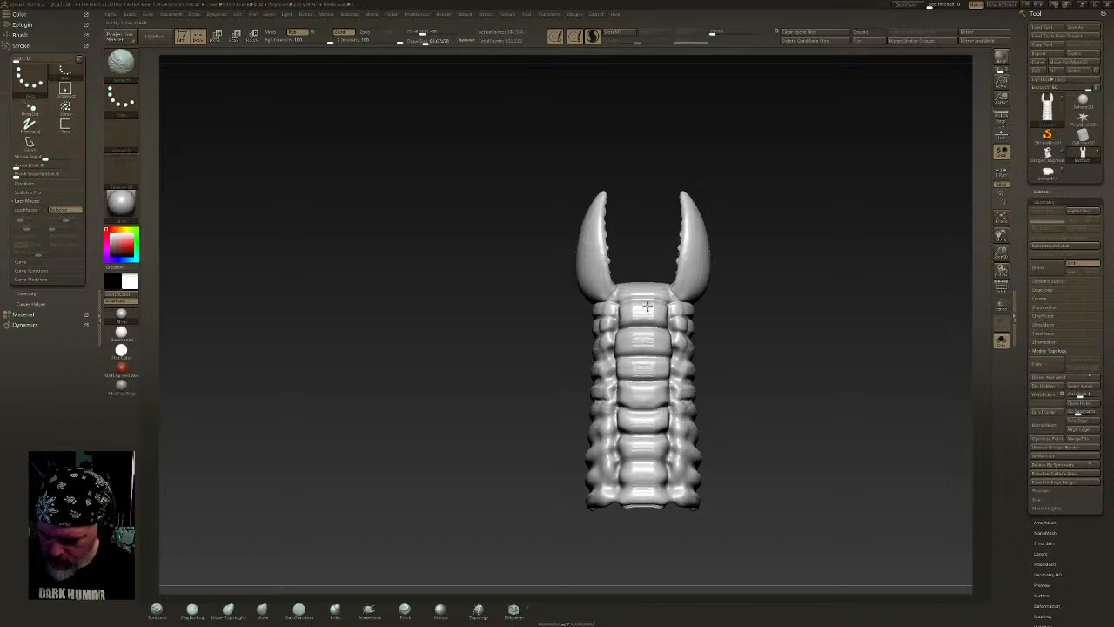
- Smooth the streaked mirror seam along the middle of the neck segments and between the two horns
drag(653, 417, 784, 320)
shift+drag(762, 374, 762, 384)
shift+drag(729, 281, 727, 289)
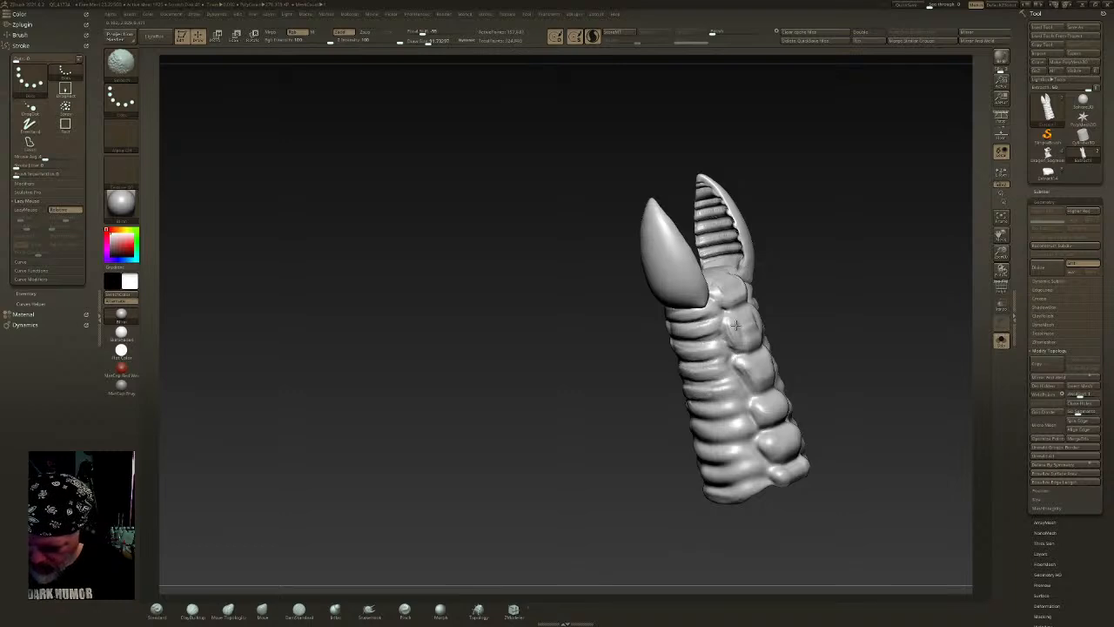
mouse_move(818, 318)
mouse_down()
mouse_move(769, 278)
mouse_move(707, 360)
mouse_move(726, 368)
mouse_move(774, 357)
mouse_move(700, 310)
mouse_up()
right_drag(701, 310, 711, 396)
mouse_move(711, 342)
ctrl+right_down()
mouse_move(707, 359)
mouse_move(706, 326)
ctrl+right_up()
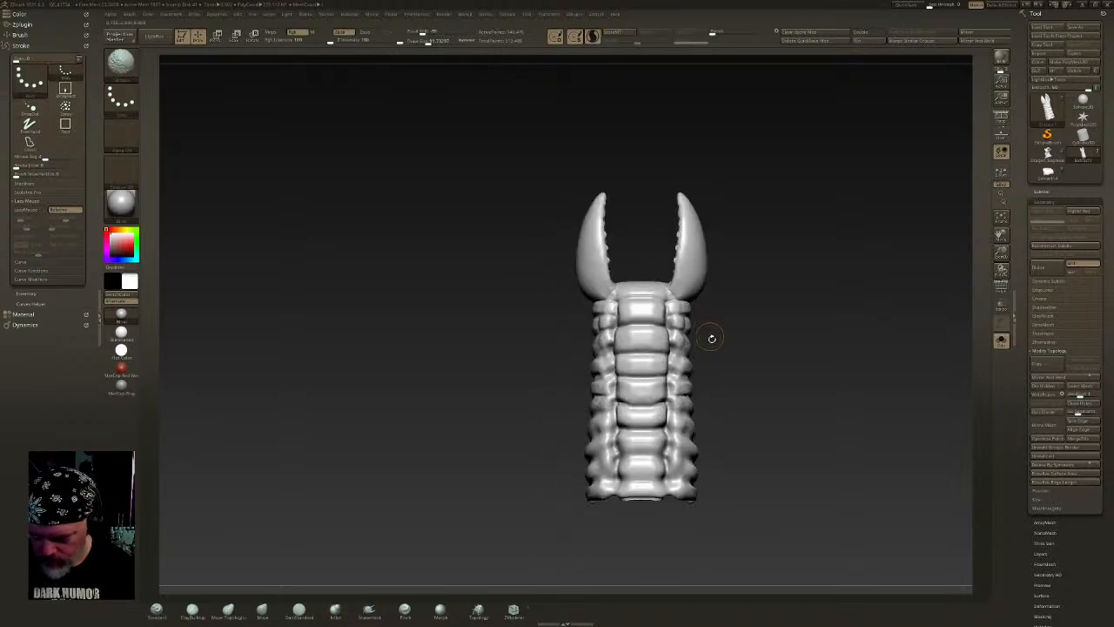
- Duplicate the two-horned piece in place and rotate the copy a quarter turn around the neck's vertical axis
key(w)
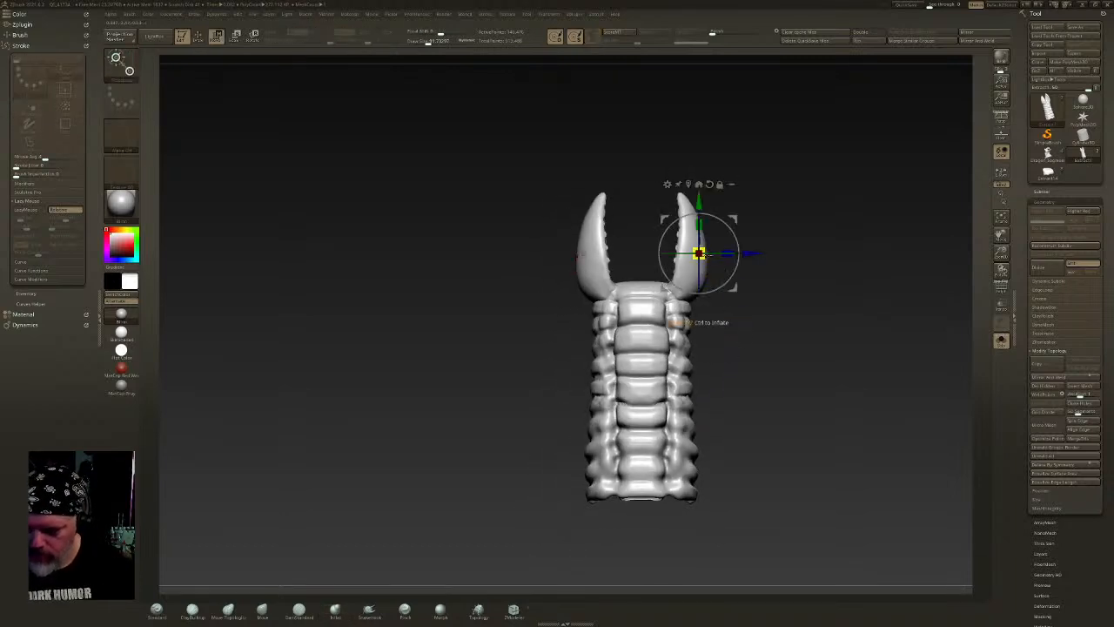
ctrl+drag(702, 201, 702, 204)
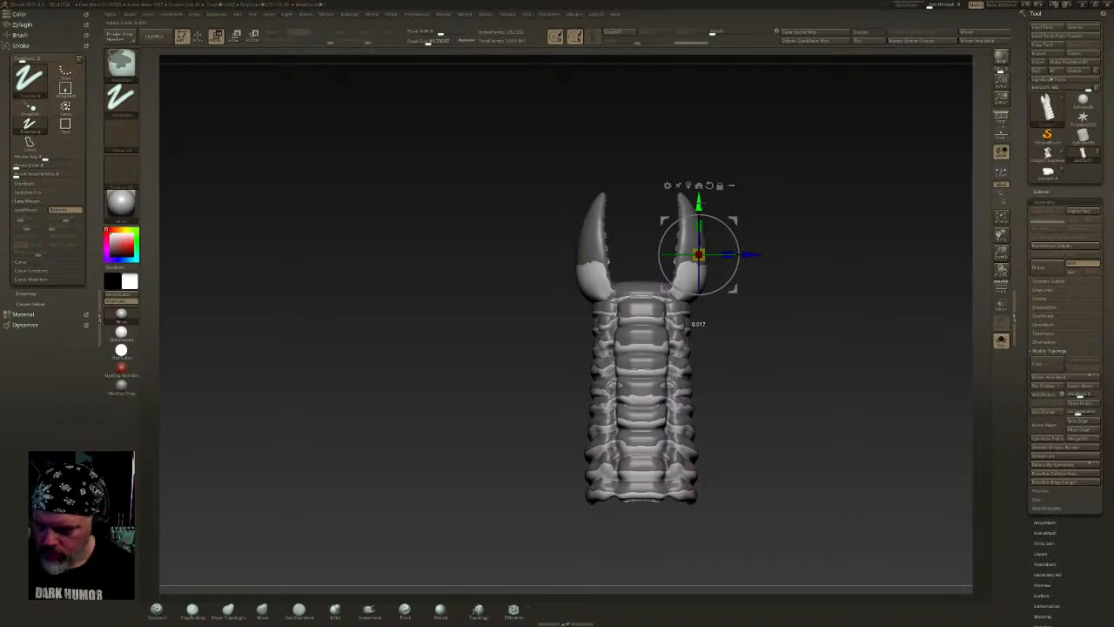
click(689, 185)
shift+drag(724, 313, 712, 431)
mouse_move(669, 378)
shift+mouse_down()
mouse_move(560, 459)
mouse_move(596, 366)
shift+mouse_up()
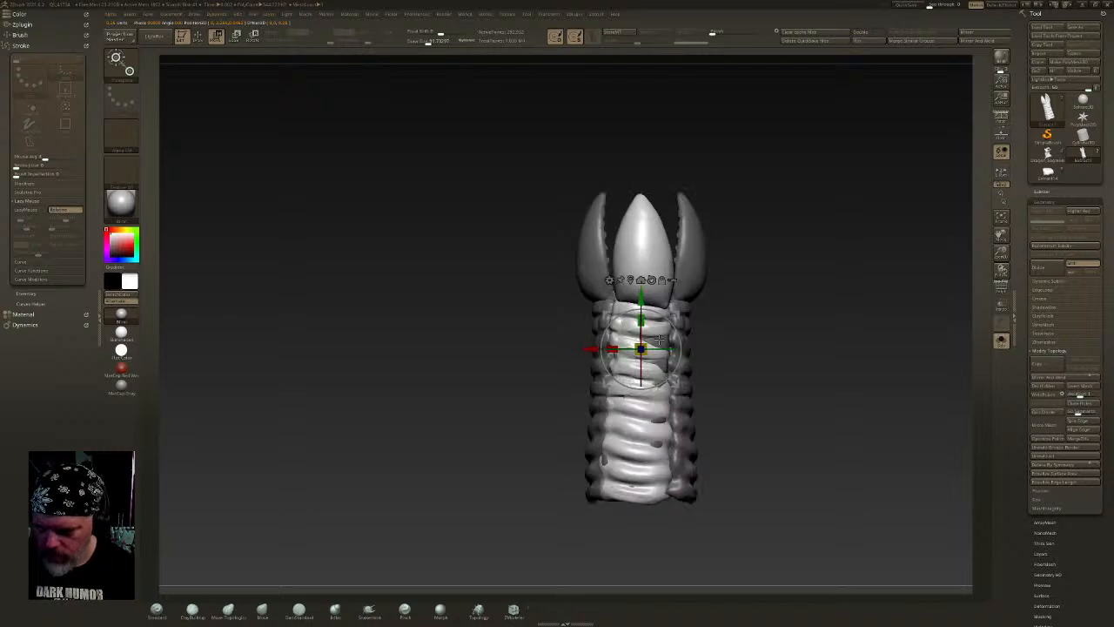
- Invert the mask onto the rotated copy and extend it over the lower neck of the original horn pair
key(q)
ctrl+click(731, 360)
key(w)
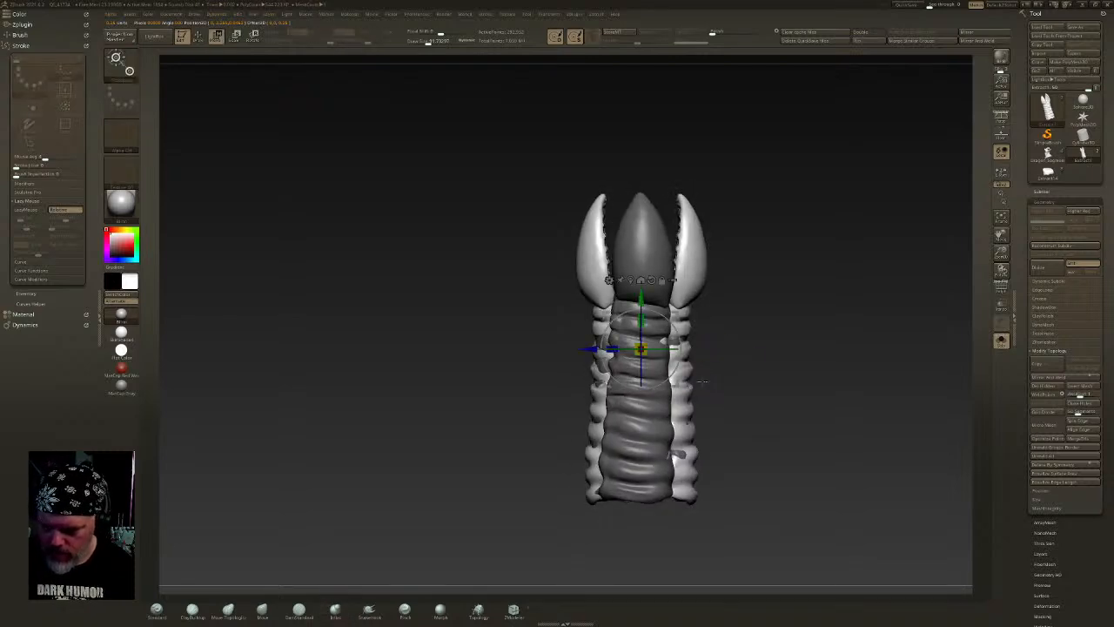
key(ctrl+z)
drag(642, 319, 659, 150)
key(ctrl+z)
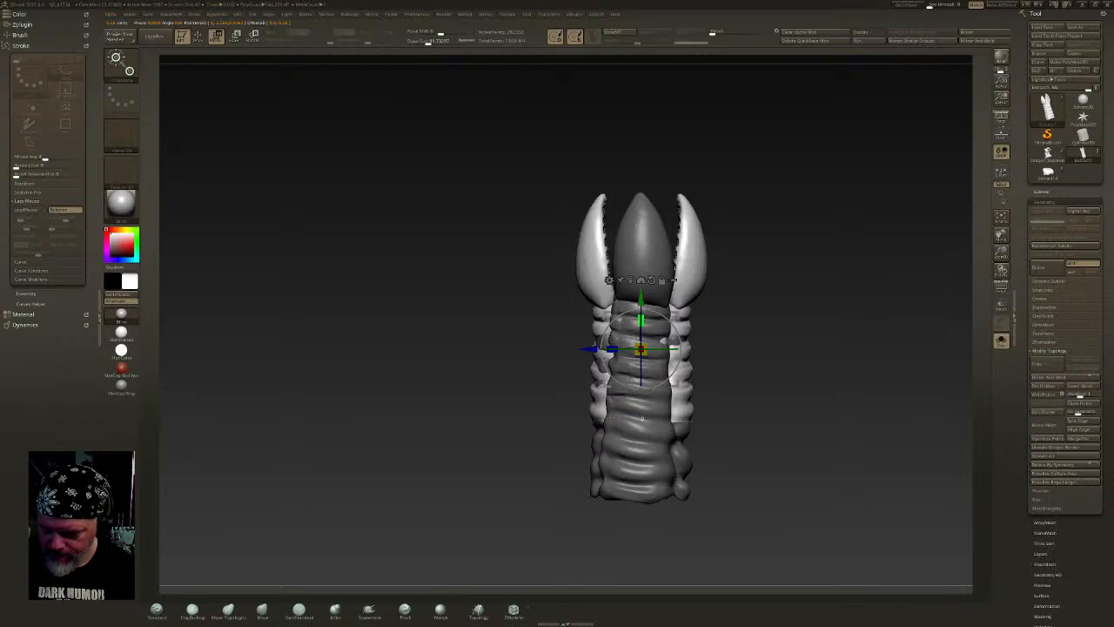
key(q)
- Enlarge the Move brush, check the symmetry settings, and adjust the unmasked horn pair against the masked pair
click(264, 612)
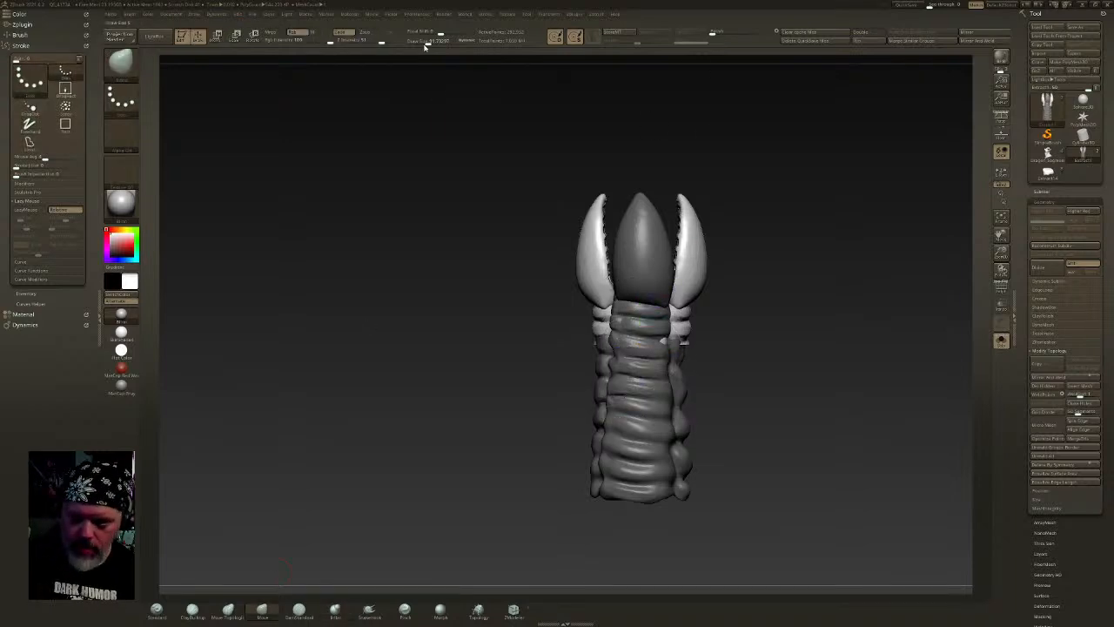
drag(446, 41, 460, 41)
click(555, 14)
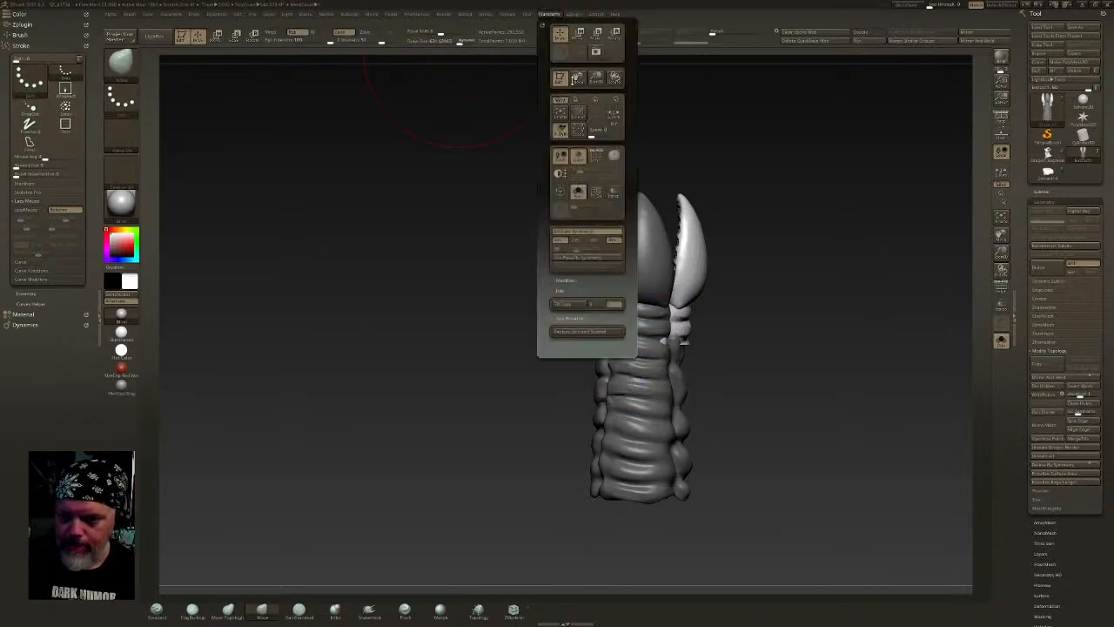
right_drag(715, 312, 688, 325)
drag(686, 333, 673, 337)
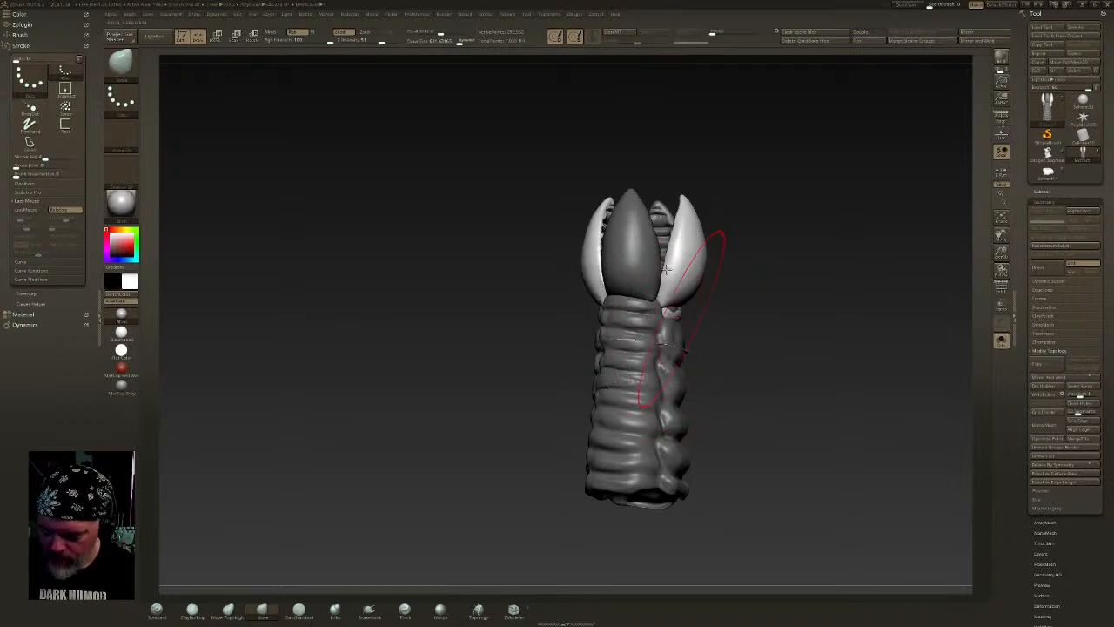
- Pull the bases of the unmasked horns down over the neck into a tapered shape and clear the mask
mouse_move(679, 339)
right_down()
mouse_move(682, 349)
mouse_move(645, 340)
mouse_move(642, 387)
right_up()
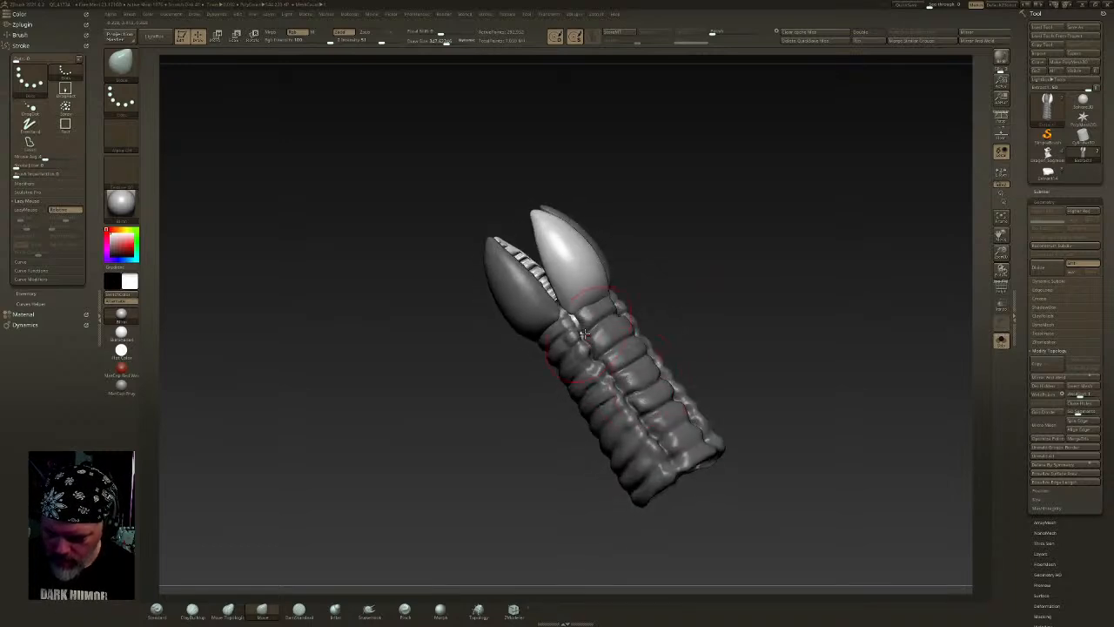
right_drag(582, 330, 527, 305)
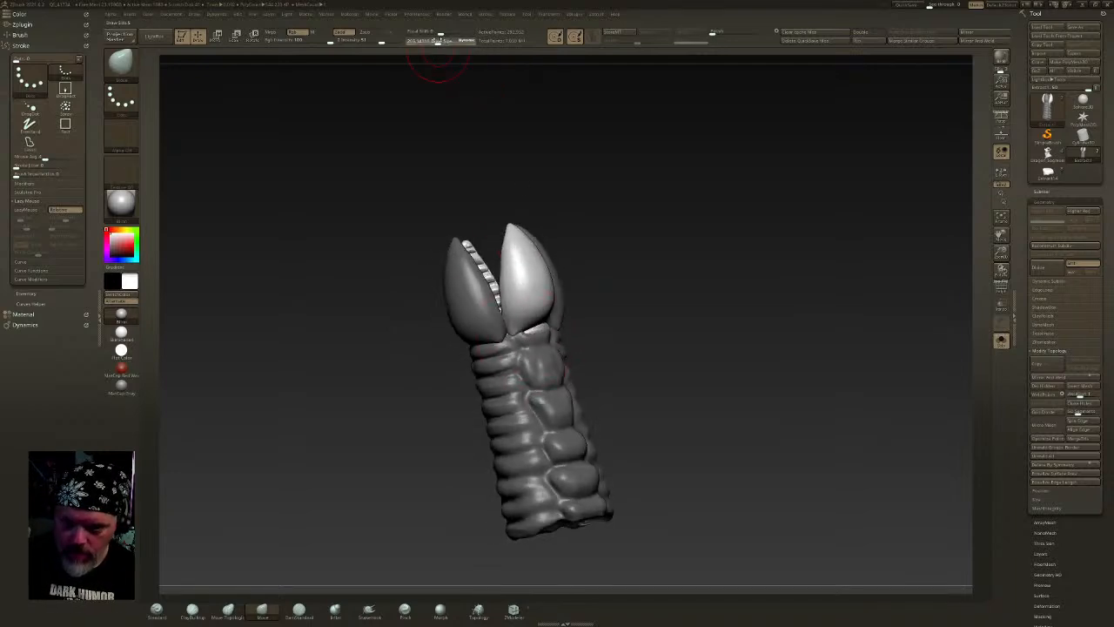
right_drag(440, 67, 536, 311)
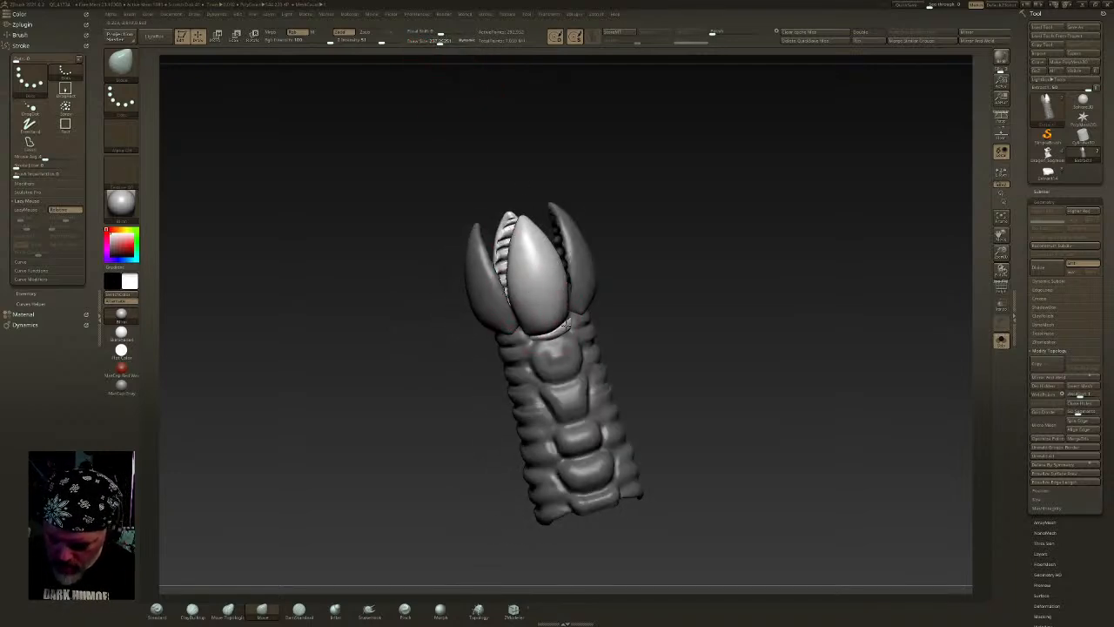
right_drag(567, 329, 636, 302)
drag(575, 317, 569, 349)
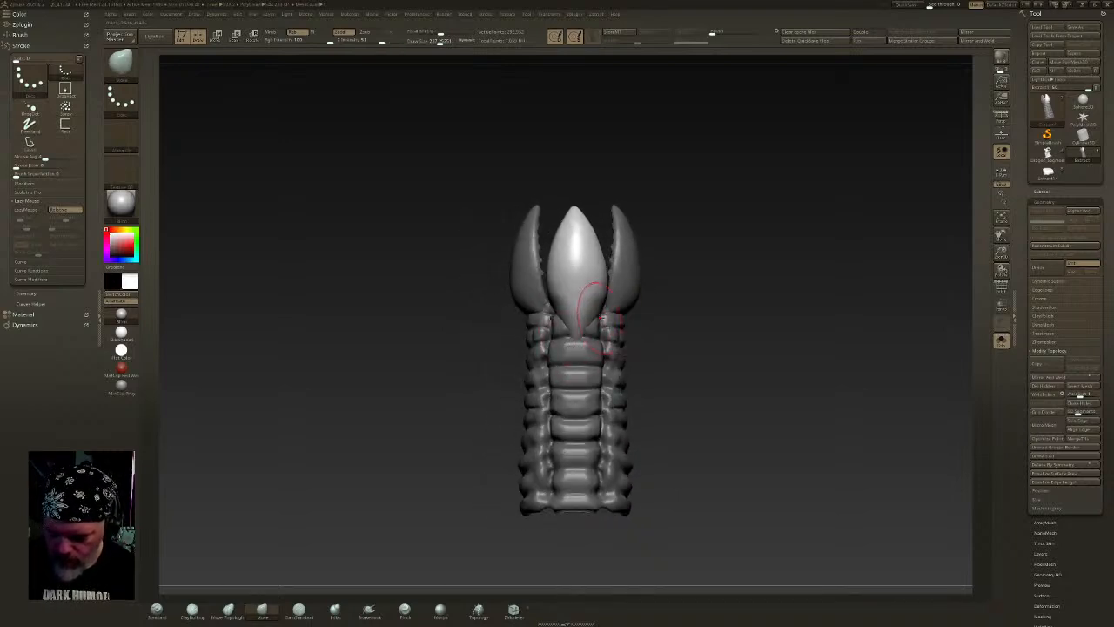
mouse_move(700, 496)
mouse_down()
mouse_move(510, 311)
mouse_move(452, 335)
mouse_up()
mouse_move(775, 383)
mouse_down()
mouse_move(652, 368)
mouse_move(640, 353)
mouse_up()
alt+drag(799, 329, 712, 374)
mouse_move(871, 366)
mouse_down()
mouse_move(766, 349)
mouse_move(648, 368)
mouse_move(653, 466)
mouse_move(652, 435)
mouse_up()
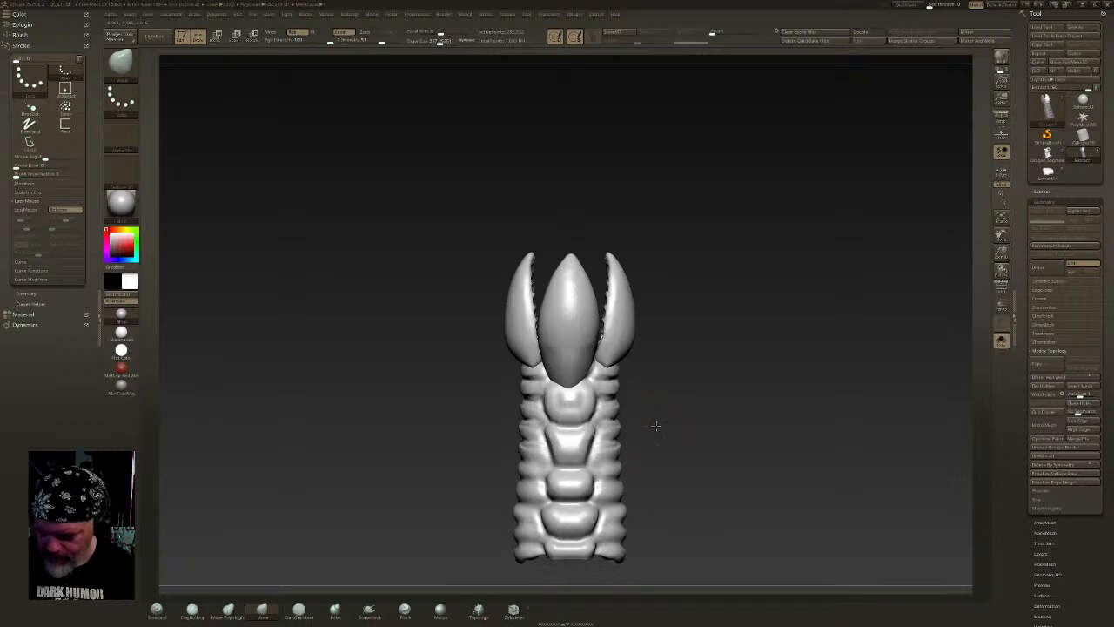
- Raise the DynaMesh resolution, remesh the combined four-horned piece, and display its polygroups
click(1046, 327)
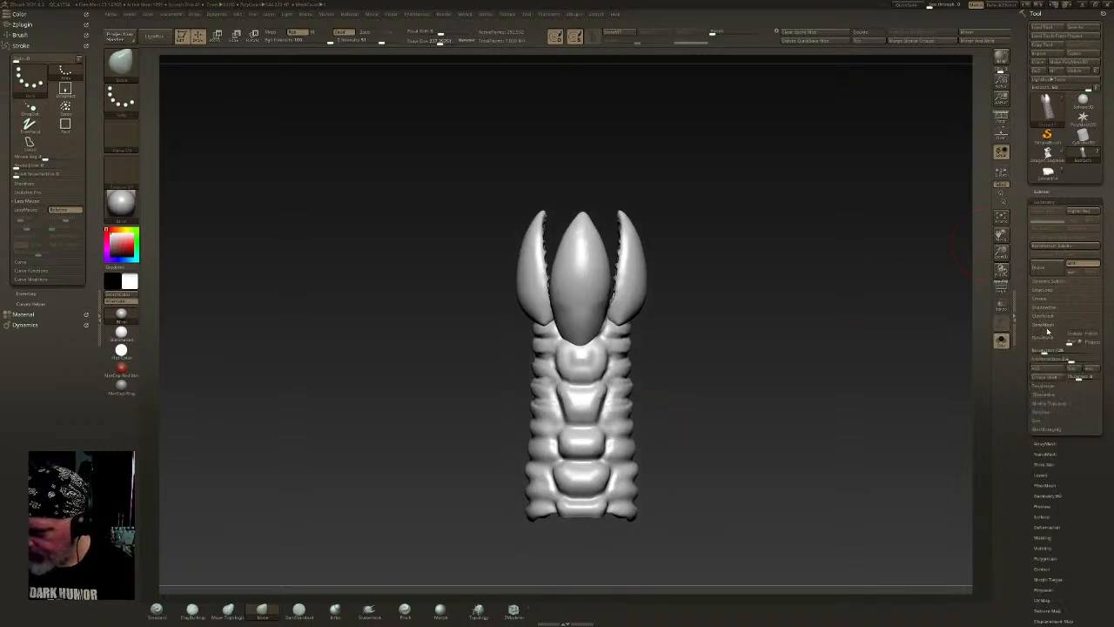
scroll(1111, 316, down, 1)
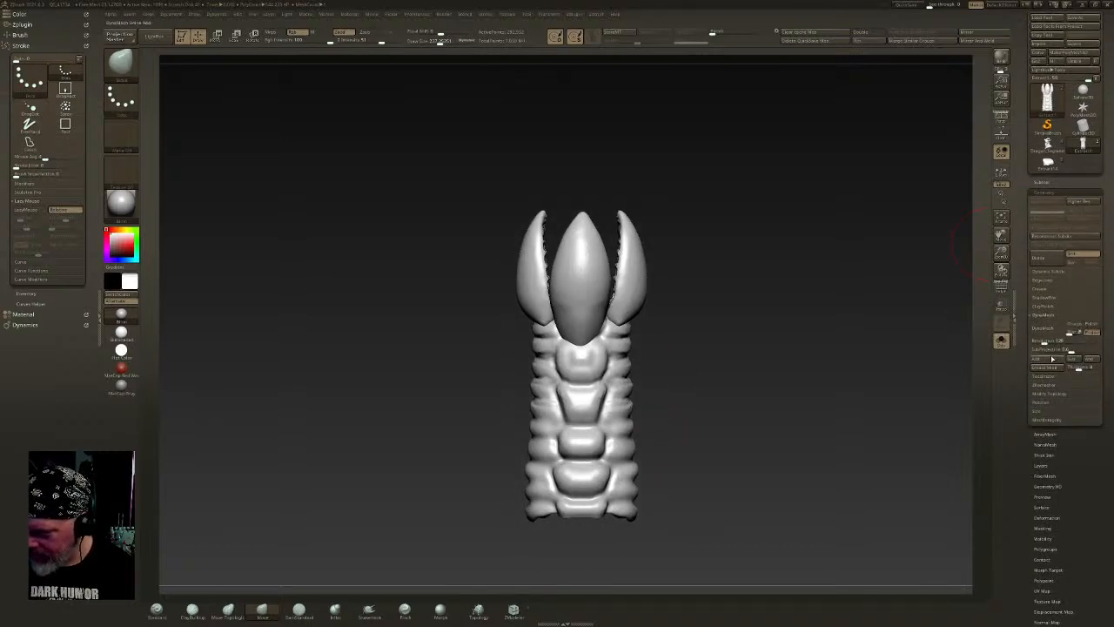
click(1048, 340)
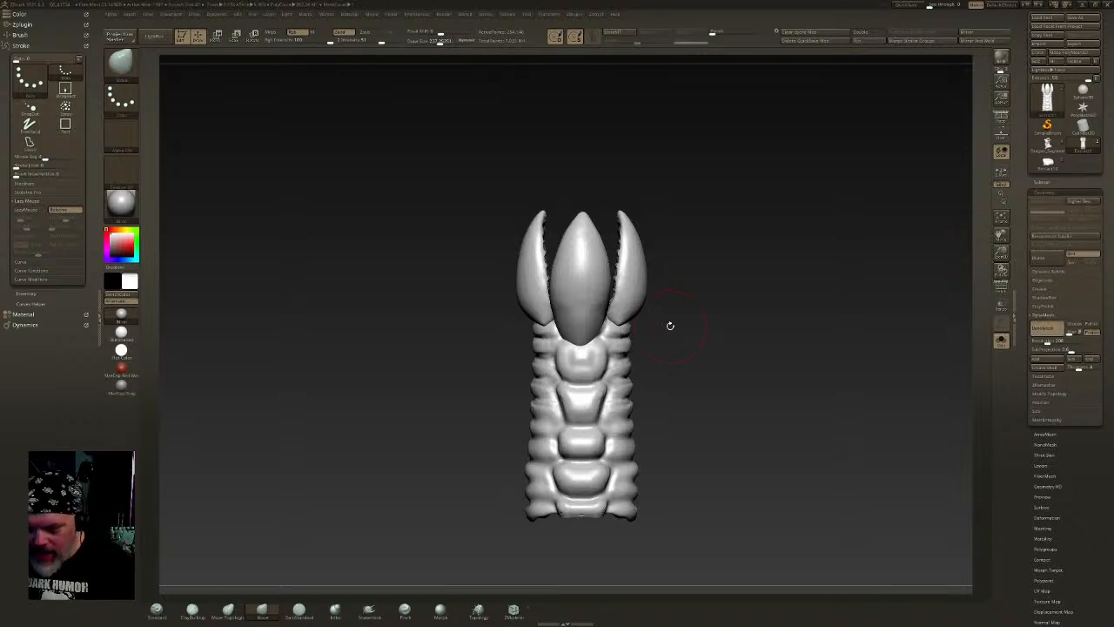
mouse_move(671, 325)
mouse_down()
mouse_move(673, 294)
mouse_move(644, 330)
mouse_move(657, 363)
mouse_move(682, 342)
mouse_move(669, 209)
mouse_move(579, 293)
mouse_move(568, 343)
mouse_up()
click(1003, 289)
drag(692, 365, 787, 285)
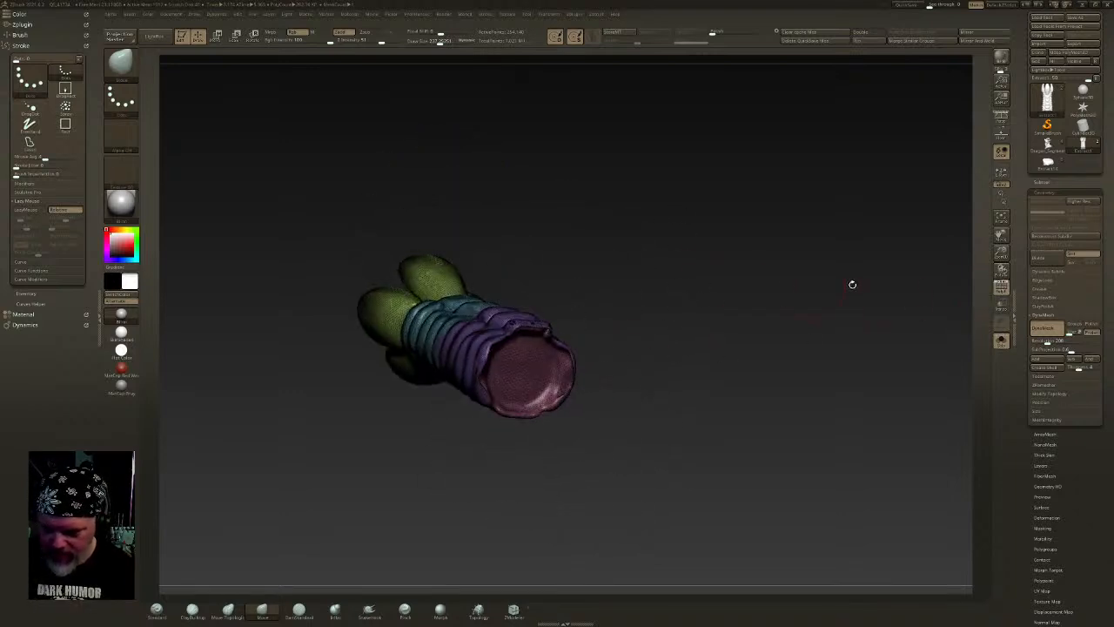
- Hide the polygroup display, adjust the Standard brush size, and smooth the seams around the inner bases of the horns
click(1002, 289)
click(159, 613)
ctrl+right_drag(541, 215, 521, 292)
mouse_move(489, 301)
shift+mouse_down()
mouse_move(514, 298)
mouse_move(493, 294)
shift+mouse_up()
drag(418, 41, 427, 42)
mouse_move(525, 289)
shift+mouse_down()
mouse_move(454, 301)
mouse_move(394, 390)
mouse_move(398, 419)
shift+mouse_up()
mouse_move(470, 383)
right_down()
mouse_move(487, 362)
mouse_move(479, 425)
mouse_move(522, 397)
right_up()
mouse_move(560, 307)
alt+right_down()
mouse_move(624, 375)
mouse_move(624, 431)
alt+right_up()
shift+drag(547, 242, 551, 239)
right_drag(552, 253, 544, 251)
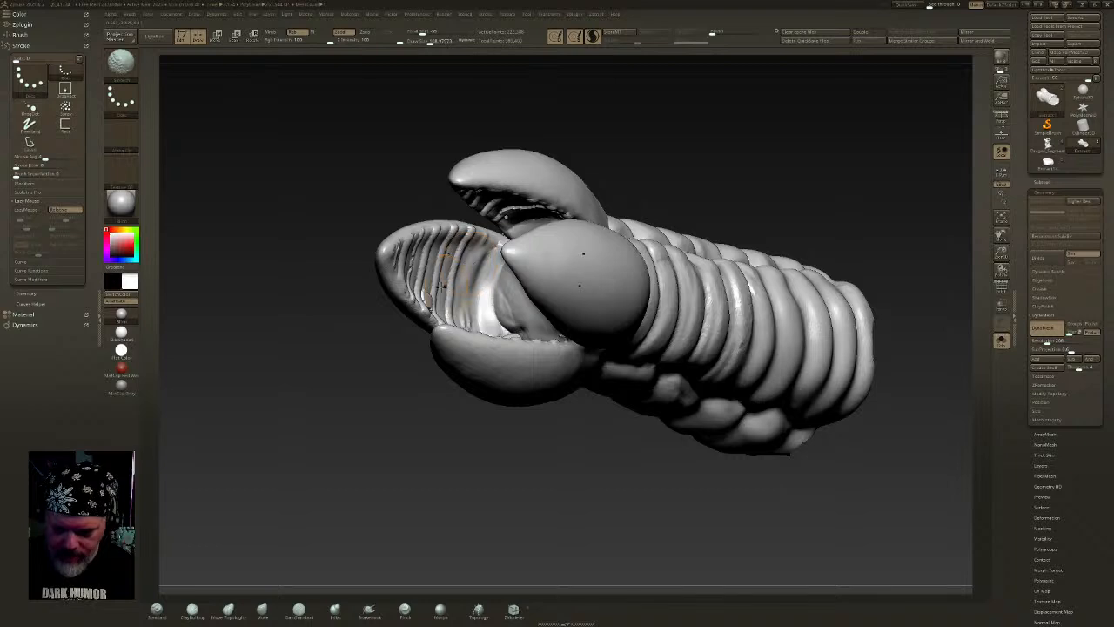
- Smooth the rough transition inside the hollow side horn and along its neighbour's base
shift+drag(426, 293, 472, 297)
right_drag(472, 298, 476, 338)
shift+drag(479, 300, 465, 317)
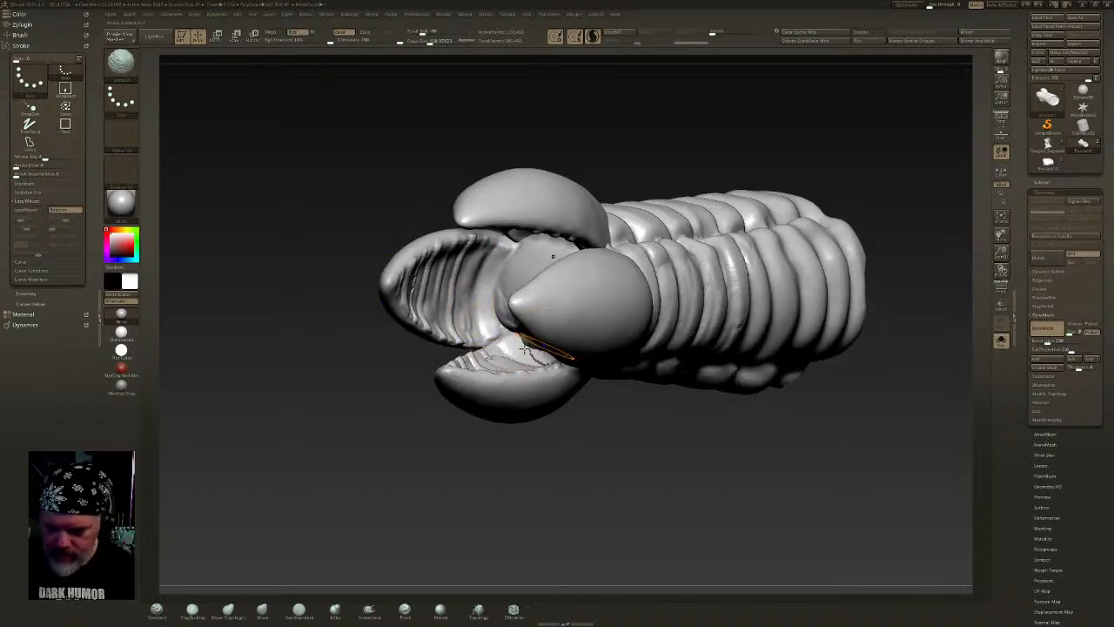
right_drag(598, 259, 600, 333)
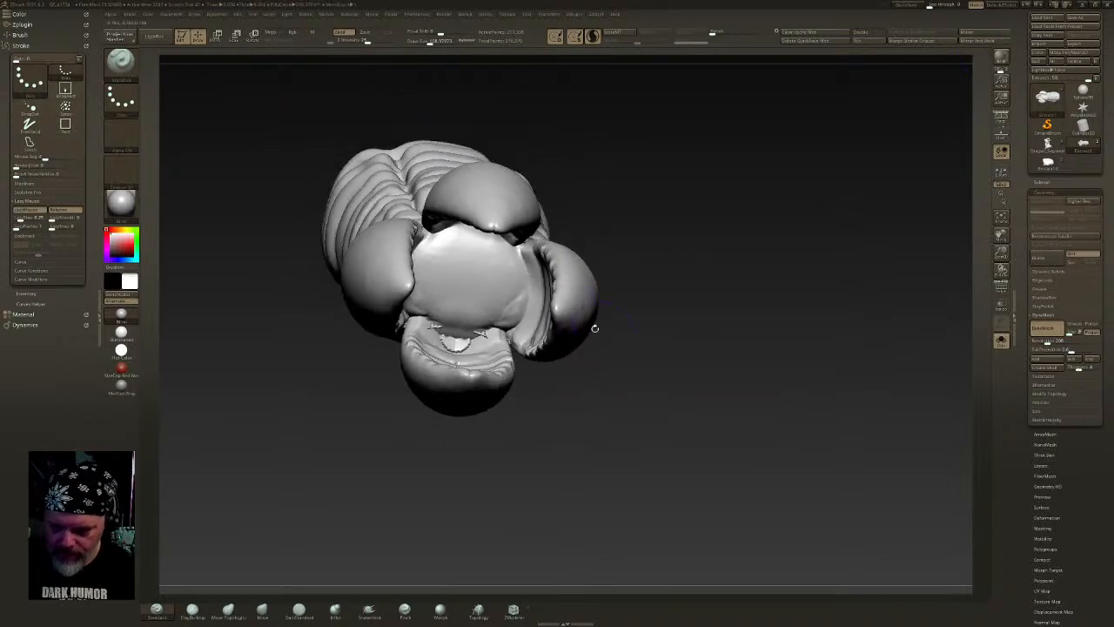
- Readjust the brush size and smooth the jagged inner ridges and bases of the remaining hollow horns
click(427, 40)
shift+drag(479, 332, 457, 337)
right_drag(470, 331, 493, 237)
shift+drag(507, 222, 498, 240)
right_drag(496, 223, 516, 261)
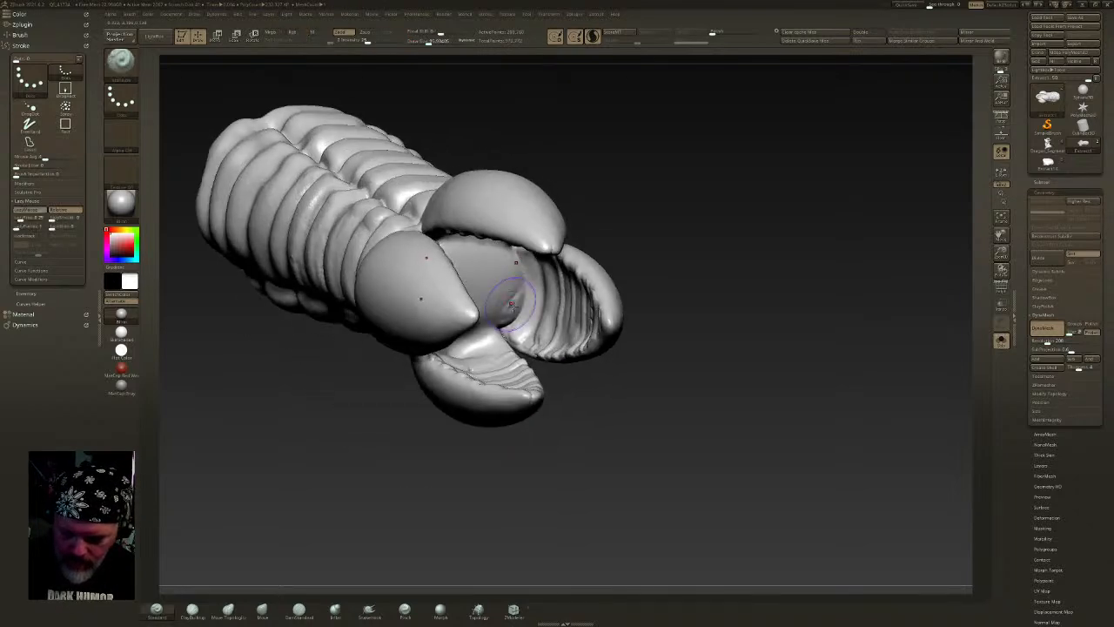
shift+drag(492, 350, 480, 343)
right_drag(480, 343, 468, 362)
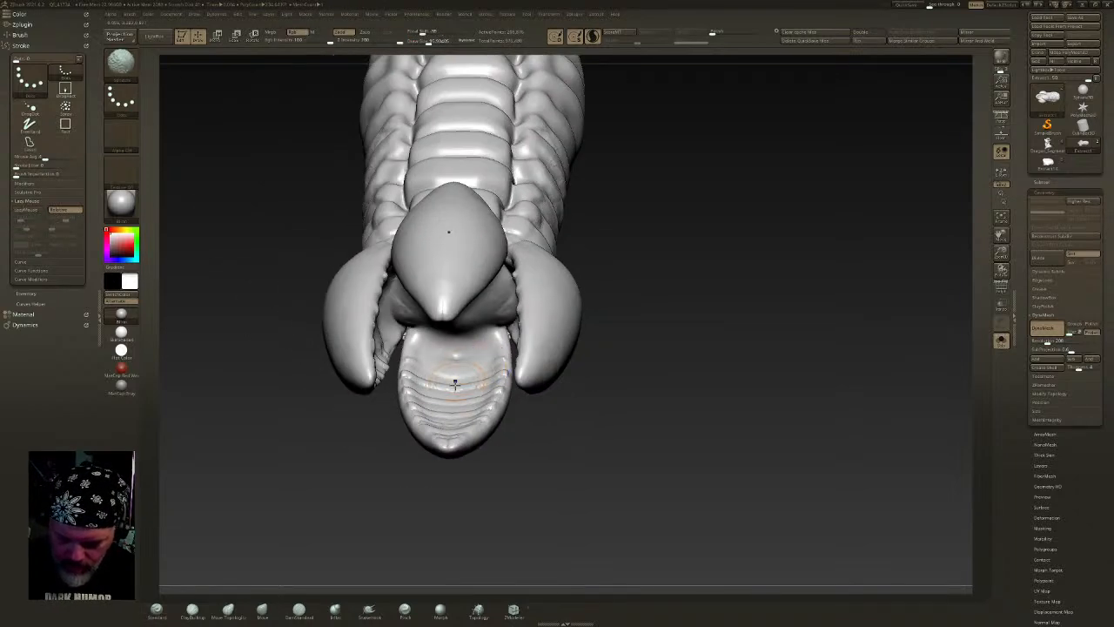
shift+drag(452, 415, 474, 385)
mouse_move(475, 378)
right_down()
mouse_move(490, 228)
mouse_move(616, 295)
mouse_move(517, 374)
mouse_move(622, 405)
mouse_move(627, 353)
right_up()
- Close the hole at the lower end of the neck and smooth its rim
right_drag(639, 383, 709, 420)
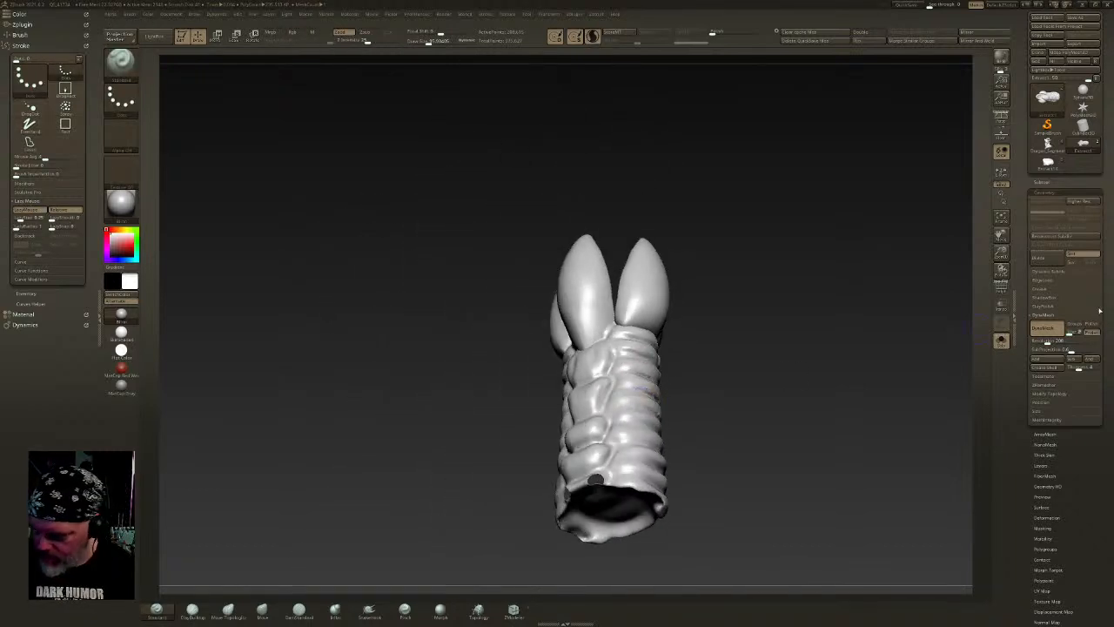
click(1063, 392)
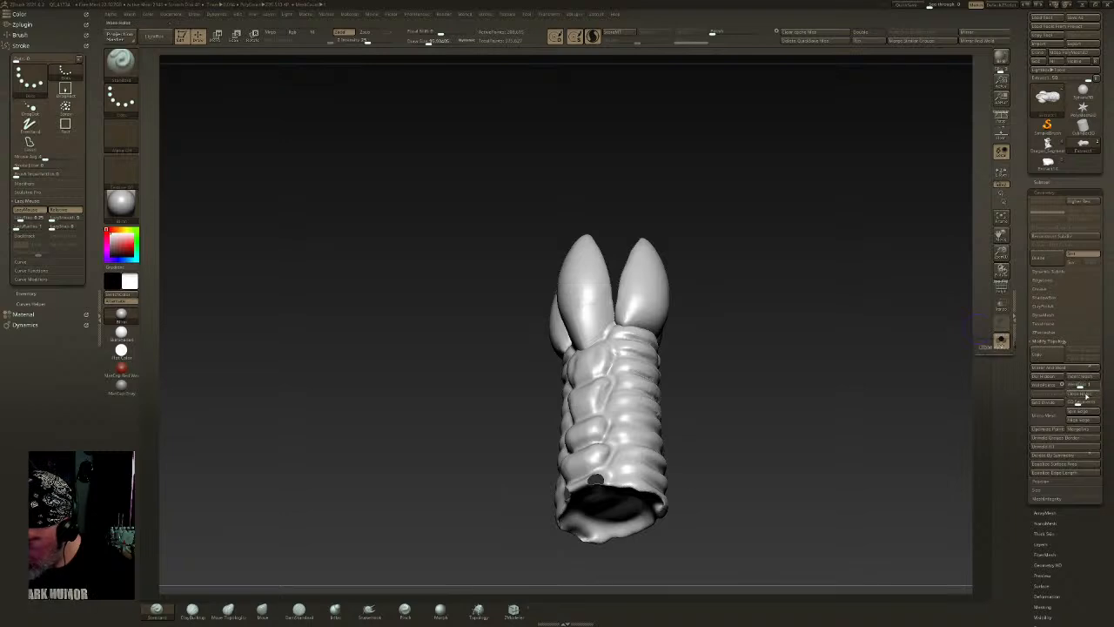
right_drag(722, 426, 675, 470)
shift+drag(649, 479, 617, 524)
right_drag(675, 502, 738, 337)
alt+drag(783, 372, 699, 326)
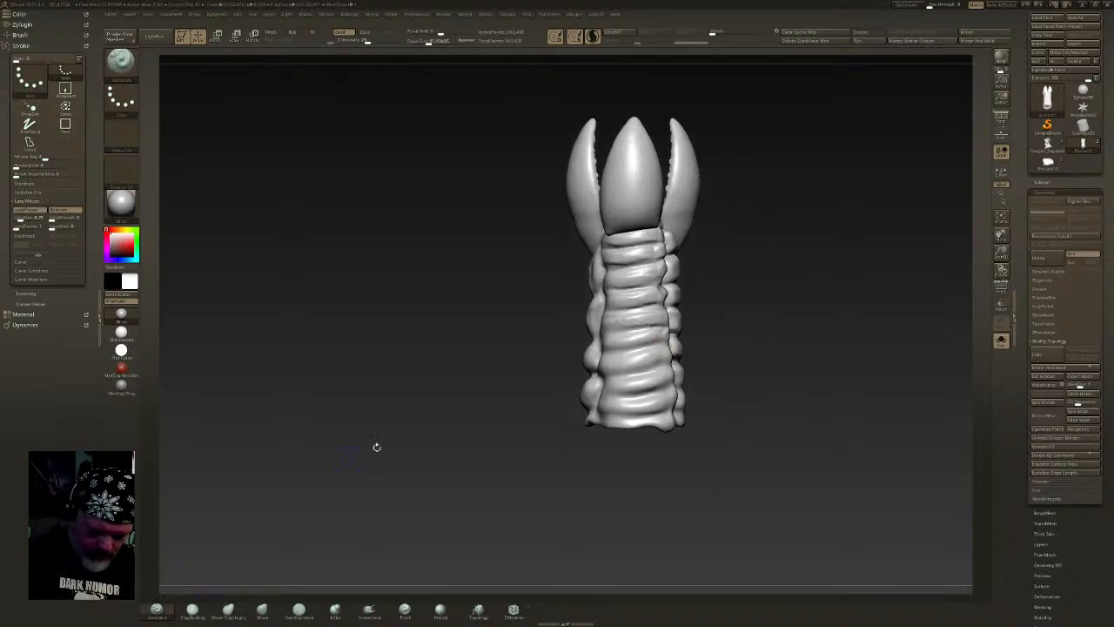
right_drag(378, 467, 626, 356)
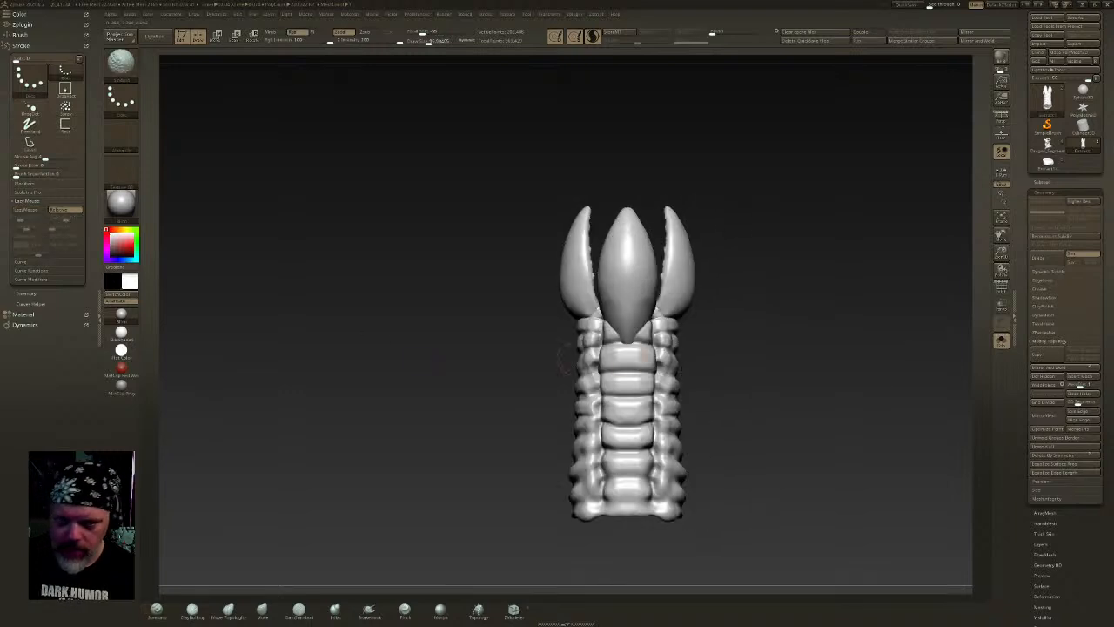
- Browse the LightBox brush folders and load the Monster Scales brush
click(160, 40)
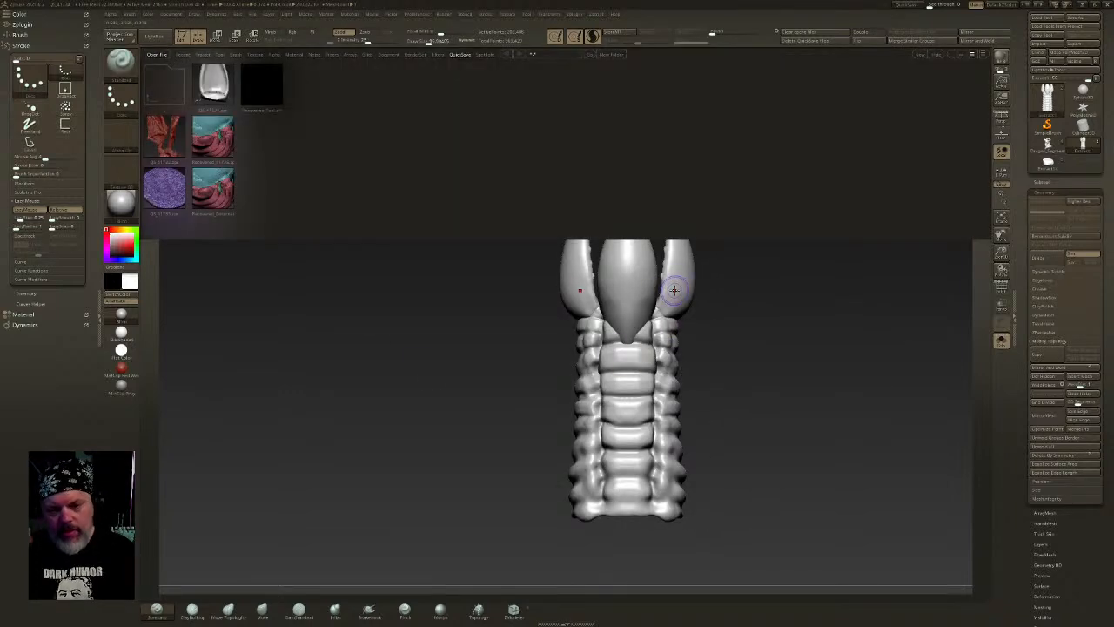
click(235, 53)
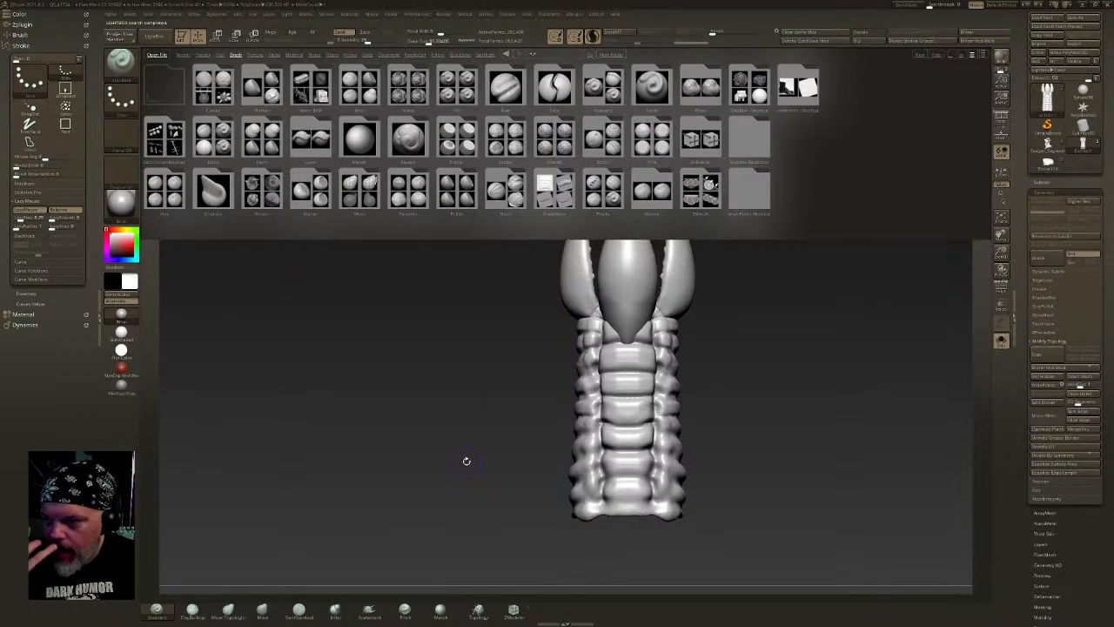
double_click(753, 137)
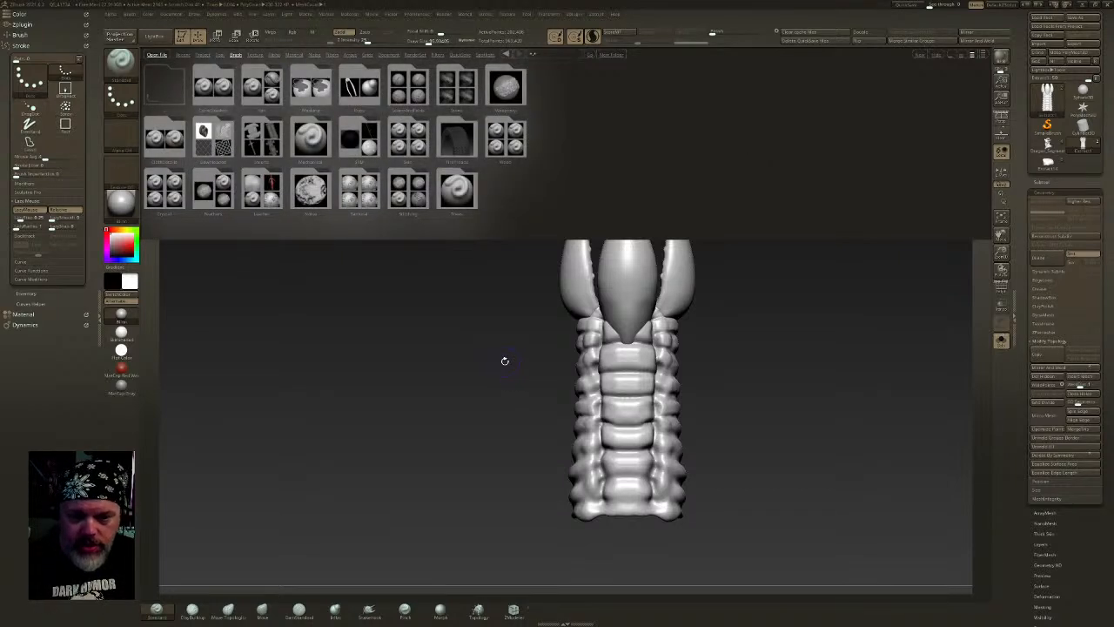
double_click(356, 139)
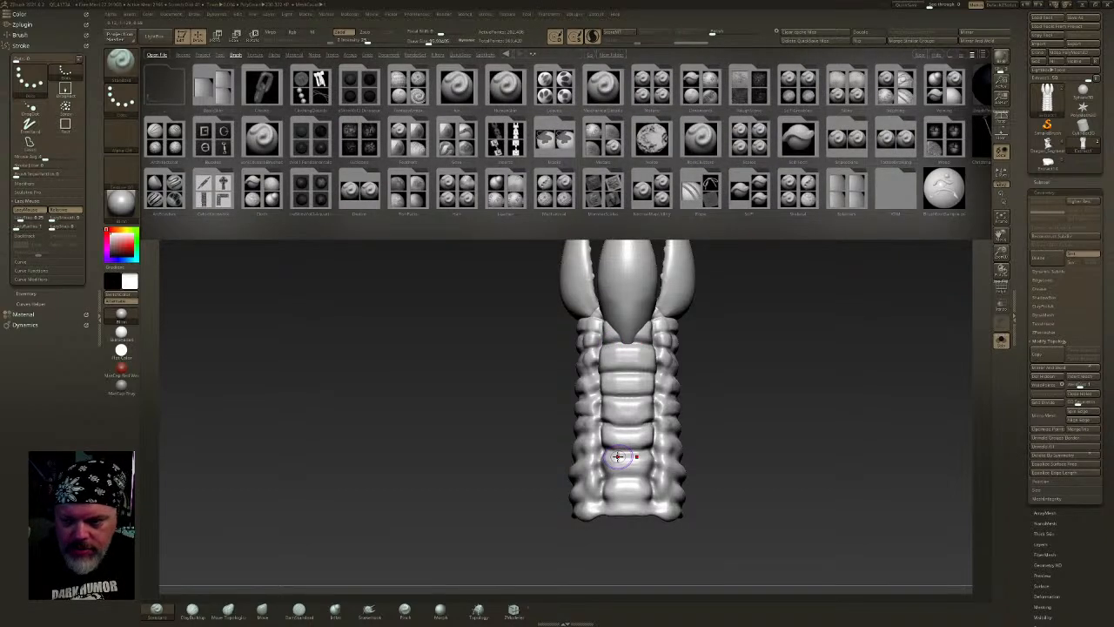
double_click(603, 195)
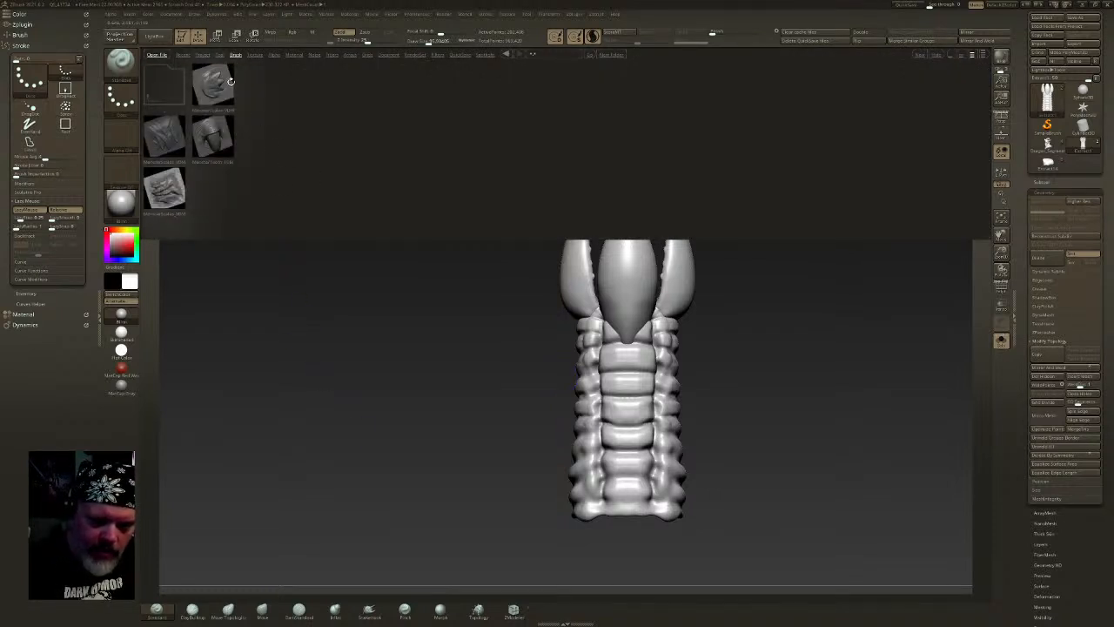
double_click(173, 135)
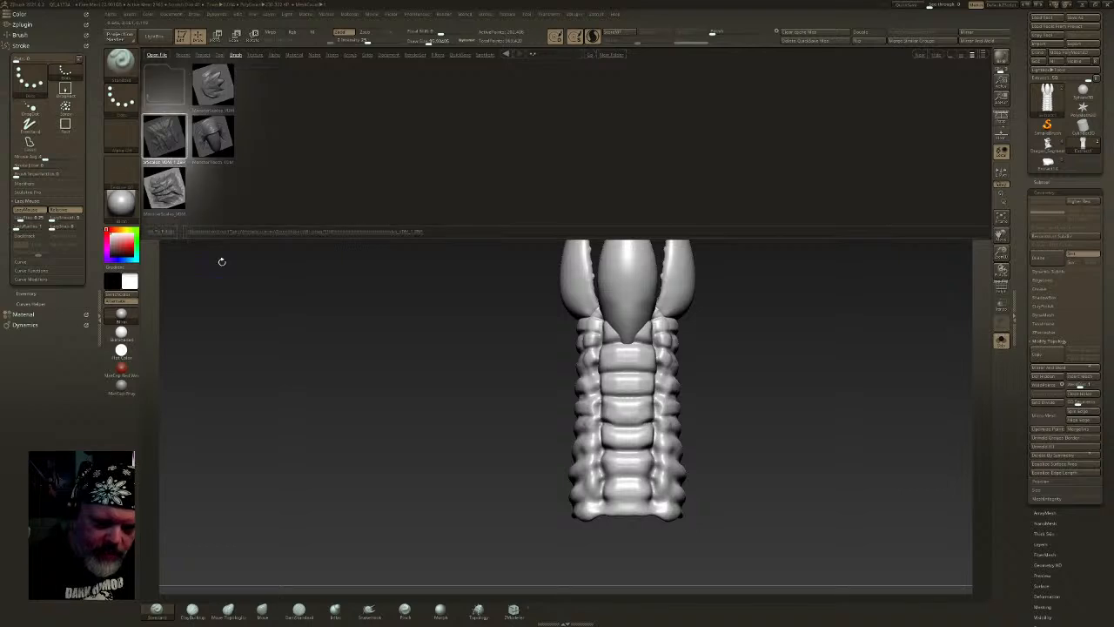
- Try the last Monster Scales alpha in strokes along the central neck plates and undo them
right_drag(652, 412, 726, 355)
key(m)
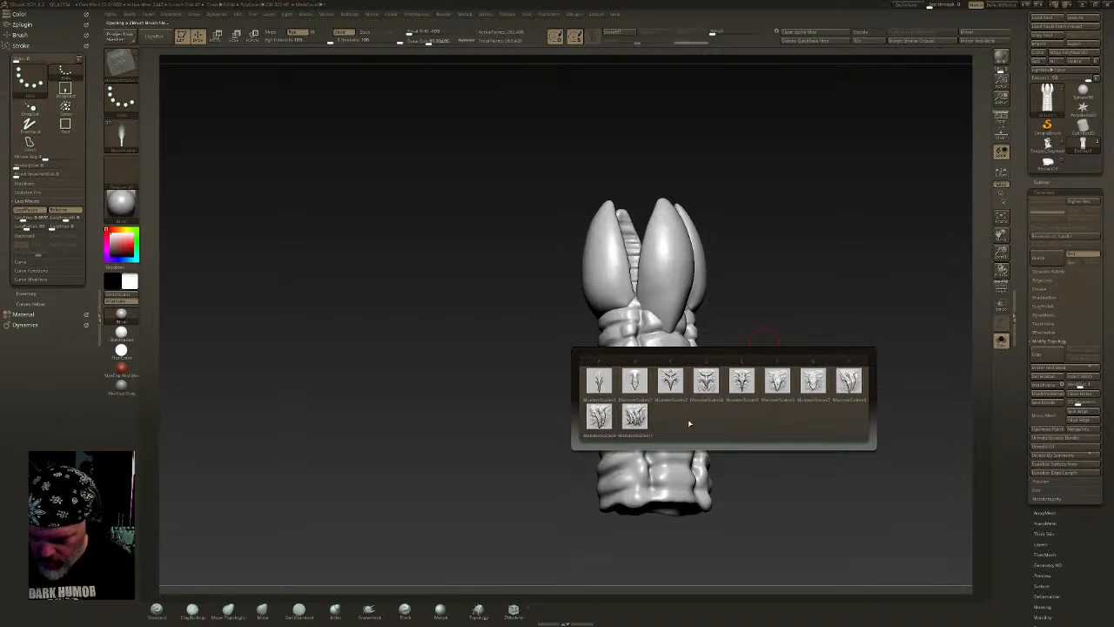
click(638, 419)
right_drag(734, 346, 702, 400)
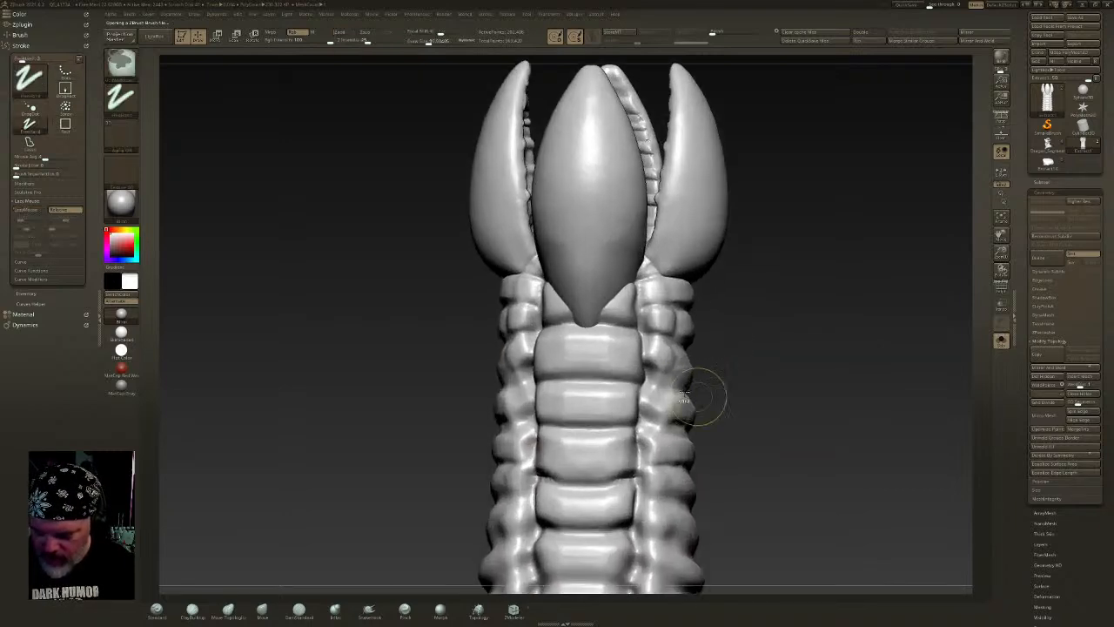
drag(615, 370, 600, 515)
alt+right_drag(600, 515, 602, 356)
key(ctrl+z)
drag(614, 456, 627, 118)
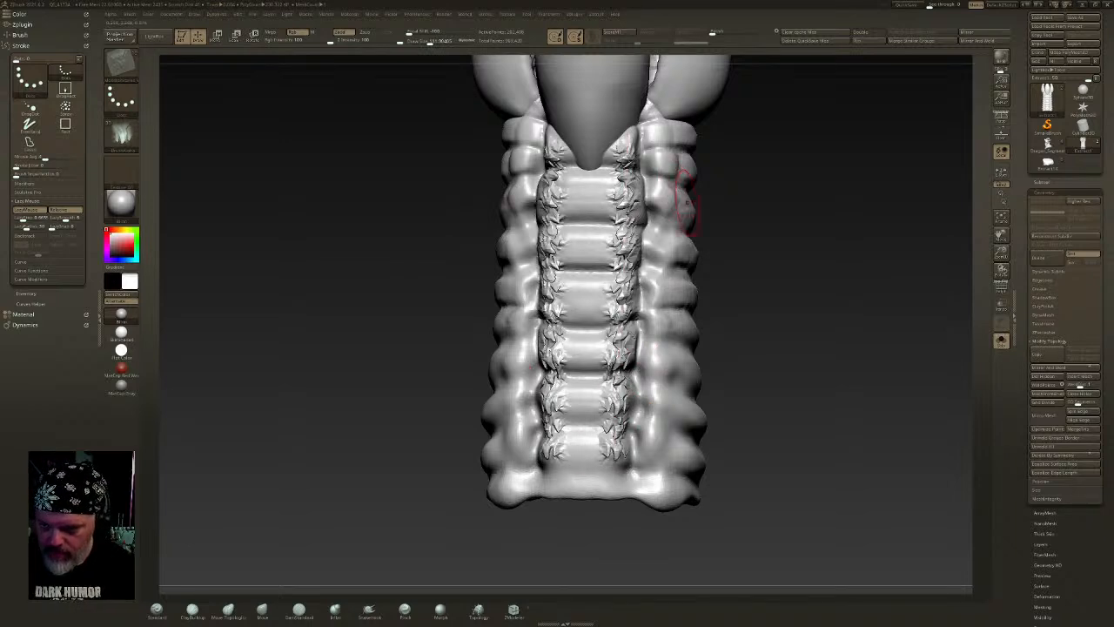
right_drag(685, 199, 684, 257)
key(ctrl+z)
right_drag(697, 304, 671, 348)
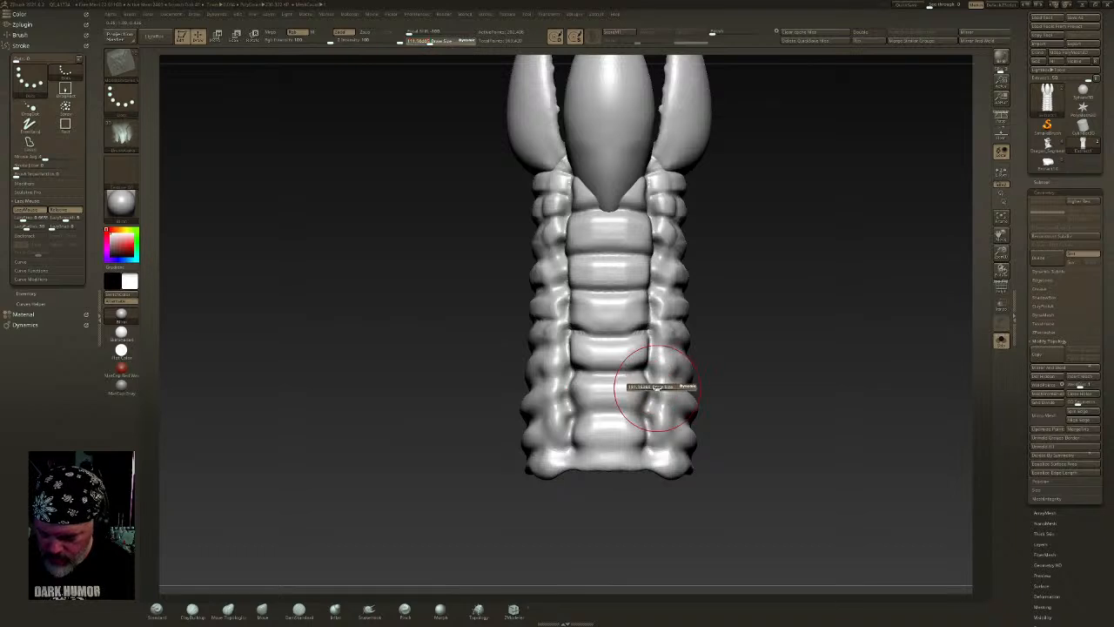
- Try the same scale alpha along the neck plates with a larger brush
drag(611, 470, 615, 157)
right_drag(662, 148, 669, 228)
shift+drag(653, 186, 642, 440)
right_drag(697, 436, 645, 432)
shift+drag(664, 226, 733, 379)
alt+right_drag(784, 342, 740, 392)
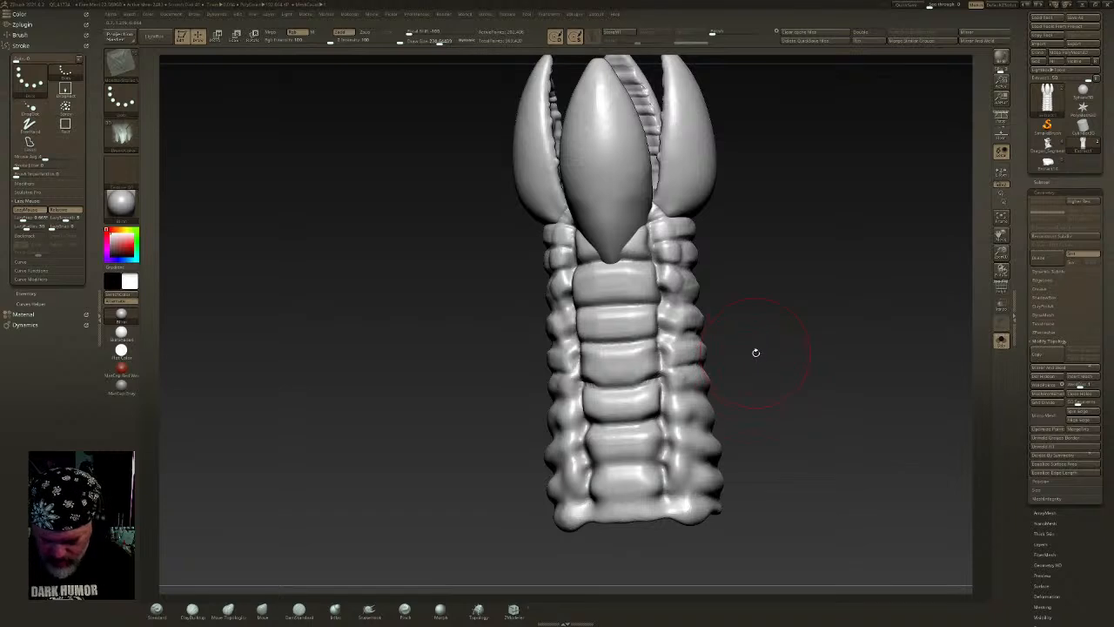
- Choose the seventh Monster Scales alpha and stroke rows of spiky scales around the segmented neck down to its lowest plate
key(m)
click(811, 383)
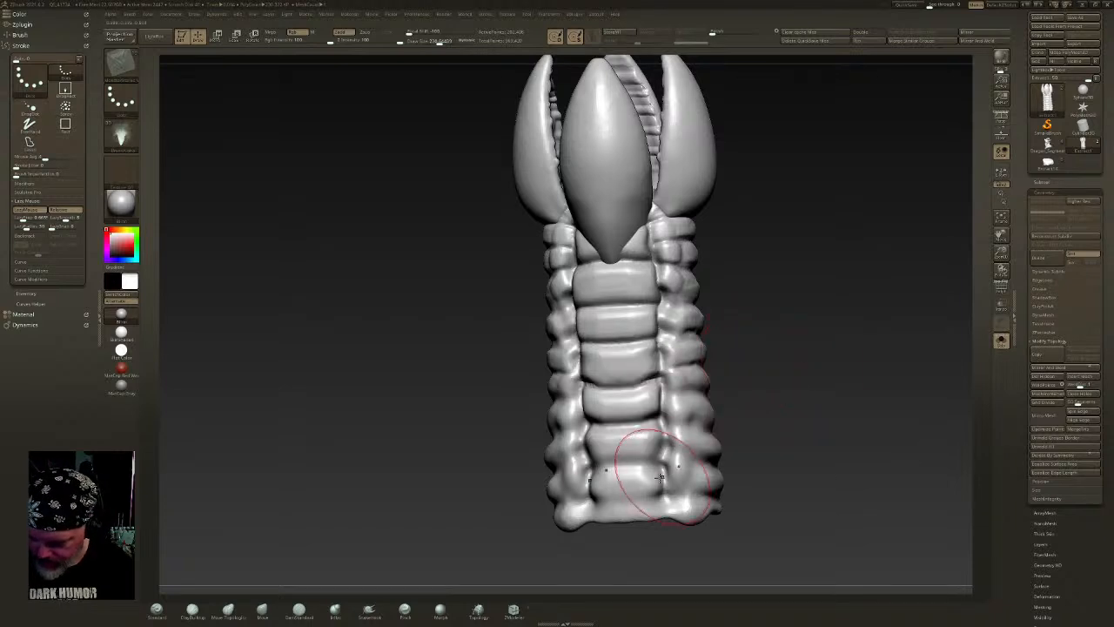
mouse_move(643, 447)
mouse_down()
mouse_move(624, 366)
mouse_move(621, 249)
mouse_up()
mouse_move(622, 249)
right_down()
mouse_move(683, 302)
mouse_move(709, 443)
right_up()
mouse_move(709, 443)
mouse_down()
mouse_move(687, 444)
mouse_move(686, 331)
mouse_move(667, 226)
mouse_up()
drag(738, 475, 664, 188)
mouse_move(664, 188)
right_down()
mouse_move(768, 397)
mouse_move(770, 461)
mouse_move(740, 457)
right_up()
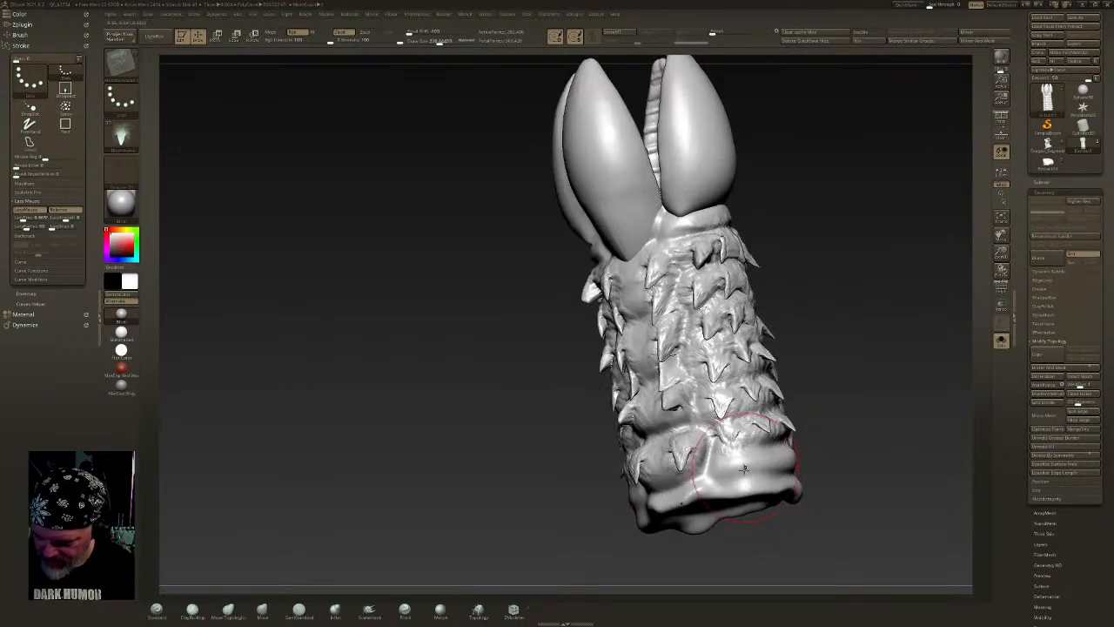
mouse_move(788, 492)
right_down()
mouse_move(761, 476)
mouse_move(687, 505)
right_up()
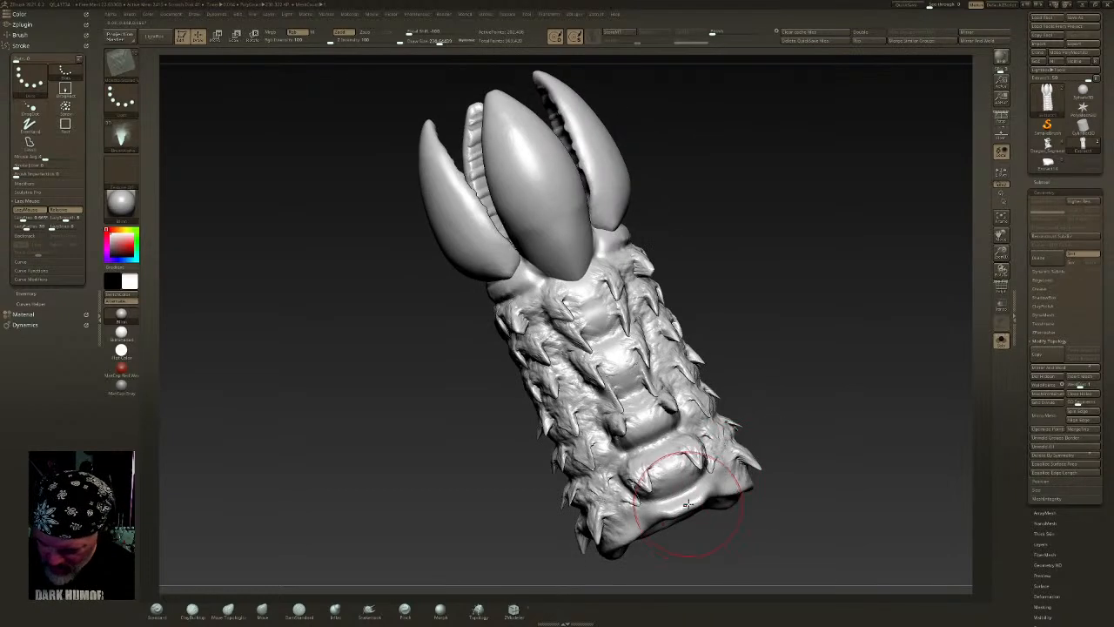
mouse_move(663, 454)
mouse_down()
mouse_move(624, 381)
mouse_move(640, 378)
mouse_up()
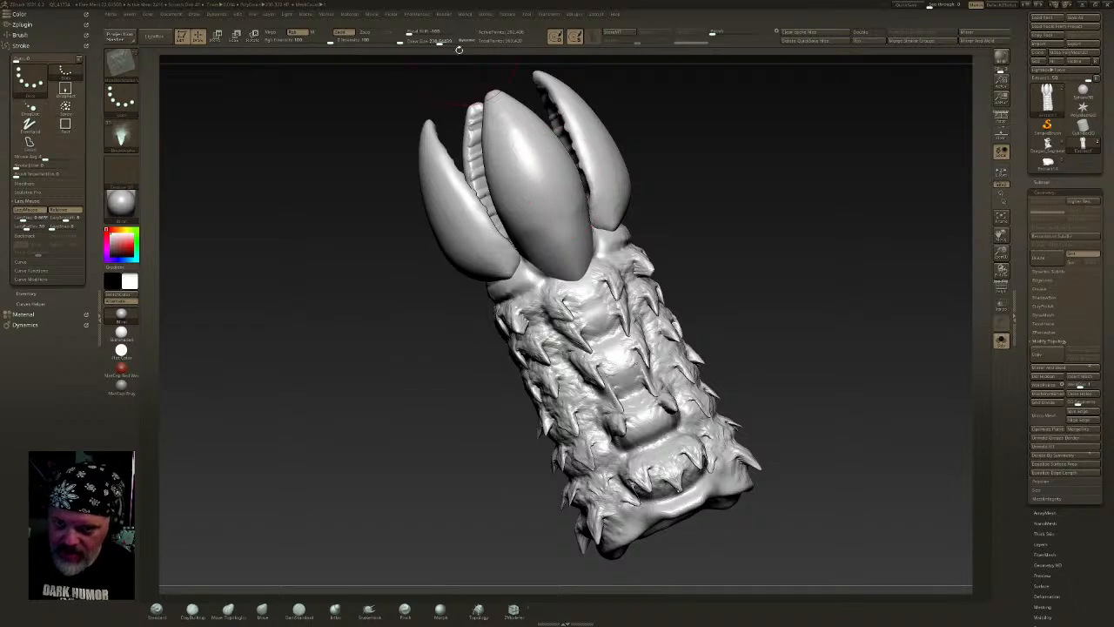
- Reduce the scales brush size, turn off LazyMouse, and set the stroke type to DragRect
drag(434, 42, 428, 42)
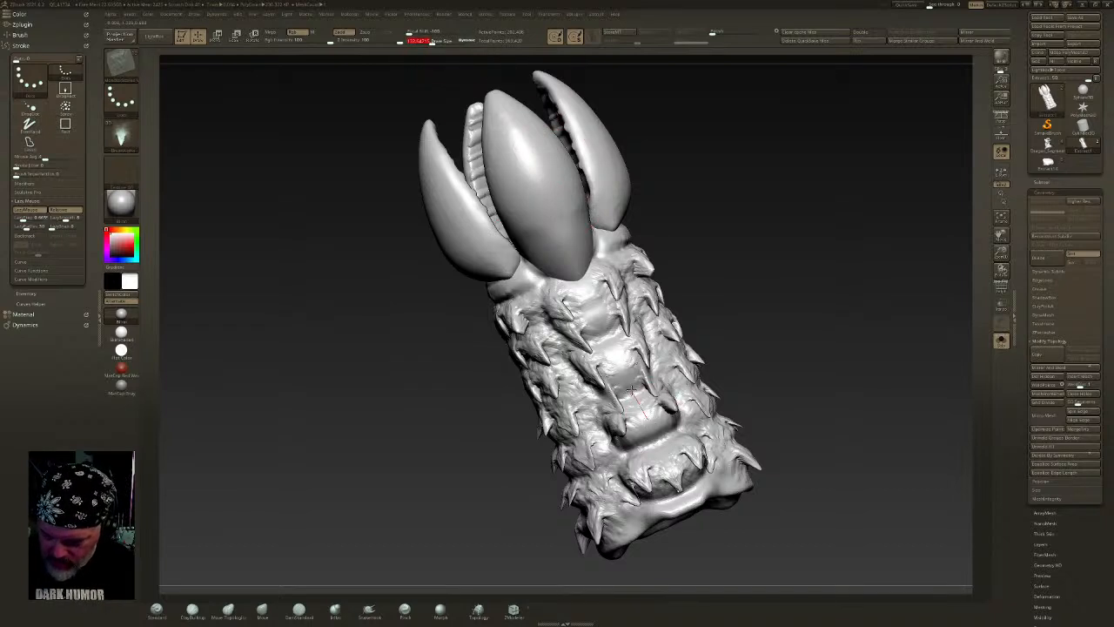
shift+right_drag(628, 365, 633, 370)
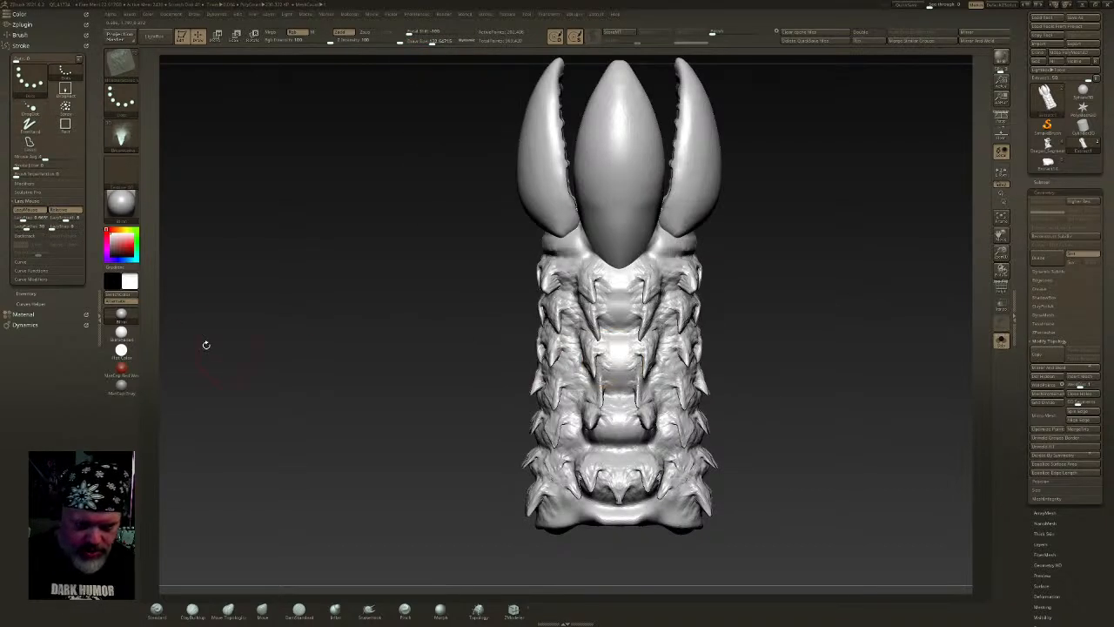
click(30, 210)
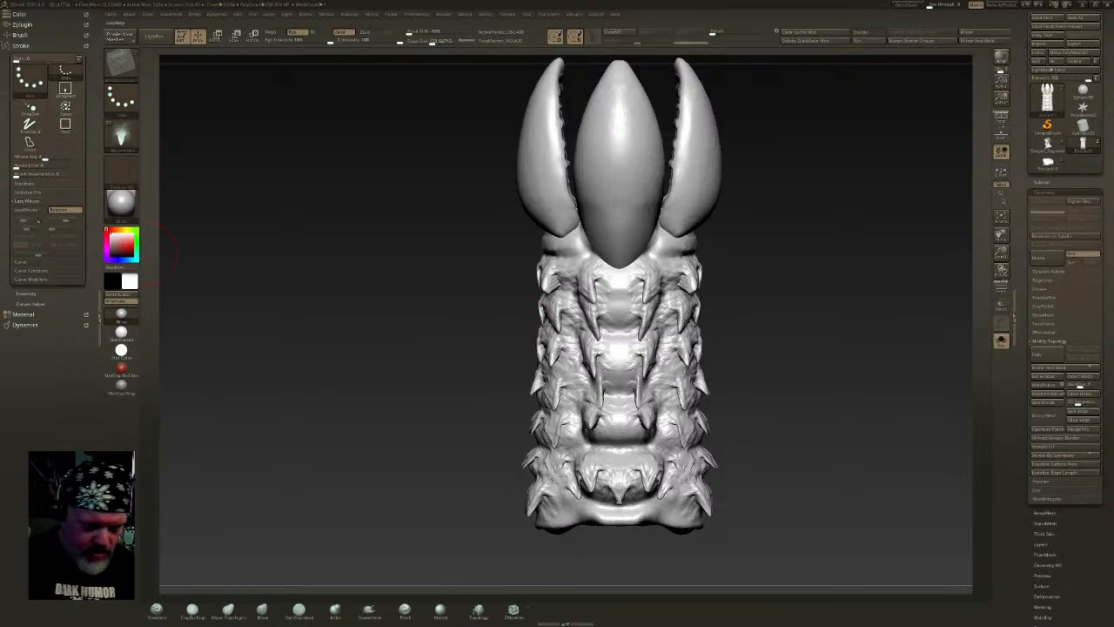
click(26, 262)
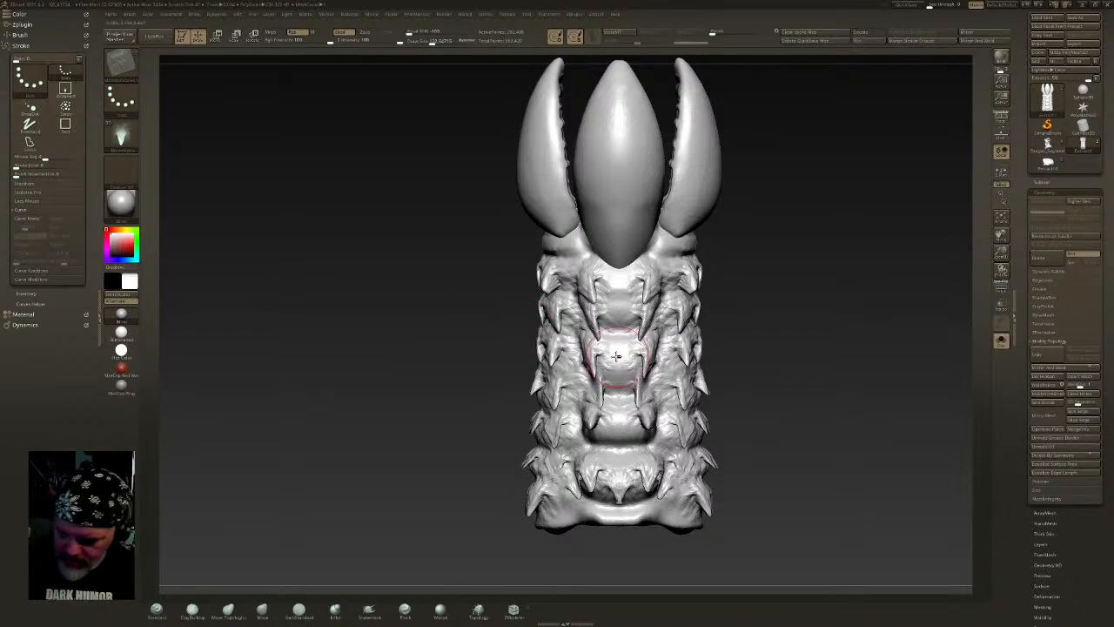
click(122, 96)
click(206, 108)
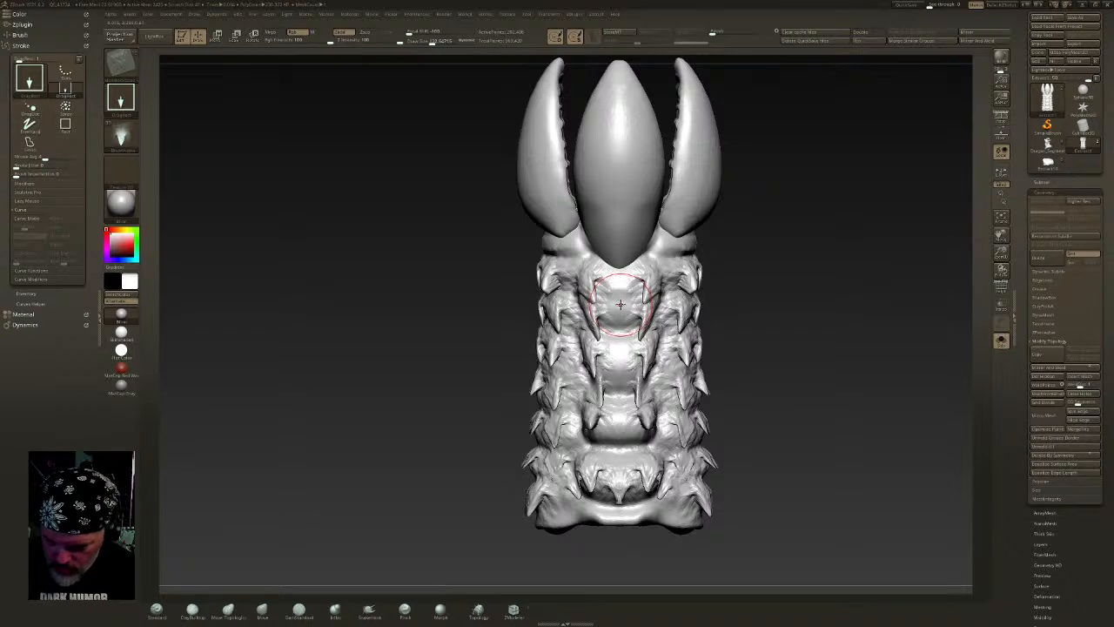
- Place individual downward-pointing spikes on the bare central plates of the neck, undoing any misplaced one
mouse_move(620, 292)
mouse_down()
mouse_move(610, 244)
mouse_move(620, 368)
mouse_up()
key(ctrl+z)
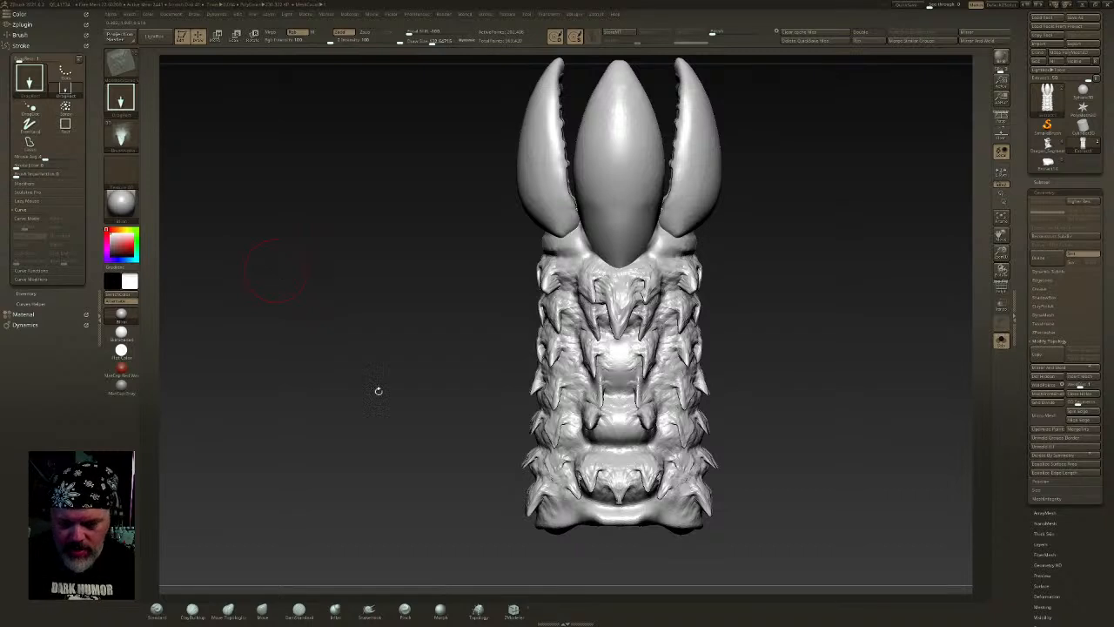
drag(620, 395, 624, 479)
key(shift)
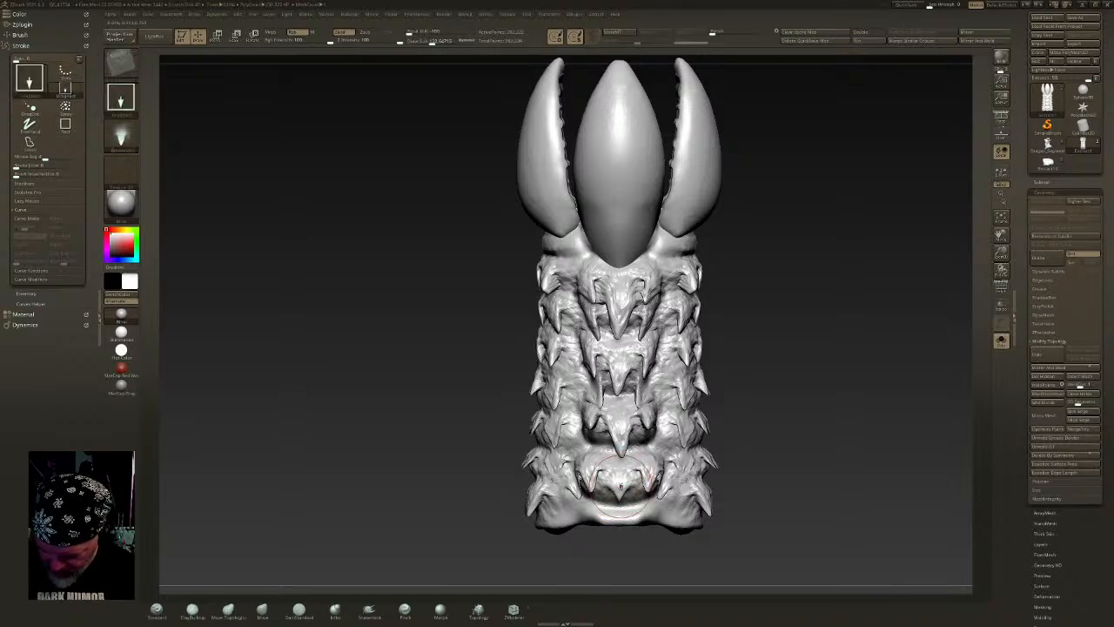
key(shift)
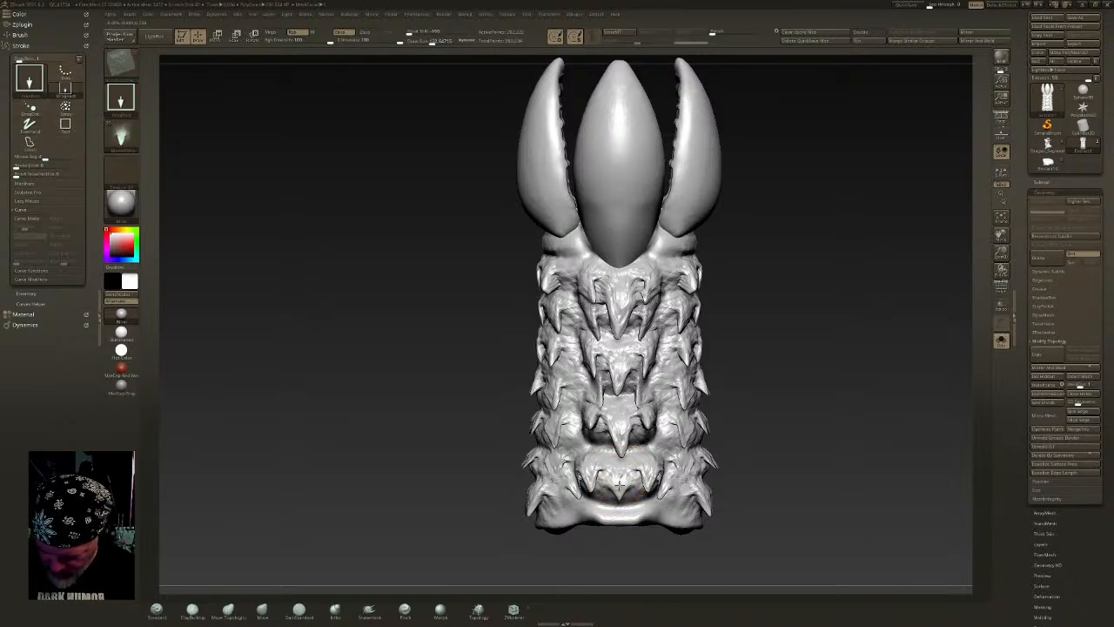
- Try single spikes on the two upper central plates of the neck's opposite side and undo them
mouse_move(762, 427)
mouse_down()
mouse_move(940, 375)
mouse_move(826, 376)
mouse_up()
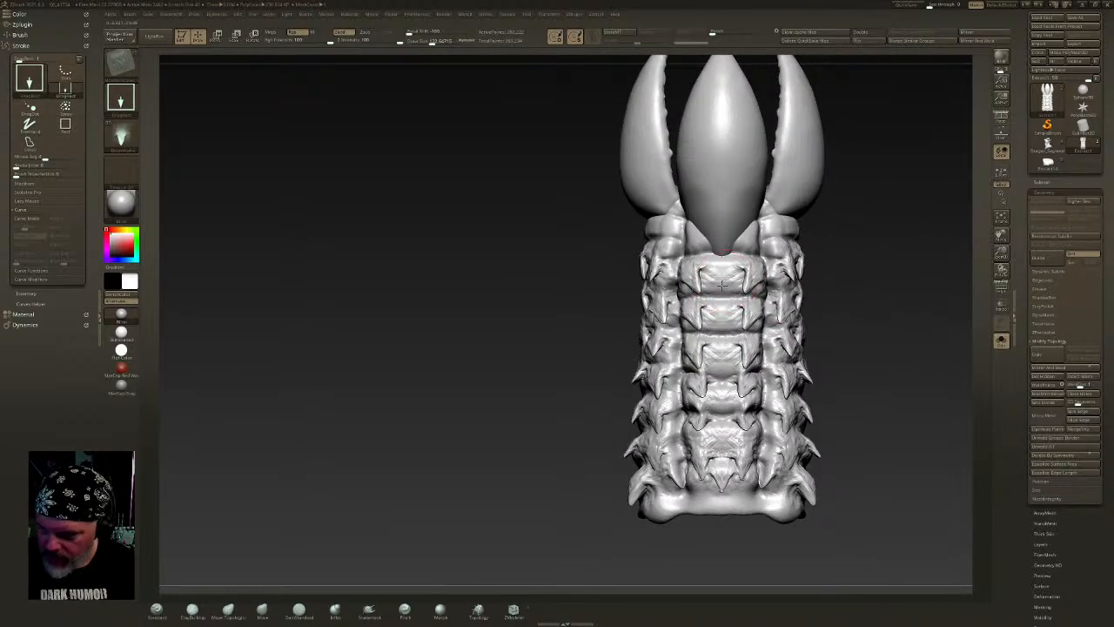
drag(723, 301, 725, 327)
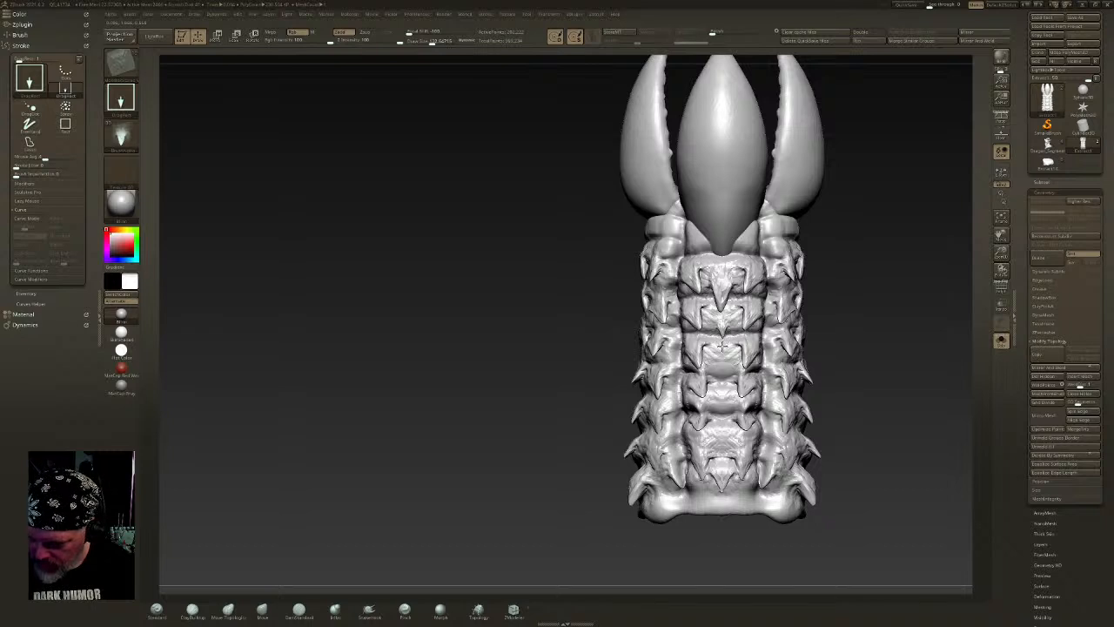
key(ctrl+z)
key(ctrl+z)
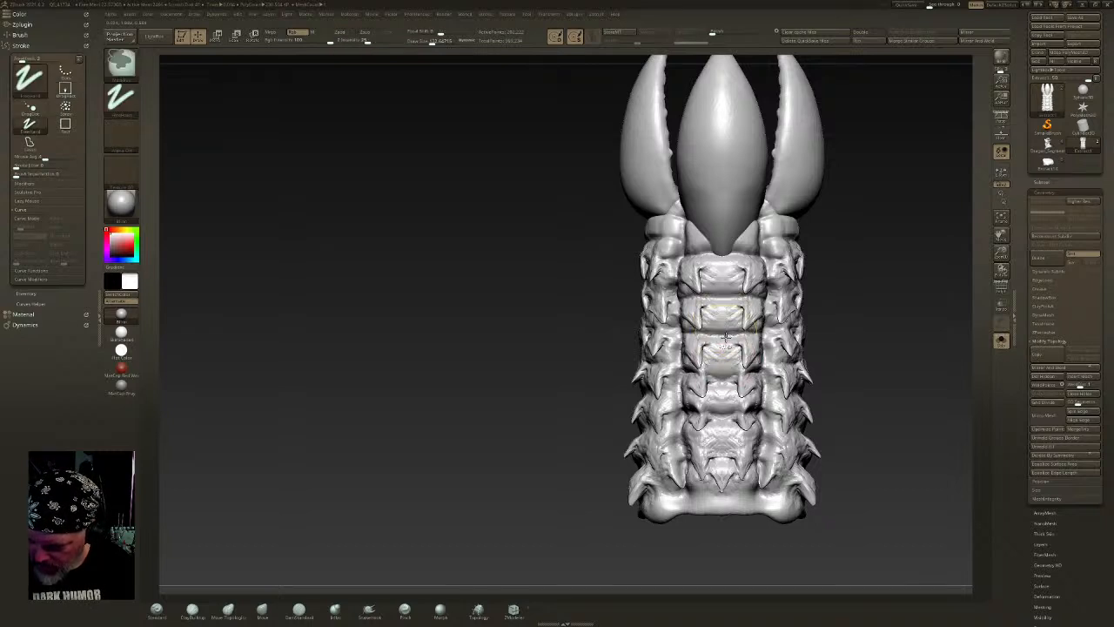
- Try single spikes on the neck's lower central plates, checking the brush's Orientation settings, and undo them
key(ctrl+z)
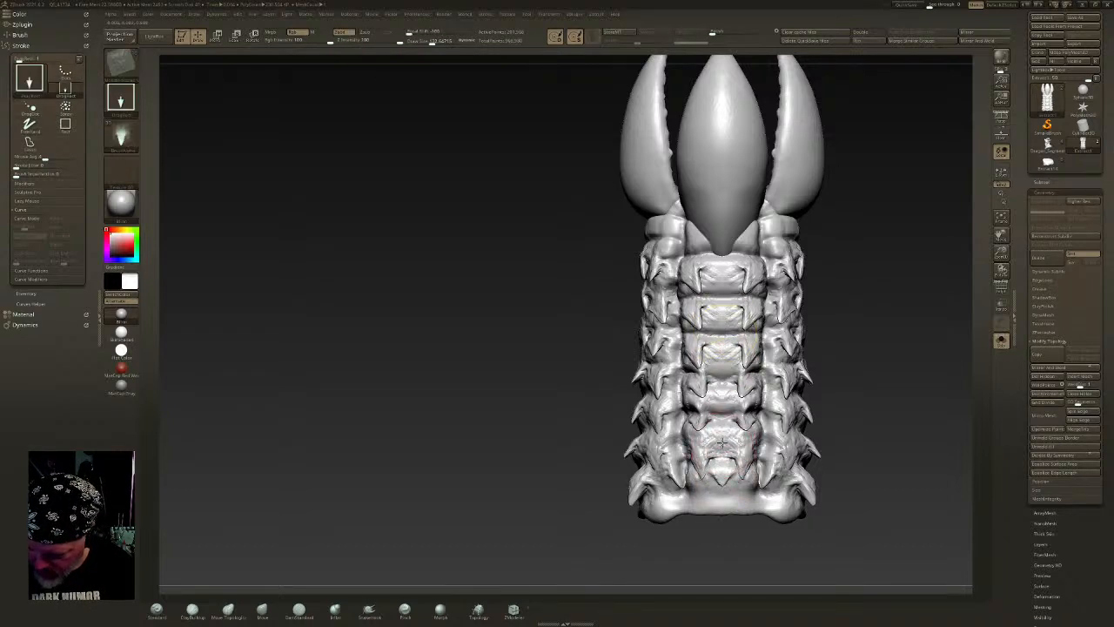
drag(723, 461, 728, 487)
key(ctrl+z)
click(30, 35)
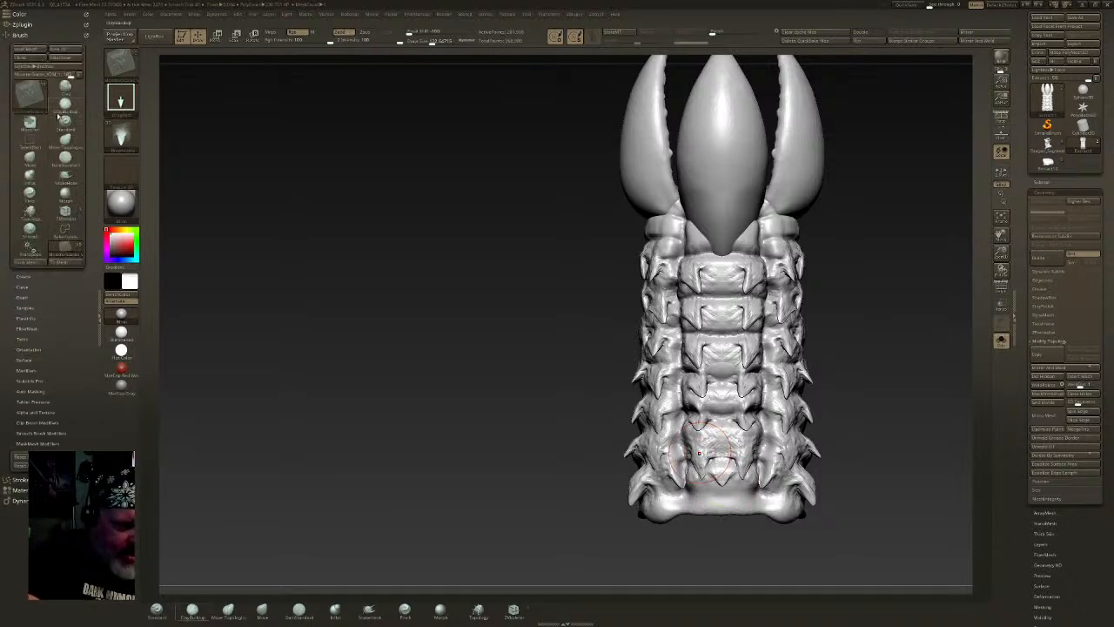
click(44, 374)
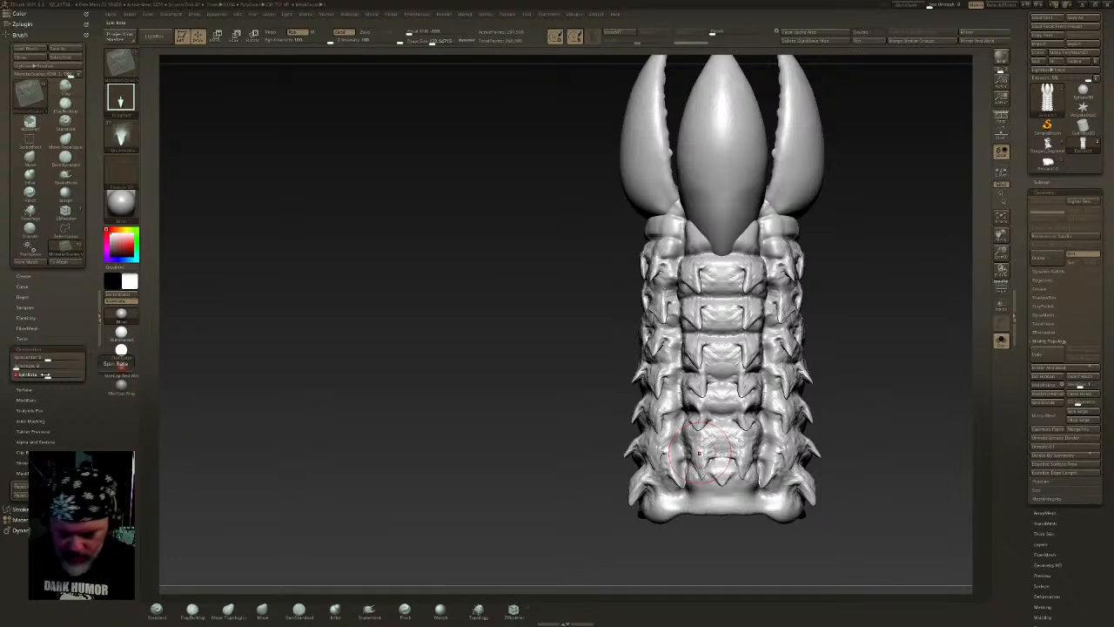
drag(726, 457, 721, 235)
key(ctrl+z)
- Place single spikes on the neck's remaining central plates and turn off Solo mode to show the rocky base
right_drag(756, 228, 730, 231)
drag(766, 254, 764, 198)
mouse_move(819, 228)
right_down()
mouse_move(794, 234)
mouse_move(821, 218)
right_up()
mouse_move(909, 256)
alt+right_down()
mouse_move(681, 317)
mouse_move(711, 280)
alt+right_up()
drag(714, 264, 722, 309)
right_drag(809, 300, 763, 374)
ctrl+right_drag(762, 374, 766, 420)
mouse_move(766, 419)
right_down()
mouse_move(796, 410)
mouse_move(772, 415)
right_up()
alt+right_drag(772, 416, 725, 462)
click(1002, 345)
right_drag(767, 423, 721, 322)
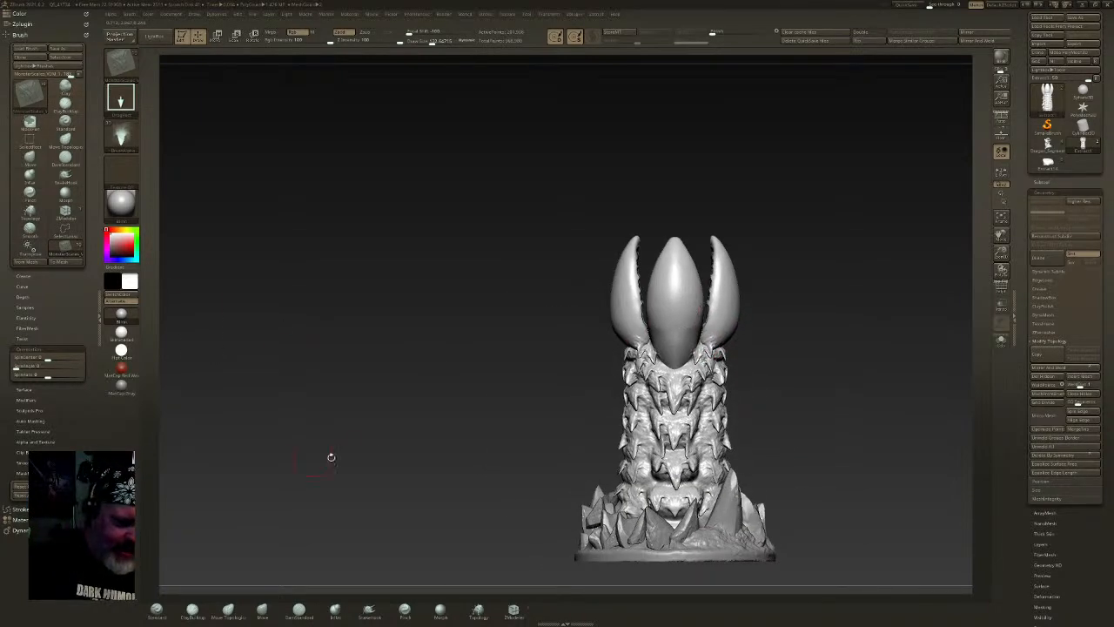
- Load the pointed shard-shaped brush from its subfolder in the Lightbox brush library
click(153, 36)
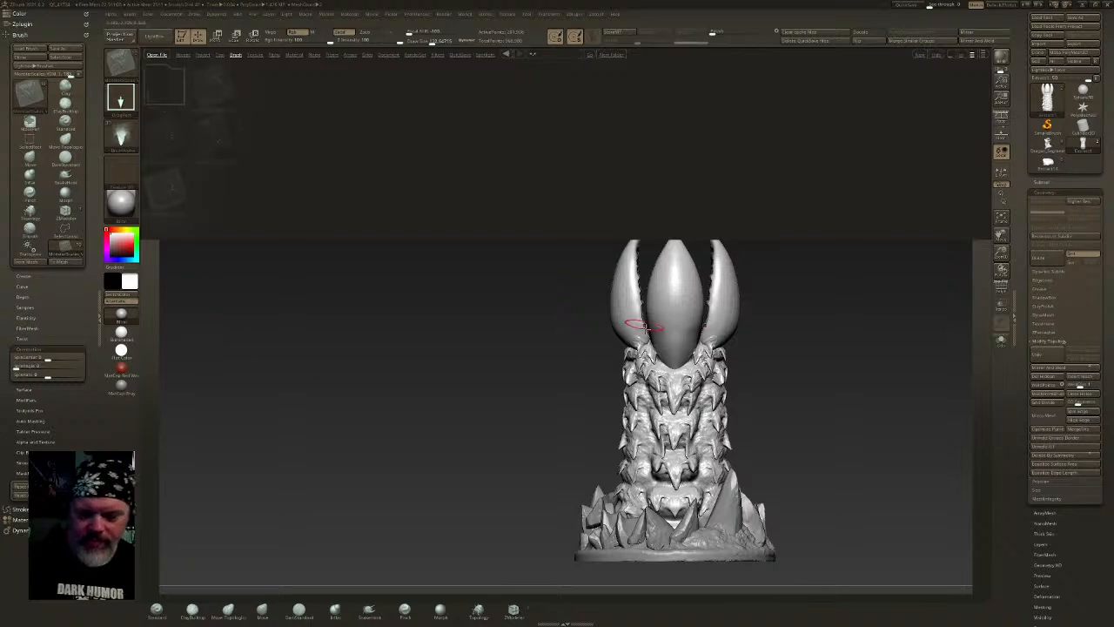
double_click(162, 91)
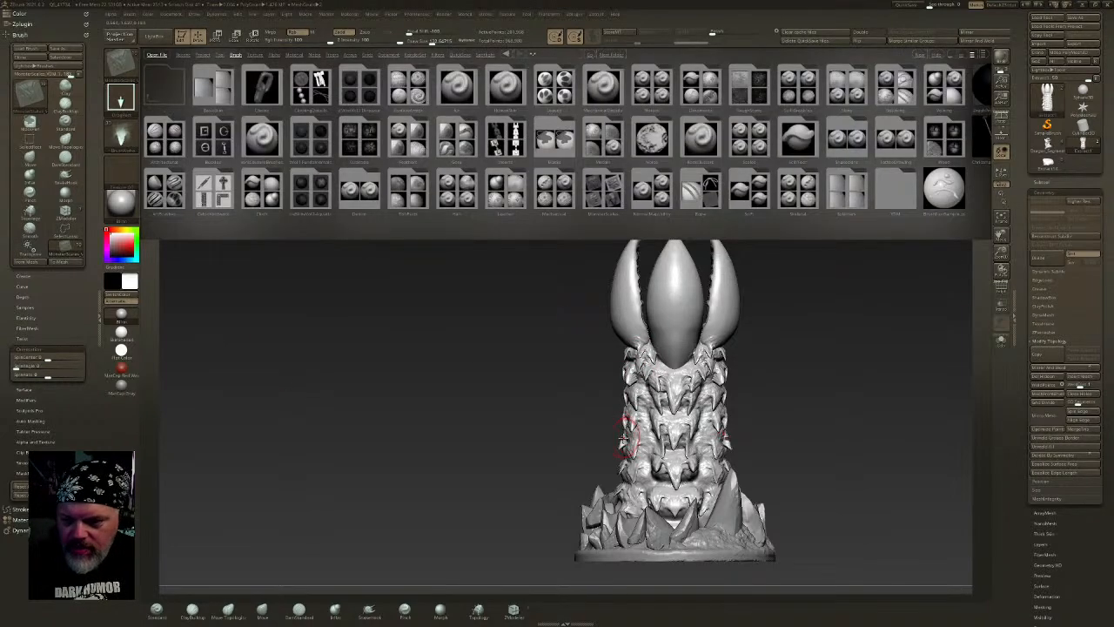
double_click(895, 184)
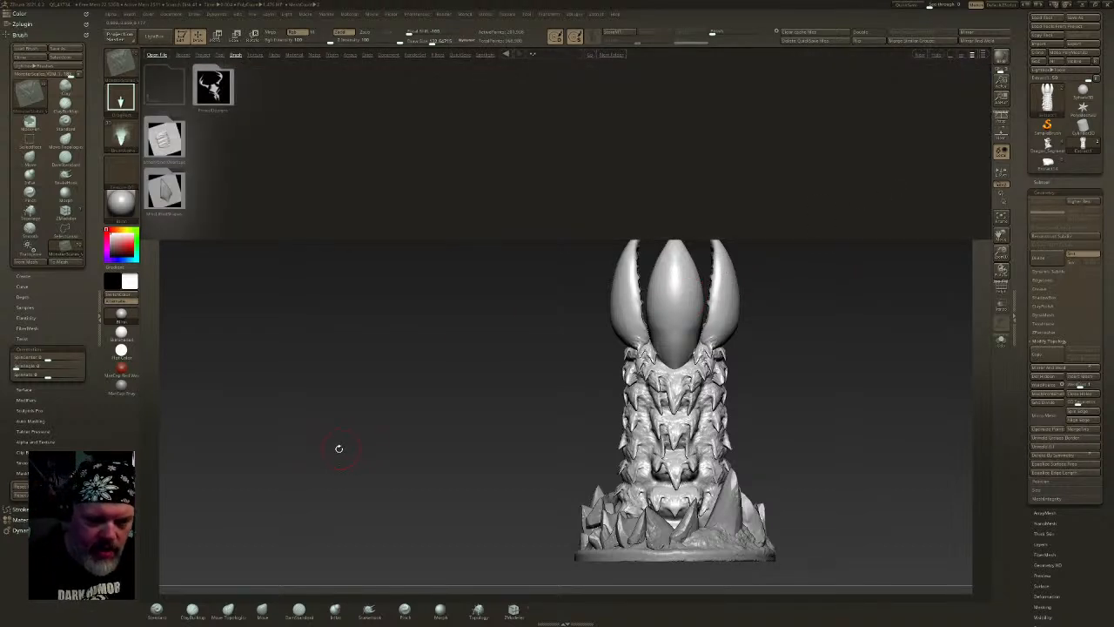
click(172, 190)
double_click(173, 190)
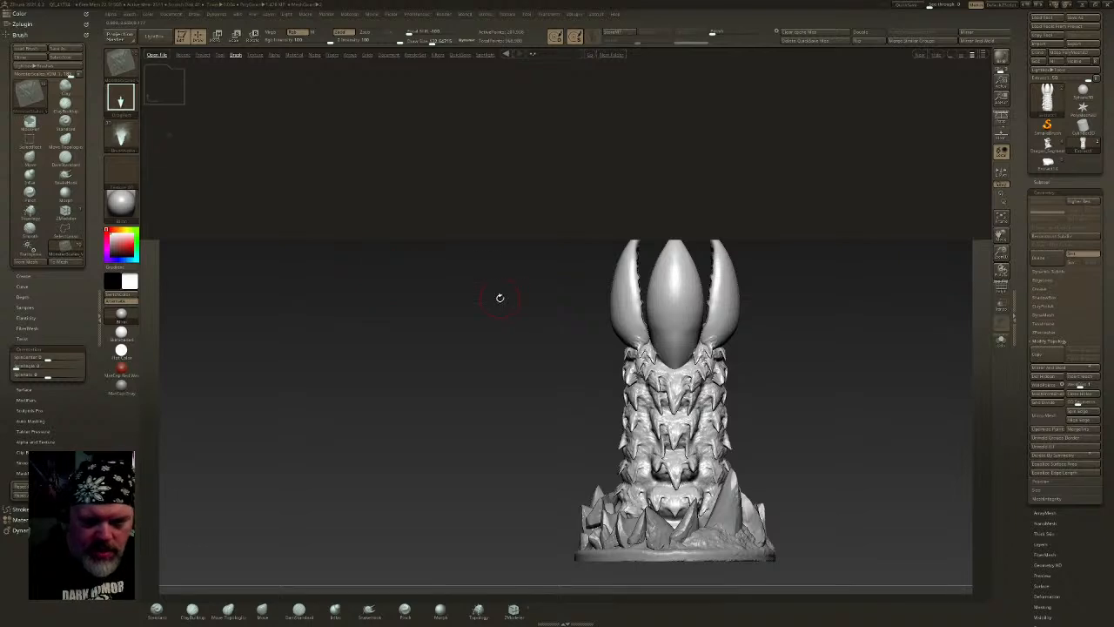
double_click(158, 135)
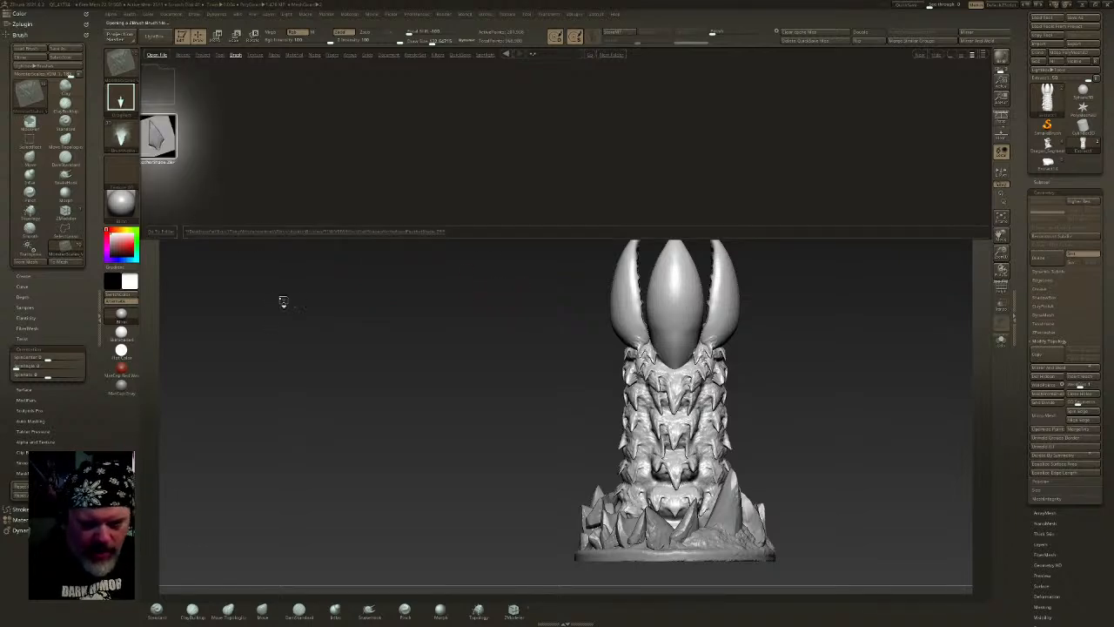
key(F1)
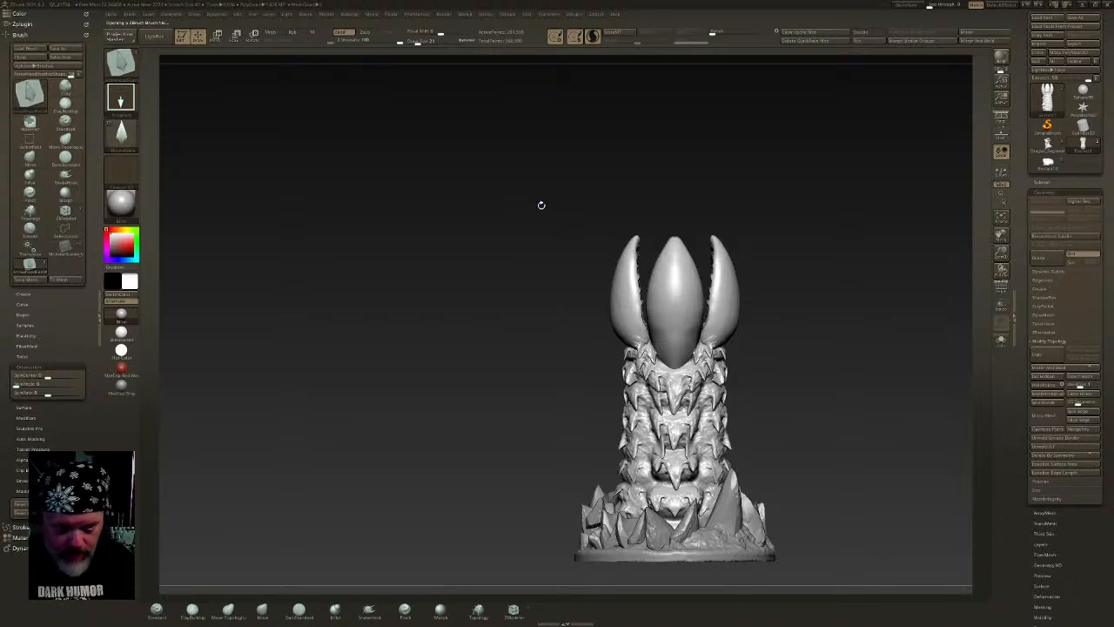
- Look through the Lightbox brush folders for another scale brush to detail the claw
key(b)
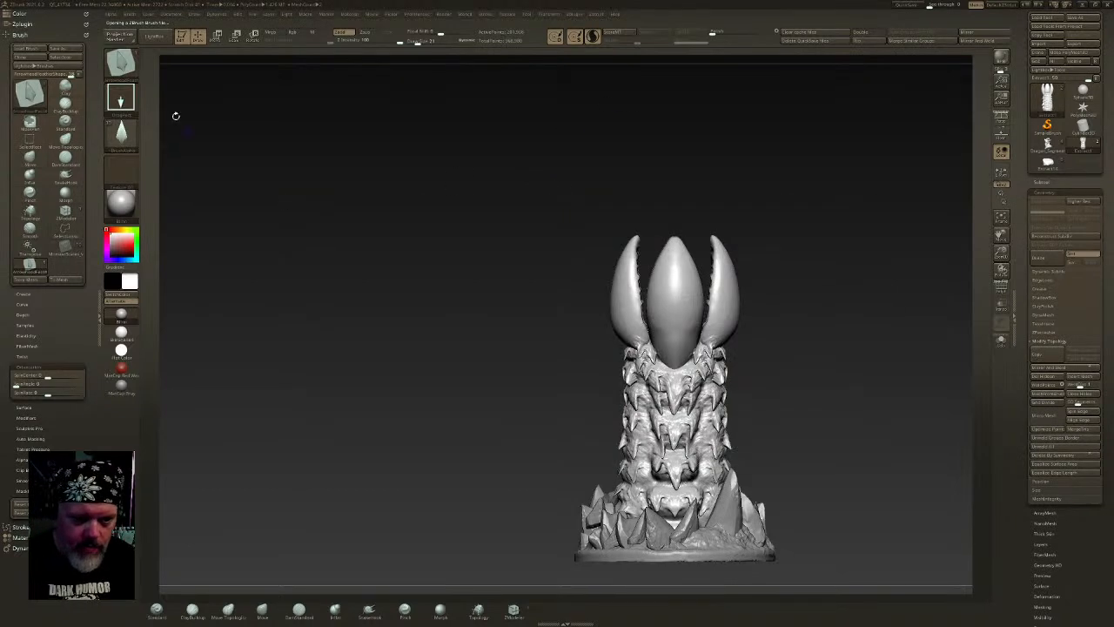
key(b)
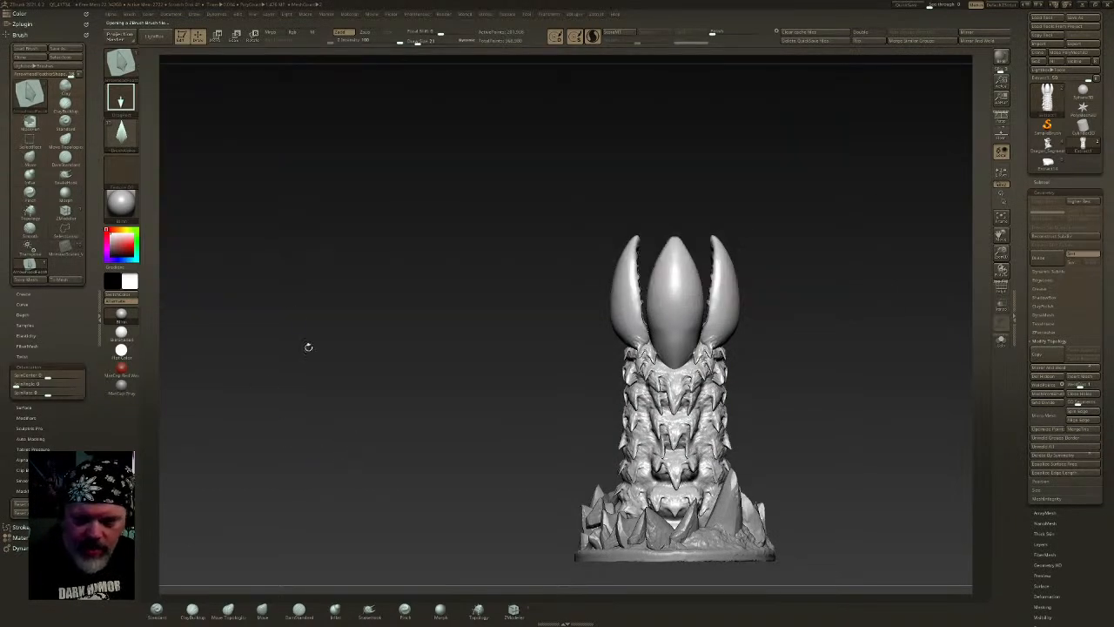
click(153, 36)
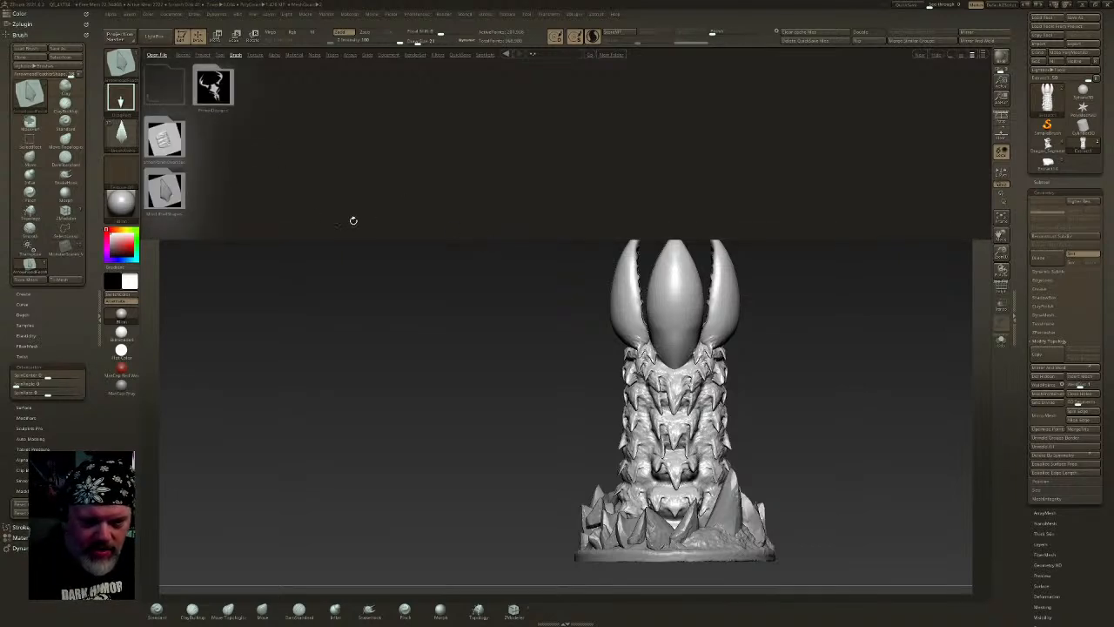
double_click(175, 138)
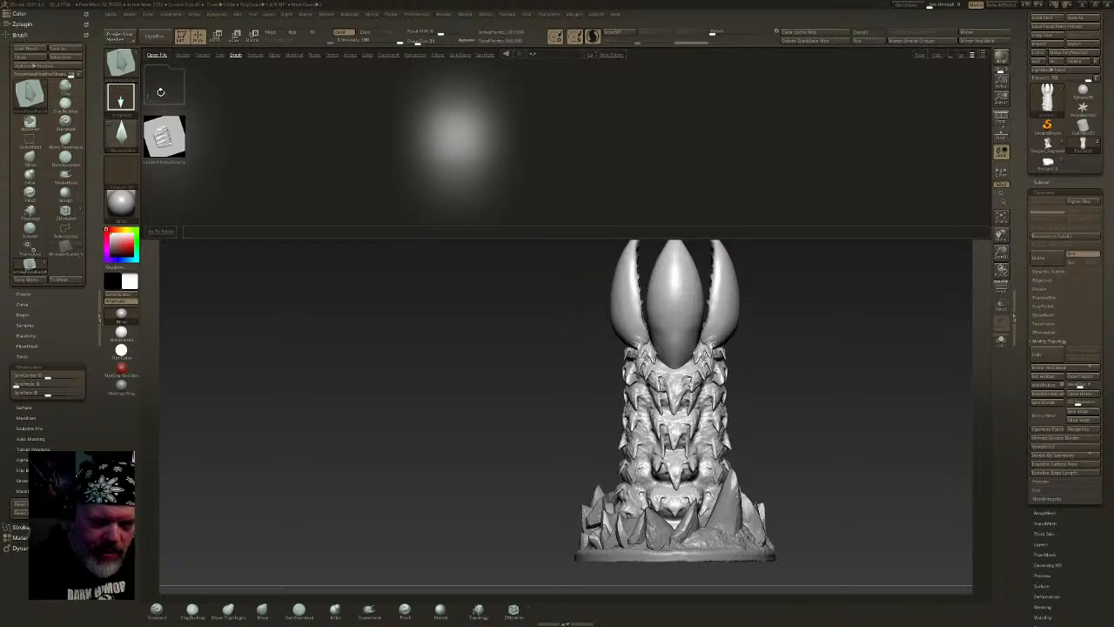
click(161, 92)
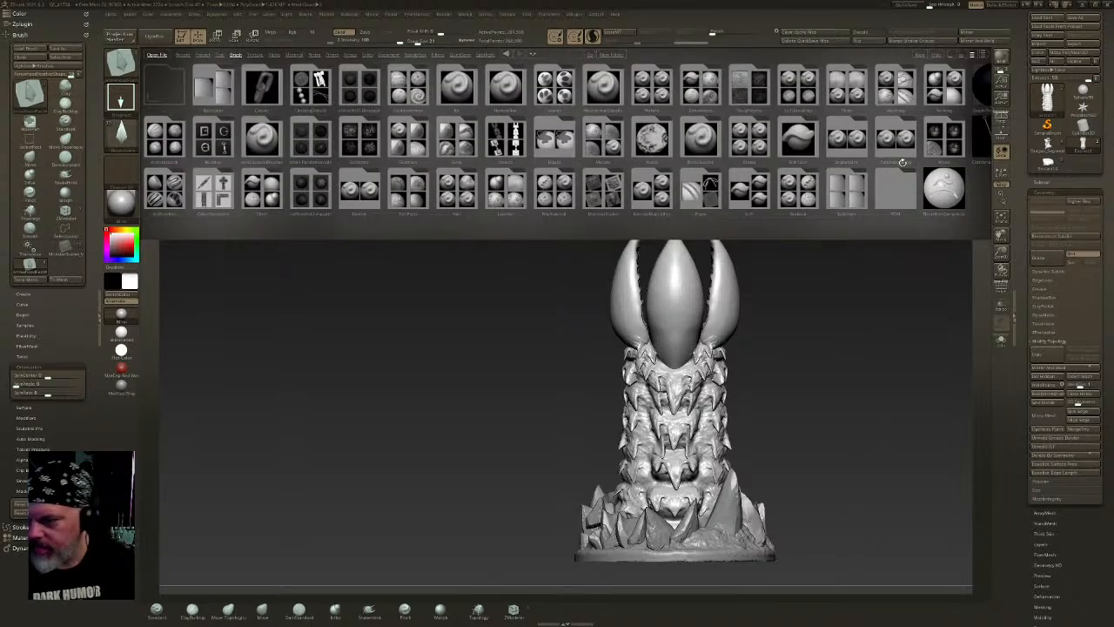
click(942, 186)
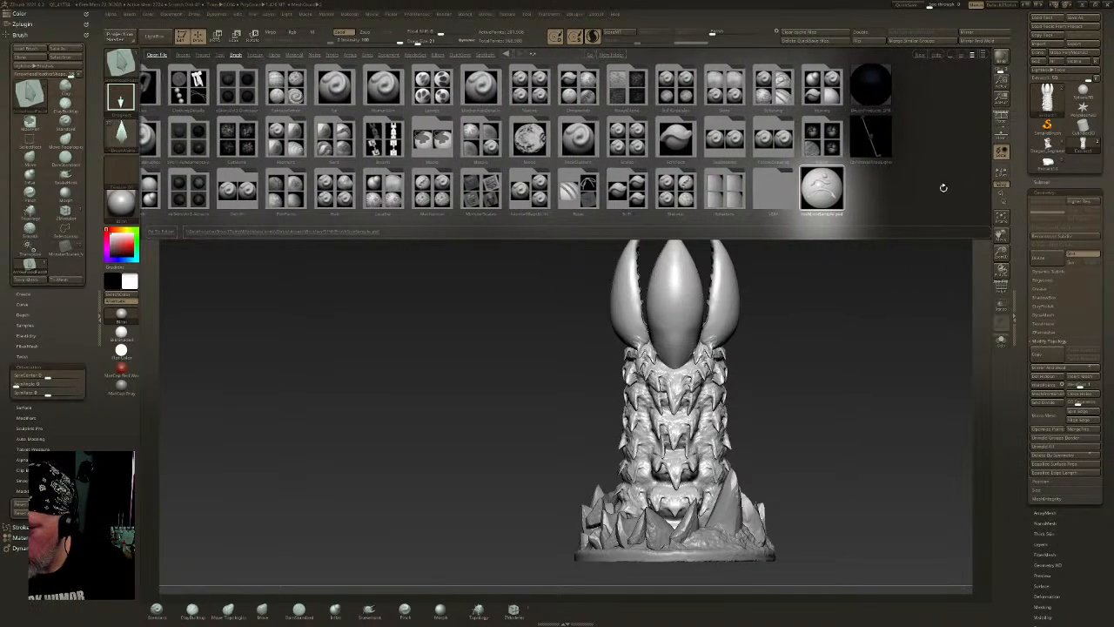
drag(853, 186, 984, 190)
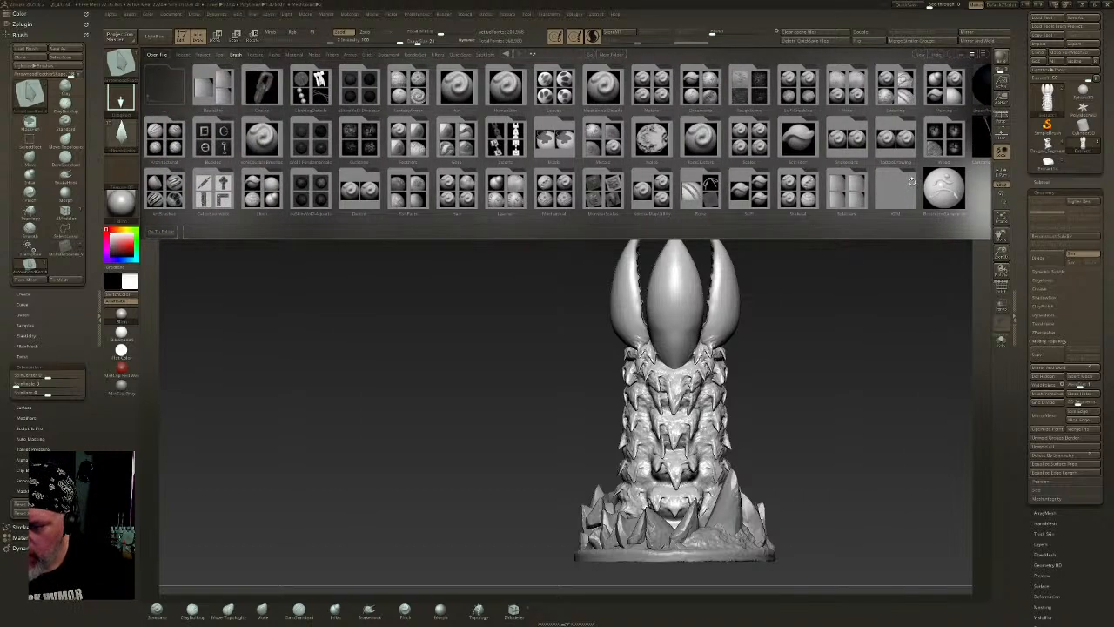
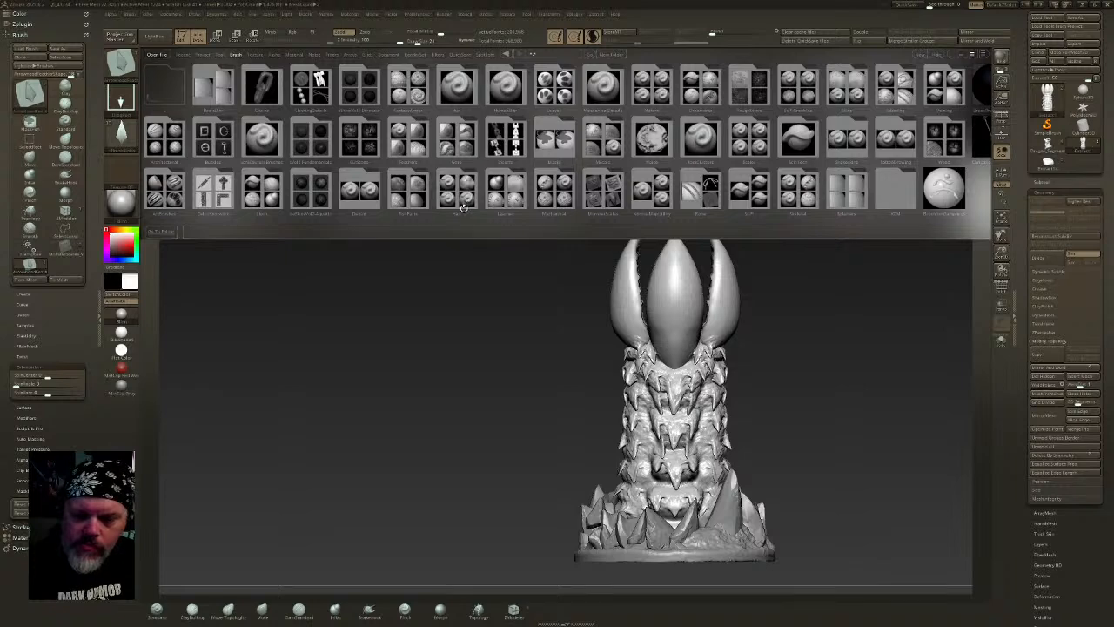
- Load the single curved belly-scale VDM brush from the Lightbox brush library, keeping the claw as the active tool
click(235, 53)
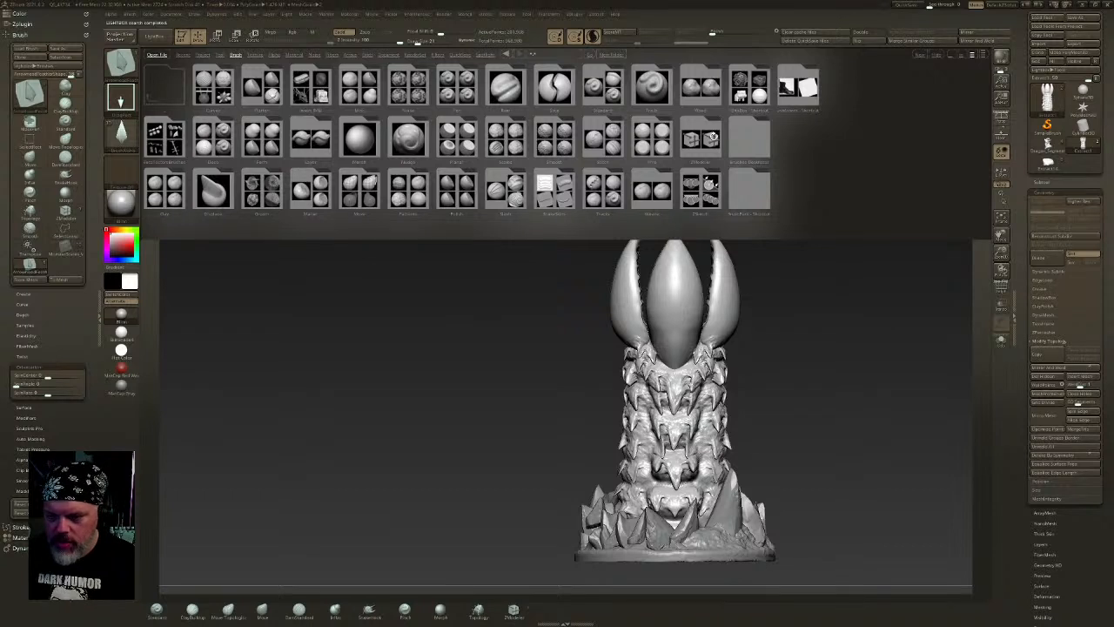
click(551, 193)
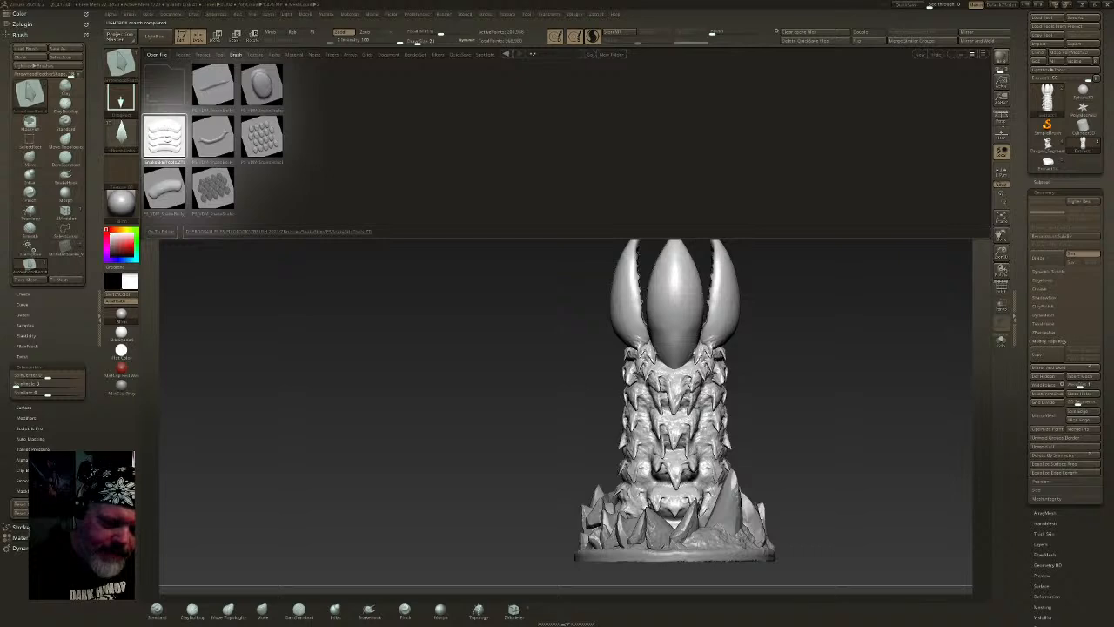
double_click(165, 139)
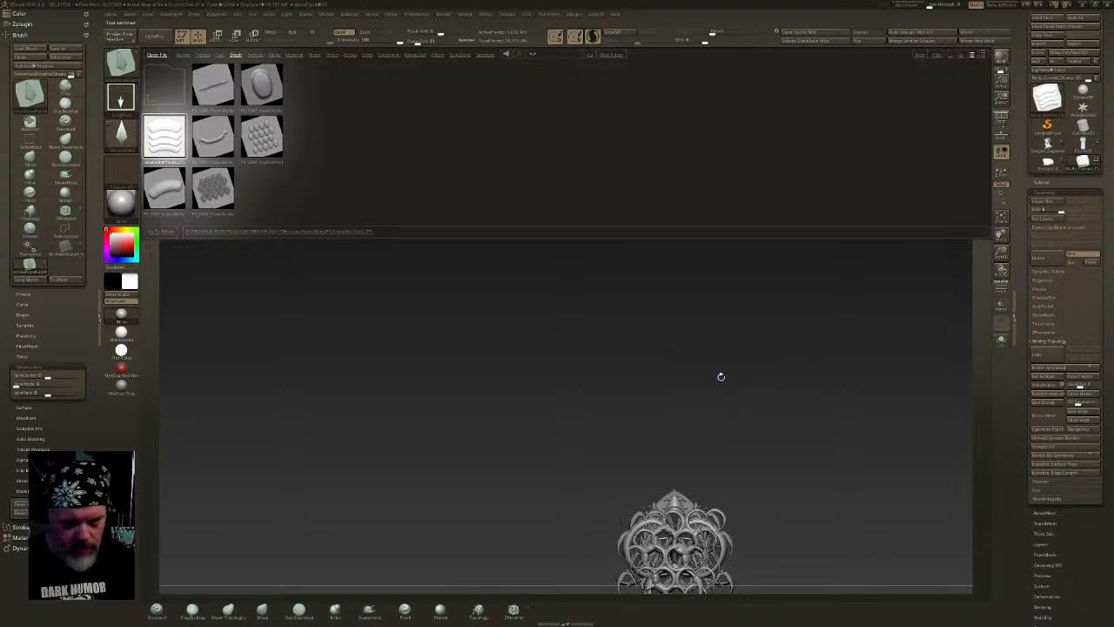
click(1086, 142)
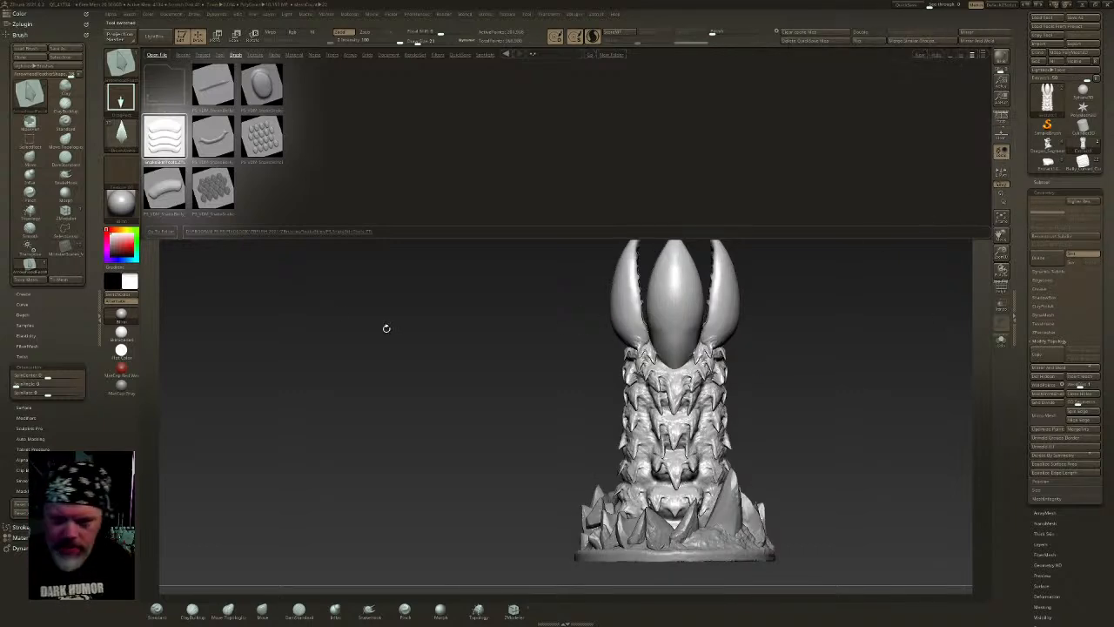
click(161, 185)
double_click(170, 194)
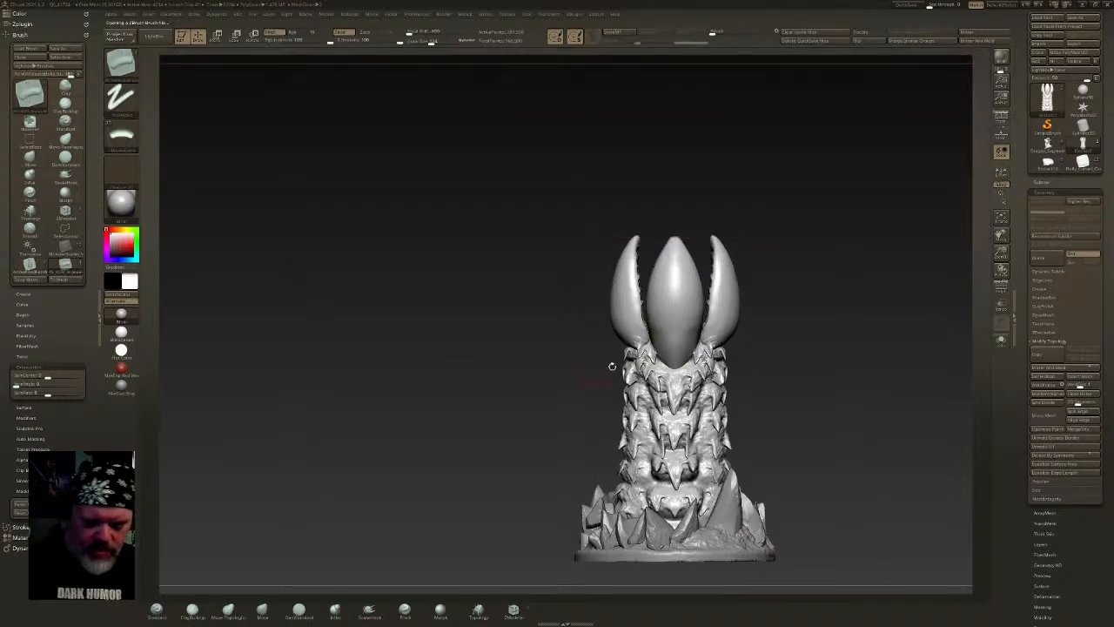
- Stroke columns of overlapping belly scales from base to tip over the first pair of horns
alt+right_drag(765, 425, 653, 318)
alt+right_drag(683, 276, 648, 345)
drag(651, 327, 663, 214)
key(ctrl+z)
mouse_move(740, 303)
right_down()
mouse_move(692, 319)
mouse_move(688, 299)
mouse_move(640, 348)
right_up()
drag(634, 366, 621, 166)
mouse_move(639, 217)
right_down()
mouse_move(666, 228)
mouse_move(651, 291)
right_up()
drag(645, 364, 653, 183)
right_drag(652, 184, 664, 357)
drag(667, 334, 674, 211)
right_drag(669, 235, 646, 394)
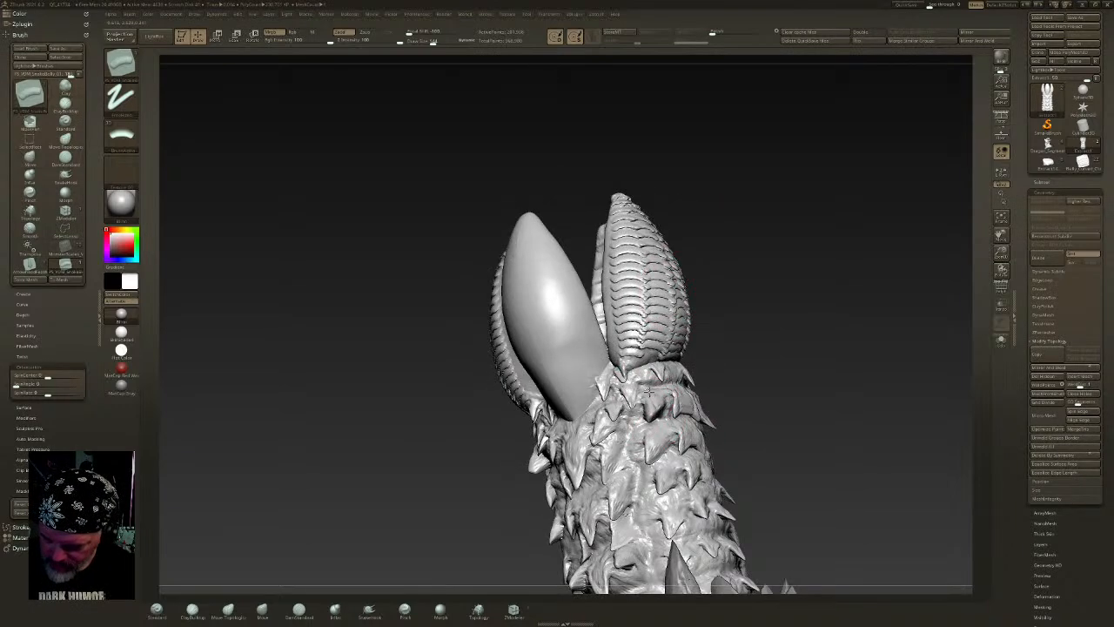
- Cover the adjoining smooth horn with side-by-side columns of belly scales running from its base to its tip
right_drag(645, 317, 615, 369)
drag(614, 352, 575, 174)
right_drag(585, 287, 593, 374)
mouse_move(581, 420)
mouse_down()
mouse_move(533, 305)
mouse_move(514, 208)
mouse_up()
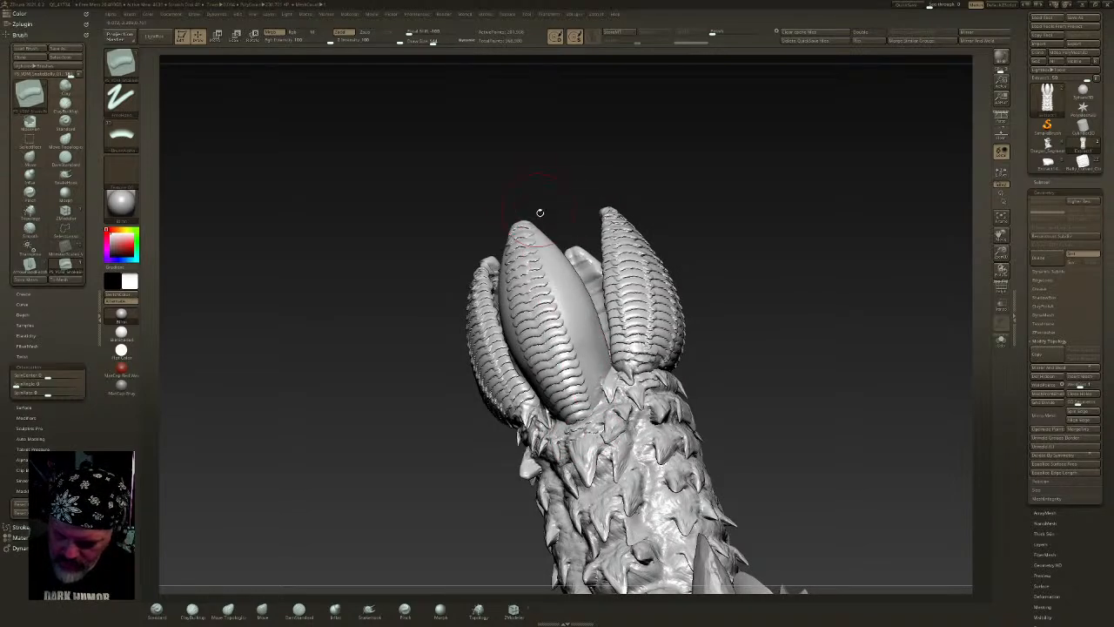
right_drag(532, 206, 562, 244)
drag(605, 405, 552, 199)
right_drag(552, 169, 595, 202)
drag(621, 406, 544, 199)
drag(607, 360, 559, 187)
- Stroke belly scales along the horns' remaining faces and undo the last misplaced stroke
mouse_move(563, 178)
right_down()
mouse_move(754, 303)
mouse_move(721, 313)
right_up()
drag(679, 262, 655, 164)
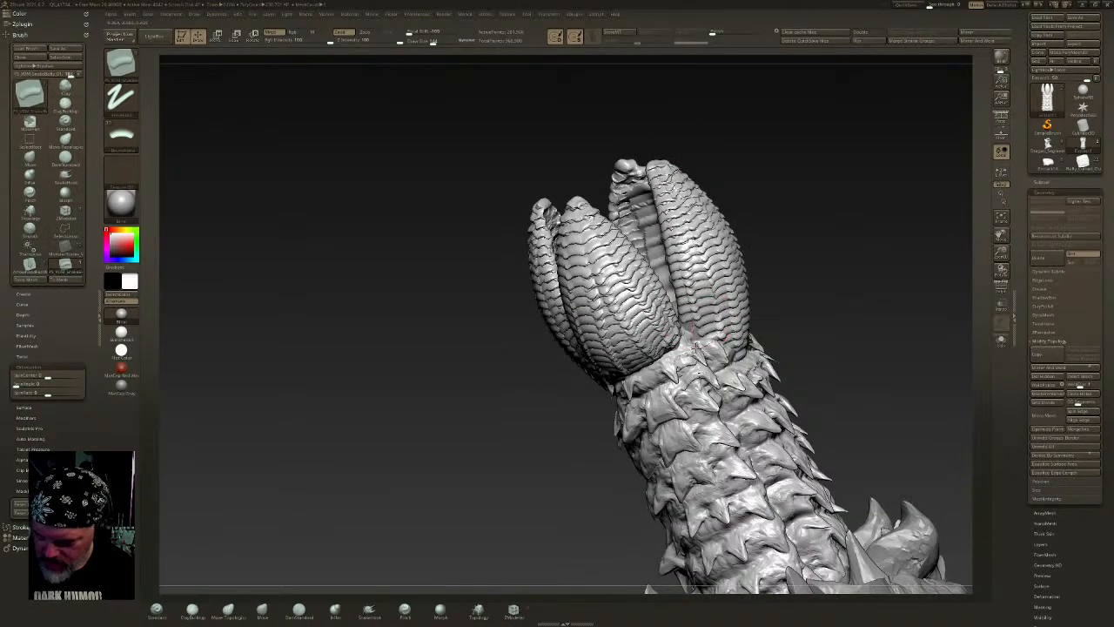
mouse_move(721, 373)
right_down()
mouse_move(734, 348)
mouse_move(758, 348)
mouse_move(763, 320)
mouse_move(787, 373)
mouse_move(693, 383)
right_up()
drag(691, 363, 681, 187)
mouse_move(683, 278)
right_down()
mouse_move(692, 313)
mouse_move(729, 352)
mouse_move(762, 348)
right_up()
key(ctrl+z)
- Reduce the brush size and run belly scales along the smooth channel between the neck's spike columns
click(427, 43)
right_drag(648, 283, 691, 274)
mouse_move(690, 276)
shift+mouse_down()
mouse_move(683, 254)
mouse_move(688, 295)
mouse_move(721, 296)
shift+mouse_up()
right_drag(721, 296, 683, 292)
mouse_move(696, 291)
shift+mouse_down()
mouse_move(703, 489)
mouse_move(698, 448)
shift+mouse_up()
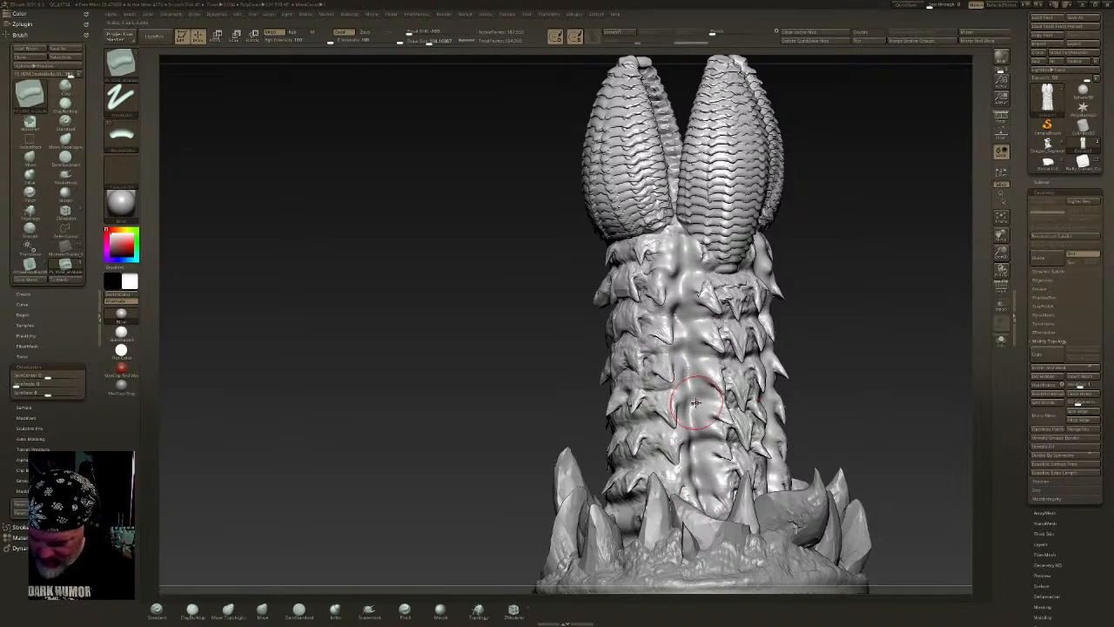
key(s)
drag(701, 418, 707, 418)
mouse_move(716, 506)
mouse_down()
mouse_move(695, 382)
mouse_move(697, 233)
mouse_up()
mouse_move(745, 267)
right_down()
mouse_move(786, 294)
mouse_move(758, 292)
mouse_move(796, 304)
mouse_move(735, 361)
mouse_move(788, 340)
mouse_move(782, 394)
mouse_move(856, 359)
mouse_move(838, 374)
mouse_move(771, 320)
mouse_move(740, 334)
mouse_move(754, 298)
right_up()
- Adjust the horn's base slightly down over the neck with an enlarged Move brush, checking the symmetry settings
click(263, 612)
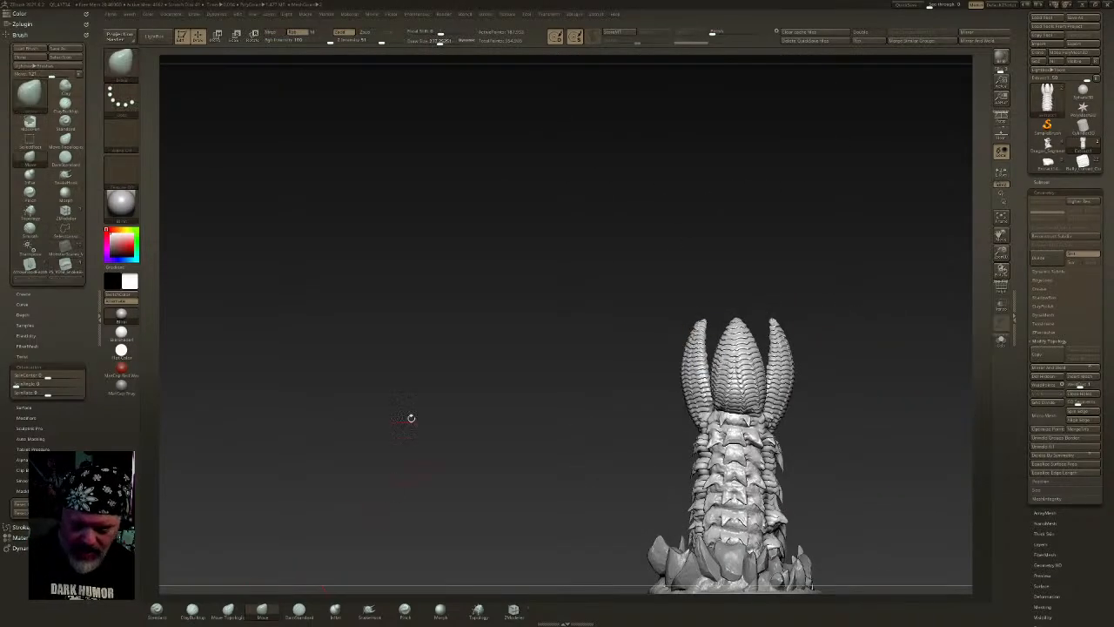
alt+right_drag(403, 459, 364, 241)
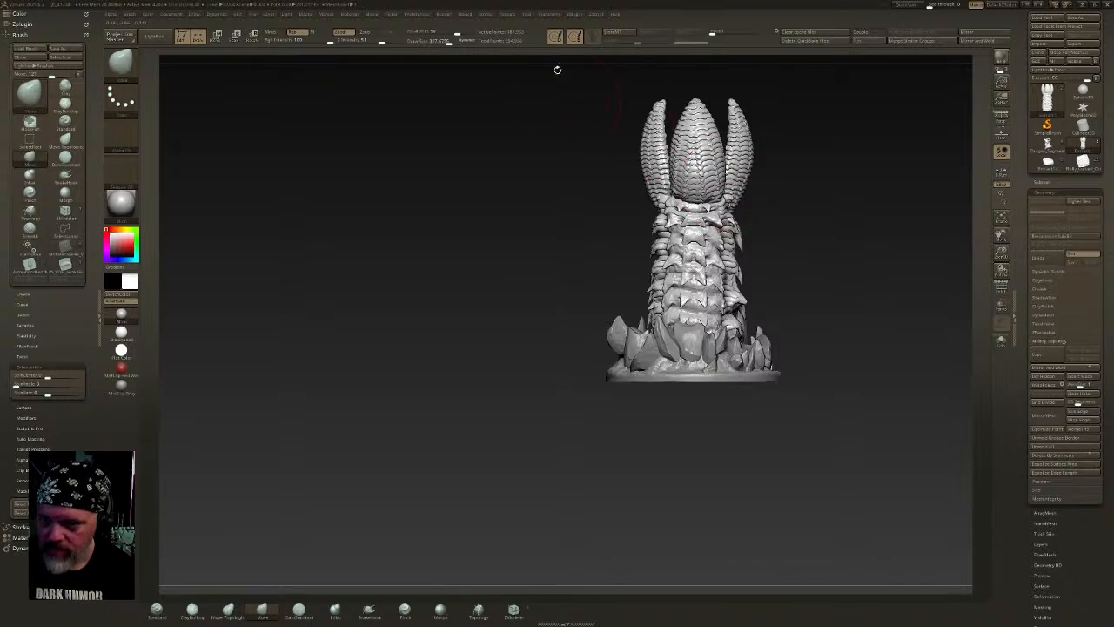
click(554, 15)
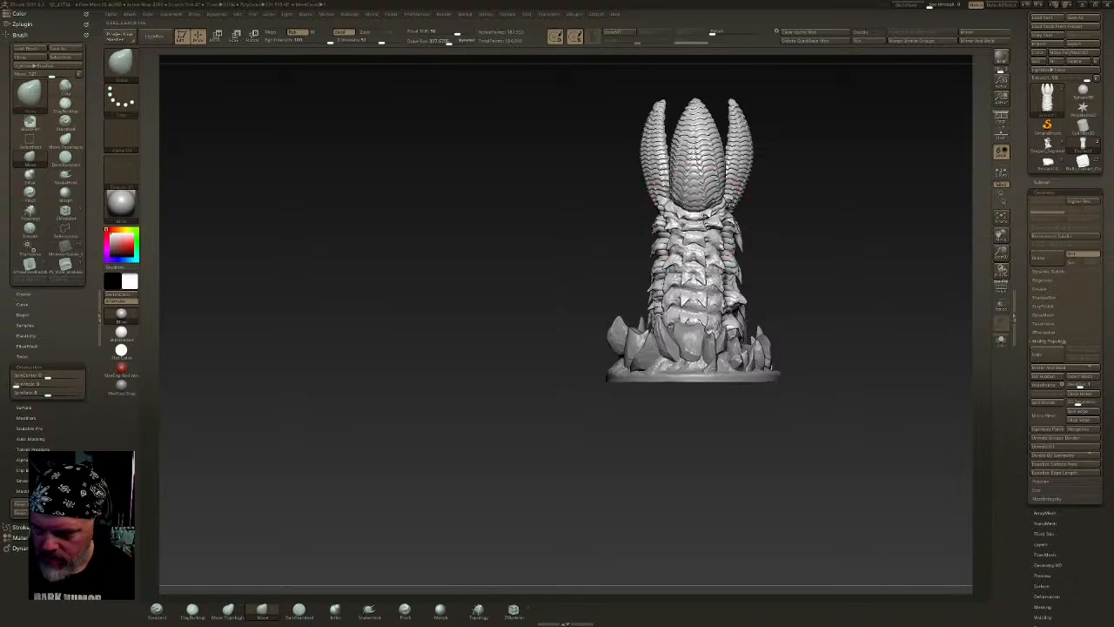
right_drag(699, 222, 692, 195)
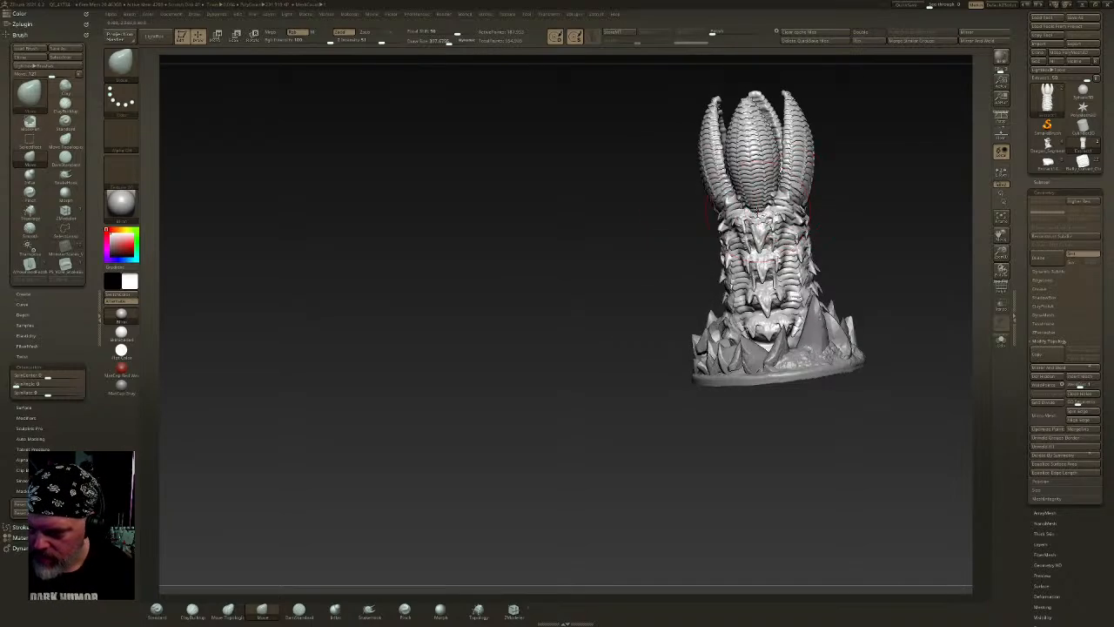
mouse_move(766, 209)
right_down()
mouse_move(841, 187)
mouse_move(778, 266)
mouse_move(841, 264)
right_up()
mouse_move(766, 326)
right_down()
mouse_move(758, 367)
mouse_move(743, 369)
mouse_move(802, 256)
mouse_move(806, 287)
right_up()
right_drag(806, 287, 845, 236)
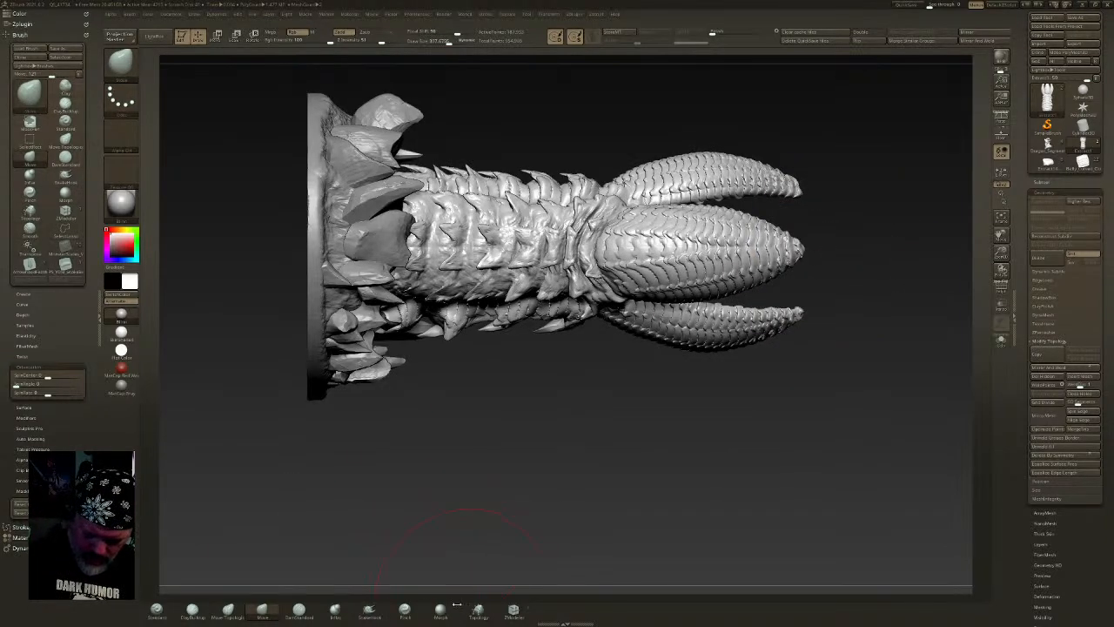
- Check the symmetry settings, turn on Sculptris Pro and pinch the horn tips with a resized Pinch brush, undoing the first stroke
click(512, 15)
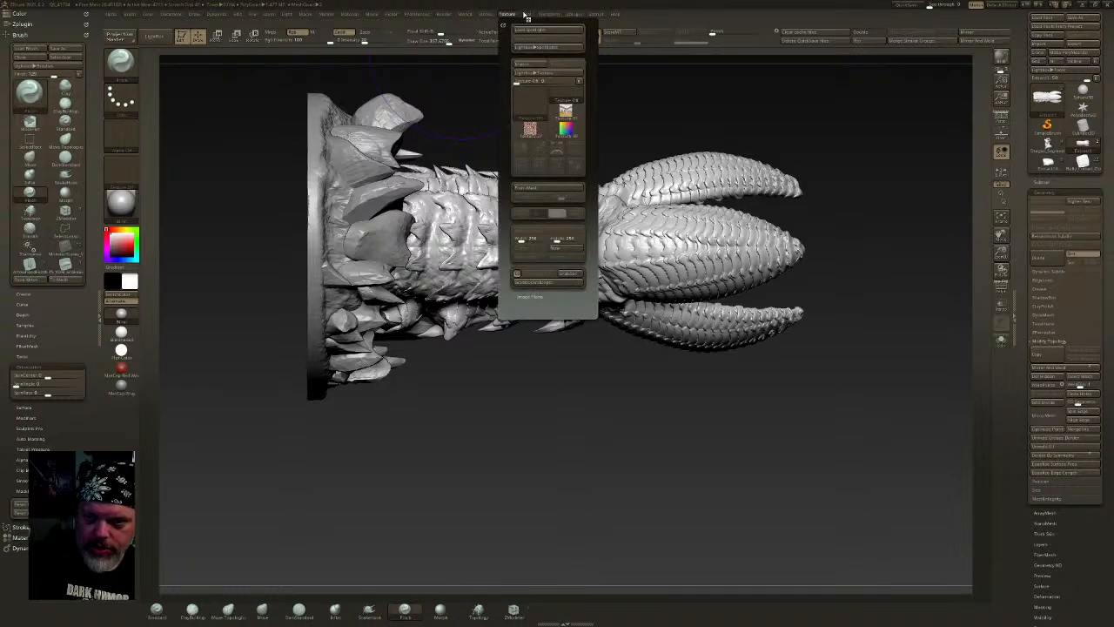
click(542, 15)
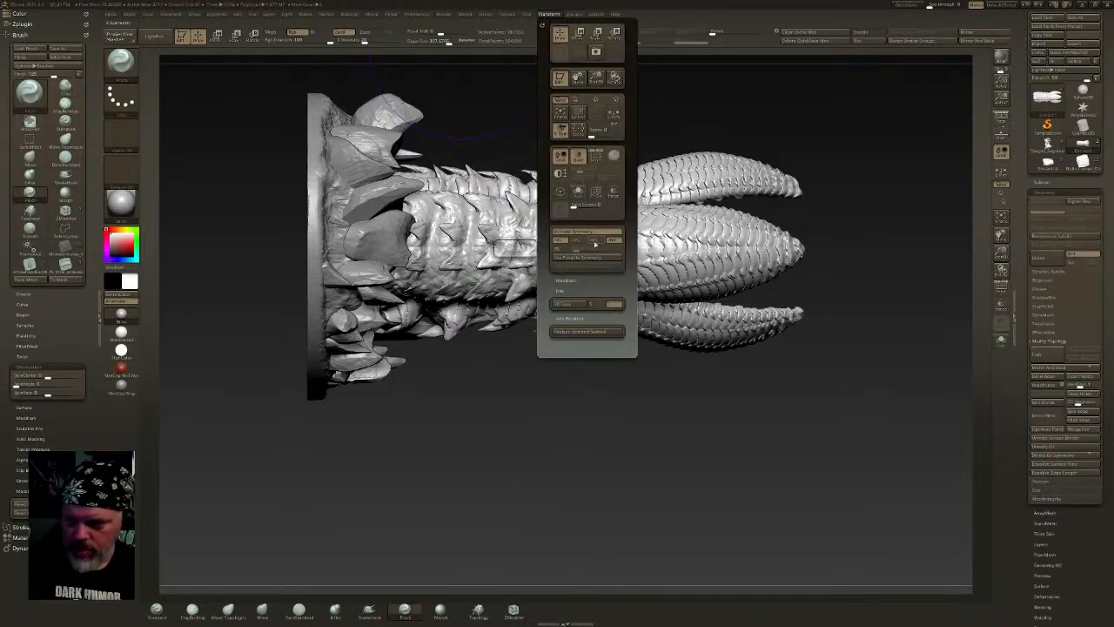
click(433, 42)
mouse_move(858, 245)
mouse_down()
mouse_move(826, 245)
mouse_move(824, 294)
mouse_move(841, 234)
mouse_move(758, 183)
mouse_move(761, 217)
mouse_move(800, 233)
mouse_move(796, 243)
mouse_up()
key(ctrl+z)
click(593, 36)
drag(796, 300, 790, 287)
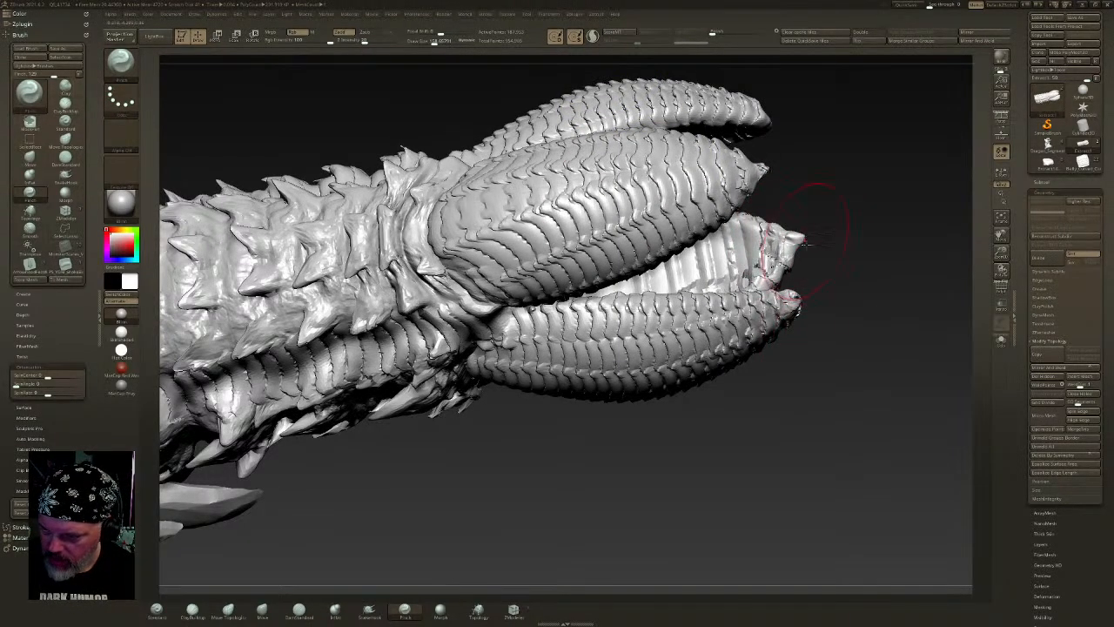
- Pinch the horn tips from several sides with a smaller brush and smooth their rough ends into clean points
drag(836, 324, 810, 261)
mouse_move(794, 216)
mouse_down()
mouse_move(811, 208)
mouse_move(794, 219)
mouse_move(841, 312)
mouse_move(830, 332)
mouse_move(837, 325)
mouse_up()
click(427, 41)
shift+drag(826, 188, 806, 227)
mouse_move(797, 276)
mouse_down()
mouse_move(770, 140)
mouse_move(787, 175)
mouse_up()
drag(817, 171, 833, 277)
shift+drag(801, 148, 806, 162)
- Smooth the ridges on the inner faces of the horns just below their tips
drag(858, 233, 860, 105)
right_drag(860, 104, 864, 94)
mouse_move(912, 202)
right_down()
mouse_move(903, 284)
mouse_move(874, 271)
mouse_move(874, 252)
mouse_move(754, 351)
mouse_move(768, 316)
right_up()
mouse_move(767, 276)
right_down()
mouse_move(774, 296)
mouse_move(789, 208)
right_up()
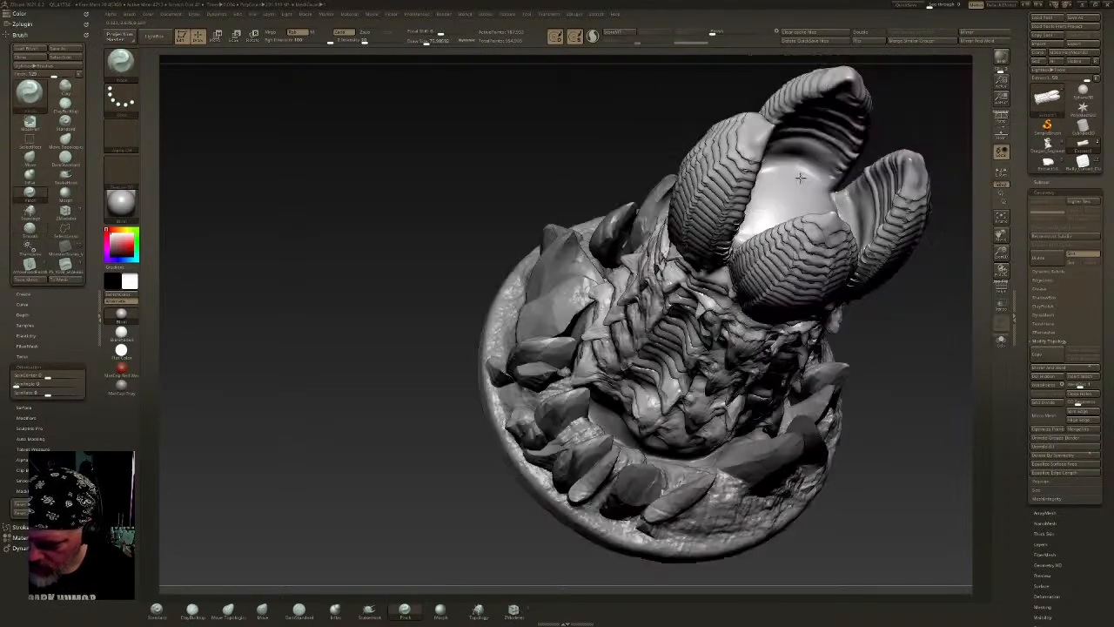
right_drag(801, 177, 766, 299)
shift+drag(841, 179, 807, 150)
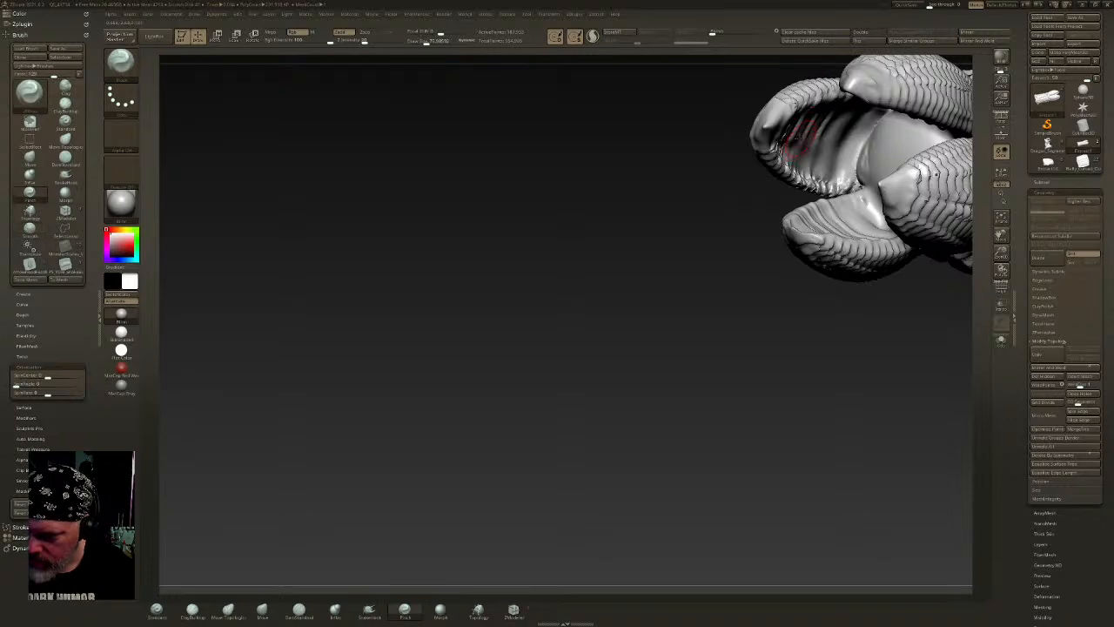
right_drag(801, 144, 784, 146)
mouse_move(779, 143)
shift+mouse_down()
mouse_move(760, 142)
mouse_move(786, 140)
shift+mouse_up()
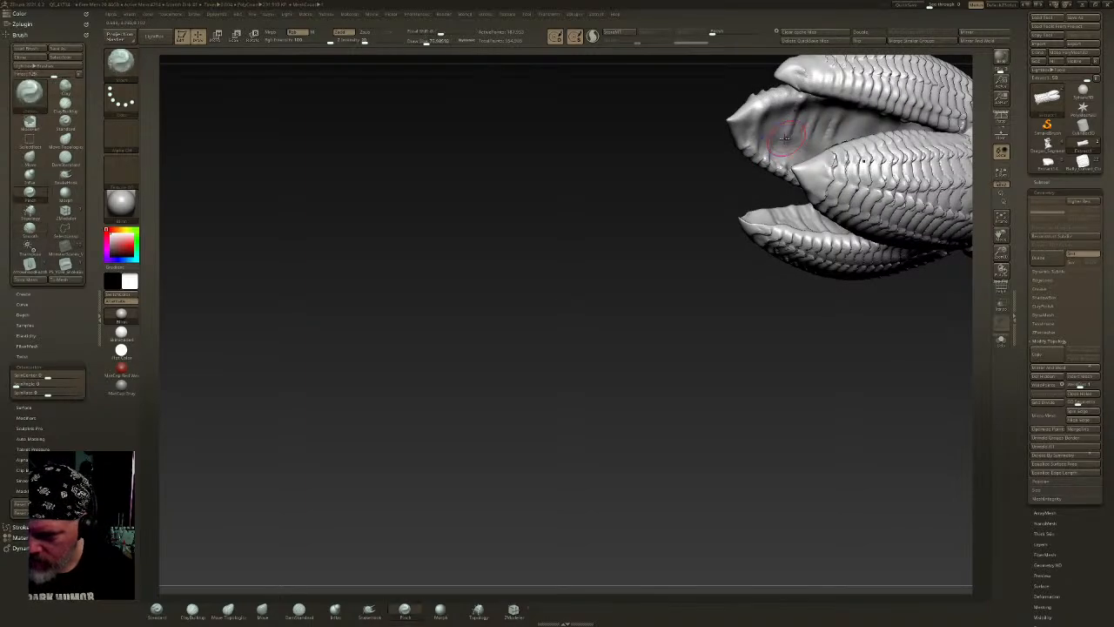
right_drag(791, 139, 817, 163)
mouse_move(810, 106)
right_down()
mouse_move(812, 122)
mouse_move(791, 120)
mouse_move(757, 258)
right_up()
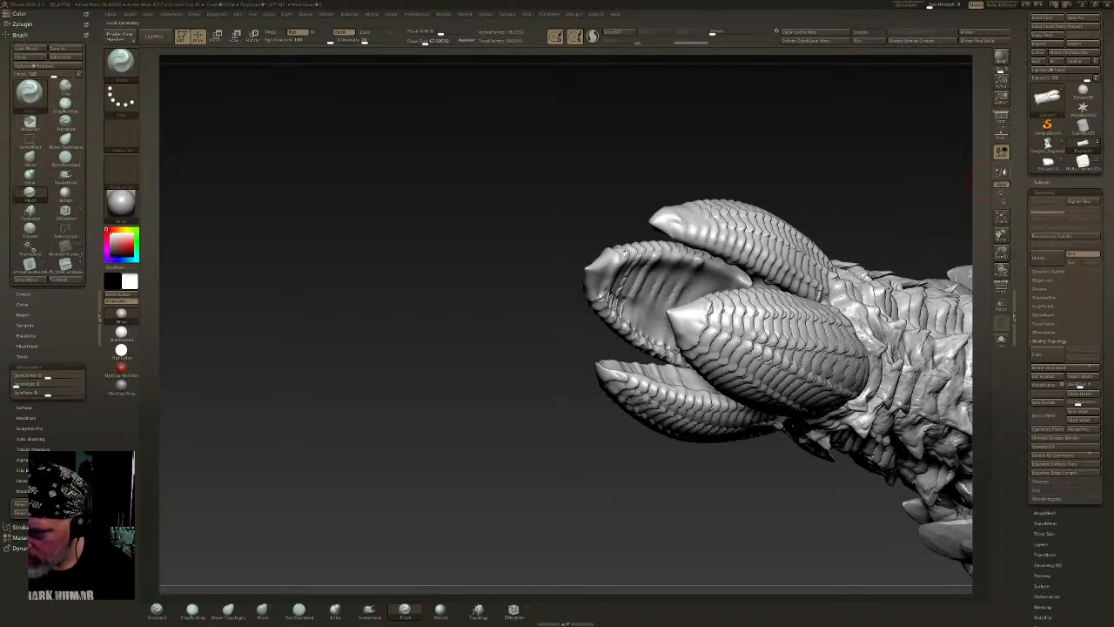
shift+drag(651, 263, 610, 290)
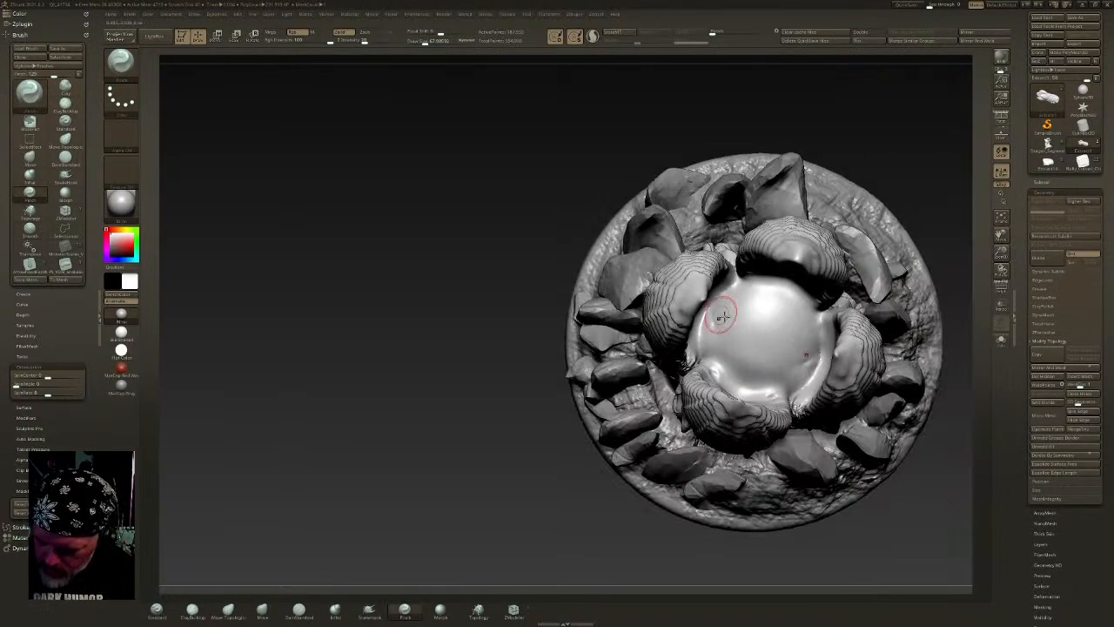
- Hollow a round recess into the smooth dome between the horns with a small ClayBuildup brush and smooth its rim
right_drag(722, 318, 568, 320)
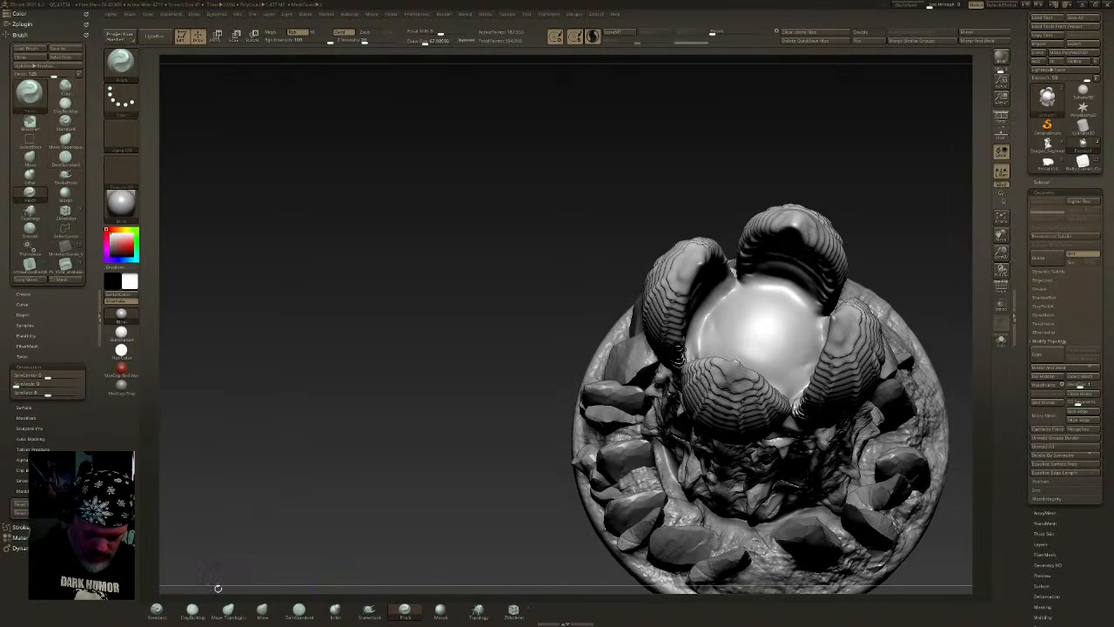
click(192, 609)
drag(426, 43, 430, 42)
mouse_move(770, 279)
right_down()
mouse_move(776, 337)
mouse_move(772, 327)
right_up()
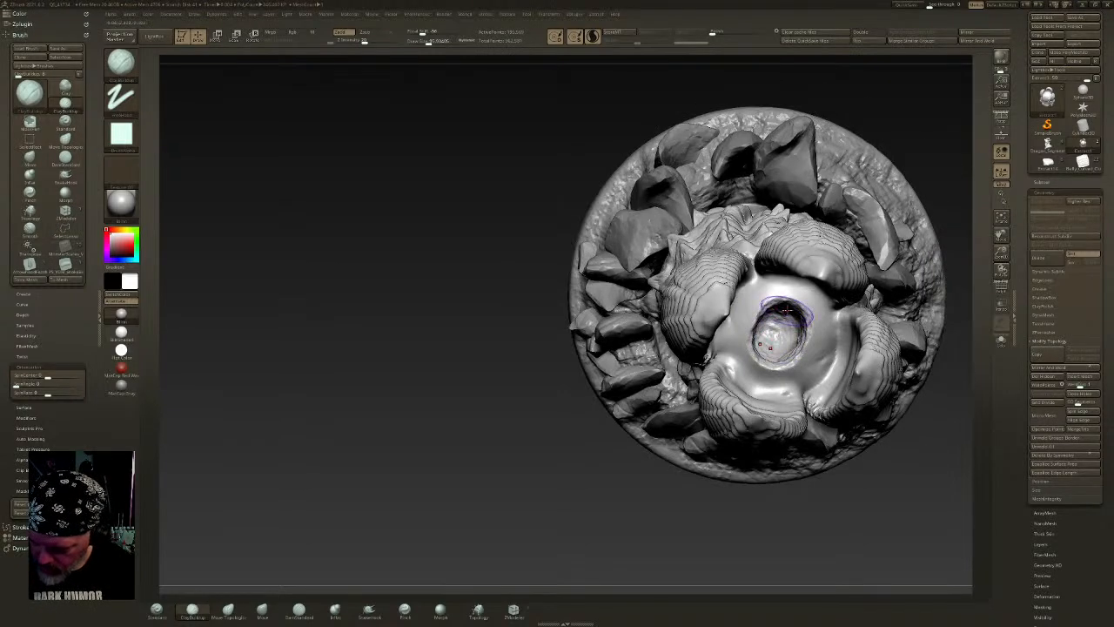
drag(808, 308, 822, 365)
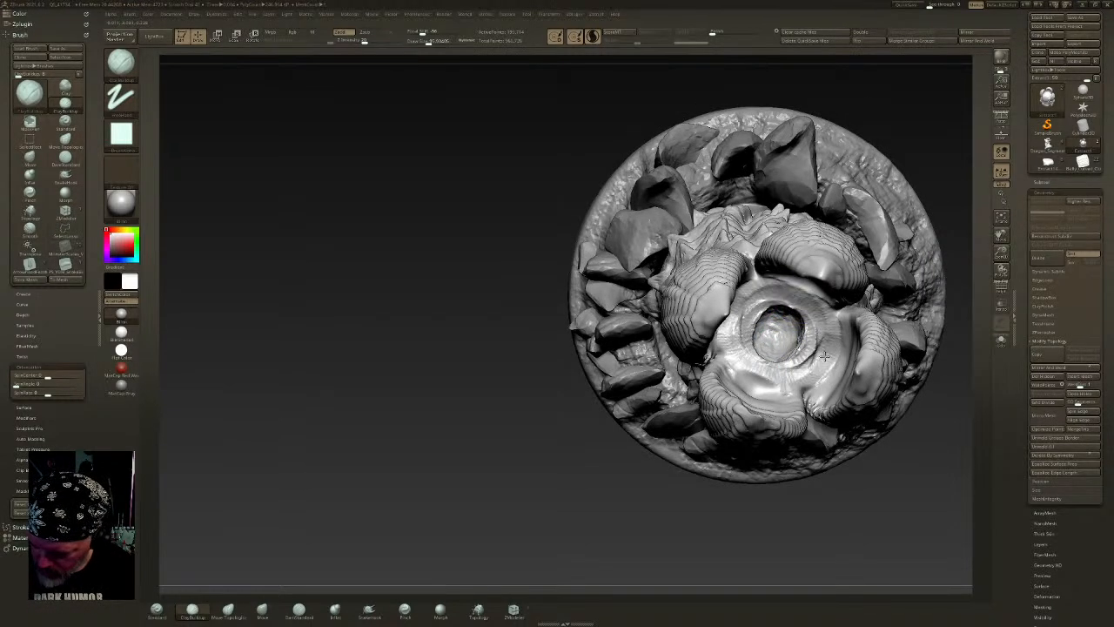
right_drag(800, 300, 807, 304)
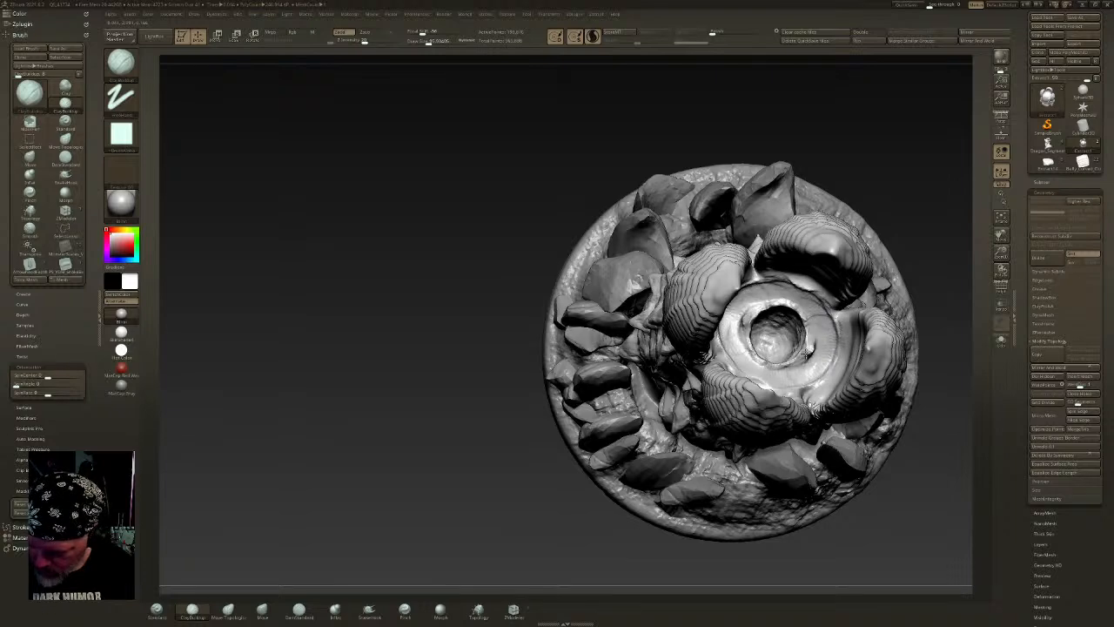
key(shift)
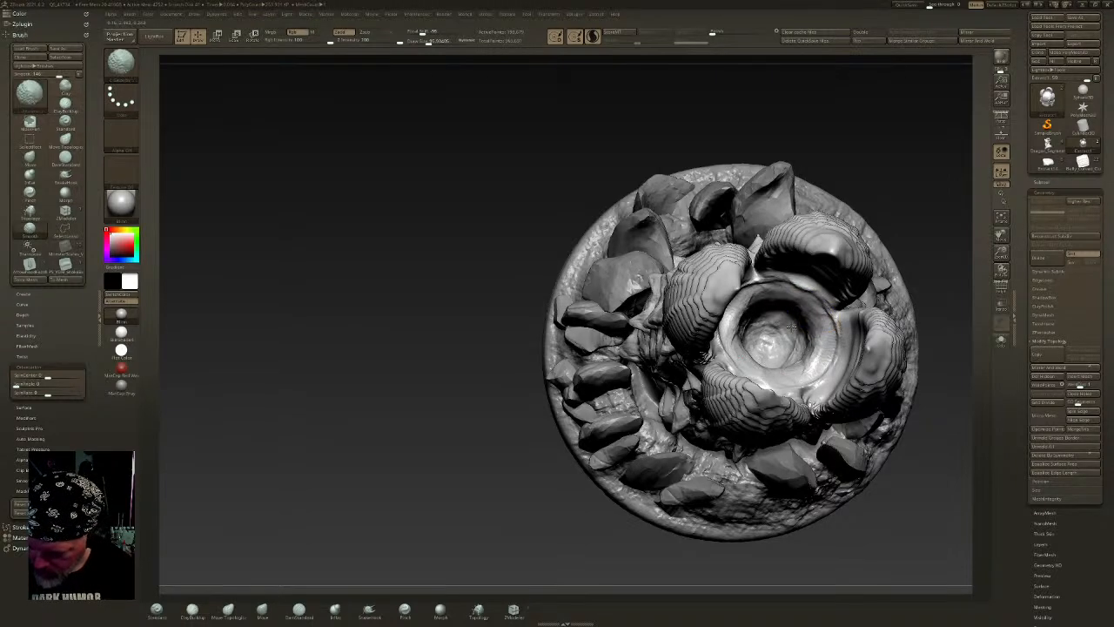
- Build clay ridges around the central recess toward the horns' inner bases and smooth them with a reduced brush
mouse_move(785, 324)
right_down()
mouse_move(766, 288)
mouse_move(779, 331)
mouse_move(774, 311)
mouse_move(763, 315)
right_up()
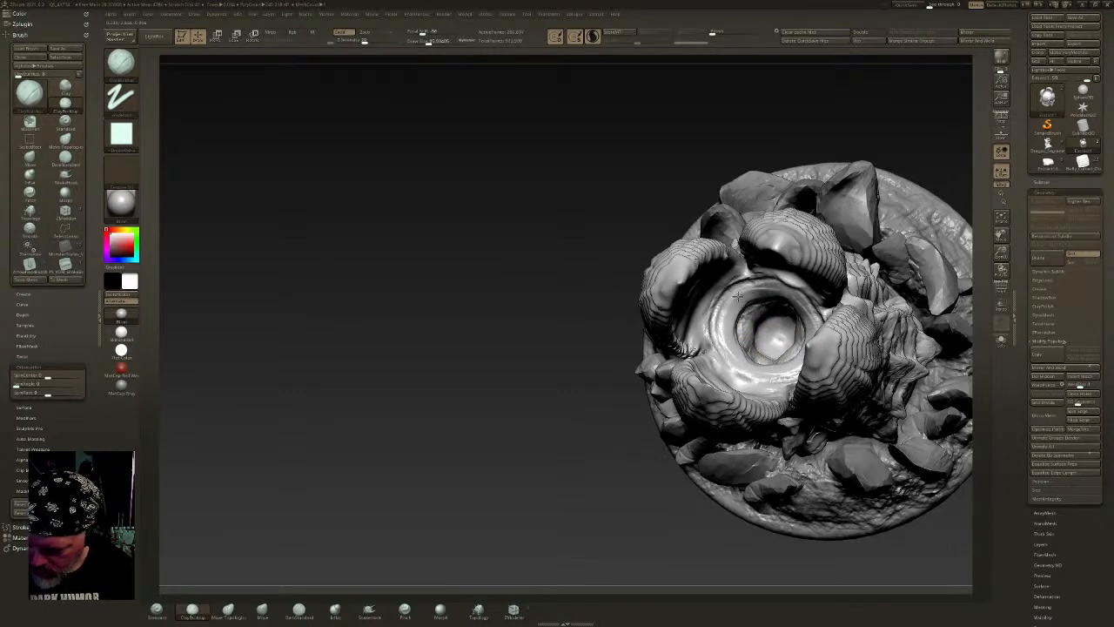
right_drag(744, 289, 743, 284)
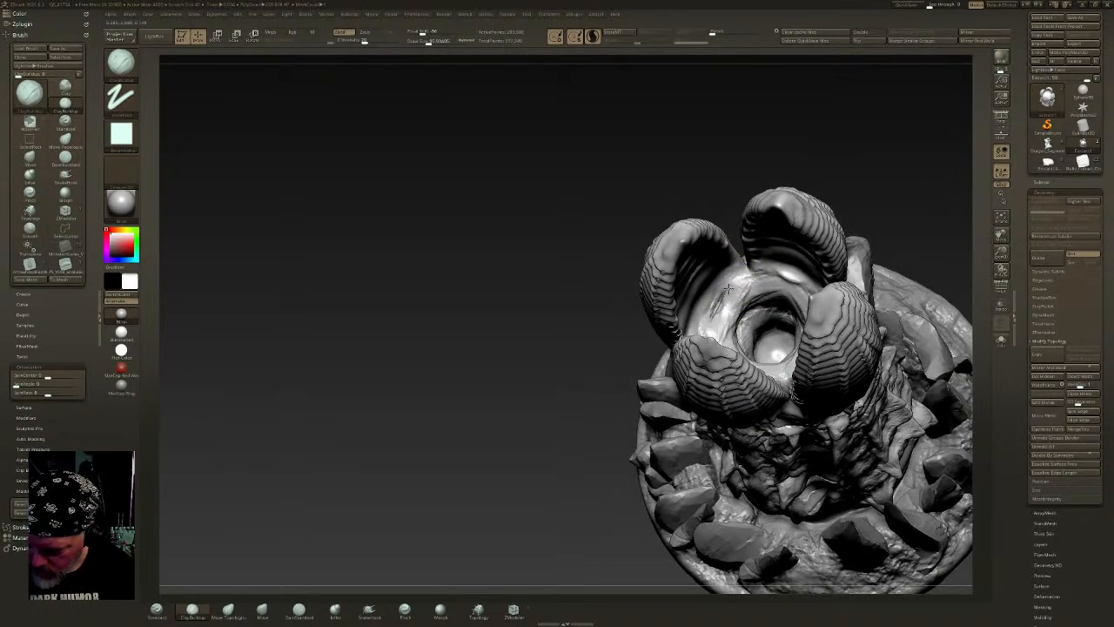
right_drag(774, 270, 754, 334)
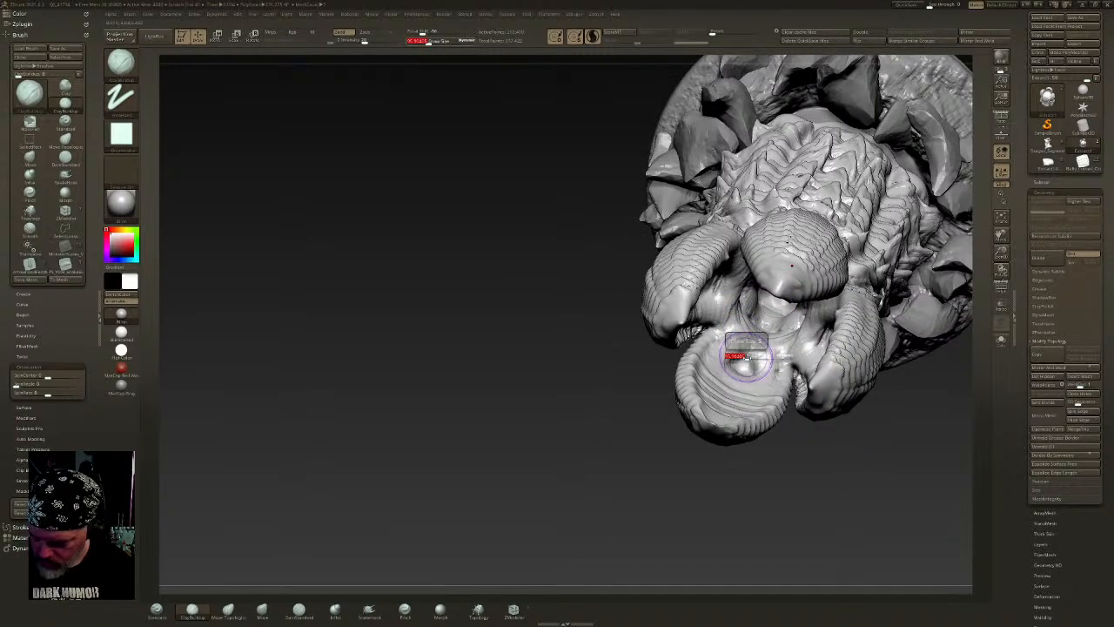
mouse_move(737, 356)
right_down()
mouse_move(754, 329)
mouse_move(733, 338)
mouse_move(756, 348)
mouse_move(734, 345)
right_up()
mouse_move(702, 365)
mouse_down()
mouse_move(757, 357)
mouse_move(706, 404)
mouse_move(721, 375)
mouse_up()
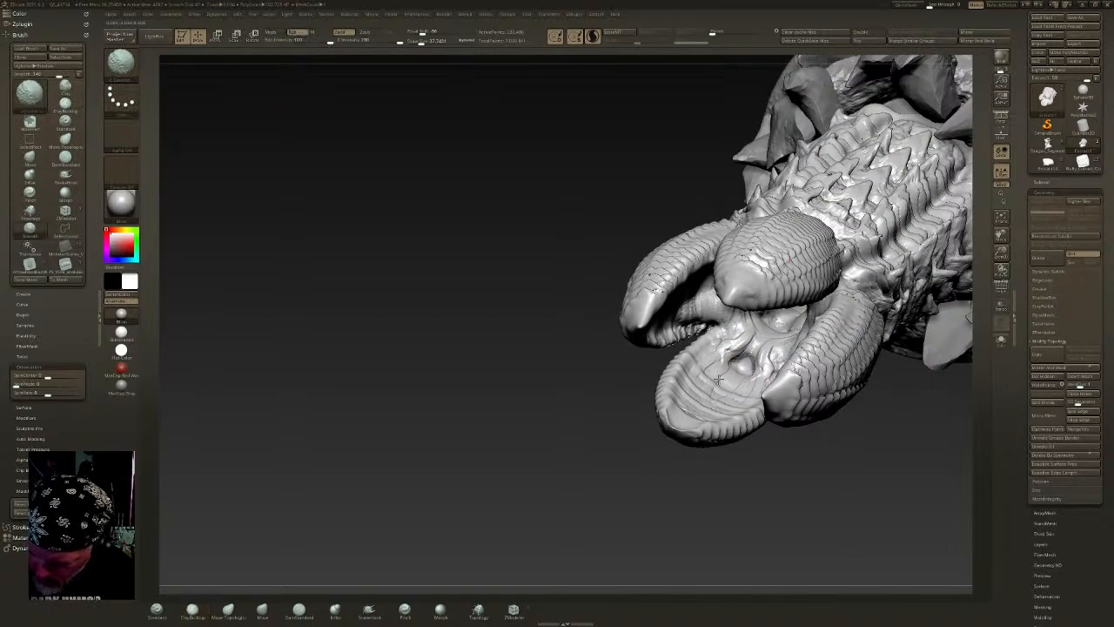
- Add lumpy, fleshy forms to the horns' concave inner bases with ClayBuildup and smooth them into the inner walls
right_drag(746, 326, 731, 305)
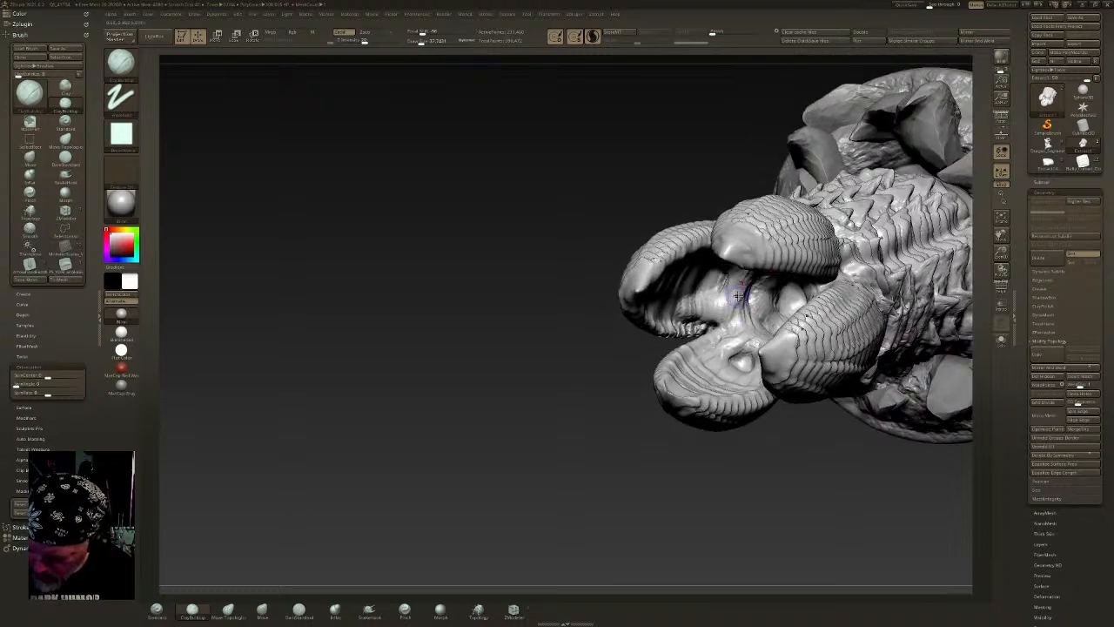
mouse_move(681, 290)
mouse_down()
mouse_move(710, 312)
mouse_move(683, 304)
mouse_up()
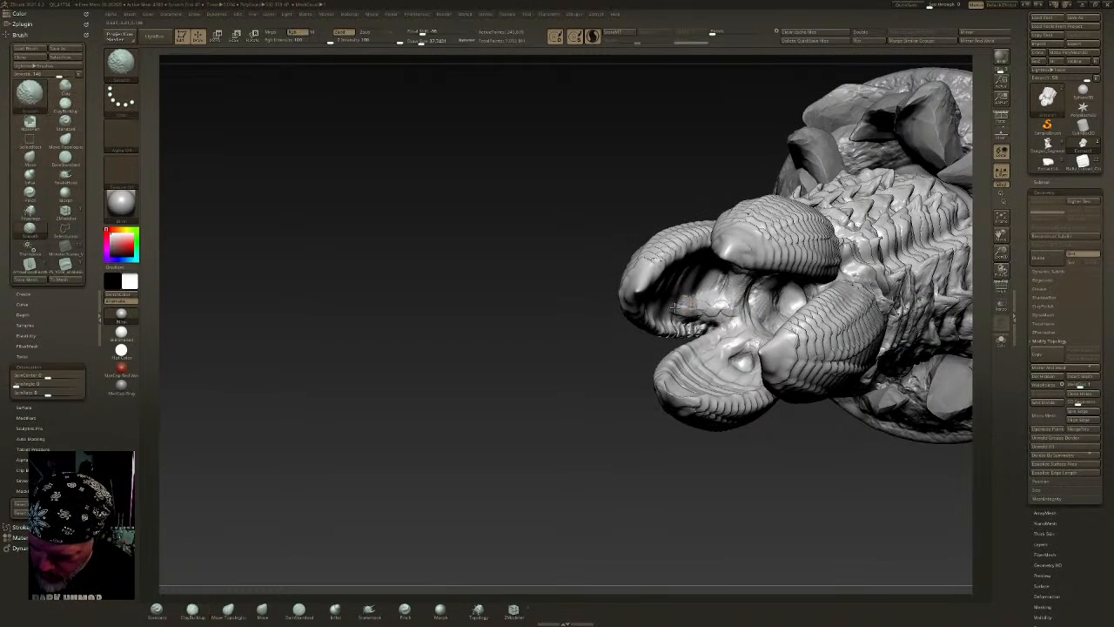
right_drag(727, 311, 727, 277)
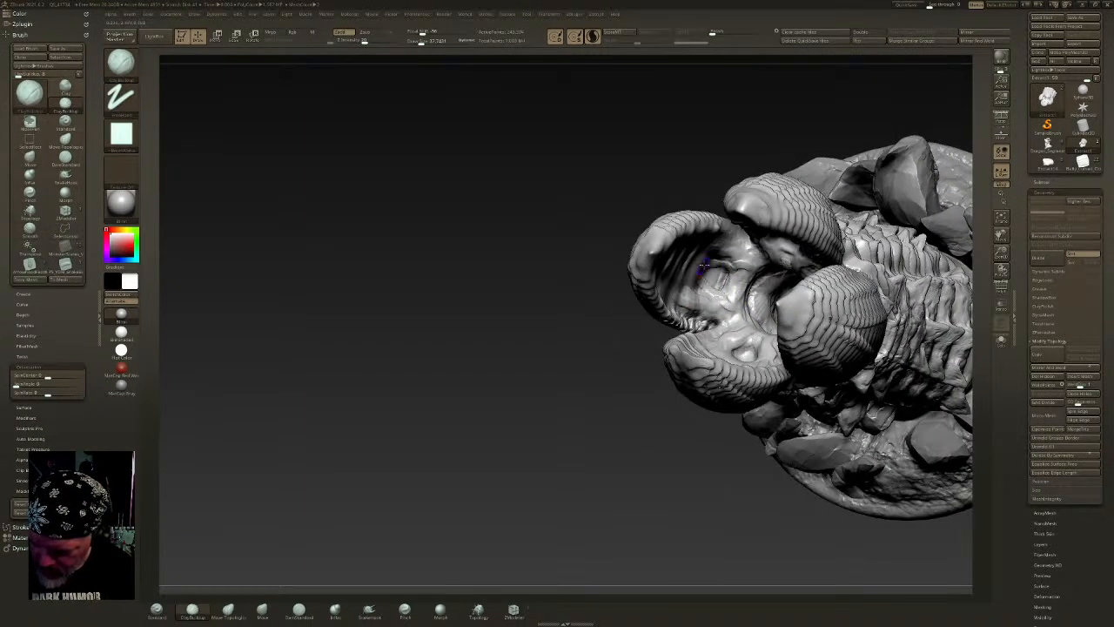
key(shift)
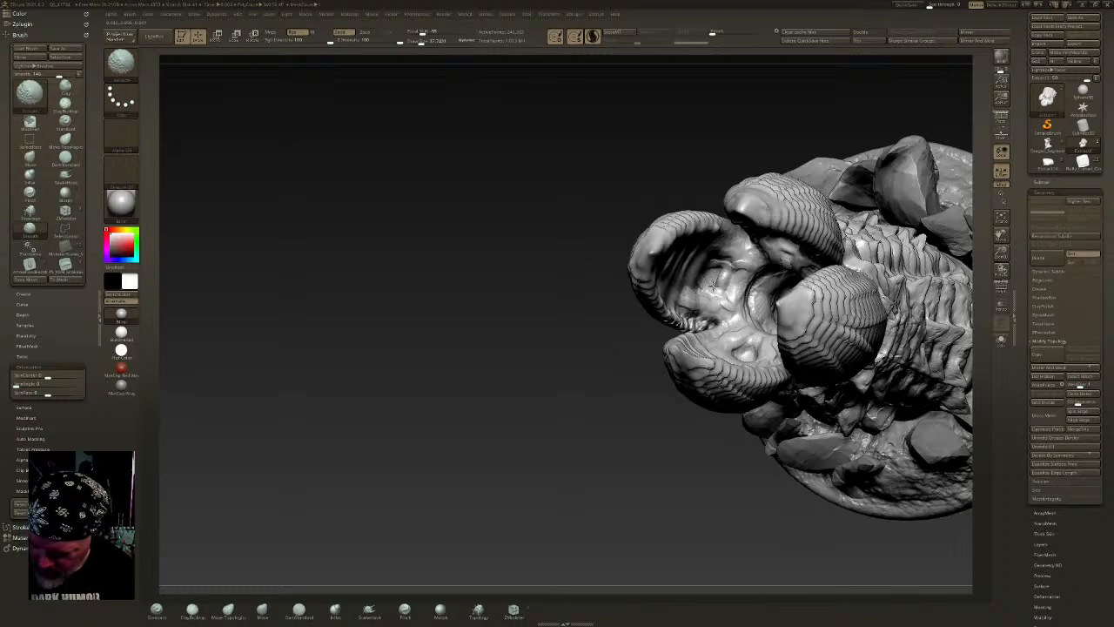
mouse_move(720, 277)
mouse_down()
mouse_move(733, 267)
mouse_move(707, 286)
mouse_move(690, 252)
mouse_up()
mouse_move(690, 252)
right_down()
mouse_move(775, 256)
mouse_move(749, 257)
mouse_move(739, 280)
right_up()
key(shift)
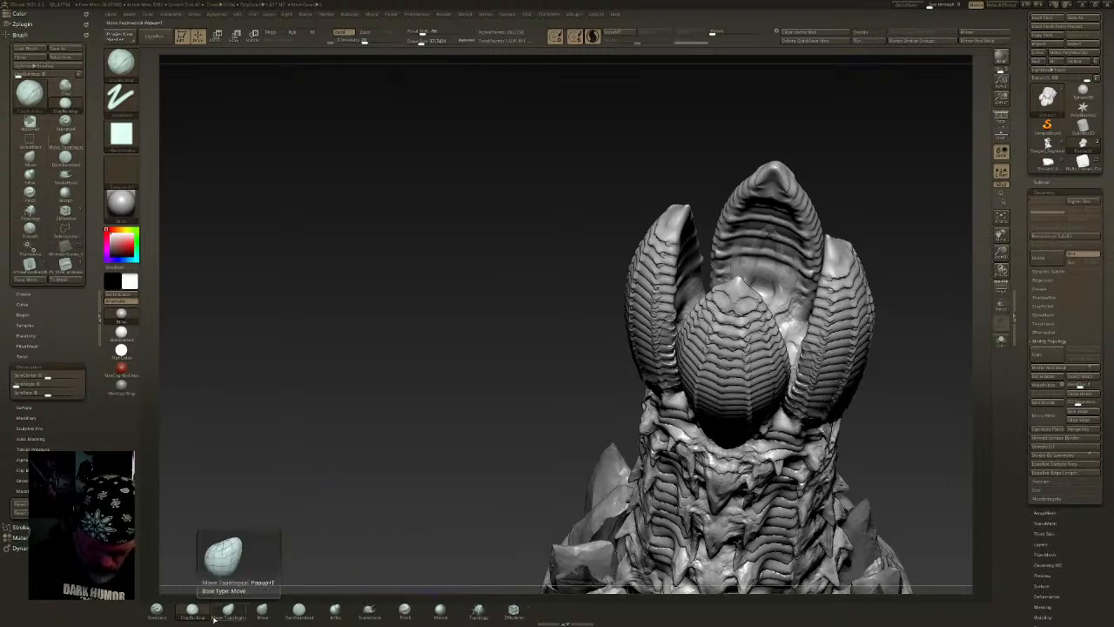
- Draw thin branching veins up the horns' inner faces with the Standard brush at a very small draw size
click(158, 608)
drag(441, 33, 422, 42)
click(420, 42)
mouse_move(759, 263)
right_down()
mouse_move(740, 274)
mouse_move(747, 289)
mouse_move(780, 289)
mouse_move(761, 228)
mouse_move(777, 298)
right_up()
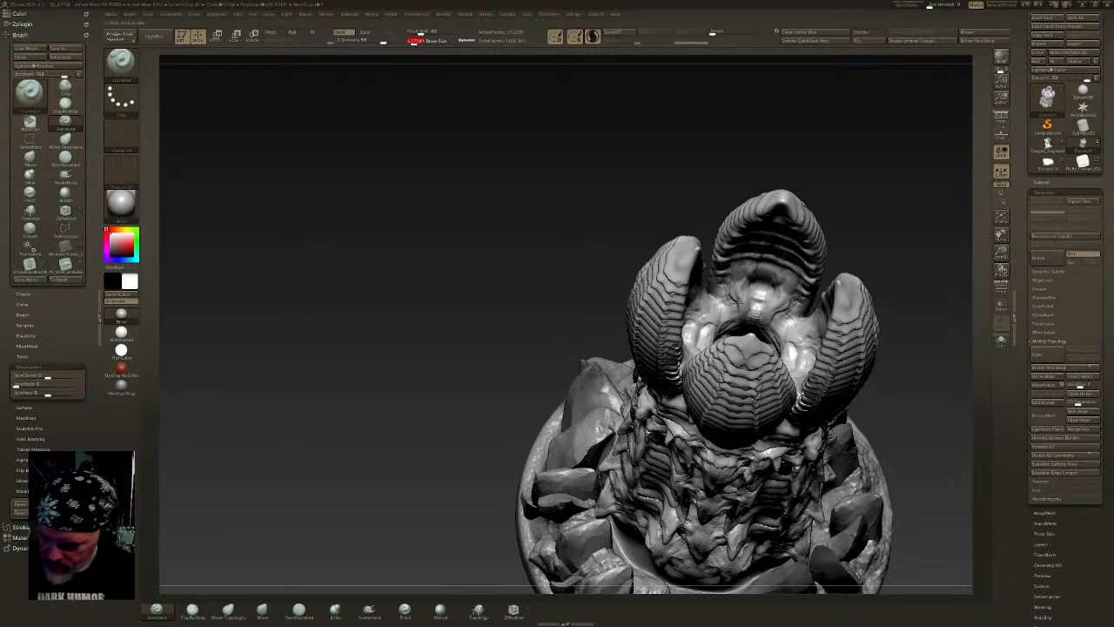
right_drag(729, 306, 743, 314)
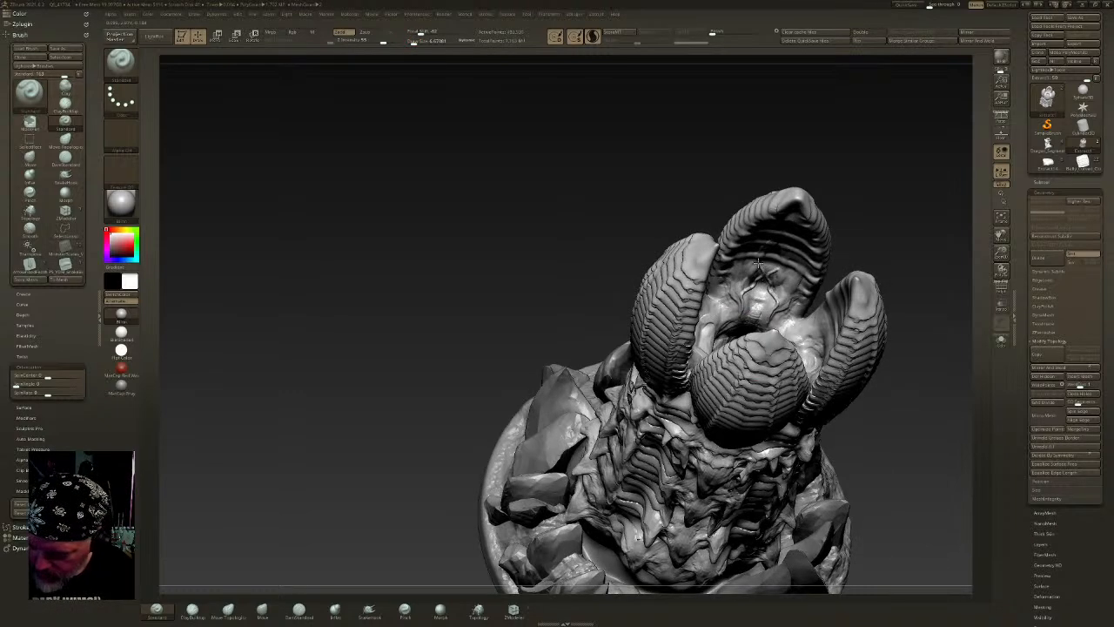
right_drag(771, 277, 767, 275)
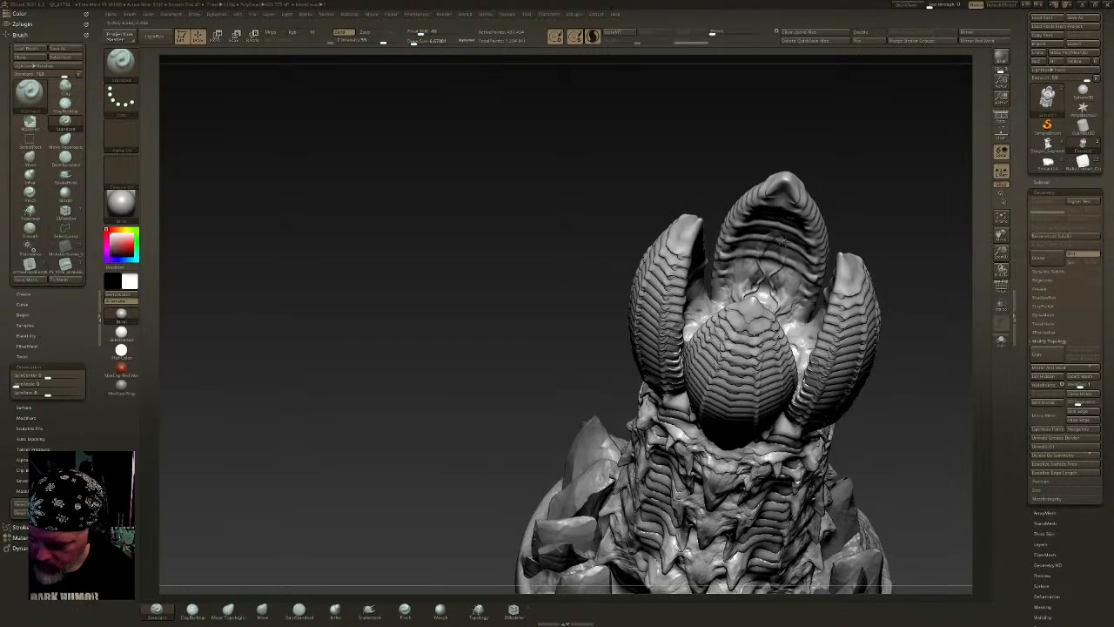
mouse_move(776, 225)
right_down()
mouse_move(740, 288)
mouse_move(716, 300)
mouse_move(701, 292)
mouse_move(718, 319)
mouse_move(691, 295)
mouse_move(697, 315)
mouse_move(679, 299)
right_up()
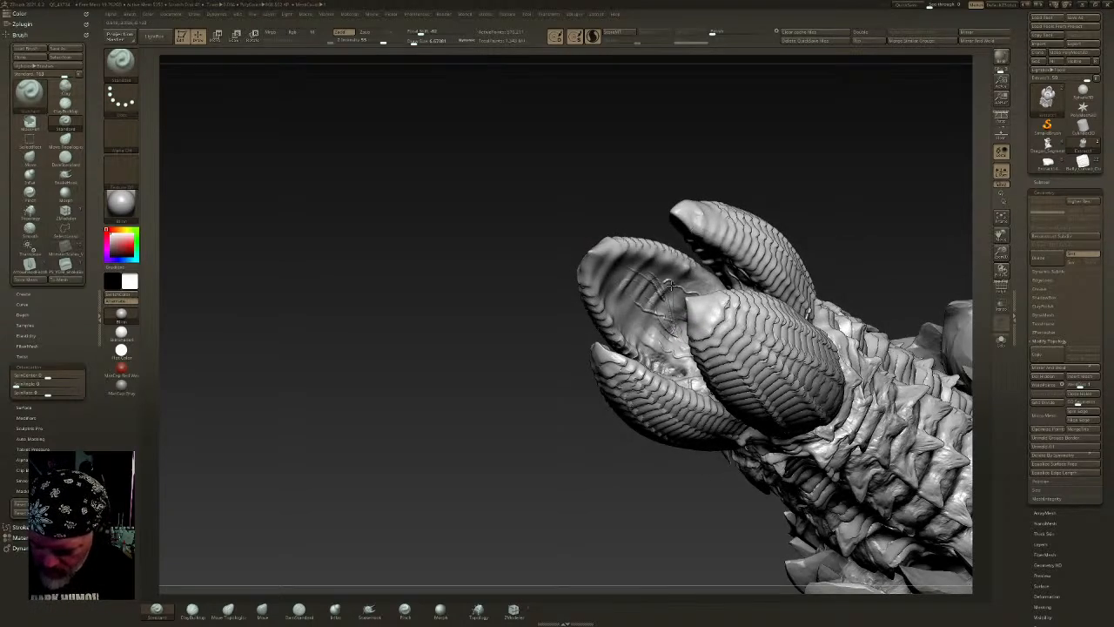
- Extend the thin veins across the remaining horns' inner bases around the central bulb
mouse_move(626, 316)
right_down()
mouse_move(682, 353)
mouse_move(658, 317)
mouse_move(698, 379)
mouse_move(671, 396)
mouse_move(719, 379)
right_up()
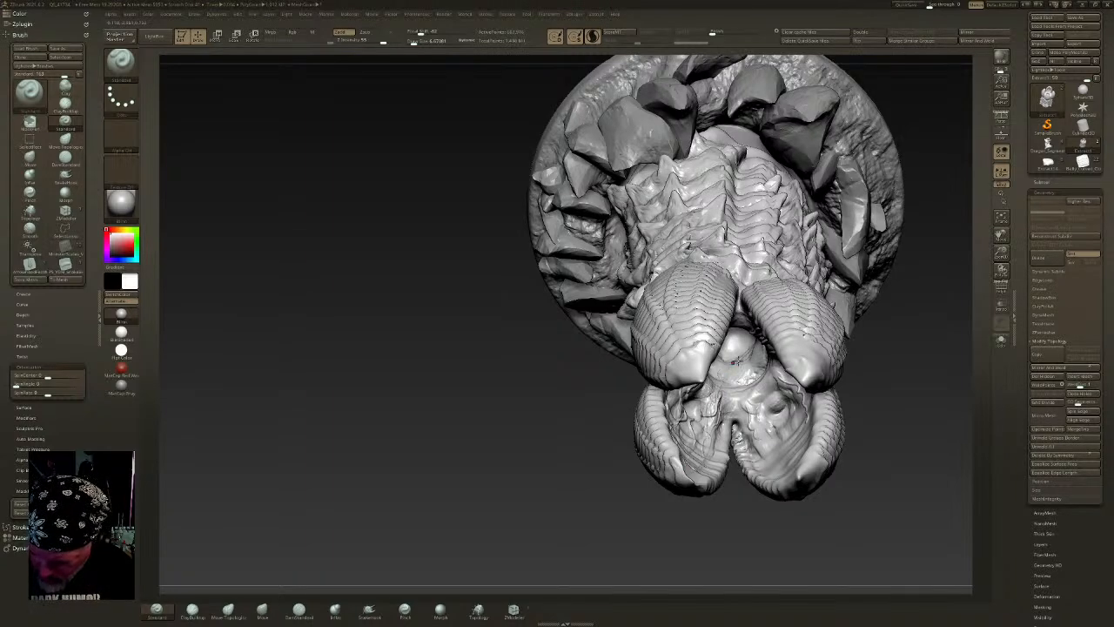
mouse_move(758, 396)
right_down()
mouse_move(740, 374)
mouse_move(758, 374)
right_up()
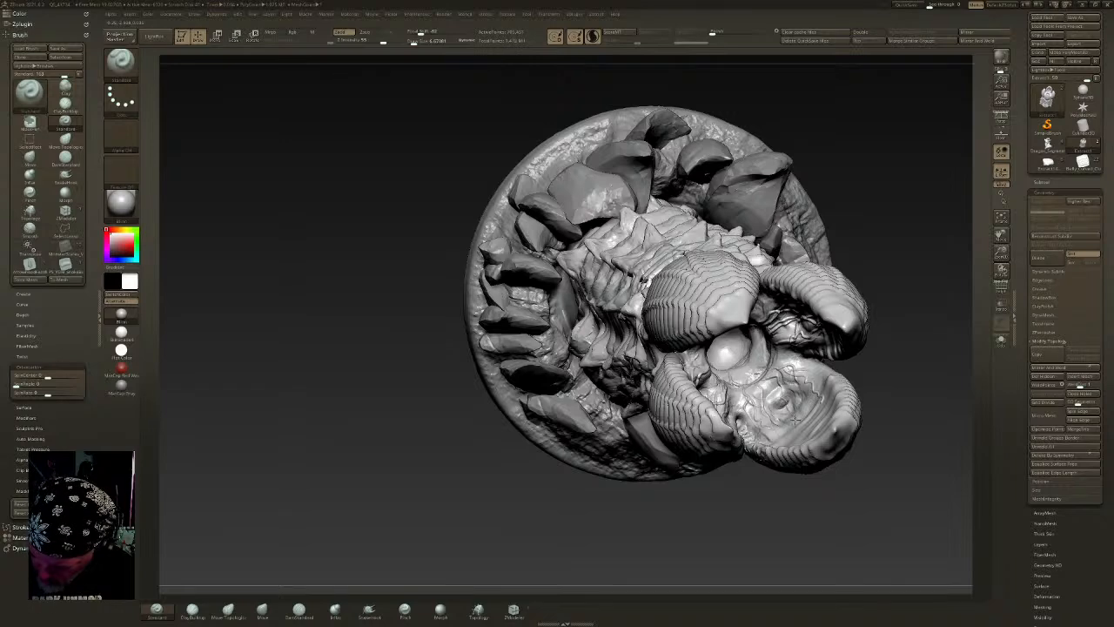
mouse_move(805, 407)
right_down()
mouse_move(773, 360)
mouse_move(797, 335)
mouse_move(832, 348)
mouse_move(848, 301)
right_up()
mouse_move(849, 300)
alt+right_down()
mouse_move(780, 303)
mouse_move(796, 331)
mouse_move(800, 282)
mouse_move(788, 356)
mouse_move(755, 385)
alt+right_up()
mouse_move(799, 333)
right_down()
mouse_move(746, 334)
mouse_move(800, 336)
right_up()
- Enlarge the brush and smooth the scales away from the outer surfaces of the horn tips
click(415, 43)
drag(416, 42, 419, 43)
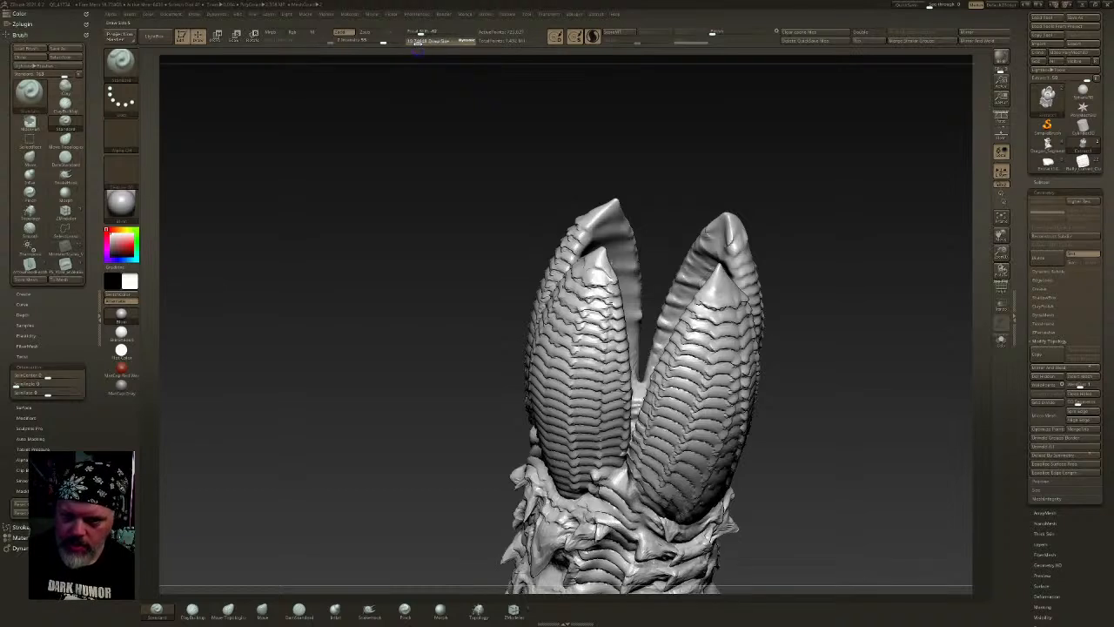
shift+drag(733, 233, 731, 240)
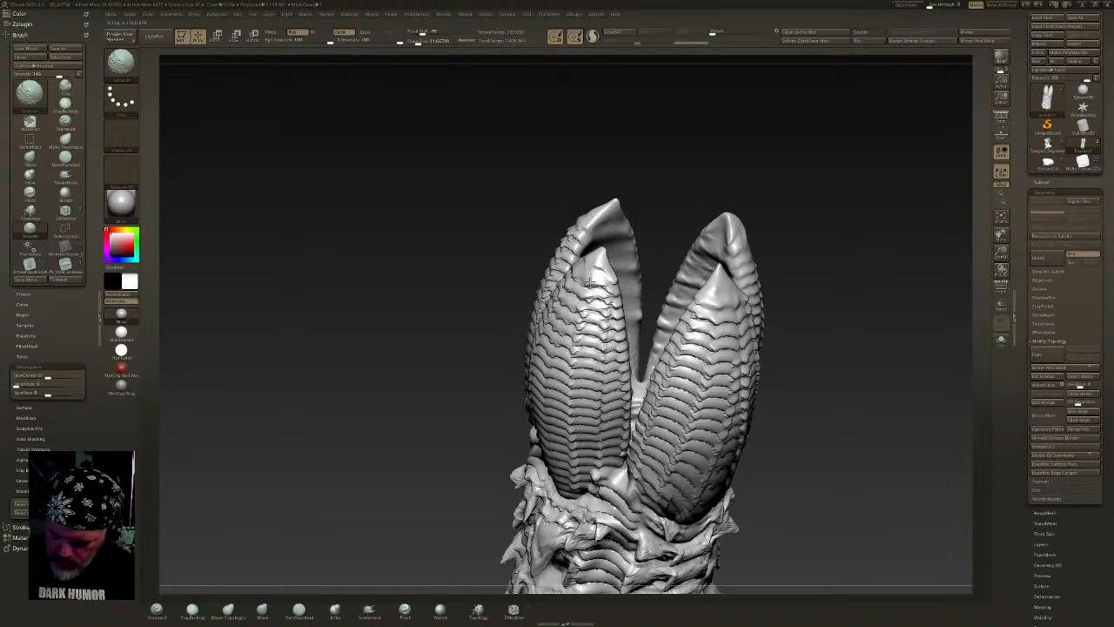
mouse_move(521, 248)
mouse_down()
mouse_move(578, 260)
mouse_move(582, 245)
mouse_move(508, 259)
mouse_move(509, 235)
mouse_move(529, 260)
mouse_up()
drag(697, 204, 765, 208)
mouse_move(655, 216)
shift+mouse_down()
mouse_move(669, 203)
mouse_move(600, 231)
mouse_move(566, 291)
shift+mouse_up()
- Cut creases around the undersides and edges of the smooth horn tips with the DamStandard brush
click(593, 37)
click(299, 611)
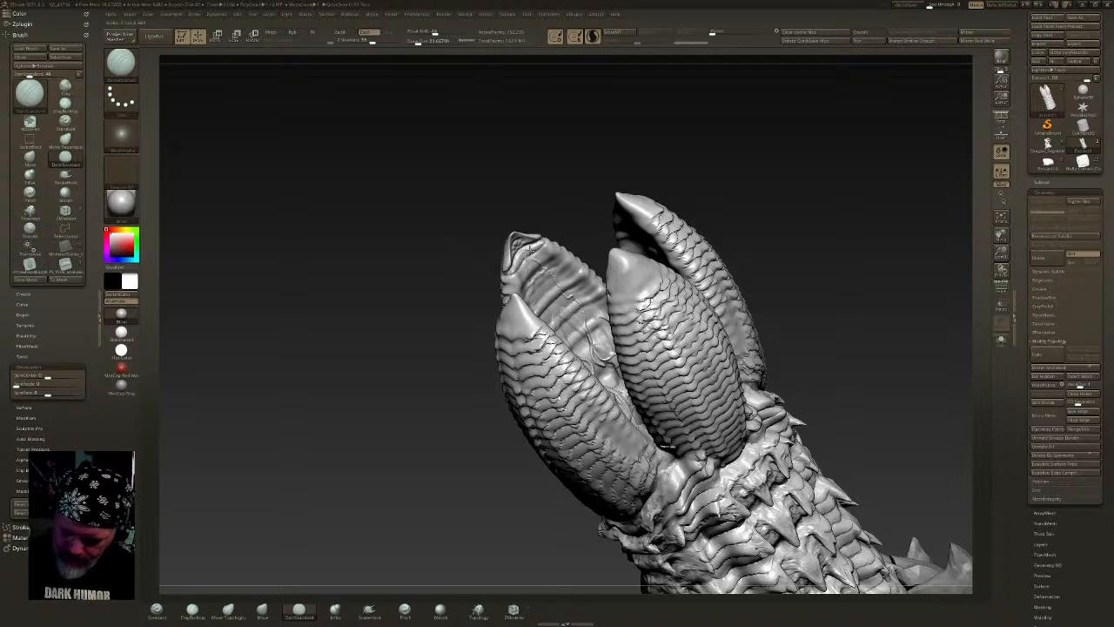
drag(537, 268, 528, 247)
drag(462, 261, 529, 268)
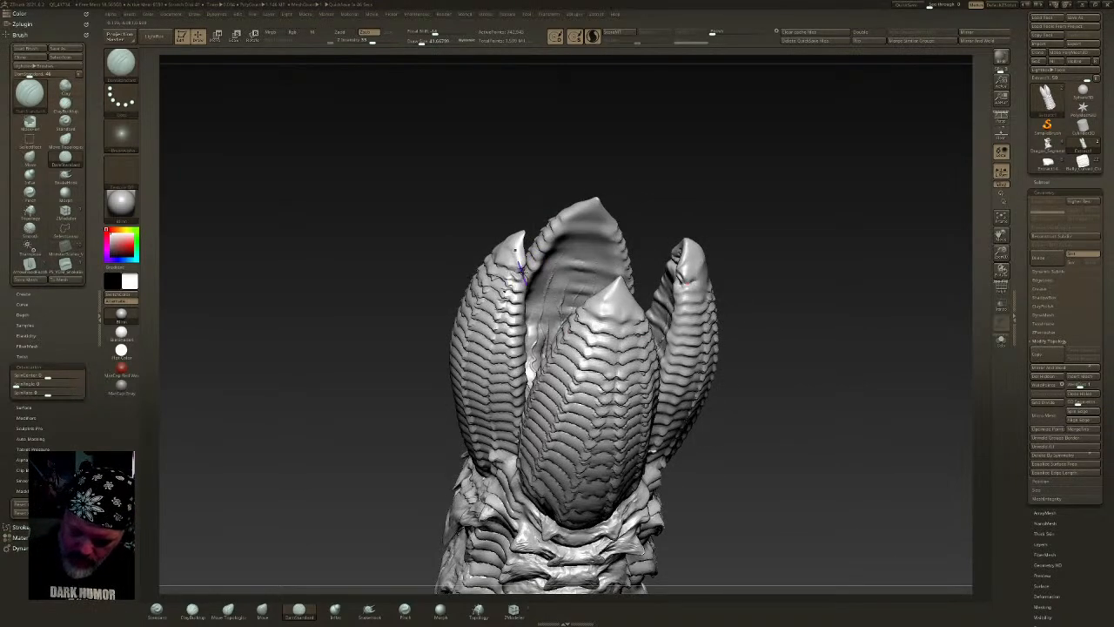
mouse_move(453, 264)
mouse_down()
mouse_move(516, 272)
mouse_move(493, 261)
mouse_move(519, 233)
mouse_up()
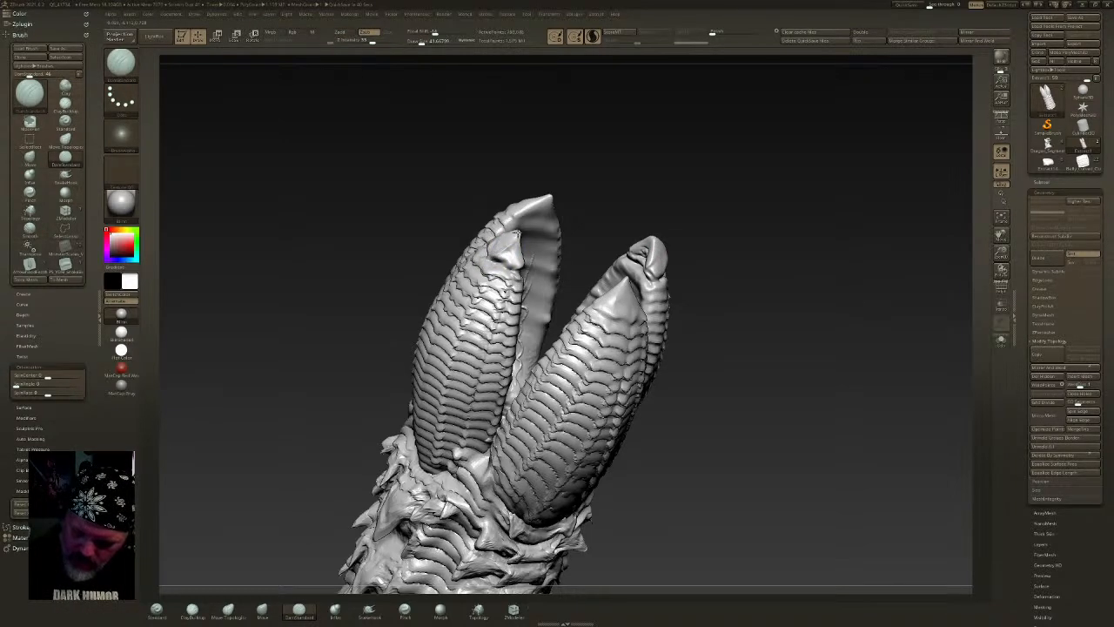
mouse_move(518, 231)
right_down()
mouse_move(562, 233)
mouse_move(514, 231)
right_up()
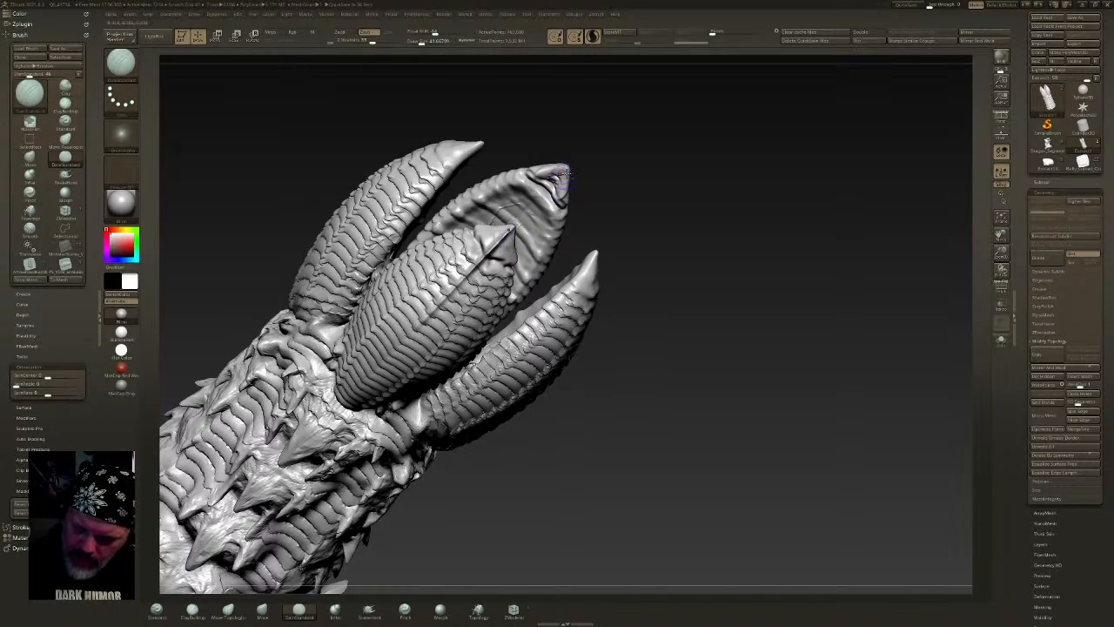
mouse_move(581, 216)
mouse_down()
mouse_move(604, 218)
mouse_move(621, 300)
mouse_up()
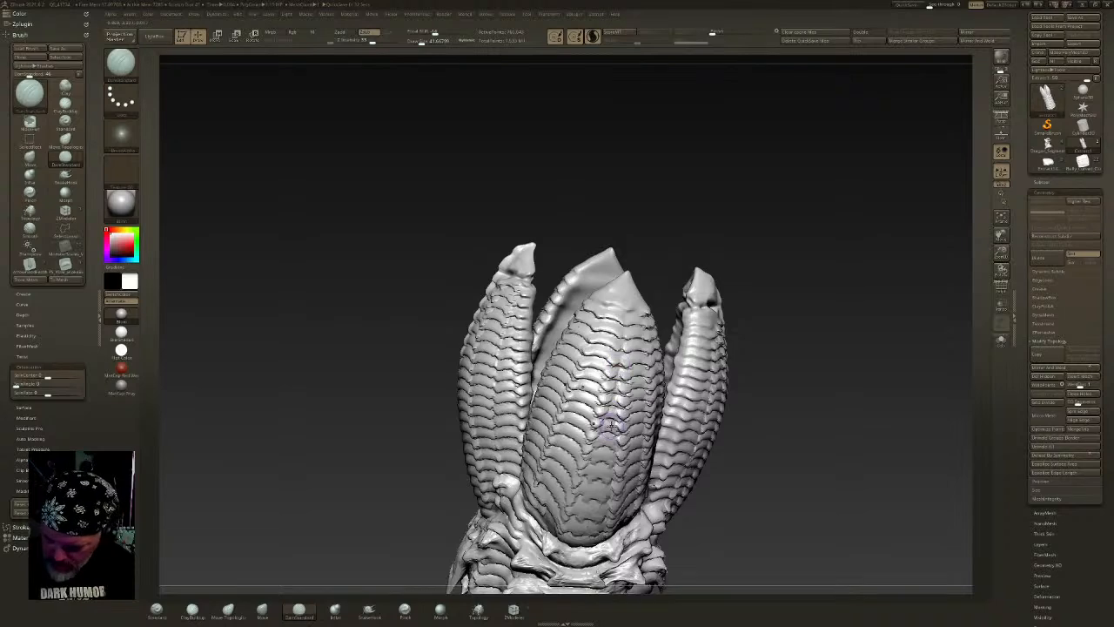
- Draw a centre ridge from the tip down the middle of the front and back horns with DamStandard, using mirrored strokes without local symmetry
drag(615, 381, 630, 277)
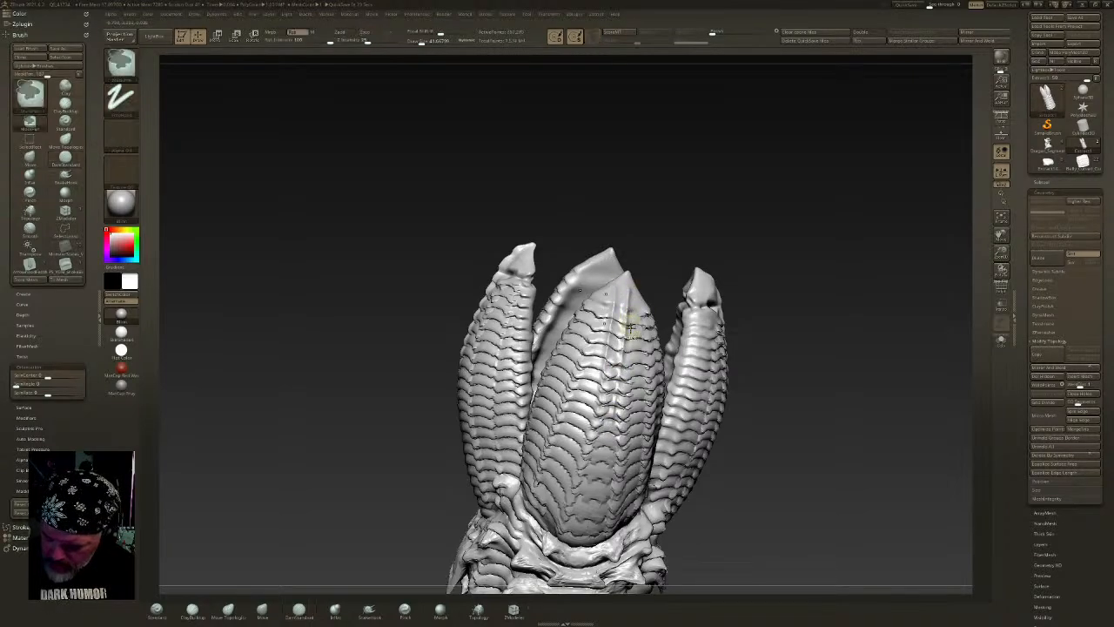
shift+right_drag(634, 332, 619, 331)
alt+drag(654, 274, 563, 205)
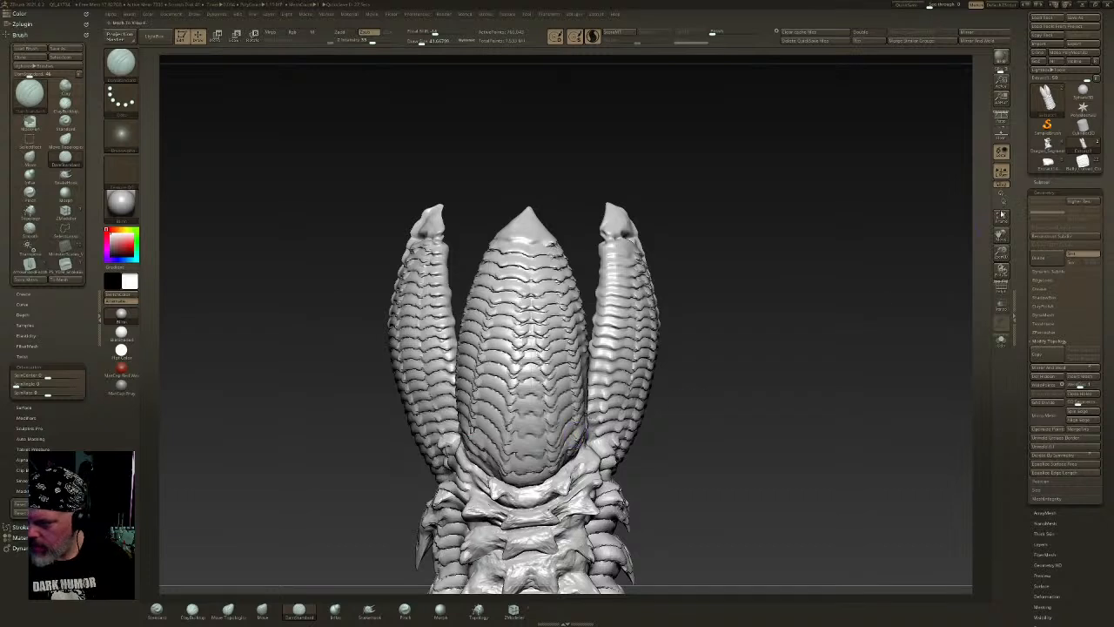
click(1002, 171)
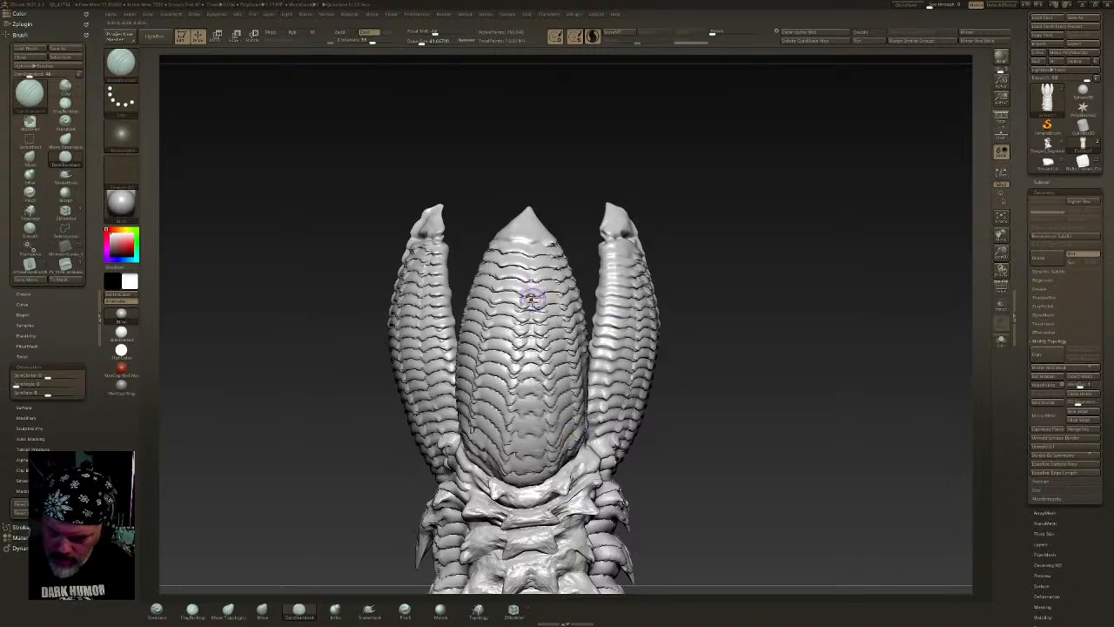
drag(531, 337, 532, 209)
drag(530, 274, 530, 503)
drag(737, 324, 625, 335)
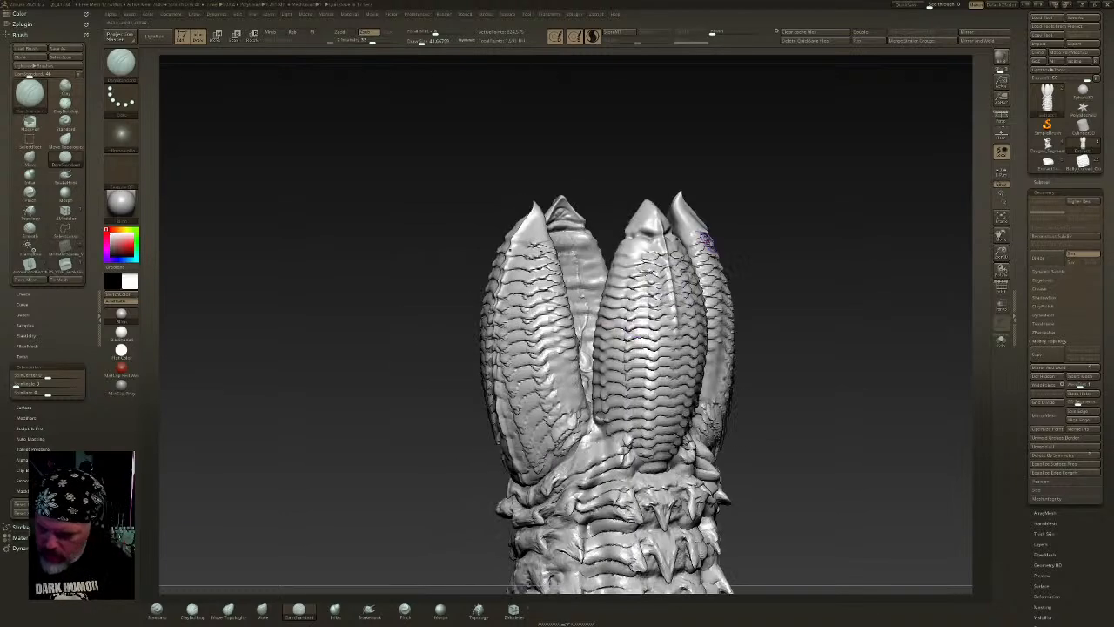
drag(818, 251, 781, 246)
click(1002, 172)
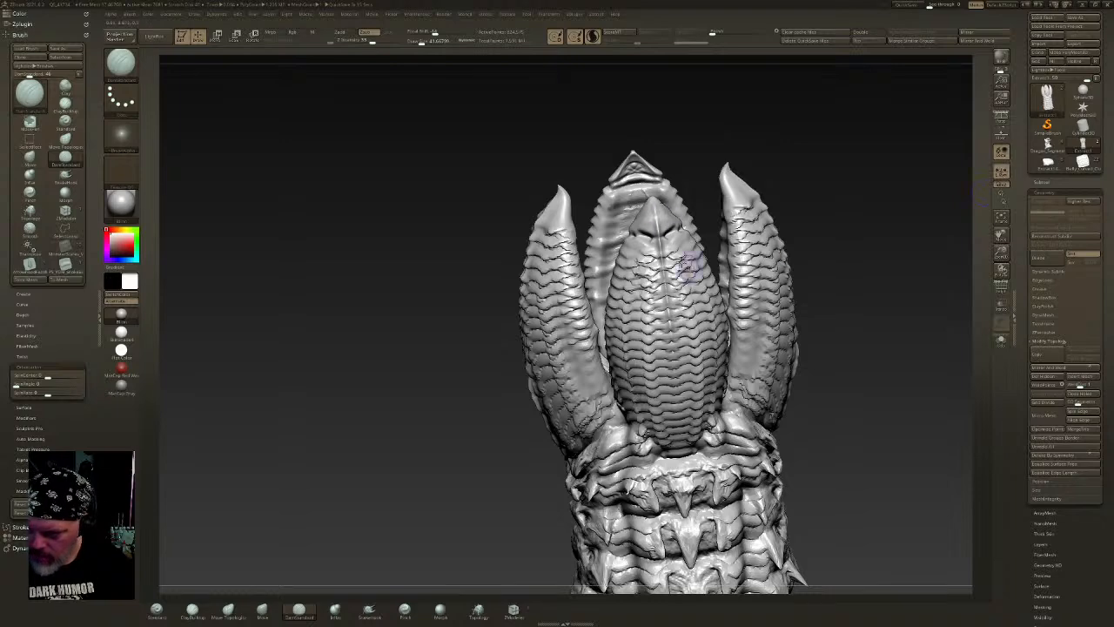
right_drag(658, 198, 644, 163)
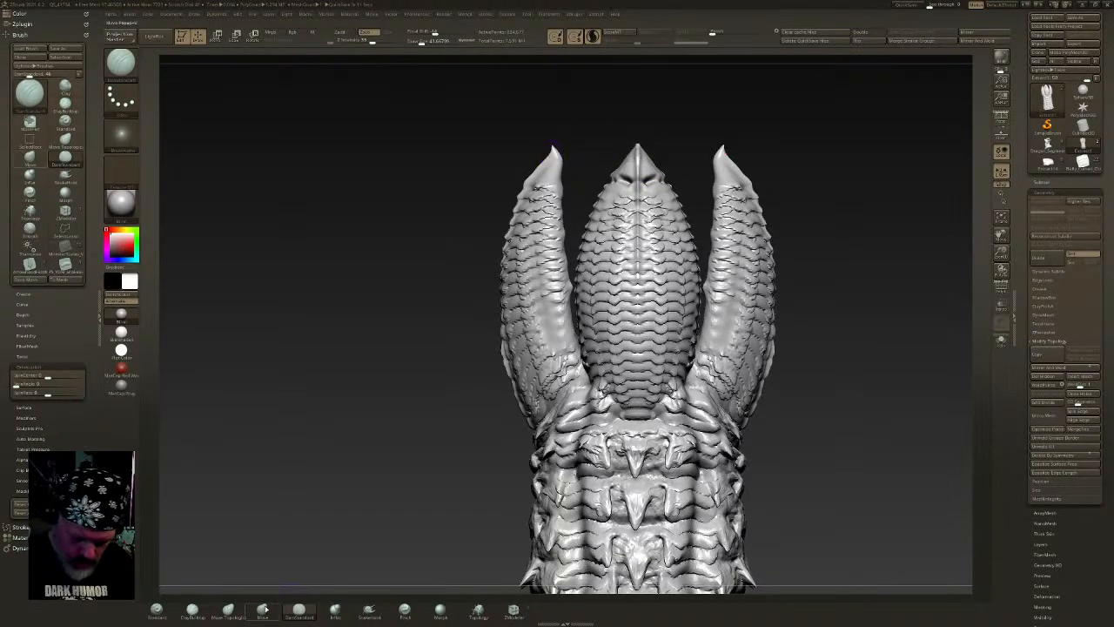
- Pull the two side horns' tips inward into sharp curved hooks with a resized Move brush
key(b)
key(m)
key(v)
key(ctrl+z)
drag(448, 41, 438, 42)
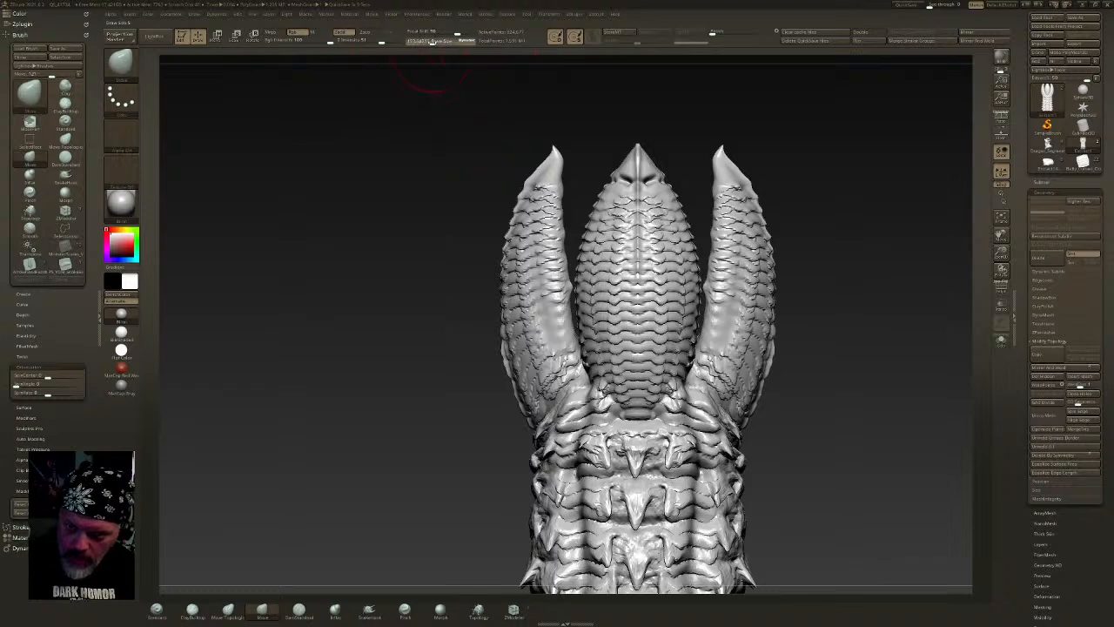
right_drag(549, 139, 553, 137)
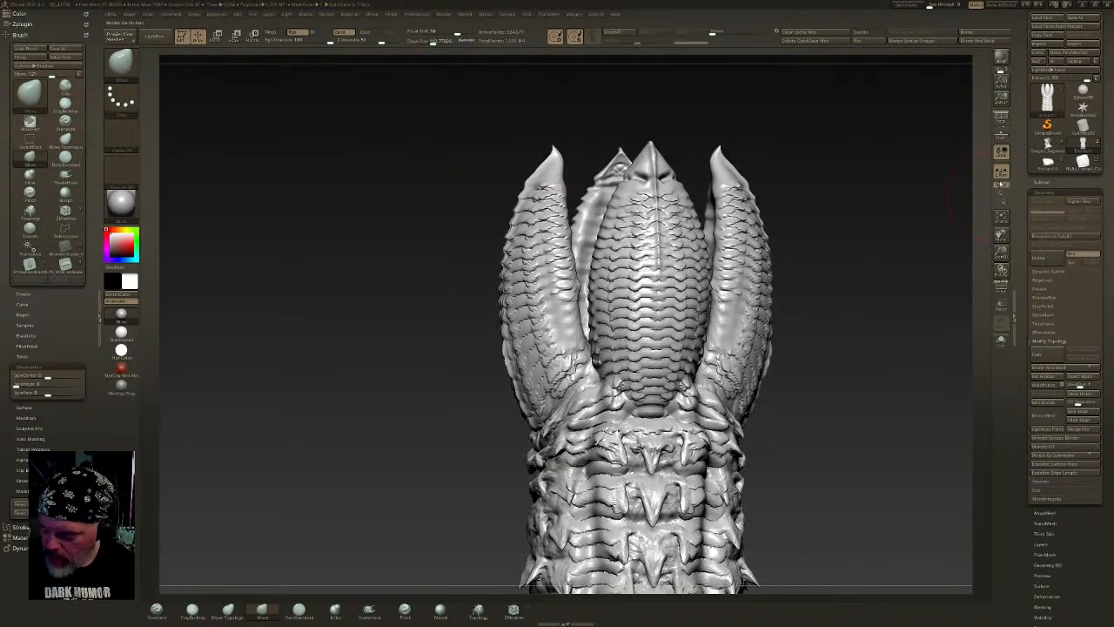
shift+drag(851, 171, 827, 171)
mouse_move(724, 148)
mouse_down()
mouse_move(715, 152)
mouse_move(724, 136)
mouse_move(712, 141)
mouse_up()
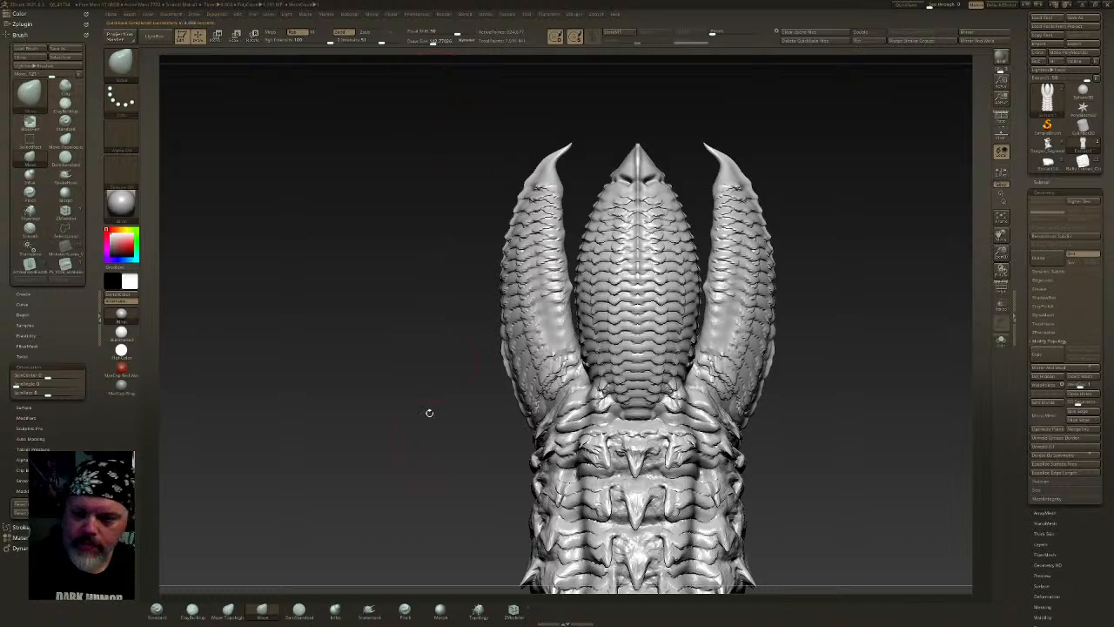
mouse_move(706, 146)
mouse_down()
mouse_move(721, 140)
mouse_move(754, 180)
mouse_move(753, 162)
mouse_move(692, 259)
mouse_move(648, 363)
mouse_up()
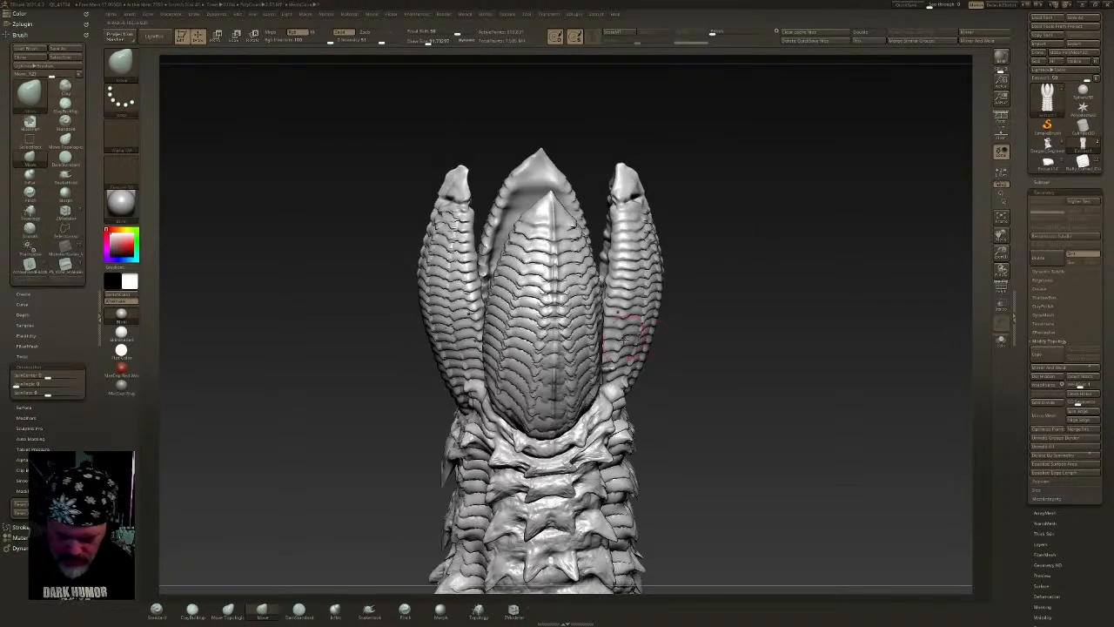
- Refine the creases and edges at the horn tips with a smaller DamStandard brush
click(299, 610)
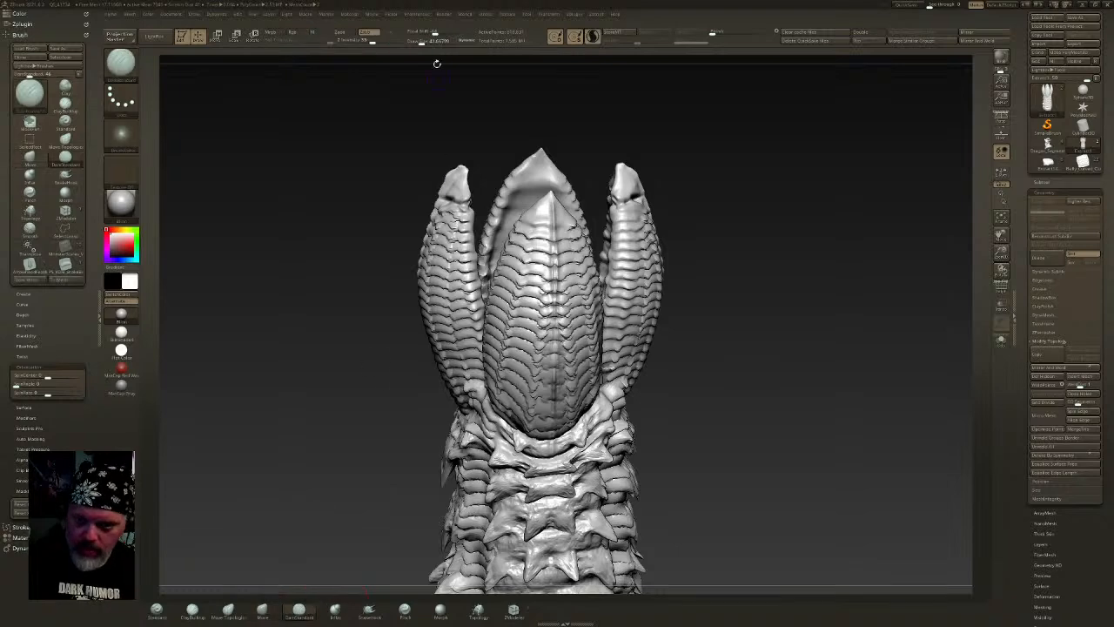
mouse_move(654, 192)
mouse_down()
mouse_move(638, 184)
mouse_move(672, 176)
mouse_move(660, 192)
mouse_up()
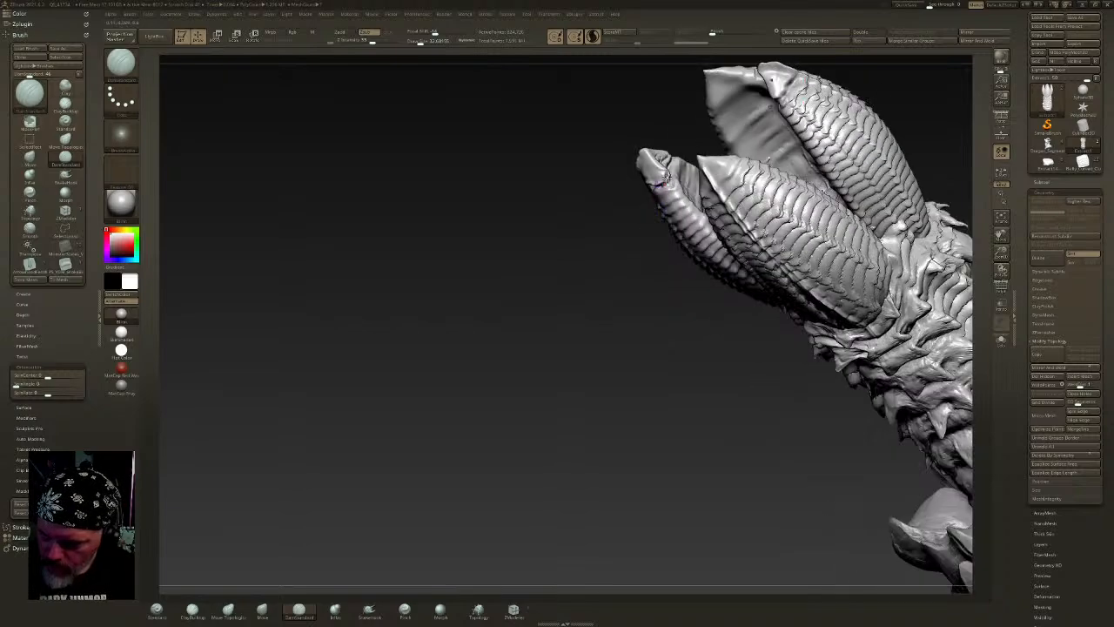
mouse_move(646, 142)
mouse_down()
mouse_move(718, 129)
mouse_move(757, 162)
mouse_move(747, 166)
mouse_move(773, 158)
mouse_move(785, 172)
mouse_move(756, 150)
mouse_move(754, 168)
mouse_move(753, 134)
mouse_move(756, 173)
mouse_up()
drag(752, 132, 747, 172)
drag(680, 120, 623, 392)
- Isolate the claw with Solo and examine its silhouette and topology from the front and above
mouse_move(758, 393)
alt+mouse_down()
mouse_move(740, 434)
mouse_move(766, 396)
alt+mouse_up()
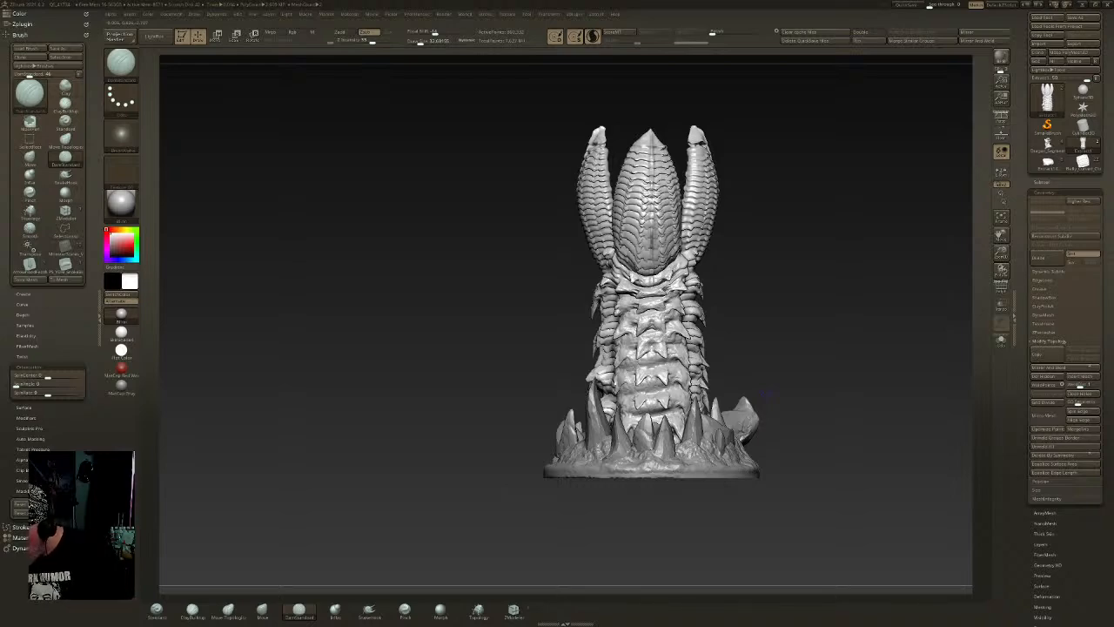
mouse_move(767, 391)
mouse_down()
mouse_move(761, 256)
mouse_move(741, 242)
mouse_move(624, 271)
mouse_move(737, 316)
mouse_move(694, 340)
mouse_move(691, 285)
mouse_move(716, 260)
mouse_move(690, 276)
mouse_move(701, 287)
mouse_move(690, 265)
mouse_move(719, 224)
mouse_move(837, 176)
mouse_up()
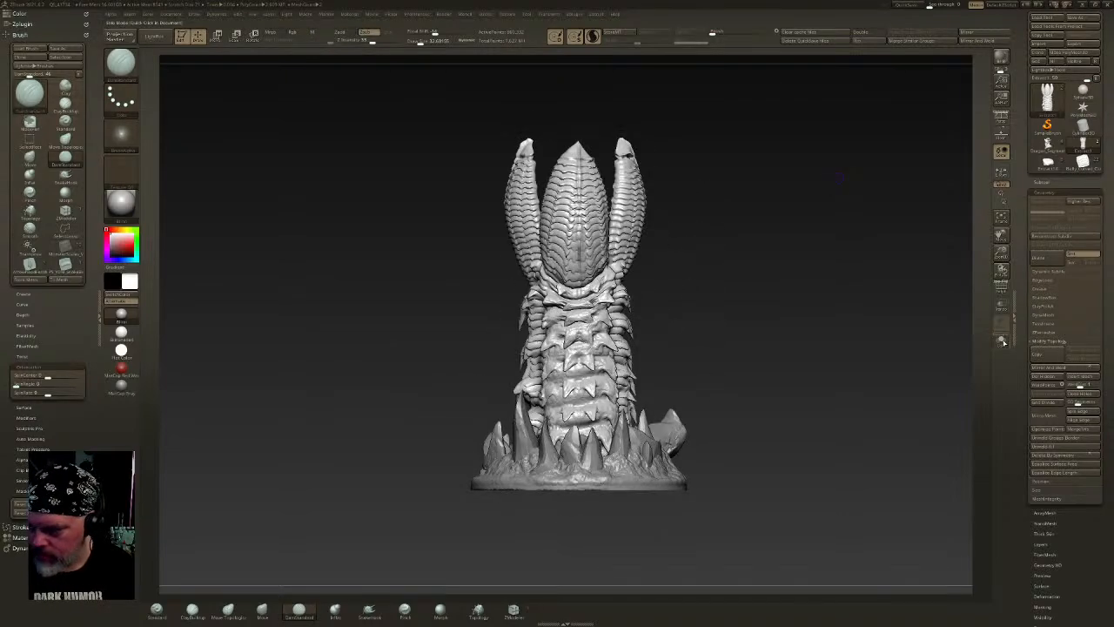
click(1003, 343)
click(1001, 286)
click(1001, 286)
drag(718, 292, 746, 302)
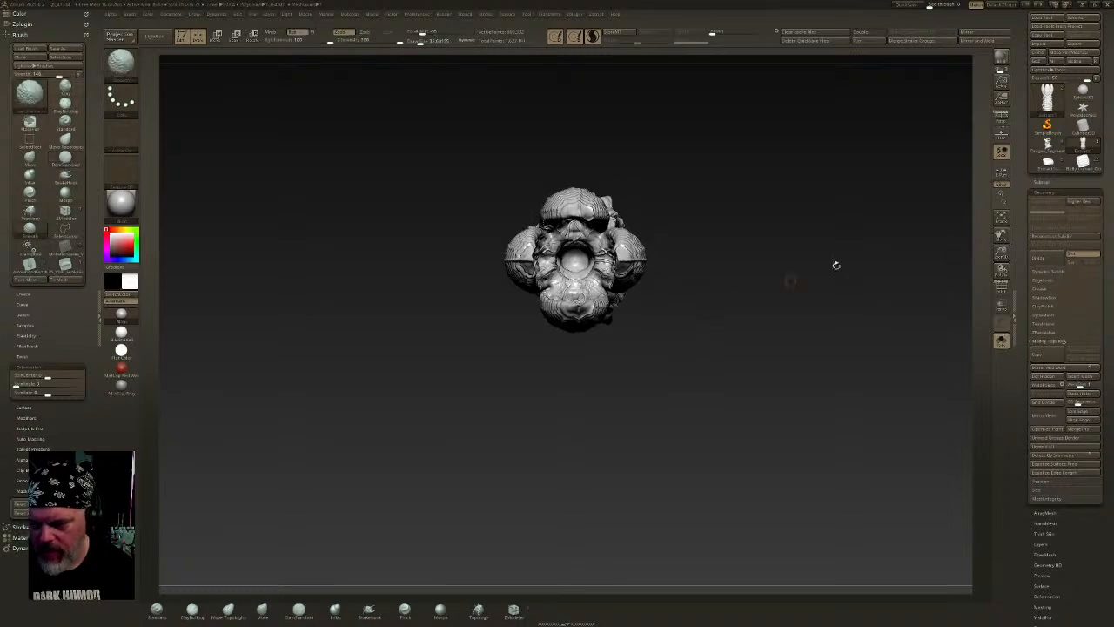
click(1001, 287)
ctrl+right_drag(634, 306, 666, 352)
click(1001, 287)
drag(869, 283, 636, 231)
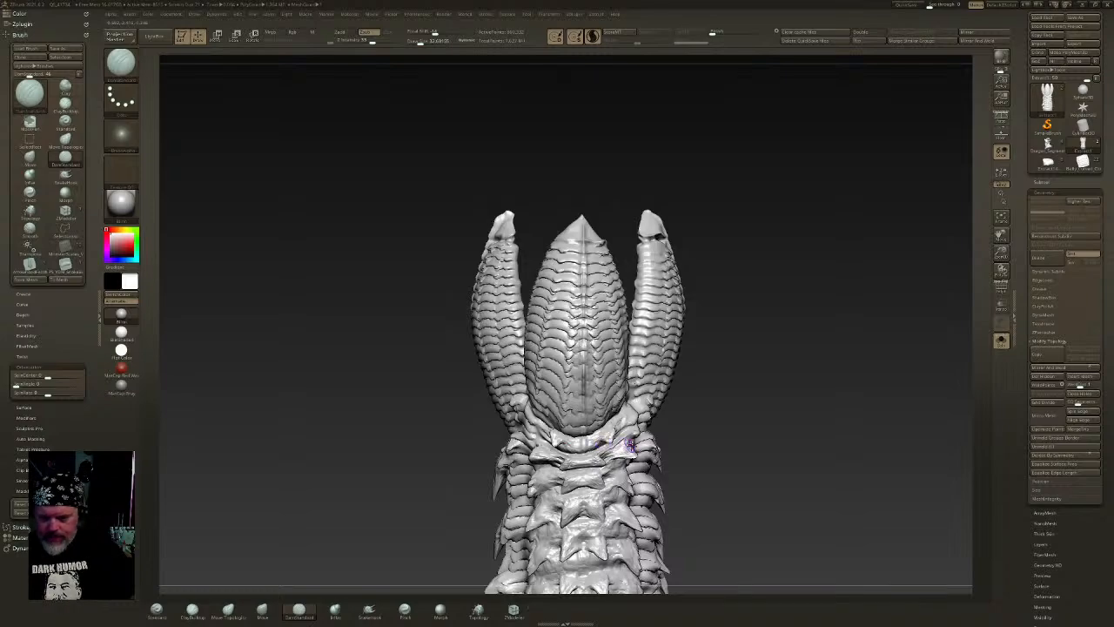
mouse_move(635, 386)
right_down()
mouse_move(617, 318)
mouse_move(674, 351)
mouse_move(632, 425)
right_up()
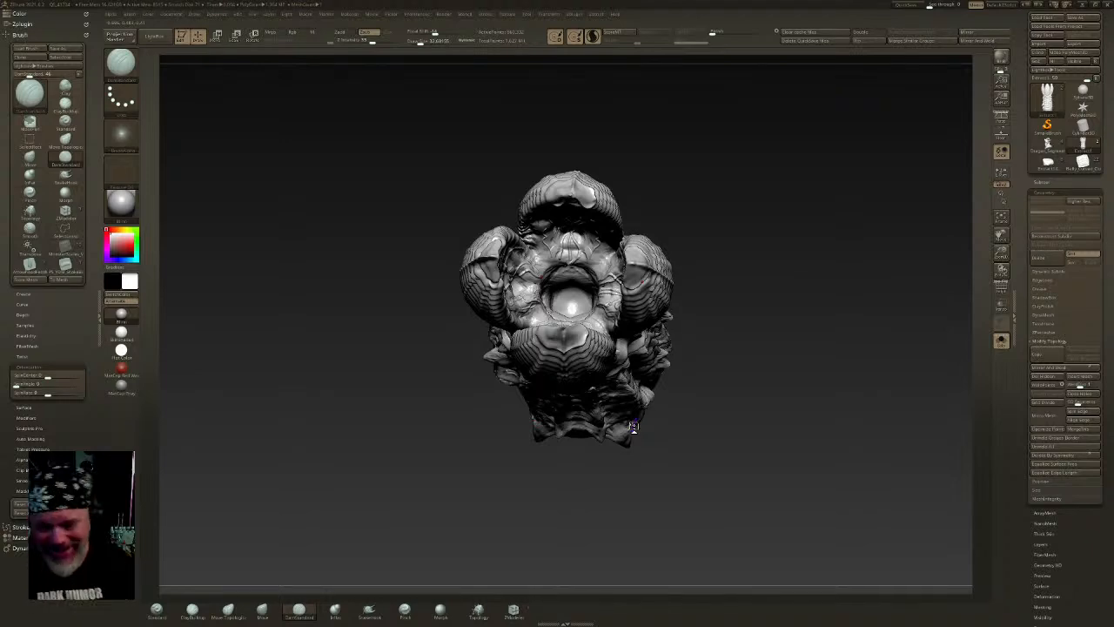
right_drag(733, 235, 725, 210)
mouse_move(598, 50)
right_down()
mouse_move(676, 199)
mouse_move(679, 169)
mouse_move(502, 147)
mouse_move(597, 169)
right_up()
mouse_move(604, 217)
right_down()
mouse_move(551, 172)
mouse_move(609, 210)
mouse_move(679, 296)
right_up()
right_drag(933, 276, 882, 279)
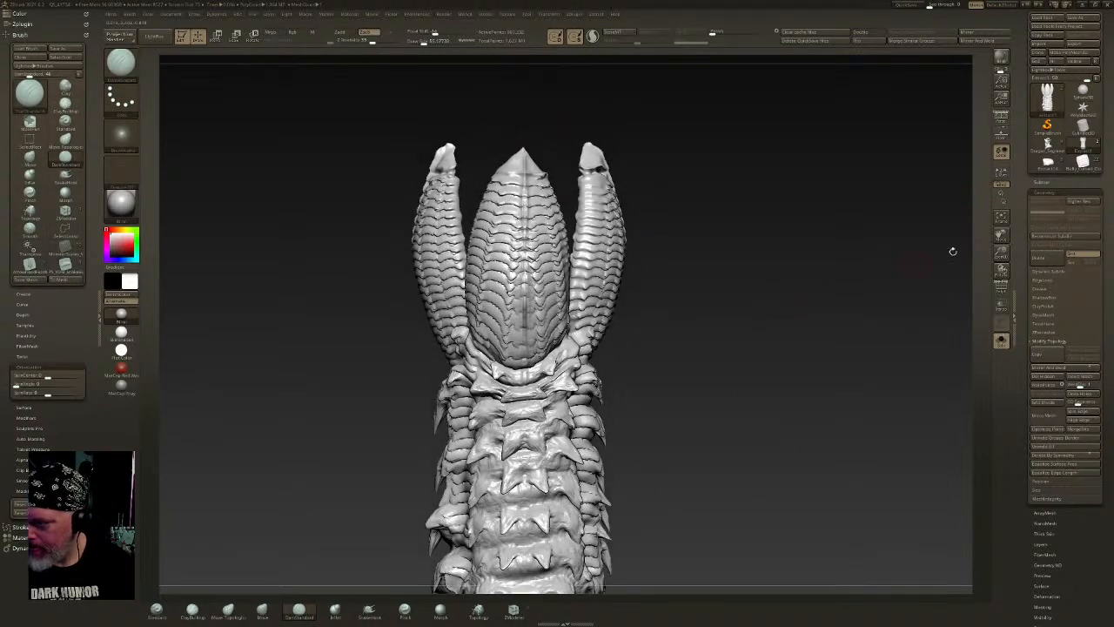
- Rename the claw subtool and the spiky base subtool with descriptive names
click(1040, 180)
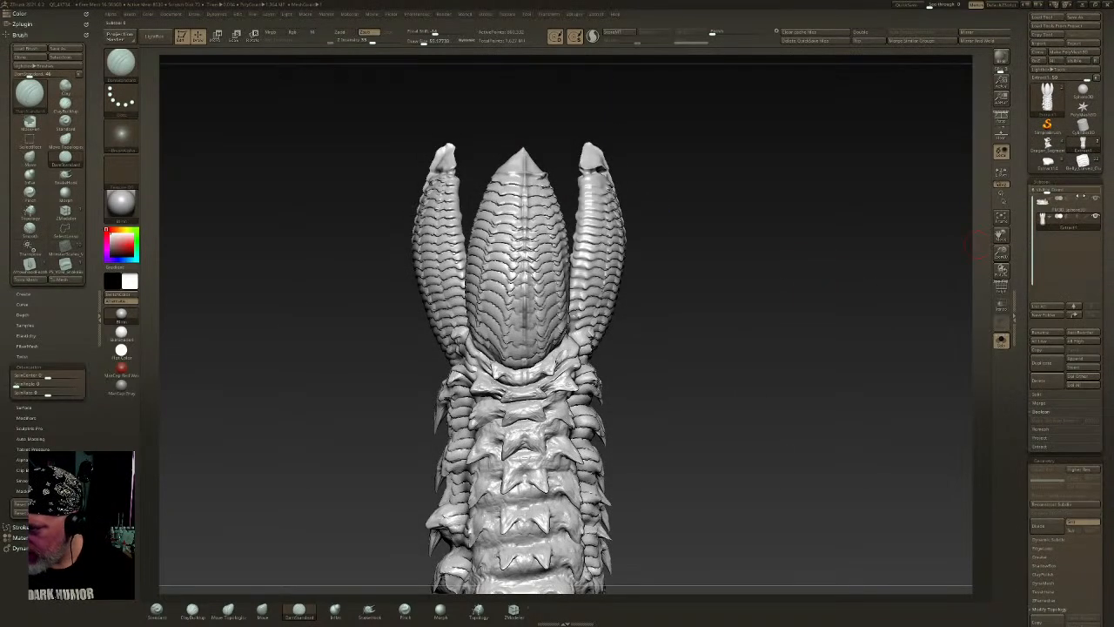
click(1047, 329)
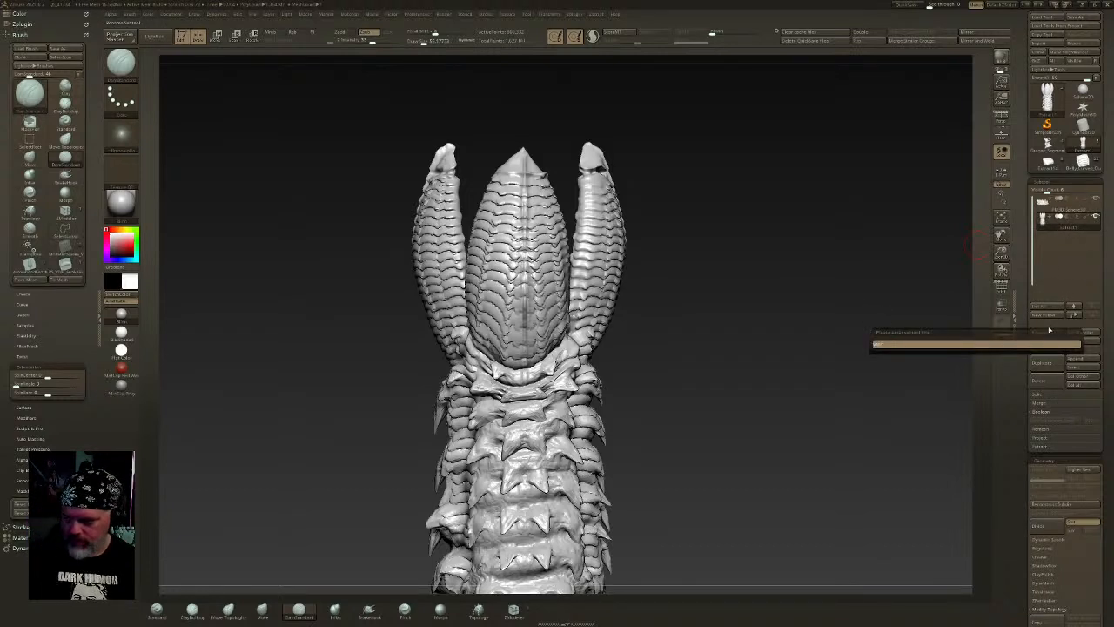
key(Return)
click(1074, 208)
click(1048, 331)
text(s)
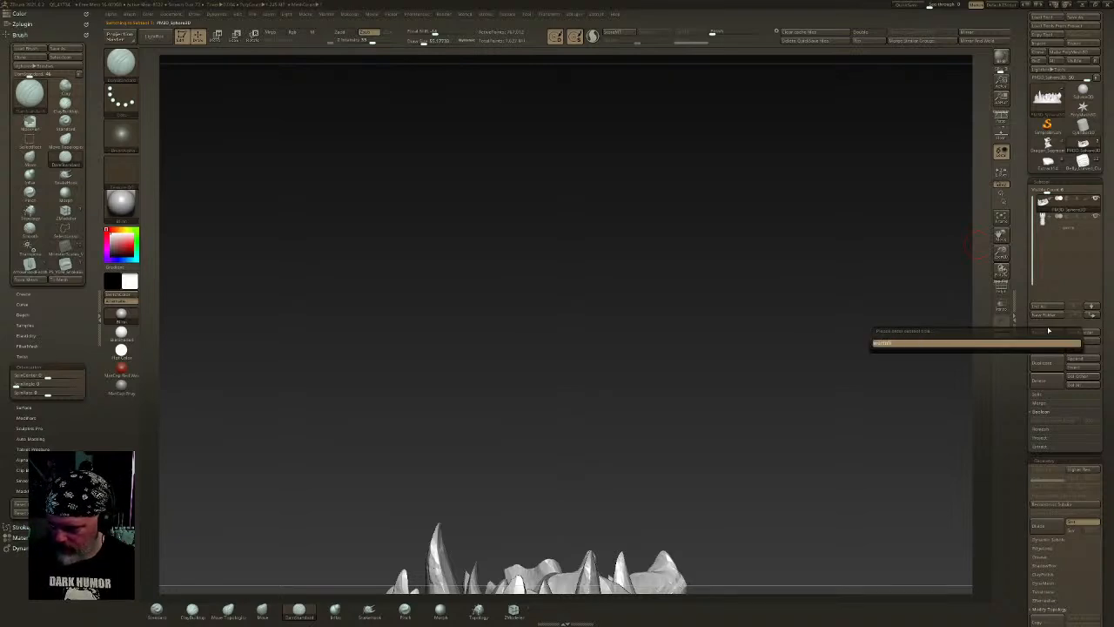
key(Return)
- Start a new Sphere3D tool, show the floor grid, and convert the sphere to a PolyMesh3D
drag(1105, 176, 1105, 187)
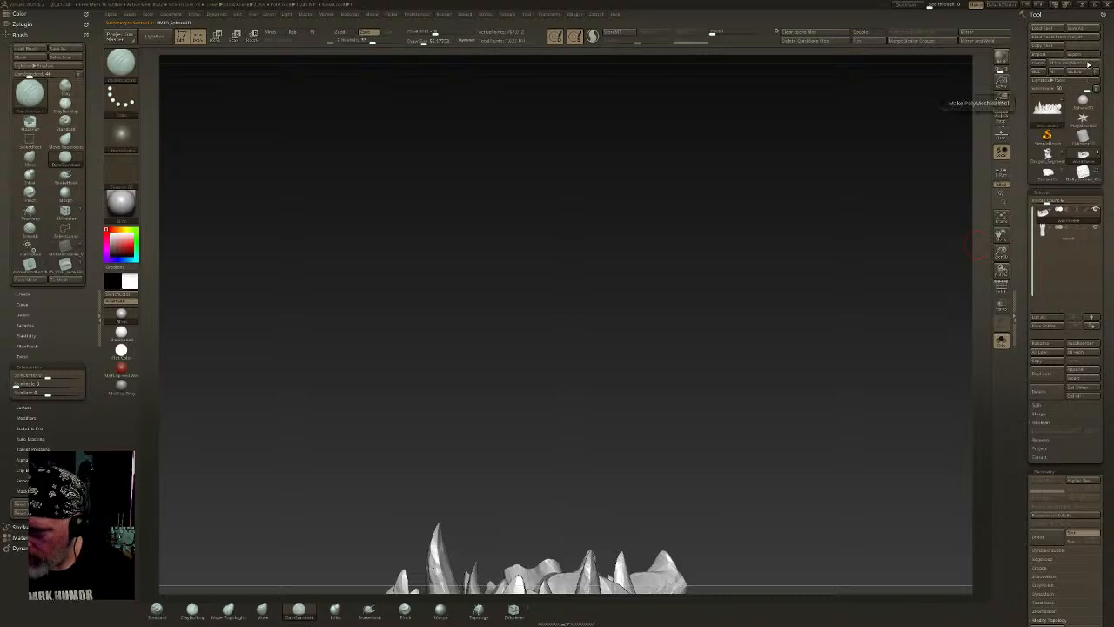
click(1084, 102)
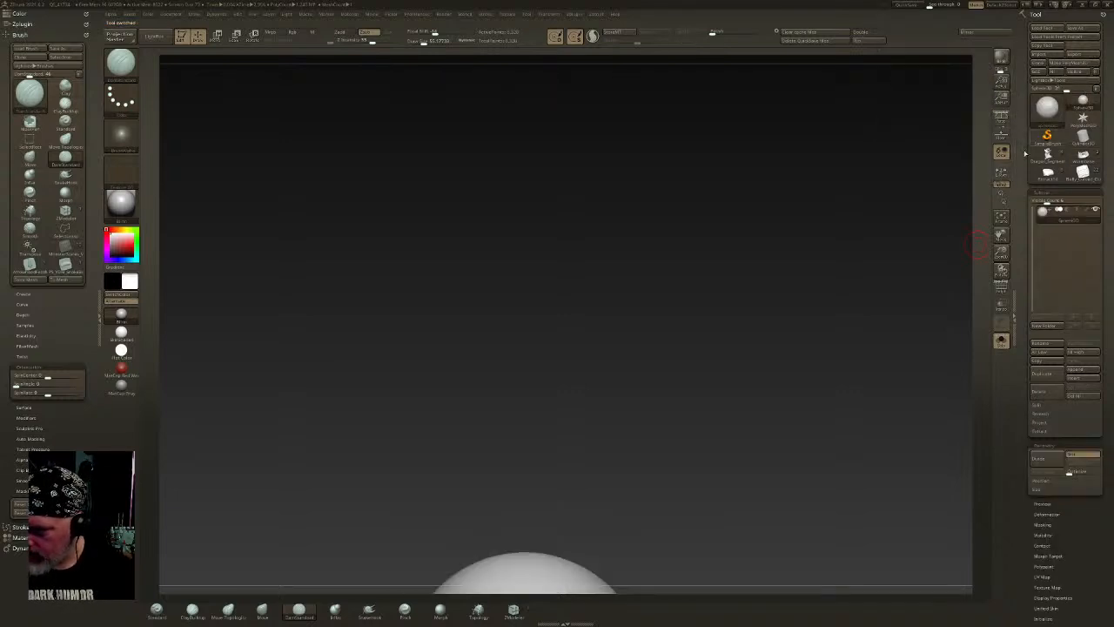
key(f)
ctrl+right_drag(799, 374, 737, 372)
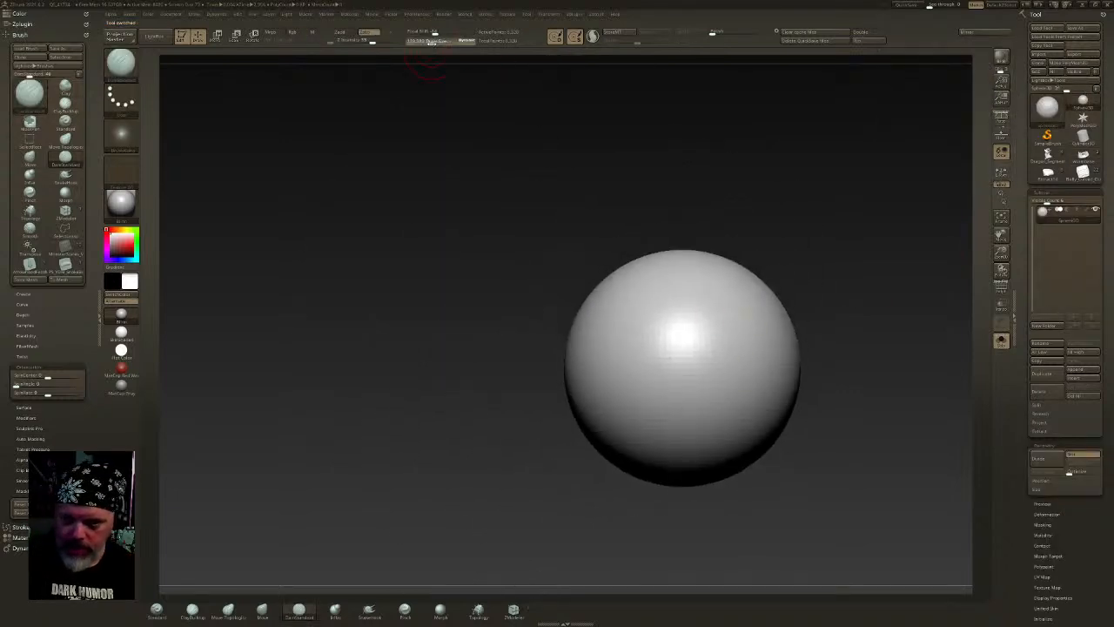
click(1002, 136)
right_drag(761, 334, 766, 304)
alt+right_drag(865, 403, 624, 296)
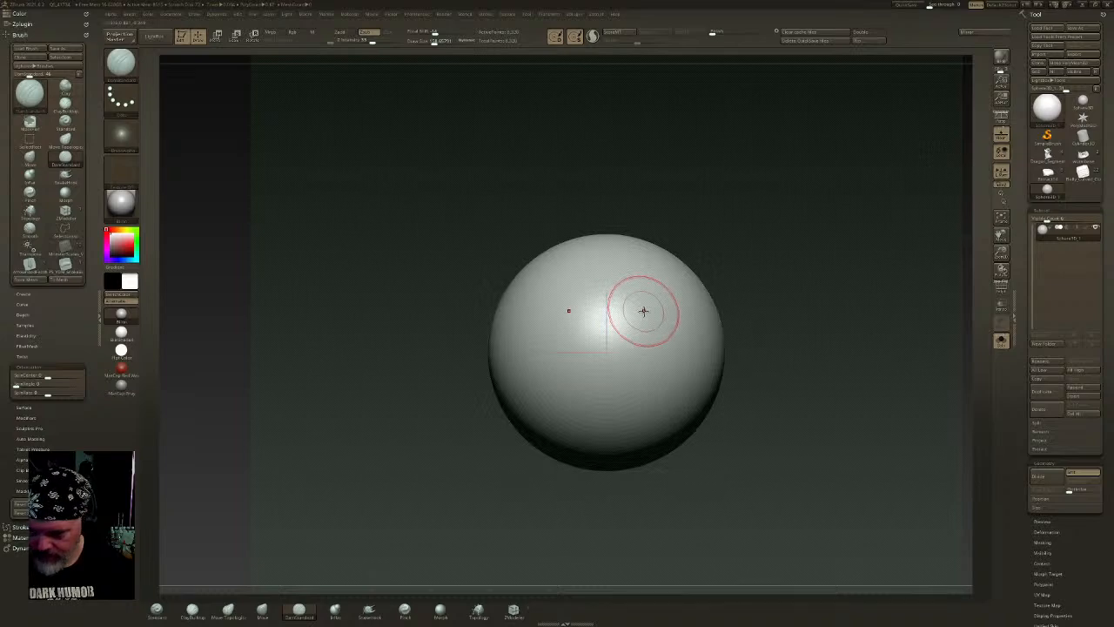
shift+right_drag(642, 311, 649, 420)
alt+right_drag(651, 362, 625, 511)
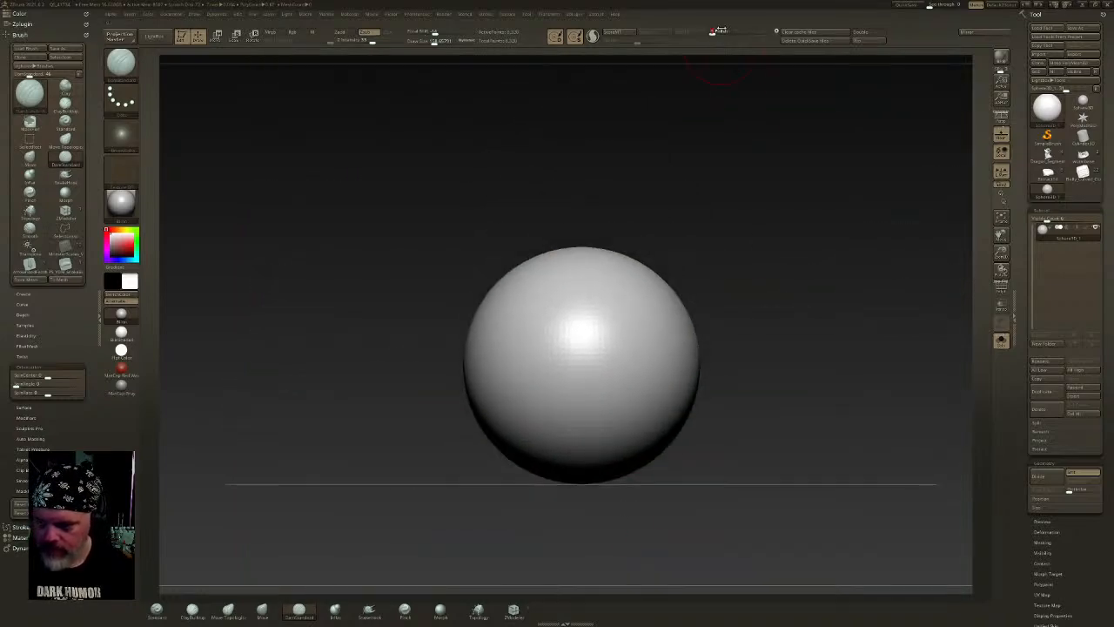
click(1077, 63)
- Turn on DynaMesh for the new sphere in its geometry settings
drag(1110, 292, 1110, 103)
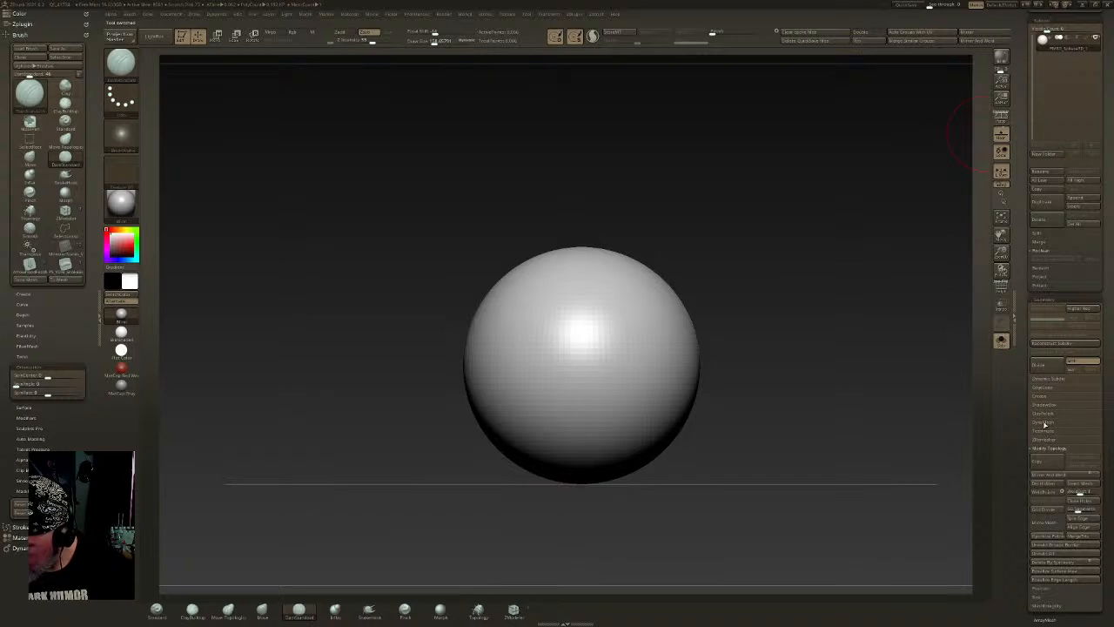
click(1049, 447)
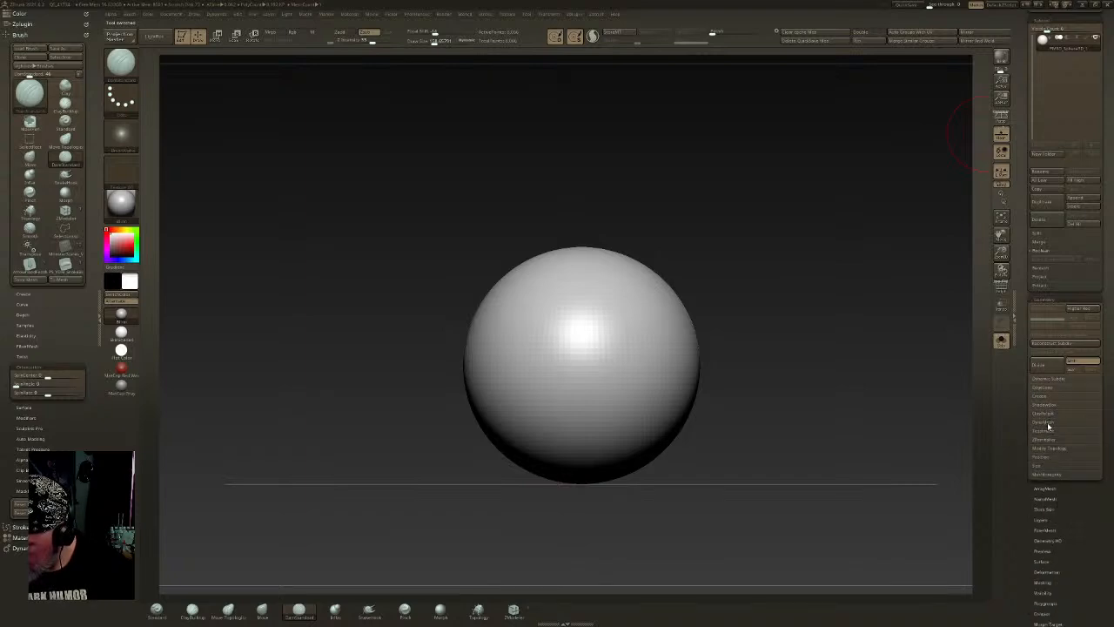
click(1049, 424)
click(1050, 420)
- Scale the sphere down and stretch it vertically into a slim, elongated ellipsoid with the gizmo
key(w)
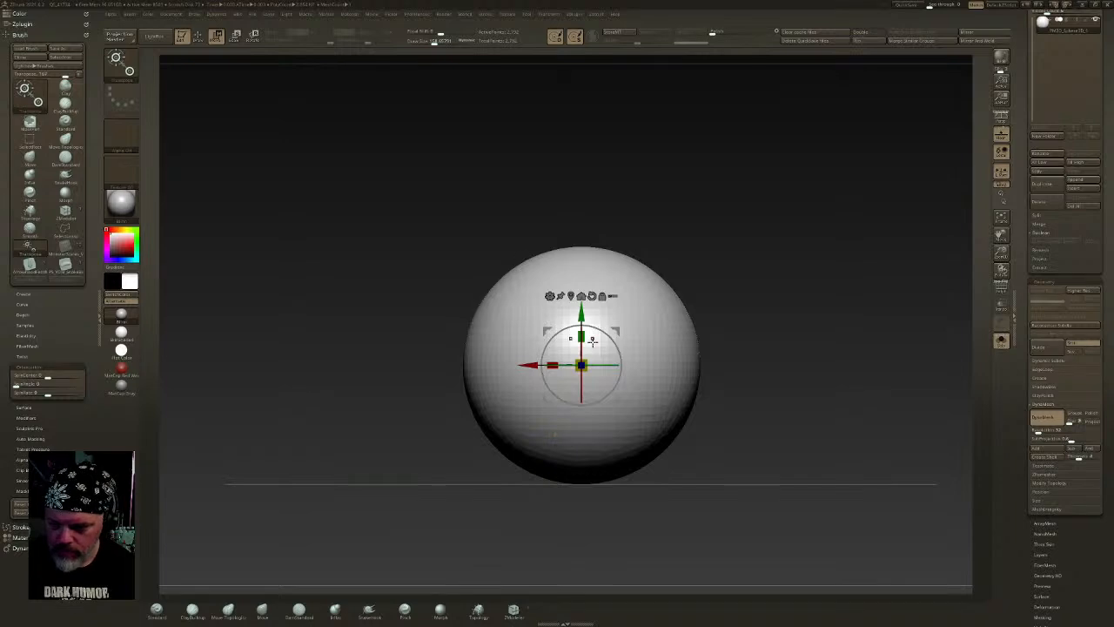
drag(582, 366, 554, 473)
drag(581, 337, 582, 280)
key(q)
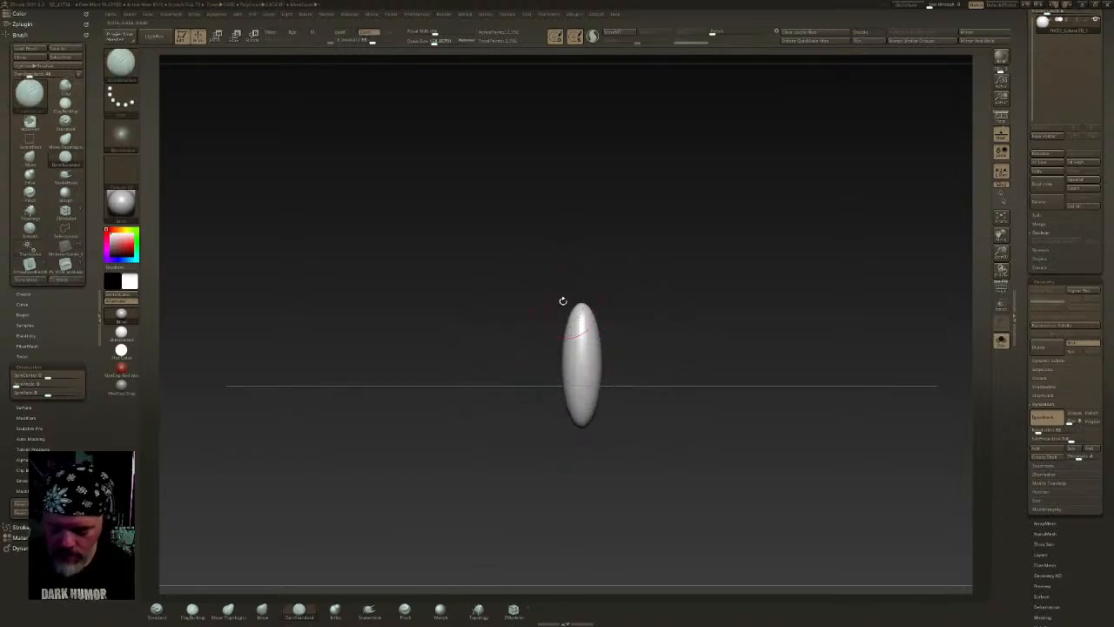
- Clip the sides of the elongated ellipsoid with ClipCurve cuts so it narrows into a tapered spike
ctrl+shift+click(123, 65)
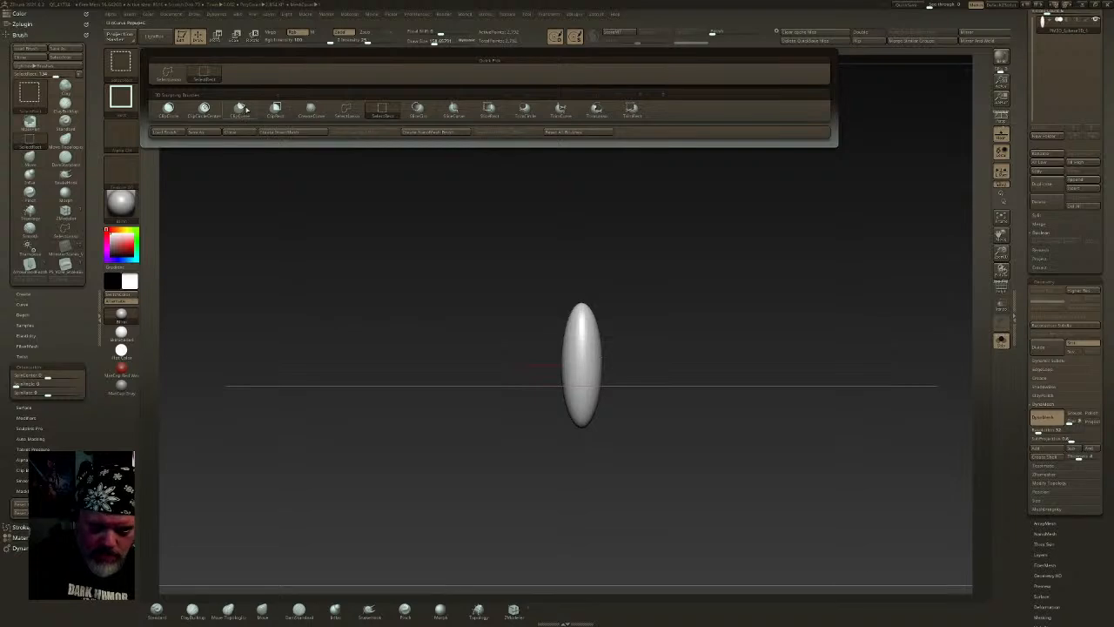
click(240, 108)
ctrl+shift+drag(601, 299, 577, 449)
mouse_move(642, 397)
mouse_down()
mouse_move(615, 392)
mouse_move(619, 353)
mouse_move(599, 321)
mouse_move(575, 330)
mouse_up()
key(ctrl+shift)
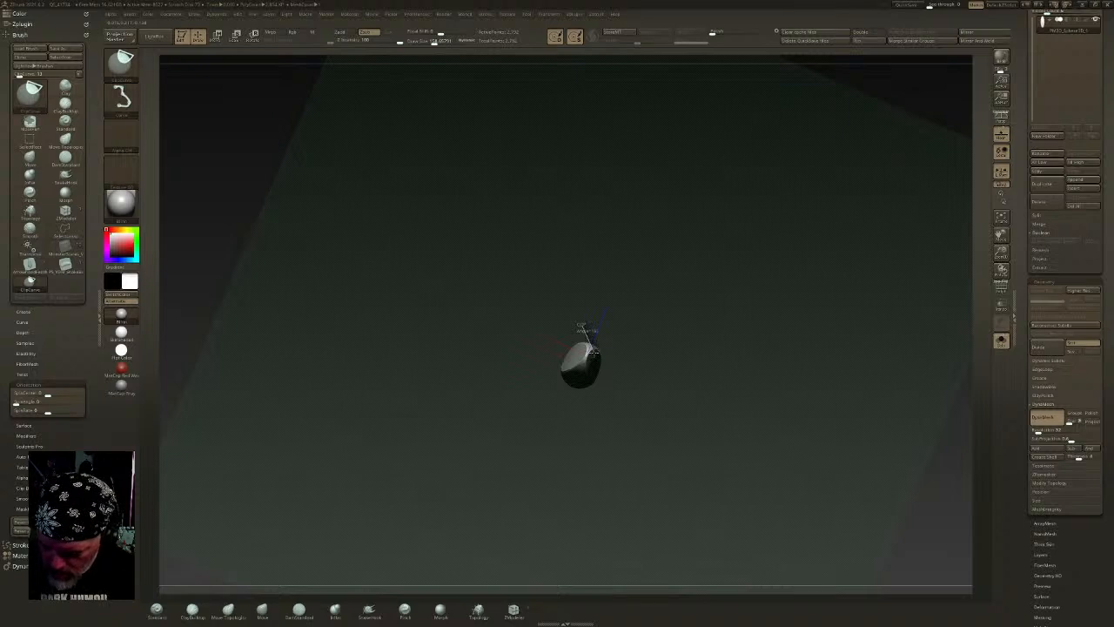
mouse_move(599, 386)
ctrl+shift+mouse_down()
mouse_move(620, 376)
mouse_move(609, 358)
mouse_move(640, 366)
mouse_move(615, 410)
mouse_move(606, 331)
ctrl+shift+mouse_up()
ctrl+shift+drag(605, 290, 603, 458)
- Smooth the clipped edges near the rounded head and turn off perspective
key(shift)
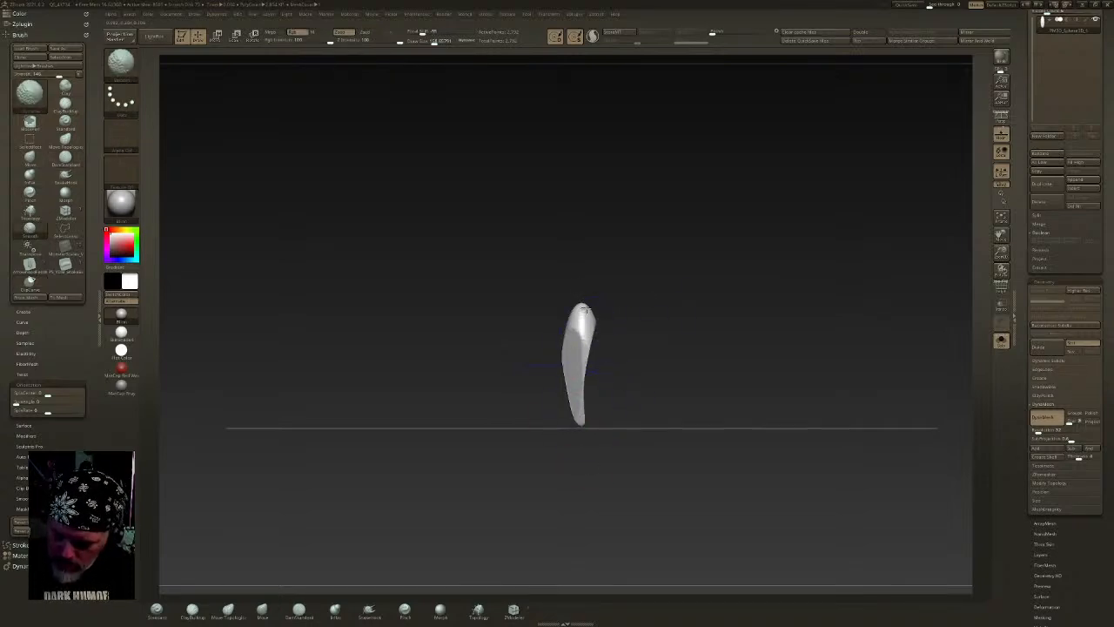
shift+drag(590, 311, 581, 346)
drag(607, 446, 695, 236)
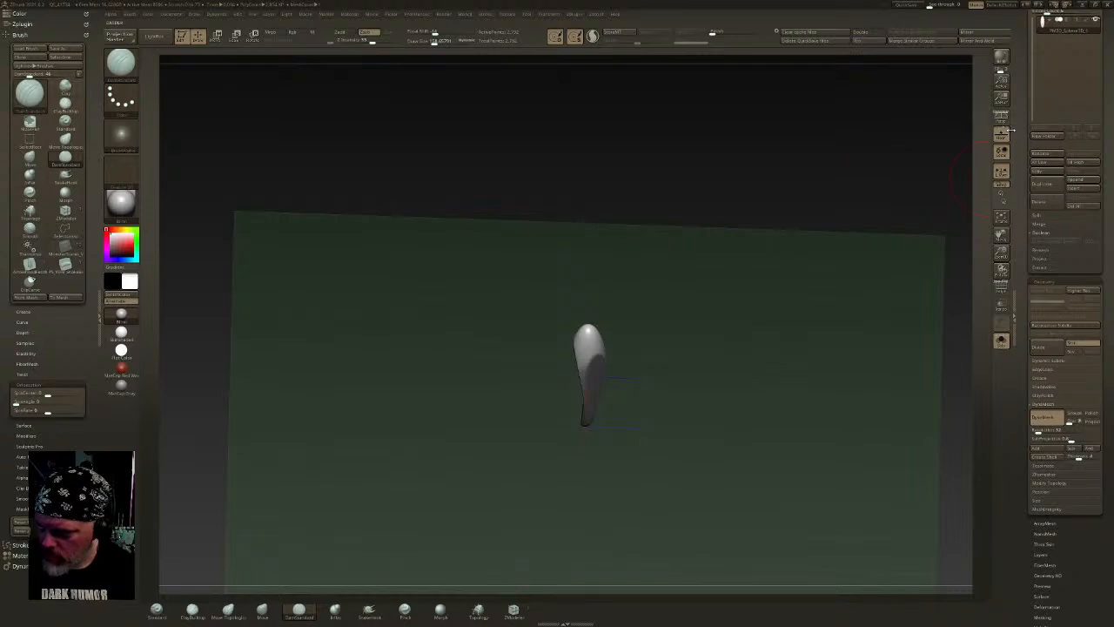
key(shift+p)
key(shift)
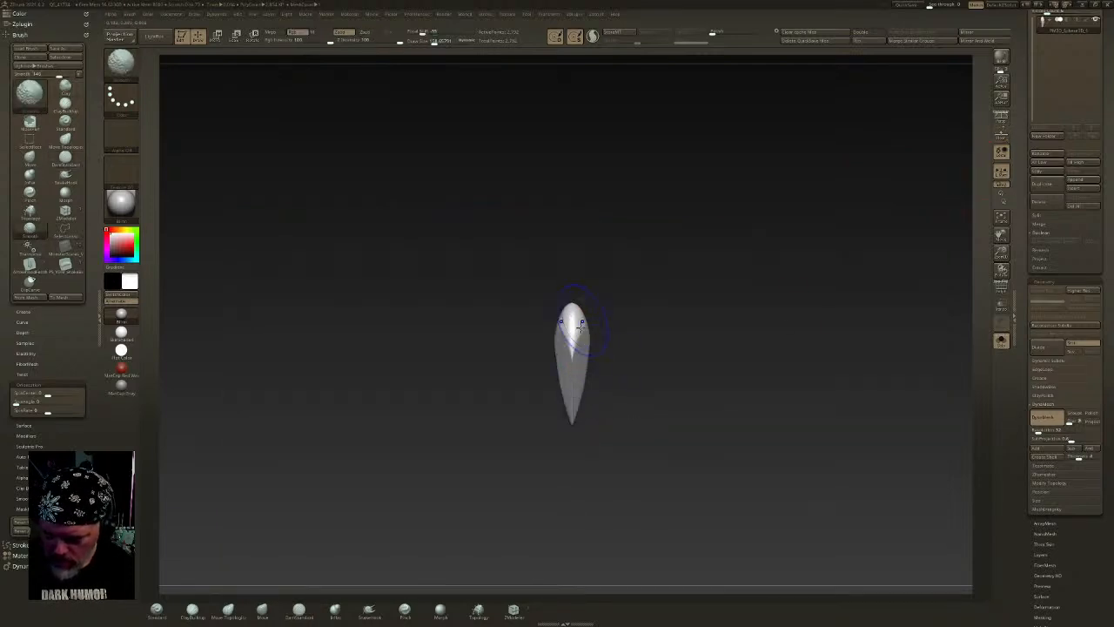
key(w)
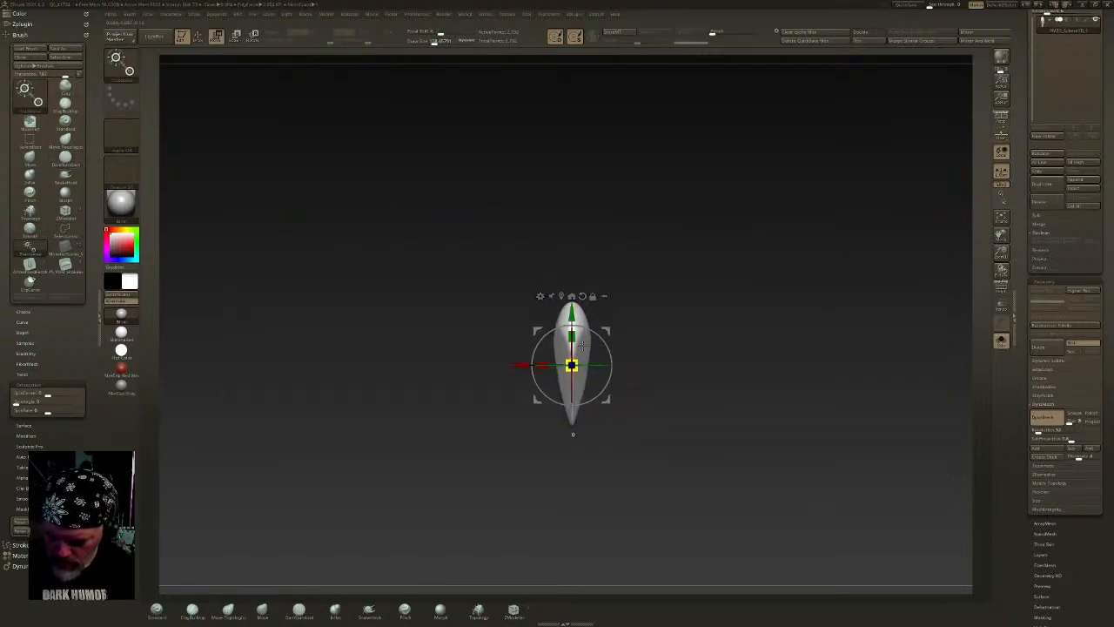
key(q)
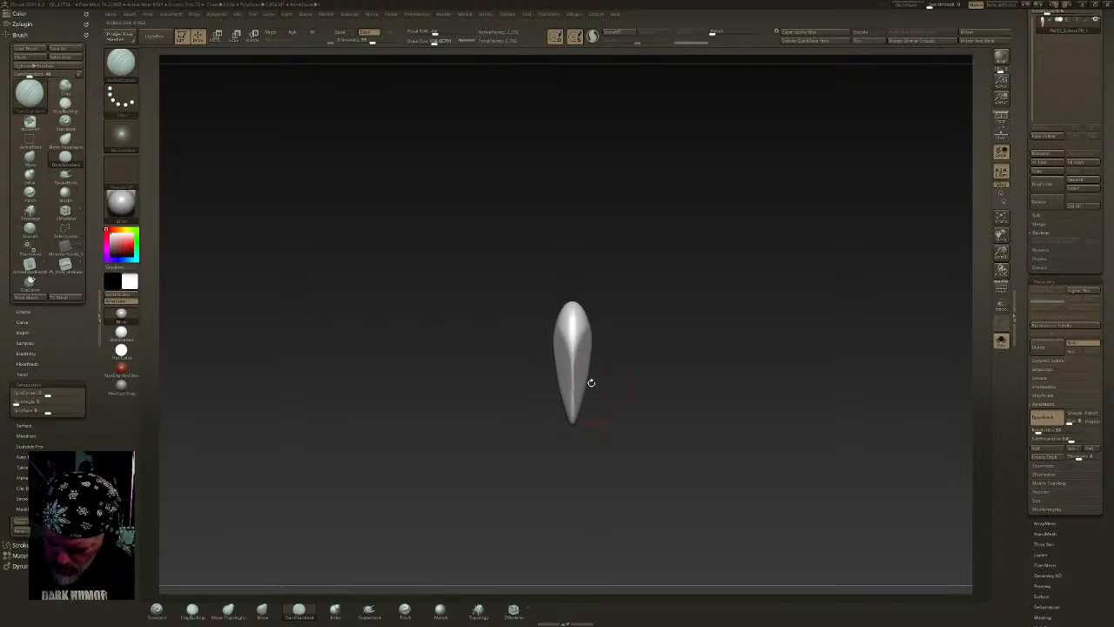
- Make further ClipCurve cuts to give the spike flat, faceted sides that meet at its point
ctrl+shift+drag(575, 428, 598, 366)
right_drag(577, 376, 566, 381)
mouse_move(563, 346)
ctrl+shift+mouse_down()
mouse_move(572, 395)
mouse_move(600, 435)
mouse_move(572, 405)
mouse_move(562, 325)
ctrl+shift+mouse_up()
ctrl+shift+drag(580, 283, 590, 253)
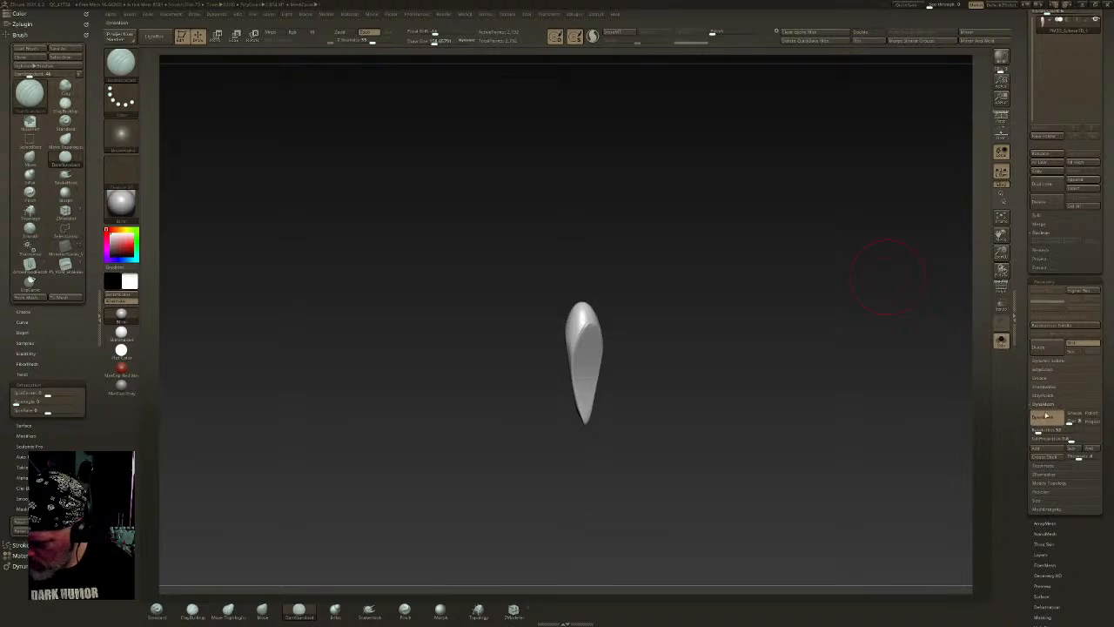
- Remesh the clipped spike with ZRemesher
click(1049, 397)
click(1047, 413)
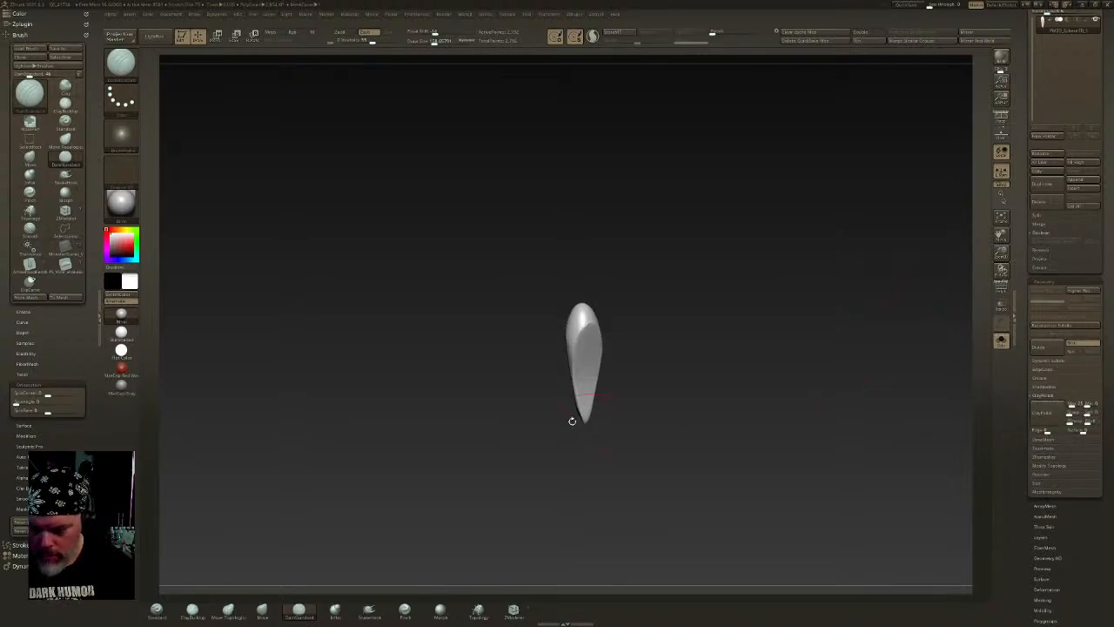
shift+drag(612, 437, 619, 362)
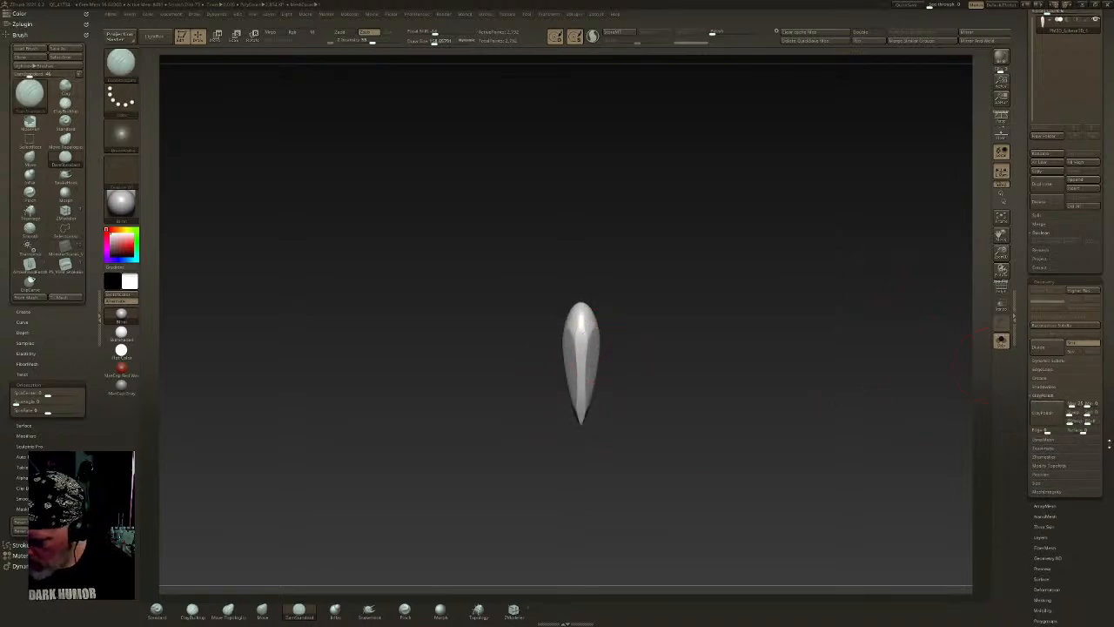
drag(1110, 444, 1109, 426)
click(1053, 449)
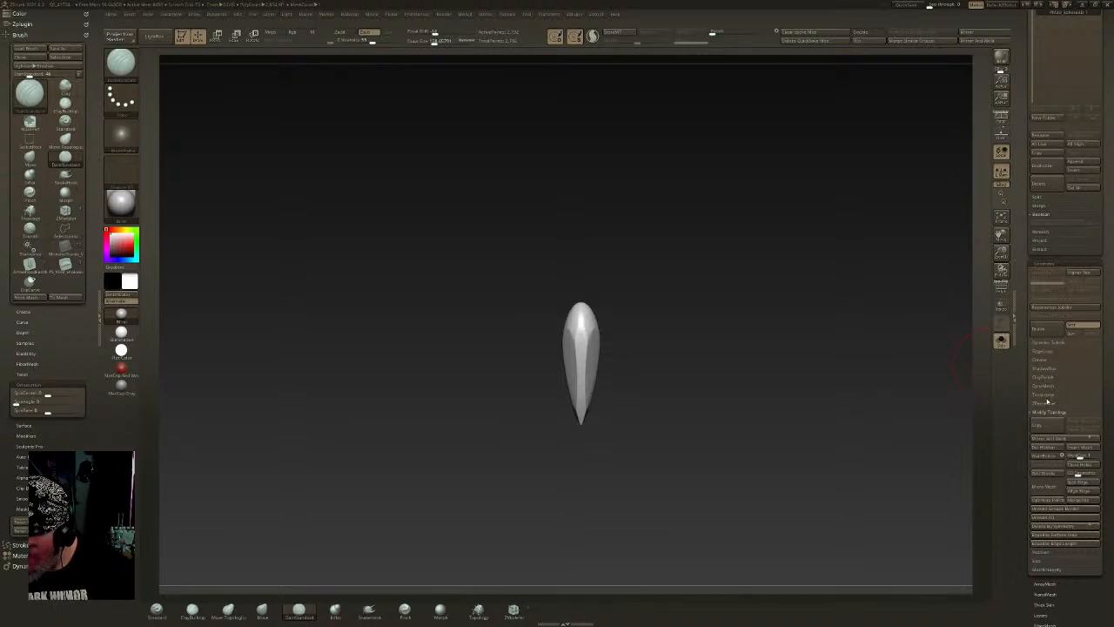
click(1049, 403)
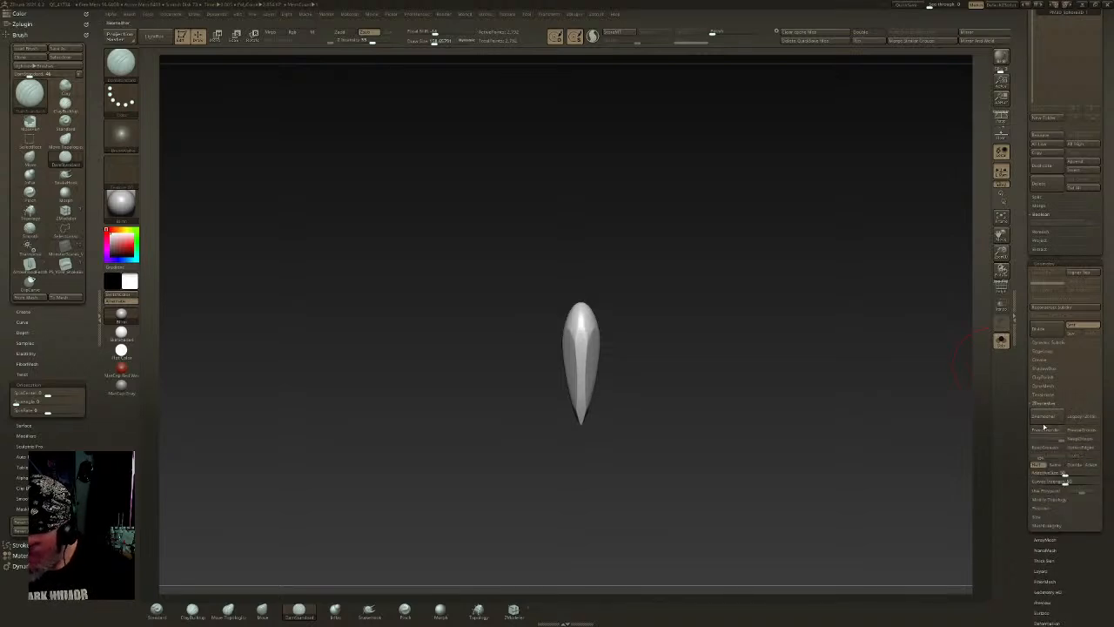
click(1053, 417)
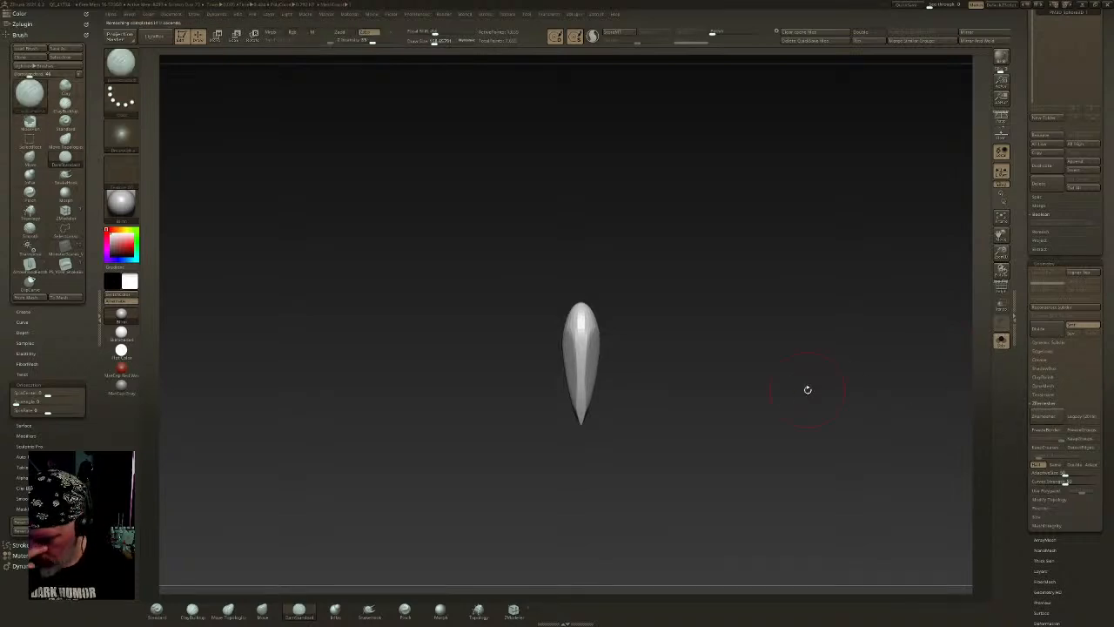
- Frame the spike from its pointed end and create a new InsertMesh brush from it
right_drag(567, 347, 623, 389)
right_drag(555, 378, 566, 314)
key(f)
ctrl+right_drag(631, 365, 601, 315)
key(b)
key(d)
key(s)
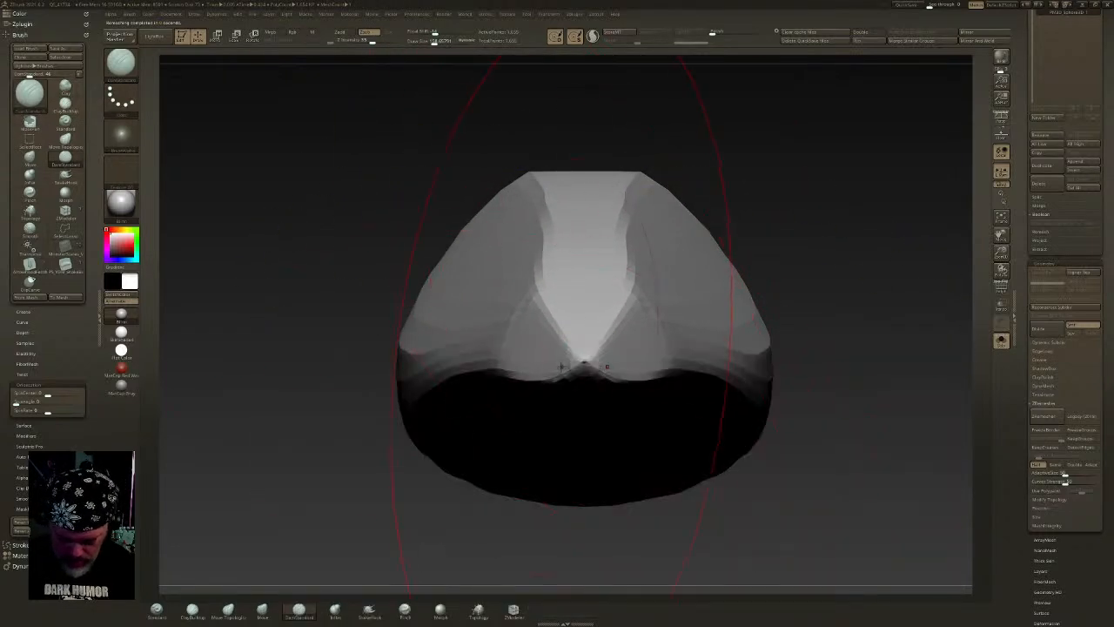
key(b)
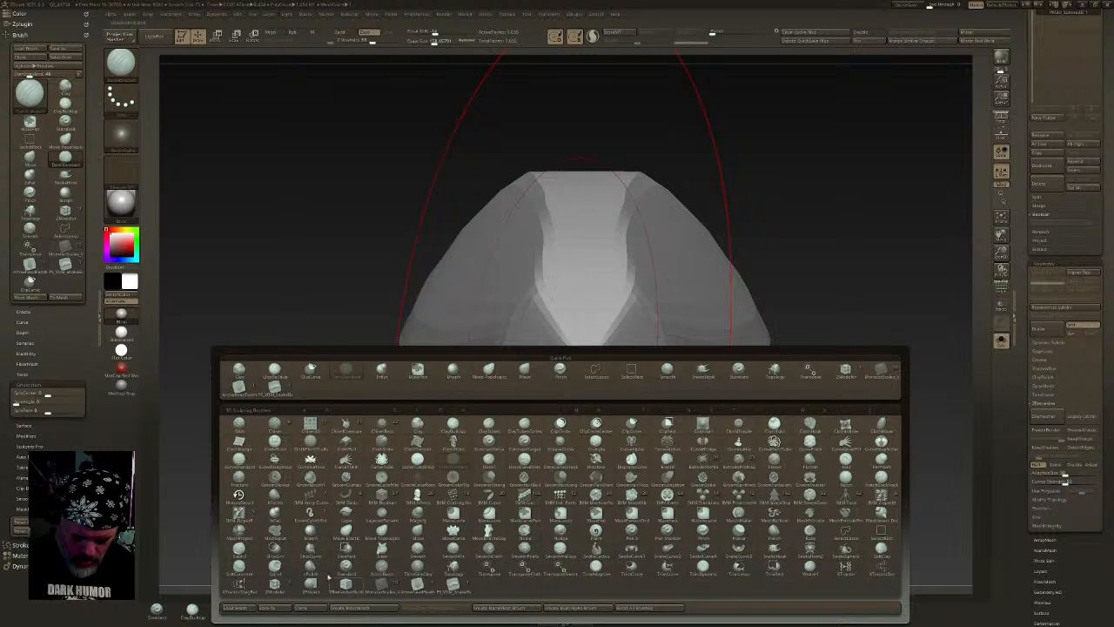
click(356, 608)
click(518, 193)
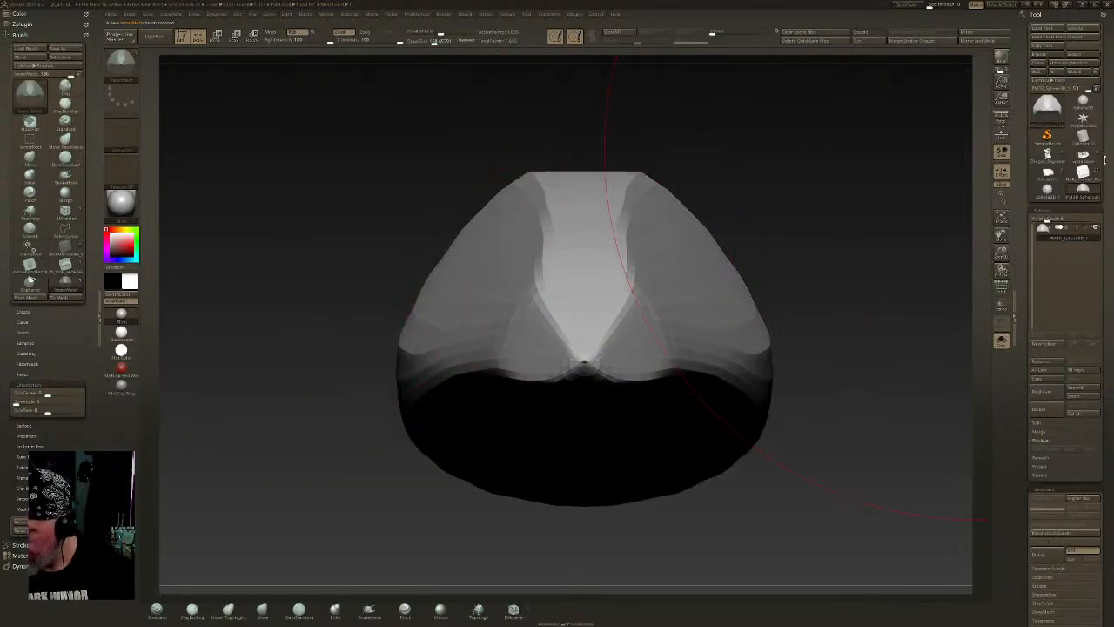
- Slice the rounded head into its own polygroup with an angled SliceCurve cut, and apply Mirror And Weld
right_drag(852, 273, 683, 131)
alt+right_drag(671, 104, 660, 323)
drag(435, 42, 424, 44)
ctrl+shift+click(121, 66)
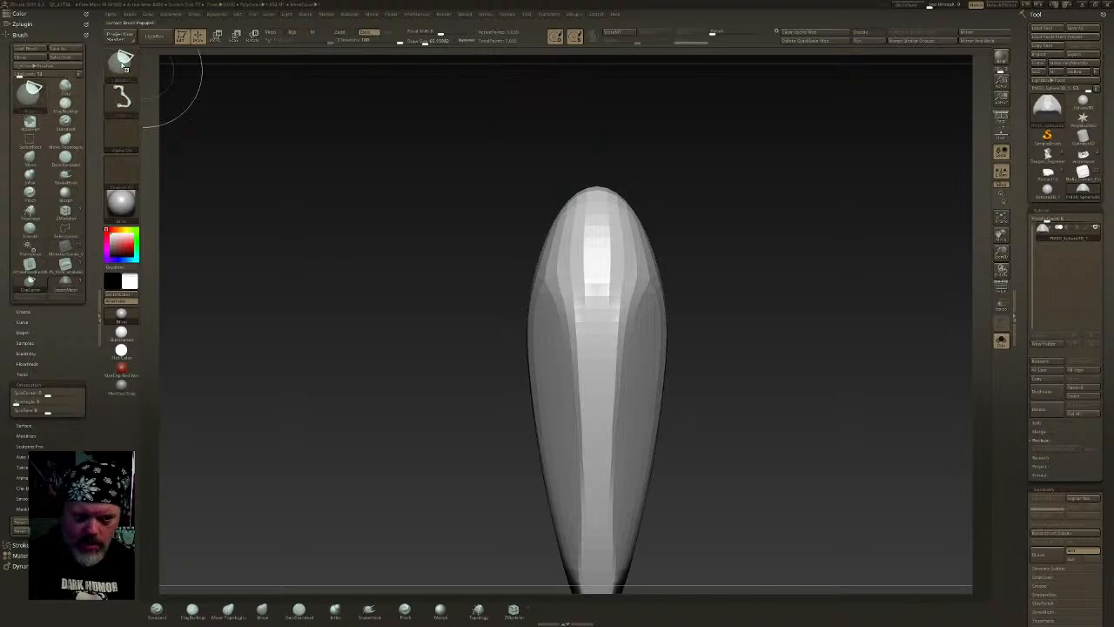
ctrl+shift+click(121, 62)
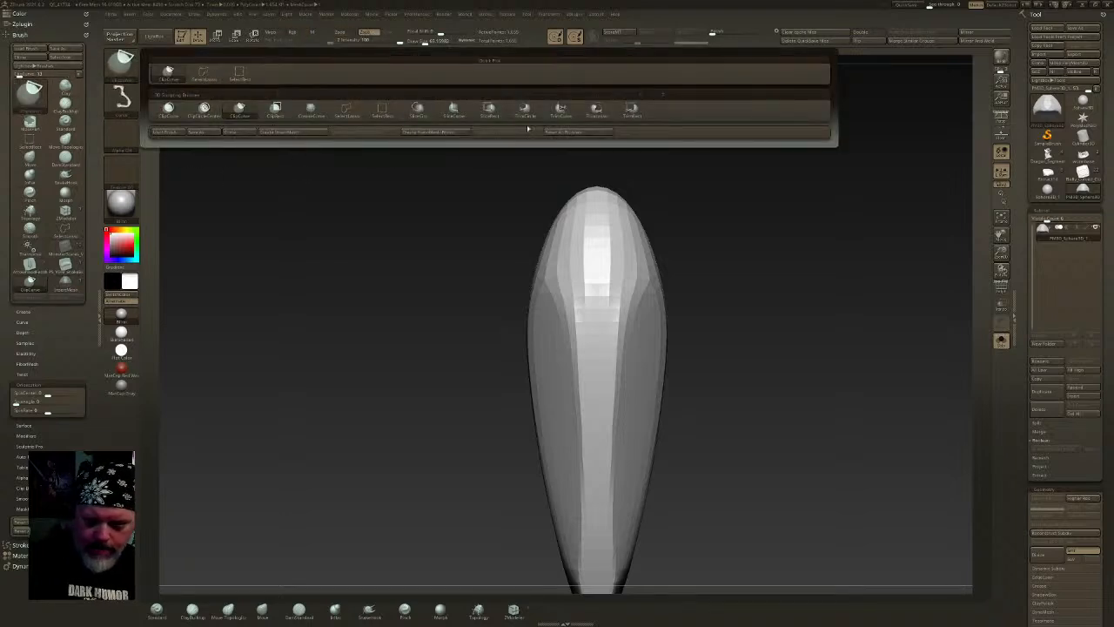
click(455, 108)
mouse_move(433, 289)
ctrl+shift+mouse_down()
mouse_move(763, 302)
mouse_move(583, 291)
mouse_move(552, 318)
mouse_move(584, 273)
mouse_move(558, 326)
mouse_move(590, 265)
mouse_move(610, 251)
mouse_move(666, 273)
mouse_move(693, 335)
mouse_move(643, 293)
ctrl+shift+mouse_up()
key(ctrl+z)
ctrl+shift+drag(497, 368, 696, 318)
alt+drag(885, 379, 871, 324)
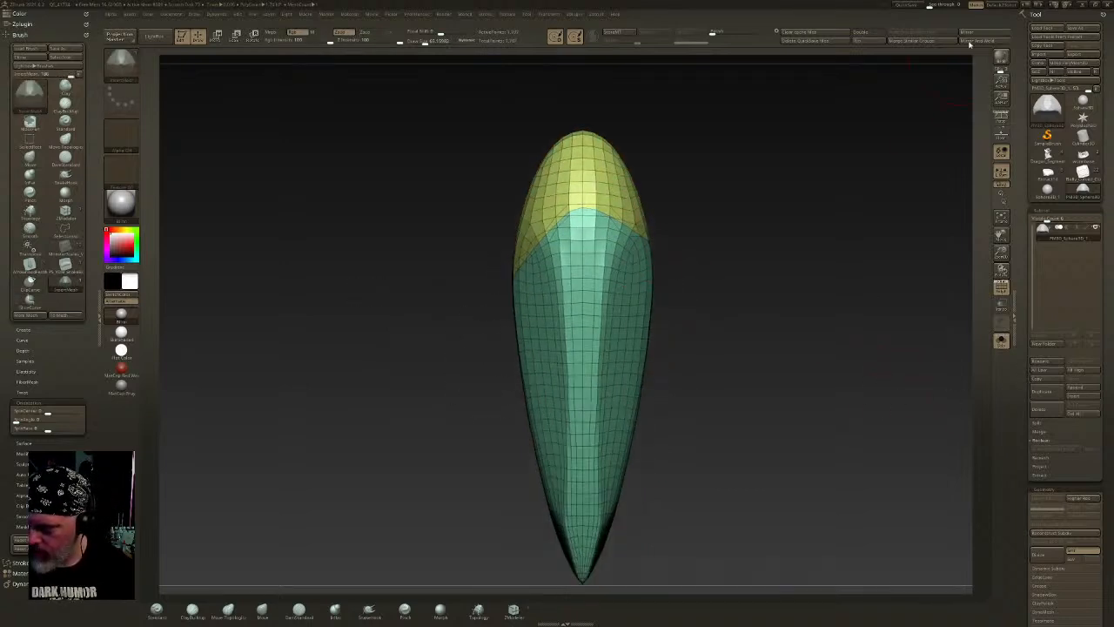
click(964, 42)
mouse_move(681, 221)
alt+mouse_down()
mouse_move(681, 281)
mouse_move(716, 290)
alt+mouse_up()
- Extrude the head polygroup outward into an overhanging cap with ZModeler and smooth its underside edge
click(514, 610)
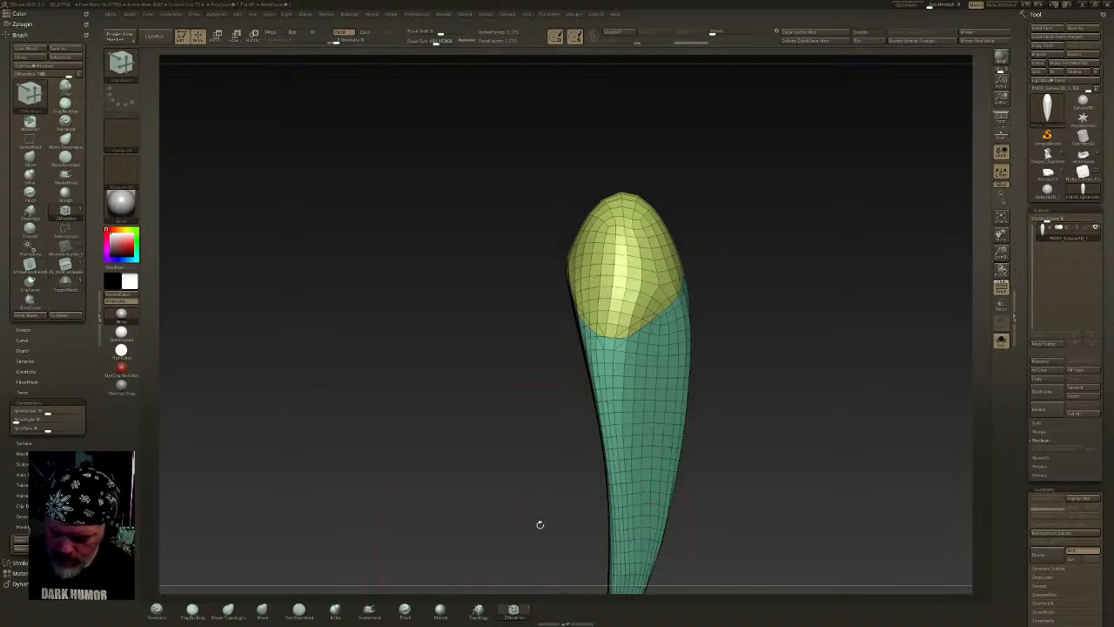
mouse_move(642, 240)
right_down()
mouse_move(658, 238)
mouse_move(646, 236)
right_up()
key(space)
drag(634, 242, 647, 211)
drag(675, 84, 583, 96)
right_drag(756, 299, 780, 269)
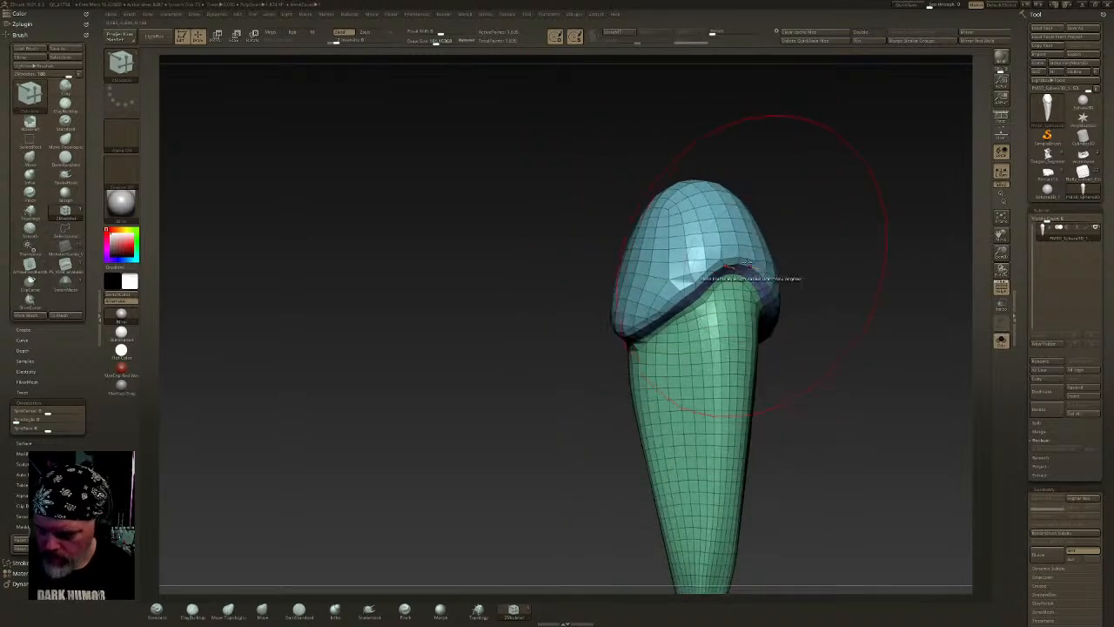
right_drag(712, 246, 734, 213)
right_drag(724, 26, 736, 39)
mouse_move(746, 229)
right_down()
mouse_move(758, 264)
mouse_move(741, 268)
right_up()
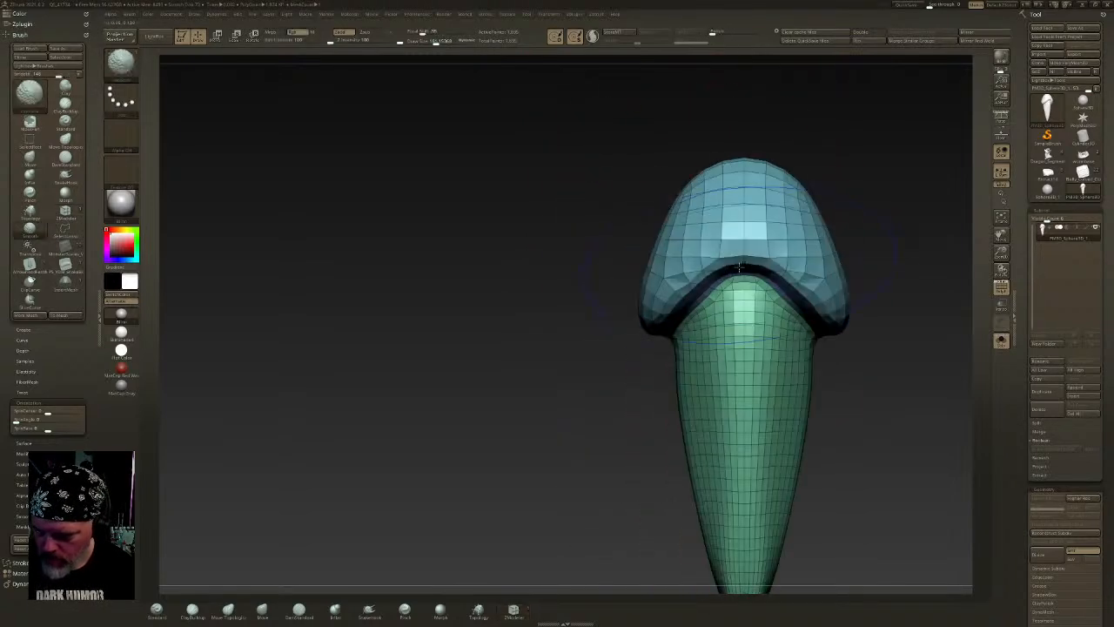
- Mask the cap by isolating the shaft polygroup, and nudge the shaft upward with the gizmo
ctrl+shift+click(745, 334)
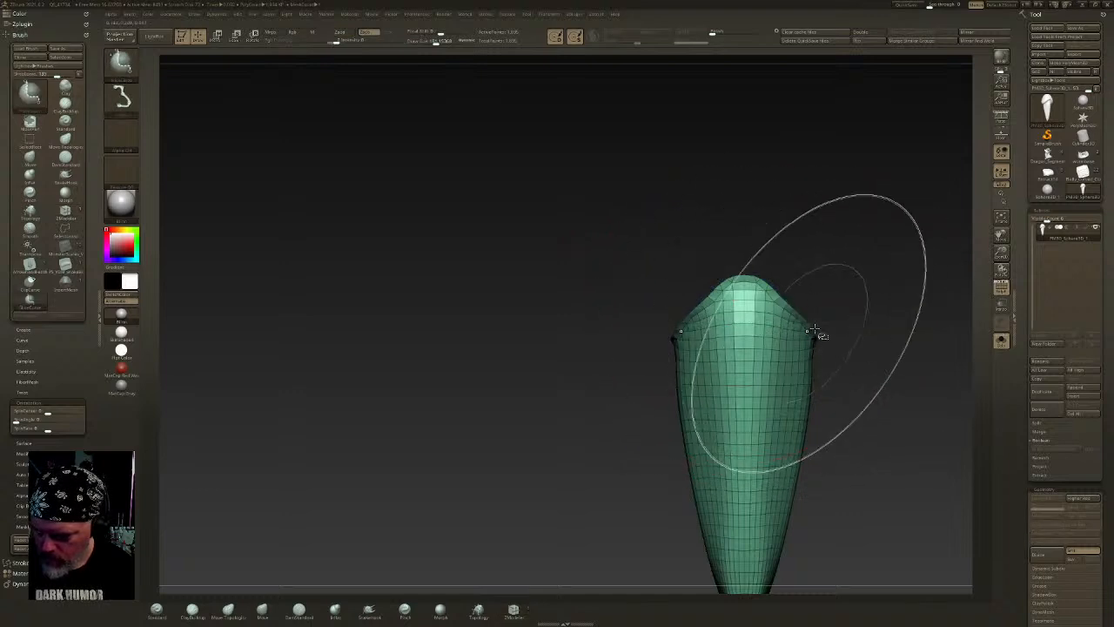
ctrl+shift+click(875, 336)
ctrl+click(879, 343)
key(w)
drag(745, 365, 746, 343)
key(q)
ctrl+drag(758, 87, 758, 57)
right_drag(760, 145, 769, 87)
right_drag(794, 273, 724, 409)
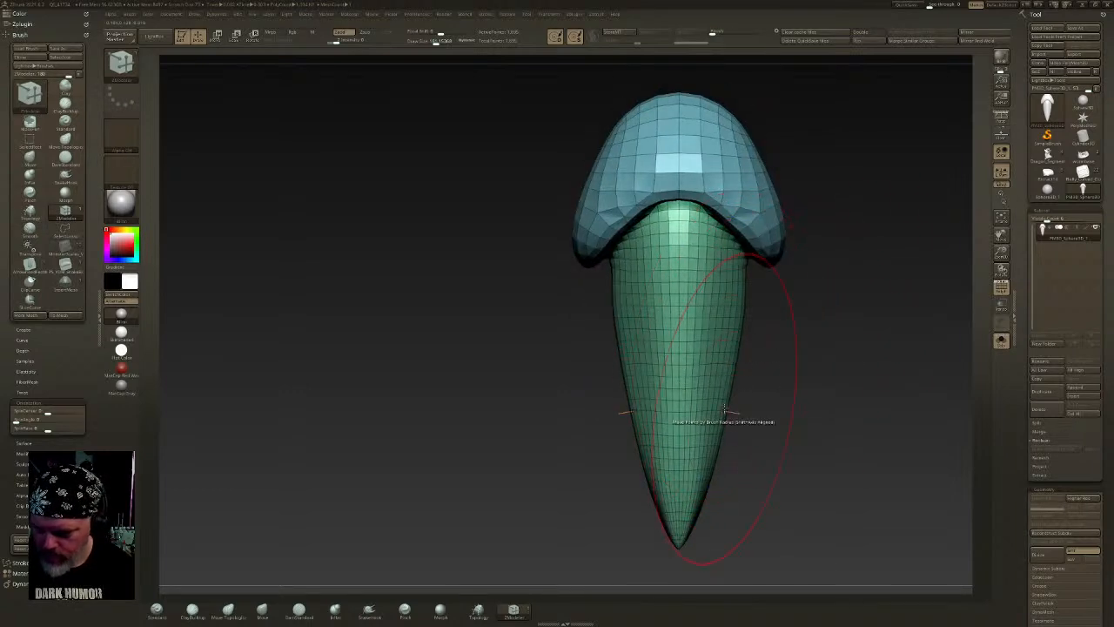
right_drag(787, 374, 740, 359)
alt+right_drag(714, 308, 683, 431)
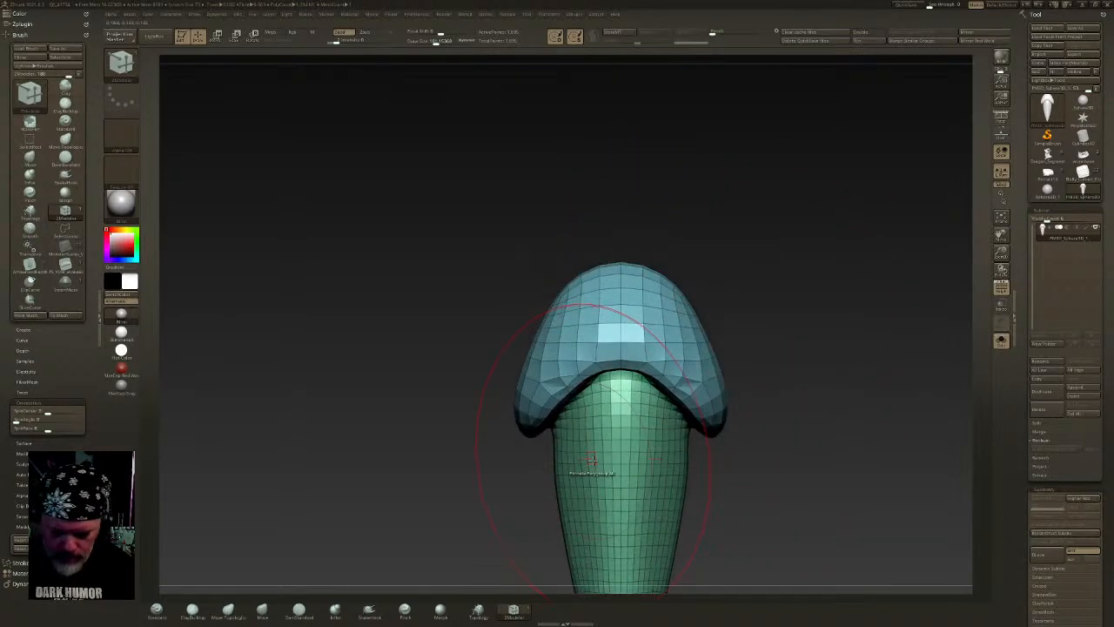
- Mask the shaft, place the gizmo on top of the cap, and reset its orientation
ctrl+shift+click(619, 287)
ctrl+click(753, 265)
ctrl+shift+click(754, 269)
ctrl+click(754, 281)
key(w)
right_drag(740, 290, 622, 213)
alt+click(609, 246)
click(621, 178)
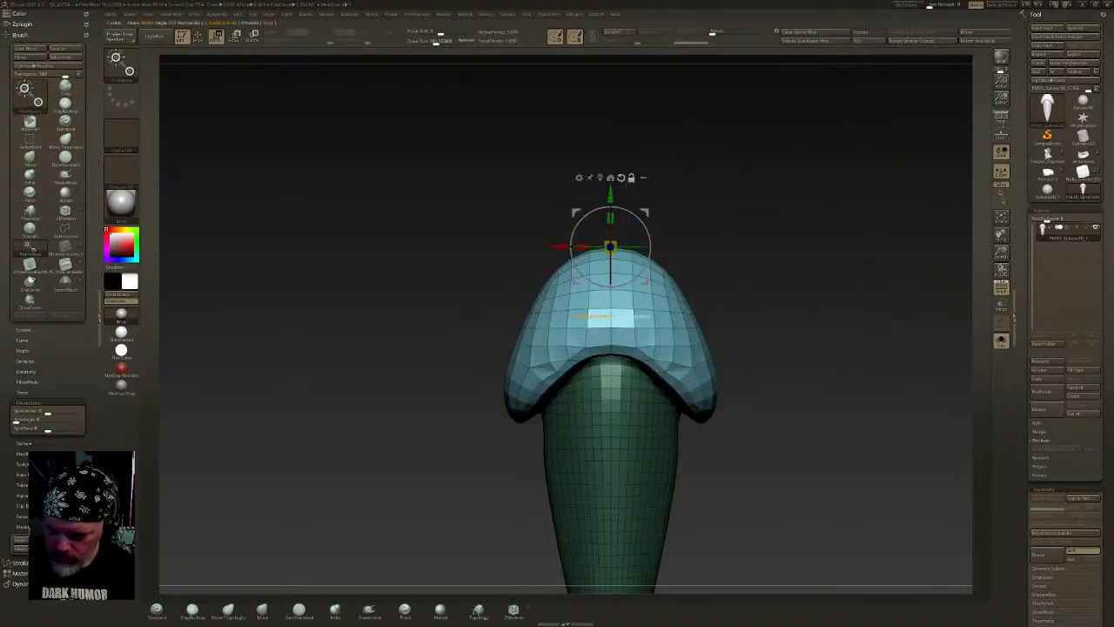
drag(611, 247, 631, 239)
key(ctrl+z)
- Mask the lower part of the cap, soften the mask, and widen the cap's top with the gizmo
ctrl+drag(796, 304, 479, 494)
ctrl+click(700, 374)
drag(598, 244, 467, 239)
drag(468, 239, 678, 238)
mouse_move(659, 200)
shift+mouse_down()
mouse_move(642, 210)
mouse_move(705, 242)
mouse_move(745, 238)
shift+mouse_up()
- Clear the mask, frame the capped spike from its pointed end, and create a new InsertMesh brush from it
key(q)
drag(731, 33, 771, 33)
drag(775, 131, 671, 364)
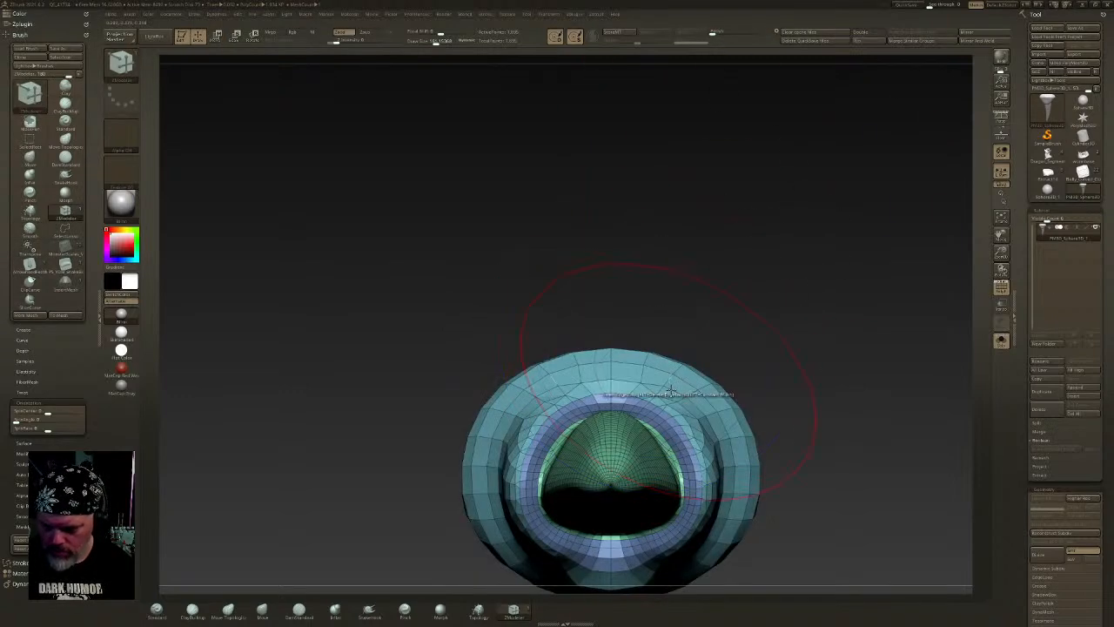
ctrl+click(723, 344)
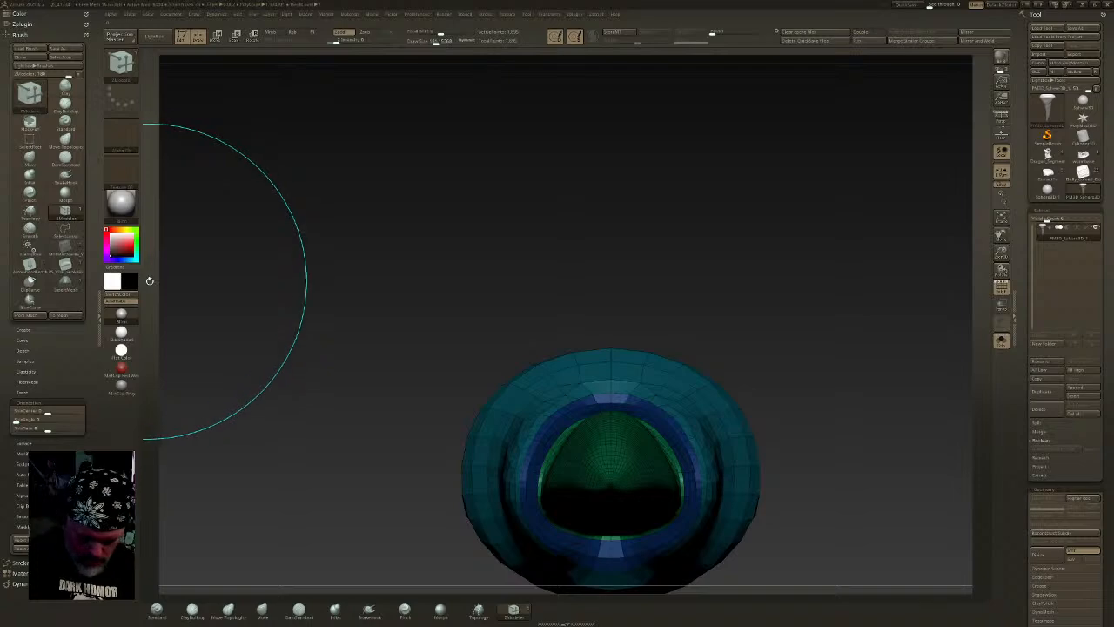
key(v)
key(f)
ctrl+right_drag(684, 428, 665, 357)
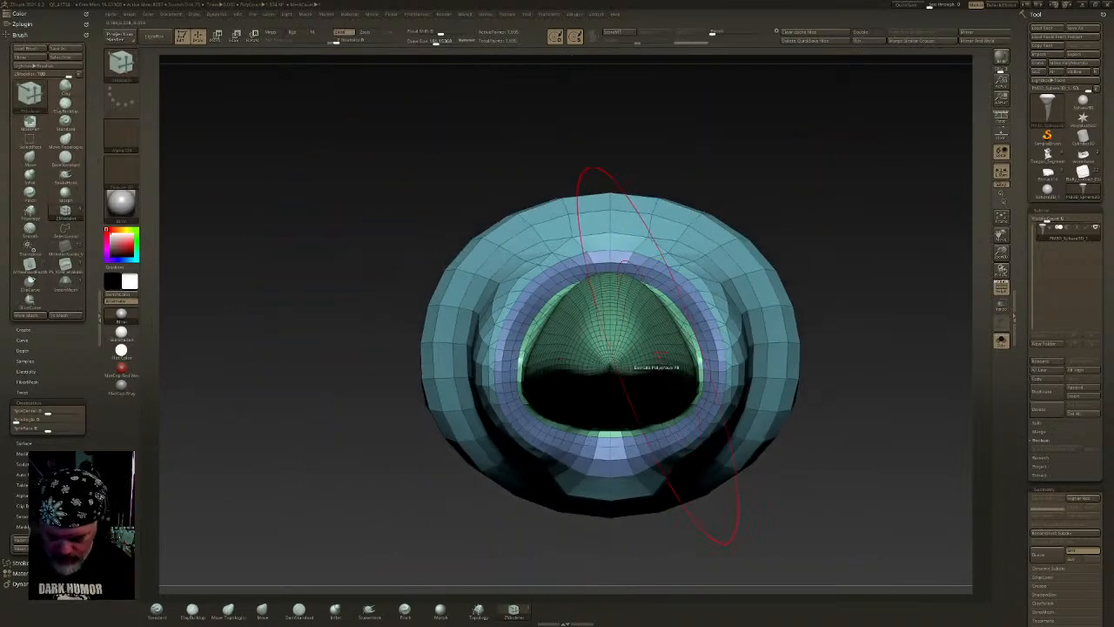
key(b)
click(421, 602)
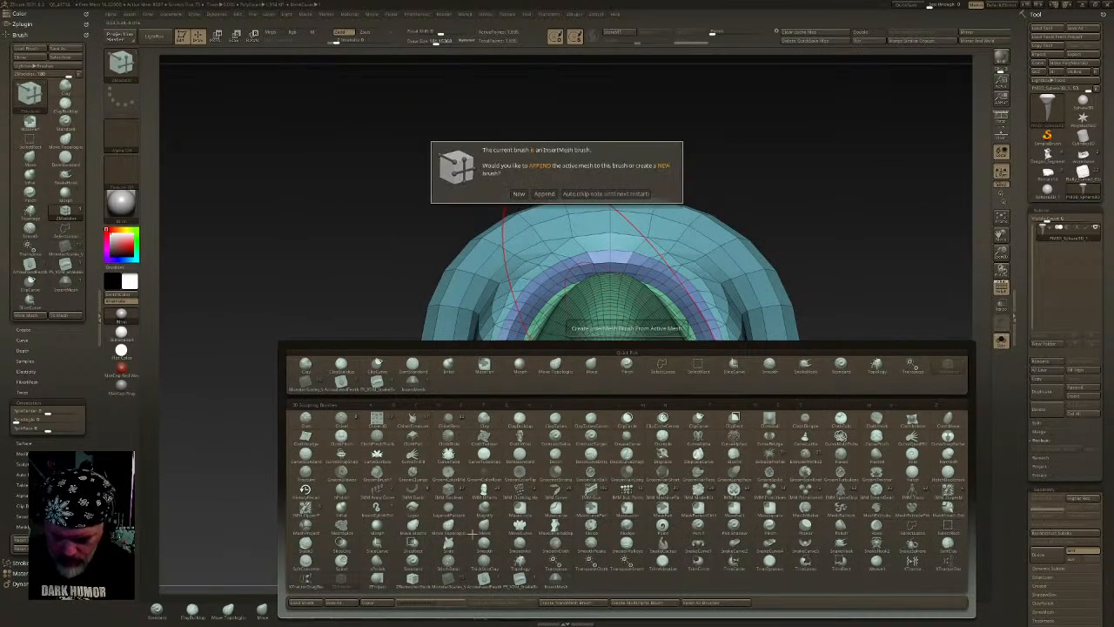
click(519, 193)
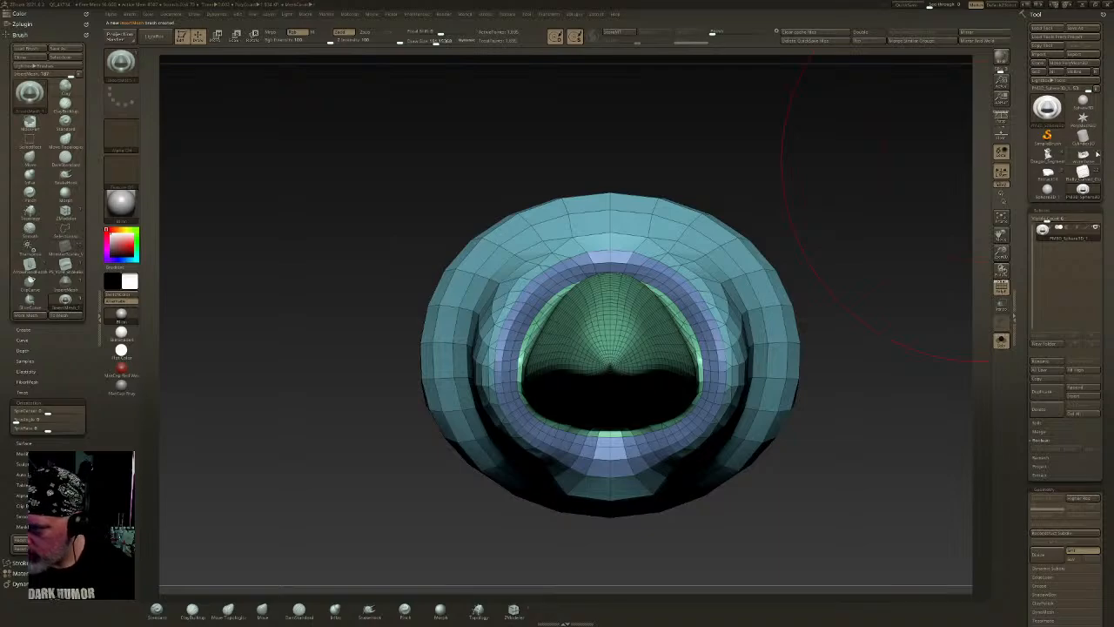
- Switch to the claw creature tool, select the worm subtool, and frame it
click(1083, 155)
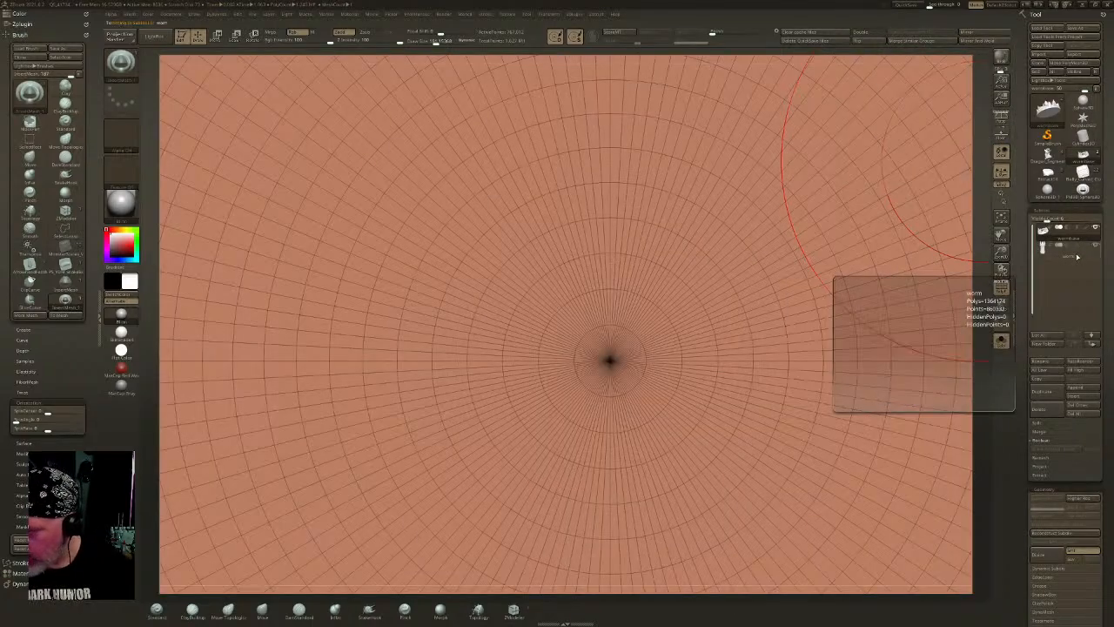
click(1073, 252)
key(f)
ctrl+right_drag(691, 325, 623, 522)
key(f)
mouse_move(598, 218)
ctrl+right_down()
mouse_move(592, 287)
mouse_move(627, 509)
ctrl+right_up()
- Reduce the brush size and insert the capped spike on the inner side of the claw tips
click(425, 41)
mouse_move(784, 122)
right_down()
mouse_move(705, 174)
mouse_move(749, 212)
right_up()
mouse_move(749, 212)
alt+right_down()
mouse_move(677, 254)
mouse_move(666, 279)
alt+right_up()
drag(645, 146, 645, 175)
right_drag(649, 176, 691, 149)
- Rotate and seat the first pair of inserted fangs just inside the claw tips with the gizmo
key(w)
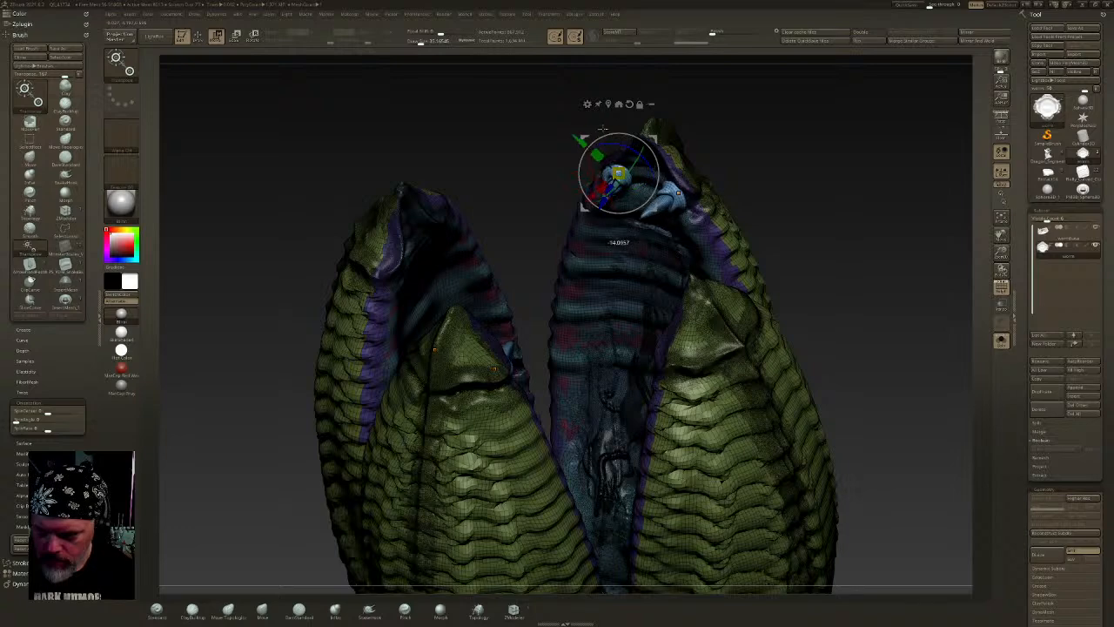
right_drag(688, 155, 597, 183)
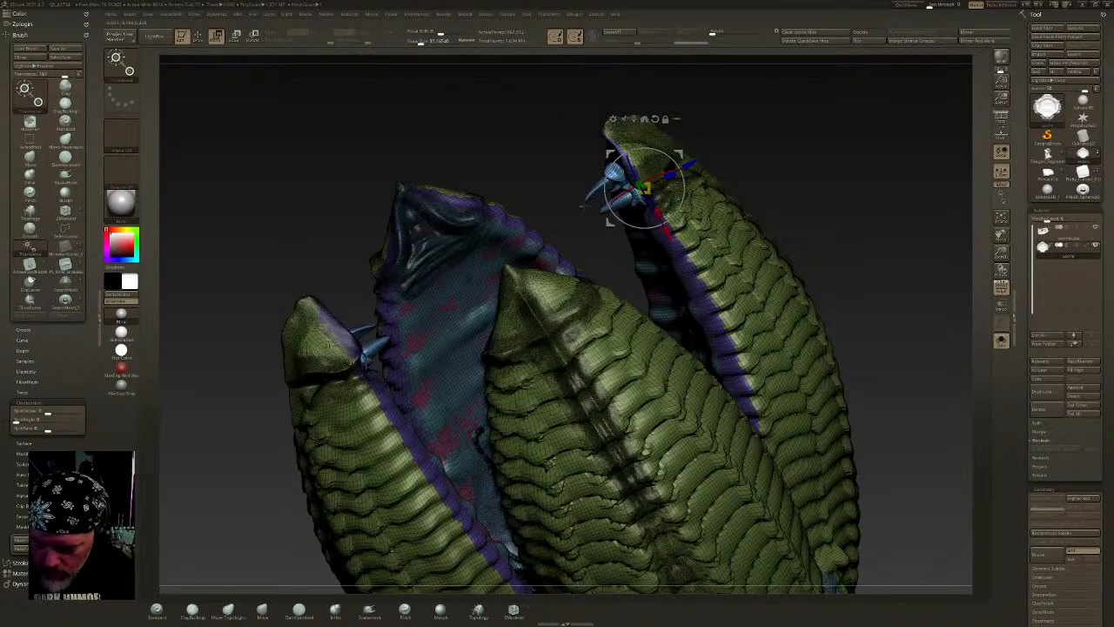
right_drag(702, 156, 736, 150)
mouse_move(642, 131)
right_down()
mouse_move(709, 141)
mouse_move(637, 145)
right_up()
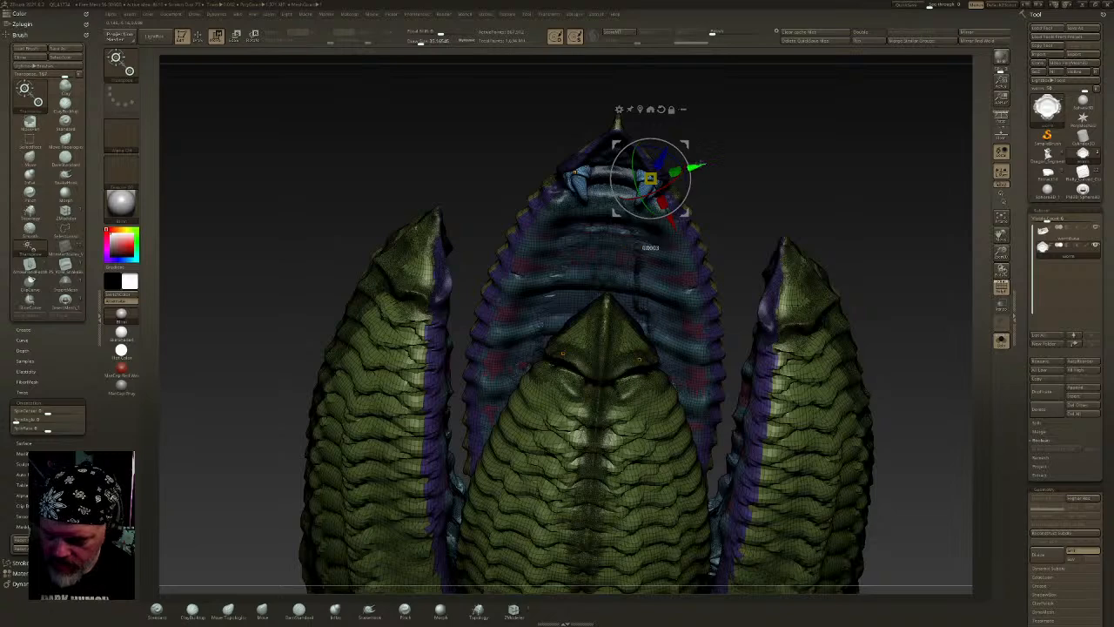
- Place the next fangs below the first pair along the claws' inner edges and angle them inward
right_drag(718, 160, 688, 166)
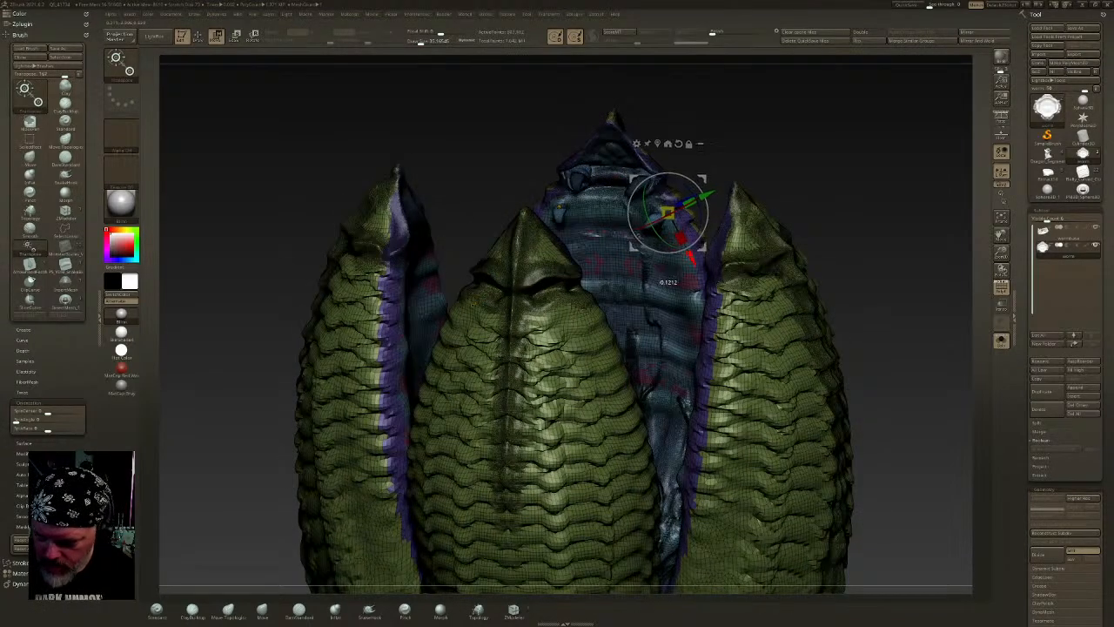
right_drag(692, 228, 696, 252)
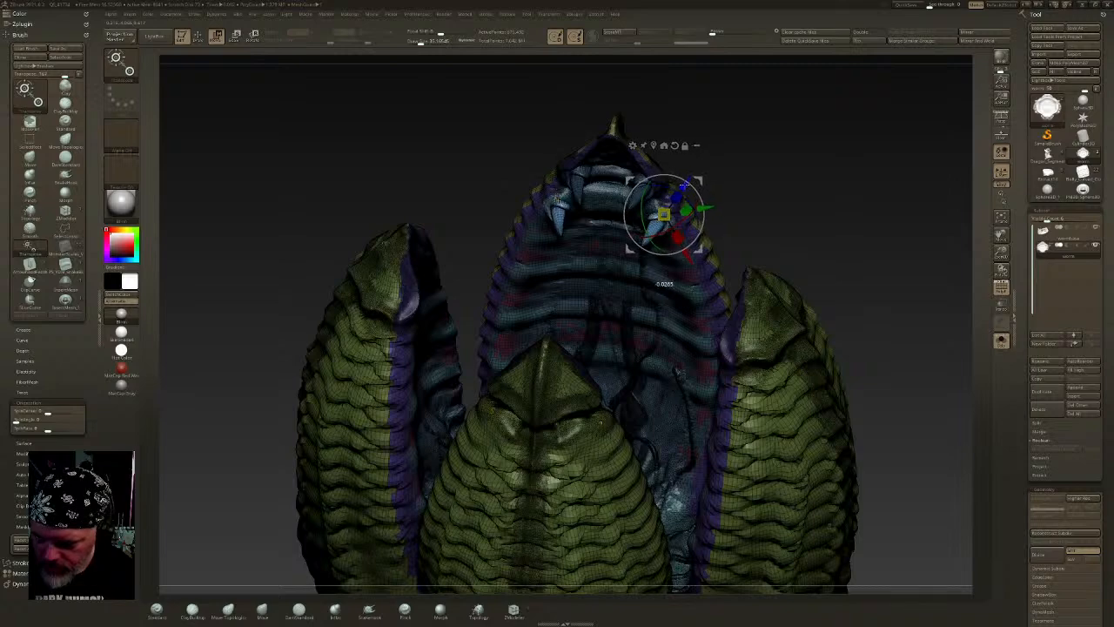
right_drag(699, 202, 699, 180)
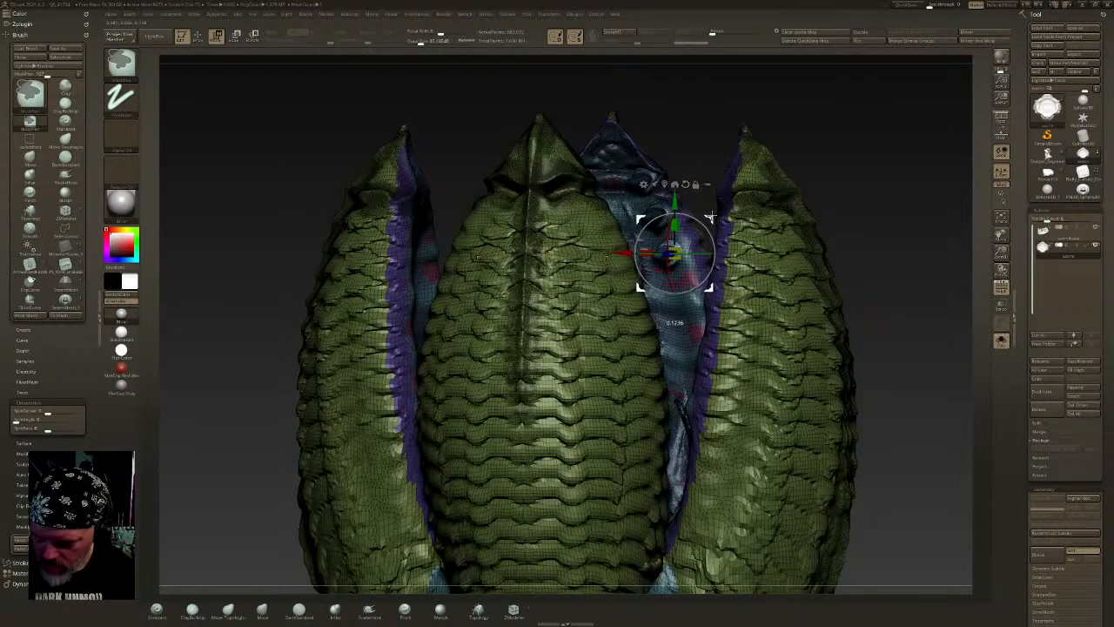
key(w)
right_drag(614, 359, 616, 434)
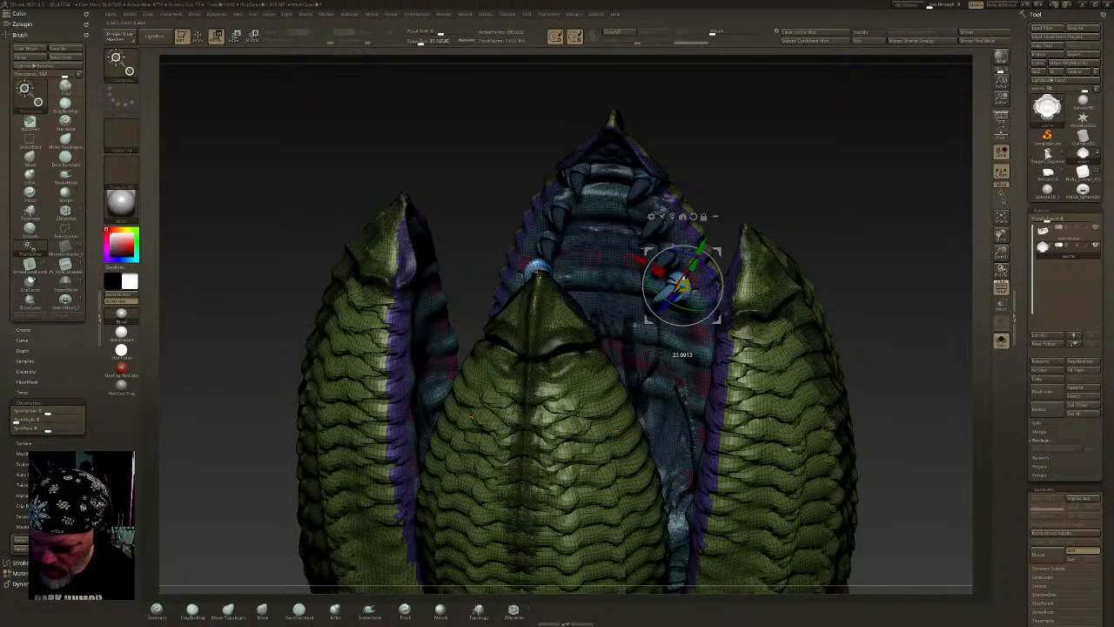
- Insert another fang lower on the claws' inner edges and align it with the row using the gizmo
key(q)
right_drag(684, 285, 680, 216)
key(w)
right_drag(711, 306, 703, 273)
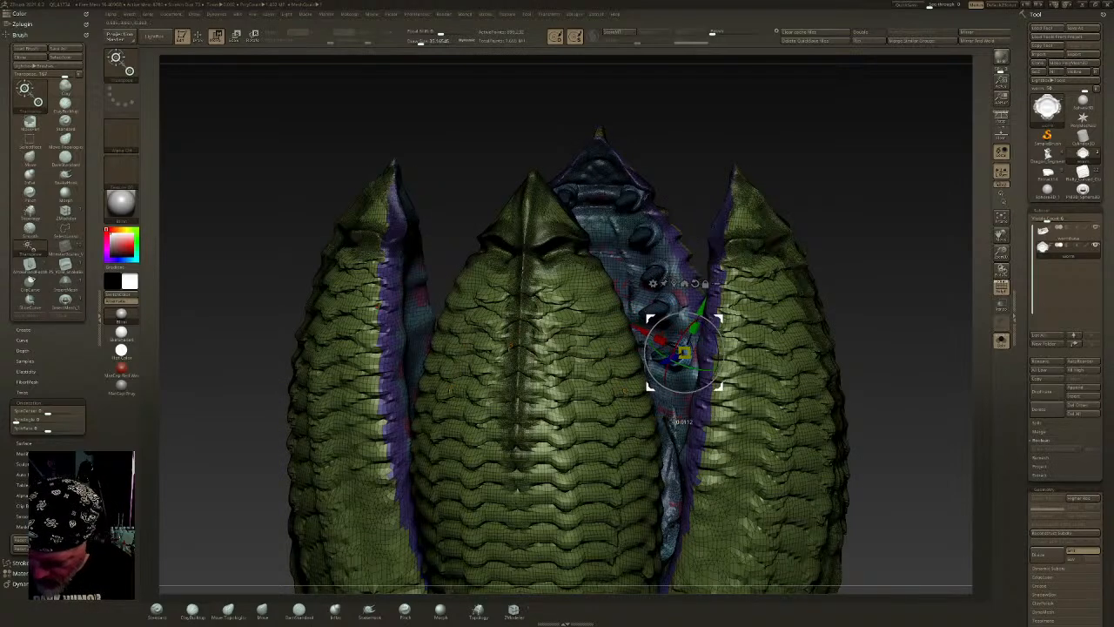
- Continue the fang row down the lower half of the inner claw edges and turn off the polyframe display
ctrl+drag(725, 354, 728, 390)
right_drag(728, 331, 720, 360)
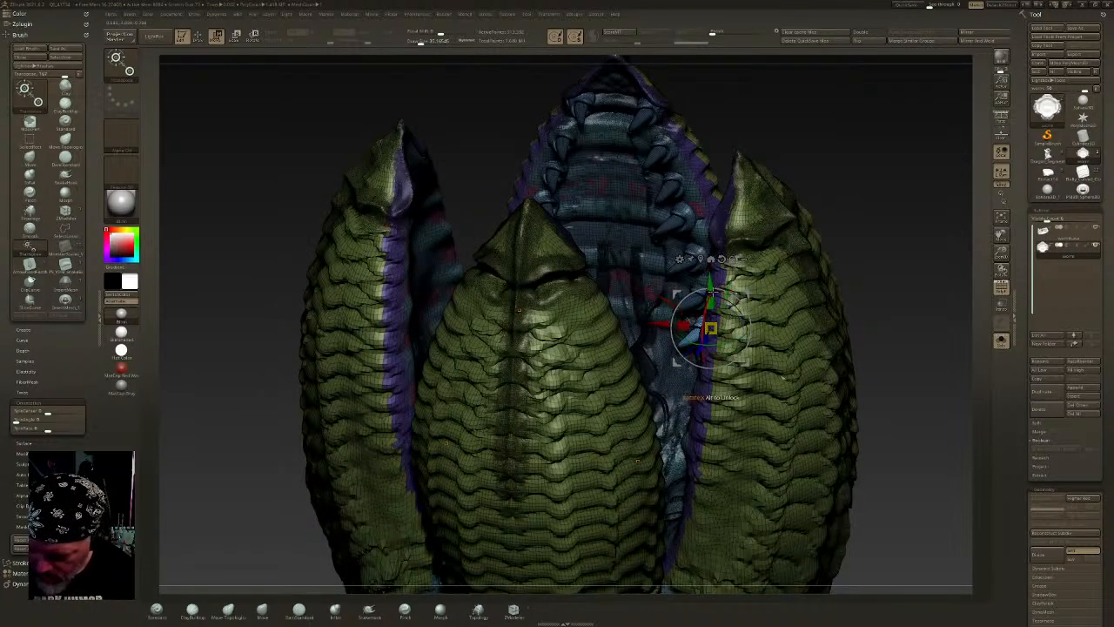
mouse_move(716, 359)
right_down()
mouse_move(754, 373)
mouse_move(724, 370)
right_up()
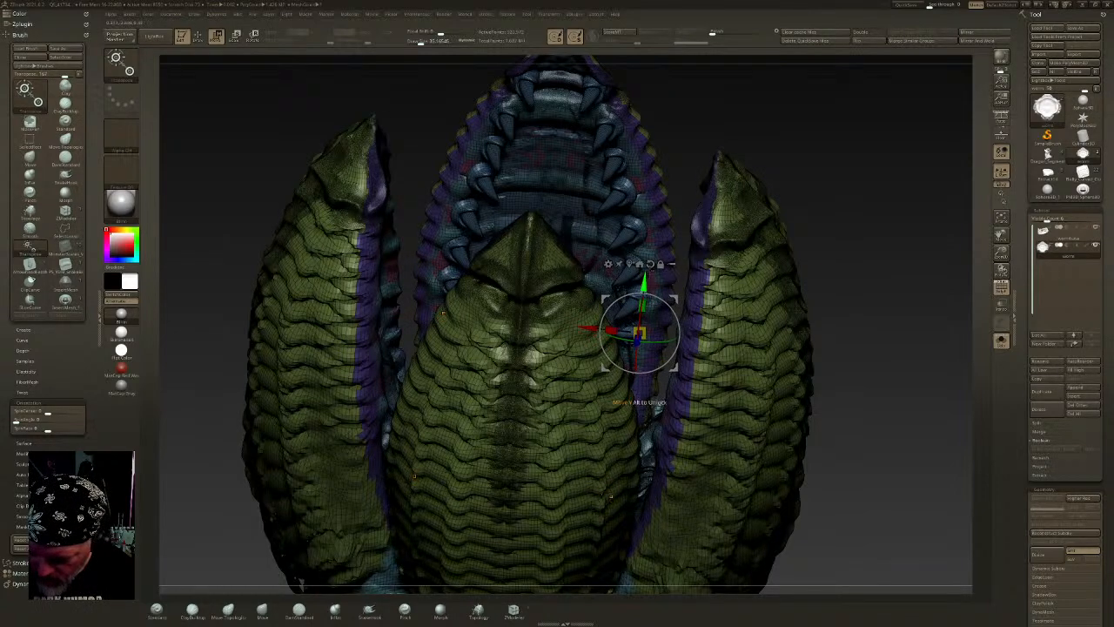
right_drag(656, 281, 726, 318)
key(shift+f)
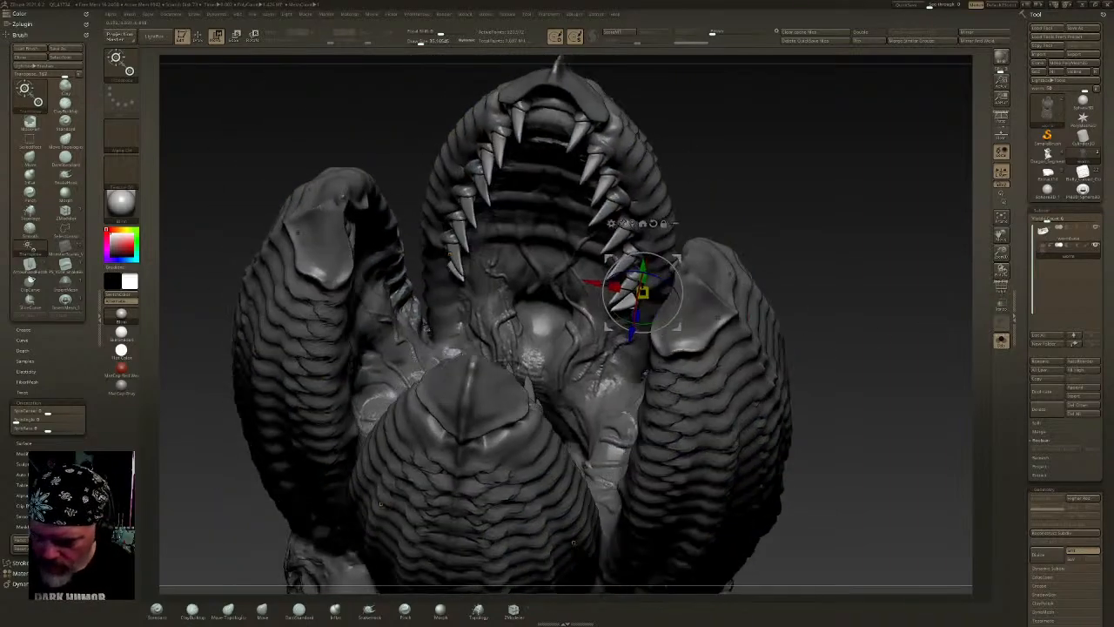
- Move and rotate the lowest fangs so they finish the rows near the base of the claws
drag(631, 335, 629, 340)
right_drag(629, 340, 637, 291)
drag(641, 267, 642, 287)
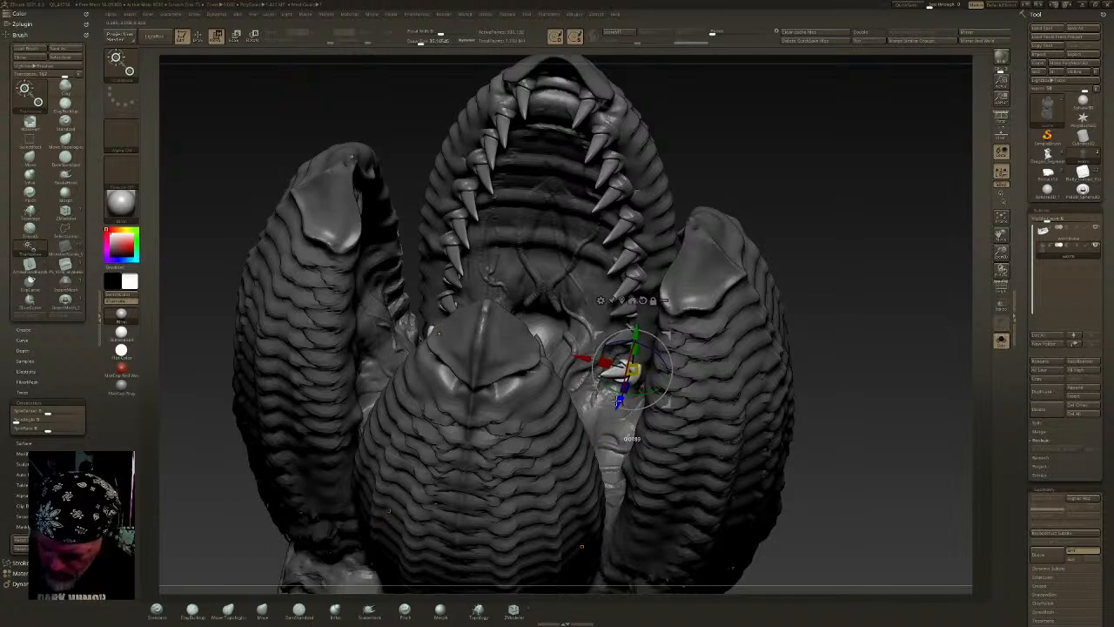
drag(620, 425, 601, 218)
- Isolate the fangs from the body, then show the whole creature again with everything except the fangs masked
key(q)
ctrl+shift+click(603, 194)
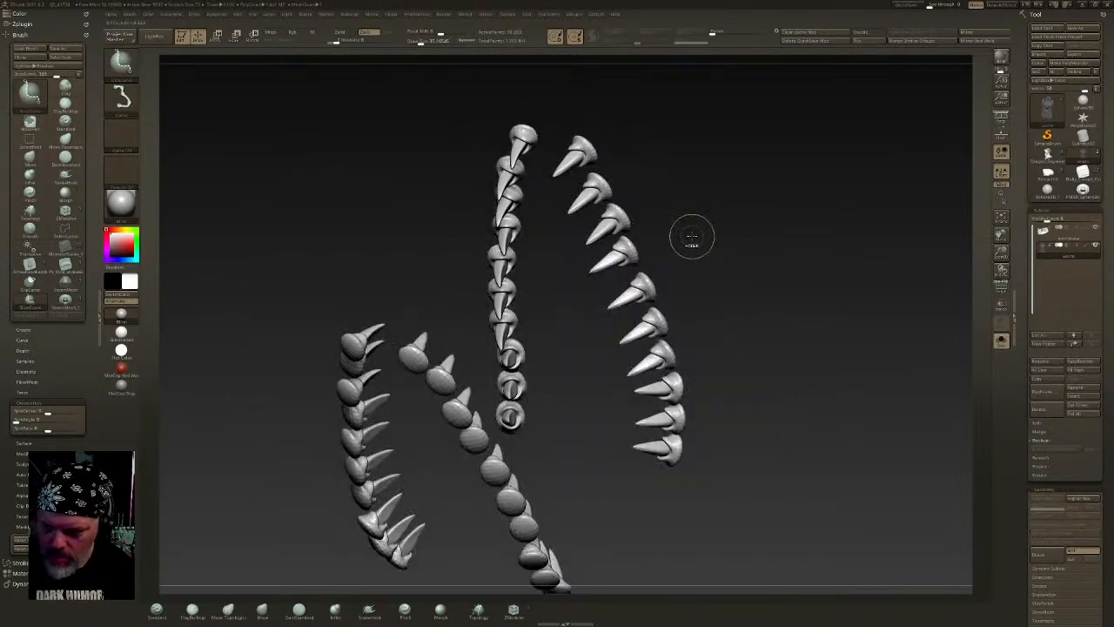
key(shift+f)
drag(689, 236, 751, 258)
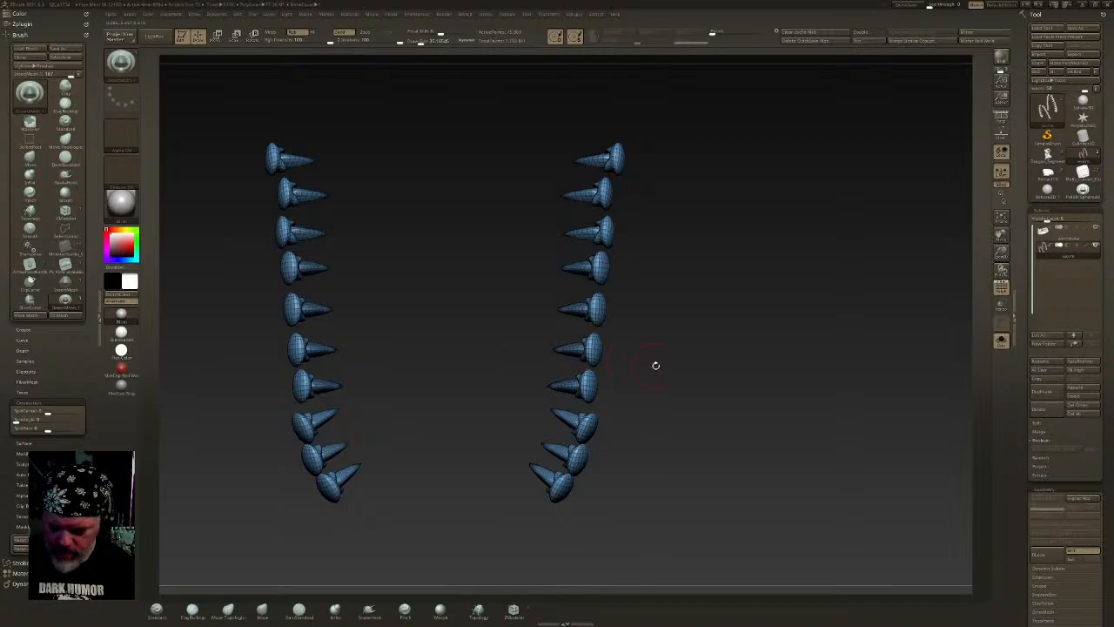
drag(655, 364, 696, 348)
ctrl+shift+click(683, 346)
mouse_move(710, 351)
right_down()
mouse_move(674, 335)
mouse_move(696, 279)
mouse_move(778, 366)
mouse_move(744, 257)
mouse_move(702, 424)
right_up()
ctrl+shift+click(617, 189)
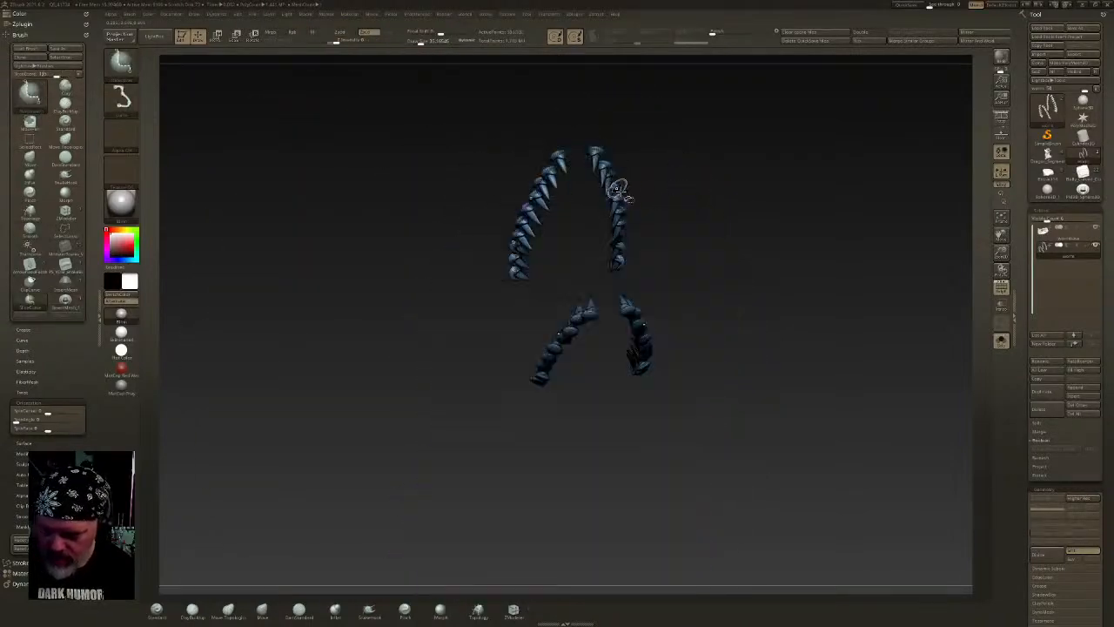
ctrl+shift+click(745, 183)
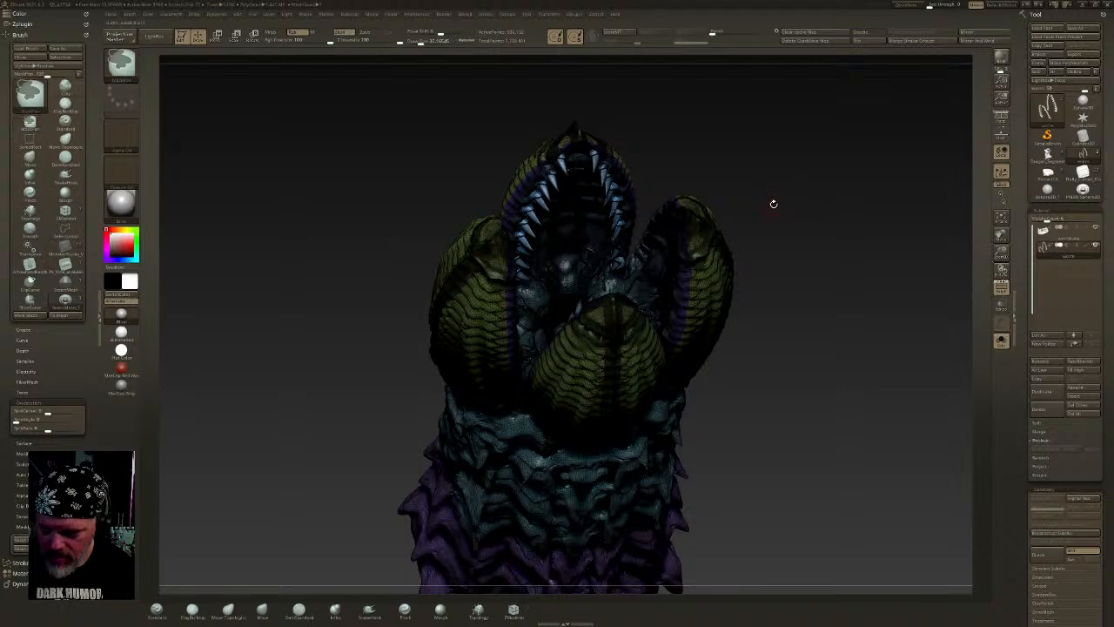
- Center the gizmo on the creature and rotate a copy of the fangs around it onto the two side claws
shift+right_drag(774, 205, 761, 233)
alt+right_drag(647, 132, 646, 199)
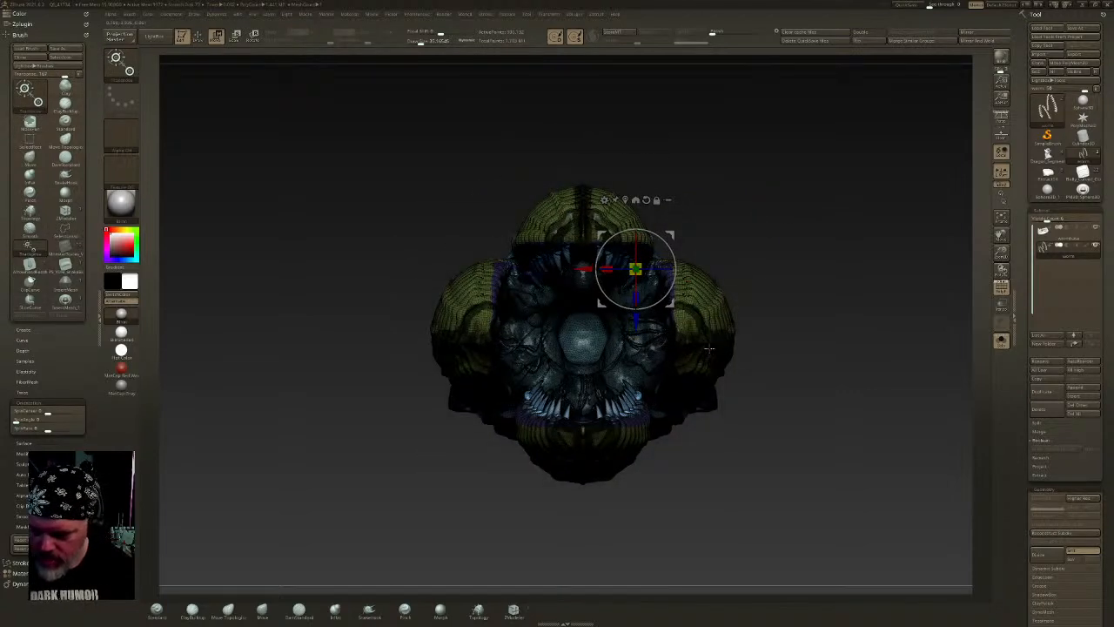
click(636, 199)
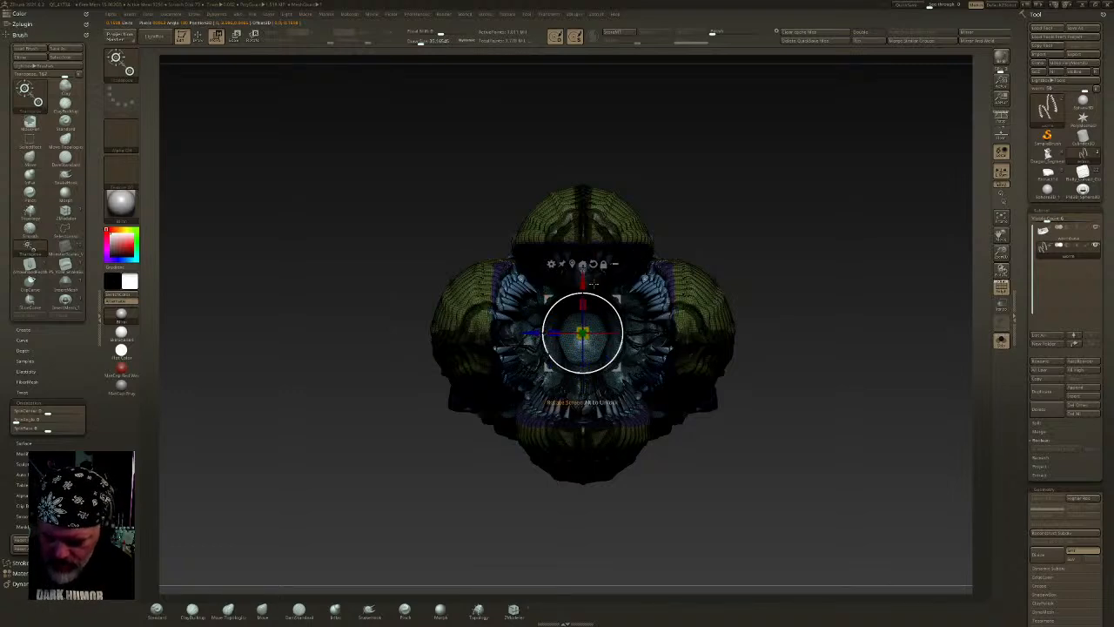
drag(583, 273, 585, 261)
drag(740, 227, 814, 207)
drag(562, 271, 562, 296)
- Switch to the Move brush and enlarge its draw size
key(q)
mouse_move(819, 279)
mouse_down()
mouse_move(697, 315)
mouse_move(655, 280)
mouse_up()
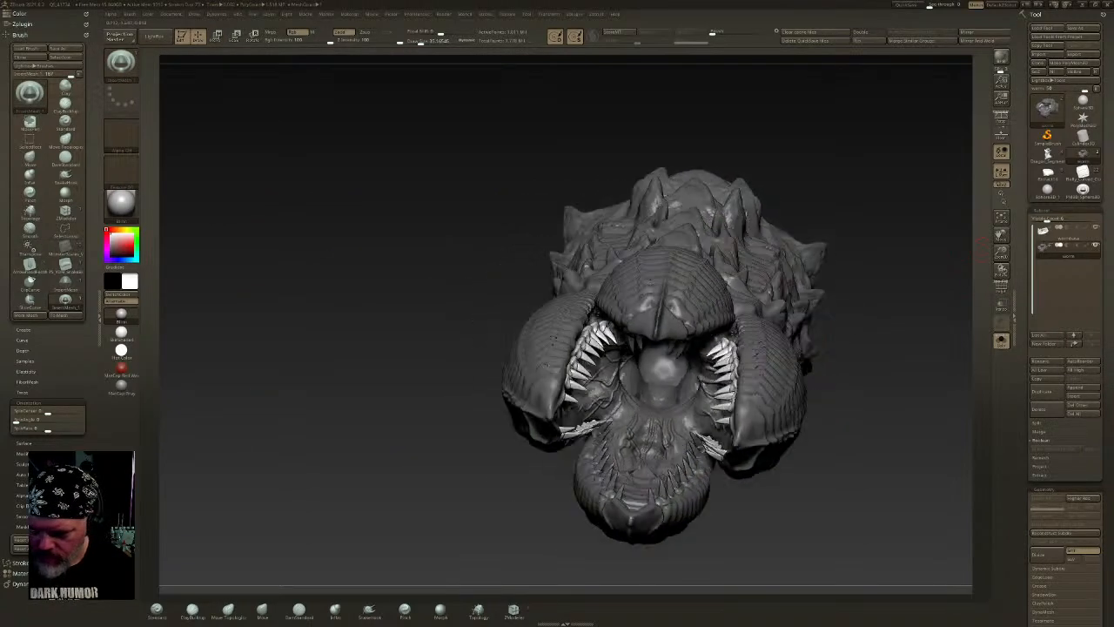
drag(982, 241, 971, 248)
click(263, 613)
click(431, 44)
drag(431, 43, 436, 44)
shift+drag(784, 213, 756, 229)
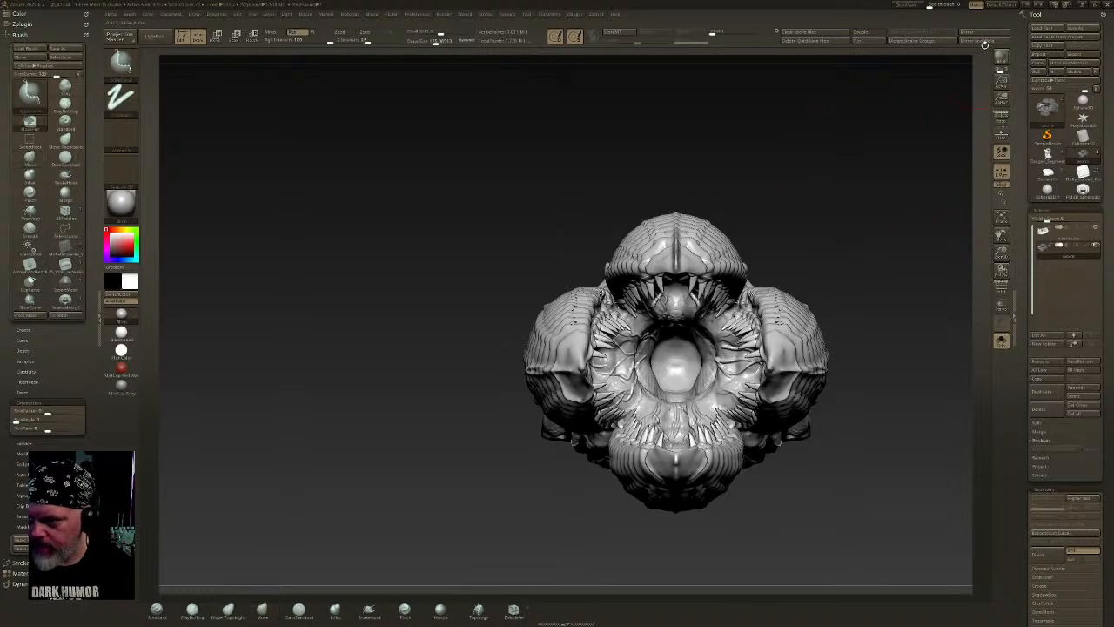
- Open the Modify Topology options and try mirroring the creature across its front-to-back axis
click(1004, 287)
click(1003, 287)
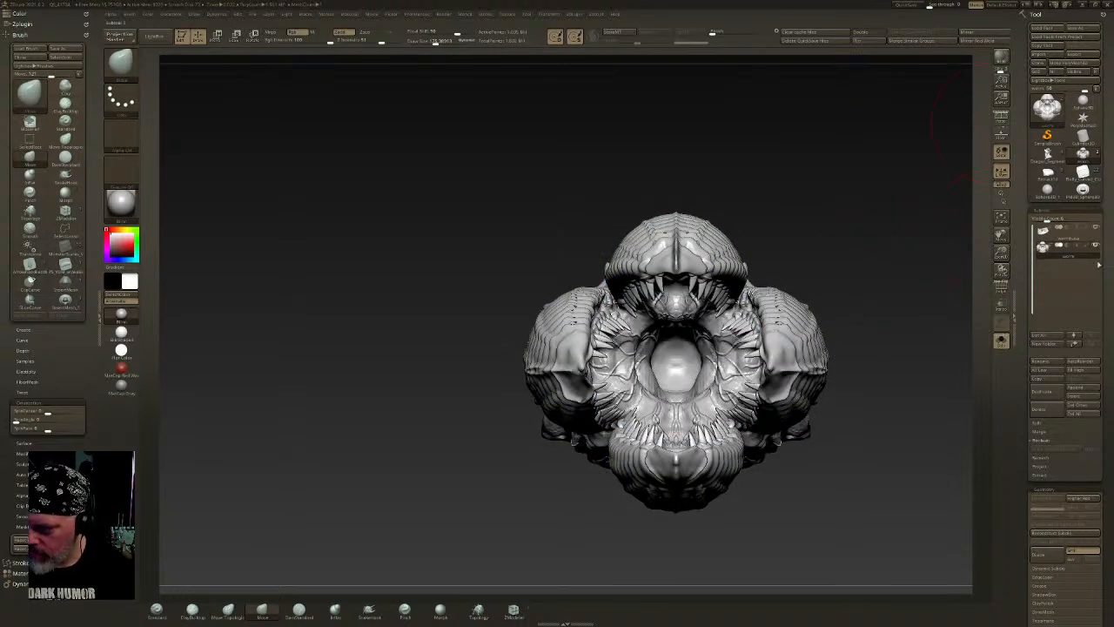
scroll(1106, 297, down, 5)
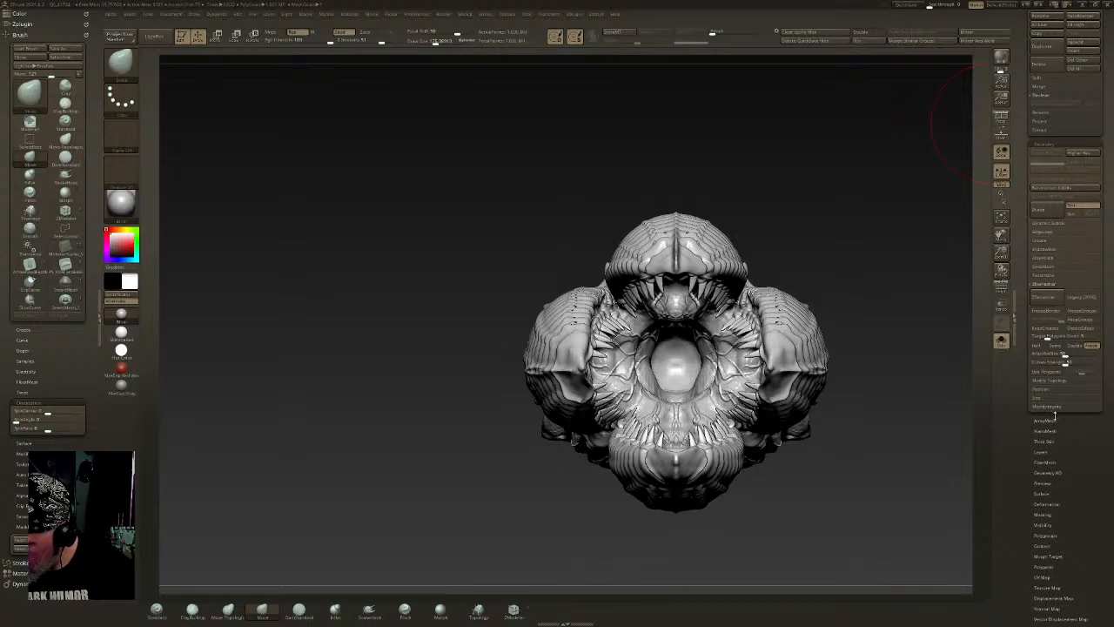
click(1064, 381)
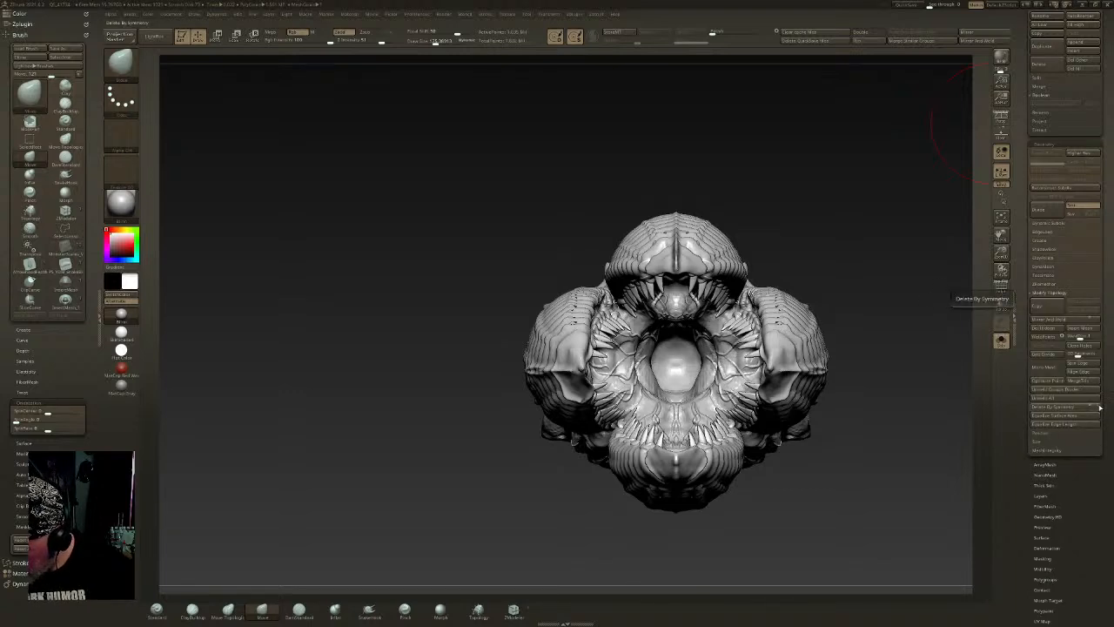
click(1055, 416)
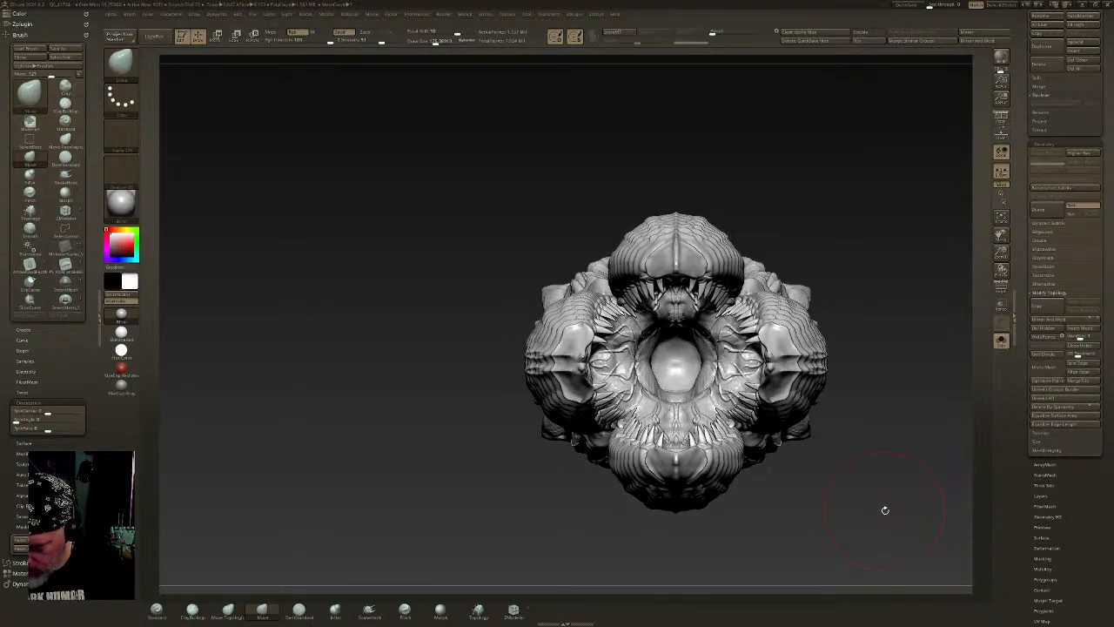
drag(792, 387, 814, 426)
key(ctrl+z)
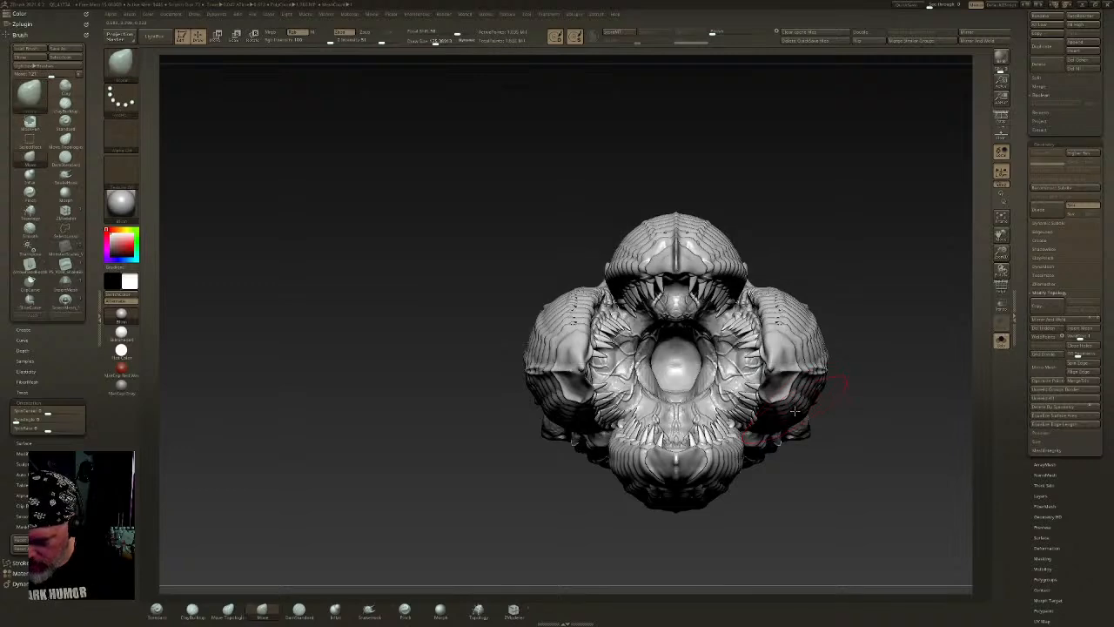
- Try shifting the creature slightly with the gizmo before mirroring and welding it, then undo the changes
key(w)
drag(677, 319, 676, 310)
click(1044, 319)
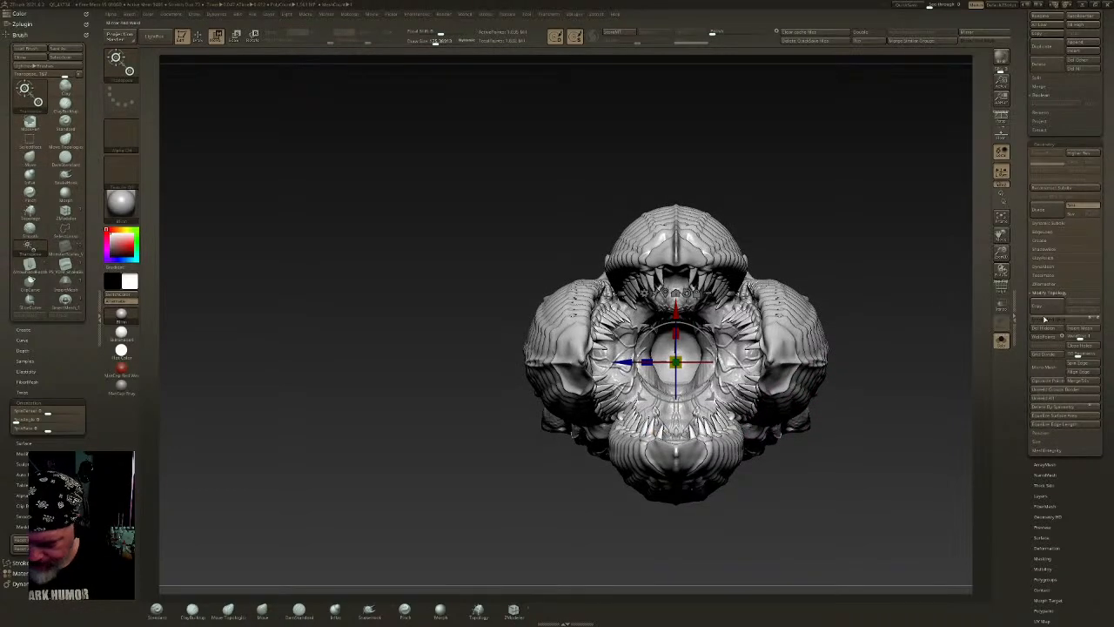
key(ctrl+z)
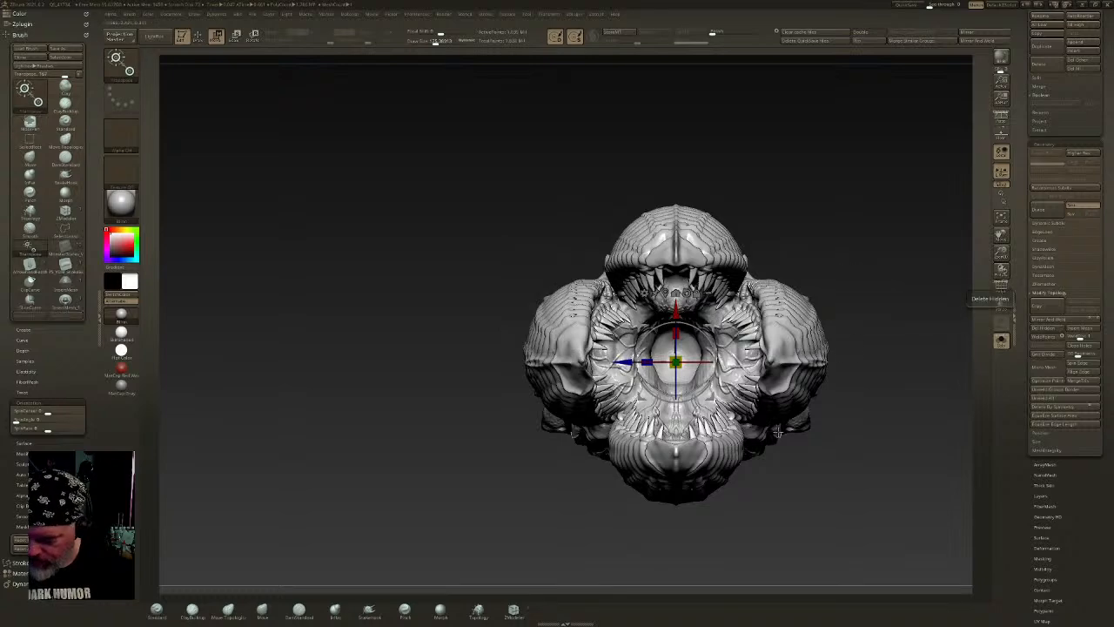
key(ctrl+z)
- Apply Mirror And Weld to the creature and check the fanged claws from the side
click(1044, 320)
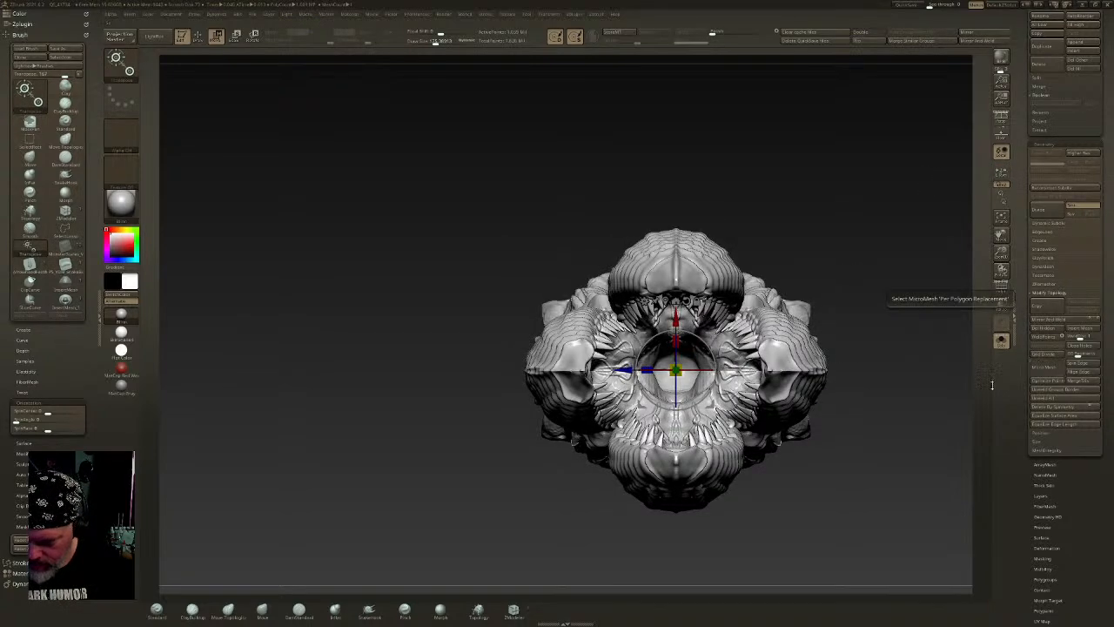
mouse_move(857, 417)
mouse_down()
mouse_move(819, 427)
mouse_move(821, 439)
mouse_move(853, 440)
mouse_move(838, 438)
mouse_move(852, 455)
mouse_move(855, 438)
mouse_move(834, 438)
mouse_up()
key(q)
alt+drag(950, 298, 885, 249)
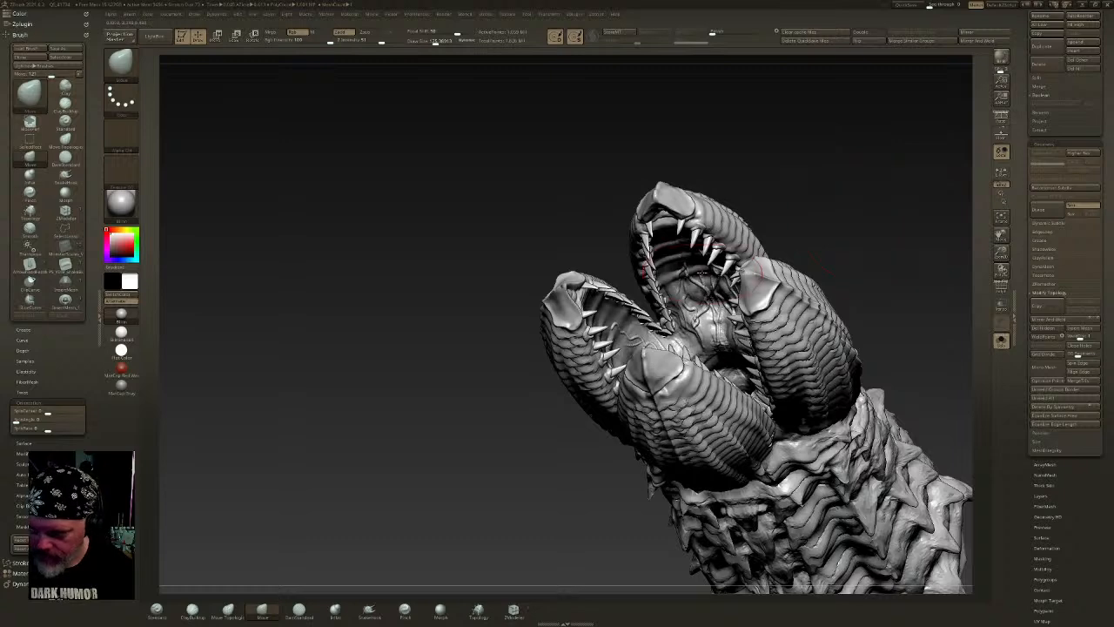
- Open the symmetry settings, then switch to the Move Topological brush and adjust its draw size
click(551, 15)
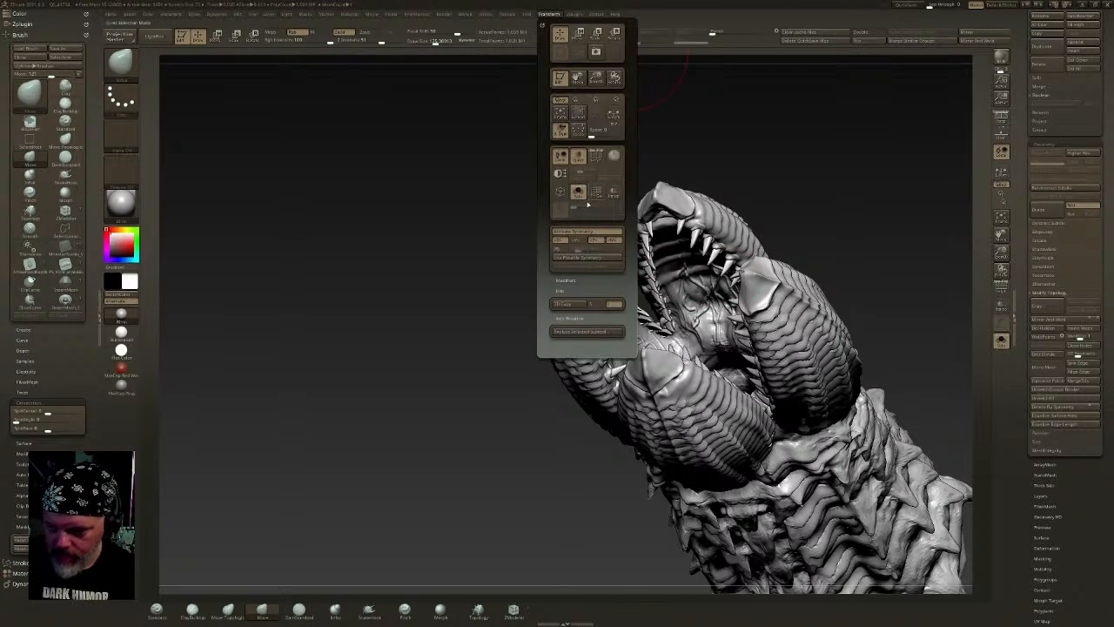
right_drag(693, 282, 640, 338)
click(232, 612)
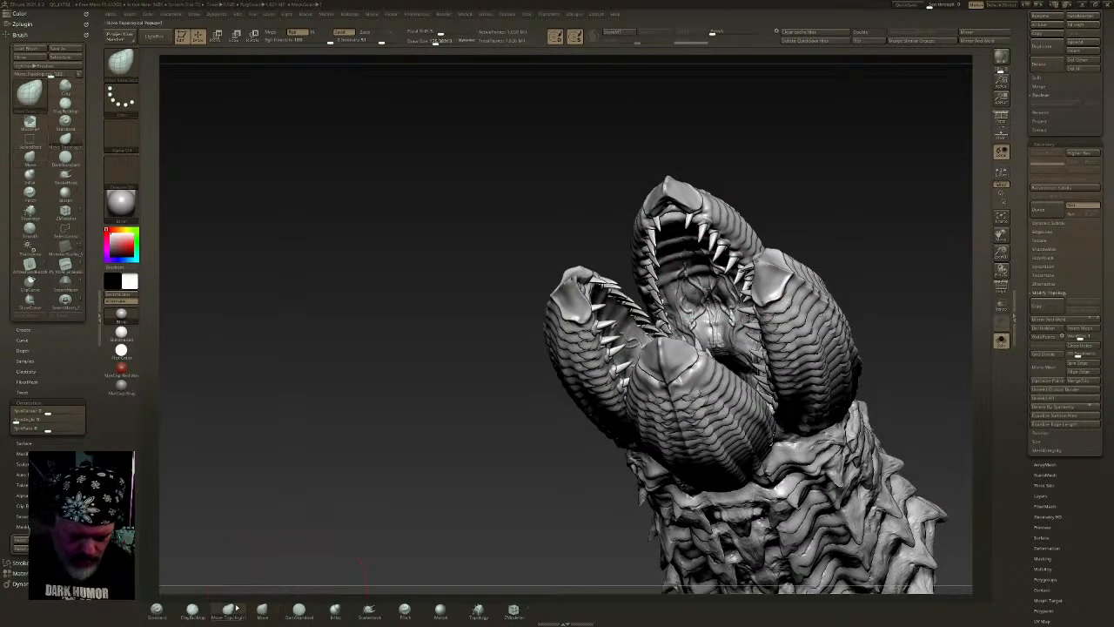
click(439, 43)
- Undo the last Move Topological adjustment and inspect the open claws and fangs from the front and sides
right_drag(570, 283, 639, 335)
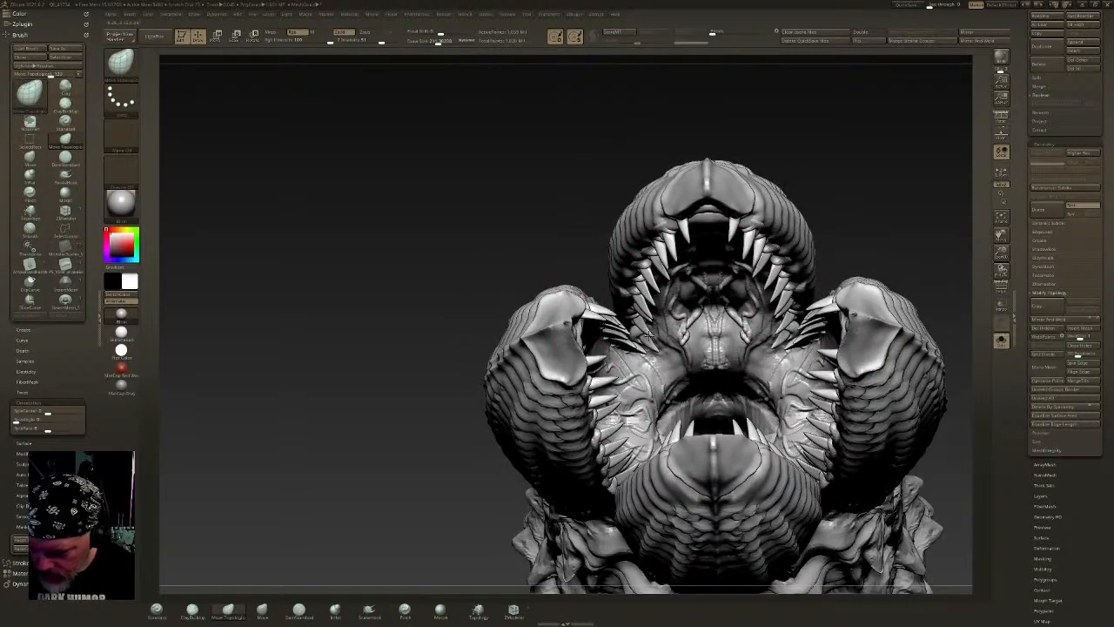
key(ctrl+z)
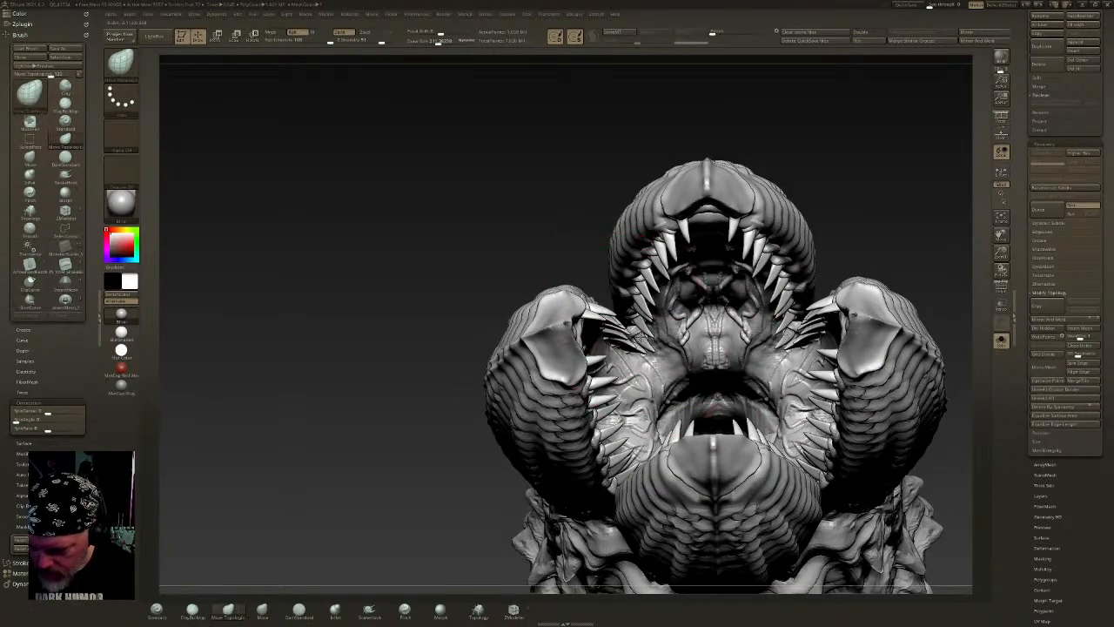
mouse_move(770, 342)
right_down()
mouse_move(814, 383)
mouse_move(853, 357)
mouse_move(949, 394)
mouse_move(786, 329)
right_up()
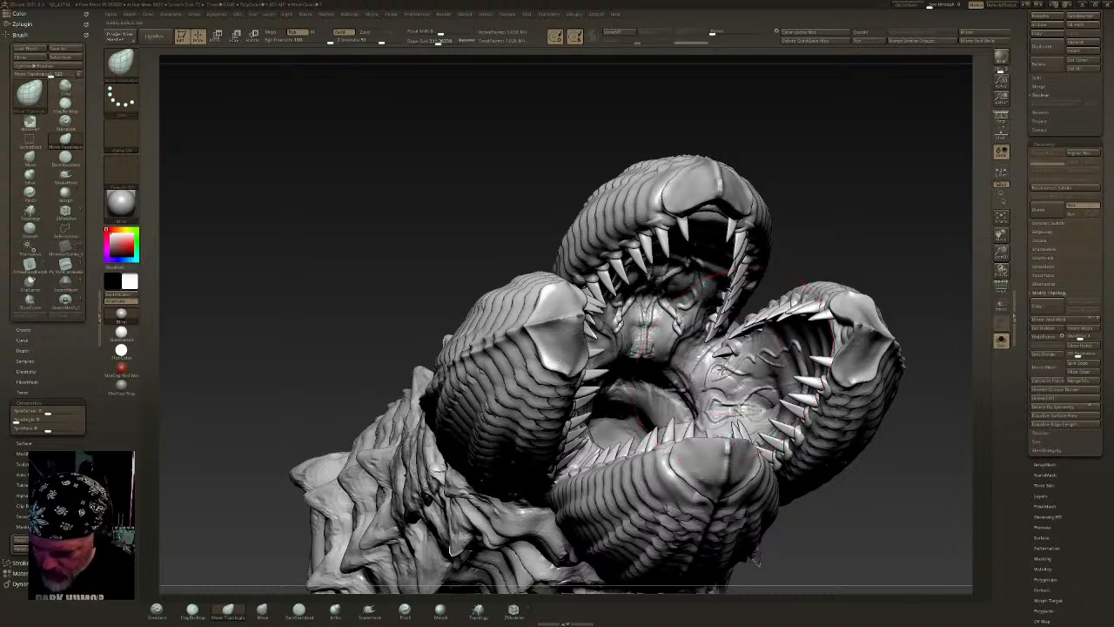
mouse_move(722, 369)
right_down()
mouse_move(733, 358)
mouse_move(666, 372)
right_up()
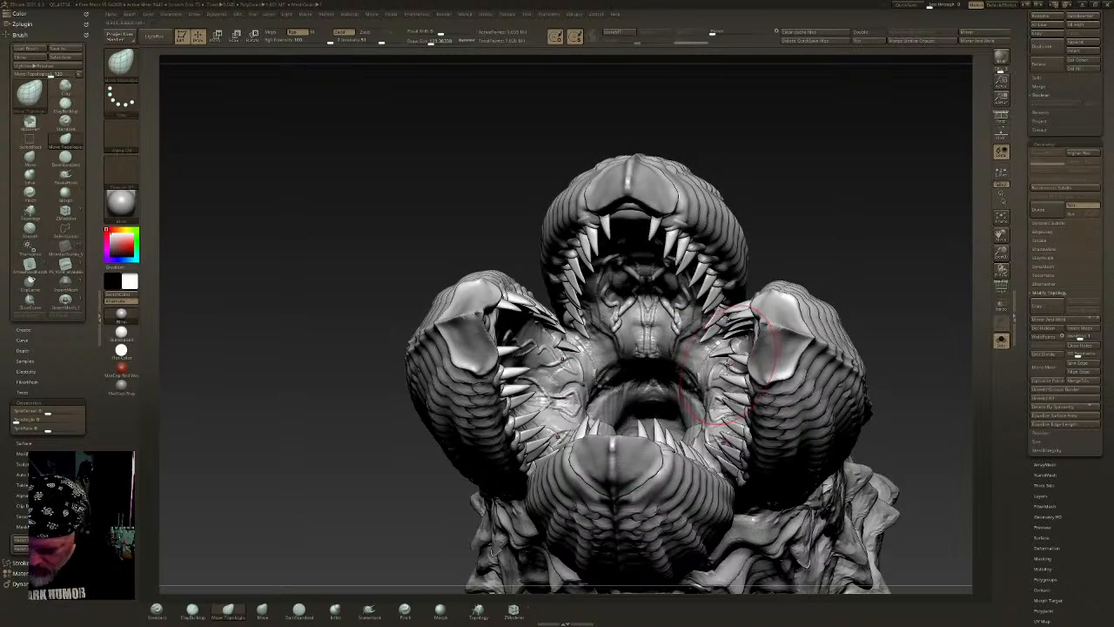
mouse_move(749, 392)
right_down()
mouse_move(759, 435)
mouse_move(752, 501)
right_up()
mouse_move(754, 325)
right_down()
mouse_move(753, 283)
mouse_move(681, 306)
mouse_move(755, 325)
mouse_move(750, 371)
mouse_move(769, 333)
mouse_move(782, 376)
mouse_move(767, 300)
mouse_move(785, 354)
mouse_move(751, 383)
right_up()
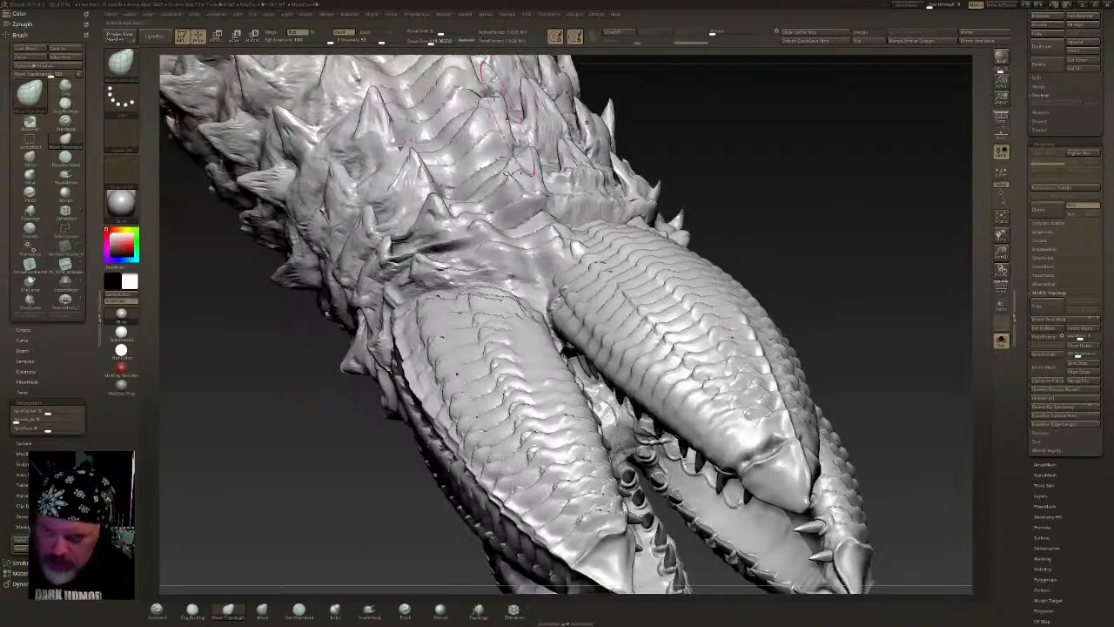
- Reduce the brush size and smooth the flesh between the claw bases where they meet the neck
click(425, 42)
right_drag(578, 263, 570, 299)
drag(570, 299, 556, 317)
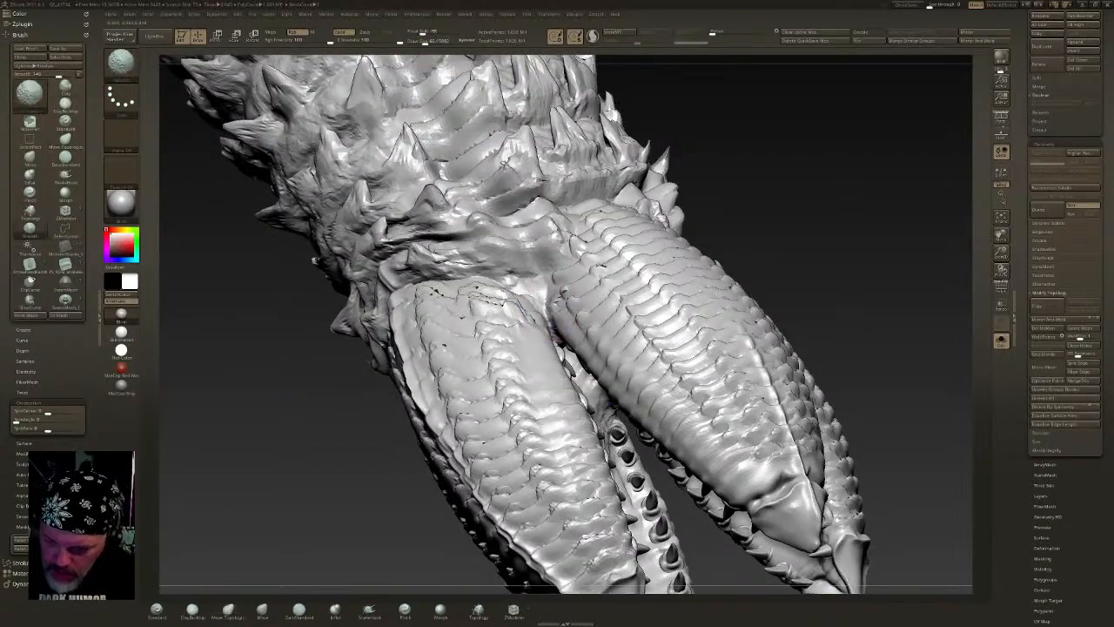
right_drag(548, 294, 725, 261)
mouse_move(724, 262)
shift+mouse_down()
mouse_move(732, 297)
mouse_move(721, 265)
mouse_move(734, 274)
shift+mouse_up()
right_drag(734, 274, 695, 269)
shift+drag(565, 291, 568, 303)
mouse_move(568, 303)
right_down()
mouse_move(566, 177)
mouse_move(634, 465)
right_up()
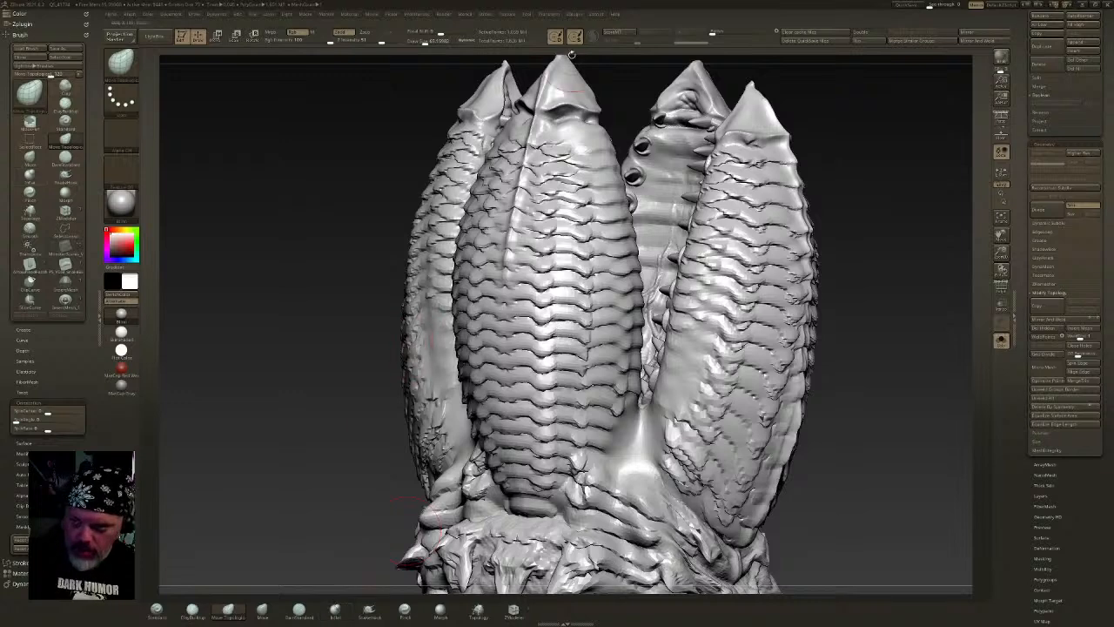
- Carve creases with the DamStandard brush into the smooth webbing between the front claw and the side claw
click(299, 610)
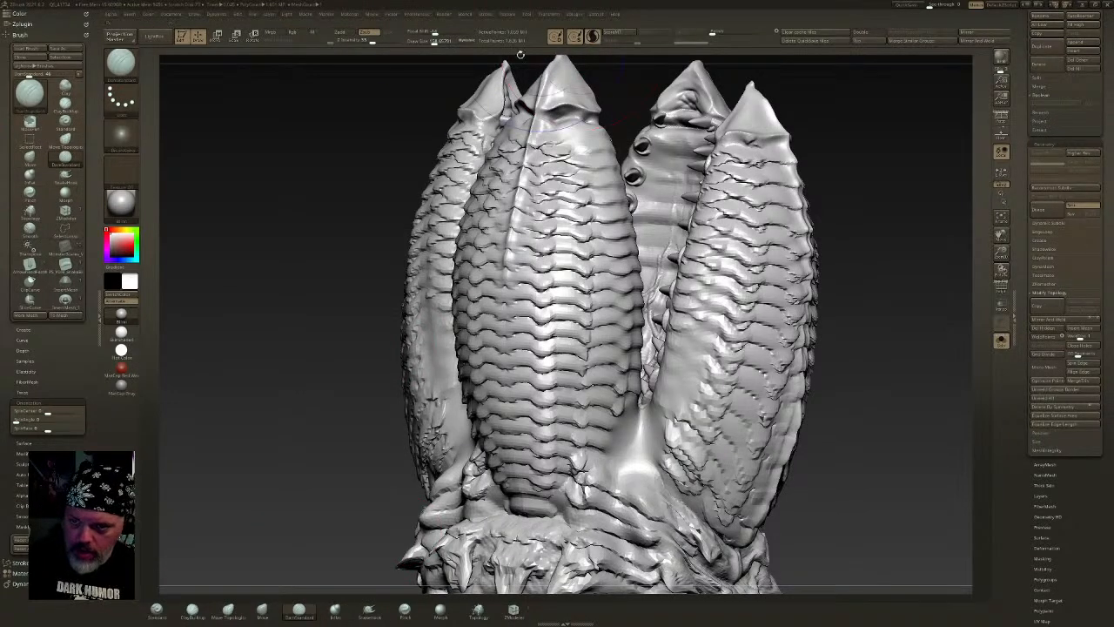
mouse_move(600, 288)
right_down()
mouse_move(653, 304)
mouse_move(642, 309)
right_up()
drag(660, 379, 634, 444)
right_drag(635, 445, 638, 420)
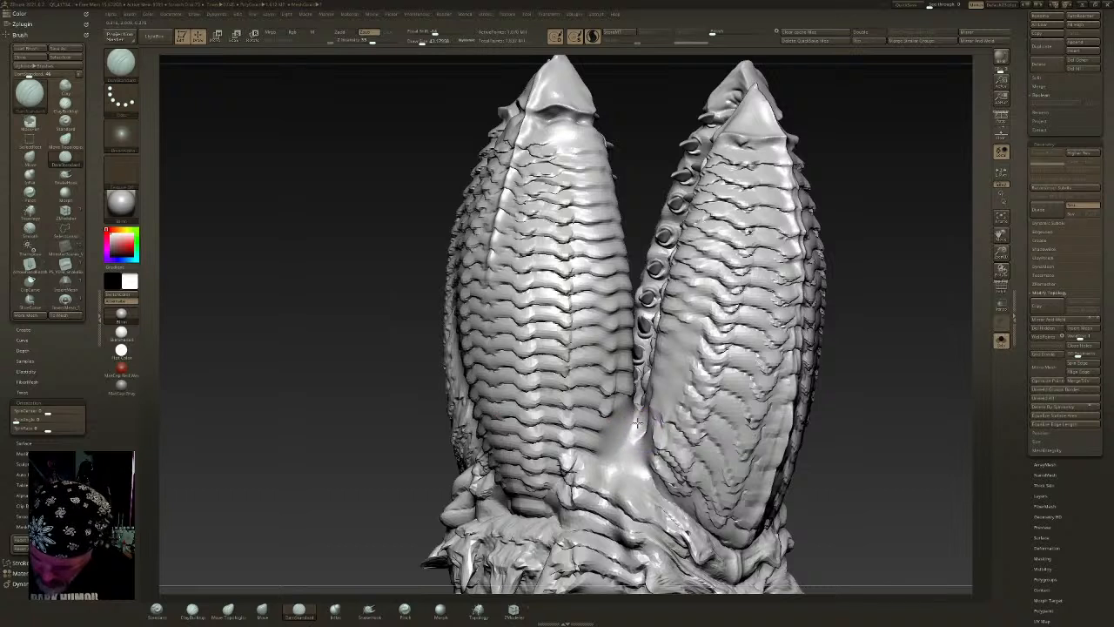
drag(644, 423, 659, 500)
mouse_move(616, 456)
mouse_down()
mouse_move(596, 488)
mouse_move(625, 516)
mouse_move(629, 413)
mouse_up()
drag(597, 472, 625, 409)
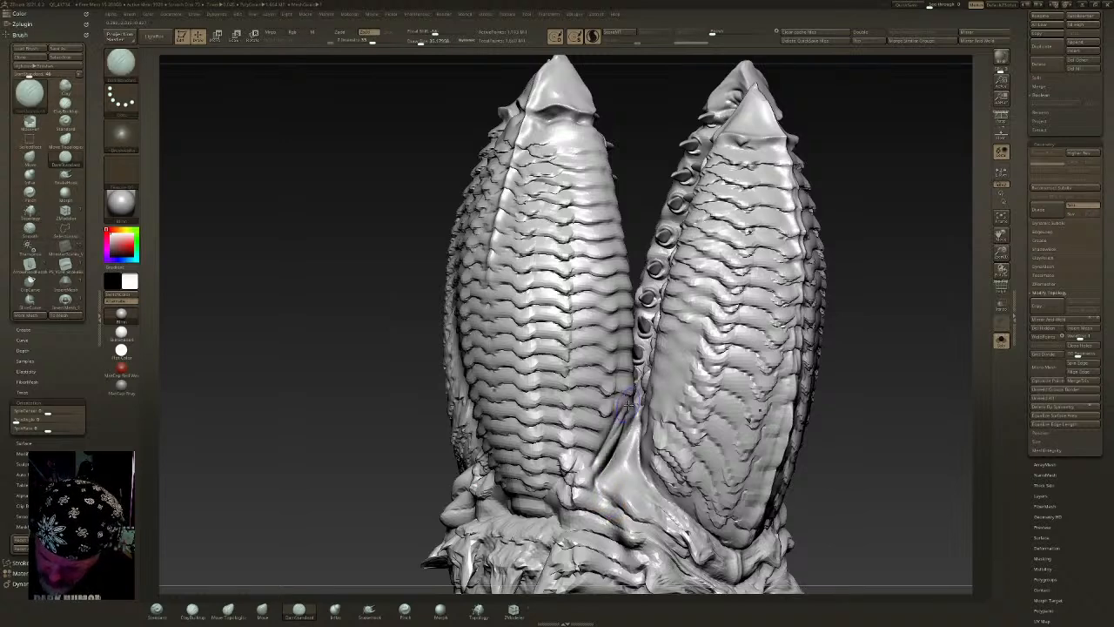
drag(625, 452, 628, 483)
- Deepen the crease along the base of the side claw with further DamStandard strokes
right_drag(622, 430, 648, 413)
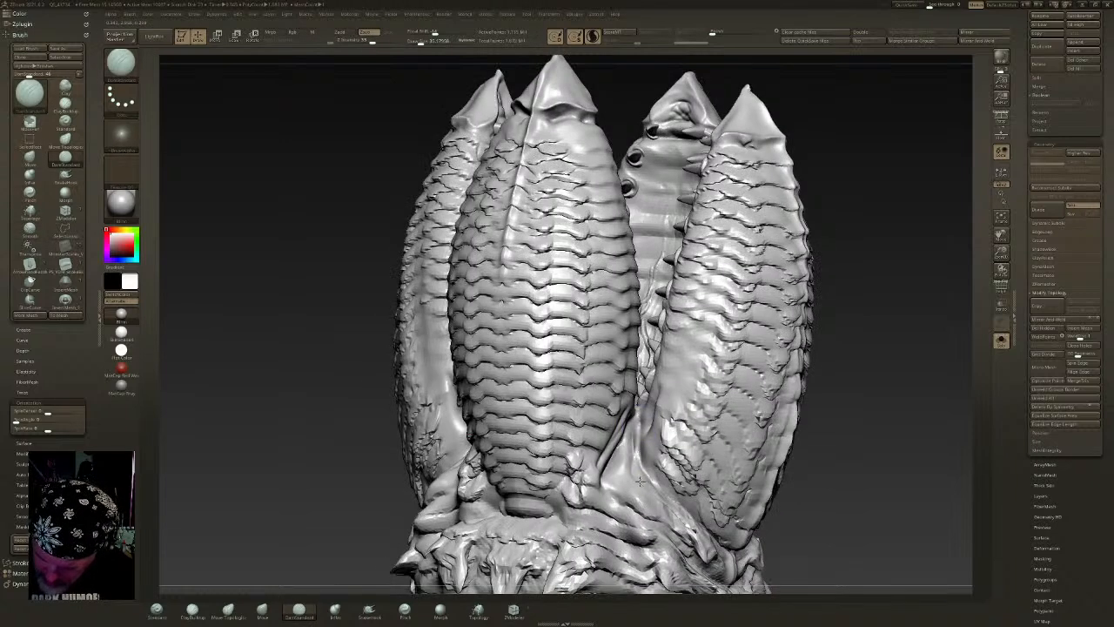
drag(651, 493, 639, 420)
right_drag(658, 486, 685, 484)
mouse_move(654, 482)
mouse_down()
mouse_move(640, 420)
mouse_move(647, 400)
mouse_up()
drag(660, 464, 667, 382)
mouse_move(667, 381)
right_down()
mouse_move(648, 488)
mouse_move(660, 439)
right_up()
mouse_move(613, 315)
right_down()
mouse_move(666, 270)
mouse_move(640, 309)
right_up()
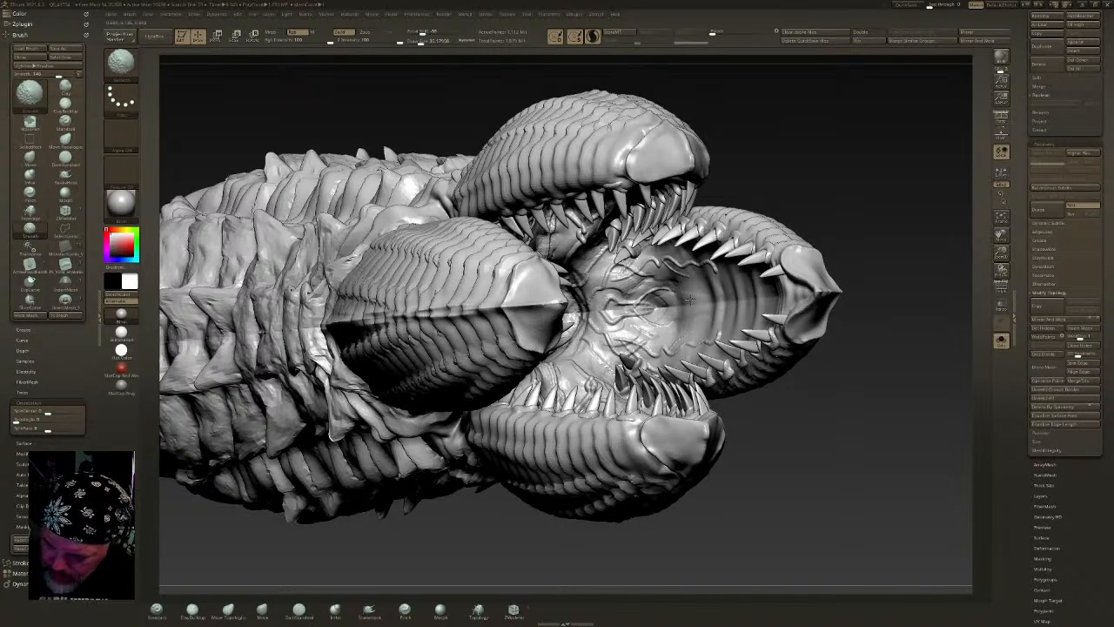
- Smooth the inner surface of the side claws and check the claws from several angles with Move Topological active
shift+drag(687, 307, 589, 309)
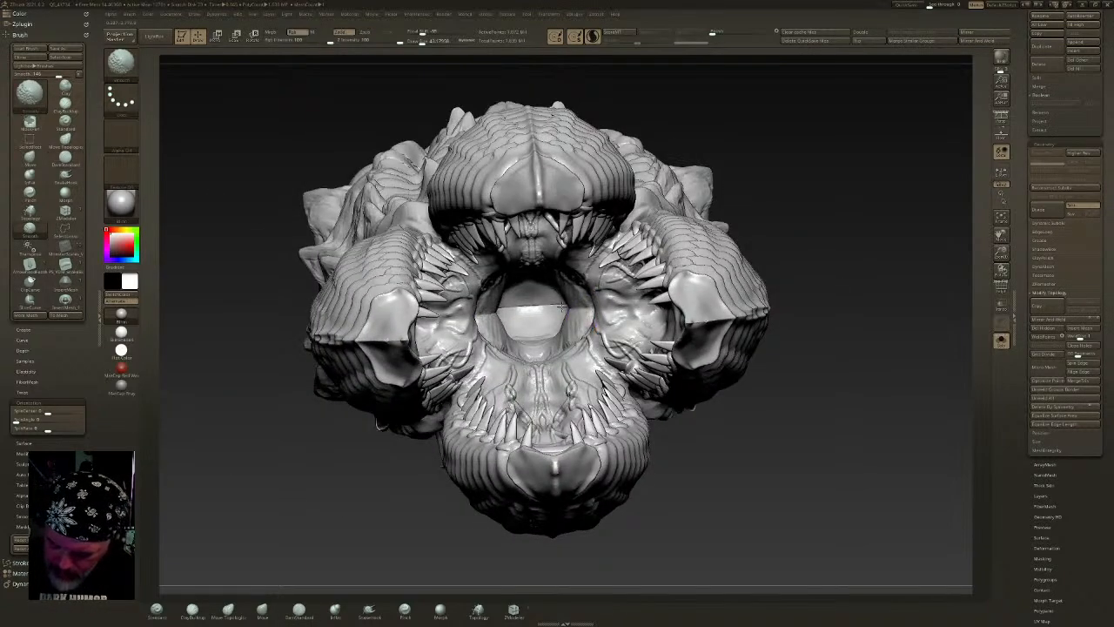
mouse_move(541, 297)
right_down()
mouse_move(417, 253)
mouse_move(523, 200)
right_up()
right_drag(530, 252, 529, 386)
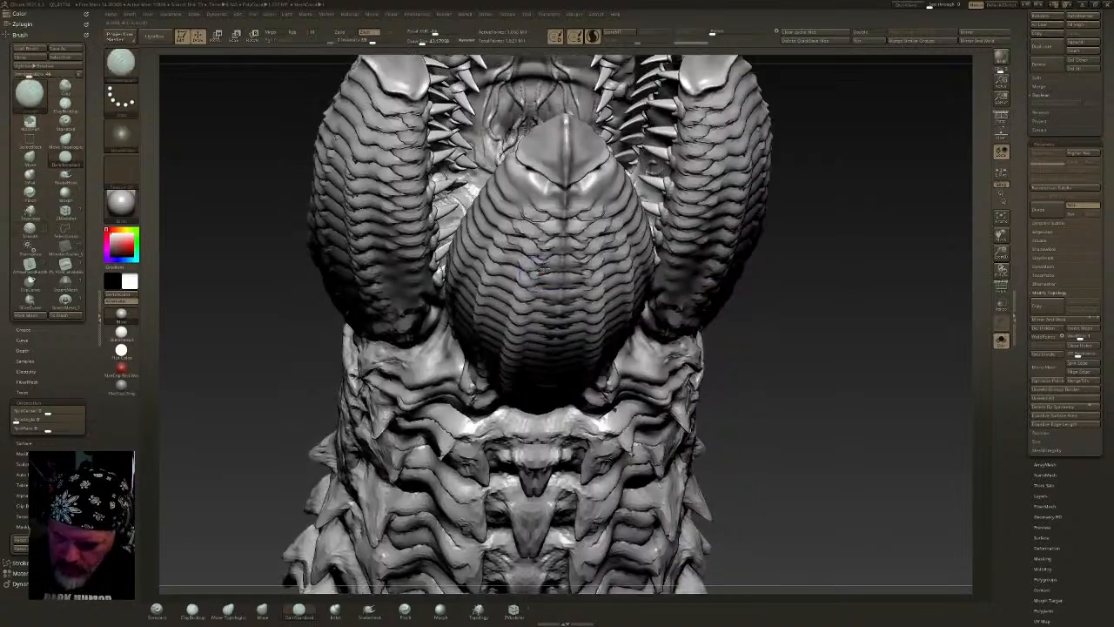
mouse_move(540, 271)
right_down()
mouse_move(535, 403)
mouse_move(531, 251)
mouse_move(499, 370)
right_up()
key(3)
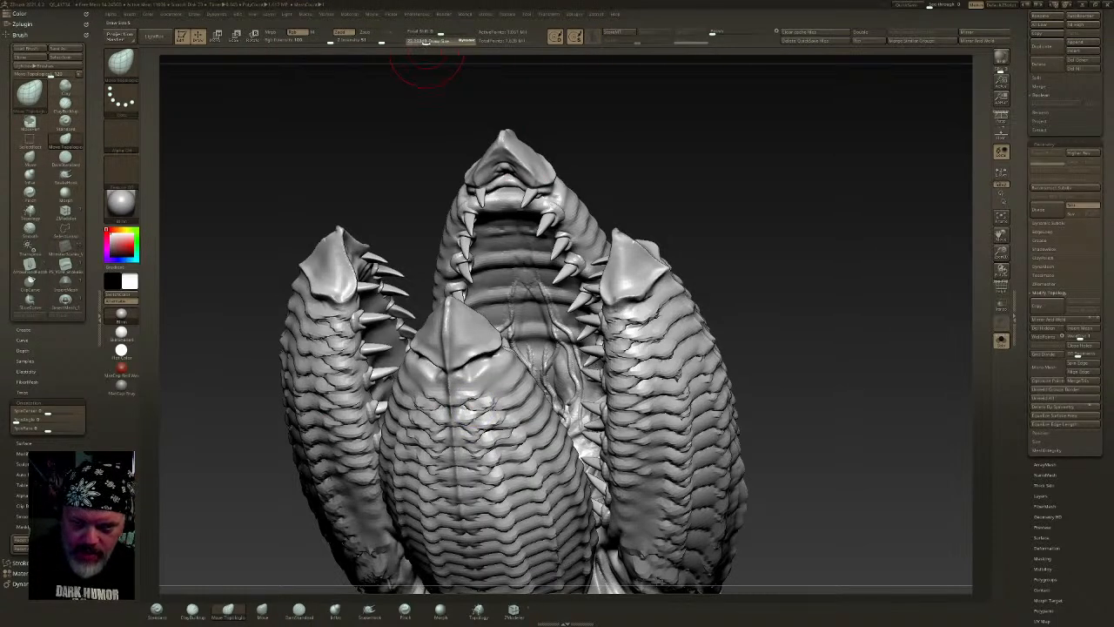
mouse_move(589, 225)
right_down()
mouse_move(518, 192)
mouse_move(578, 252)
mouse_move(557, 370)
mouse_move(647, 316)
mouse_move(563, 321)
mouse_move(514, 374)
right_up()
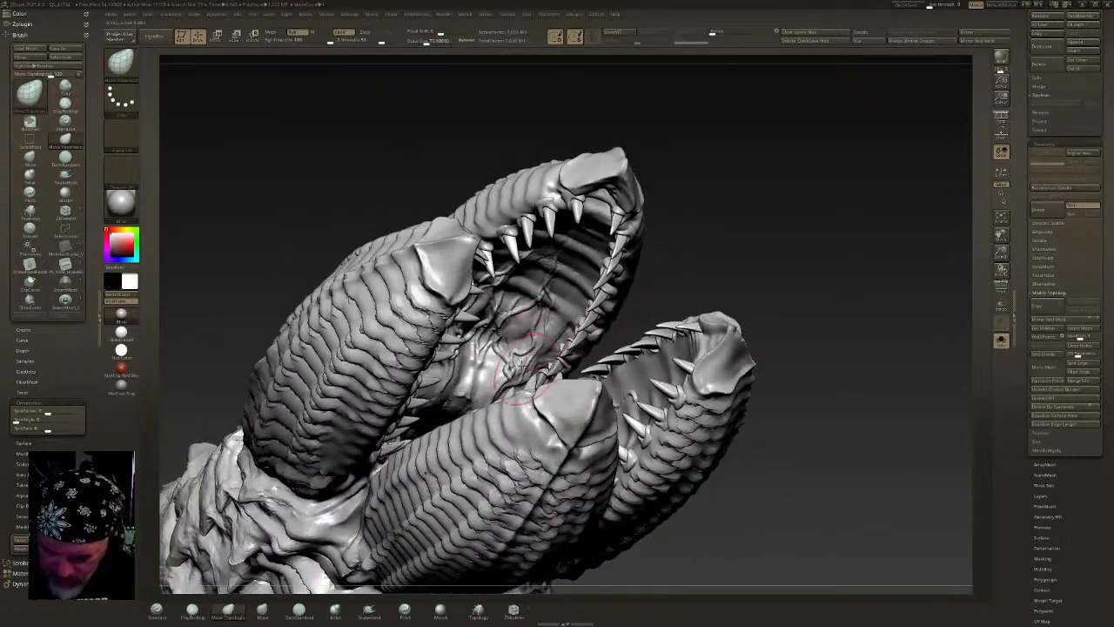
- Try ClayBuildup, switch to the Standard brush, and draw wavy raised veins inside the side claws
click(192, 610)
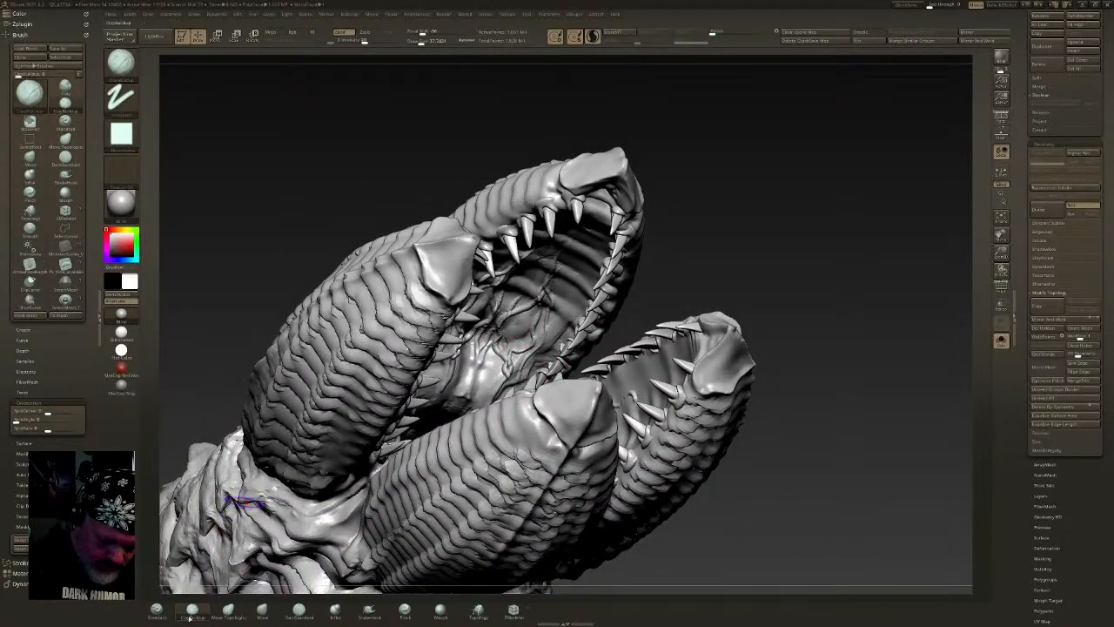
click(424, 43)
right_drag(521, 310, 447, 347)
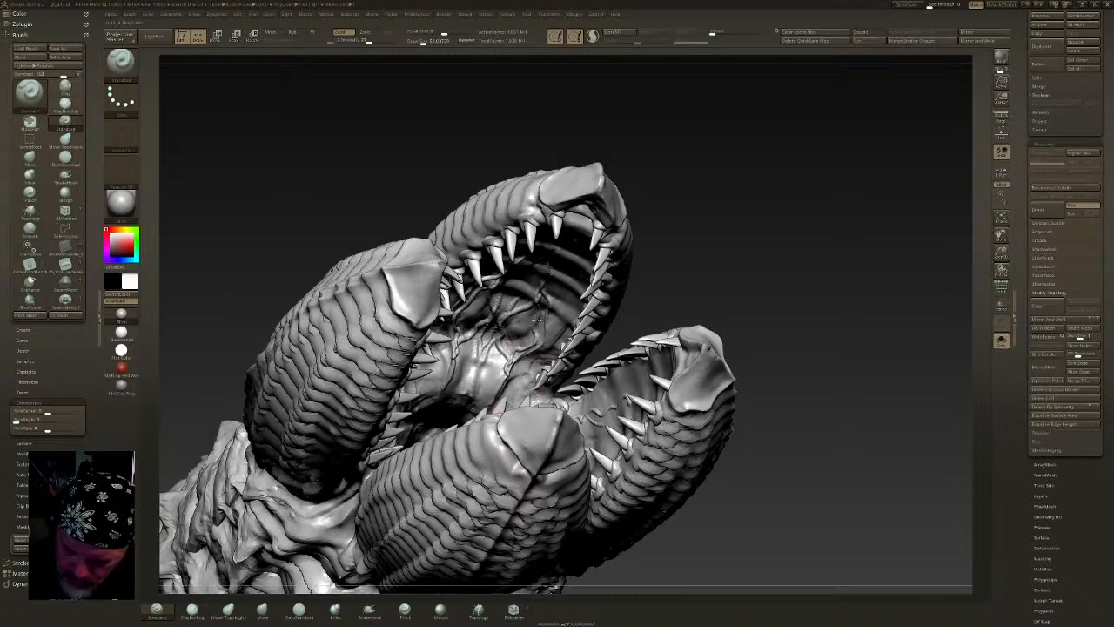
mouse_move(540, 285)
right_down()
mouse_move(445, 383)
mouse_move(350, 367)
mouse_move(363, 357)
right_up()
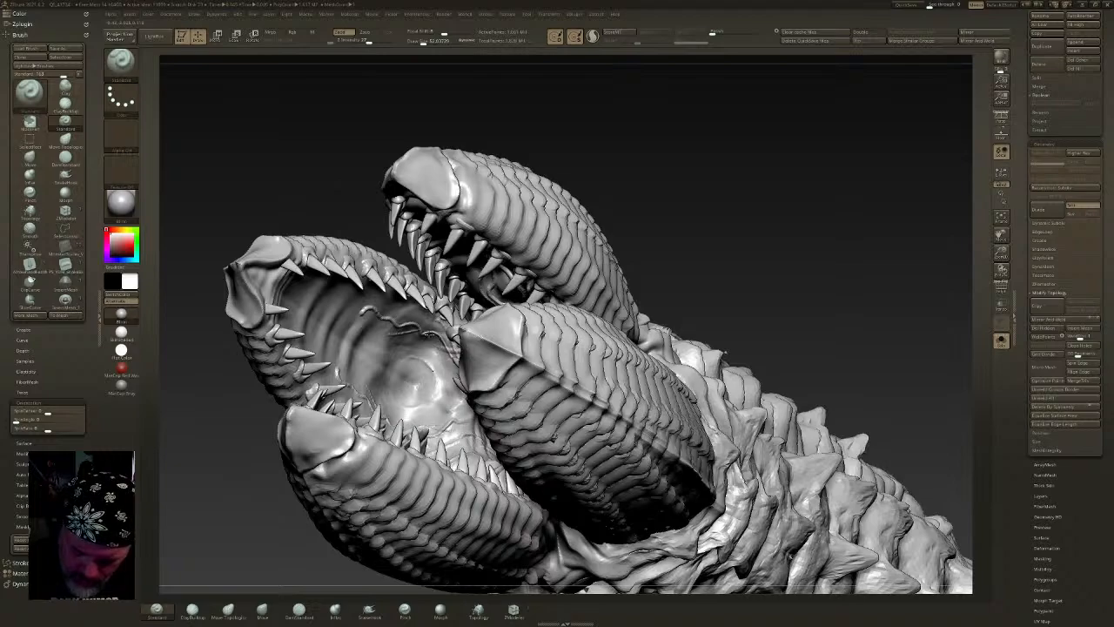
mouse_move(418, 387)
right_down()
mouse_move(438, 373)
mouse_move(370, 399)
right_up()
- Show the full model with its rocky base, duplicate the creature subtool, and isolate the duplicate
mouse_move(522, 375)
right_down()
mouse_move(578, 373)
mouse_move(647, 345)
mouse_move(623, 331)
mouse_move(628, 323)
right_up()
mouse_move(662, 402)
ctrl+right_down()
mouse_move(666, 383)
mouse_move(748, 355)
mouse_move(696, 374)
ctrl+right_up()
click(1001, 340)
mouse_move(829, 382)
ctrl+right_down()
mouse_move(829, 370)
mouse_move(676, 369)
mouse_move(641, 398)
mouse_move(664, 485)
mouse_move(711, 392)
mouse_move(672, 410)
ctrl+right_up()
drag(1094, 117, 1094, 283)
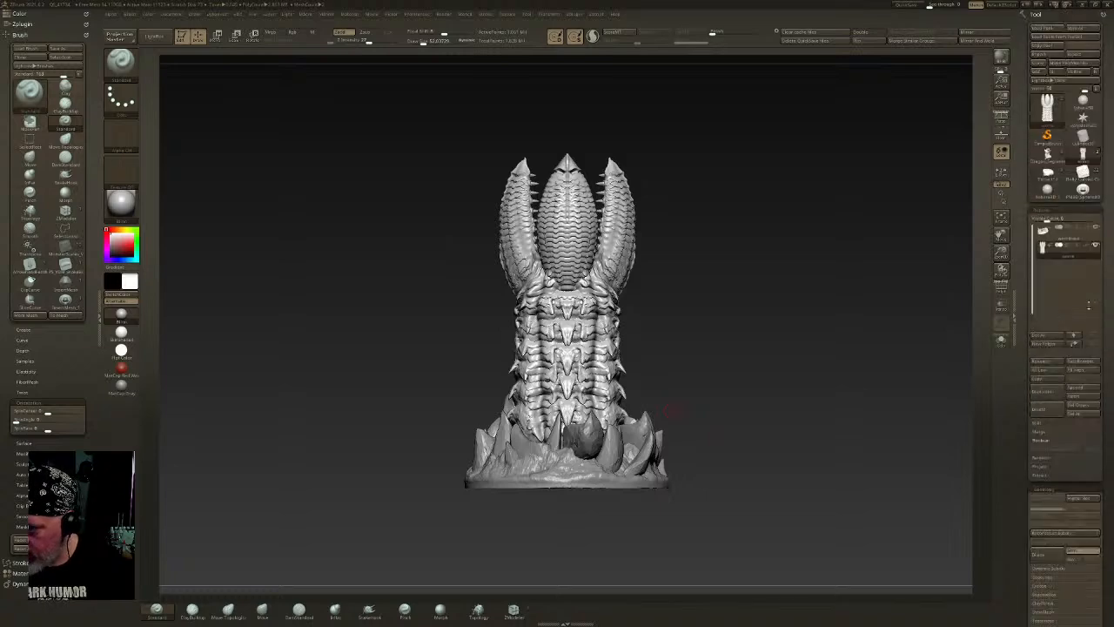
key(ctrl+shift+d)
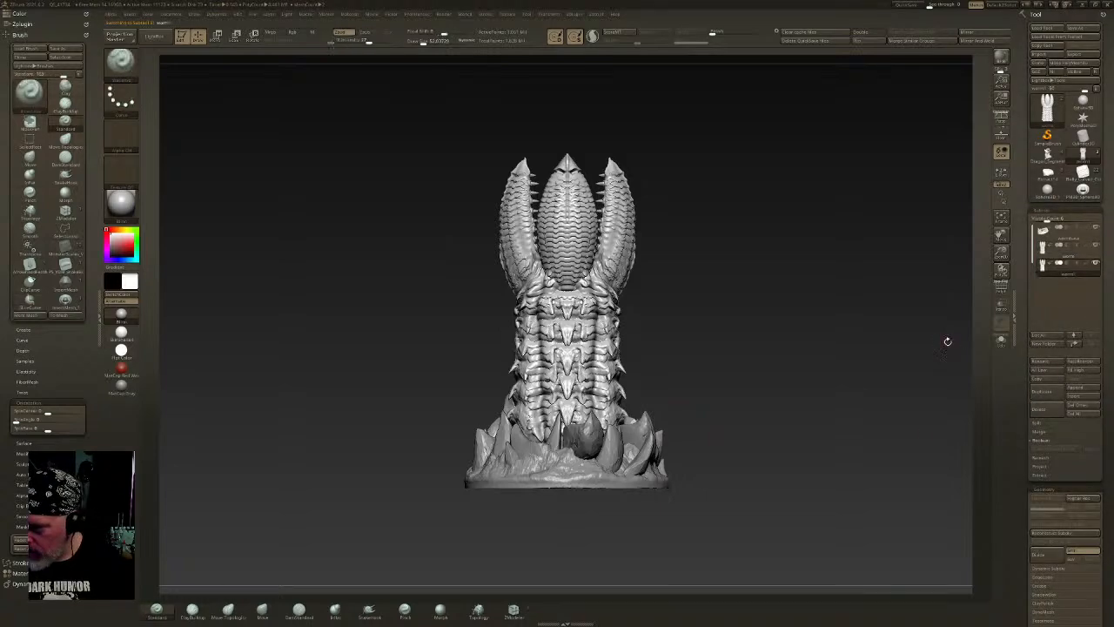
click(1001, 341)
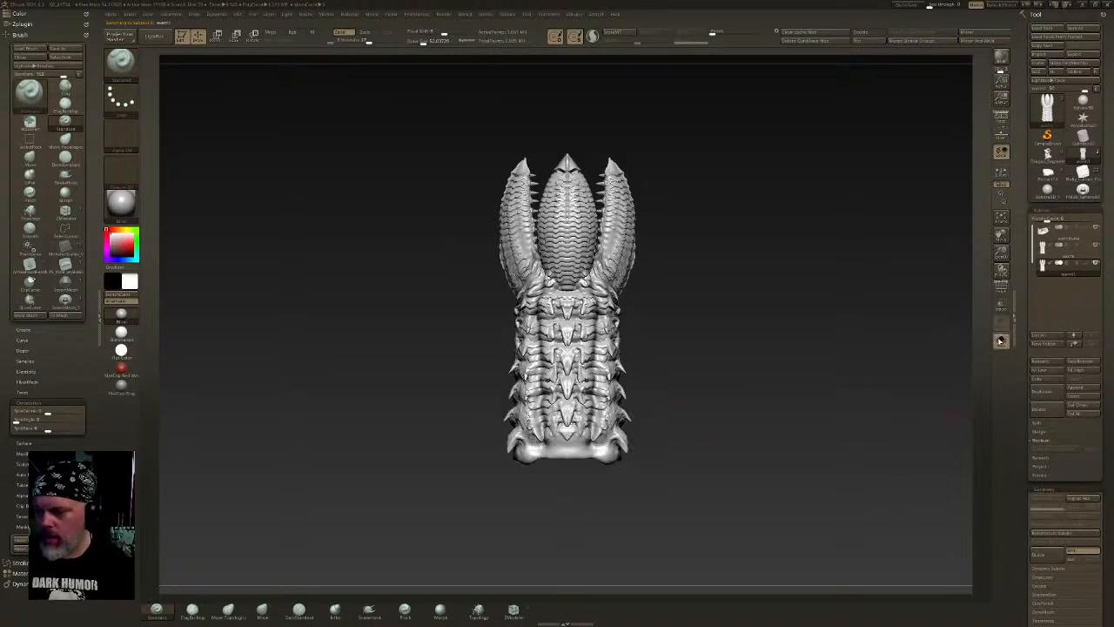
- Open the DynaMesh settings, adjust the resolution, and remesh the duplicate creature with DynaMesh
mouse_move(701, 360)
right_down()
mouse_move(604, 396)
mouse_move(596, 307)
mouse_move(591, 391)
right_up()
ctrl+right_drag(592, 392, 592, 387)
click(1002, 288)
click(1001, 288)
drag(1028, 304, 1025, 20)
right_drag(927, 384, 926, 359)
scroll(1056, 302, down, 1)
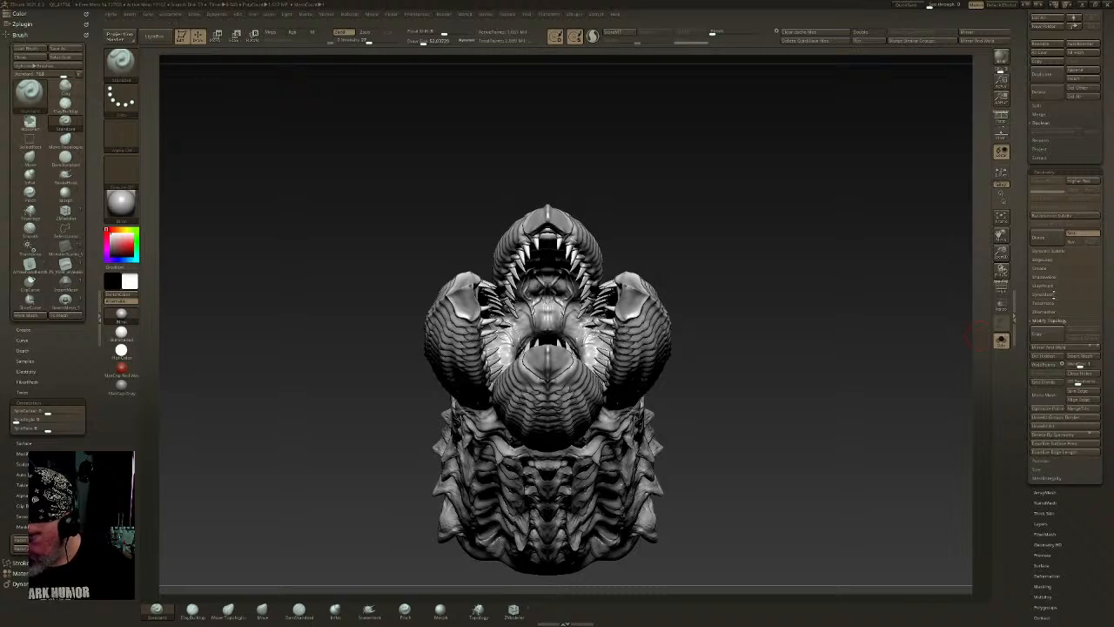
click(1056, 294)
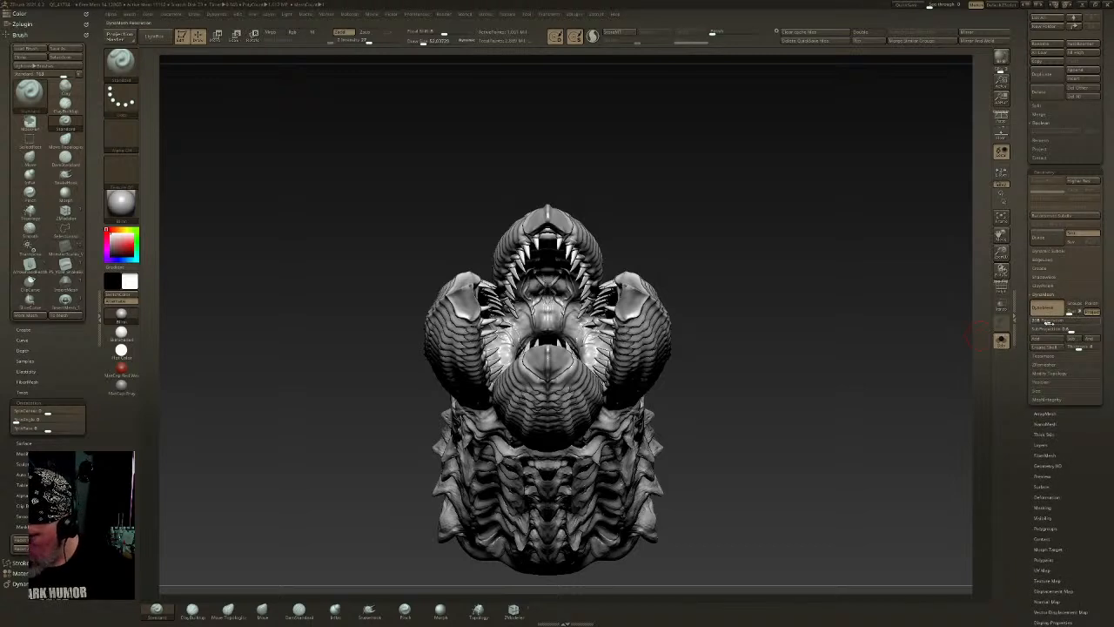
key(ctrl)
ctrl+drag(794, 351, 804, 339)
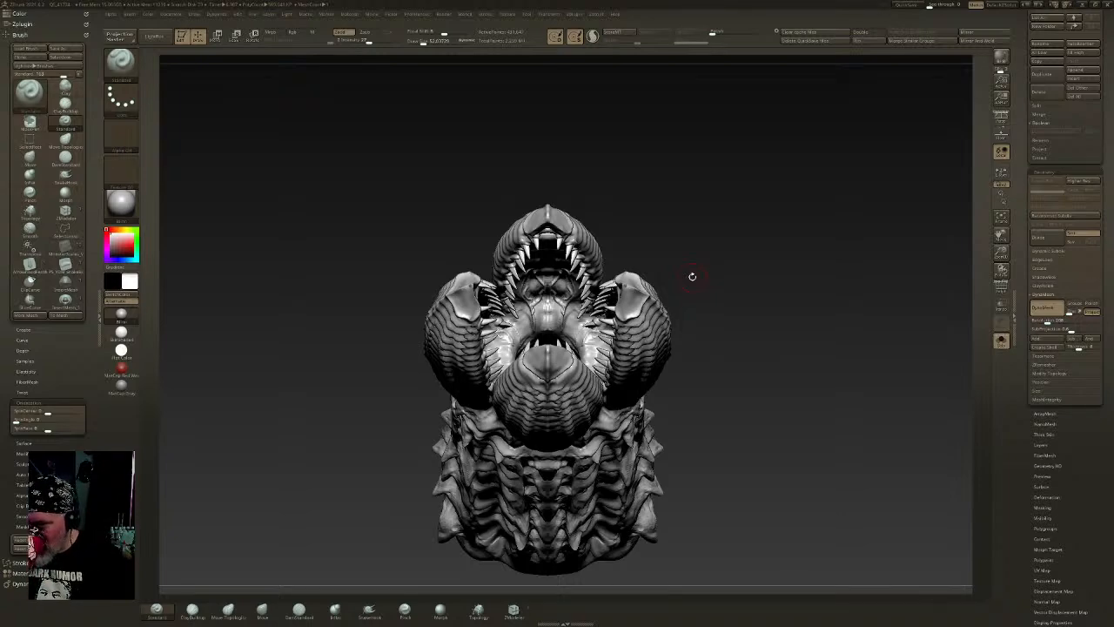
- Slice straight across the creature's bottom edge with SliceCurve and display its polygroups to check the underside
mouse_move(692, 276)
mouse_down()
mouse_move(716, 288)
mouse_move(691, 346)
mouse_move(717, 293)
mouse_move(714, 195)
mouse_move(642, 404)
mouse_move(674, 292)
mouse_move(690, 394)
mouse_move(672, 196)
mouse_move(668, 237)
mouse_up()
right_drag(668, 237, 669, 433)
mouse_move(669, 433)
ctrl+right_down()
mouse_move(654, 418)
mouse_move(658, 350)
ctrl+right_up()
alt+right_drag(658, 350, 686, 193)
key(ctrl+shift)
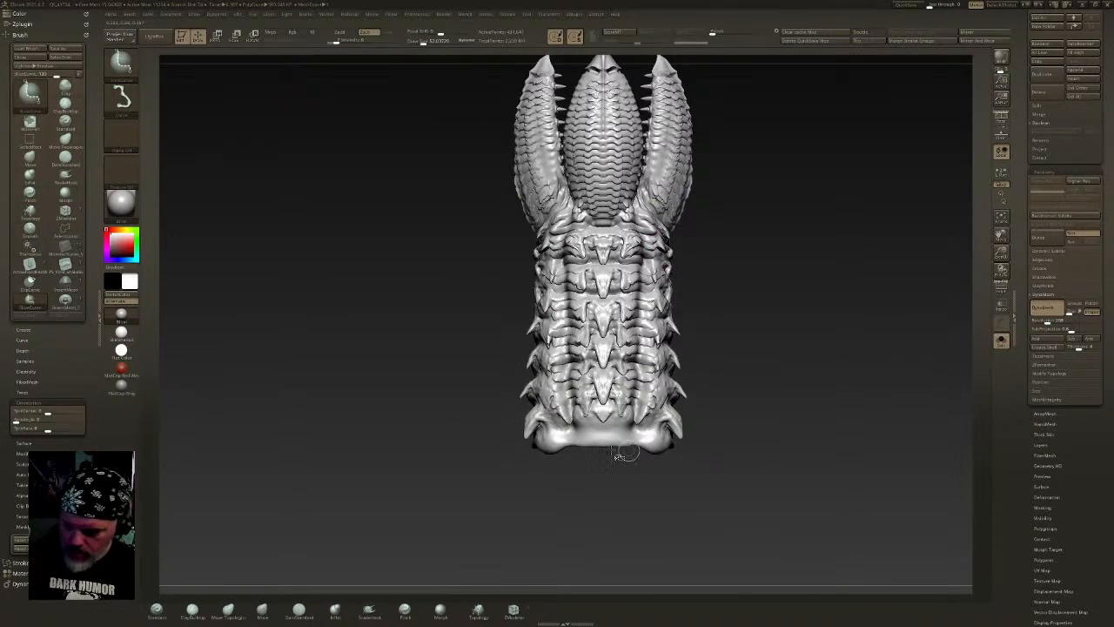
ctrl+shift+drag(699, 441, 435, 448)
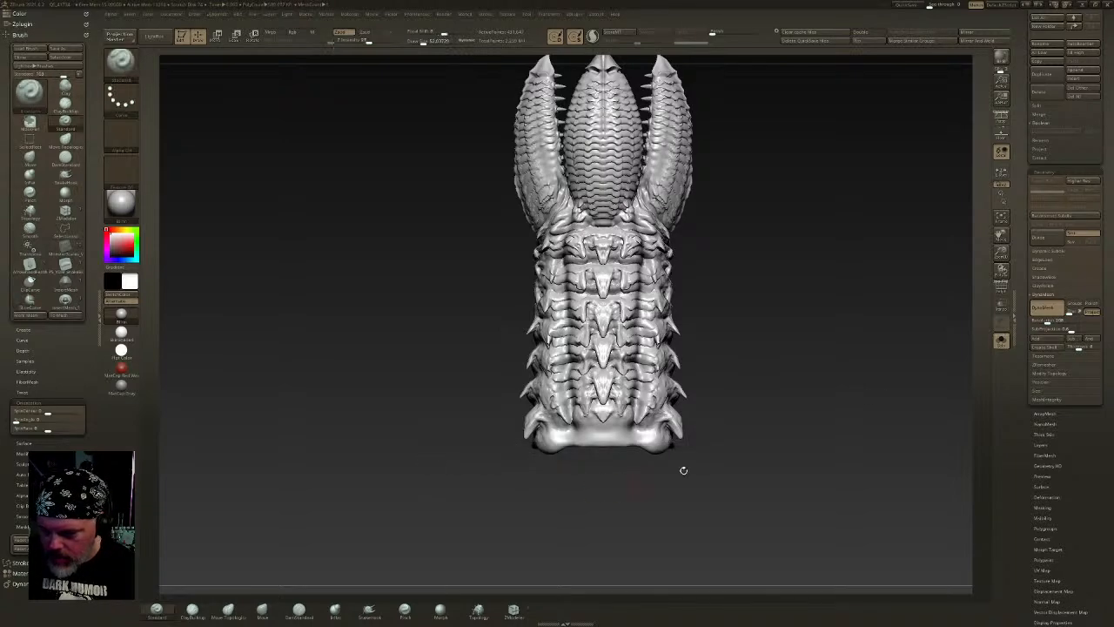
click(1001, 286)
mouse_move(788, 418)
mouse_down()
mouse_move(773, 321)
mouse_move(740, 337)
mouse_up()
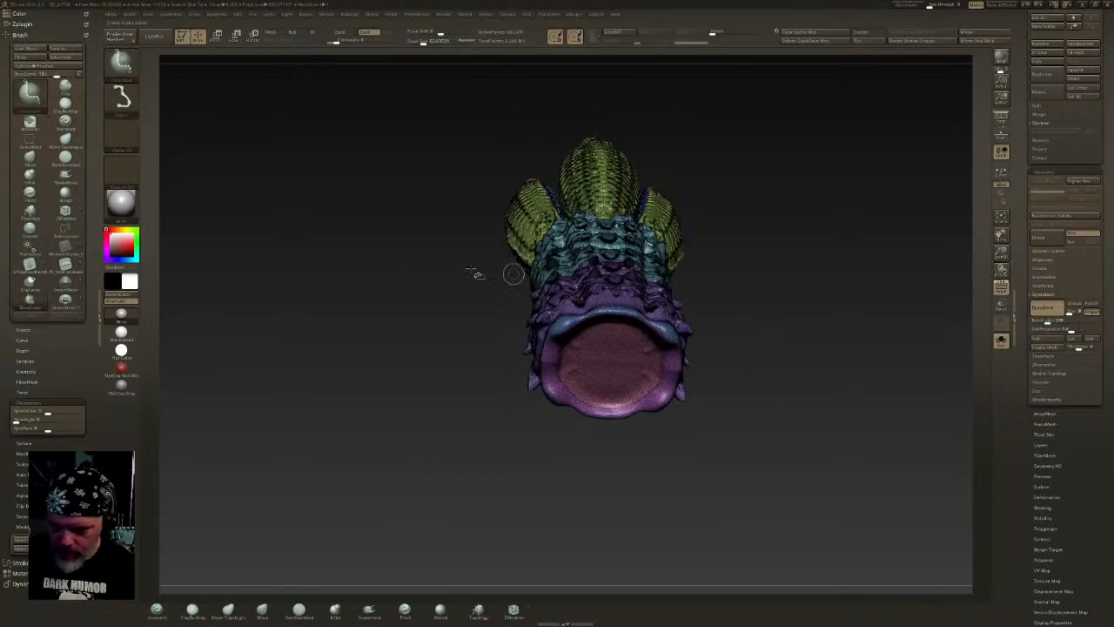
ctrl+shift+click(121, 67)
ctrl+shift+click(239, 73)
mouse_move(648, 356)
mouse_down()
mouse_move(739, 351)
mouse_move(741, 391)
mouse_move(782, 397)
mouse_move(836, 490)
mouse_move(841, 538)
mouse_up()
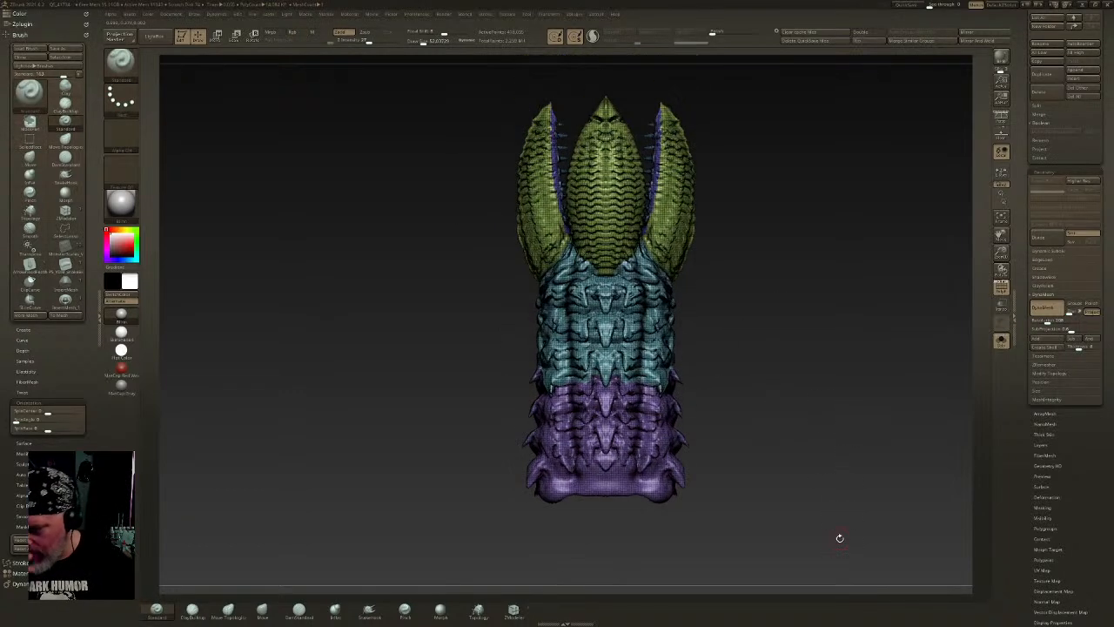
- Open the Modify Topology options, hide the outer claw shells, and merge the body's groups into one polygroup
click(1054, 373)
drag(784, 382, 733, 345)
ctrl+shift+click(697, 274)
ctrl+shift+drag(838, 209, 788, 255)
shift+drag(704, 328, 706, 294)
alt+drag(681, 414, 676, 310)
mouse_move(666, 206)
alt+mouse_down()
mouse_move(652, 354)
mouse_move(707, 383)
mouse_move(714, 370)
mouse_move(646, 382)
mouse_move(669, 291)
alt+mouse_up()
key(ctrl+w)
mouse_move(709, 336)
mouse_down()
mouse_move(713, 449)
mouse_move(707, 358)
mouse_up()
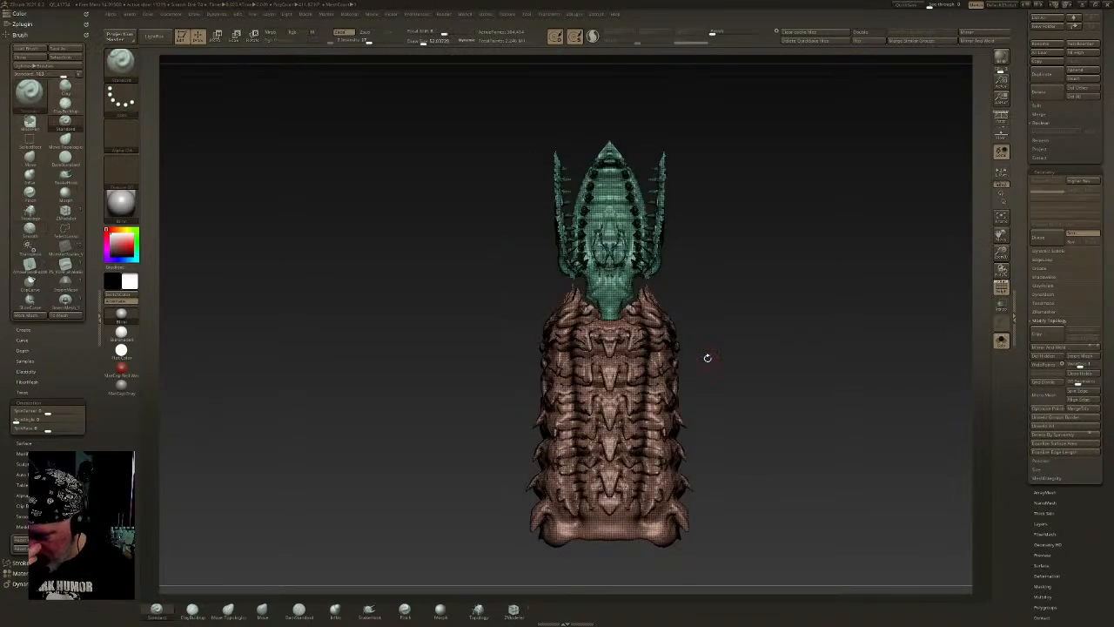
- Isolate the inner mouth and fangs, assign them a single polygroup, and polish that surface
ctrl+shift+click(708, 352)
ctrl+shift+click(651, 380)
ctrl+shift+drag(714, 343, 722, 350)
ctrl+shift+drag(679, 266, 719, 288)
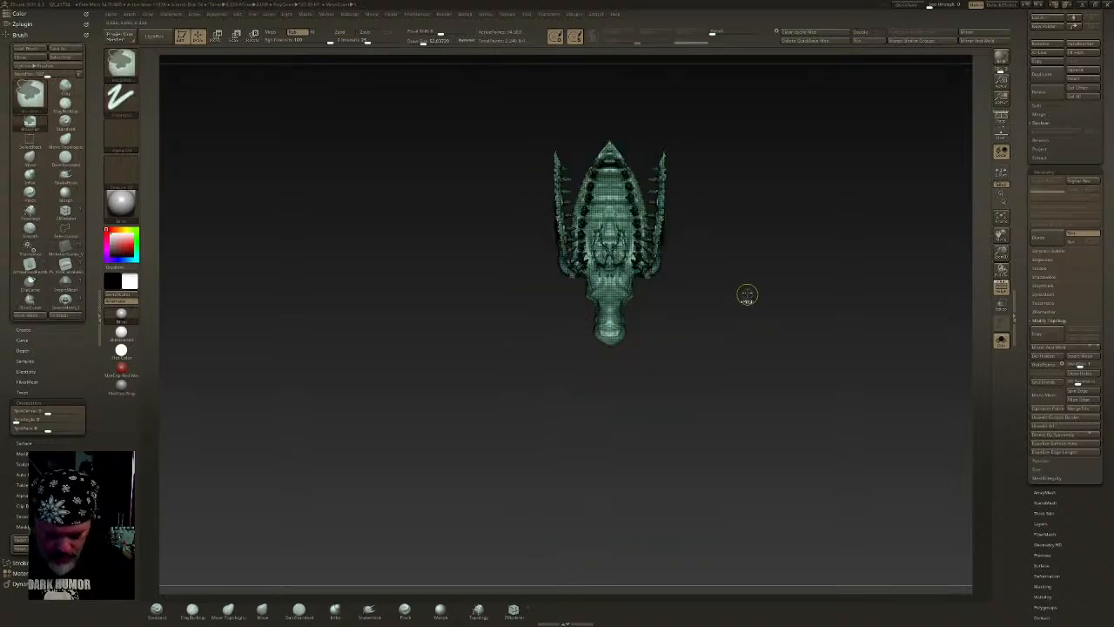
key(ctrl+w)
click(720, 33)
key(ctrl+w)
- Isolate the outer claw shells, assign them a single polygroup, and polish them
ctrl+shift+click(759, 274)
ctrl+shift+click(680, 223)
key(ctrl+w)
click(719, 33)
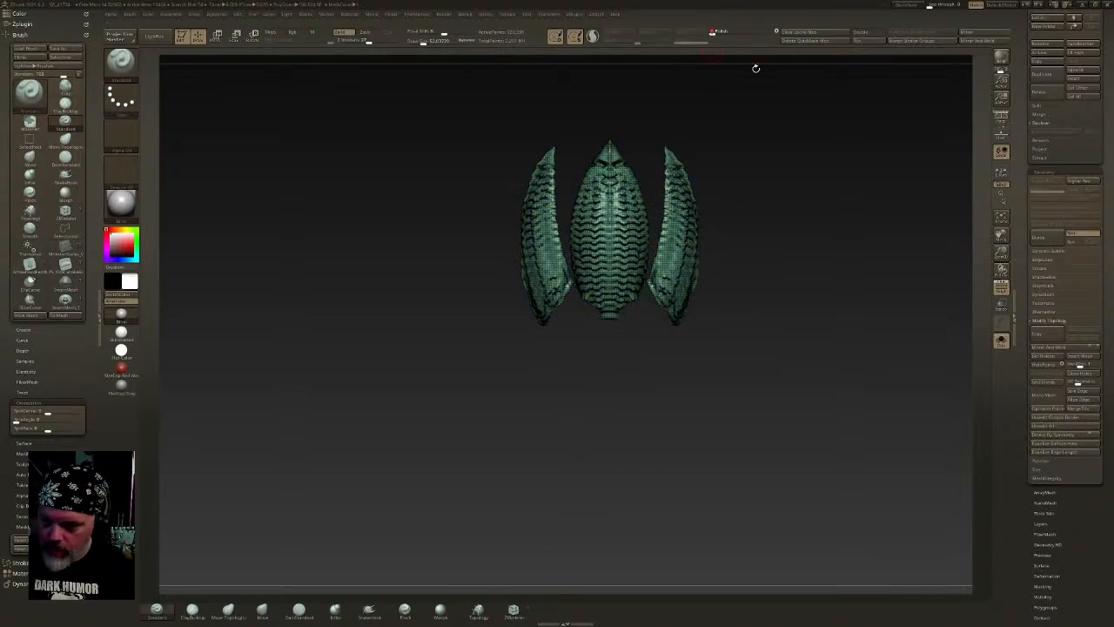
- Isolate the spiked body, regroup and polish it, and bring back the whole creature
ctrl+shift+click(745, 298)
ctrl+shift+click(645, 370)
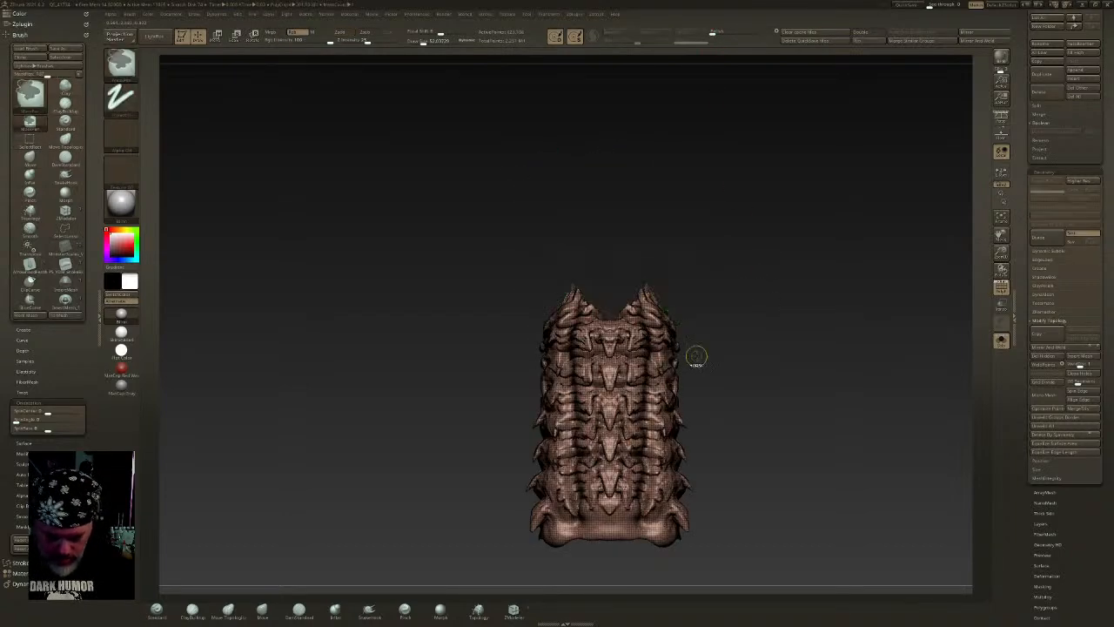
key(ctrl+w)
click(715, 32)
ctrl+shift+click(760, 303)
- Hide the polyframe, open the ZRemesher options, and remesh the duplicated creature
click(1001, 281)
mouse_move(745, 314)
mouse_down()
mouse_move(678, 402)
mouse_move(681, 465)
mouse_move(676, 399)
mouse_move(747, 418)
mouse_up()
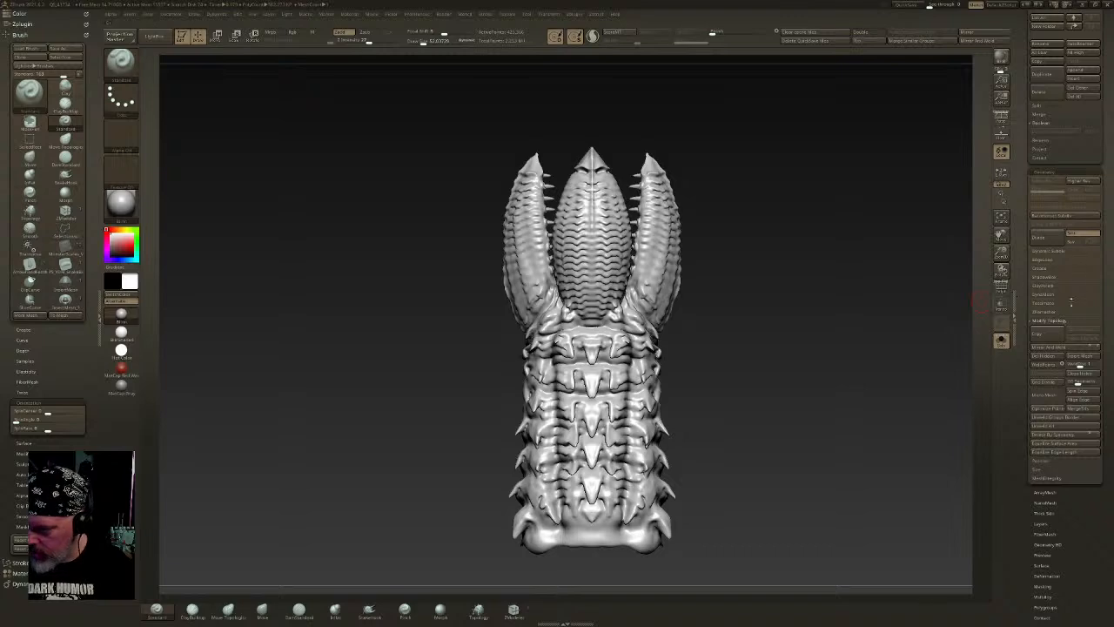
click(1048, 311)
mouse_move(728, 319)
mouse_down()
mouse_move(666, 236)
mouse_move(620, 213)
mouse_move(662, 184)
mouse_up()
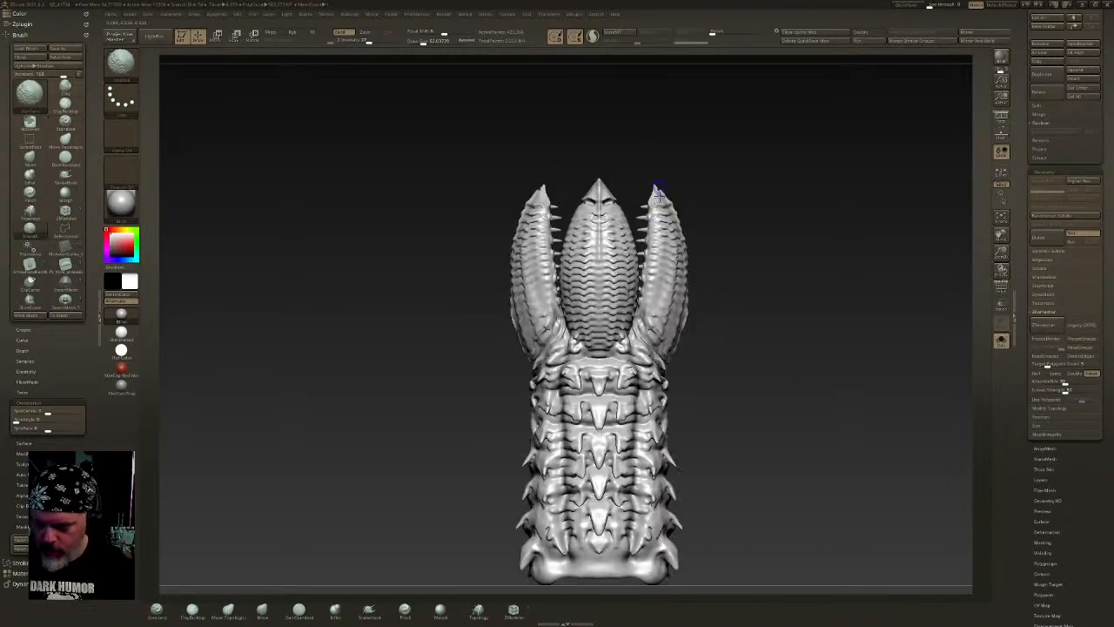
scroll(1108, 339, down, 1)
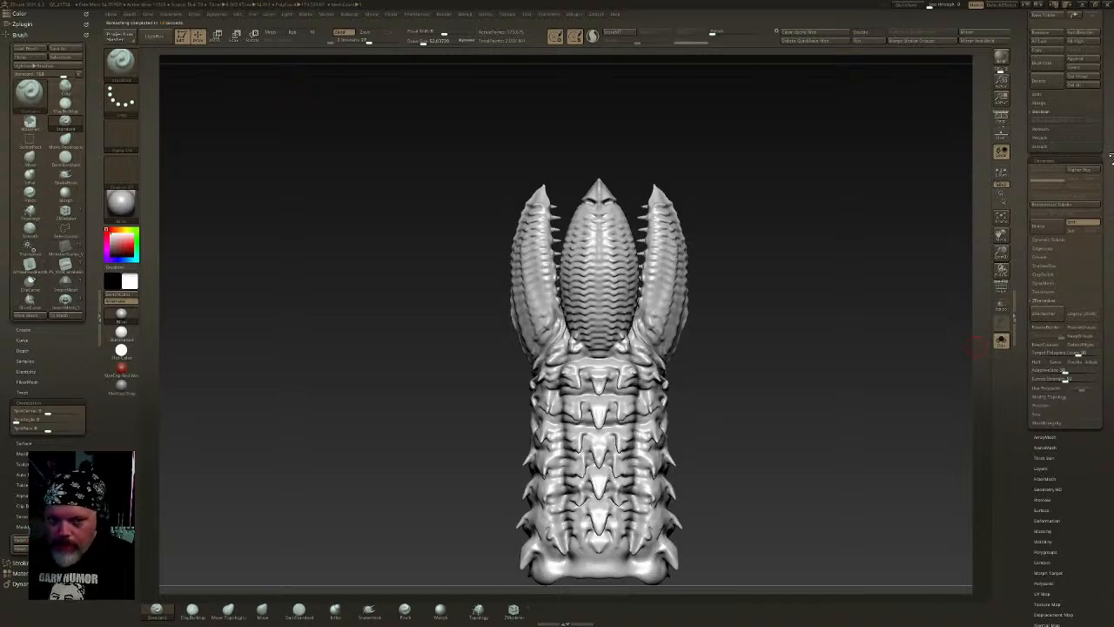
- Display the remeshed wireframe and project the original worm's detail onto the new topology with Project All
drag(824, 318, 870, 296)
click(1001, 285)
drag(757, 370, 661, 326)
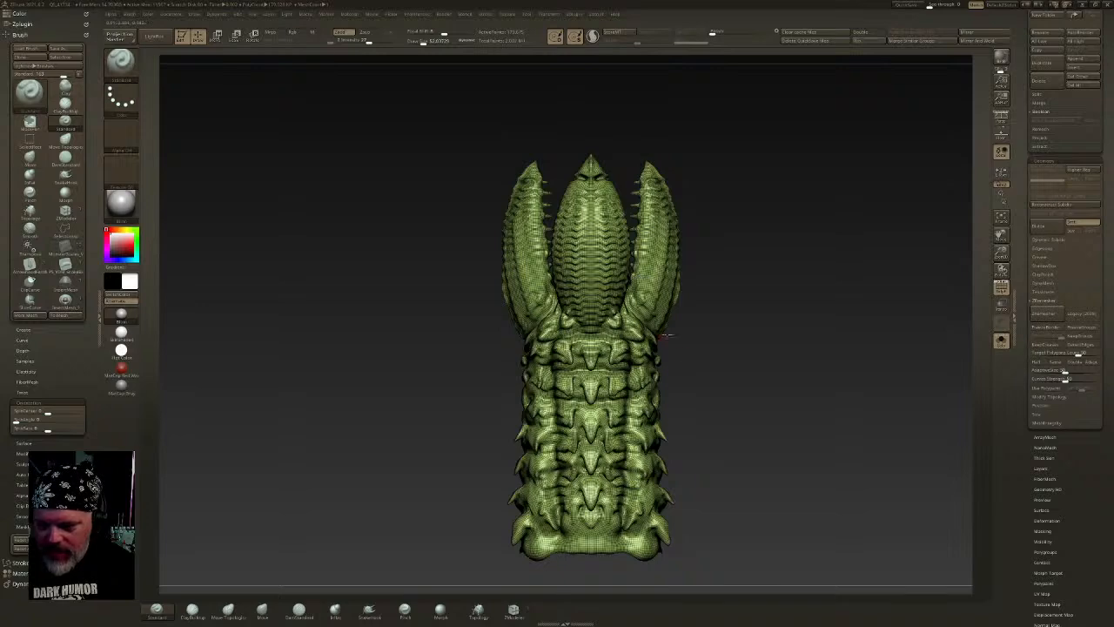
drag(853, 397, 766, 402)
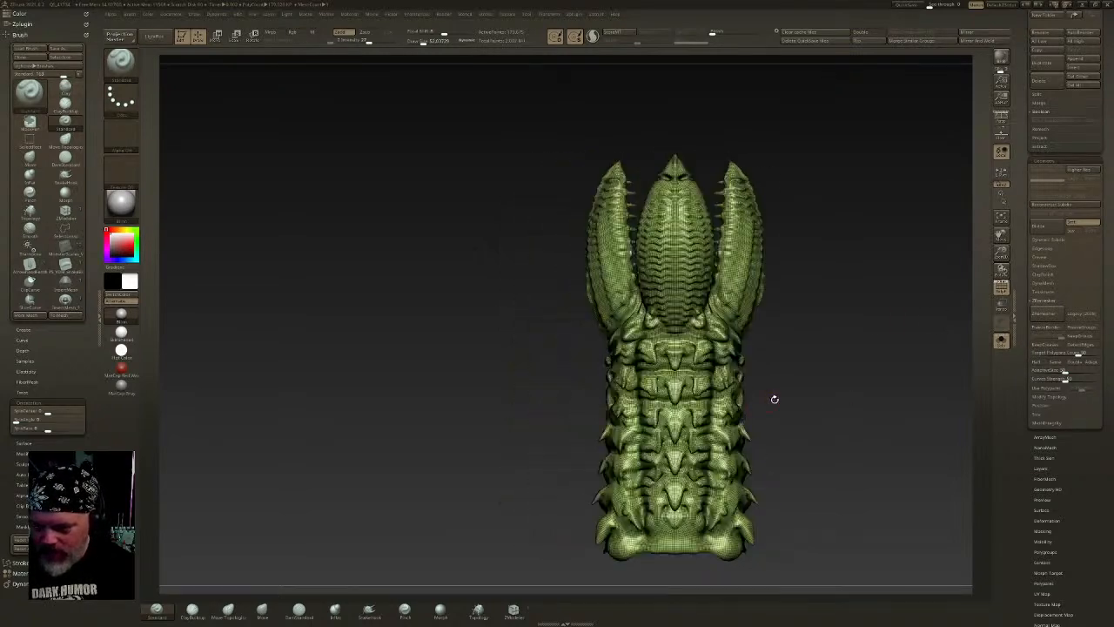
alt+drag(839, 420, 748, 364)
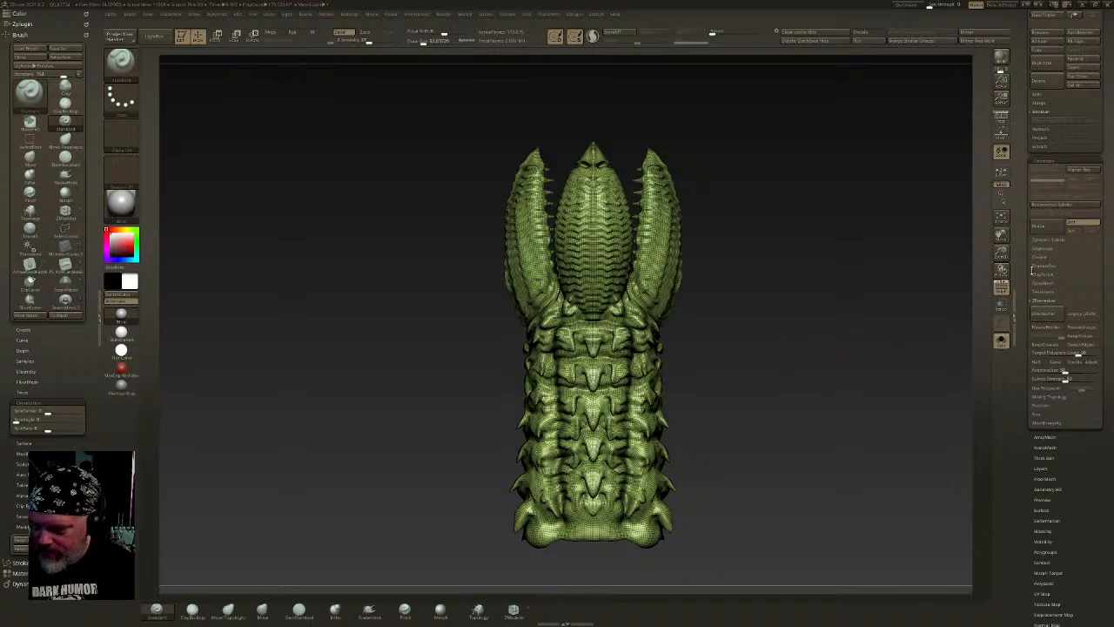
scroll(1110, 382, up, 5)
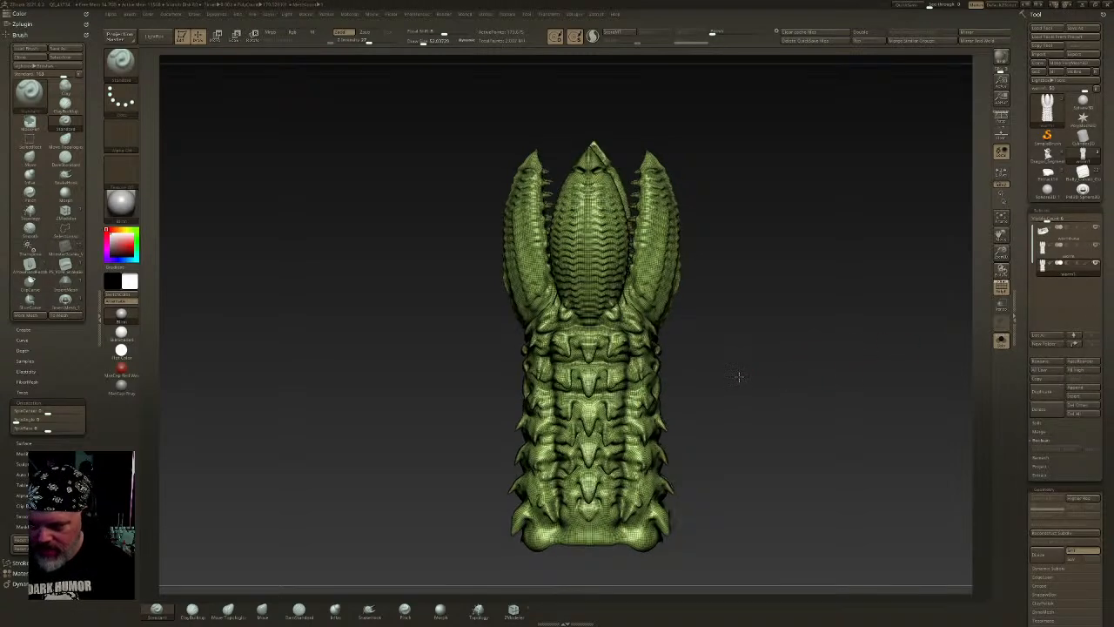
key(ctrl+shift)
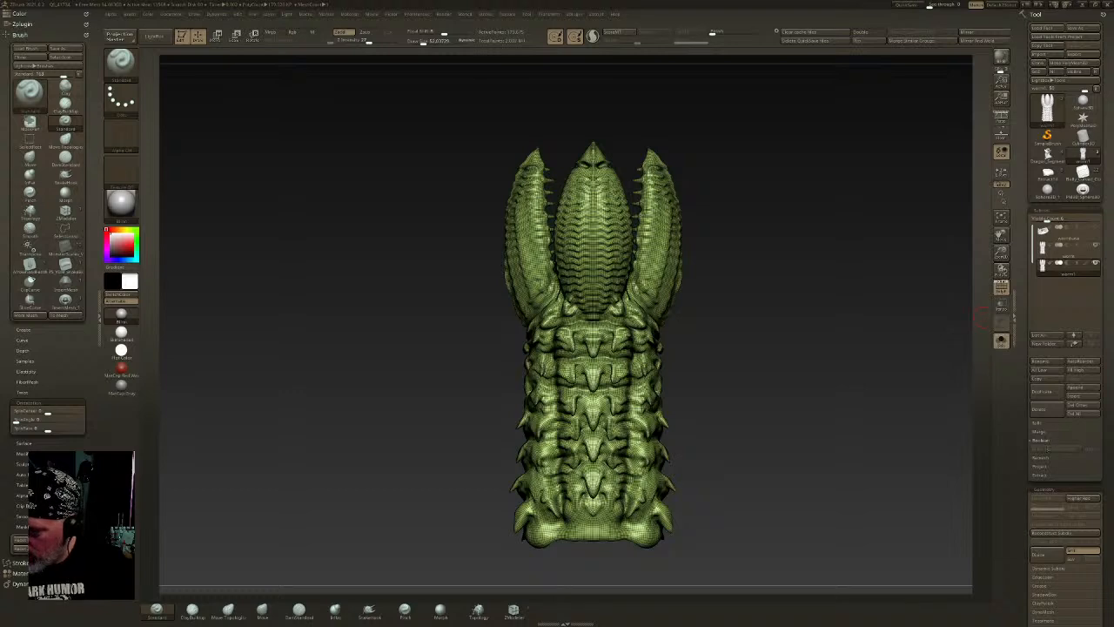
click(1045, 469)
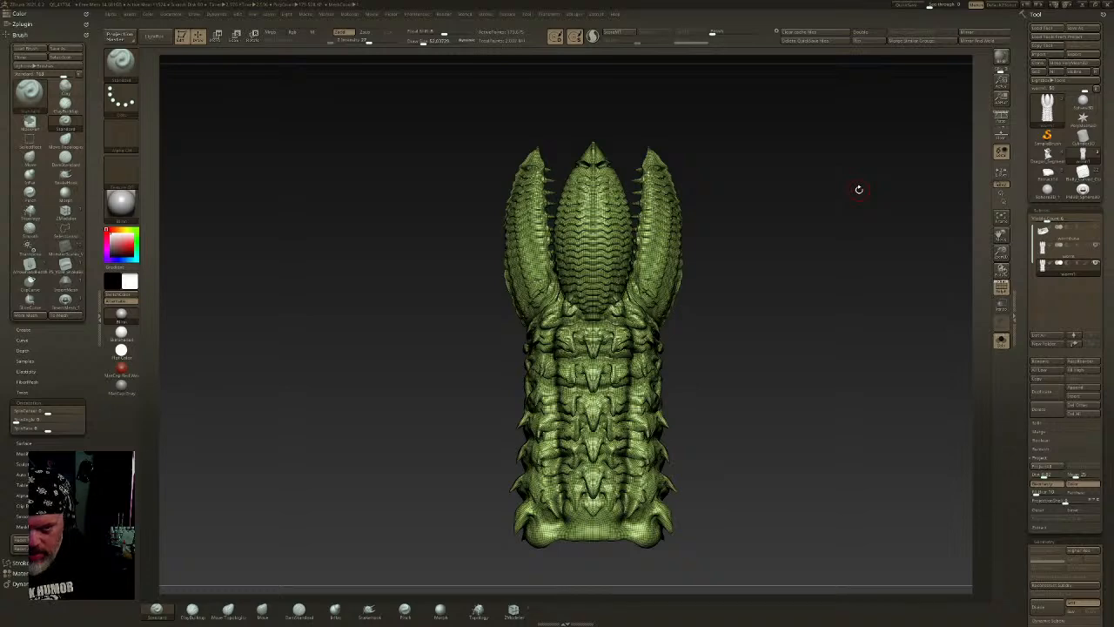
- Hide the wireframe, subdivide the remeshed creature once, and project the original detail onto it
click(999, 292)
drag(758, 336, 655, 331)
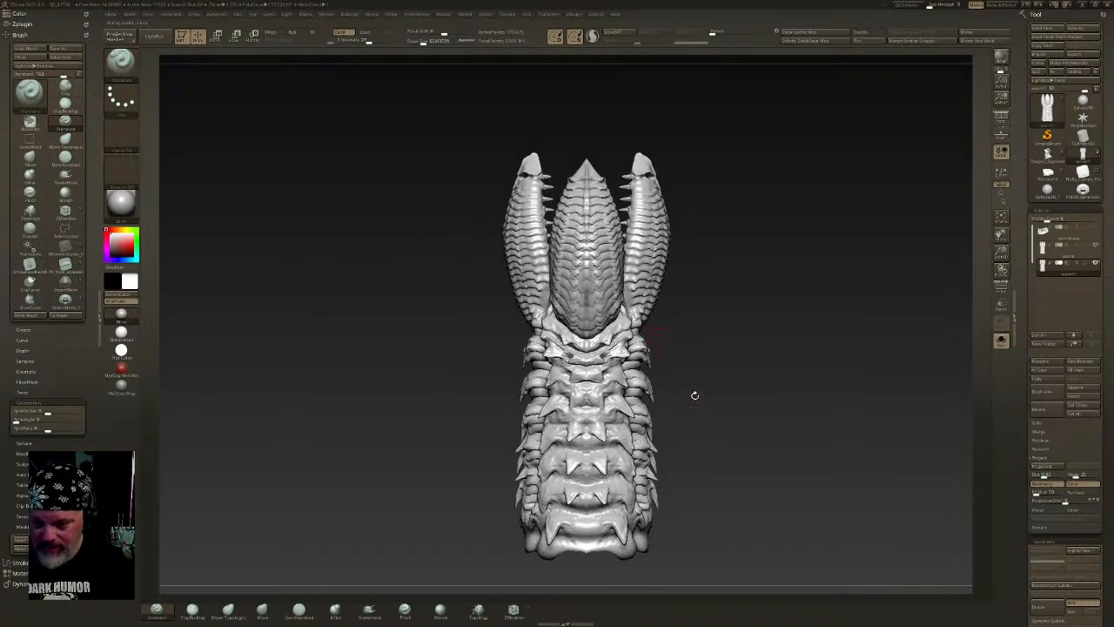
key(ctrl+d)
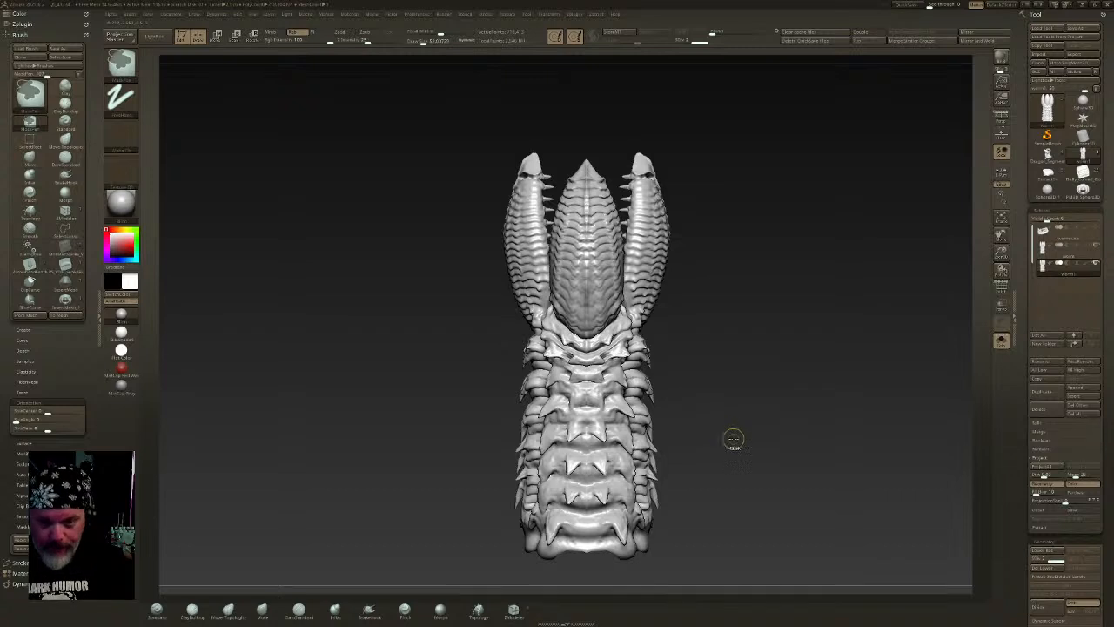
click(1090, 418)
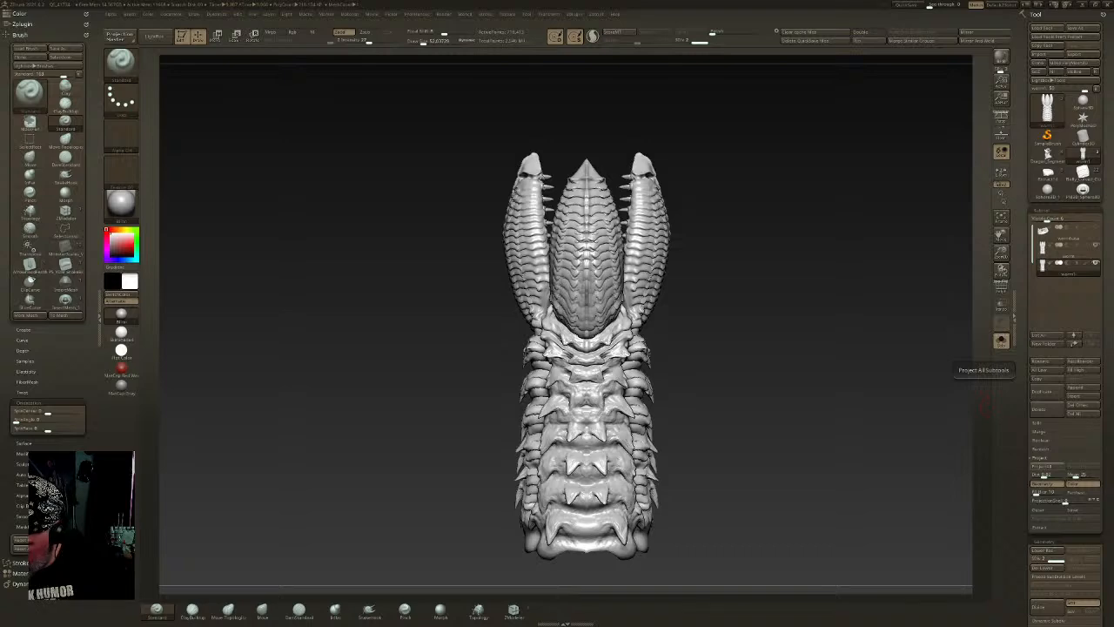
- Add another subdivision level to the remeshed creature and repeat Project All for the finer detail
mouse_move(778, 213)
mouse_down()
mouse_move(741, 251)
mouse_move(779, 288)
mouse_move(731, 331)
mouse_move(739, 311)
mouse_move(716, 290)
mouse_move(734, 281)
mouse_move(755, 313)
mouse_move(777, 315)
mouse_up()
shift+right_drag(714, 303, 687, 302)
key(ctrl+d)
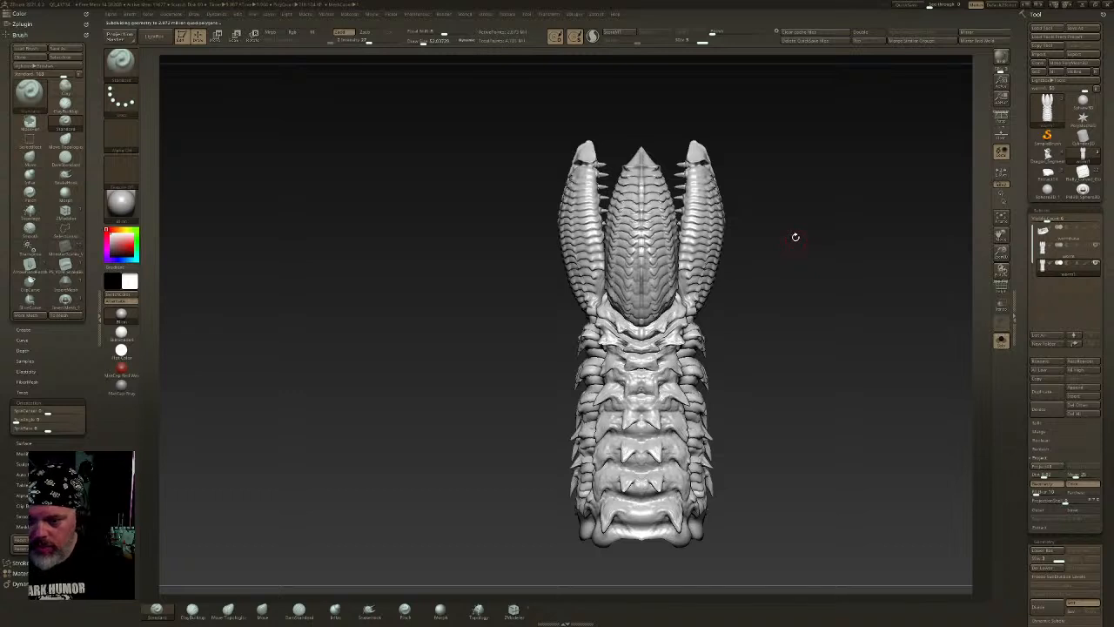
click(1052, 468)
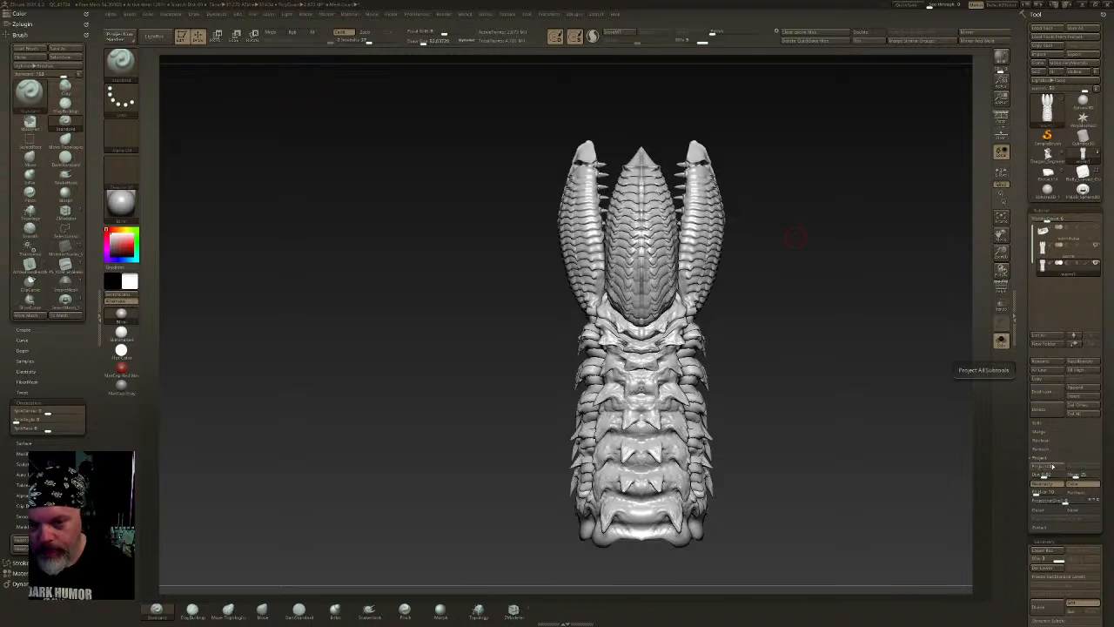
- Select the original worm subtool, examine its polygroups, and try to delete it
drag(801, 248, 789, 295)
right_drag(763, 311, 749, 357)
drag(1112, 286, 1100, 386)
right_drag(889, 304, 861, 392)
click(1075, 253)
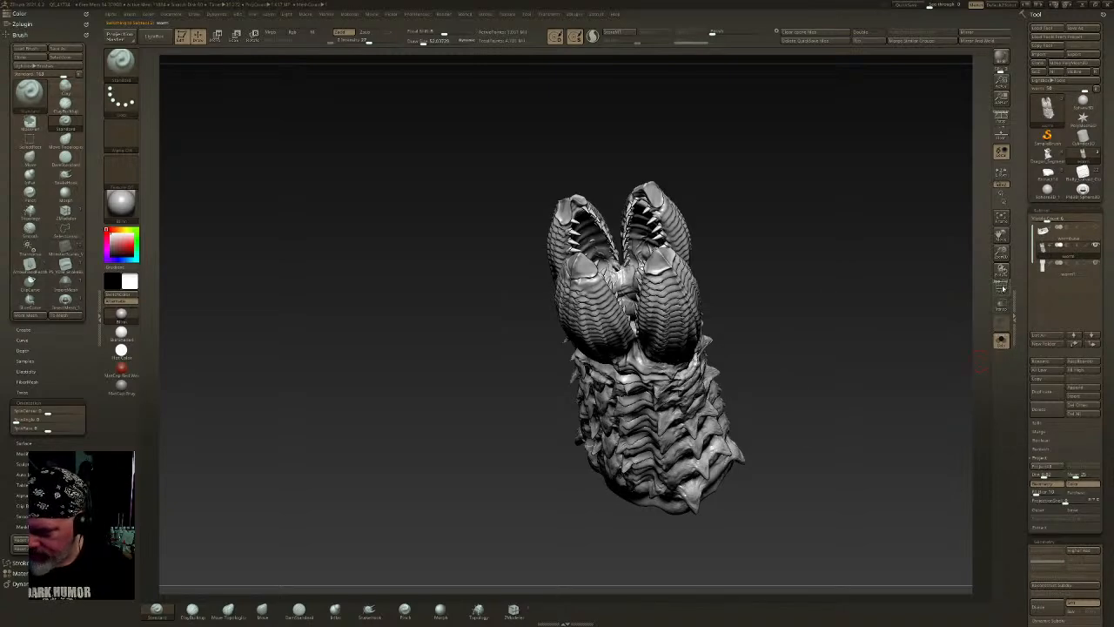
click(1002, 287)
right_drag(913, 338, 894, 291)
click(1005, 284)
right_drag(721, 223, 712, 285)
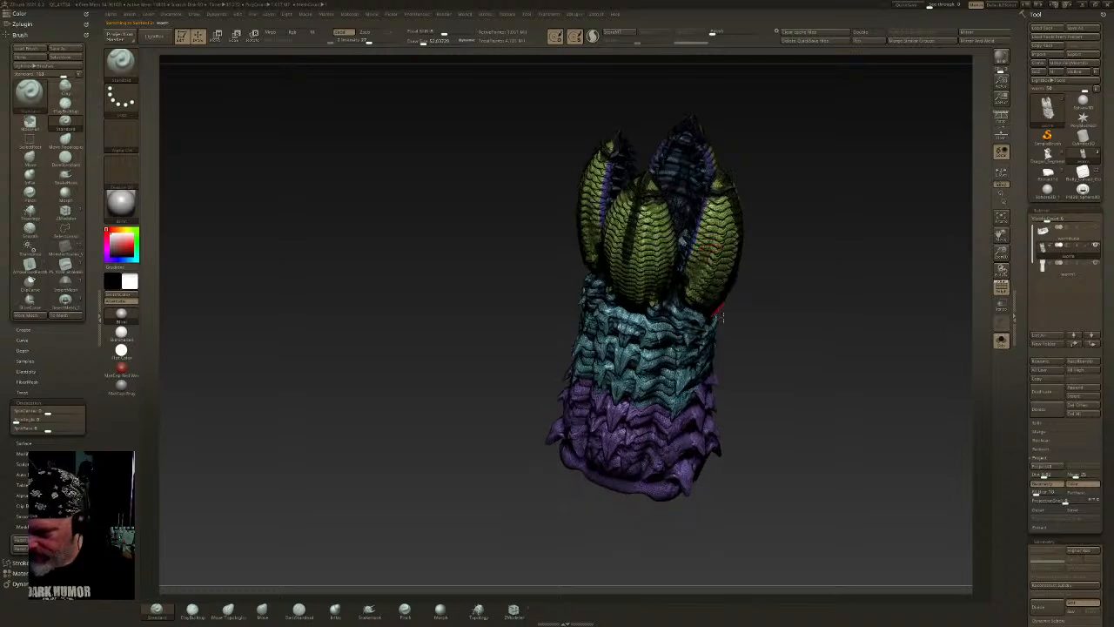
click(1057, 418)
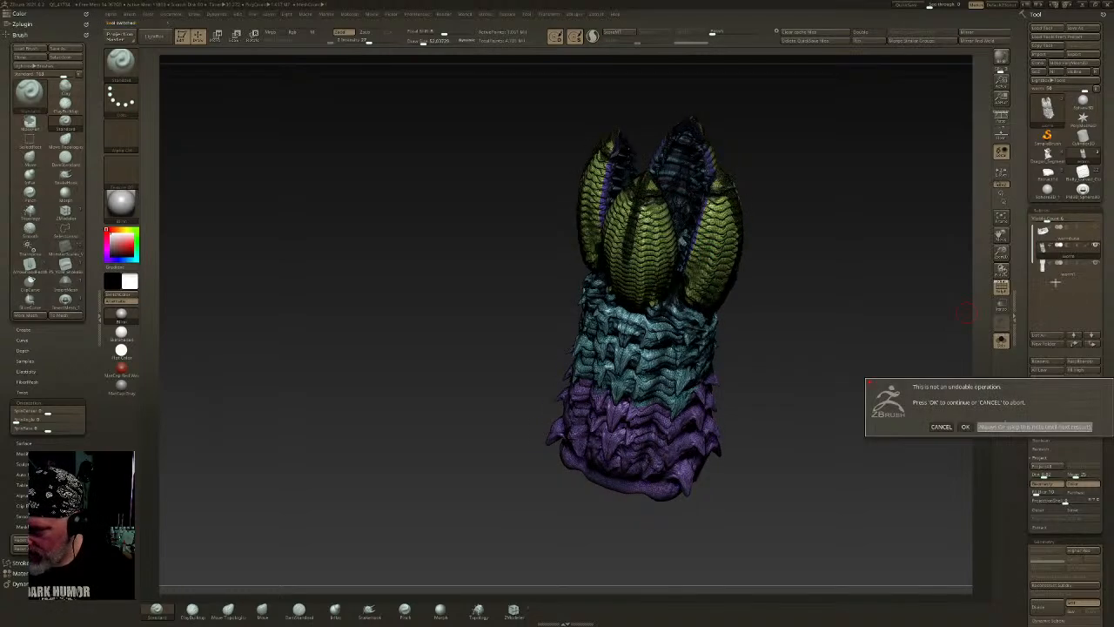
- Return to the worm2 subtool with the polyframe off and hide the original worm subtool
right_drag(930, 312, 578, 339)
click(1001, 290)
mouse_move(762, 401)
alt+right_down()
mouse_move(739, 390)
mouse_move(695, 444)
mouse_move(629, 401)
alt+right_up()
ctrl+right_drag(629, 402, 733, 442)
key(ctrl+shift+d)
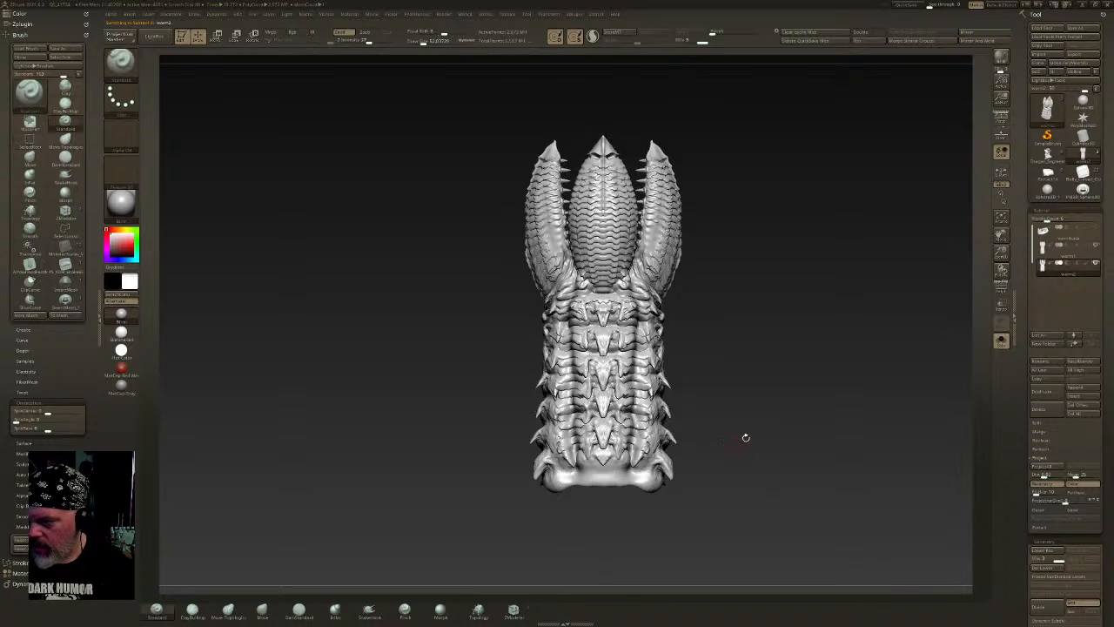
click(1098, 261)
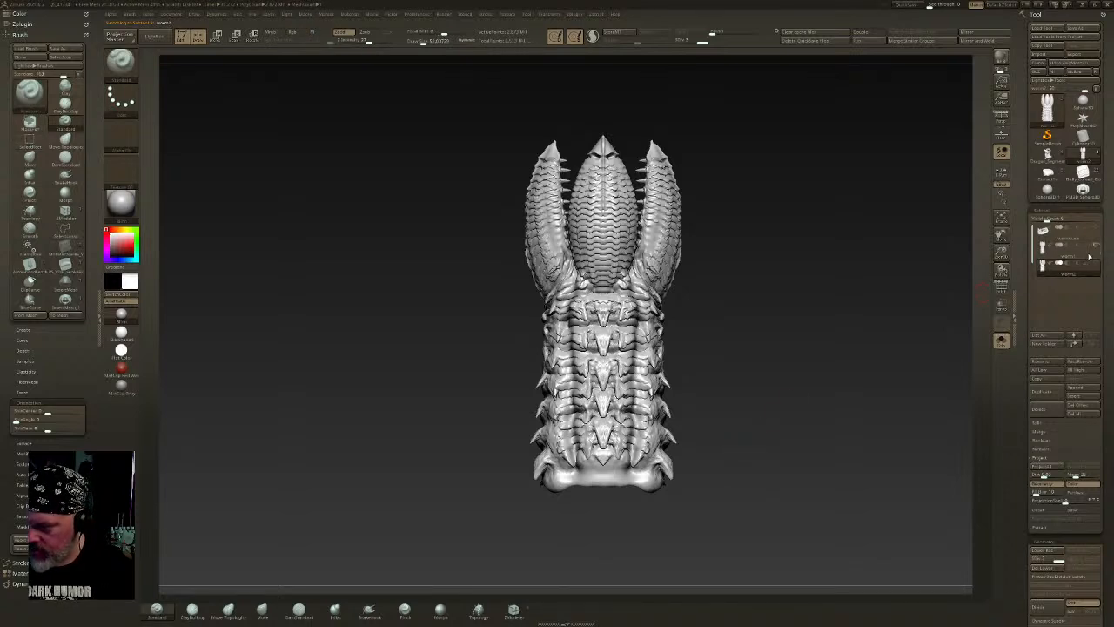
click(1089, 257)
click(1096, 247)
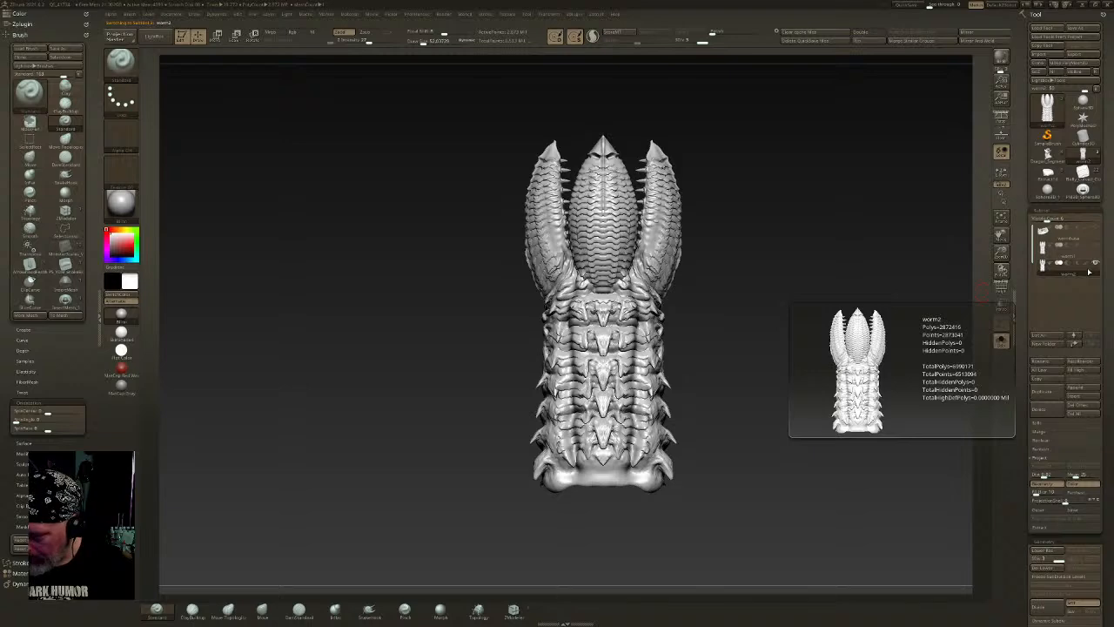
mouse_move(649, 338)
right_down()
mouse_move(640, 391)
mouse_move(647, 343)
right_up()
- Open the geometry settings and step worm2 down two subdivision levels
drag(1112, 345, 1113, 294)
drag(1047, 169, 1038, 169)
drag(1112, 281, 1112, 195)
ctrl+right_drag(670, 322, 675, 364)
mouse_move(676, 364)
right_down()
mouse_move(806, 335)
mouse_move(812, 310)
right_up()
key(shift+d)
key(shift+d)
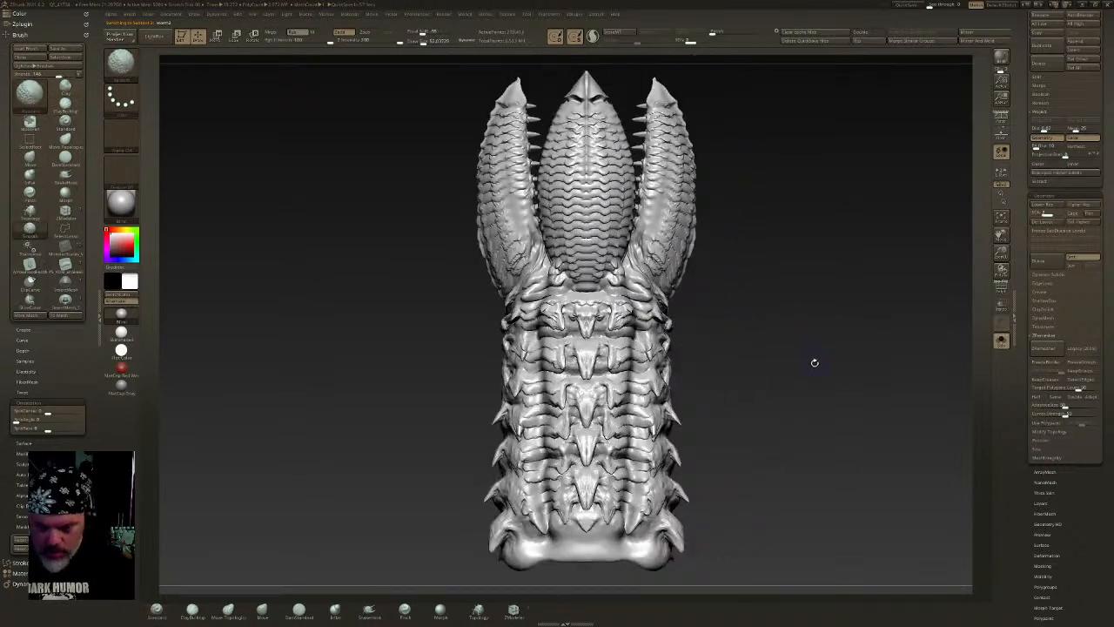
- Turn off solo mode so the creature shows with its rocky base, and enlarge the draw size
click(1001, 341)
ctrl+right_drag(849, 409, 833, 345)
drag(1106, 153, 1102, 252)
right_drag(810, 366, 753, 422)
drag(430, 43, 450, 45)
mouse_move(796, 315)
right_down()
mouse_move(757, 331)
mouse_move(756, 450)
mouse_move(749, 349)
mouse_move(746, 381)
mouse_move(801, 385)
mouse_move(729, 407)
right_up()
ctrl+drag(739, 378, 545, 524)
ctrl+click(715, 393)
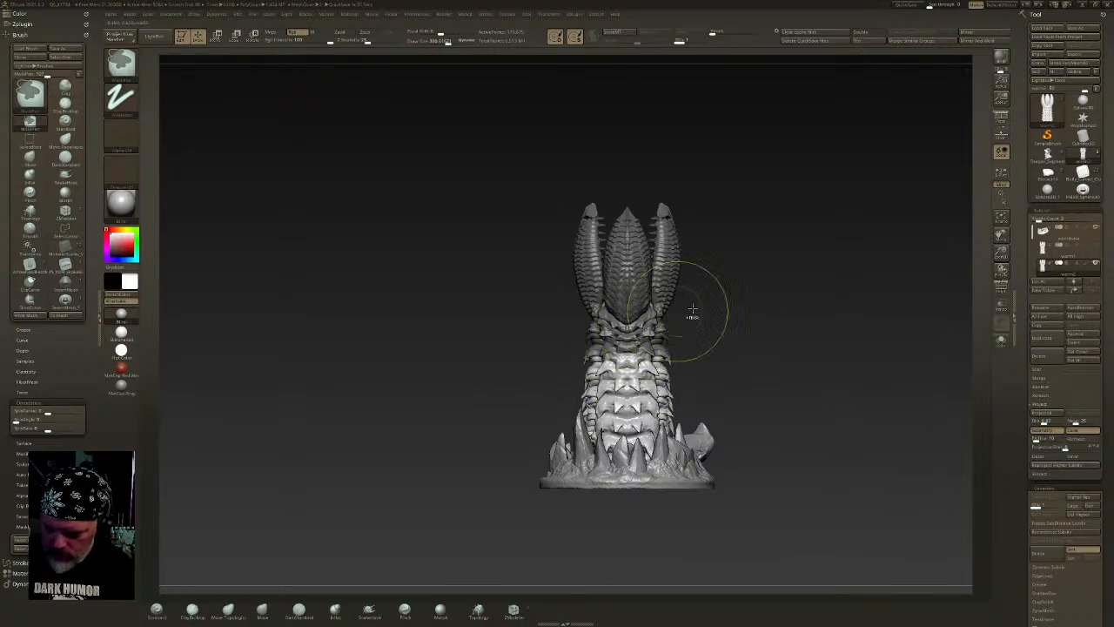
ctrl+drag(801, 368, 829, 346)
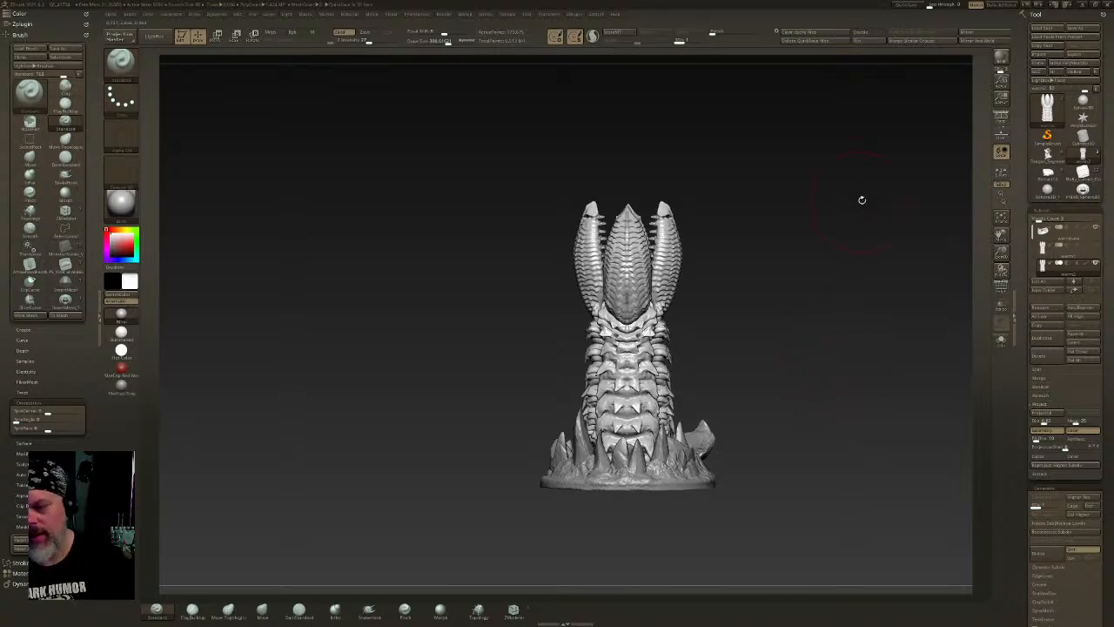
- Mask the body below the claws, set the gizmo pivot at the neck, and tilt the claw head to one side
drag(822, 179, 737, 246)
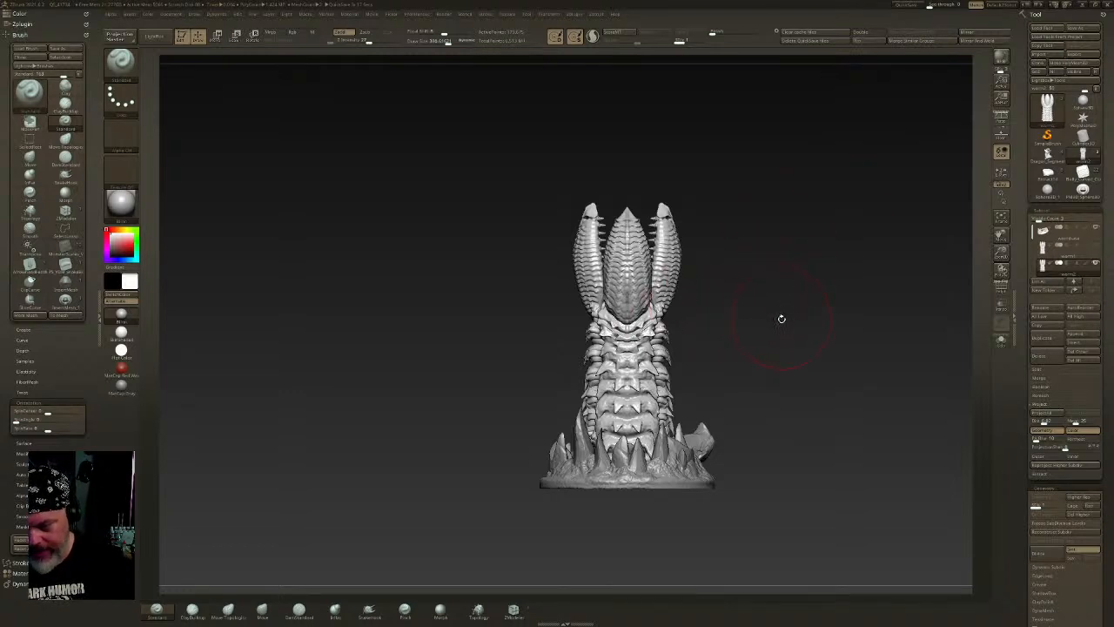
mouse_move(752, 263)
mouse_down()
mouse_move(736, 261)
mouse_move(754, 269)
mouse_up()
ctrl+drag(713, 345, 566, 546)
ctrl+click(736, 392)
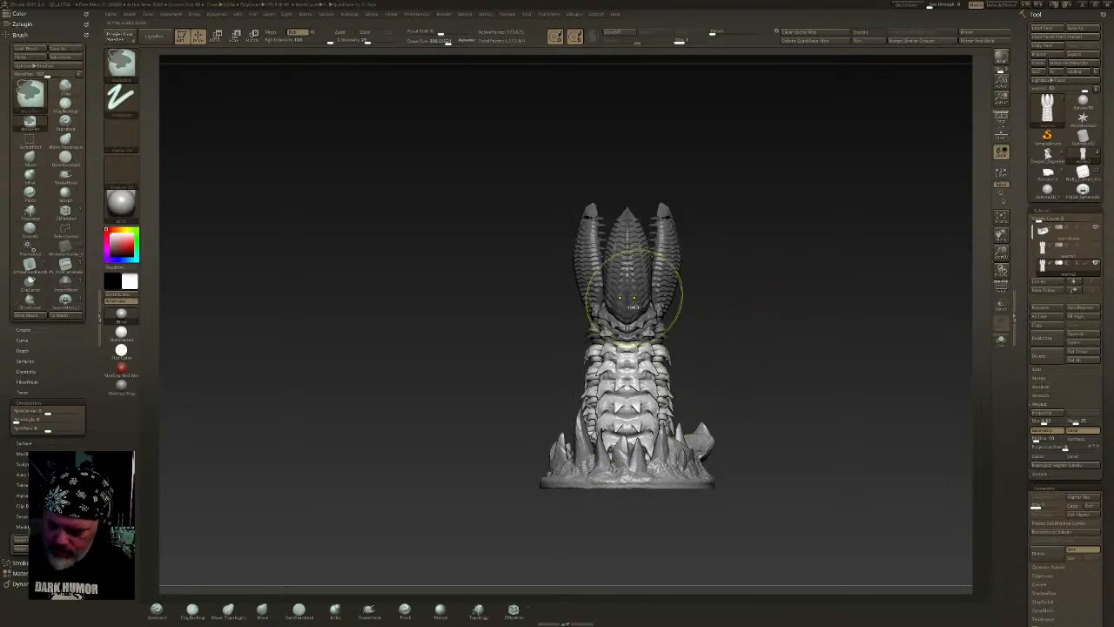
drag(754, 324, 736, 341)
ctrl+right_drag(760, 375, 747, 393)
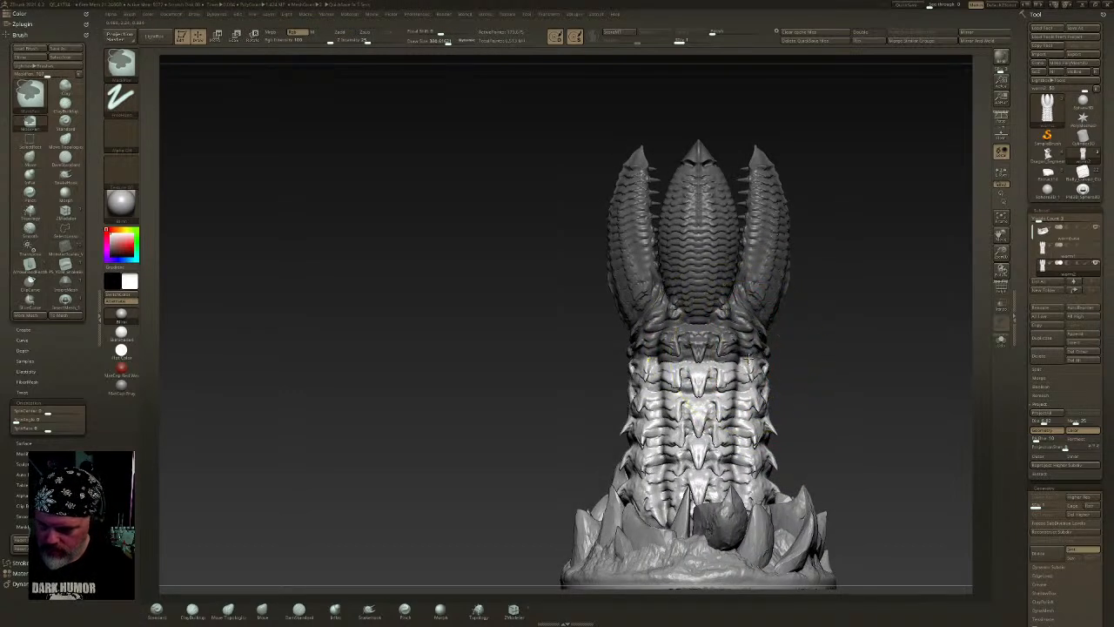
key(w)
key(ctrl+i)
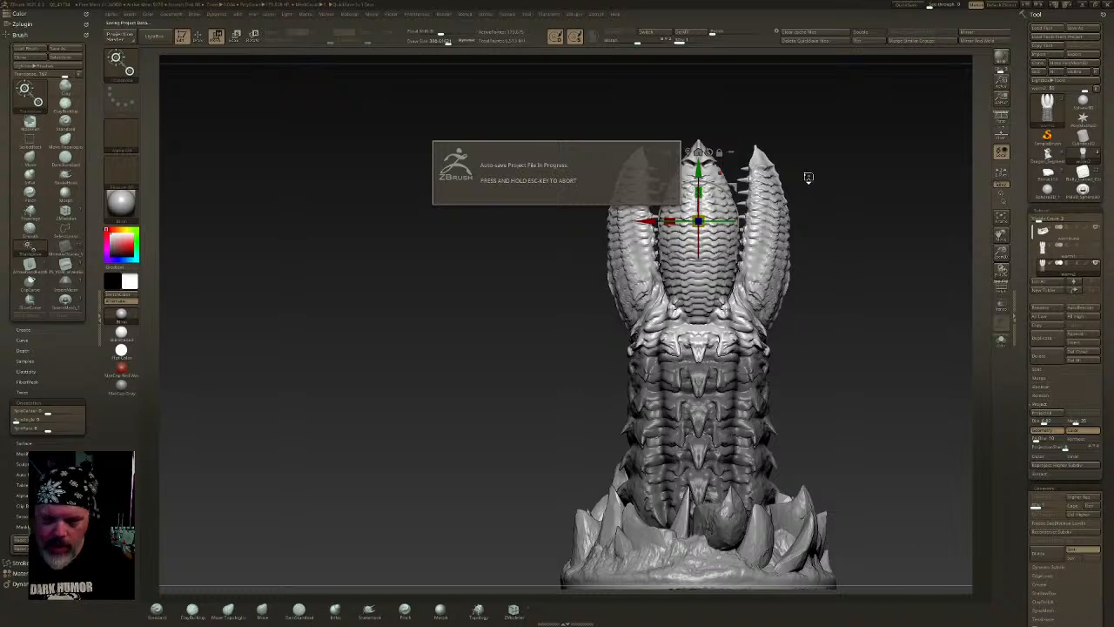
mouse_move(699, 171)
alt+mouse_down()
mouse_move(698, 306)
mouse_move(729, 329)
mouse_move(721, 319)
alt+mouse_up()
- Mask only the body below the upper segments with a softened edge, and bend the upper part further with the gizmo
key(q)
mouse_move(513, 112)
ctrl+mouse_down()
mouse_move(800, 360)
mouse_move(801, 397)
ctrl+mouse_up()
ctrl+click(749, 422)
ctrl+click(749, 426)
ctrl+click(749, 427)
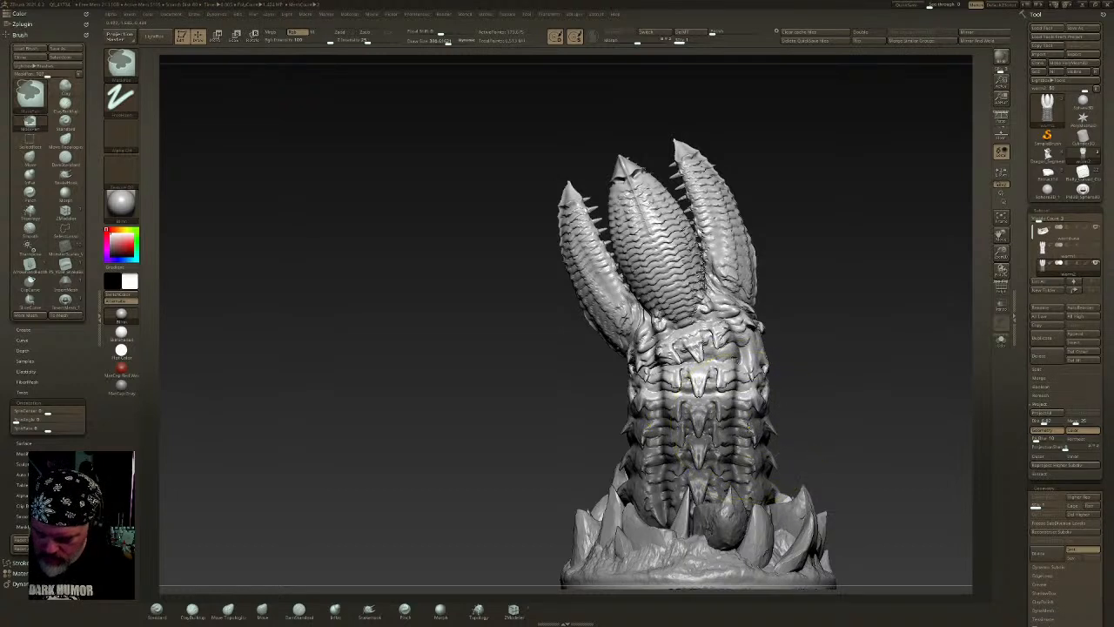
key(w)
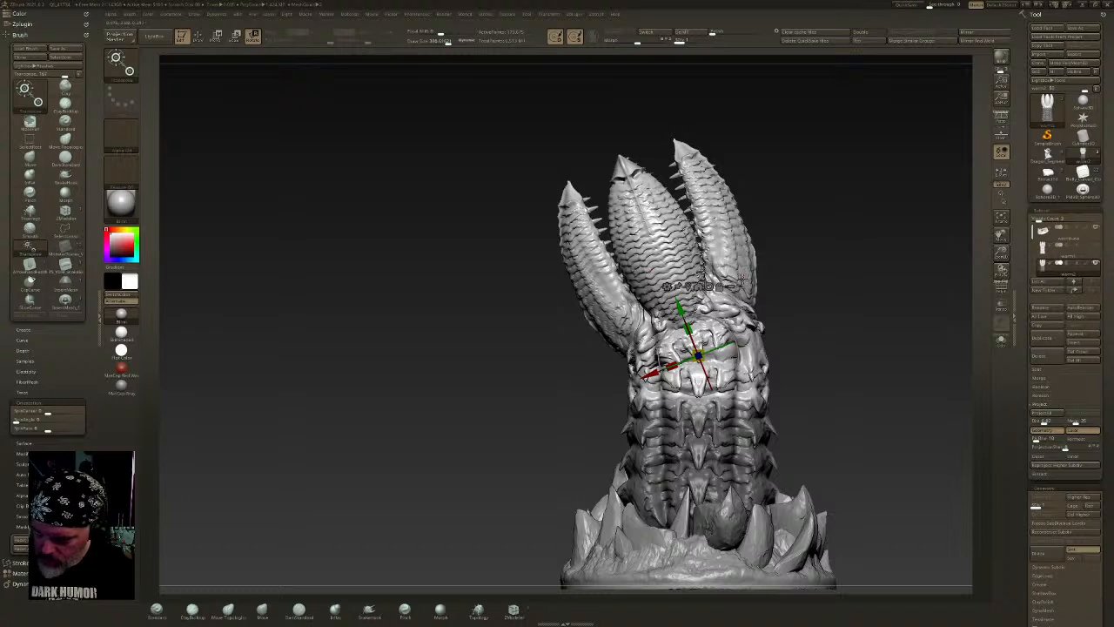
alt+right_drag(734, 312, 627, 248)
mouse_move(627, 257)
alt+mouse_down()
mouse_move(634, 298)
mouse_move(615, 282)
mouse_move(627, 278)
alt+mouse_up()
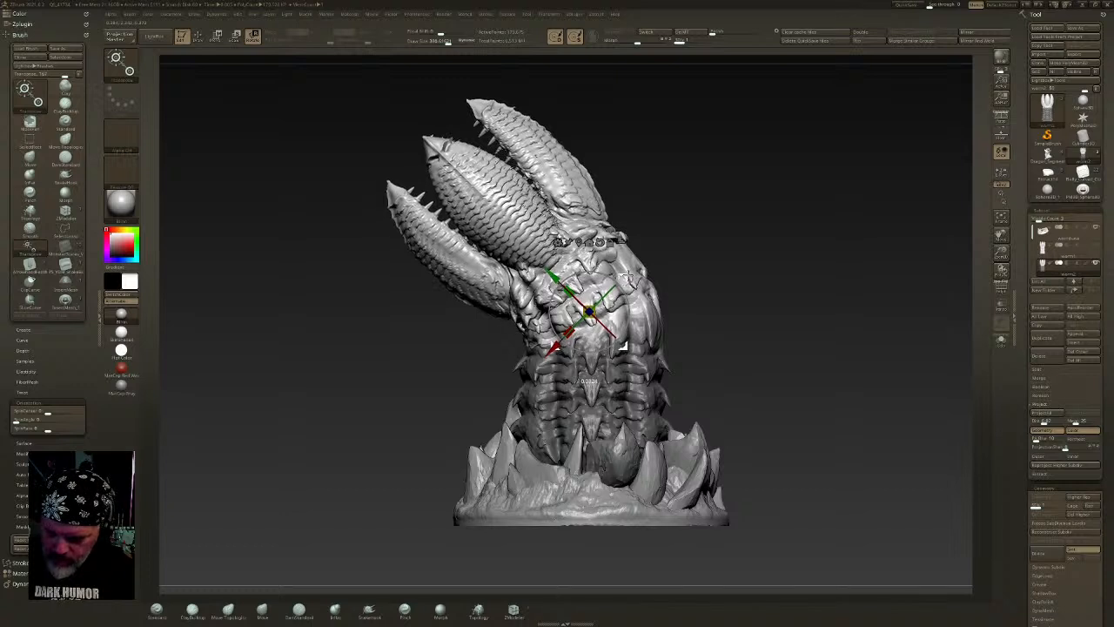
- Unmask more of the mid body, lower the gizmo pivot, and rotate the creature further over
ctrl+alt+drag(740, 193, 461, 392)
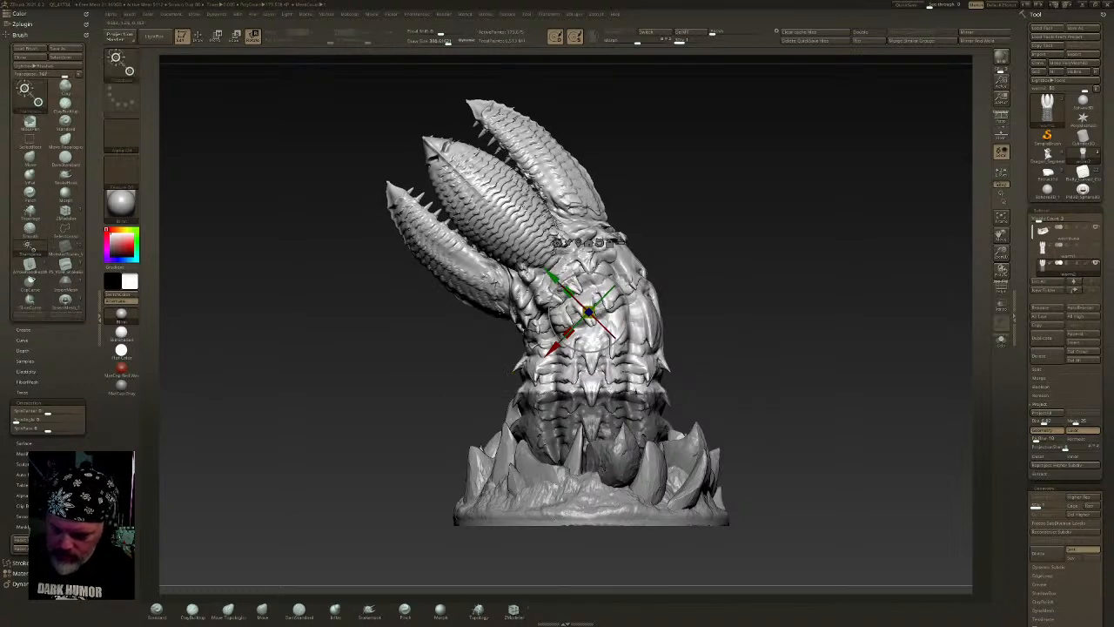
key(q)
key(r)
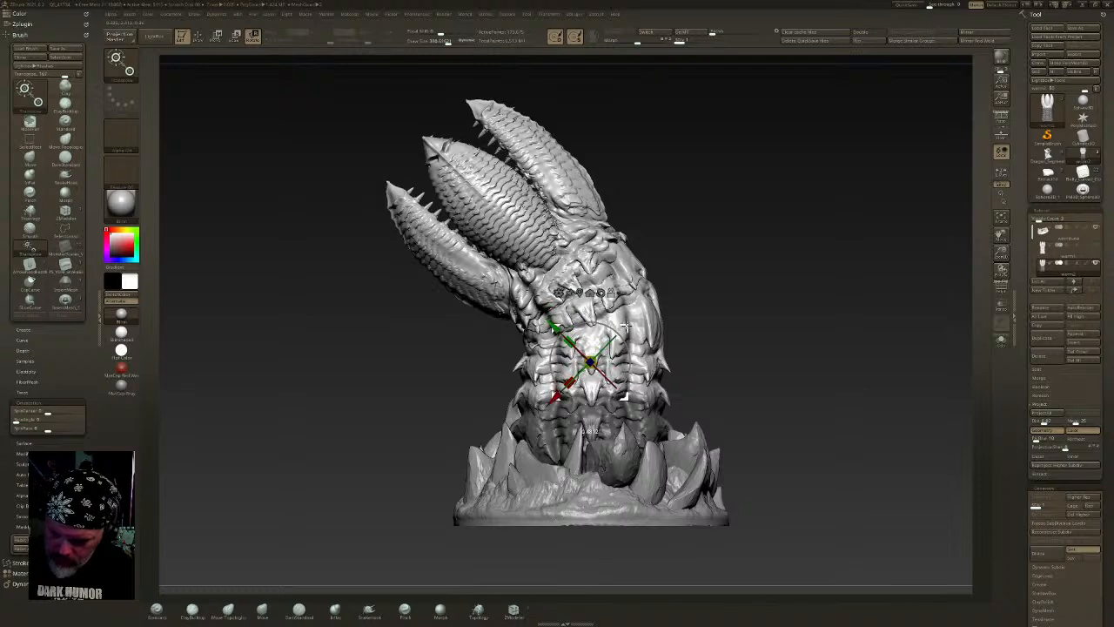
mouse_move(628, 335)
mouse_down()
mouse_move(615, 319)
mouse_move(693, 368)
mouse_up()
key(q)
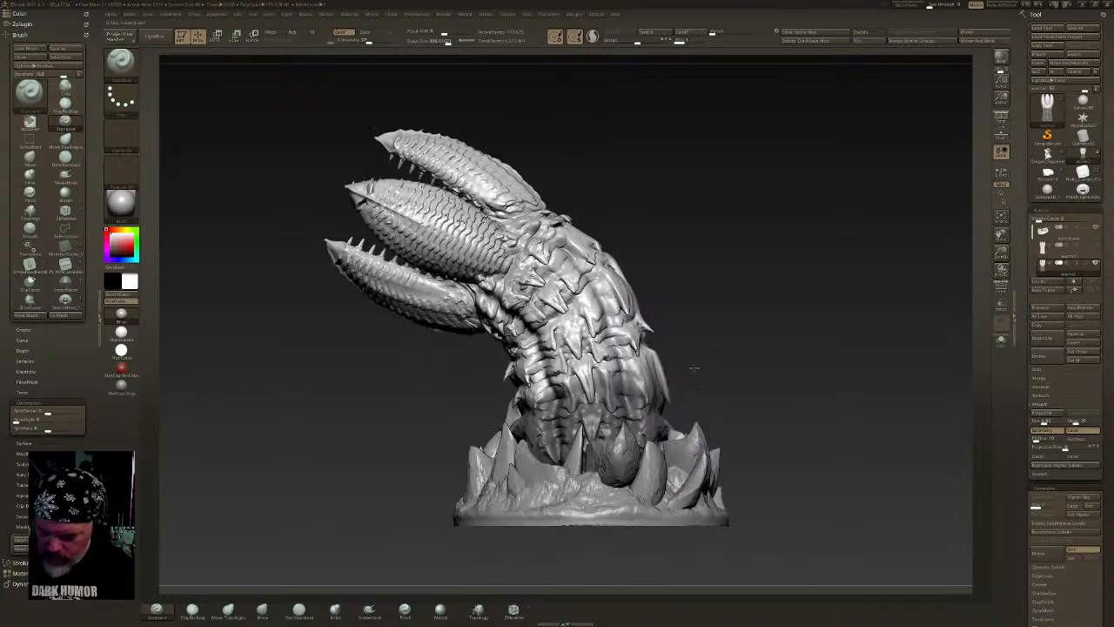
- Mask the creature's foot inside the rocky base with a softened edge, and bend the body further over with the gizmo
ctrl+drag(740, 311, 483, 428)
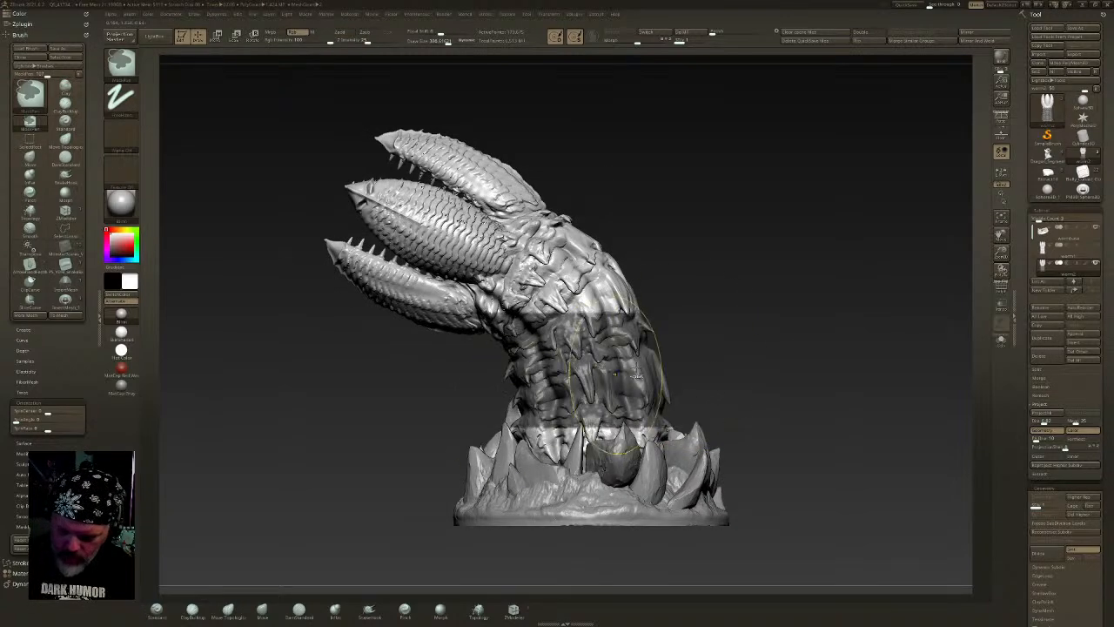
ctrl+alt+drag(742, 320, 485, 435)
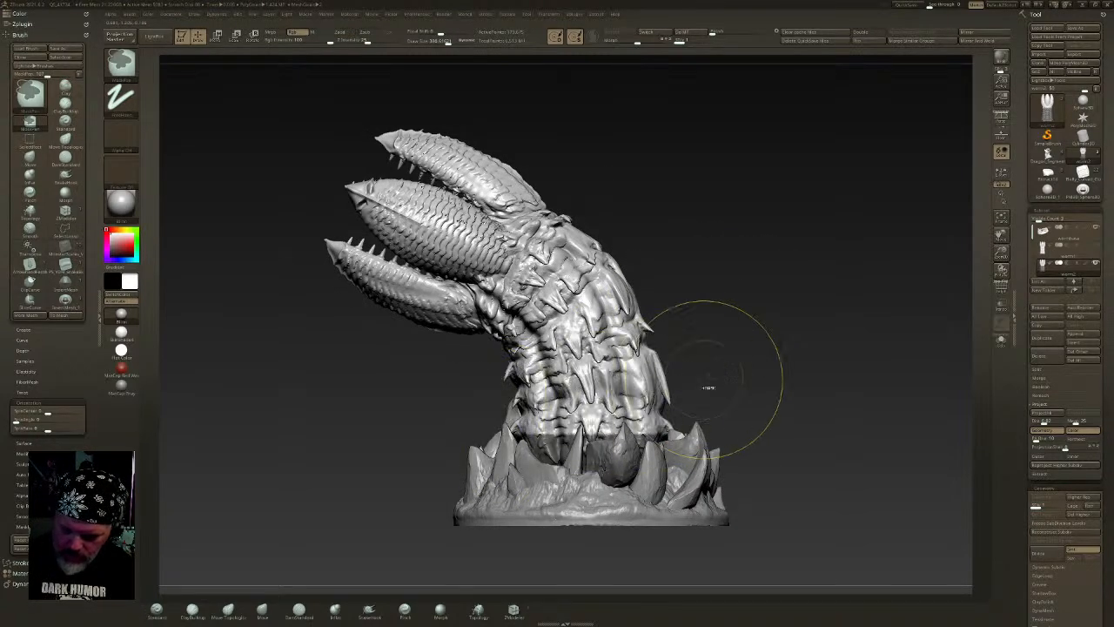
ctrl+click(615, 463)
ctrl+click(615, 464)
ctrl+click(618, 462)
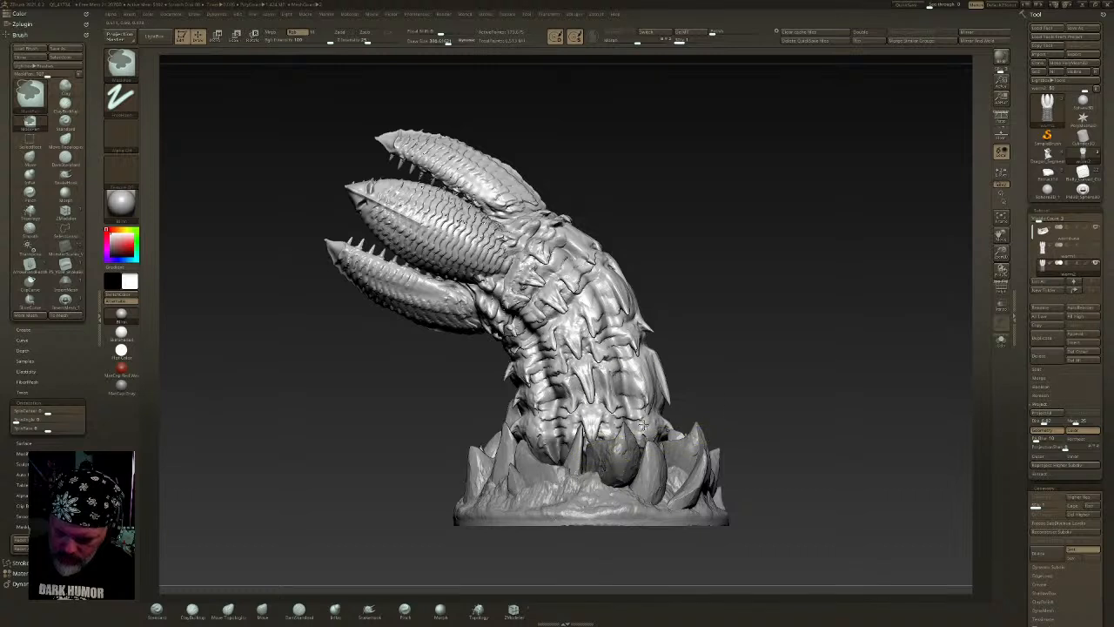
key(w)
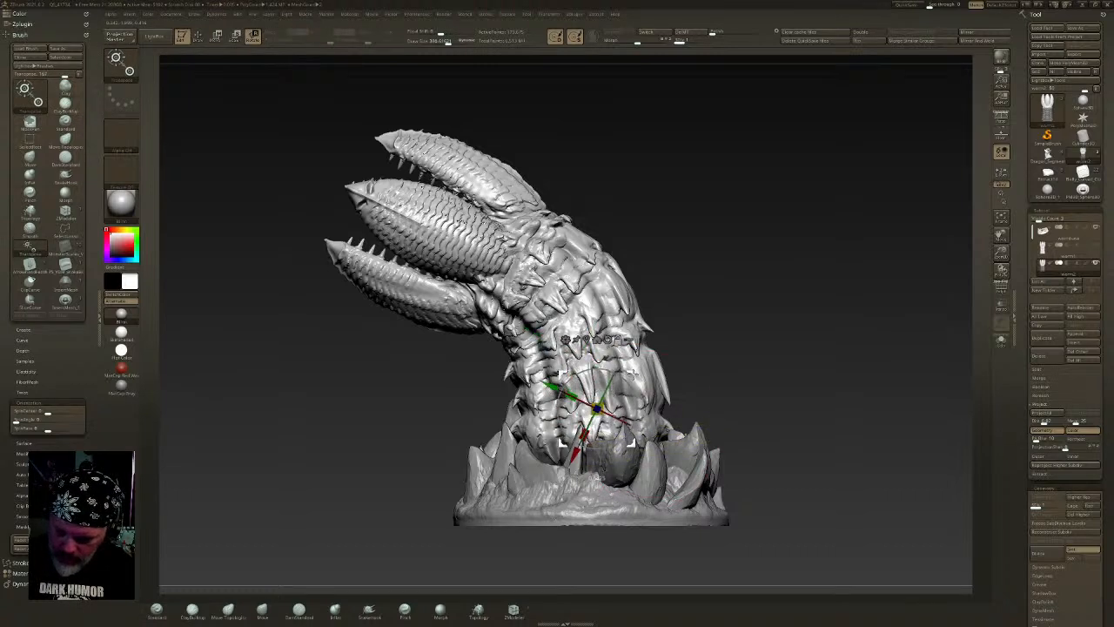
drag(630, 392, 630, 367)
shift+right_drag(630, 367, 697, 369)
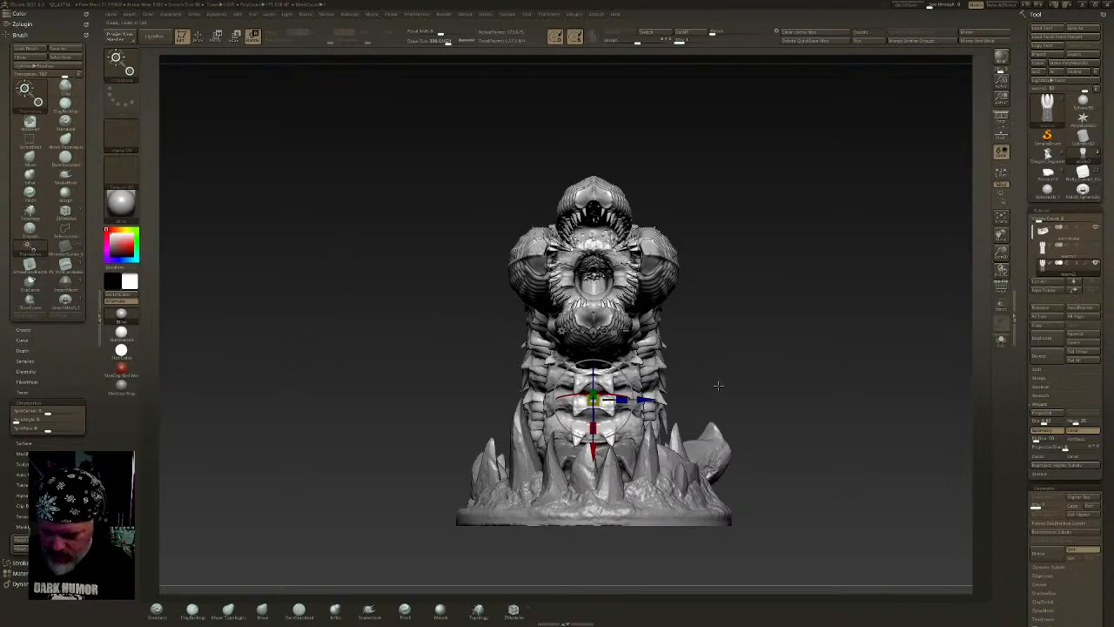
drag(713, 377, 648, 357)
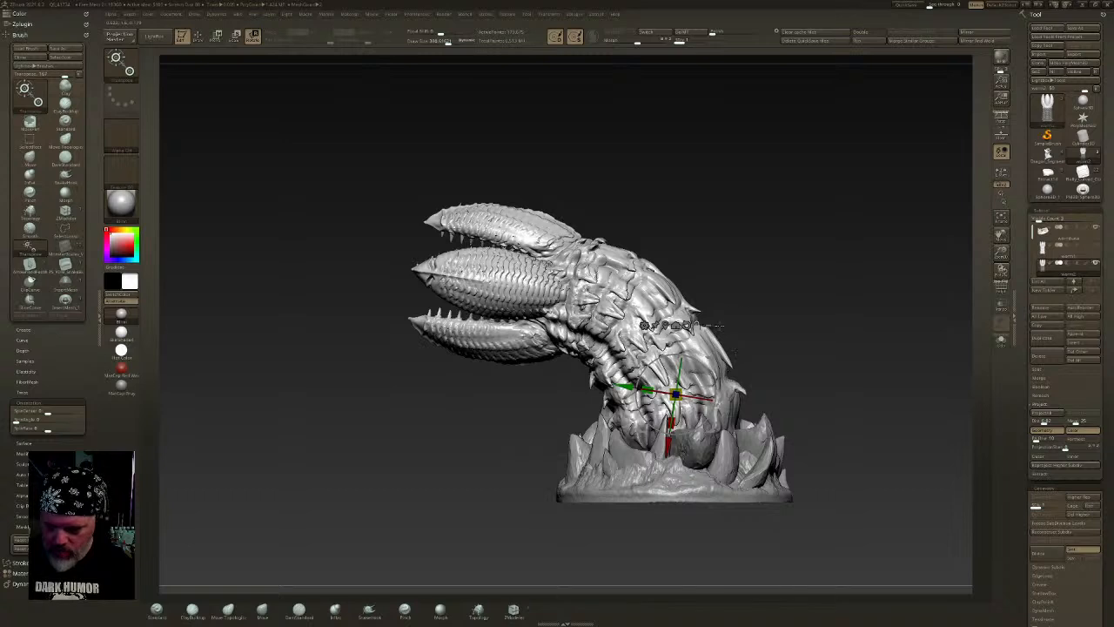
- Mask the body below the claws with a softened edge, set the gizmo pivot at the neck, and rotate the claw head
mouse_move(313, 144)
ctrl+mouse_down()
mouse_move(597, 308)
mouse_move(606, 344)
mouse_move(576, 372)
ctrl+mouse_up()
key(ctrl+i)
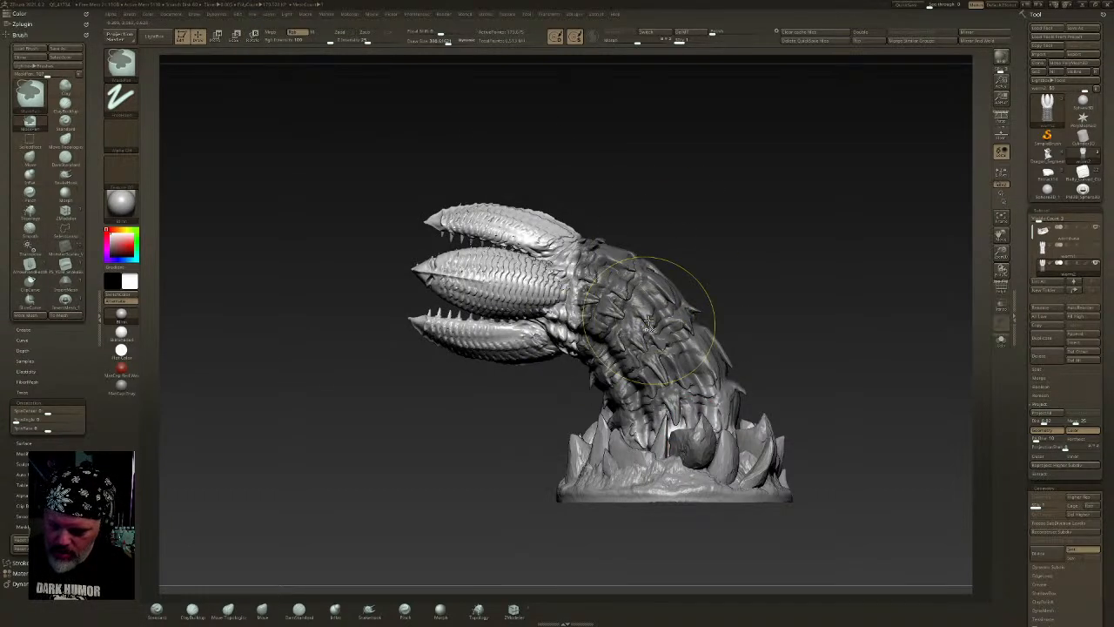
ctrl+click(663, 345)
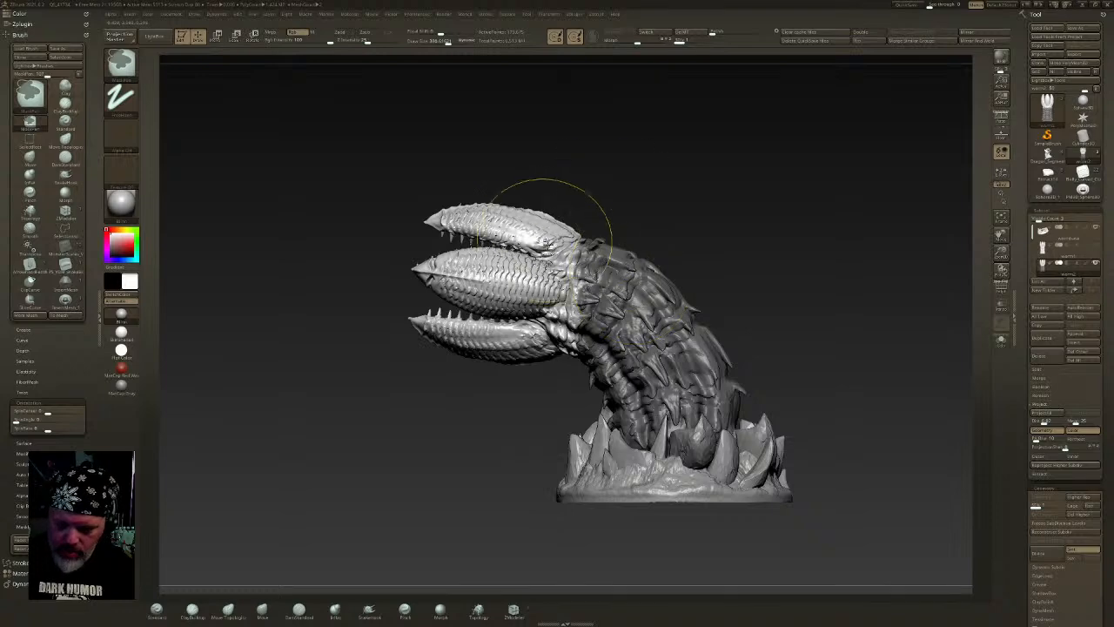
drag(587, 227, 637, 313)
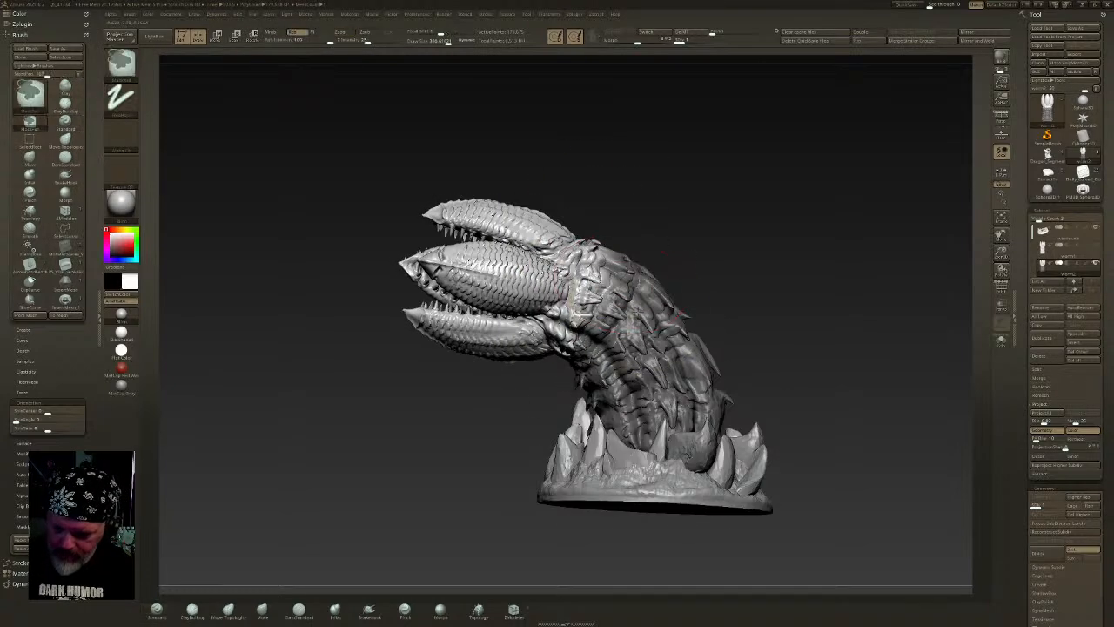
key(r)
right_drag(637, 312, 646, 370)
right_drag(678, 277, 702, 310)
alt+drag(711, 344, 639, 284)
drag(624, 239, 607, 235)
right_drag(607, 235, 613, 264)
drag(607, 236, 603, 243)
- Limit the mask to the lower body, move the gizmo pivot to the upper bend, and rotate the upper body with its claws
key(q)
mouse_move(650, 293)
right_down()
mouse_move(663, 260)
mouse_move(750, 176)
right_up()
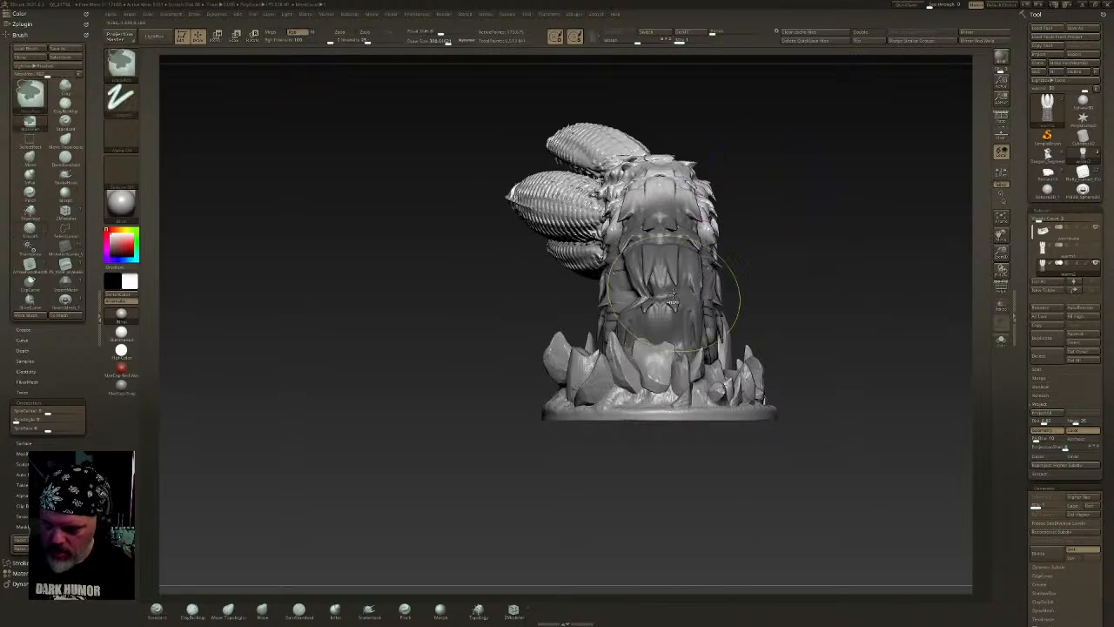
key(w)
mouse_move(678, 294)
right_down()
mouse_move(663, 252)
mouse_move(605, 180)
right_up()
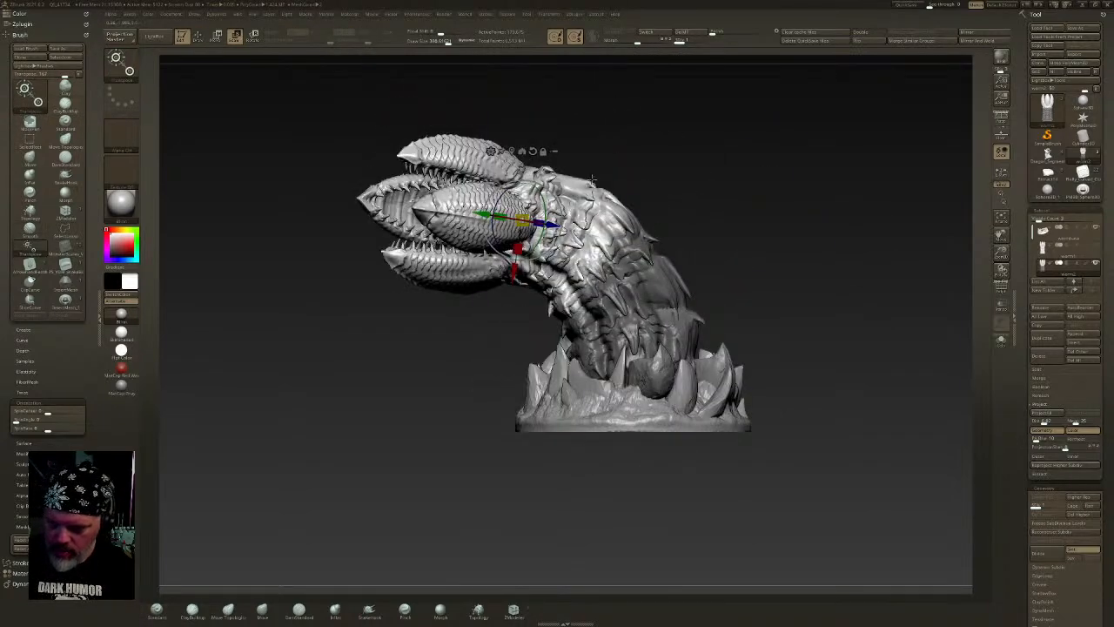
alt+drag(557, 186, 622, 217)
right_drag(621, 216, 630, 278)
drag(613, 225, 623, 203)
key(q)
mouse_move(623, 206)
right_down()
mouse_move(678, 286)
mouse_move(606, 185)
right_up()
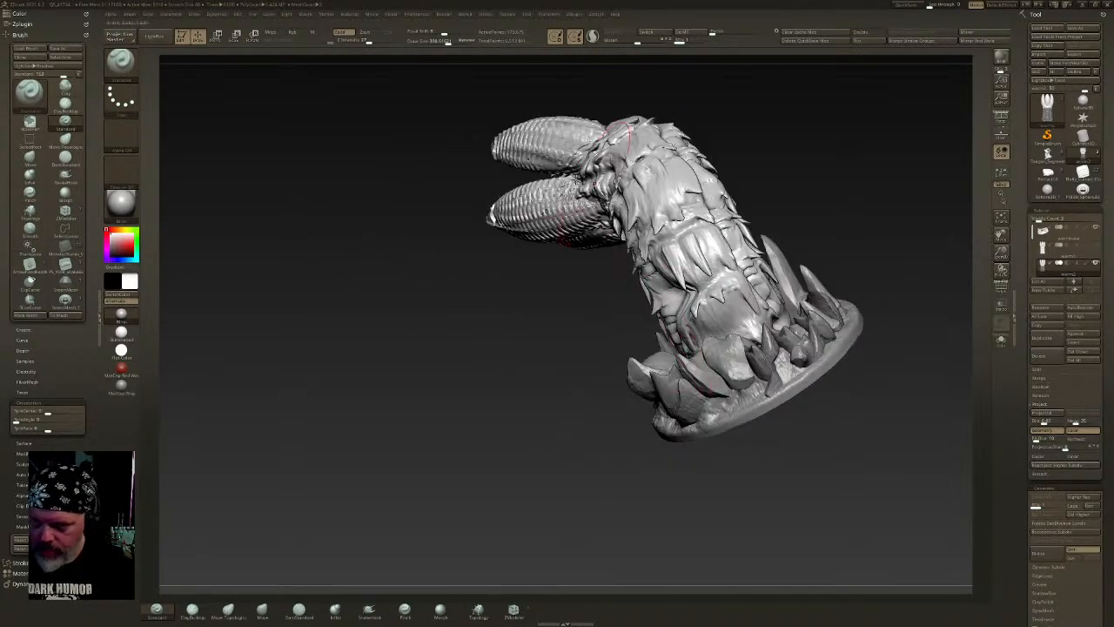
- Choose the Move brush and smooth the plates on the creature's back
key(b)
key(m)
key(v)
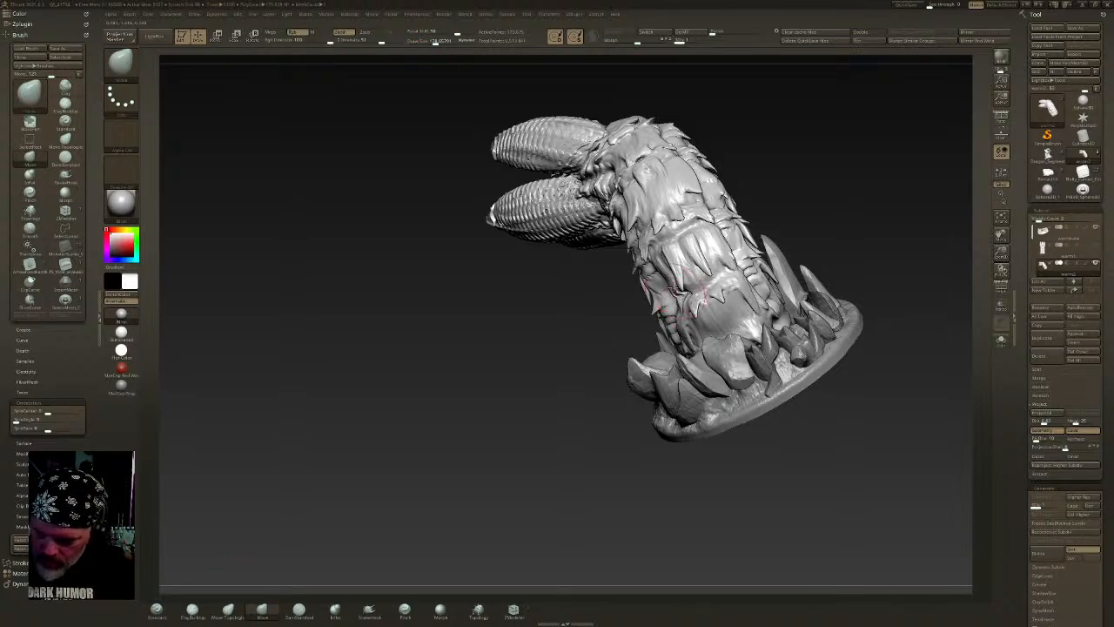
right_drag(654, 272, 685, 296)
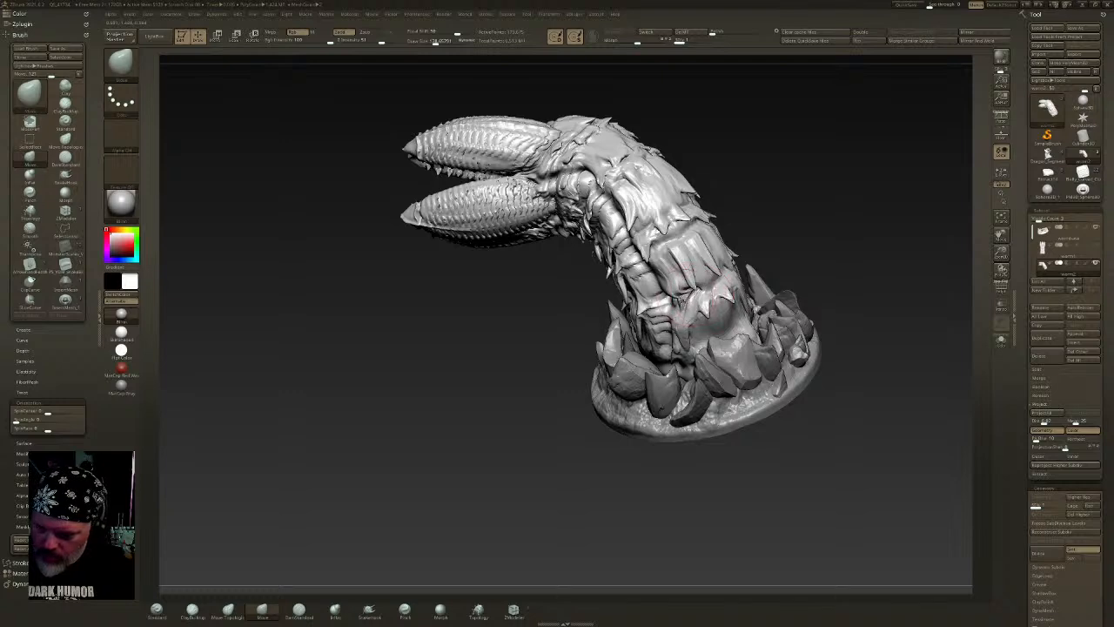
key(shift)
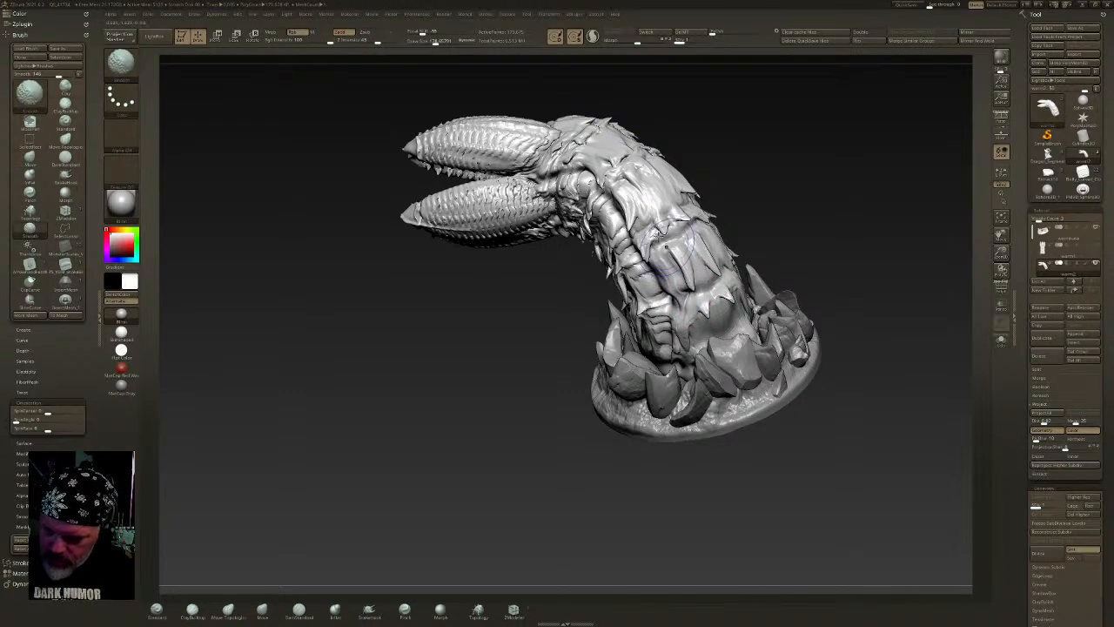
- Mask the whole creature except a single side claw, using the gizmo's topological masking
right_drag(616, 155, 629, 256)
key(w)
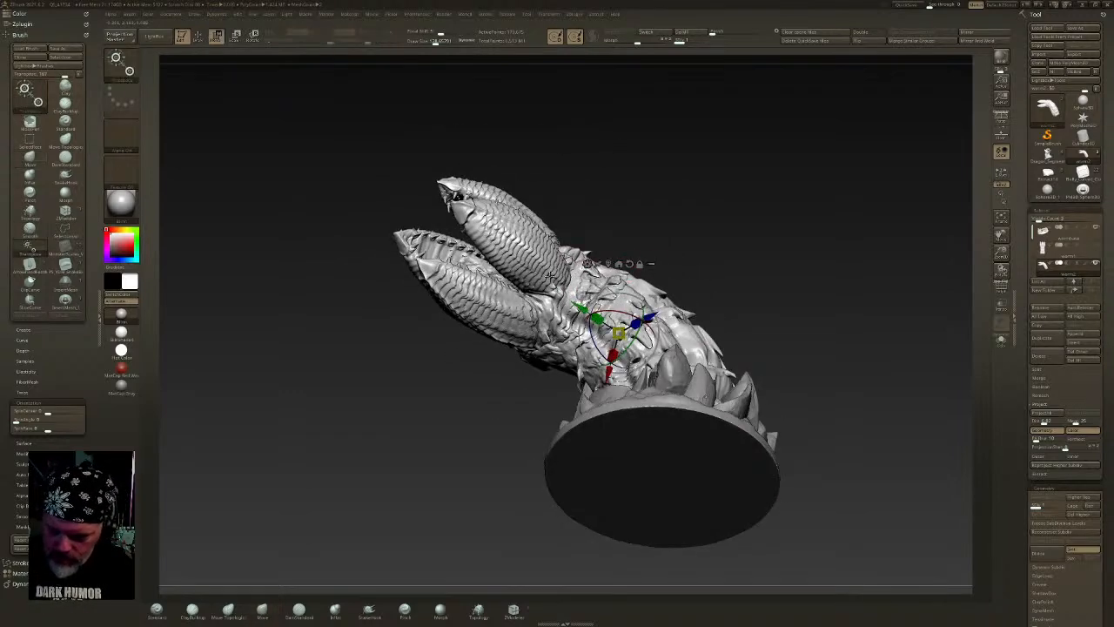
ctrl+click(550, 275)
ctrl+drag(550, 275, 539, 264)
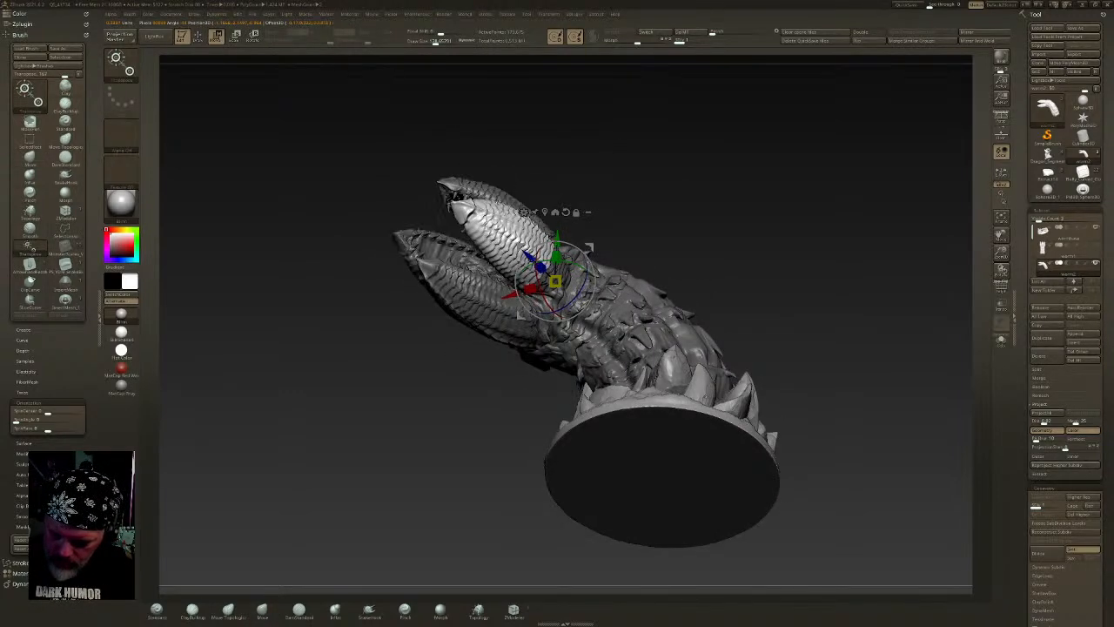
key(q)
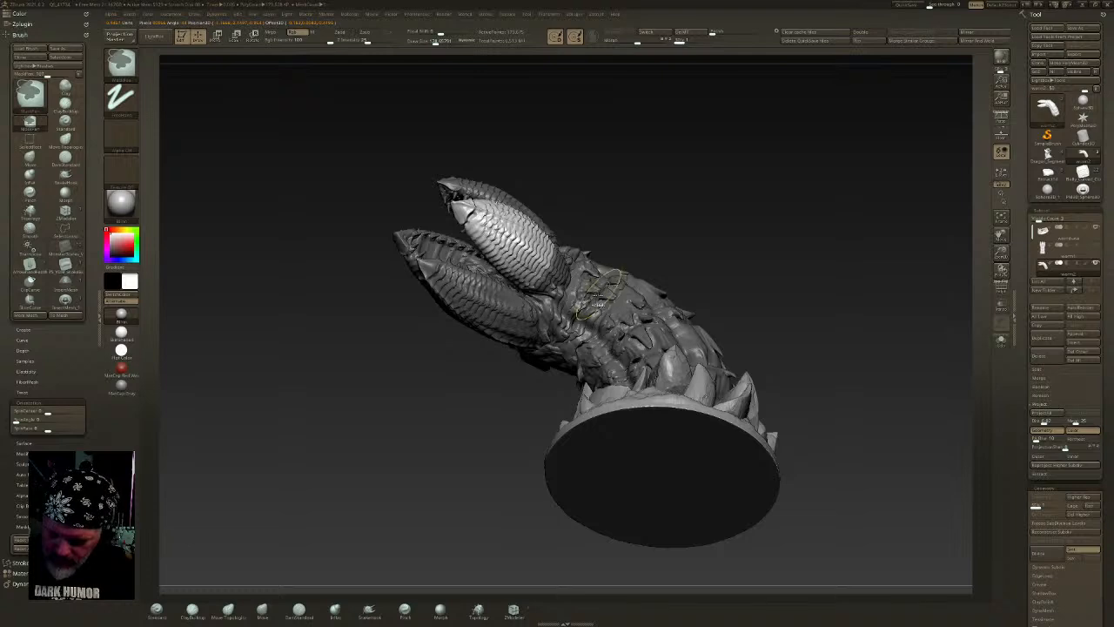
right_drag(600, 301, 646, 337)
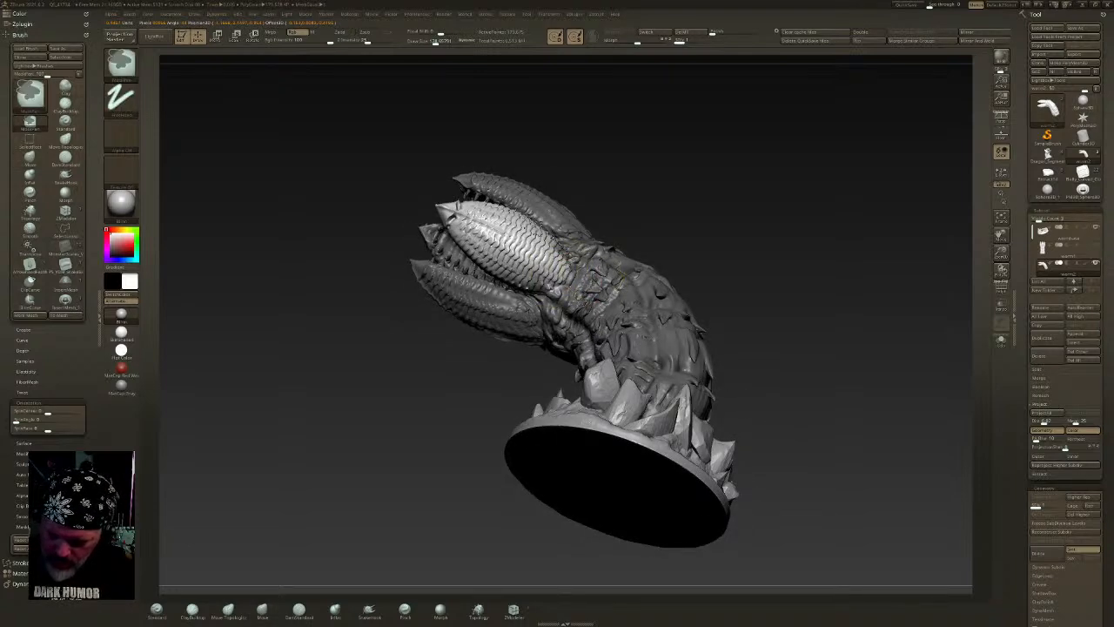
- Set the gizmo pivot at the base of the unmasked claw and adjust the claw's position and angle
key(w)
alt+click(569, 275)
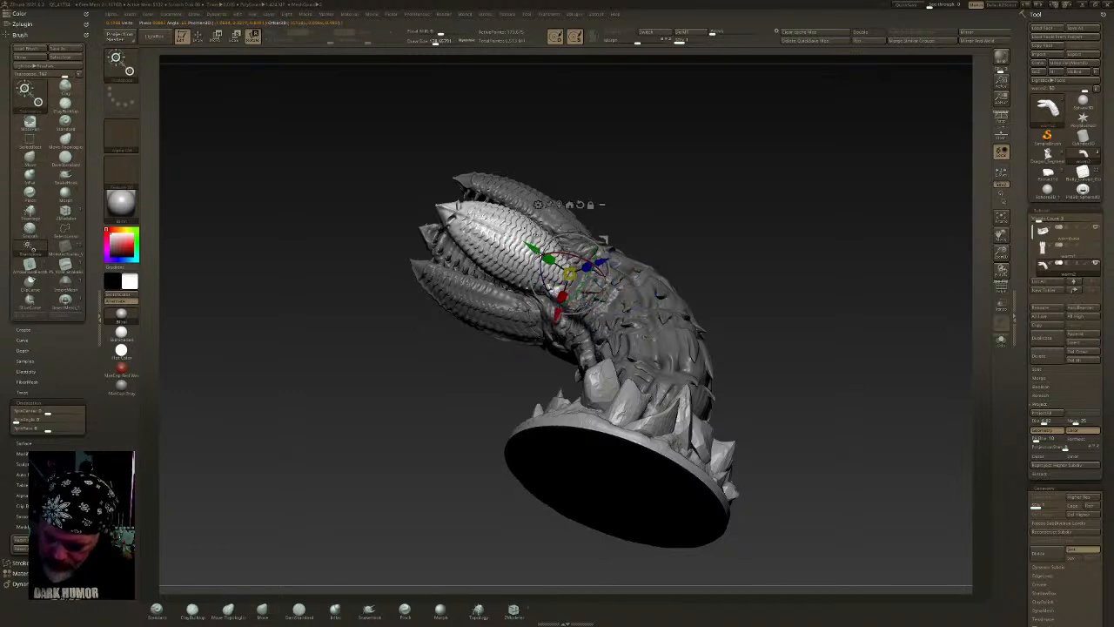
drag(562, 252, 578, 254)
key(ctrl+z)
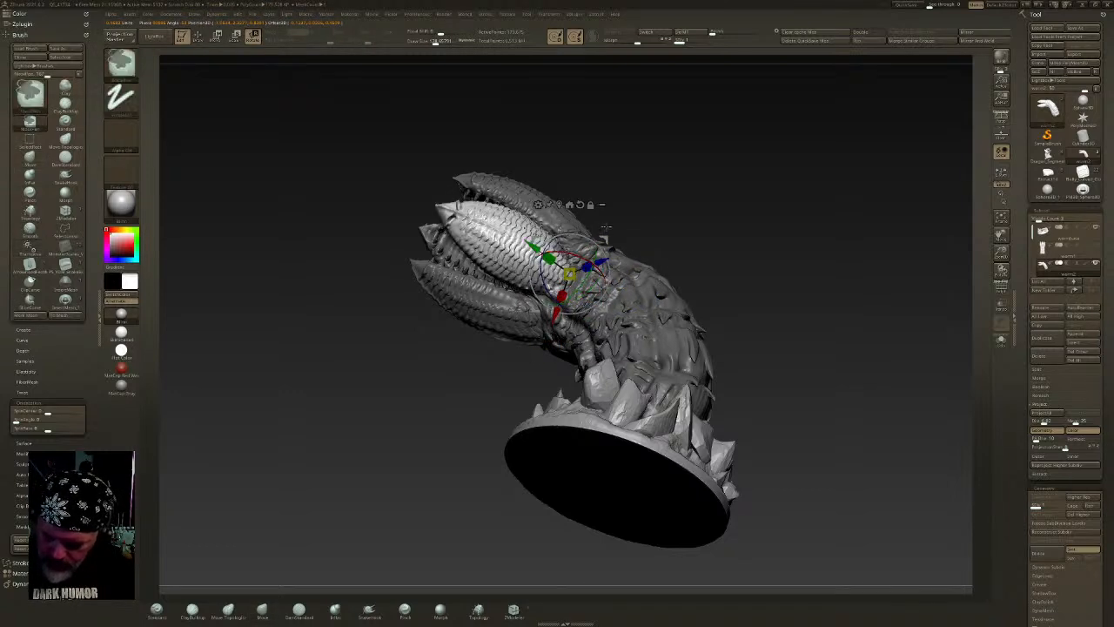
right_drag(608, 232, 600, 245)
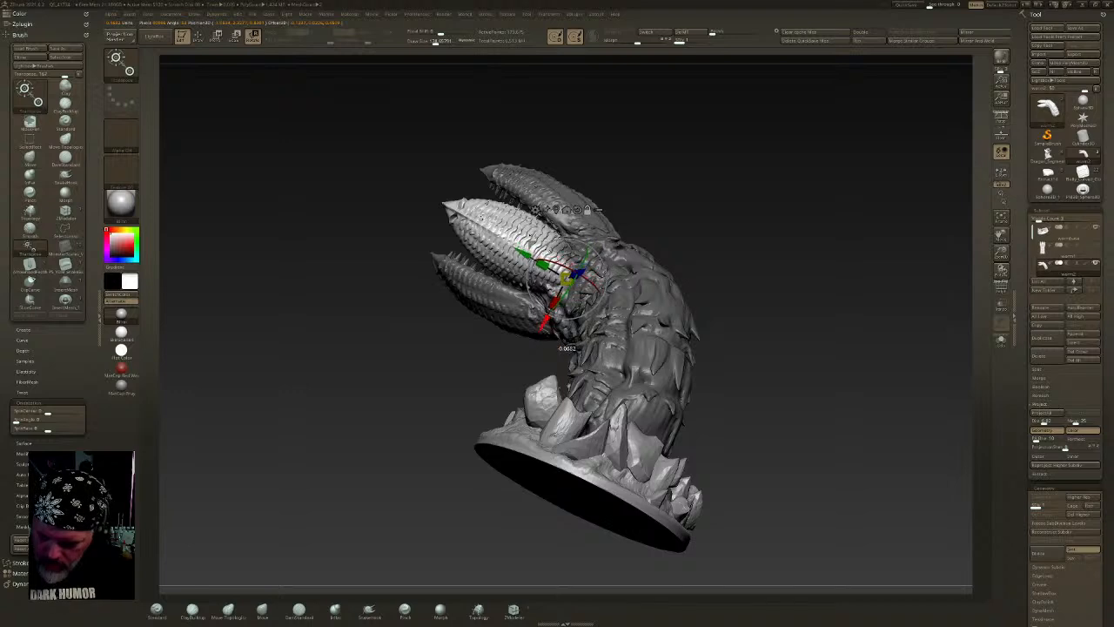
drag(587, 251, 600, 252)
mouse_move(617, 245)
right_down()
mouse_move(567, 256)
mouse_move(620, 268)
mouse_move(657, 320)
mouse_move(615, 293)
mouse_move(649, 237)
right_up()
key(q)
key(e)
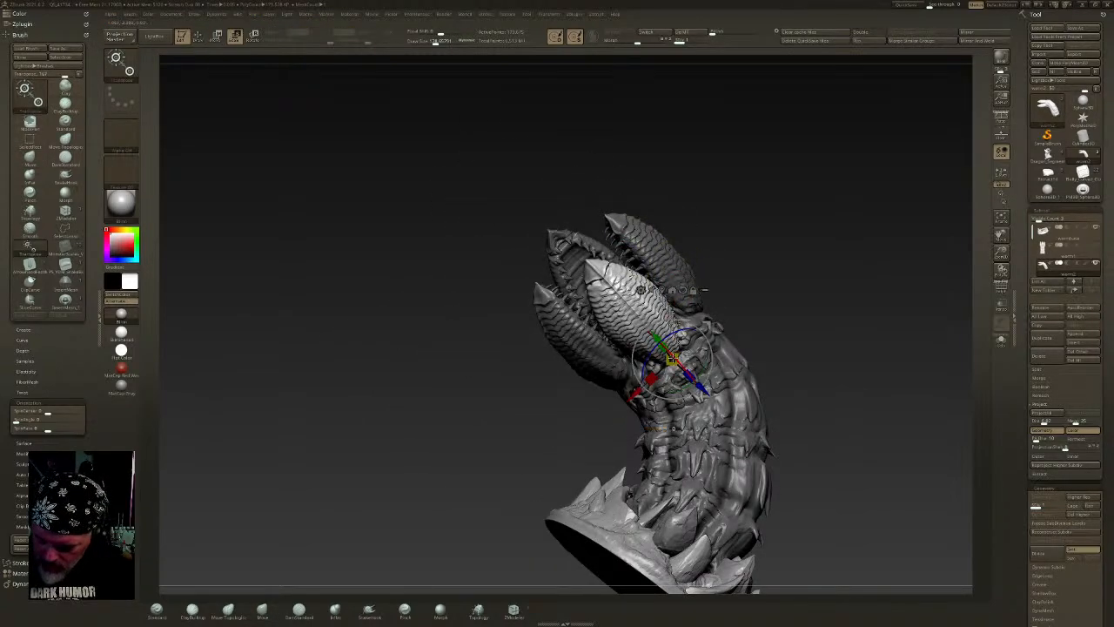
- Adjust the pose of the isolated front jaw petal with the gizmo and clear the mask
drag(644, 331, 641, 335)
mouse_move(610, 324)
right_down()
mouse_move(666, 325)
mouse_move(717, 298)
mouse_move(728, 345)
right_up()
key(q)
ctrl+drag(730, 374, 715, 366)
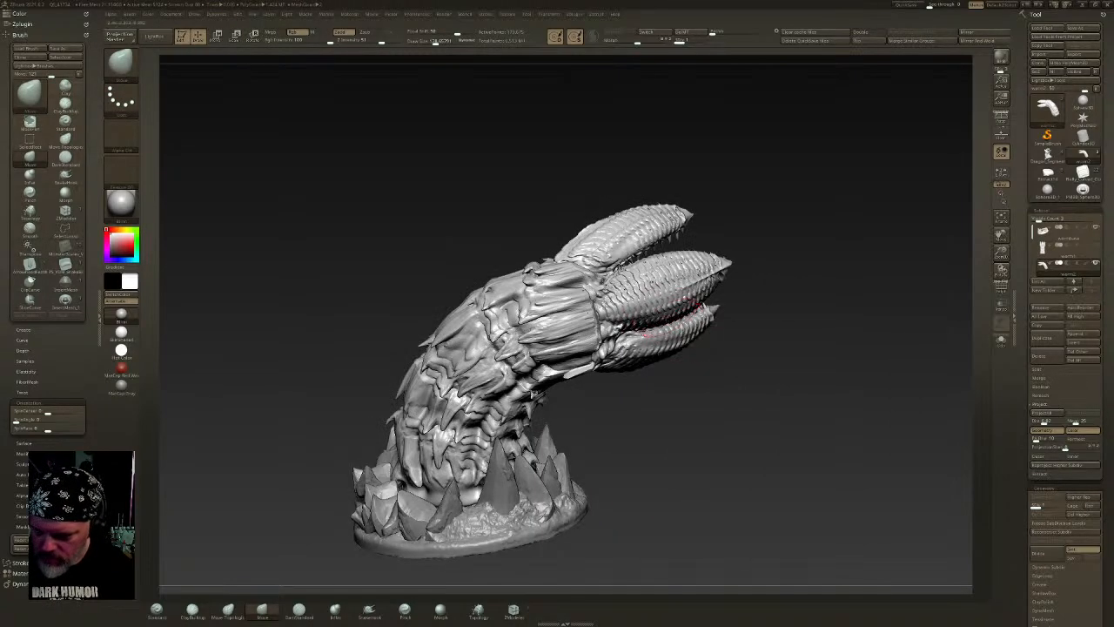
- Mask everything except the middle jaw petal and rotate that petal about its base
right_drag(704, 348, 696, 335)
key(w)
ctrl+click(657, 271)
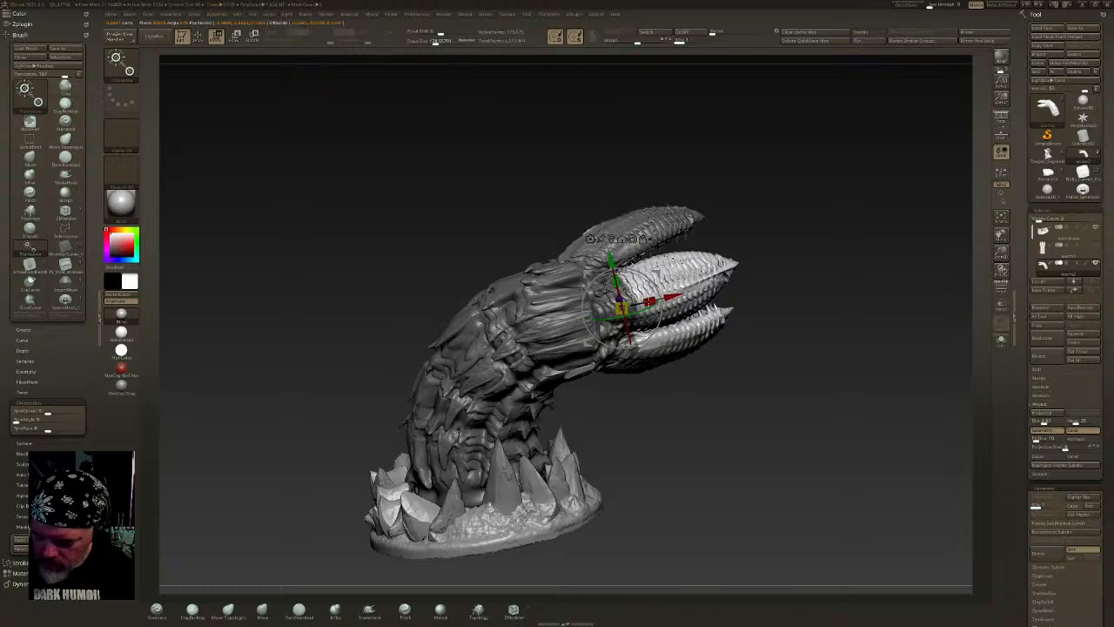
key(q)
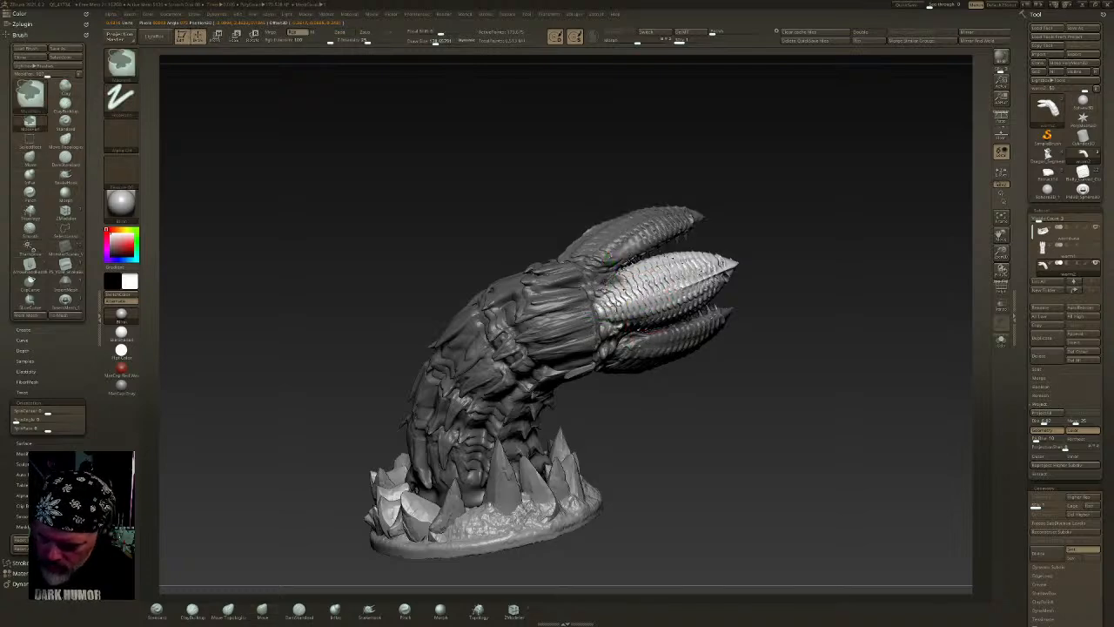
mouse_move(624, 294)
right_down()
mouse_move(584, 365)
mouse_move(677, 255)
mouse_move(723, 248)
mouse_move(823, 264)
right_up()
key(r)
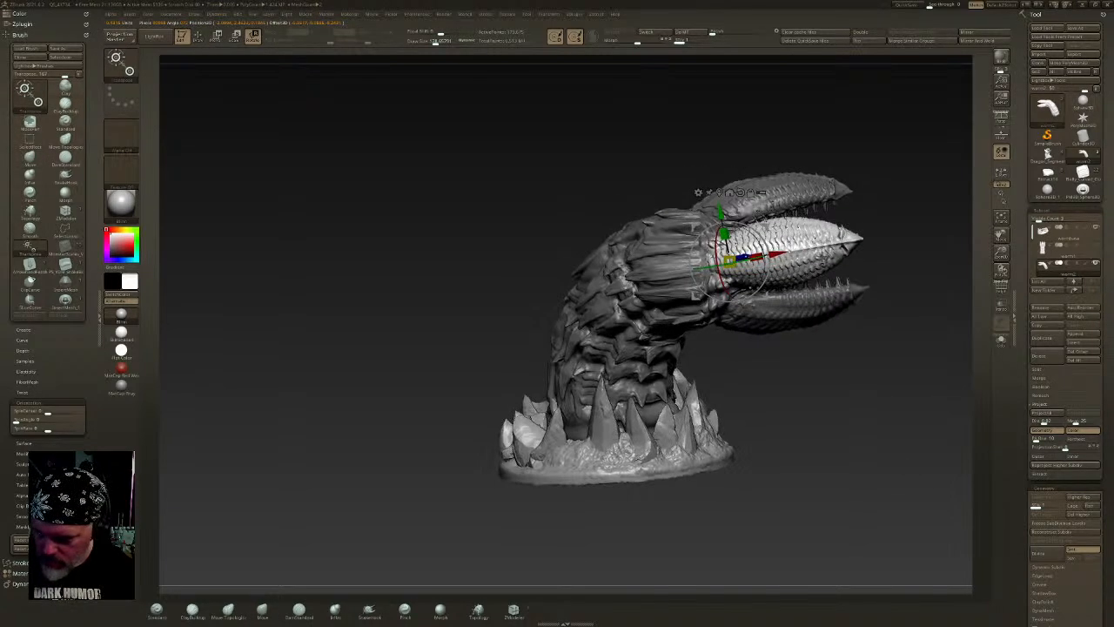
drag(746, 258, 798, 299)
alt+click(801, 306)
right_drag(787, 318, 730, 332)
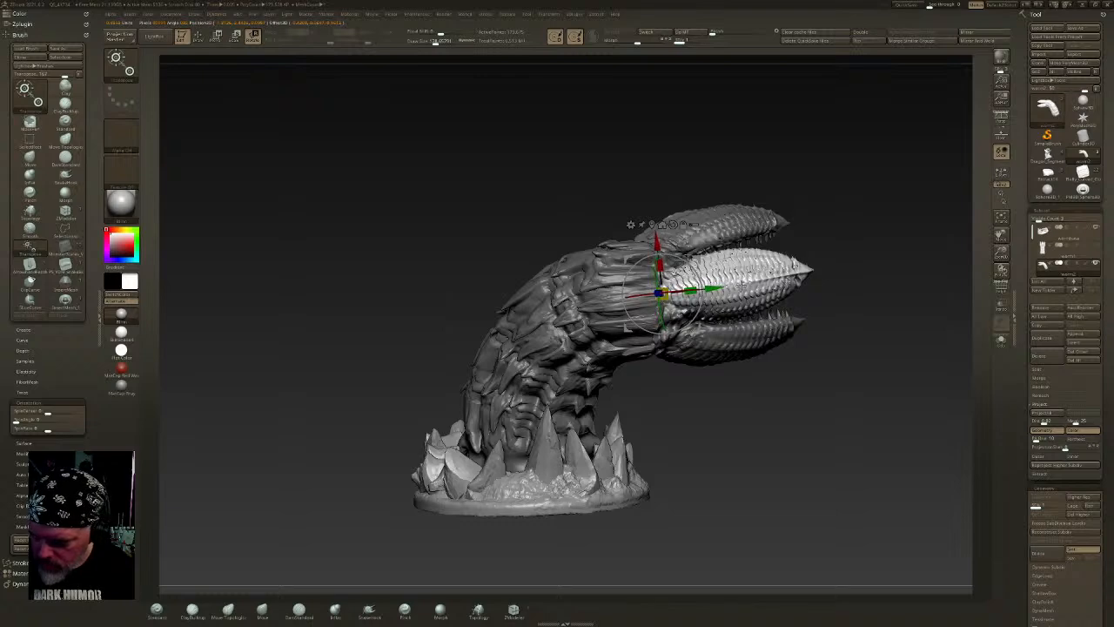
right_drag(683, 291, 686, 324)
drag(686, 318, 673, 331)
key(ctrl+z)
- Rotate the unmasked middle jaw petal further open and clear the mask
right_drag(679, 329, 839, 296)
ctrl+click(860, 141)
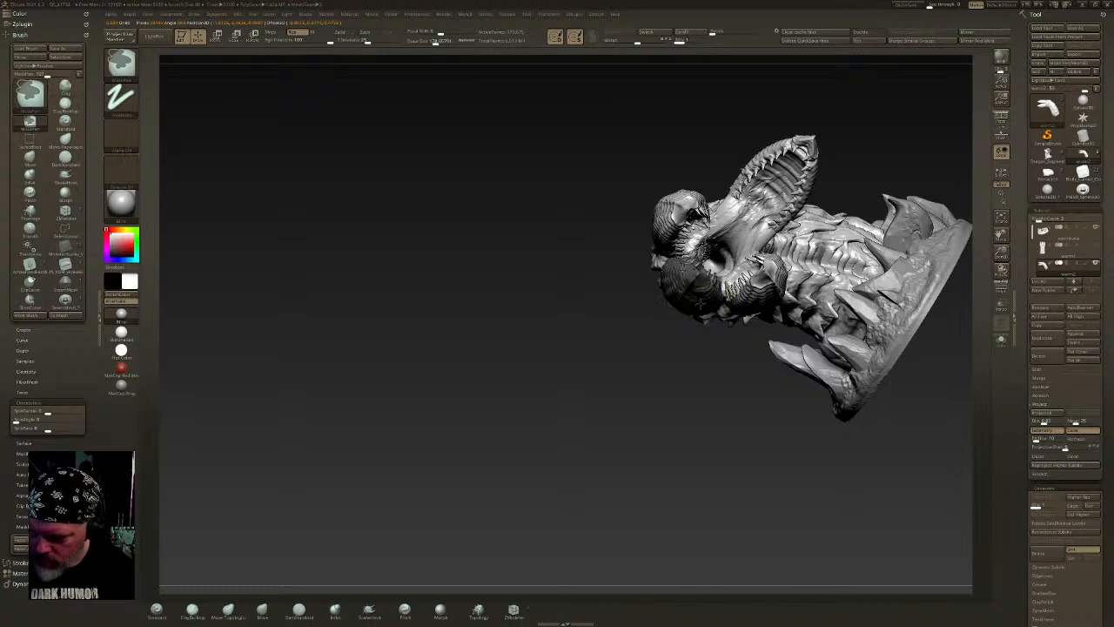
ctrl+click(696, 359)
right_drag(764, 292, 787, 249)
key(r)
drag(619, 364, 619, 370)
key(q)
mouse_move(619, 370)
right_down()
mouse_move(655, 305)
mouse_move(627, 286)
mouse_move(631, 261)
mouse_move(594, 218)
right_up()
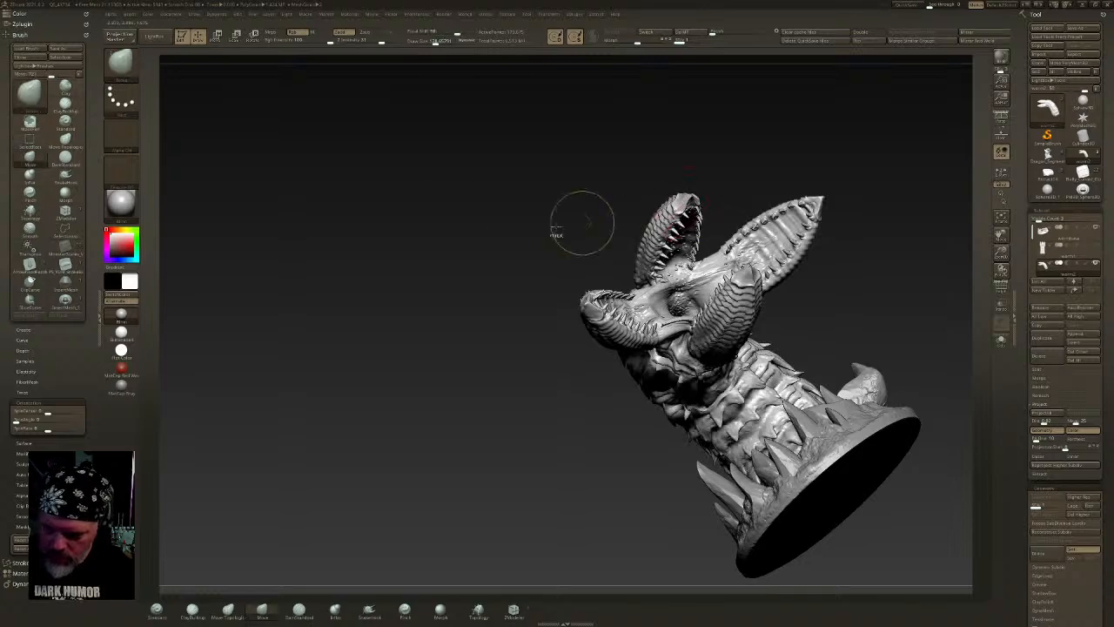
- Set MaskLasso as the masking brush, lasso the upper jaw petal and invert the mask
ctrl+click(122, 67)
click(277, 110)
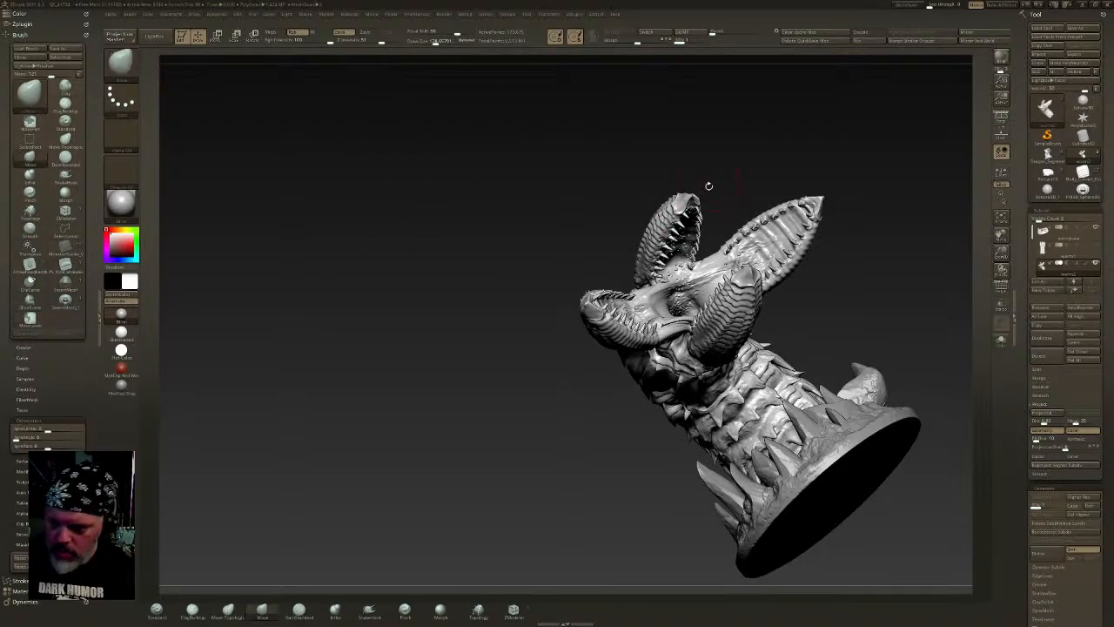
mouse_move(610, 218)
ctrl+mouse_down()
mouse_move(613, 270)
mouse_move(692, 281)
mouse_move(632, 148)
mouse_move(620, 158)
ctrl+mouse_up()
mouse_move(623, 163)
right_down()
mouse_move(749, 197)
mouse_move(769, 237)
mouse_move(742, 209)
right_up()
mouse_move(598, 183)
ctrl+alt+mouse_down()
mouse_move(559, 217)
mouse_move(484, 178)
mouse_move(521, 181)
ctrl+alt+mouse_up()
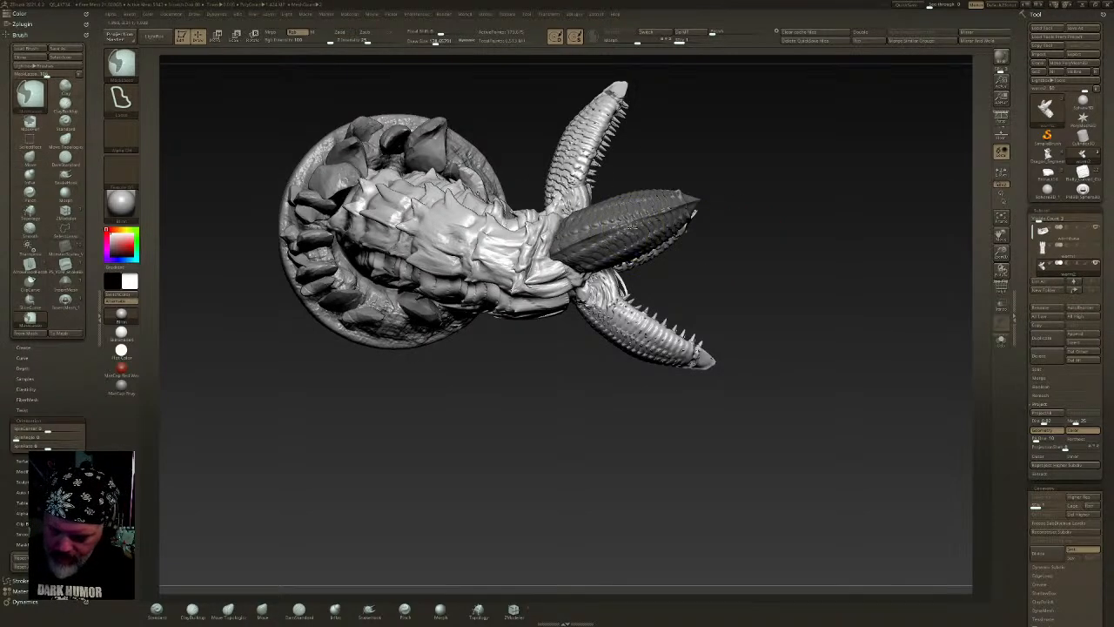
ctrl+click(699, 273)
- Place the gizmo at the base of the upper jaw petal and rotate the petal upward
key(w)
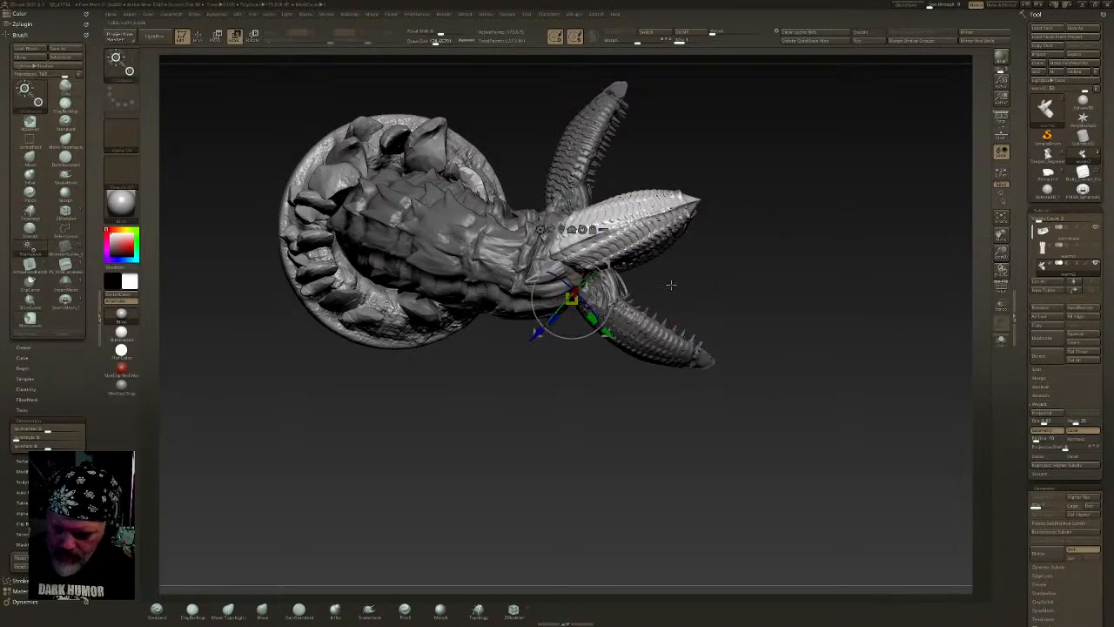
alt+click(490, 258)
alt+click(554, 255)
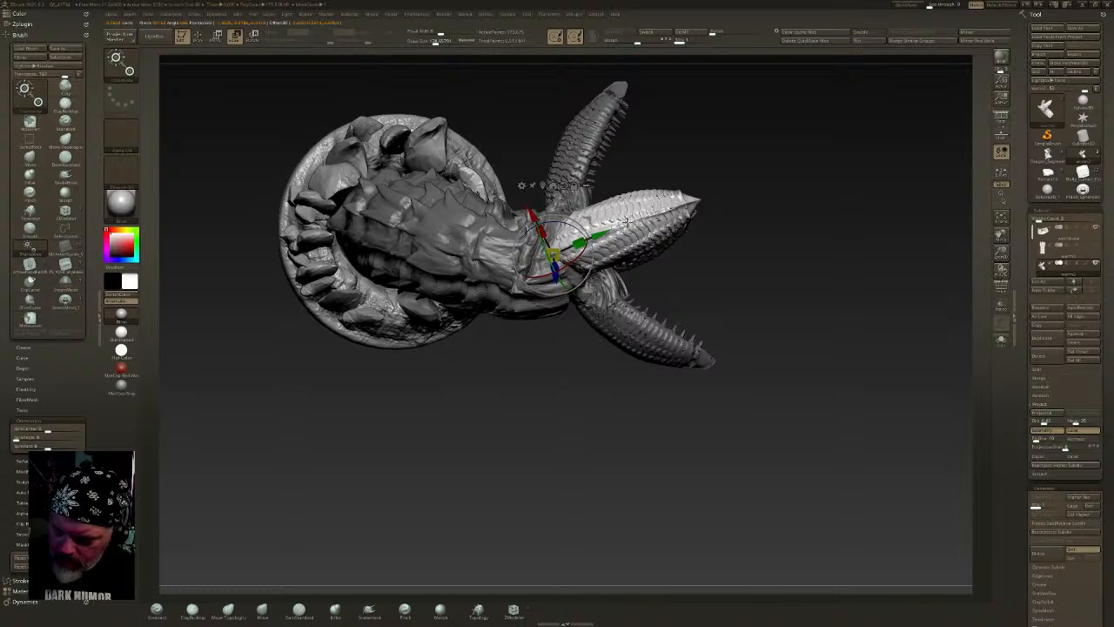
alt+click(663, 221)
alt+click(551, 251)
right_drag(629, 241, 592, 216)
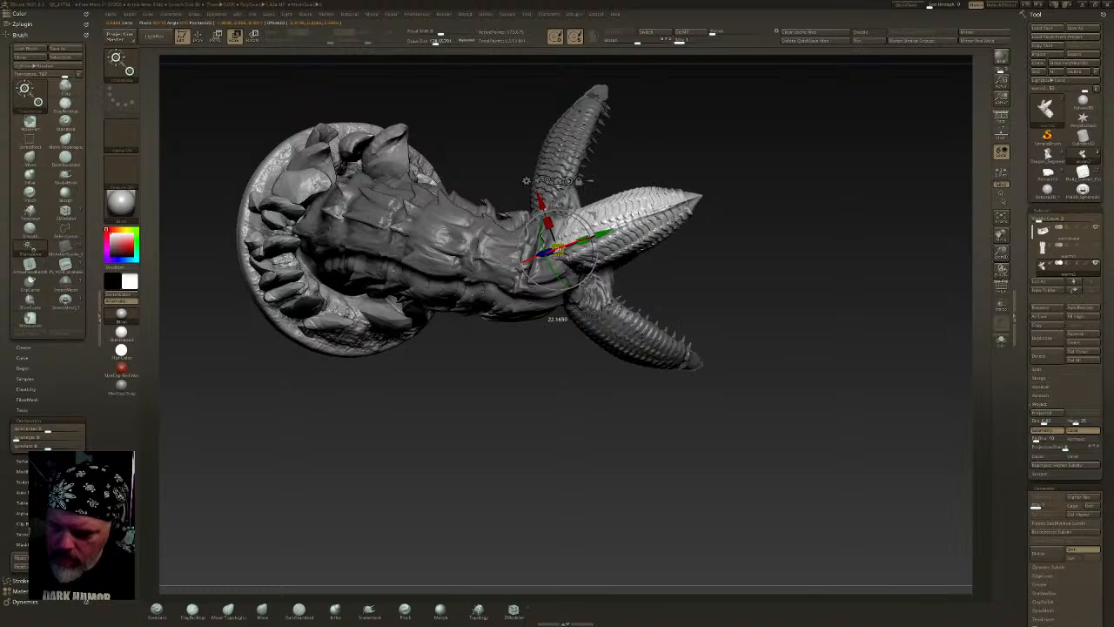
right_drag(686, 209, 617, 201)
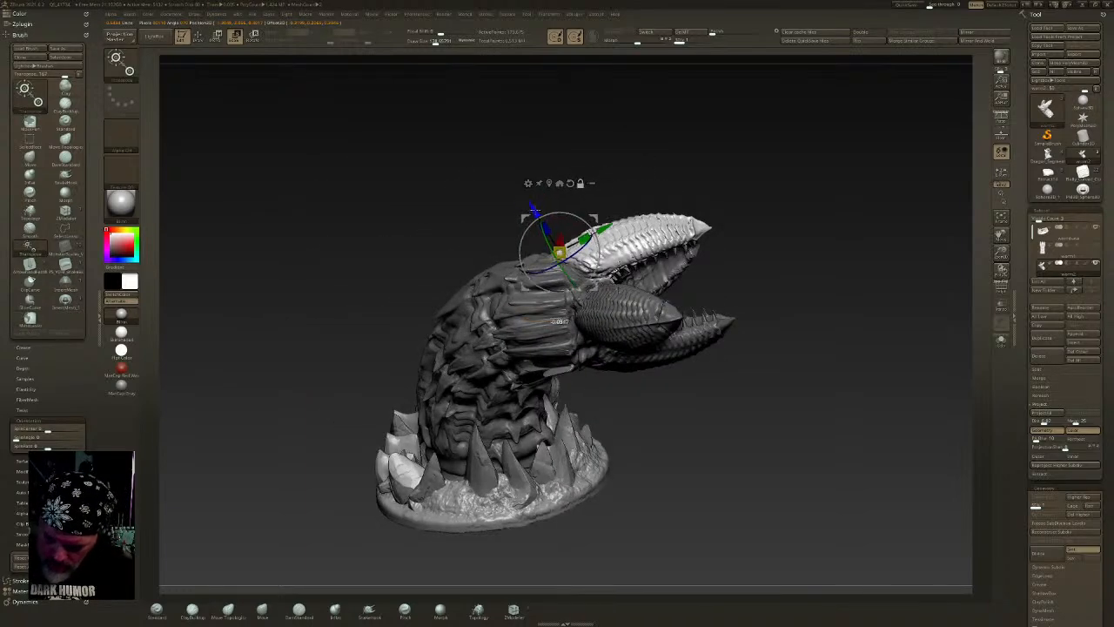
drag(599, 251, 586, 238)
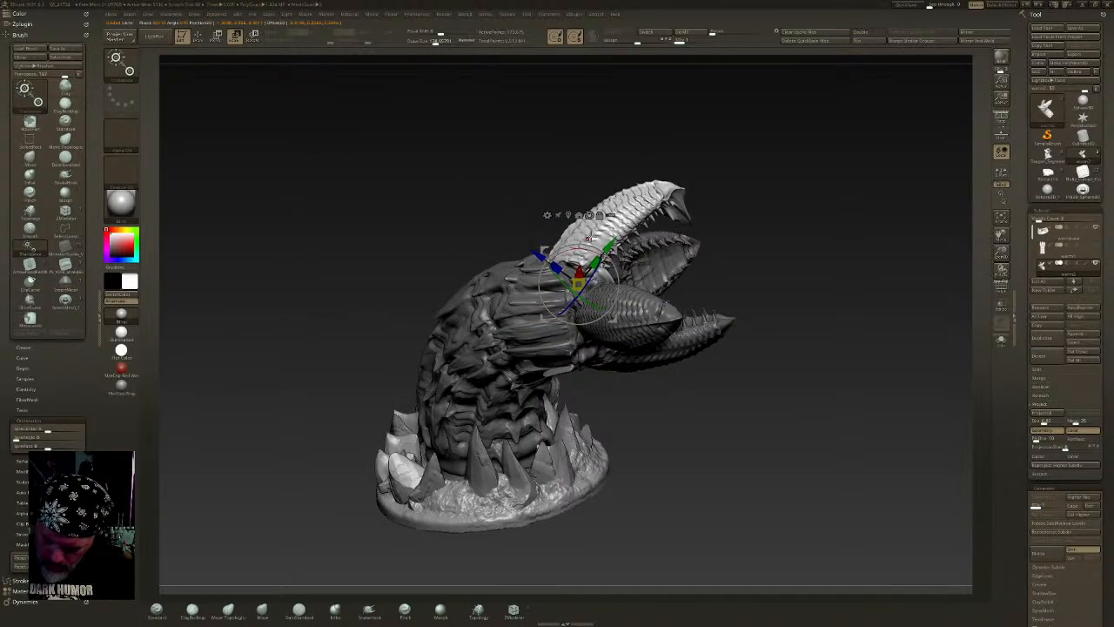
right_drag(622, 230, 629, 215)
drag(609, 257, 603, 250)
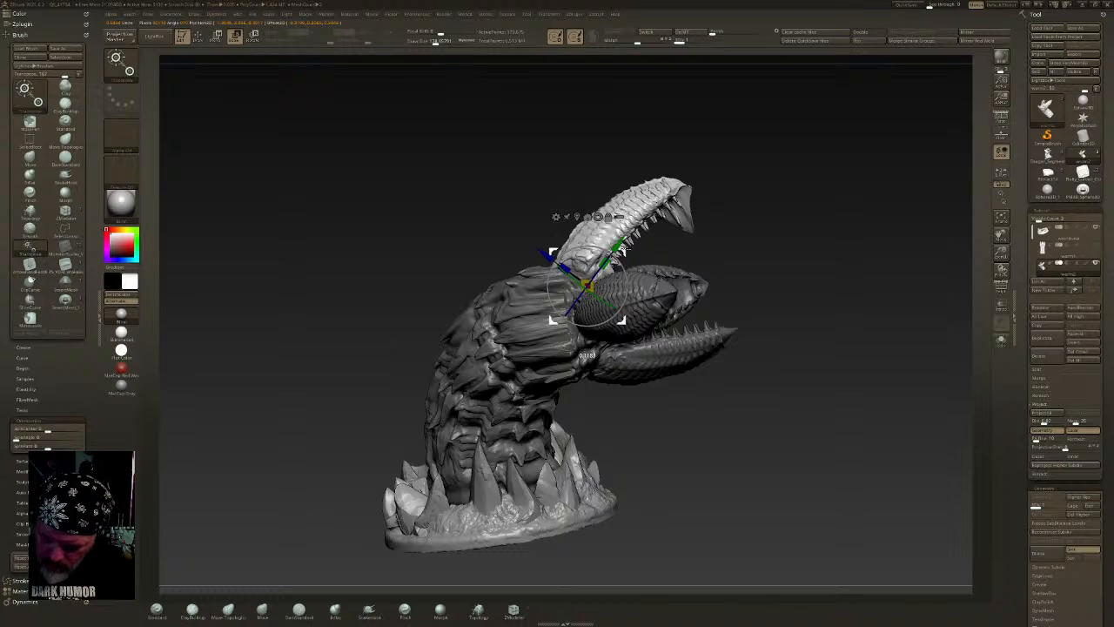
- Undo the last petal adjustment and lasso the upper petal's tip free of the mask
key(q)
mouse_move(717, 236)
right_down()
mouse_move(713, 247)
mouse_move(672, 249)
mouse_move(675, 208)
mouse_move(642, 175)
right_up()
key(ctrl+z)
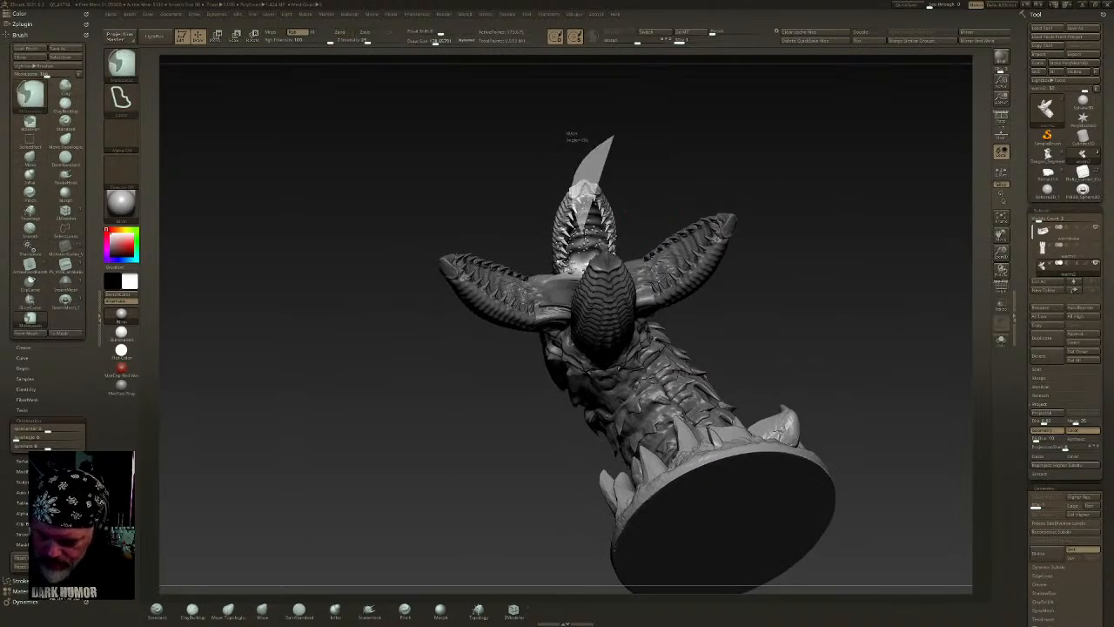
ctrl+alt+drag(644, 218, 646, 212)
right_drag(669, 204, 632, 194)
mouse_move(589, 142)
ctrl+alt+mouse_down()
mouse_move(577, 167)
mouse_move(624, 179)
ctrl+alt+mouse_up()
- Rotate the whole upper jaw petal further open and clear the mask
key(r)
right_drag(633, 205, 671, 209)
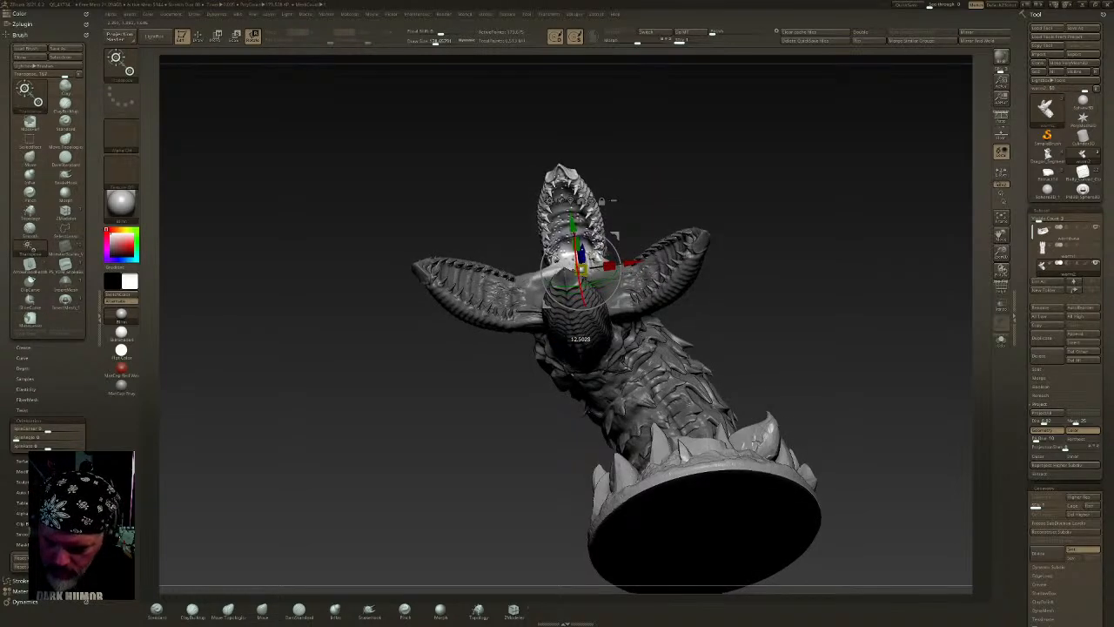
drag(580, 267, 580, 262)
right_drag(687, 242, 615, 350)
key(q)
mouse_move(528, 352)
ctrl+mouse_down()
mouse_move(542, 364)
mouse_move(511, 247)
ctrl+mouse_up()
ctrl+drag(563, 316, 557, 320)
- Lasso-mask the jaw petal nearest the worm's underside and invert the mask
mouse_move(557, 320)
right_down()
mouse_move(611, 301)
mouse_move(604, 271)
mouse_move(573, 318)
mouse_move(639, 253)
right_up()
mouse_move(464, 277)
ctrl+alt+mouse_down()
mouse_move(391, 406)
mouse_move(676, 438)
mouse_move(705, 400)
ctrl+alt+mouse_up()
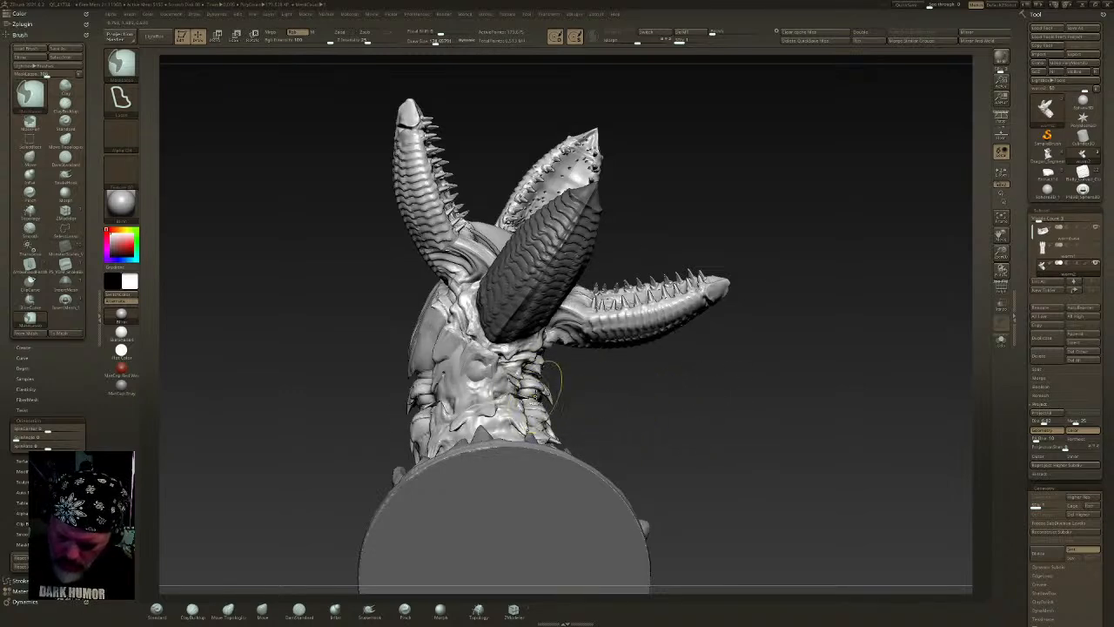
key(ctrl+i)
- Set the gizmo at the underside petal's base, rotate the petal outward and clear the mask
key(w)
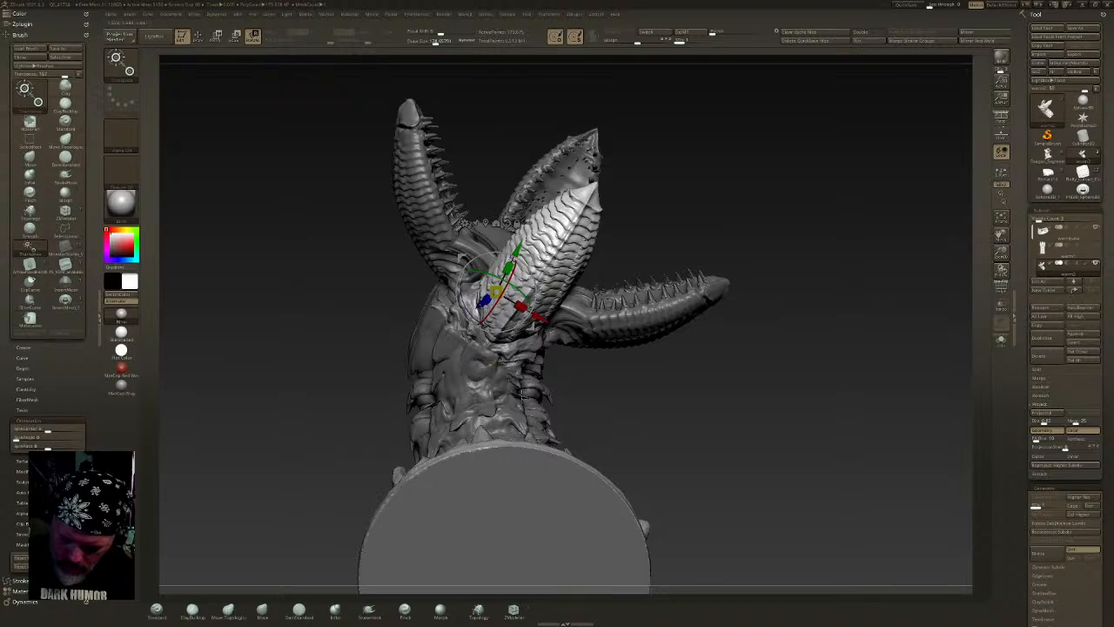
alt+click(526, 388)
alt+click(494, 341)
right_drag(541, 279, 528, 320)
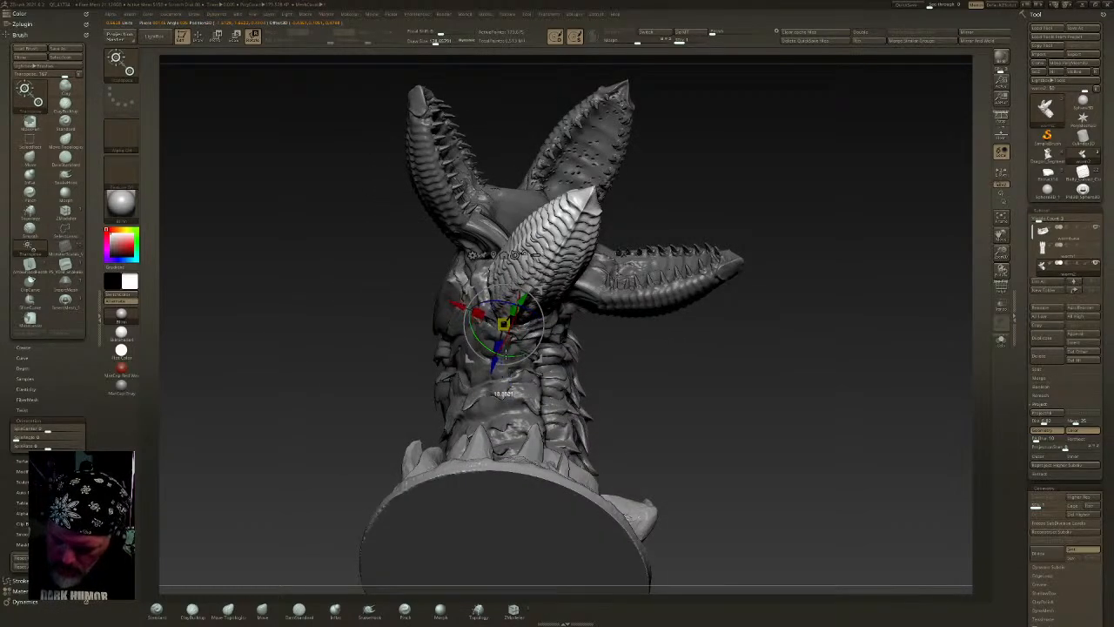
alt+drag(503, 339, 505, 333)
drag(525, 282, 561, 302)
key(q)
mouse_move(522, 322)
right_down()
mouse_move(601, 336)
mouse_move(615, 277)
mouse_move(631, 275)
right_up()
key(ctrl+shift+a)
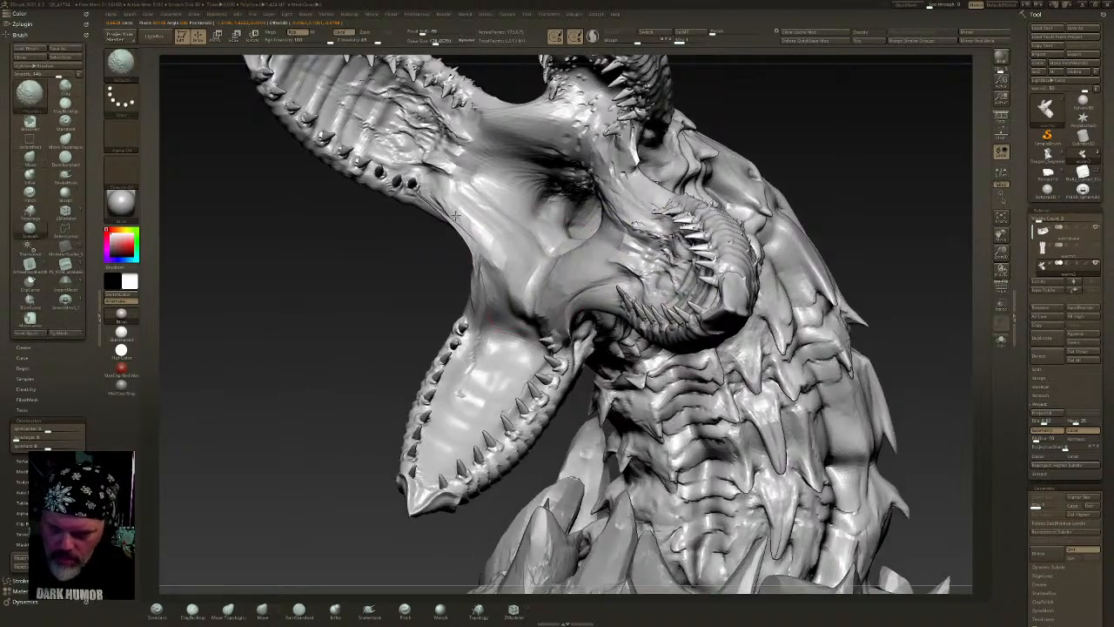
- Reduce the brush size and smooth the webbing between the jaw petals one subdivision level higher
drag(438, 40, 425, 40)
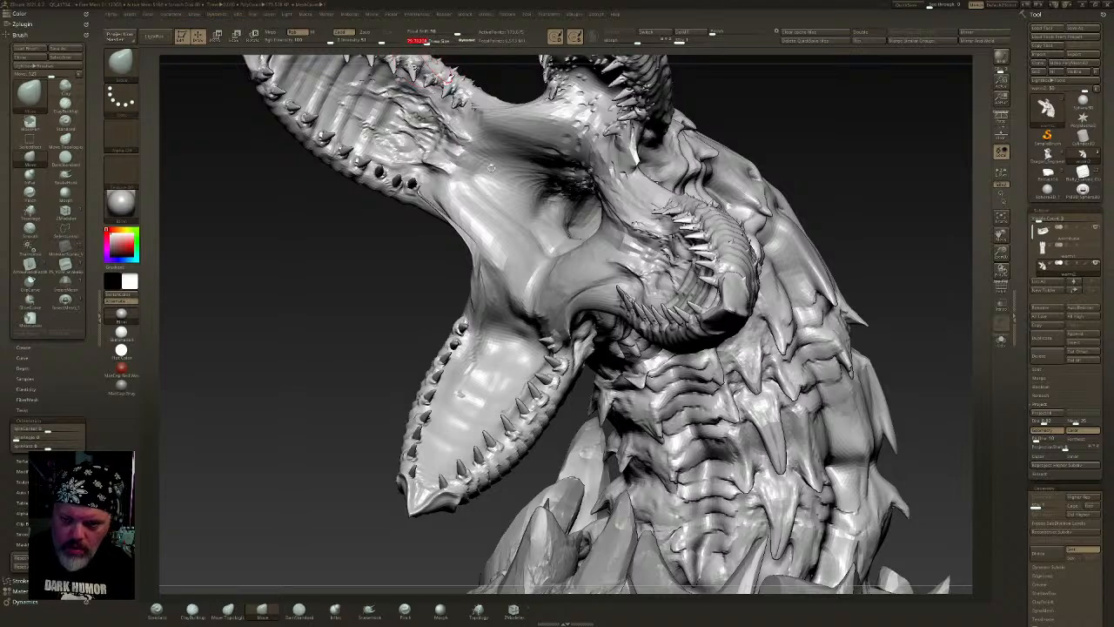
alt+right_drag(624, 250, 640, 301)
key(d)
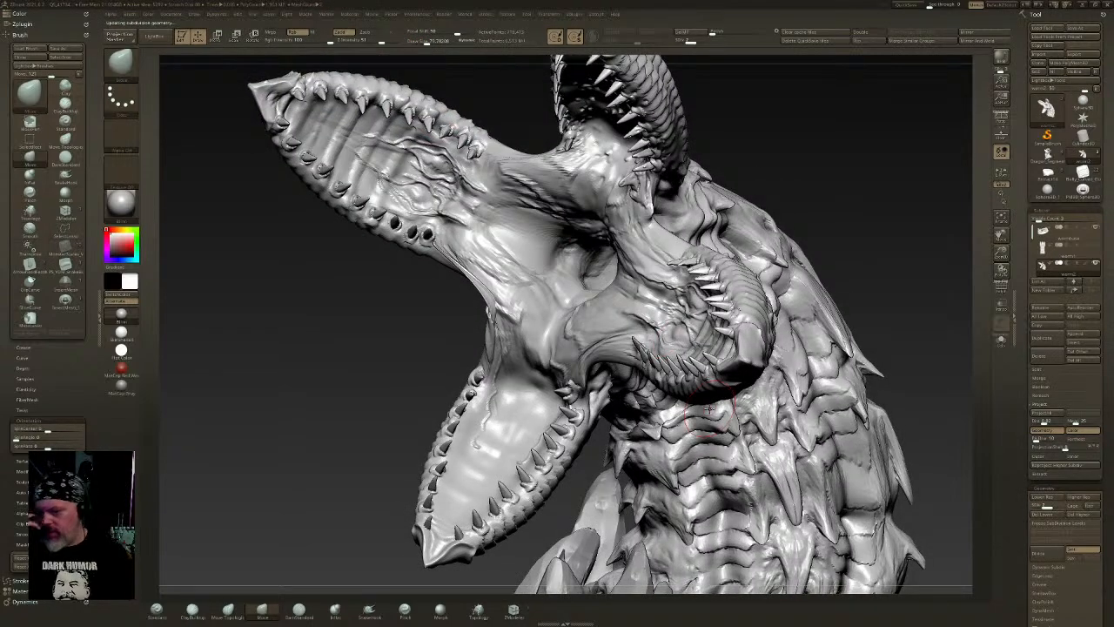
right_drag(526, 251, 529, 272)
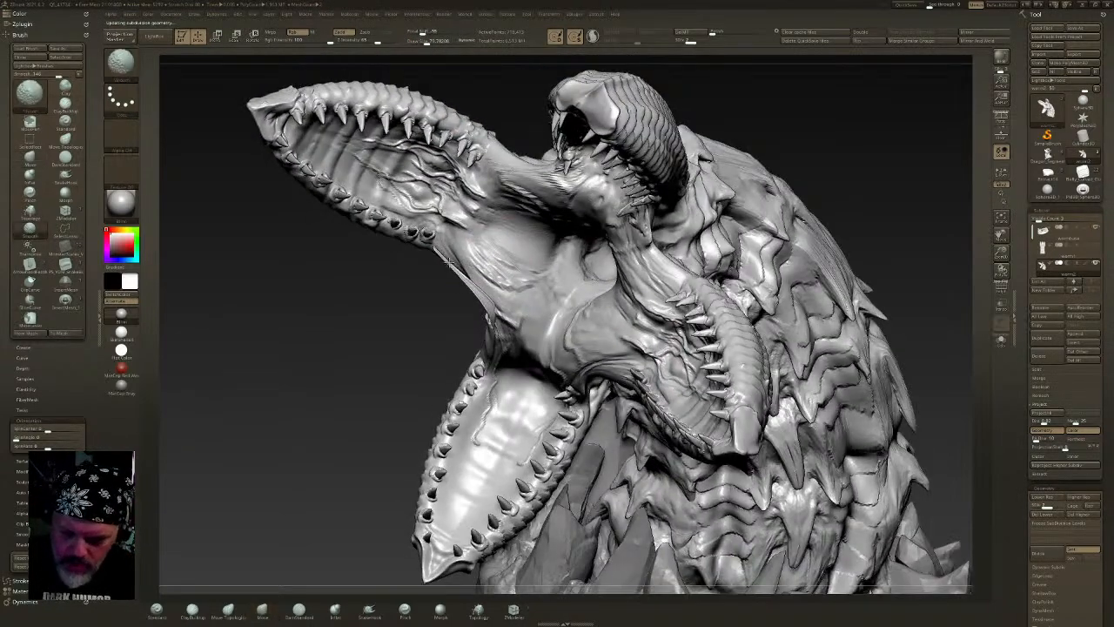
shift+drag(490, 298, 492, 305)
mouse_move(444, 300)
right_down()
mouse_move(512, 281)
mouse_move(496, 265)
right_up()
- Raise the Smooth brush's intensity and smooth the thin stretched edge of the webbing between the petals
shift+drag(378, 41, 411, 42)
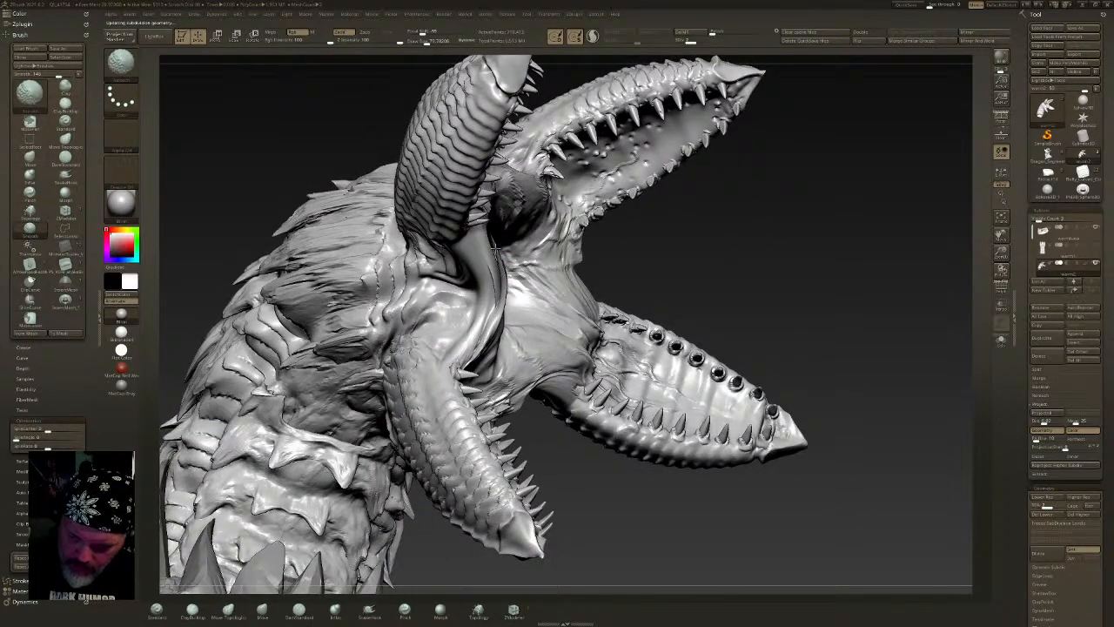
right_drag(500, 315, 517, 288)
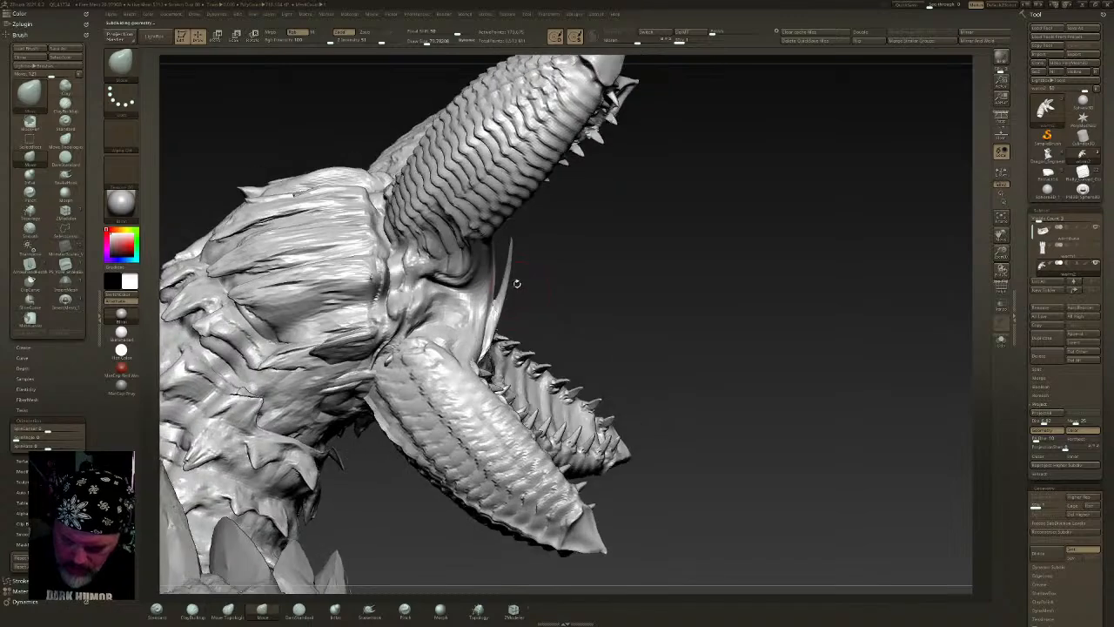
shift+drag(500, 306, 507, 276)
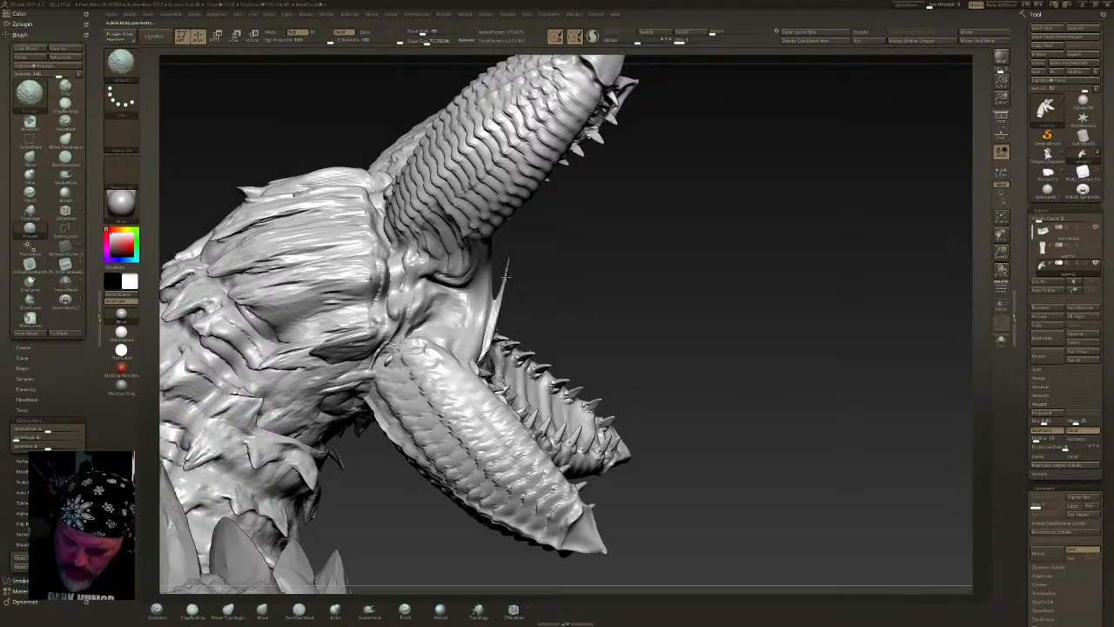
shift+drag(493, 330, 512, 276)
right_drag(502, 283, 515, 337)
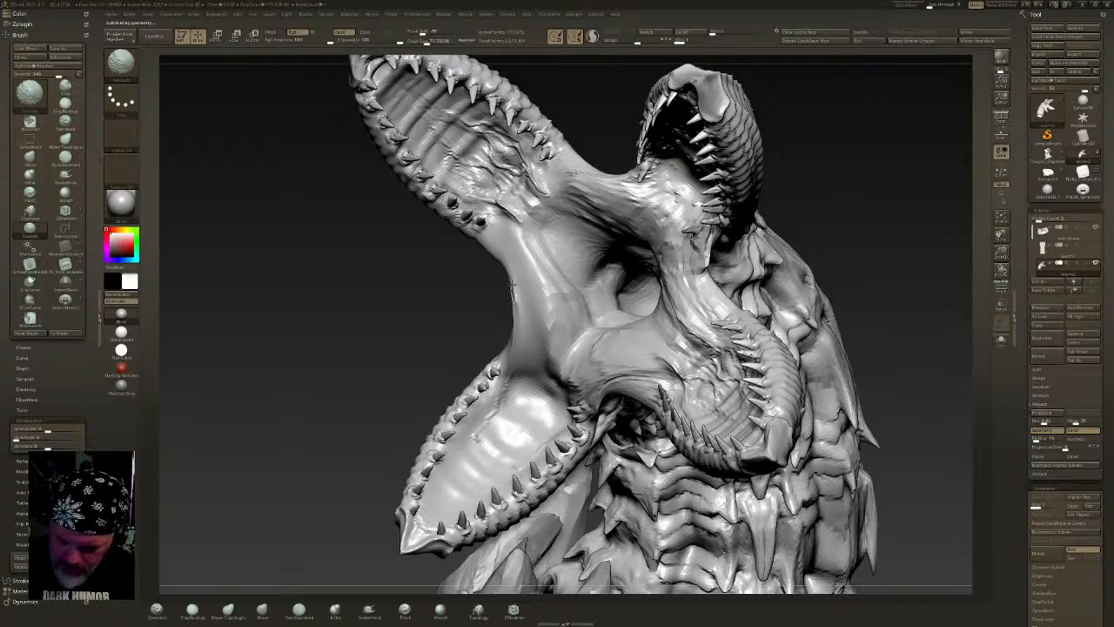
- Load the Smooth Stronger brush from the smooth brush folder in the brush library
click(154, 35)
key(shift)
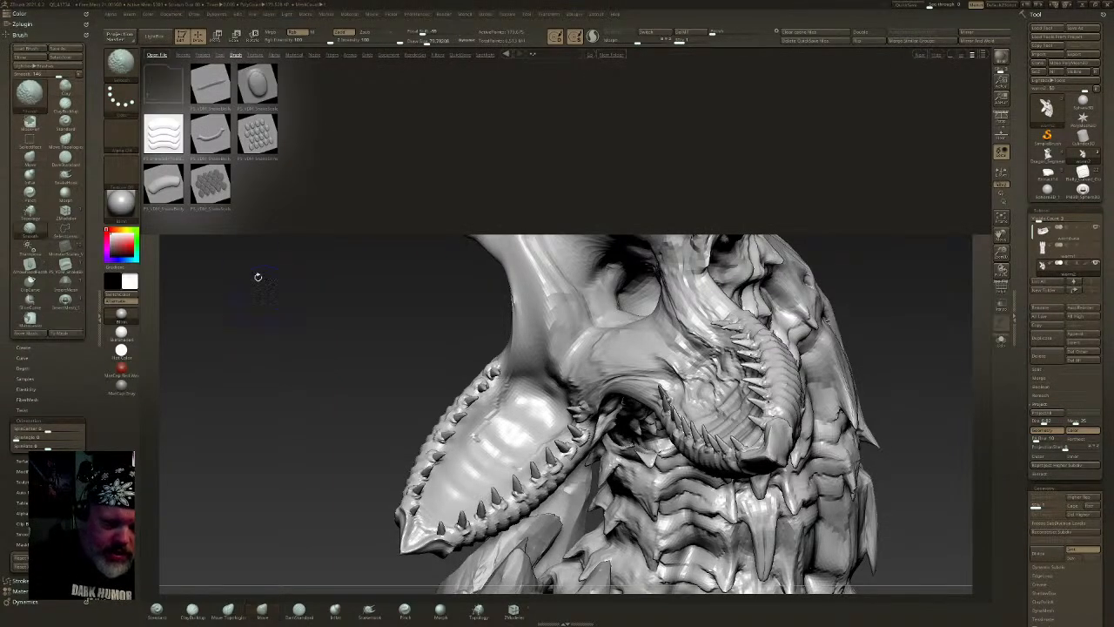
click(234, 54)
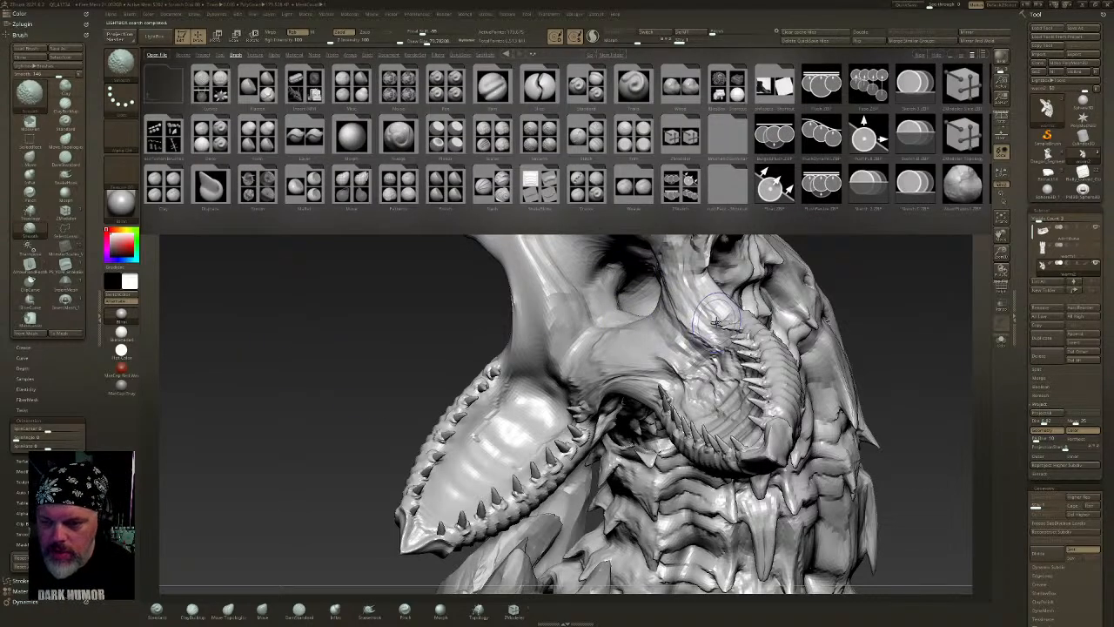
double_click(539, 141)
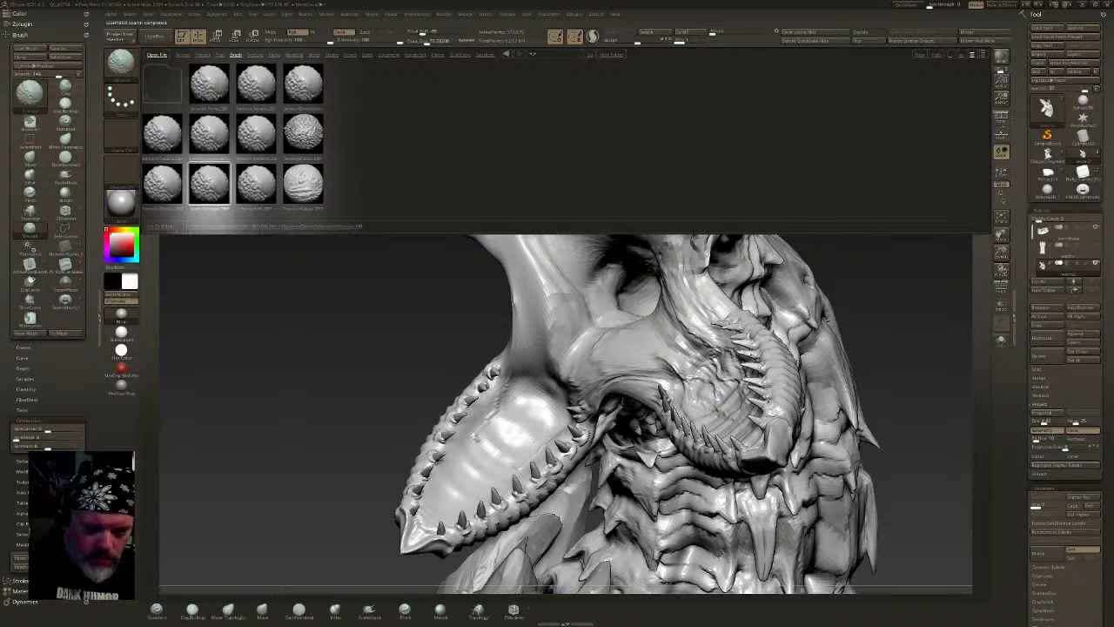
double_click(208, 183)
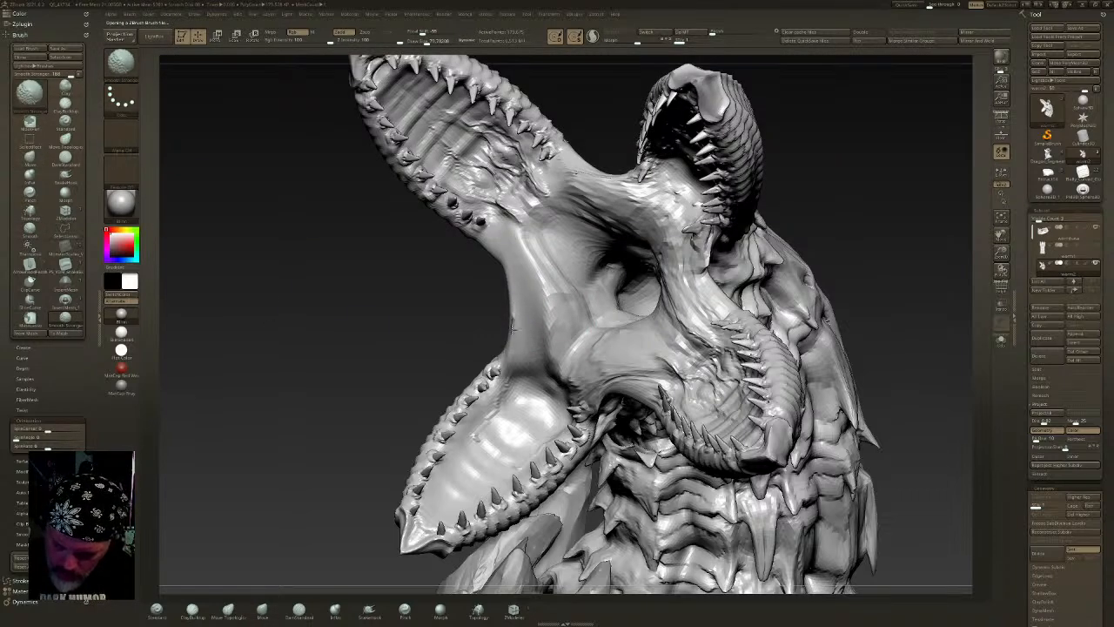
- Smooth the stretched webbing around the mouth and between the jaw petals with Smooth Stronger
mouse_move(518, 349)
shift+mouse_down()
mouse_move(545, 365)
mouse_move(544, 264)
shift+mouse_up()
mouse_move(594, 199)
shift+mouse_down()
mouse_move(600, 190)
mouse_move(646, 205)
shift+mouse_up()
mouse_move(646, 205)
right_down()
mouse_move(668, 218)
mouse_move(667, 205)
mouse_move(691, 239)
right_up()
shift+drag(736, 283, 728, 225)
shift+drag(768, 275, 766, 272)
mouse_move(766, 272)
right_down()
mouse_move(782, 266)
mouse_move(770, 263)
right_up()
mouse_move(770, 263)
shift+mouse_down()
mouse_move(759, 261)
mouse_move(734, 317)
shift+mouse_up()
right_drag(733, 318, 726, 293)
shift+drag(745, 342, 719, 369)
right_drag(719, 369, 745, 389)
mouse_move(707, 387)
shift+mouse_down()
mouse_move(681, 390)
mouse_move(710, 357)
mouse_move(653, 374)
mouse_move(685, 365)
shift+mouse_up()
right_drag(685, 365, 658, 322)
- Step up one subdivision level and smooth the outer webbing and the plates below the jaw petals
key(d)
alt+right_drag(721, 365, 731, 287)
shift+drag(489, 253, 505, 298)
ctrl+right_drag(505, 298, 514, 252)
right_drag(514, 252, 592, 240)
mouse_move(477, 304)
shift+mouse_down()
mouse_move(475, 349)
mouse_move(419, 306)
mouse_move(515, 388)
shift+mouse_up()
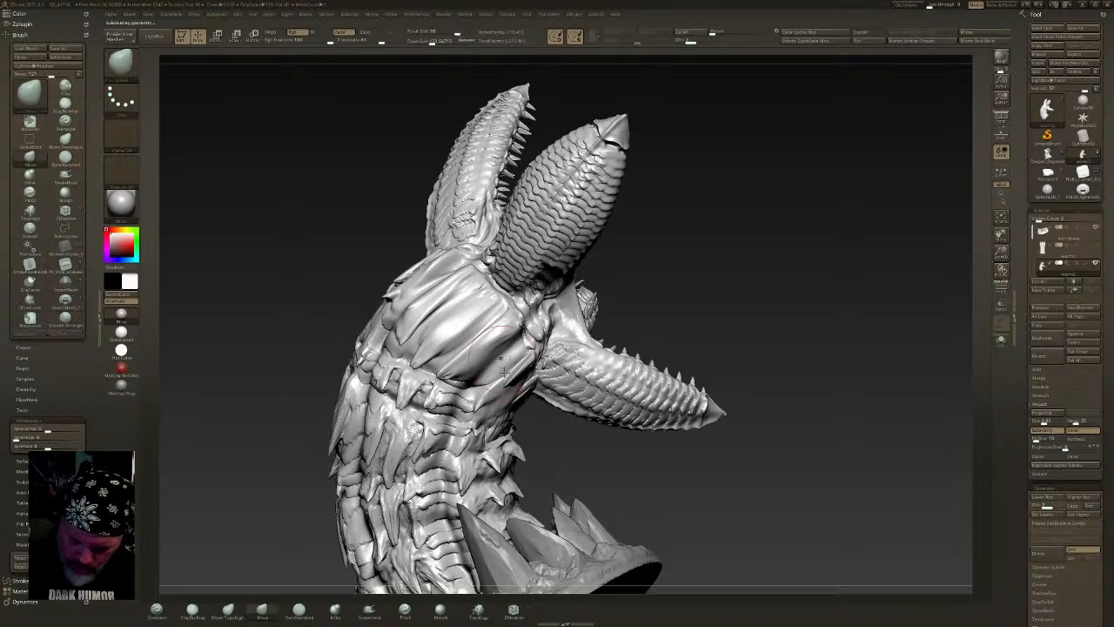
- Smooth the neck surface around the bases of the jaw petals from several sides
right_drag(515, 389, 453, 296)
shift+drag(453, 296, 425, 309)
right_drag(425, 310, 421, 289)
shift+drag(421, 289, 366, 252)
mouse_move(366, 253)
right_down()
mouse_move(406, 300)
mouse_move(591, 343)
right_up()
shift+drag(545, 333, 522, 329)
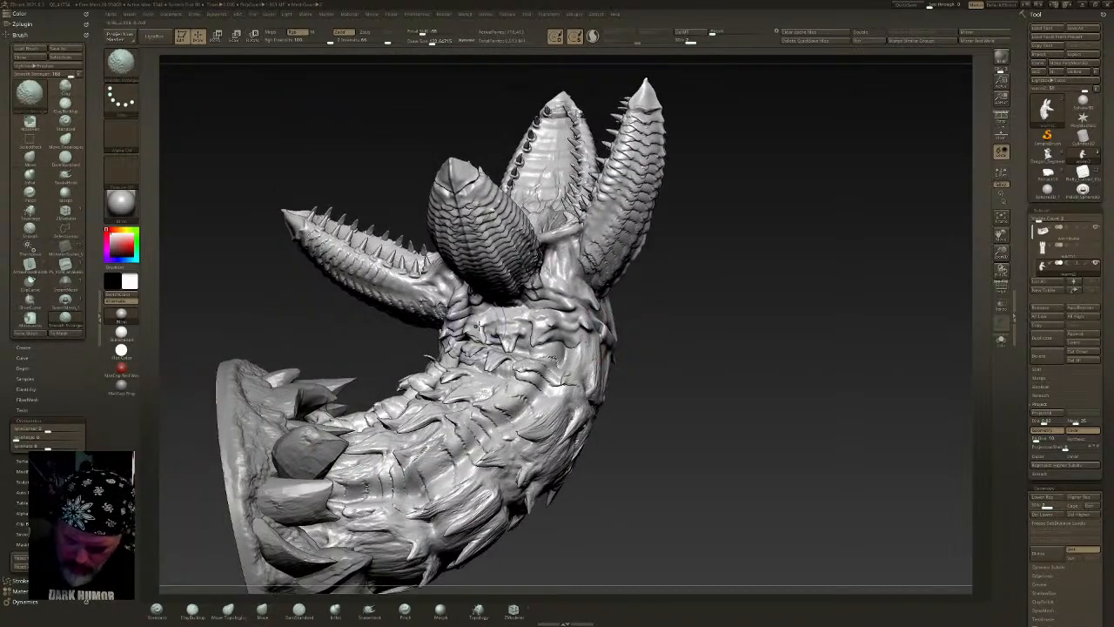
right_drag(461, 350, 462, 358)
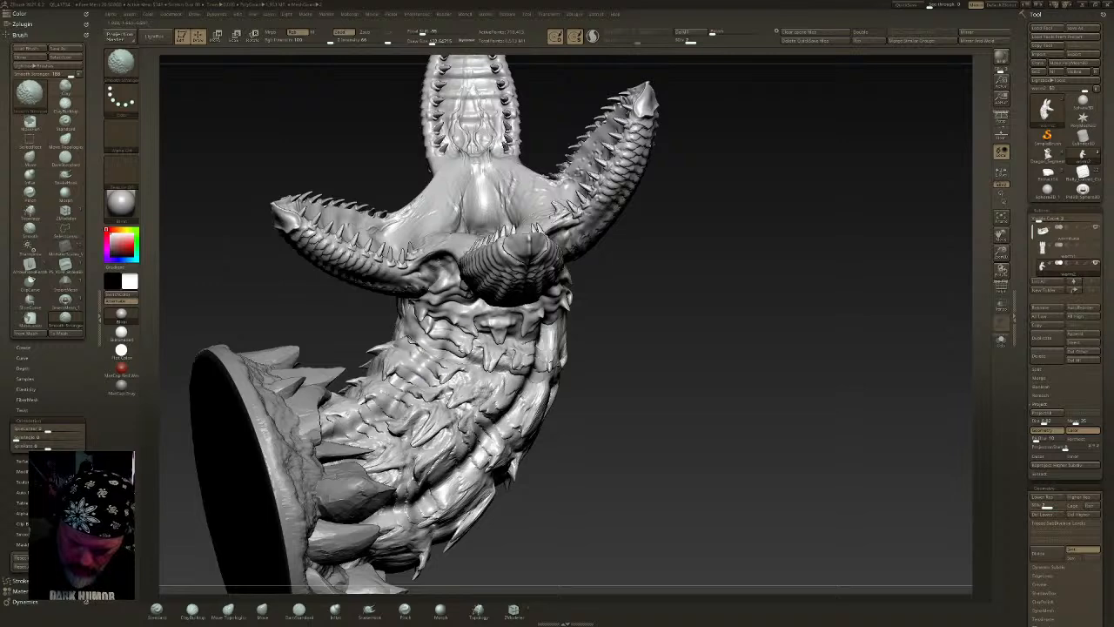
- Smooth the overlapping plates on the back and sides of the worm's upper neck
right_drag(423, 419, 522, 370)
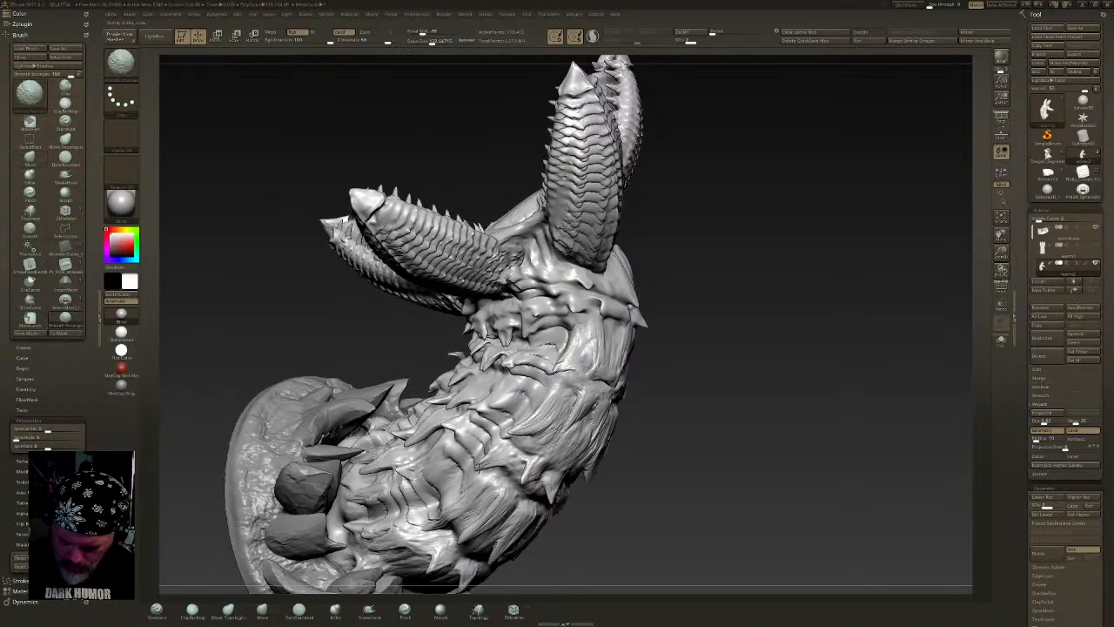
right_drag(540, 483, 623, 384)
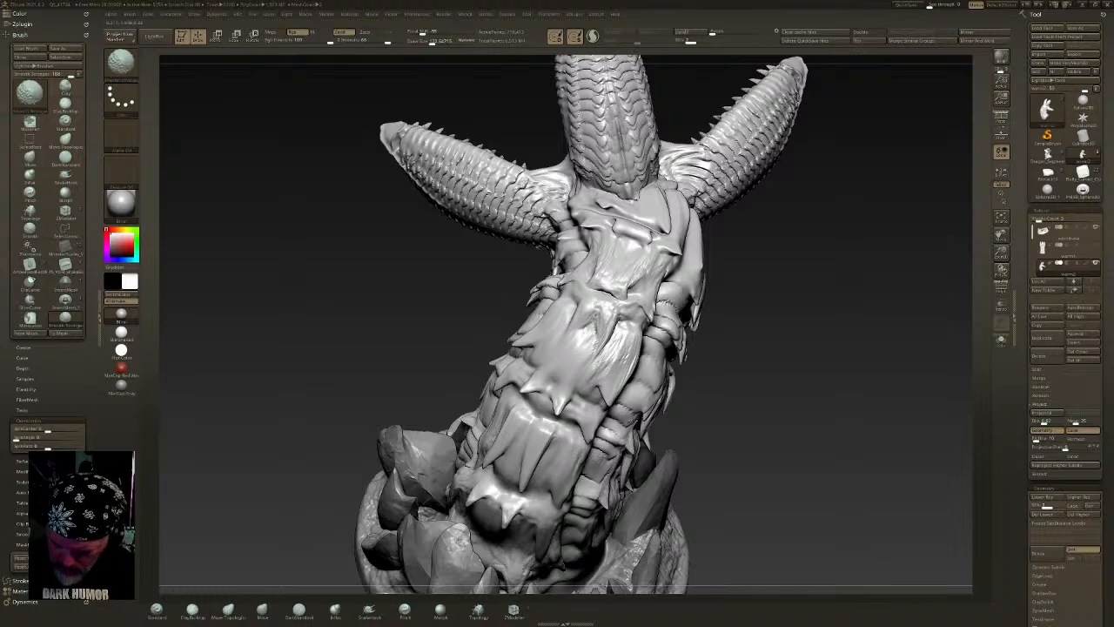
right_drag(634, 378, 586, 378)
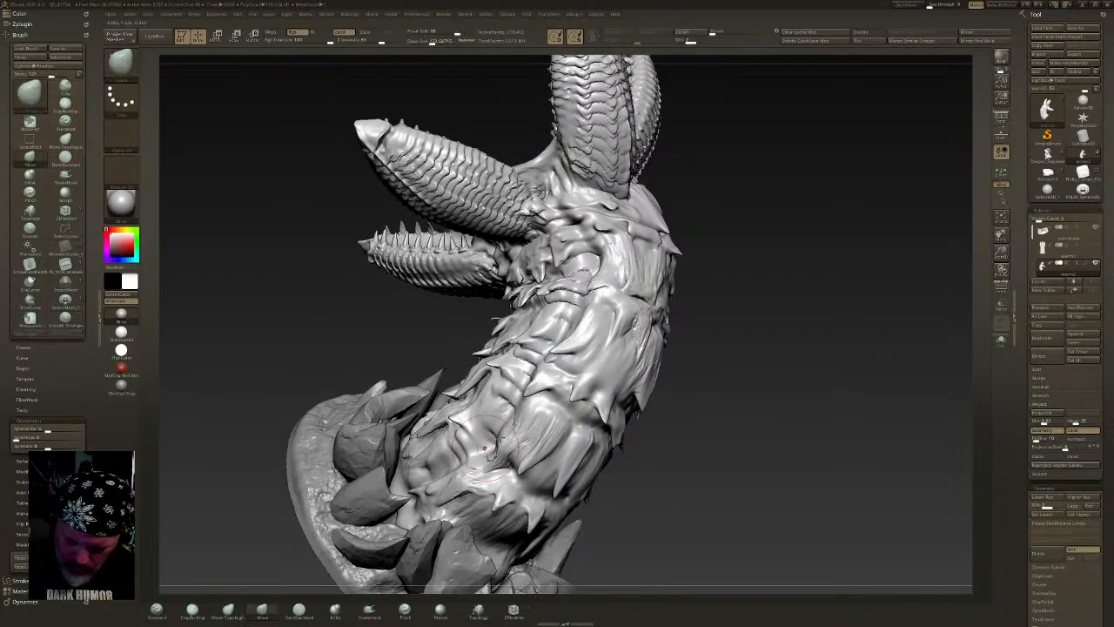
mouse_move(431, 483)
right_down()
mouse_move(427, 383)
mouse_move(601, 392)
mouse_move(557, 409)
mouse_move(551, 435)
mouse_move(522, 453)
mouse_move(557, 437)
right_up()
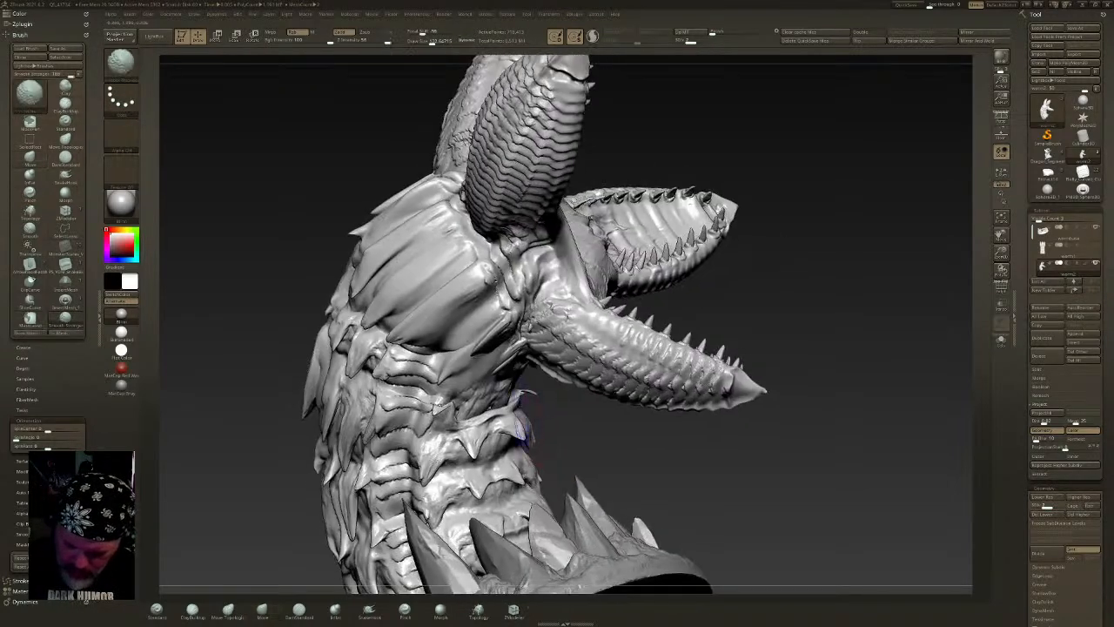
- Raise the smoothing intensity, step down one subdivision level, and smooth the front of the neck below the jaw petals
click(422, 41)
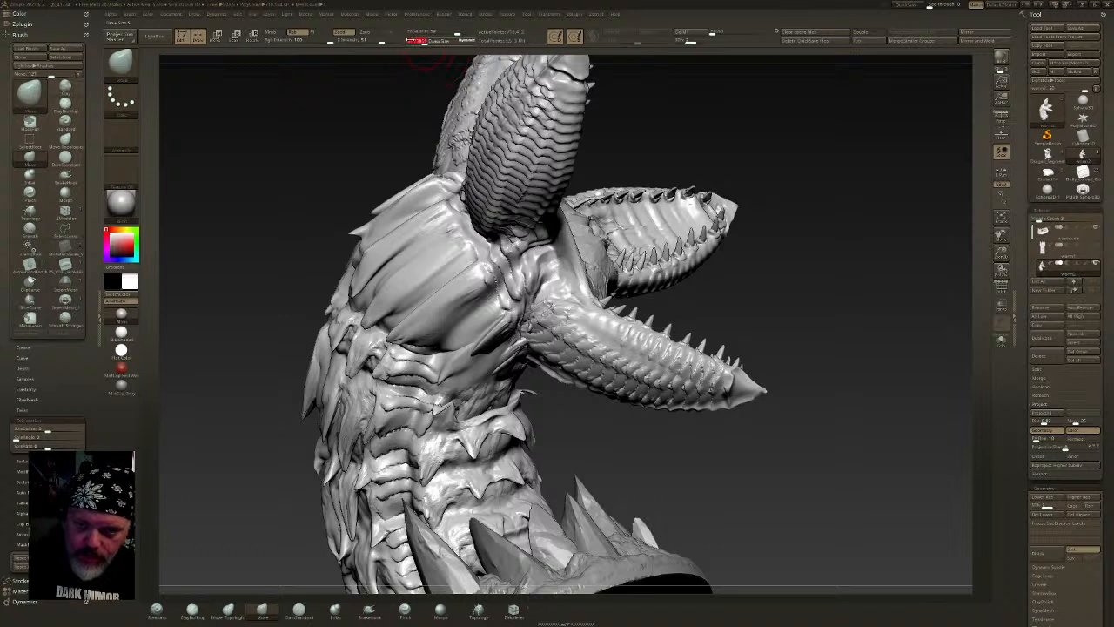
shift+drag(381, 40, 404, 40)
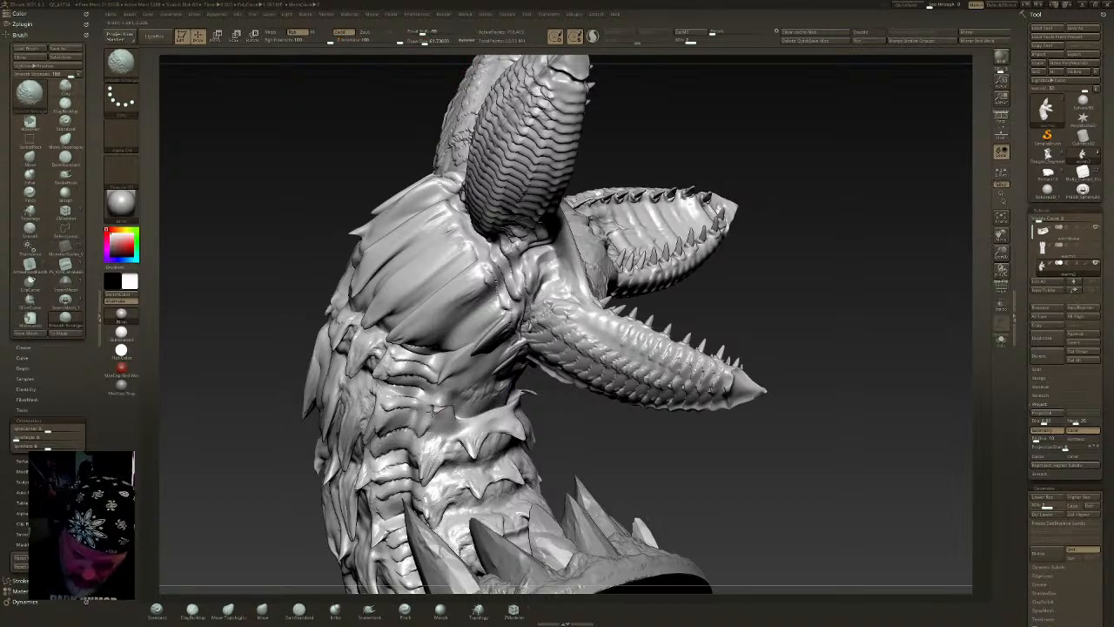
key(shift+d)
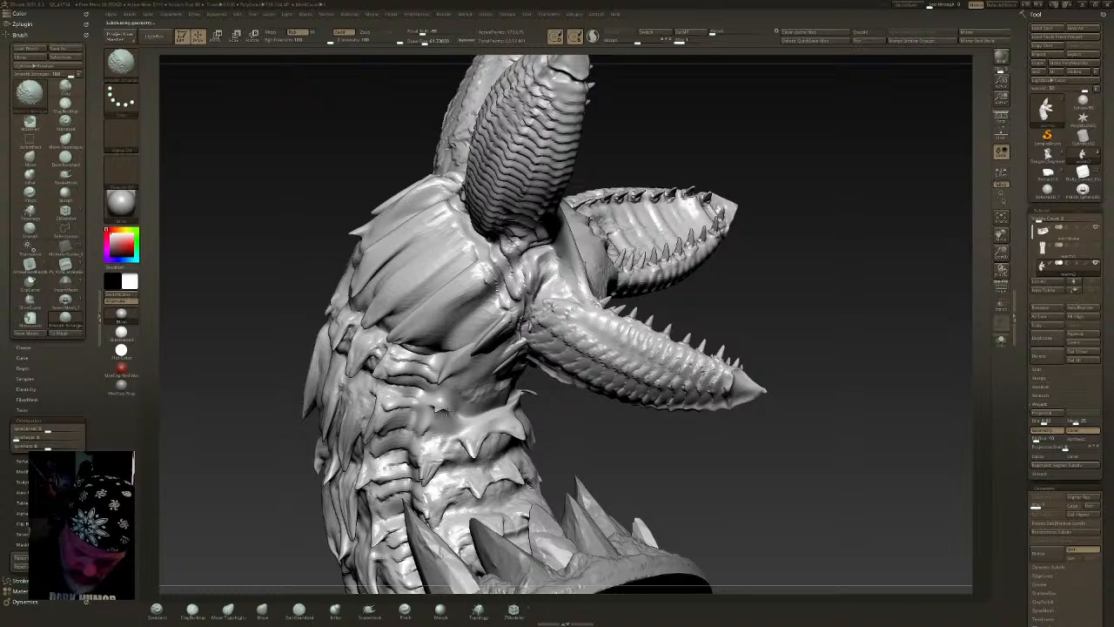
drag(827, 348, 644, 365)
mouse_move(562, 411)
shift+mouse_down()
mouse_move(540, 399)
mouse_move(555, 401)
shift+mouse_up()
mouse_move(374, 396)
mouse_down()
mouse_move(514, 422)
mouse_move(533, 409)
mouse_up()
drag(370, 436, 449, 418)
mouse_move(457, 411)
shift+mouse_down()
mouse_move(431, 412)
mouse_move(498, 408)
shift+mouse_up()
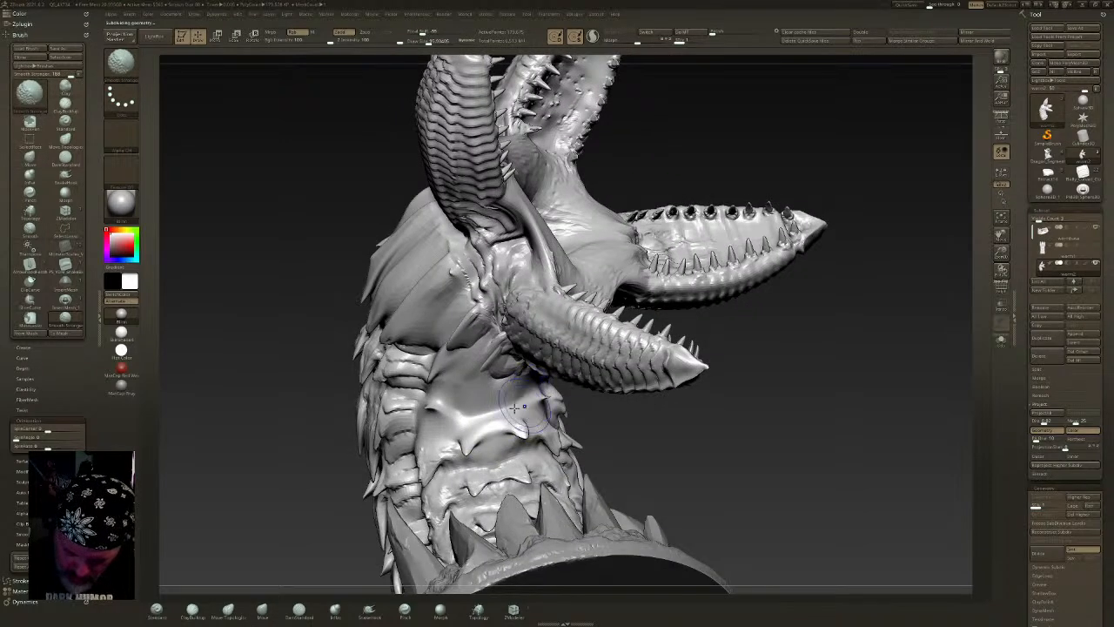
- Step back up one subdivision level and smooth the neck skin beneath the jaw petals
mouse_move(696, 418)
mouse_down()
mouse_move(570, 402)
mouse_move(609, 390)
mouse_up()
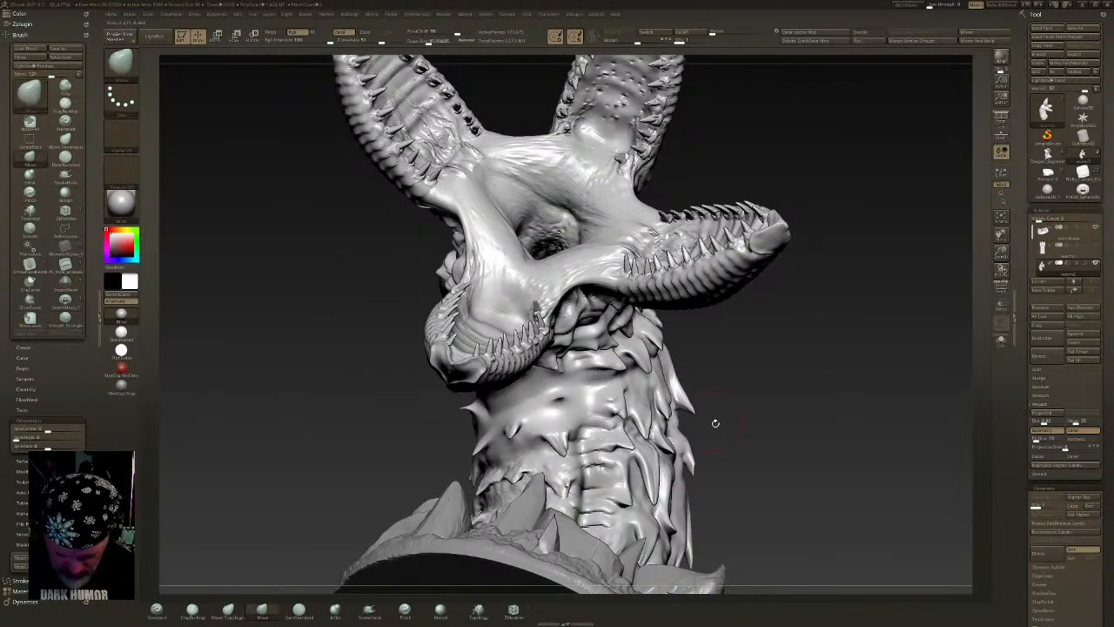
key(d)
mouse_move(525, 422)
mouse_down()
mouse_move(493, 446)
mouse_move(459, 403)
mouse_move(475, 342)
mouse_up()
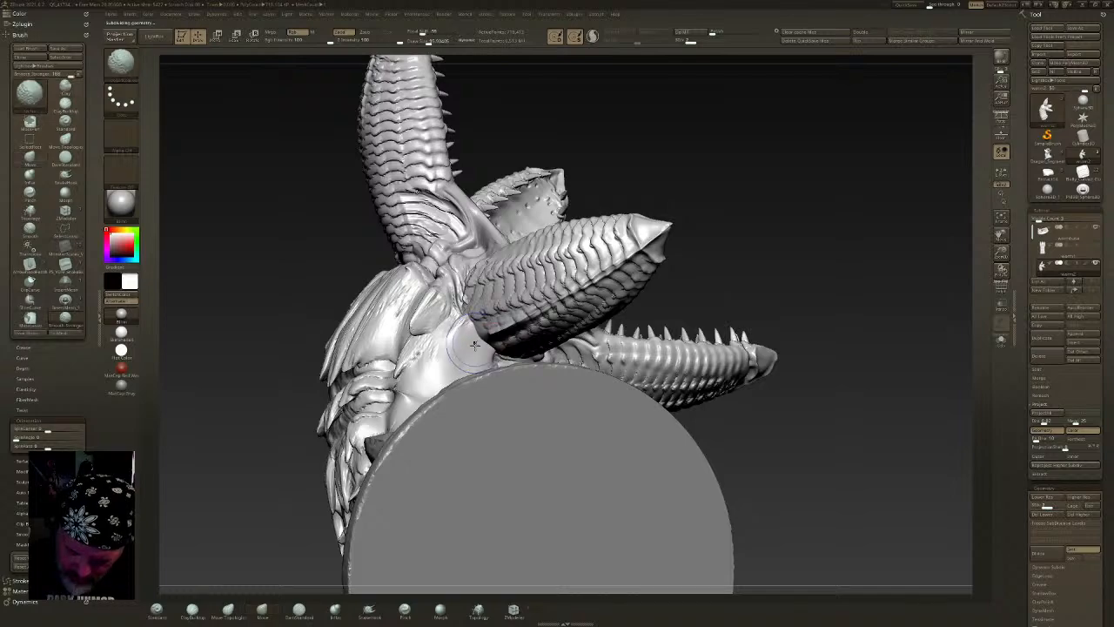
mouse_move(478, 346)
right_down()
mouse_move(529, 332)
mouse_move(525, 356)
mouse_move(641, 349)
mouse_move(648, 396)
mouse_move(696, 418)
mouse_move(714, 339)
mouse_move(674, 351)
mouse_move(735, 346)
mouse_move(746, 374)
mouse_move(651, 394)
right_up()
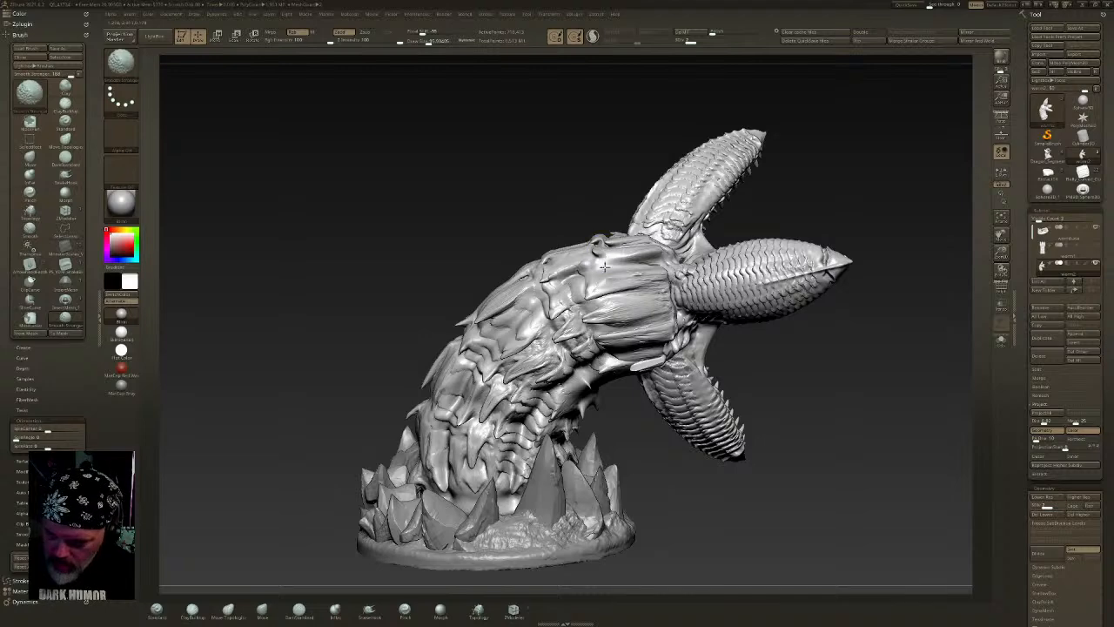
- Step down one subdivision level and smooth the broad collar plates directly behind the jaw petals
key(shift+d)
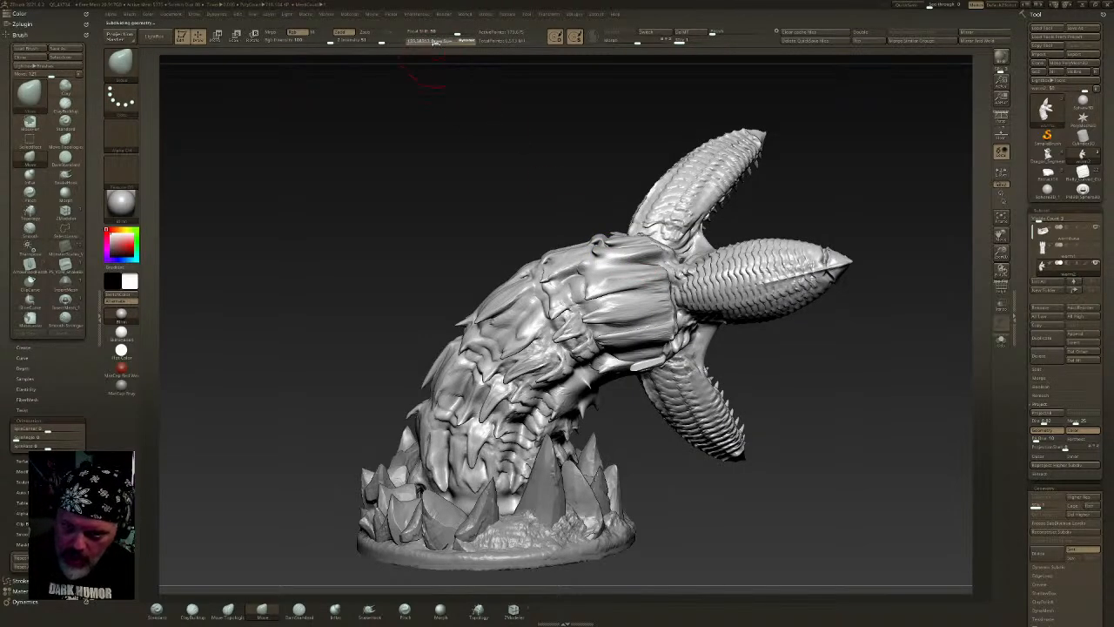
key(shift)
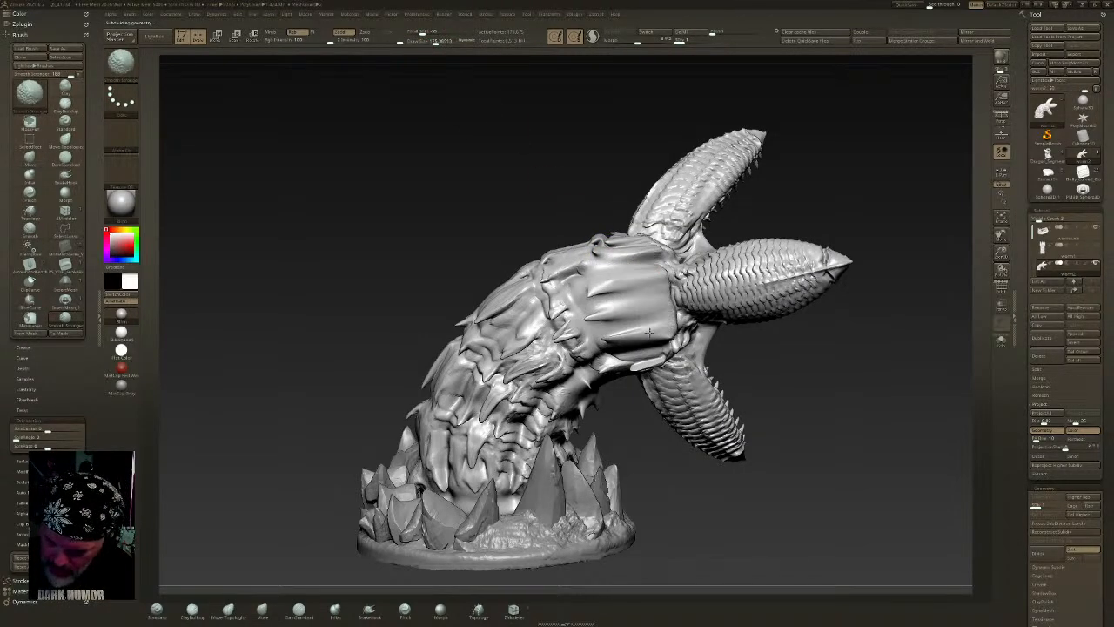
mouse_move(621, 352)
right_down()
mouse_move(639, 249)
mouse_move(552, 223)
mouse_move(523, 187)
mouse_move(516, 209)
right_up()
shift+drag(518, 209, 456, 196)
mouse_move(533, 228)
right_down()
mouse_move(745, 298)
mouse_move(697, 304)
mouse_move(747, 326)
right_up()
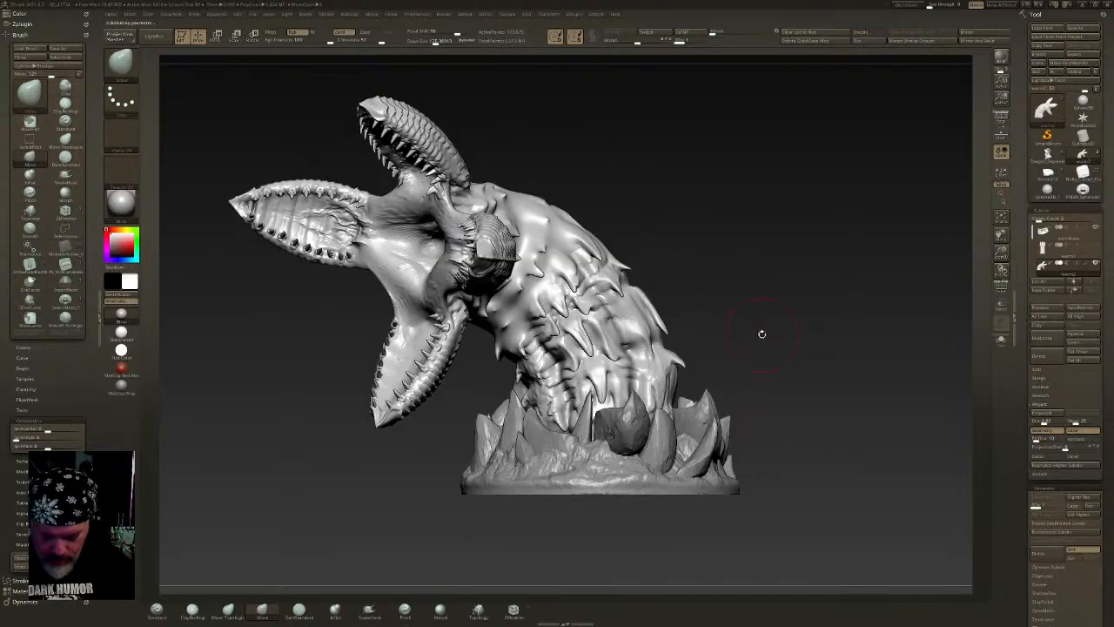
- Delete the worm's remaining subdivision levels and remesh it with DynaMesh
mouse_move(692, 247)
right_down()
mouse_move(664, 302)
mouse_move(690, 261)
mouse_move(740, 383)
right_up()
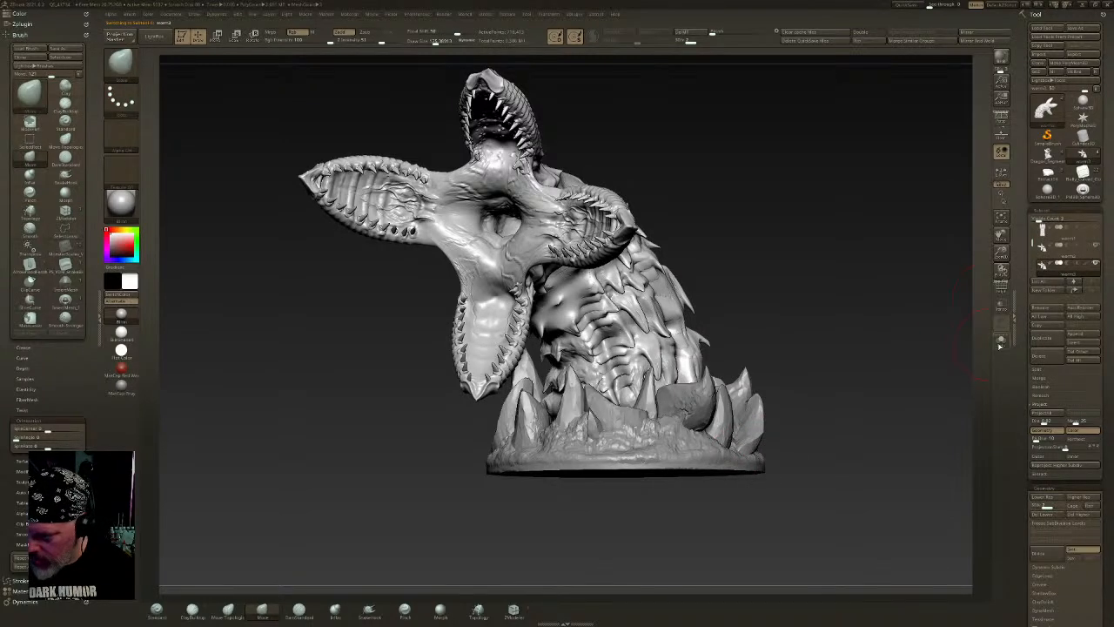
right_drag(859, 339, 1046, 348)
scroll(1075, 261, down, 4)
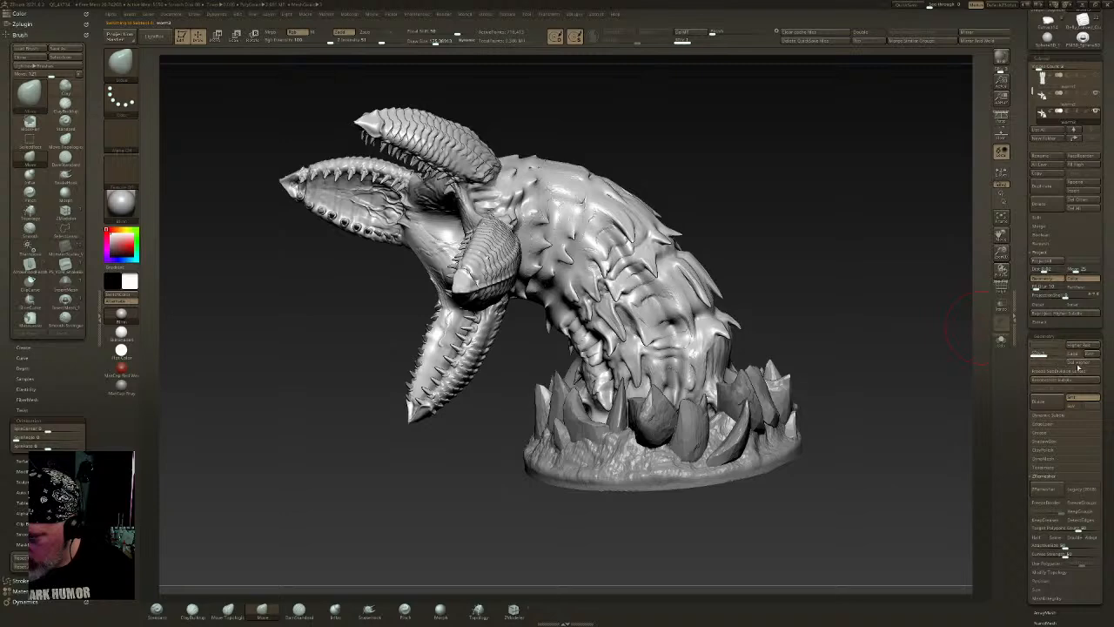
click(1050, 367)
mouse_move(833, 385)
right_down()
mouse_move(743, 355)
mouse_move(777, 294)
mouse_move(714, 376)
right_up()
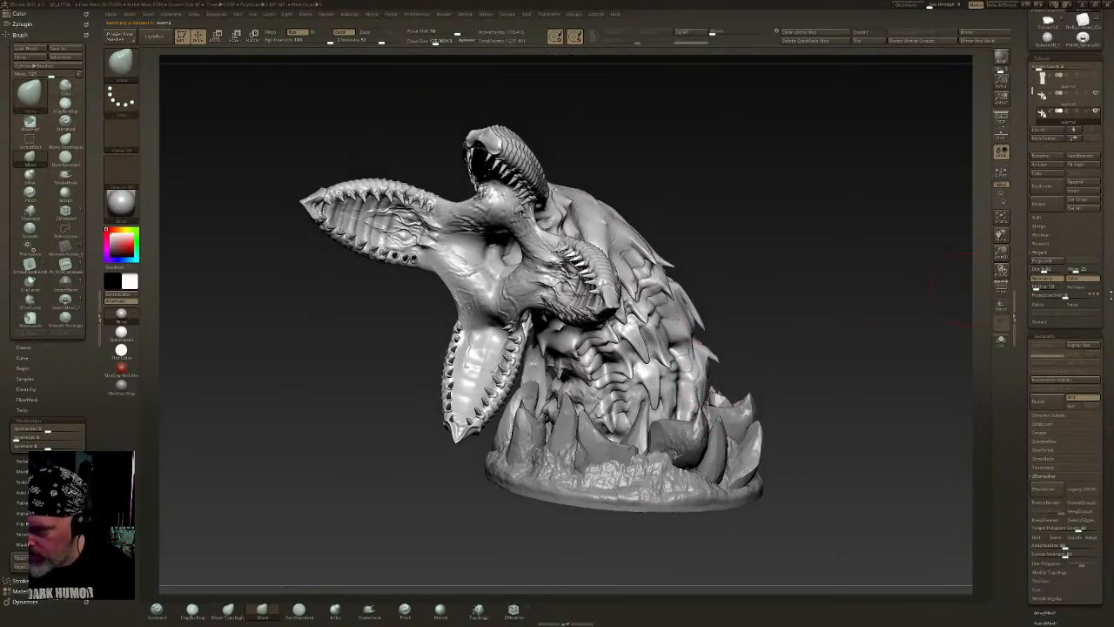
scroll(1067, 349, down, 3)
click(1052, 336)
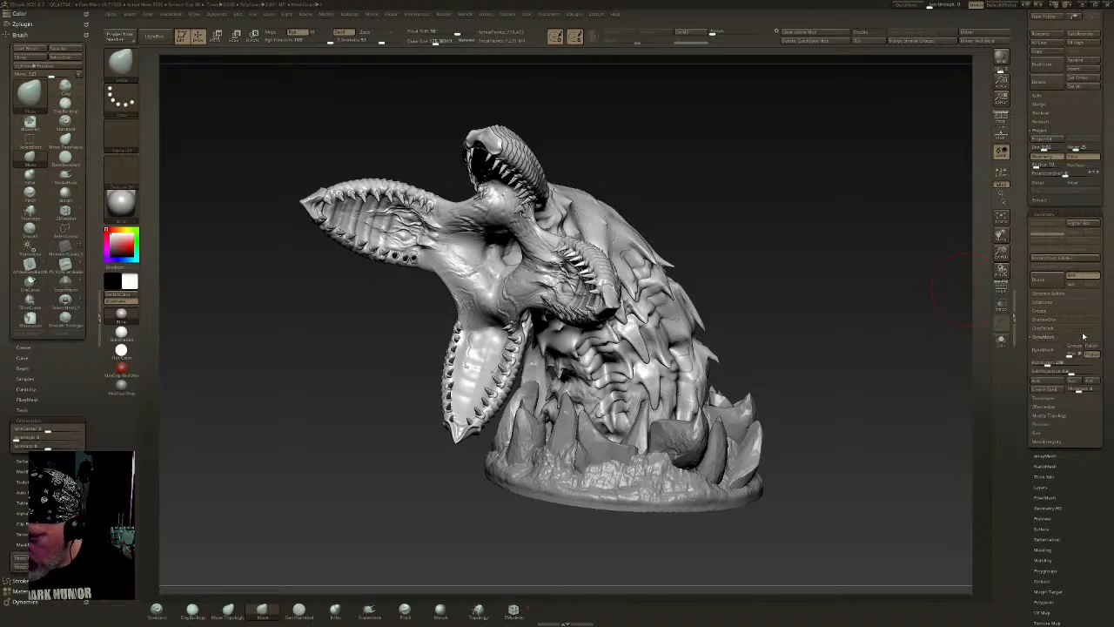
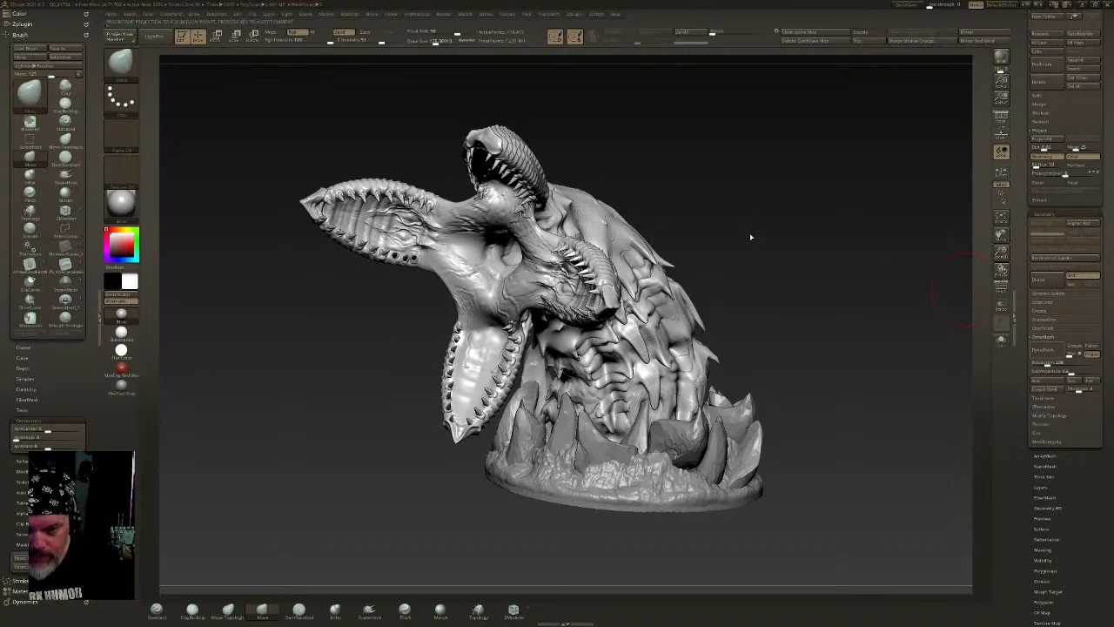
drag(768, 237, 771, 249)
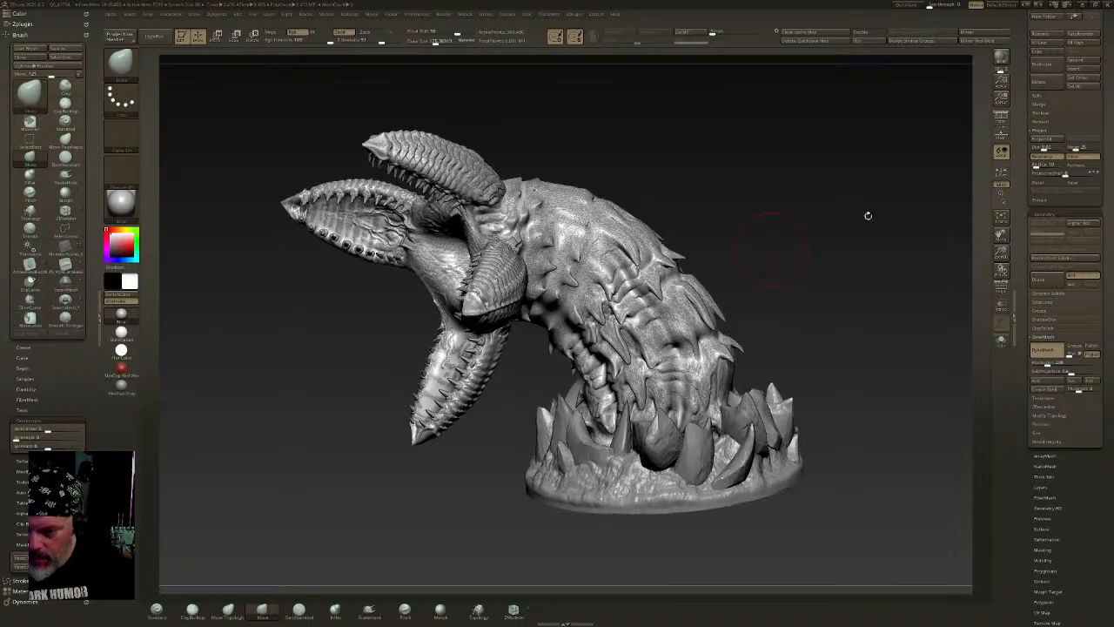
- Isolate the worm subtool in Solo mode and select the DamStandard brush with an adjusted draw size
click(1002, 346)
drag(754, 349, 718, 314)
drag(521, 251, 721, 298)
drag(651, 275, 510, 156)
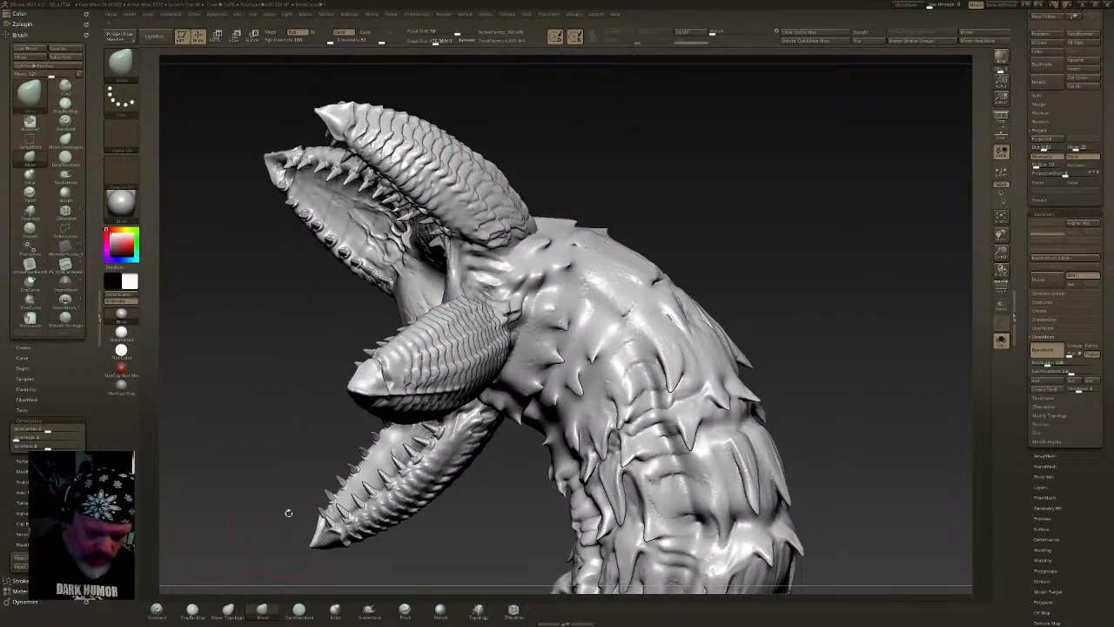
click(299, 610)
drag(425, 42, 432, 41)
- Smooth the remeshed collar surface and its ridges around the neck, just behind the jaw petals
mouse_move(616, 292)
shift+mouse_down()
mouse_move(501, 390)
mouse_move(538, 301)
mouse_move(564, 277)
shift+mouse_up()
right_drag(561, 305, 567, 206)
shift+drag(578, 196, 576, 213)
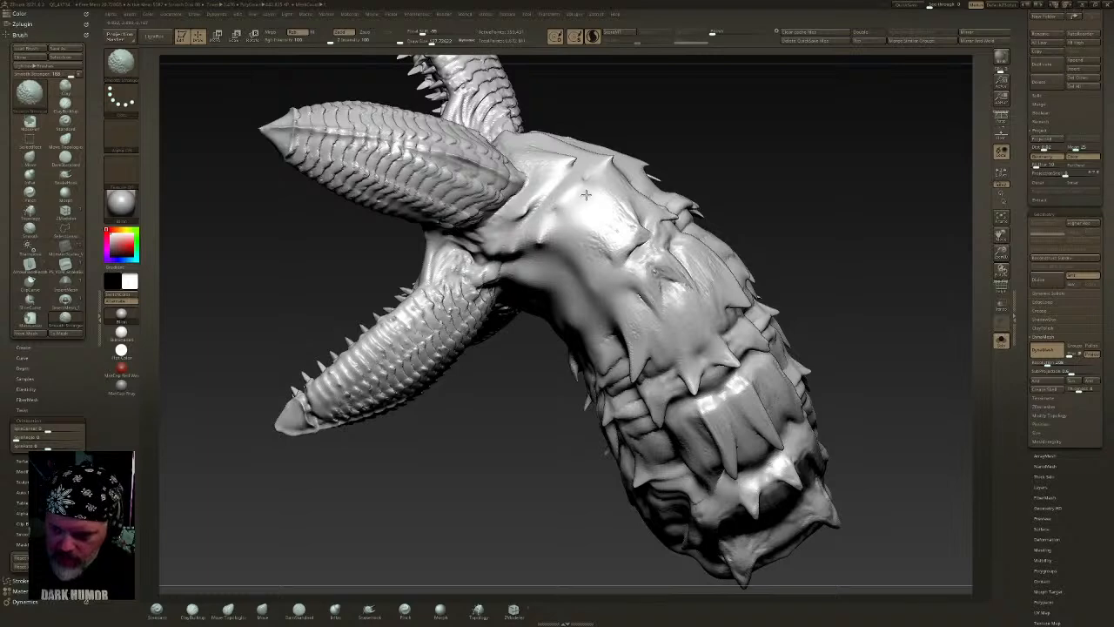
shift+drag(562, 172, 536, 205)
right_drag(540, 209, 648, 223)
mouse_move(662, 225)
shift+mouse_down()
mouse_move(672, 270)
mouse_move(667, 194)
mouse_move(669, 211)
shift+mouse_up()
right_drag(666, 209, 582, 174)
mouse_move(592, 198)
shift+mouse_down()
mouse_move(602, 186)
mouse_move(664, 277)
shift+mouse_up()
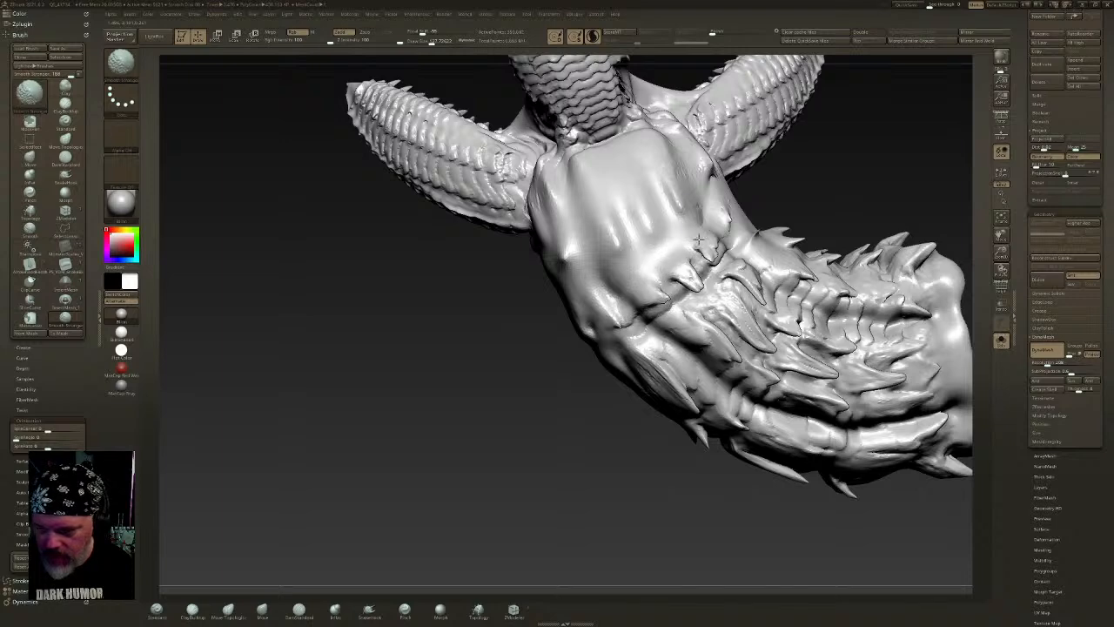
right_drag(664, 277, 713, 225)
shift+drag(713, 225, 710, 261)
- Carve flowing wrinkles with DamStandard into the webbing around the mouth opening and towards the jaw petals
right_drag(713, 152, 666, 196)
mouse_move(696, 271)
right_down()
mouse_move(827, 242)
mouse_move(787, 344)
right_up()
alt+right_drag(809, 209, 614, 338)
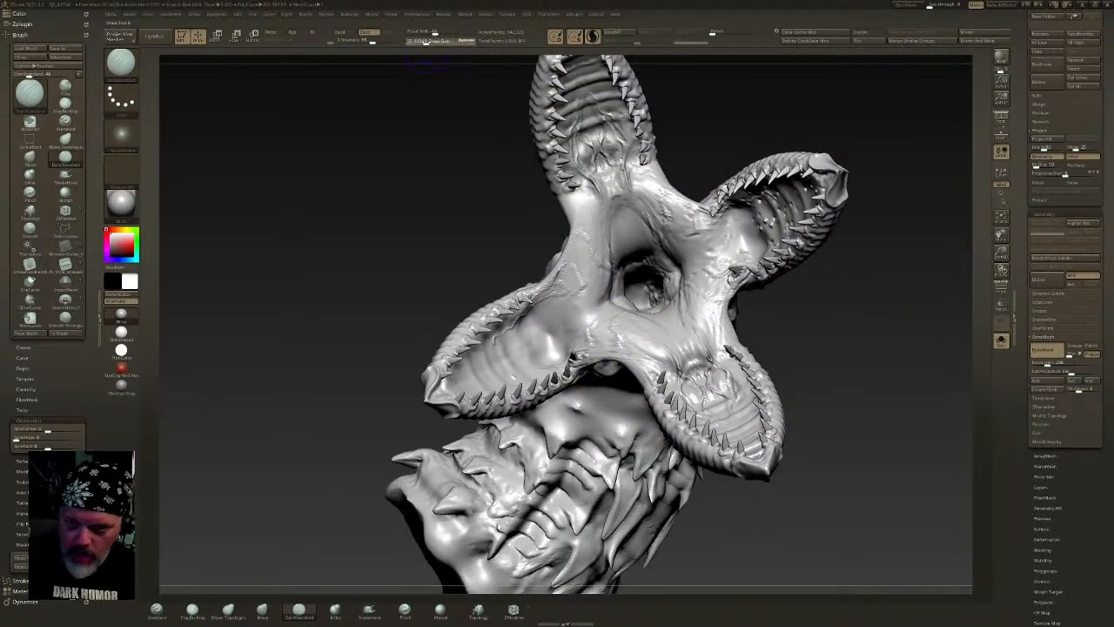
mouse_move(598, 222)
mouse_down()
mouse_move(600, 315)
mouse_move(656, 328)
mouse_move(689, 225)
mouse_move(625, 197)
mouse_move(593, 274)
mouse_move(659, 232)
mouse_move(660, 315)
mouse_move(611, 219)
mouse_move(649, 183)
mouse_move(709, 225)
mouse_move(710, 346)
mouse_move(682, 372)
mouse_move(697, 359)
mouse_up()
right_drag(695, 355, 694, 394)
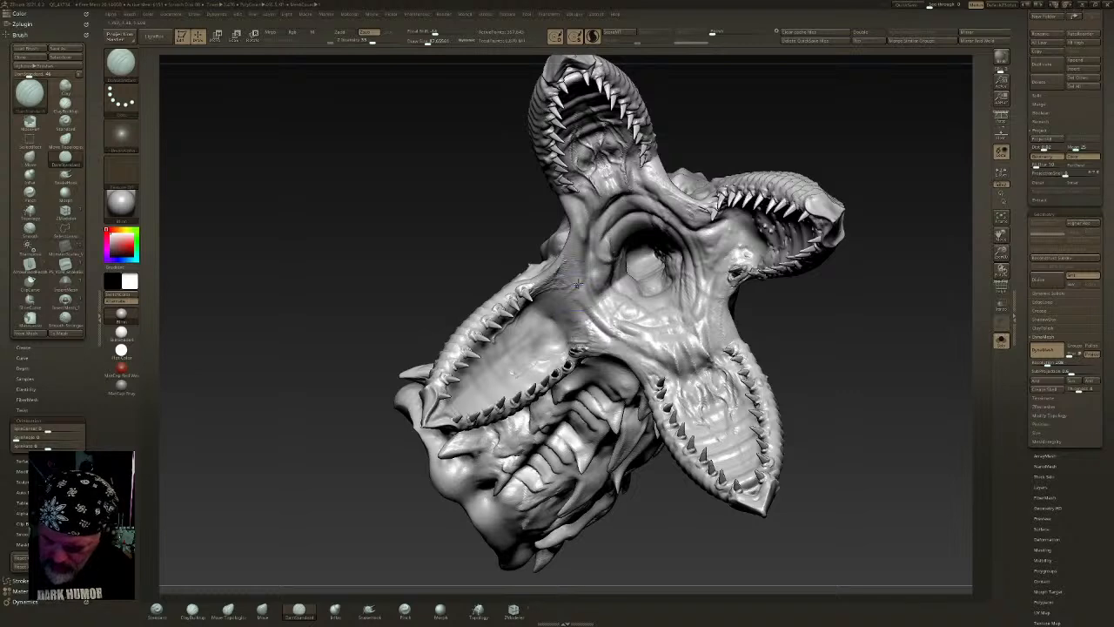
drag(572, 297, 569, 275)
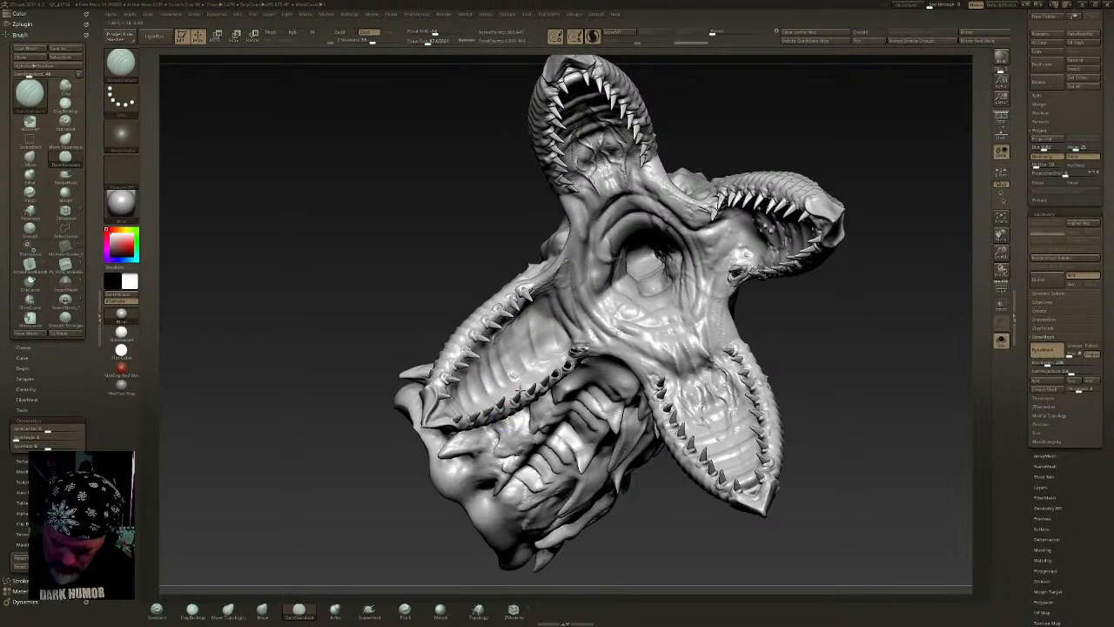
- Carve and soften further folds in the webbing where it joins the remaining jaw petals
right_drag(728, 237, 797, 207)
shift+drag(771, 217, 805, 204)
right_drag(832, 193, 754, 266)
mouse_move(756, 264)
shift+mouse_down()
mouse_move(692, 296)
mouse_move(647, 283)
mouse_move(626, 321)
shift+mouse_up()
mouse_move(627, 320)
right_down()
mouse_move(529, 209)
mouse_move(542, 301)
right_up()
mouse_move(542, 301)
shift+mouse_down()
mouse_move(530, 290)
mouse_move(510, 313)
shift+mouse_up()
mouse_move(559, 288)
mouse_down()
mouse_move(533, 272)
mouse_move(561, 247)
mouse_move(551, 226)
mouse_up()
- Refine the ribbed inner surface of the jaw petal opposite the collar
mouse_move(529, 202)
right_down()
mouse_move(537, 183)
mouse_move(566, 436)
right_up()
mouse_move(563, 446)
shift+mouse_down()
mouse_move(556, 431)
mouse_move(562, 456)
mouse_move(591, 470)
shift+mouse_up()
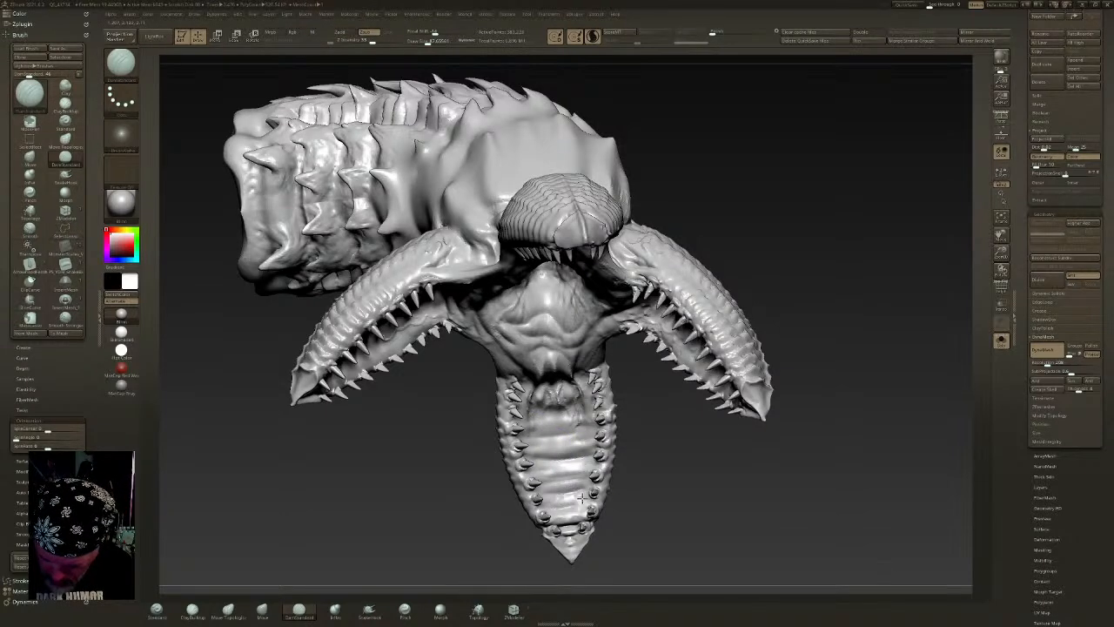
shift+drag(570, 517, 562, 475)
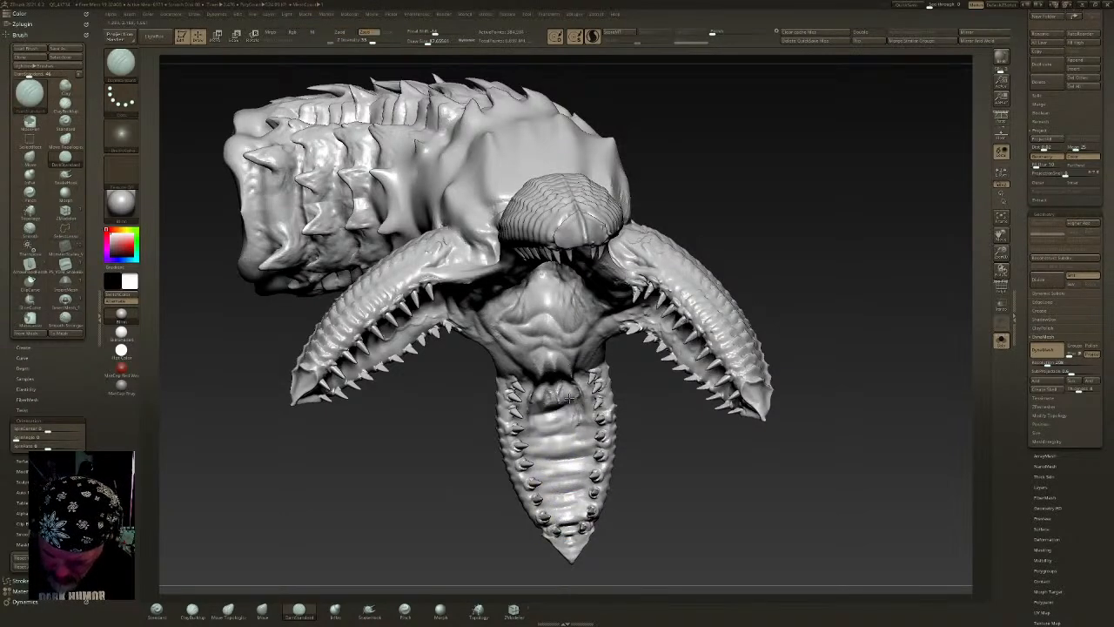
- Carve deep skin folds with DamStandard around the base of the side jaw petal where it meets the neck
right_drag(568, 381, 673, 275)
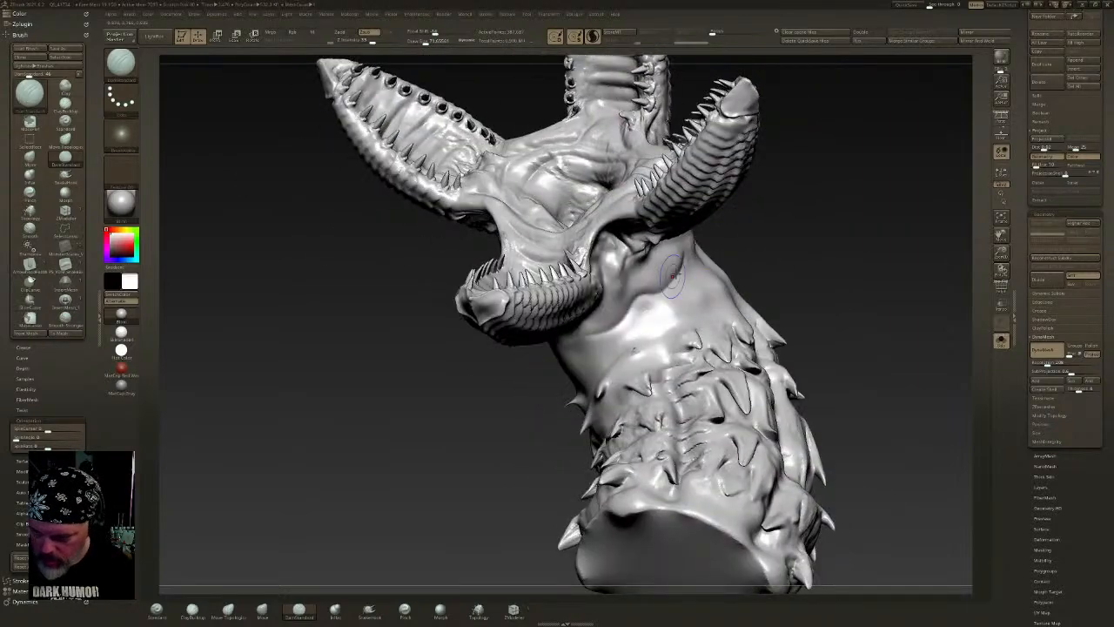
right_drag(623, 316, 500, 322)
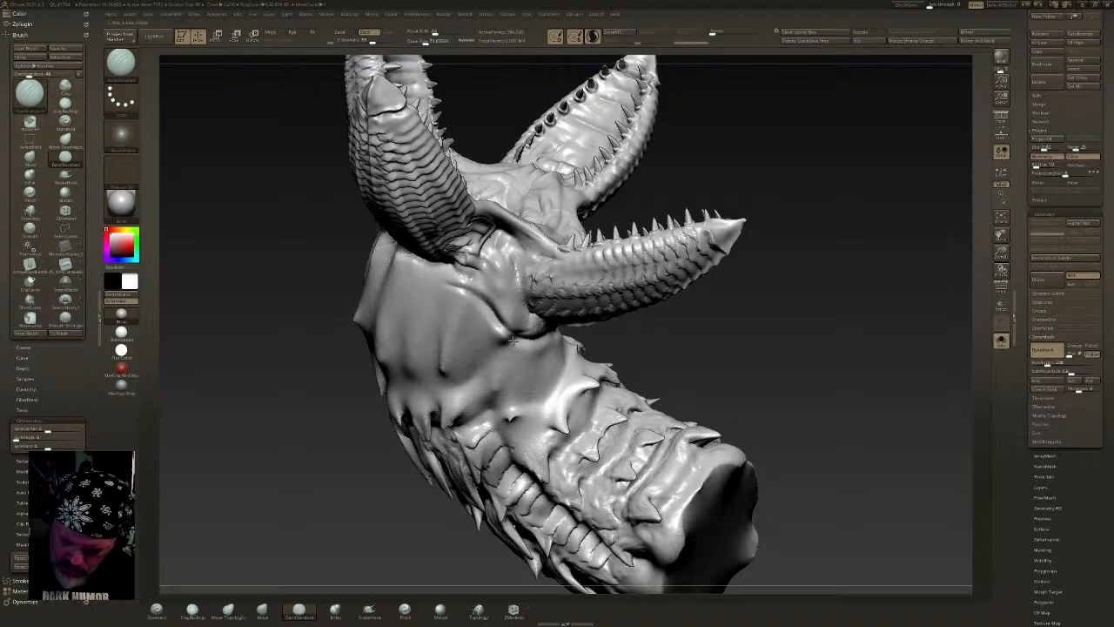
mouse_move(503, 290)
mouse_down()
mouse_move(512, 272)
mouse_move(492, 248)
mouse_move(479, 278)
mouse_move(531, 320)
mouse_up()
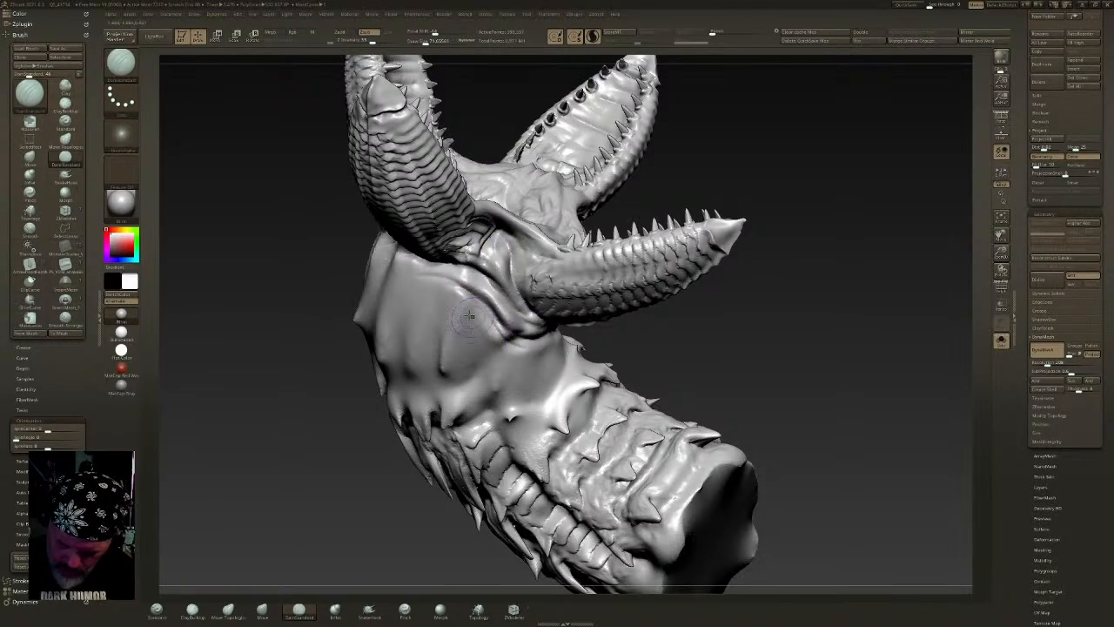
right_drag(570, 347, 502, 340)
right_drag(570, 326, 636, 335)
- Carve bunched wrinkles into the neck skin between and below the bases of the neighbouring jaw petals
mouse_move(688, 328)
mouse_down()
mouse_move(754, 299)
mouse_move(641, 287)
mouse_move(757, 281)
mouse_move(756, 299)
mouse_move(709, 263)
mouse_up()
mouse_move(675, 247)
right_down()
mouse_move(719, 262)
mouse_move(724, 281)
right_up()
drag(724, 281, 783, 268)
right_drag(782, 268, 773, 282)
drag(777, 274, 799, 233)
right_drag(776, 298, 740, 275)
mouse_move(702, 243)
mouse_down()
mouse_move(688, 282)
mouse_move(712, 268)
mouse_move(764, 267)
mouse_up()
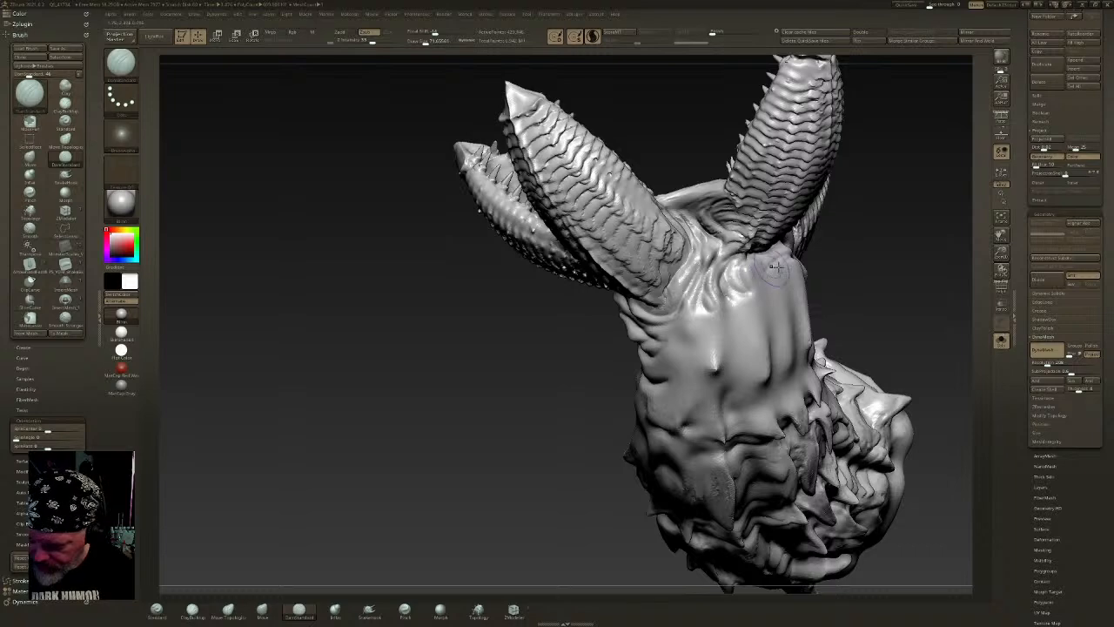
right_drag(764, 267, 772, 261)
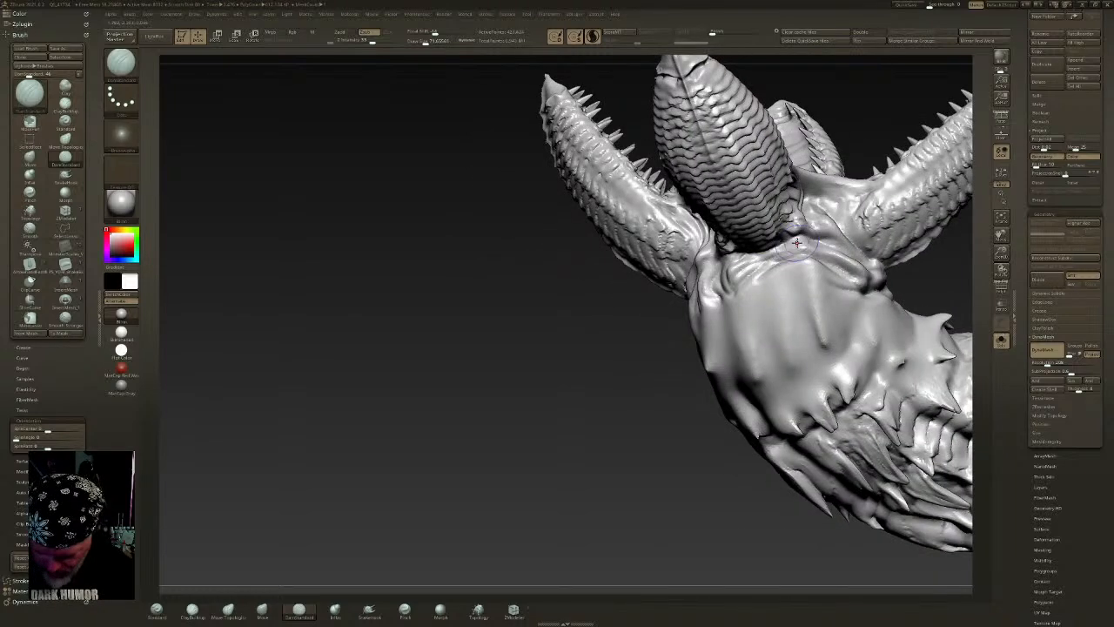
- Carve curved wrinkles along the upper edge of the collar below the jaw petals and blend them into the neck
drag(820, 260, 759, 285)
drag(836, 286, 757, 311)
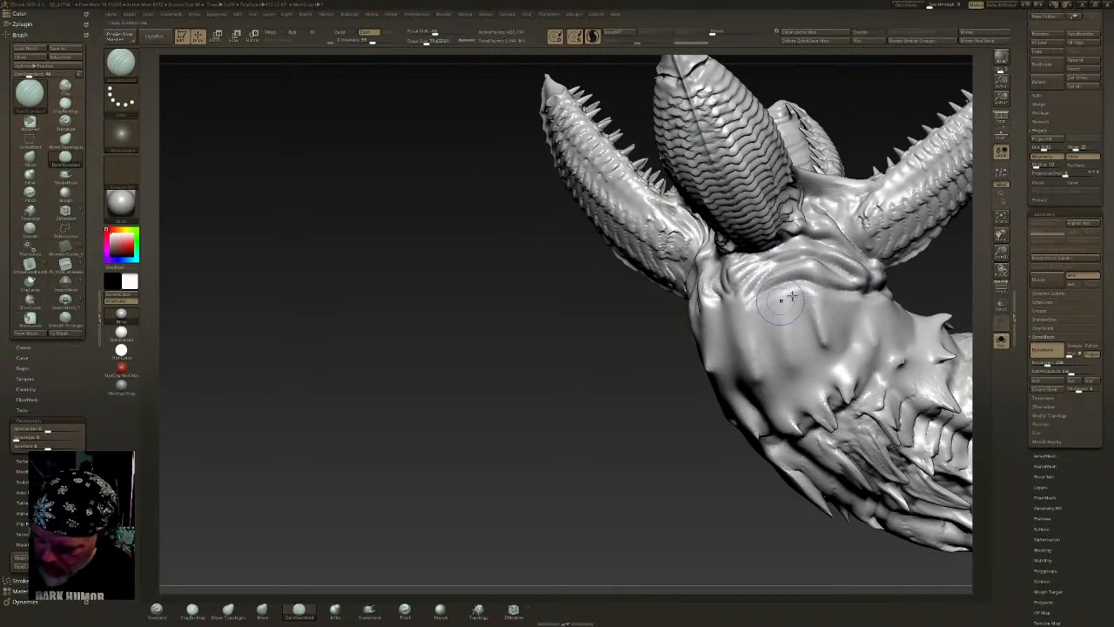
mouse_move(740, 301)
right_down()
mouse_move(724, 305)
mouse_move(749, 294)
mouse_move(710, 300)
mouse_move(729, 305)
right_up()
mouse_move(727, 317)
mouse_down()
mouse_move(678, 329)
mouse_move(707, 309)
mouse_up()
drag(650, 352, 749, 331)
drag(653, 376, 752, 329)
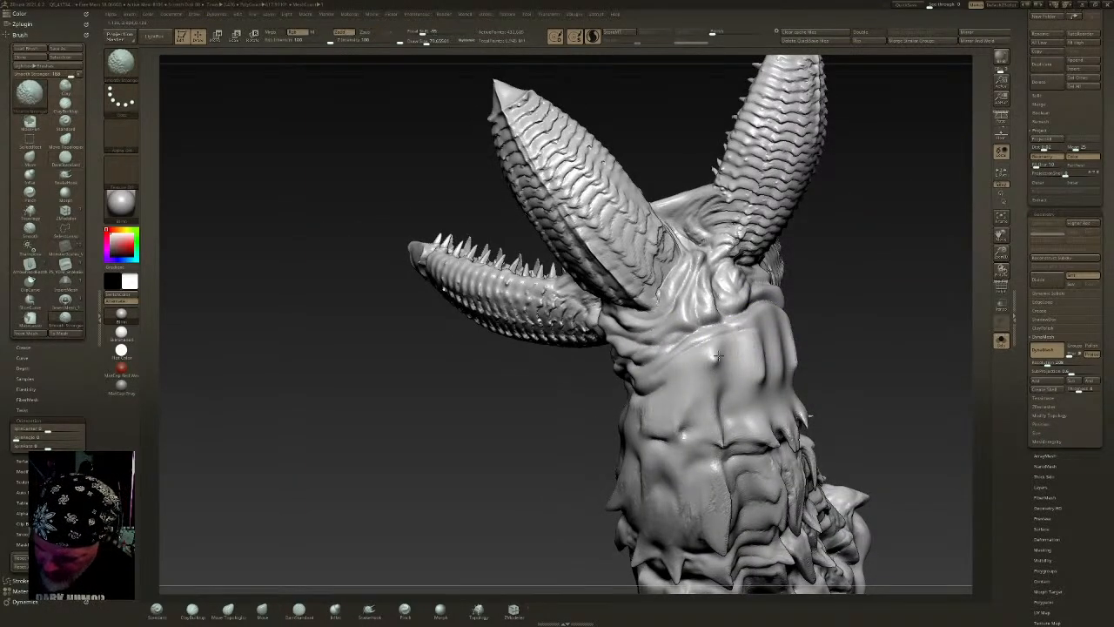
- Carve long DamStandard creases across the boundary between the wrinkled neck skin and the smooth collar panel
mouse_move(775, 431)
right_down()
mouse_move(749, 427)
mouse_move(773, 425)
right_up()
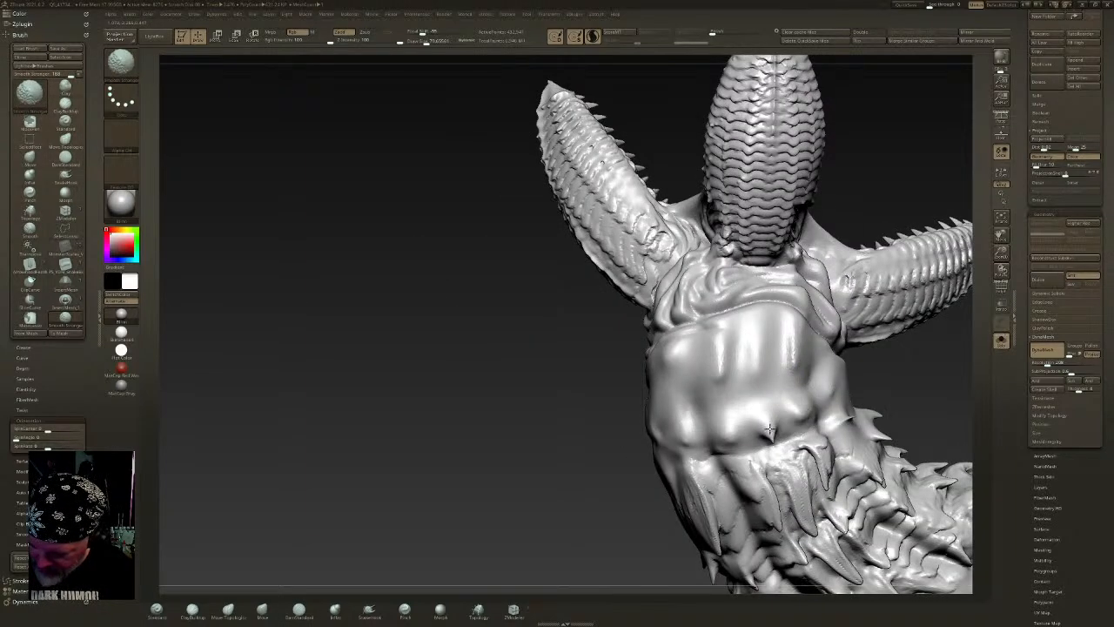
right_drag(797, 379, 884, 352)
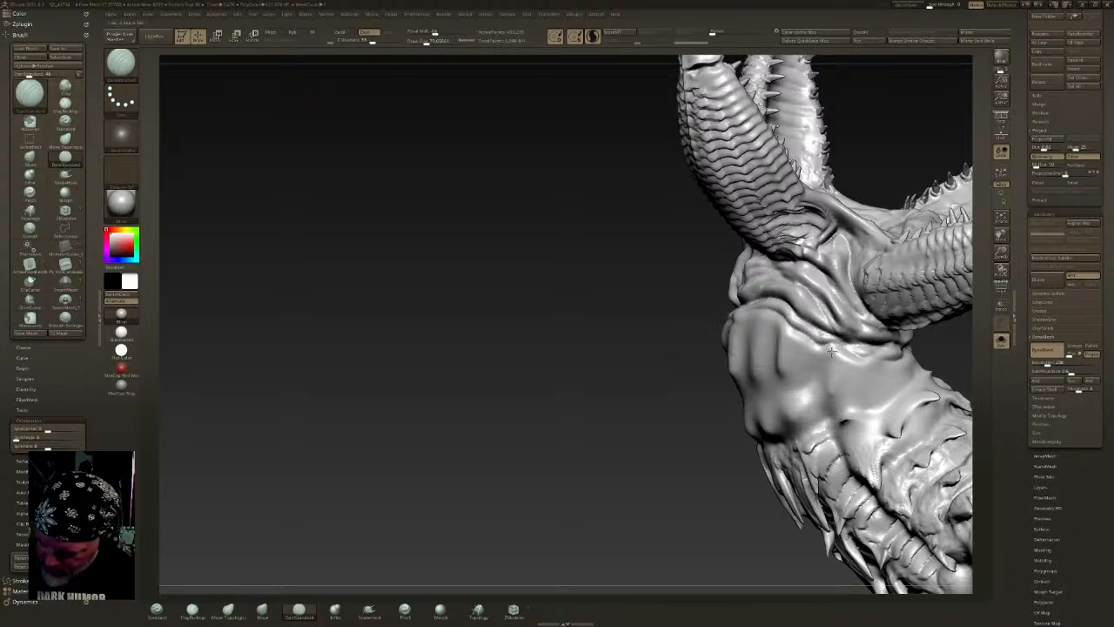
mouse_move(762, 330)
right_down()
mouse_move(783, 328)
mouse_move(745, 326)
mouse_move(761, 328)
right_up()
mouse_move(755, 341)
mouse_down()
mouse_move(713, 361)
mouse_move(707, 345)
mouse_move(660, 358)
mouse_up()
right_drag(634, 374, 488, 370)
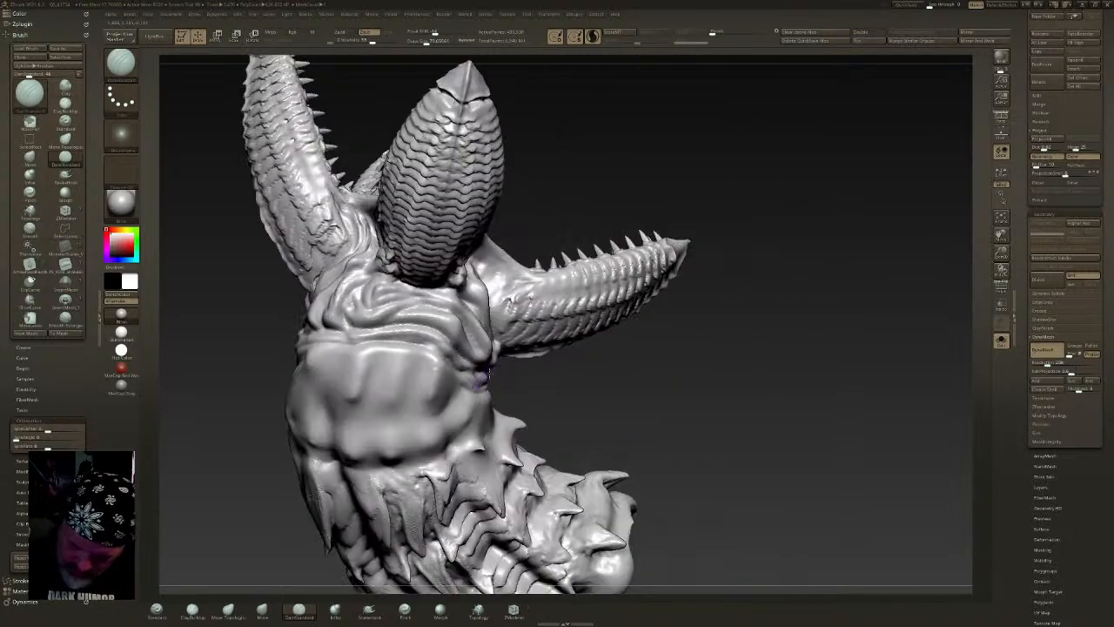
mouse_move(451, 380)
mouse_down()
mouse_move(405, 357)
mouse_move(311, 345)
mouse_up()
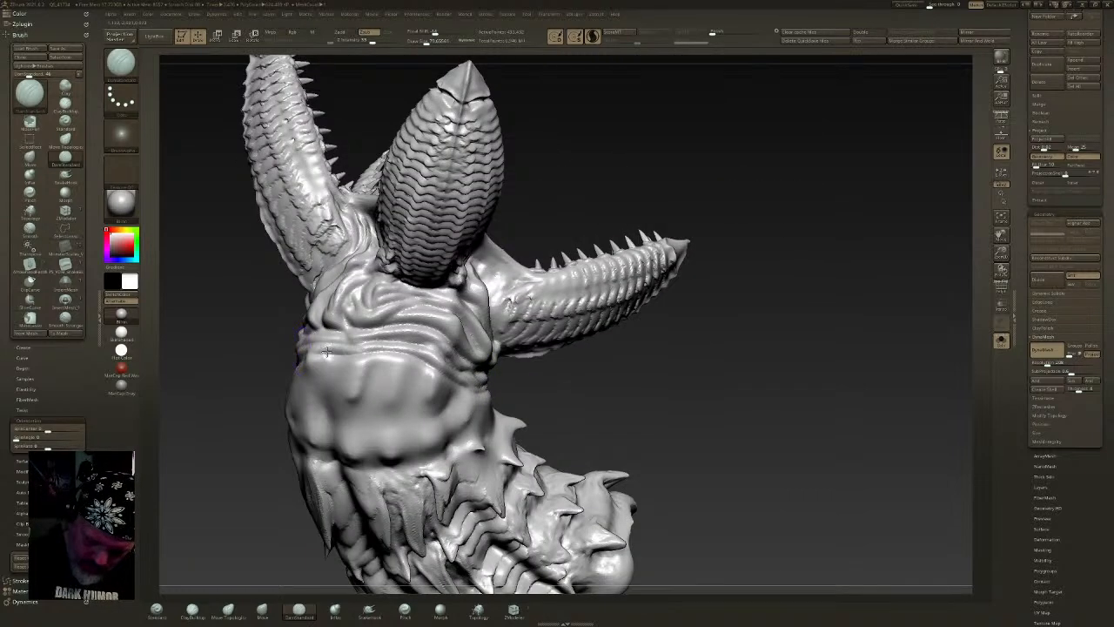
mouse_move(423, 349)
right_down()
mouse_move(540, 325)
mouse_move(610, 392)
mouse_move(774, 378)
mouse_move(833, 273)
right_up()
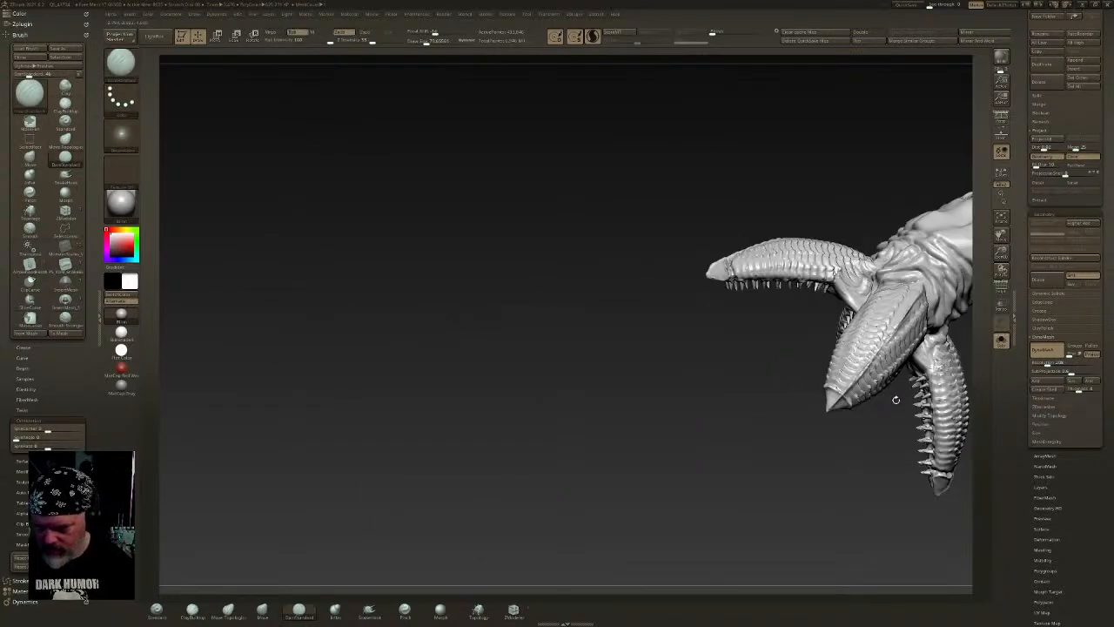
- Select the snake-belly VDM brush from the brush library for detailing the smooth neck collar
alt+right_drag(885, 385, 540, 394)
right_drag(840, 267, 766, 262)
alt+right_drag(672, 244, 675, 293)
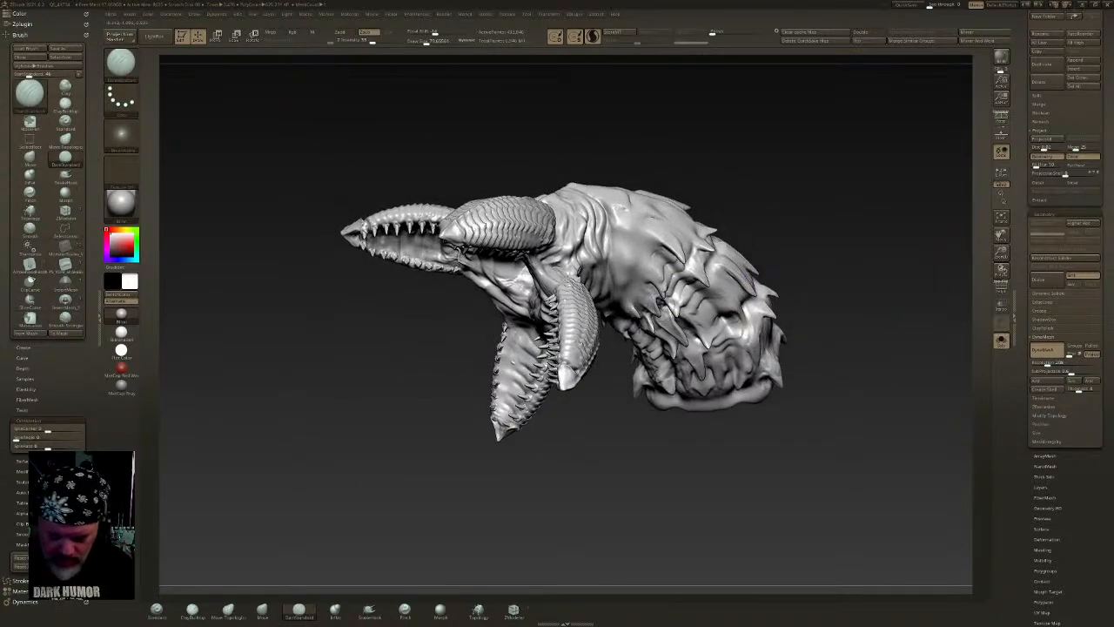
key(b)
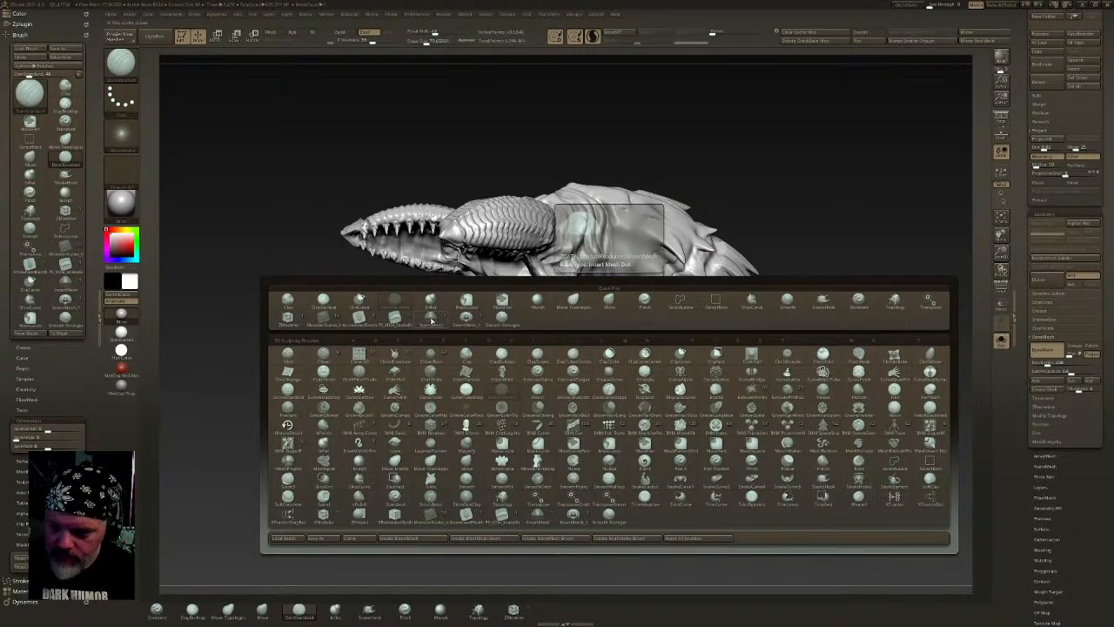
click(432, 321)
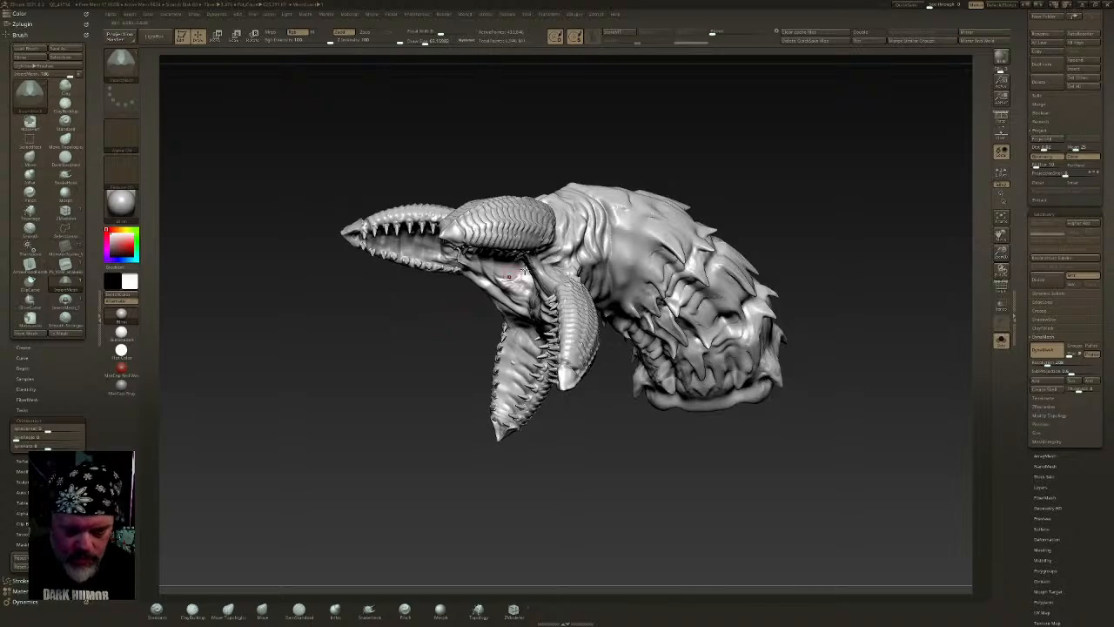
key(F1)
key(b)
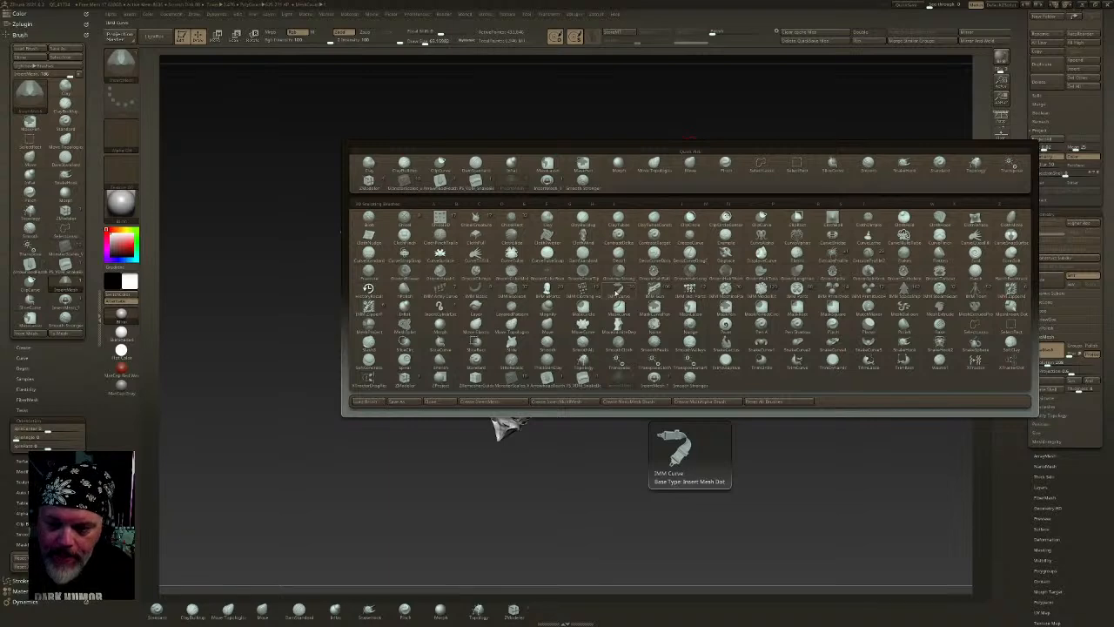
click(484, 180)
- Try freehand snake-belly strokes across the smooth collar panel with an enlarged brush, and undo them
mouse_move(687, 261)
right_down()
mouse_move(757, 225)
mouse_move(705, 310)
mouse_move(727, 310)
mouse_move(650, 235)
mouse_move(702, 284)
mouse_move(707, 242)
right_up()
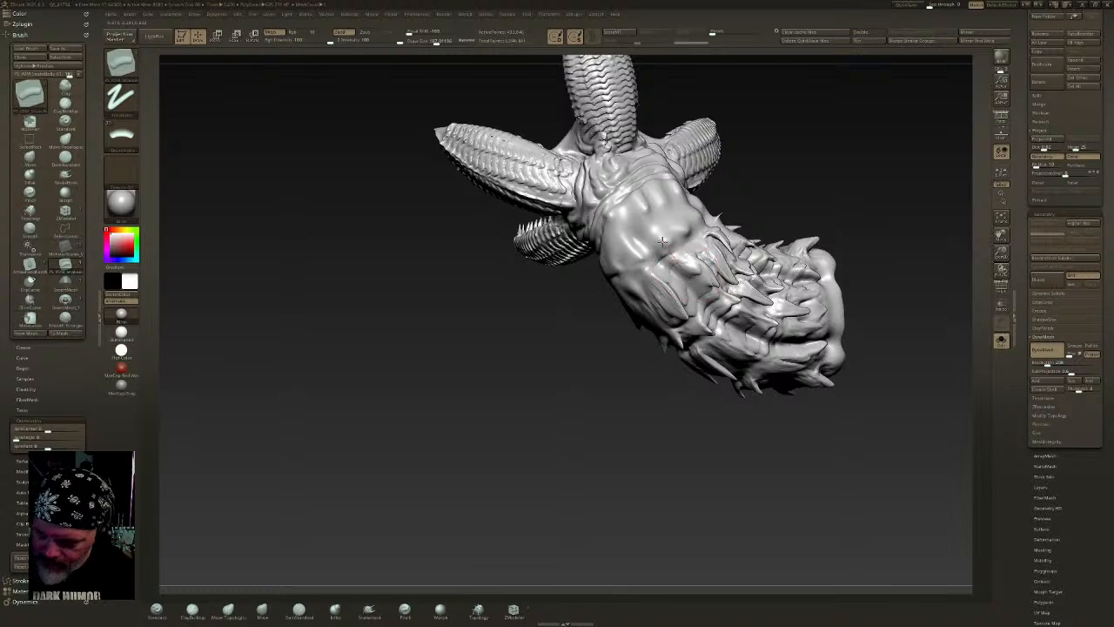
right_drag(628, 188, 662, 226)
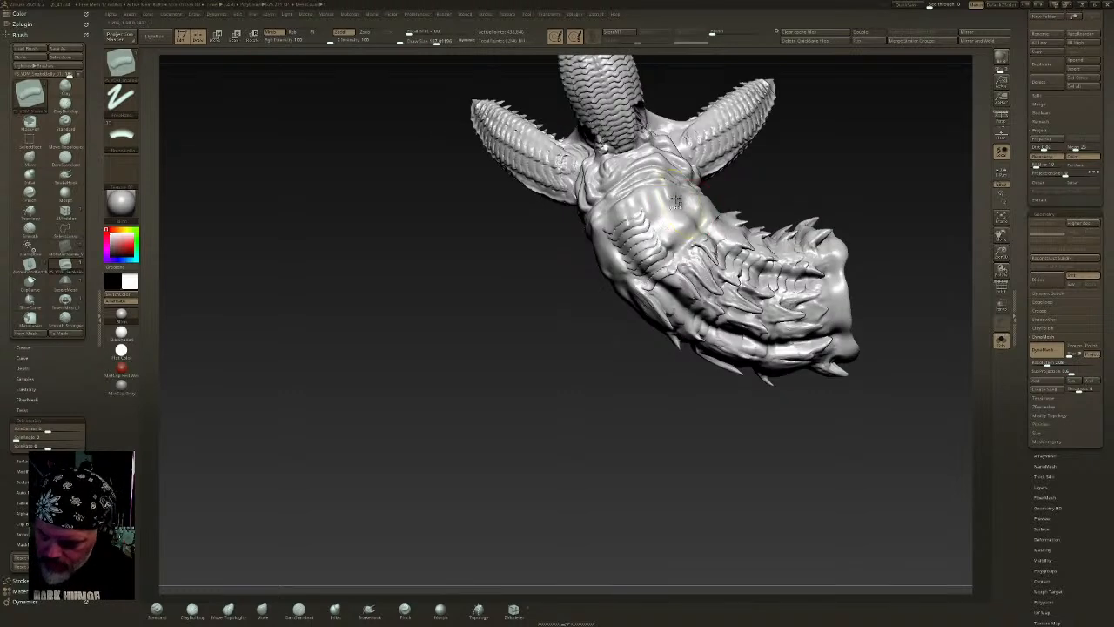
key(s)
drag(637, 223, 645, 224)
key(F1)
key(m)
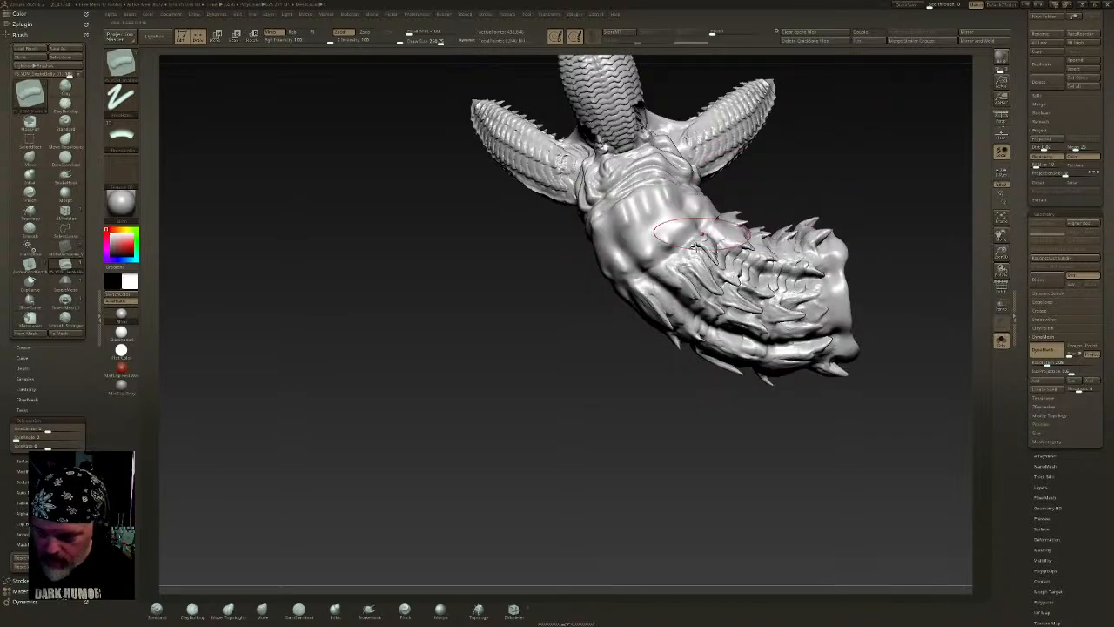
drag(661, 269, 626, 184)
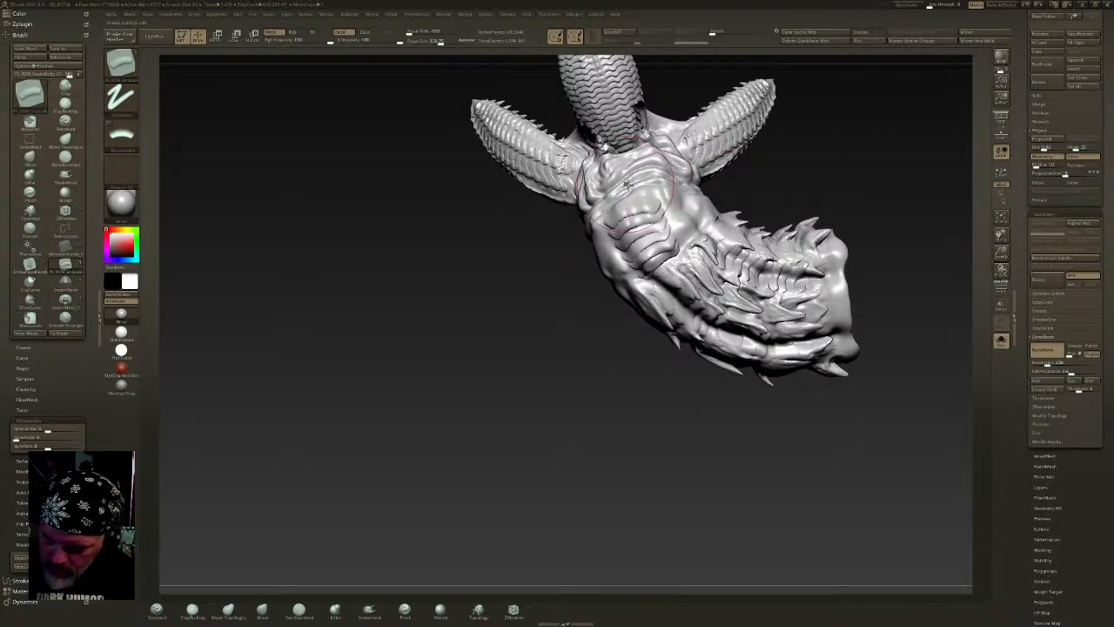
right_drag(626, 185, 696, 185)
key(ctrl+z)
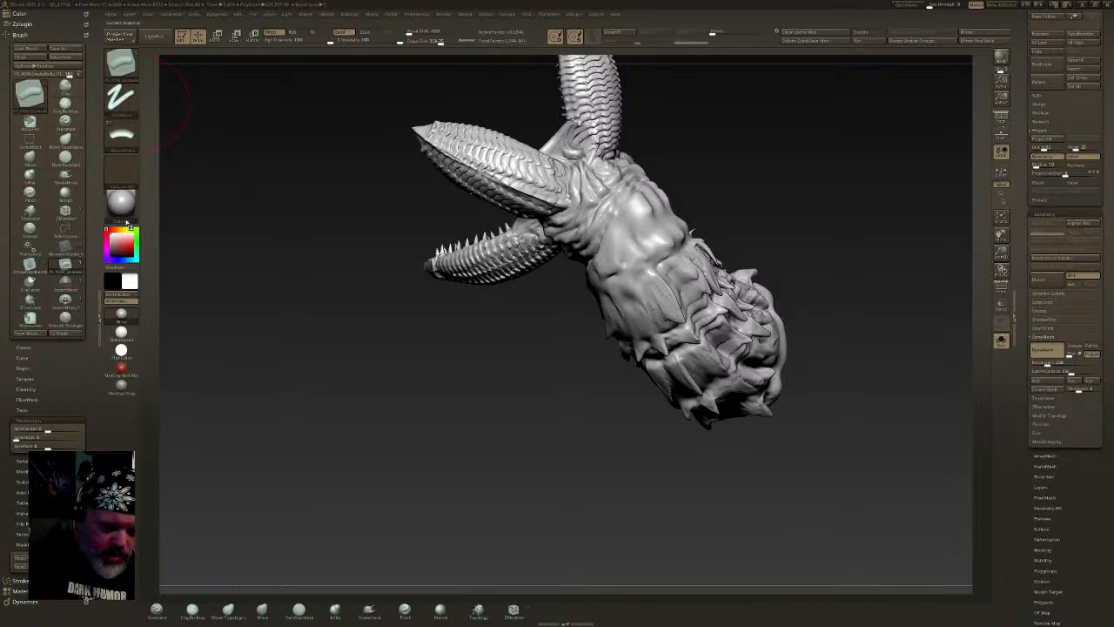
- Review the stroke's LazyMouse settings and switch the snake-belly brush's stroke type to DragRect
scroll(46, 306, down, 5)
click(21, 346)
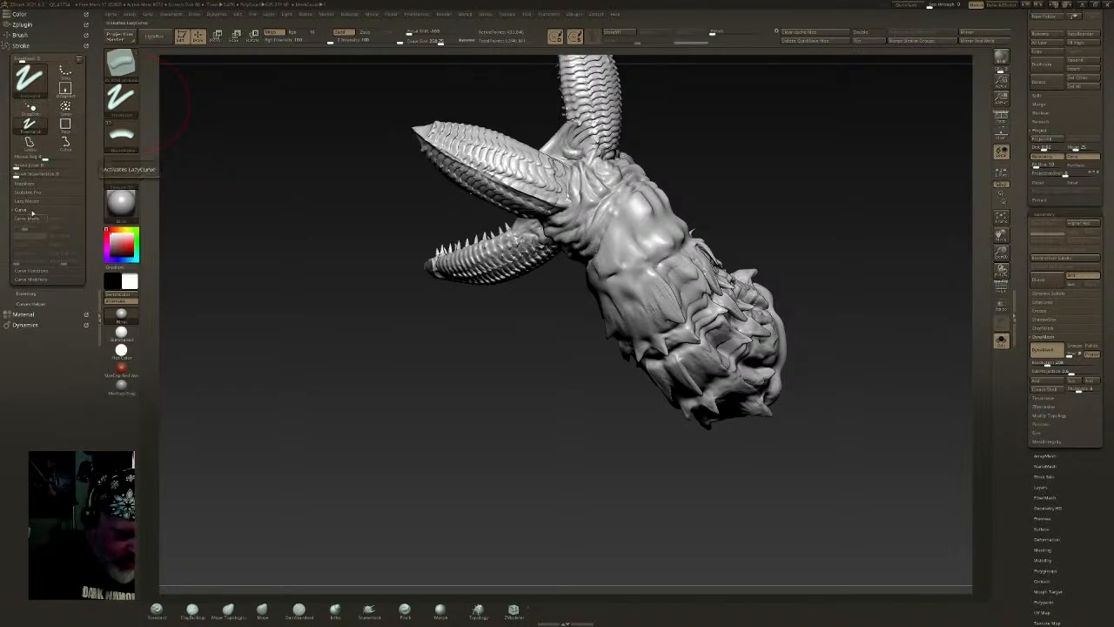
click(43, 200)
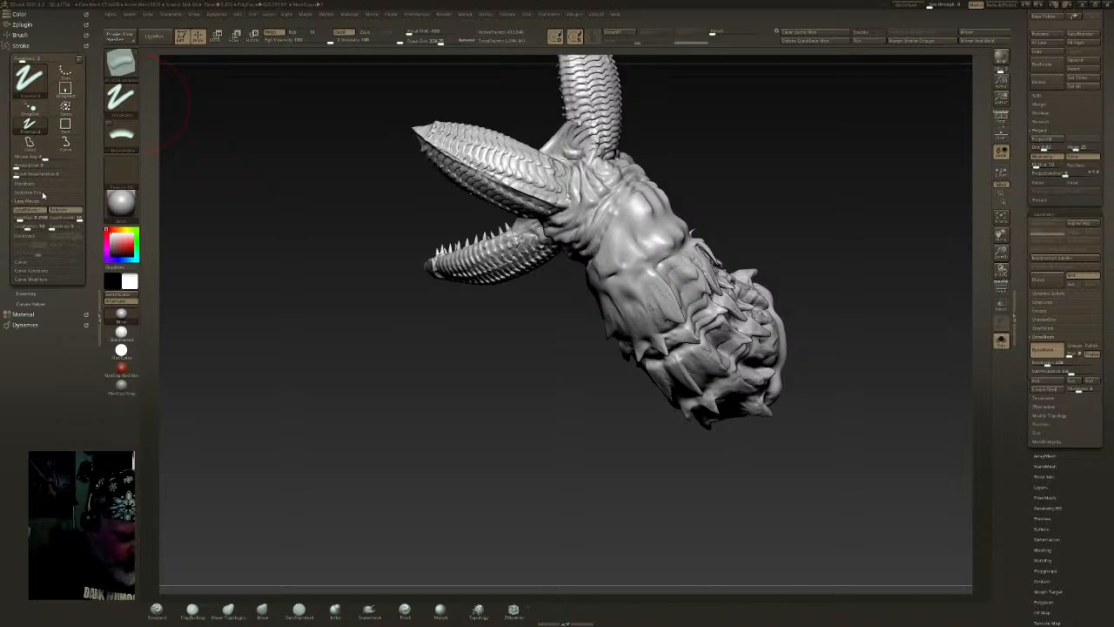
click(31, 210)
click(35, 200)
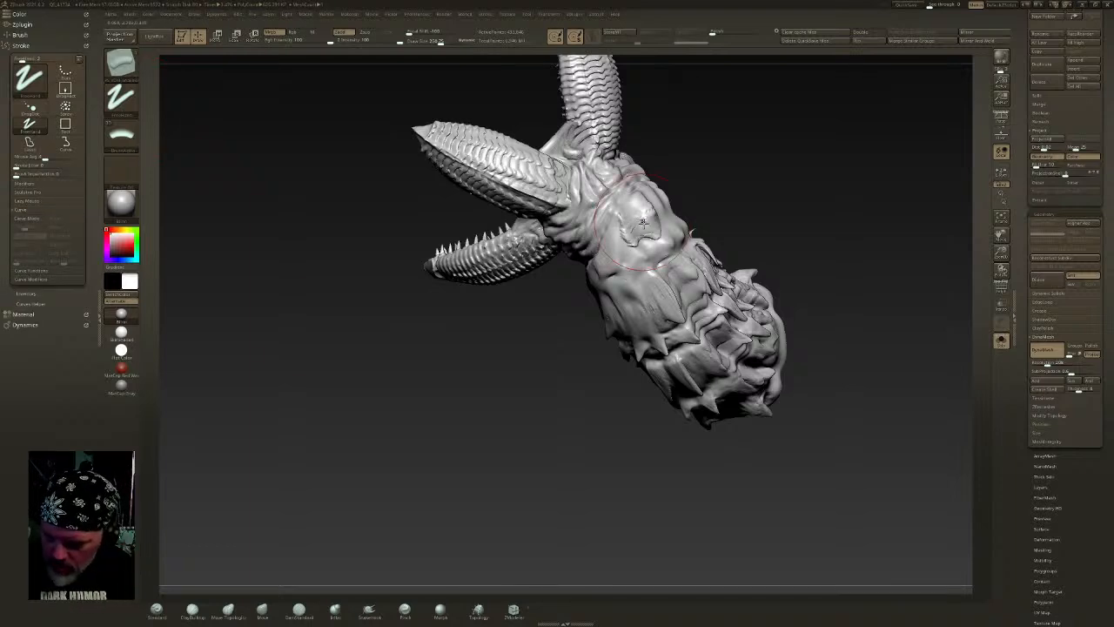
click(132, 102)
click(203, 108)
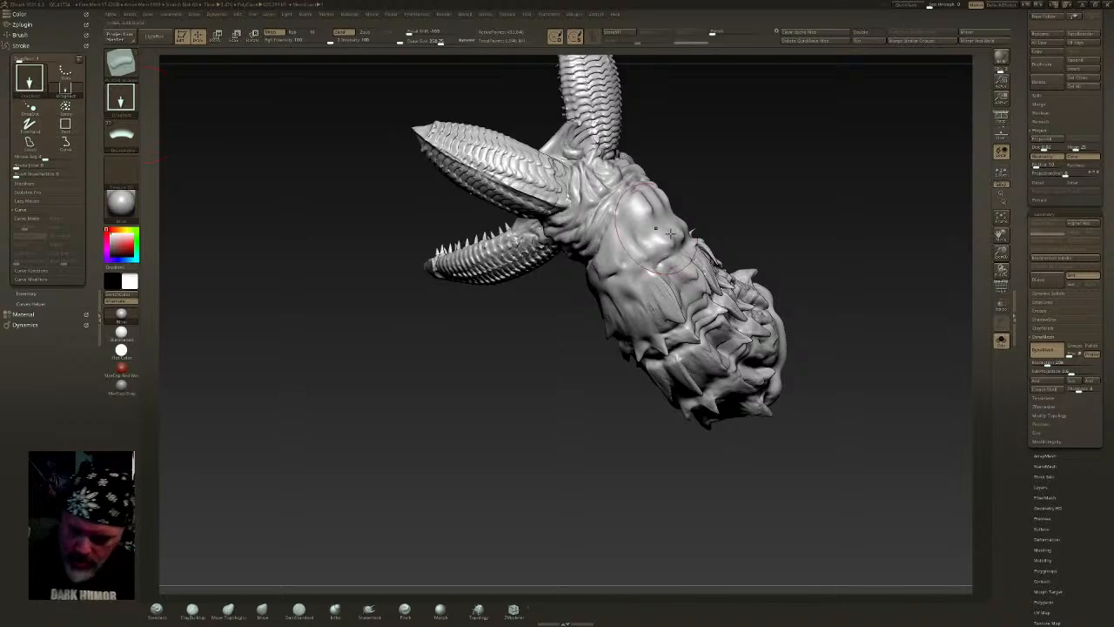
- Try stamping overlapping belly scales onto the smooth collar panel at the current mesh resolution
drag(638, 215, 609, 168)
drag(645, 214, 611, 164)
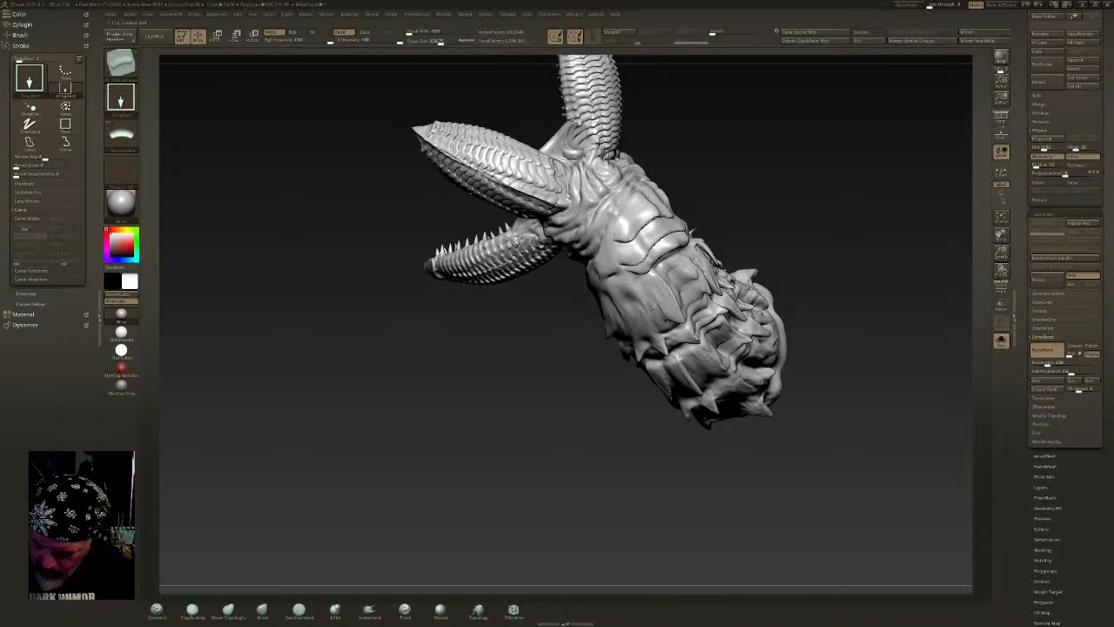
mouse_move(682, 169)
shift+mouse_down()
mouse_move(679, 149)
mouse_move(697, 179)
shift+mouse_up()
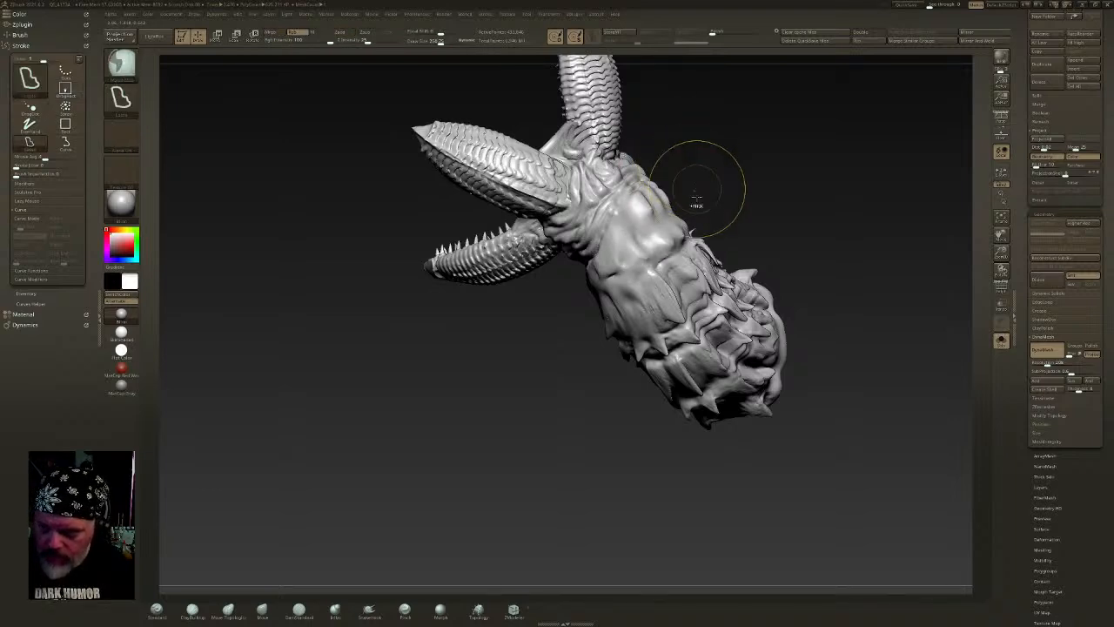
- Reframe the whole creature with the Standard brush active and subdivide its mesh once
click(158, 609)
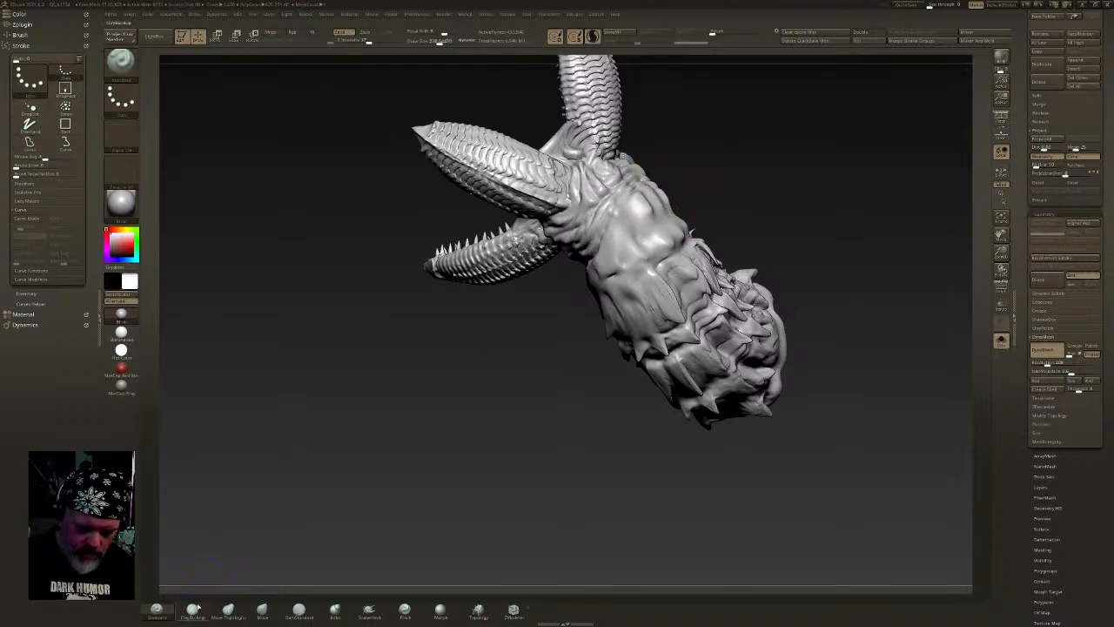
drag(293, 477, 668, 305)
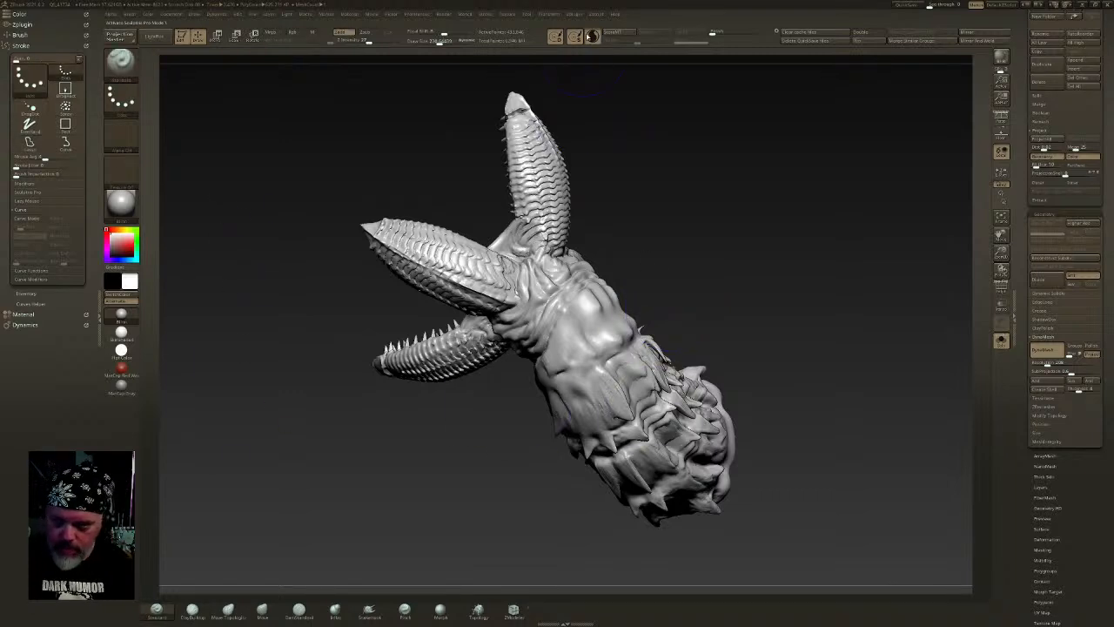
key(ctrl+d)
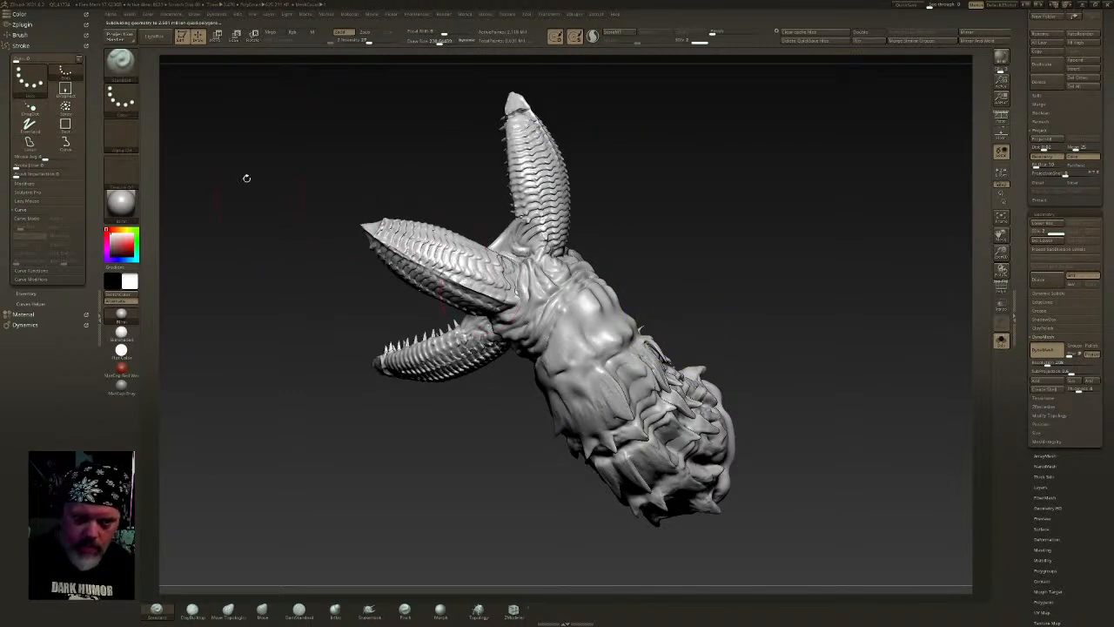
- Stamp overlapping scale ridges onto the smooth neck panel with the snake-belly brush and undo the last smoothing stroke
click(121, 59)
click(275, 93)
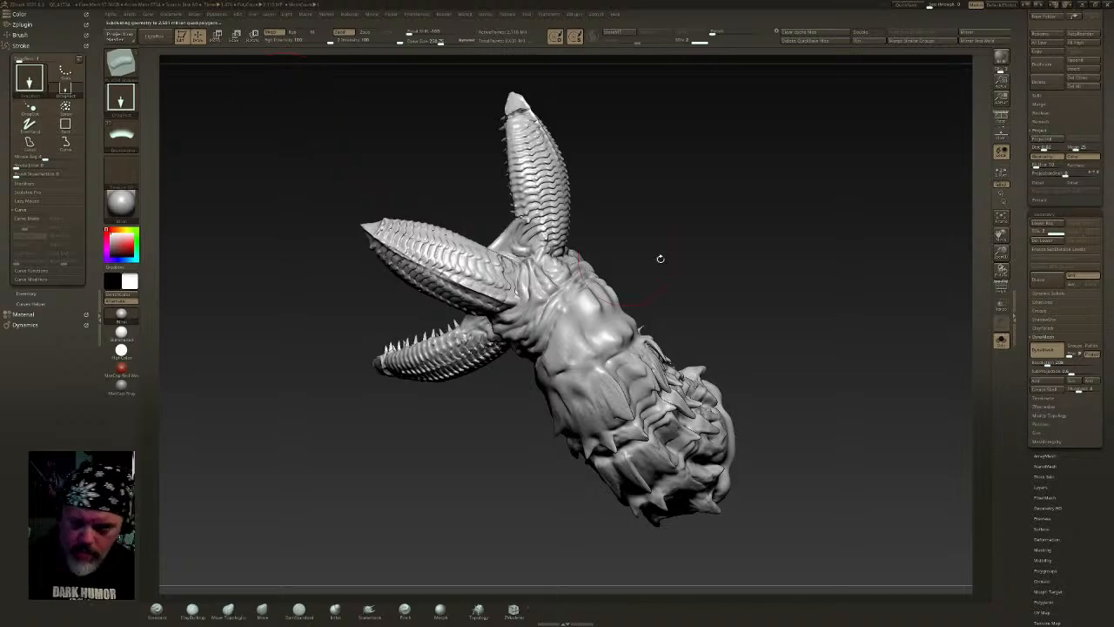
key(f)
right_drag(605, 383, 553, 409)
drag(548, 366, 549, 330)
mouse_move(563, 375)
shift+mouse_down()
mouse_move(559, 420)
mouse_move(545, 369)
mouse_move(555, 407)
shift+mouse_up()
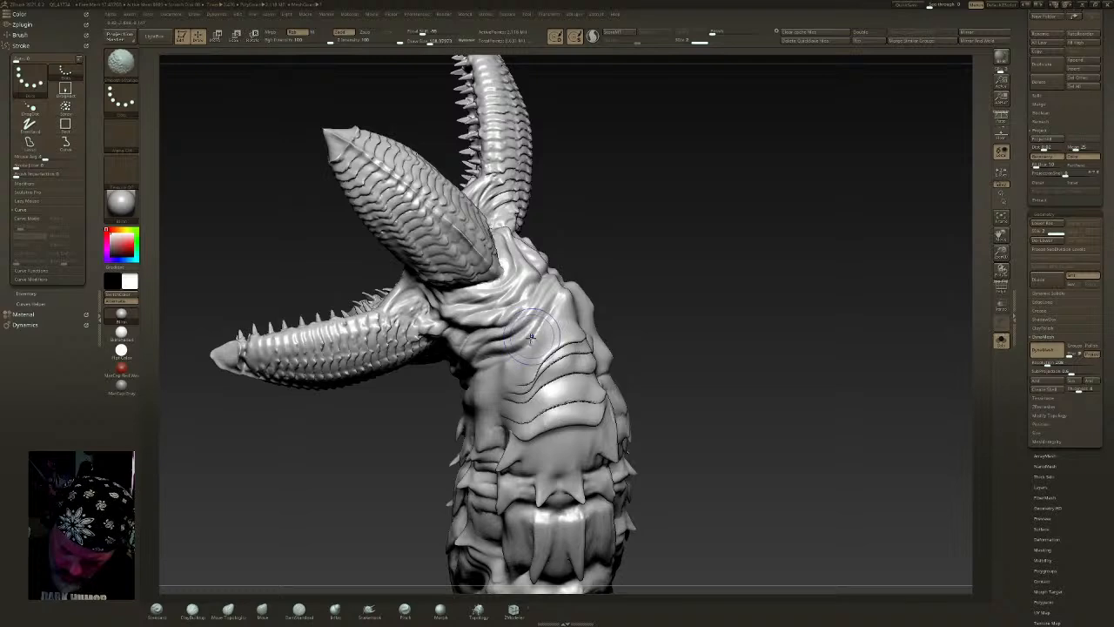
key(ctrl+z)
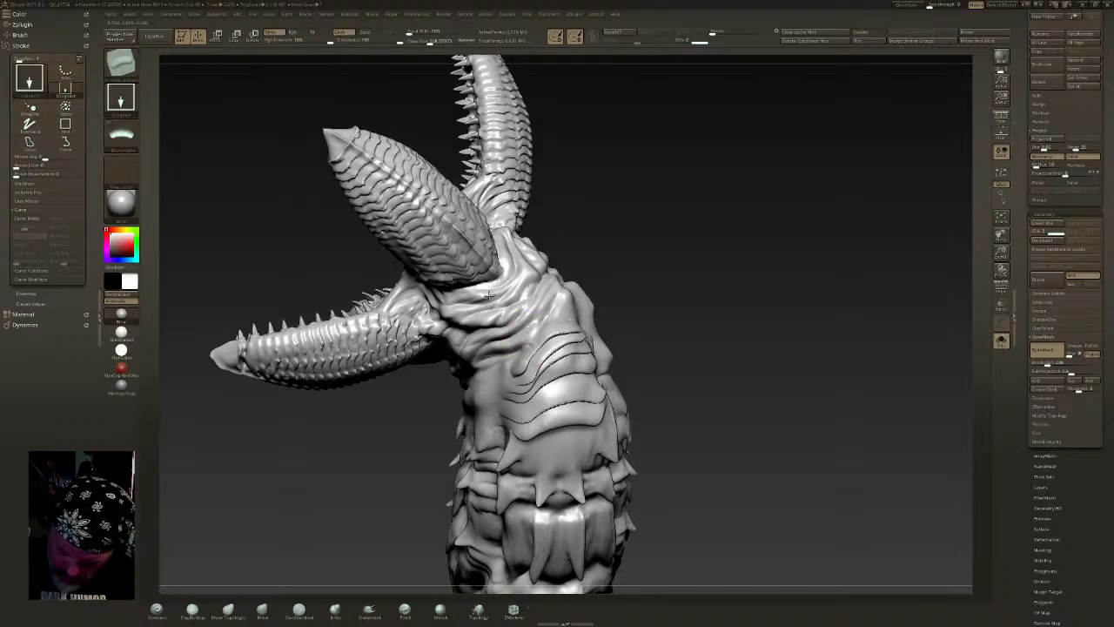
- Soften the skin beside the stamped scales and stamp another scale patch lower on the same neck panel
right_drag(503, 304, 436, 312)
shift+drag(570, 340, 586, 353)
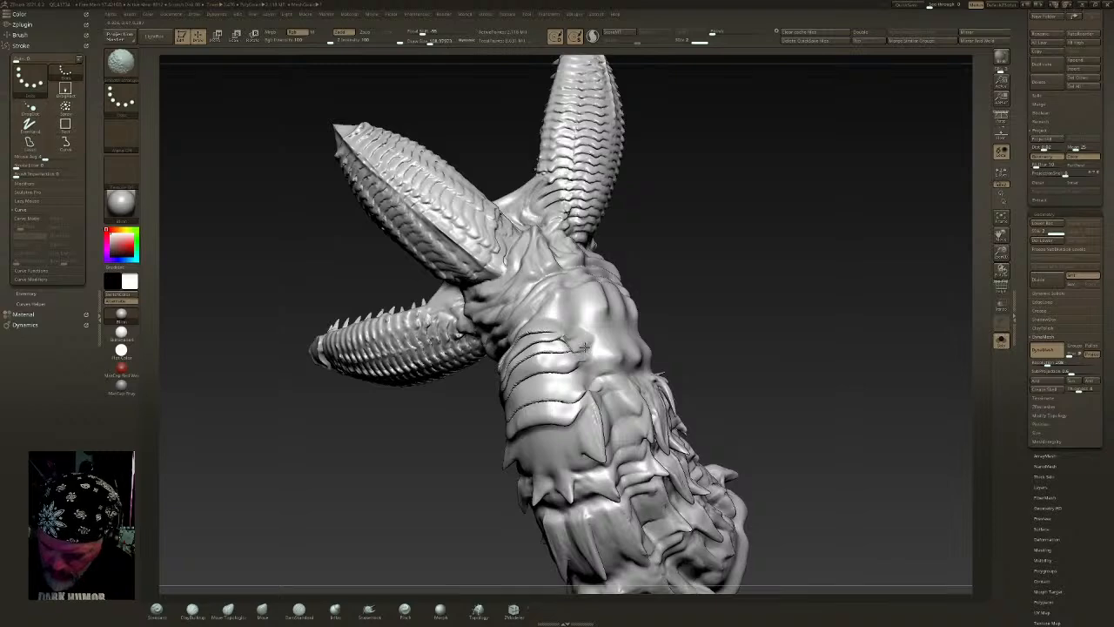
right_drag(592, 357, 619, 322)
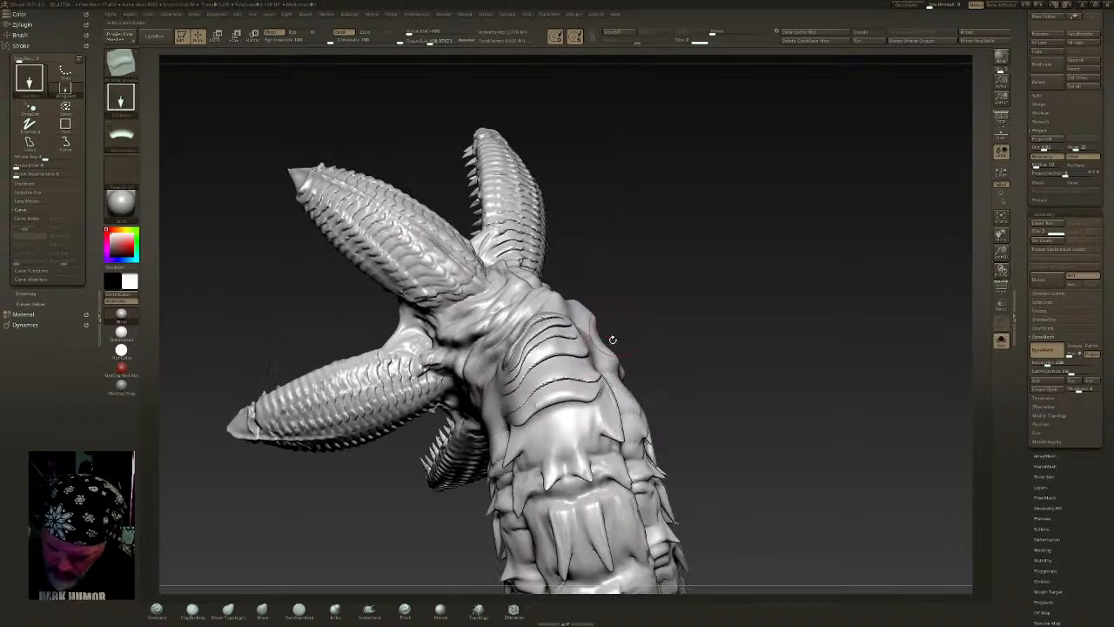
drag(562, 422, 547, 358)
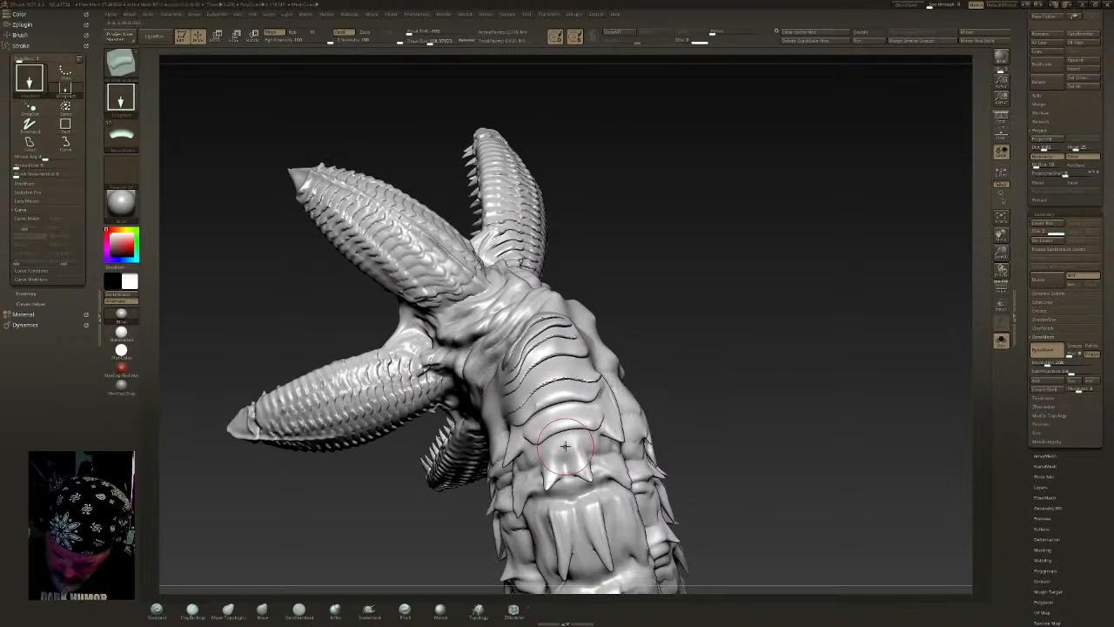
mouse_move(615, 419)
right_down()
mouse_move(662, 324)
mouse_move(670, 327)
mouse_move(635, 367)
mouse_move(741, 333)
mouse_move(707, 307)
mouse_move(739, 343)
mouse_move(691, 331)
mouse_move(709, 231)
mouse_move(670, 324)
mouse_move(659, 309)
right_up()
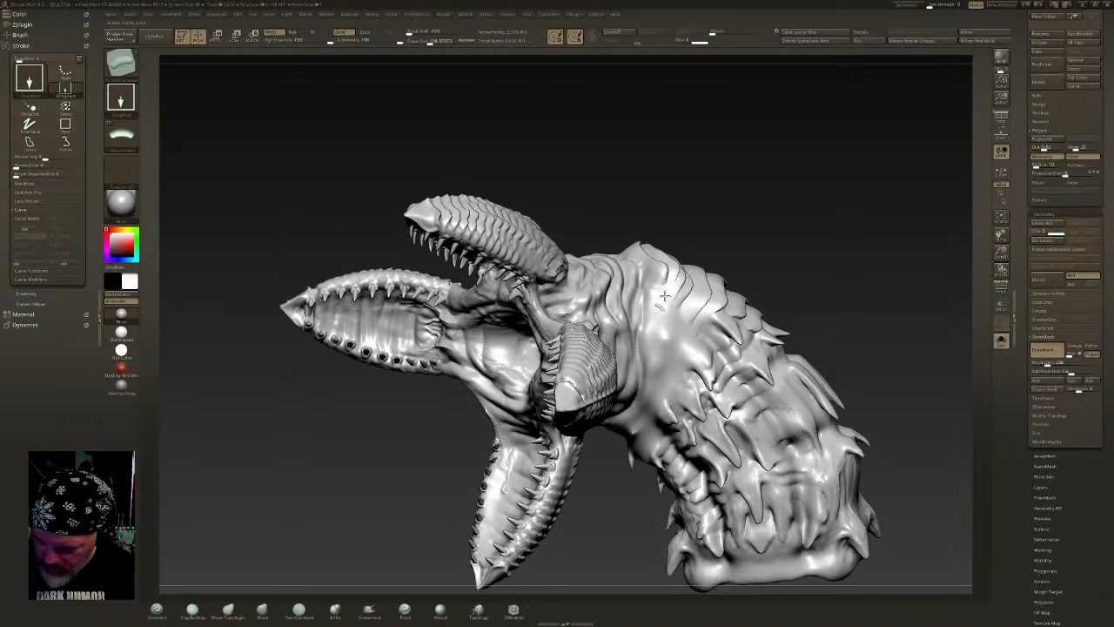
- Flatten the lumps on the smooth neck panel behind the jaw petals with the hPolish brush and soften its edges
mouse_move(688, 335)
right_down()
mouse_move(858, 343)
mouse_move(692, 329)
right_up()
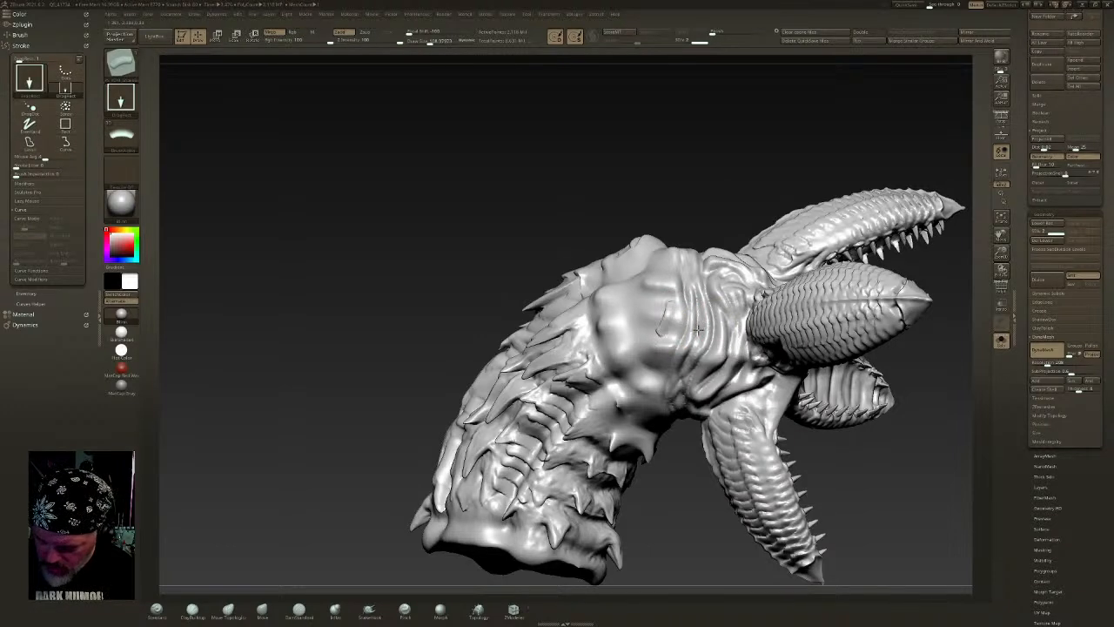
right_drag(722, 324, 630, 383)
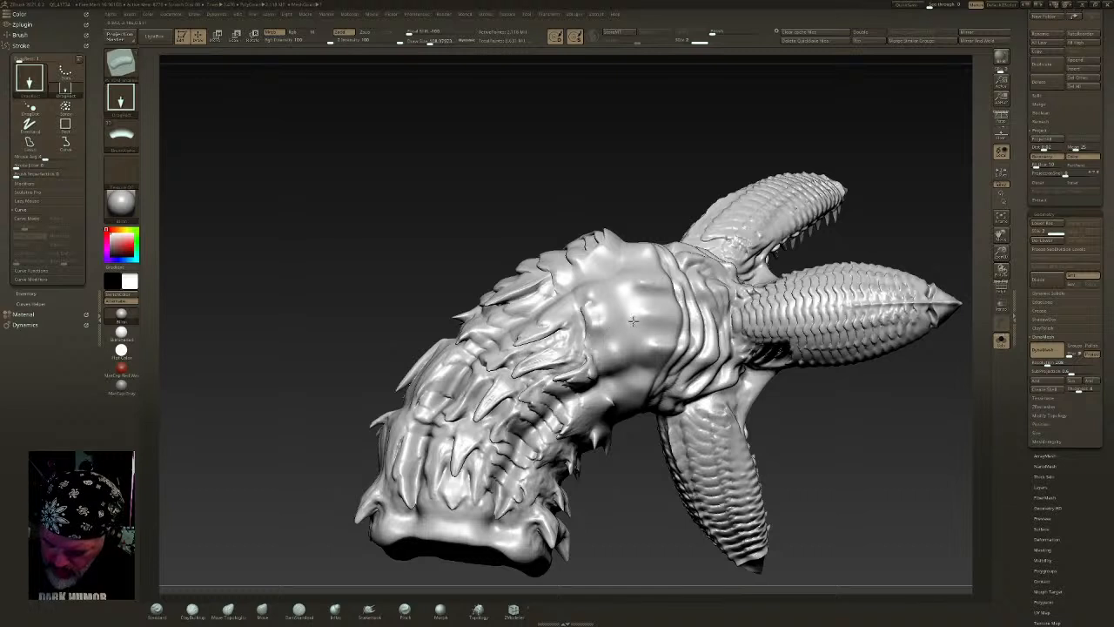
key(shift)
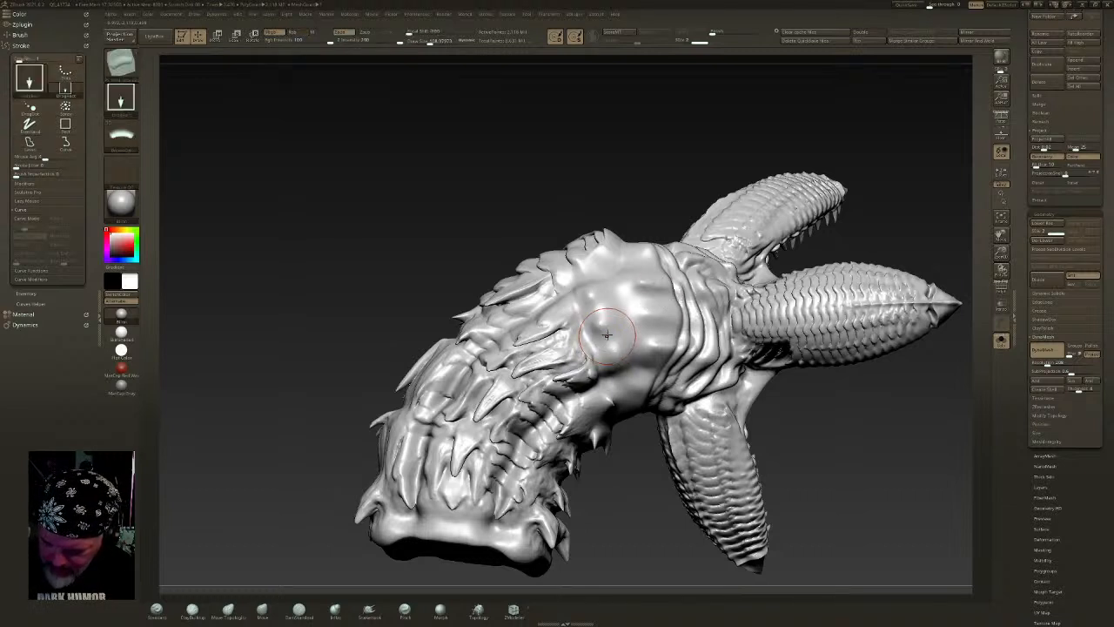
click(371, 613)
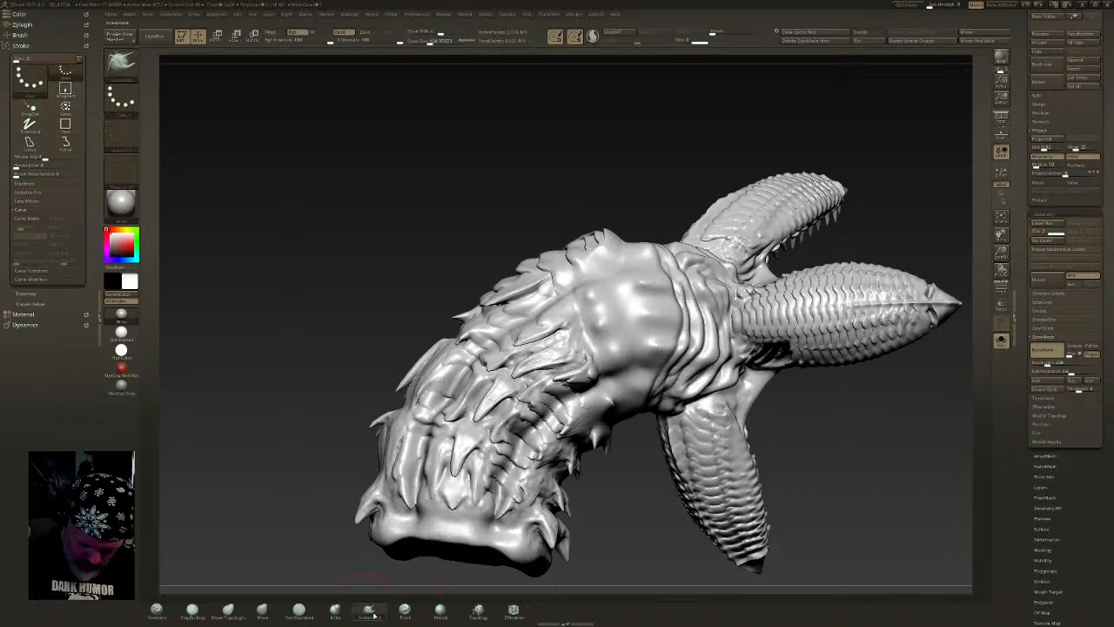
key(b)
key(h)
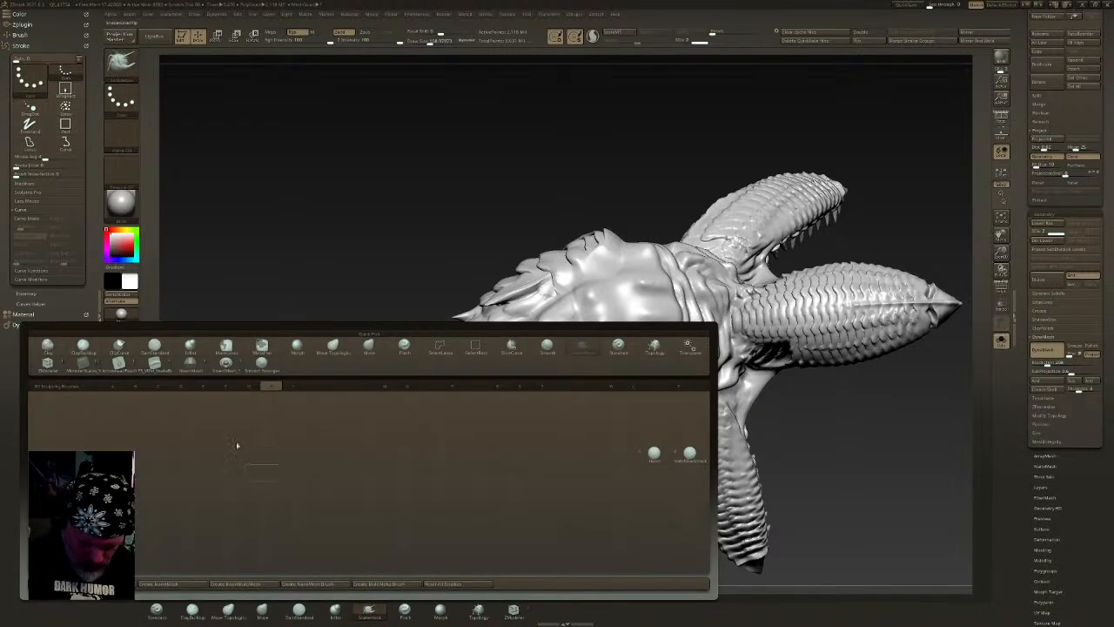
key(p)
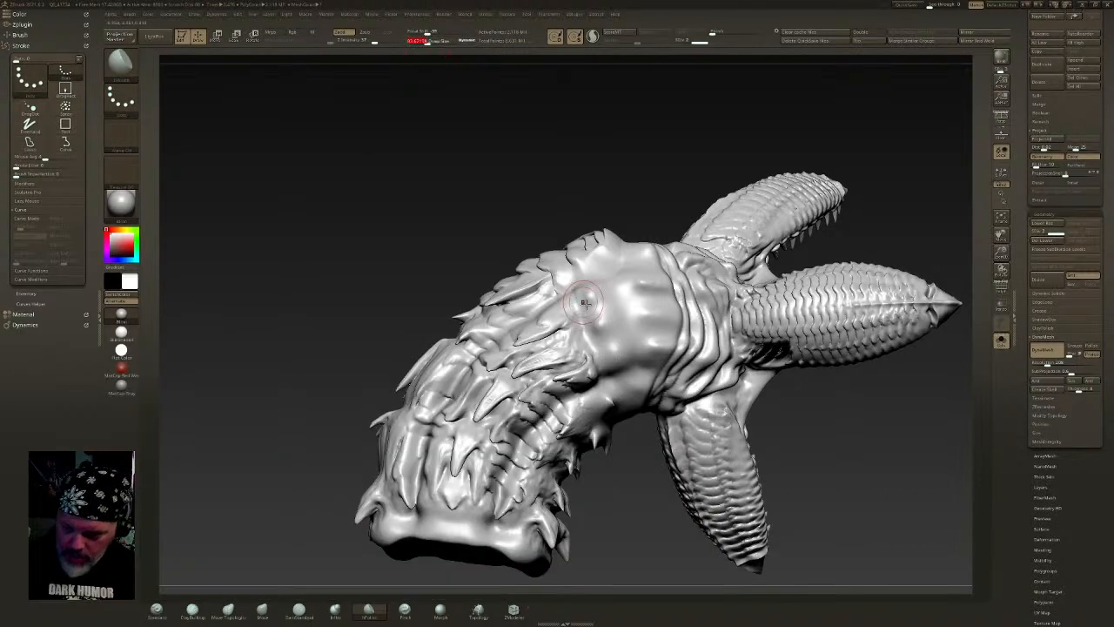
mouse_move(598, 316)
mouse_down()
mouse_move(602, 330)
mouse_move(653, 323)
mouse_move(641, 298)
mouse_move(588, 285)
mouse_move(617, 377)
mouse_up()
right_drag(617, 377, 615, 350)
mouse_move(618, 396)
shift+mouse_down()
mouse_move(616, 409)
mouse_move(624, 402)
shift+mouse_up()
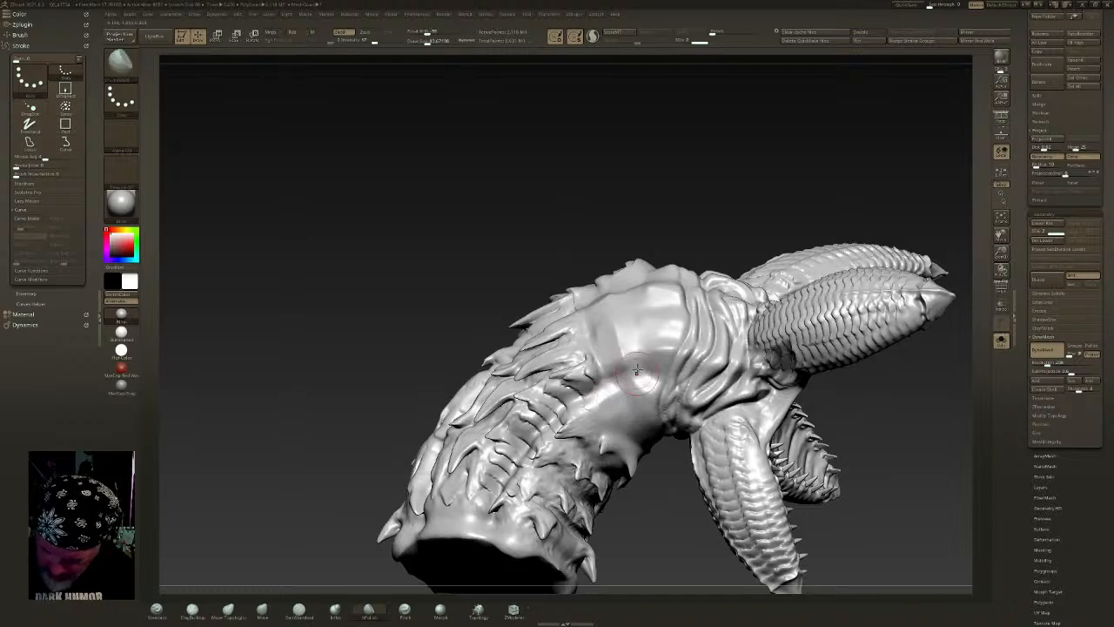
right_drag(637, 376, 641, 392)
right_drag(614, 313, 627, 281)
drag(627, 280, 629, 290)
- Stamp overlapping scale ridges across the flattened neck panel with the snake-belly brush, undoing one misplaced stamp
key(b)
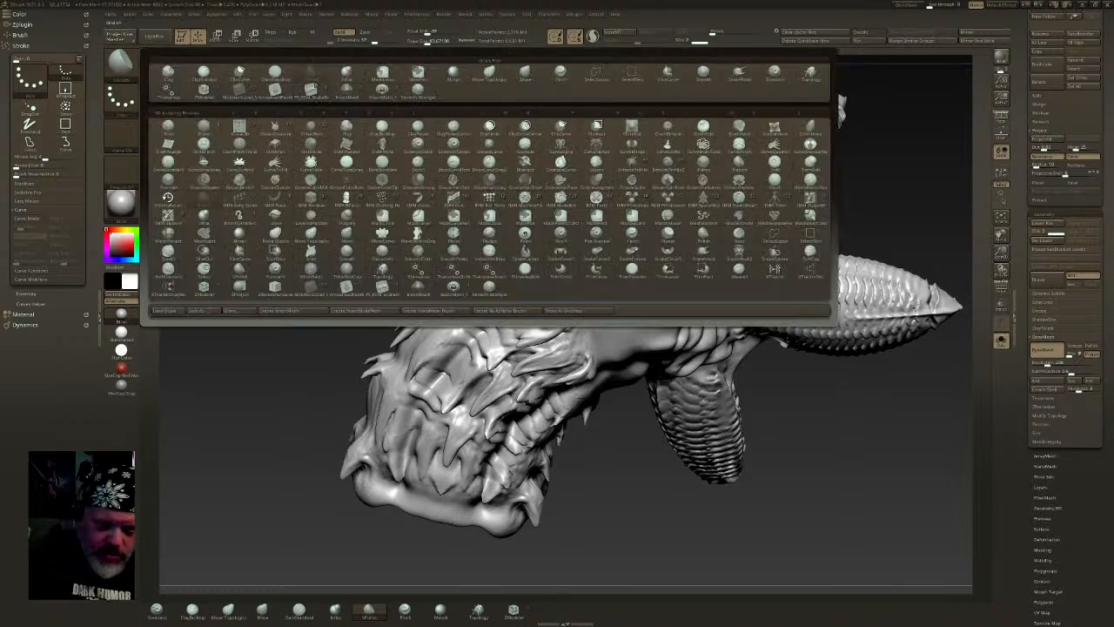
click(311, 91)
right_drag(540, 343, 607, 329)
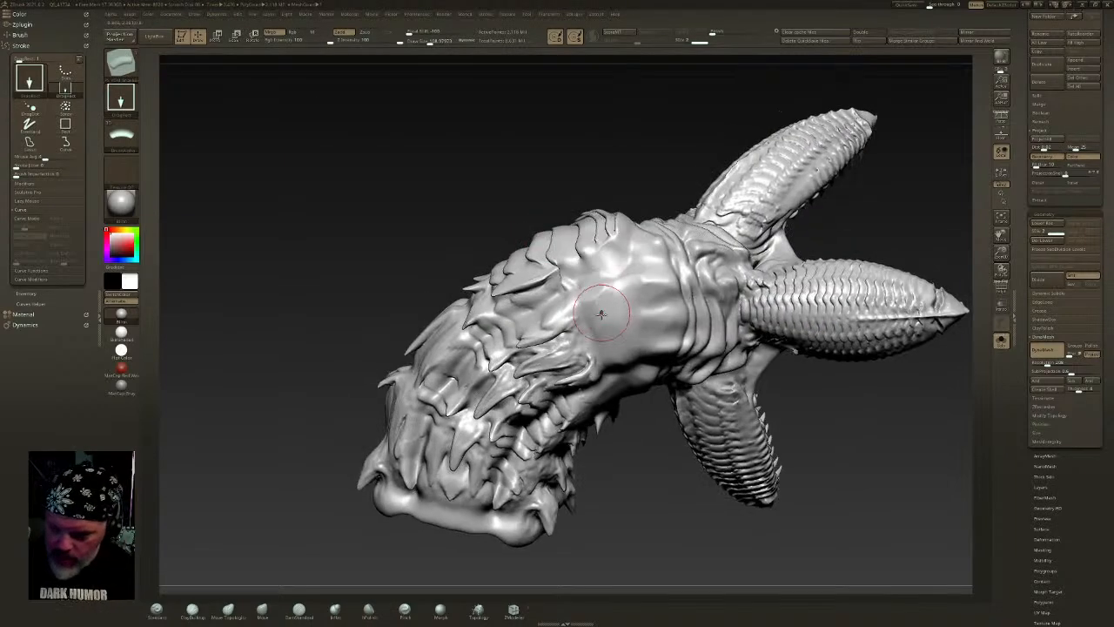
drag(622, 318, 748, 297)
drag(649, 165, 642, 256)
drag(576, 292, 619, 289)
key(ctrl+z)
drag(651, 444, 655, 303)
right_drag(656, 303, 662, 285)
right_drag(667, 359, 653, 334)
mouse_move(651, 384)
right_down()
mouse_move(642, 355)
mouse_move(614, 358)
mouse_move(422, 512)
right_up()
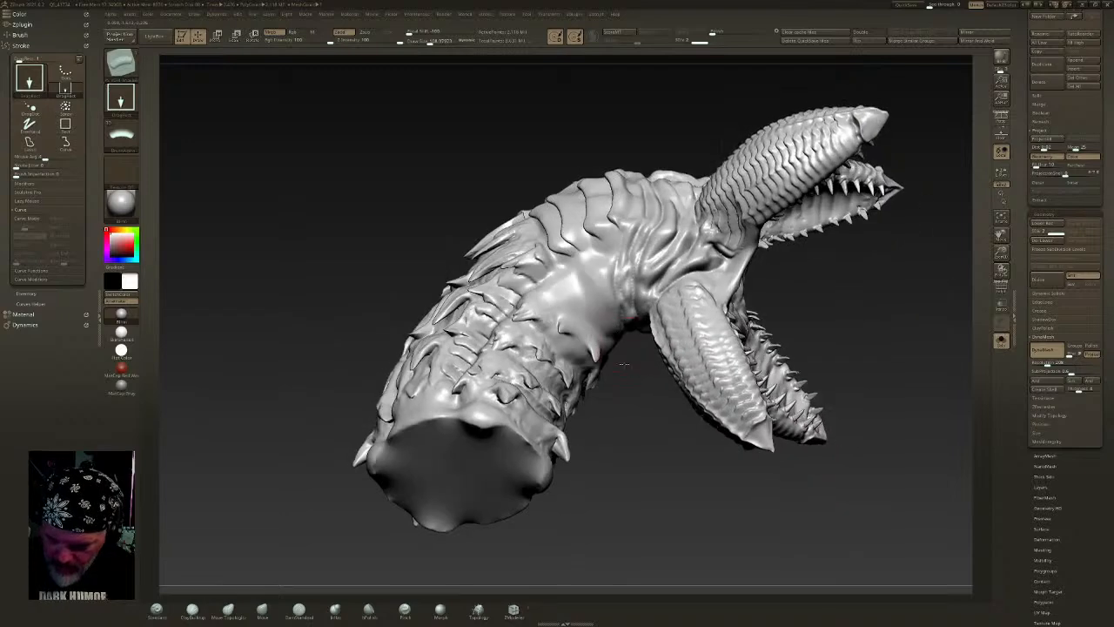
- Polish the smooth panel on the underside of the neck flat with the hPolish brush
click(368, 612)
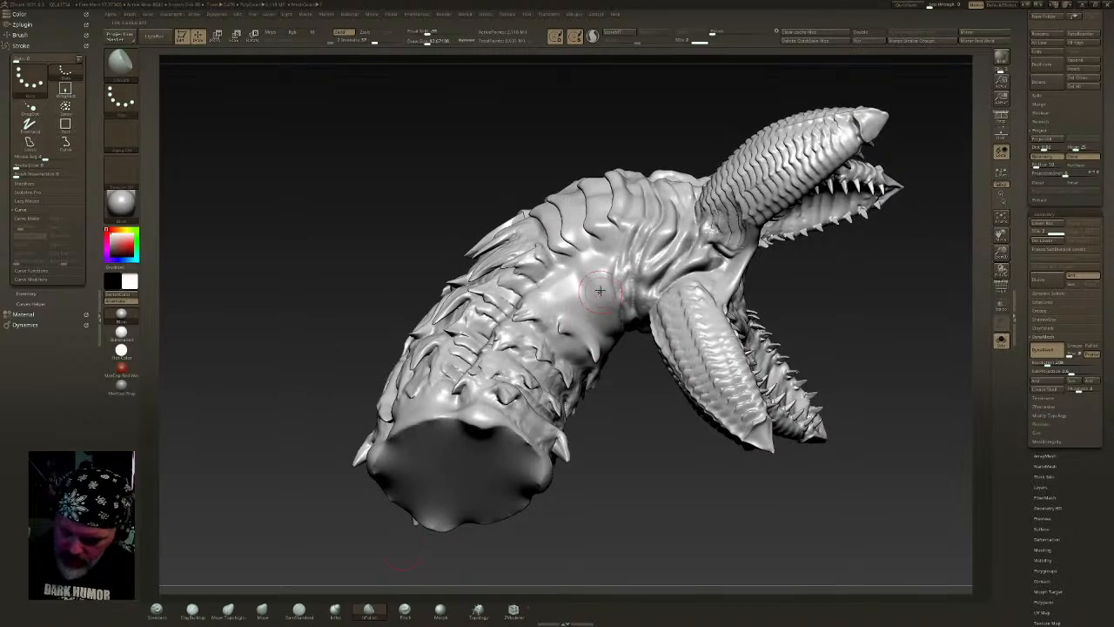
mouse_move(608, 256)
mouse_down()
mouse_move(601, 287)
mouse_move(576, 281)
mouse_move(599, 259)
mouse_move(581, 280)
mouse_move(594, 274)
mouse_up()
right_drag(610, 294, 598, 262)
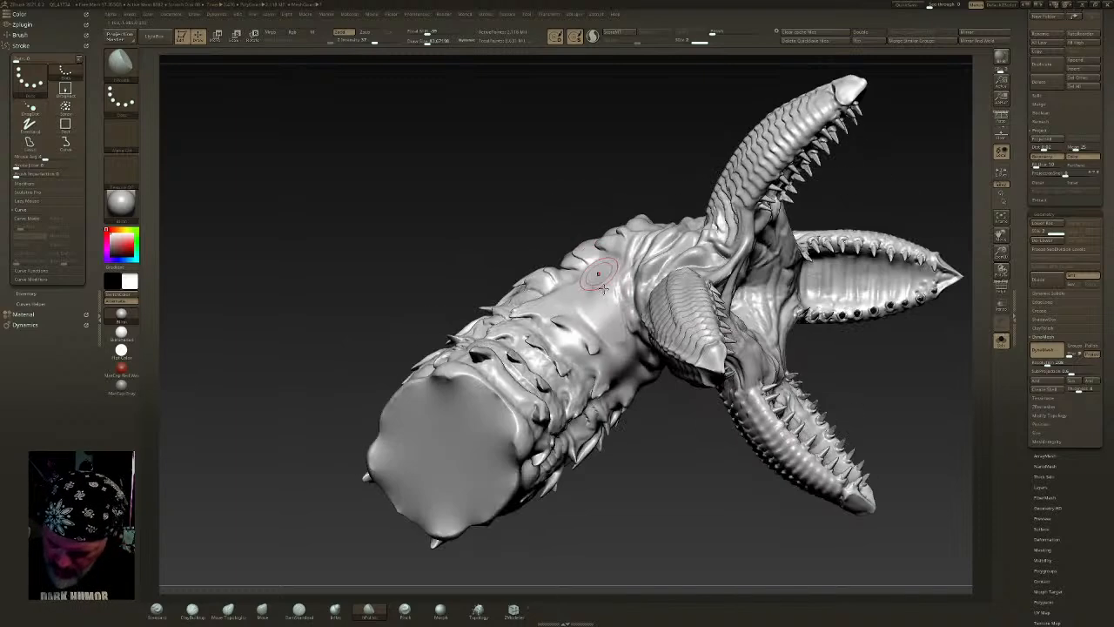
right_drag(632, 342, 637, 355)
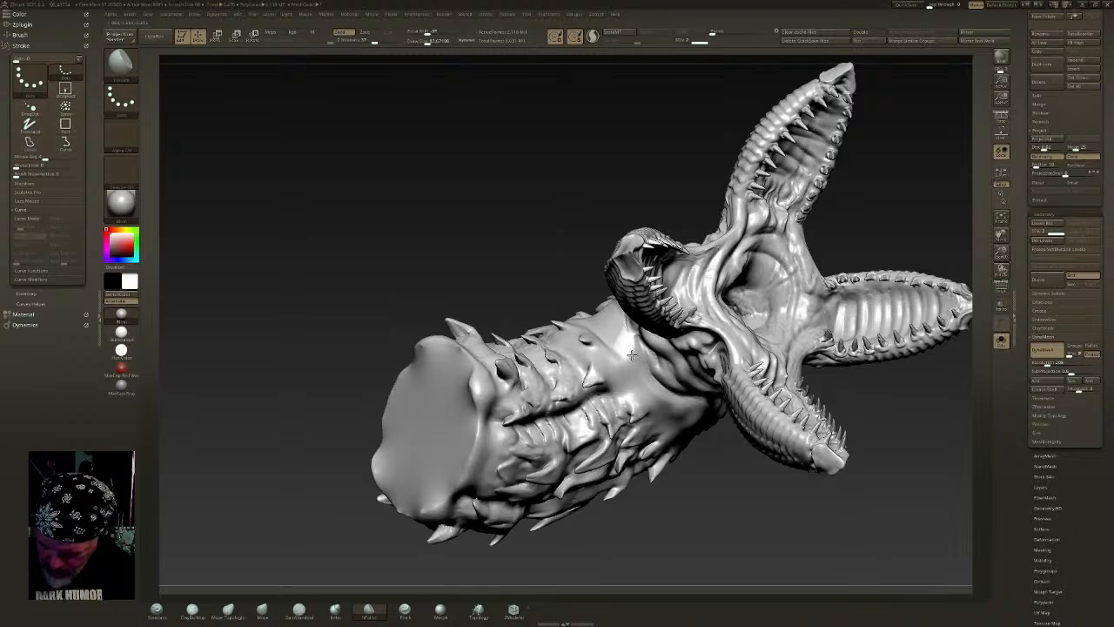
right_drag(652, 393, 675, 409)
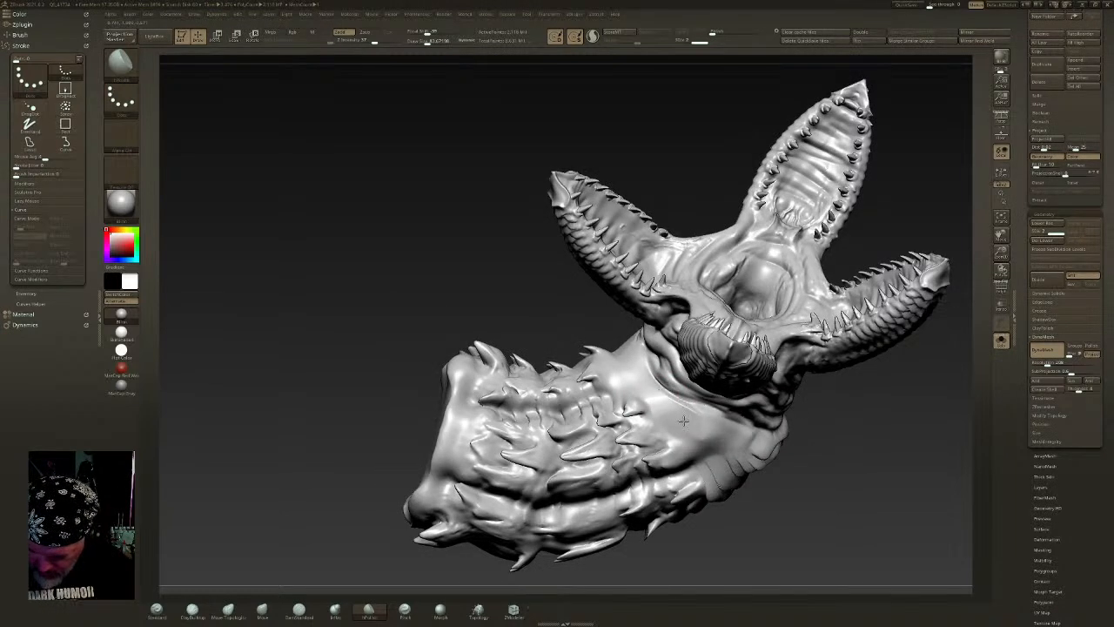
mouse_move(737, 431)
right_down()
mouse_move(711, 478)
mouse_move(639, 334)
right_up()
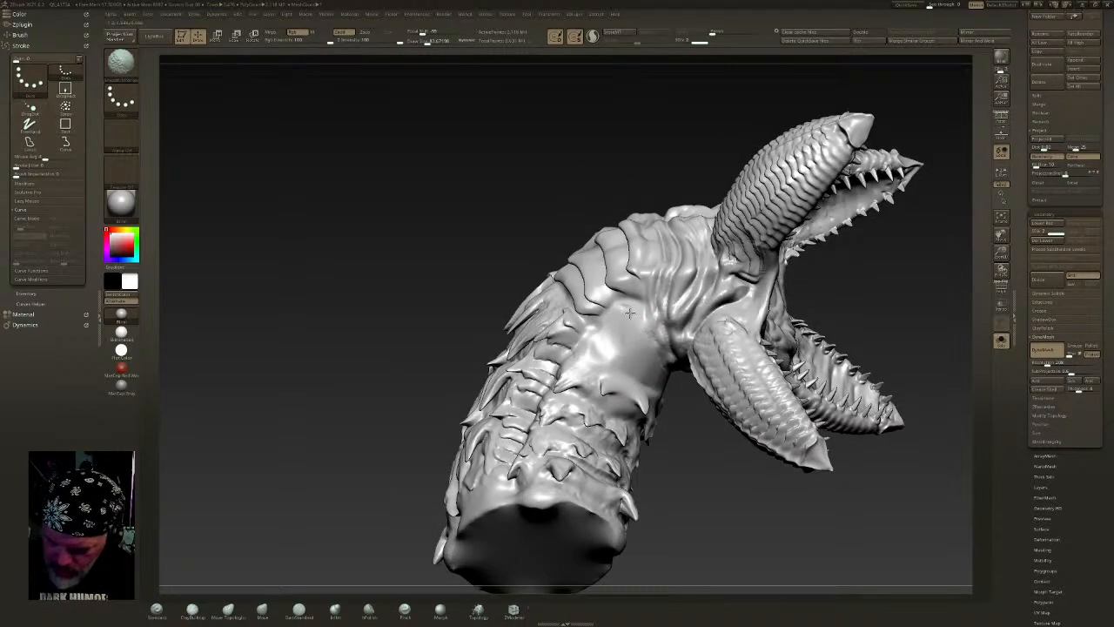
- Stamp snake-belly scales onto the polished underside panel, undoing the badly placed ones
click(121, 61)
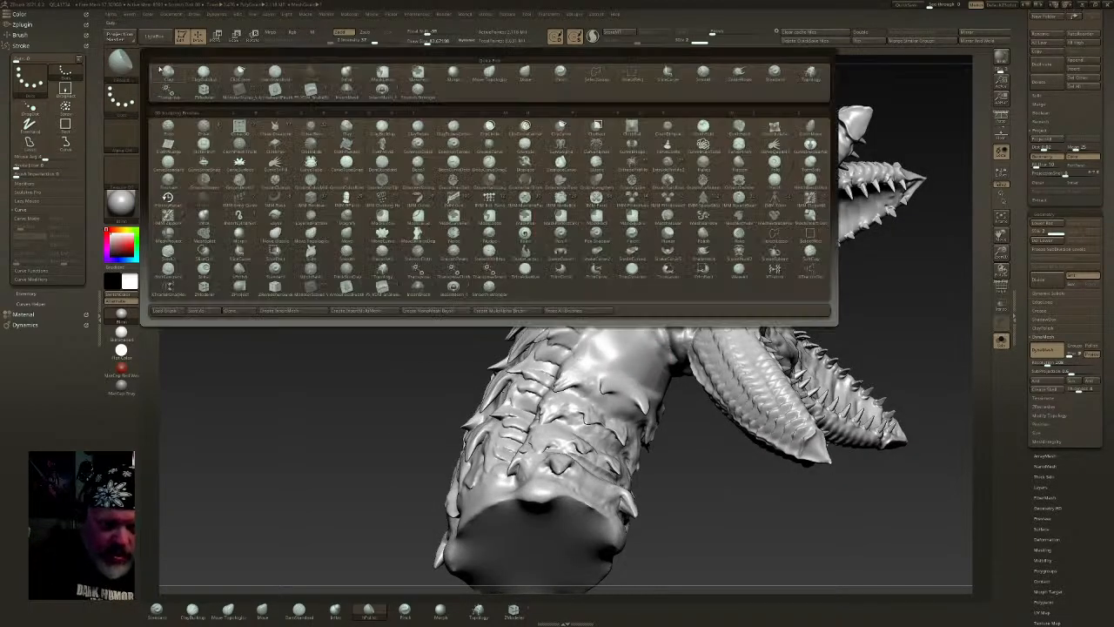
click(312, 90)
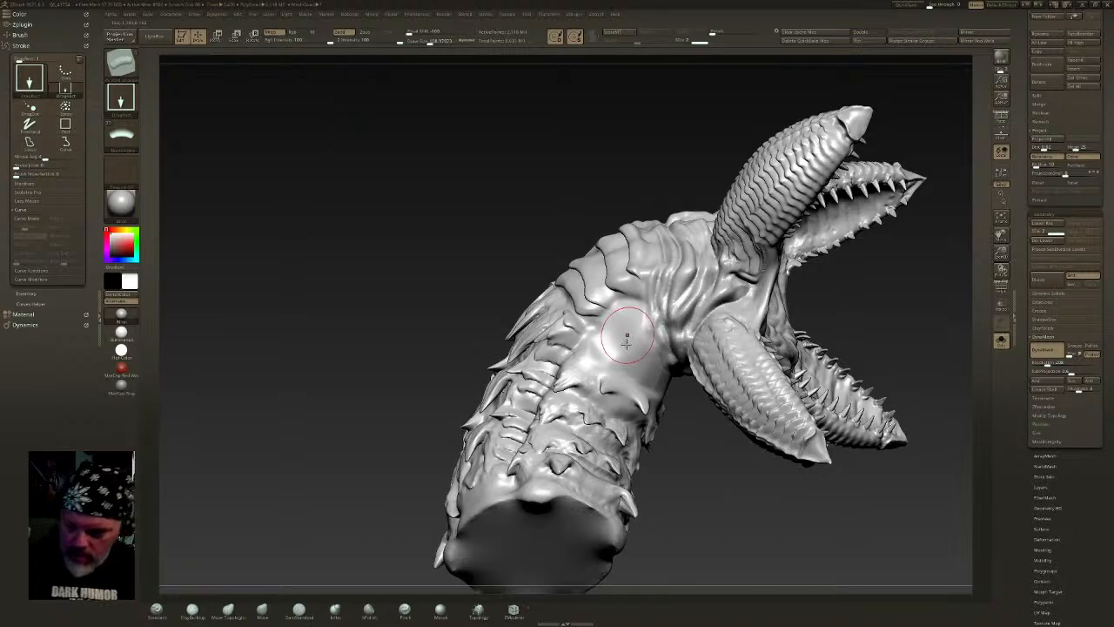
right_drag(627, 337, 614, 328)
key(ctrl+z)
mouse_move(615, 345)
mouse_down()
mouse_move(659, 304)
mouse_move(653, 316)
mouse_move(677, 294)
mouse_move(663, 312)
mouse_move(691, 298)
mouse_up()
key(ctrl+z)
drag(715, 461, 654, 382)
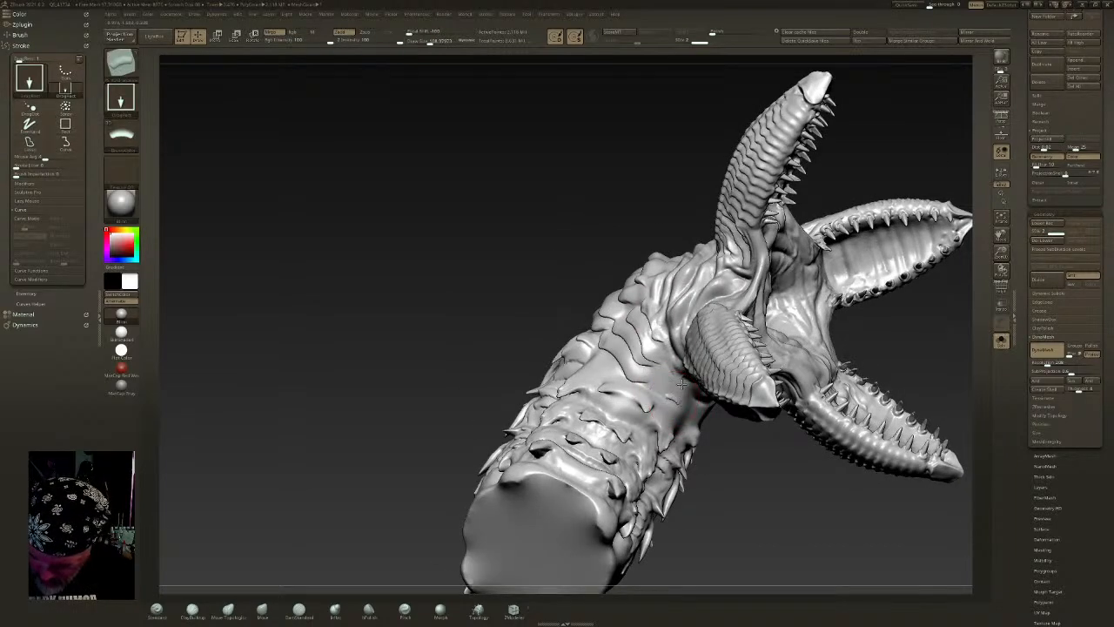
- Continue the overlapping scale rows around the neck beneath the lower jaw petal to cover the remaining smooth skin
right_drag(676, 401, 681, 383)
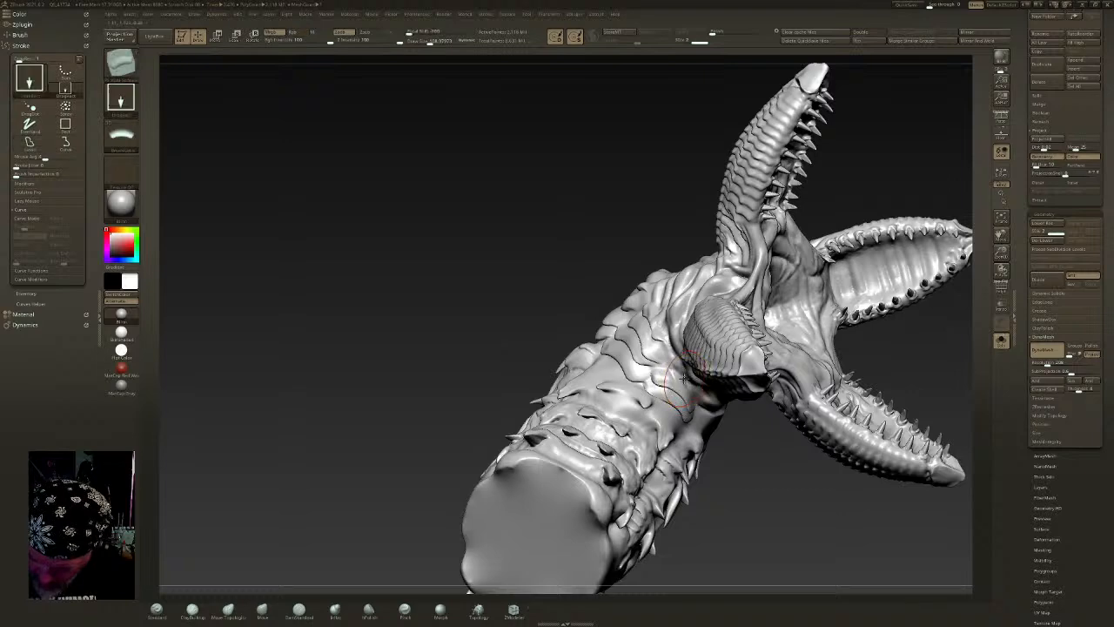
mouse_move(687, 357)
right_down()
mouse_move(675, 407)
mouse_move(671, 362)
right_up()
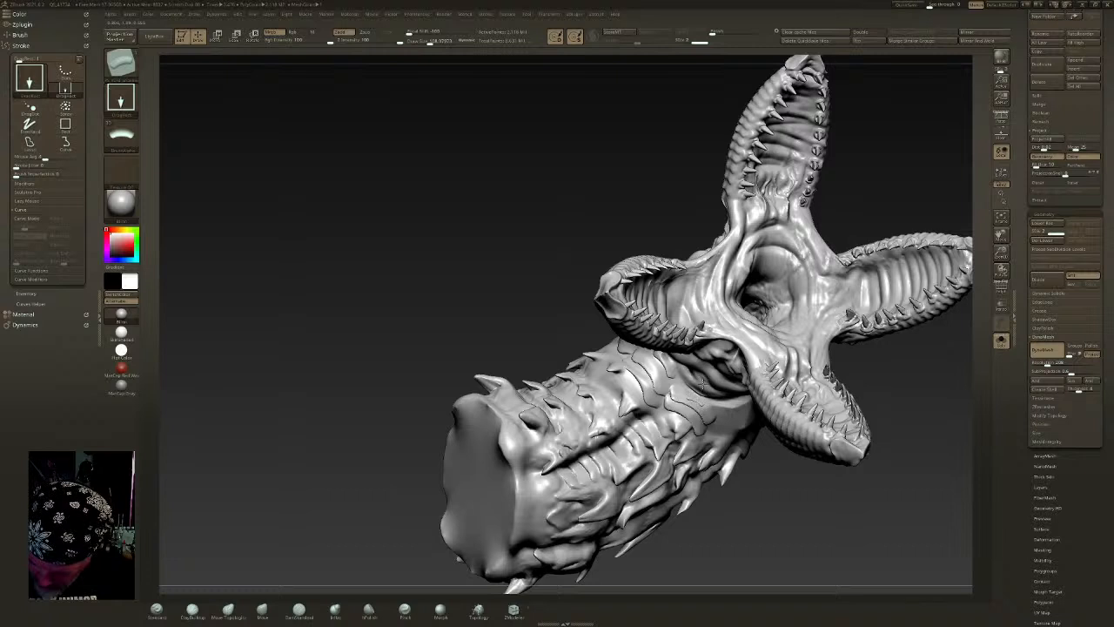
right_drag(756, 446, 733, 425)
drag(732, 435, 740, 449)
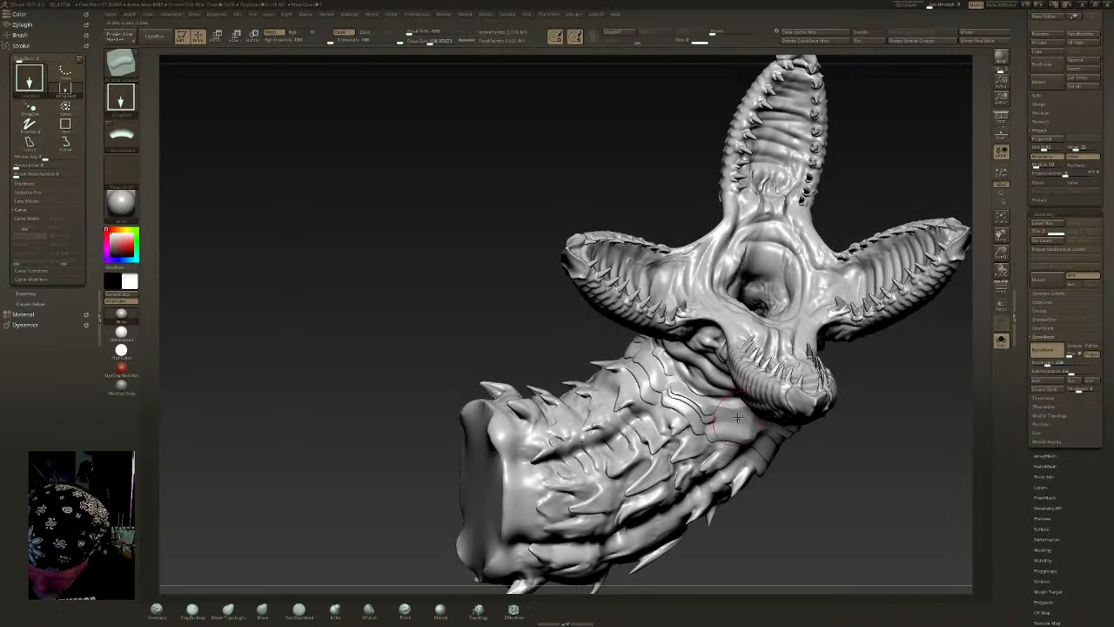
drag(734, 394, 734, 375)
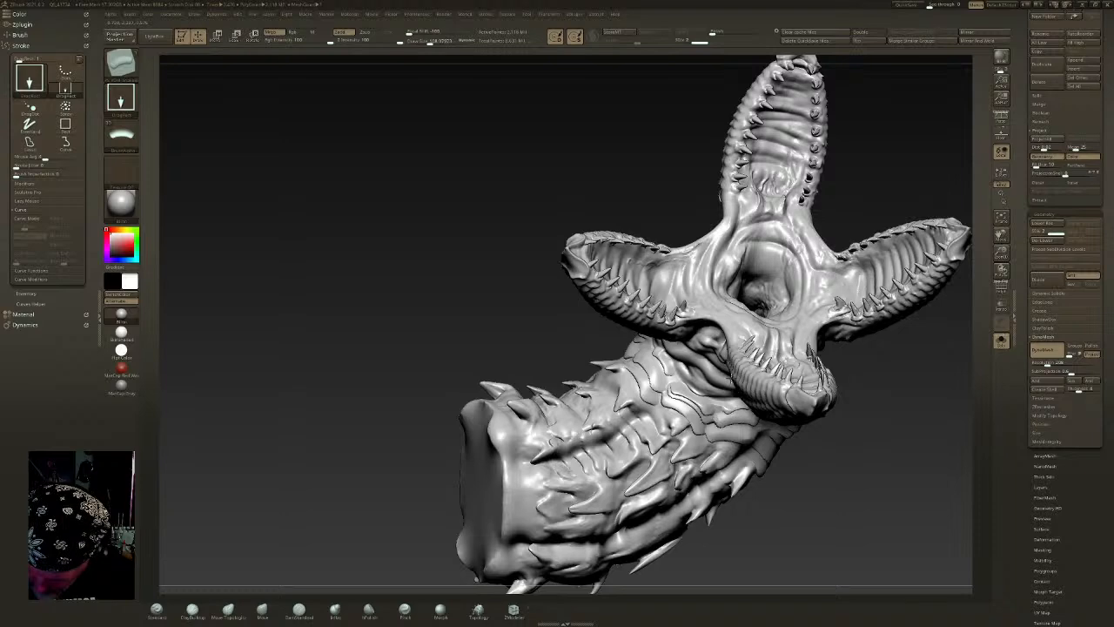
right_drag(730, 369, 719, 405)
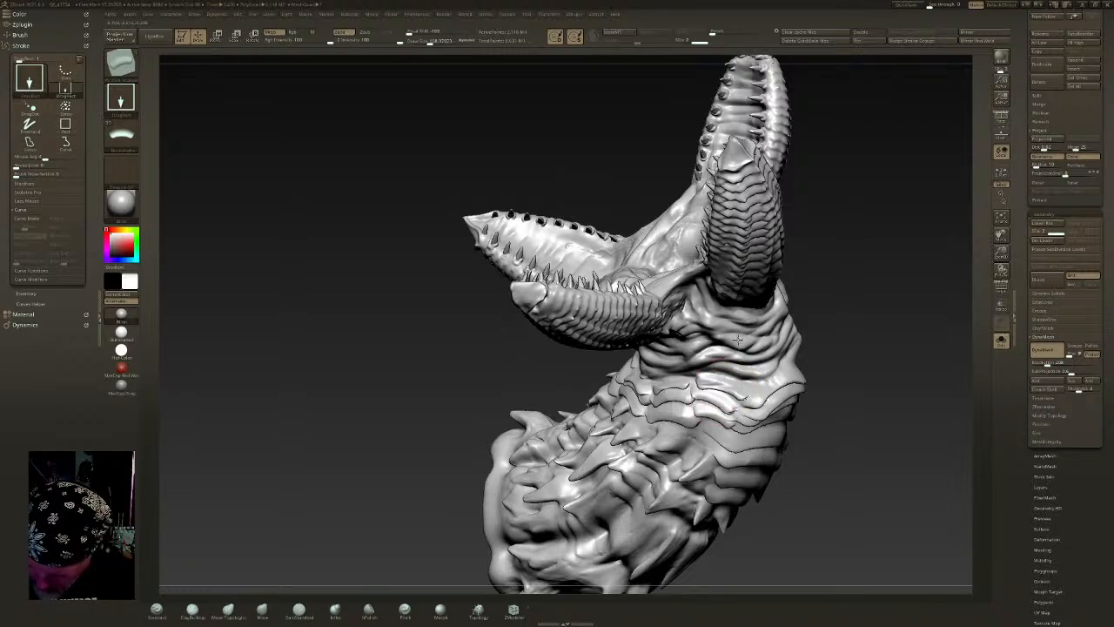
- Stamp another scale ridge at the wrinkled collar behind the jaws and undo the last stroke
drag(738, 340, 710, 355)
shift+drag(742, 397, 747, 394)
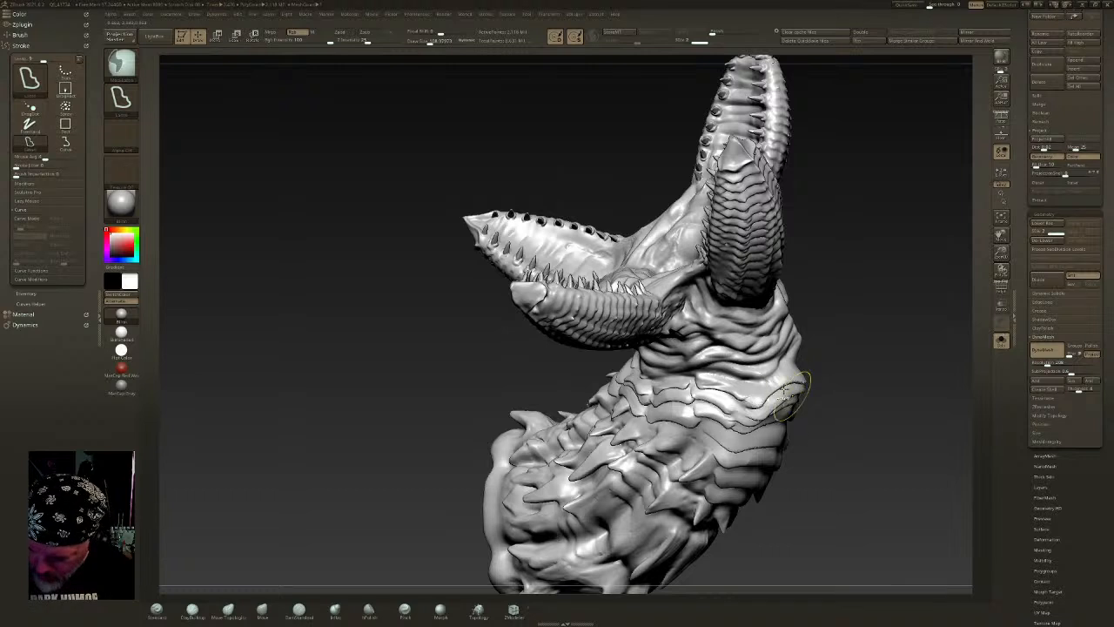
key(ctrl+z)
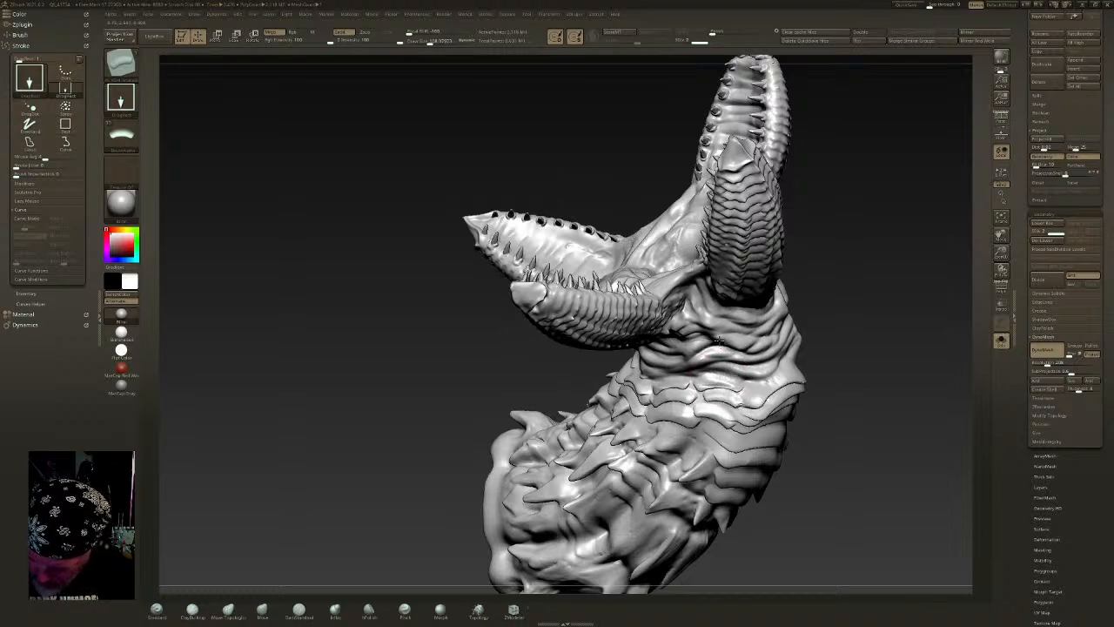
right_drag(781, 342, 695, 297)
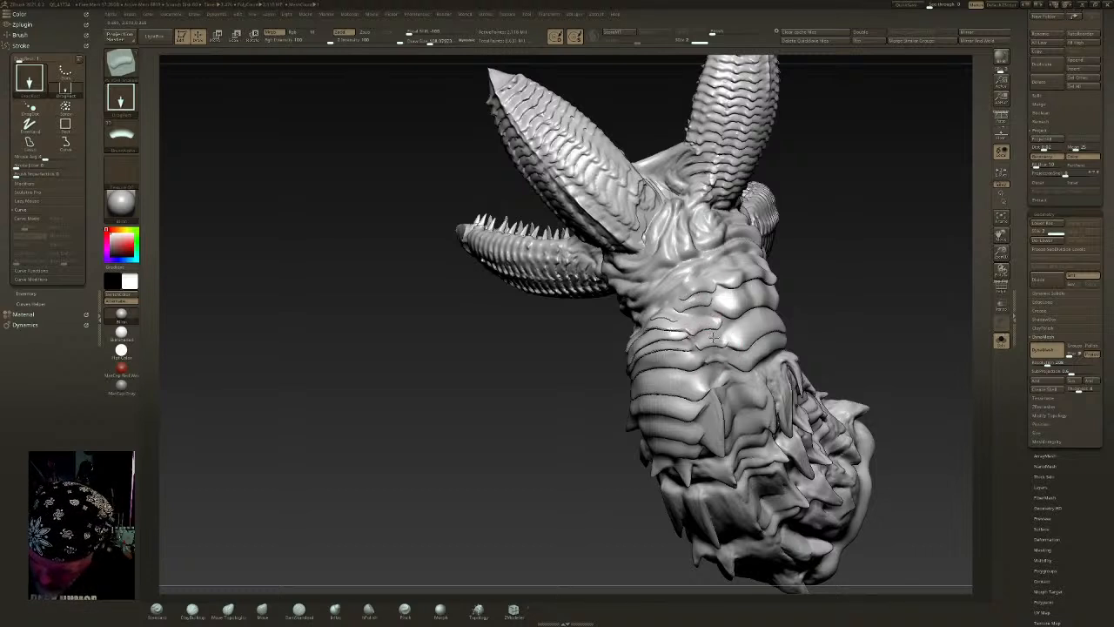
key(ctrl+shift)
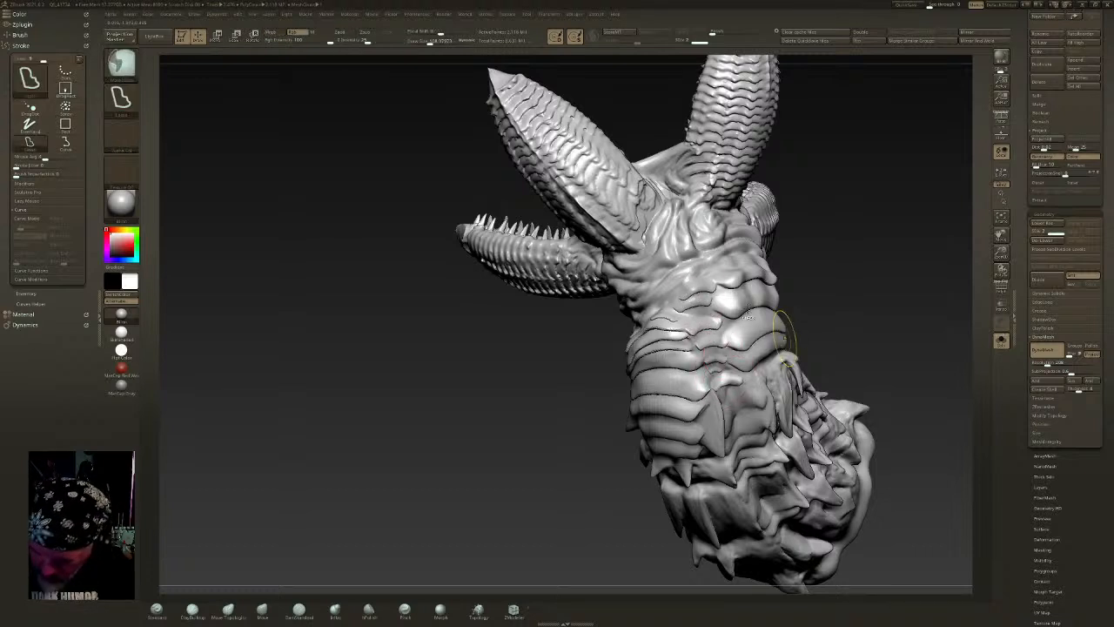
- Switch to the arrowhead scale brush, try a pointed scale below the belly scales, and undo the attempt
key(b)
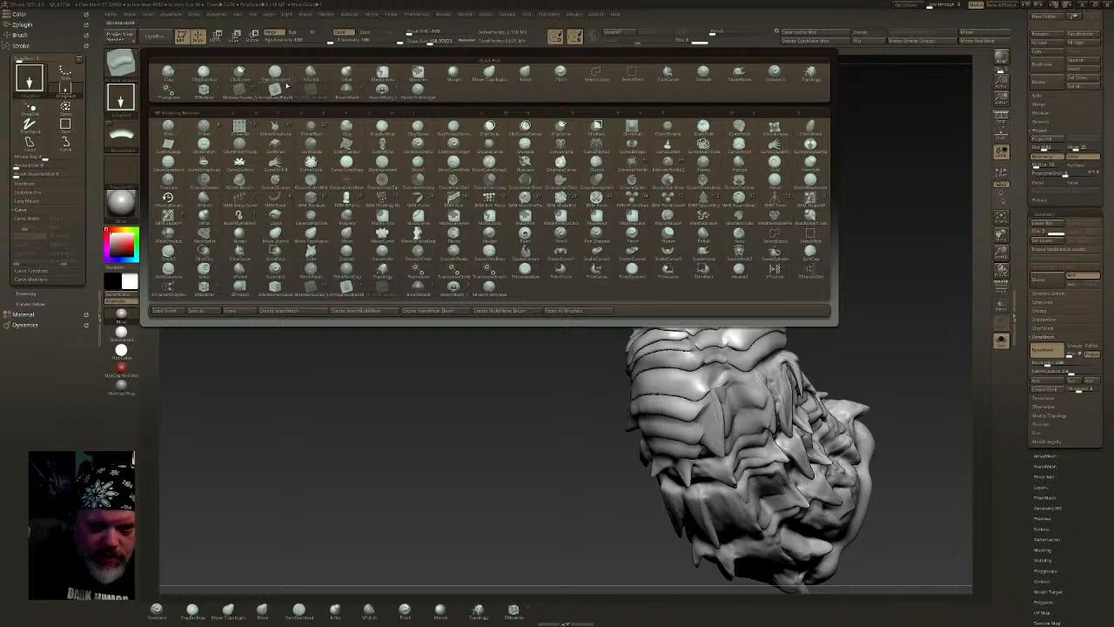
click(277, 88)
mouse_move(725, 383)
mouse_down()
mouse_move(712, 347)
mouse_move(743, 412)
mouse_up()
key(ctrl+z)
key(ctrl+z)
right_drag(743, 411, 733, 371)
- Try a run of strokes down the side of the neck with an adjusted draw size, and undo them
click(422, 42)
mouse_move(724, 336)
shift+mouse_down()
mouse_move(722, 392)
mouse_move(782, 488)
mouse_move(774, 496)
mouse_move(769, 478)
mouse_move(775, 492)
mouse_move(783, 481)
mouse_move(757, 475)
mouse_move(782, 509)
shift+mouse_up()
key(ctrl+z)
key(ctrl+z)
key(ctrl+z)
key(ctrl+z)
- Stamp pointed scales up the neck between the large spikes and the belly scales, and smooth the skin beside them
mouse_move(770, 484)
mouse_down()
mouse_move(779, 499)
mouse_move(768, 479)
mouse_up()
mouse_move(754, 441)
mouse_down()
mouse_move(761, 460)
mouse_move(745, 426)
mouse_up()
drag(729, 390, 737, 406)
mouse_move(738, 402)
right_down()
mouse_move(797, 371)
mouse_move(735, 418)
right_up()
shift+drag(715, 370, 713, 393)
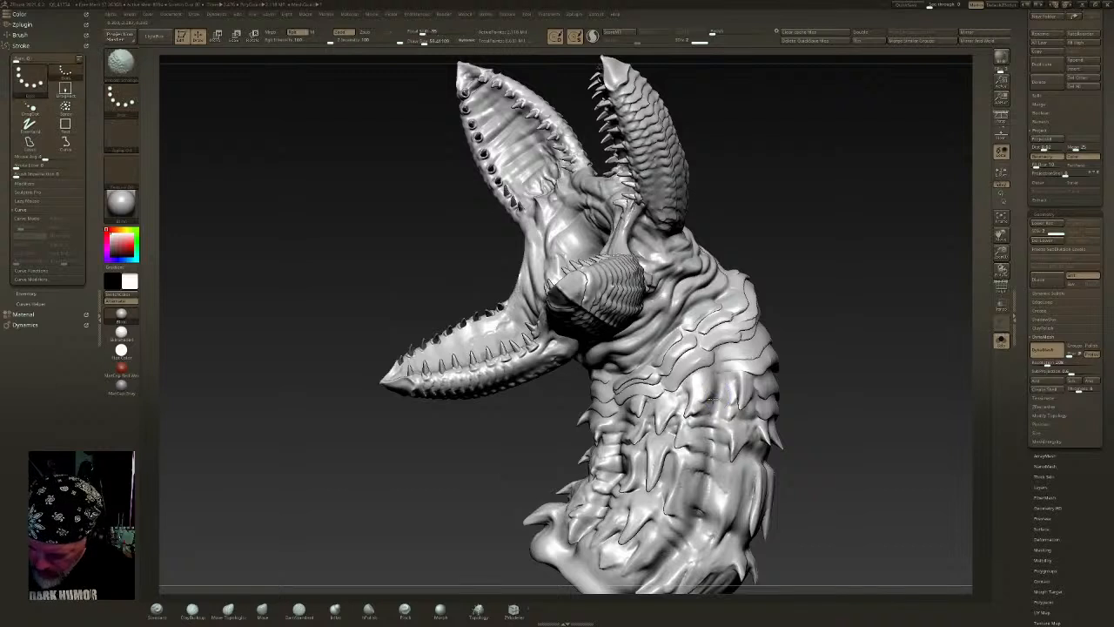
- Try stamping a column of pointed scales up the side of the neck toward the collar scales
drag(712, 492, 705, 515)
drag(714, 459, 713, 478)
drag(722, 421, 715, 447)
drag(724, 388, 722, 414)
drag(729, 362, 723, 386)
right_drag(754, 374, 728, 366)
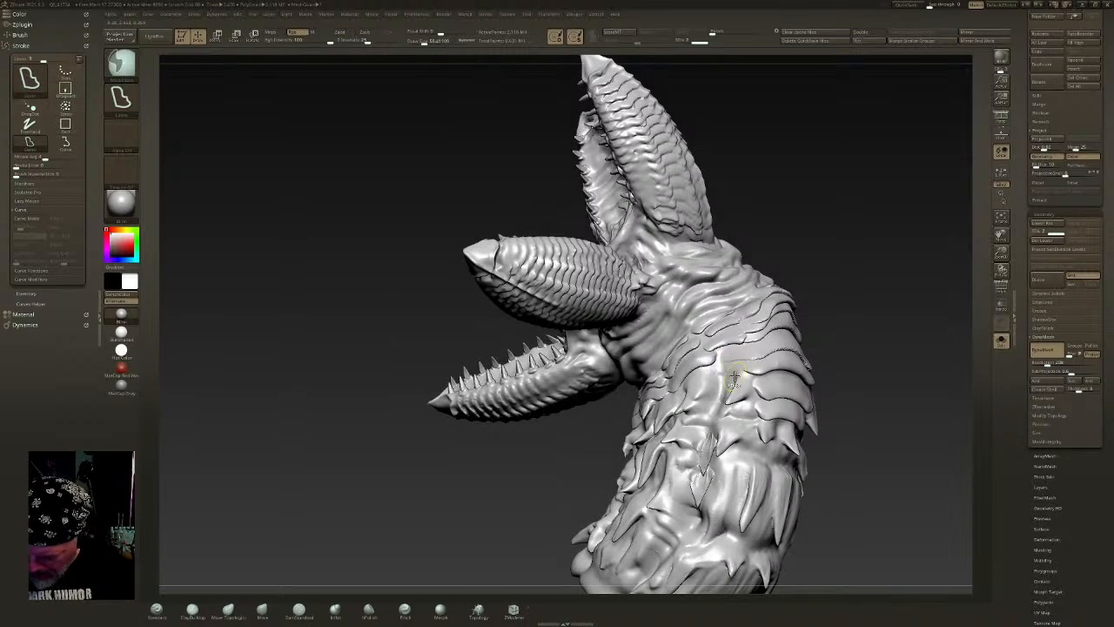
- Flatten the smooth strip on the side of the neck below the collar scales with the hPolish brush
click(369, 610)
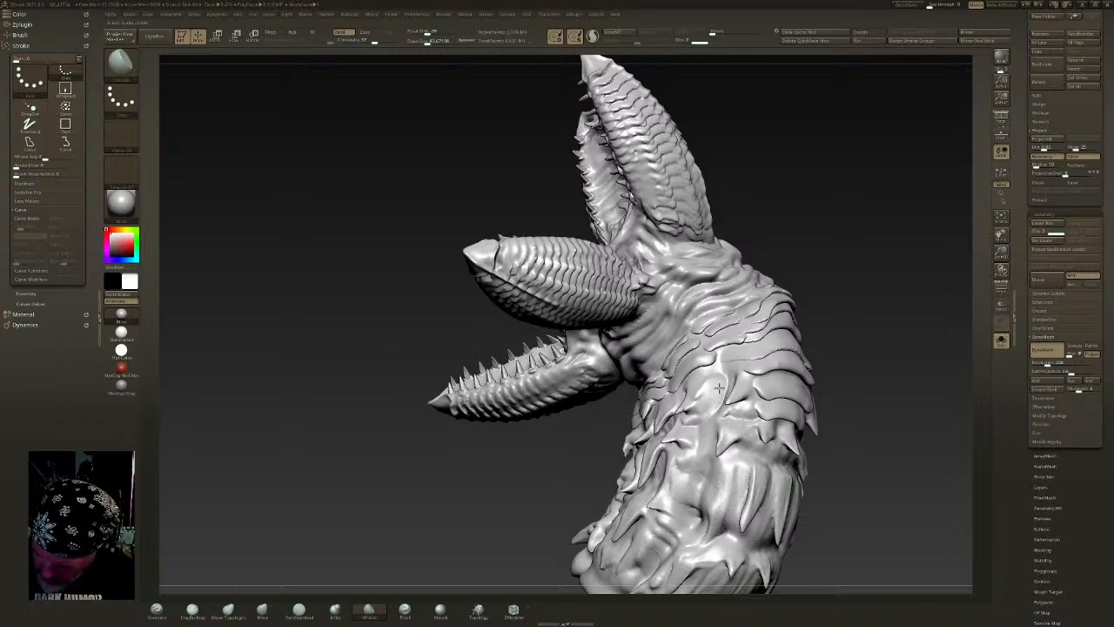
drag(463, 536, 518, 540)
drag(729, 381, 707, 385)
- Stamp pointed arrowhead scales along the flattened side strip of the neck, undoing the first attempt
click(121, 61)
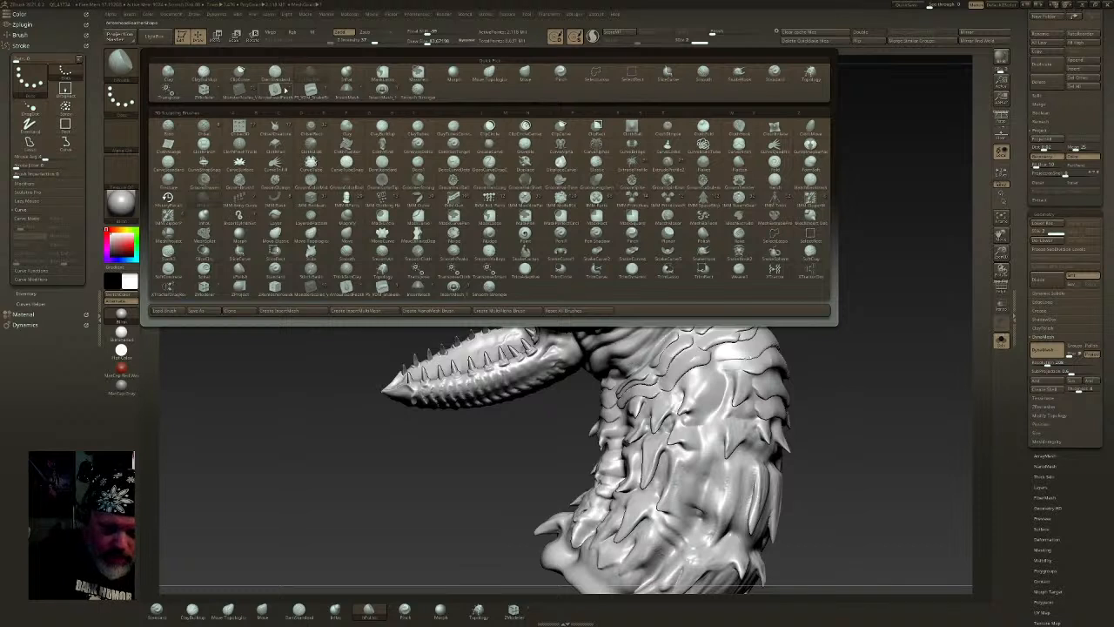
click(274, 89)
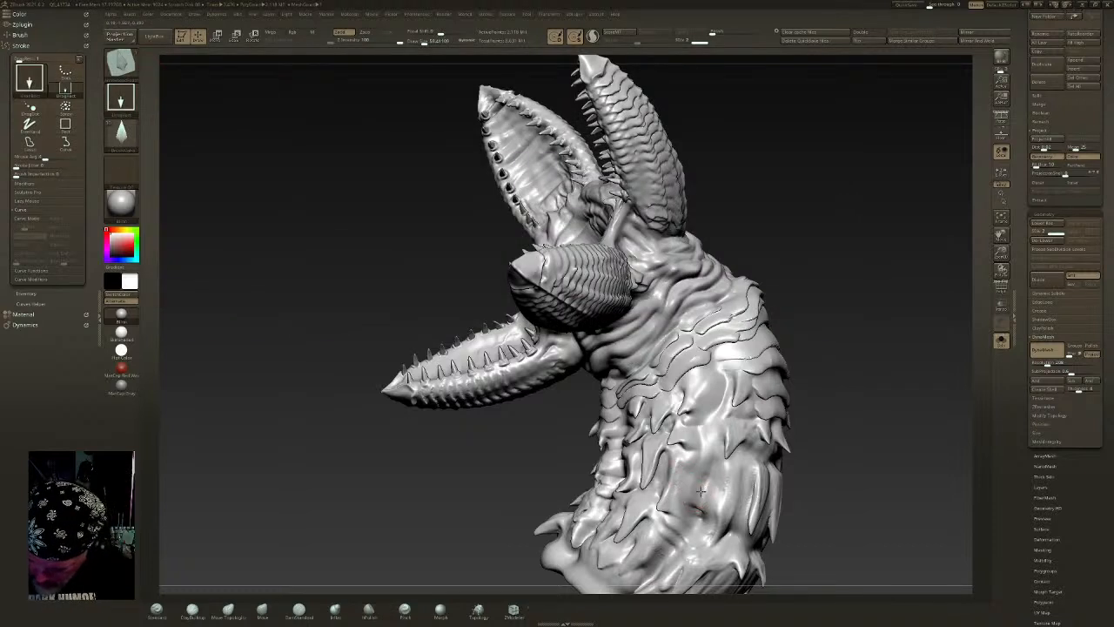
drag(710, 465, 685, 526)
key(ctrl+z)
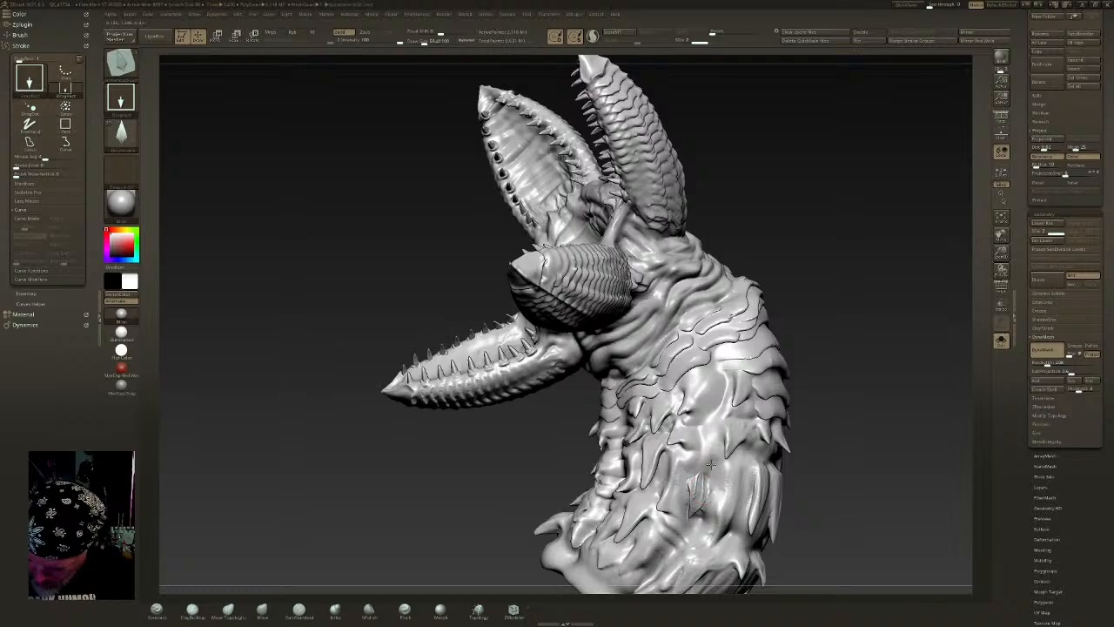
drag(705, 489, 703, 484)
mouse_move(703, 484)
right_down()
mouse_move(609, 474)
mouse_move(614, 457)
mouse_move(709, 444)
mouse_move(726, 407)
mouse_move(697, 423)
right_up()
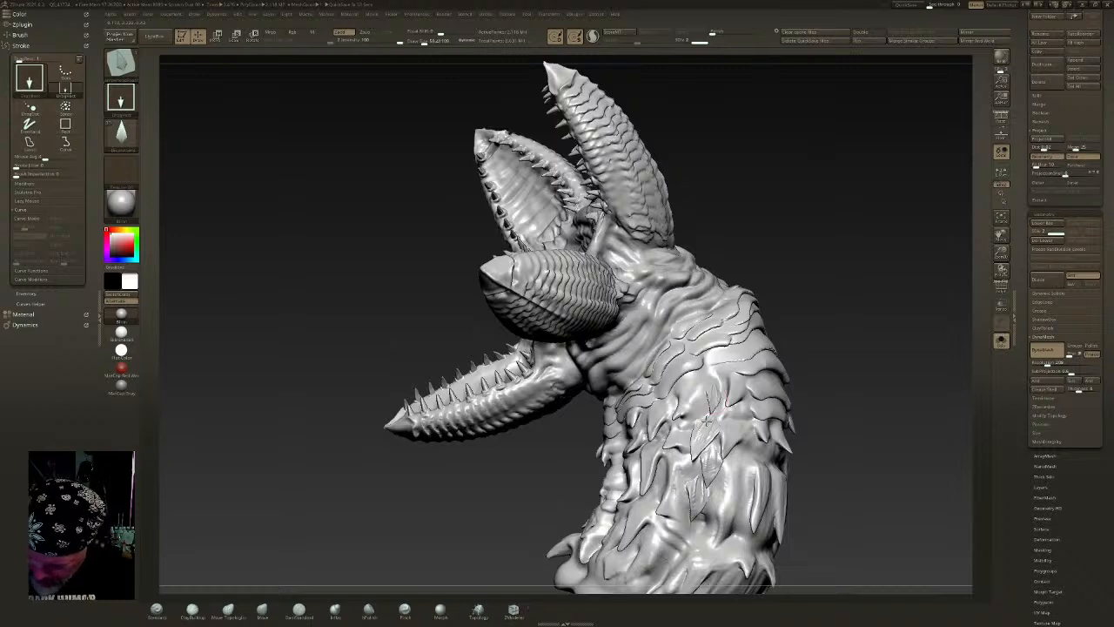
- Stamp another pointed scale on the side of the neck, and switch to the custom spike stamp brush to add a raised spike
drag(707, 405, 700, 428)
mouse_move(698, 416)
right_down()
mouse_move(719, 408)
mouse_move(756, 354)
mouse_move(770, 355)
mouse_move(740, 401)
mouse_move(773, 443)
right_up()
key(b)
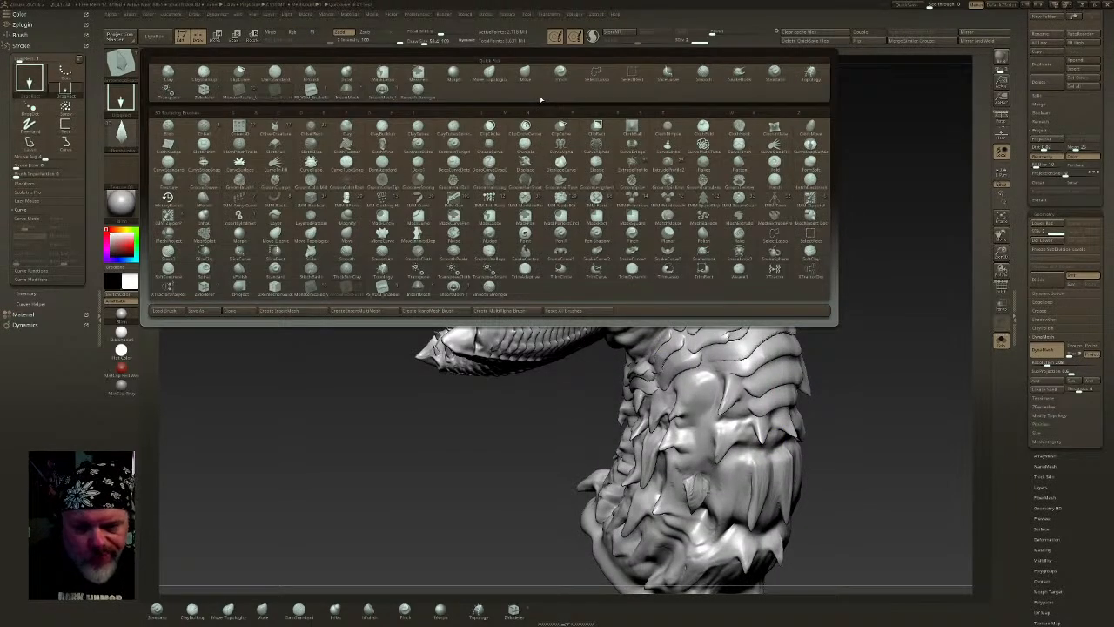
click(239, 88)
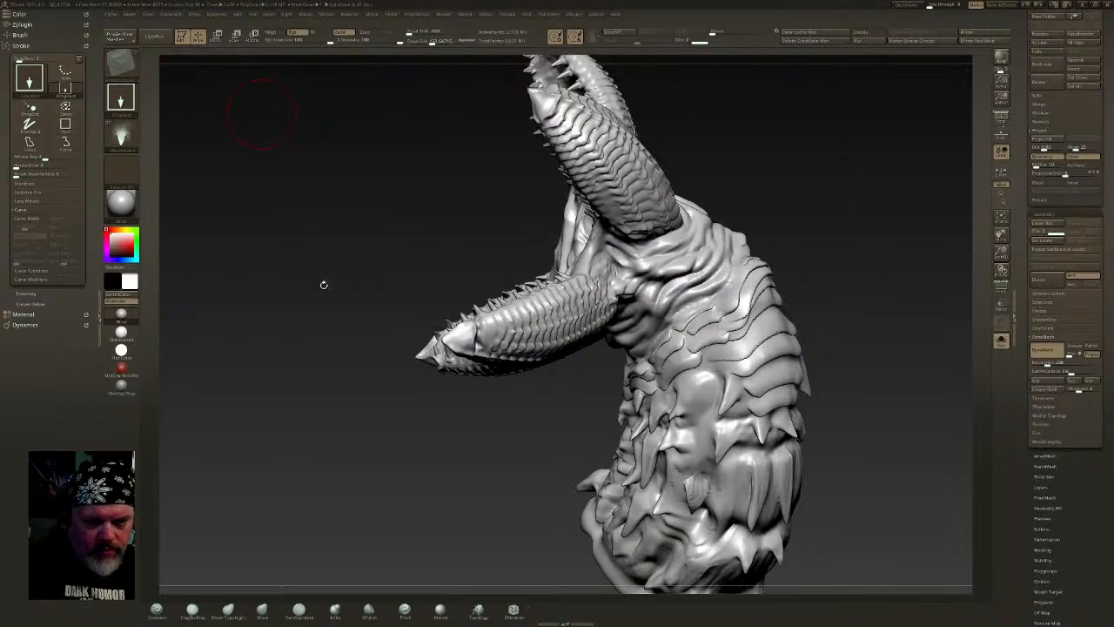
mouse_move(703, 466)
mouse_down()
mouse_move(697, 496)
mouse_move(714, 488)
mouse_move(717, 442)
mouse_up()
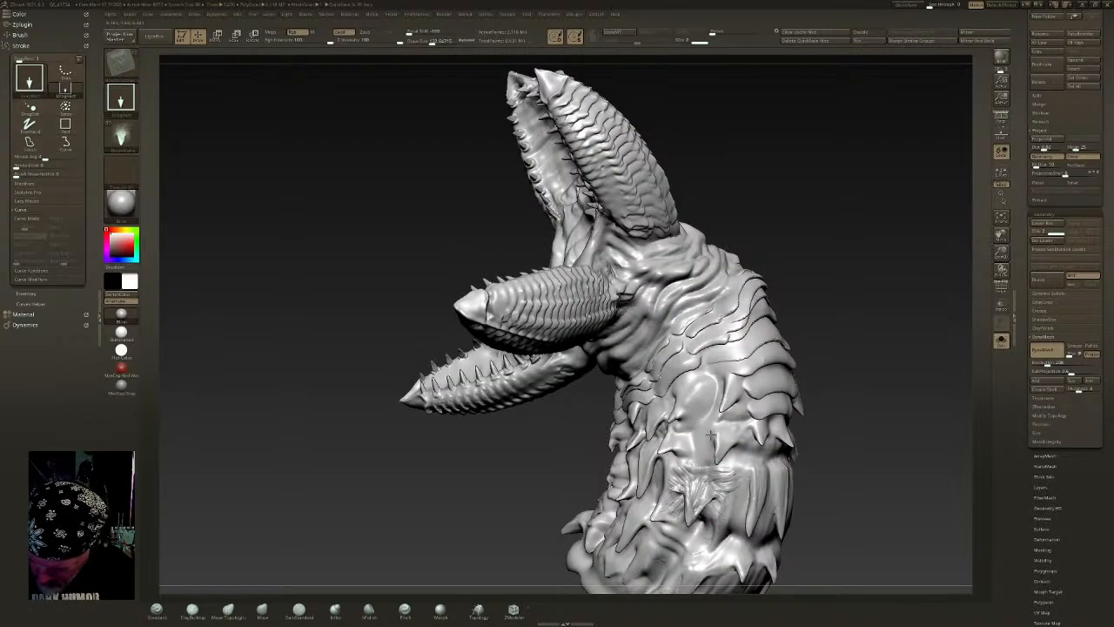
- Smooth the uneven skin beside the large spikes, just below the plated back scales
drag(865, 331, 901, 359)
mouse_move(902, 354)
right_down()
mouse_move(721, 302)
mouse_move(694, 313)
mouse_move(662, 294)
right_up()
mouse_move(662, 295)
shift+mouse_down()
mouse_move(635, 323)
mouse_move(644, 313)
mouse_move(624, 401)
shift+mouse_up()
shift+drag(633, 346, 646, 296)
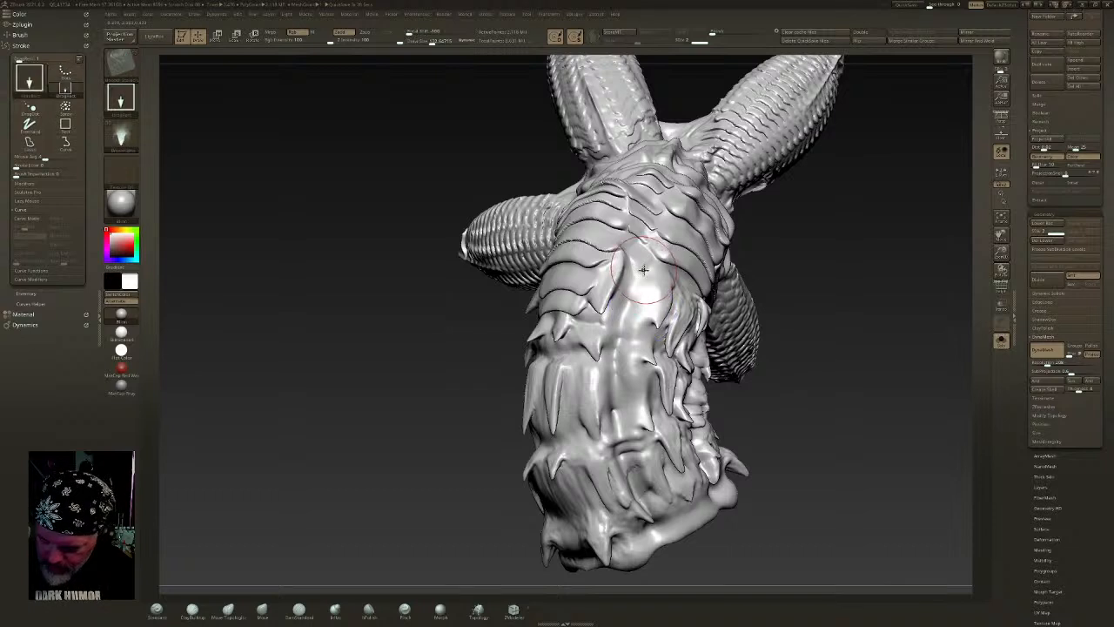
- Stamp a column of raised spikes up the side of the neck to the plated scales, undoing a misplaced stamp
mouse_move(628, 436)
mouse_down()
mouse_move(624, 369)
mouse_move(640, 270)
mouse_move(662, 236)
mouse_up()
right_drag(663, 233, 737, 228)
mouse_move(696, 446)
mouse_down()
mouse_move(700, 361)
mouse_move(670, 260)
mouse_up()
drag(669, 280, 670, 276)
right_drag(689, 306, 755, 308)
mouse_move(640, 333)
mouse_down()
mouse_move(638, 302)
mouse_move(646, 472)
mouse_move(662, 453)
mouse_move(645, 346)
mouse_up()
key(ctrl+z)
mouse_move(671, 426)
right_down()
mouse_move(742, 390)
mouse_move(788, 394)
mouse_move(757, 287)
mouse_move(749, 348)
mouse_move(732, 320)
mouse_move(667, 315)
right_up()
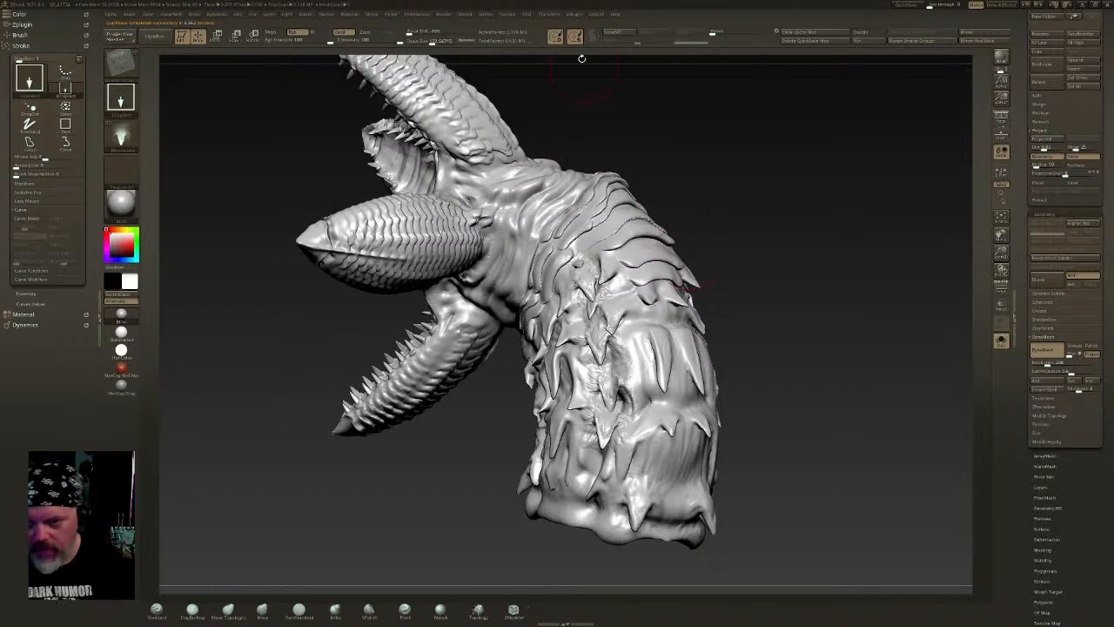
- Smooth away the large spikes and ridges on the back panel of the neck
key(shift)
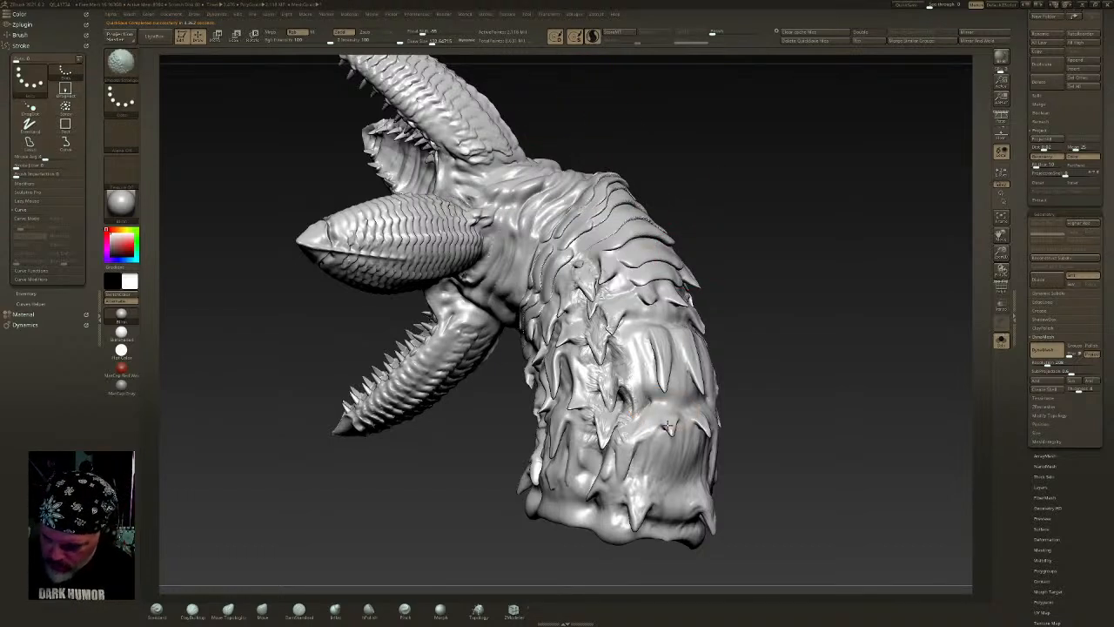
mouse_move(663, 344)
shift+mouse_down()
mouse_move(655, 366)
mouse_move(693, 375)
mouse_move(695, 387)
mouse_move(658, 401)
mouse_move(671, 427)
mouse_move(704, 427)
mouse_move(667, 412)
mouse_move(661, 377)
mouse_move(659, 388)
shift+mouse_up()
key(ctrl+z)
mouse_move(673, 400)
right_down()
mouse_move(686, 374)
mouse_move(632, 325)
right_up()
- Try stamping a spike on the smoothed back panel with a smaller draw size
click(429, 43)
drag(429, 43, 418, 44)
drag(636, 425, 643, 367)
key(ctrl+z)
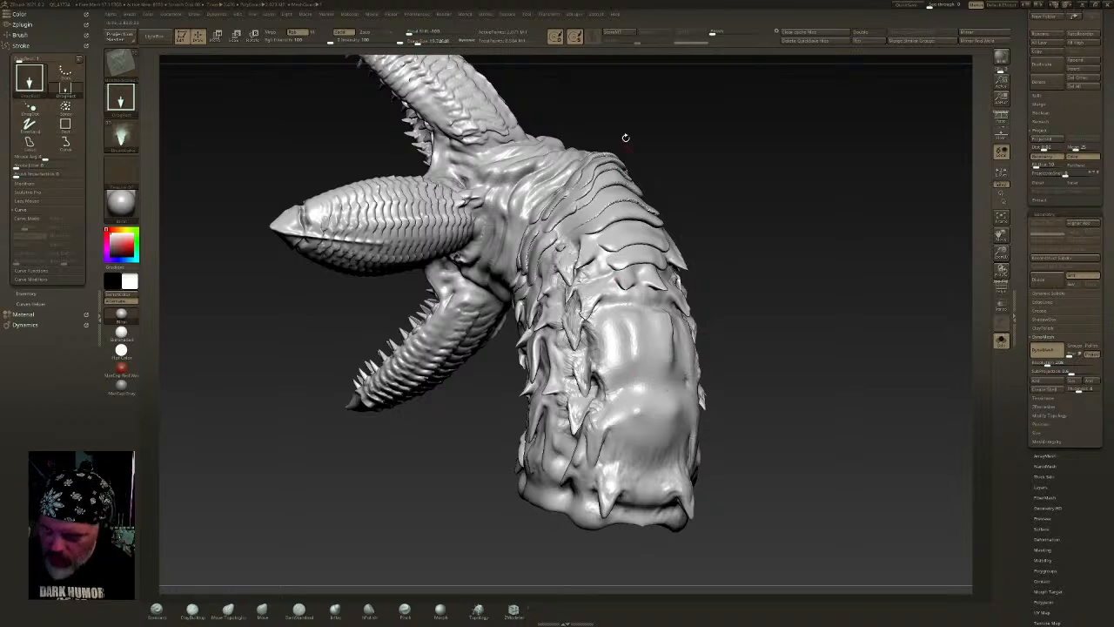
- Enlarge the smoothing brush and smooth away the small points just below the plated back scales
mouse_move(651, 411)
right_down()
mouse_move(662, 385)
mouse_move(679, 387)
right_up()
right_drag(643, 319, 629, 301)
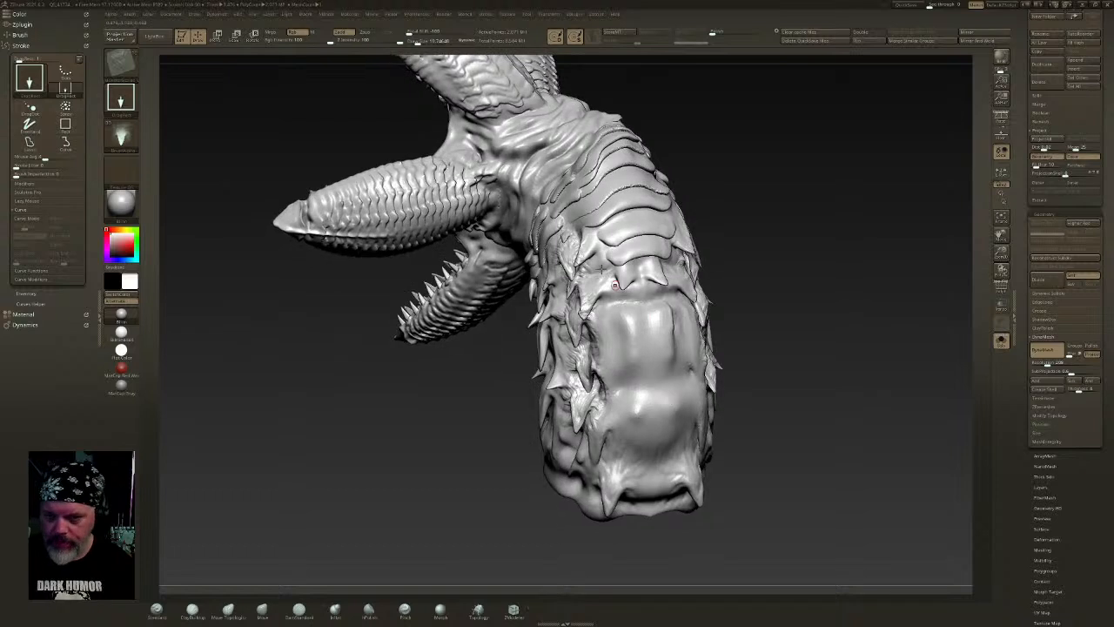
drag(418, 43, 423, 43)
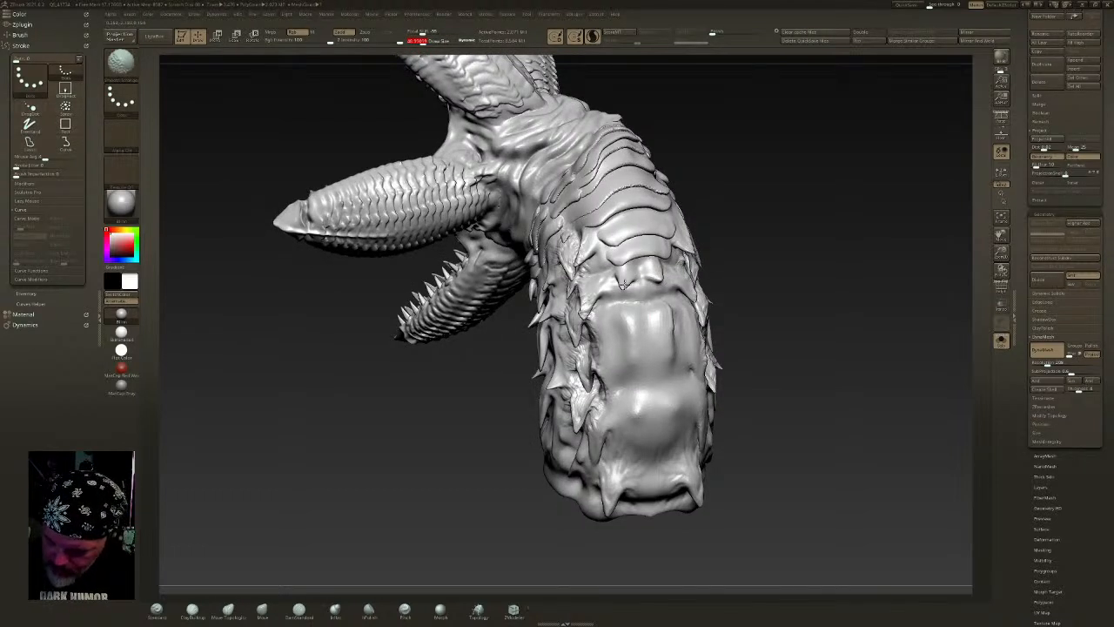
drag(424, 44, 428, 44)
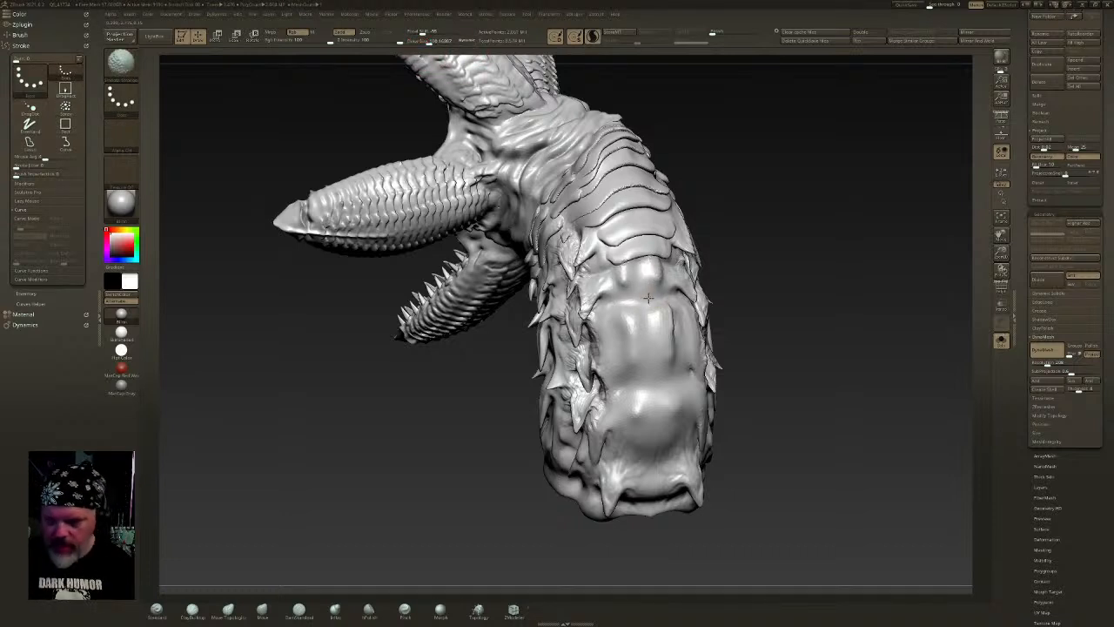
- Smooth the old pointed scales and folds on the lower neck beneath the open jaw petals
mouse_move(721, 154)
mouse_down()
mouse_move(645, 376)
mouse_move(646, 406)
mouse_move(666, 380)
mouse_move(644, 383)
mouse_move(608, 362)
mouse_move(557, 384)
mouse_move(535, 347)
mouse_up()
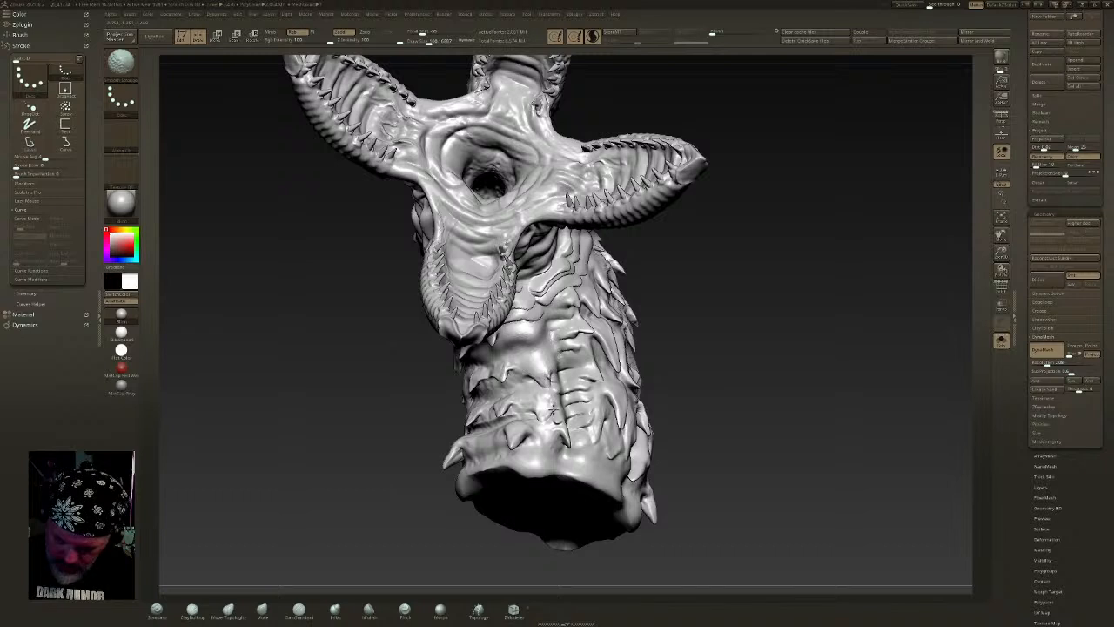
shift+drag(567, 443, 549, 376)
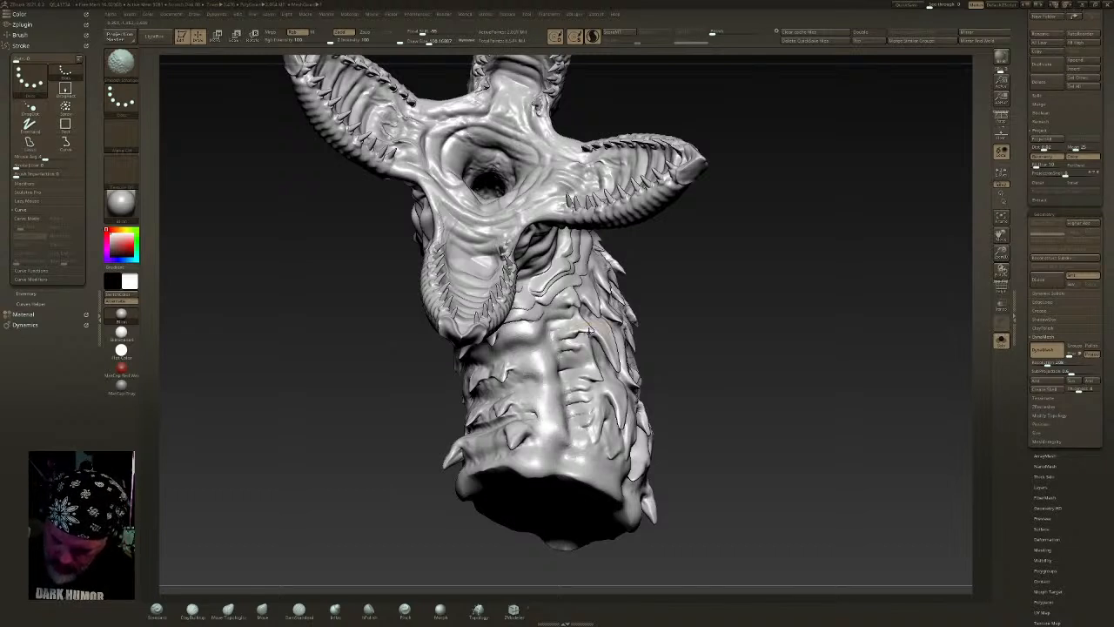
mouse_move(591, 346)
shift+mouse_down()
mouse_move(604, 360)
mouse_move(589, 338)
shift+mouse_up()
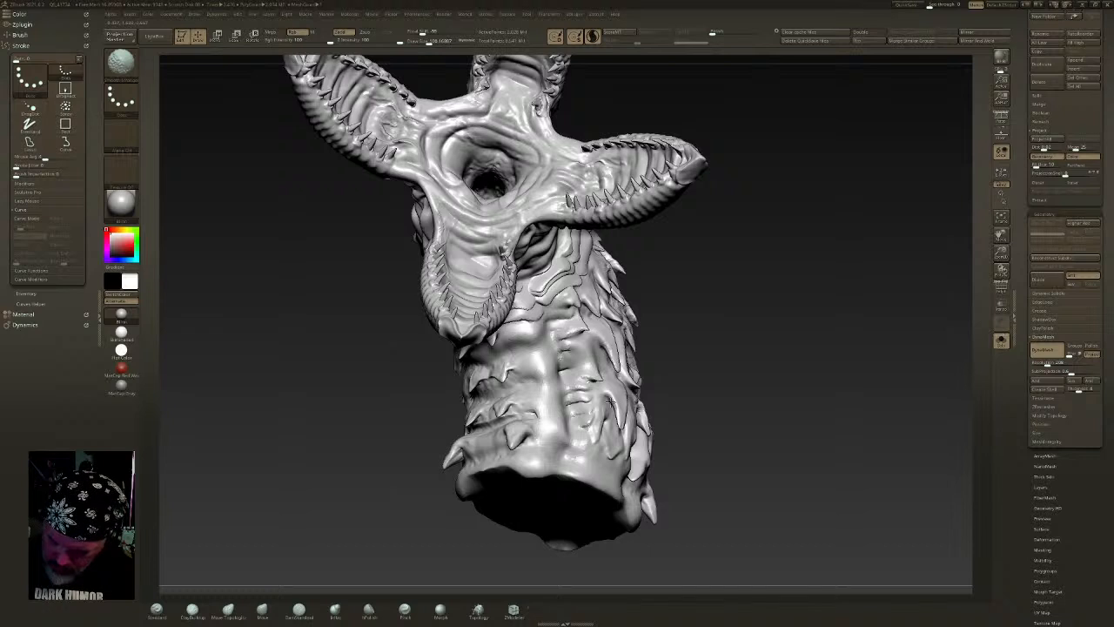
shift+drag(615, 444, 618, 442)
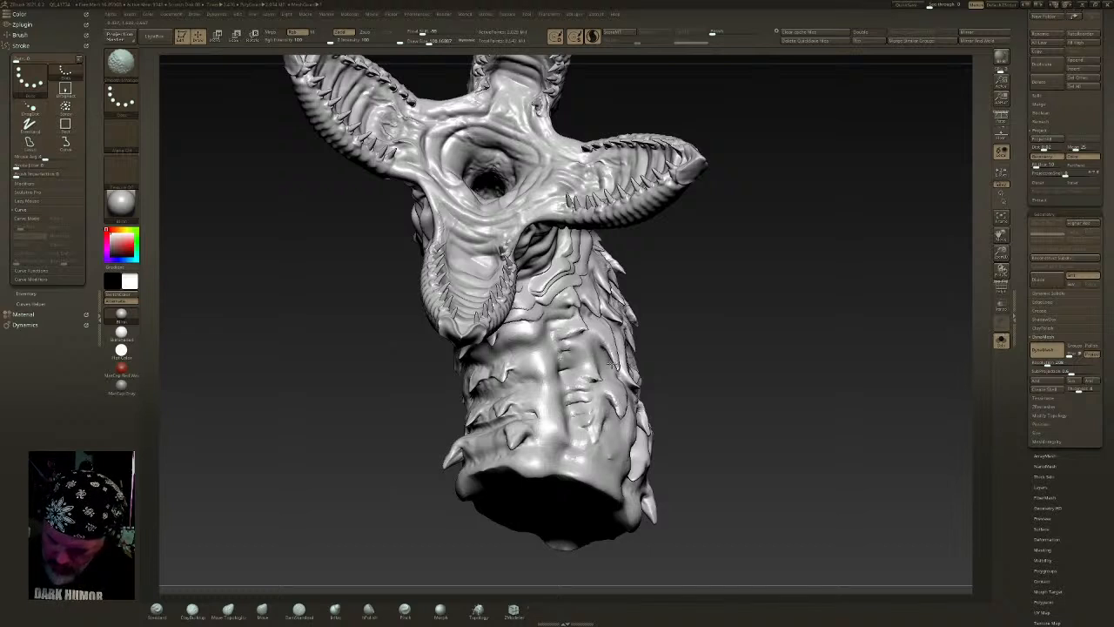
shift+drag(607, 343, 589, 304)
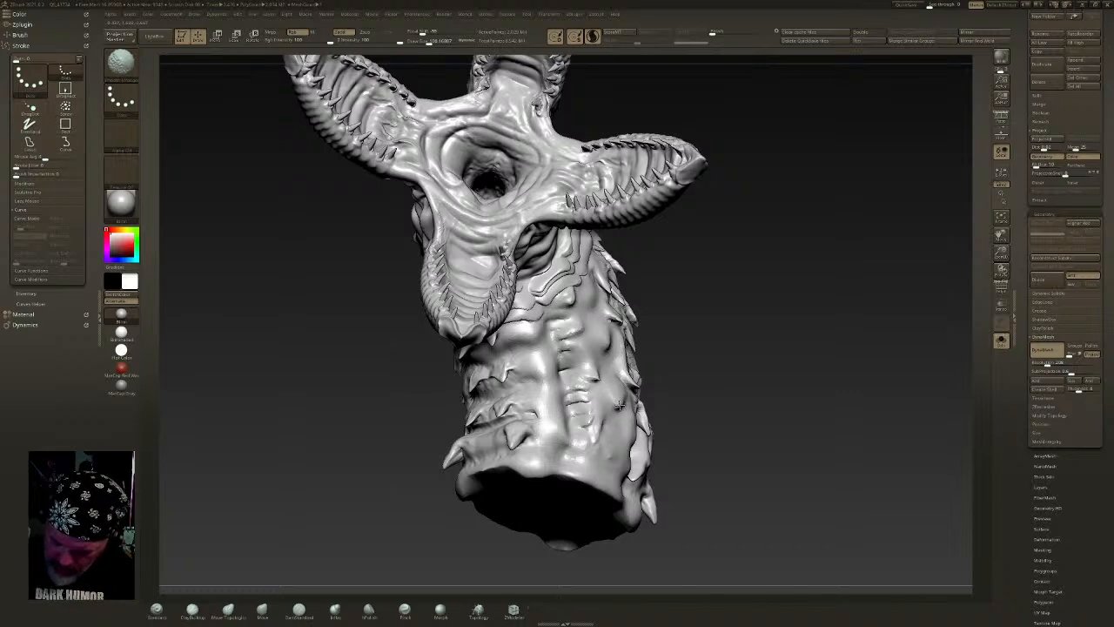
- Smooth away the pointed scales on the opposite side of the neck below the plated scales
mouse_move(418, 393)
right_down()
mouse_move(597, 406)
mouse_move(513, 351)
right_up()
key(shift)
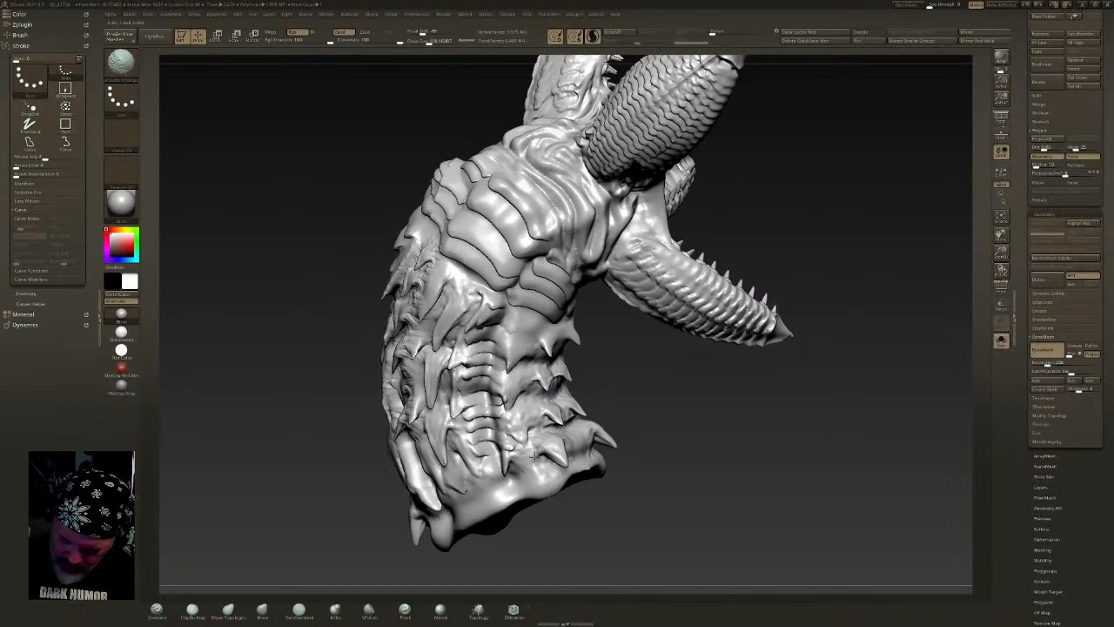
right_drag(518, 422, 496, 309)
key(shift)
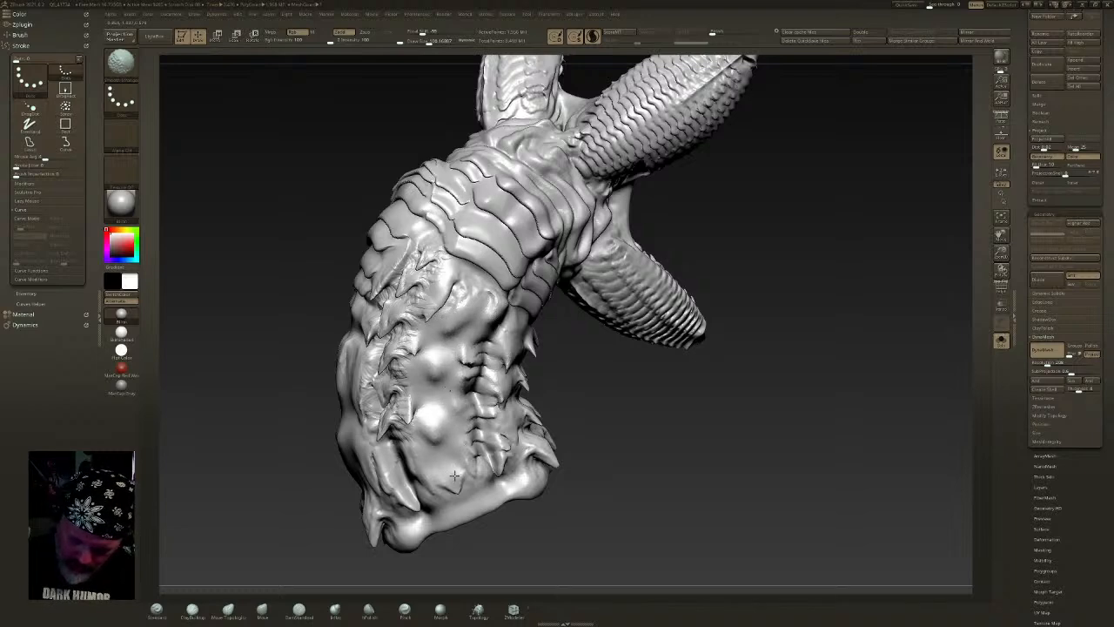
- Smooth the remaining creases on the back panel of the neck between the two spike columns
drag(217, 435, 331, 441)
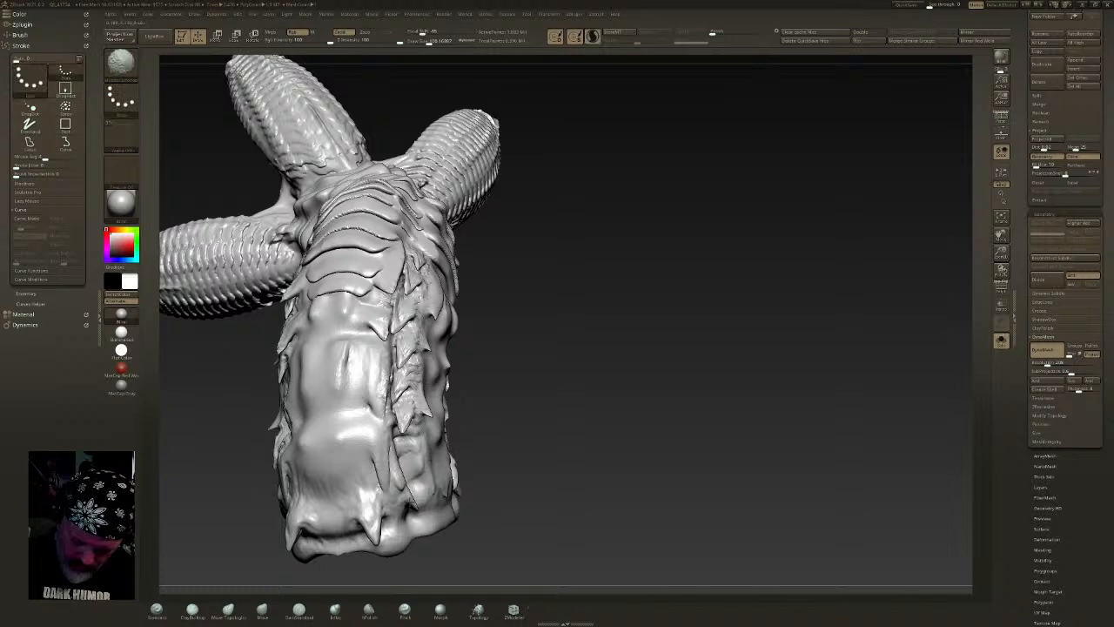
alt+drag(179, 582, 337, 557)
key(shift)
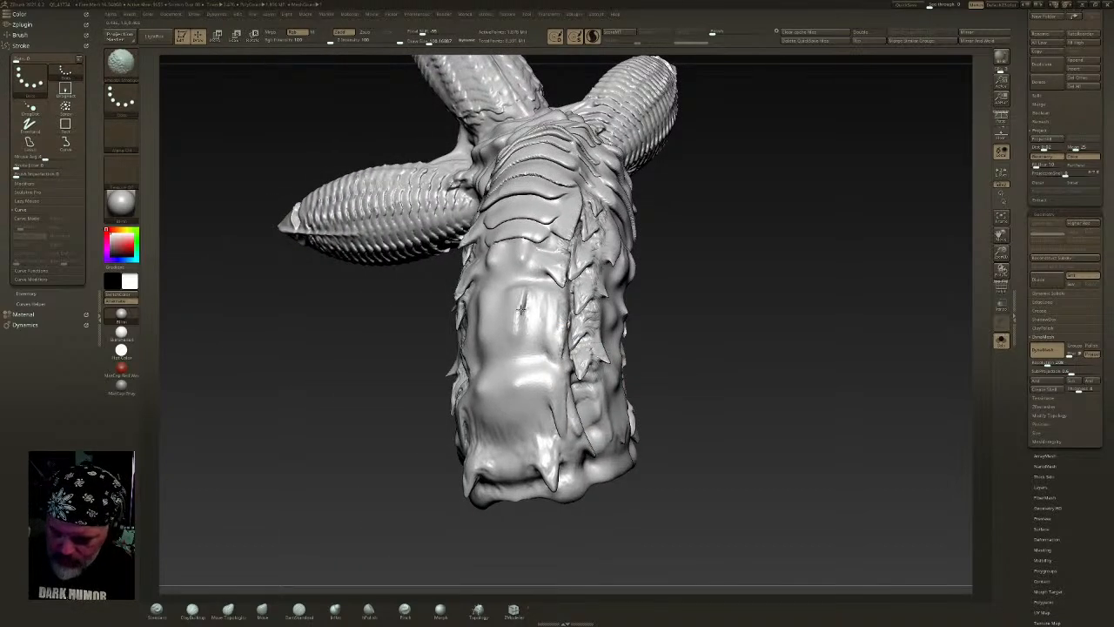
drag(383, 97, 595, 88)
alt+drag(580, 153, 664, 181)
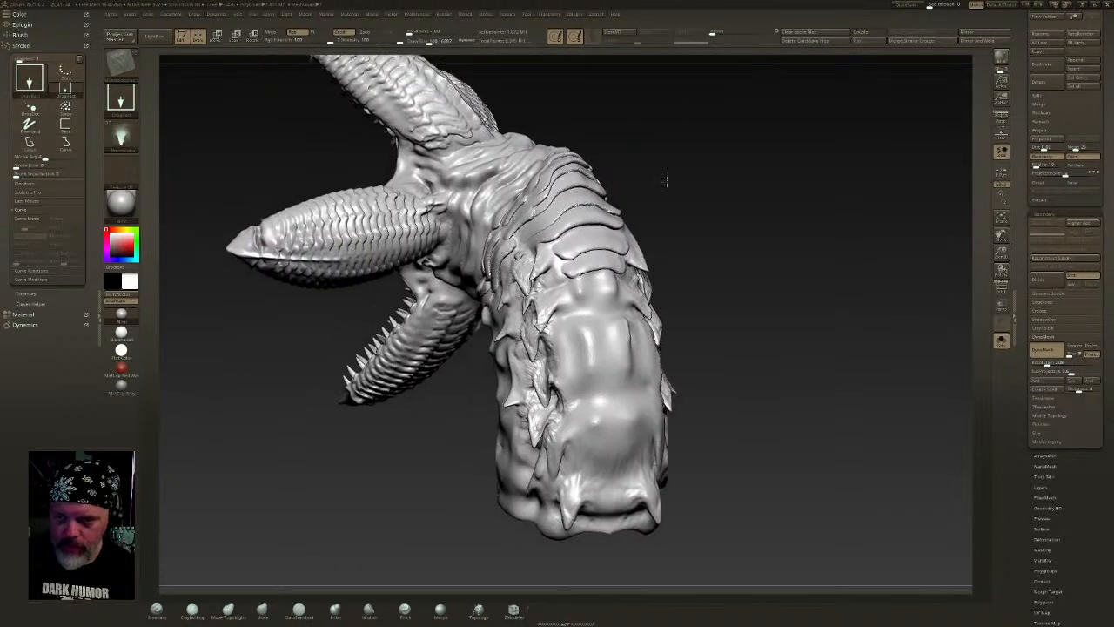
key(shift)
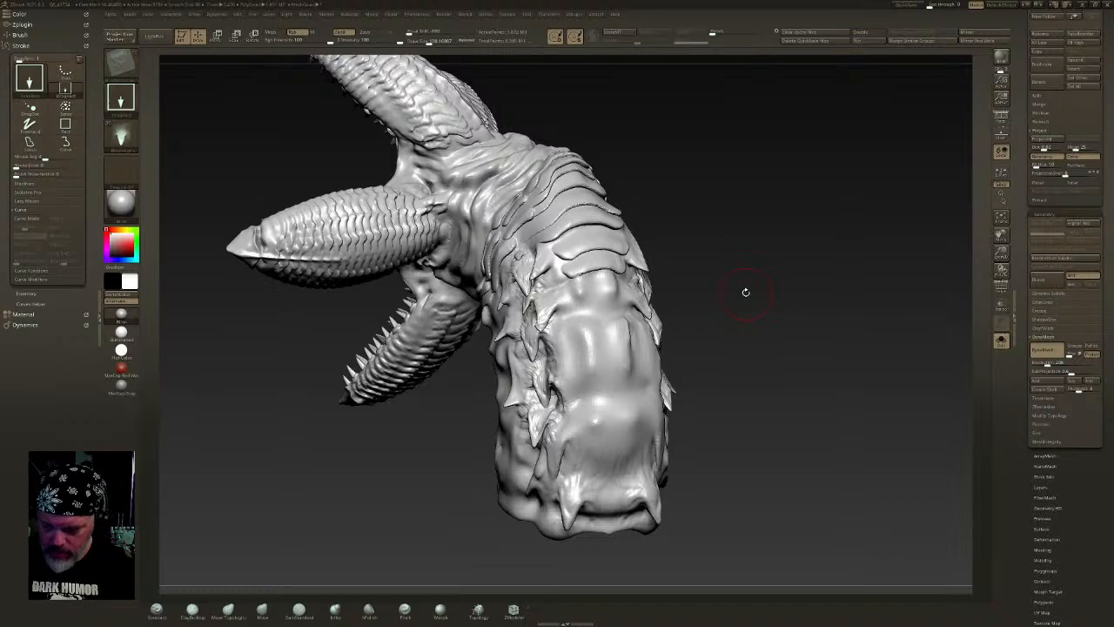
- Subdivide the mesh once and stamp a column of large spikes along the center of the back panel
key(ctrl+d)
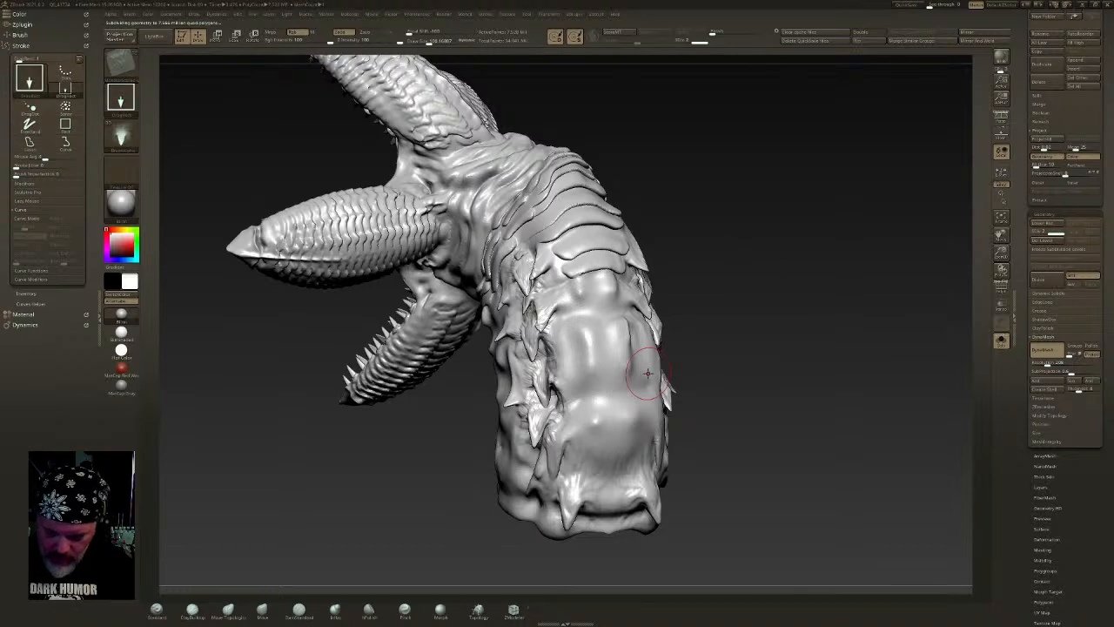
mouse_move(610, 463)
mouse_down()
mouse_move(626, 333)
mouse_move(601, 244)
mouse_up()
key(ctrl+z)
right_drag(625, 256, 612, 288)
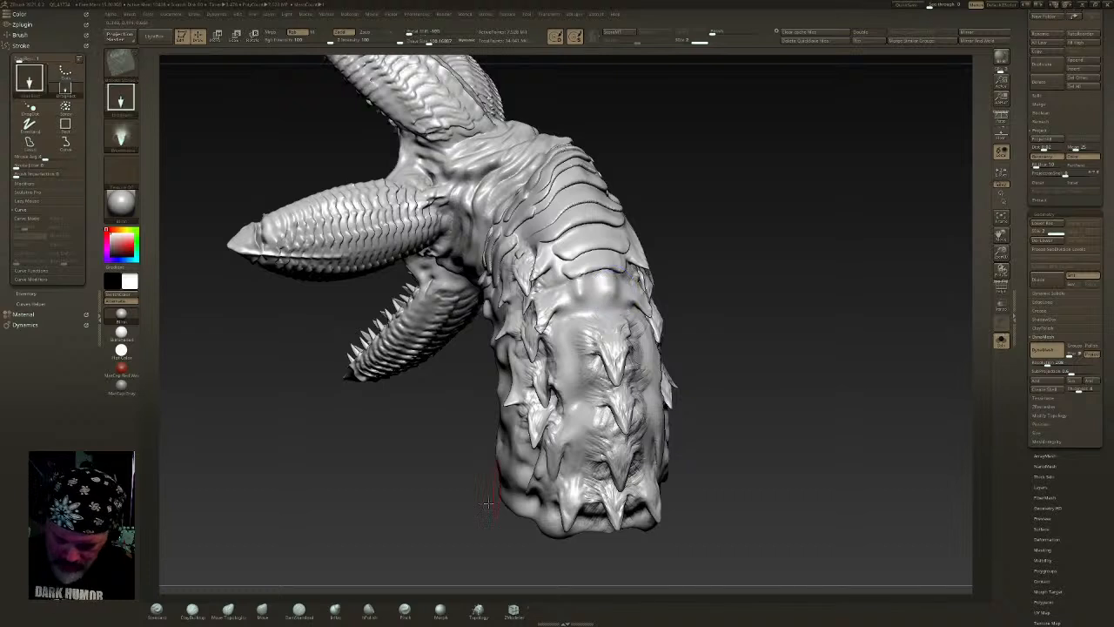
- Flatten the bump just below the plated back scales with the hPolish brush
click(369, 608)
key(b)
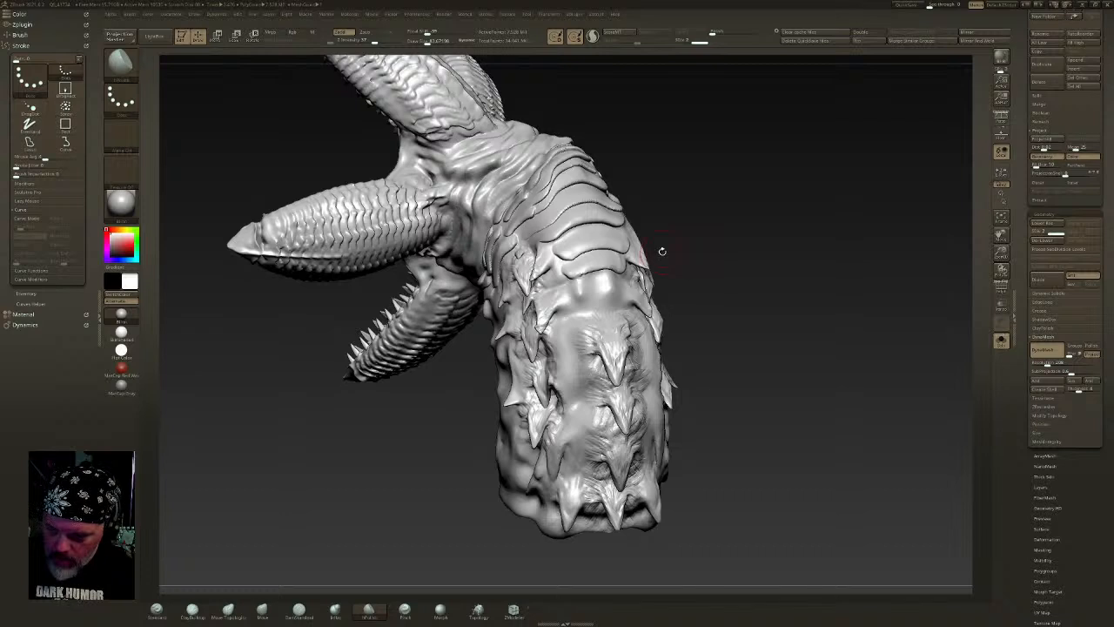
drag(602, 296, 613, 295)
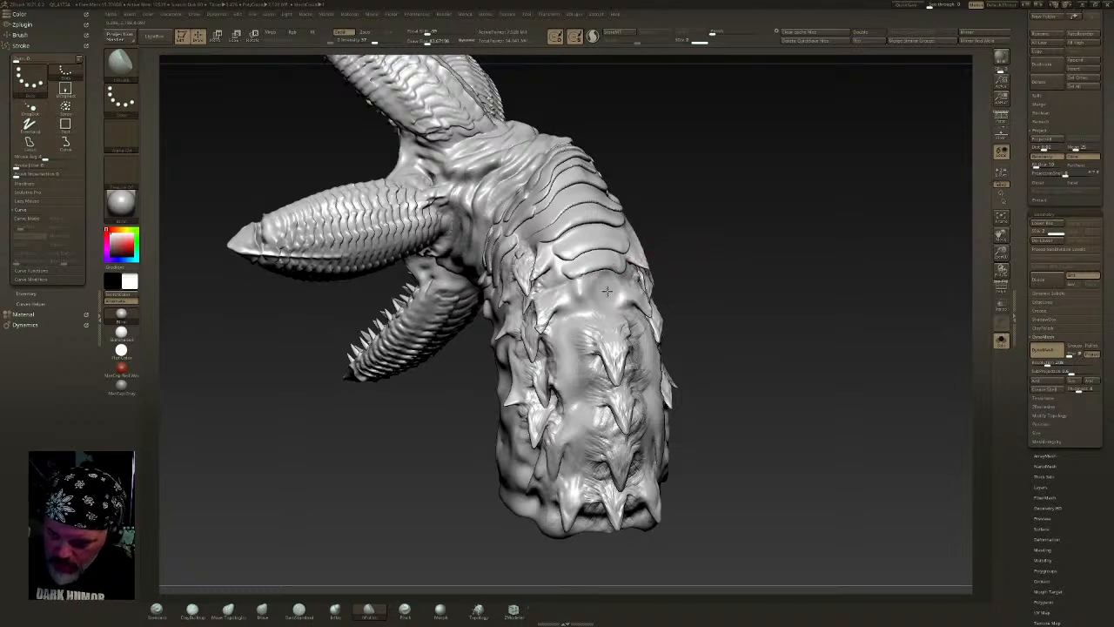
- Stamp spikes across the neck just below the plated back scales with the custom spike brush, undoing misplaced stamps
click(120, 63)
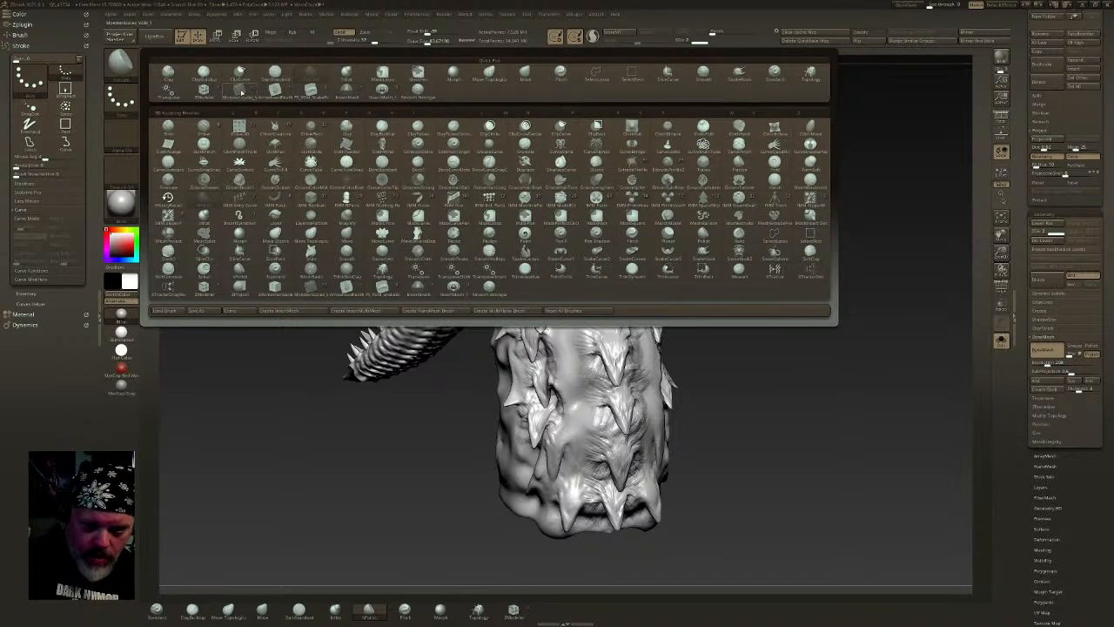
click(241, 90)
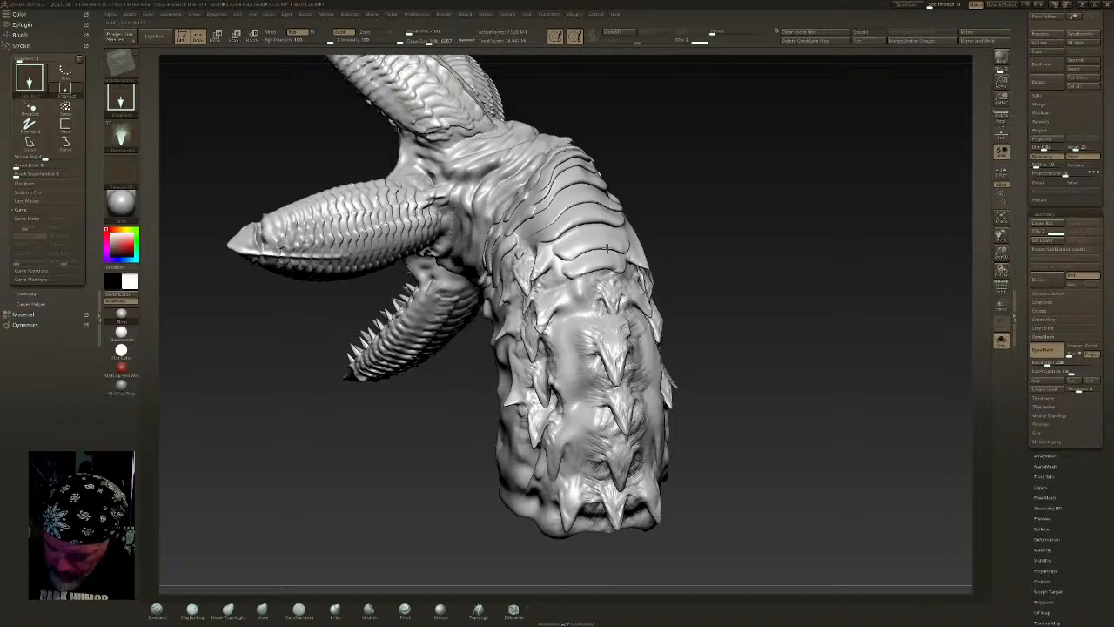
key(ctrl+z)
mouse_move(612, 296)
right_down()
mouse_move(607, 287)
mouse_move(580, 299)
right_up()
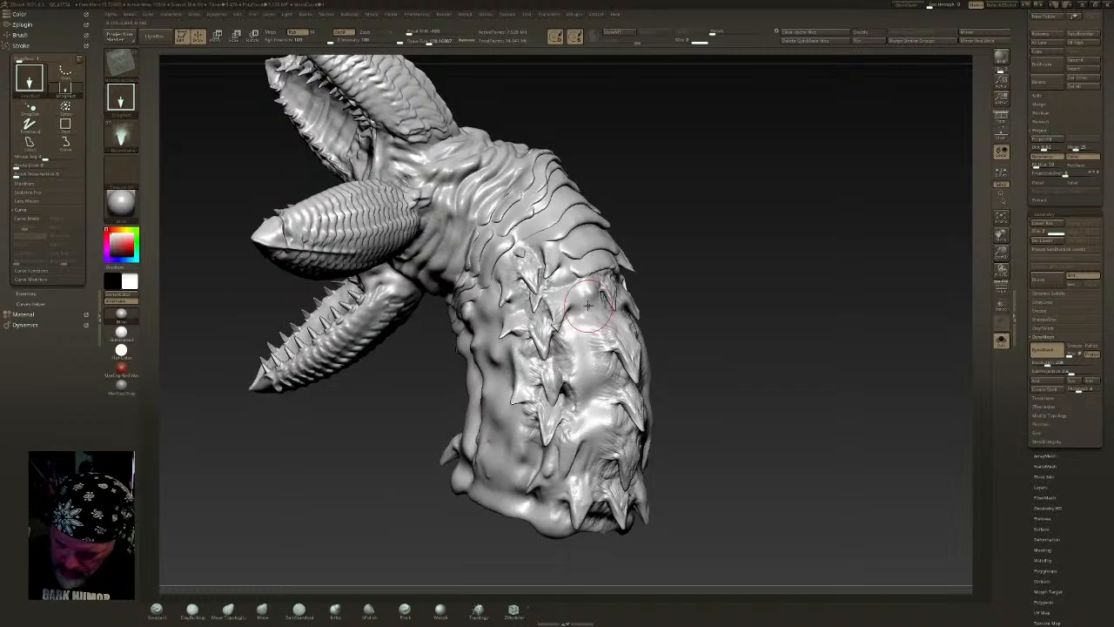
key(ctrl+z)
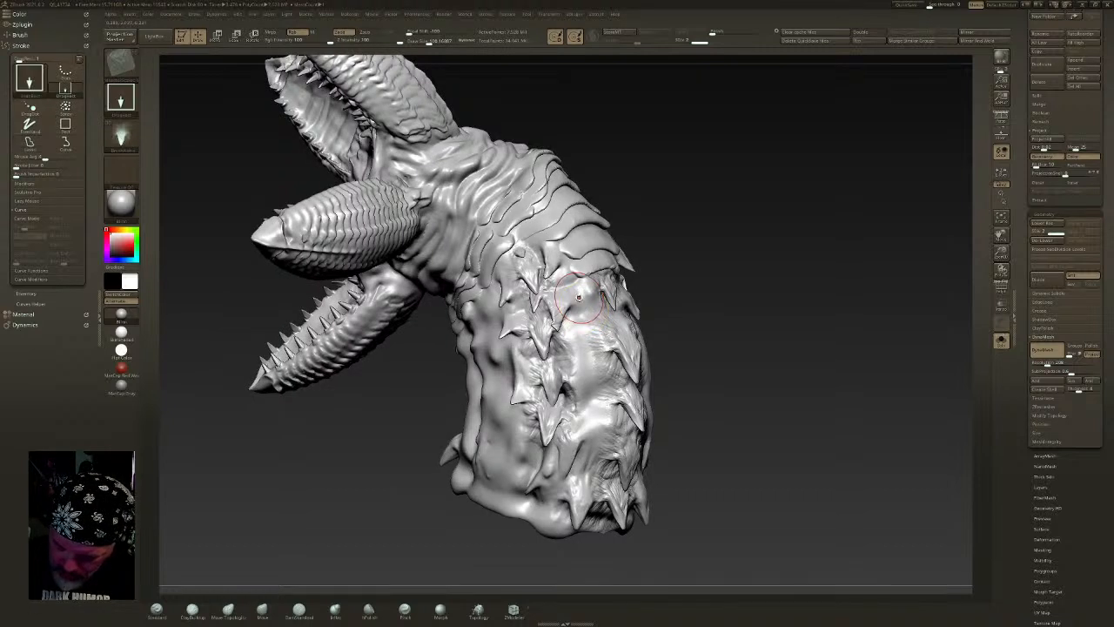
drag(575, 285, 581, 314)
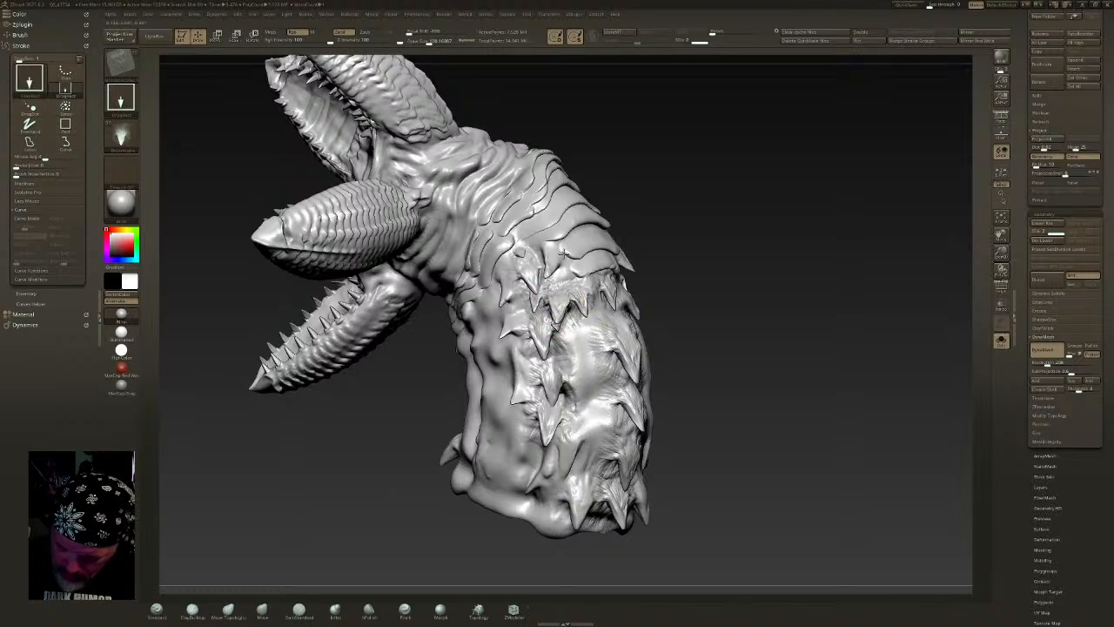
key(ctrl+z)
- Reduce the draw size and stamp rows of small spikes down the smooth side panel to the neck's base
mouse_move(408, 59)
mouse_down()
mouse_move(418, 43)
mouse_move(487, 65)
mouse_up()
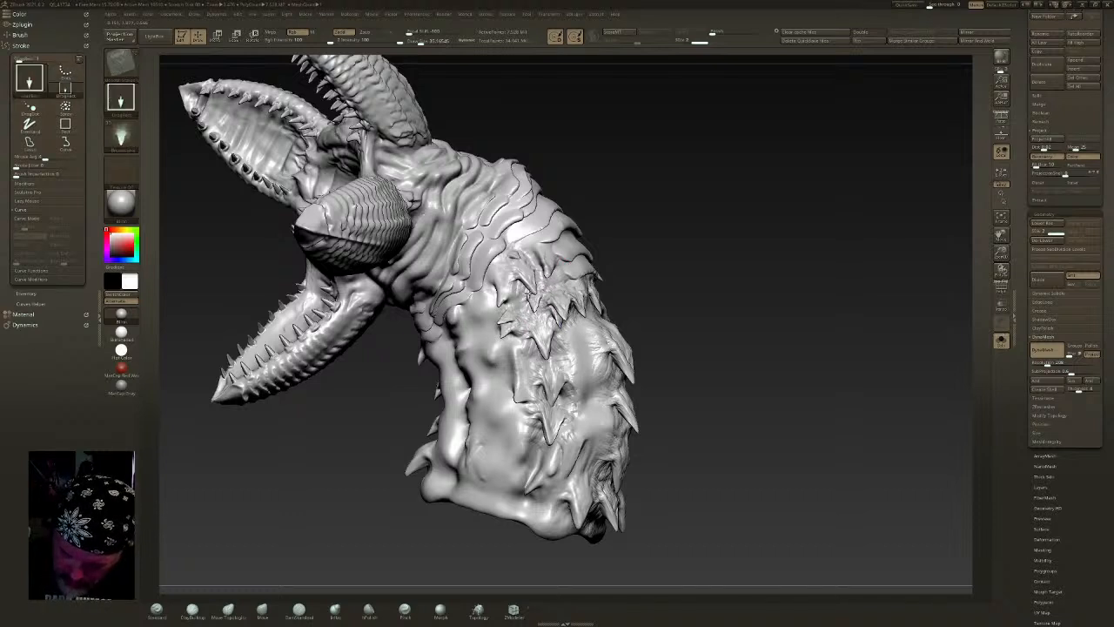
right_drag(503, 261, 496, 311)
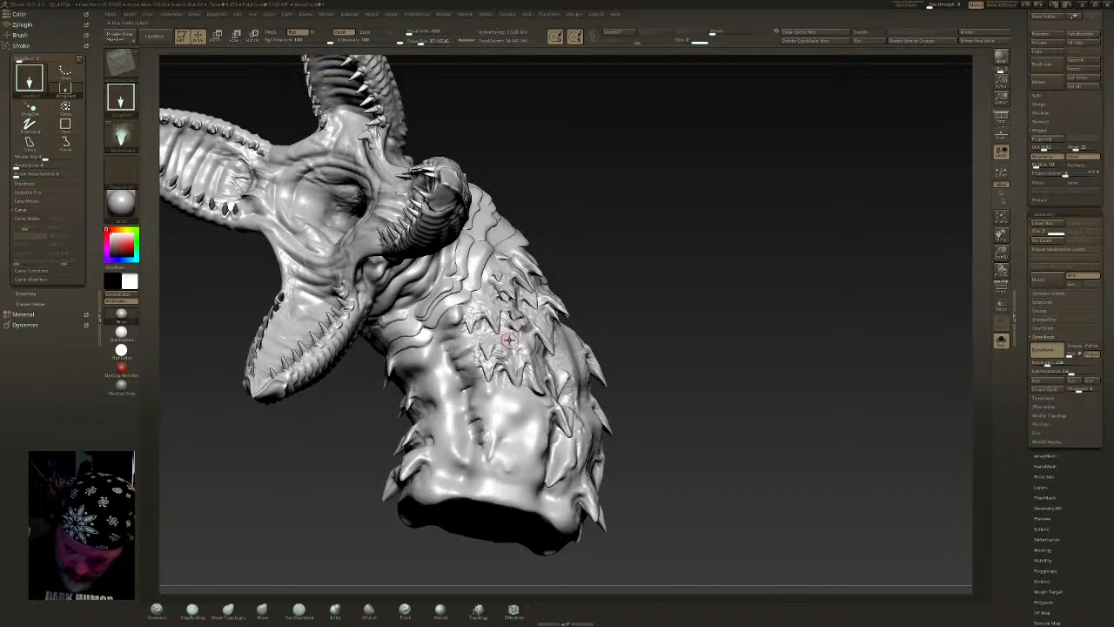
mouse_move(504, 406)
mouse_down()
mouse_move(501, 355)
mouse_move(518, 366)
mouse_move(515, 357)
mouse_up()
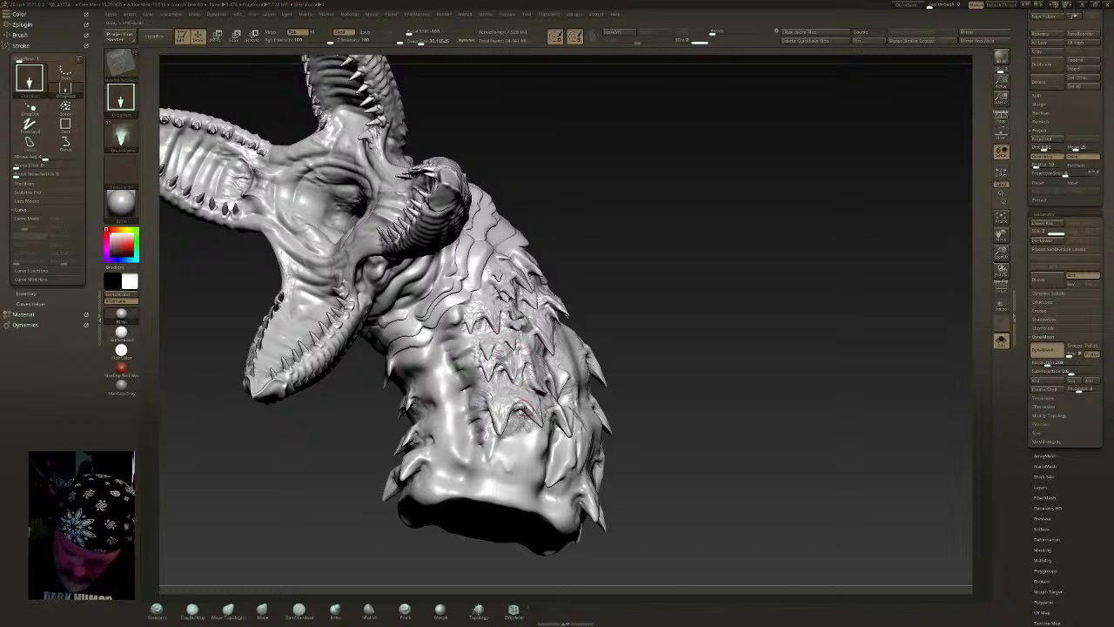
drag(531, 443, 530, 398)
drag(508, 457, 513, 424)
drag(530, 489, 538, 452)
- Stamp spikes on the neck's smooth front panel, from below the wrinkled scales down to the open base
right_drag(550, 404, 688, 383)
right_drag(470, 374, 520, 397)
drag(477, 410, 490, 320)
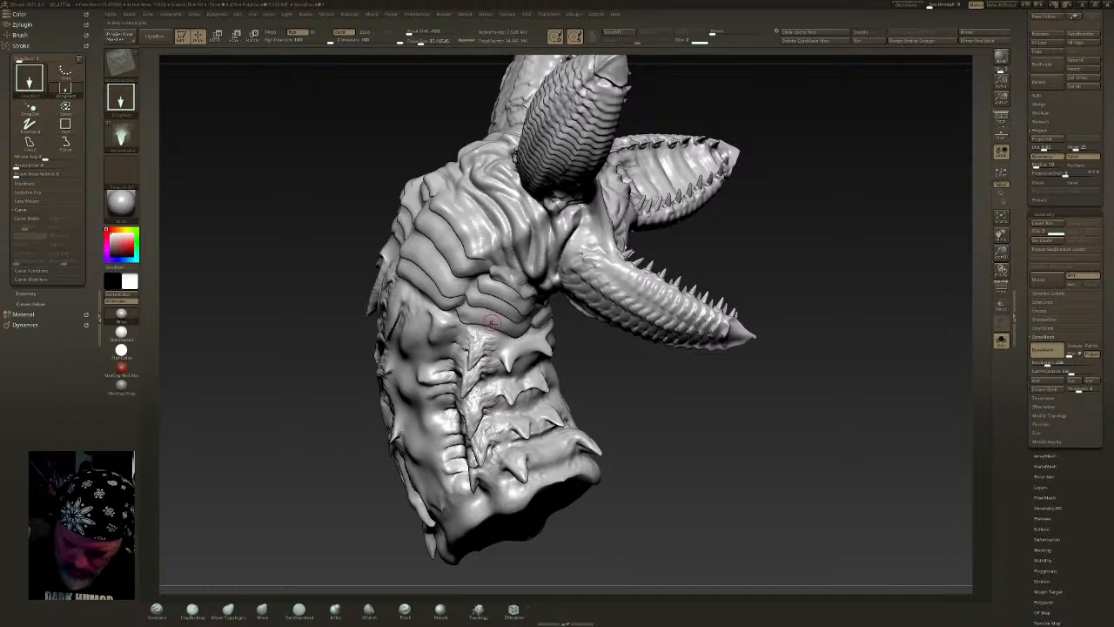
drag(518, 470, 526, 448)
right_drag(558, 419, 504, 429)
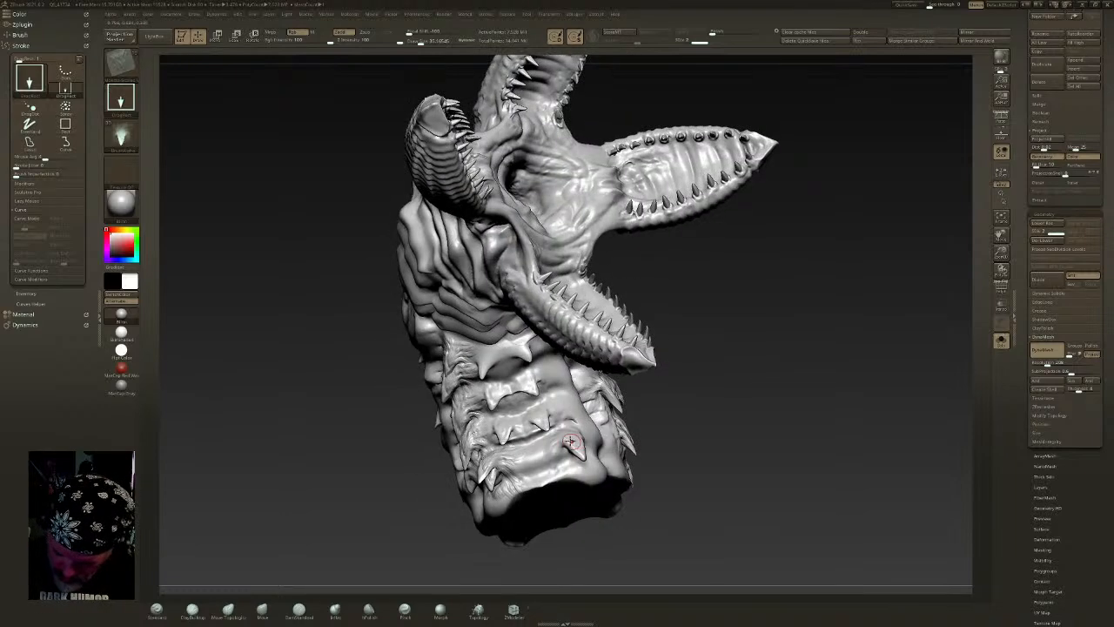
drag(565, 414, 546, 341)
mouse_move(550, 370)
right_down()
mouse_move(550, 346)
mouse_move(487, 353)
right_up()
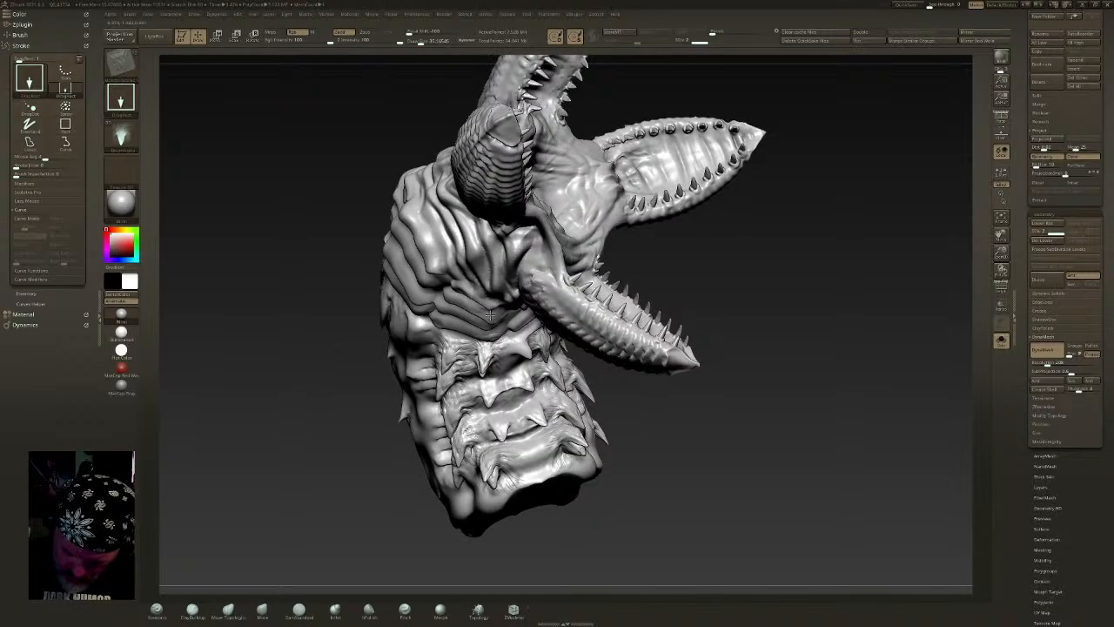
right_drag(504, 322, 495, 357)
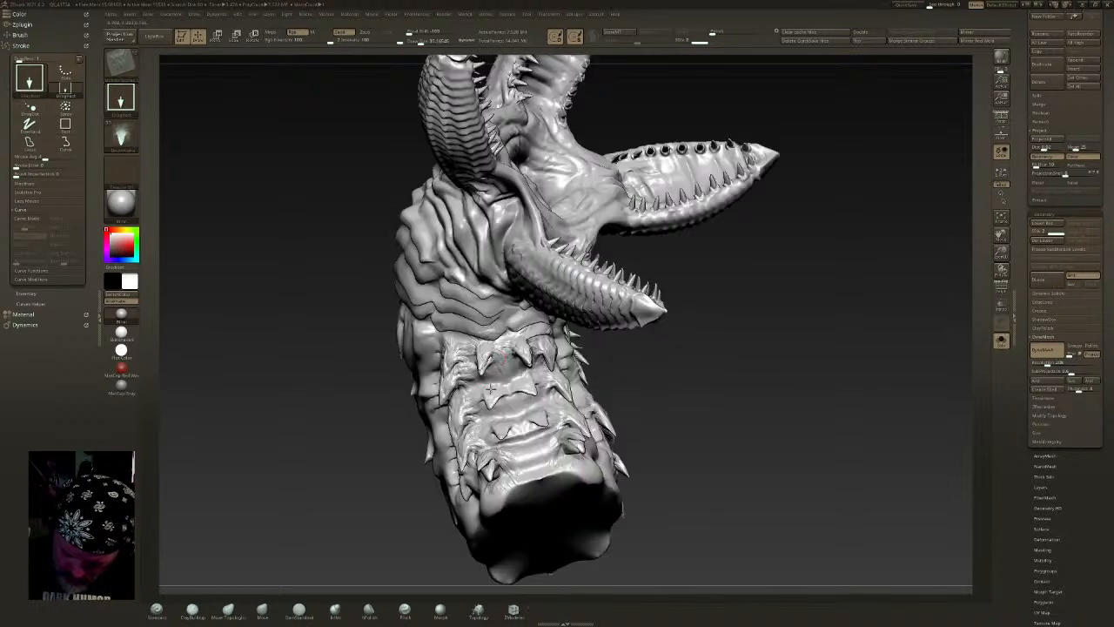
- Stamp additional spikes between the upper rows of the neck's front panel, undoing a misplaced stamp
drag(514, 362, 508, 345)
drag(501, 430, 505, 386)
key(ctrl+z)
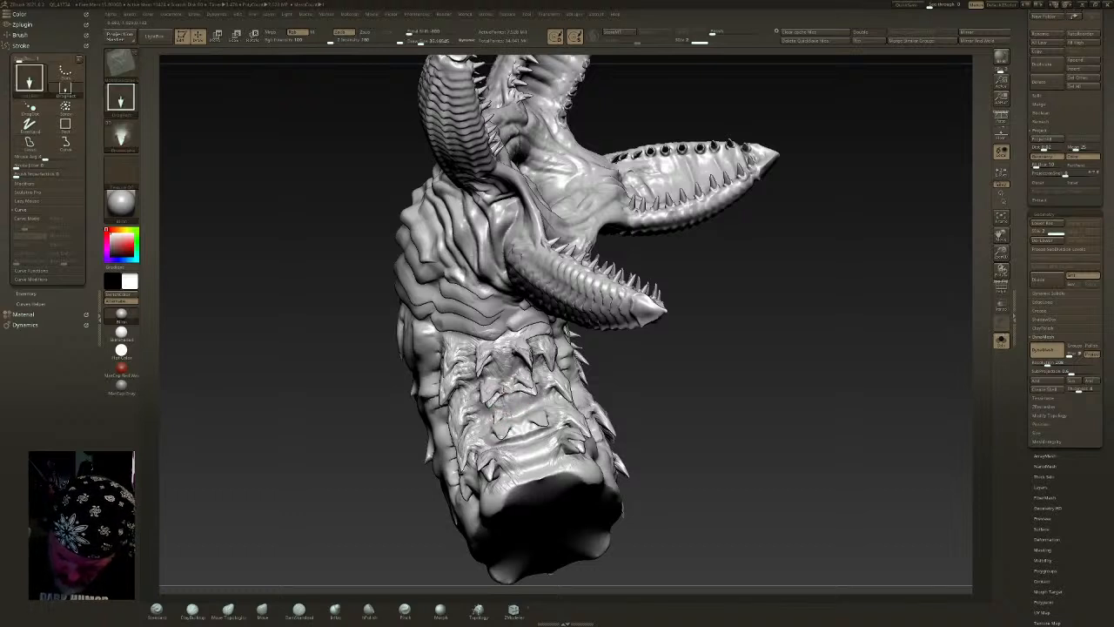
key(shift)
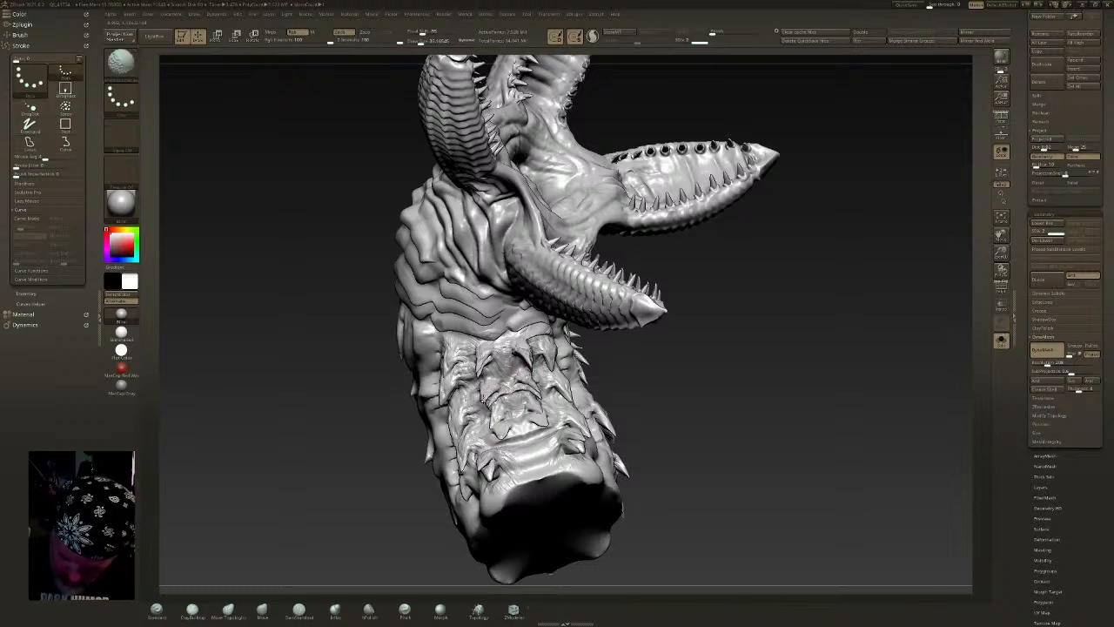
key(ctrl+shift)
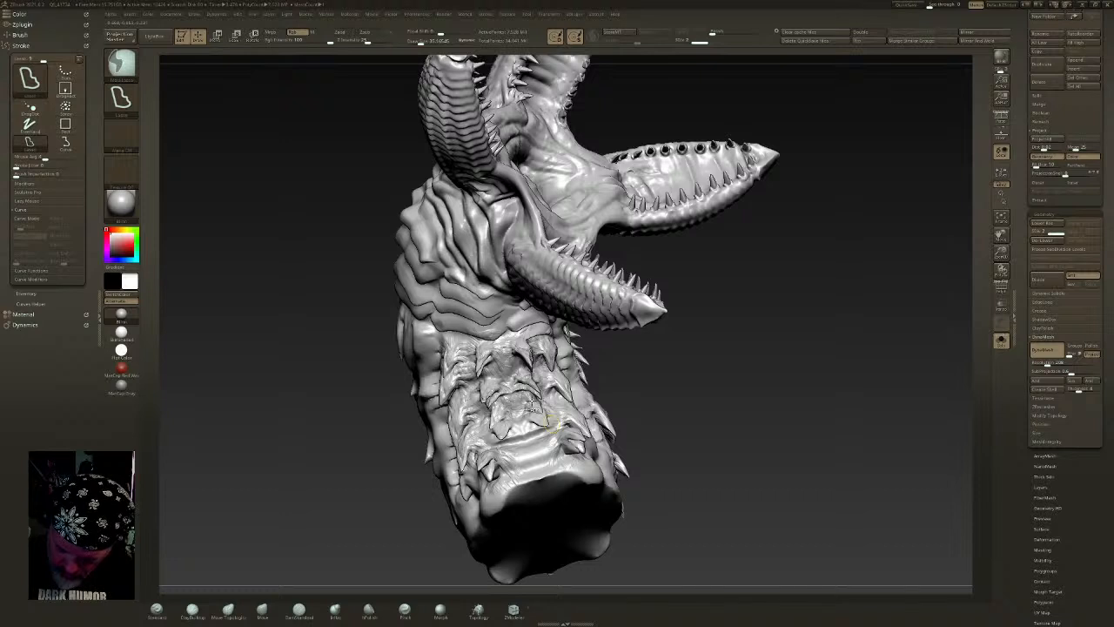
key(ctrl+shift)
right_drag(522, 405, 503, 422)
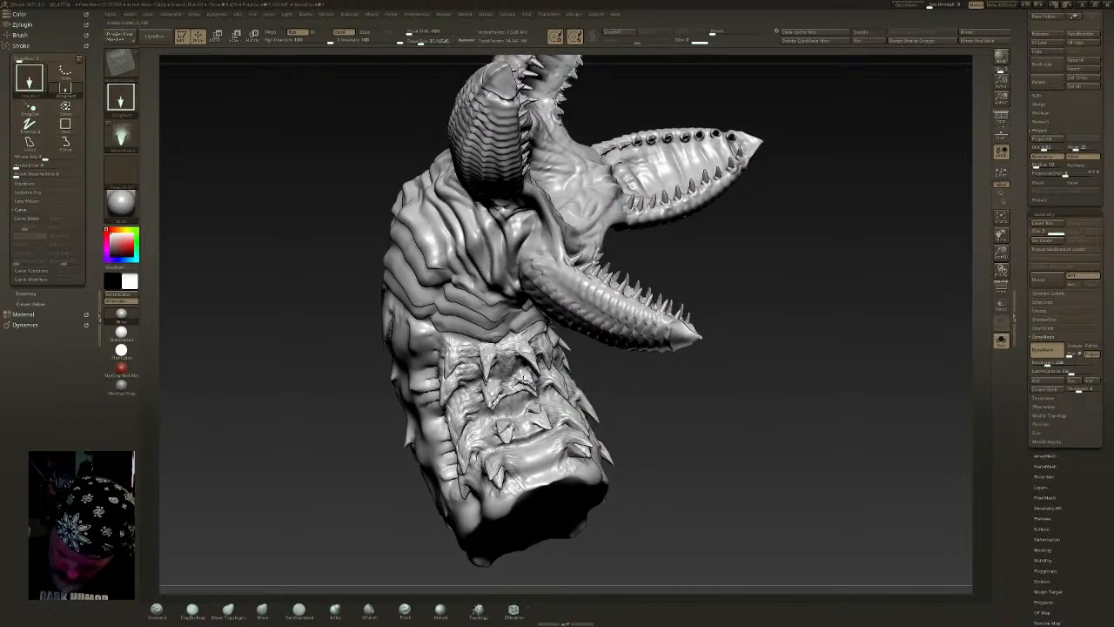
- Stamp small spikes across the lower rows of the front panel and fill its remaining gaps near the neck's base
key(ctrl+shift)
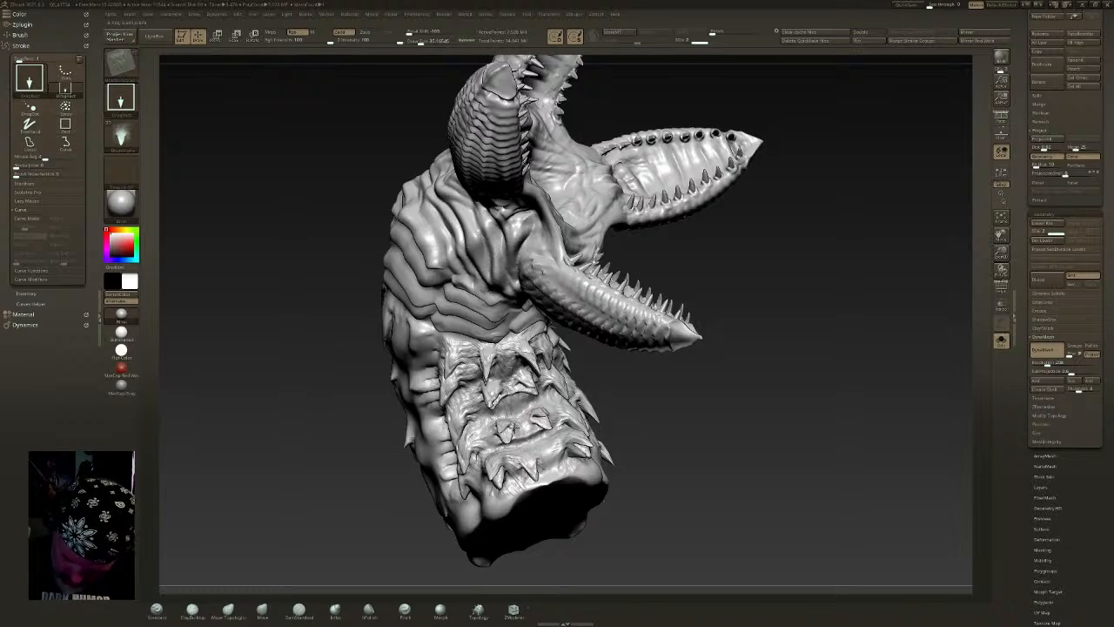
mouse_move(539, 427)
right_down()
mouse_move(562, 400)
mouse_move(614, 399)
mouse_move(523, 441)
mouse_move(487, 443)
right_up()
key(ctrl+shift)
key(shift)
right_drag(622, 441, 682, 413)
key(ctrl+shift)
mouse_move(623, 394)
right_down()
mouse_move(675, 390)
mouse_move(616, 376)
mouse_move(653, 383)
mouse_move(625, 388)
right_up()
key(ctrl+shift)
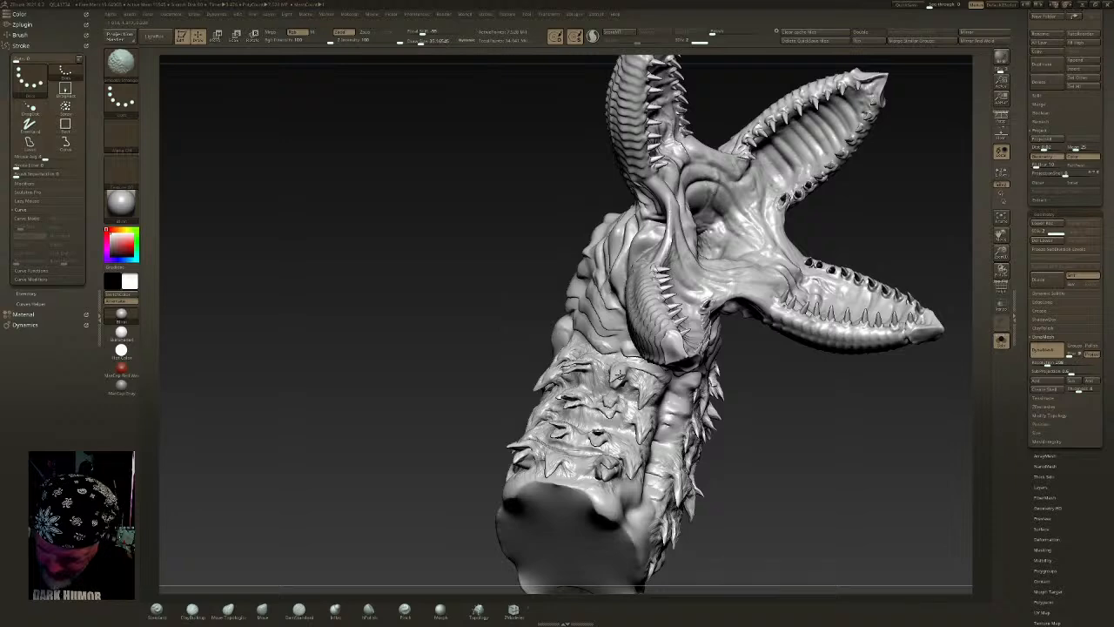
- Fill the bare spots between the large spikes on the neck's back and side panels with more stamped spikes
right_drag(658, 422, 646, 355)
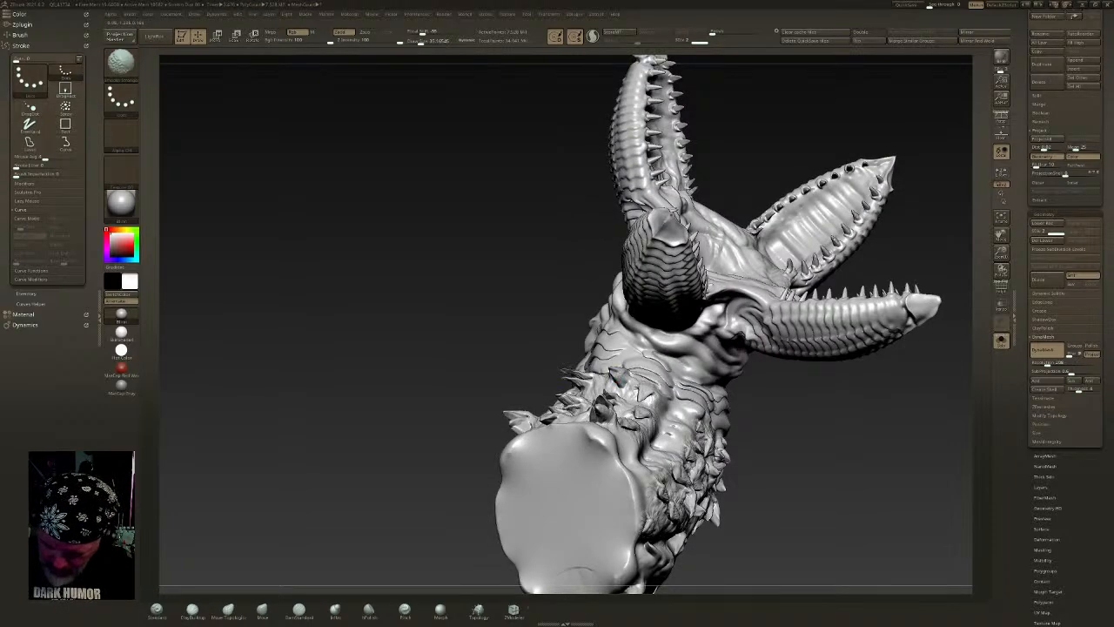
mouse_move(570, 370)
right_down()
mouse_move(648, 418)
mouse_move(646, 461)
mouse_move(591, 474)
right_up()
drag(593, 486, 567, 449)
mouse_move(552, 421)
right_down()
mouse_move(528, 389)
mouse_move(610, 327)
right_up()
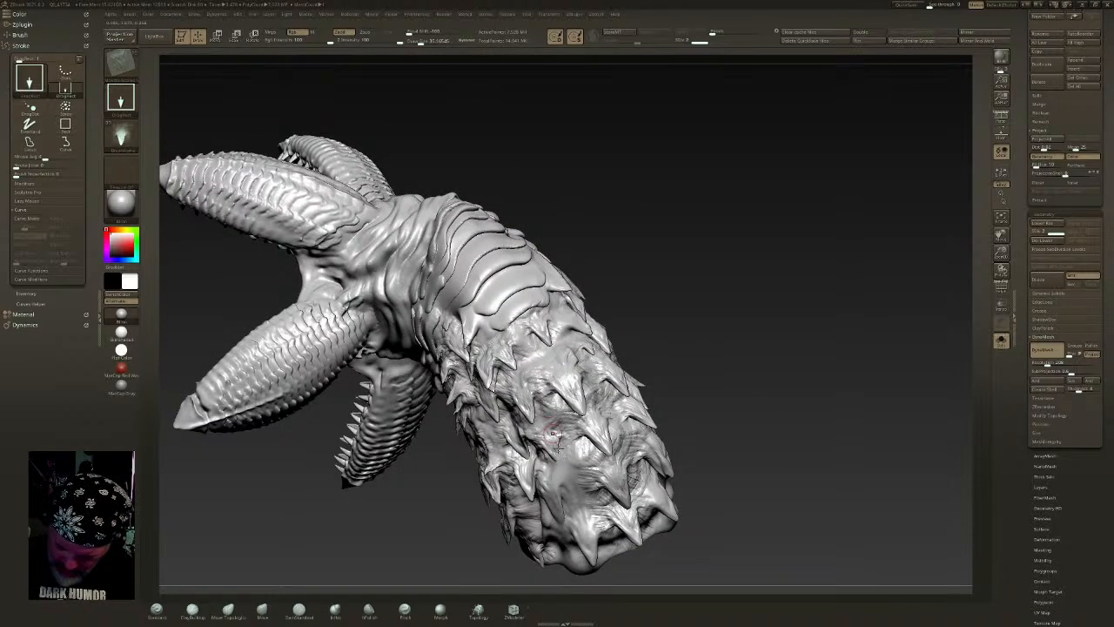
mouse_move(572, 468)
right_down()
mouse_move(578, 535)
mouse_move(606, 410)
mouse_move(595, 476)
right_up()
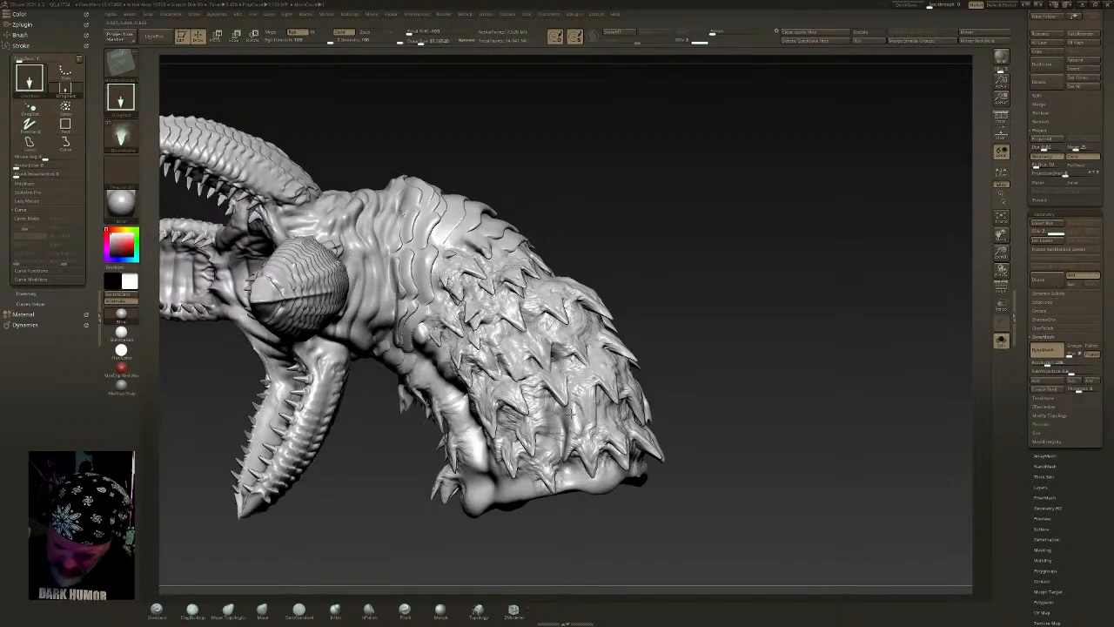
mouse_move(585, 399)
right_down()
mouse_move(525, 435)
mouse_move(532, 403)
right_up()
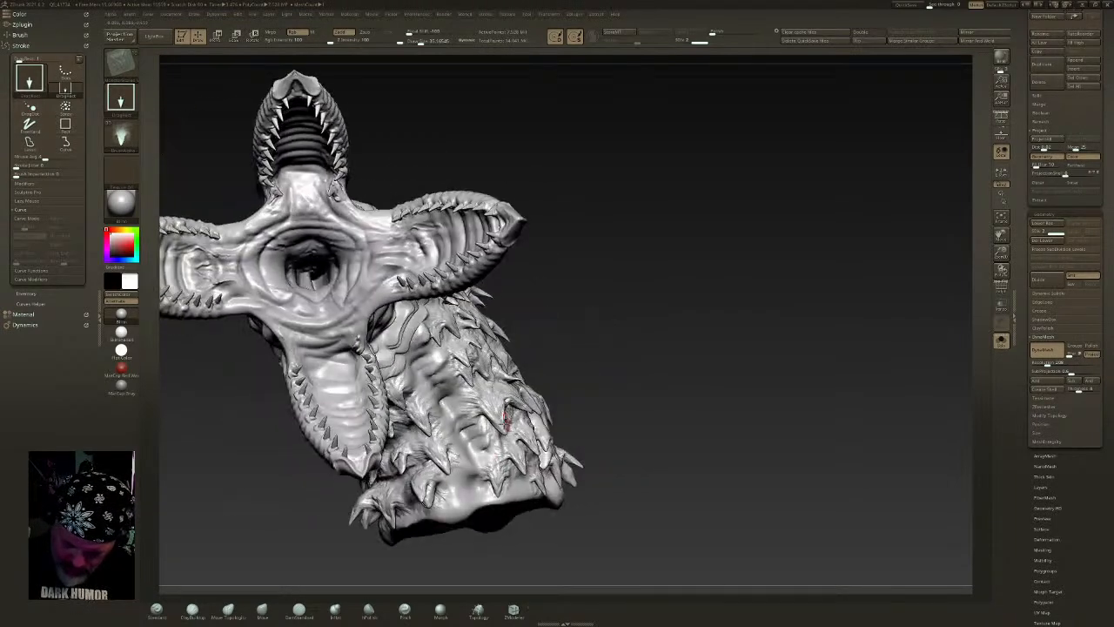
mouse_move(421, 340)
right_down()
mouse_move(410, 319)
mouse_move(532, 351)
right_up()
mouse_move(619, 351)
right_down()
mouse_move(611, 336)
mouse_move(625, 318)
right_up()
right_drag(709, 302, 726, 441)
mouse_move(726, 442)
mouse_down()
mouse_move(704, 391)
mouse_move(676, 383)
mouse_move(716, 390)
mouse_move(708, 411)
mouse_move(688, 365)
mouse_move(710, 326)
mouse_move(699, 271)
mouse_move(688, 348)
mouse_move(721, 261)
mouse_move(702, 241)
mouse_move(720, 214)
mouse_move(698, 212)
mouse_up()
mouse_move(679, 244)
right_down()
mouse_move(715, 319)
mouse_move(712, 352)
mouse_move(675, 296)
mouse_move(688, 348)
mouse_move(756, 383)
right_up()
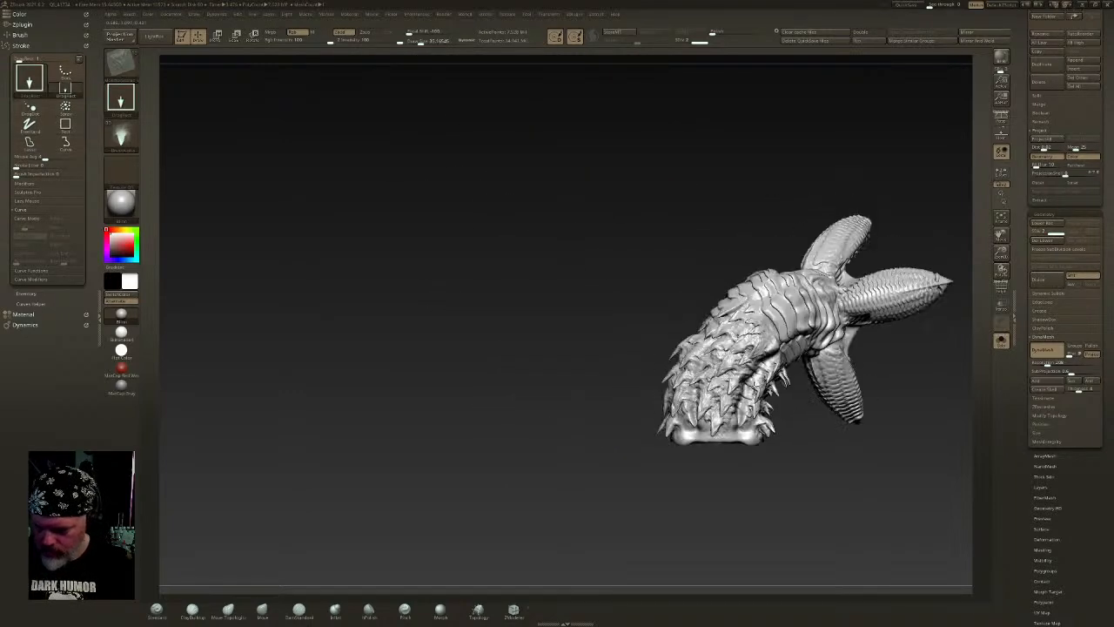
- Turn off Solo, hide the other subtools and lengthen the subtool list to reach the rock base
click(1003, 341)
drag(1095, 236, 1099, 350)
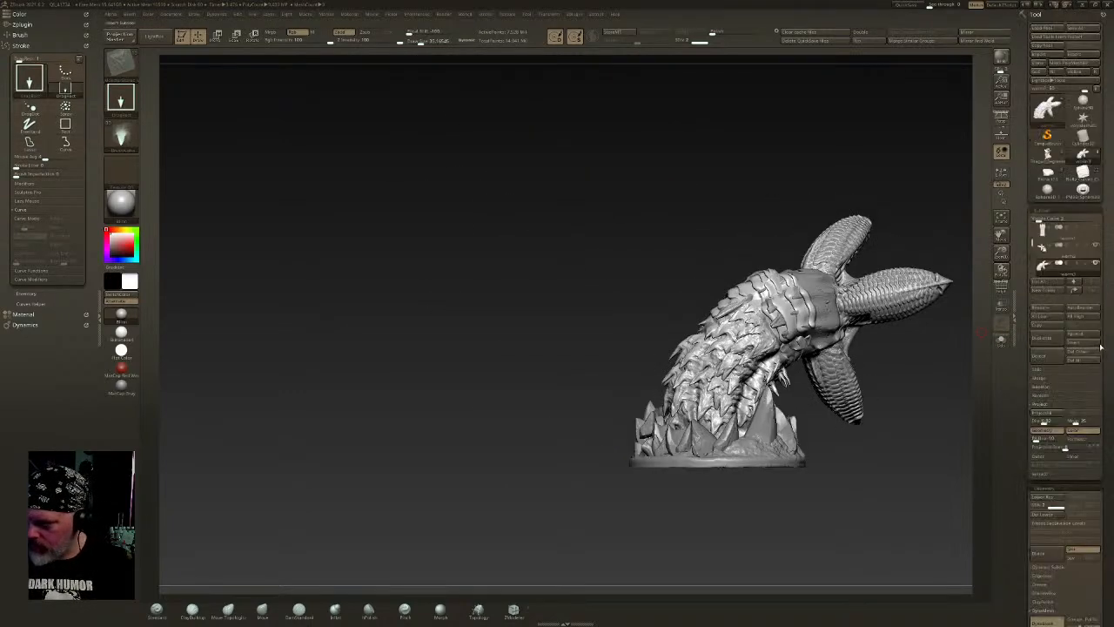
shift+click(1097, 263)
drag(1042, 220, 1058, 218)
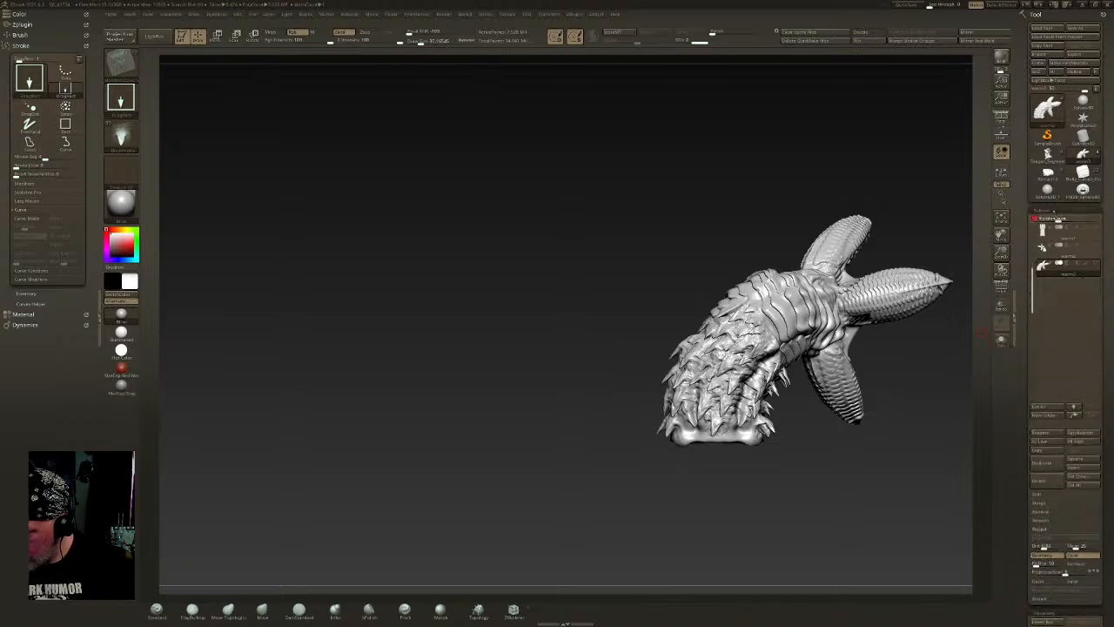
scroll(1078, 235, up, 1)
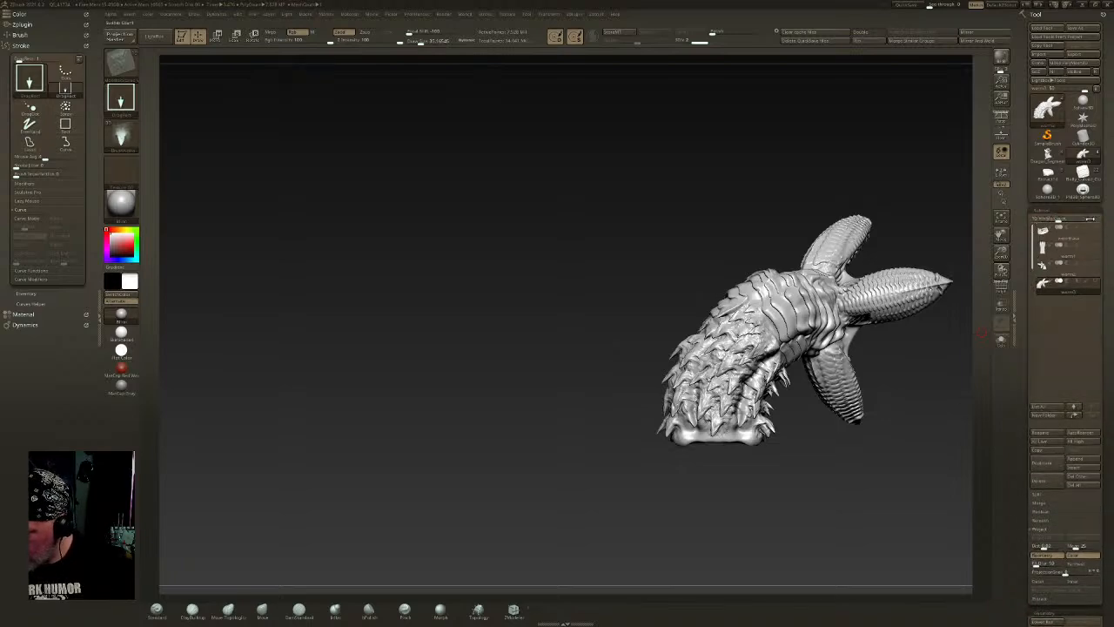
- Turn on perspective with the rock base shown and examine the spiked worm from several sides
mouse_move(957, 340)
mouse_down()
mouse_move(908, 336)
mouse_move(640, 390)
mouse_move(794, 374)
mouse_move(770, 387)
mouse_up()
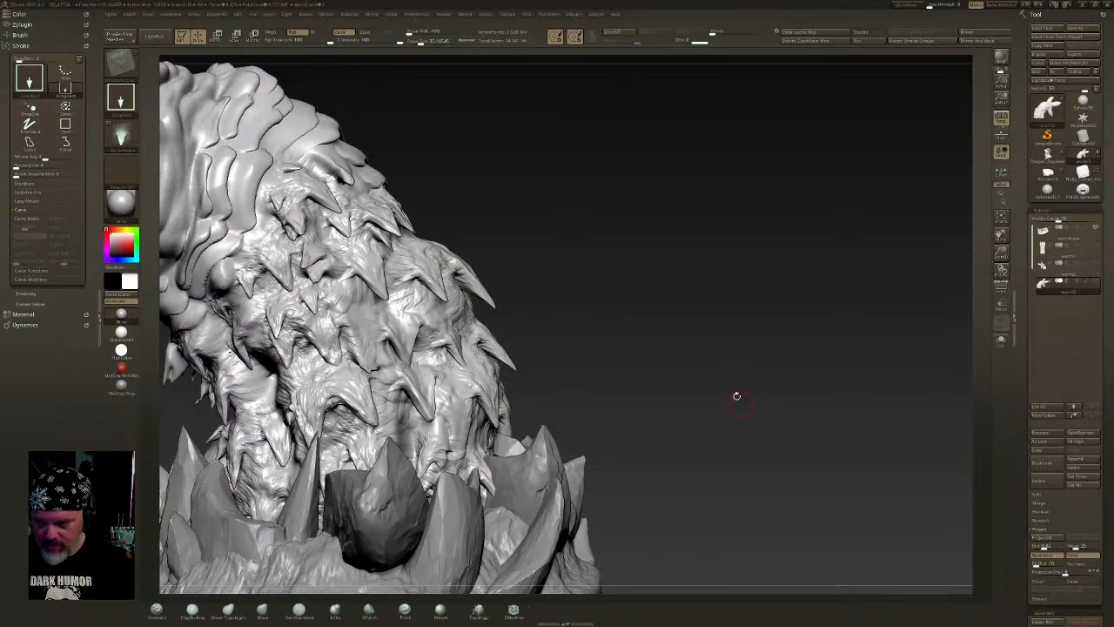
key(f)
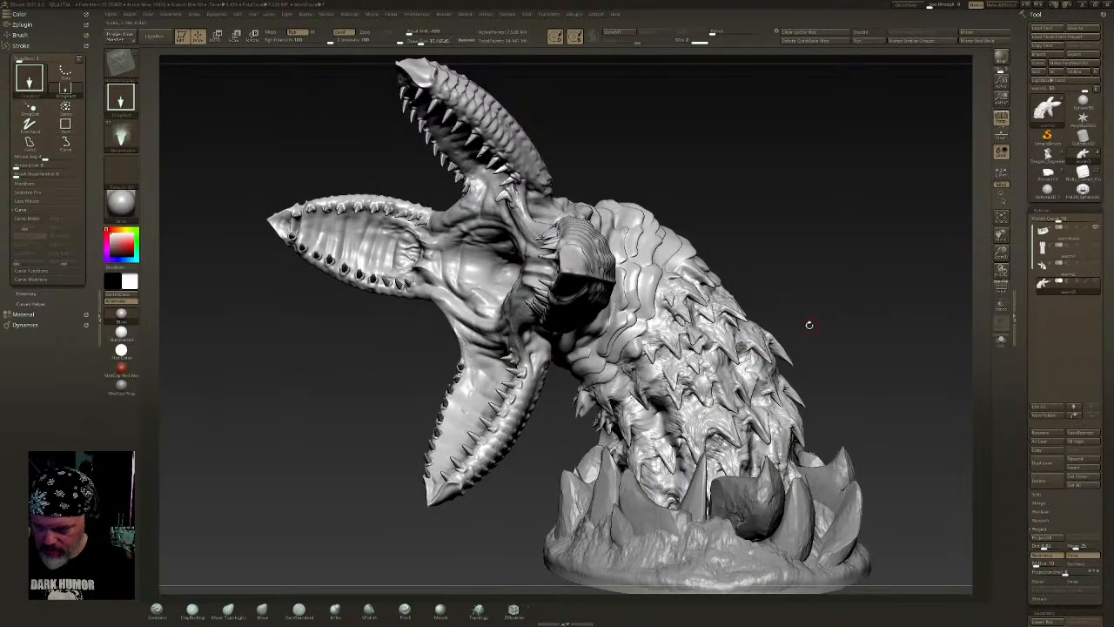
mouse_move(808, 300)
mouse_down()
mouse_move(880, 301)
mouse_move(871, 261)
mouse_up()
ctrl+right_drag(871, 261, 871, 296)
mouse_move(870, 296)
right_down()
mouse_move(858, 327)
mouse_move(778, 383)
mouse_move(798, 402)
mouse_move(795, 378)
right_up()
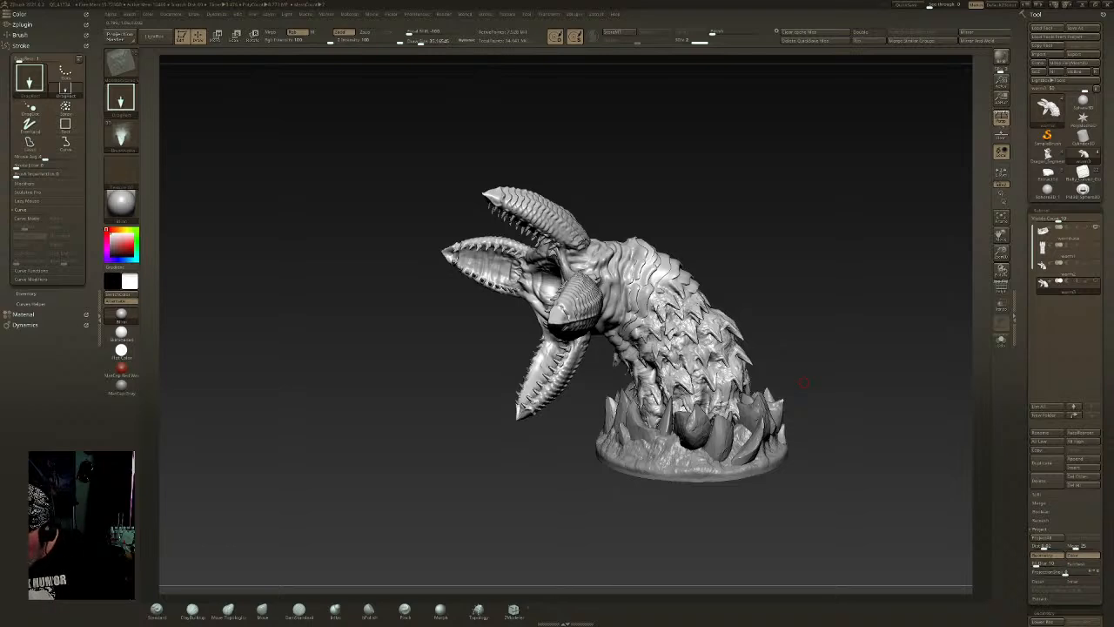
mouse_move(845, 514)
right_down()
mouse_move(756, 532)
mouse_move(756, 578)
mouse_move(686, 357)
mouse_move(468, 342)
mouse_move(571, 386)
mouse_move(653, 264)
mouse_move(640, 313)
mouse_move(673, 349)
mouse_move(664, 344)
mouse_move(721, 331)
mouse_move(671, 340)
mouse_move(724, 265)
mouse_move(638, 208)
right_up()
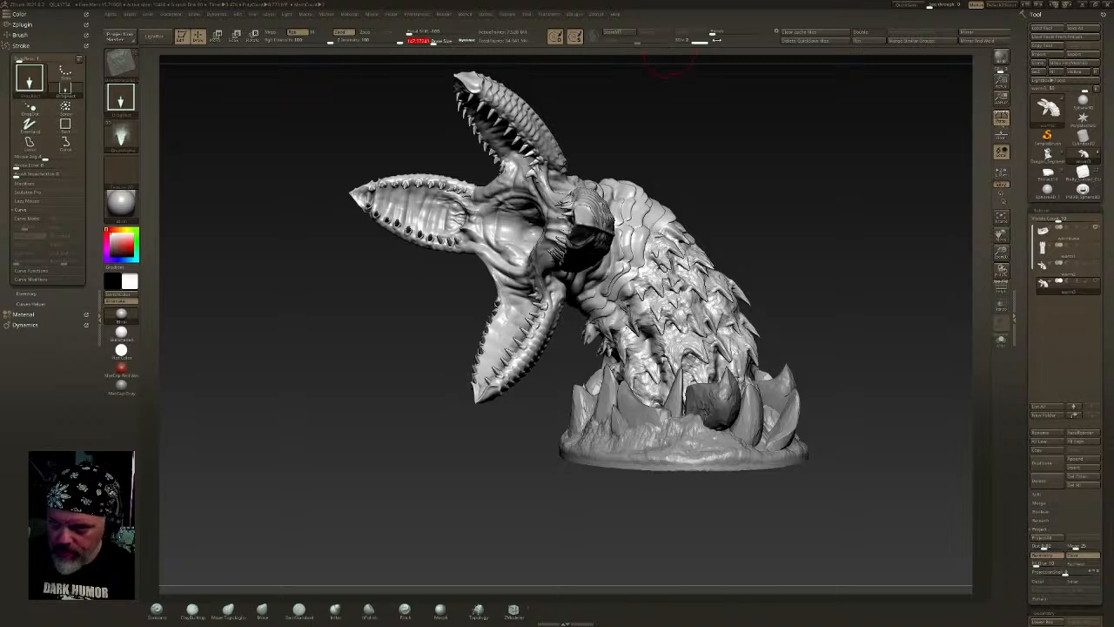
key(shift)
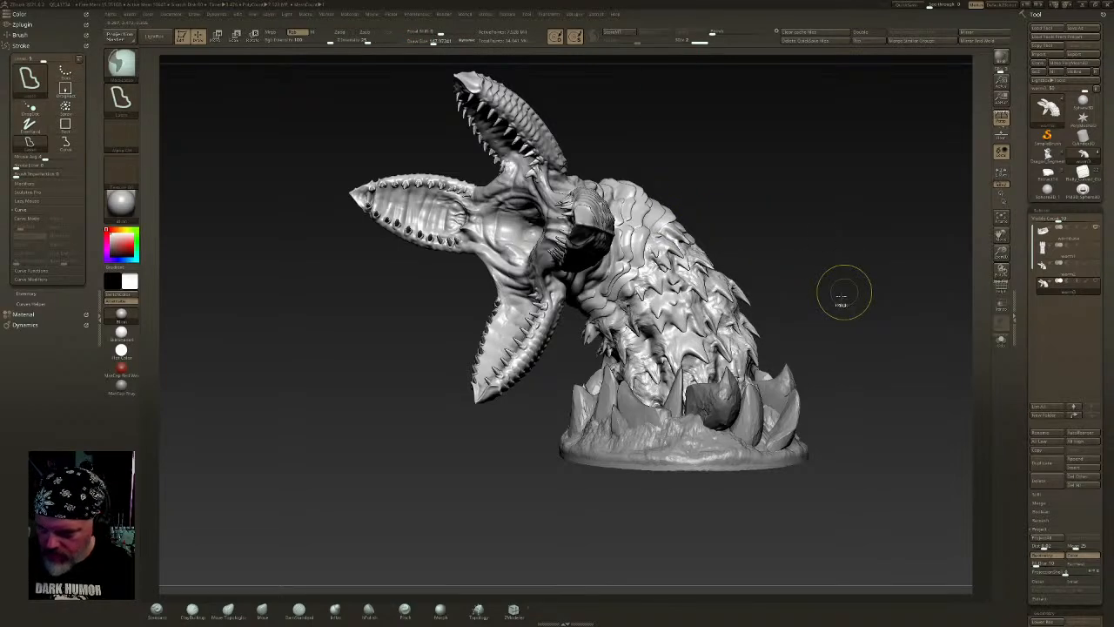
mouse_move(751, 166)
right_down()
mouse_move(736, 209)
mouse_move(729, 178)
right_up()
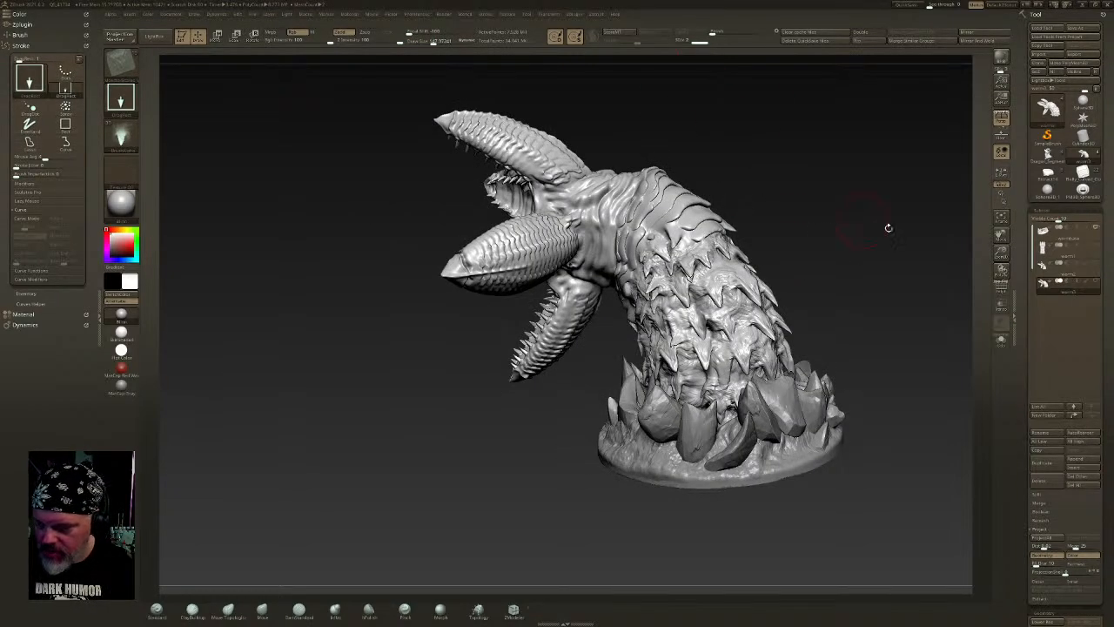
- Switch the worm mesh to its lowest subdivision level and check the model from behind and the side
scroll(1052, 359, down, 5)
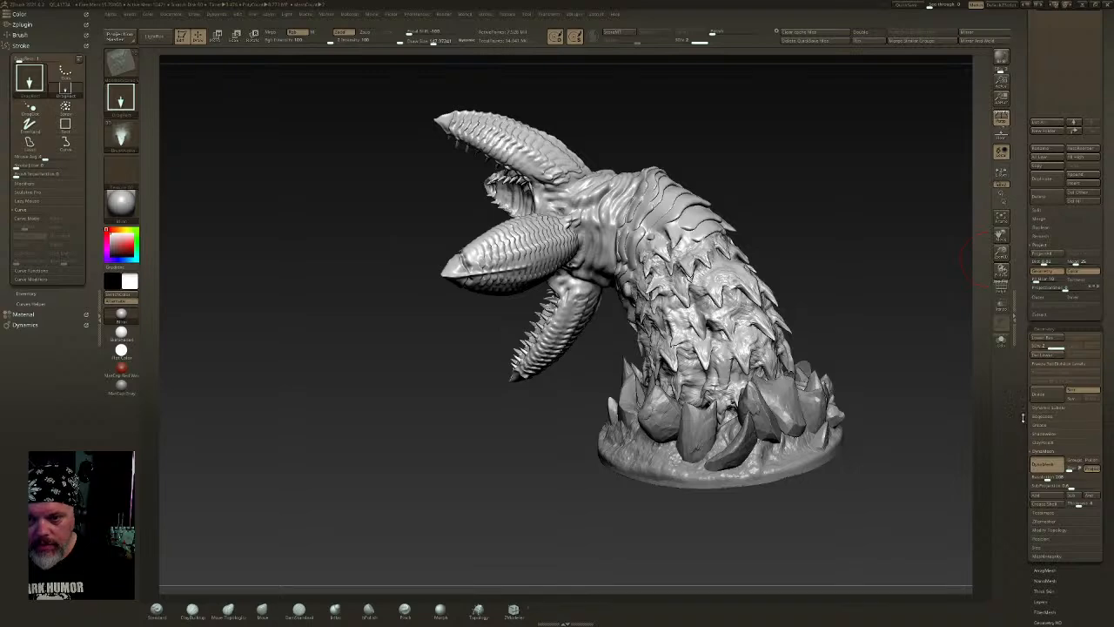
mouse_move(891, 426)
right_down()
mouse_move(898, 404)
mouse_move(896, 426)
mouse_move(949, 414)
mouse_move(865, 452)
mouse_move(860, 420)
right_up()
mouse_move(734, 427)
ctrl+right_down()
mouse_move(719, 341)
mouse_move(682, 435)
mouse_move(558, 420)
mouse_move(589, 427)
mouse_move(592, 394)
mouse_move(604, 388)
mouse_move(607, 423)
ctrl+right_up()
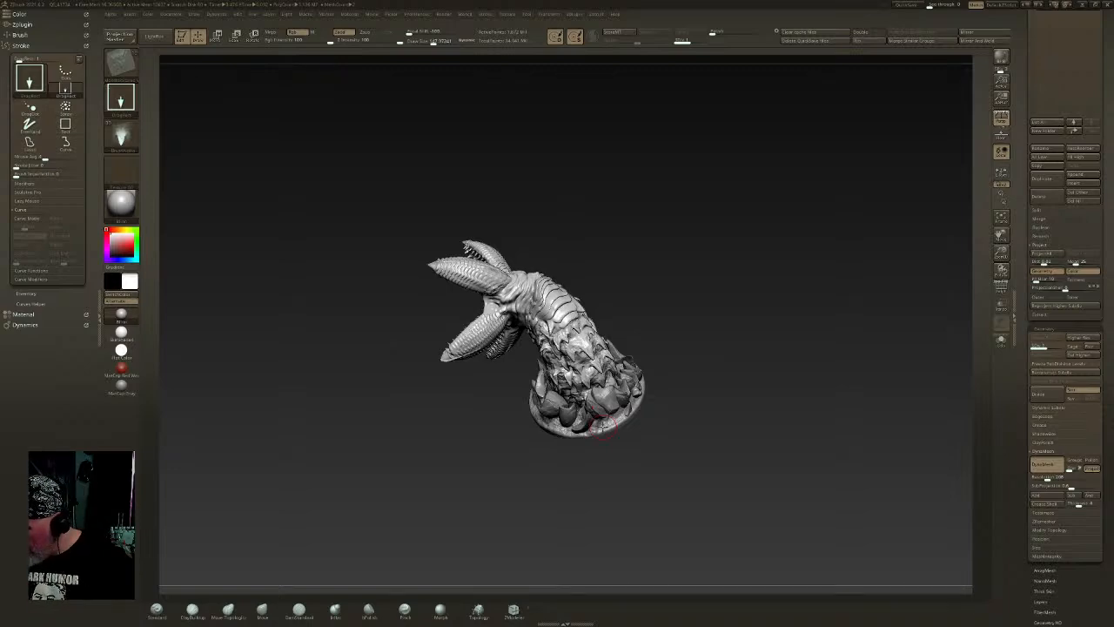
mouse_move(731, 343)
mouse_down()
mouse_move(694, 378)
mouse_move(725, 297)
mouse_move(753, 287)
mouse_move(705, 311)
mouse_up()
mouse_move(629, 394)
mouse_down()
mouse_move(757, 397)
mouse_move(631, 403)
mouse_up()
mouse_move(631, 403)
ctrl+right_down()
mouse_move(621, 378)
mouse_move(592, 391)
mouse_move(670, 351)
mouse_move(670, 373)
mouse_move(682, 328)
ctrl+right_up()
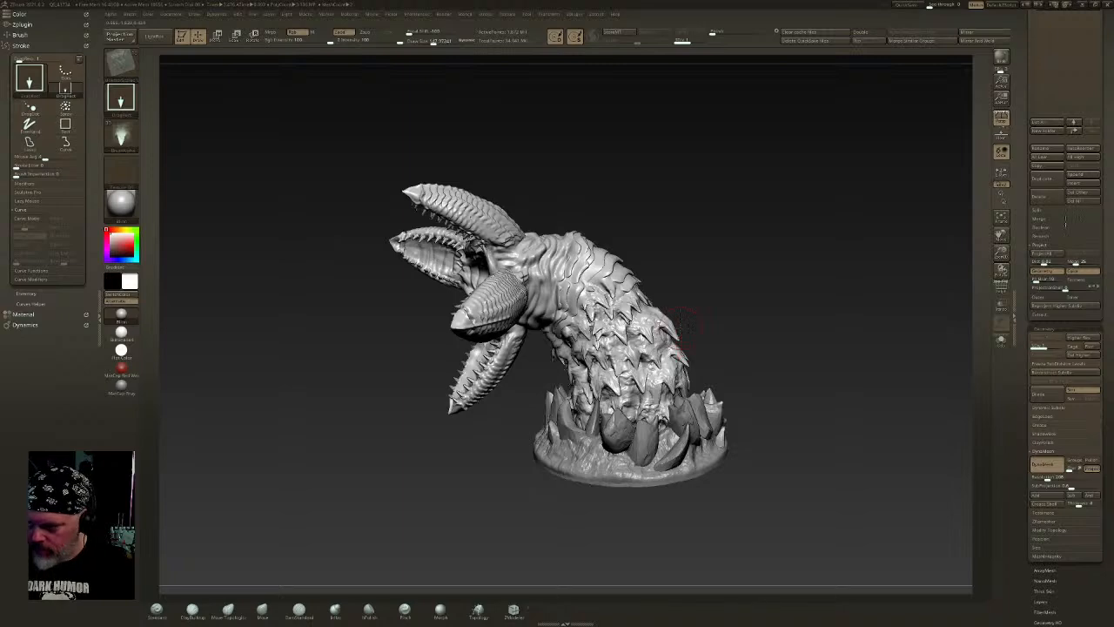
- Open the deformation settings and apply a positive Contrast deformation to the worm mesh
click(1052, 442)
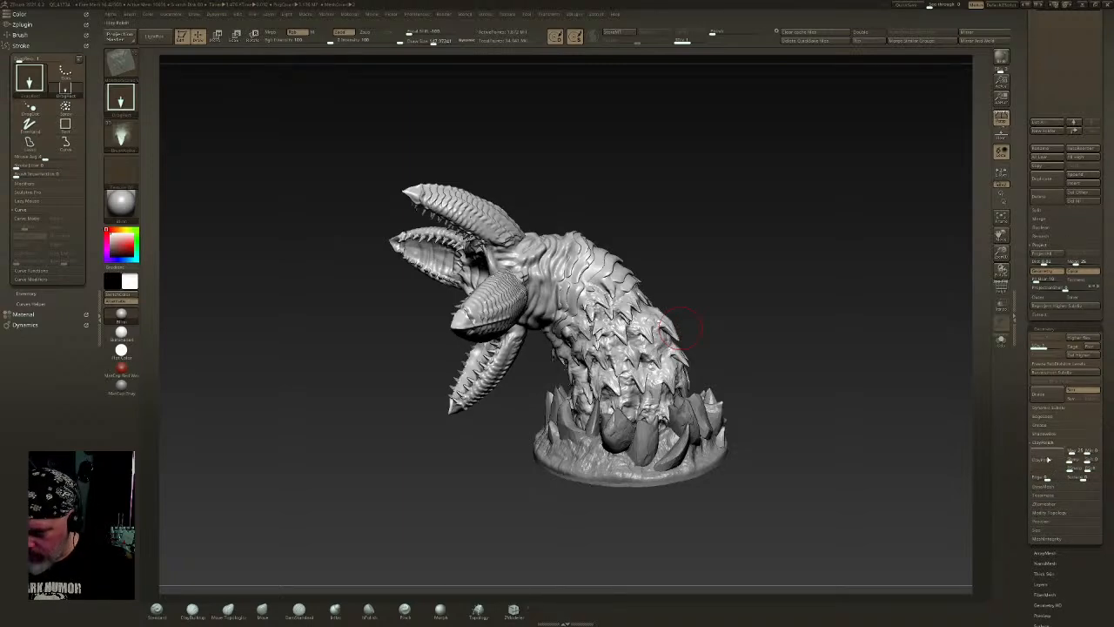
mouse_move(719, 281)
right_down()
mouse_move(694, 310)
mouse_move(751, 281)
mouse_move(771, 256)
mouse_move(786, 264)
mouse_move(684, 334)
mouse_move(740, 279)
mouse_move(751, 313)
mouse_move(696, 331)
mouse_move(712, 297)
right_up()
drag(1081, 598, 1081, 335)
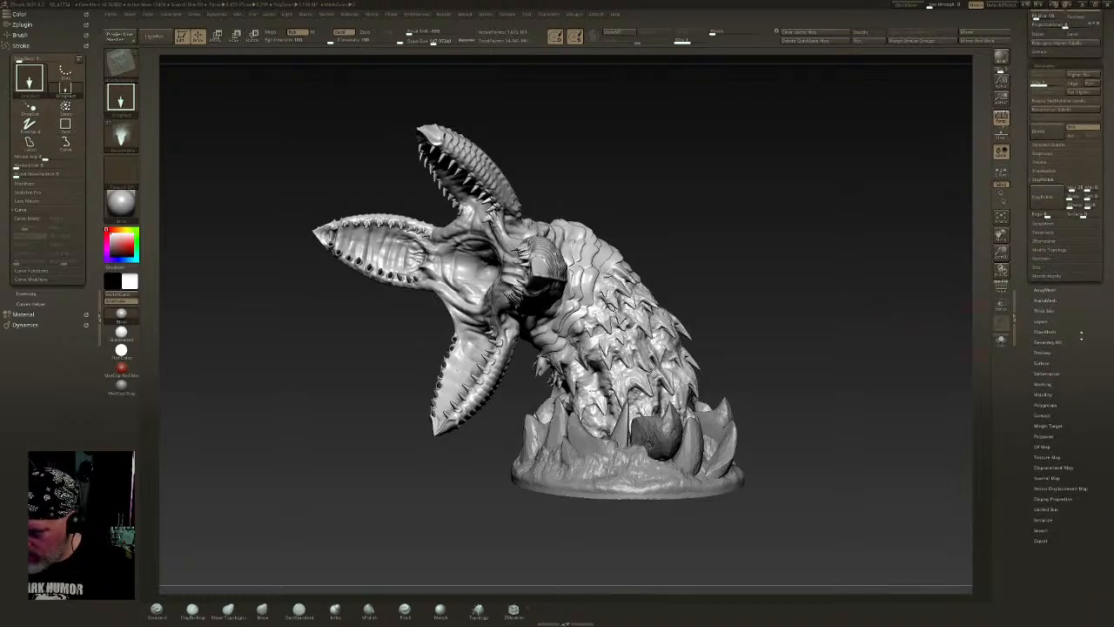
click(1053, 373)
right_drag(895, 433, 868, 453)
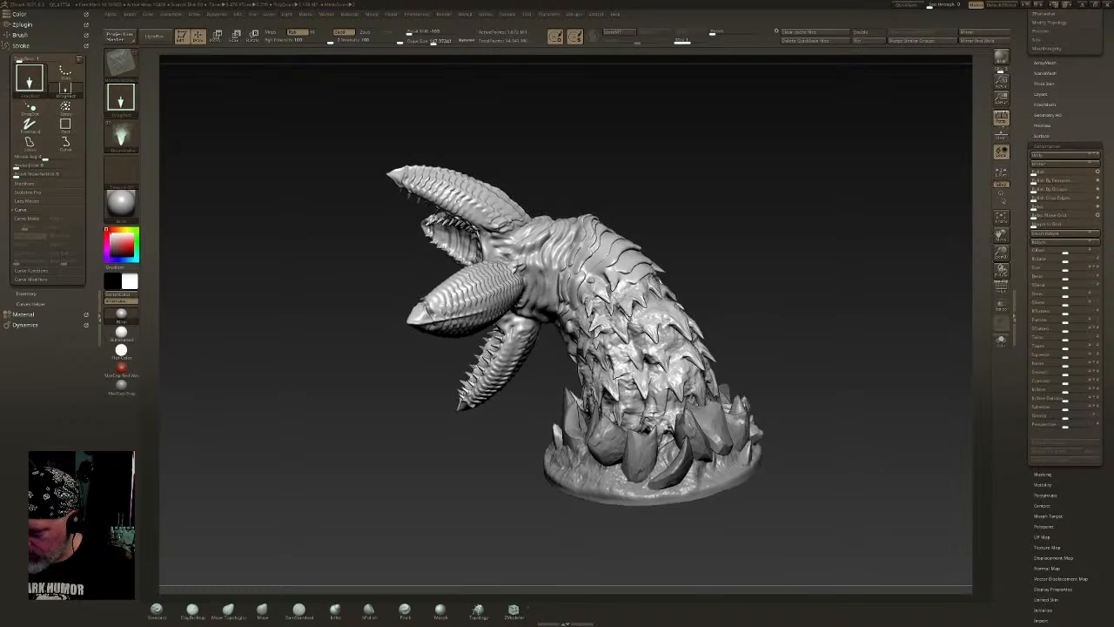
drag(1078, 381, 1084, 380)
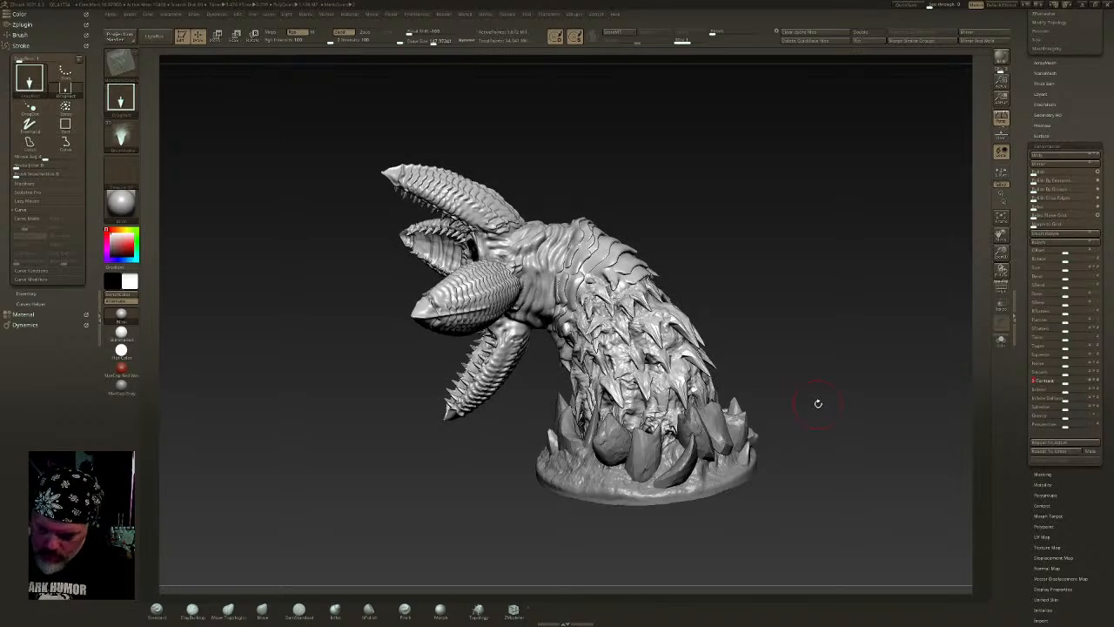
drag(816, 393, 754, 377)
- Choose the ContrastDelta brush, enlarge it and sharpen the wrinkles on the side of the worm's neck
key(b)
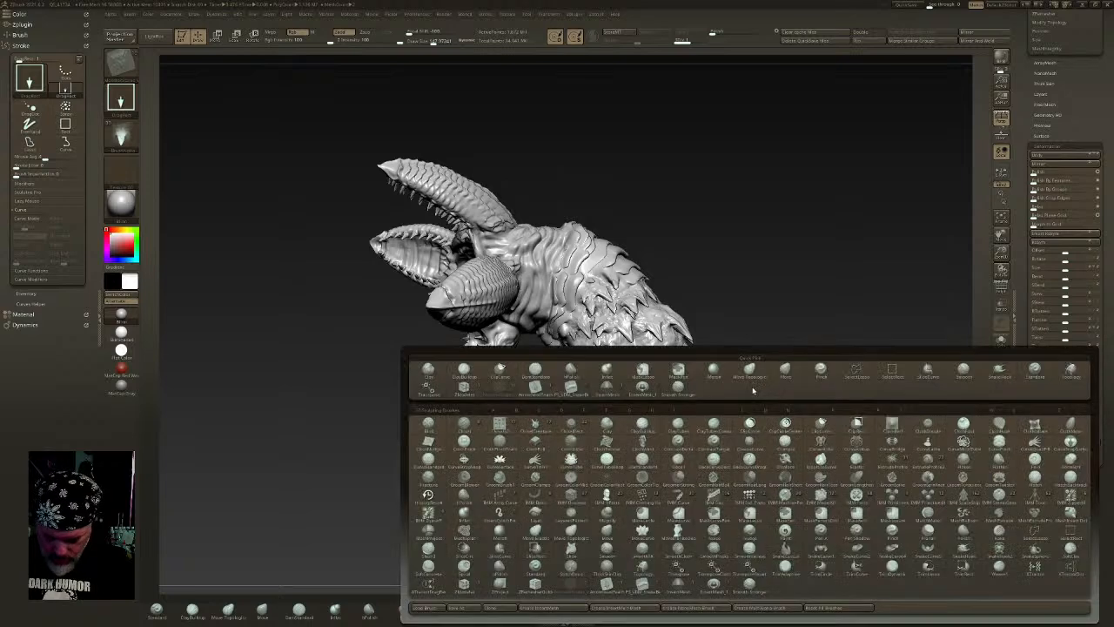
key(c)
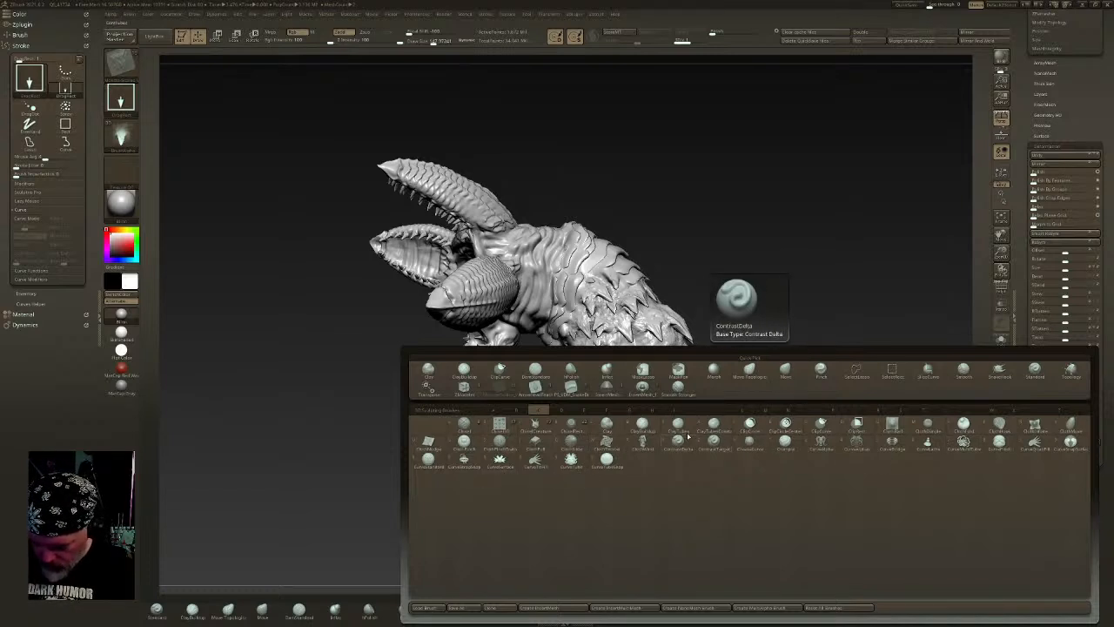
drag(426, 45, 444, 45)
ctrl+right_drag(515, 186, 548, 234)
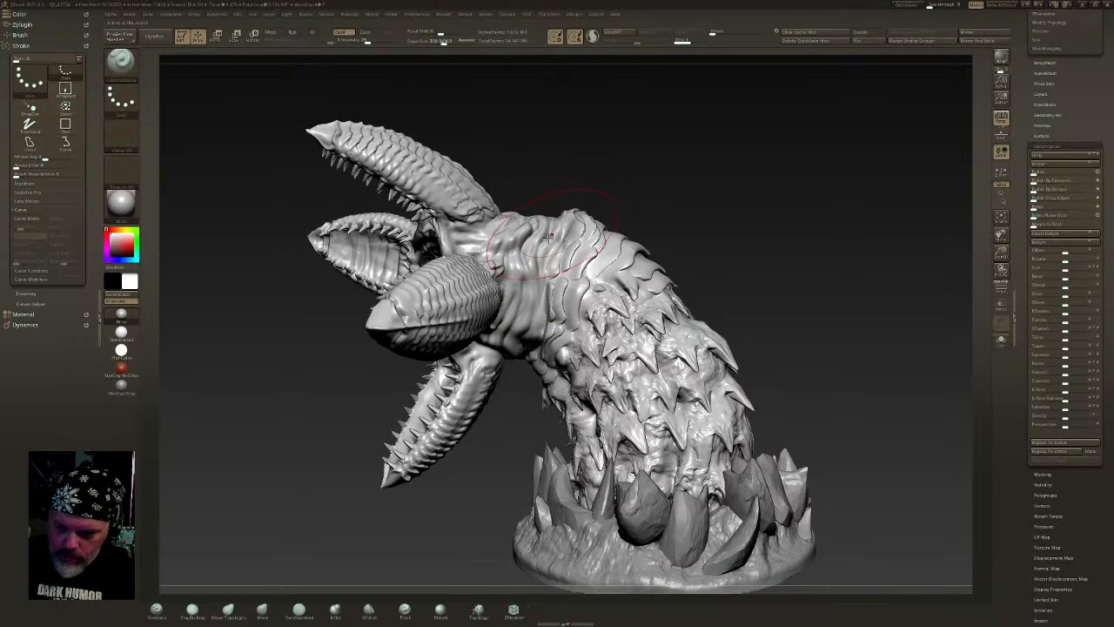
drag(528, 318, 532, 277)
right_drag(533, 277, 524, 305)
shift+drag(528, 300, 532, 275)
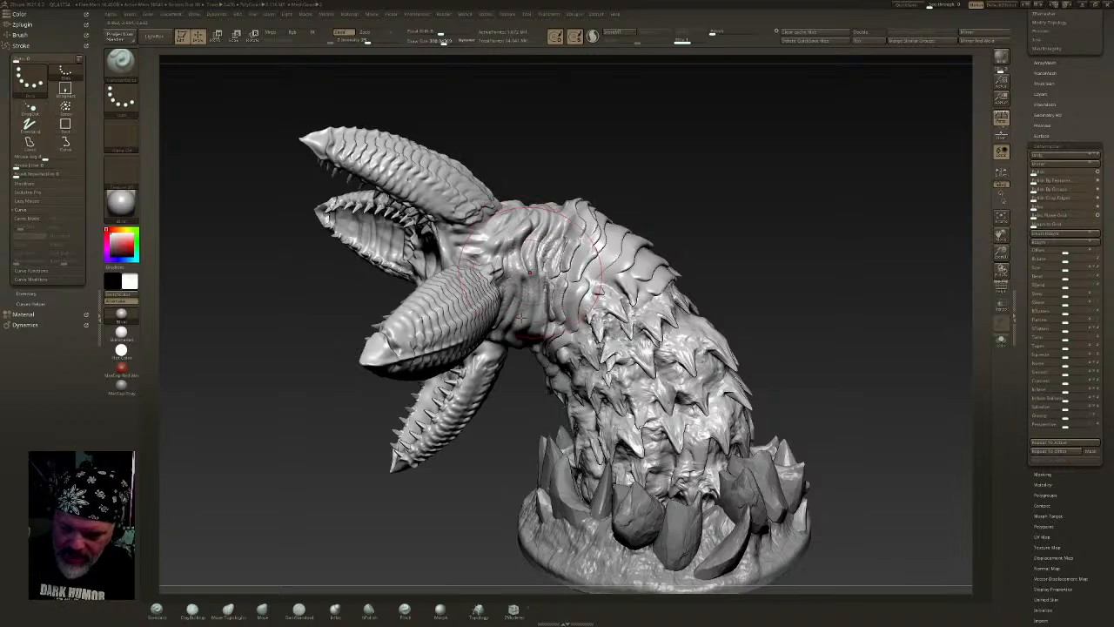
- Reduce the brush size slightly and increase the contrast of the upper neck plates and the folds behind the petals
drag(445, 42, 443, 43)
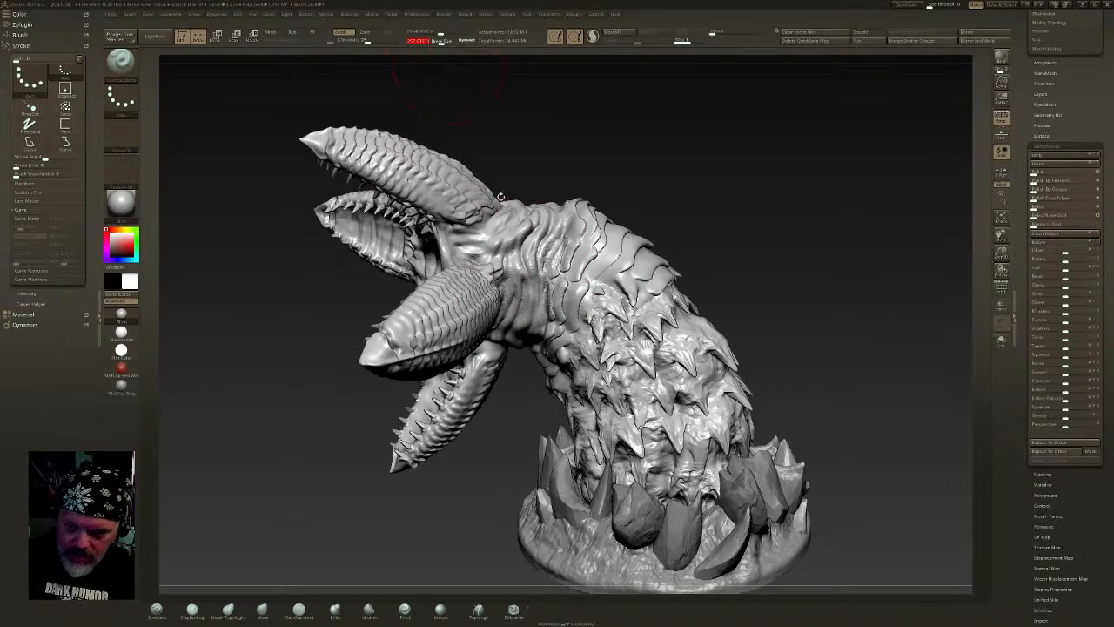
right_drag(522, 215, 528, 258)
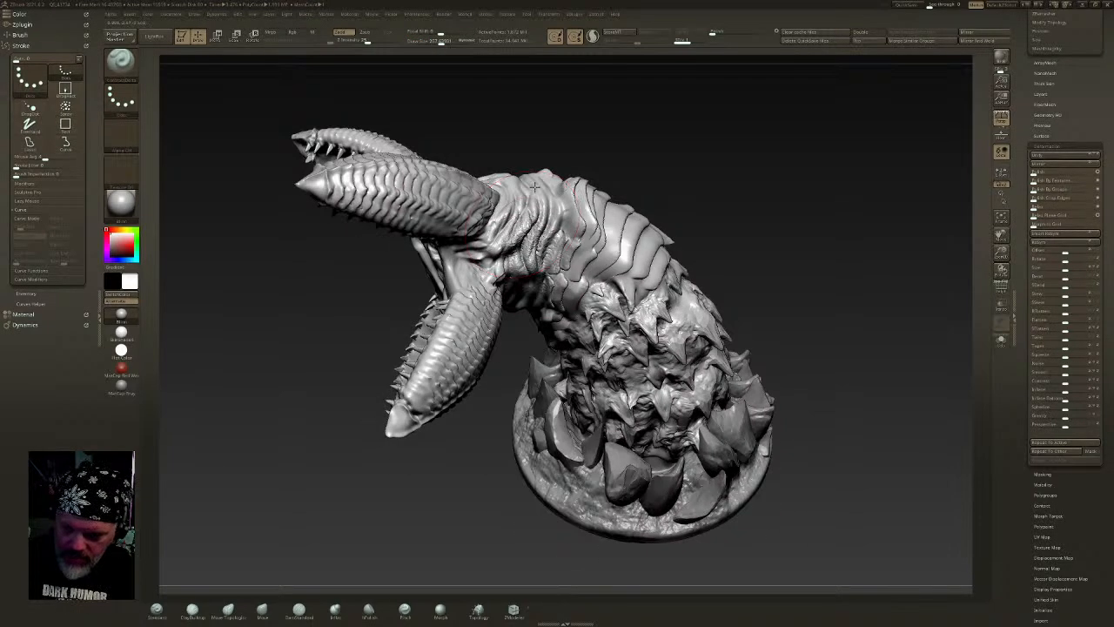
right_drag(534, 185, 488, 139)
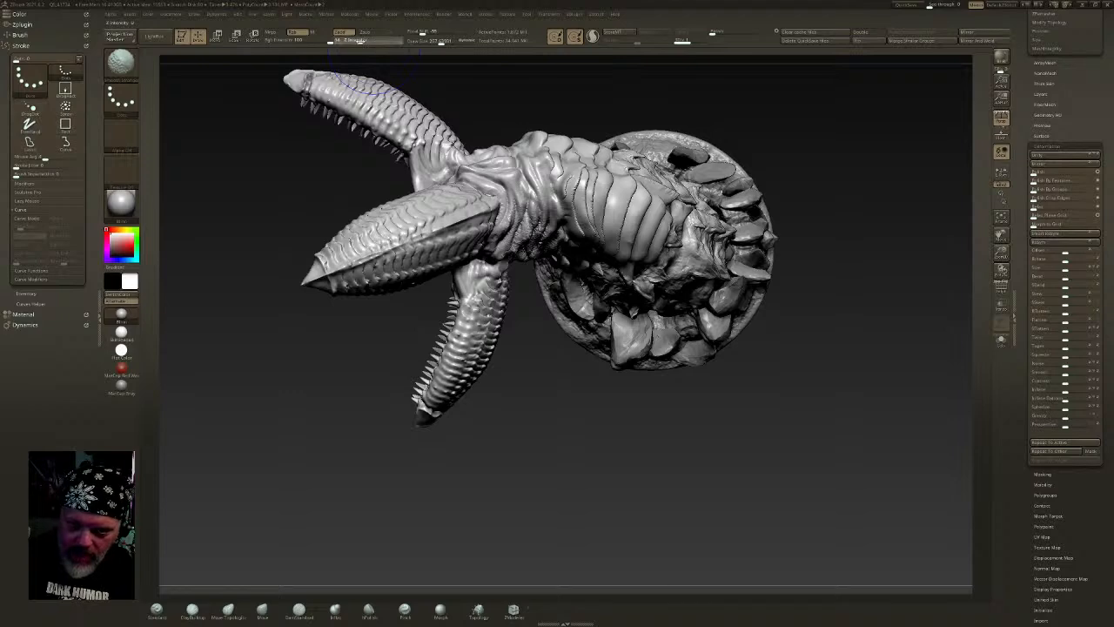
mouse_move(524, 265)
right_down()
mouse_move(528, 168)
mouse_move(607, 299)
right_up()
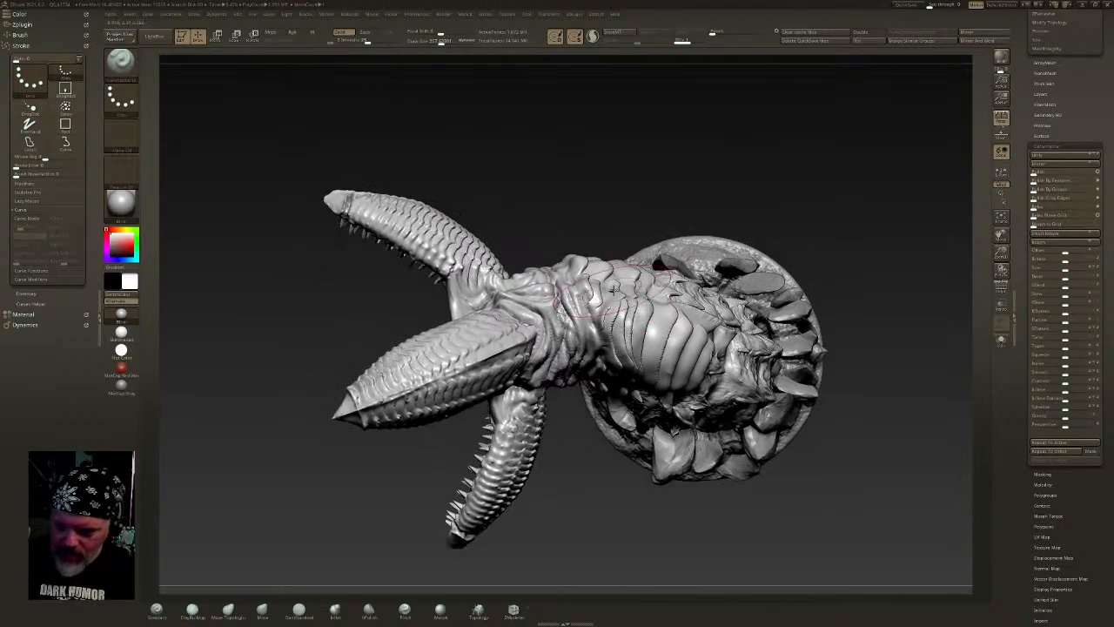
mouse_move(607, 322)
mouse_down()
mouse_move(662, 309)
mouse_move(689, 348)
mouse_up()
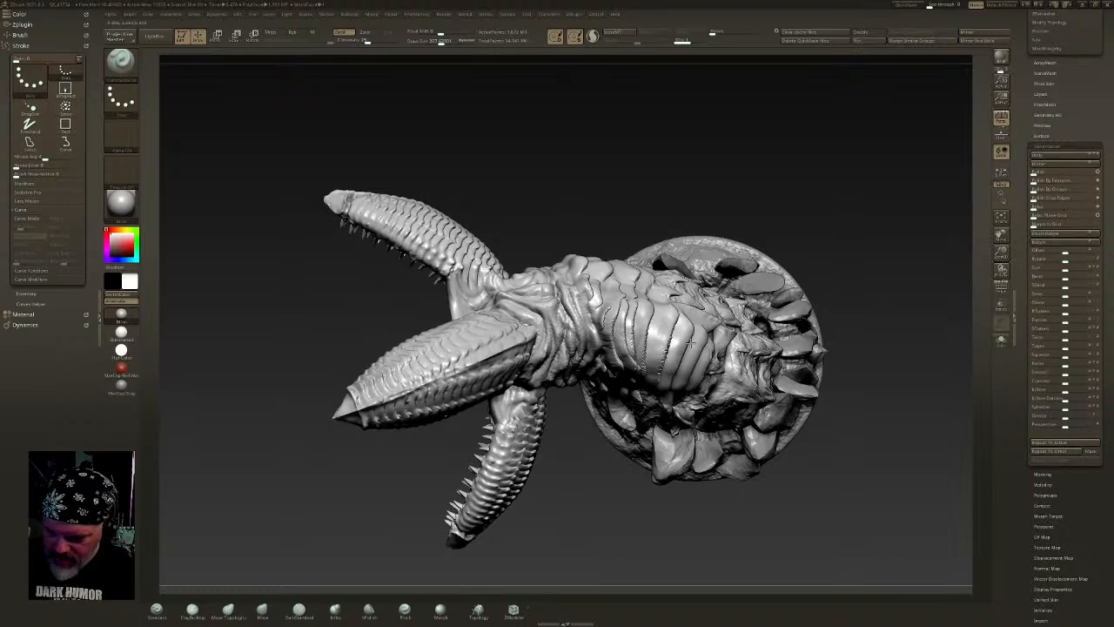
mouse_move(661, 315)
right_down()
mouse_move(614, 244)
mouse_move(529, 287)
right_up()
mouse_move(528, 287)
mouse_down()
mouse_move(520, 250)
mouse_move(501, 322)
mouse_up()
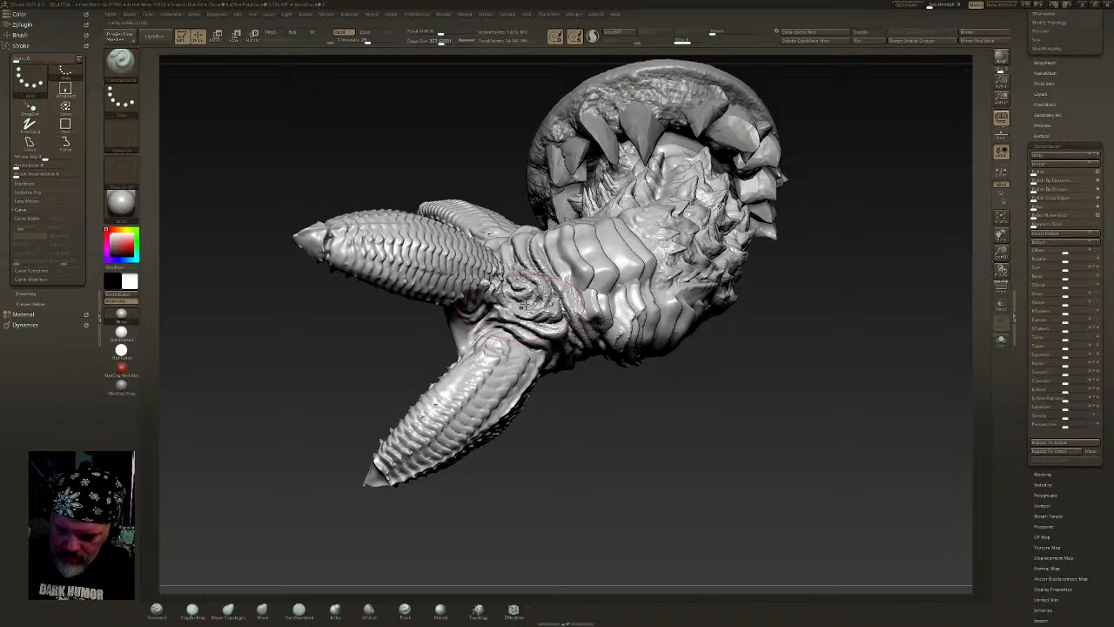
- Sharpen the scale rows on the outer surfaces of the petals with ContrastDelta strokes from base to tip
right_drag(509, 318, 491, 261)
mouse_move(441, 249)
mouse_down()
mouse_move(328, 252)
mouse_move(435, 285)
mouse_move(490, 283)
mouse_up()
shift+drag(366, 251, 425, 275)
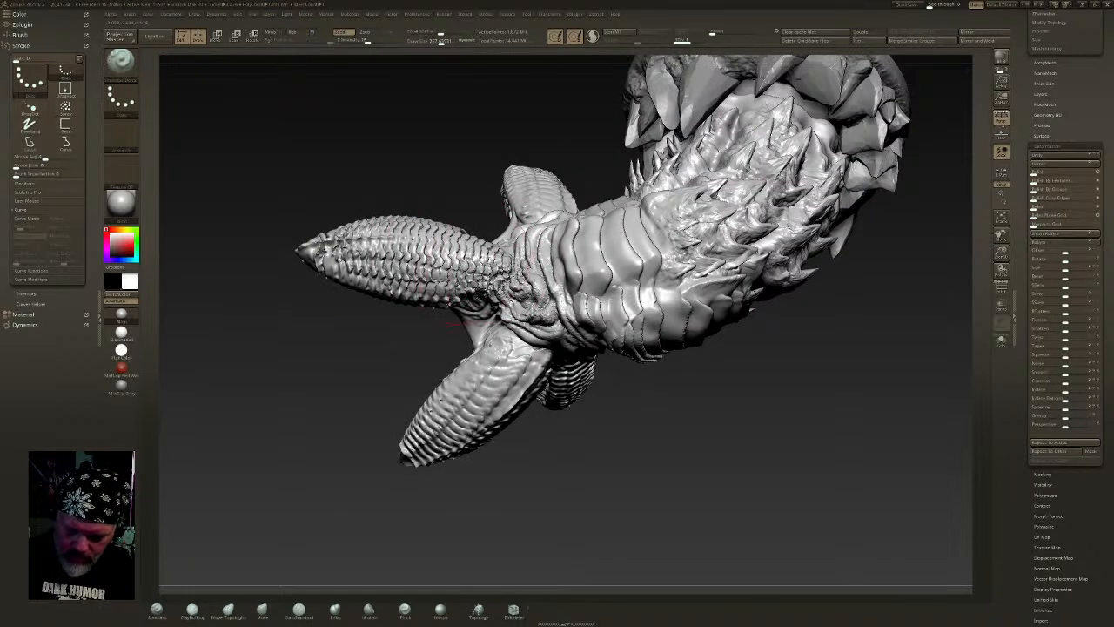
drag(500, 366, 428, 436)
right_drag(461, 413, 524, 374)
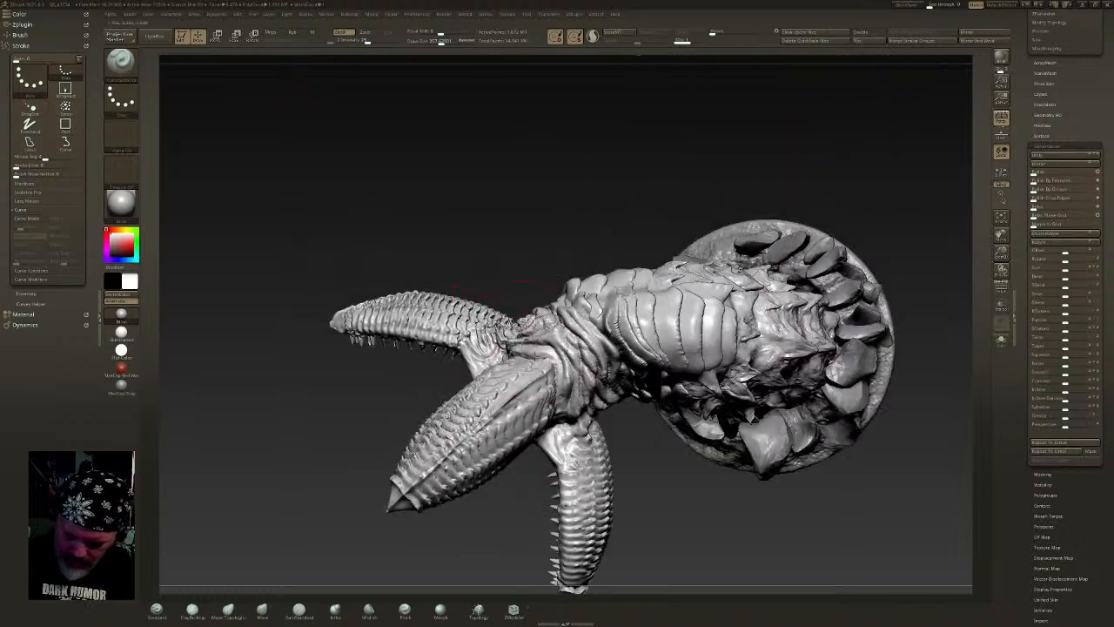
drag(513, 396, 429, 472)
drag(579, 452, 587, 571)
- Deepen the relief where the petals join the neck and along the adjoining petal's outer scales
alt+right_drag(619, 419, 597, 319)
mouse_move(551, 348)
mouse_down()
mouse_move(531, 327)
mouse_move(566, 366)
mouse_up()
right_drag(570, 370, 596, 329)
mouse_move(595, 329)
mouse_down()
mouse_move(566, 357)
mouse_move(551, 449)
mouse_up()
drag(566, 375, 548, 466)
right_drag(531, 418, 604, 350)
drag(618, 369, 561, 472)
- Sharpen the scales on the remaining petals' outer sides, working from the neck junction toward the tips
right_drag(674, 404, 676, 370)
drag(721, 385, 750, 415)
mouse_move(740, 369)
right_down()
mouse_move(698, 400)
mouse_move(730, 383)
right_up()
drag(716, 350, 794, 474)
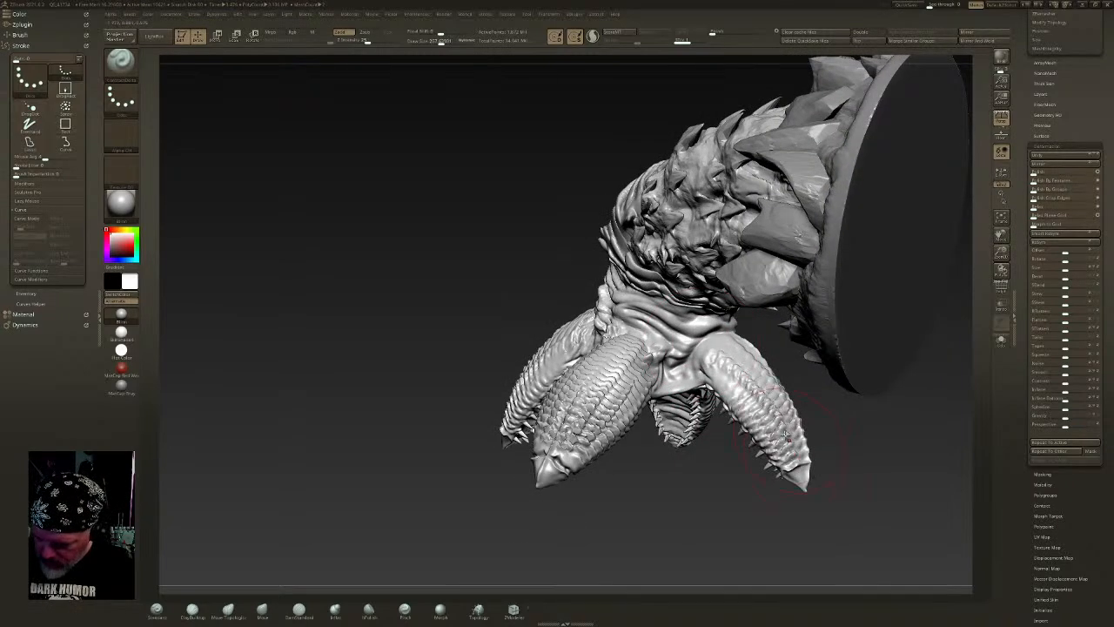
right_drag(794, 466, 880, 392)
mouse_move(856, 375)
mouse_down()
mouse_move(874, 401)
mouse_move(789, 482)
mouse_up()
mouse_move(872, 379)
mouse_down()
mouse_move(899, 387)
mouse_move(833, 468)
mouse_up()
right_drag(832, 471, 857, 416)
- Turn to the open mouth and smooth the over-sharpened folds around its throat opening
mouse_move(941, 583)
alt+right_down()
mouse_move(790, 324)
mouse_move(777, 352)
mouse_move(678, 390)
alt+right_up()
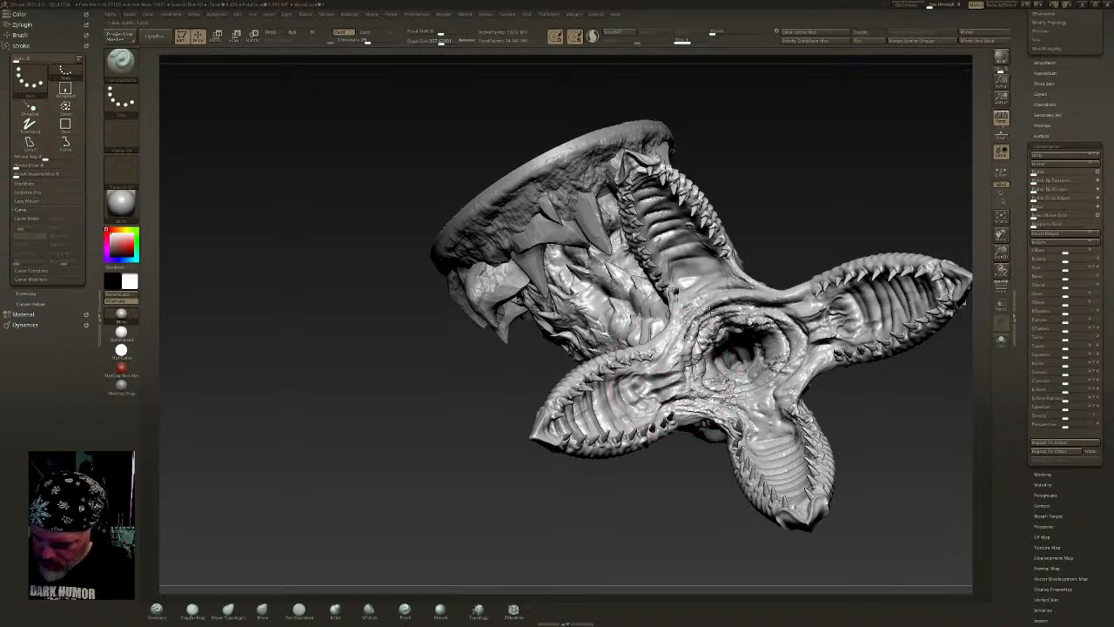
key(shift)
key(ctrl)
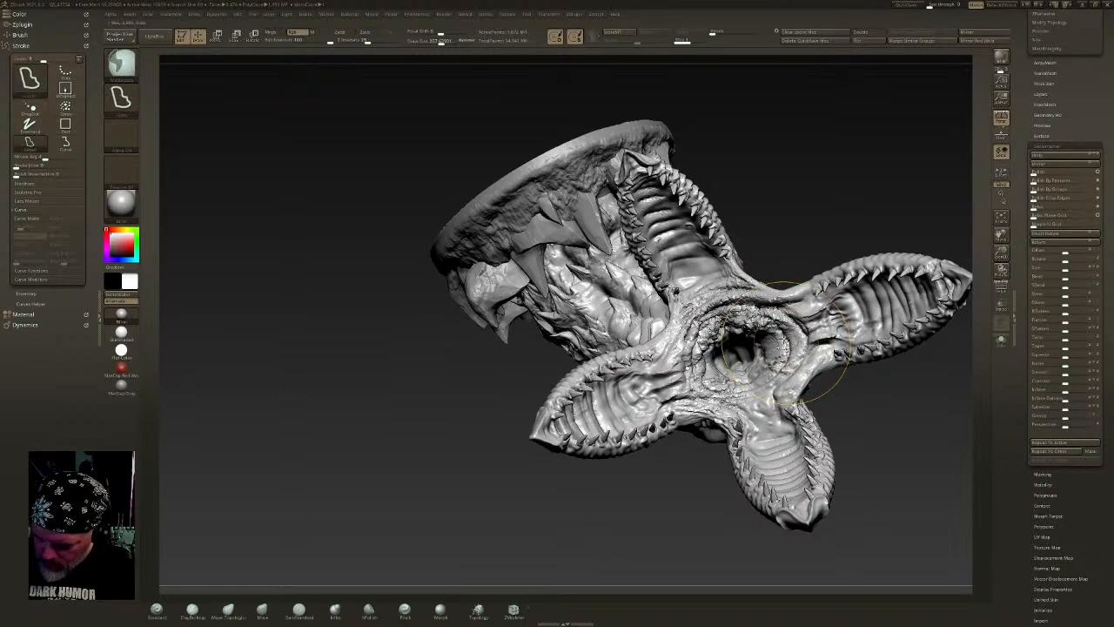
shift+drag(712, 310, 763, 319)
right_drag(763, 329, 715, 387)
shift+drag(716, 386, 742, 378)
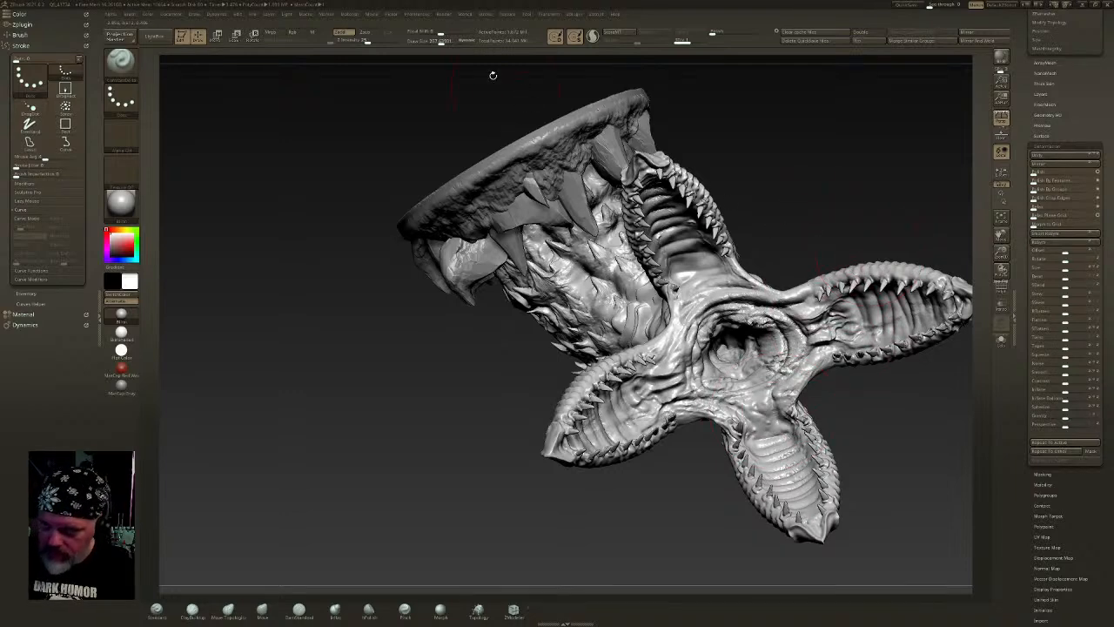
- Shrink the brush and sharpen the petals' toothed inner faces and bases, undoing the stroke across the side petal
right_drag(661, 155, 748, 187)
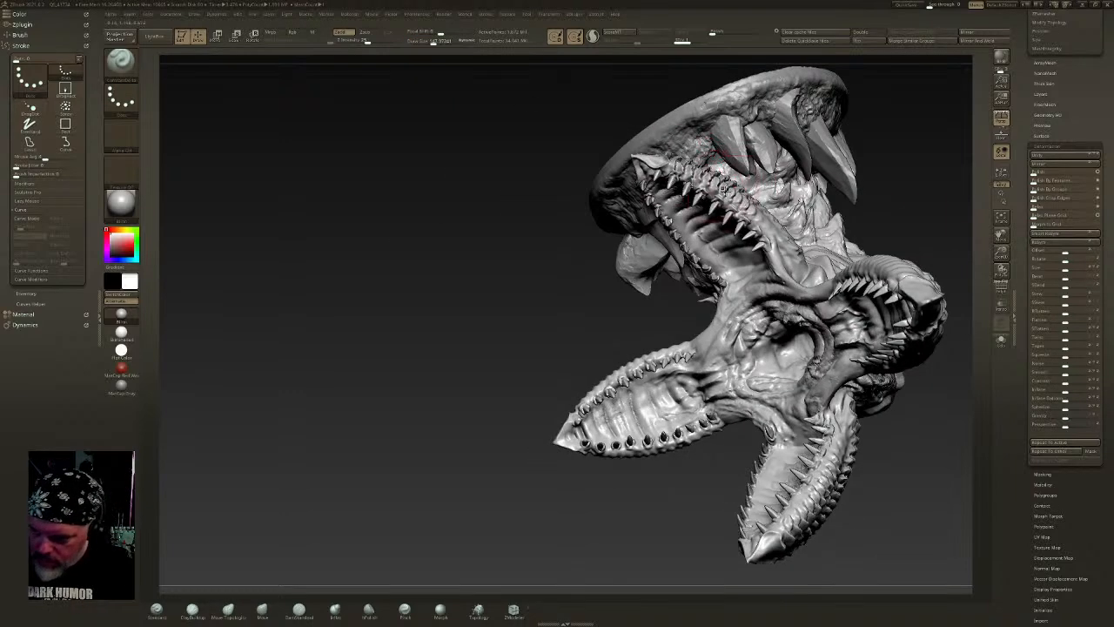
drag(764, 233, 806, 280)
right_drag(629, 318, 693, 350)
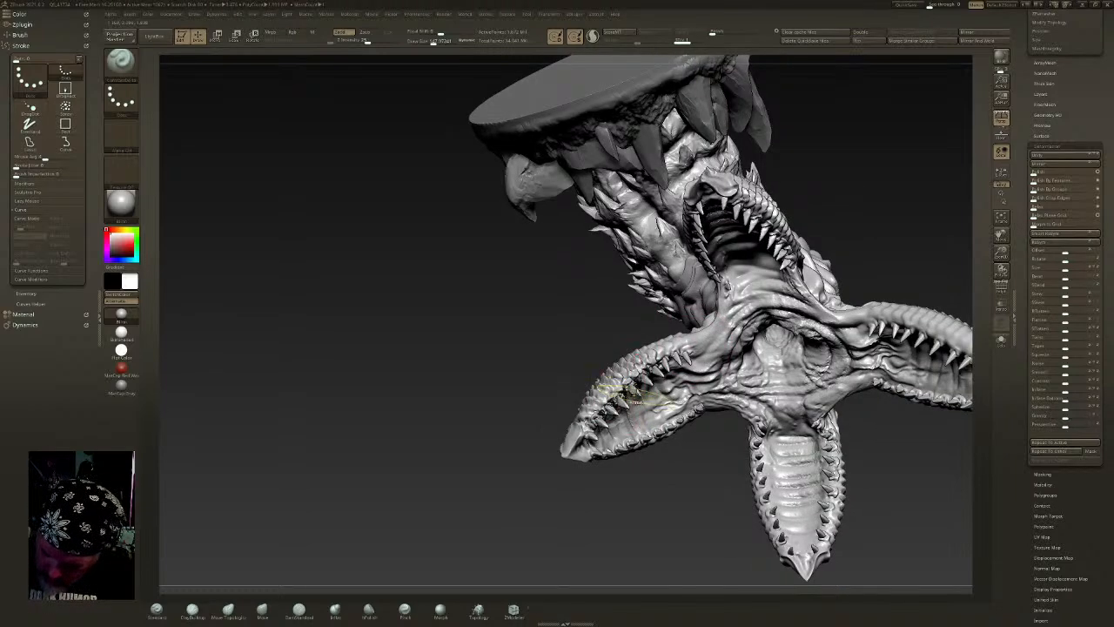
mouse_move(645, 351)
mouse_down()
mouse_move(611, 383)
mouse_move(653, 364)
mouse_move(603, 401)
mouse_move(620, 393)
mouse_up()
drag(666, 514, 704, 380)
mouse_move(607, 365)
mouse_down()
mouse_move(893, 383)
mouse_move(841, 399)
mouse_move(782, 395)
mouse_move(750, 374)
mouse_up()
key(ctrl+z)
right_drag(923, 387, 904, 331)
mouse_move(846, 292)
mouse_down()
mouse_move(805, 277)
mouse_move(842, 293)
mouse_up()
- Switch to the DamStandard brush at a small size and start carving fine lines into the neck plates
mouse_move(958, 261)
right_down()
mouse_move(832, 260)
mouse_move(707, 313)
right_up()
mouse_move(694, 250)
right_down()
mouse_move(759, 251)
mouse_move(747, 301)
mouse_move(736, 221)
right_up()
click(335, 614)
click(299, 609)
drag(427, 41, 423, 42)
ctrl+right_drag(710, 205, 716, 265)
right_drag(716, 265, 653, 264)
drag(653, 263, 630, 283)
mouse_move(637, 245)
mouse_down()
mouse_move(598, 283)
mouse_move(606, 235)
mouse_up()
- Carve more short parallel grooves across the overlapping plates on the back of the neck
drag(589, 306, 621, 302)
right_drag(613, 310, 688, 282)
mouse_move(686, 284)
mouse_down()
mouse_move(665, 293)
mouse_move(696, 319)
mouse_up()
right_drag(727, 258, 682, 255)
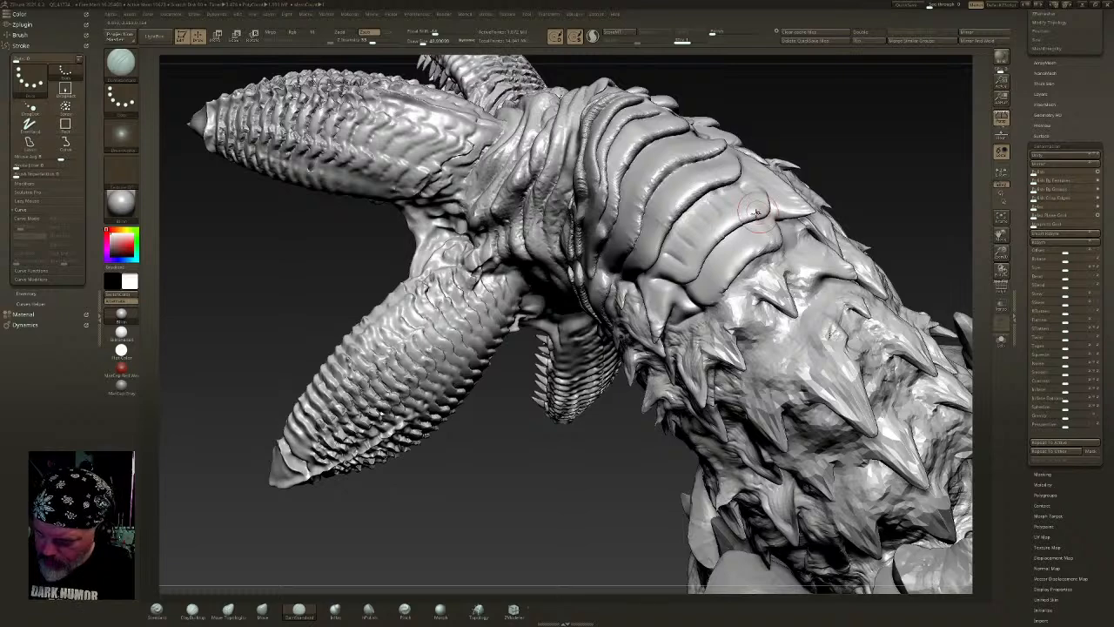
alt+right_drag(763, 230, 780, 312)
mouse_move(709, 360)
ctrl+right_down()
mouse_move(700, 364)
mouse_move(727, 285)
ctrl+right_up()
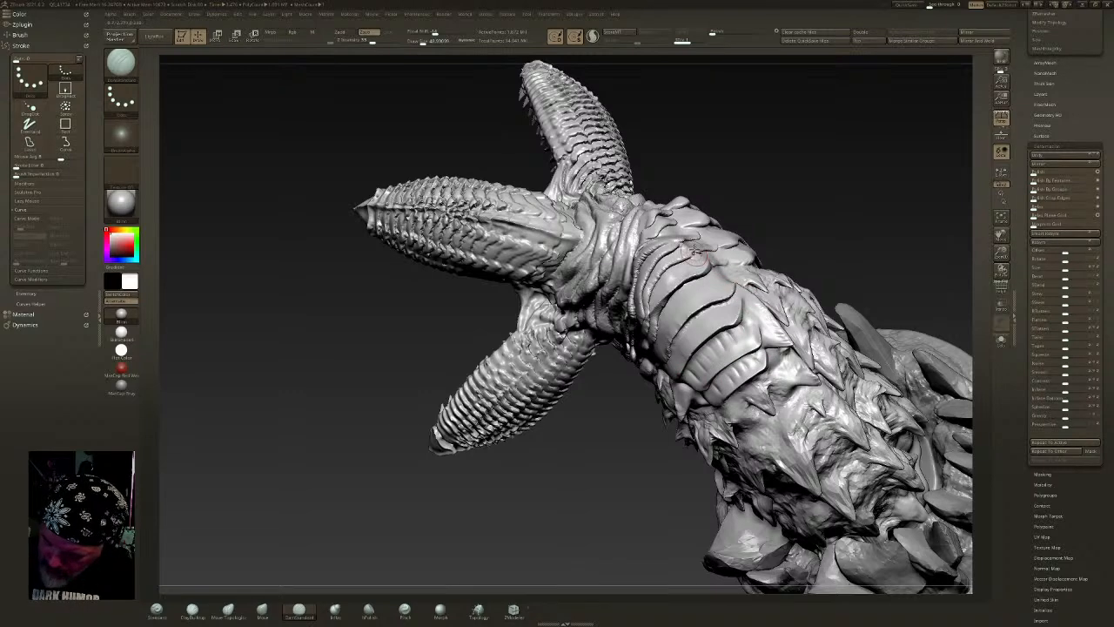
mouse_move(670, 263)
right_down()
mouse_move(673, 273)
mouse_move(649, 263)
mouse_move(674, 268)
right_up()
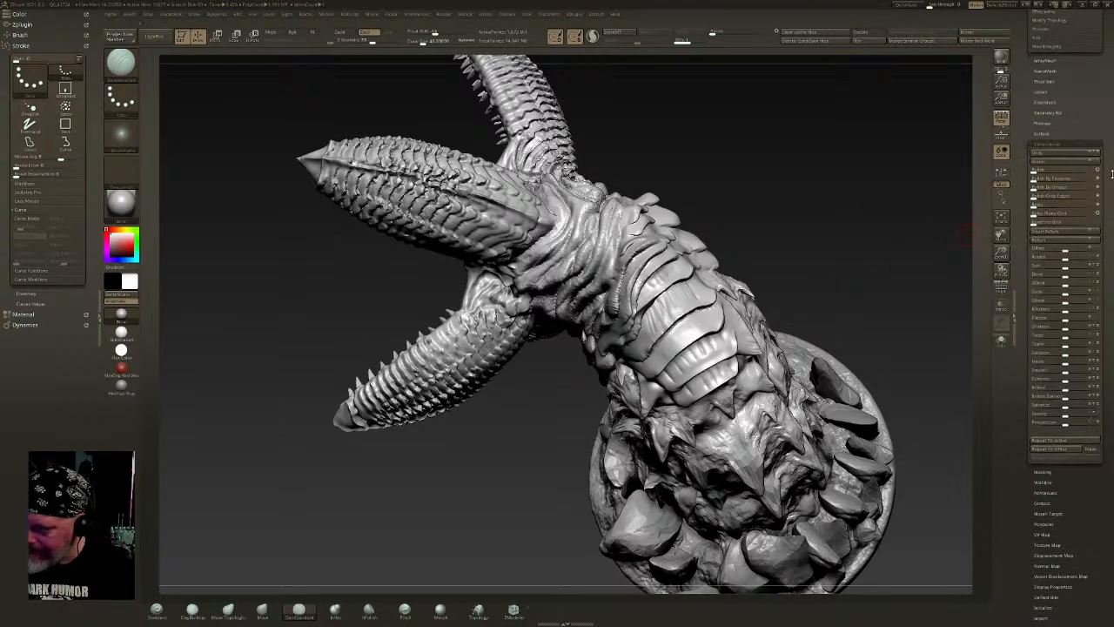
- Raise the worm mesh by one subdivision level and continue the fine grooves across the neck plates
scroll(1095, 272, up, 5)
scroll(1095, 271, down, 1)
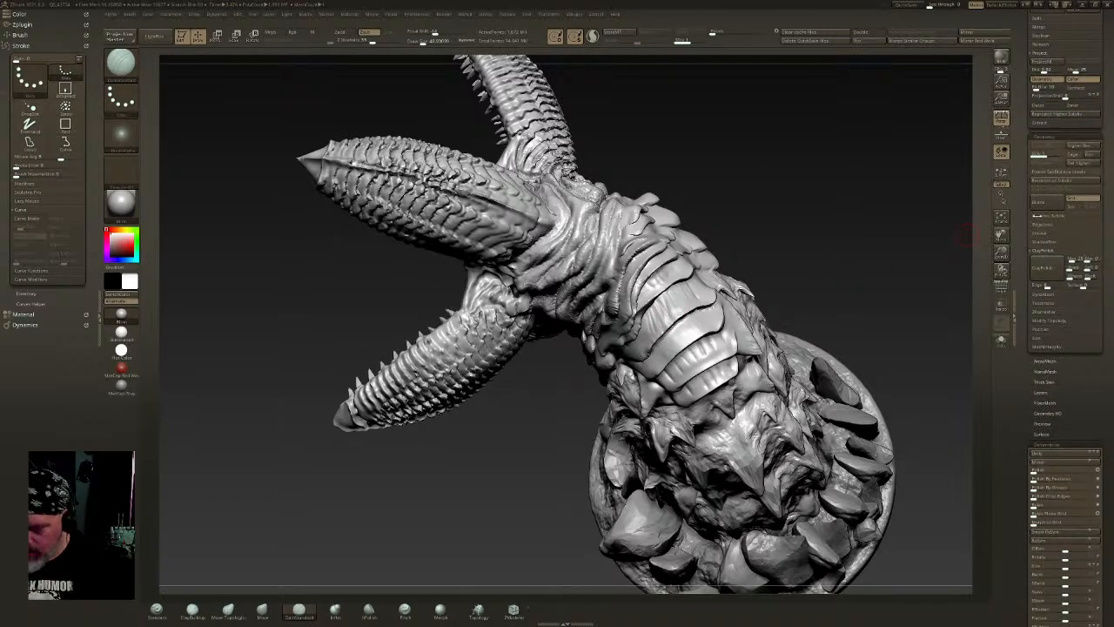
key(d)
right_drag(699, 299, 810, 318)
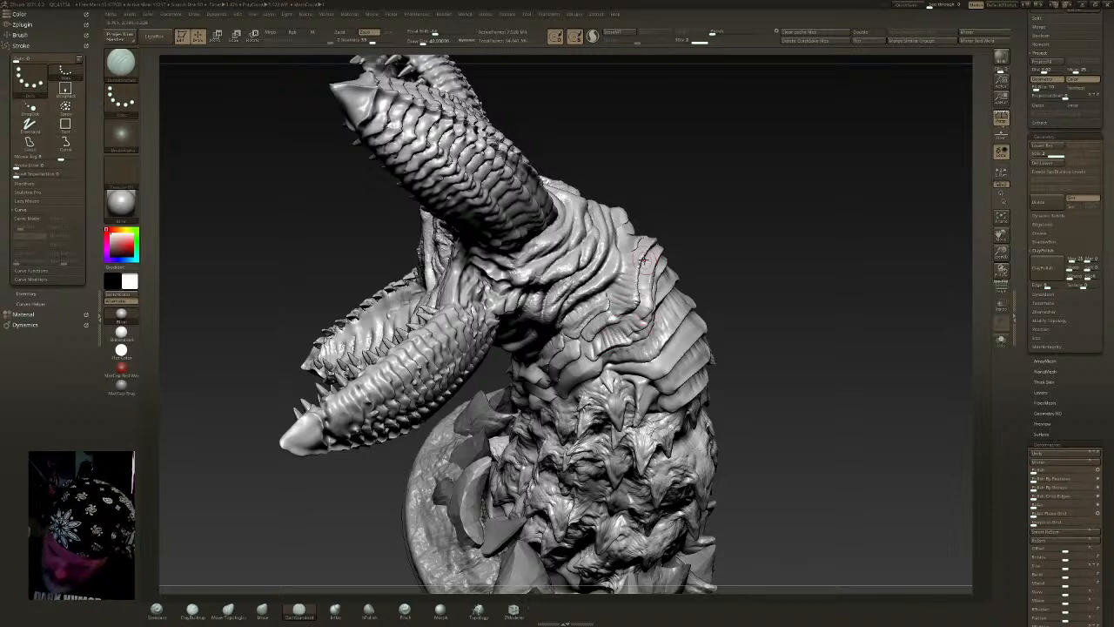
right_drag(649, 245, 646, 353)
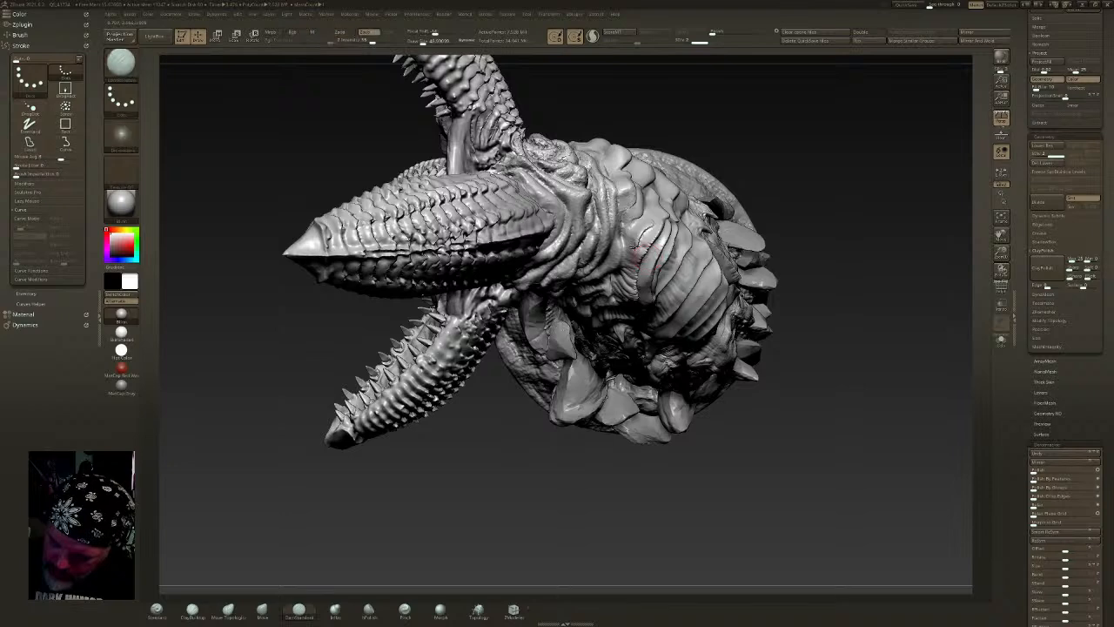
right_drag(659, 203, 642, 346)
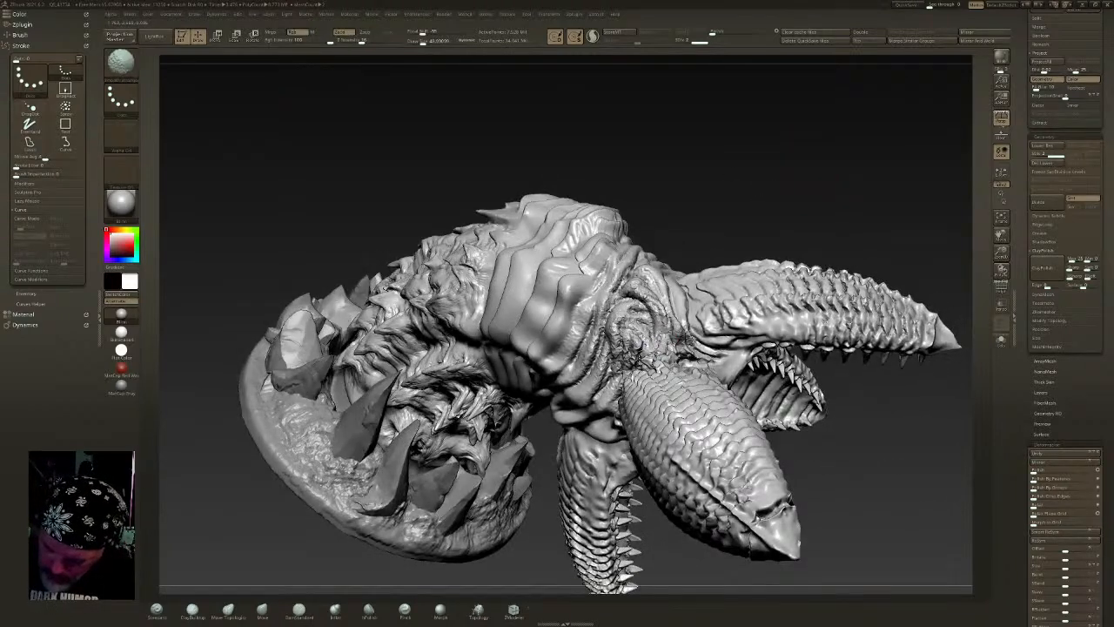
- Reselect the DamStandard brush and smooth the rough patch where the neck meets the petals
key(b)
key(d)
key(s)
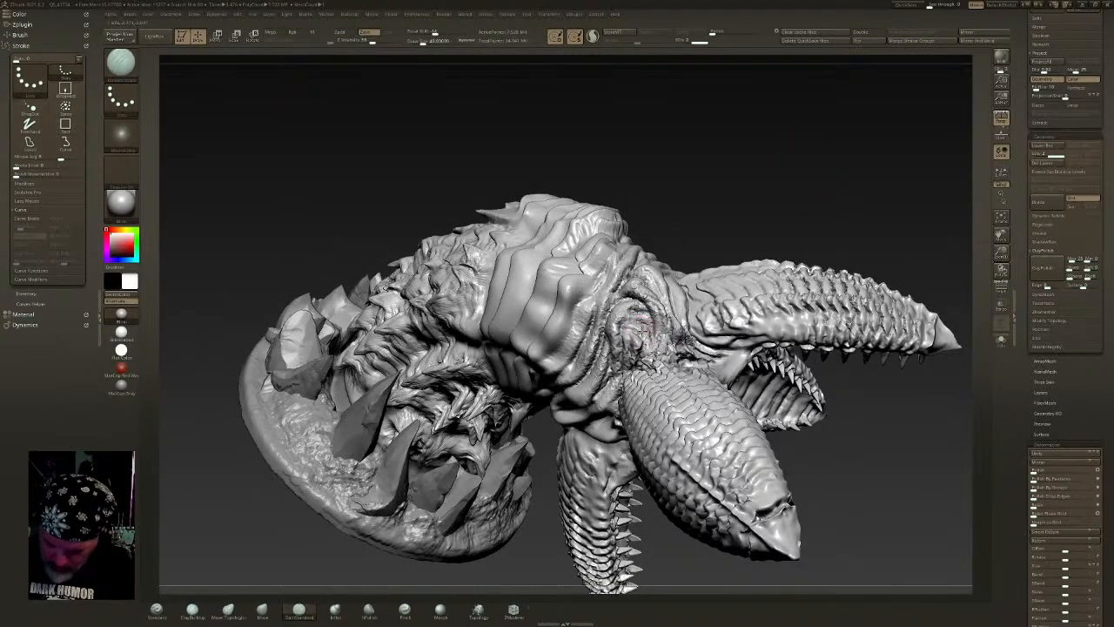
key(shift)
shift+drag(684, 351, 667, 340)
right_drag(666, 339, 757, 355)
key(shift)
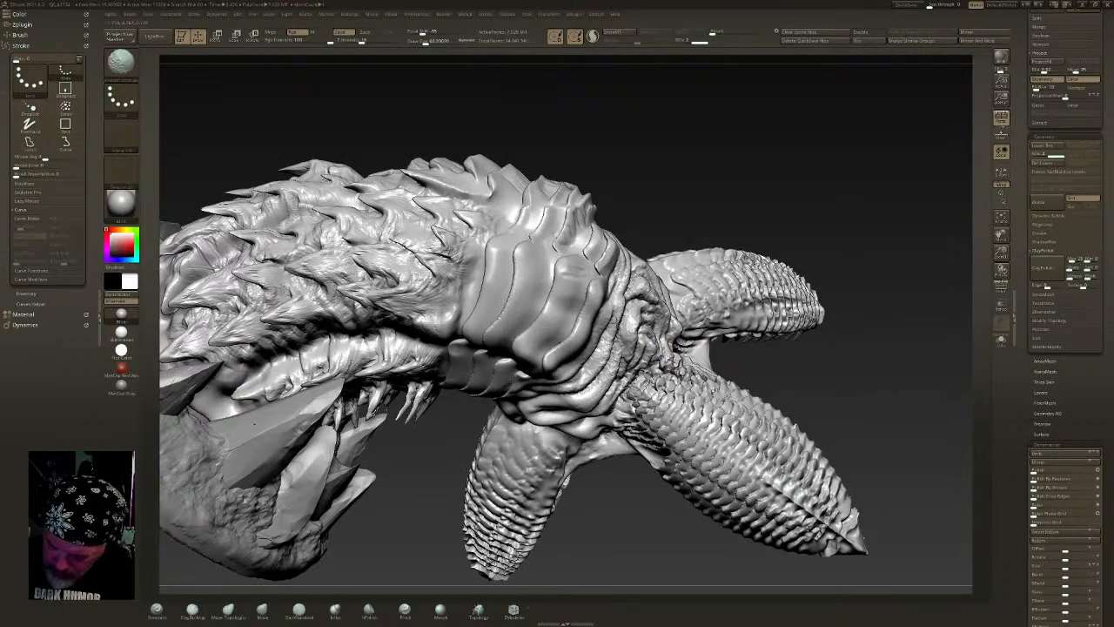
- Carve fine parallel grooves into the broad plates along the side of the neck
mouse_move(602, 328)
right_down()
mouse_move(679, 373)
mouse_move(645, 322)
mouse_move(577, 341)
mouse_move(556, 369)
right_up()
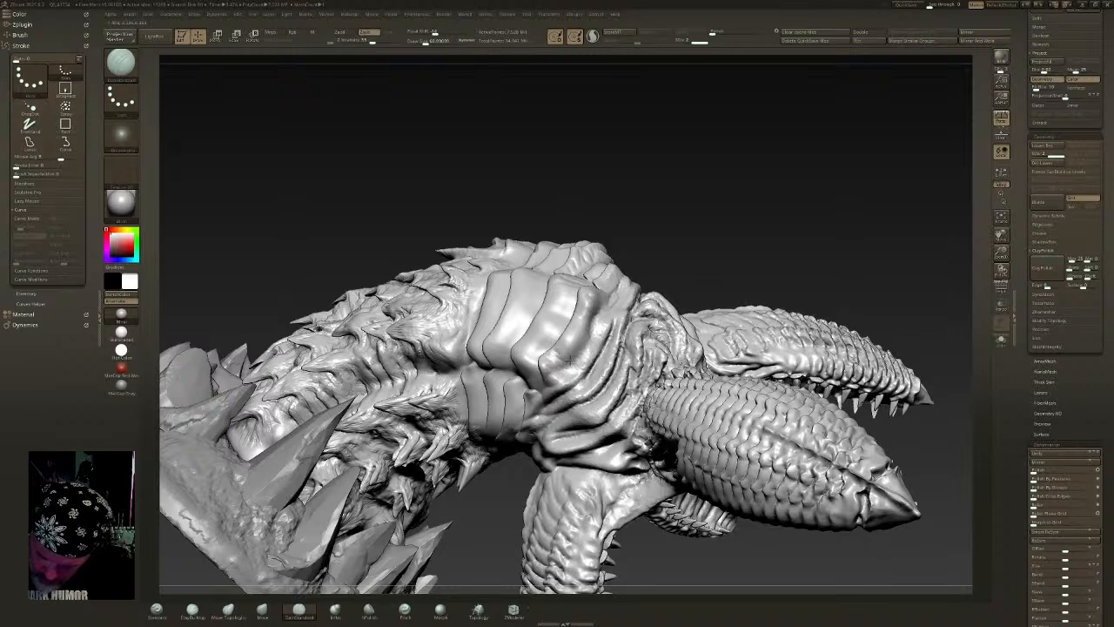
right_drag(599, 315, 529, 341)
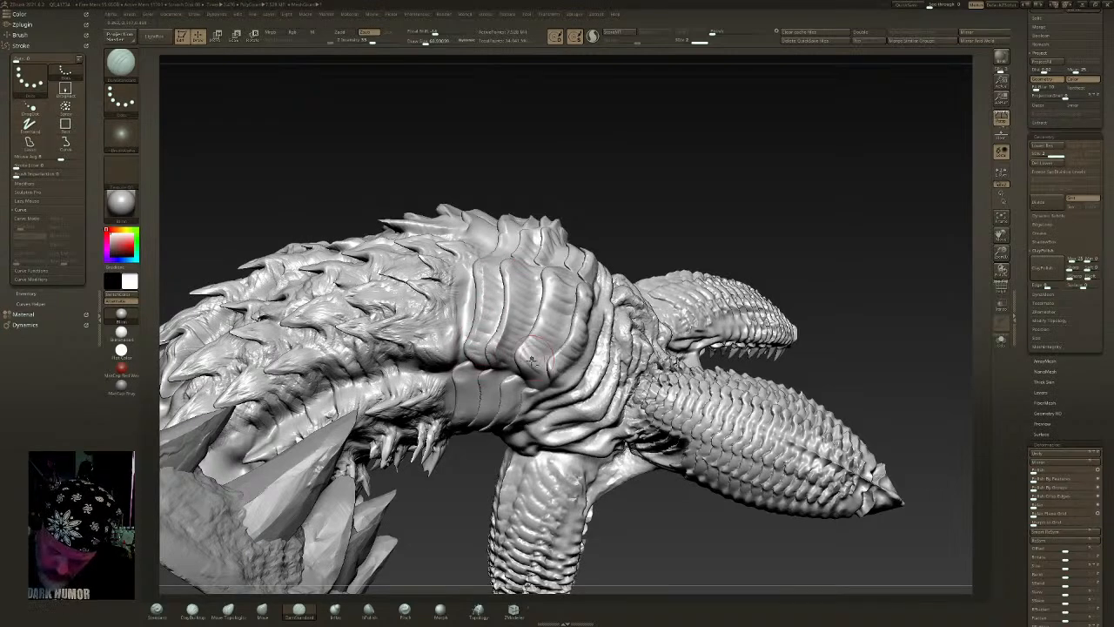
right_drag(556, 276, 521, 279)
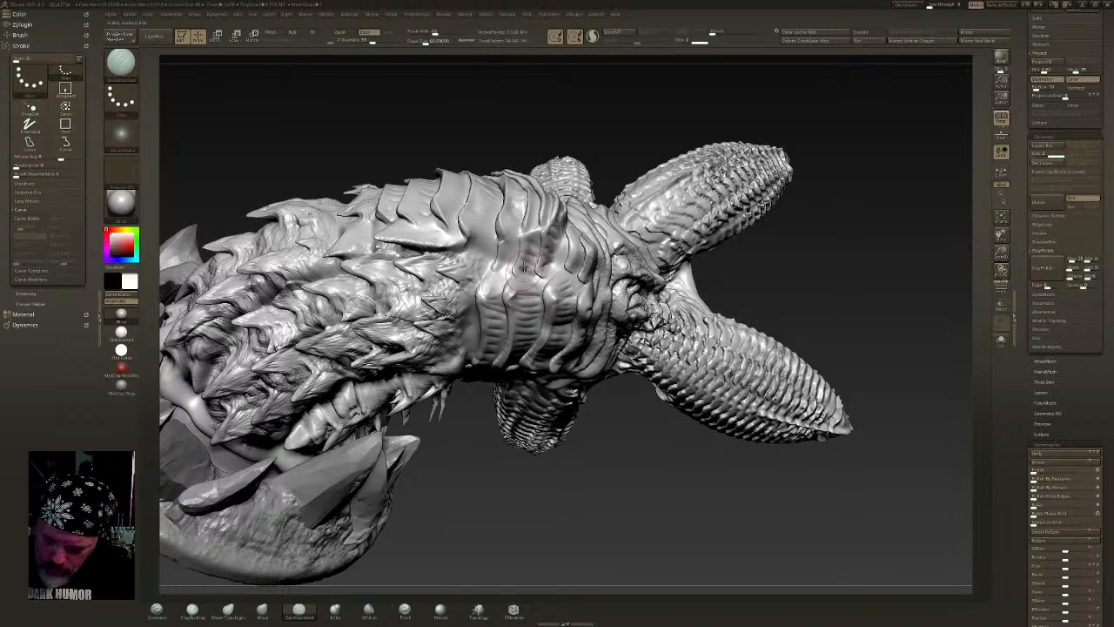
mouse_move(503, 250)
right_down()
mouse_move(487, 209)
mouse_move(533, 183)
mouse_move(596, 283)
mouse_move(514, 357)
right_up()
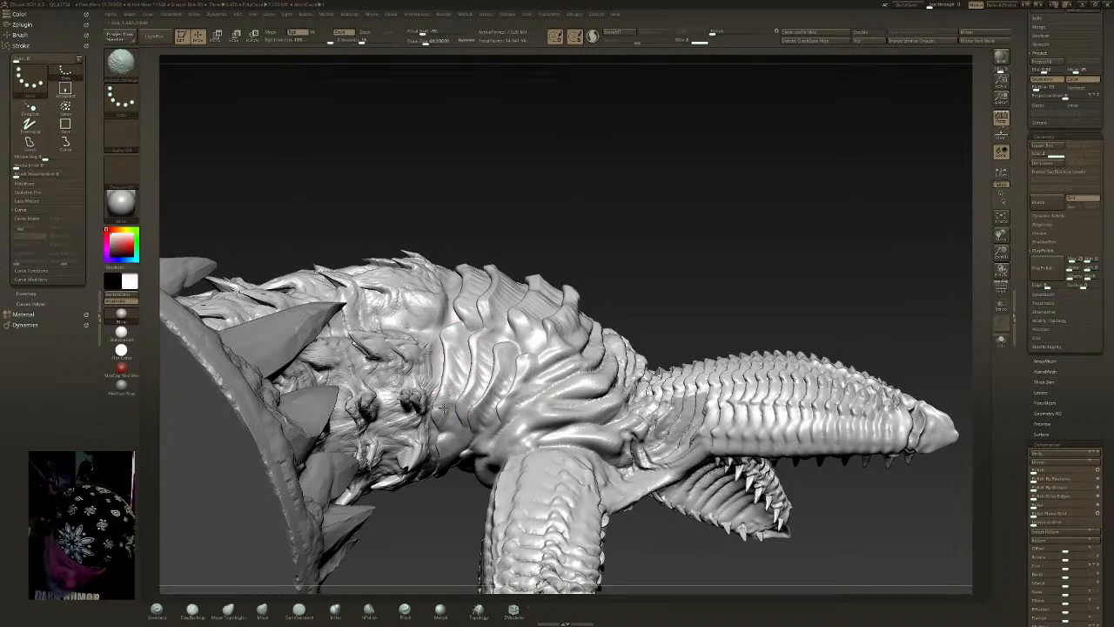
- Carve fine grooves into the plates along the side of the neck and smooth the patches below the petals
right_drag(460, 347, 470, 354)
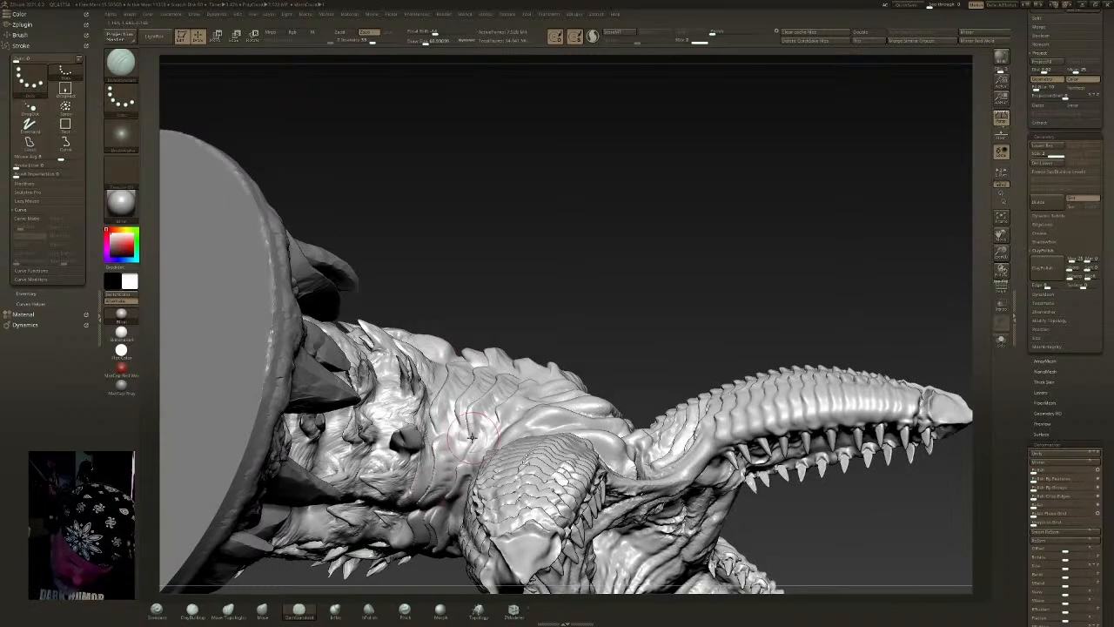
mouse_move(485, 430)
right_down()
mouse_move(474, 420)
mouse_move(513, 340)
right_up()
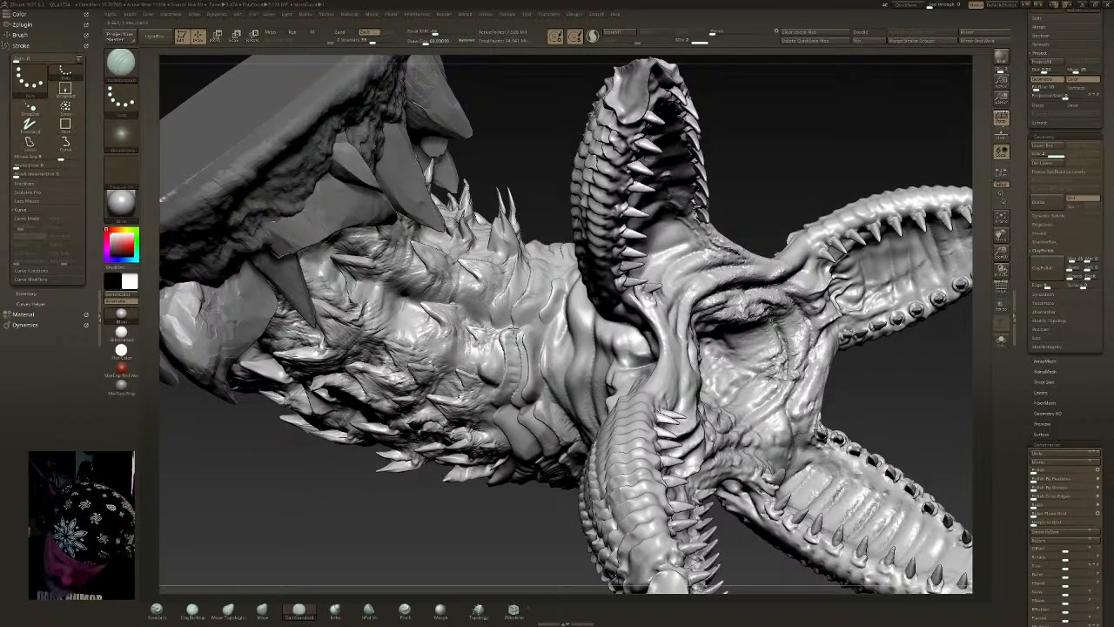
right_drag(511, 333, 509, 423)
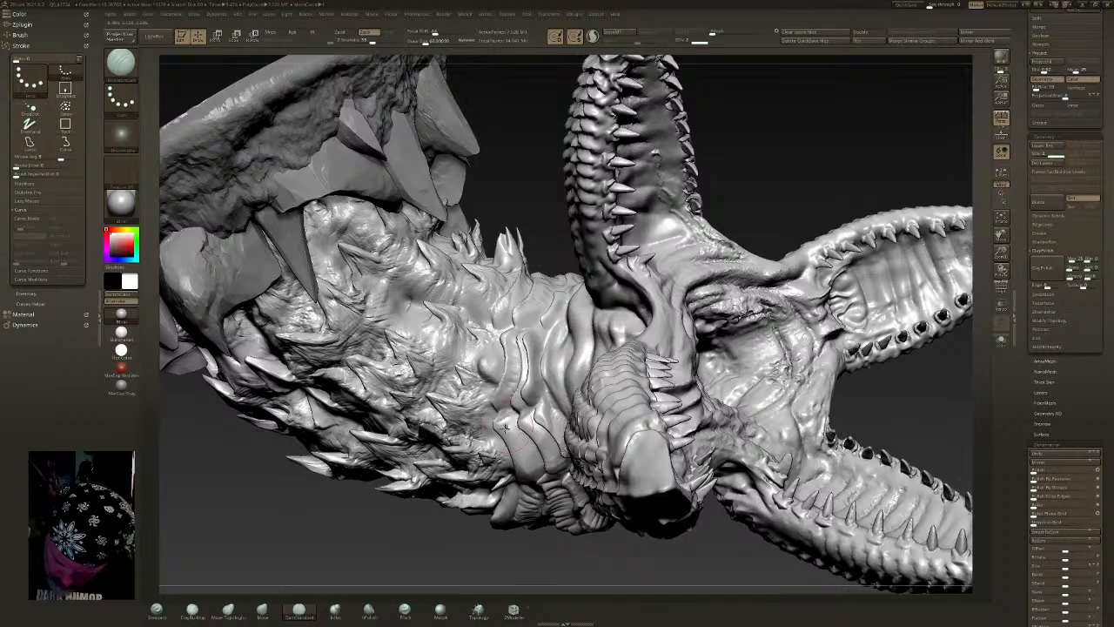
shift+drag(516, 441, 536, 448)
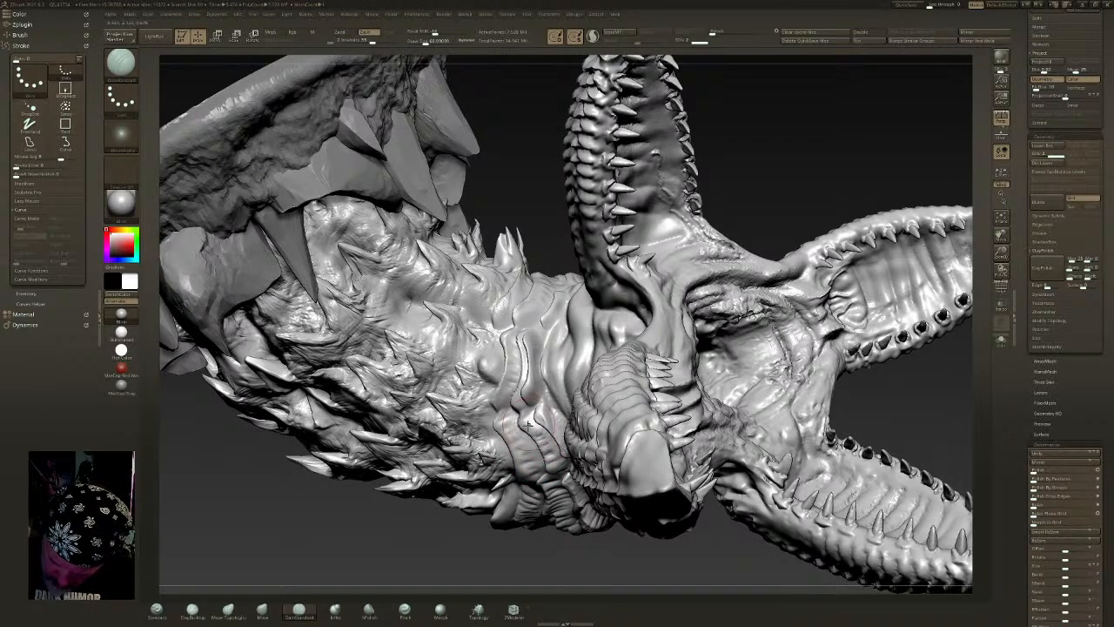
shift+drag(570, 424, 545, 412)
right_drag(548, 344, 572, 344)
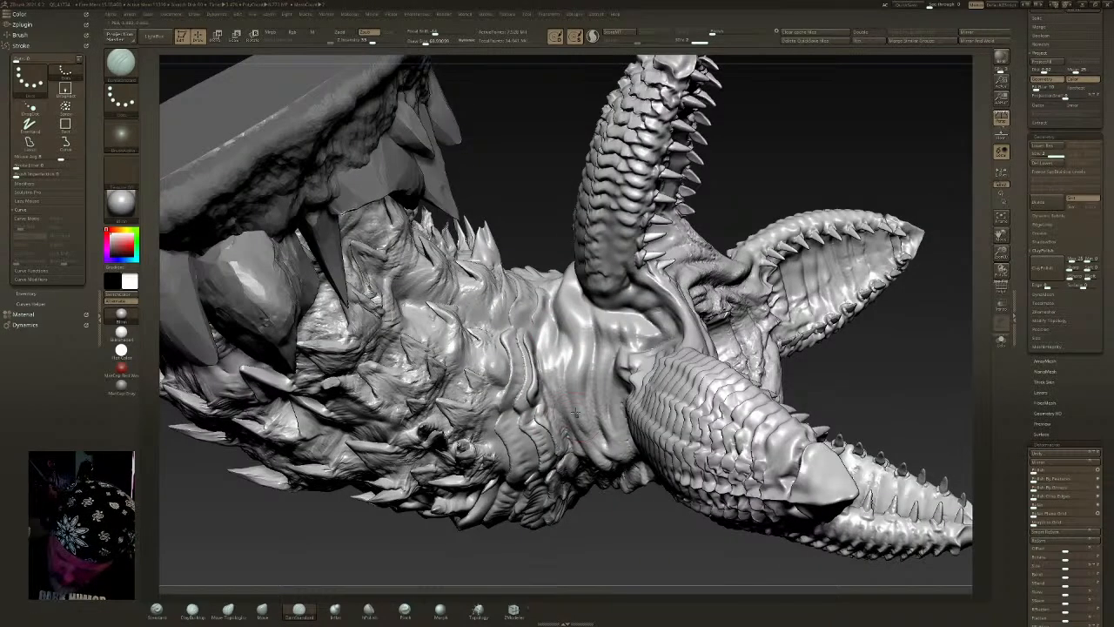
right_drag(579, 329, 592, 335)
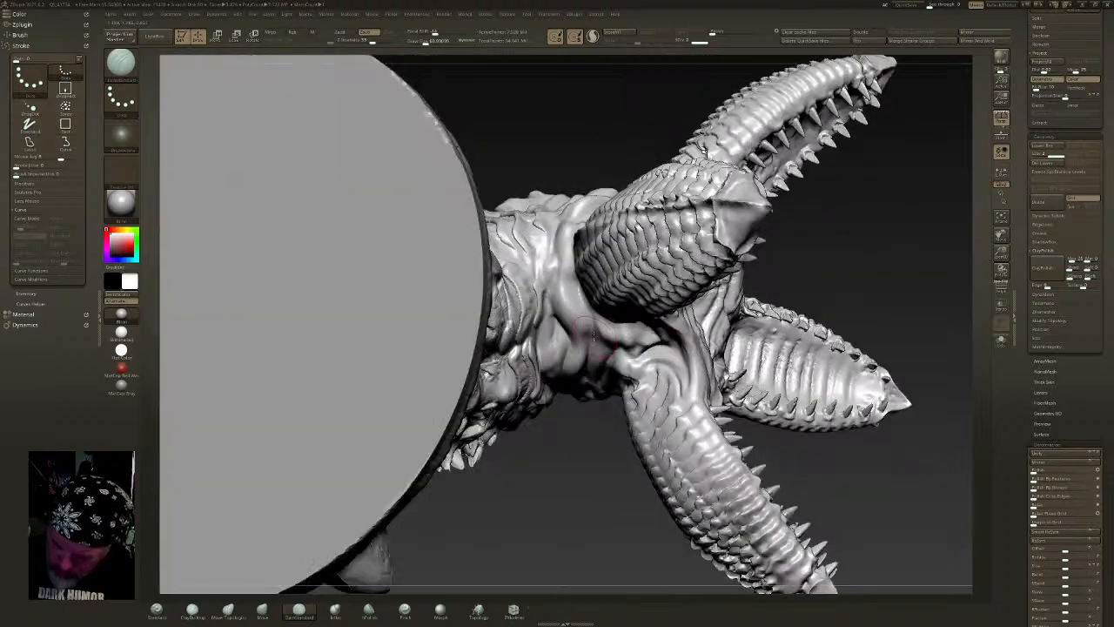
- Set up the Standard brush with a speckled noise alpha and the Spray stroke for adding skin texture
right_drag(703, 150, 759, 195)
key(shift)
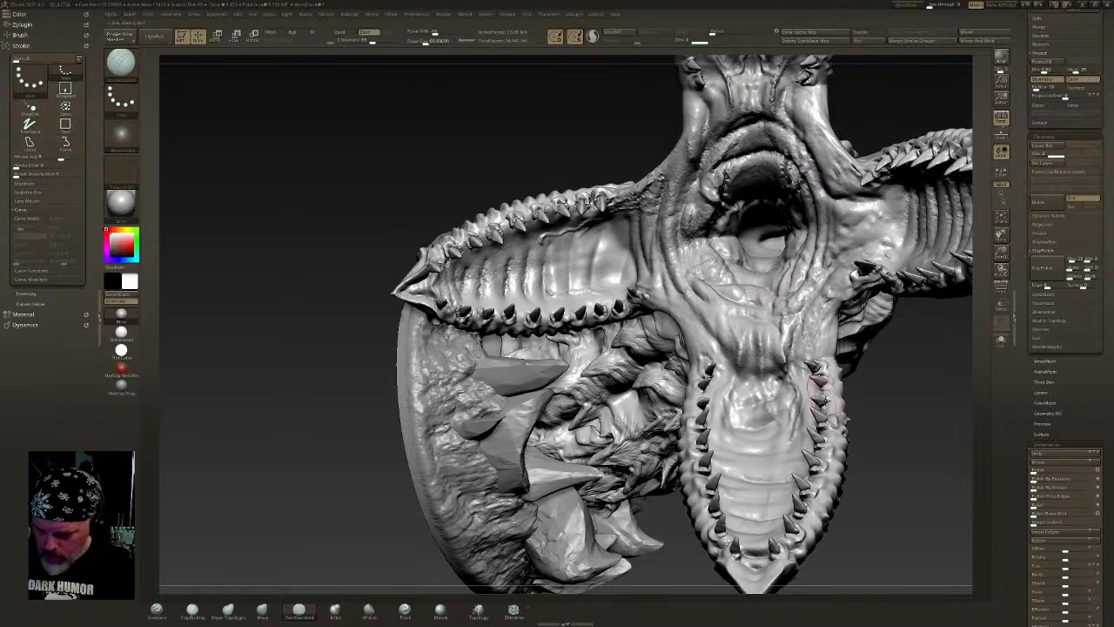
mouse_move(851, 353)
mouse_down()
mouse_move(881, 388)
mouse_move(869, 357)
mouse_move(853, 372)
mouse_move(834, 350)
mouse_up()
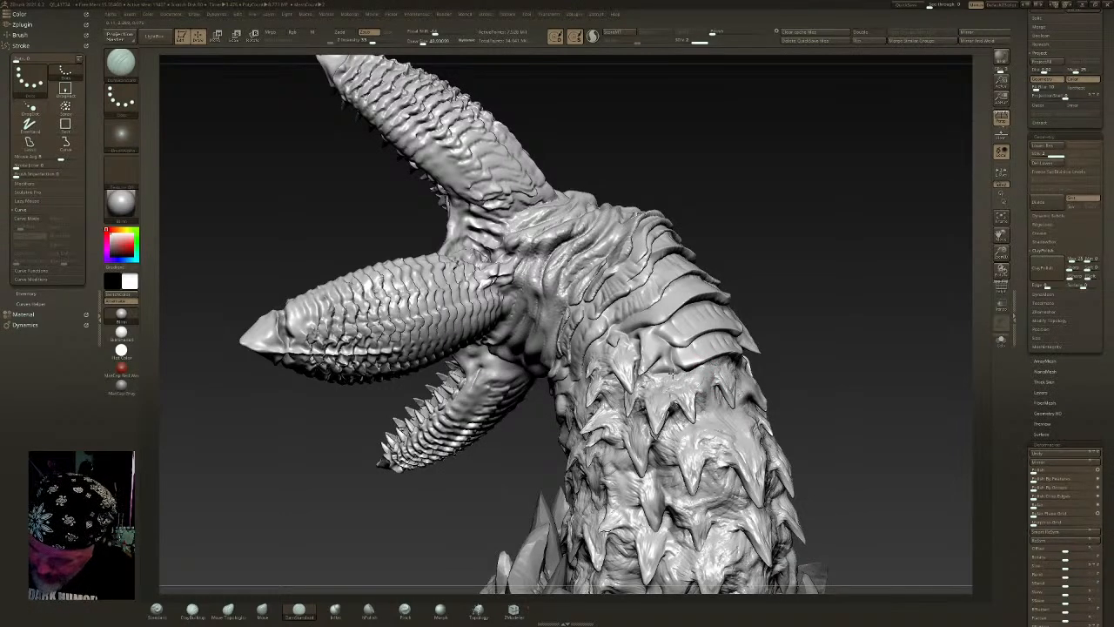
mouse_move(826, 346)
mouse_down()
mouse_move(855, 380)
mouse_move(892, 338)
mouse_up()
drag(601, 290, 572, 344)
mouse_move(572, 344)
right_down()
mouse_move(646, 287)
mouse_move(601, 410)
right_up()
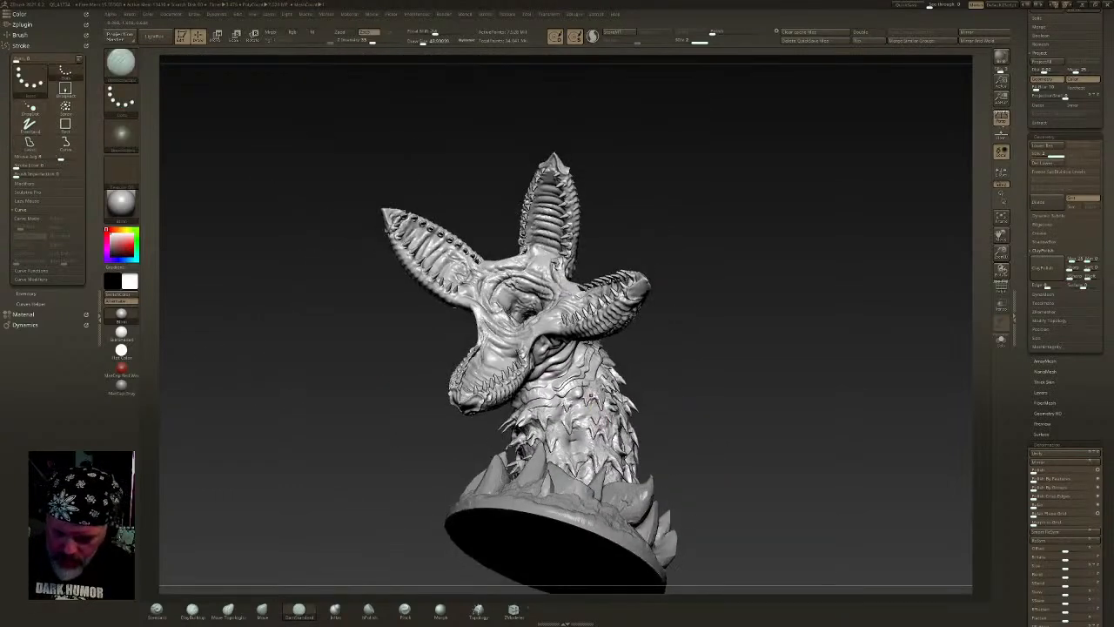
click(130, 134)
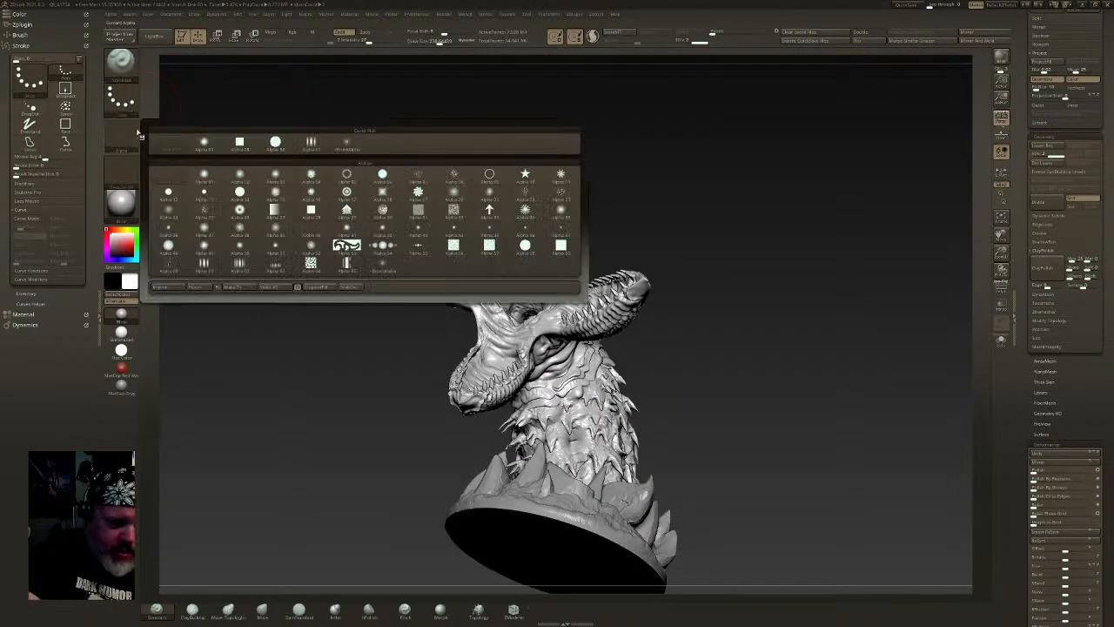
click(463, 178)
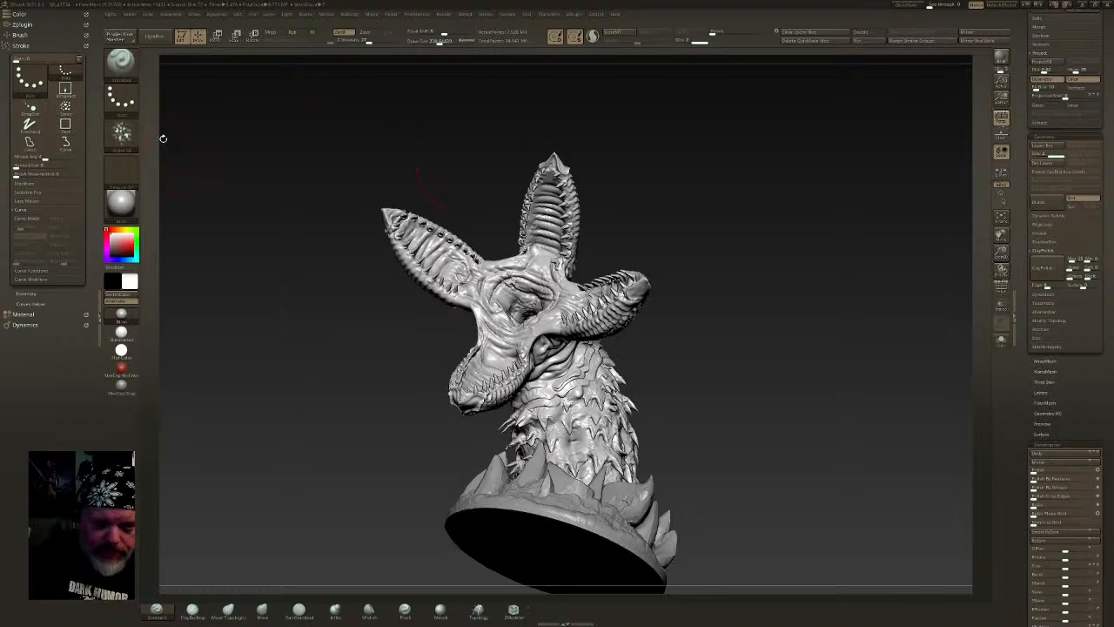
click(129, 101)
click(312, 106)
mouse_move(502, 154)
right_down()
mouse_move(570, 187)
mouse_move(677, 267)
mouse_move(645, 234)
mouse_move(646, 271)
right_up()
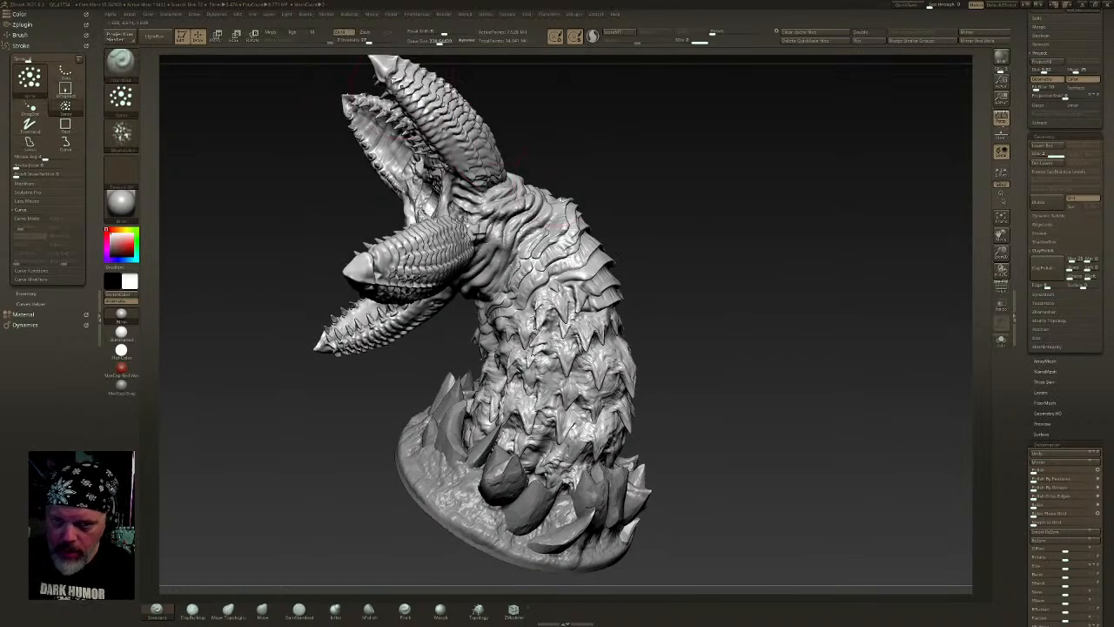
click(355, 32)
- Reduce the brush size and spray fine skin texture over the neck plates, undoing the first test stroke
right_drag(582, 251, 595, 240)
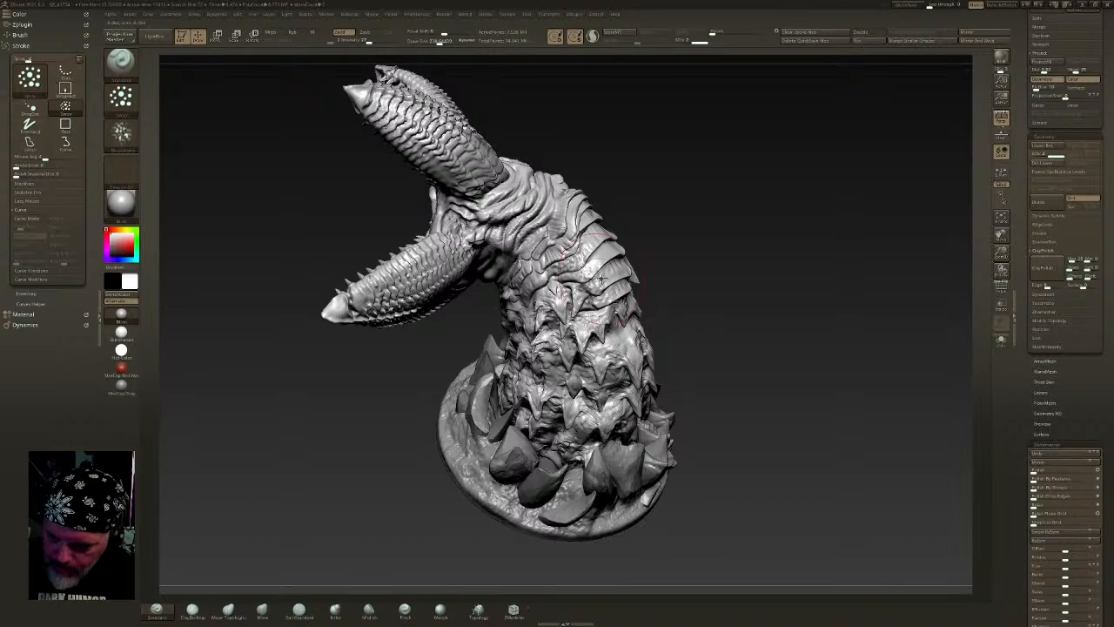
click(426, 41)
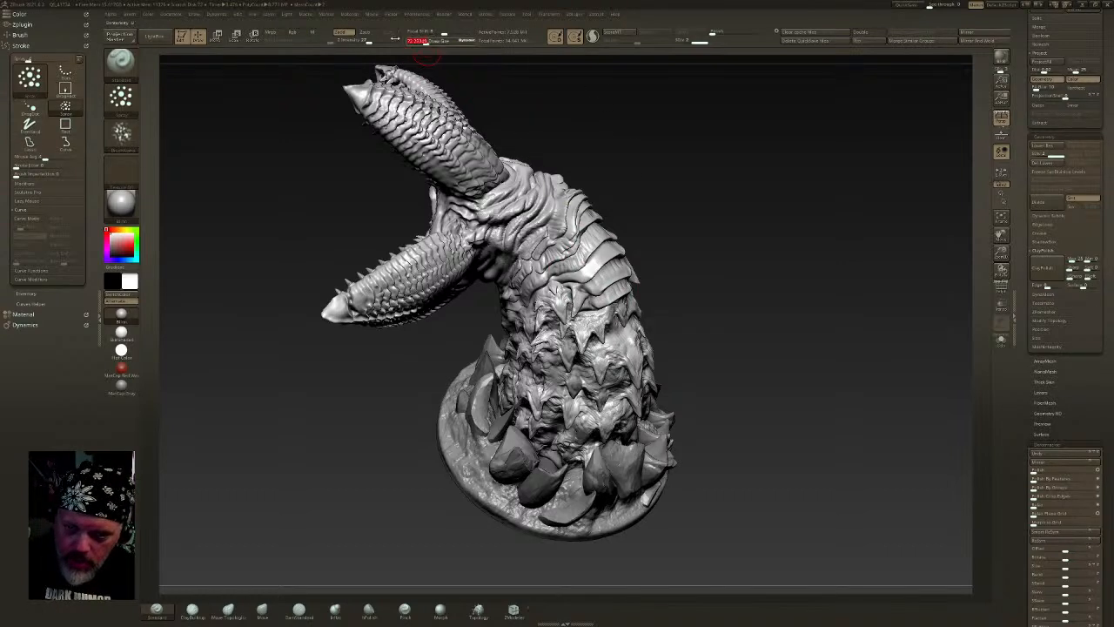
drag(603, 237, 589, 273)
key(ctrl+z)
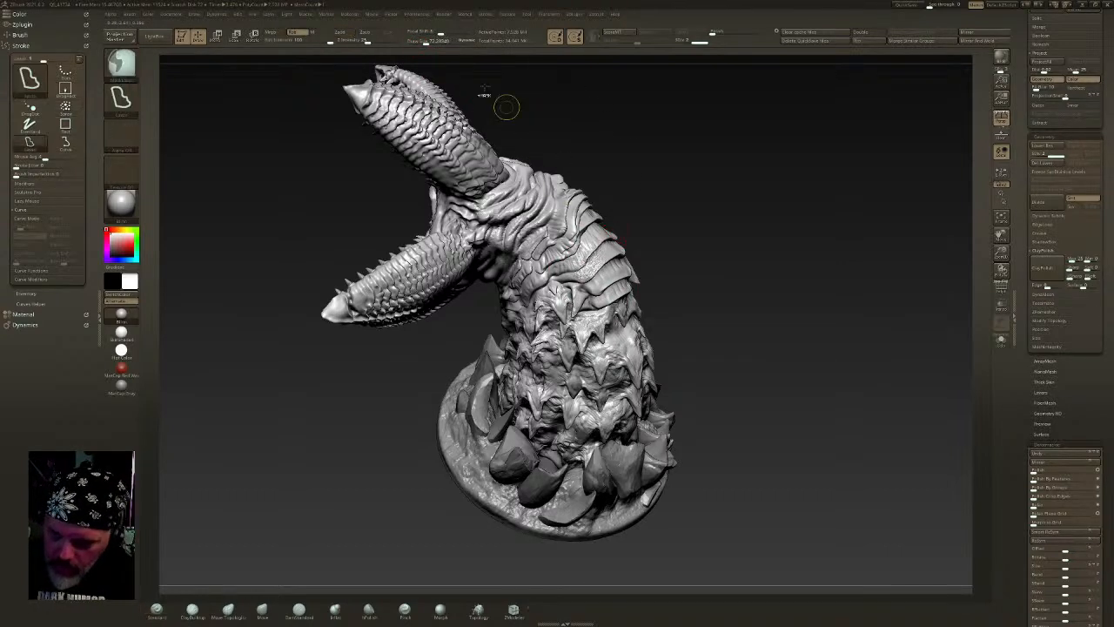
drag(425, 42, 430, 42)
right_drag(626, 242, 601, 265)
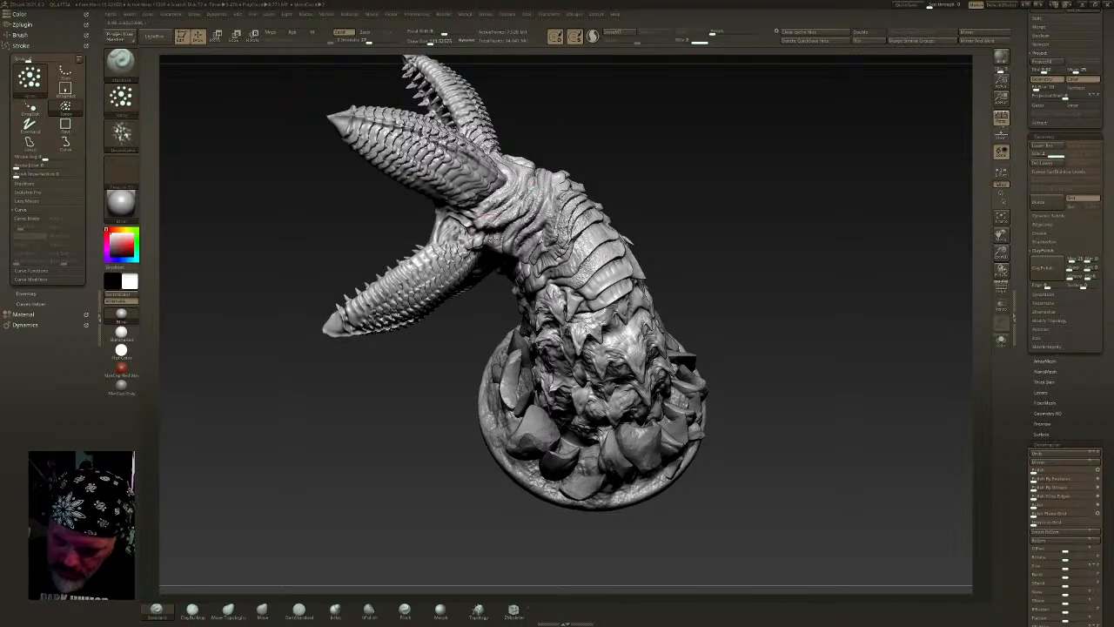
right_drag(492, 219, 527, 213)
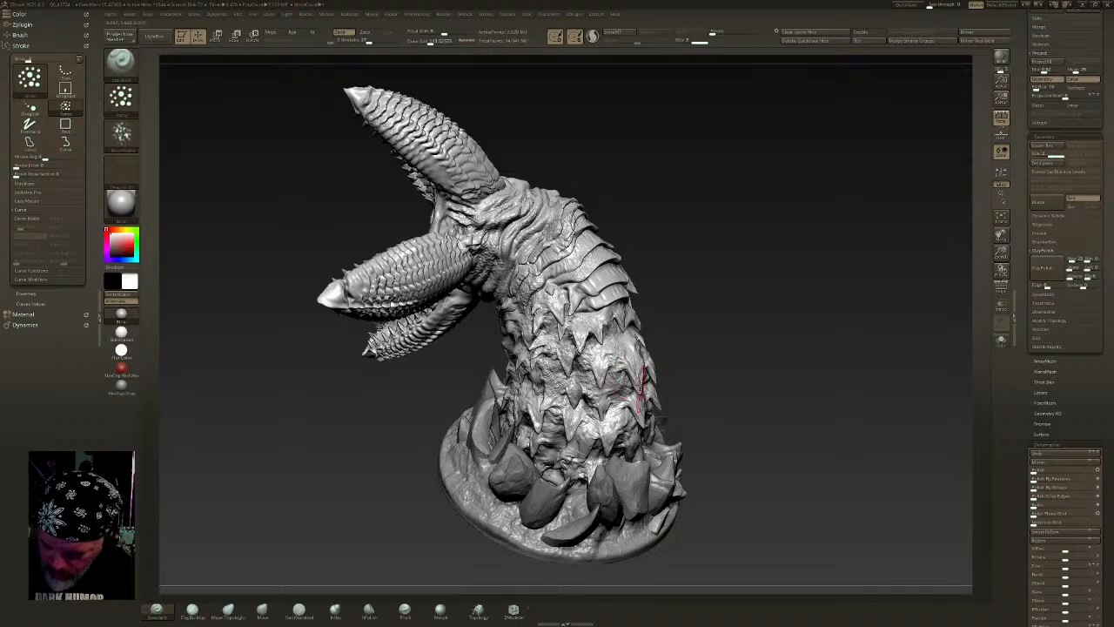
- Spray the skin texture over the spiky scales of the body and around the petal bases
right_drag(564, 440, 577, 430)
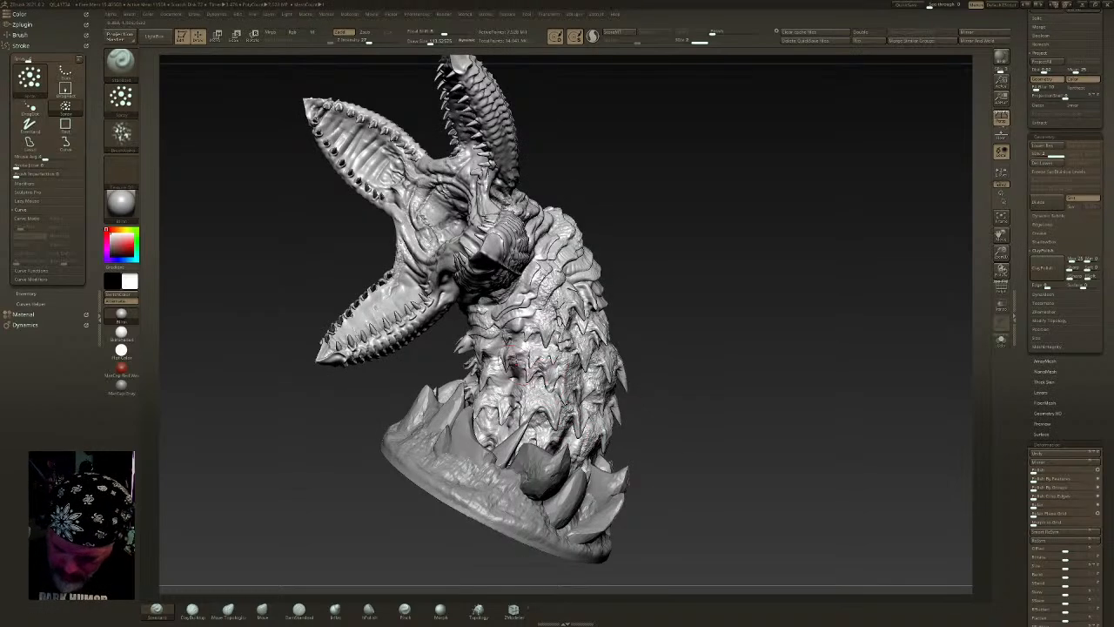
mouse_move(521, 319)
right_down()
mouse_move(531, 290)
mouse_move(498, 304)
mouse_move(446, 280)
right_up()
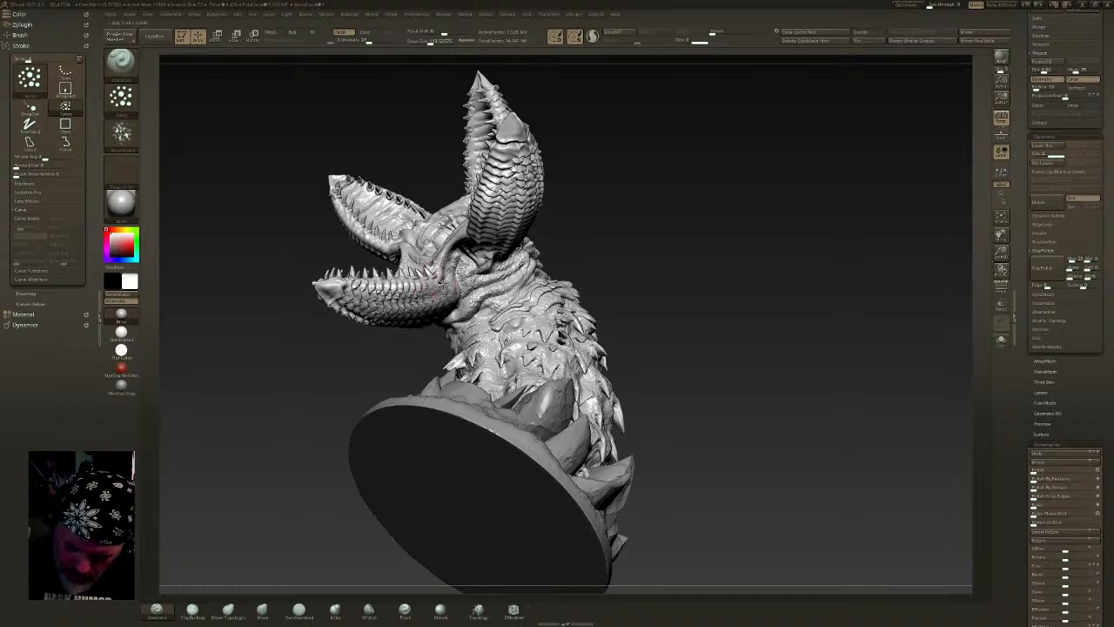
right_drag(497, 195, 518, 189)
mouse_move(533, 228)
right_down()
mouse_move(536, 241)
mouse_move(570, 252)
right_up()
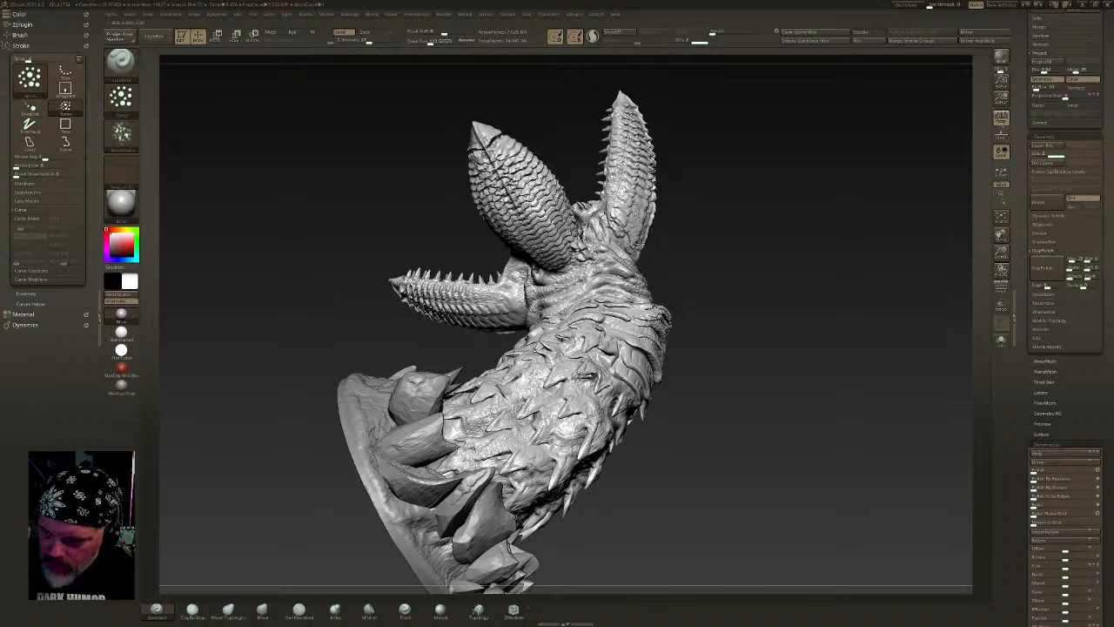
- Spray the skin texture onto the backs of the petals and the folds of the upper neck
mouse_move(661, 229)
right_down()
mouse_move(667, 262)
mouse_move(631, 191)
mouse_move(555, 224)
right_up()
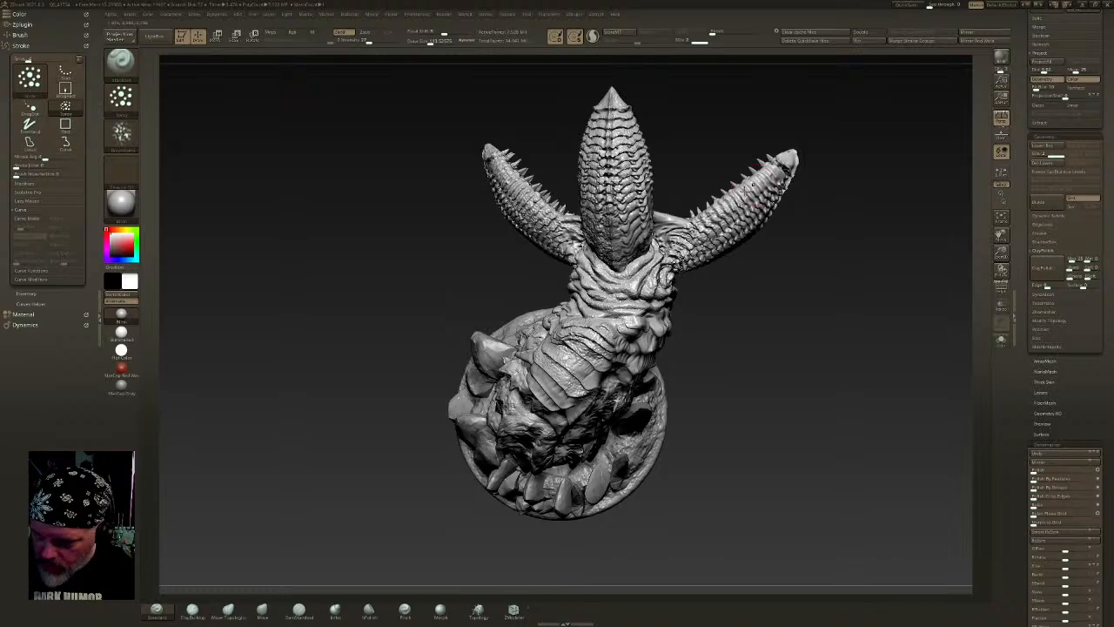
mouse_move(793, 158)
right_down()
mouse_move(722, 209)
mouse_move(778, 189)
right_up()
right_drag(796, 259, 791, 237)
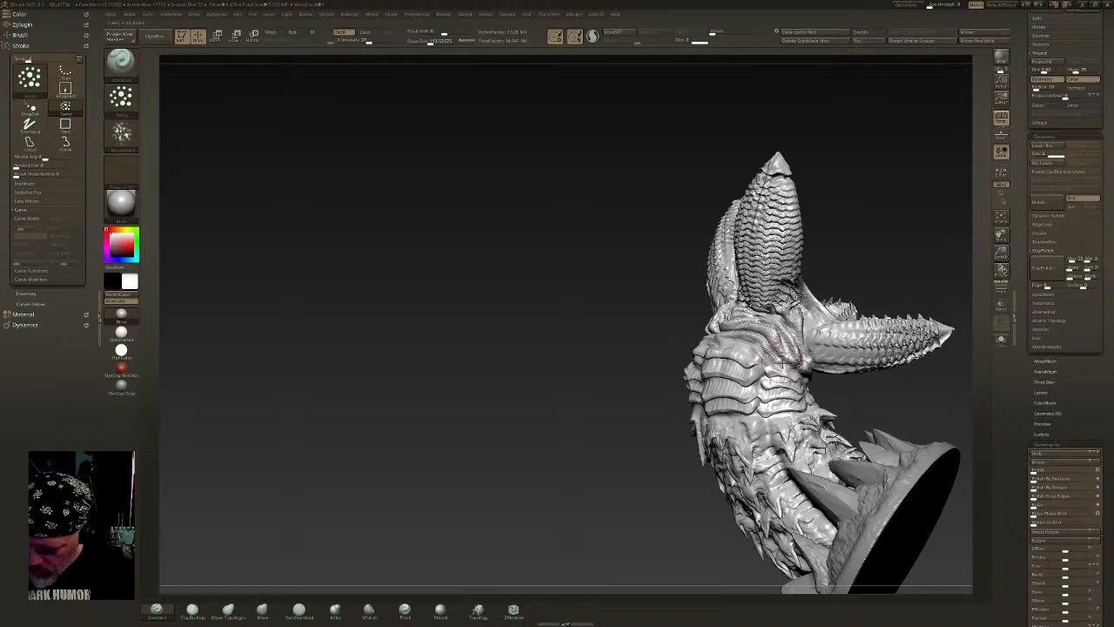
right_drag(779, 448, 816, 523)
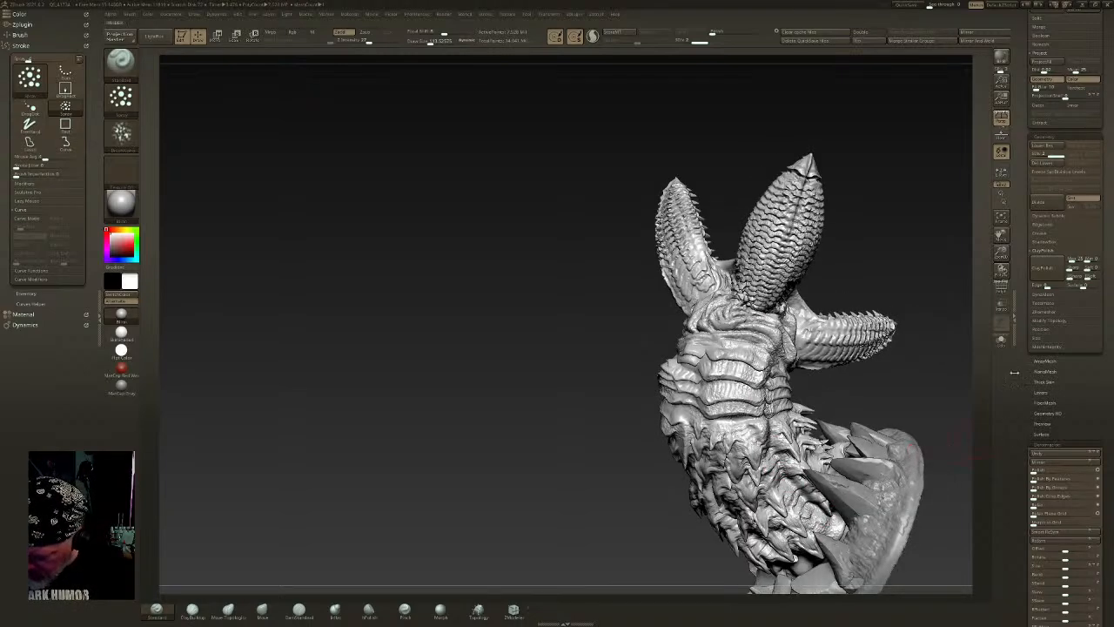
- Isolate the worm from its rock base and spray skin texture over the lower body scales
click(1001, 340)
mouse_move(903, 444)
alt+right_down()
mouse_move(779, 379)
mouse_move(723, 442)
alt+right_up()
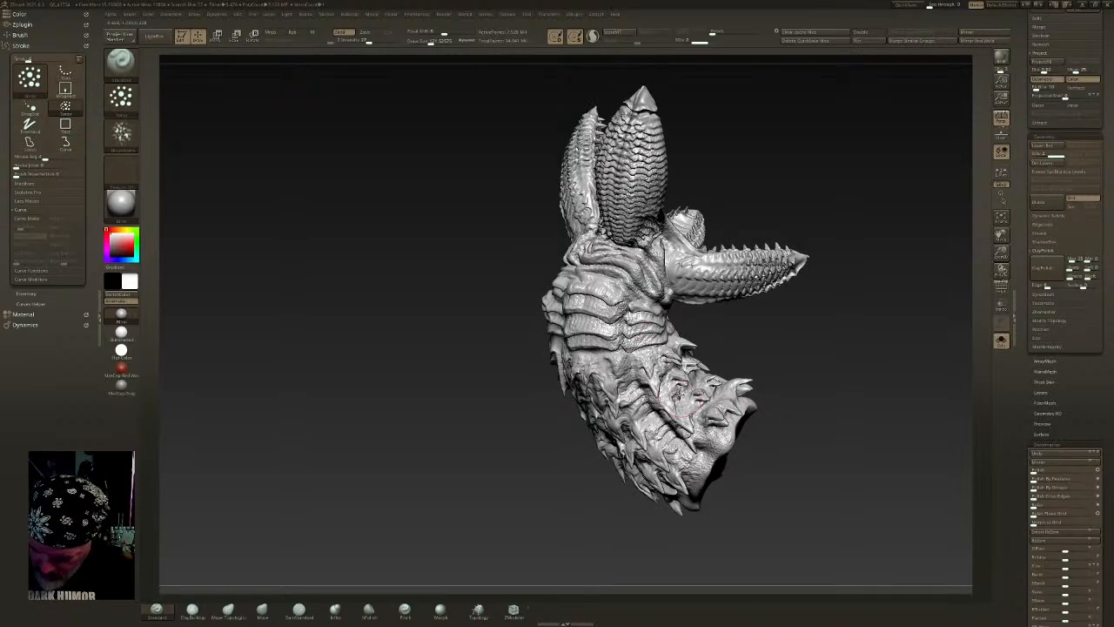
right_drag(710, 385, 667, 440)
right_drag(616, 390, 646, 332)
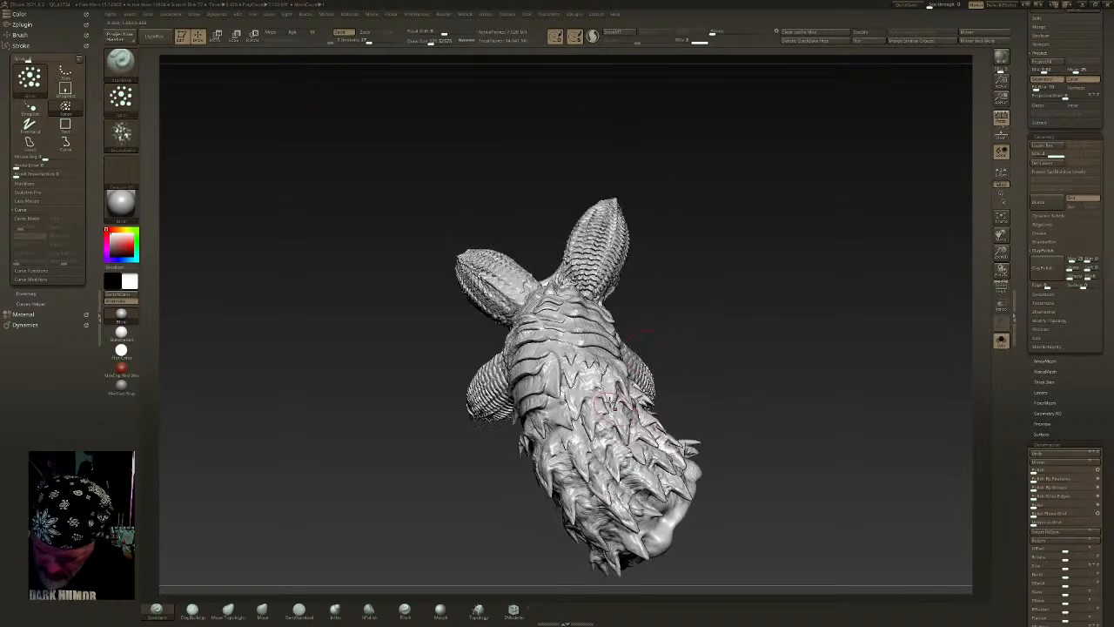
right_drag(583, 446, 557, 358)
right_drag(610, 520, 641, 366)
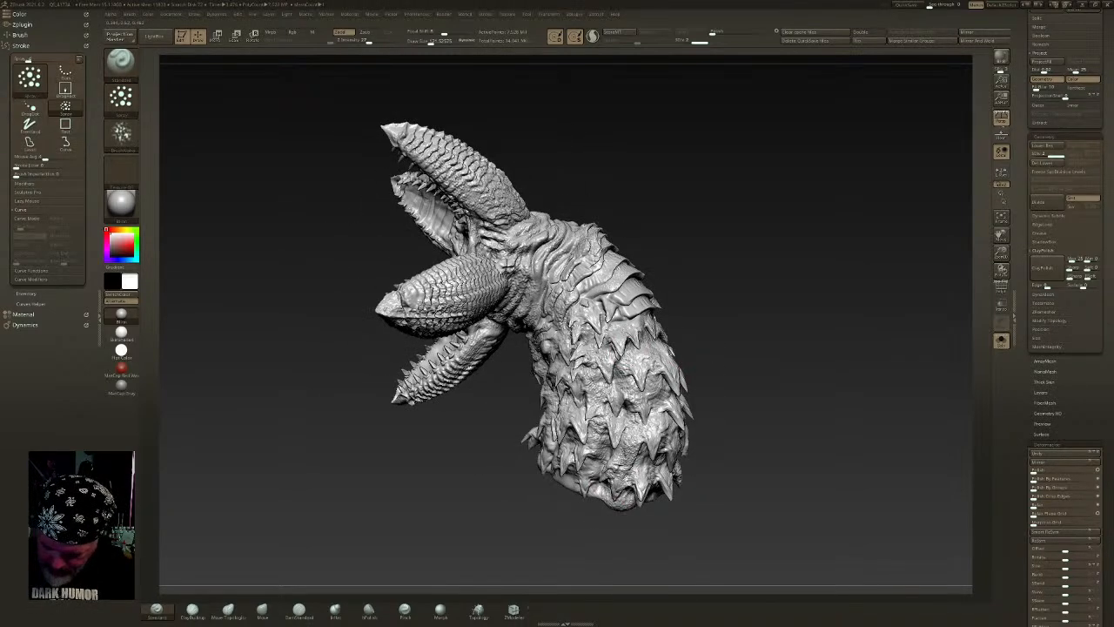
- Spray skin texture over the inner petals, the mouth area and the remaining sides of the body
right_drag(610, 444, 662, 374)
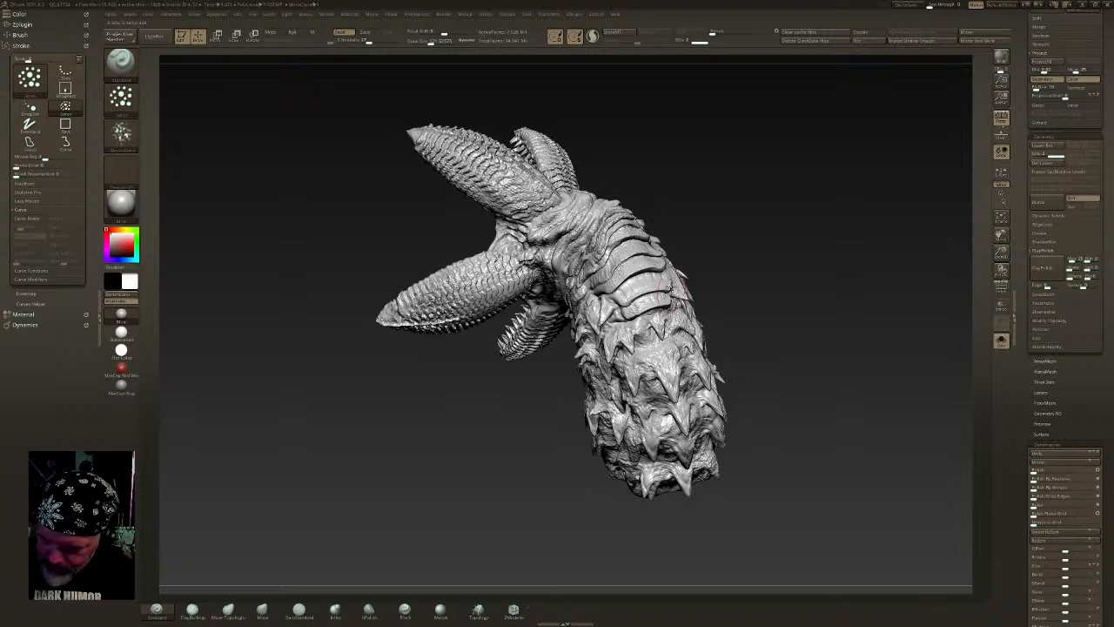
right_drag(566, 235, 590, 246)
right_drag(557, 353, 608, 326)
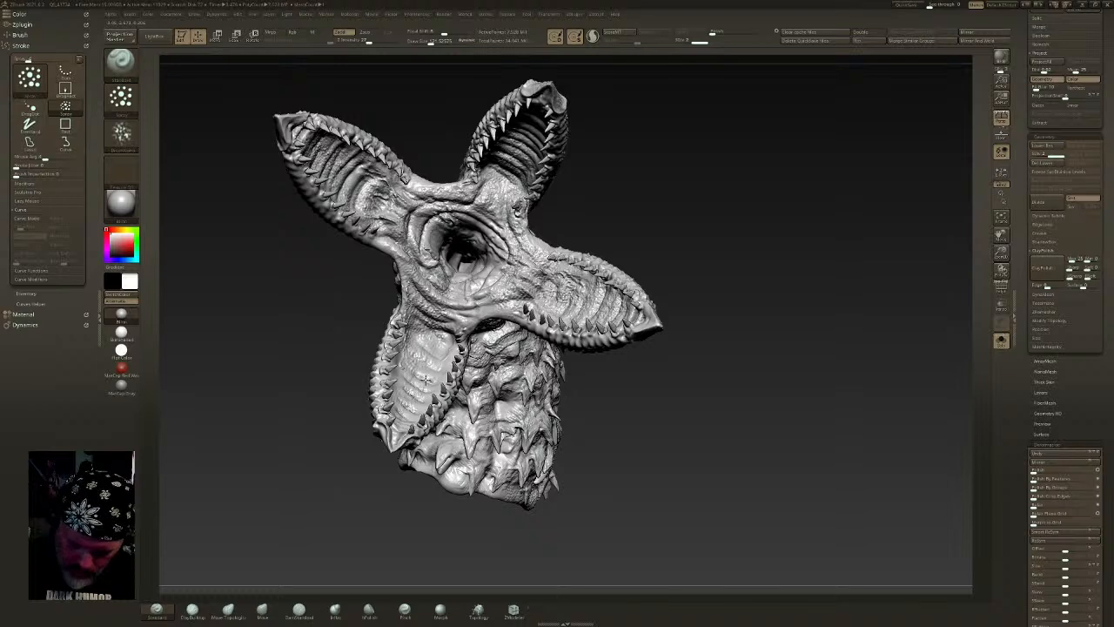
mouse_move(515, 272)
right_down()
mouse_move(623, 353)
mouse_move(636, 318)
right_up()
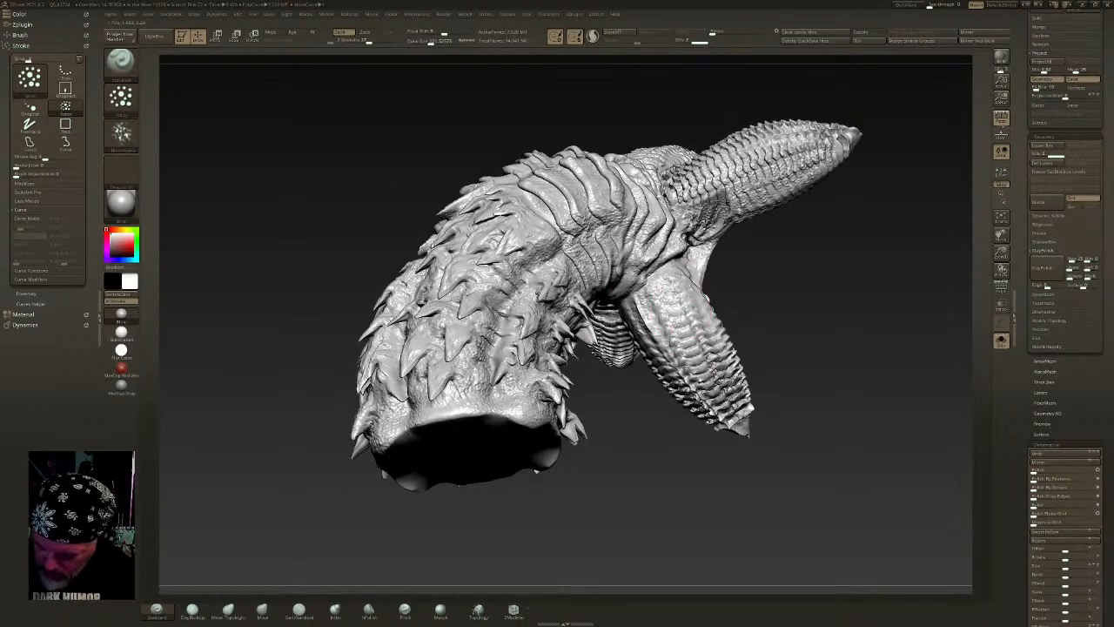
right_drag(699, 288, 706, 342)
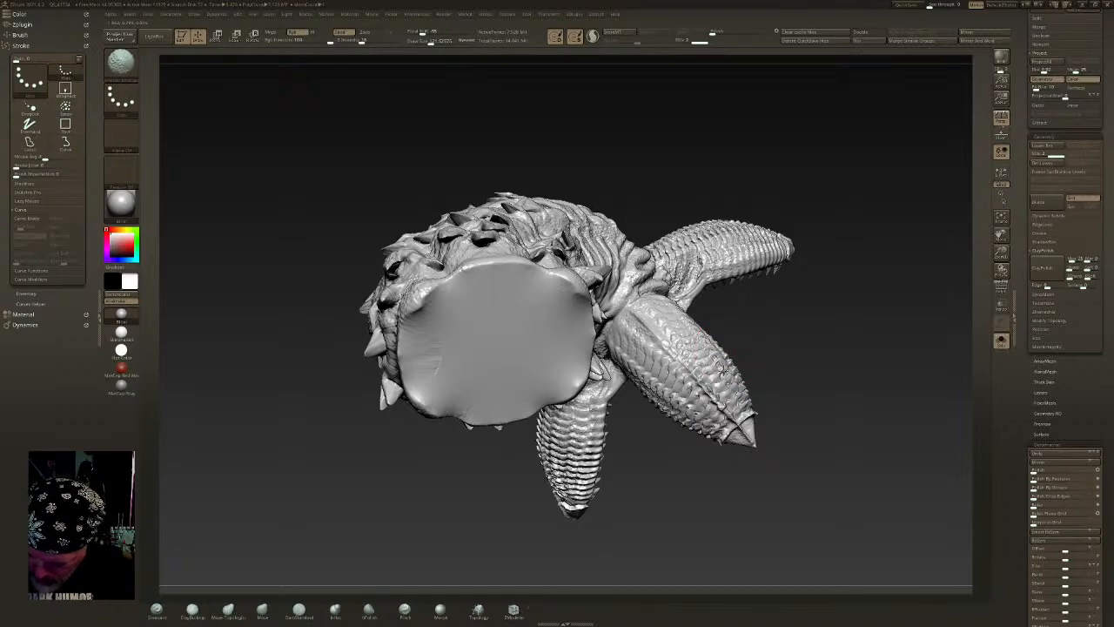
- Smooth the noise on an outer petal and continue the skin texture around the petal bases and neck folds
shift+drag(684, 413, 698, 396)
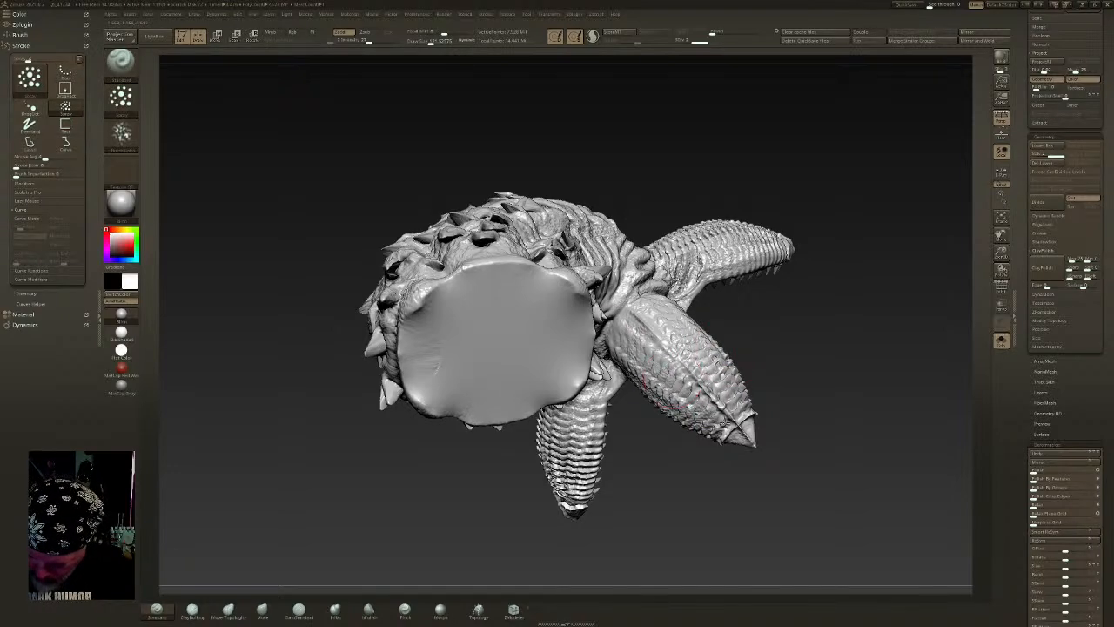
right_drag(738, 347, 575, 155)
mouse_move(648, 256)
right_down()
mouse_move(718, 271)
mouse_move(709, 386)
right_up()
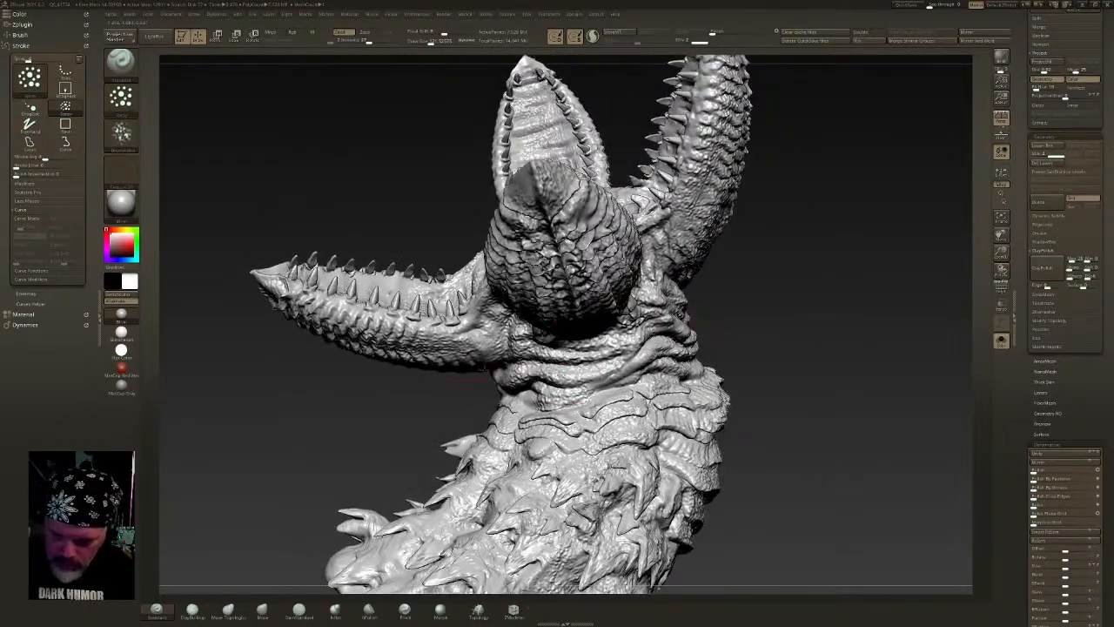
shift+right_drag(472, 366, 514, 371)
right_drag(699, 395, 766, 356)
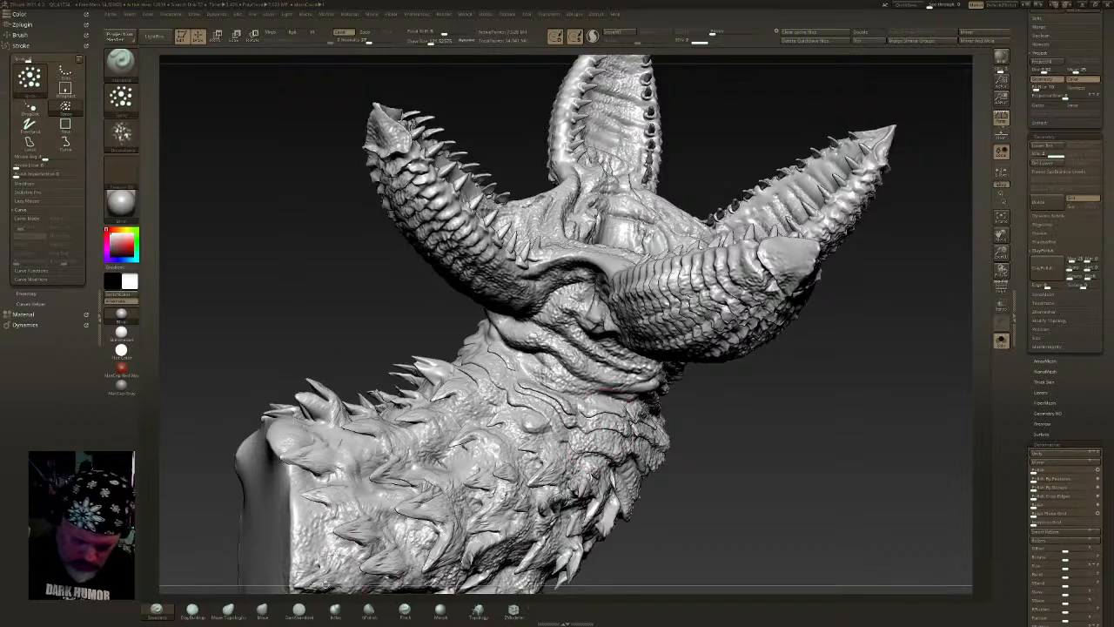
- Carve sharper creases with the DamStandard brush around the petal bases, neck folds and toothed petal rims
click(299, 609)
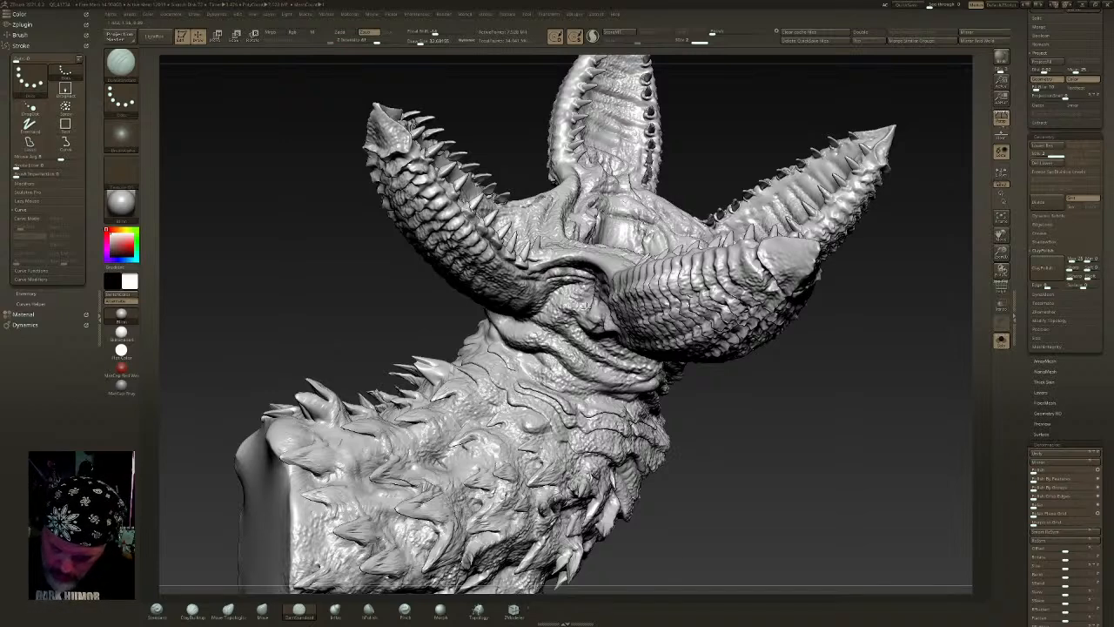
drag(707, 403, 768, 282)
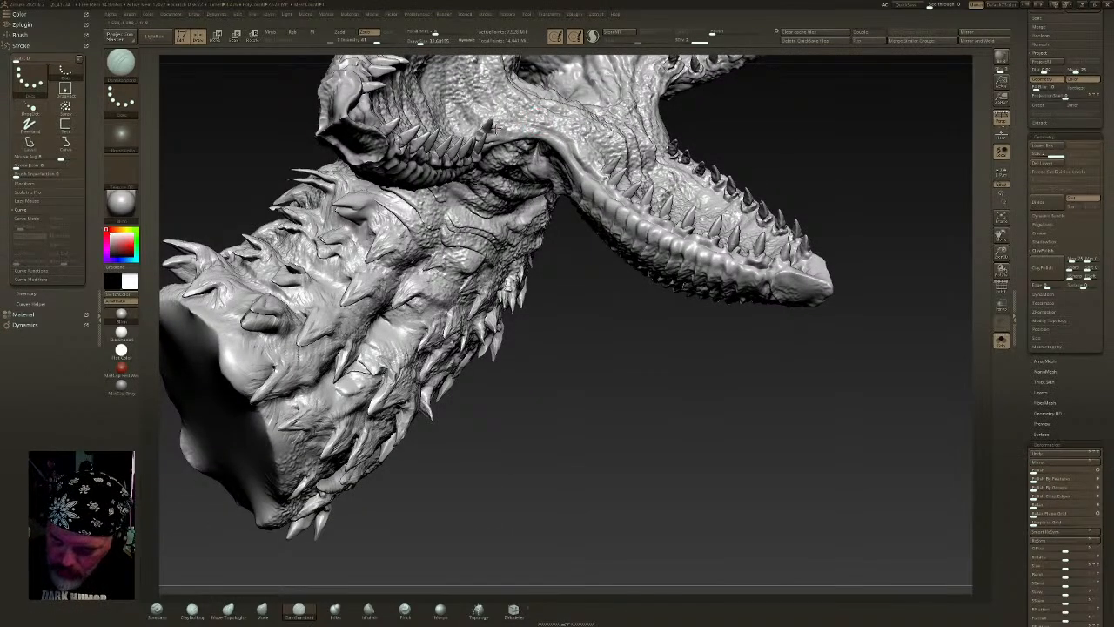
drag(636, 215, 771, 257)
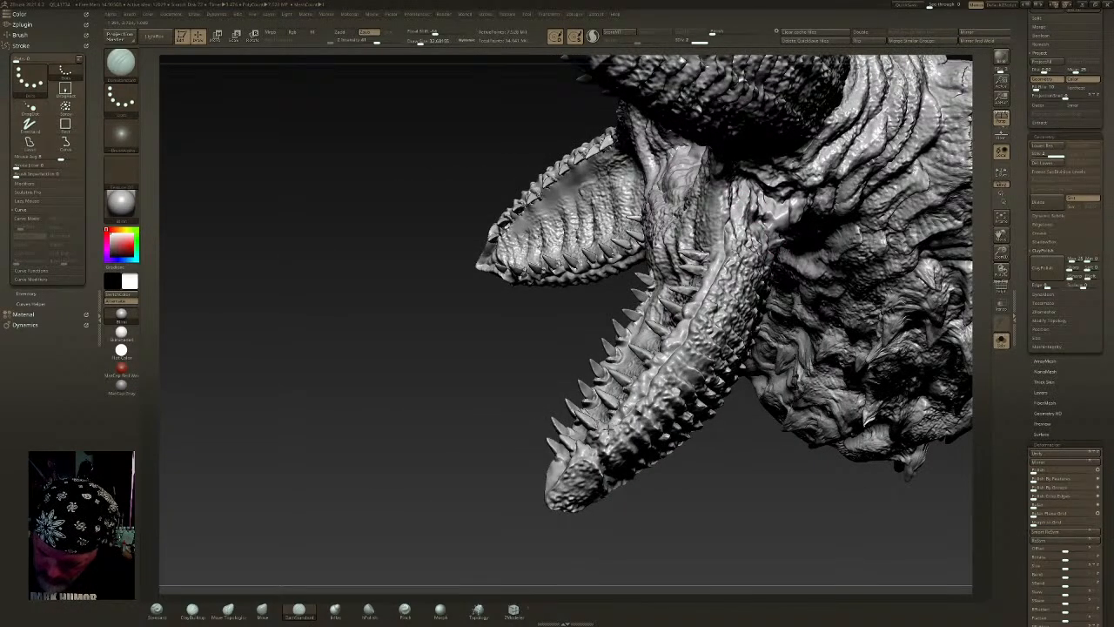
mouse_move(746, 306)
right_down()
mouse_move(609, 409)
mouse_move(681, 477)
right_up()
right_drag(588, 507, 633, 397)
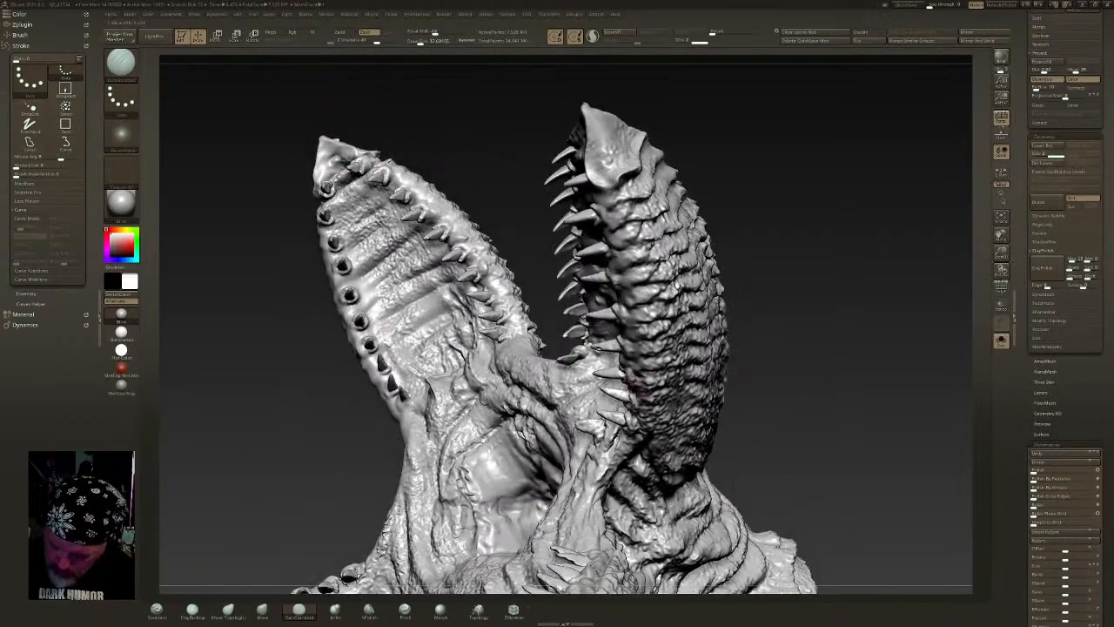
right_drag(620, 448, 627, 453)
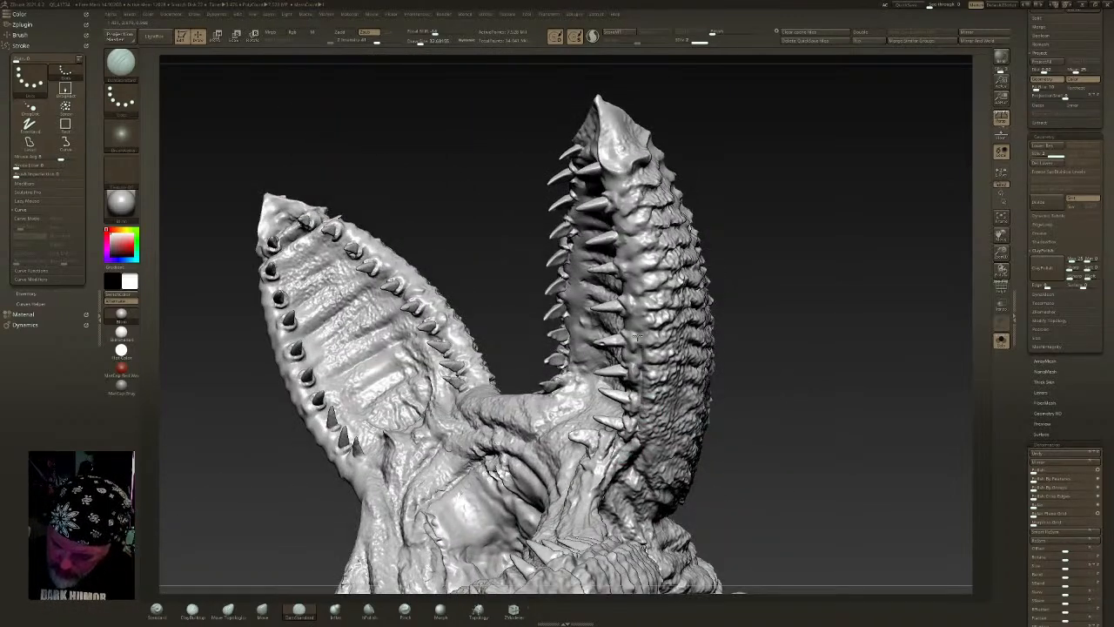
- Deepen the creases between the outer petal scales and along the gum lines, smoothing the strokes where needed
mouse_move(632, 265)
mouse_down()
mouse_move(602, 169)
mouse_move(633, 298)
mouse_move(635, 416)
mouse_move(597, 506)
mouse_up()
right_drag(610, 470, 628, 479)
mouse_move(626, 425)
right_down()
mouse_move(634, 469)
mouse_move(771, 309)
right_up()
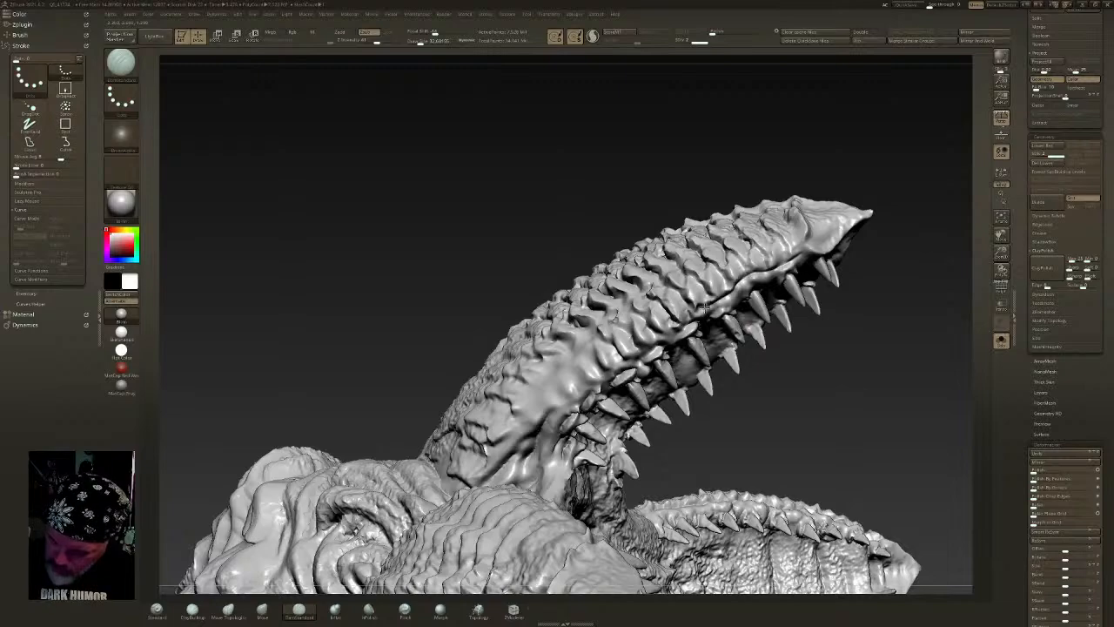
right_drag(568, 409, 555, 414)
key(shift)
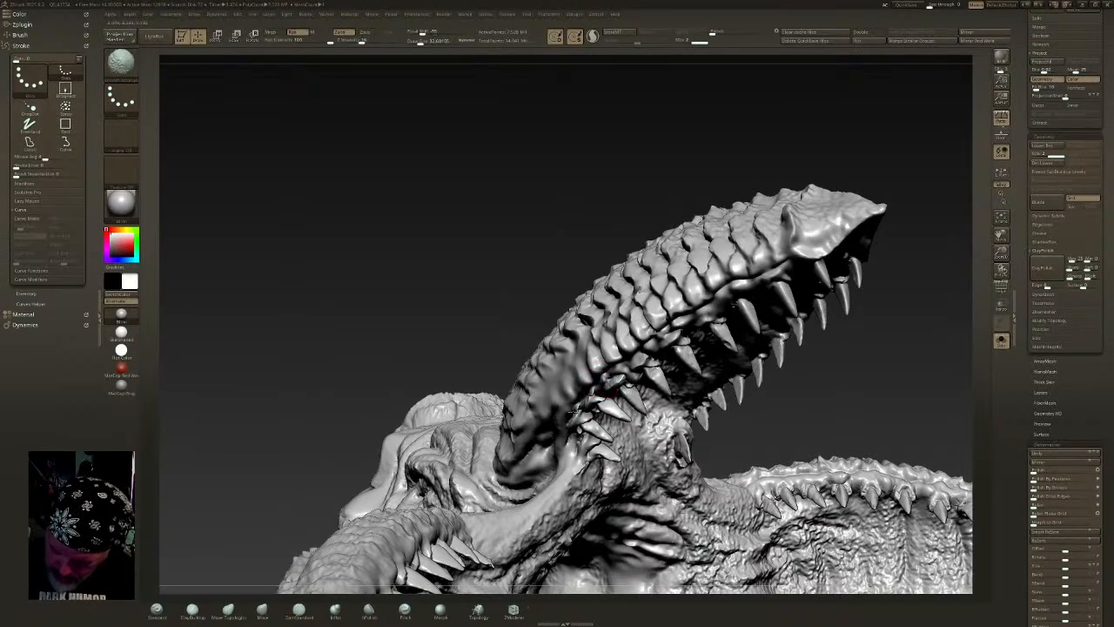
mouse_move(562, 351)
right_down()
mouse_move(657, 360)
mouse_move(635, 287)
mouse_move(697, 71)
mouse_move(629, 167)
right_up()
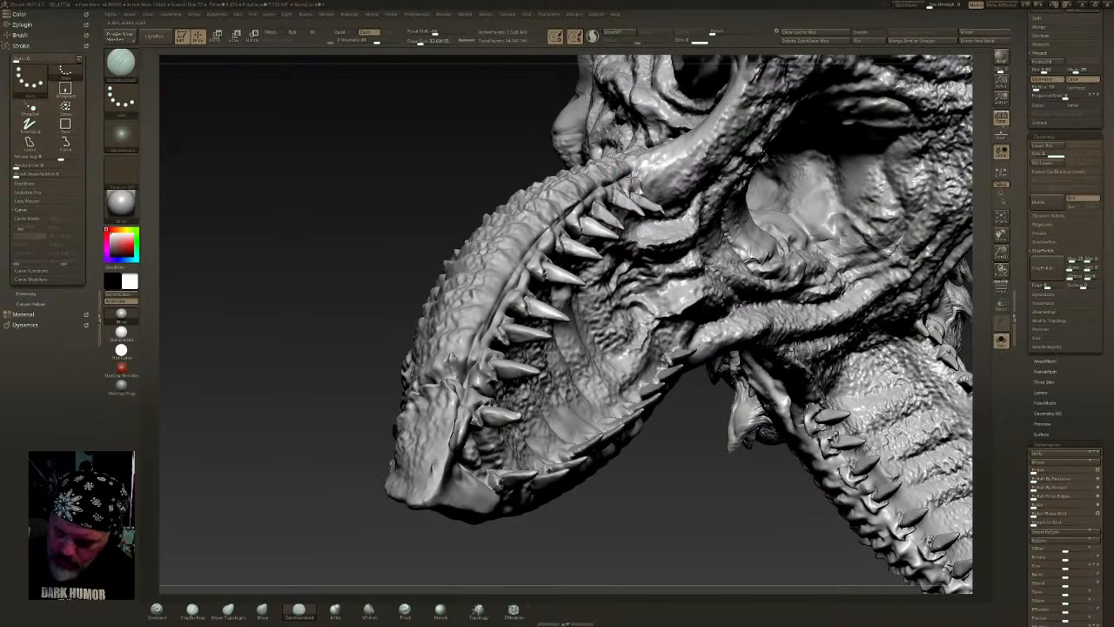
mouse_move(719, 129)
right_down()
mouse_move(688, 174)
mouse_move(662, 262)
right_up()
right_drag(642, 305, 657, 283)
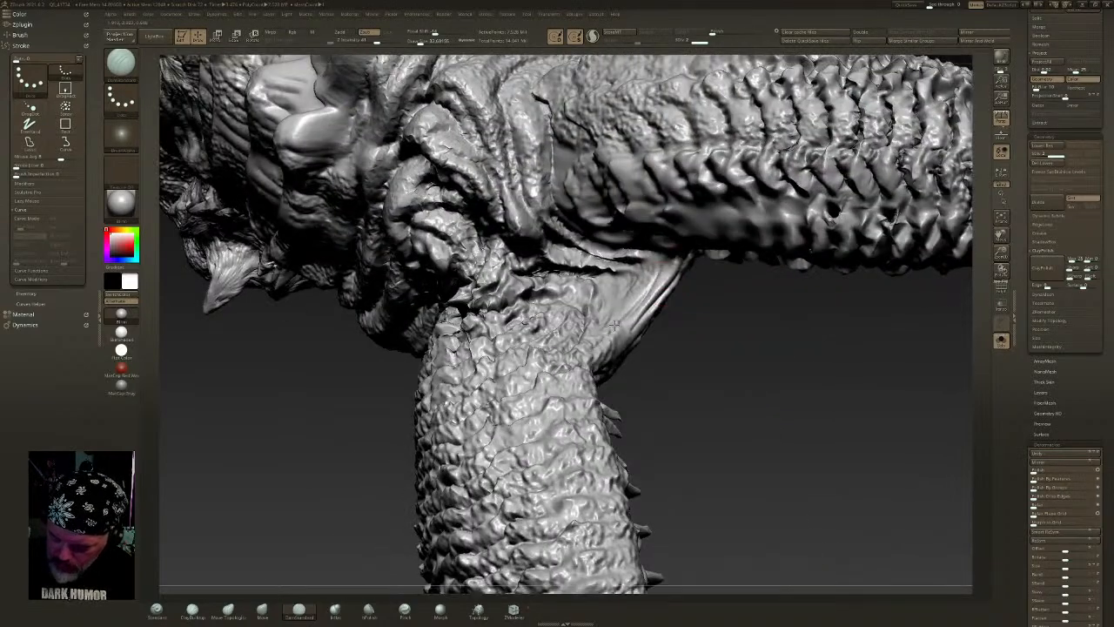
- Spray skin texture with the Standard brush over the smooth webbing between the petal bases
click(160, 612)
mouse_move(705, 236)
mouse_down()
mouse_move(823, 196)
mouse_move(592, 188)
mouse_move(614, 323)
mouse_up()
mouse_move(614, 323)
ctrl+right_down()
mouse_move(605, 222)
mouse_move(659, 259)
ctrl+right_up()
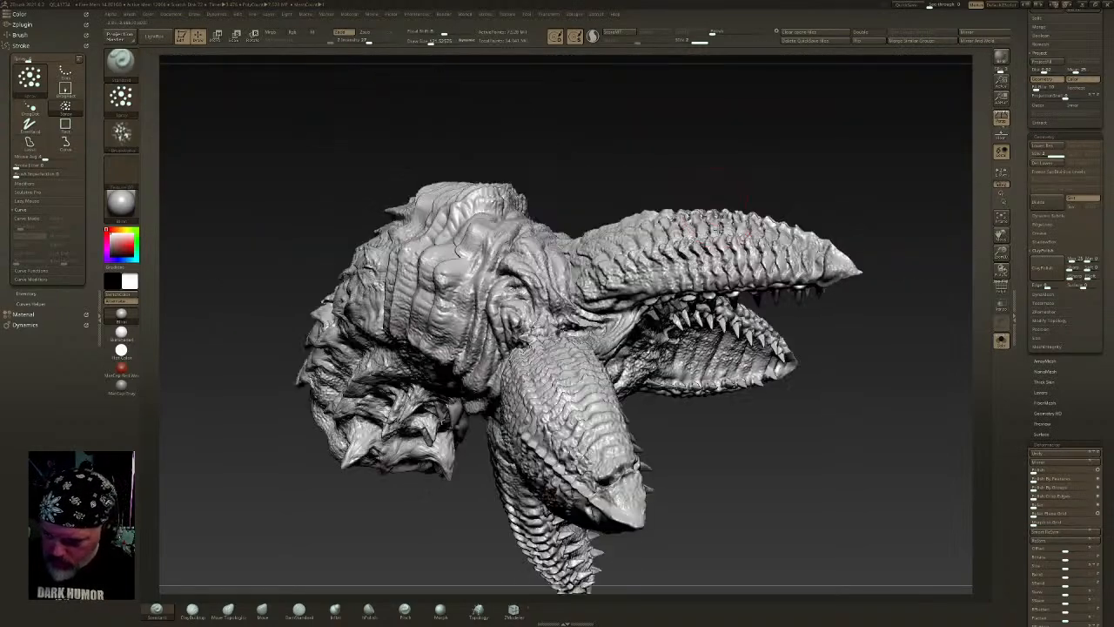
right_drag(849, 279, 840, 280)
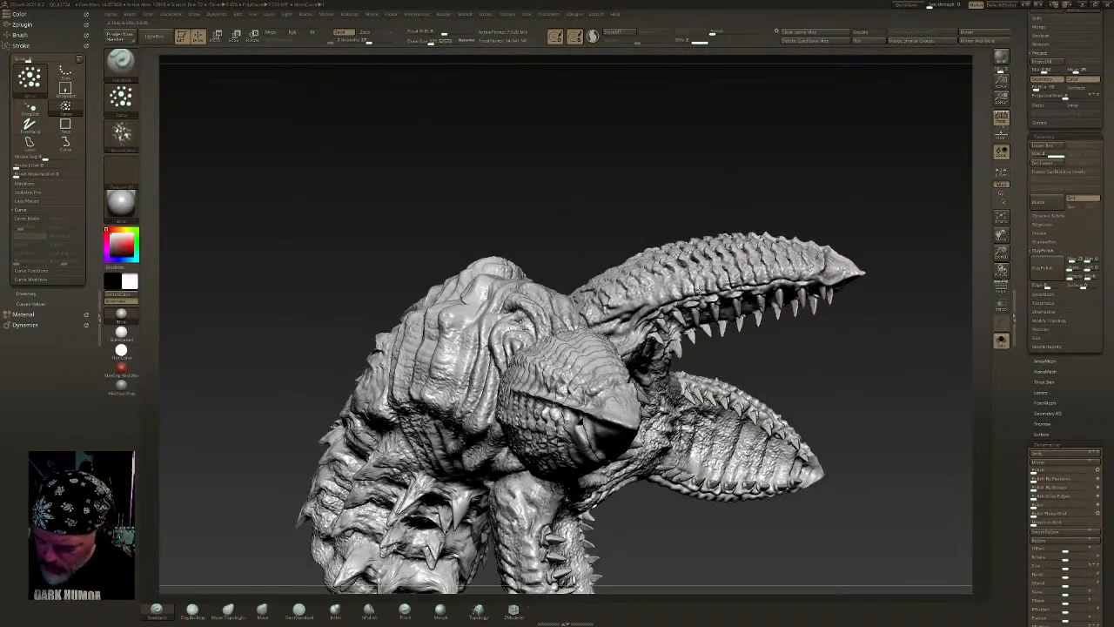
right_drag(620, 322, 640, 307)
mouse_move(585, 343)
right_down()
mouse_move(571, 362)
mouse_move(557, 350)
mouse_move(489, 351)
right_up()
right_drag(557, 371, 613, 349)
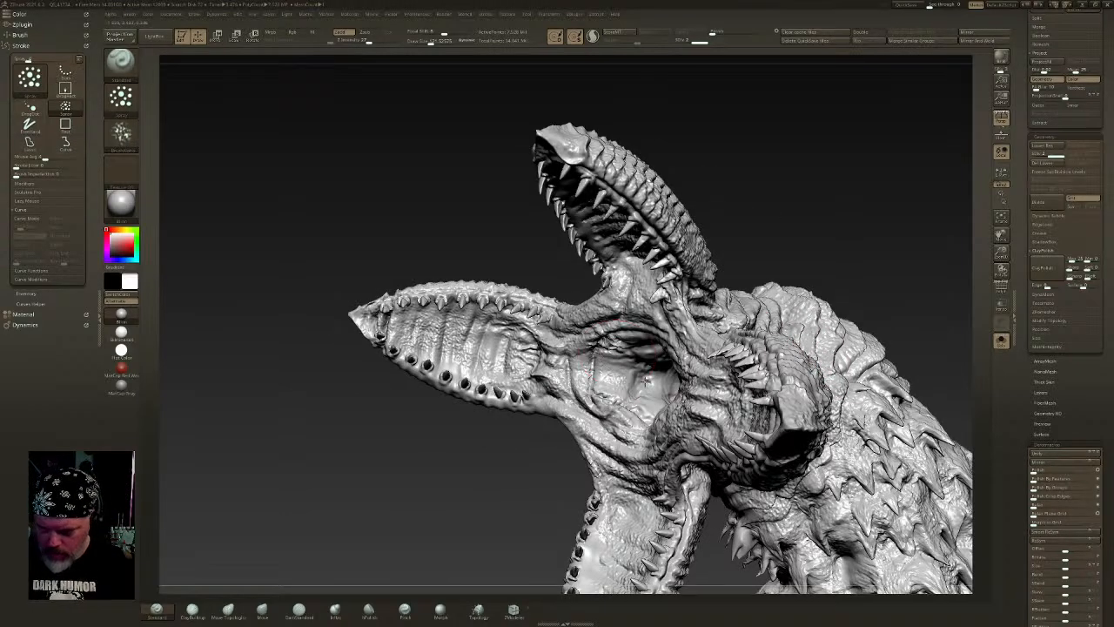
right_drag(788, 357, 819, 279)
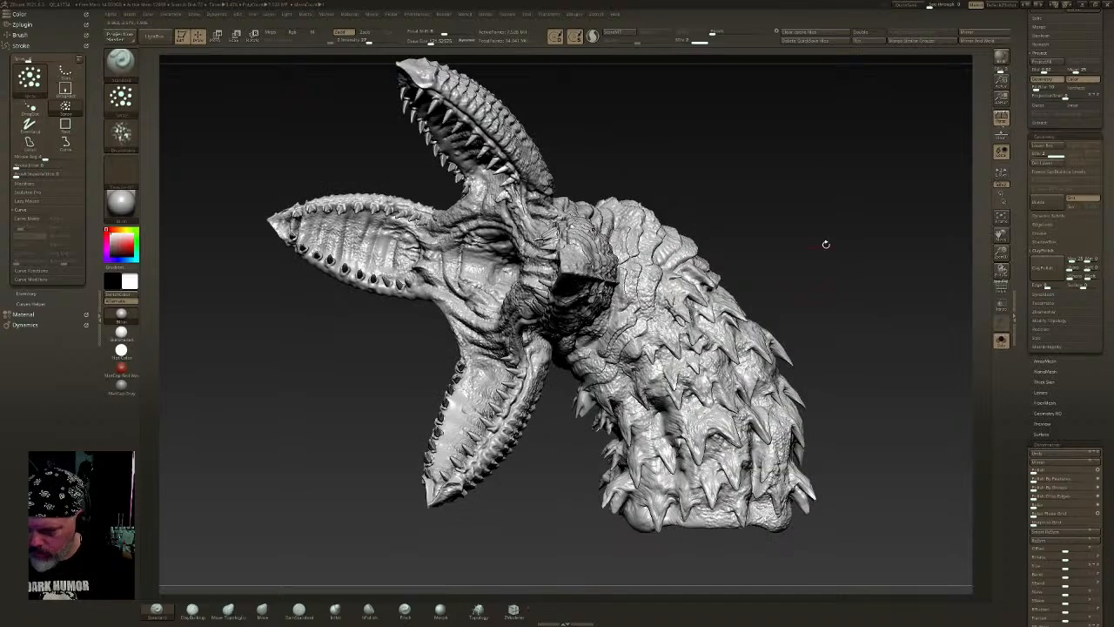
- Show the rock base together with the worm and examine the whole sculpture from several sides
click(1003, 346)
mouse_move(815, 383)
ctrl+right_down()
mouse_move(813, 365)
mouse_move(685, 328)
mouse_move(712, 370)
mouse_move(699, 381)
mouse_move(679, 341)
mouse_move(710, 329)
mouse_move(657, 392)
mouse_move(659, 440)
ctrl+right_up()
key(p)
right_drag(689, 403, 612, 381)
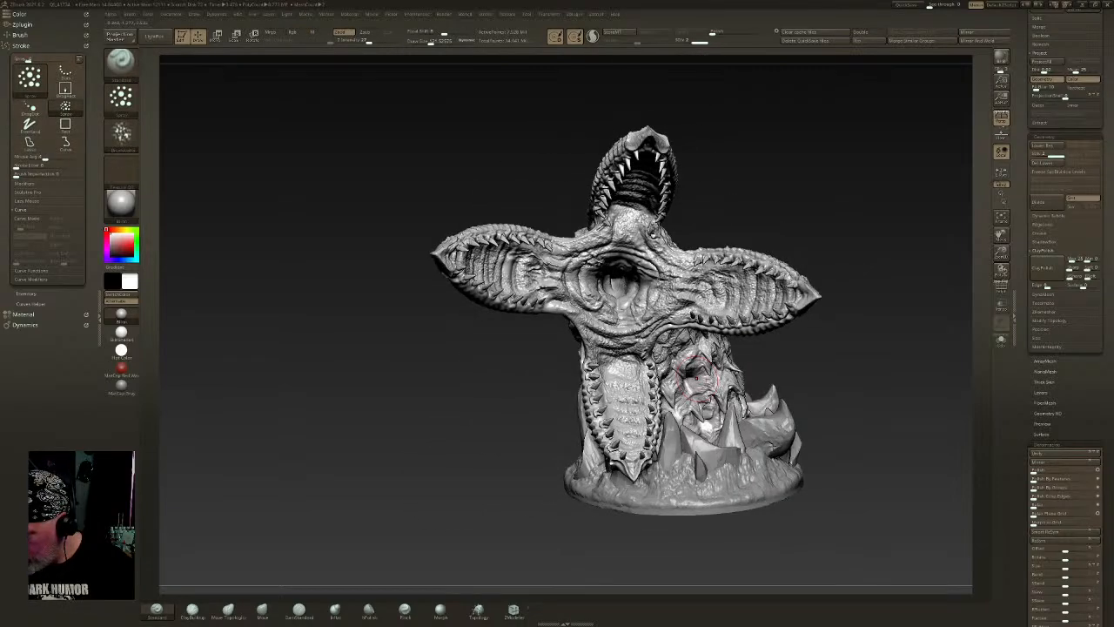
right_drag(834, 358, 797, 357)
mouse_move(860, 355)
alt+right_down()
mouse_move(666, 312)
mouse_move(714, 374)
alt+right_up()
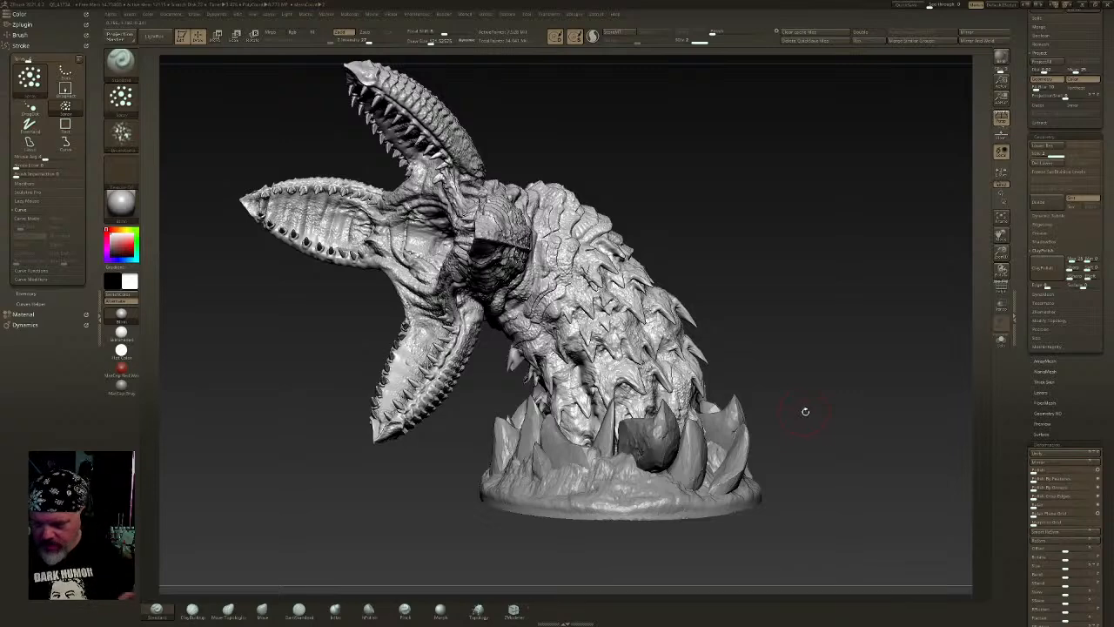
right_drag(755, 323, 777, 354)
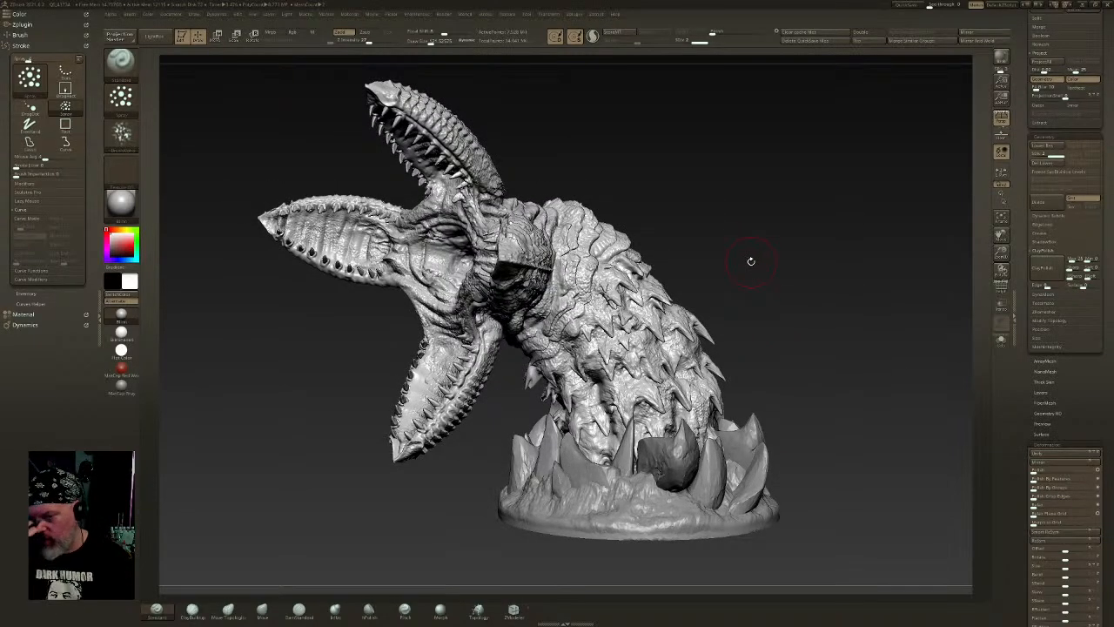
mouse_move(670, 325)
right_down()
mouse_move(643, 326)
mouse_move(686, 324)
mouse_move(665, 358)
mouse_move(681, 341)
mouse_move(670, 334)
right_up()
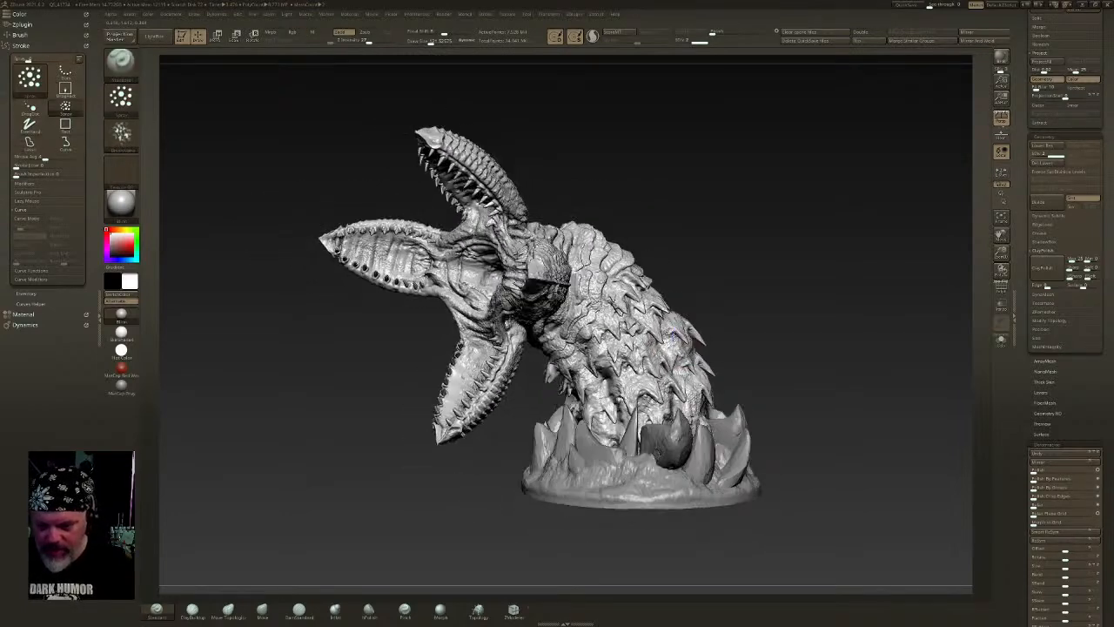
- Turn on the visibility of the textured worm subtool
scroll(1110, 165, up, 5)
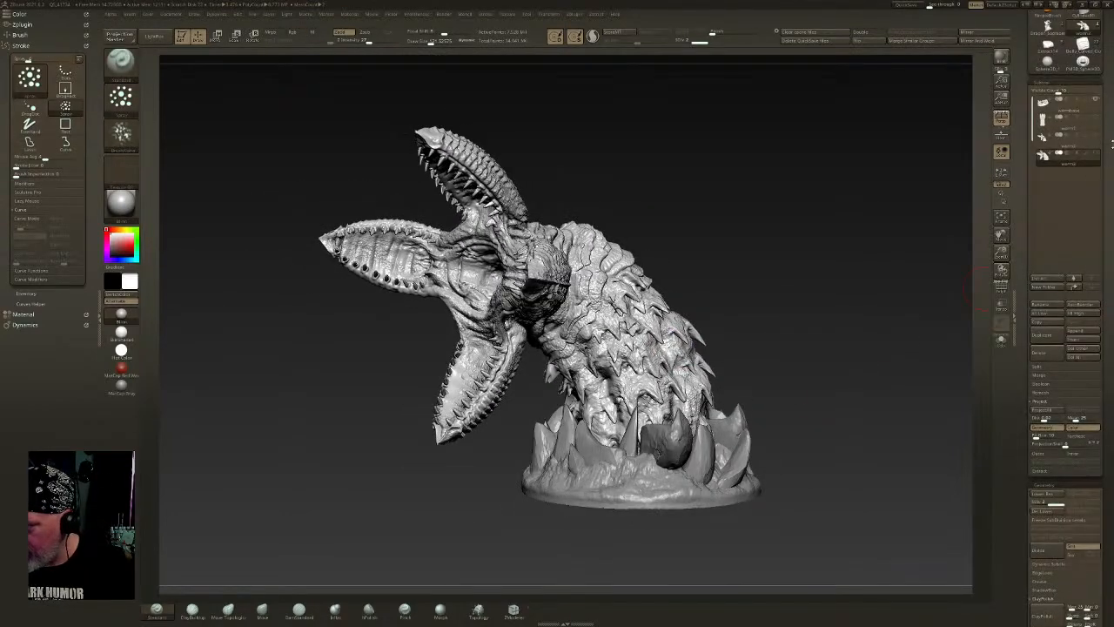
scroll(1111, 153, up, 2)
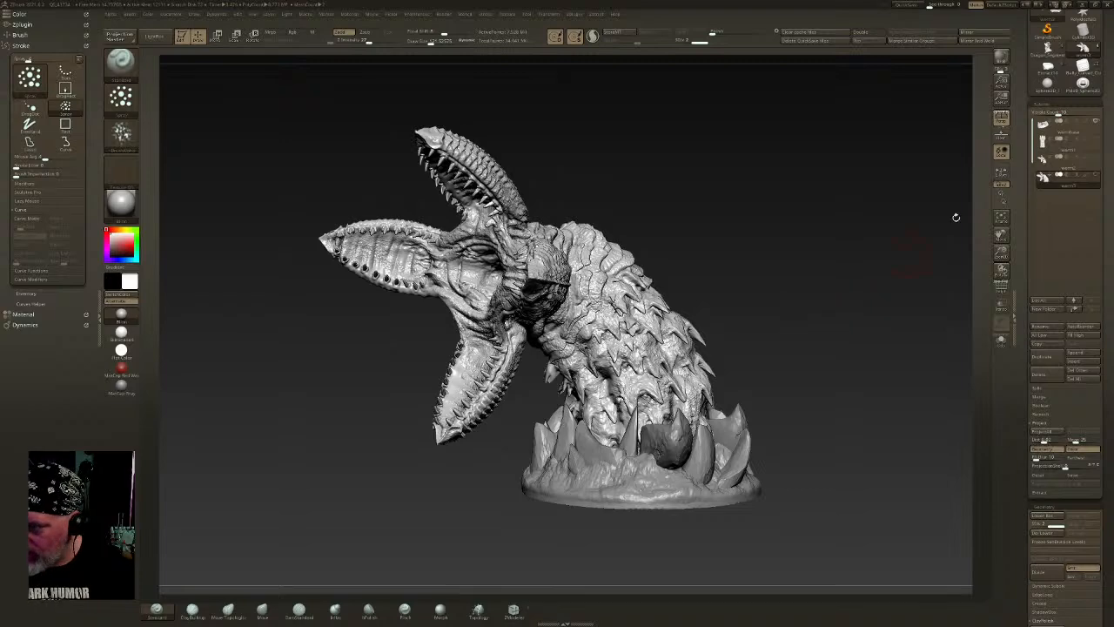
click(1096, 174)
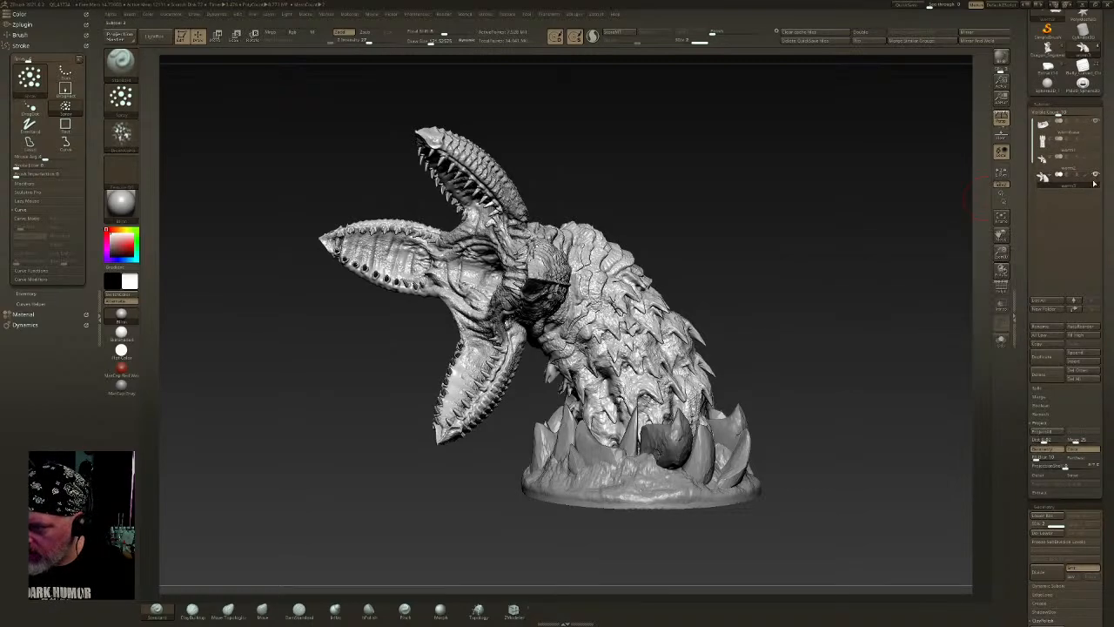
- Select the rock base and adjust its proportions with the transform gizmo, scaling it along the Y axis
mouse_move(764, 326)
right_down()
mouse_move(722, 343)
mouse_move(754, 347)
right_up()
mouse_move(779, 391)
right_down()
mouse_move(754, 435)
mouse_move(787, 412)
mouse_move(772, 458)
mouse_move(712, 437)
right_up()
key(w)
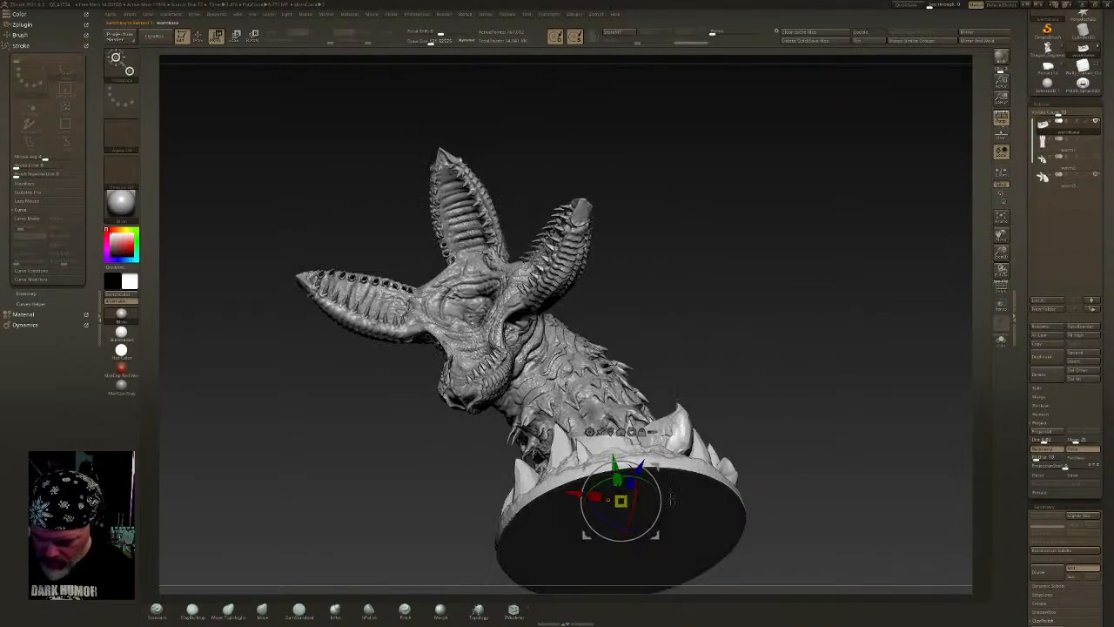
click(631, 547)
drag(631, 549, 694, 480)
right_drag(694, 480, 769, 428)
drag(717, 320, 731, 306)
key(q)
right_drag(728, 310, 738, 266)
key(w)
drag(703, 351, 704, 357)
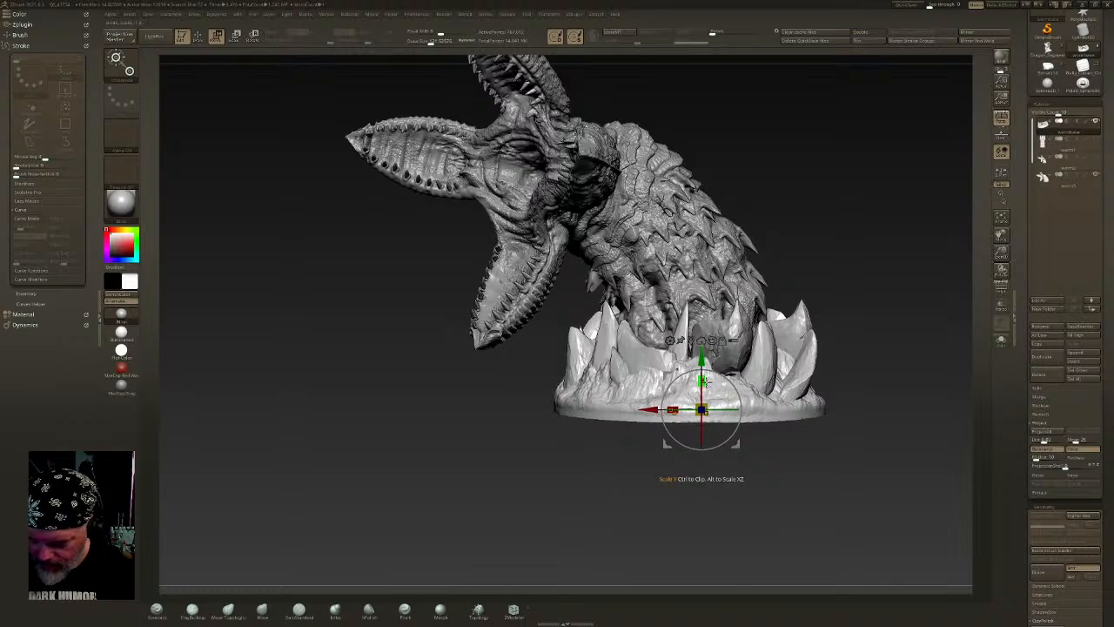
mouse_move(792, 394)
right_down()
mouse_move(896, 380)
mouse_move(789, 365)
mouse_move(542, 380)
right_up()
mouse_move(696, 368)
right_down()
mouse_move(631, 383)
mouse_move(756, 397)
right_up()
key(q)
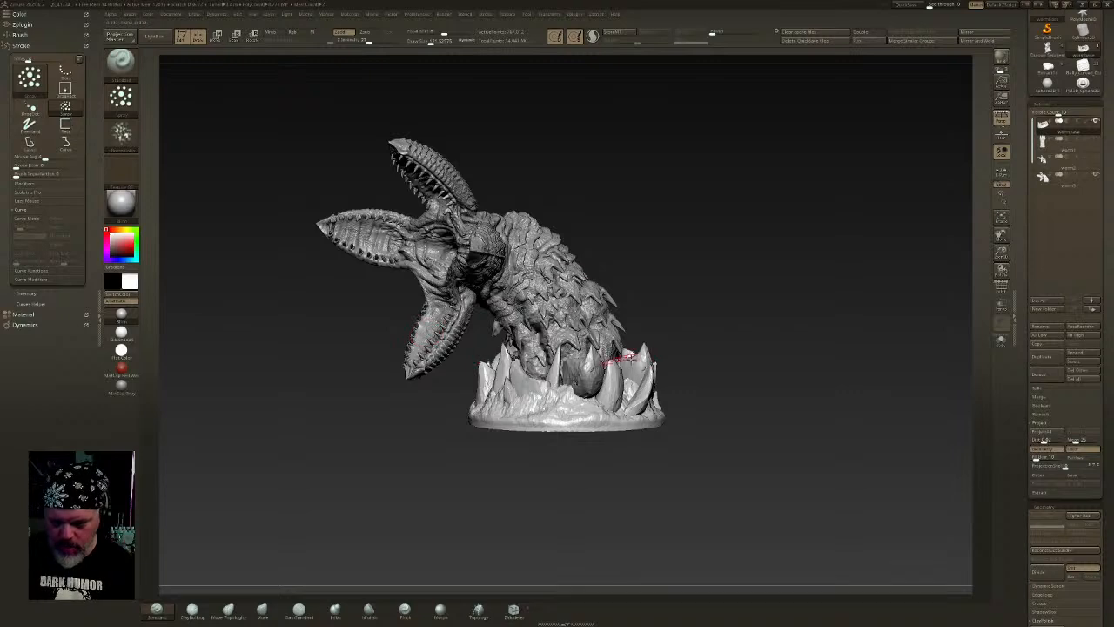
- Select the worm subtool and reshape the curve of its body and neck with a large Move brush
click(1076, 183)
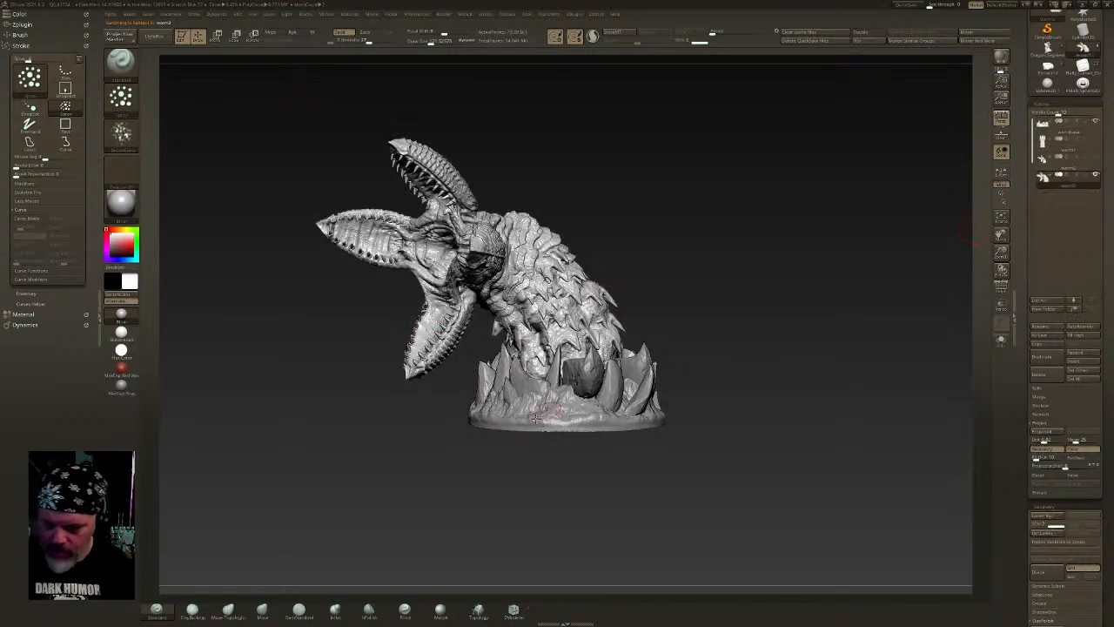
click(261, 610)
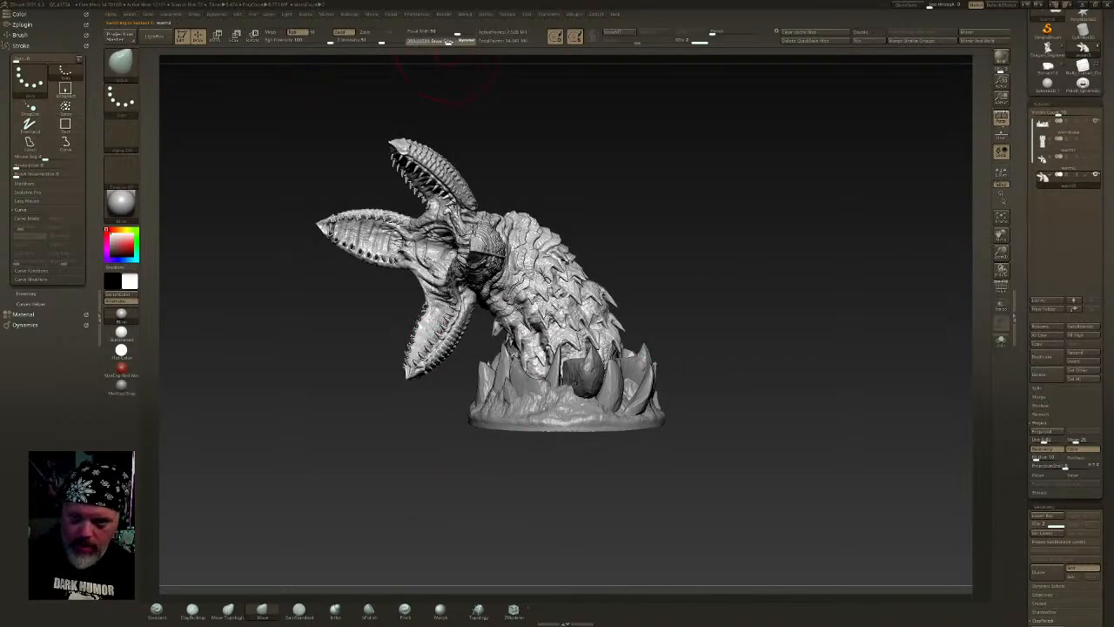
right_drag(499, 75, 592, 218)
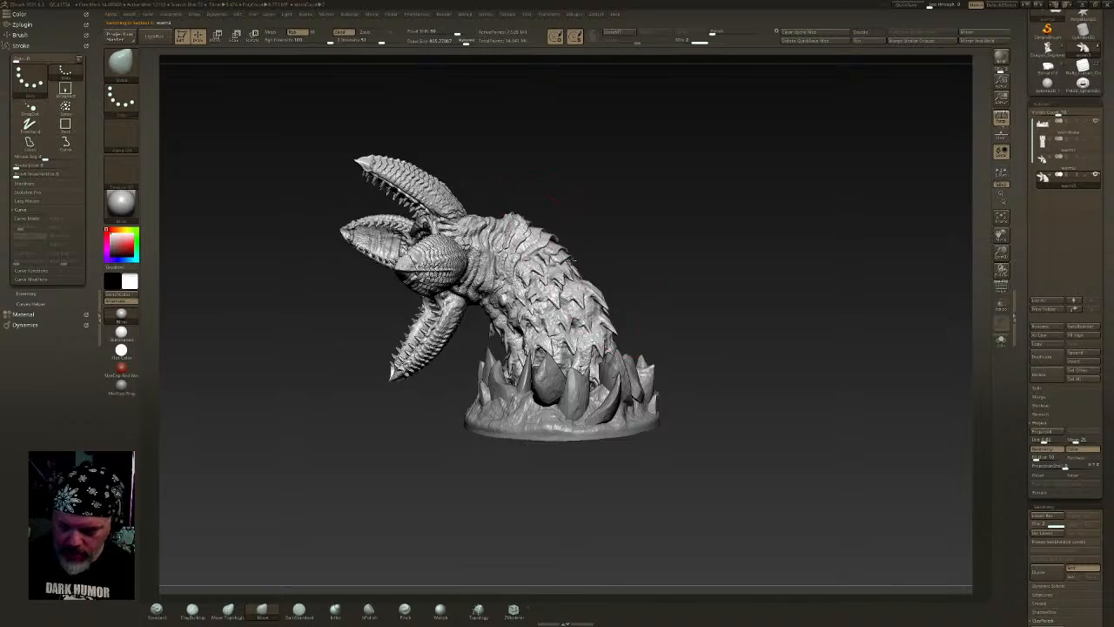
drag(514, 300, 505, 312)
right_drag(531, 265, 572, 253)
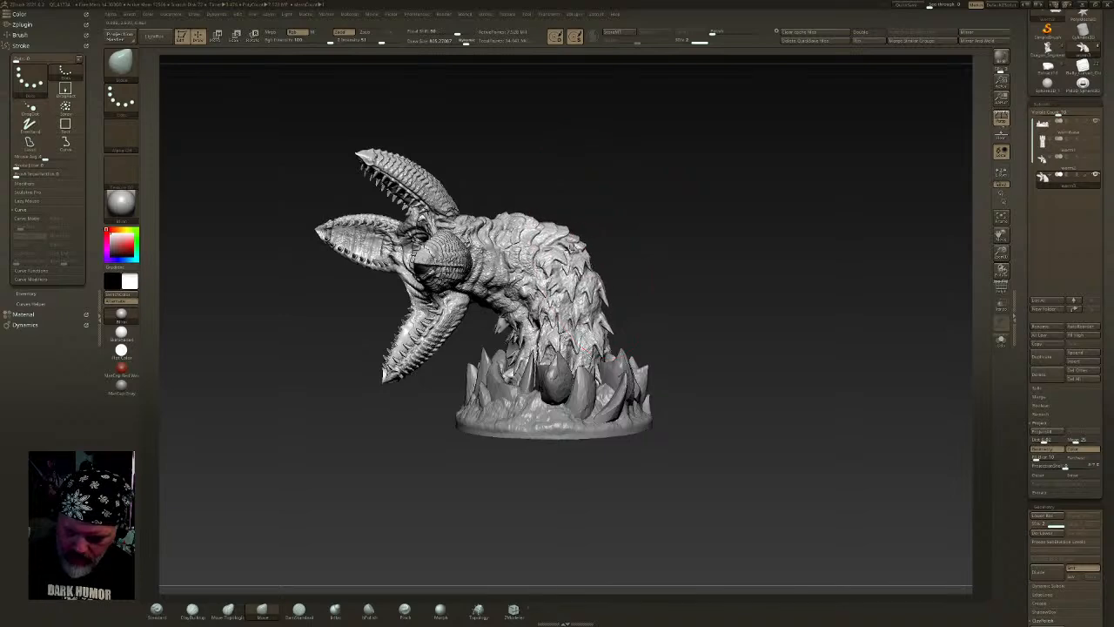
right_drag(470, 300, 545, 280)
drag(538, 286, 479, 319)
right_drag(542, 300, 446, 308)
right_drag(749, 327, 731, 320)
mouse_move(858, 304)
right_down()
mouse_move(826, 303)
mouse_move(862, 302)
mouse_move(820, 391)
right_up()
- Isolate the rock base's ground disc and mask it, leaving the rock spikes unmasked with the full base shown
click(1063, 131)
right_drag(760, 453, 814, 349)
ctrl+shift+click(714, 456)
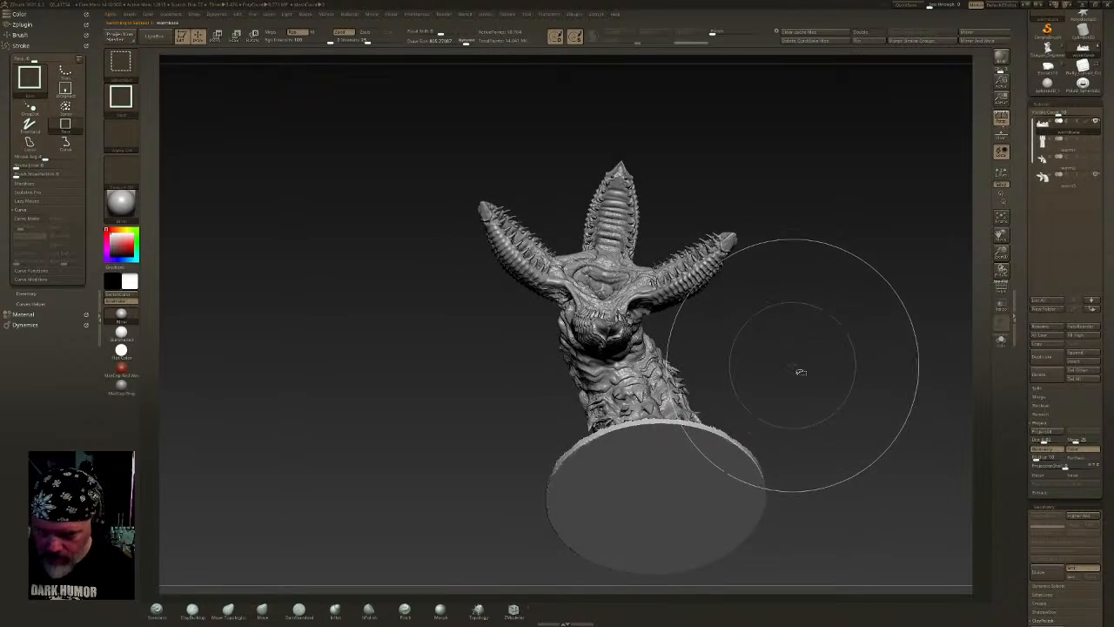
ctrl+click(794, 357)
ctrl+shift+click(802, 370)
ctrl+click(802, 370)
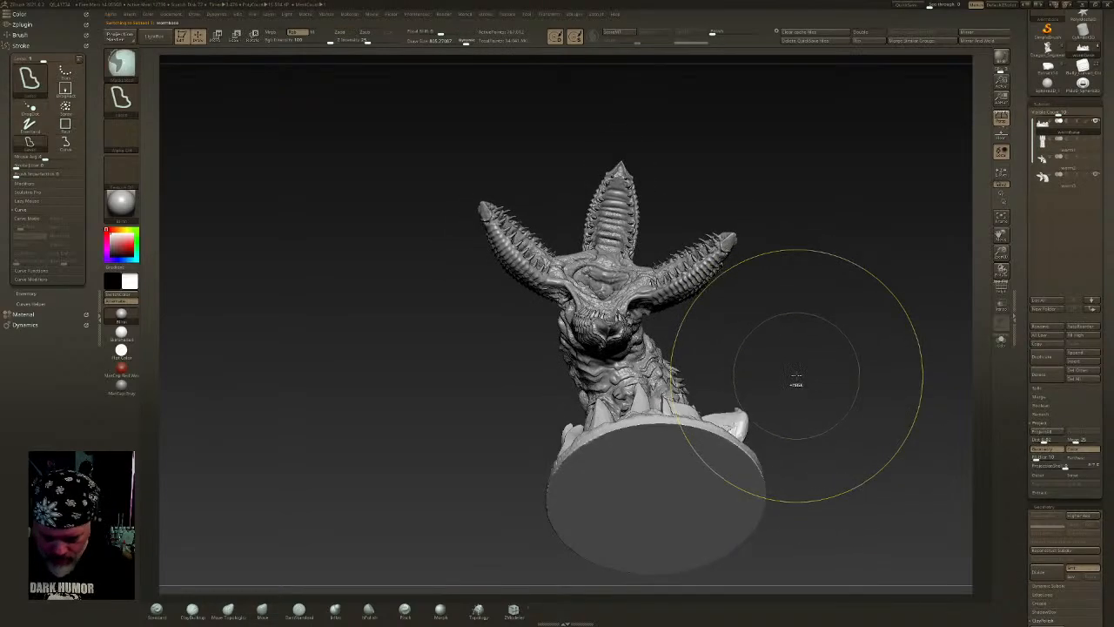
ctrl+click(786, 372)
ctrl+shift+click(785, 375)
right_drag(777, 383, 761, 494)
mouse_move(762, 340)
right_down()
mouse_move(747, 359)
mouse_move(731, 311)
right_up()
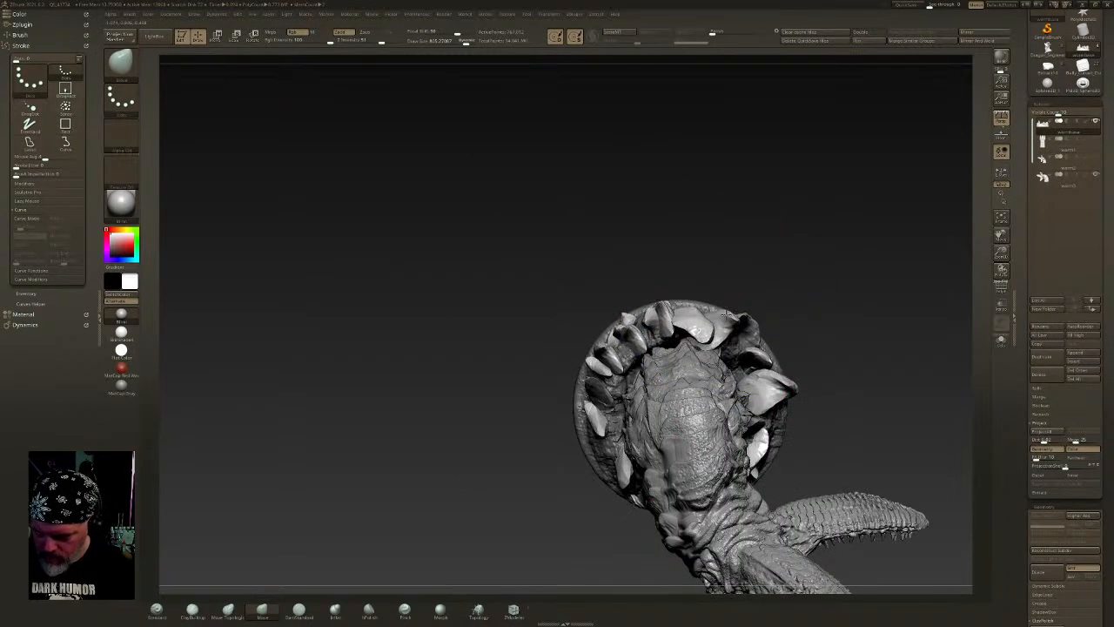
- Adjust the unmasked rock spikes around the worm with a large Move brush and the Move Topological brush
click(459, 42)
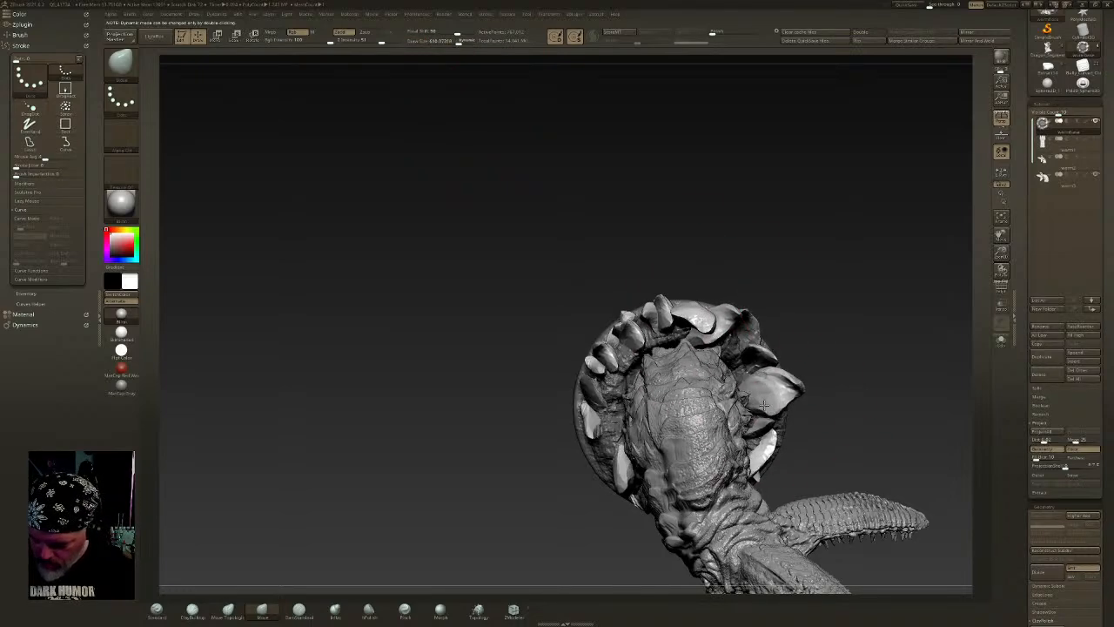
mouse_move(759, 363)
right_down()
mouse_move(765, 325)
mouse_move(772, 366)
mouse_move(659, 336)
mouse_move(653, 348)
right_up()
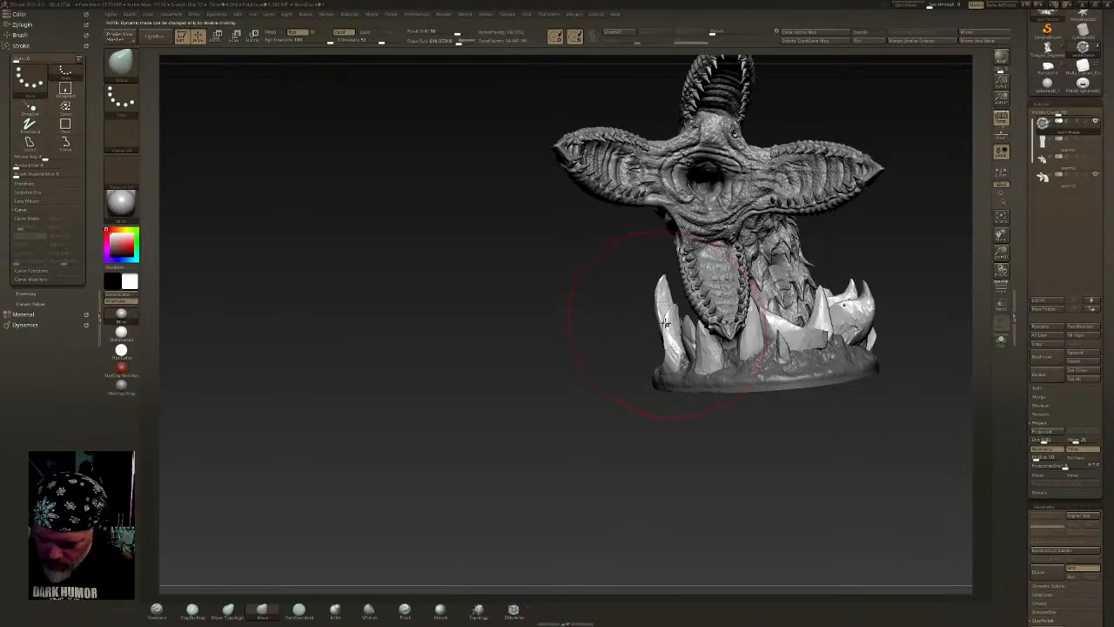
mouse_move(792, 410)
right_down()
mouse_move(862, 339)
mouse_move(674, 381)
mouse_move(801, 381)
mouse_move(788, 383)
right_up()
right_drag(635, 280, 637, 358)
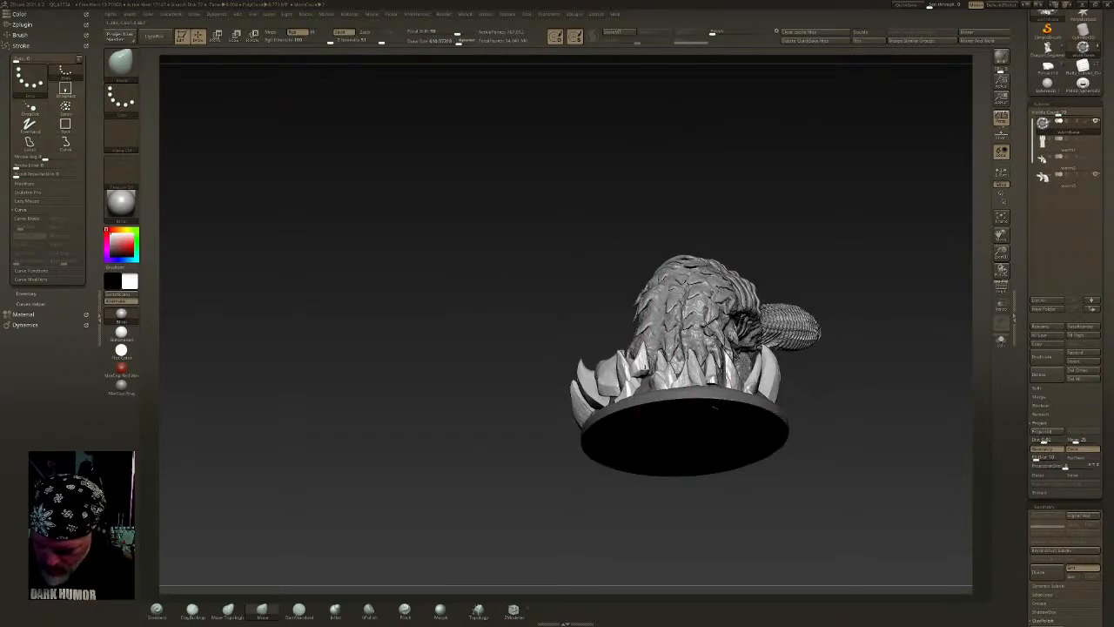
click(227, 609)
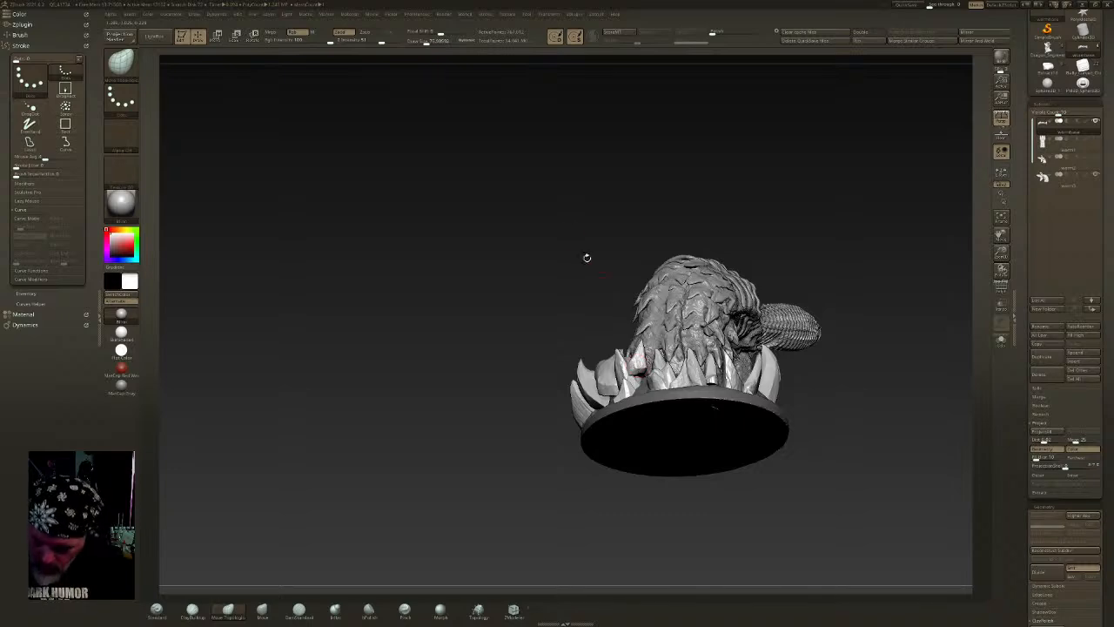
click(449, 42)
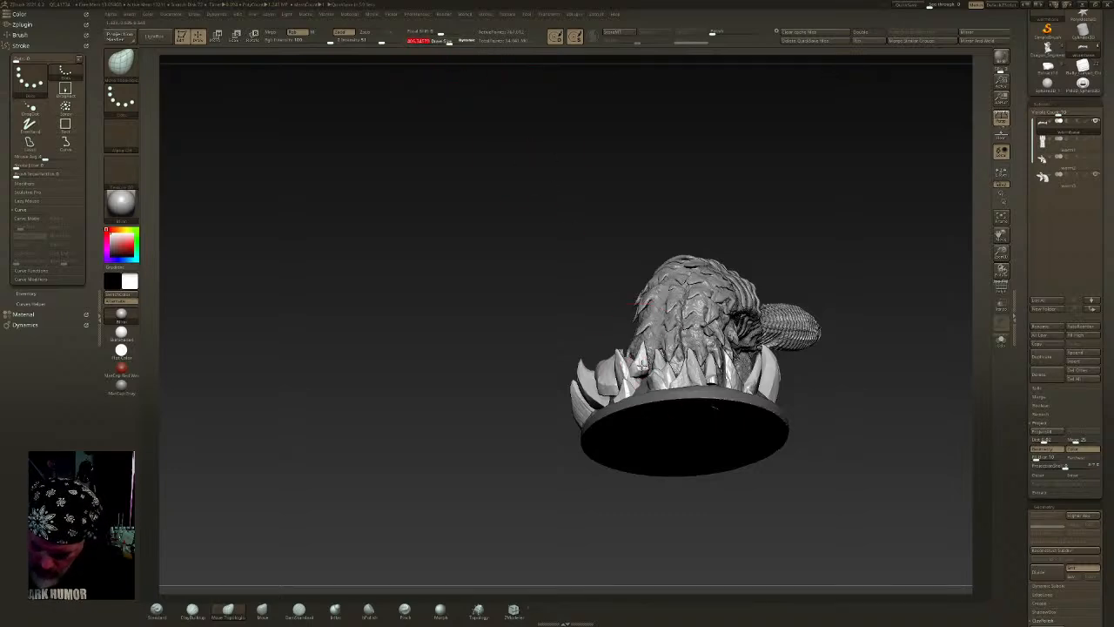
mouse_move(640, 373)
right_down()
mouse_move(664, 405)
mouse_move(677, 397)
mouse_move(643, 366)
mouse_move(717, 323)
mouse_move(638, 305)
mouse_move(699, 354)
right_up()
- Duplicate the rock base and worm subtools, placing the base copy directly below the worm copy in the subtool order
alt+click(692, 357)
key(f)
mouse_move(740, 427)
right_down()
mouse_move(807, 389)
mouse_move(779, 442)
mouse_move(784, 424)
mouse_move(787, 432)
right_up()
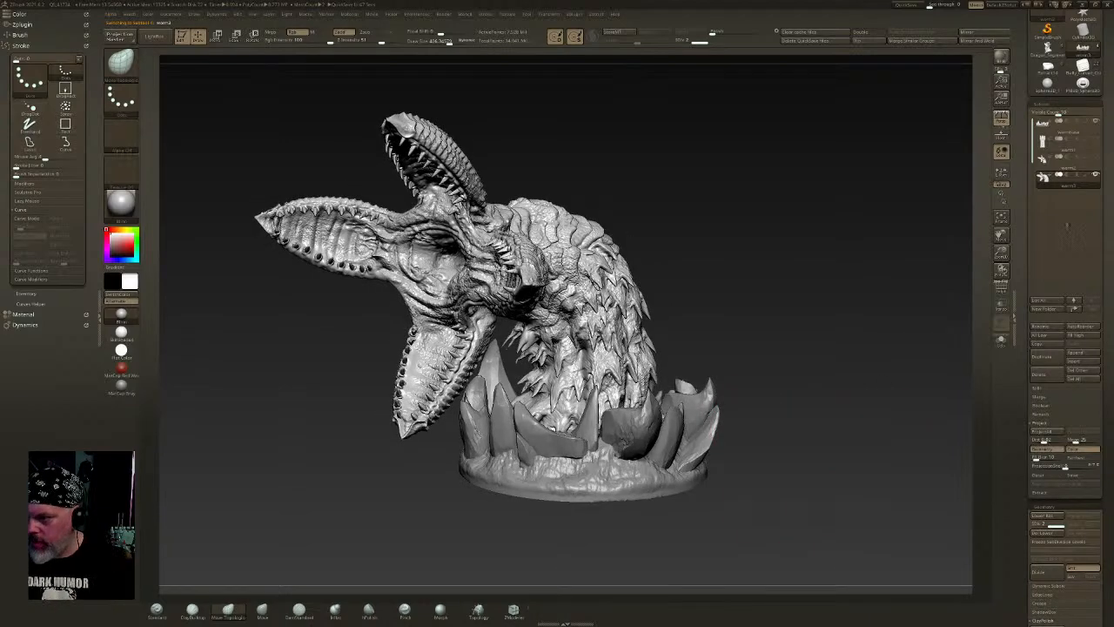
drag(1111, 96, 1111, 124)
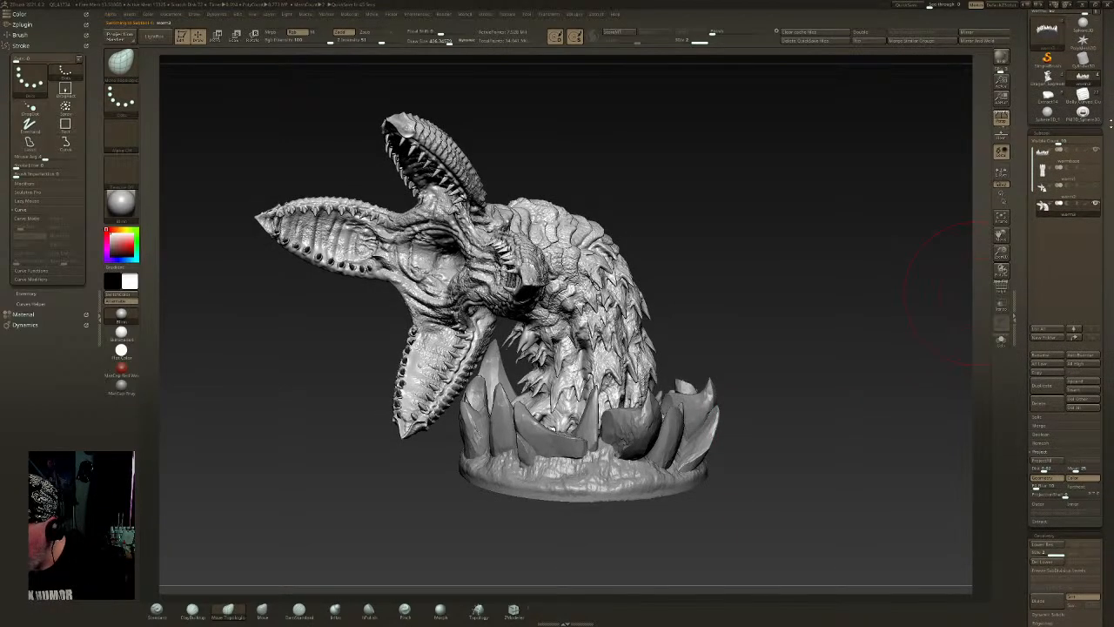
click(1088, 160)
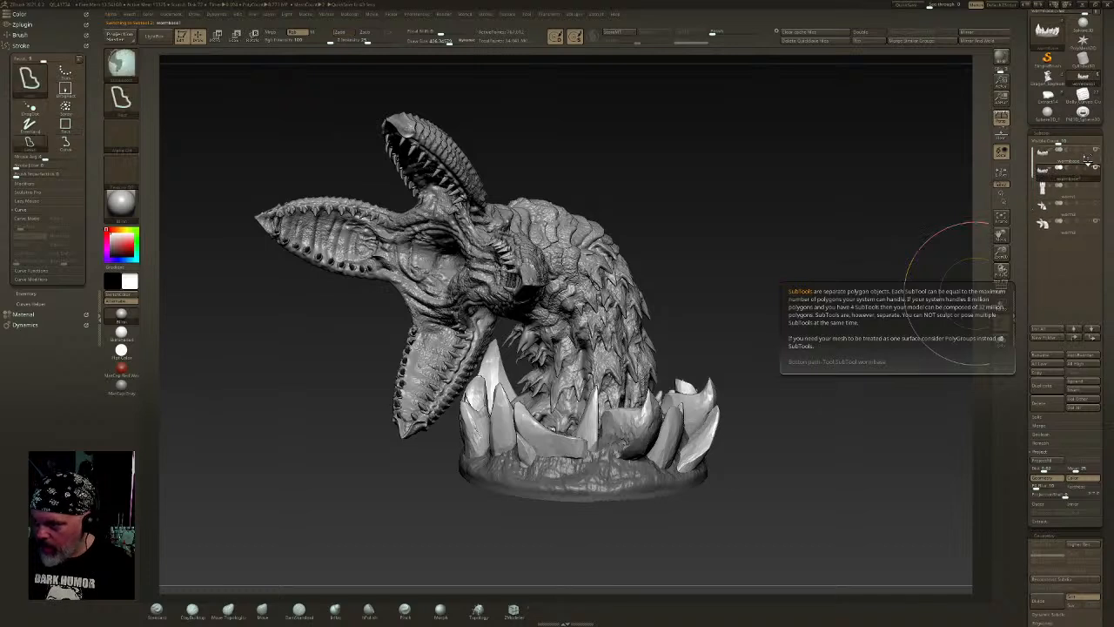
key(ctrl+shift+Down)
key(ctrl+shift+Down)
click(1087, 213)
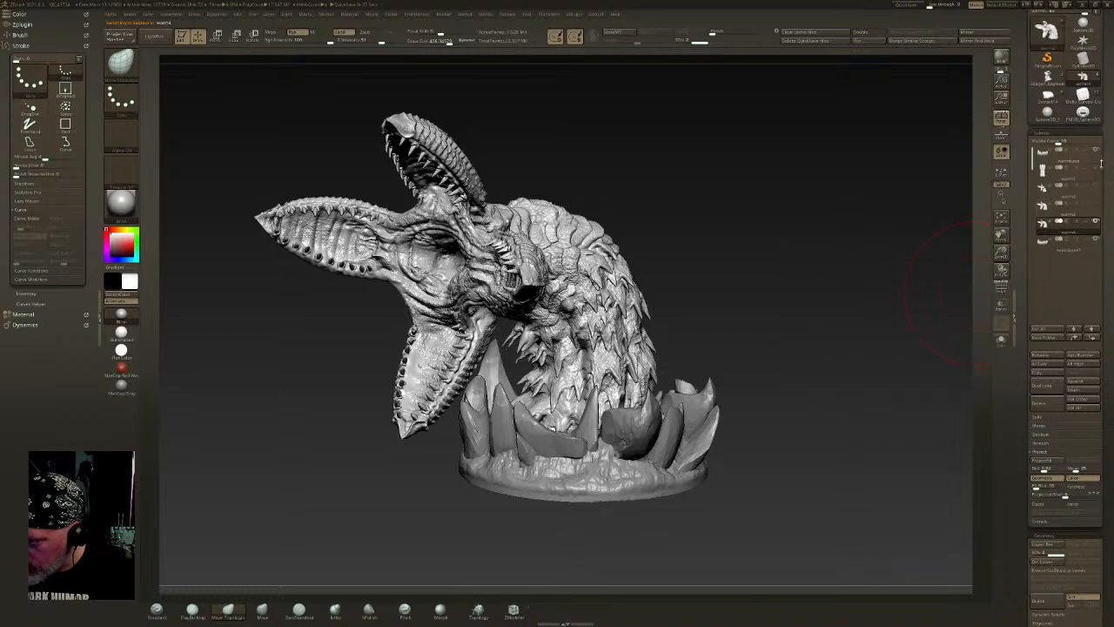
drag(810, 337, 858, 342)
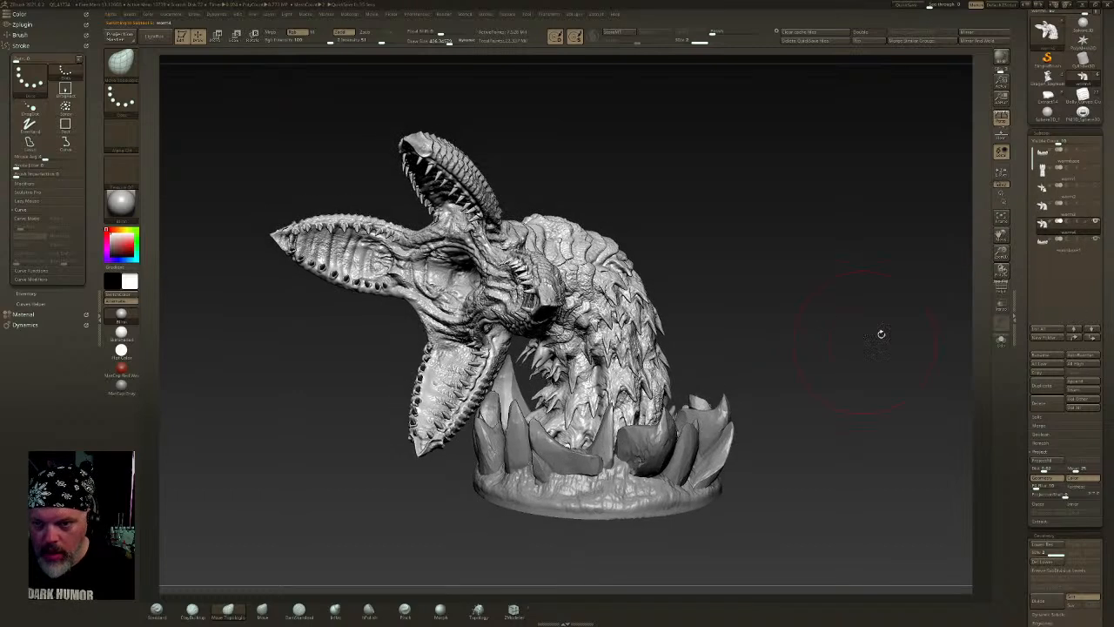
- Merge the worm copy down into the rock base copy and accept the non-undoable operation
scroll(1059, 294, down, 5)
scroll(1066, 296, down, 2)
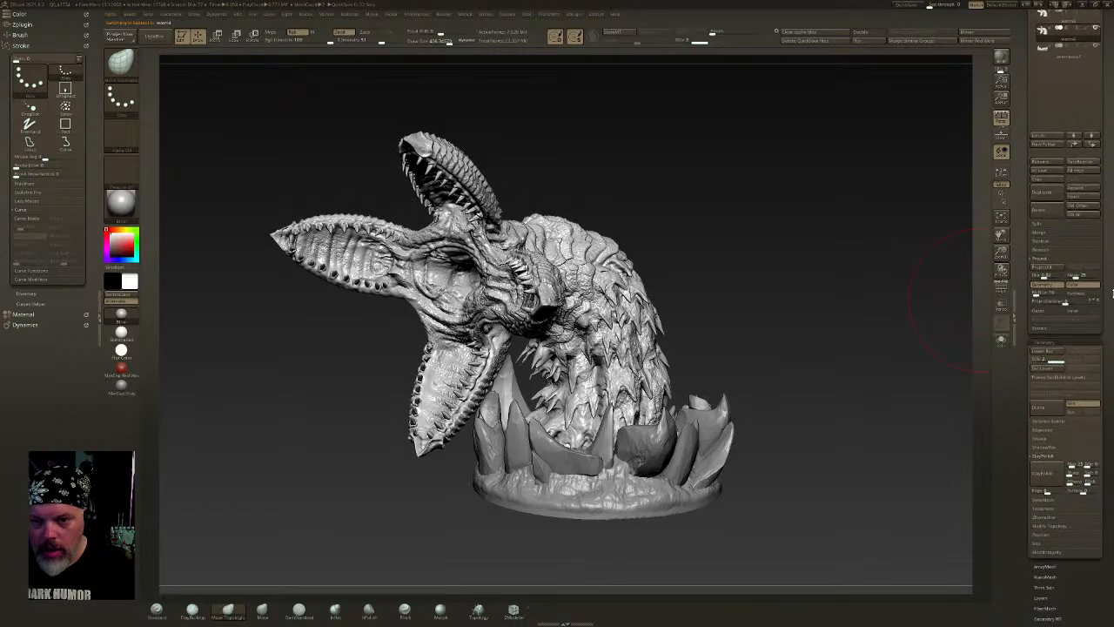
drag(1113, 324, 1110, 290)
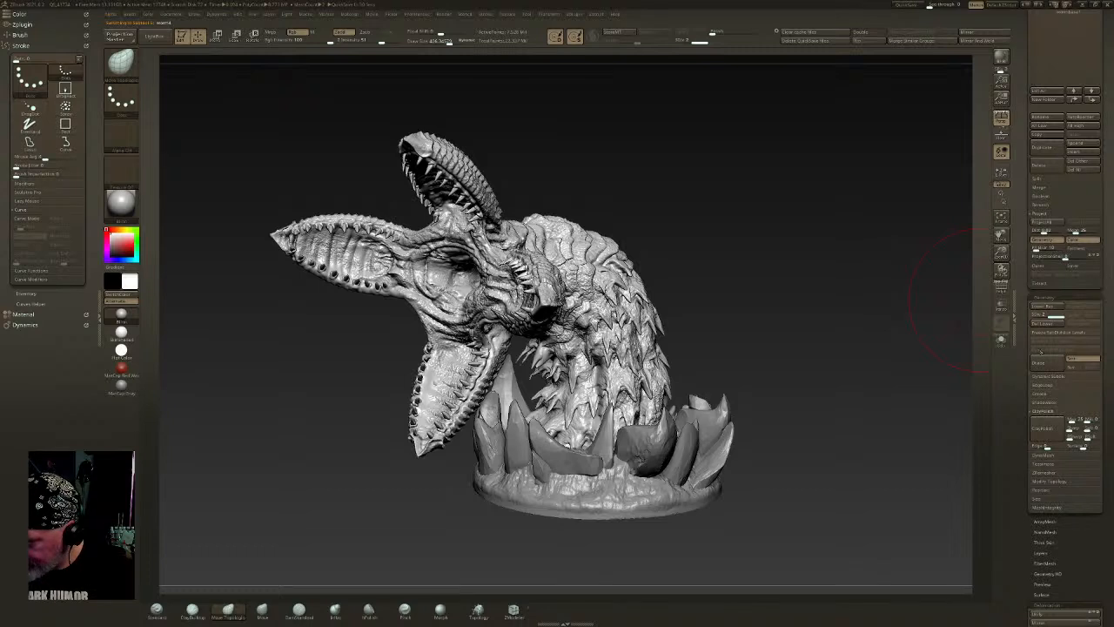
scroll(1086, 185, down, 3)
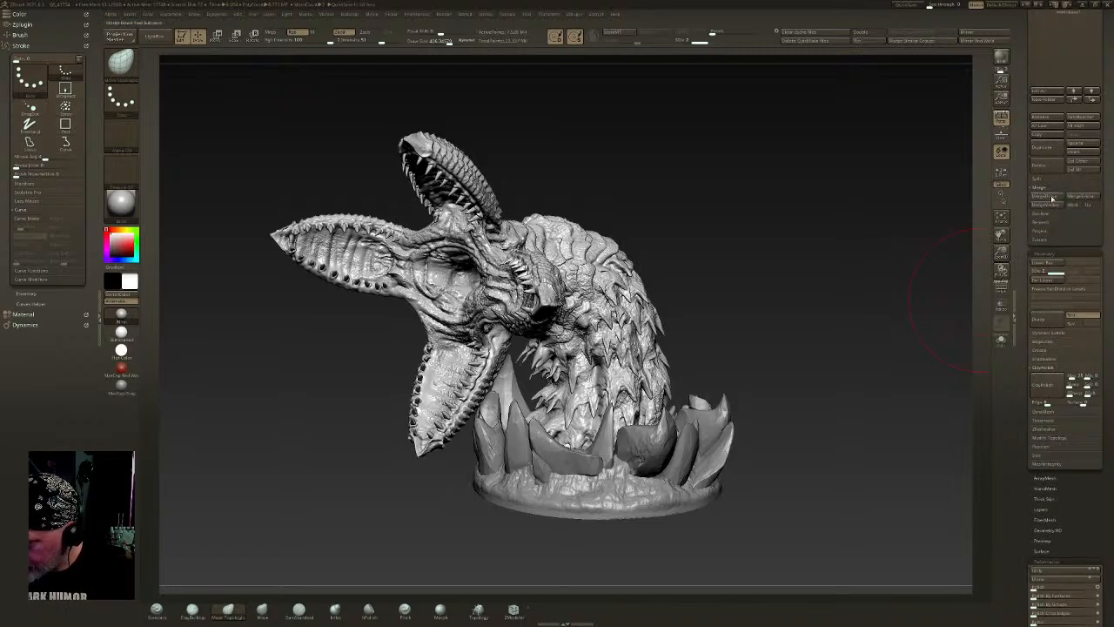
click(1048, 198)
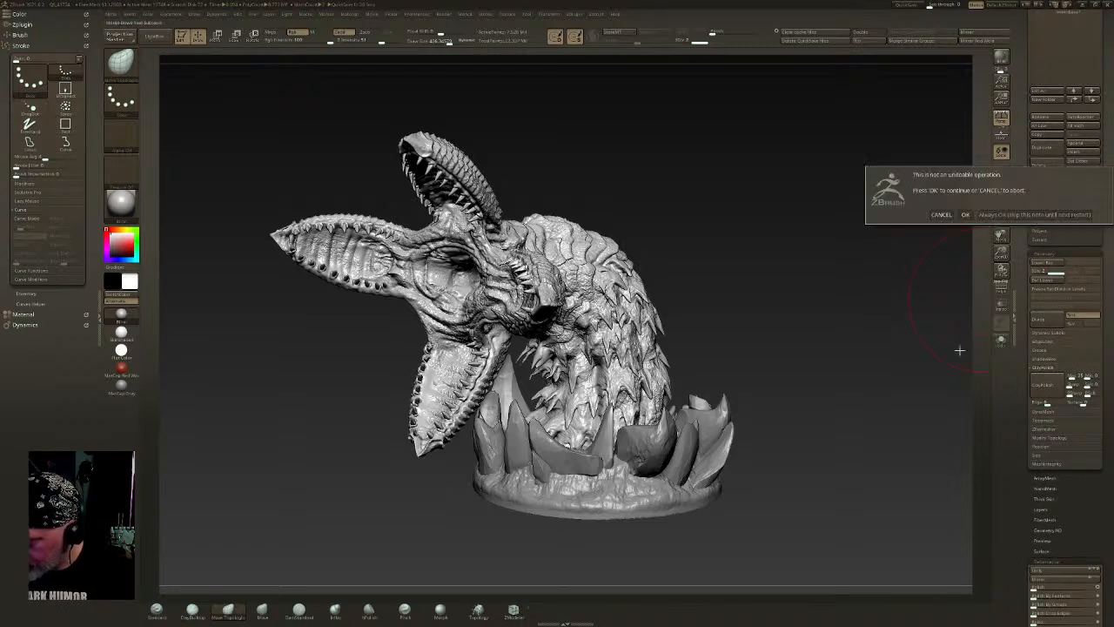
click(990, 215)
- Examine the merged worm and rock base from several angles, including the flat underside
mouse_move(623, 461)
right_down()
mouse_move(622, 276)
mouse_move(625, 451)
right_up()
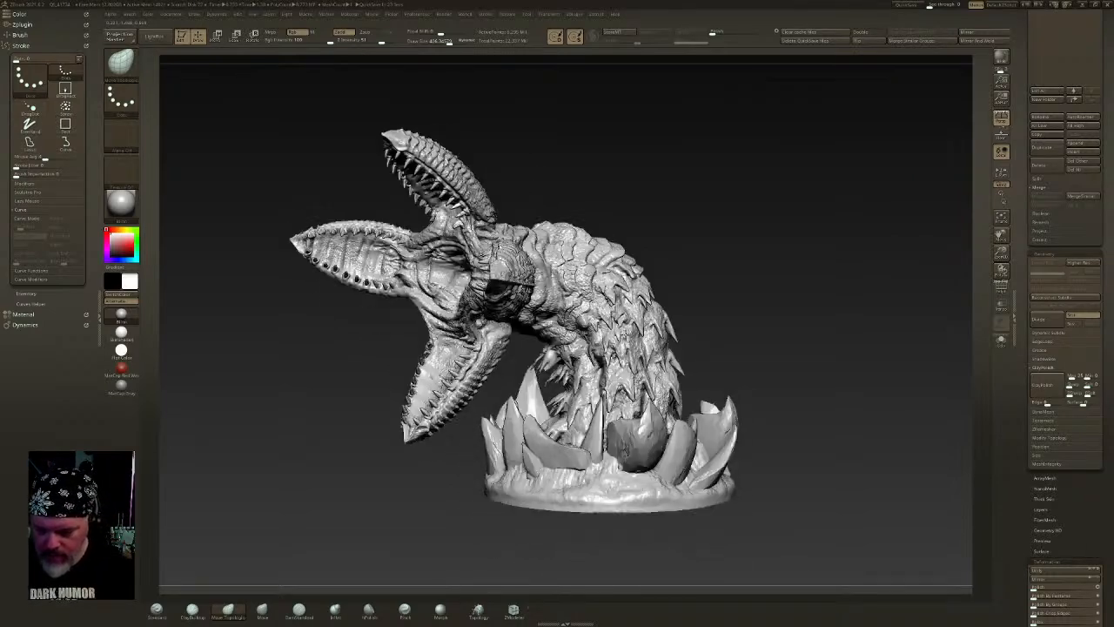
right_drag(758, 344, 762, 311)
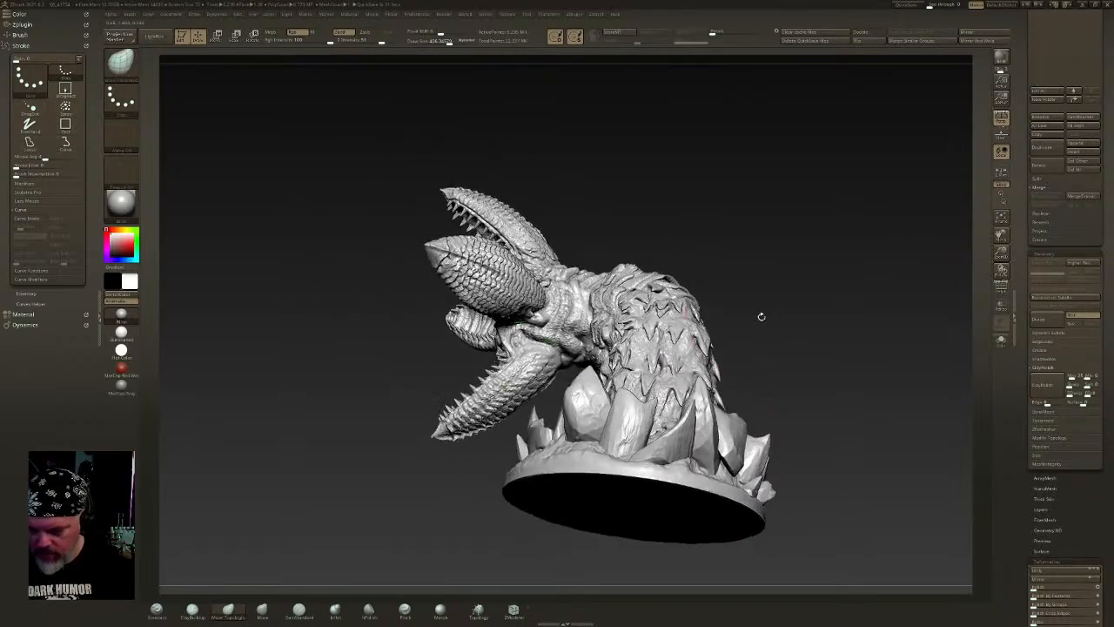
key(w)
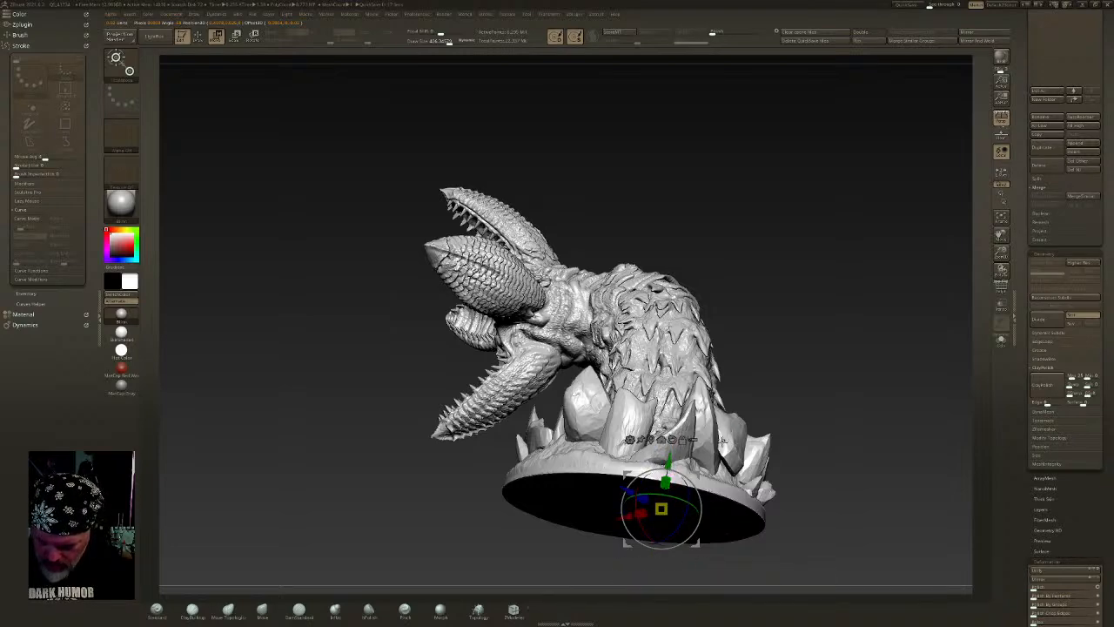
key(q)
mouse_move(747, 461)
right_down()
mouse_move(759, 494)
mouse_move(818, 498)
right_up()
right_drag(741, 505, 741, 330)
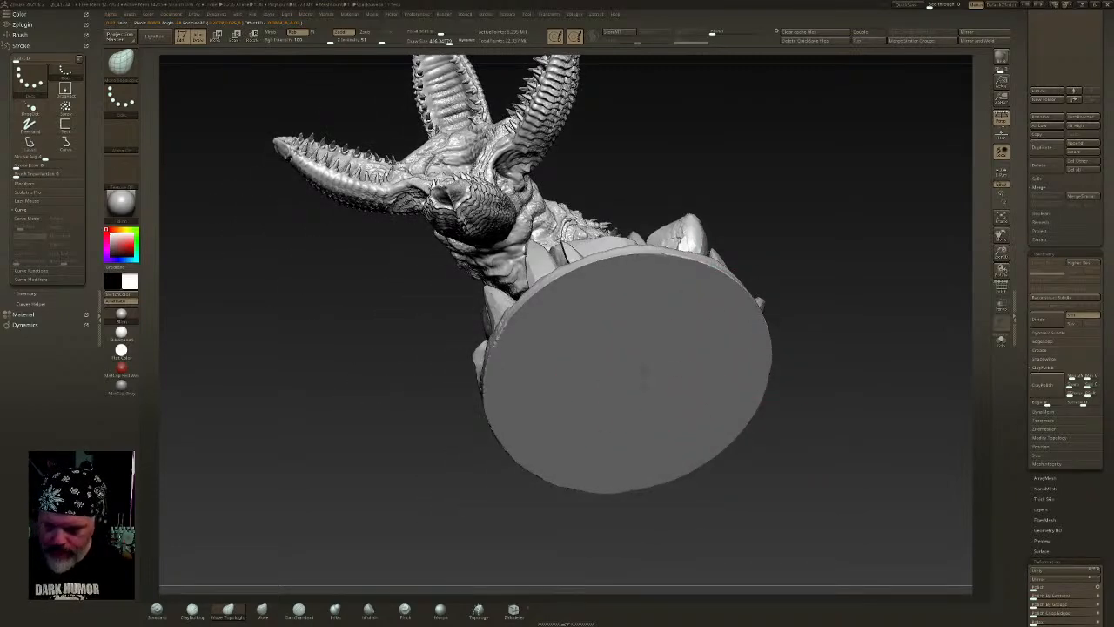
shift+right_drag(636, 379, 639, 346)
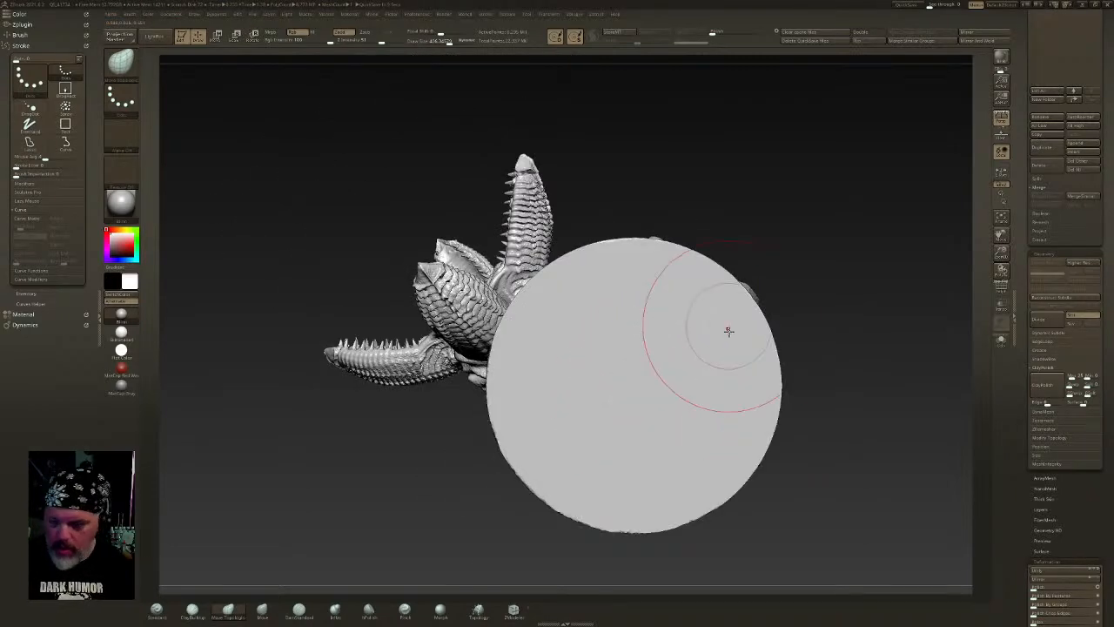
right_drag(725, 326, 722, 426)
alt+right_drag(786, 333, 766, 511)
ctrl+right_drag(802, 459, 841, 415)
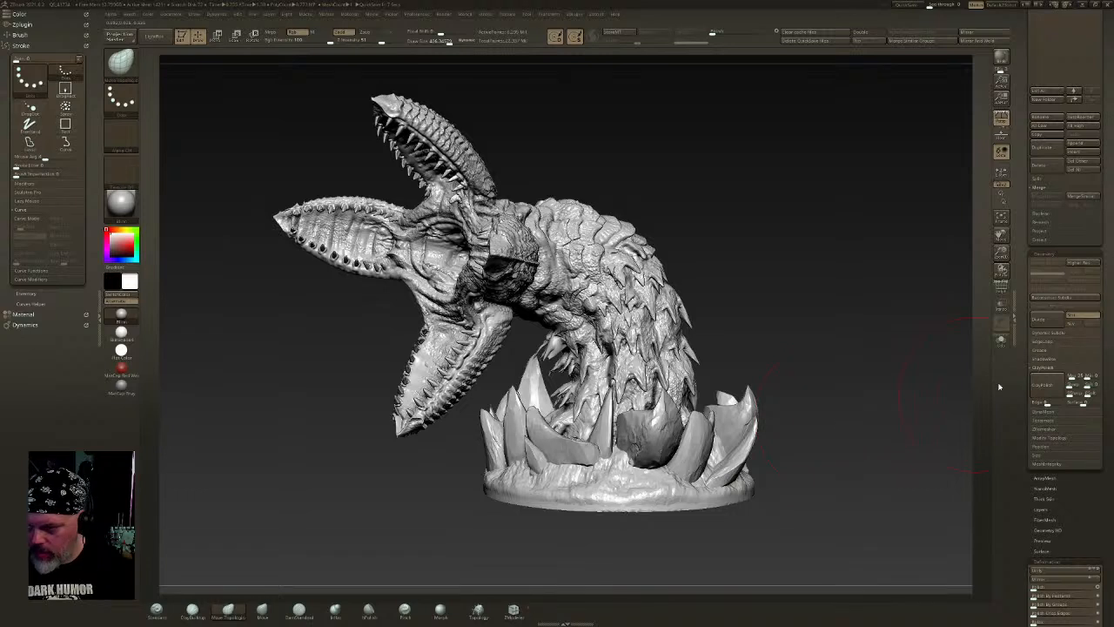
- Try to convert the merged worm and rock base to DynaMesh
drag(1104, 335, 1087, 296)
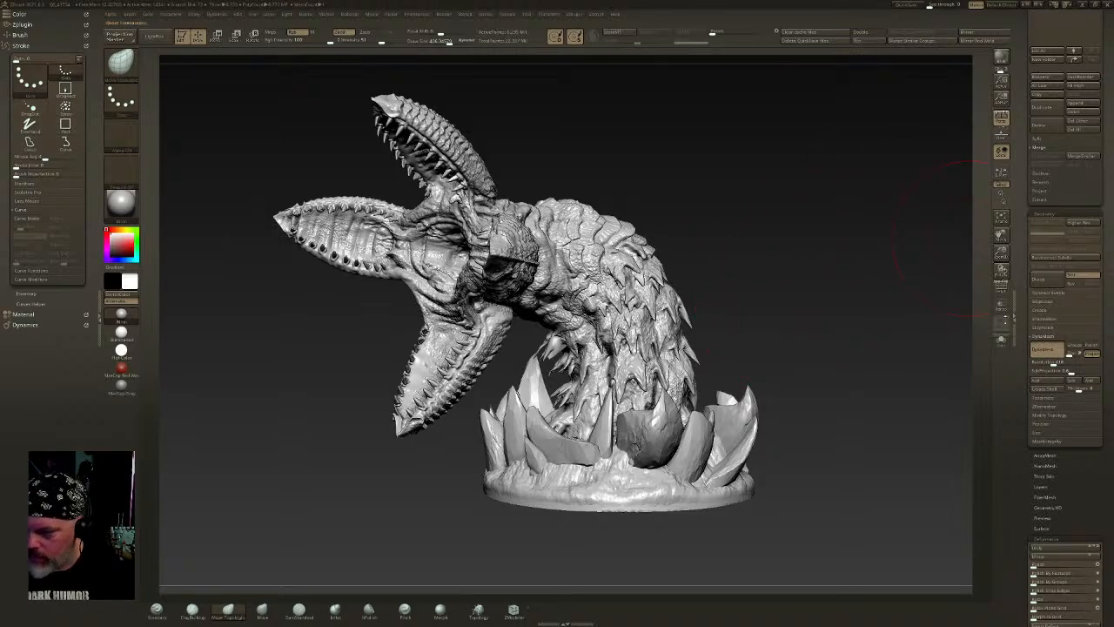
click(1001, 287)
click(1002, 287)
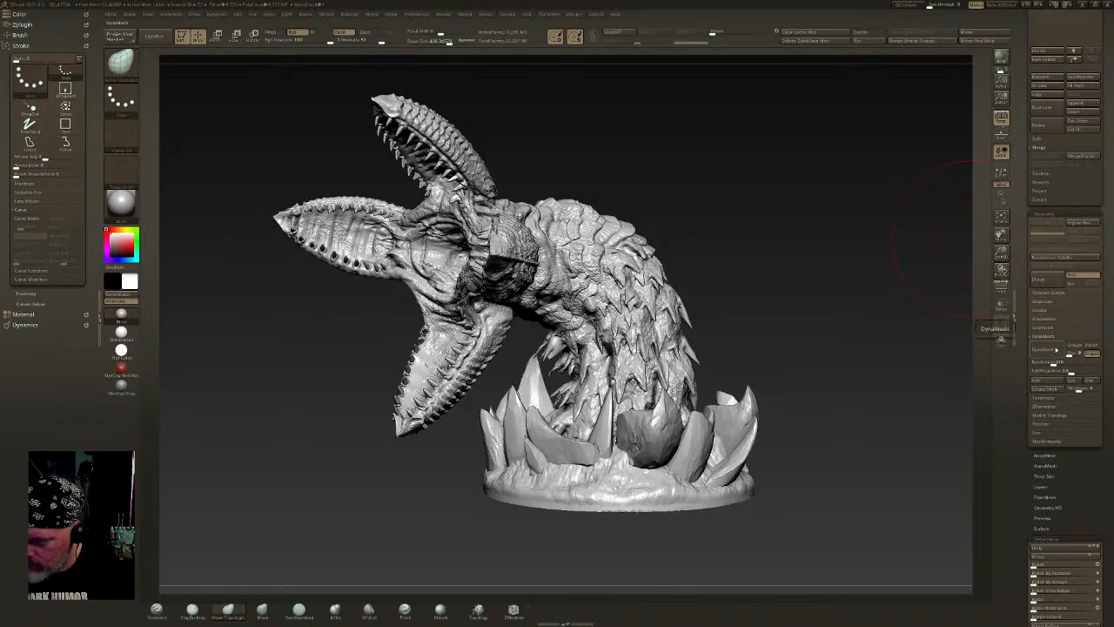
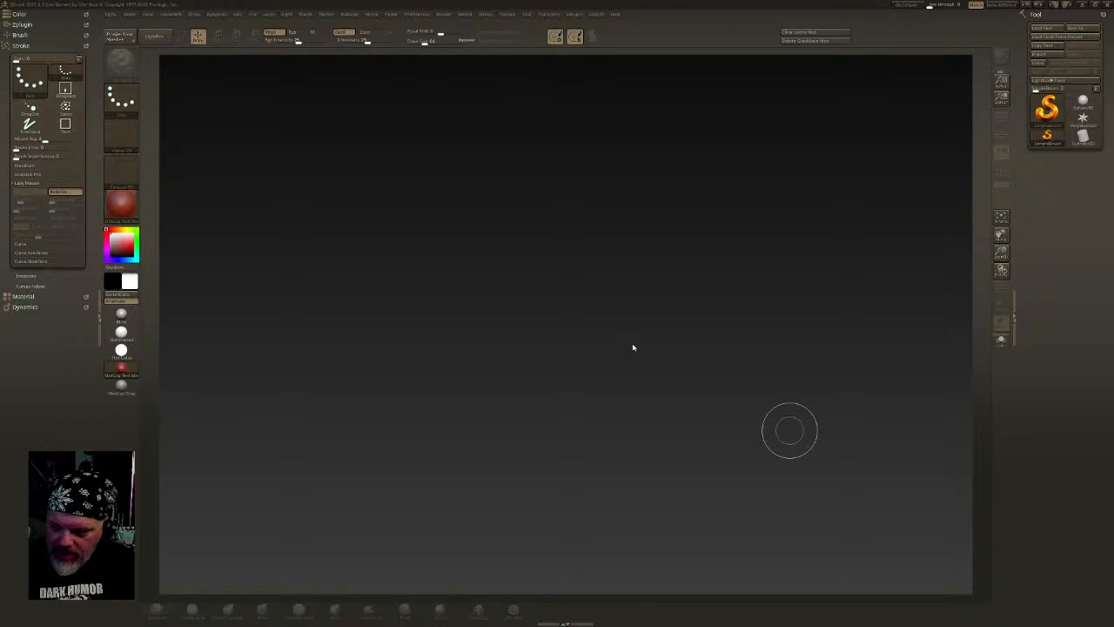
- Load the QuickSave project containing the merged worm and rock base
key(comma)
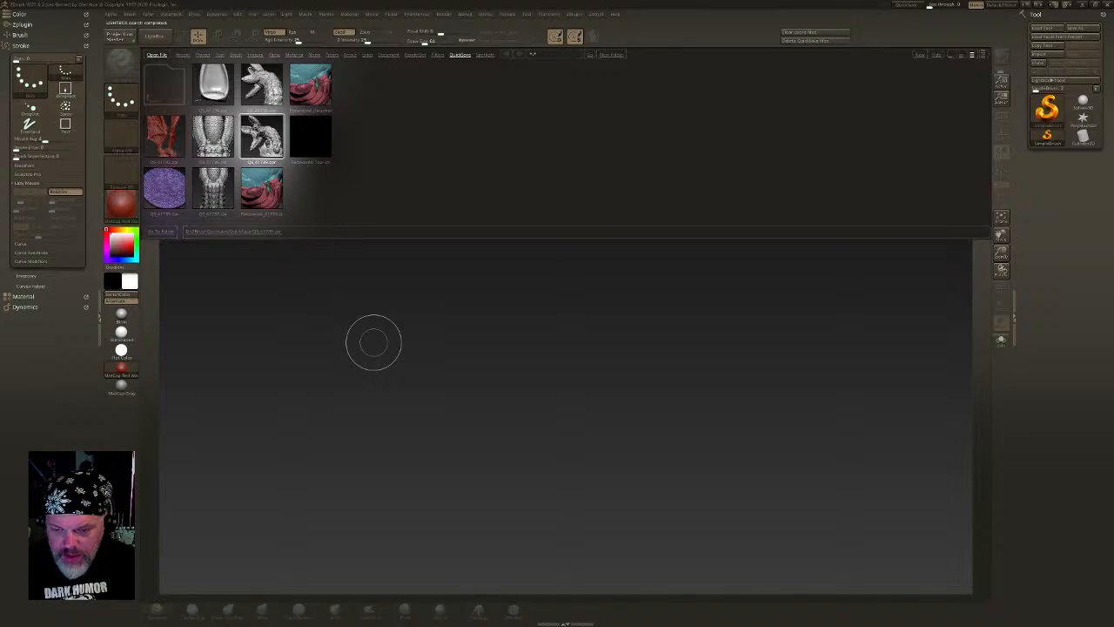
double_click(261, 138)
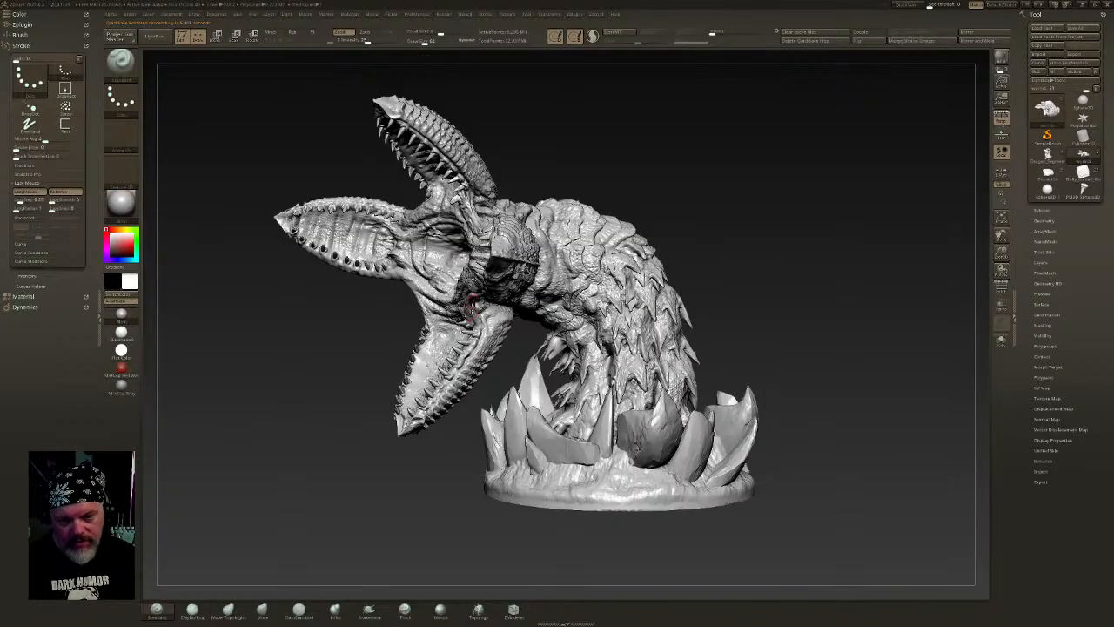
mouse_move(754, 242)
mouse_down()
mouse_move(695, 261)
mouse_move(757, 246)
mouse_move(712, 248)
mouse_up()
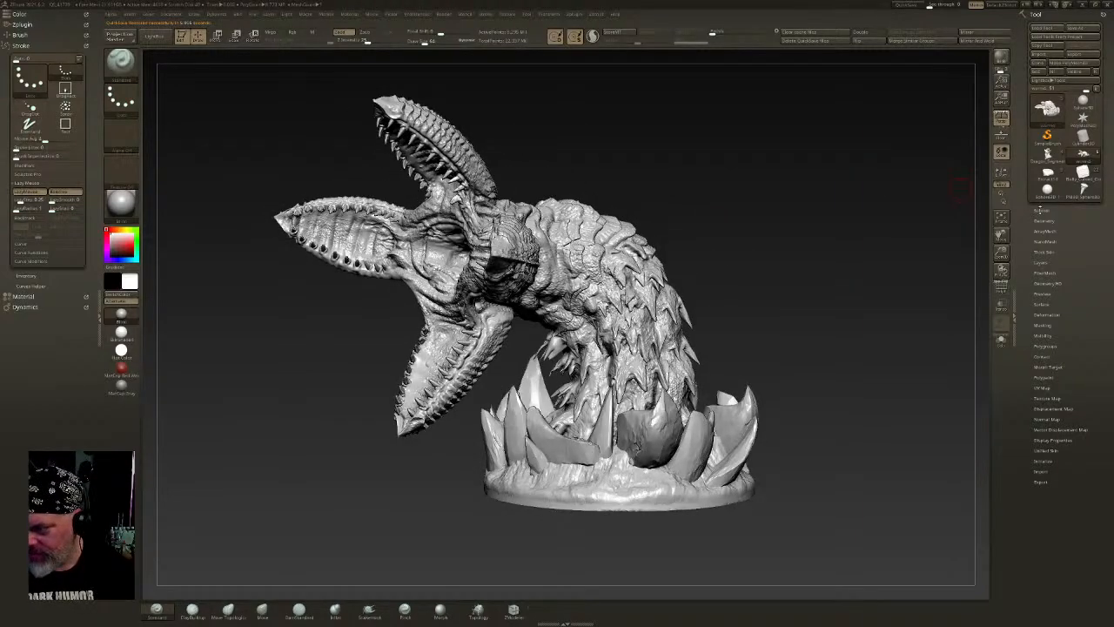
- Compare the unmerged worm subtool with the merged model, viewing it in Solo mode and alongside the base
click(1039, 209)
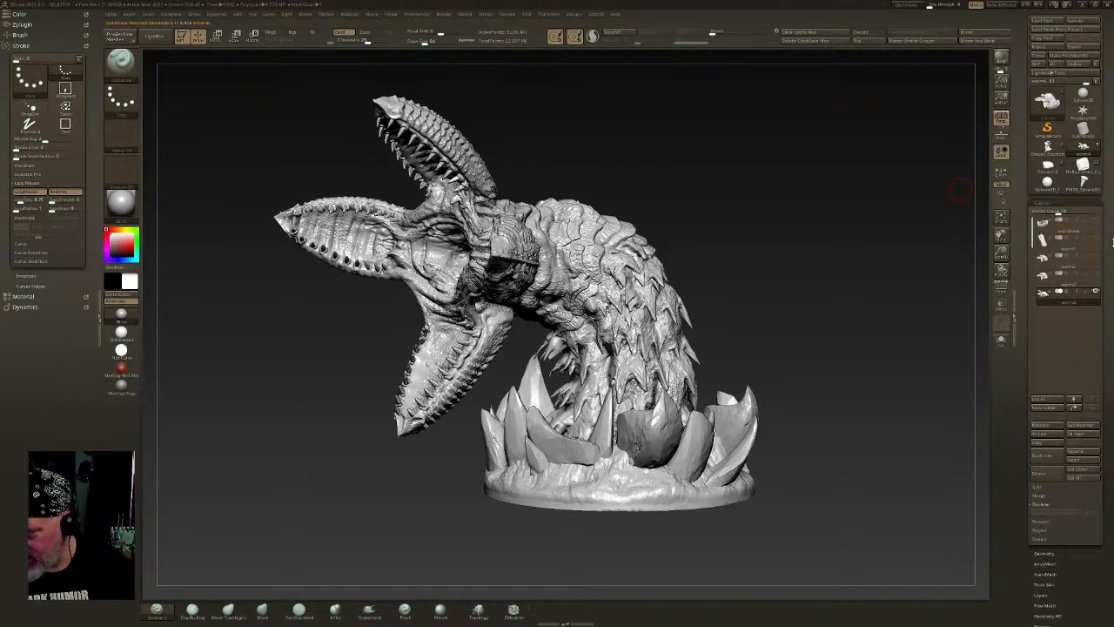
click(1046, 279)
click(1001, 341)
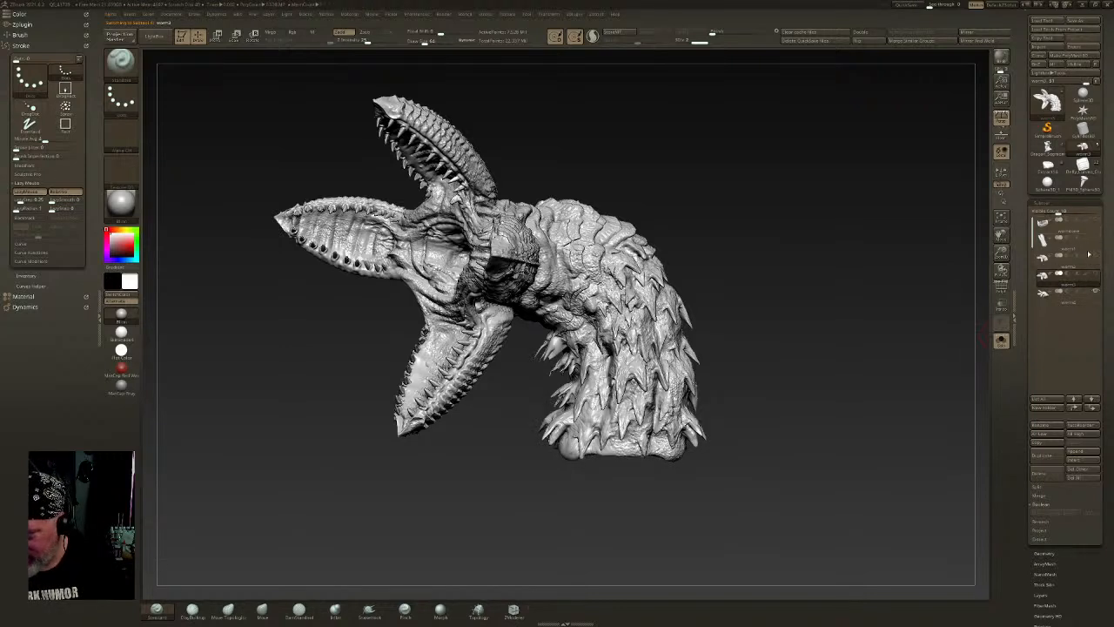
mouse_move(1073, 298)
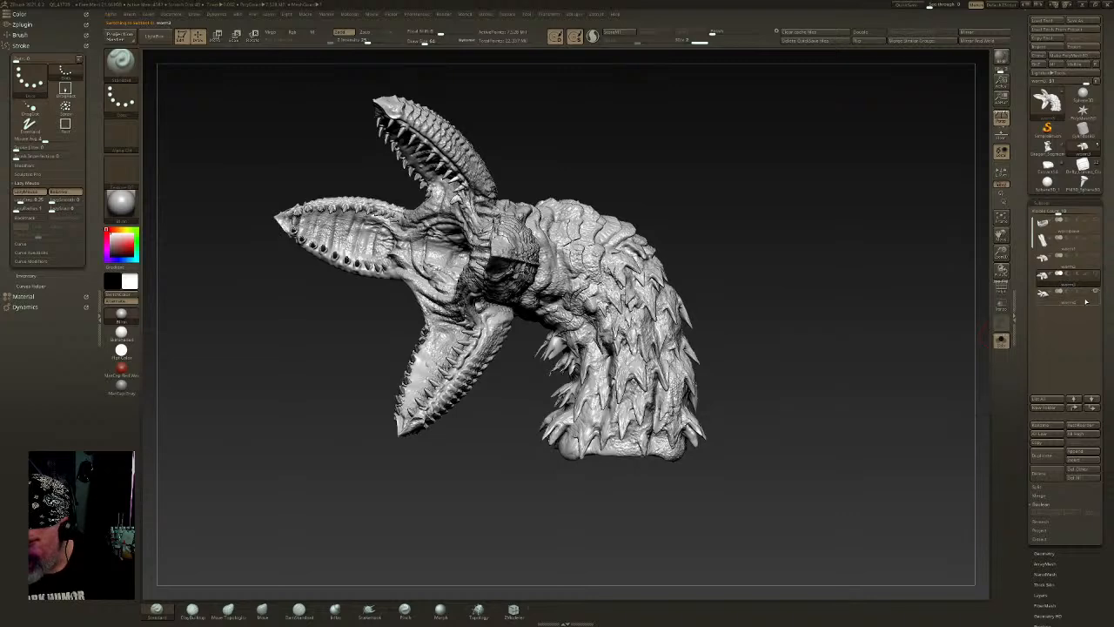
click(1005, 343)
drag(904, 338, 970, 353)
drag(1111, 321, 1111, 313)
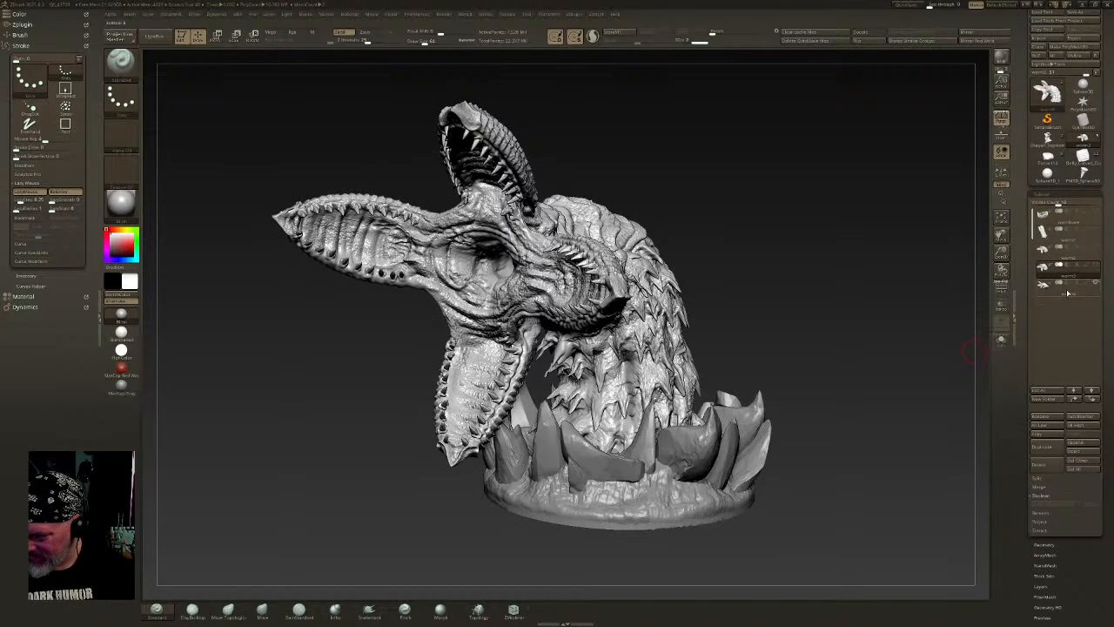
mouse_move(845, 433)
mouse_down()
mouse_move(829, 404)
mouse_move(831, 434)
mouse_up()
key(ctrl)
- DynaMesh the merged worm and rock base subtool into one continuous mesh
scroll(1029, 366, down, 1)
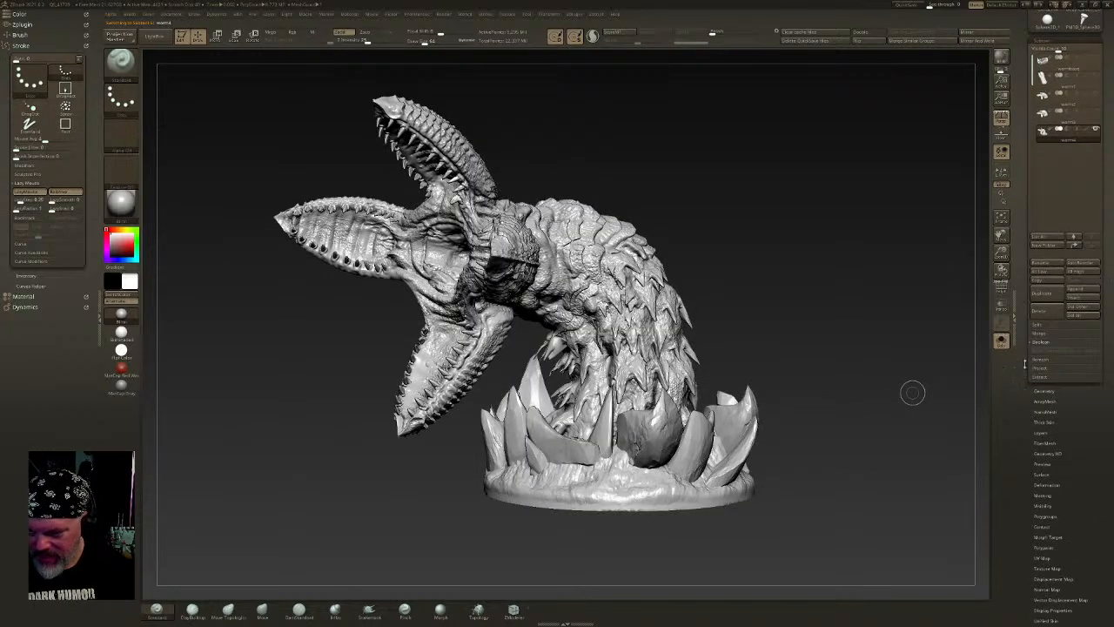
scroll(1084, 342, down, 2)
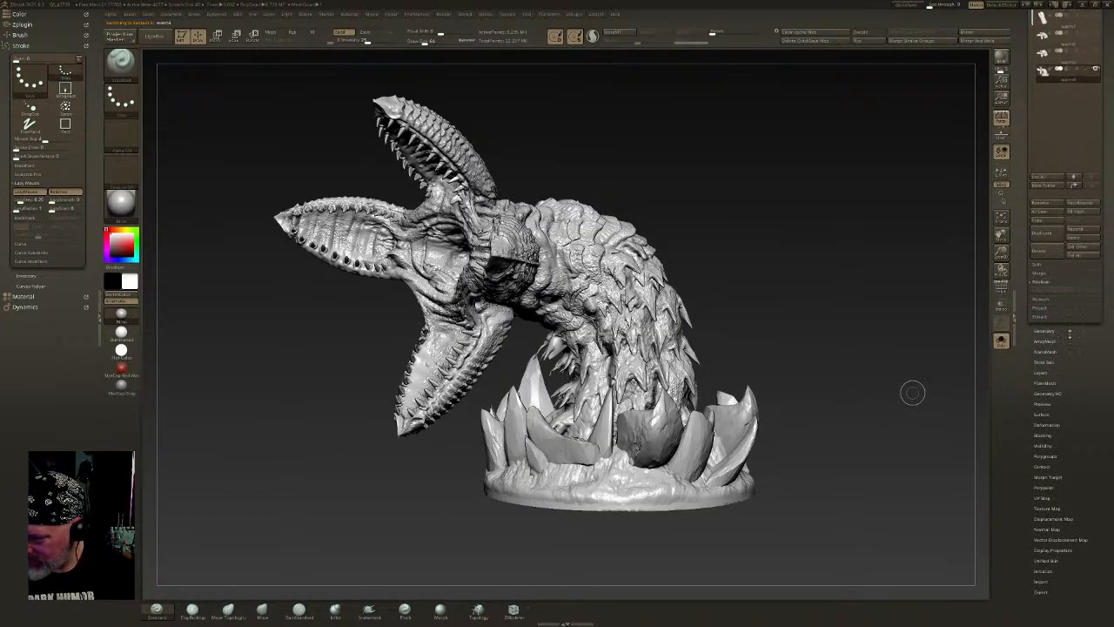
click(1073, 334)
drag(1111, 437, 1085, 405)
click(1057, 423)
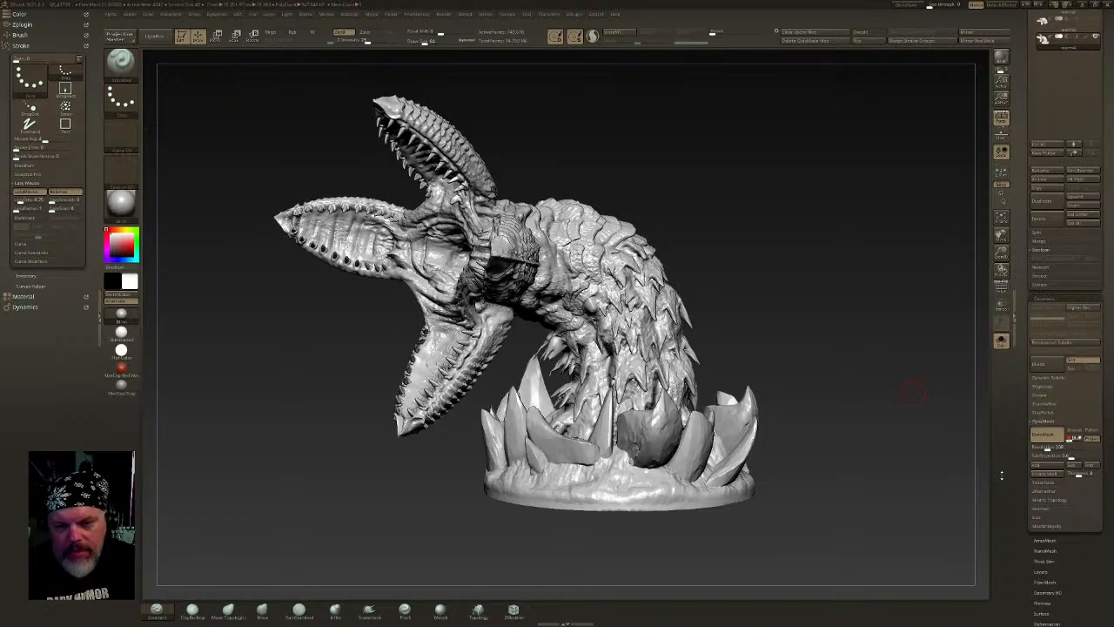
mouse_move(798, 270)
mouse_down()
mouse_move(809, 278)
mouse_move(749, 311)
mouse_move(650, 332)
mouse_move(671, 361)
mouse_move(680, 431)
mouse_move(666, 326)
mouse_move(679, 321)
mouse_up()
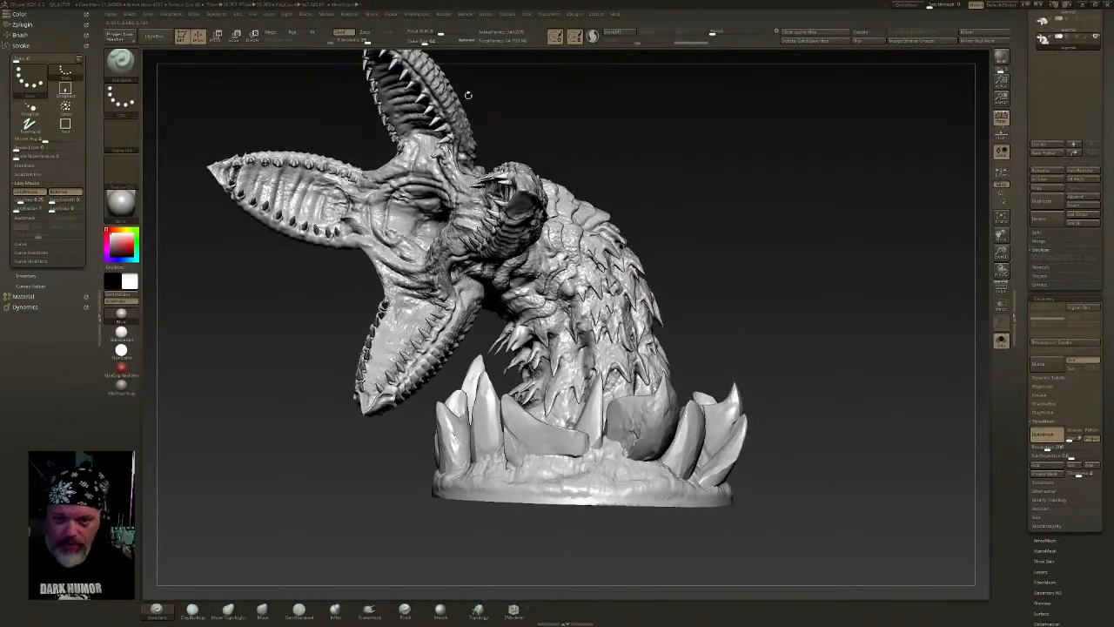
- Paint a mask over the worm's body and rock base, and invert it to protect the petaled head
drag(424, 43, 448, 42)
mouse_move(581, 287)
ctrl+right_down()
mouse_move(585, 300)
mouse_move(592, 270)
ctrl+right_up()
right_drag(592, 270, 610, 318)
mouse_move(659, 338)
ctrl+mouse_down()
mouse_move(622, 286)
mouse_move(575, 249)
ctrl+mouse_up()
mouse_move(575, 240)
right_down()
mouse_move(621, 261)
mouse_move(647, 241)
right_up()
ctrl+drag(648, 228, 681, 131)
right_drag(681, 130, 703, 187)
mouse_move(707, 161)
ctrl+mouse_down()
mouse_move(756, 248)
mouse_move(778, 228)
ctrl+mouse_up()
right_drag(778, 228, 709, 220)
ctrl+drag(727, 257, 779, 242)
mouse_move(779, 242)
right_down()
mouse_move(837, 172)
mouse_move(801, 229)
right_up()
mouse_move(938, 181)
ctrl+mouse_down()
mouse_move(825, 295)
mouse_move(754, 324)
ctrl+mouse_up()
mouse_move(840, 188)
ctrl+mouse_down()
mouse_move(790, 135)
mouse_move(770, 165)
ctrl+mouse_up()
mouse_move(771, 174)
right_down()
mouse_move(791, 219)
mouse_move(772, 209)
mouse_move(773, 193)
right_up()
shift+right_drag(807, 363, 831, 351)
mouse_move(838, 357)
ctrl+mouse_down()
mouse_move(741, 215)
mouse_move(735, 186)
ctrl+mouse_up()
mouse_move(775, 378)
ctrl+mouse_down()
mouse_move(697, 224)
mouse_move(700, 206)
mouse_move(696, 216)
ctrl+mouse_up()
mouse_move(694, 218)
alt+right_down()
mouse_move(571, 340)
mouse_move(640, 270)
mouse_move(659, 286)
alt+right_up()
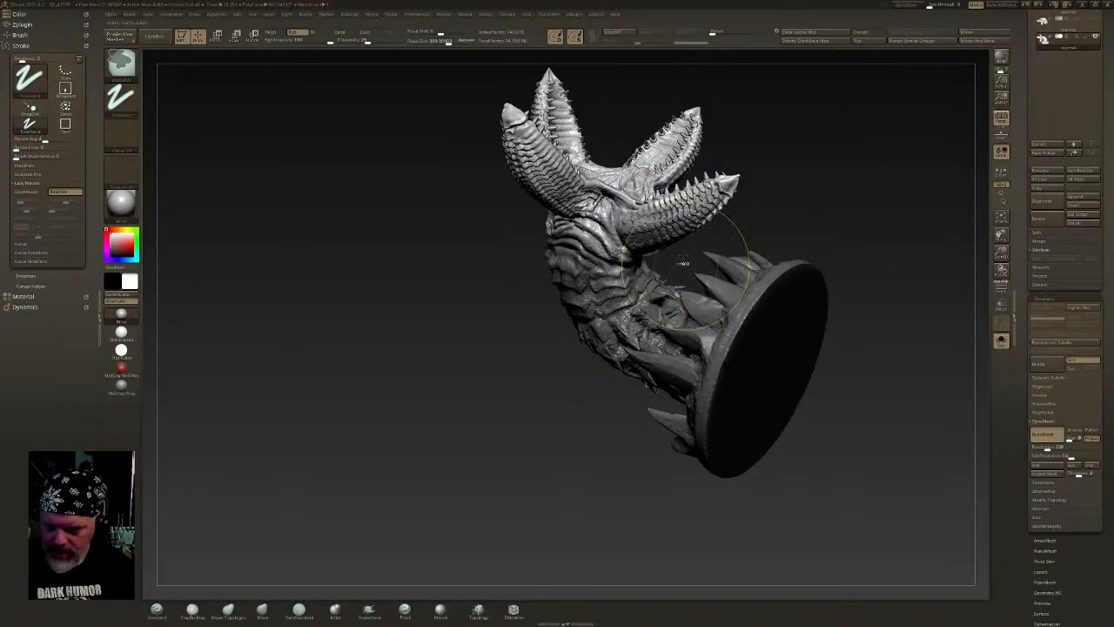
ctrl+click(789, 161)
mouse_move(789, 161)
right_down()
mouse_move(843, 166)
mouse_move(906, 209)
right_up()
- Try a deformation on the unmasked worm body and rock base, and undo it
drag(1087, 616, 1087, 143)
click(1058, 296)
right_drag(853, 230, 904, 312)
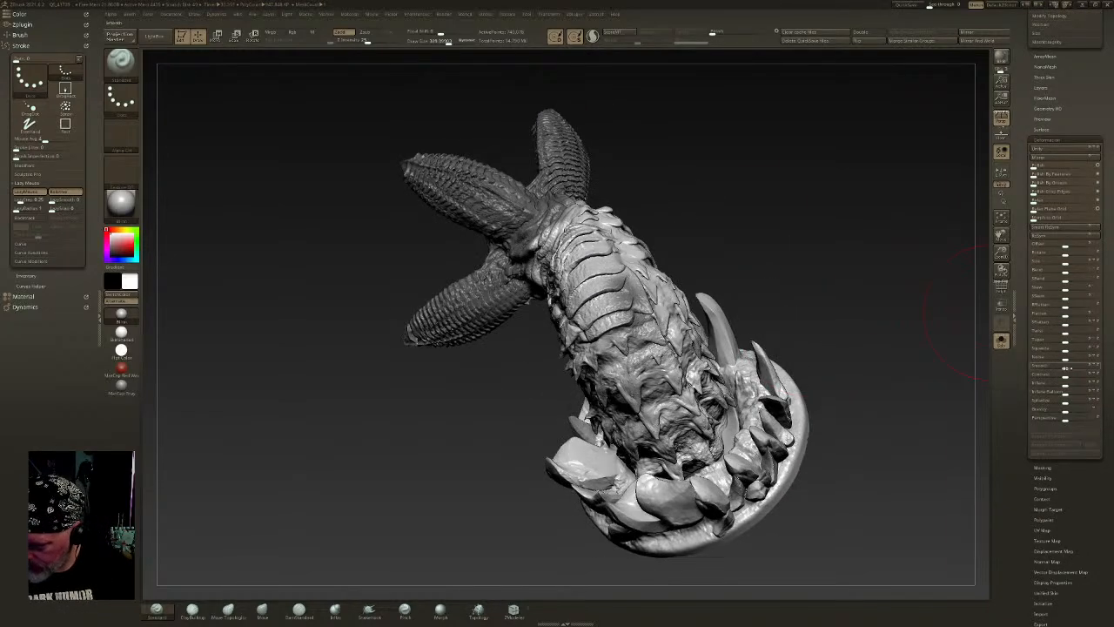
drag(1071, 374, 1102, 374)
drag(882, 392, 890, 339)
mouse_move(890, 340)
alt+right_down()
mouse_move(752, 418)
mouse_move(768, 407)
alt+right_up()
key(ctrl+z)
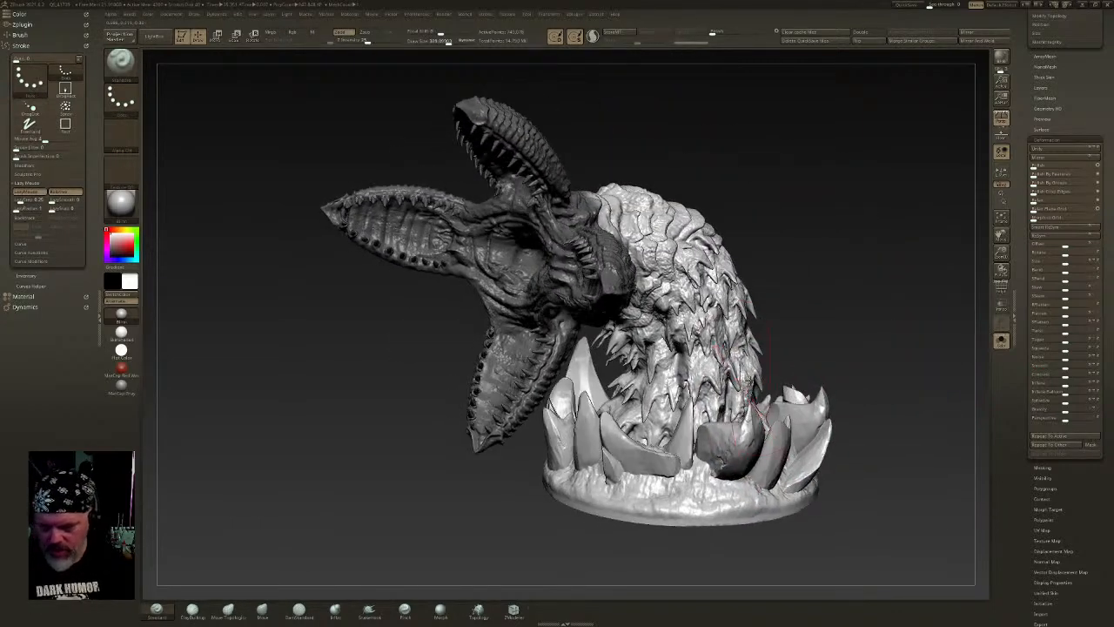
- Smooth the thin spikes on the worm's underside with a smaller brush, and prepare the Inflate brush at a larger size
drag(449, 41, 426, 41)
mouse_move(557, 253)
ctrl+right_down()
mouse_move(609, 357)
mouse_move(629, 306)
ctrl+right_up()
drag(426, 42, 421, 42)
shift+drag(584, 335, 589, 328)
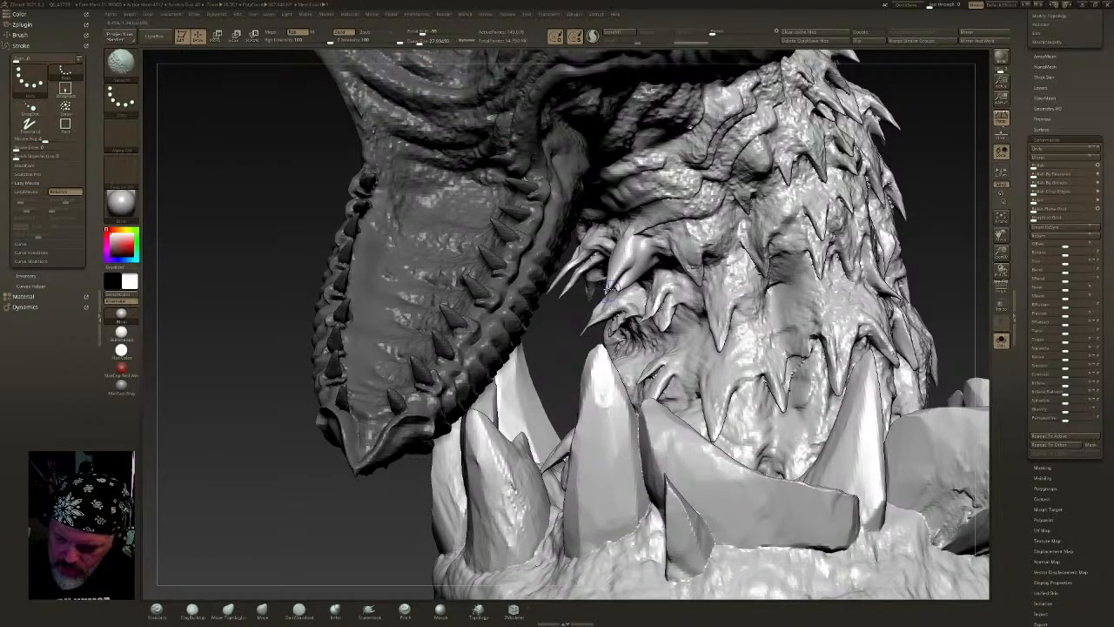
right_drag(604, 303, 625, 330)
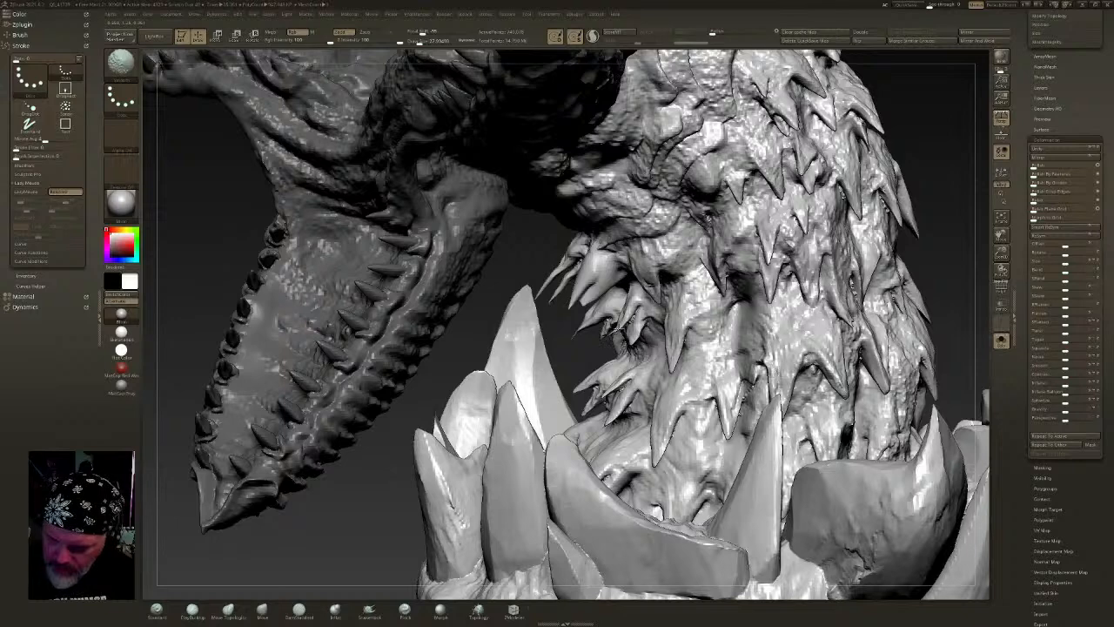
click(403, 609)
click(339, 614)
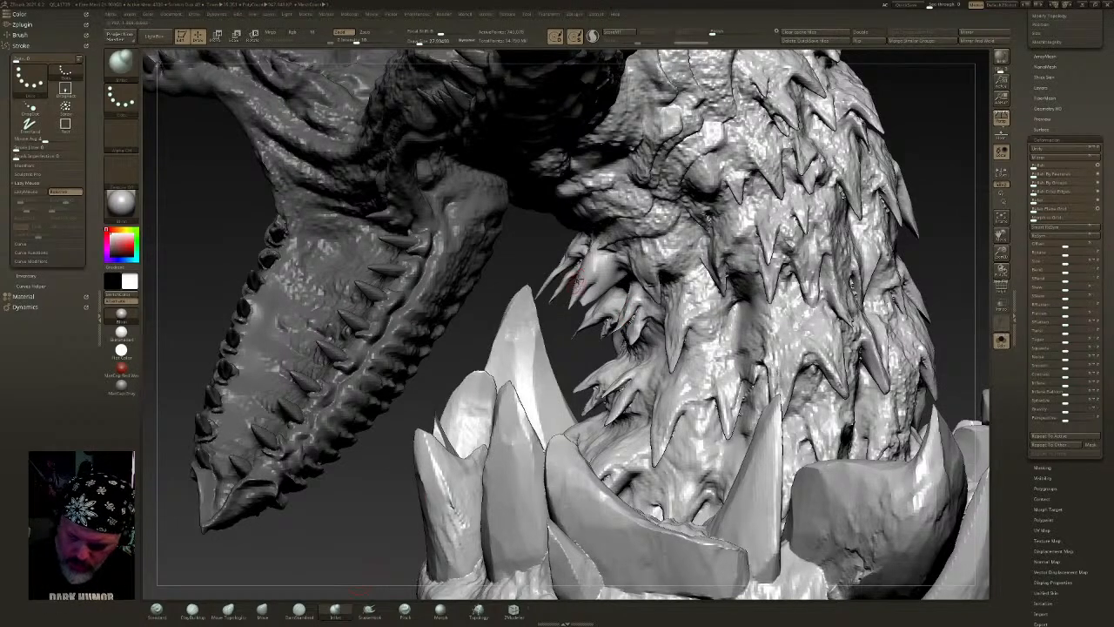
click(422, 41)
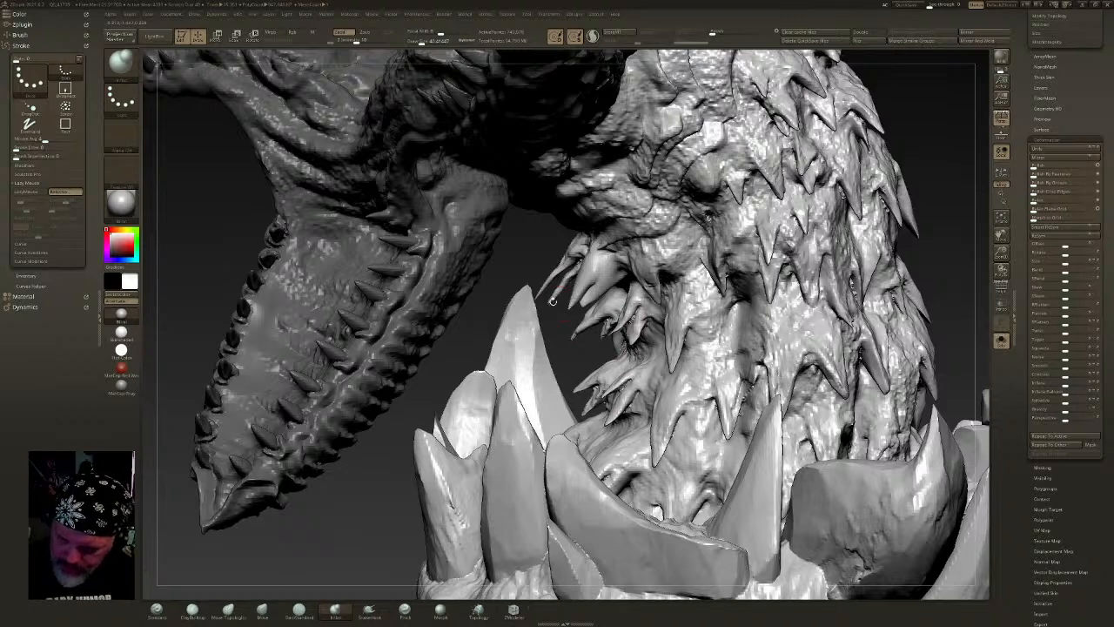
- Insert a sphere from the IMM Primitives brush at the centre of the round base's underside
mouse_move(879, 209)
ctrl+right_down()
mouse_move(888, 256)
mouse_move(913, 290)
mouse_move(466, 395)
mouse_move(547, 390)
mouse_move(648, 423)
mouse_move(651, 366)
mouse_move(565, 357)
mouse_move(539, 296)
mouse_move(649, 384)
mouse_move(646, 410)
mouse_move(636, 355)
mouse_move(668, 381)
mouse_move(645, 341)
ctrl+right_up()
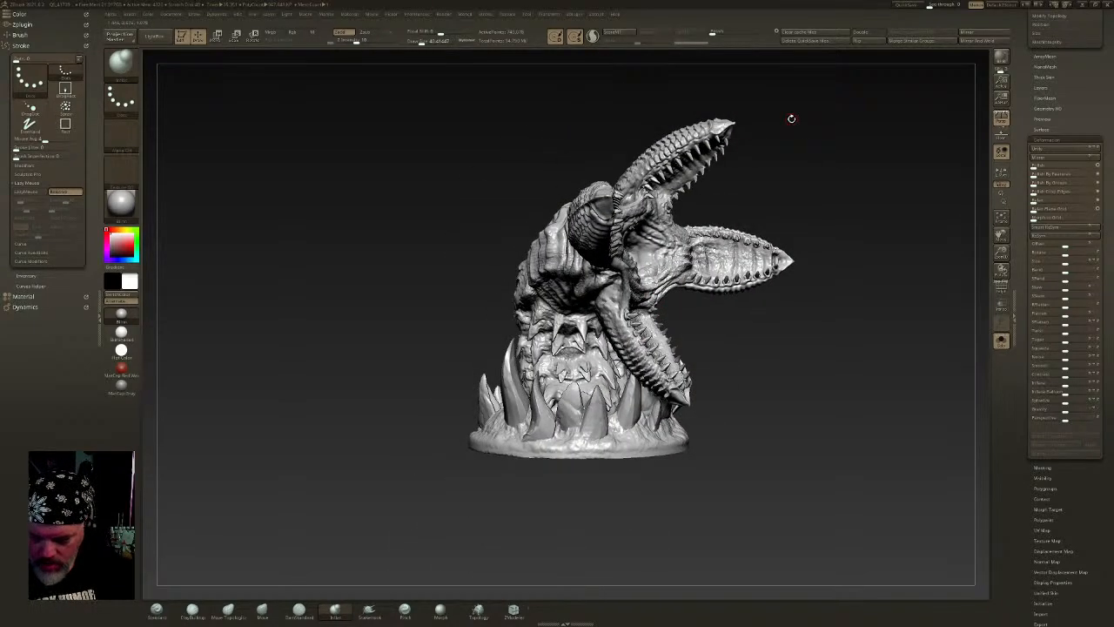
right_drag(733, 229, 619, 313)
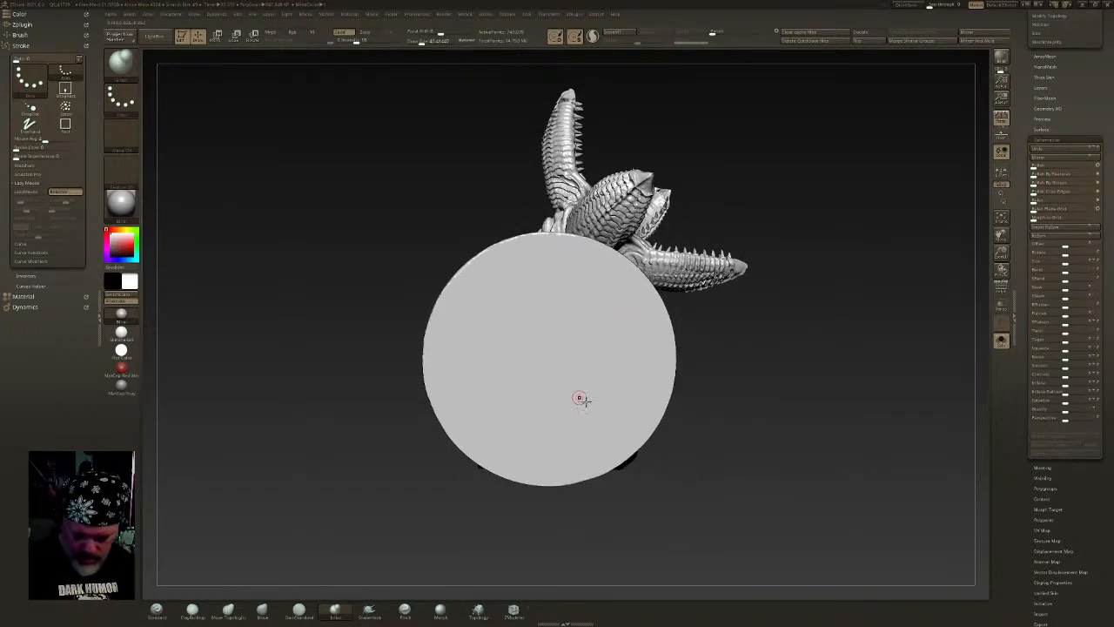
key(b)
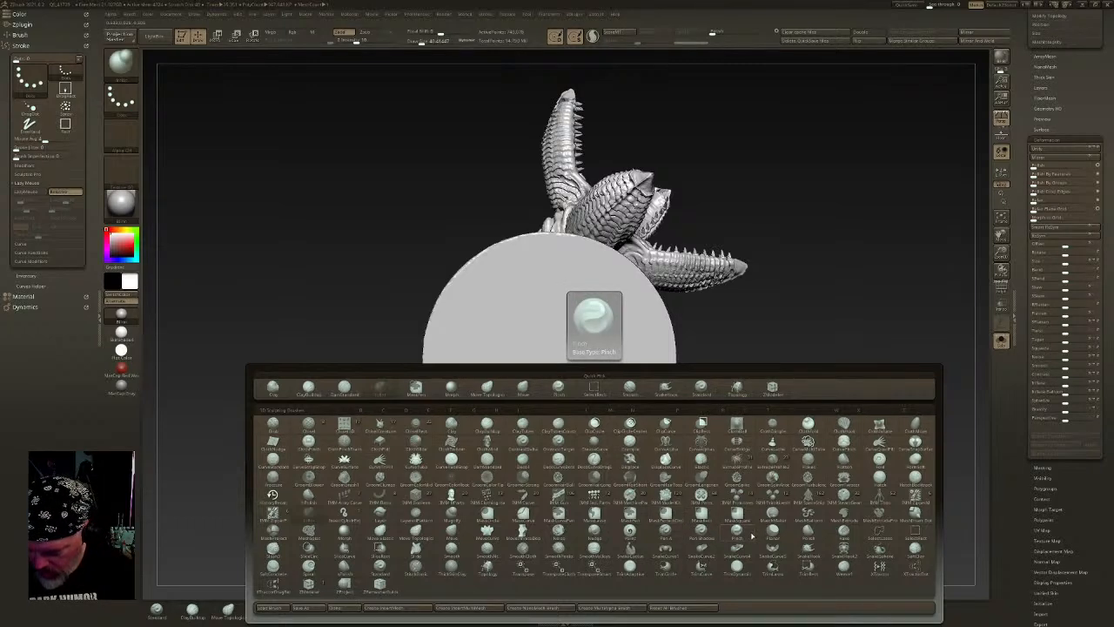
mouse_move(792, 274)
mouse_down()
mouse_move(779, 394)
mouse_move(784, 306)
mouse_up()
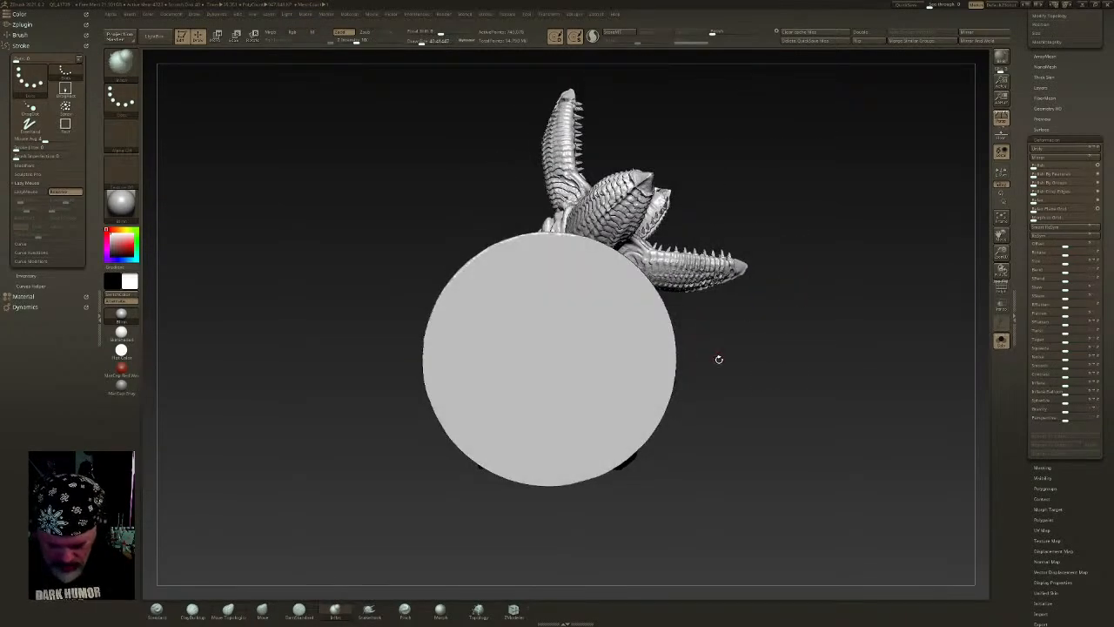
key(b)
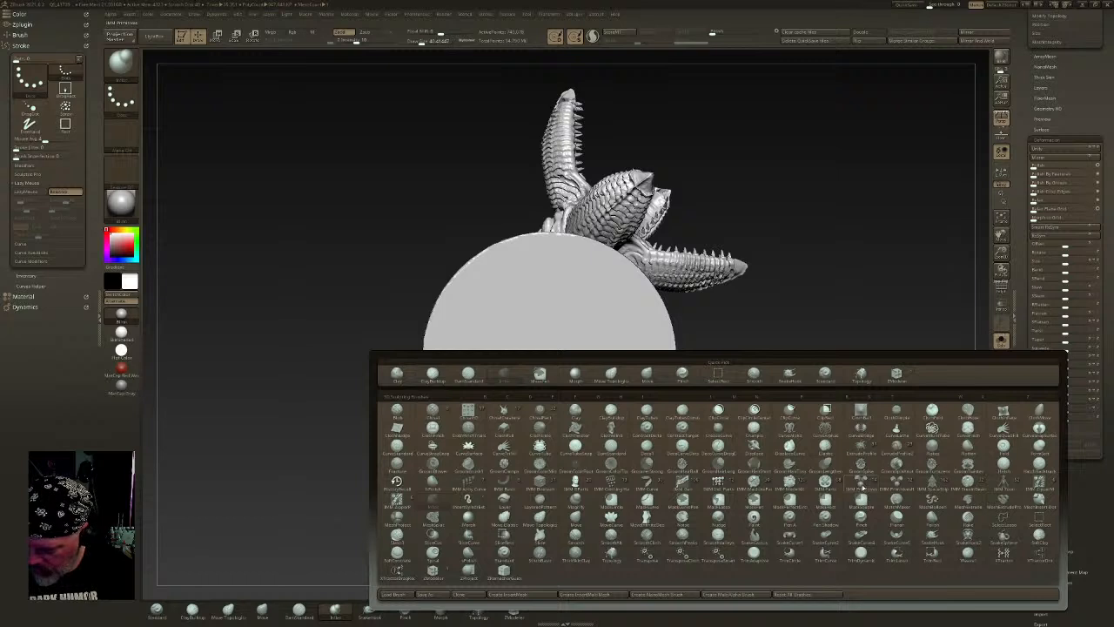
click(865, 484)
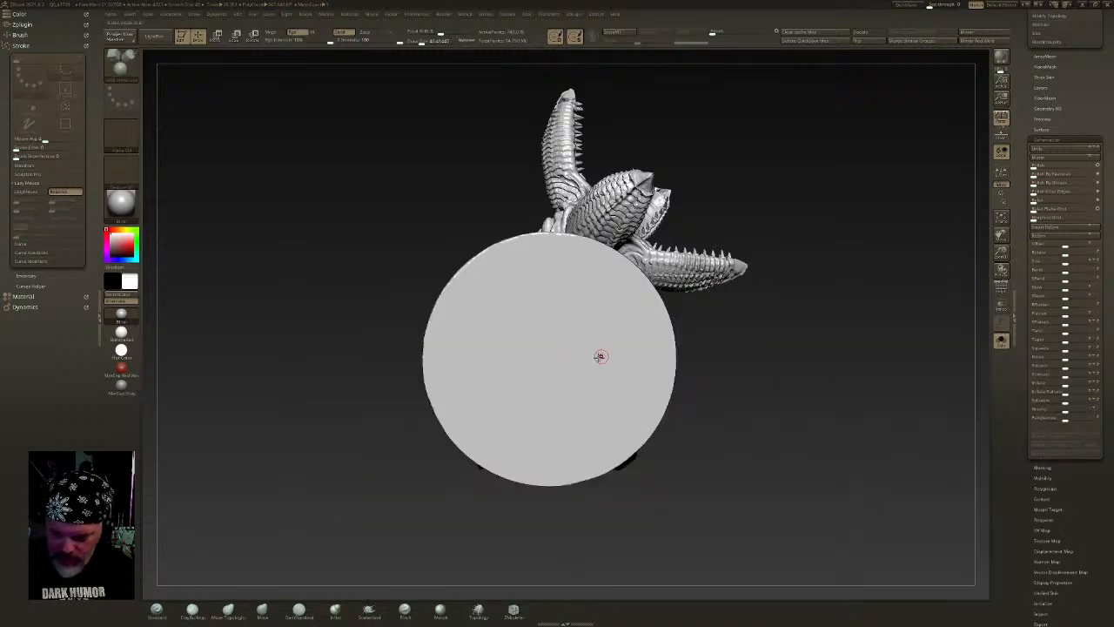
key(m)
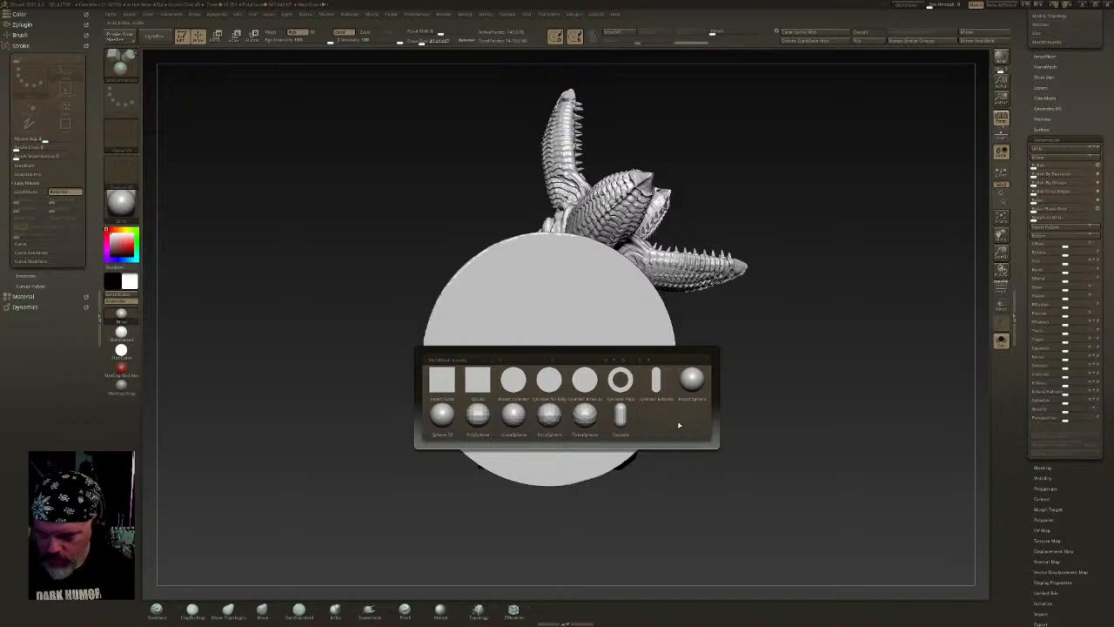
click(691, 383)
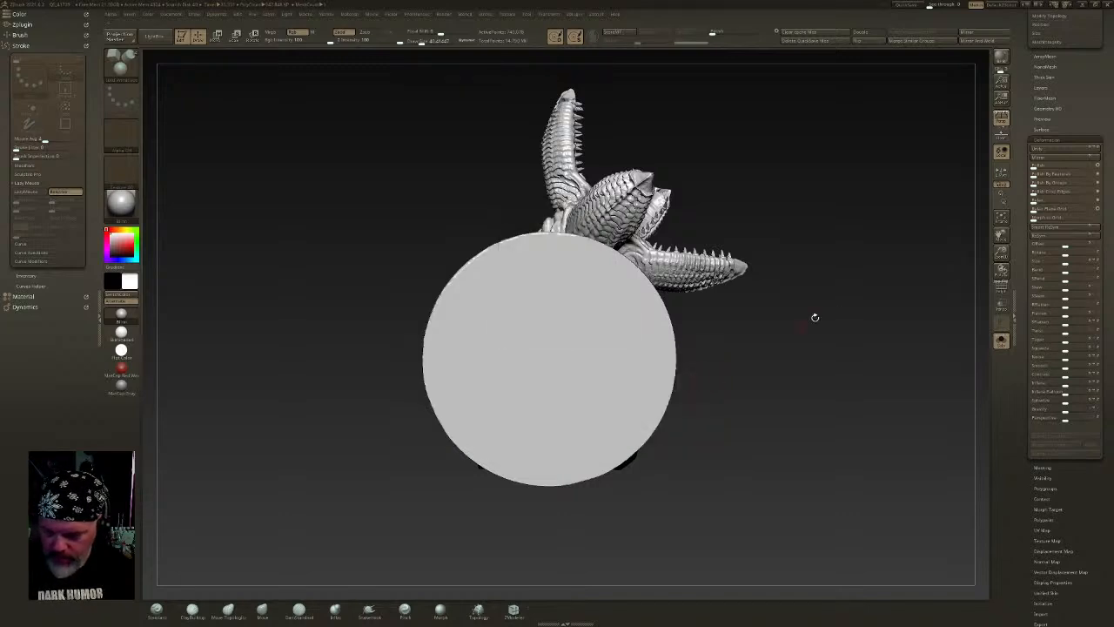
drag(550, 360, 566, 450)
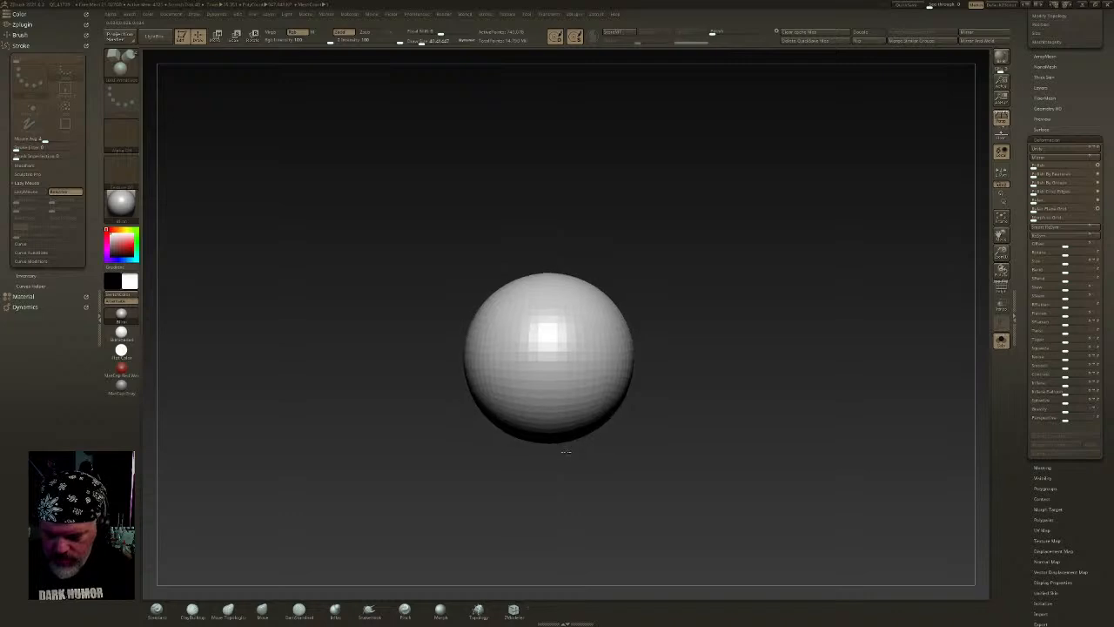
drag(724, 392, 734, 419)
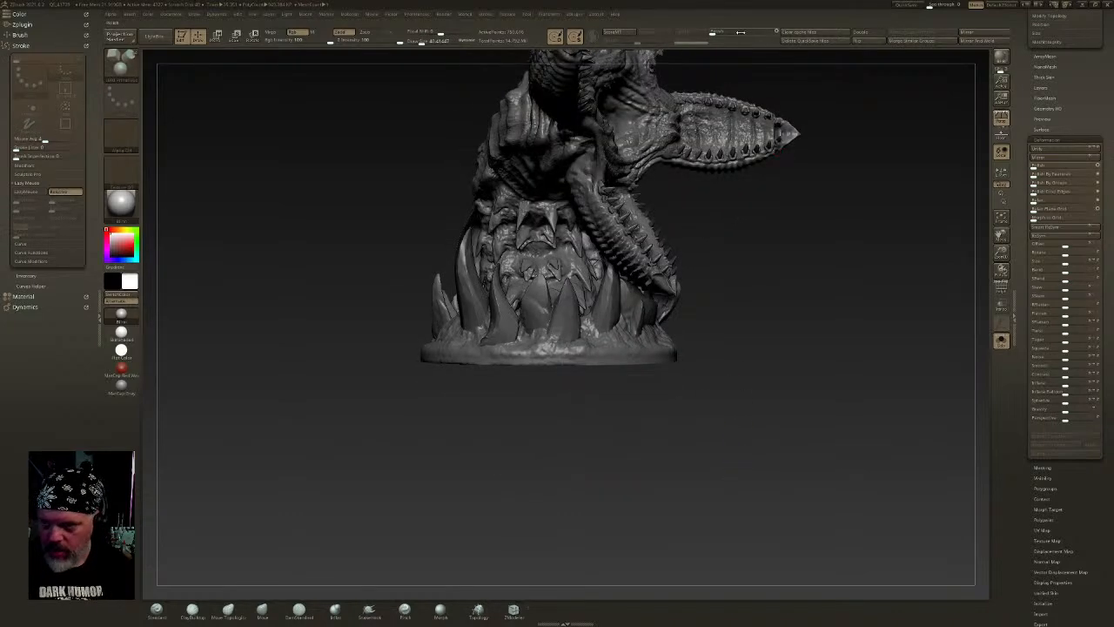
- Turn on double-sided display and move the inserted sphere straight down so it protrudes below the rock base
click(880, 34)
ctrl+right_drag(692, 330, 669, 287)
key(w)
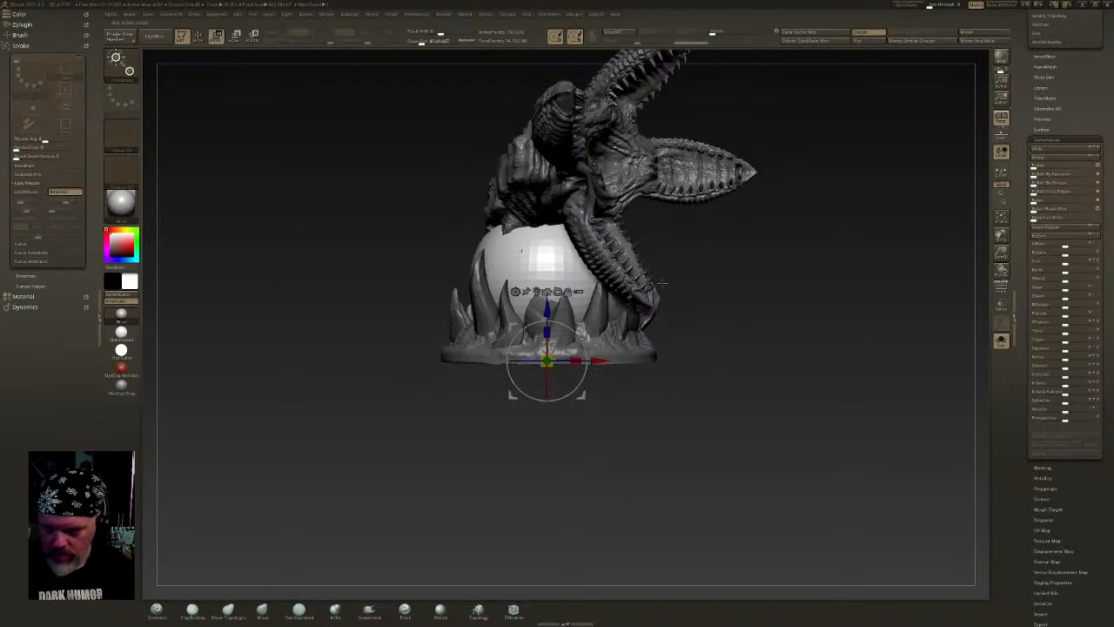
drag(550, 310, 549, 396)
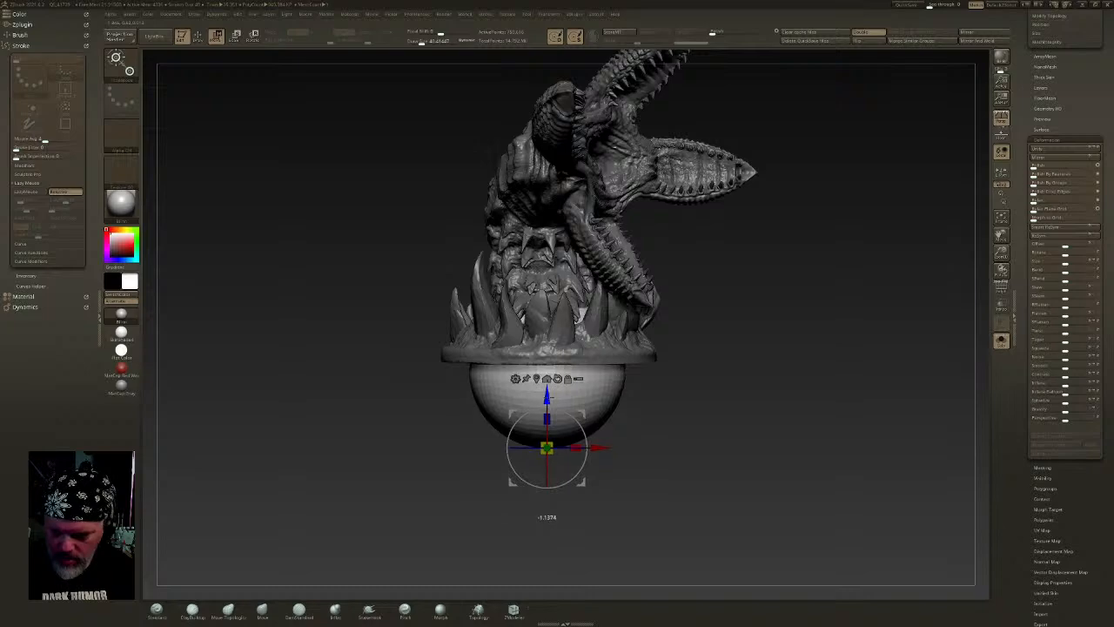
- Scale the sphere down, raise it so it sinks into the base's underside, and clear the mask from the creature
drag(547, 448, 537, 440)
right_drag(609, 371, 575, 354)
drag(547, 395, 546, 343)
mouse_move(594, 327)
right_down()
mouse_move(580, 361)
mouse_move(557, 339)
mouse_move(576, 254)
mouse_move(625, 274)
mouse_move(636, 302)
mouse_move(663, 261)
mouse_move(679, 259)
right_up()
key(q)
right_drag(801, 353, 783, 308)
ctrl+click(789, 338)
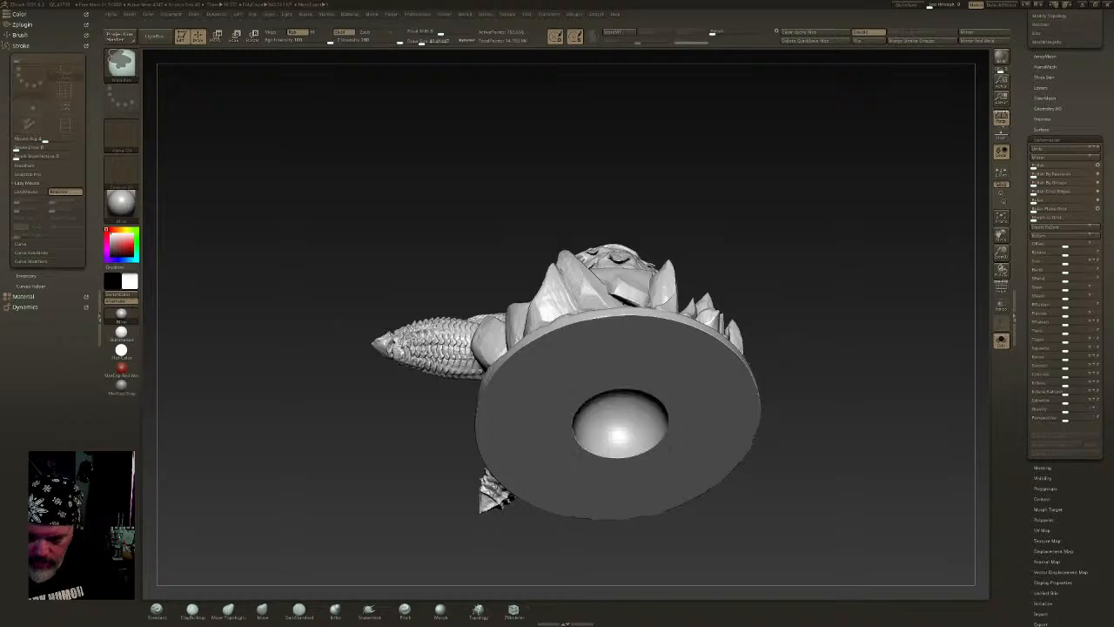
right_drag(673, 368, 657, 339)
mouse_move(667, 303)
mouse_down()
mouse_move(672, 227)
mouse_move(697, 252)
mouse_move(677, 311)
mouse_move(662, 264)
mouse_move(667, 314)
mouse_move(680, 209)
mouse_move(660, 300)
mouse_move(671, 363)
mouse_move(592, 349)
mouse_move(659, 373)
mouse_move(659, 290)
mouse_move(668, 381)
mouse_move(677, 370)
mouse_move(696, 392)
mouse_move(733, 460)
mouse_move(726, 416)
mouse_move(659, 357)
mouse_move(670, 372)
mouse_up()
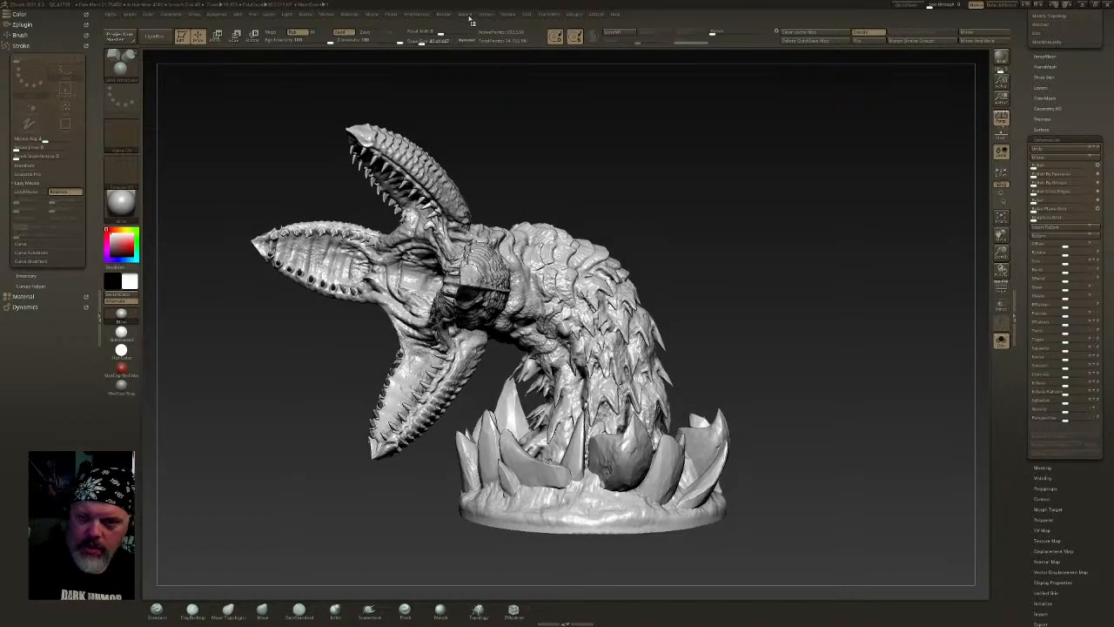
- Adjust the turntable spin settings in the movie modifiers
click(379, 15)
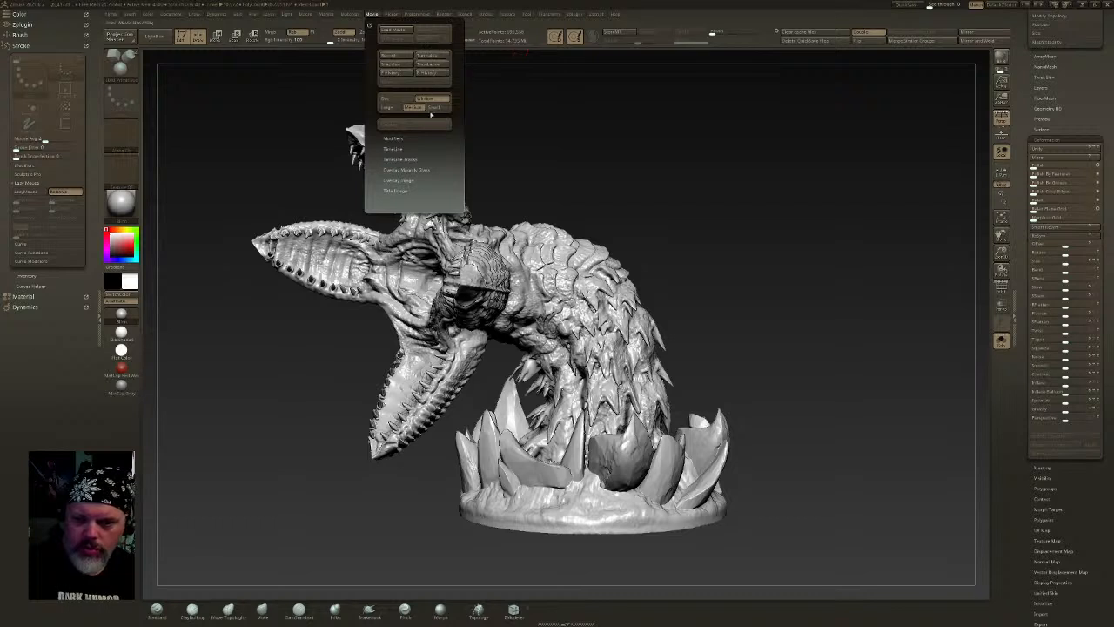
click(408, 138)
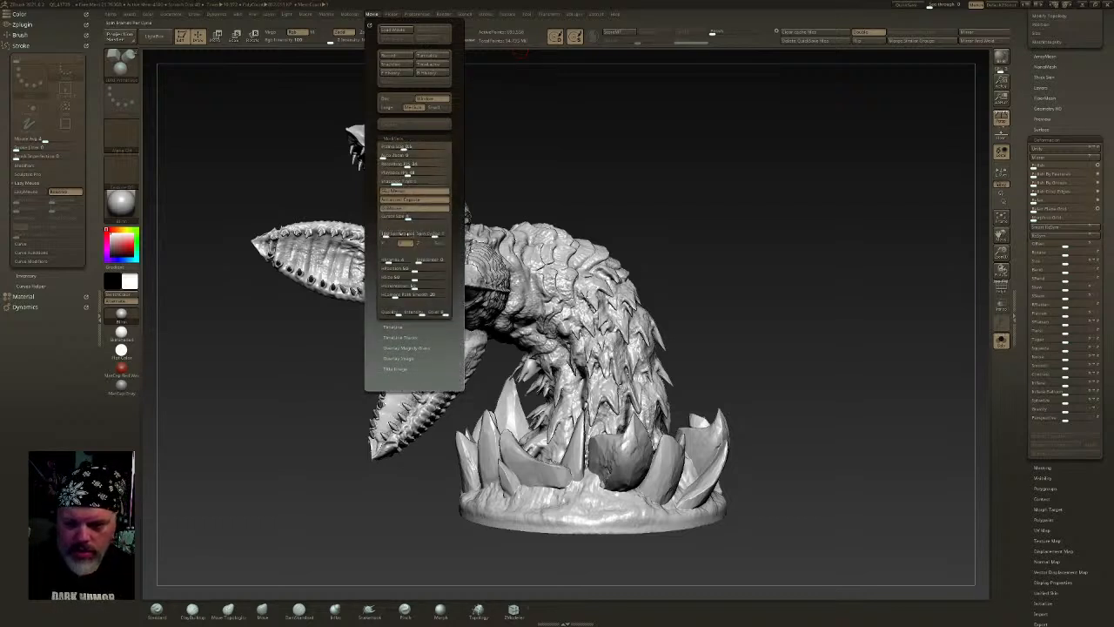
text(6)
key(Return)
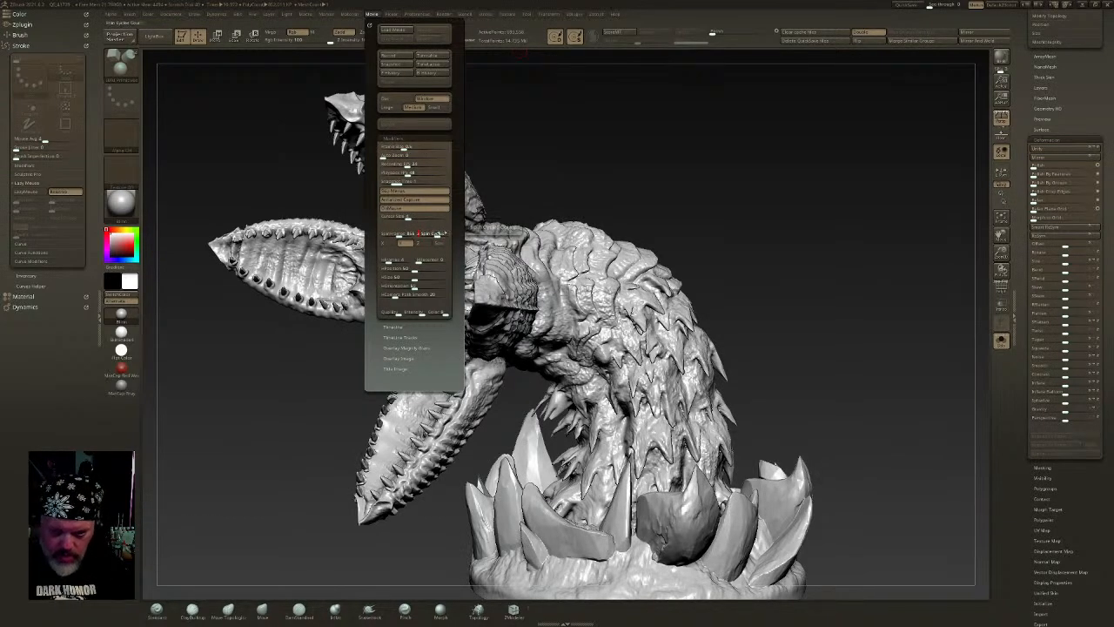
- Frame the whole creature and its base in the view and record a turntable movie
drag(746, 289, 656, 325)
click(372, 14)
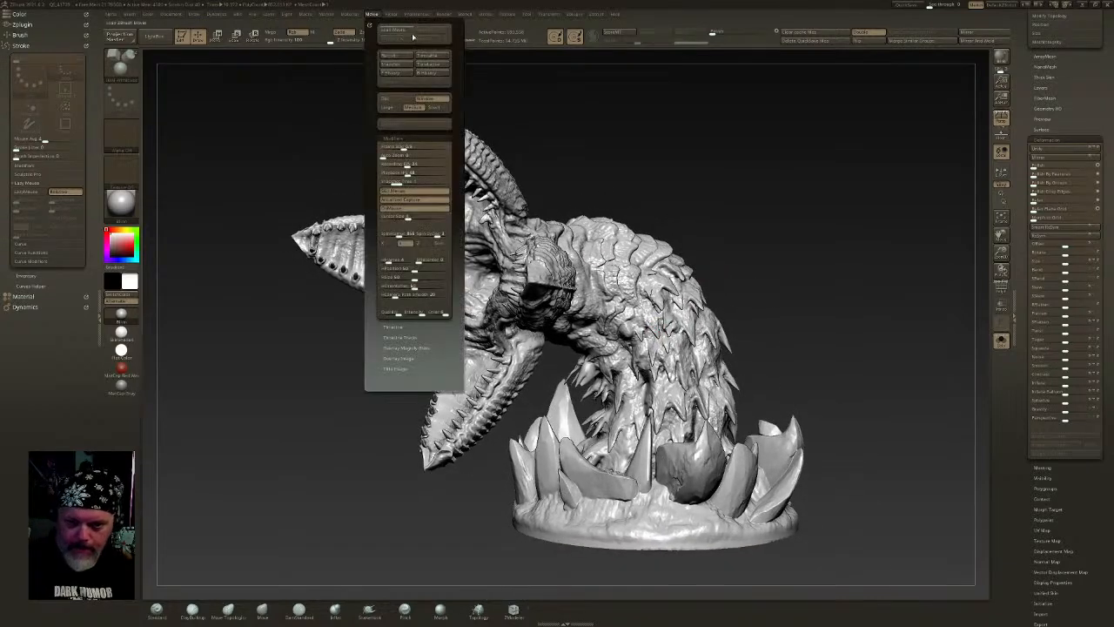
click(434, 57)
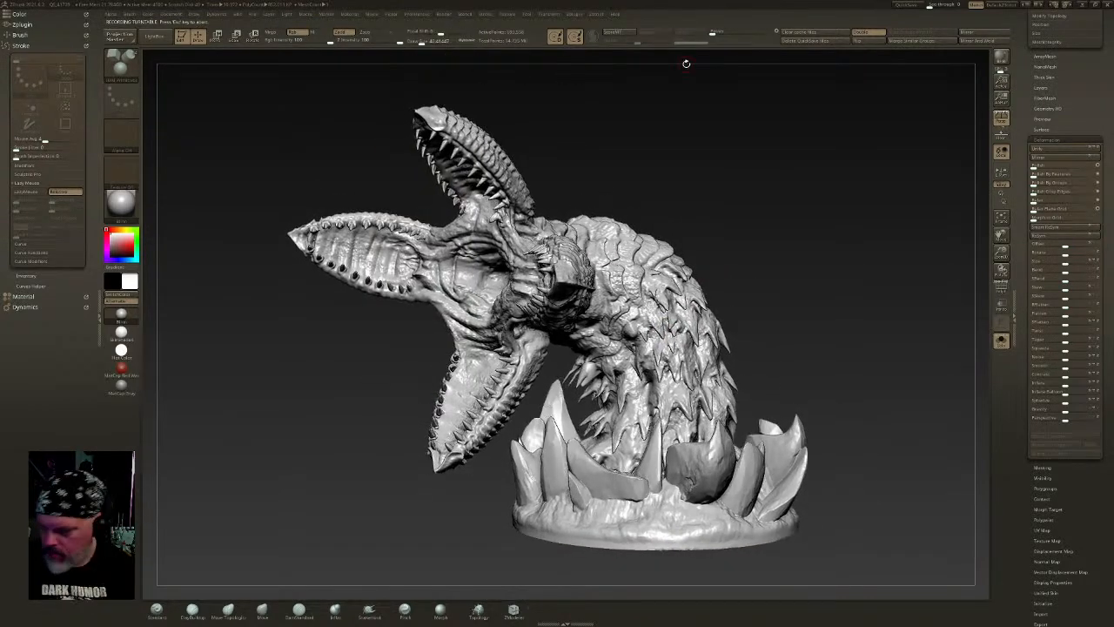